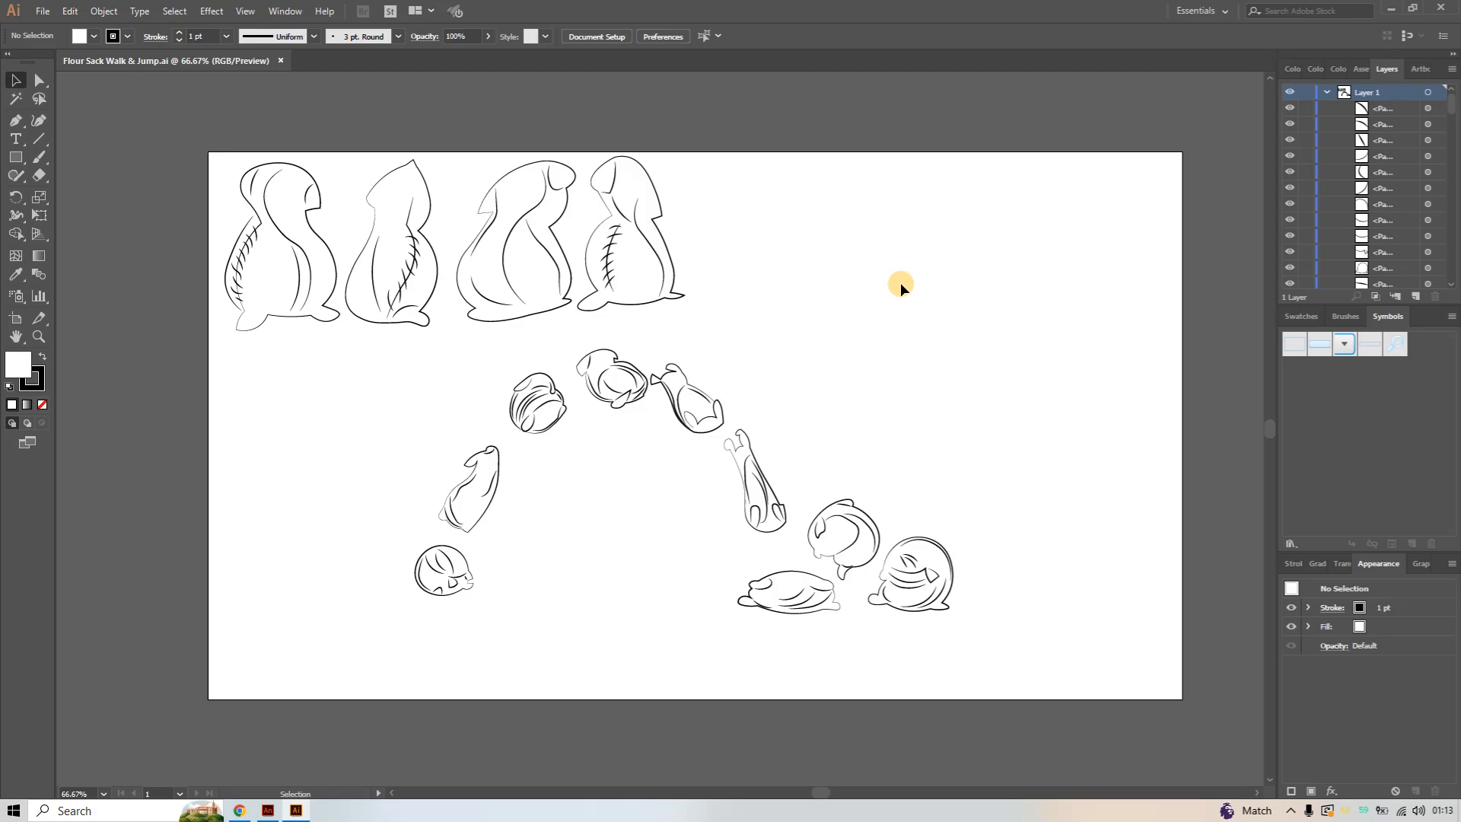
{"action": "left_click_drag", "start_coordinate": [826, 203], "coordinate": [225, 320]}
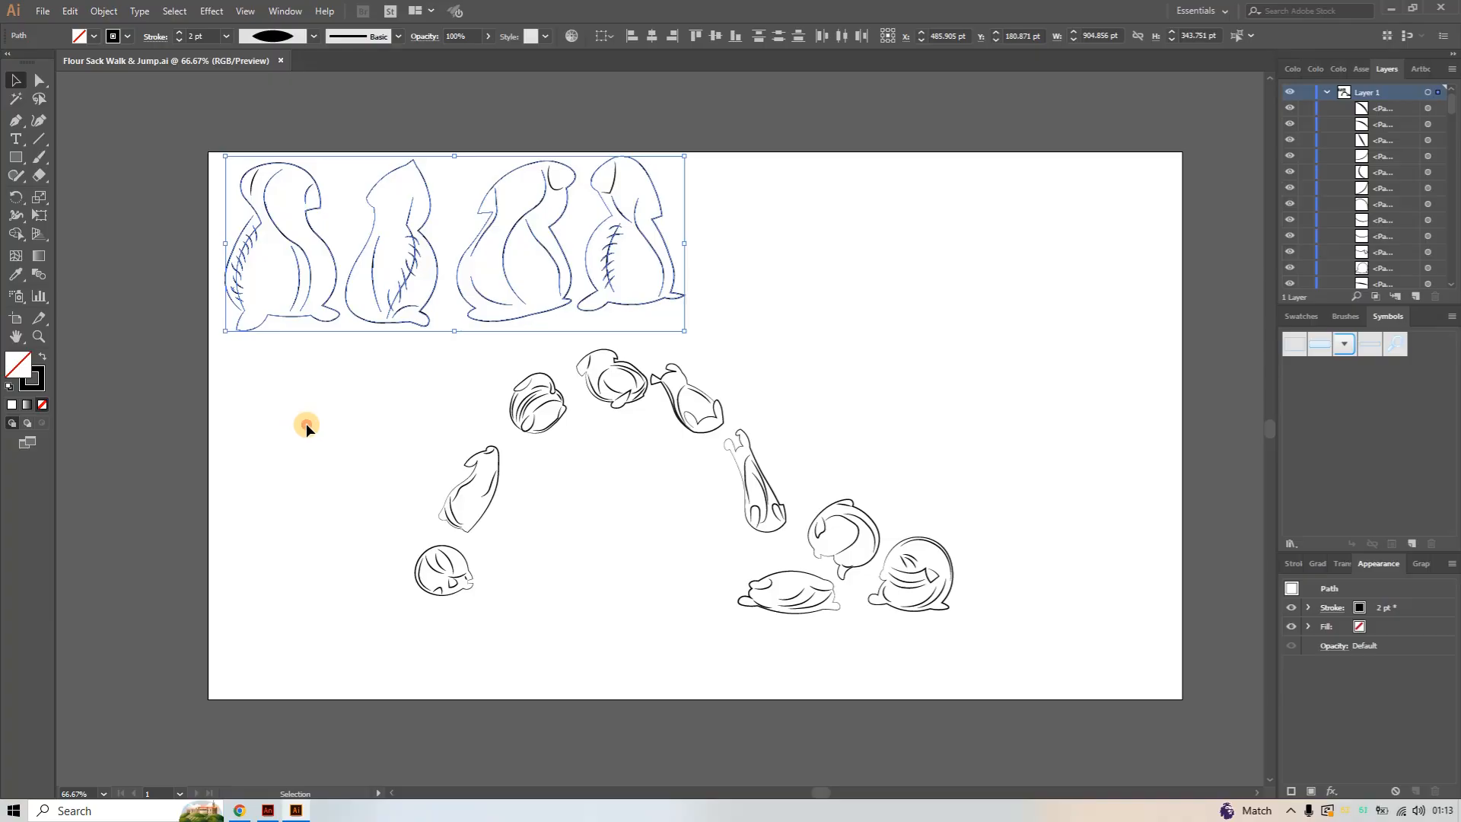
{"action": "left_click", "coordinate": [306, 427]}
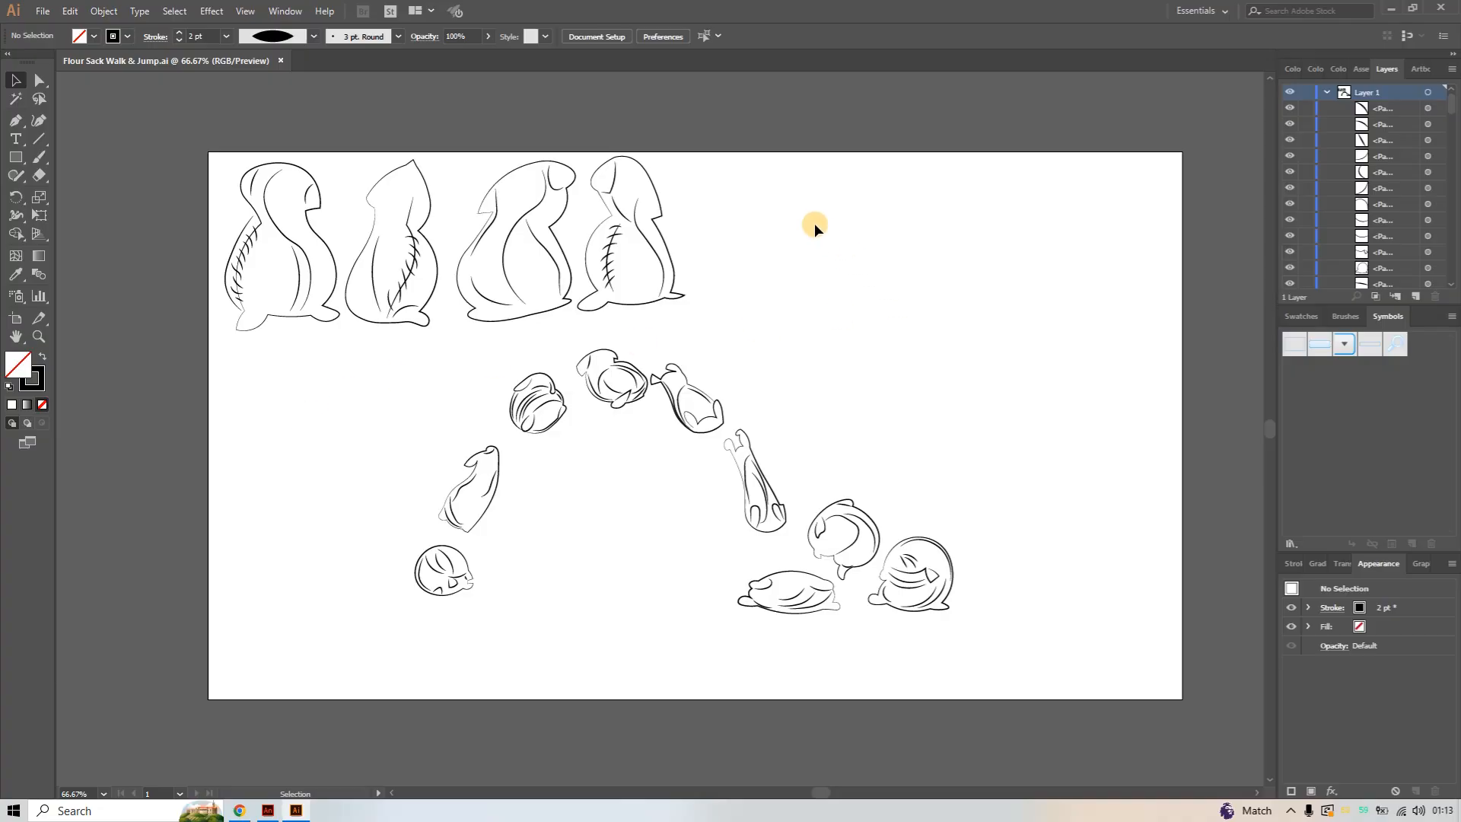
{"action": "left_click", "coordinate": [659, 230]}
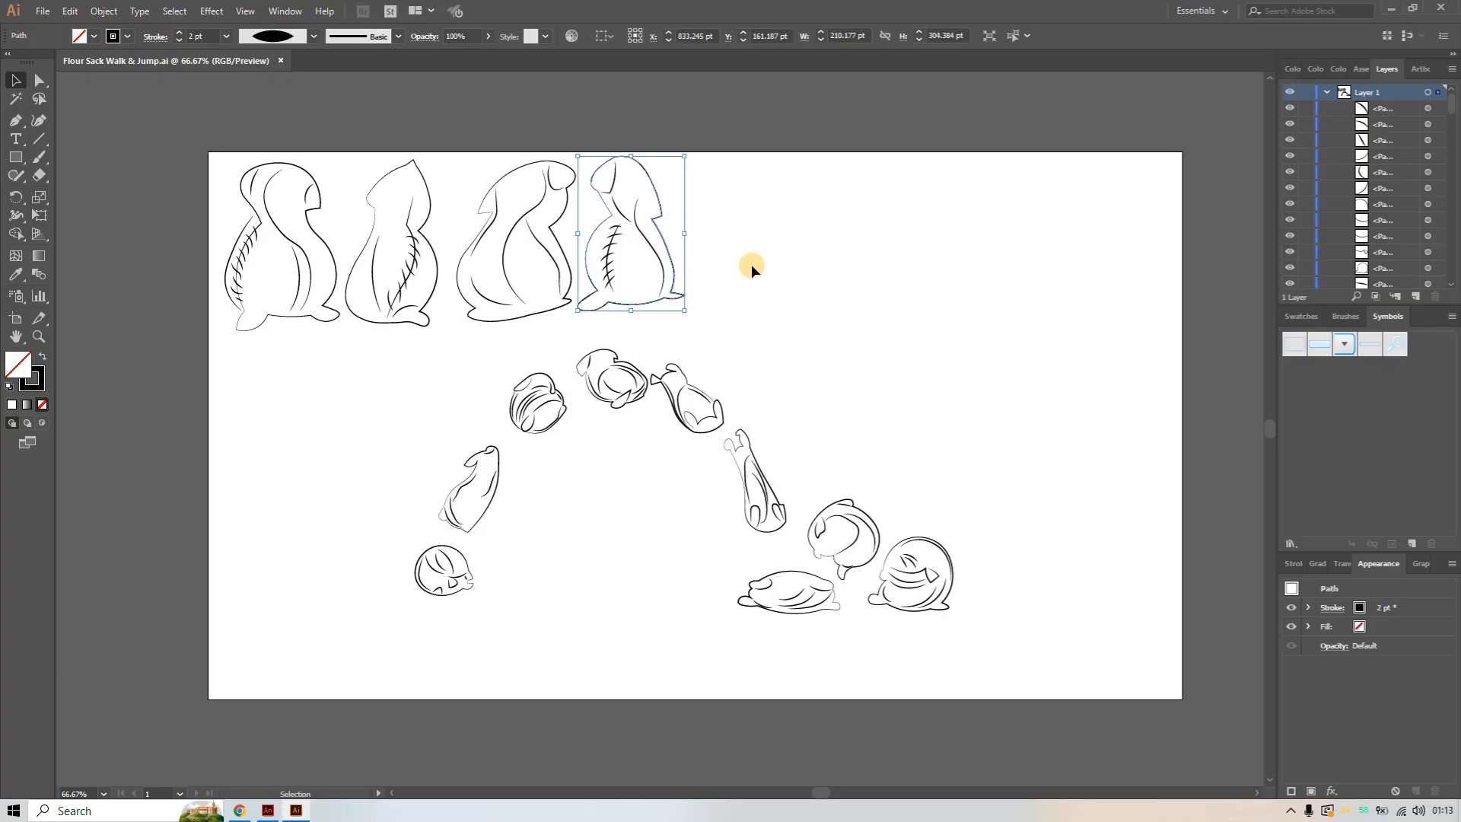
{"action": "left_click", "coordinate": [792, 281]}
Group all the paths of the first standing flour sack in the upper row
{"action": "left_click_drag", "start_coordinate": [198, 127], "coordinate": [339, 355]}
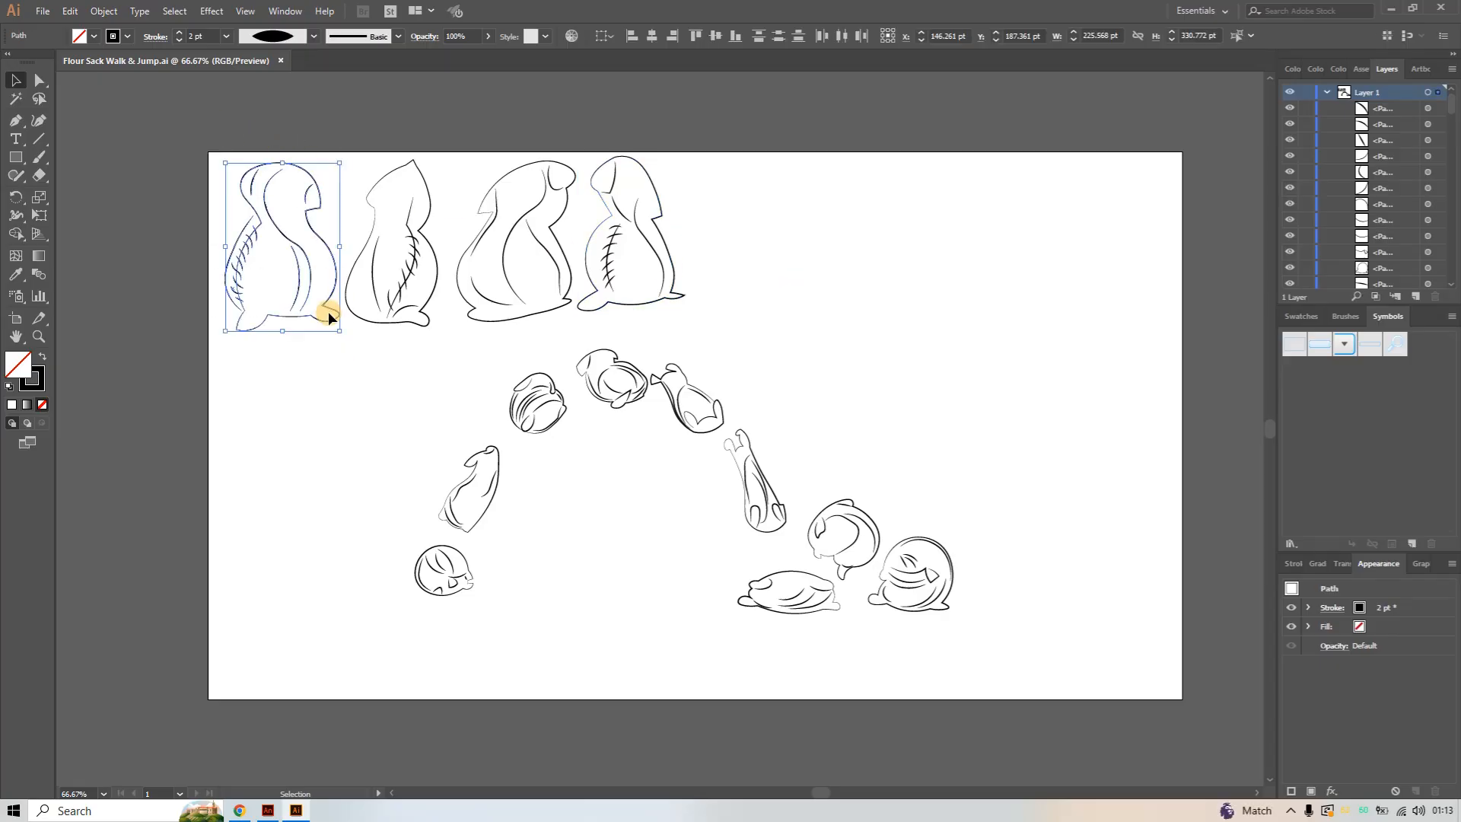
{"action": "left_click", "coordinate": [104, 12]}
{"action": "left_click", "coordinate": [135, 67]}
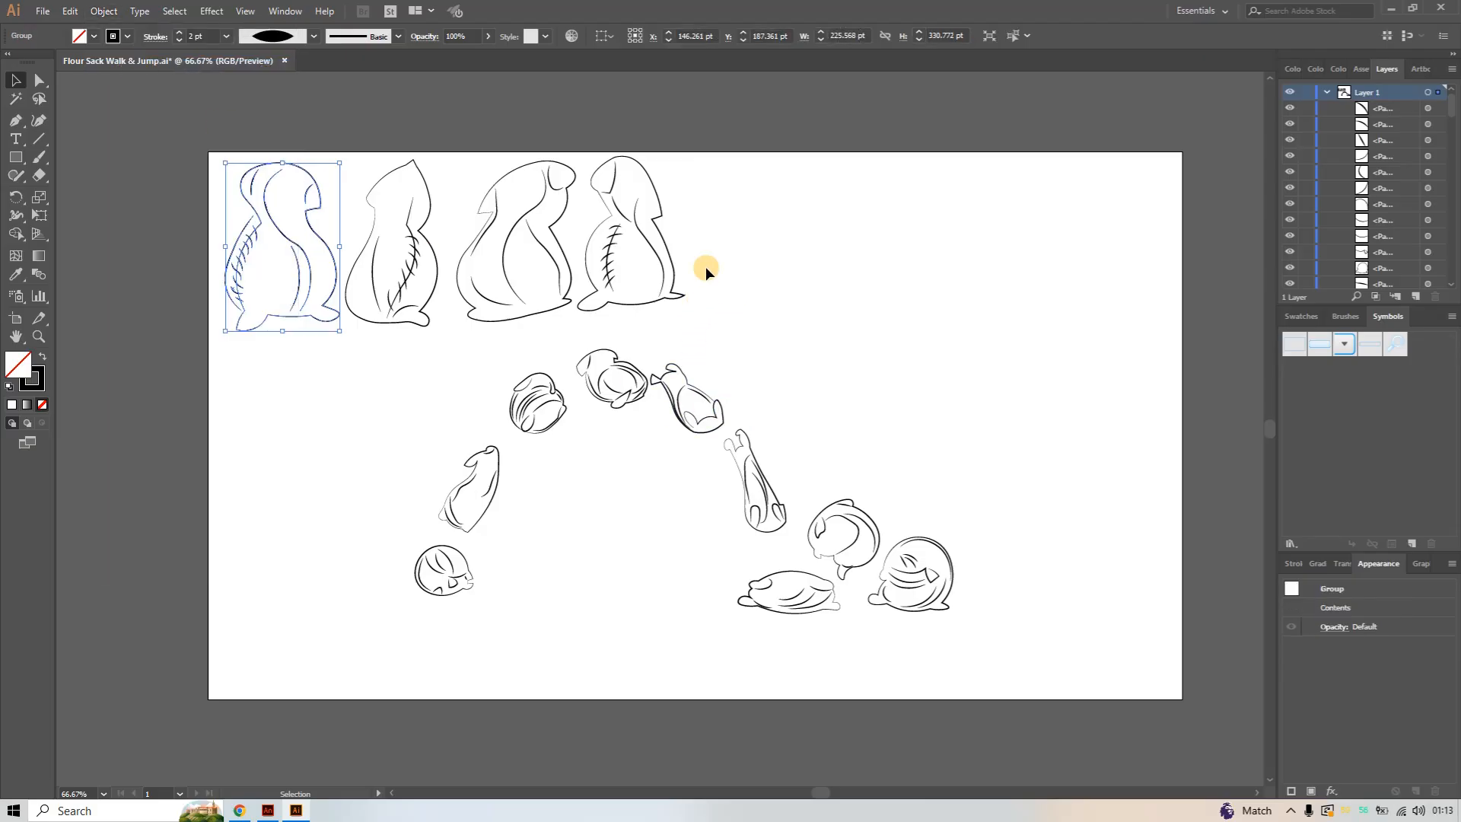
Group all the paths of the second standing flour sack in the upper row
{"action": "left_click", "coordinate": [370, 134]}
{"action": "left_click_drag", "start_coordinate": [353, 118], "coordinate": [436, 347]}
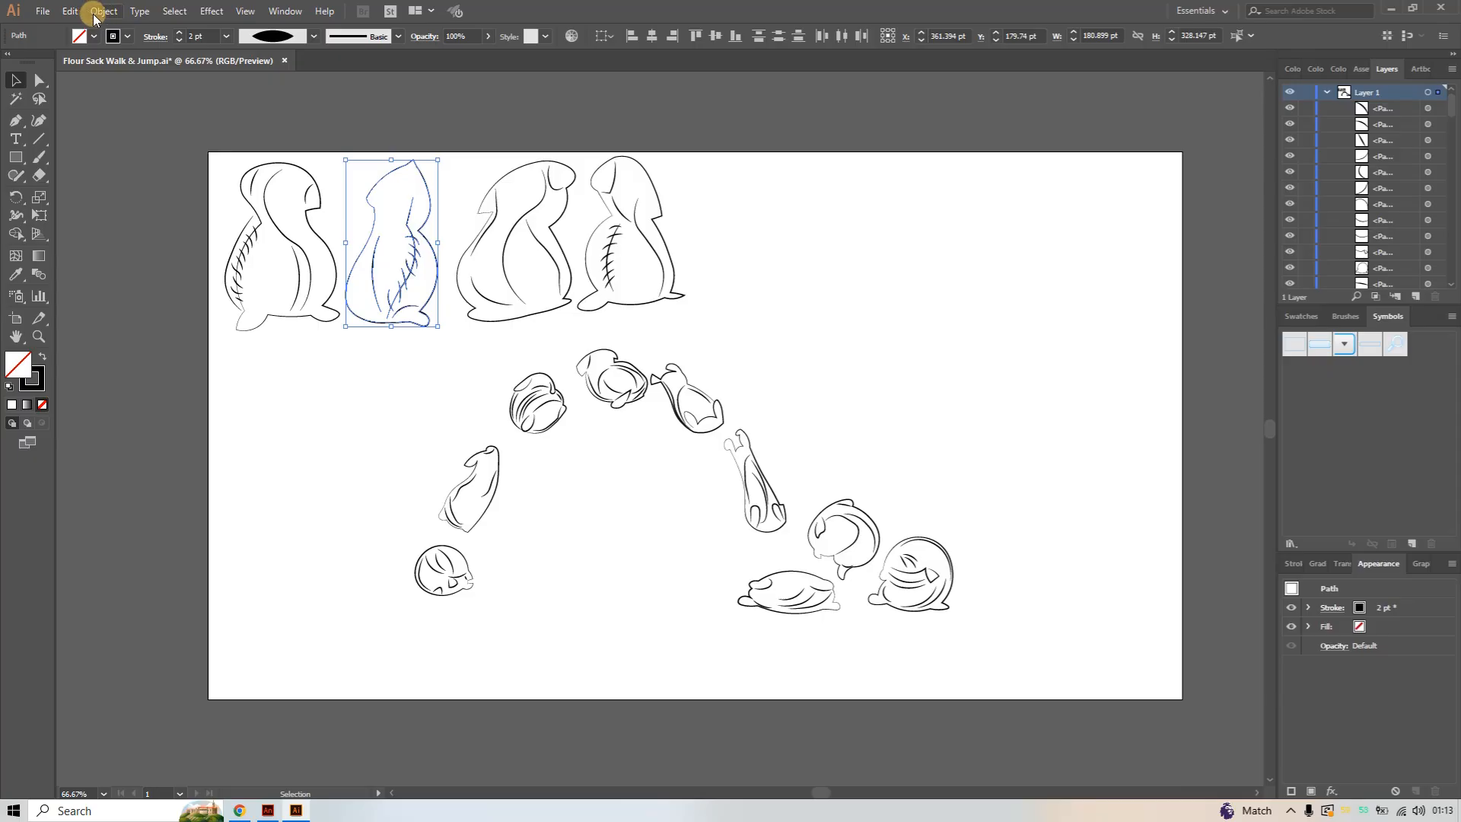
{"action": "left_click", "coordinate": [97, 12]}
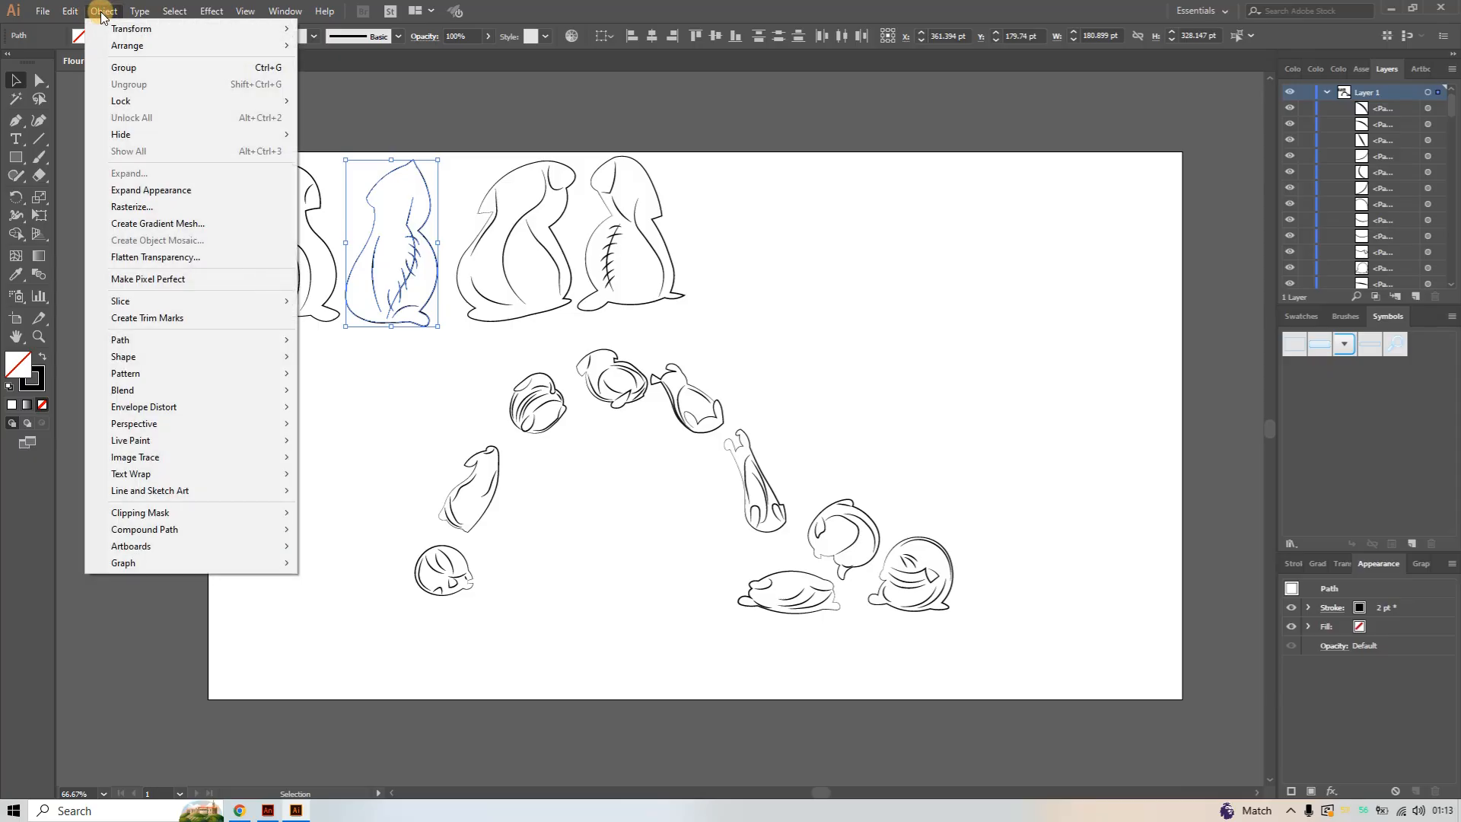
{"action": "left_click", "coordinate": [131, 63]}
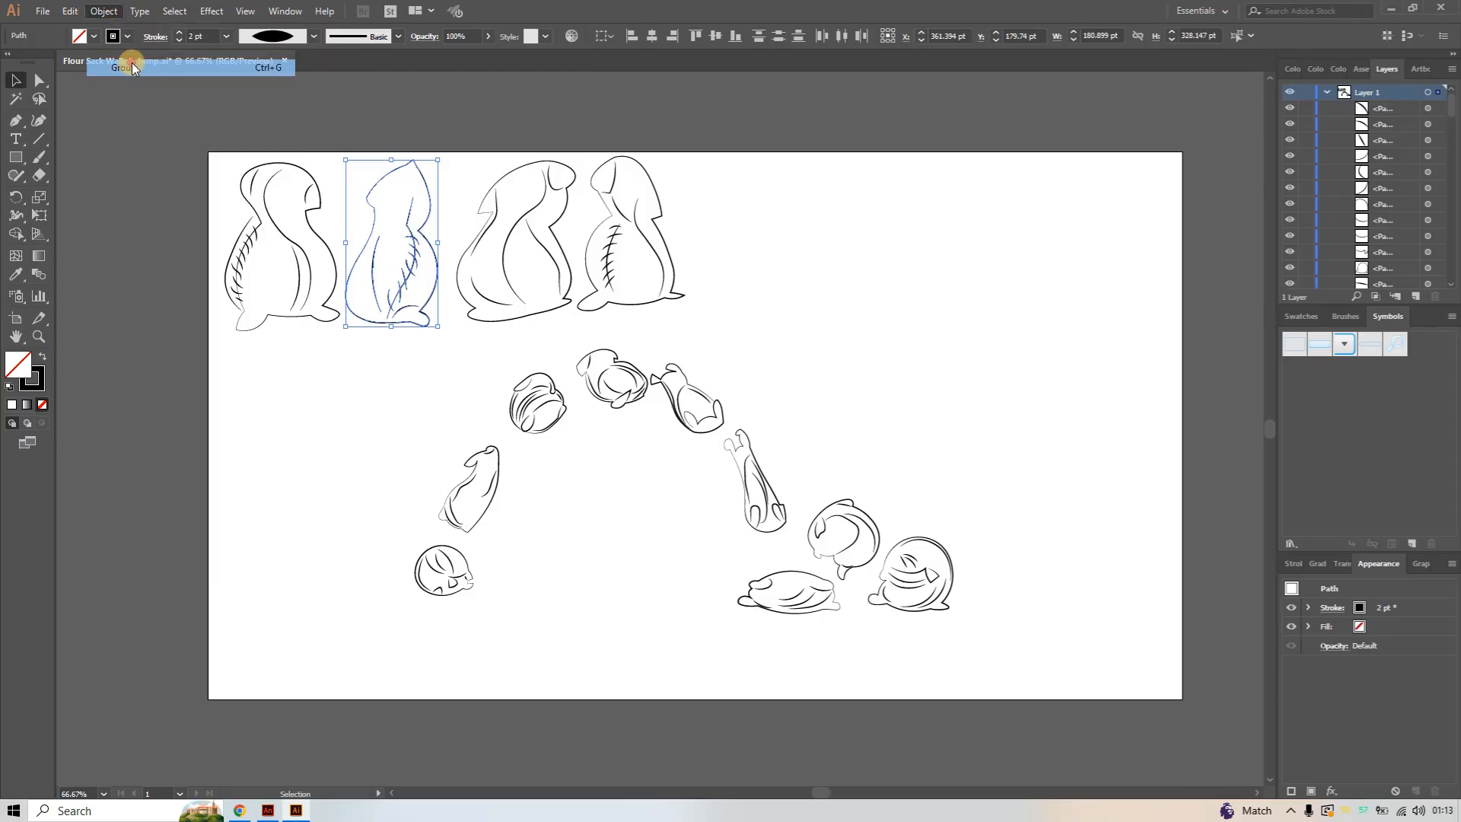
Group all the paths of the third standing flour sack in the upper row
{"action": "left_click", "coordinate": [464, 129]}
{"action": "left_click_drag", "start_coordinate": [463, 117], "coordinate": [568, 340]}
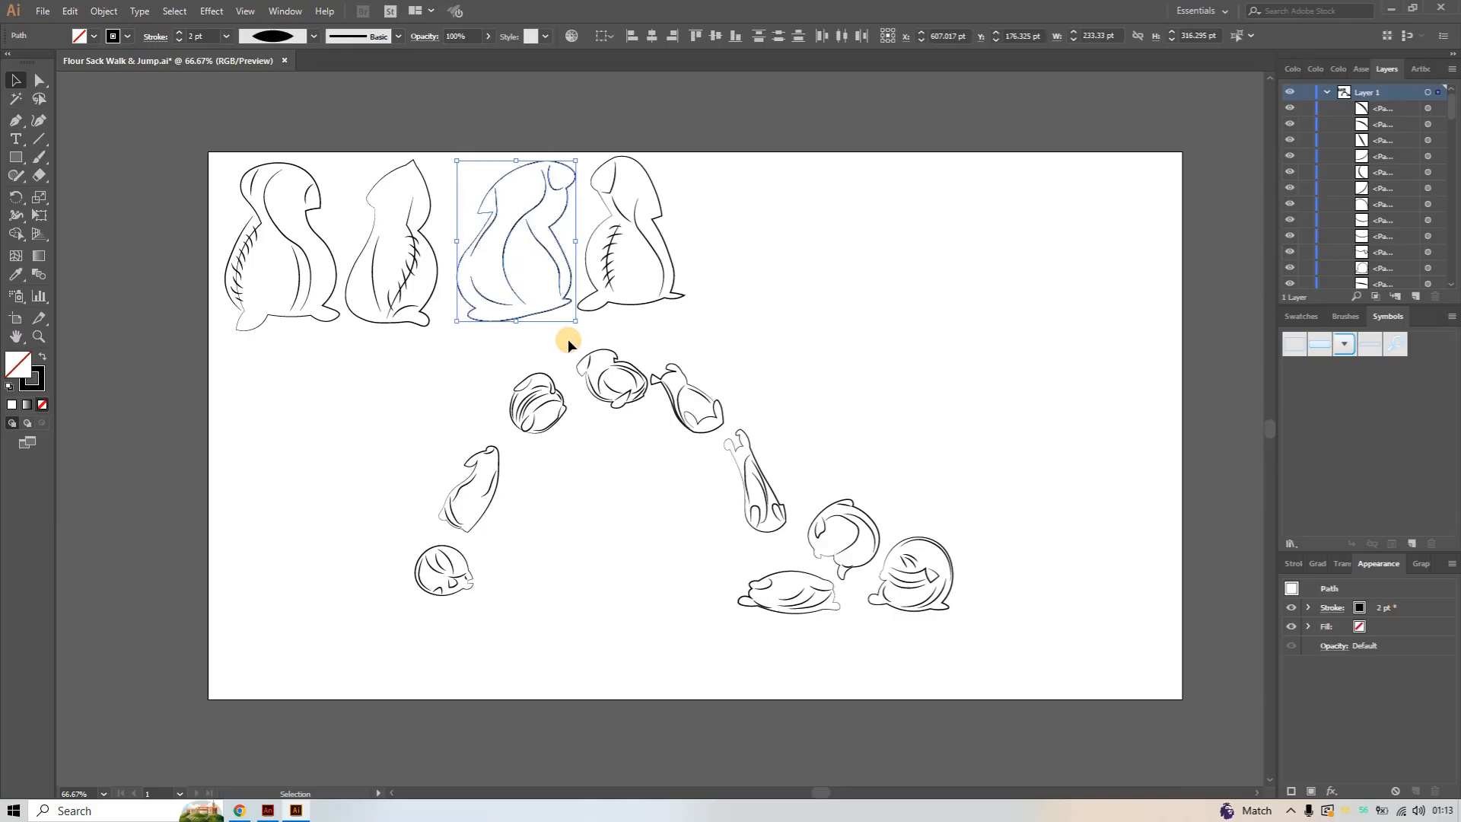
{"action": "left_click", "coordinate": [104, 10]}
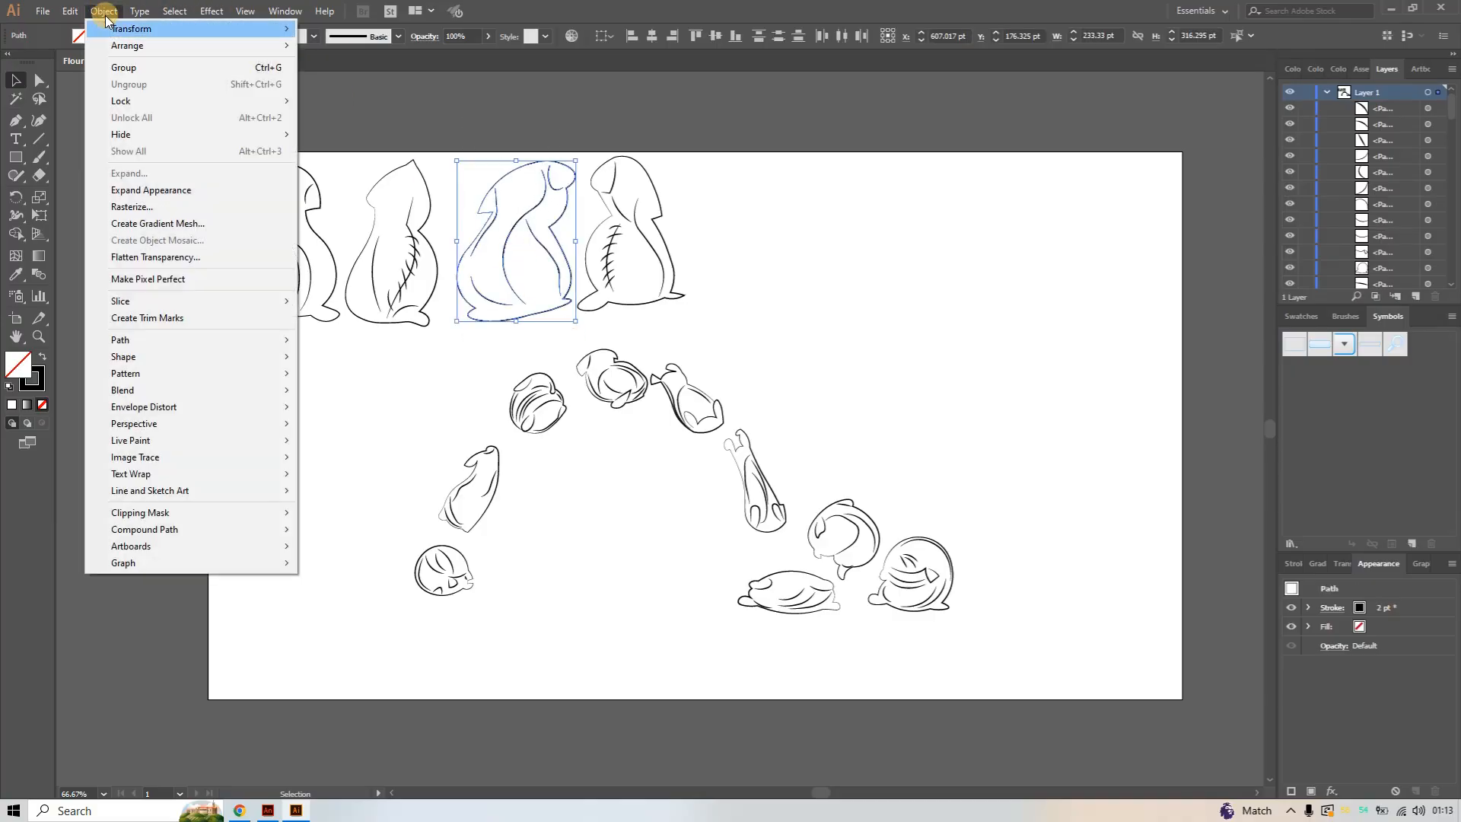
{"action": "left_click", "coordinate": [125, 67]}
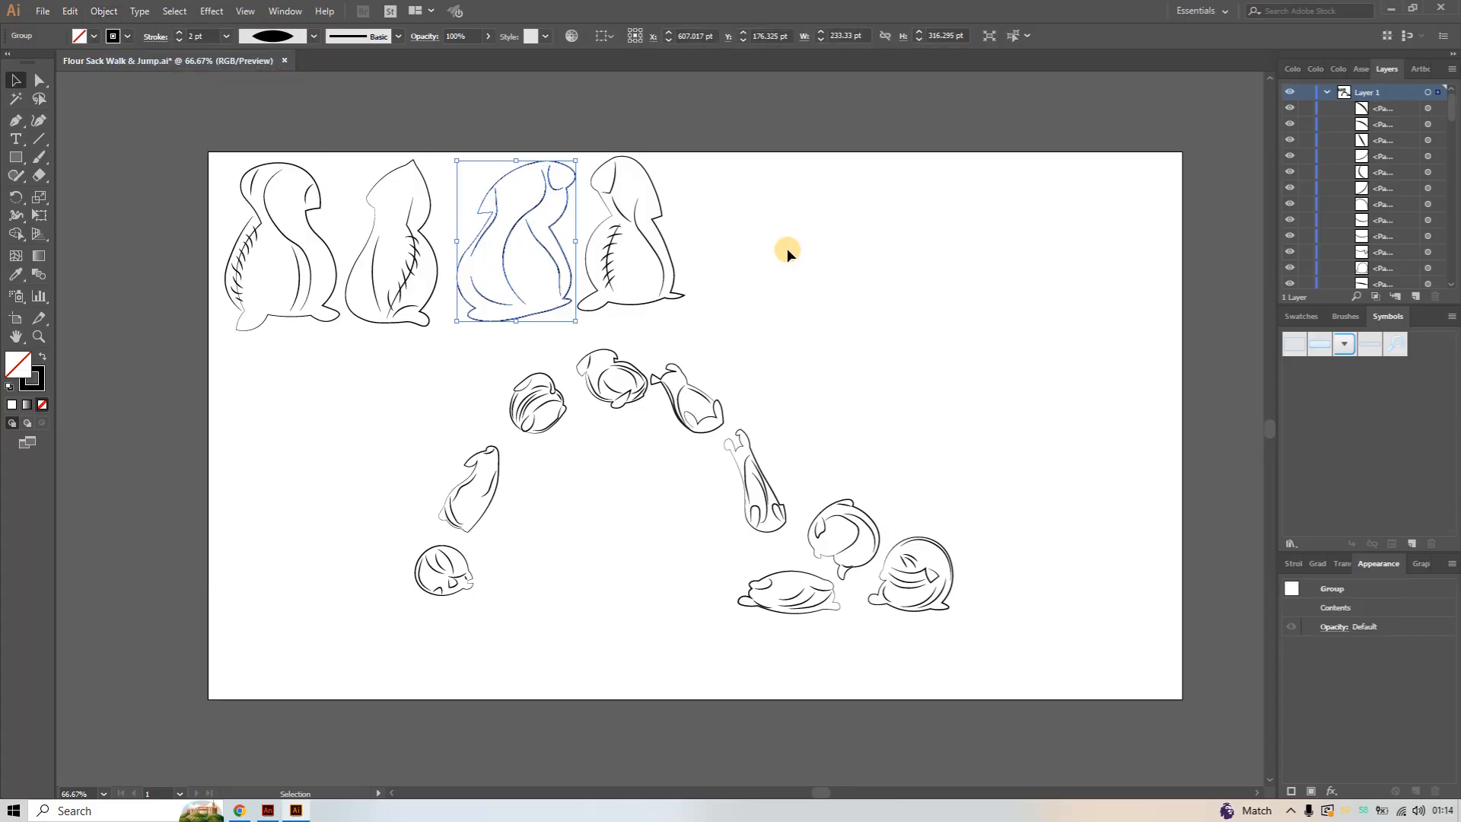
Group all the paths of the fourth standing flour sack in the upper row
{"action": "left_click", "coordinate": [940, 275]}
{"action": "mouse_move", "coordinate": [592, 148]}
{"action": "left_mouse_down"}
{"action": "mouse_move", "coordinate": [652, 221]}
{"action": "mouse_move", "coordinate": [691, 313]}
{"action": "left_mouse_up"}
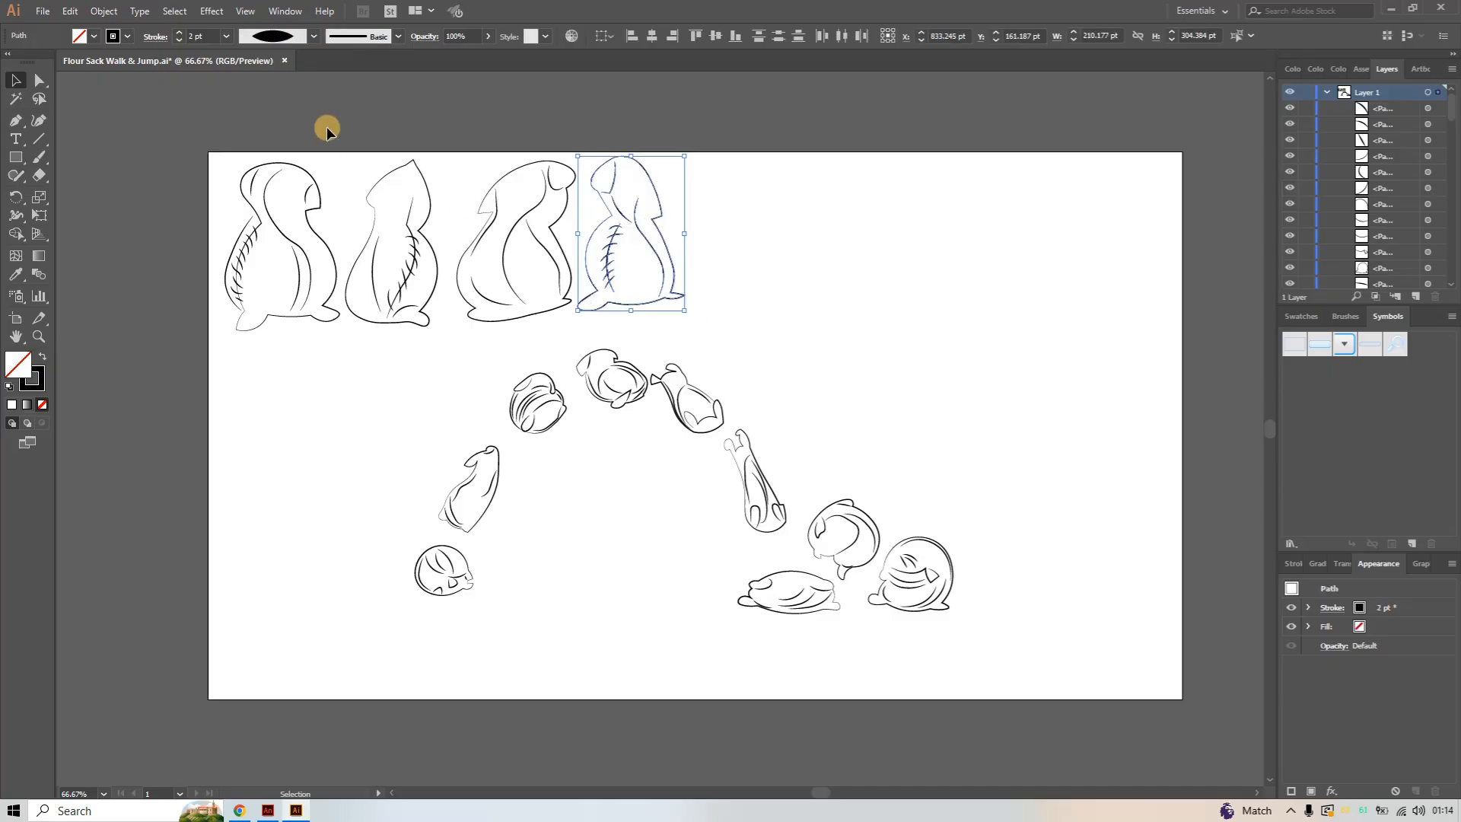
{"action": "left_click", "coordinate": [107, 11]}
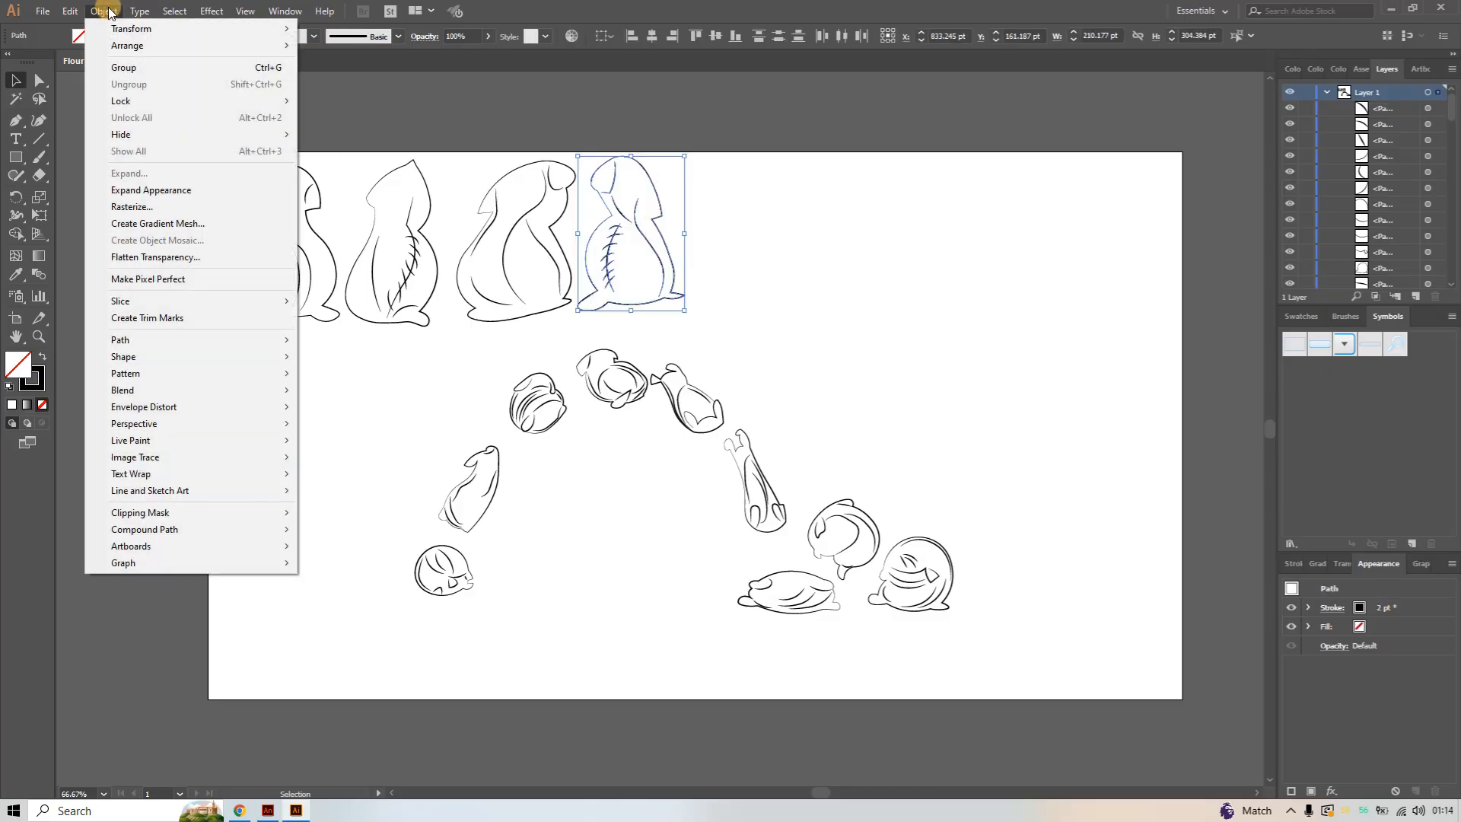
{"action": "left_click", "coordinate": [155, 67]}
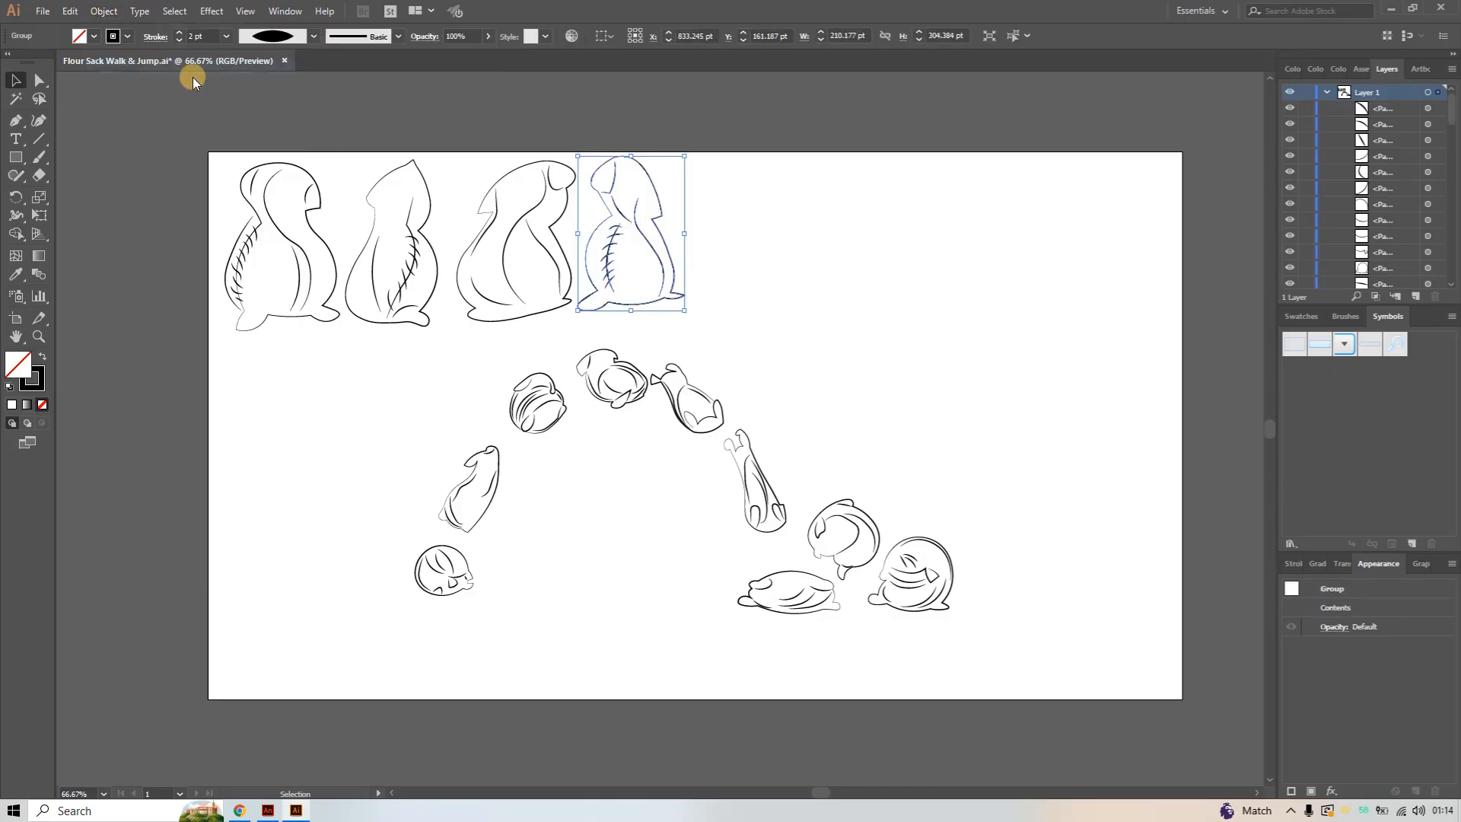
Group all the paths of the round flour sack at the lower left end of the jump arc
{"action": "left_click", "coordinate": [375, 457]}
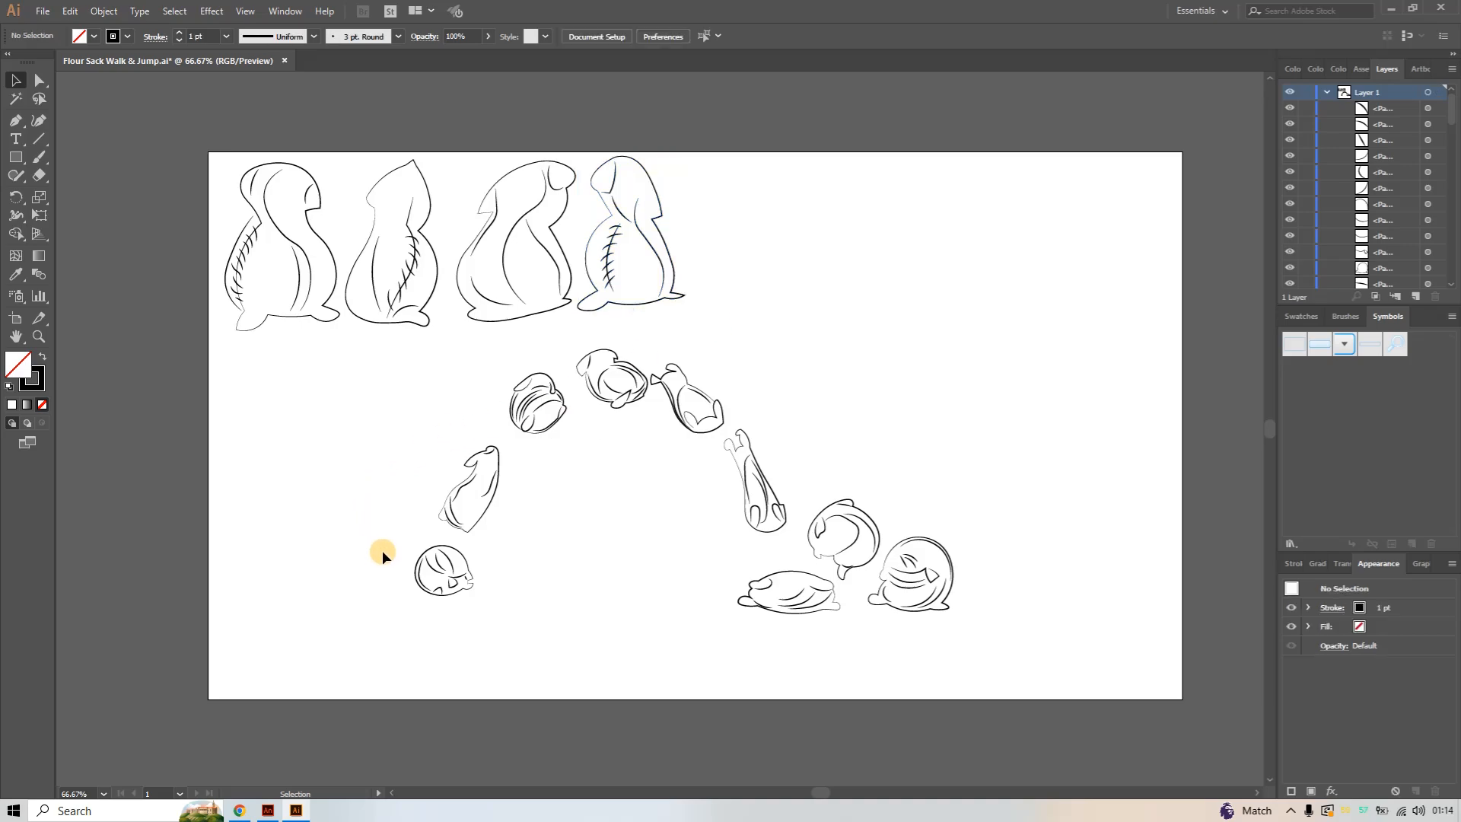
{"action": "left_click_drag", "start_coordinate": [382, 550], "coordinate": [504, 598]}
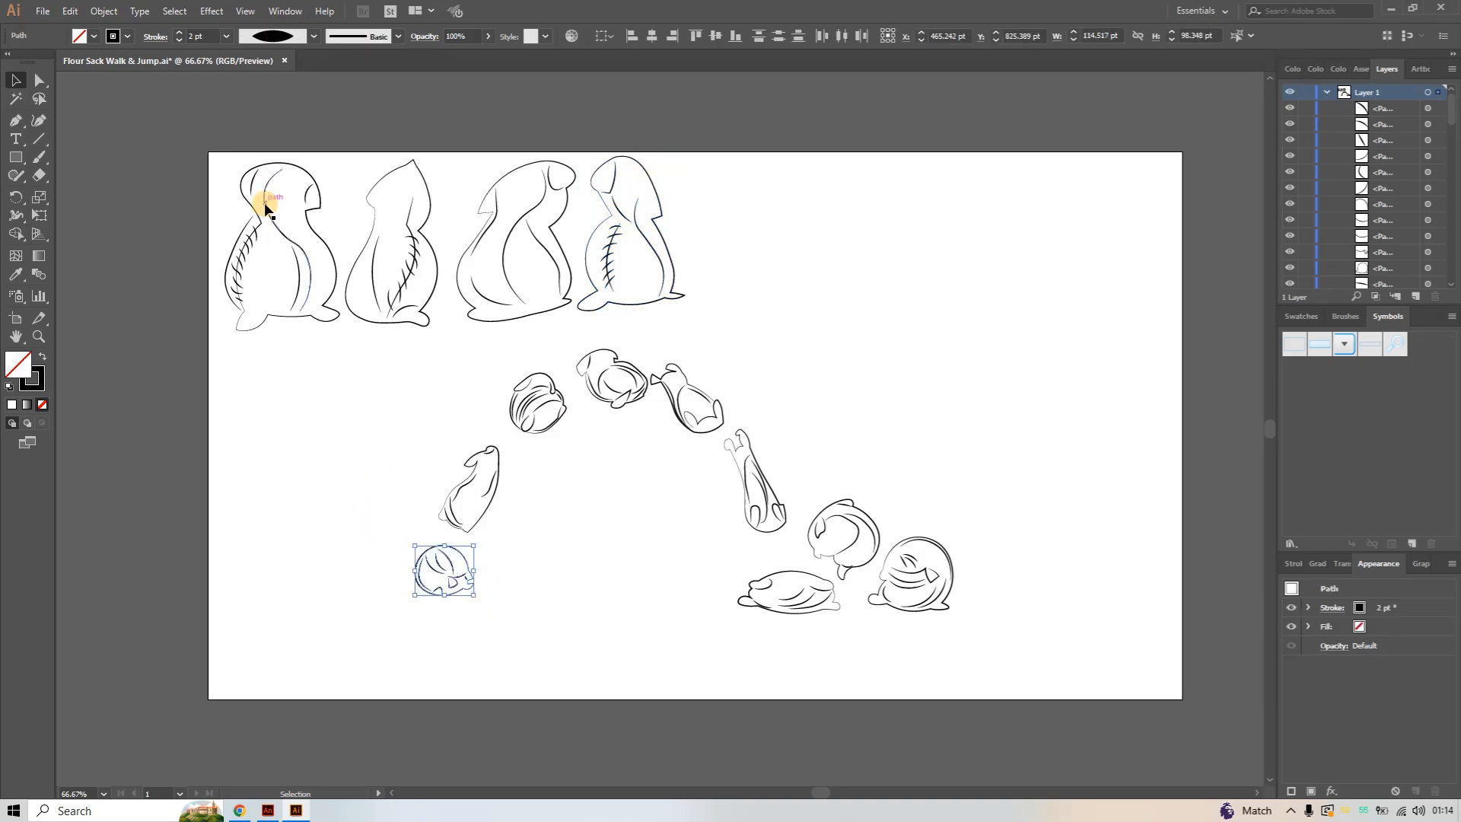
{"action": "left_click", "coordinate": [102, 10]}
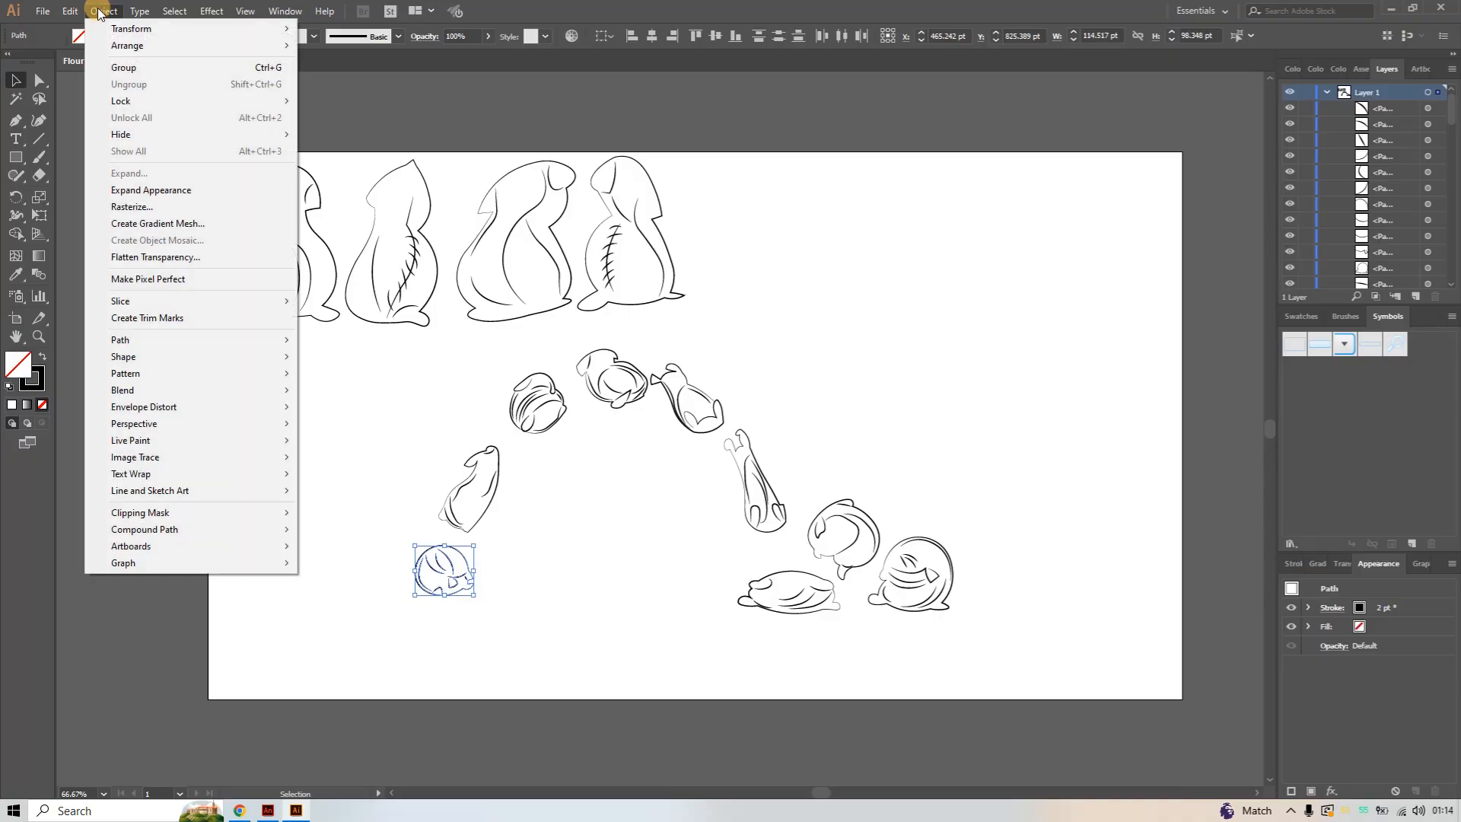
{"action": "left_click", "coordinate": [141, 67]}
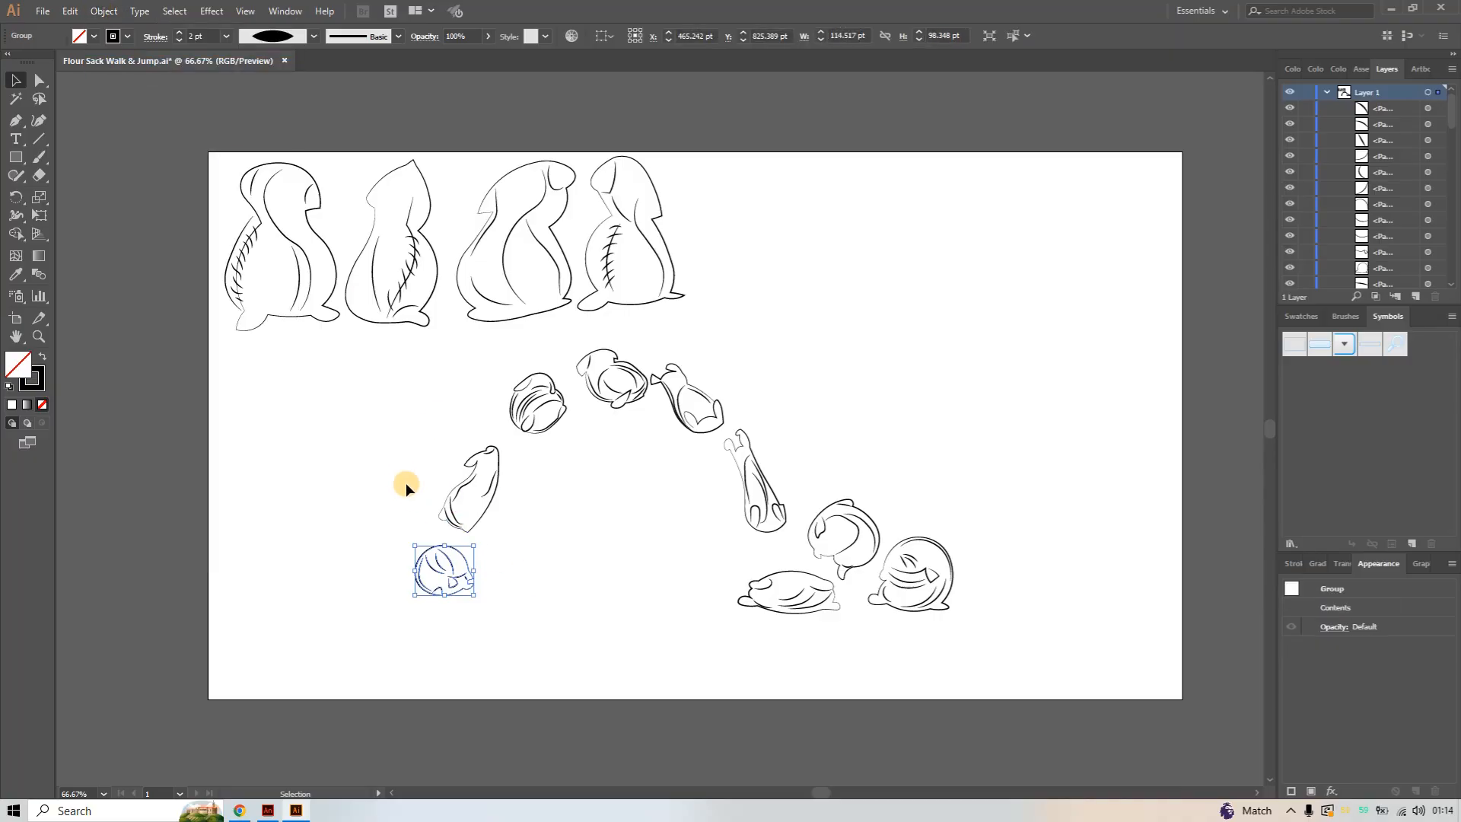
Group all the paths of the stretched flour sack just above the round one on the left side of the jump arc
{"action": "left_click", "coordinate": [388, 446]}
{"action": "left_click_drag", "start_coordinate": [392, 443], "coordinate": [550, 514]}
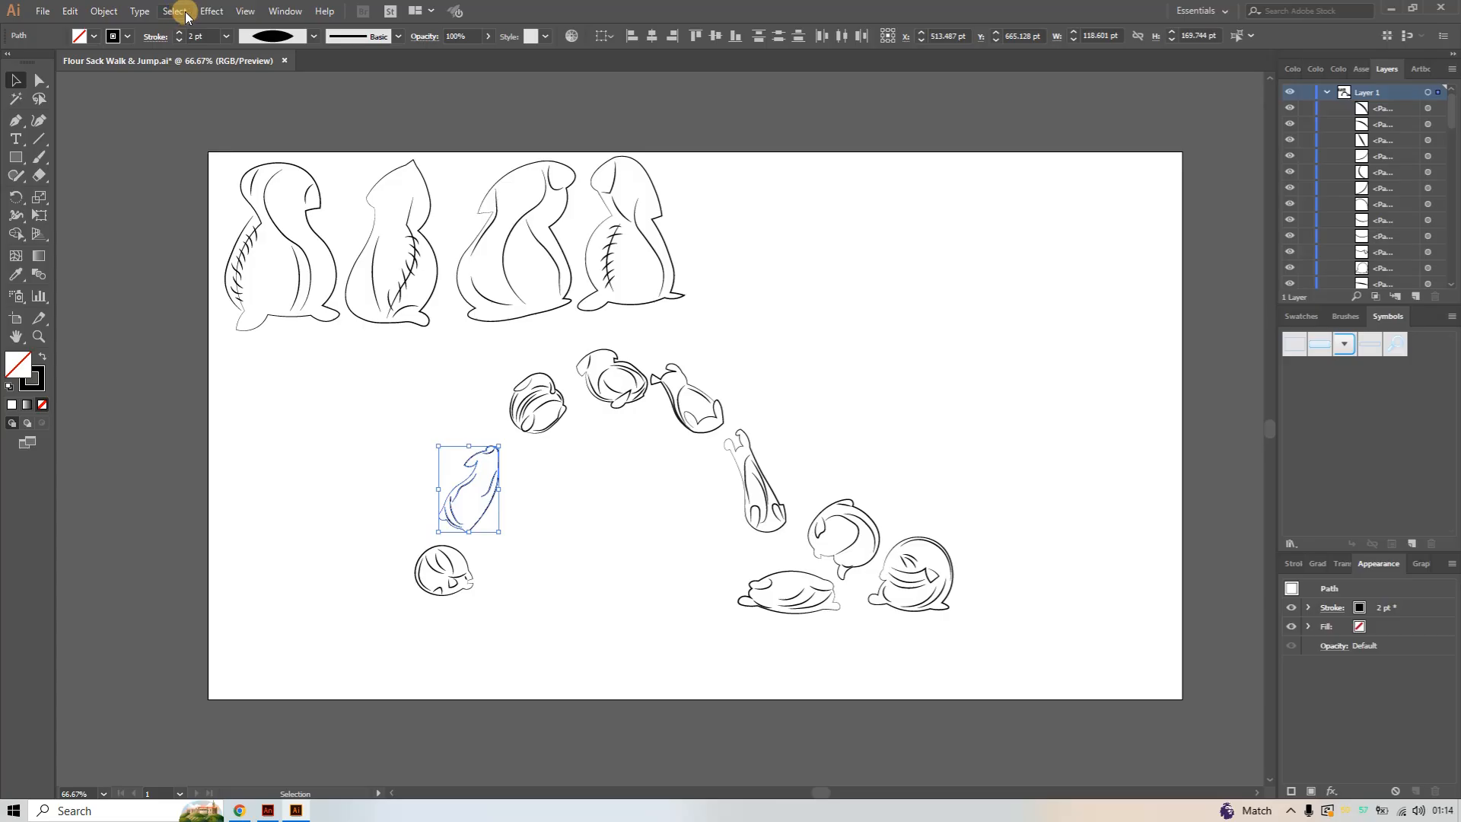
{"action": "left_click", "coordinate": [103, 11]}
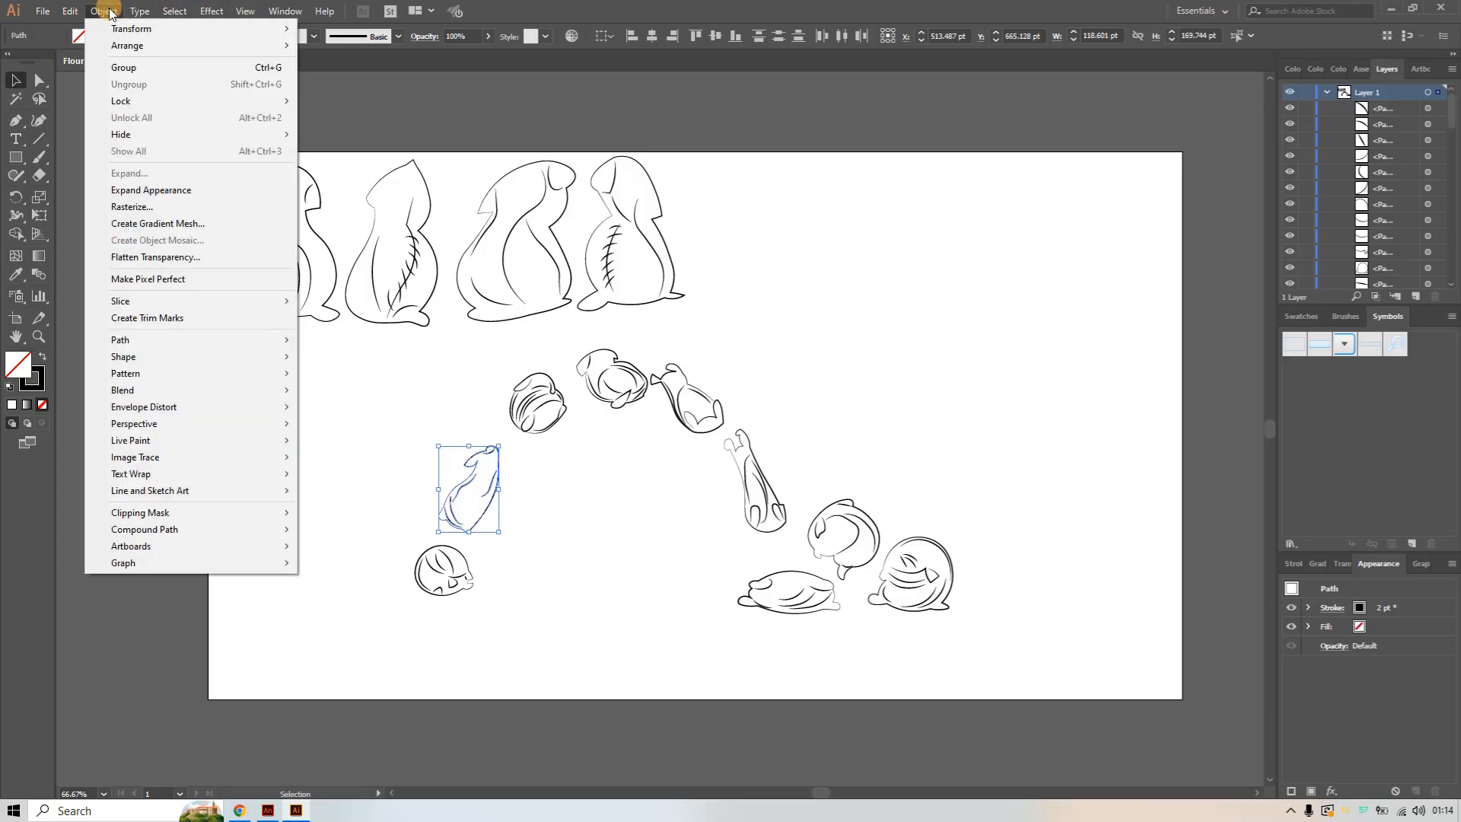
{"action": "left_click", "coordinate": [157, 70]}
Group all the paths of the curled flour sack left of the jump arc's peak
{"action": "left_click", "coordinate": [462, 381]}
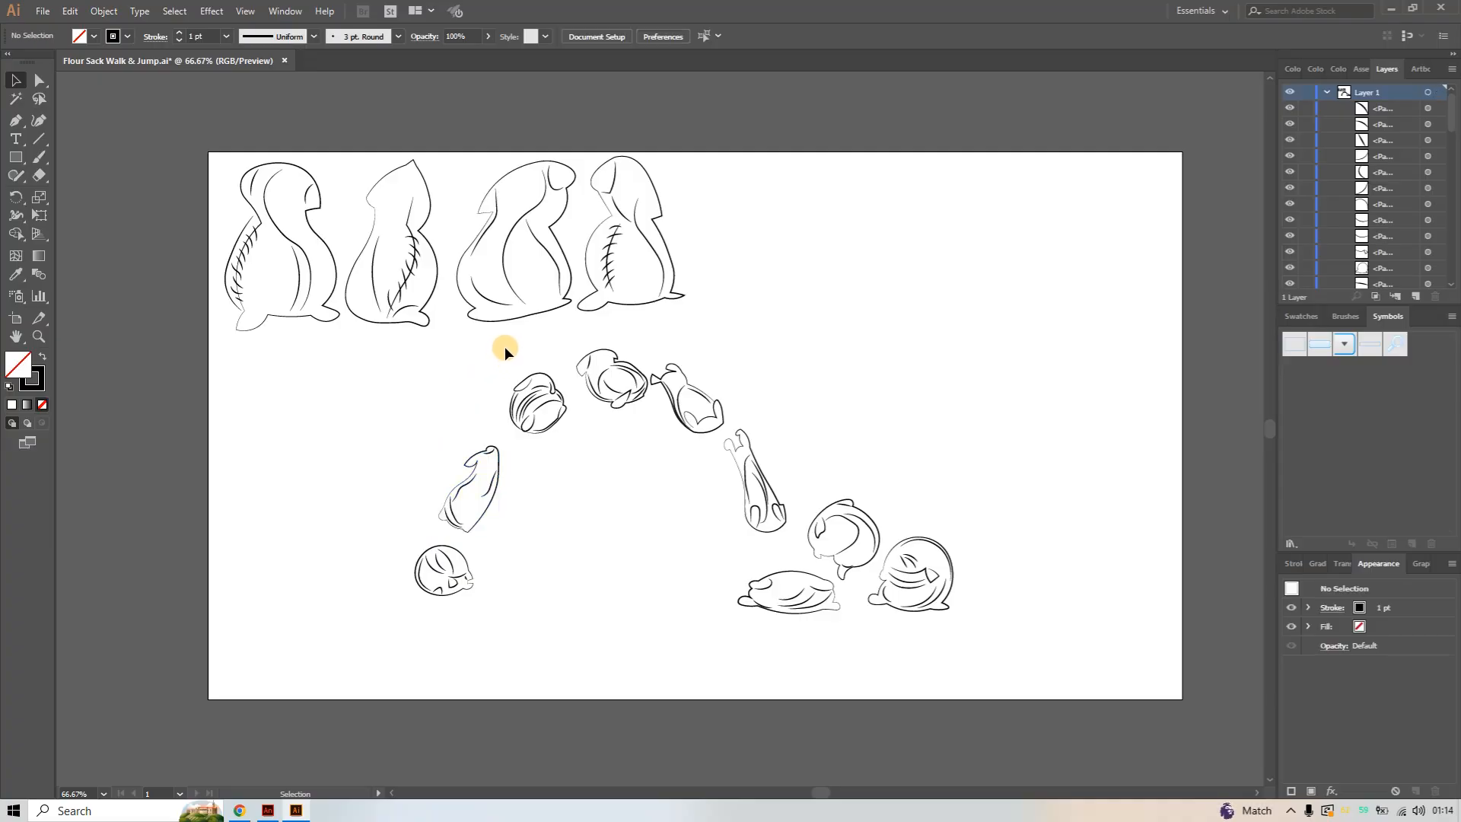
{"action": "left_click_drag", "start_coordinate": [499, 349], "coordinate": [565, 431]}
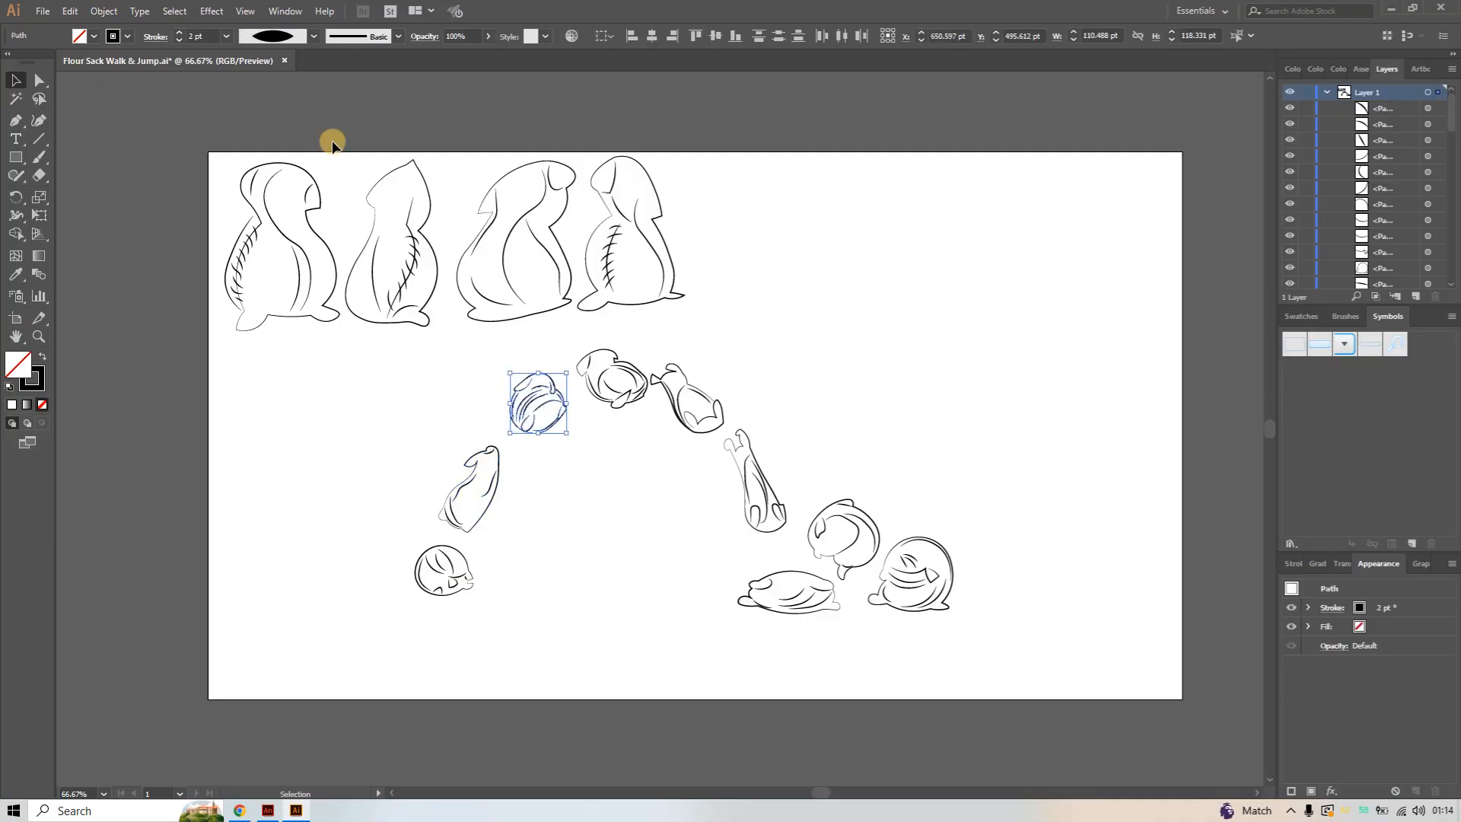
{"action": "left_click", "coordinate": [107, 10]}
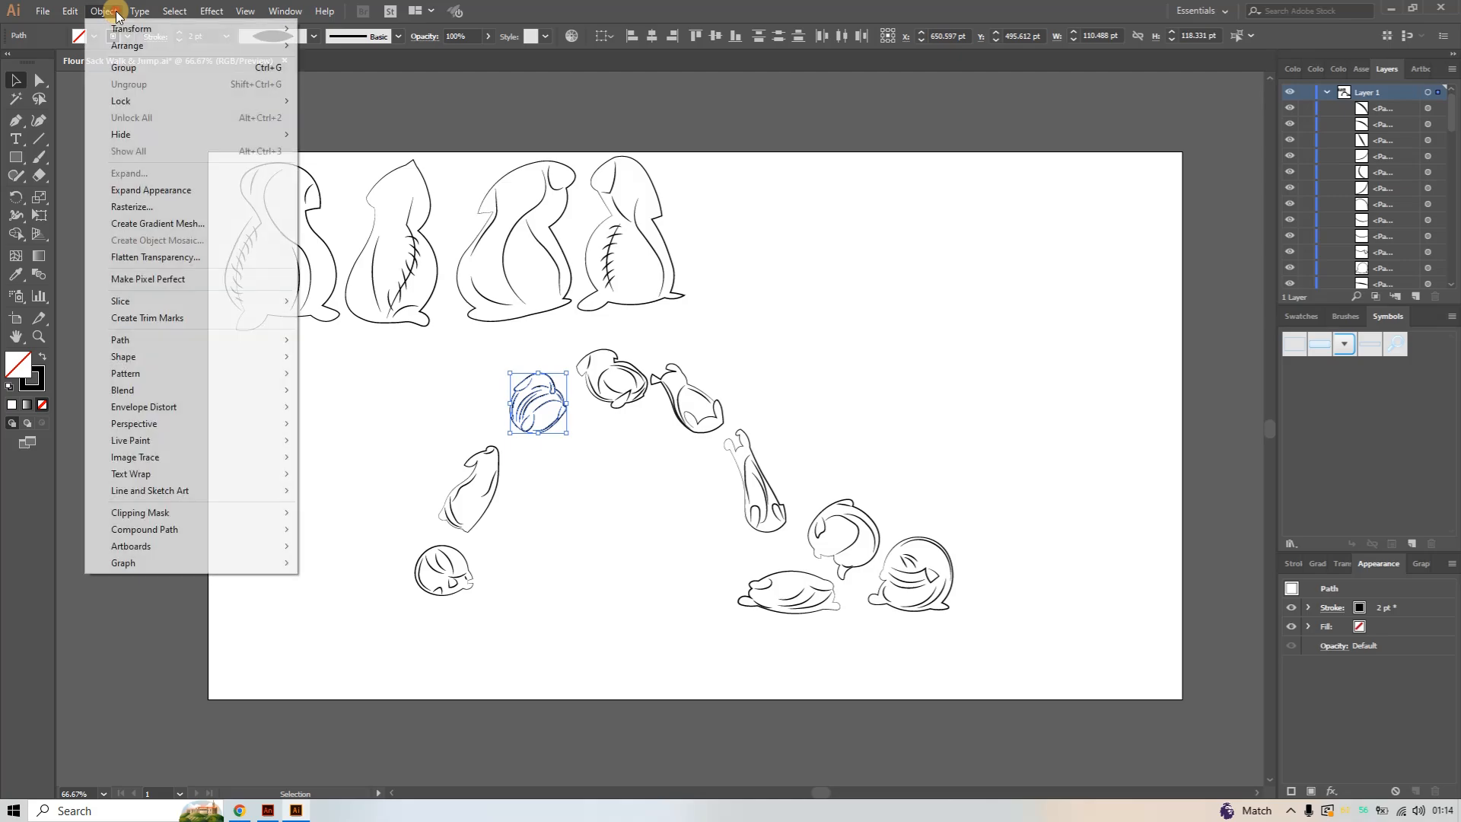
{"action": "left_click", "coordinate": [152, 69]}
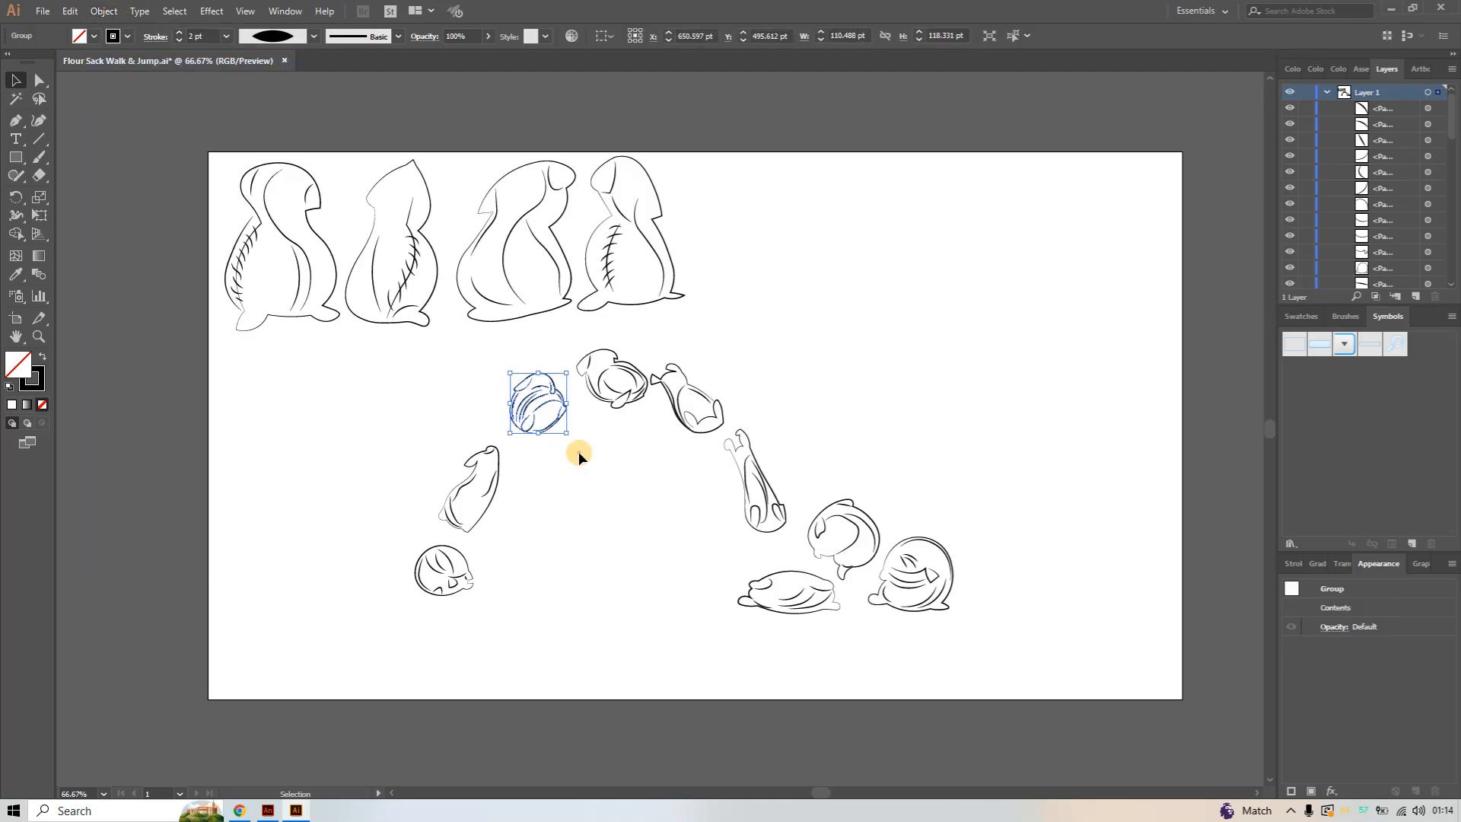
Group all the paths of the flour sack at the peak of the jump arc
{"action": "left_click_drag", "start_coordinate": [582, 337], "coordinate": [647, 421]}
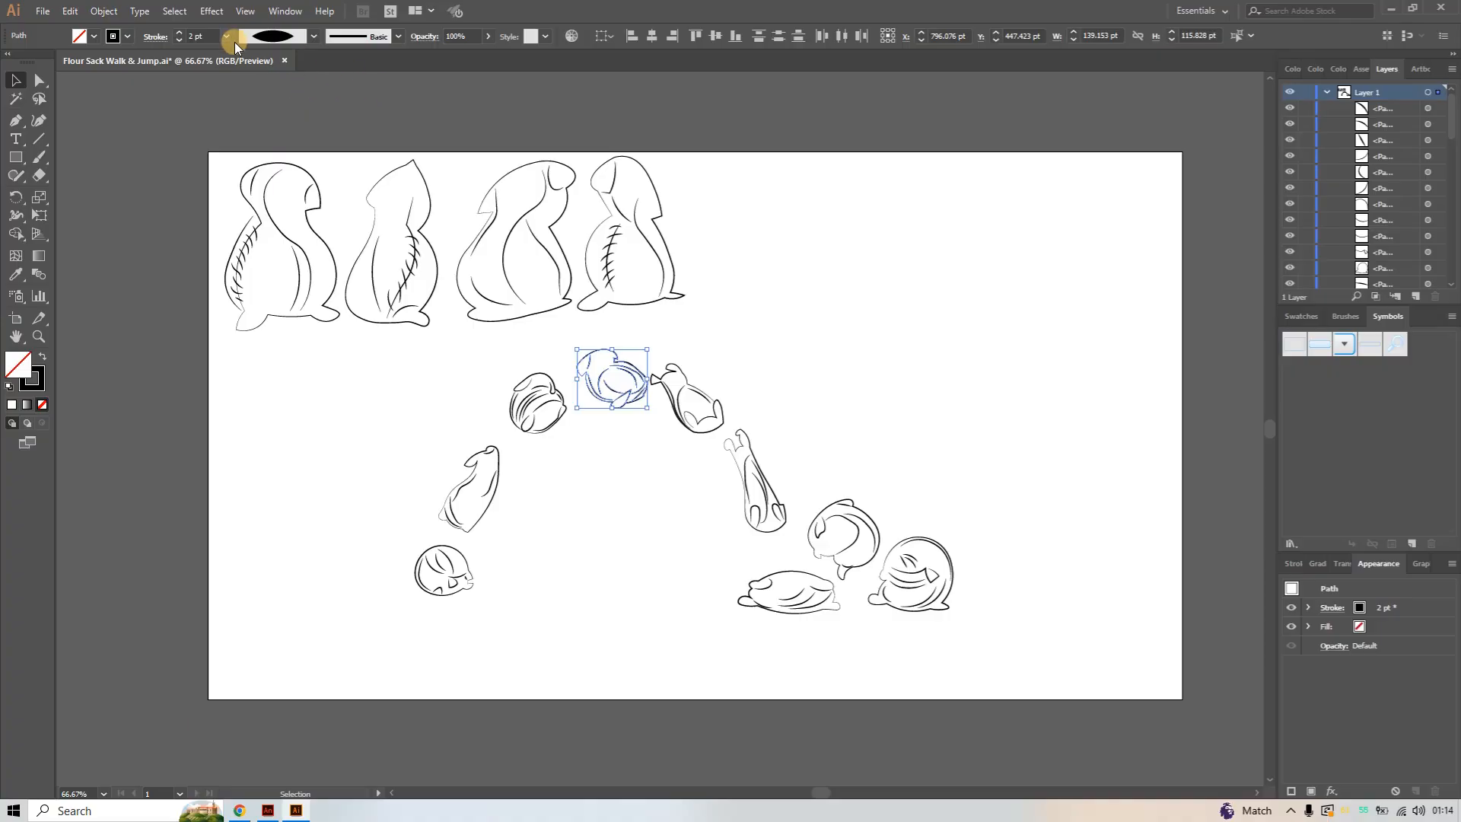
{"action": "left_click", "coordinate": [106, 12]}
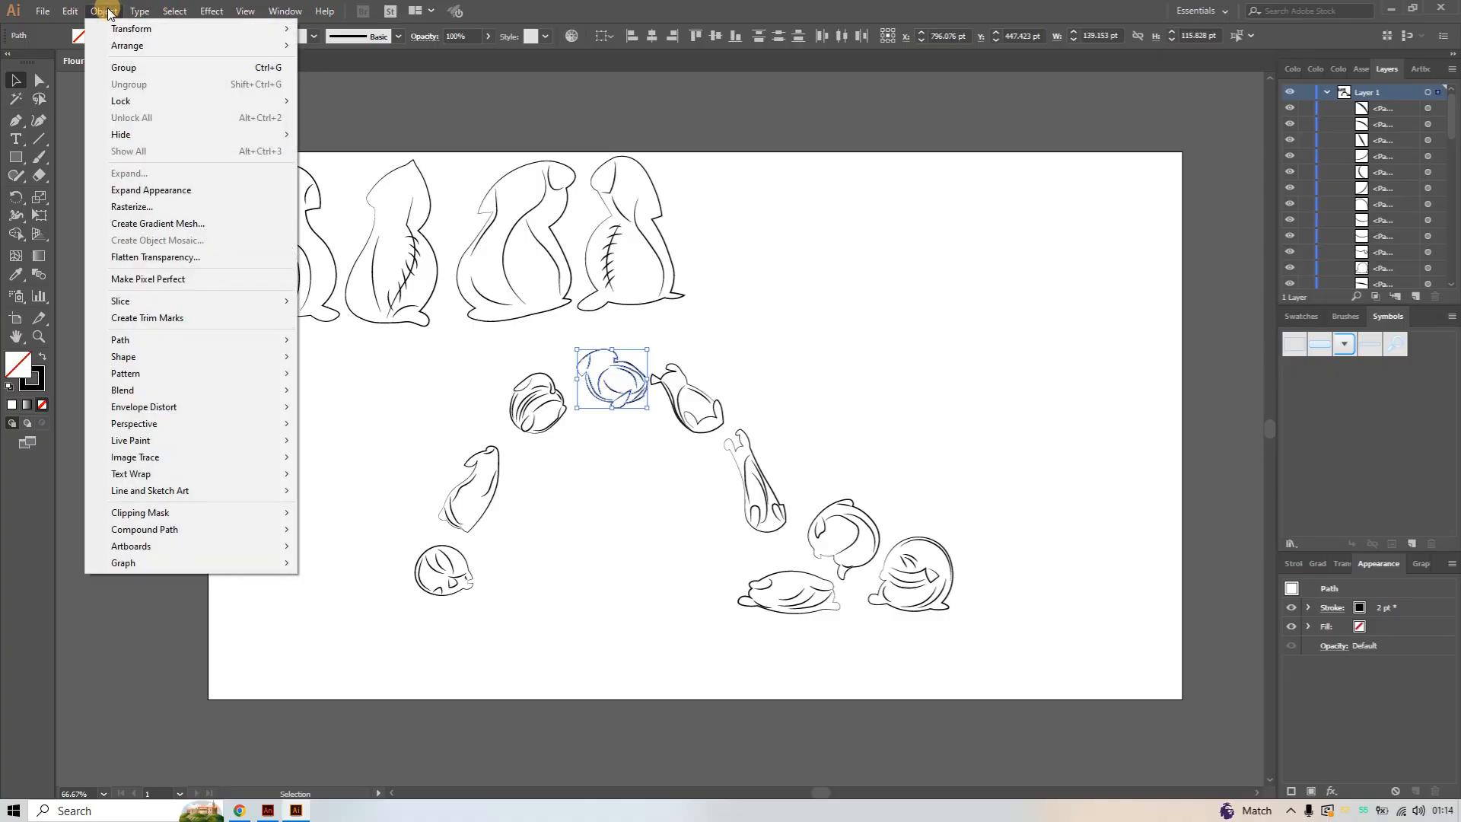
{"action": "left_click", "coordinate": [123, 68]}
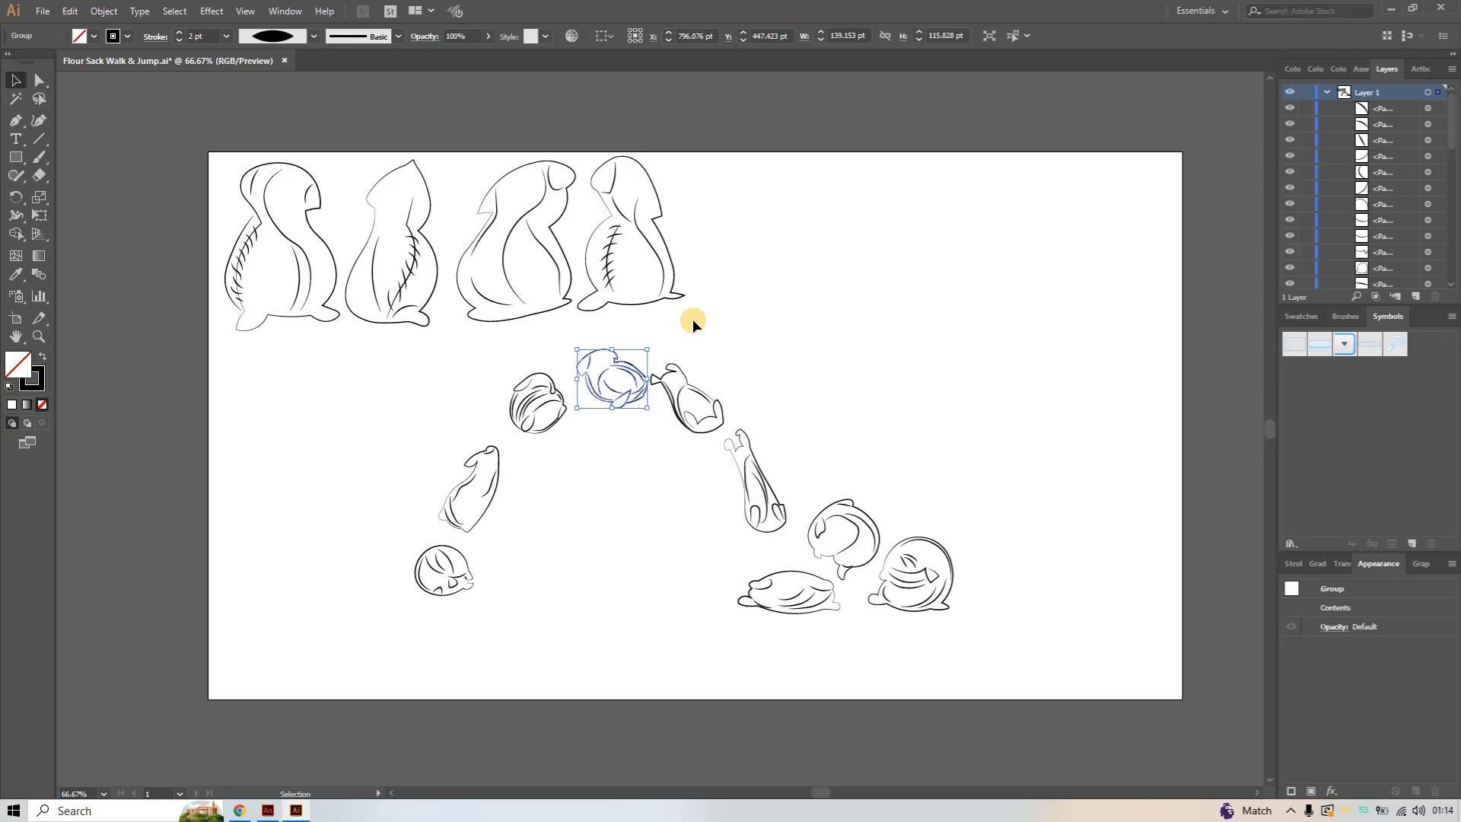
Group all the paths of the tilted flour sack just right of the jump arc's peak
{"action": "left_click", "coordinate": [771, 361]}
{"action": "left_click_drag", "start_coordinate": [654, 333], "coordinate": [715, 433]}
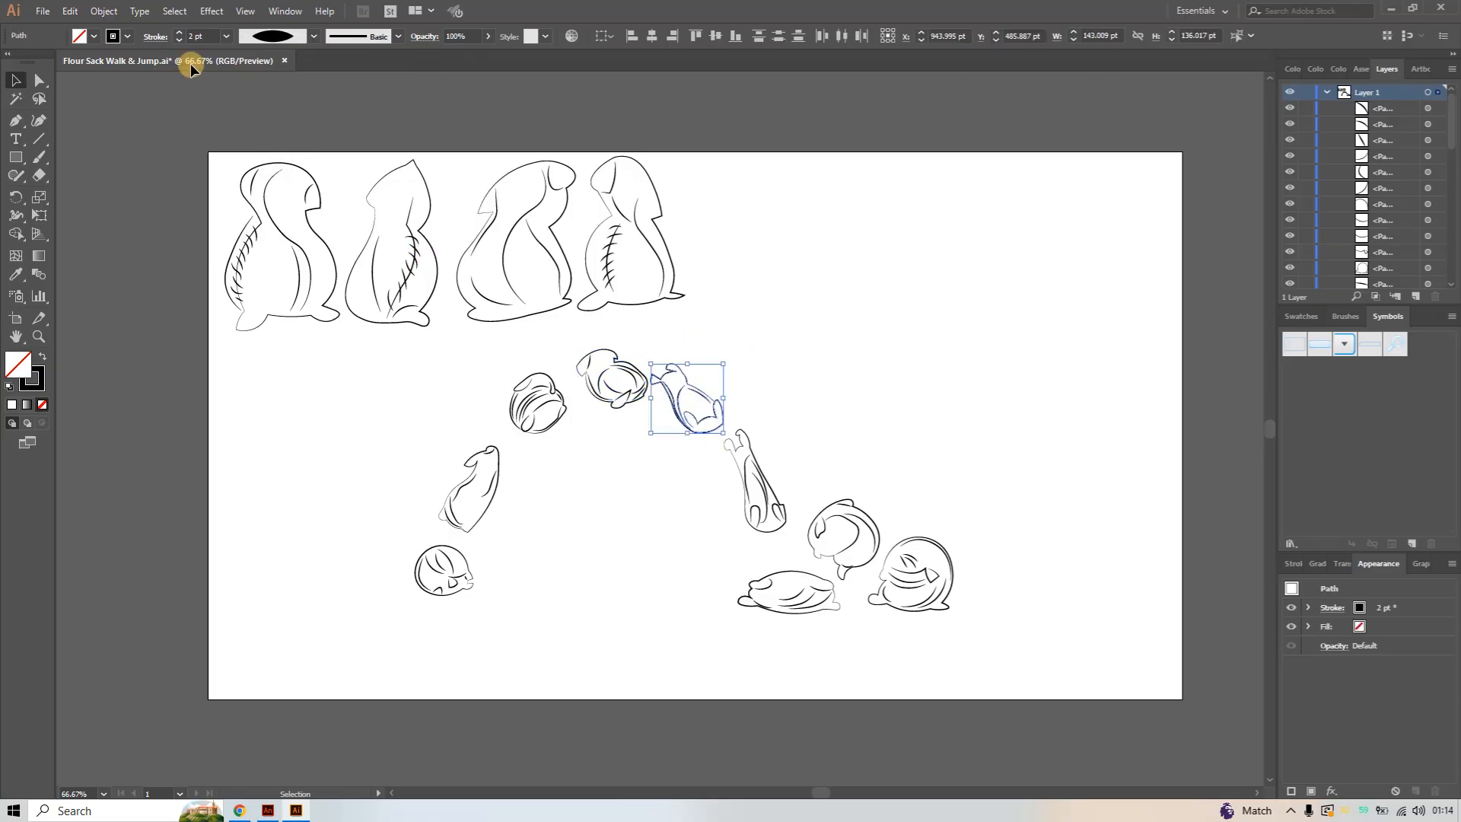
{"action": "left_click", "coordinate": [104, 11]}
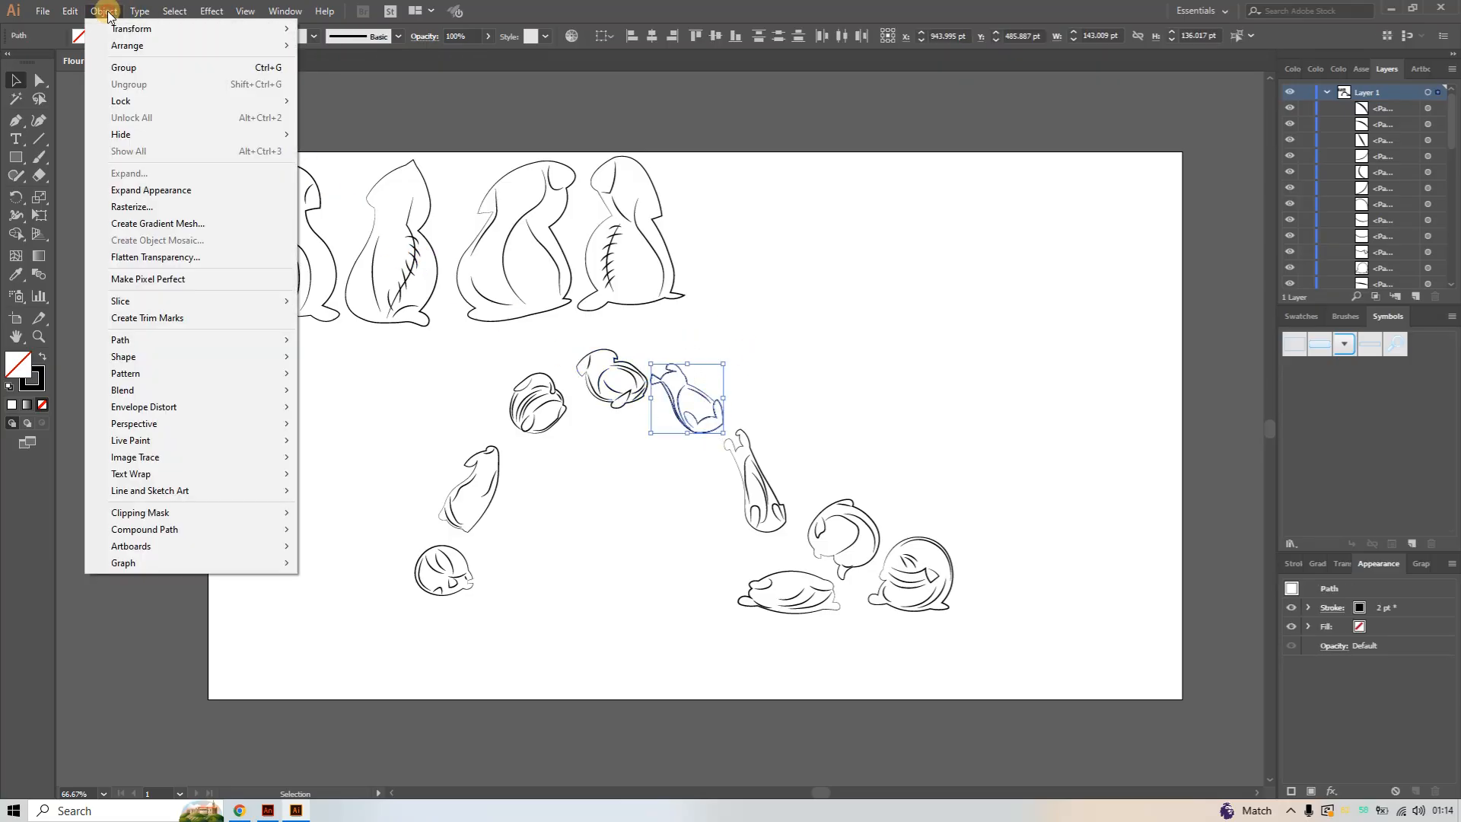
{"action": "left_click", "coordinate": [130, 67]}
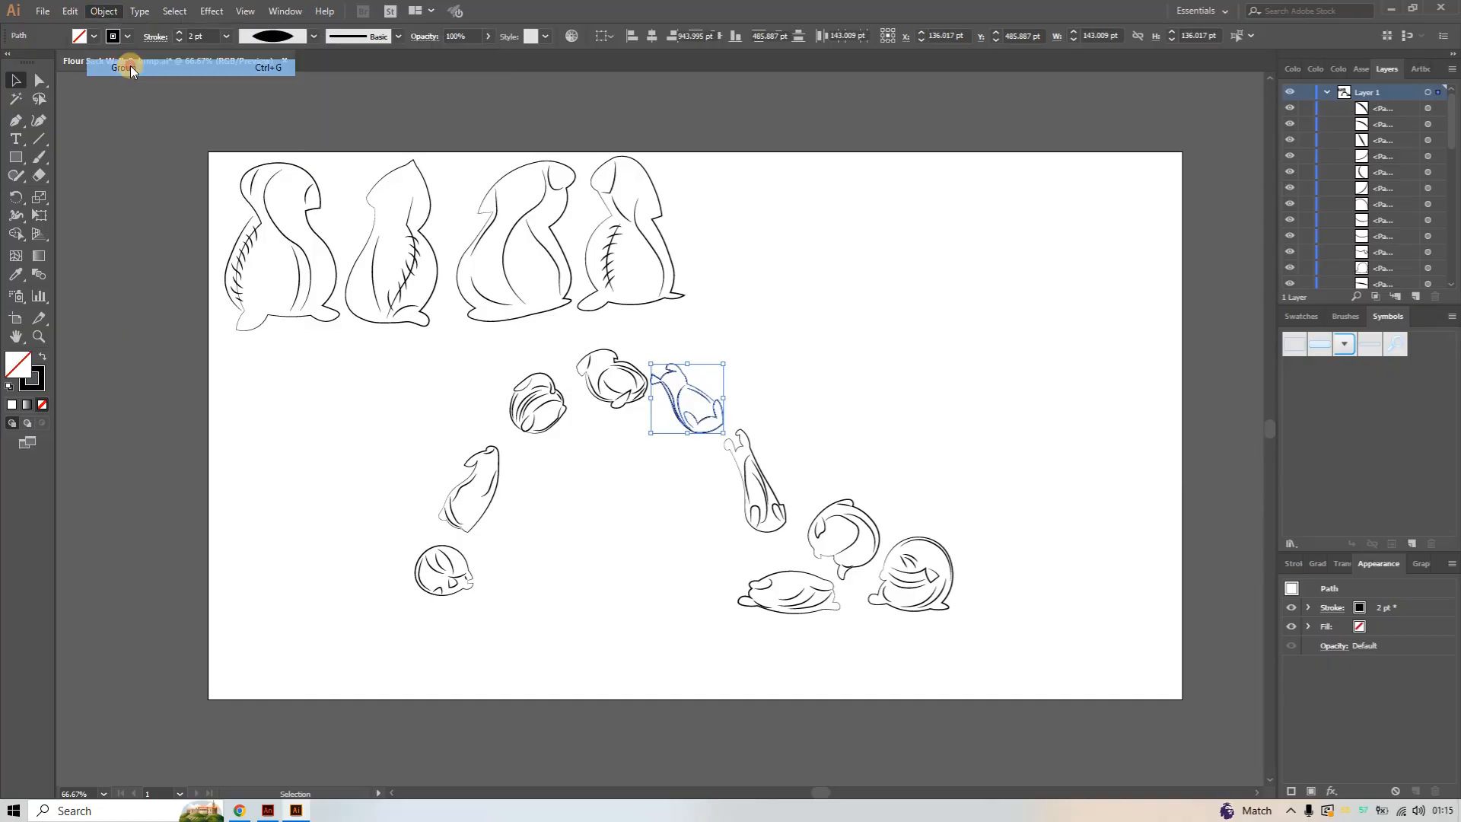
Group all the paths of the long stretched flour sack on the right side of the jump arc
{"action": "left_click", "coordinate": [735, 399]}
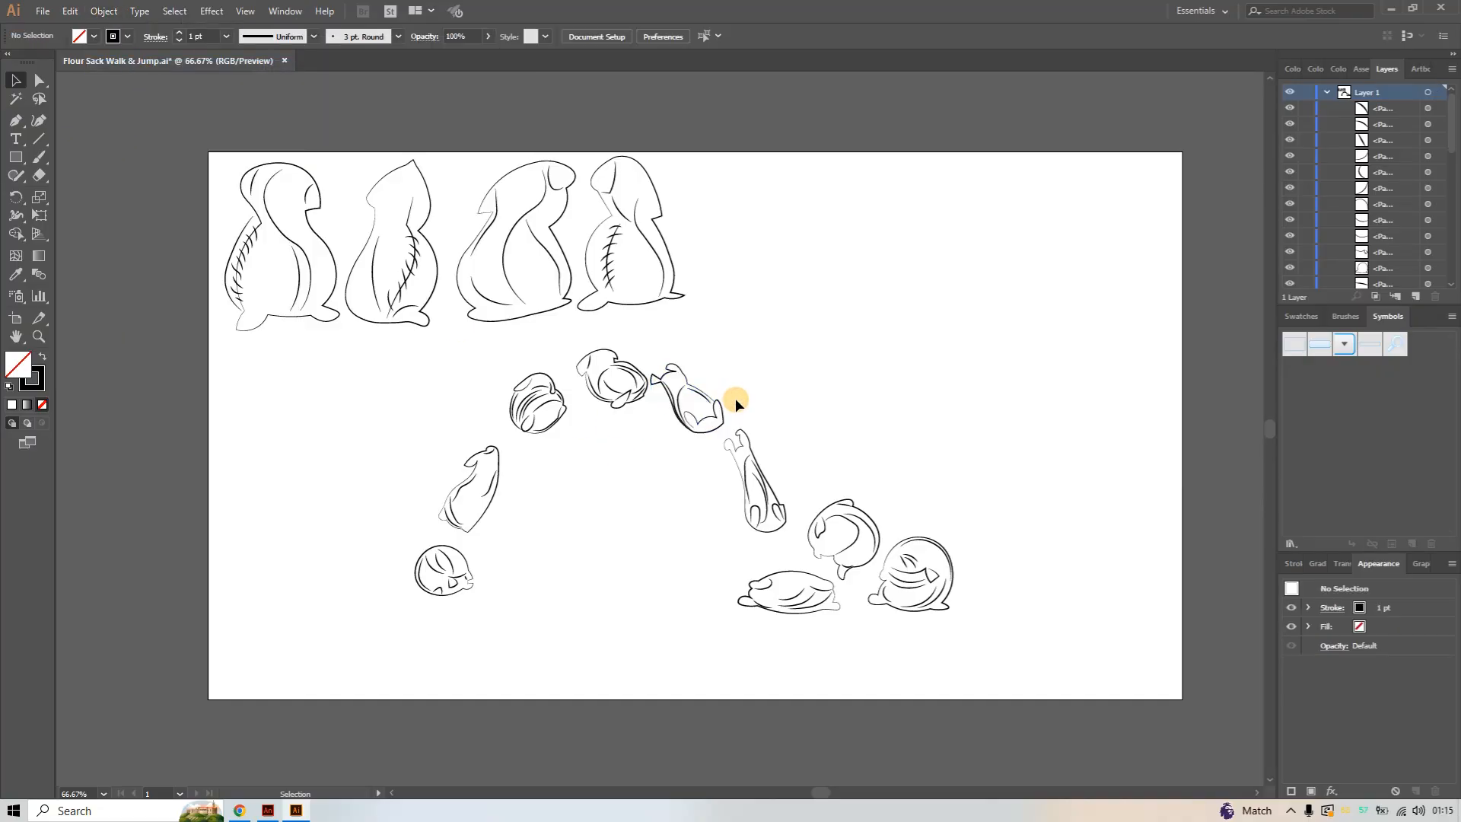
{"action": "left_click_drag", "start_coordinate": [730, 391], "coordinate": [793, 532]}
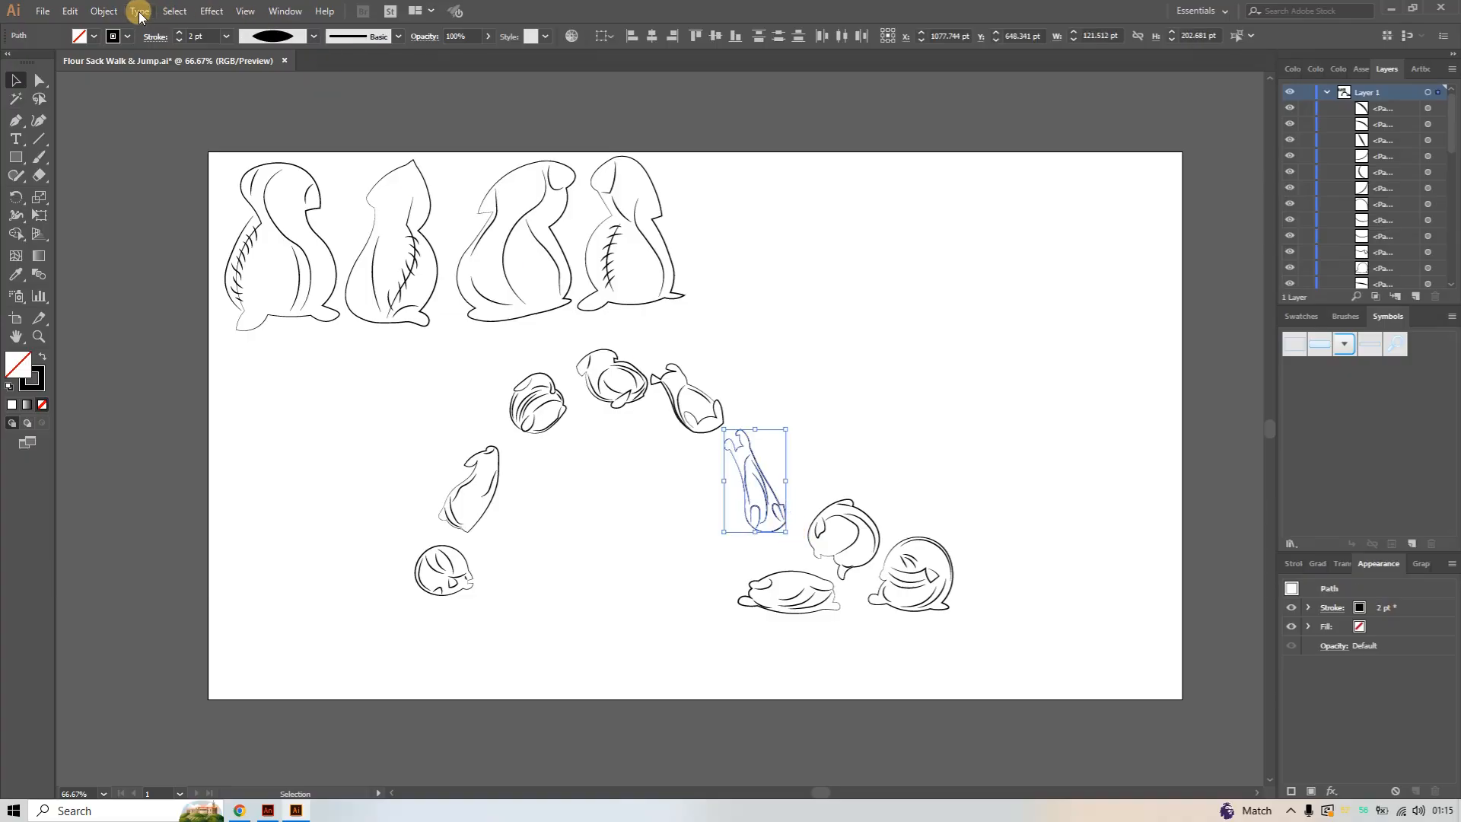
{"action": "left_click", "coordinate": [103, 12]}
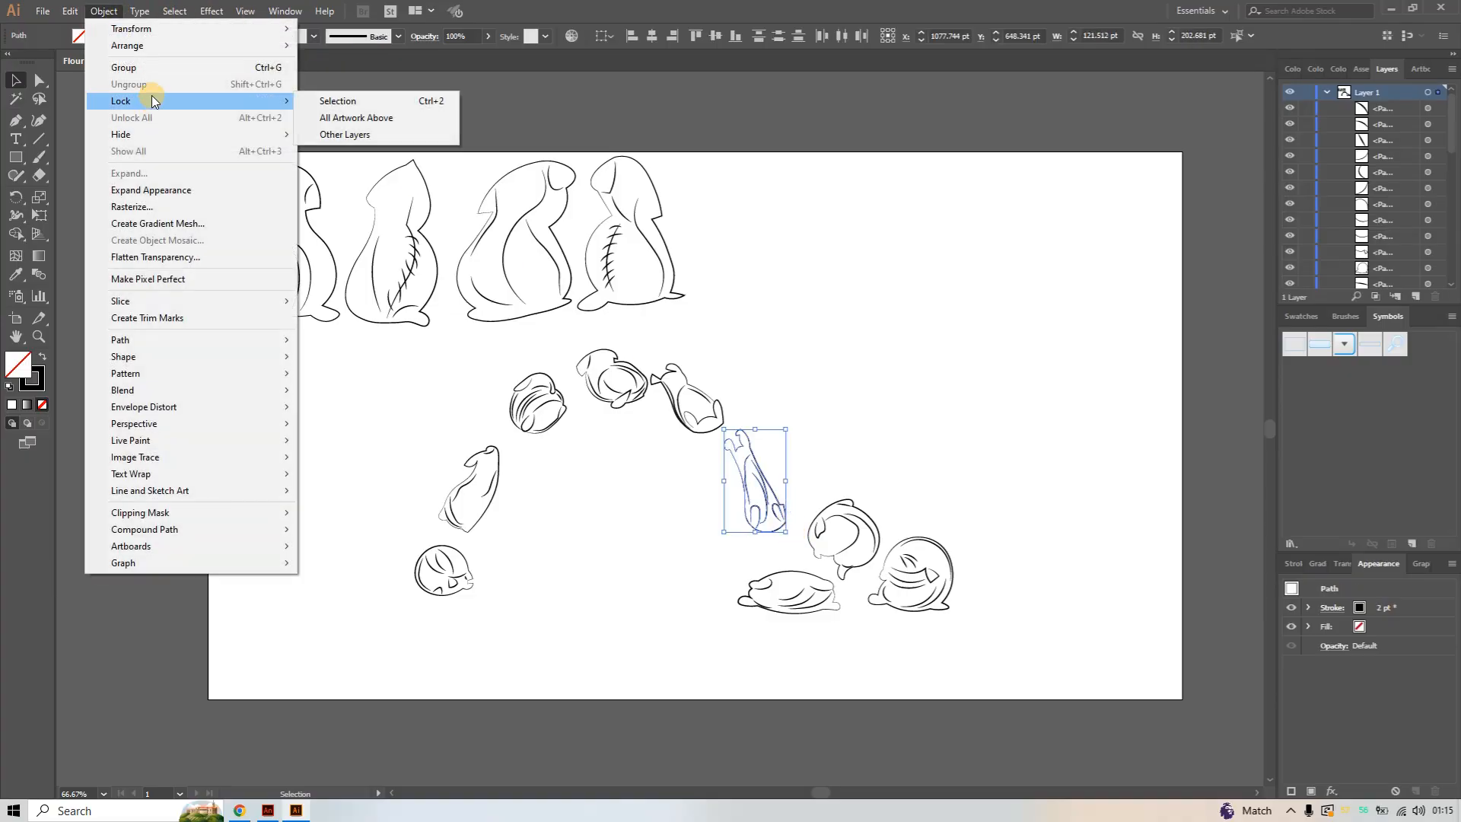
{"action": "left_click", "coordinate": [162, 71]}
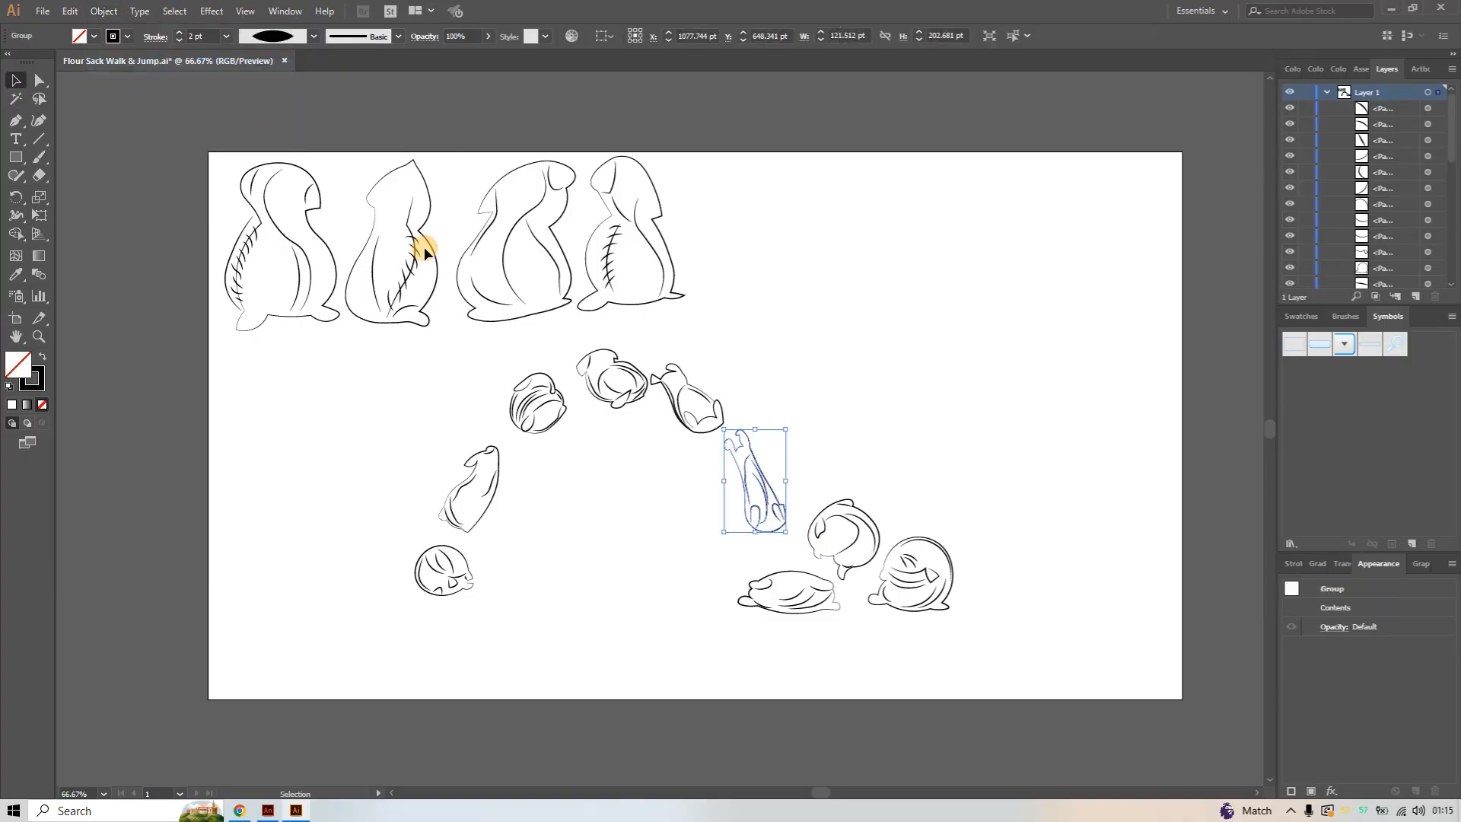
Group all the paths of the flattened flour sack lying at the base of the jump arc's landing side
{"action": "left_click", "coordinate": [707, 564]}
{"action": "left_click_drag", "start_coordinate": [705, 558], "coordinate": [820, 615]}
{"action": "left_click", "coordinate": [719, 567]}
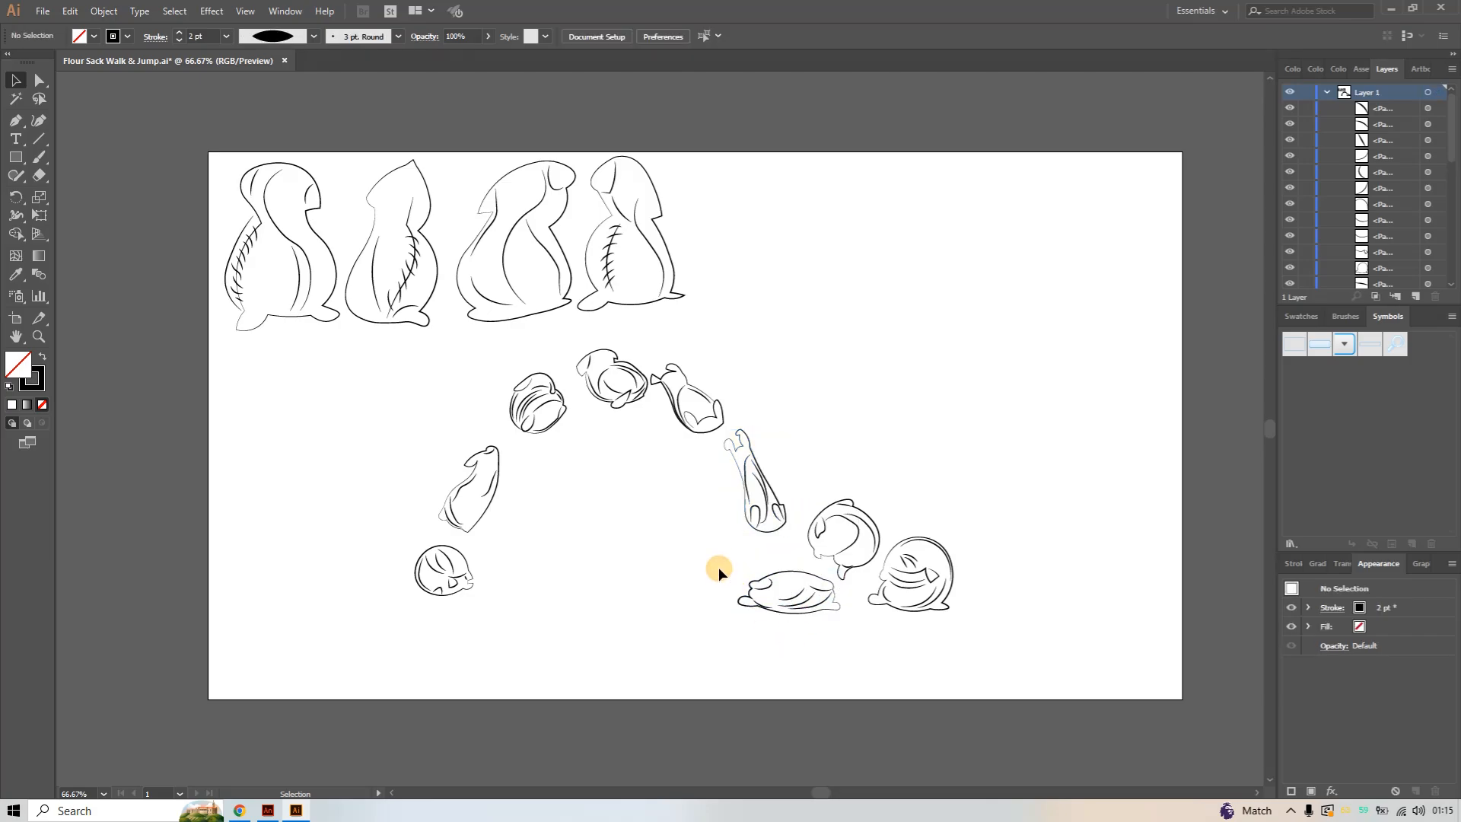
{"action": "left_click_drag", "start_coordinate": [732, 577], "coordinate": [829, 619]}
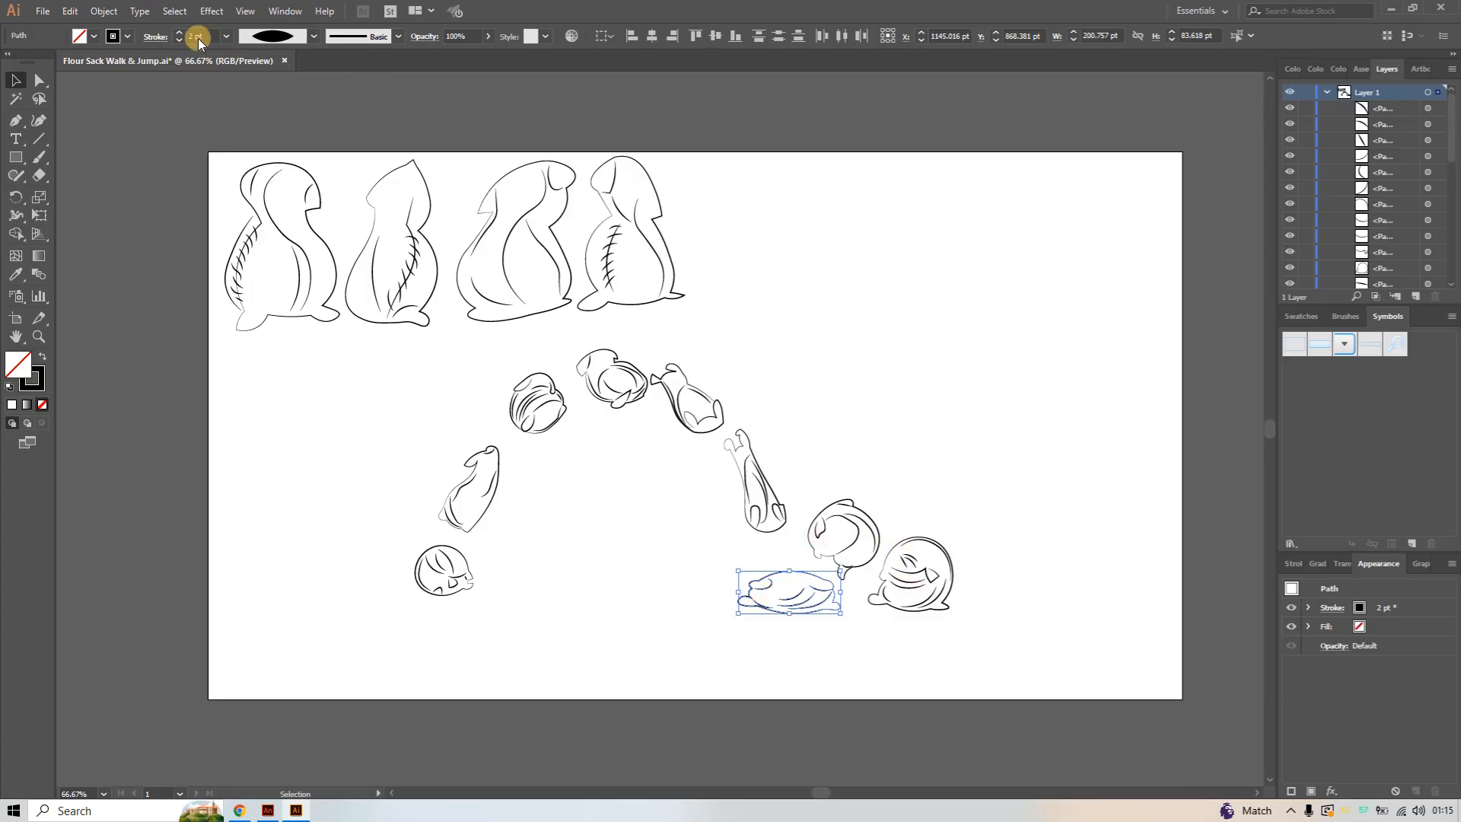
{"action": "left_click", "coordinate": [107, 11]}
{"action": "left_click", "coordinate": [137, 62]}
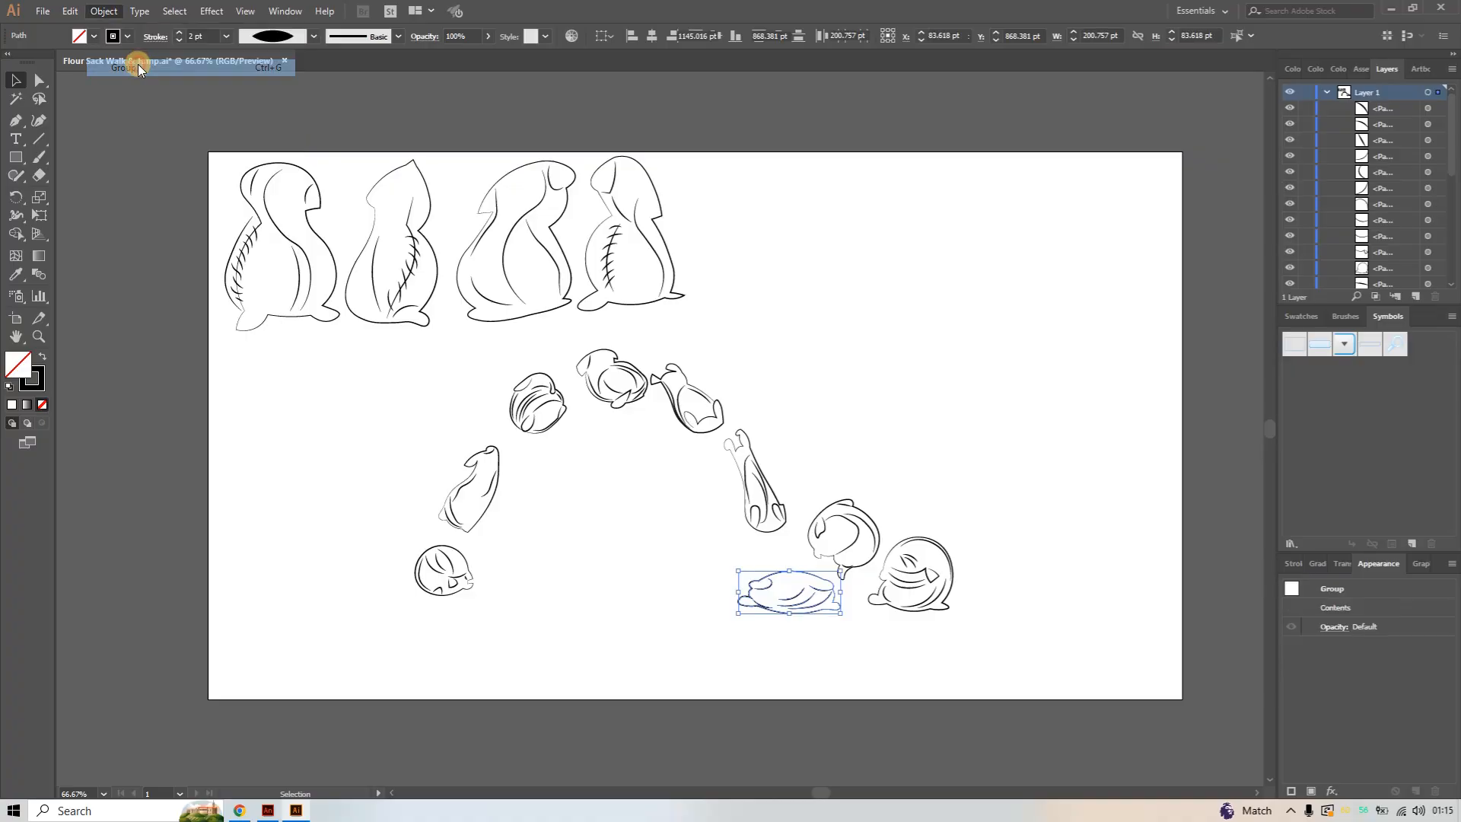
{"action": "left_click", "coordinate": [967, 427]}
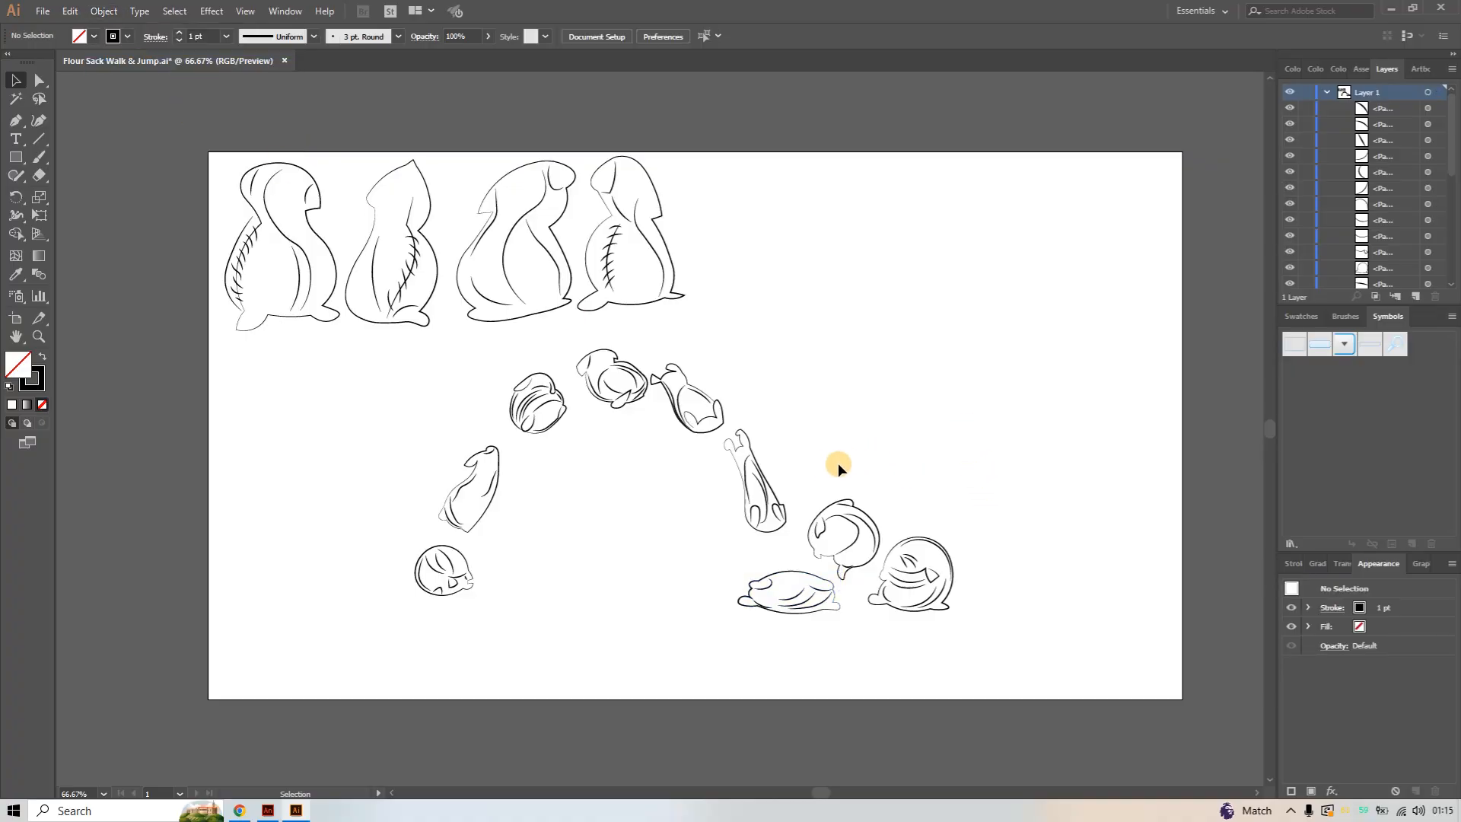
Group all the paths of the curled flour sack just above and right of the flattened landing pose
{"action": "left_click_drag", "start_coordinate": [811, 462], "coordinate": [876, 570]}
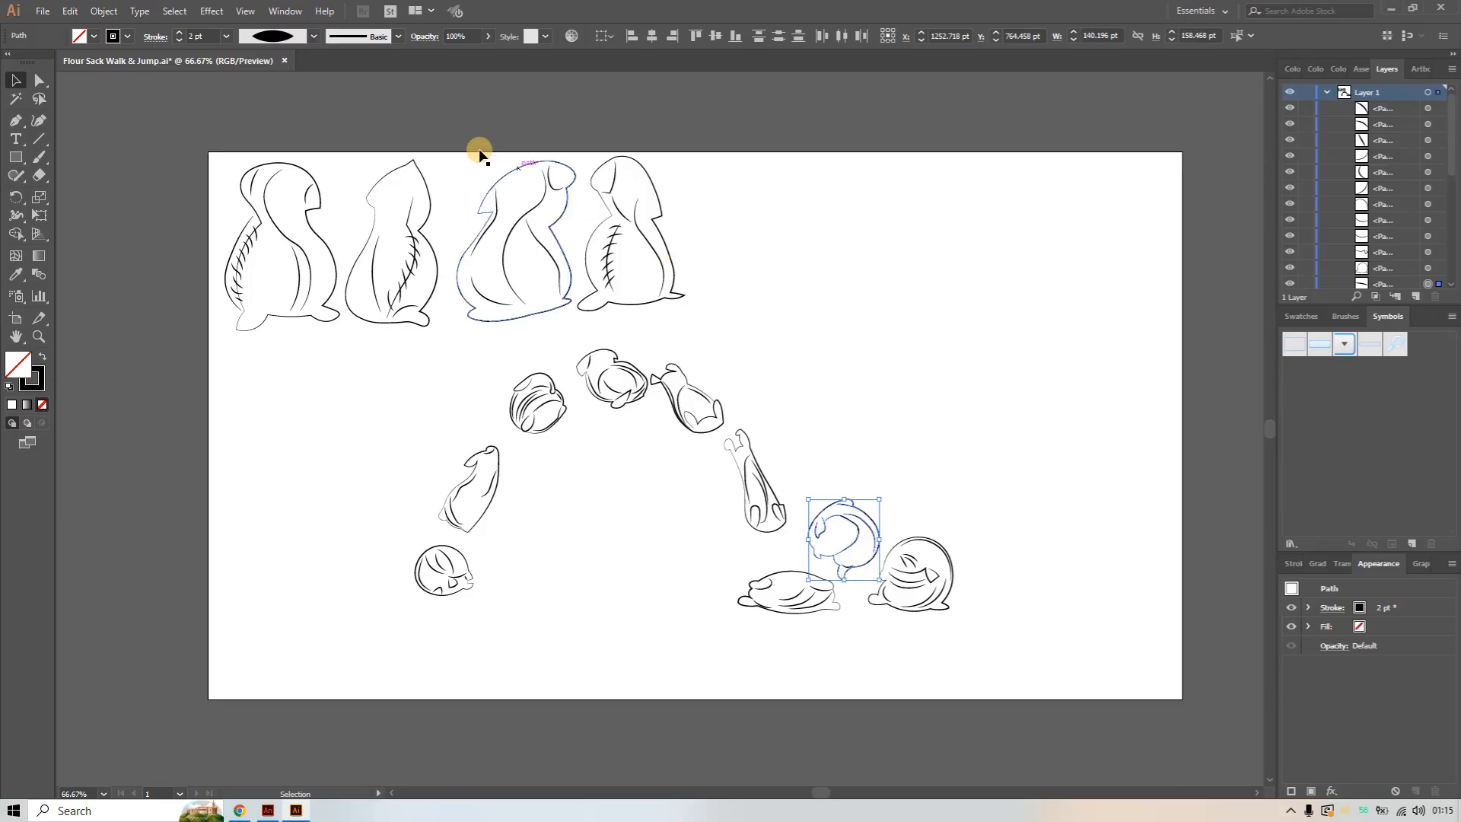
{"action": "left_click", "coordinate": [104, 10]}
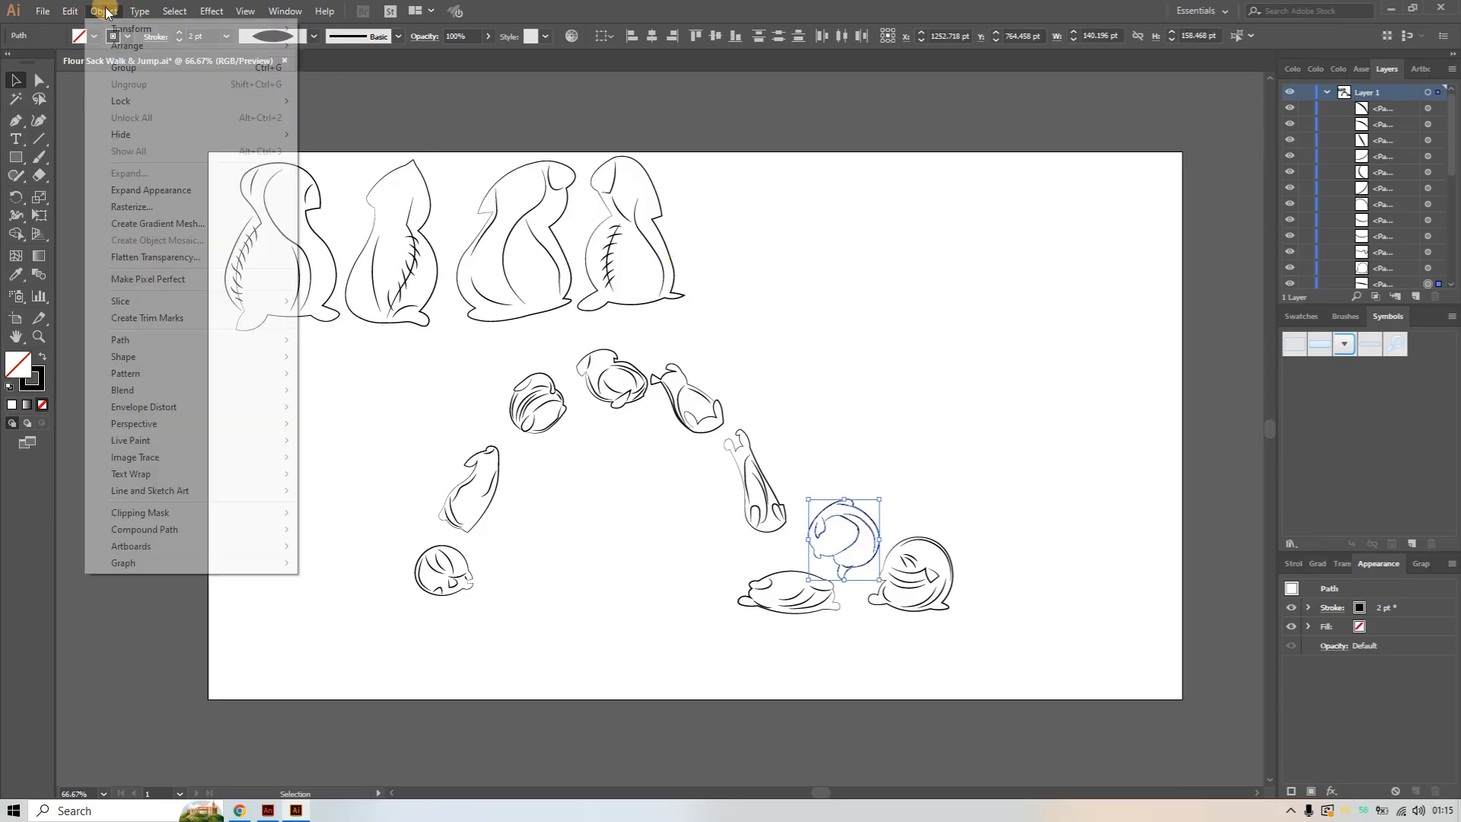
{"action": "left_click", "coordinate": [144, 69]}
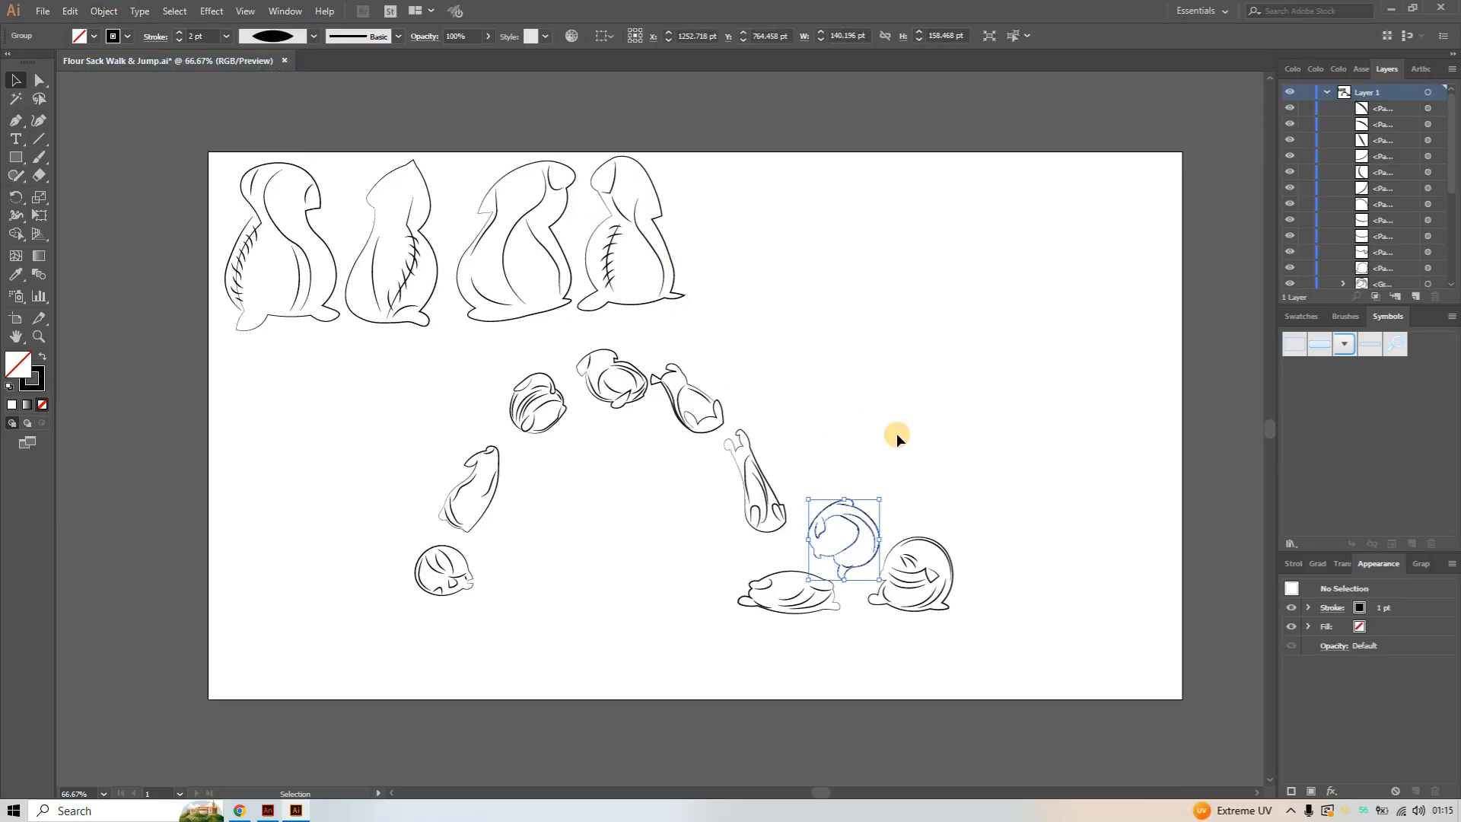
{"action": "left_click", "coordinate": [896, 432]}
Group all the paths of the round seated flour sack at the far end of the jump sequence
{"action": "left_click_drag", "start_coordinate": [1031, 630], "coordinate": [883, 495]}
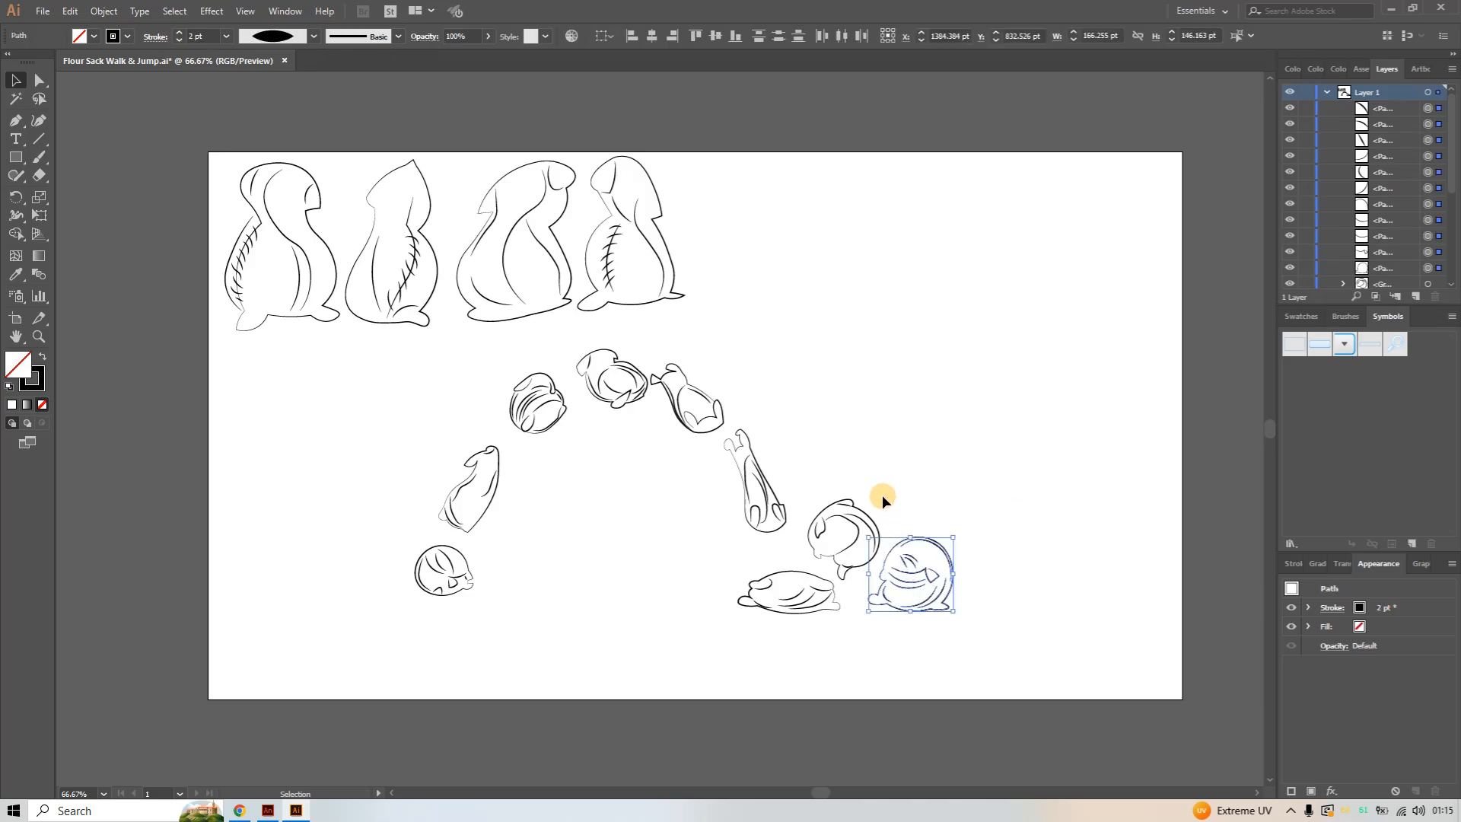
{"action": "left_click", "coordinate": [112, 9]}
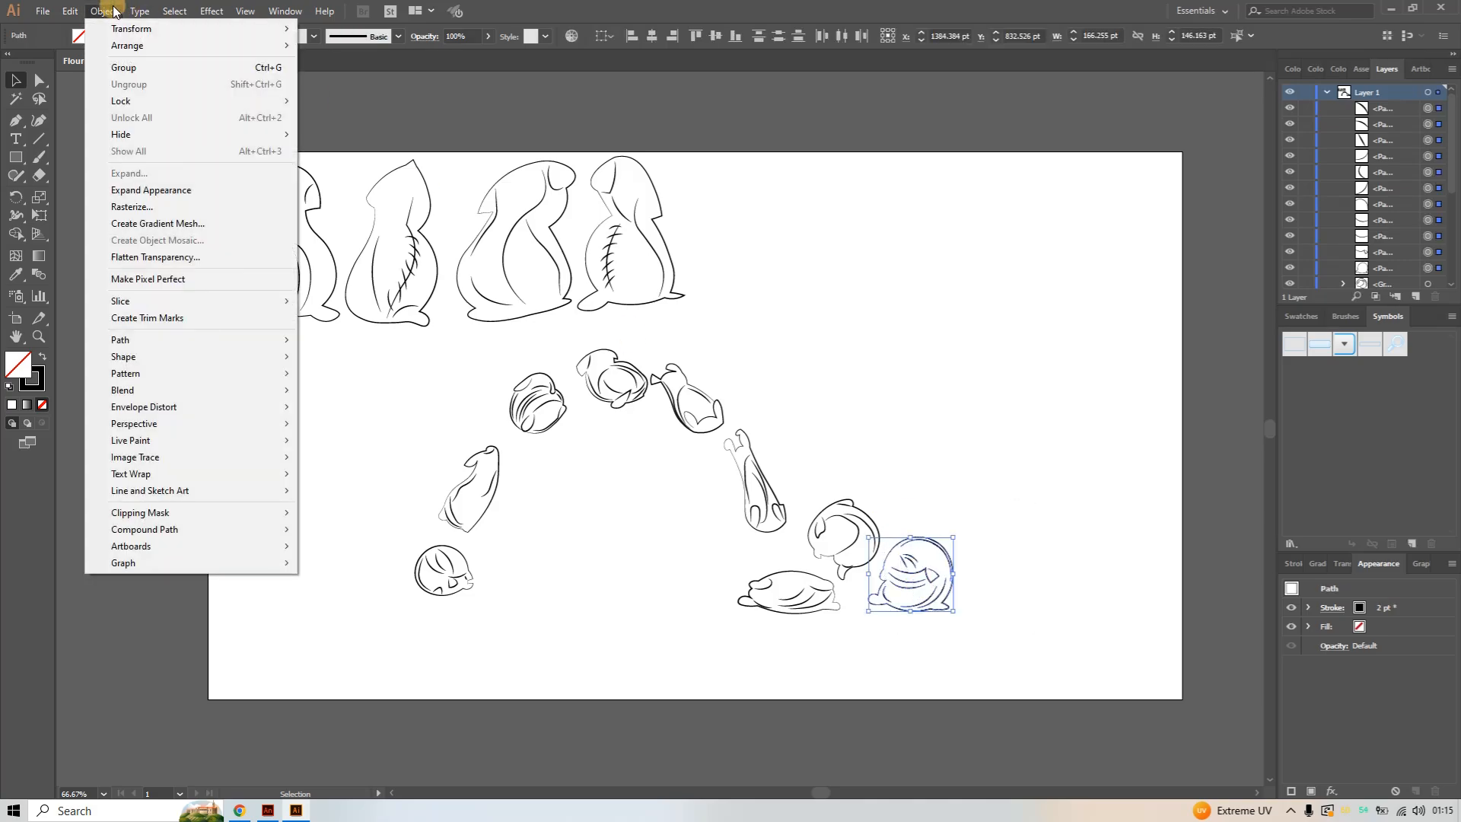
{"action": "left_click", "coordinate": [154, 68]}
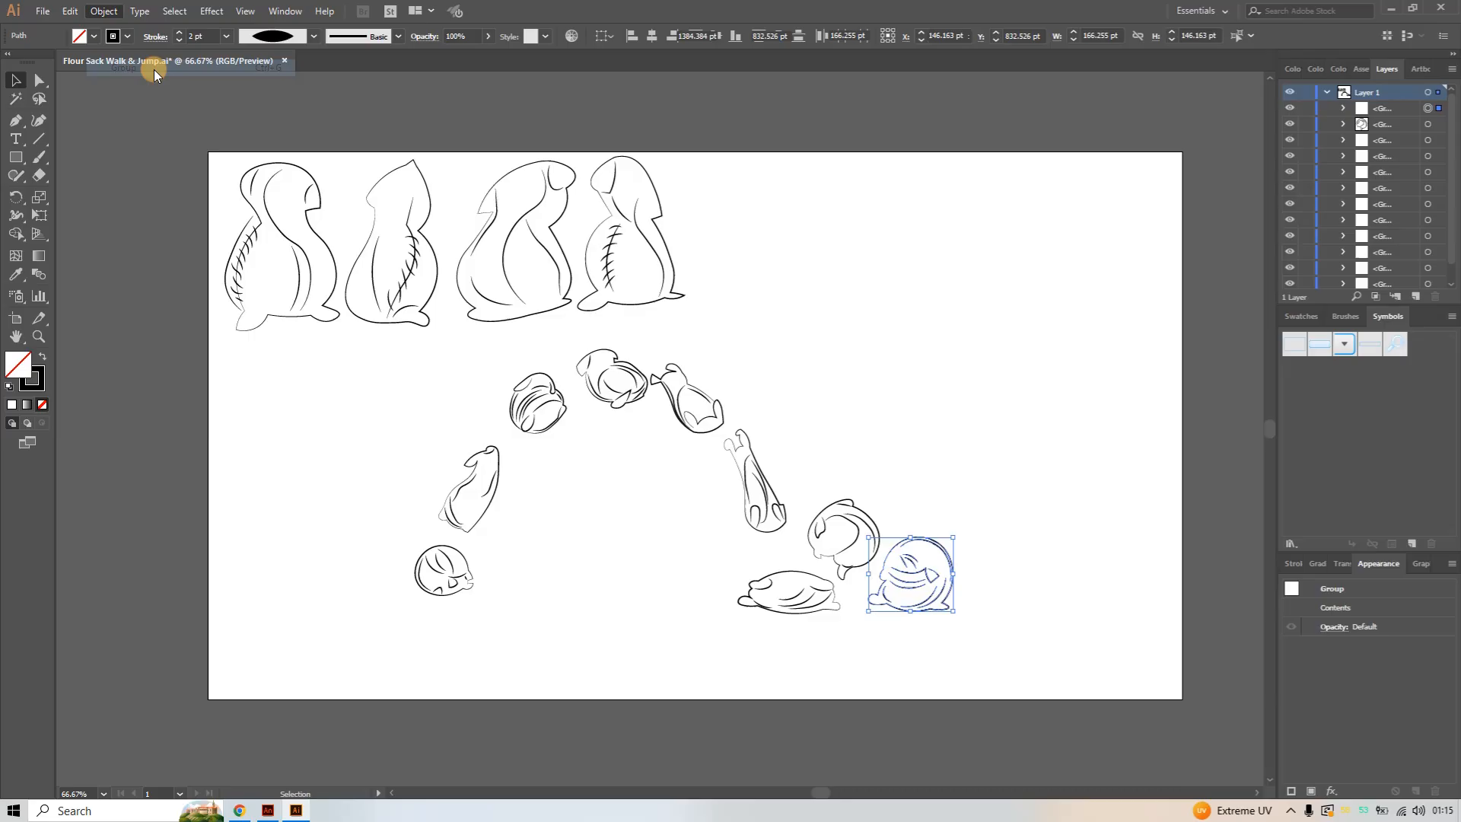
{"action": "left_click", "coordinate": [885, 274]}
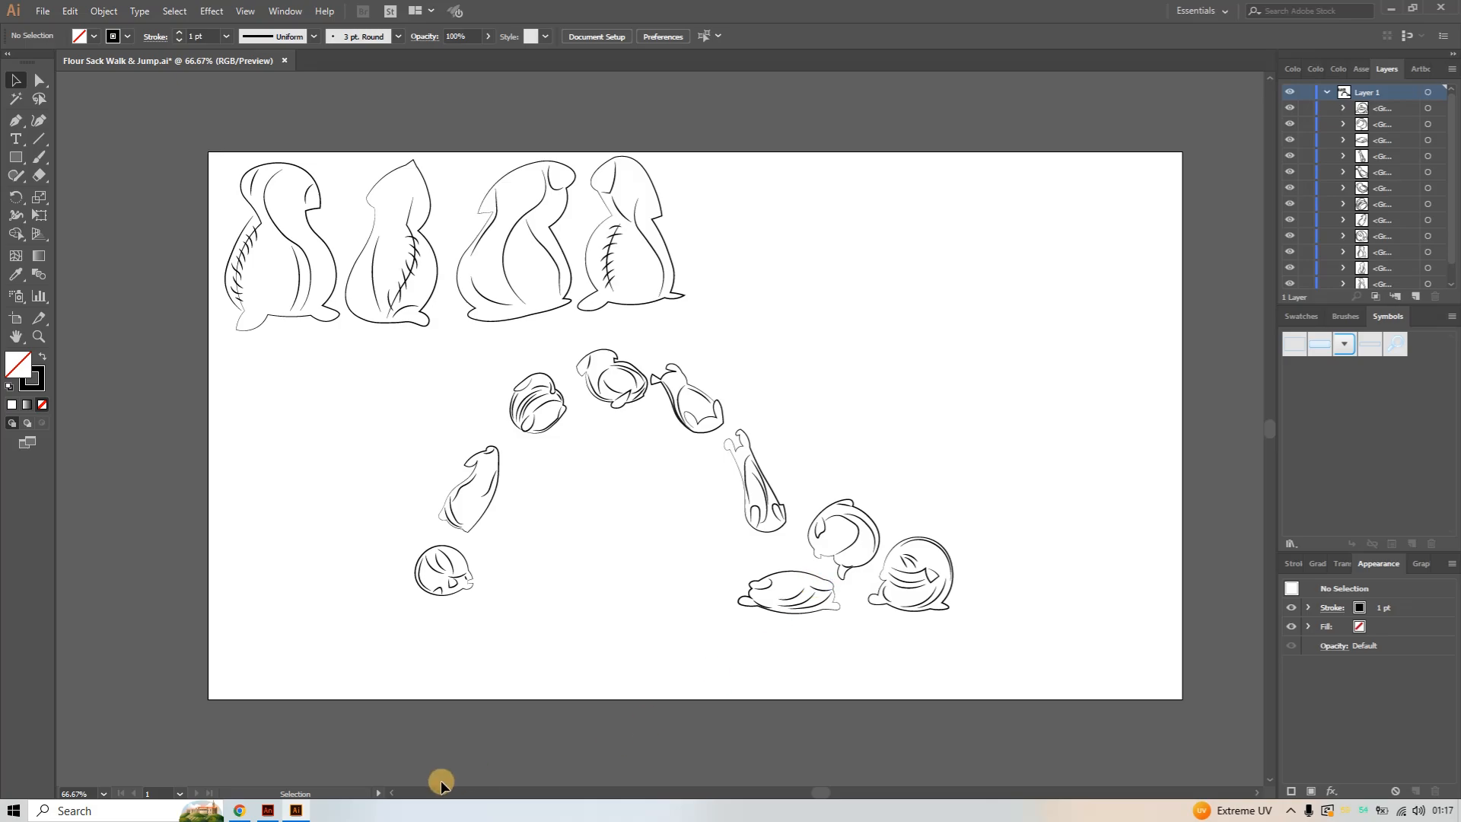
Check that the first standing flour sack of the walk row selects as one object
{"action": "mouse_move", "coordinate": [245, 814]}
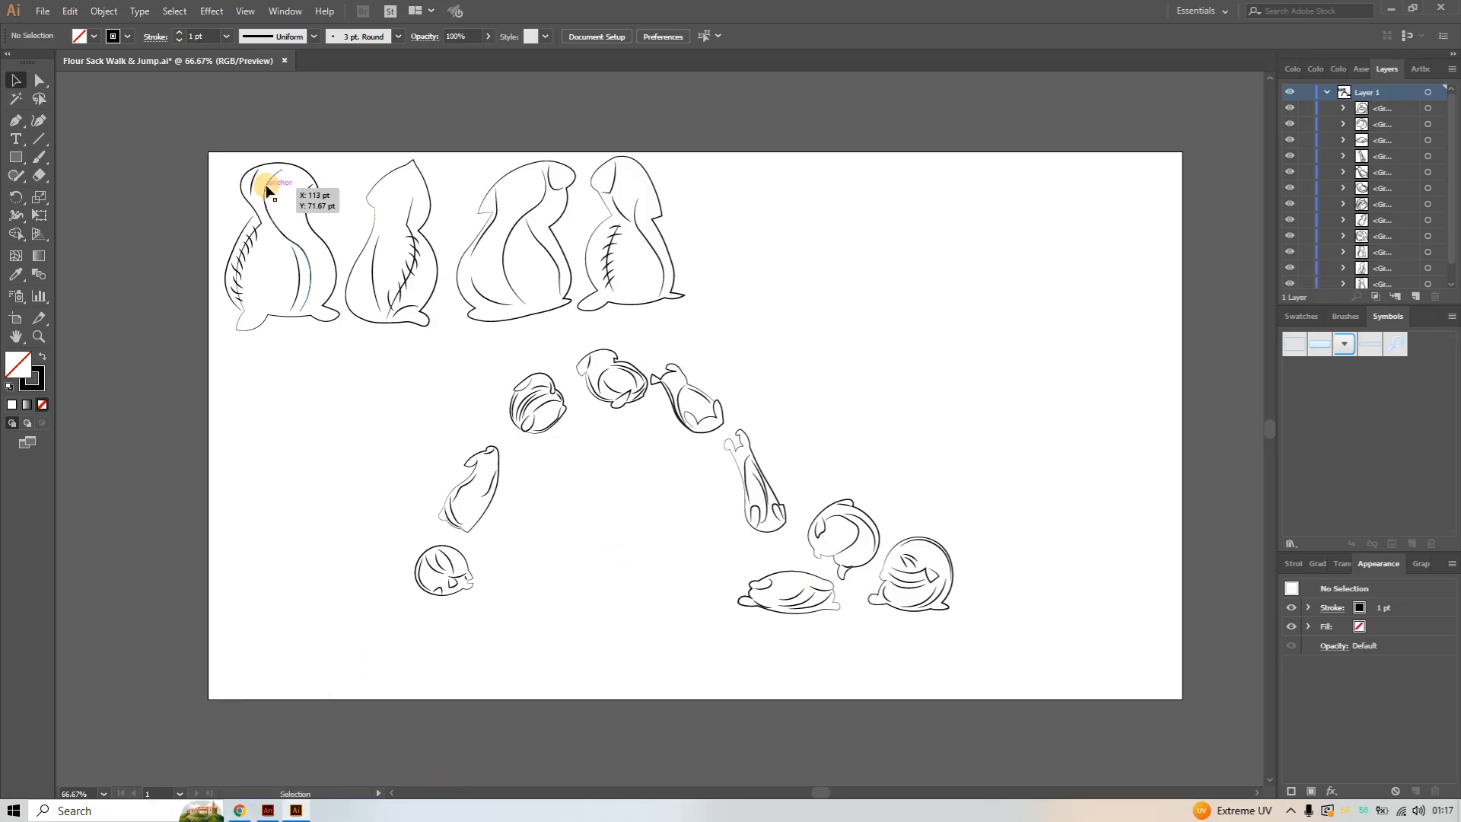
{"action": "left_click", "coordinate": [257, 216]}
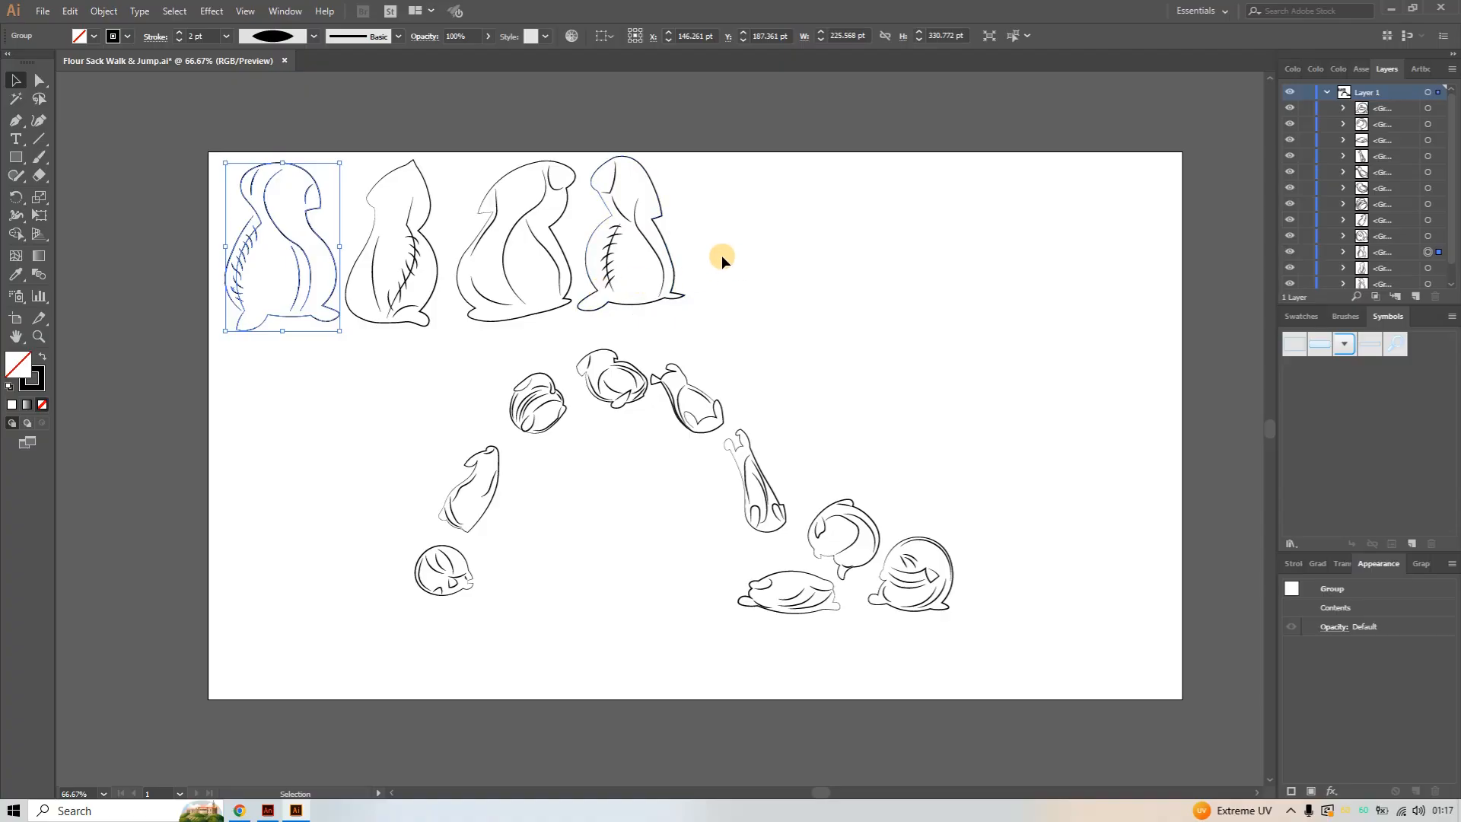
{"action": "left_click", "coordinate": [769, 262]}
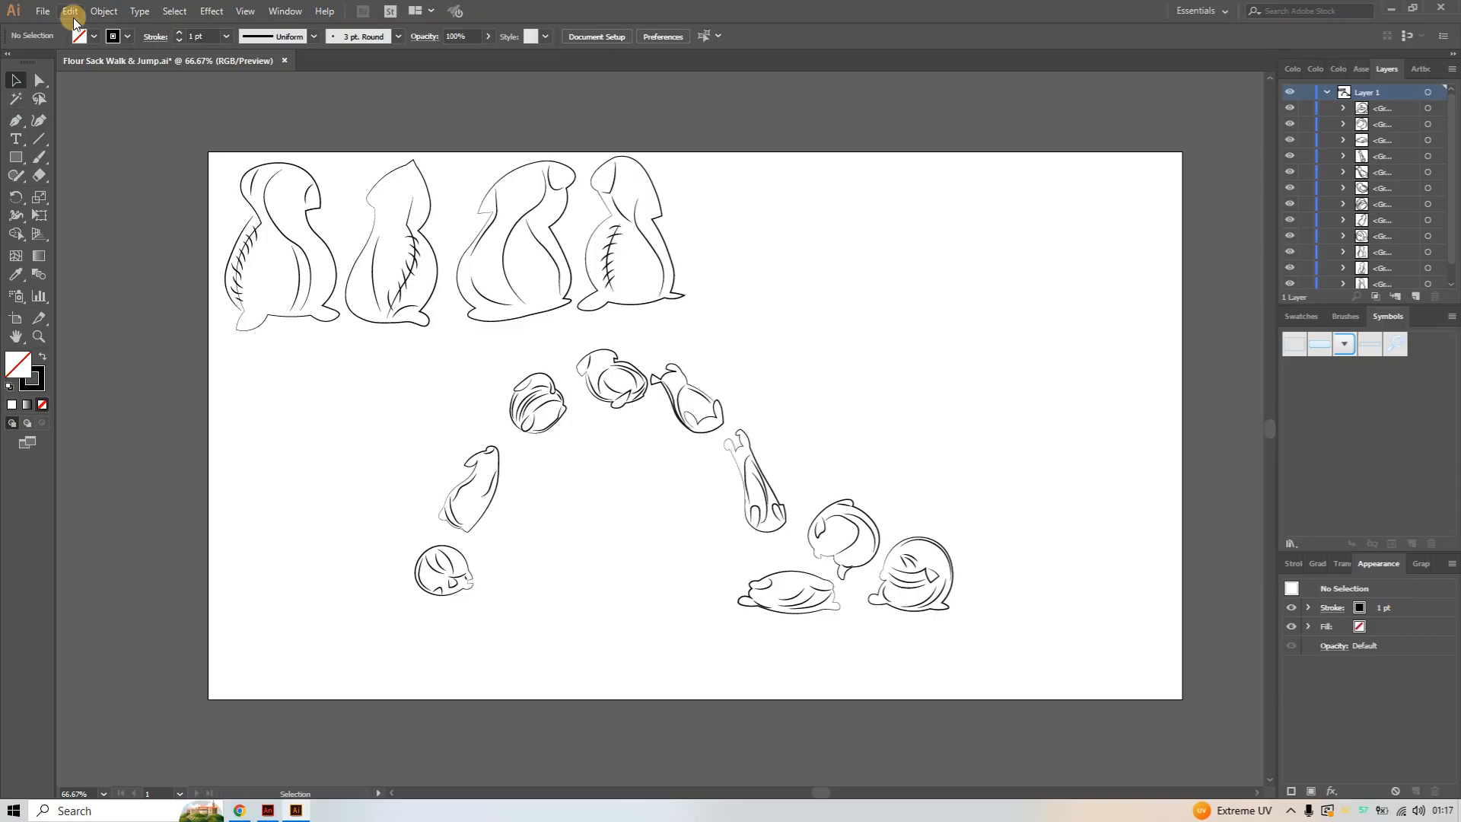
Switch to Chrome and open a new tab ready for a Google search
{"action": "left_click", "coordinate": [236, 809]}
{"action": "key", "text": "ctrl+t"}
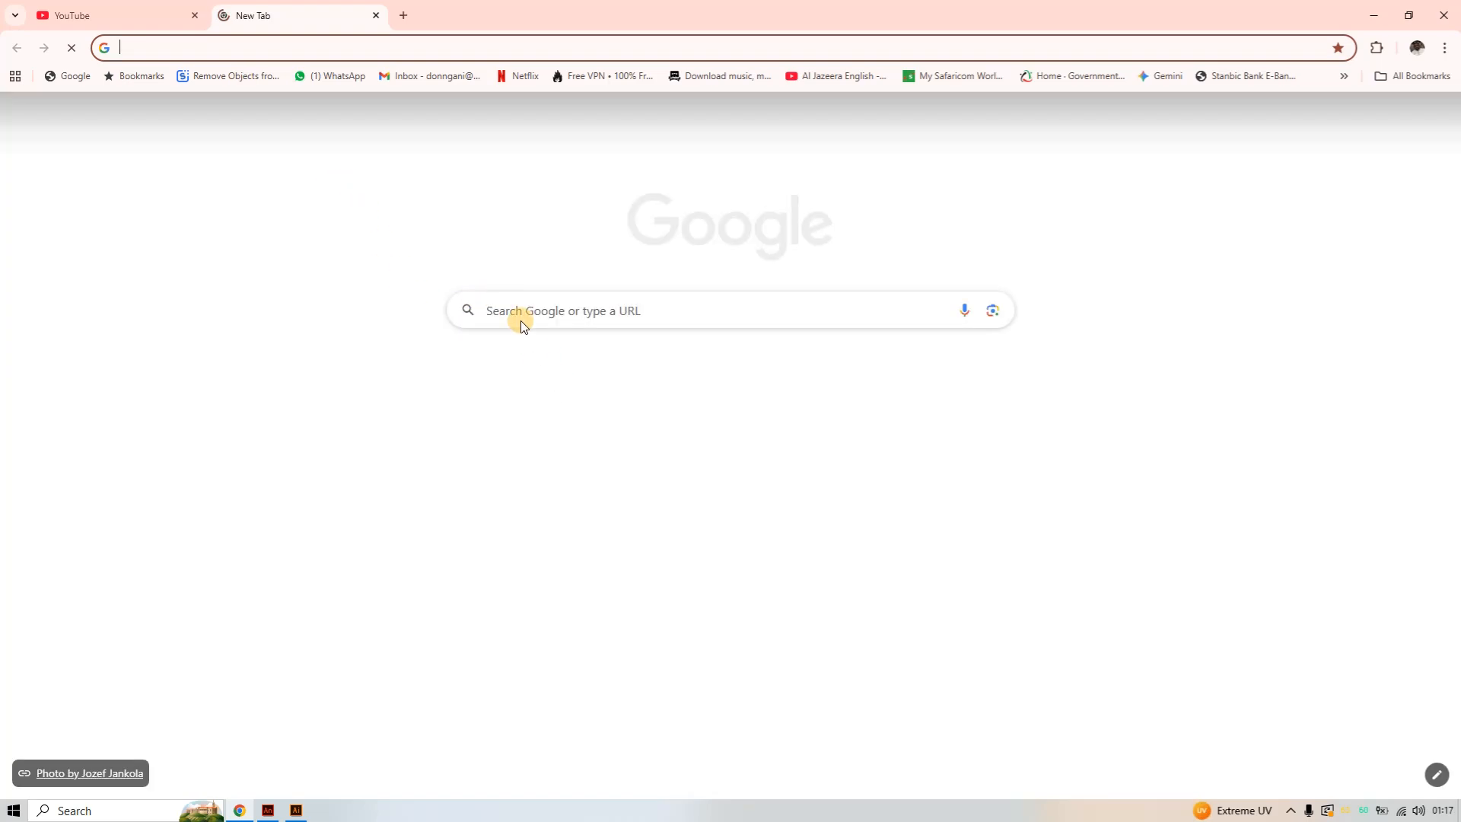
{"action": "left_click", "coordinate": [514, 308]}
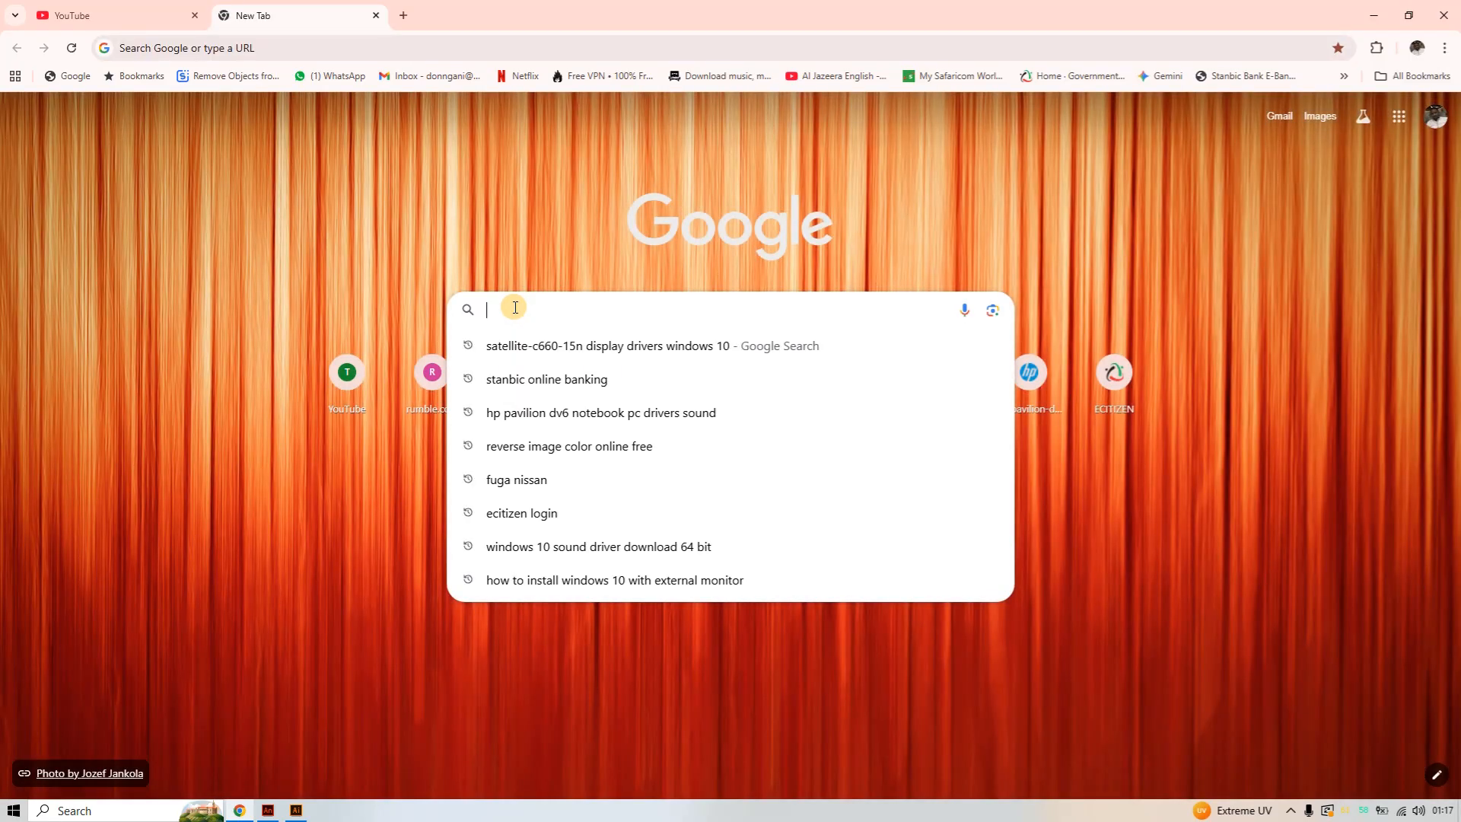
{"action": "type", "text": "sa"}
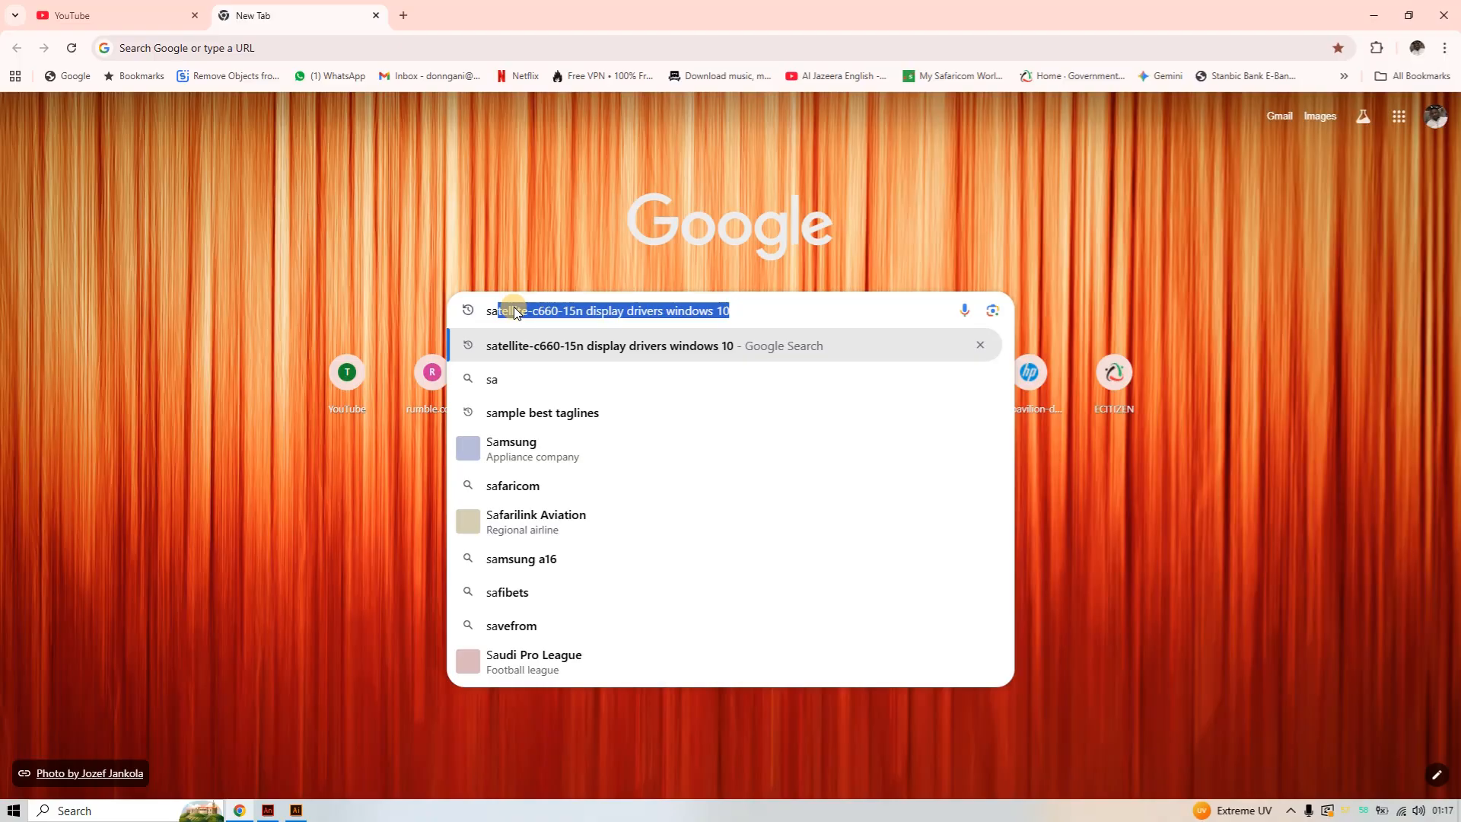
{"action": "type", "text": "cj"}
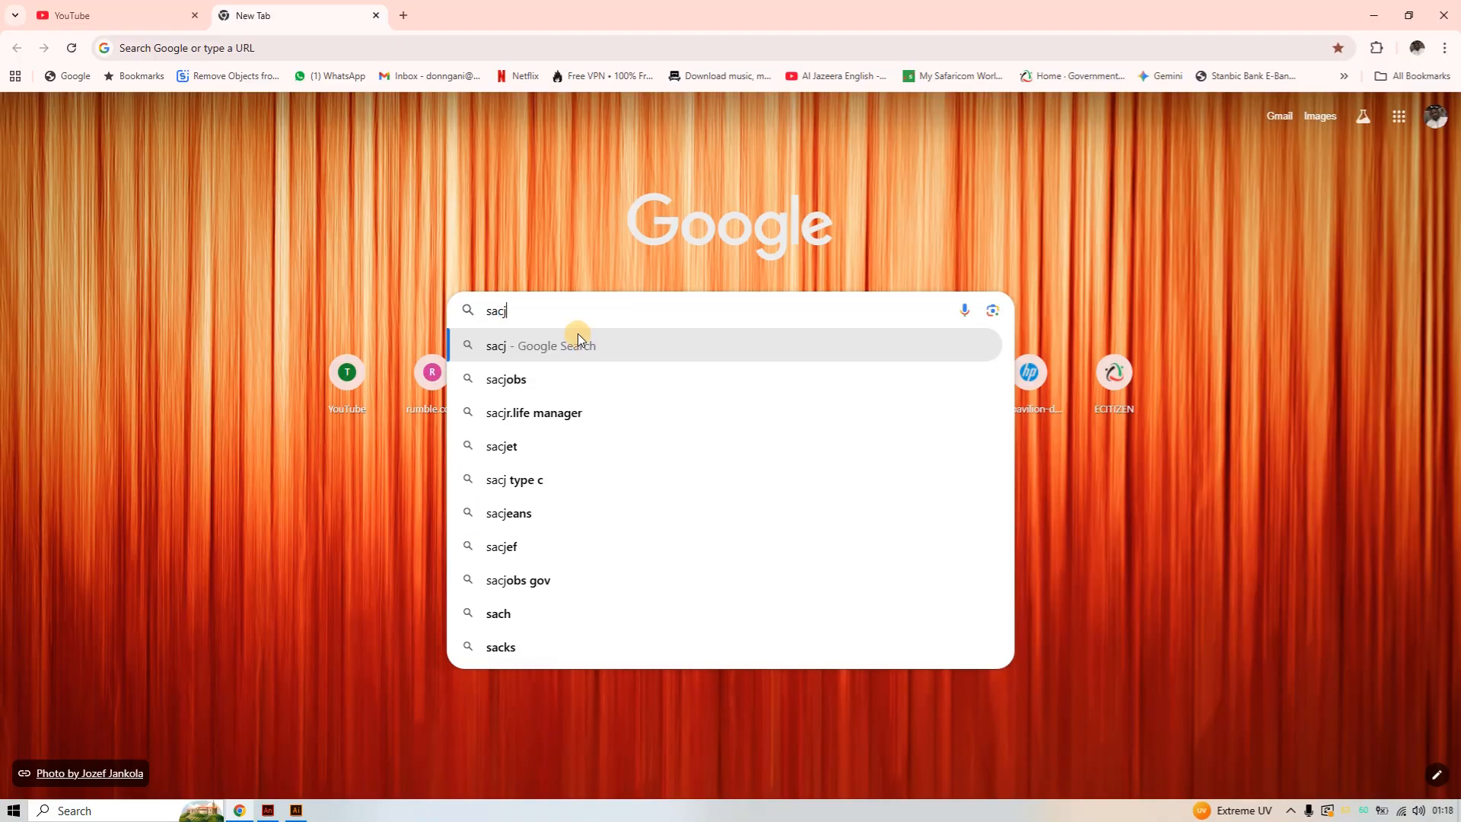
{"action": "key", "text": "BackSpace"}
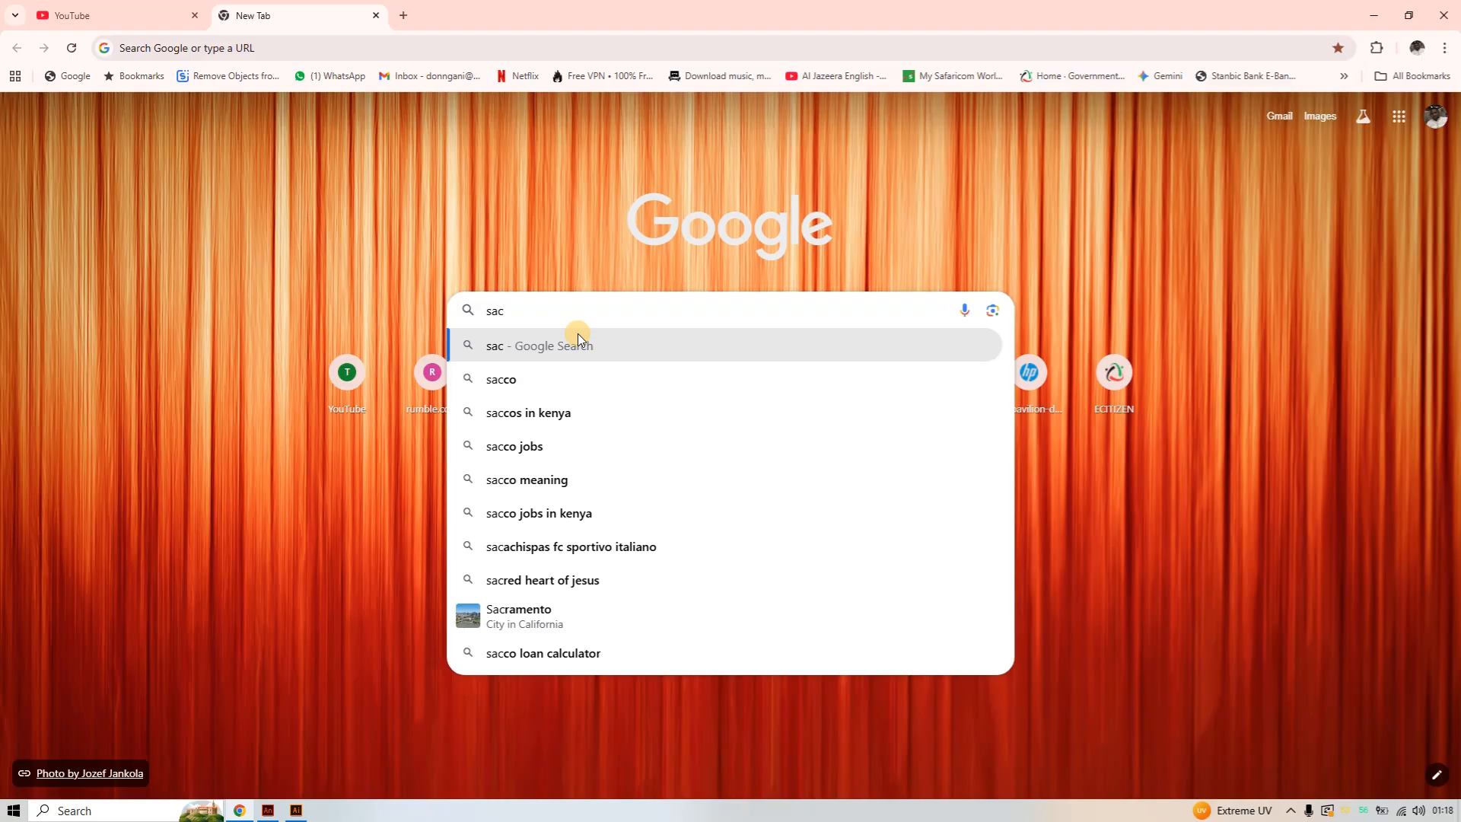
{"action": "type", "text": "k"}
{"action": "key", "text": "BackSpace"}
{"action": "key", "text": "BackSpace"}
{"action": "key", "text": "BackSpace"}
{"action": "key", "text": "BackSpace"}
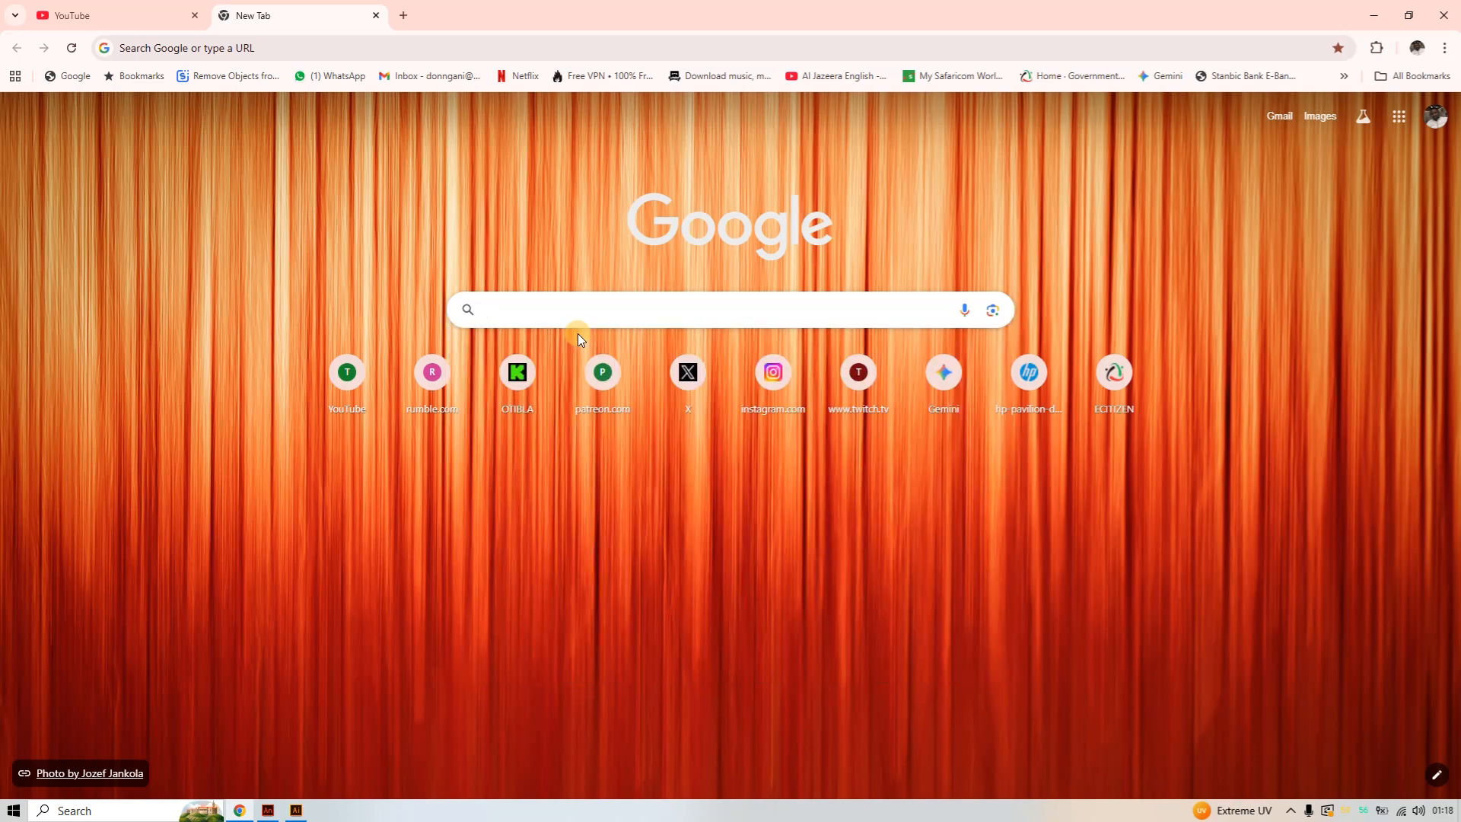
Search Google for "flour sack animation" and preview the image result "A Flour Sack in 100 Seconds"
{"action": "type", "text": "flou"}
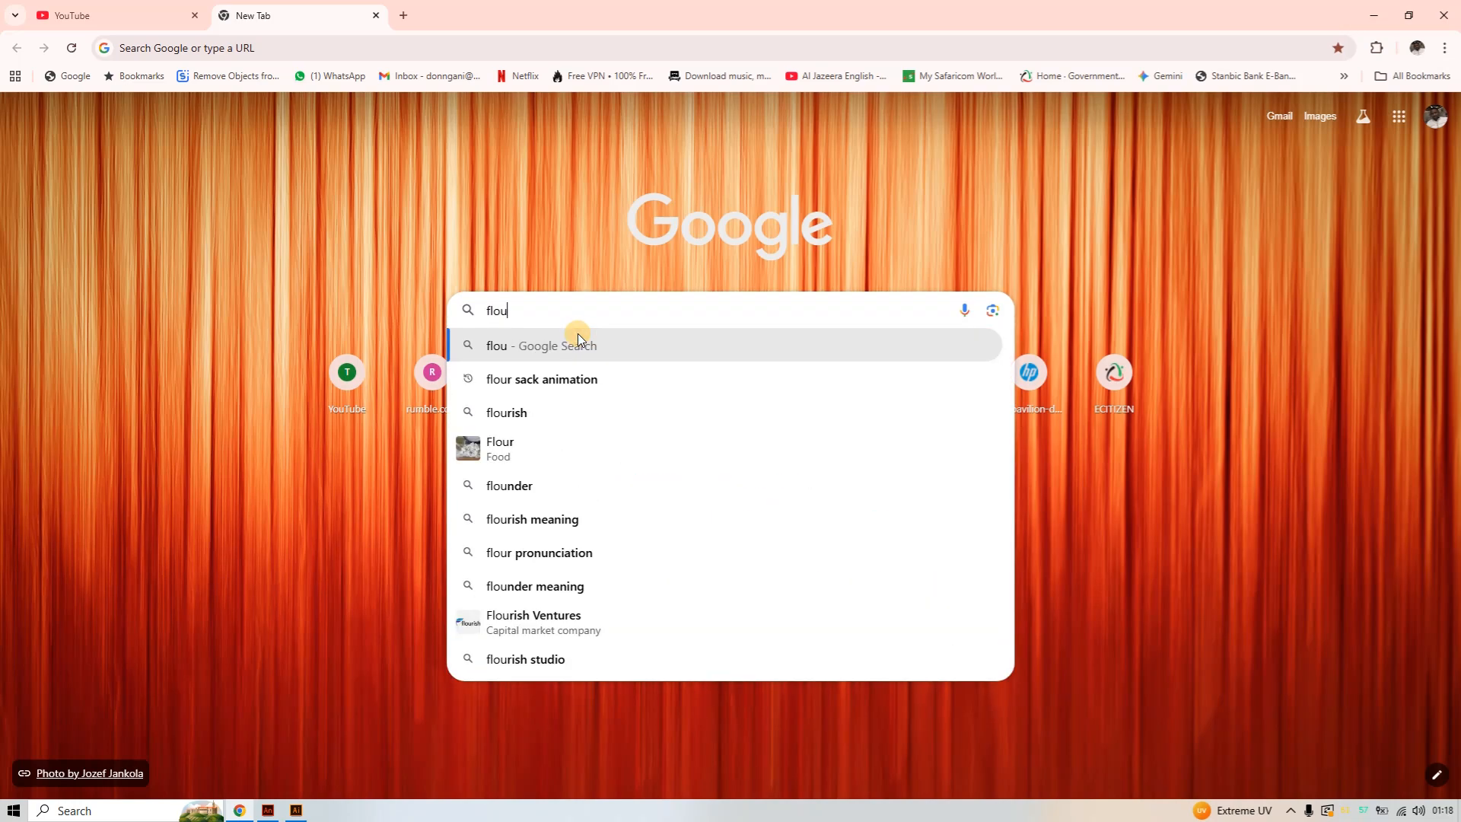
{"action": "left_click", "coordinate": [579, 378]}
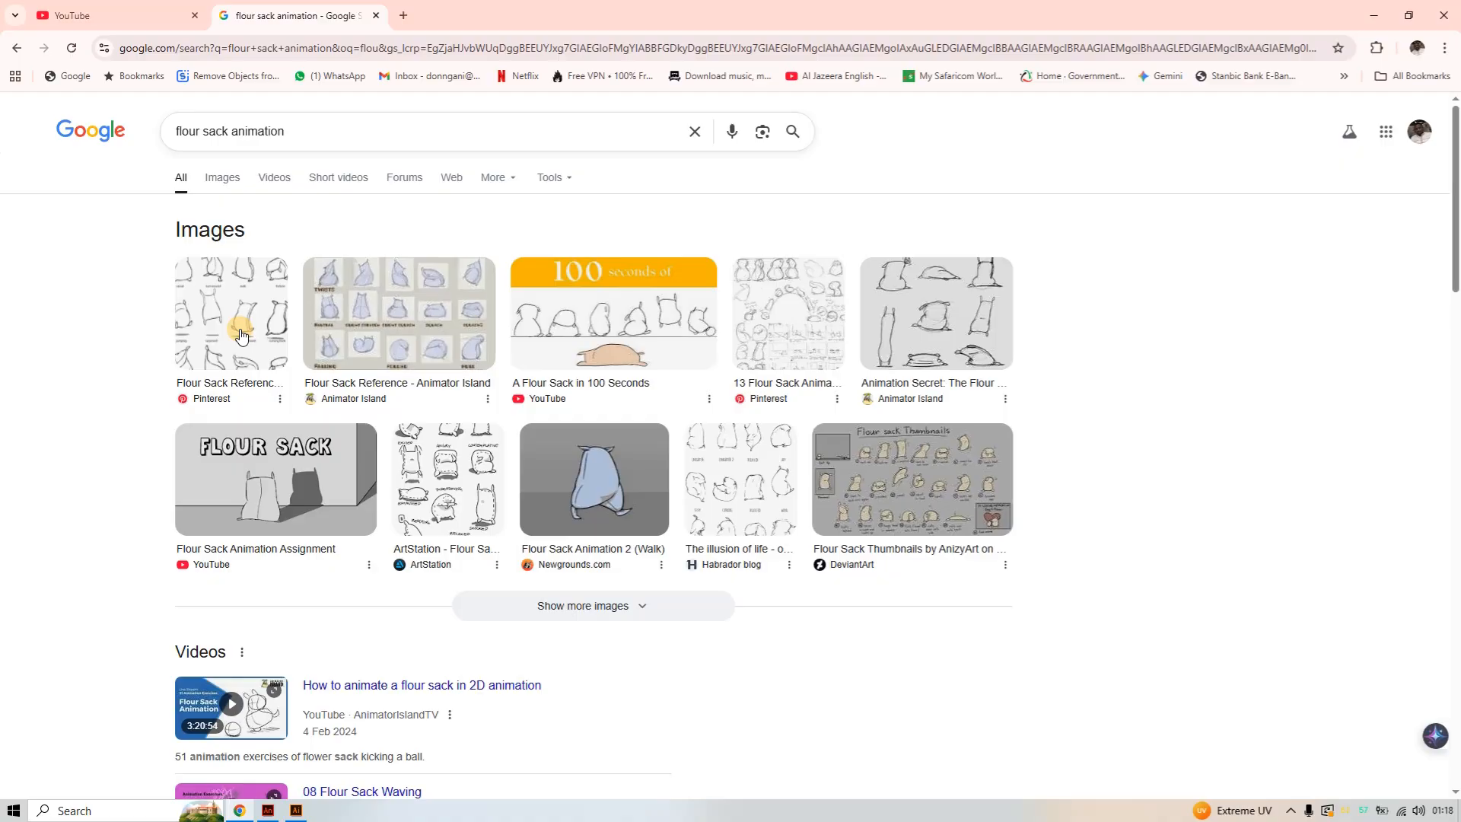
{"action": "left_click", "coordinate": [636, 335]}
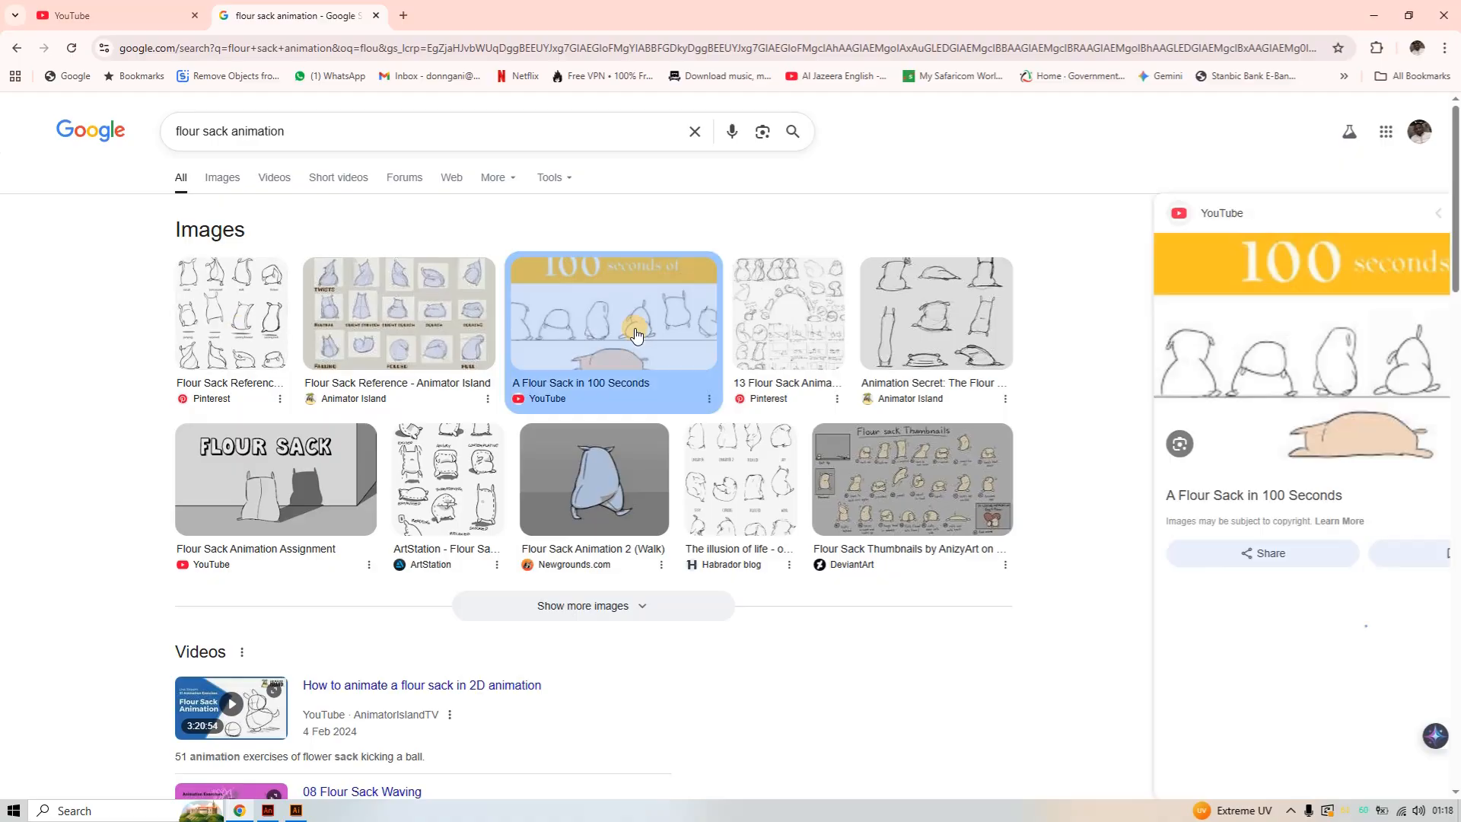
Start saving the previewed image as a file and browse to the F: drive as its destination
{"action": "right_click", "coordinate": [1208, 307]}
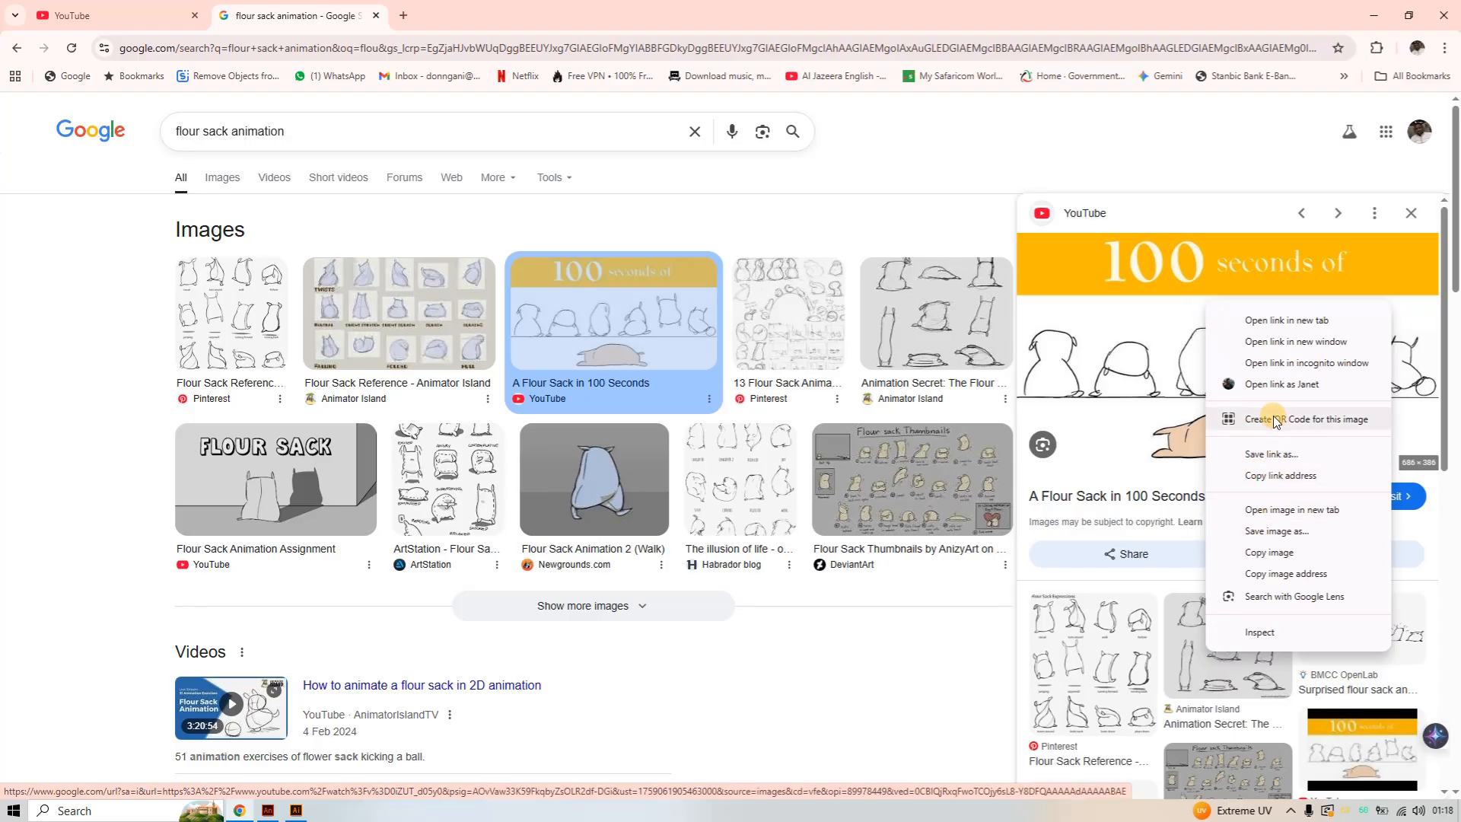
{"action": "left_click", "coordinate": [1299, 530]}
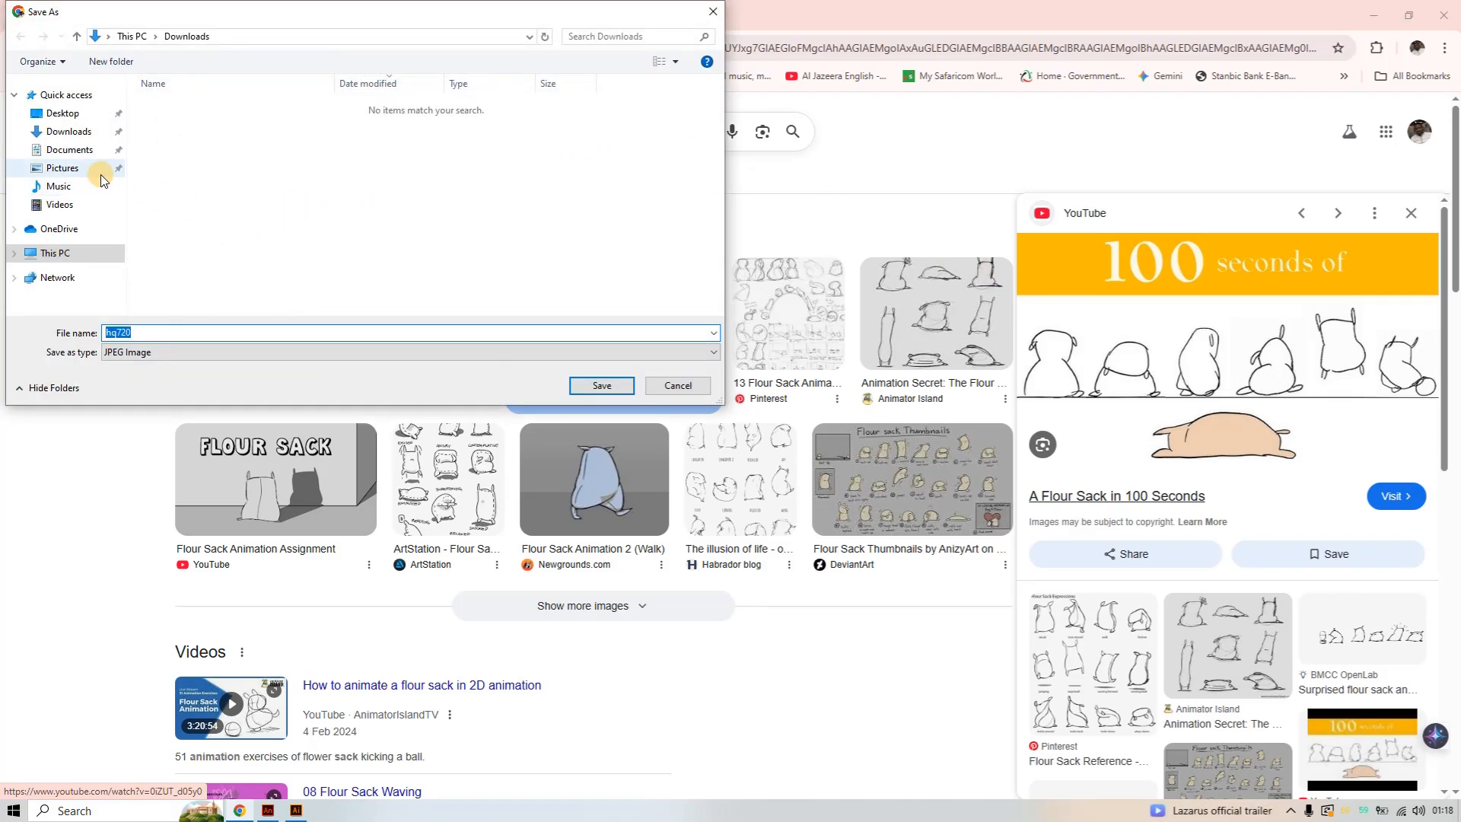
{"action": "left_click", "coordinate": [57, 253]}
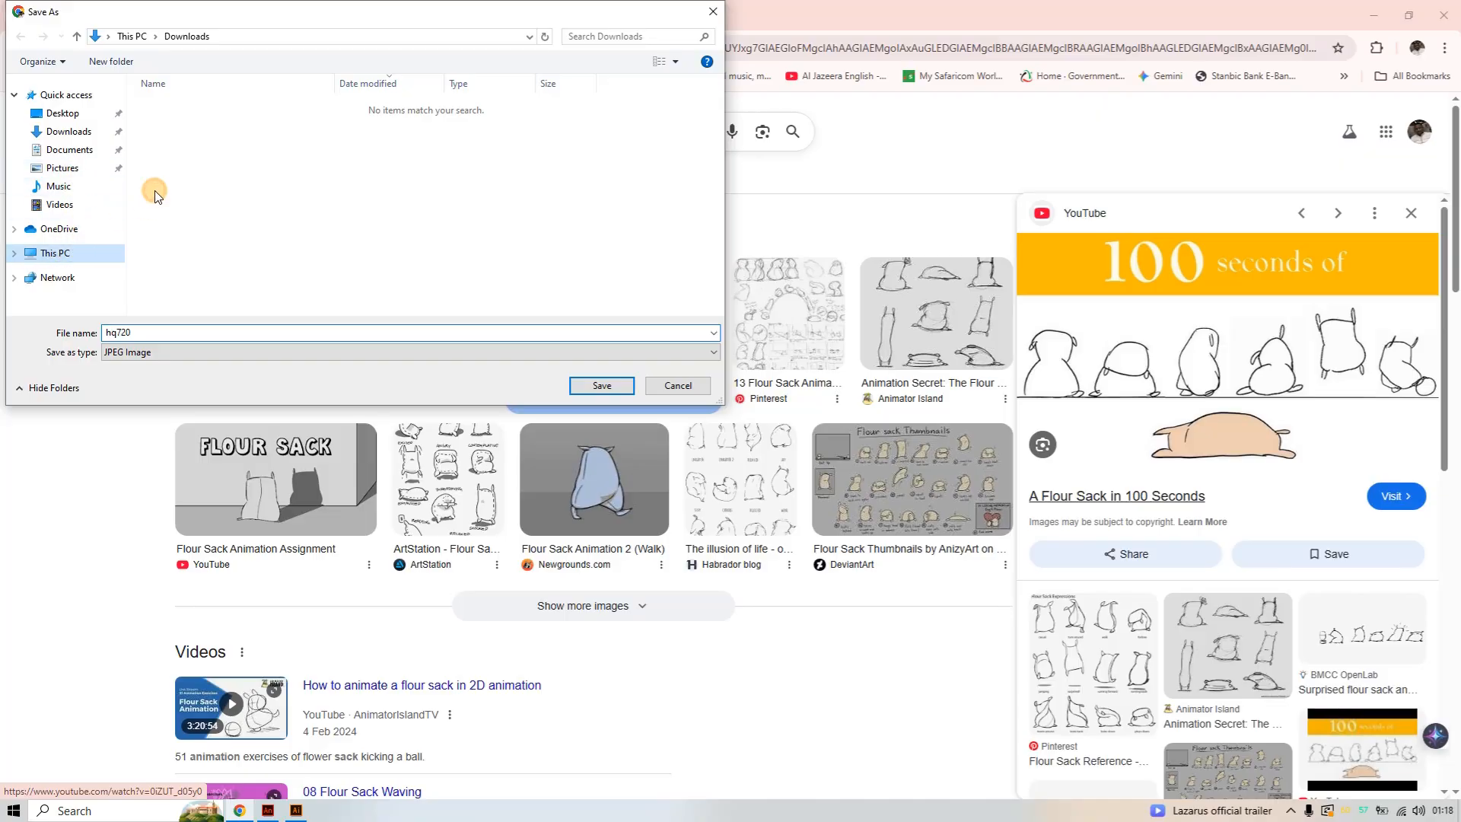
{"action": "scroll", "coordinate": [229, 152], "scroll_direction": "down", "scroll_amount": 2}
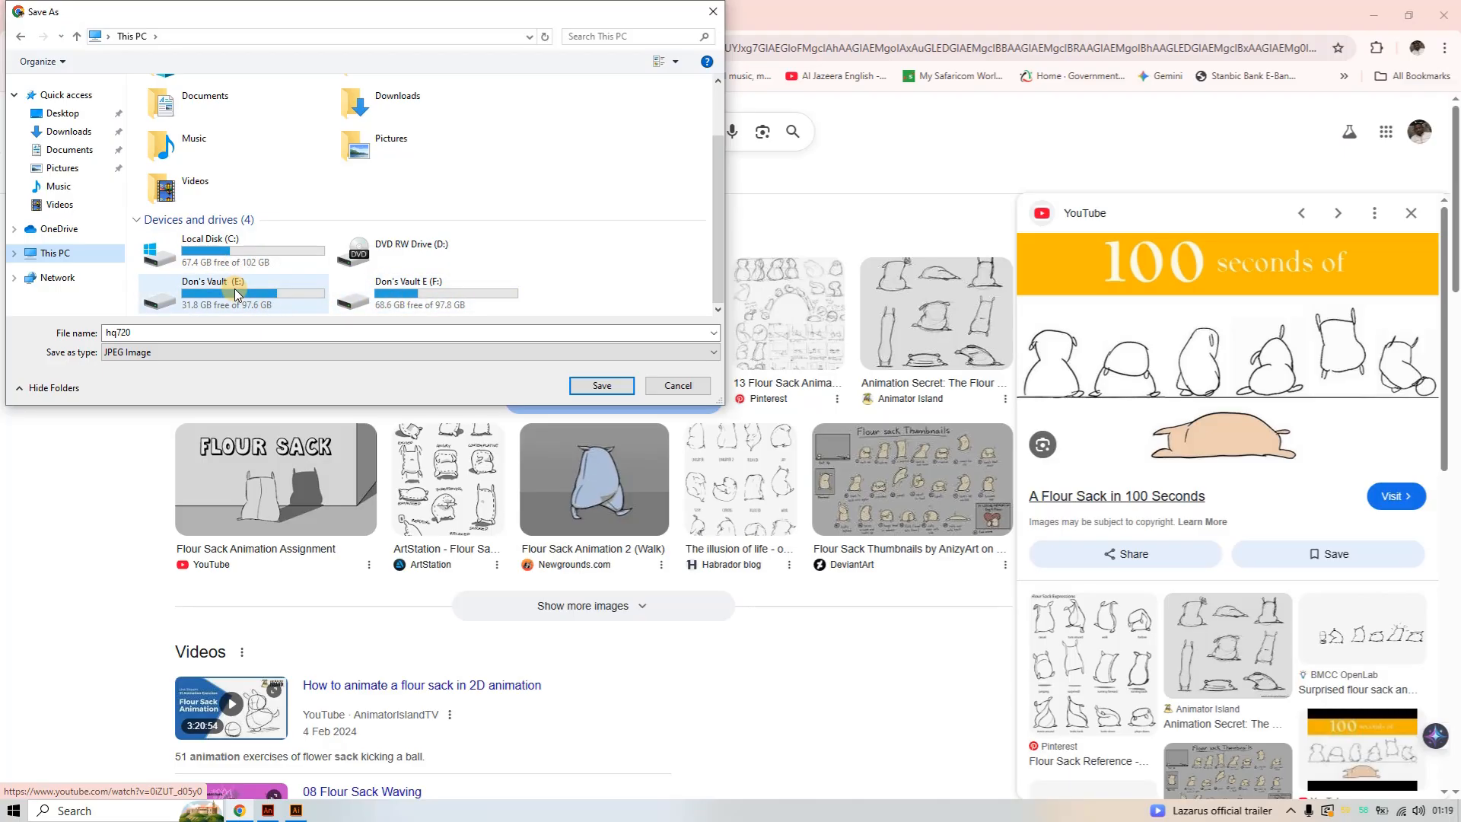
{"action": "double_click", "coordinate": [368, 294]}
Save the image as JPEG hq720 in the 2025 documents under Big Black Luo YouTube 2025, Animation 101, Exercice 2 - Flour Sack Animation
{"action": "left_click", "coordinate": [213, 188]}
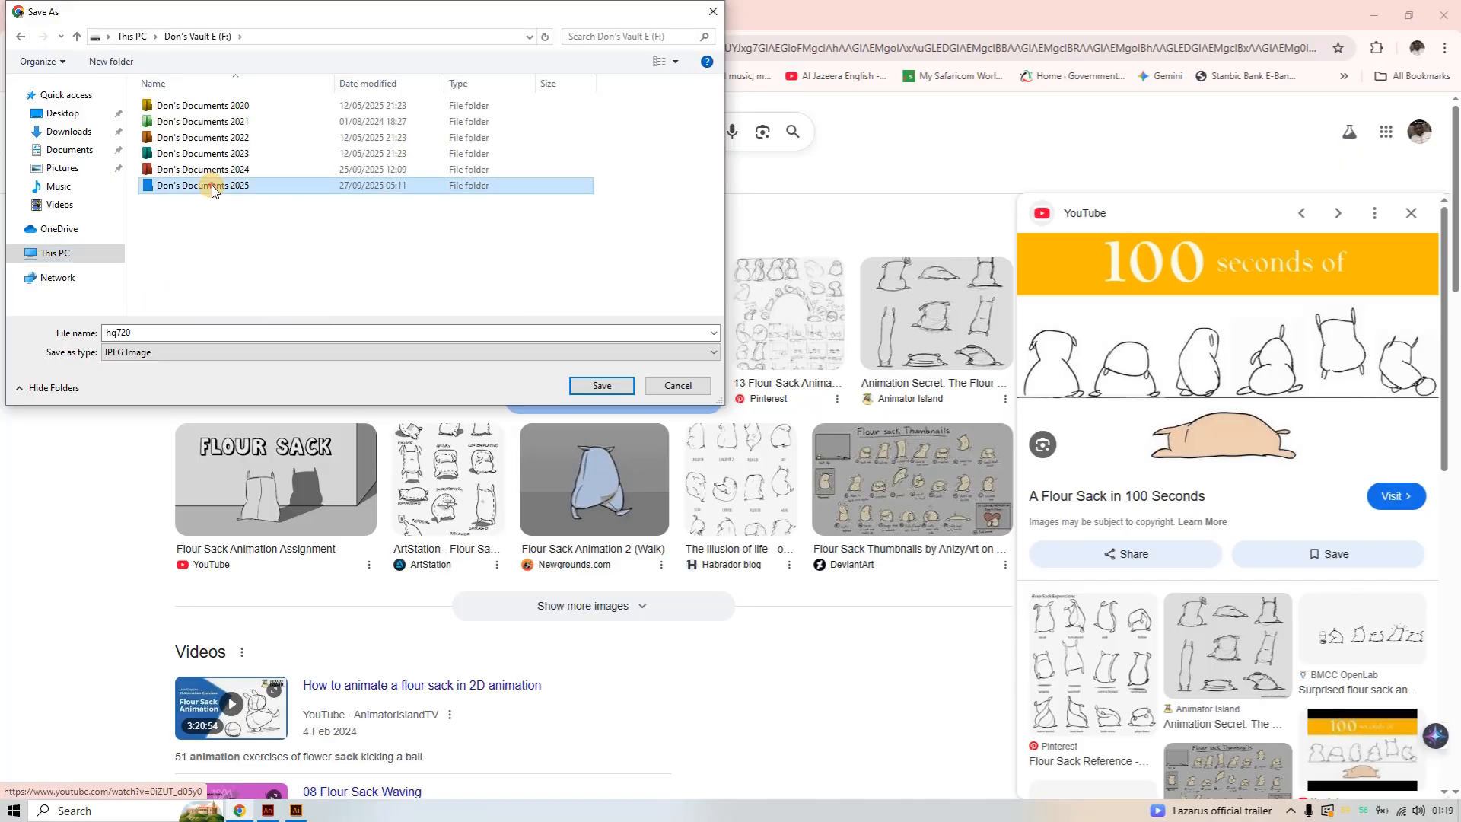
{"action": "double_click", "coordinate": [213, 187]}
{"action": "left_click", "coordinate": [202, 187]}
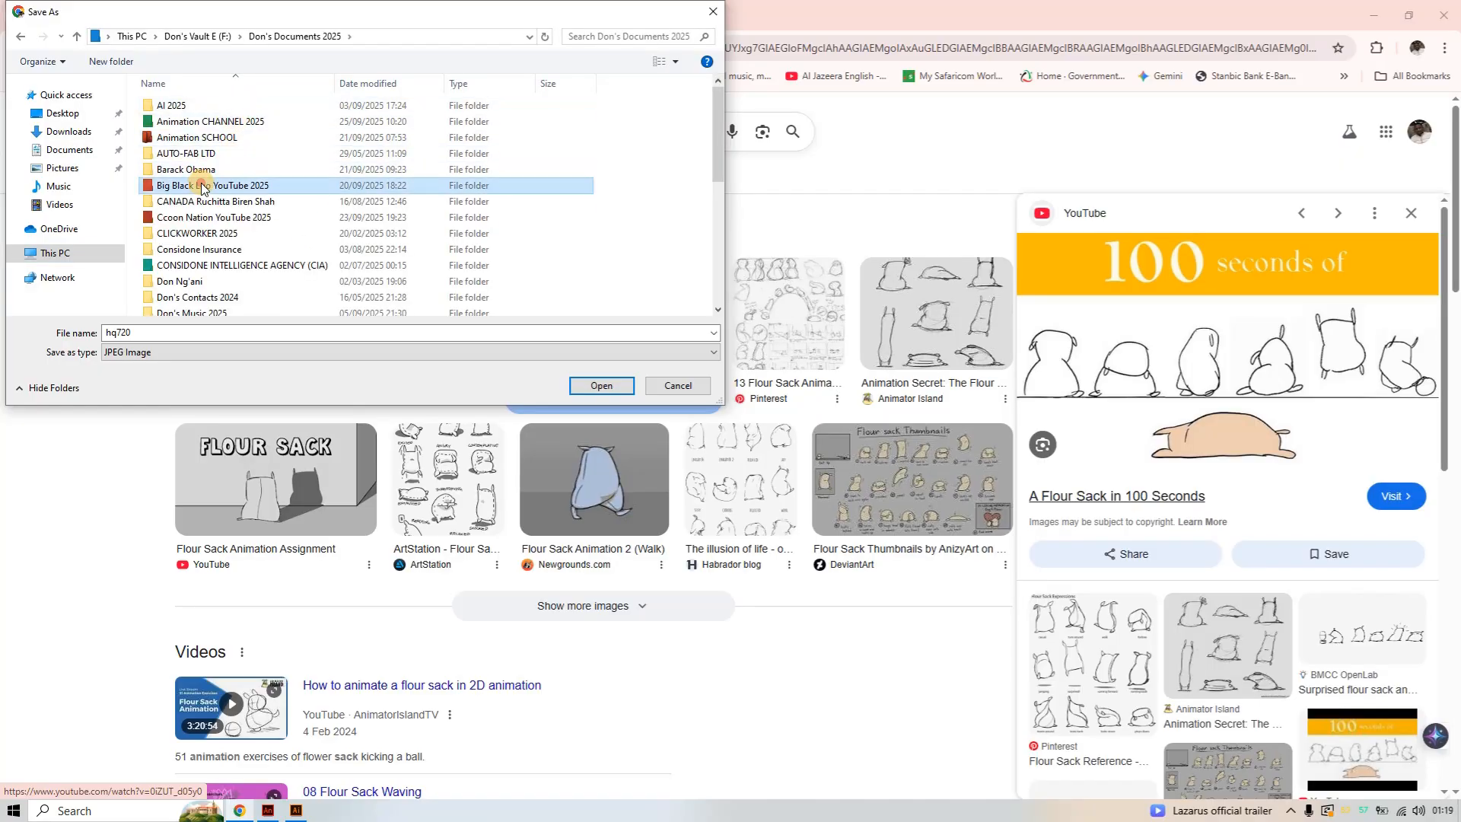
{"action": "double_click", "coordinate": [203, 186]}
{"action": "double_click", "coordinate": [199, 107]}
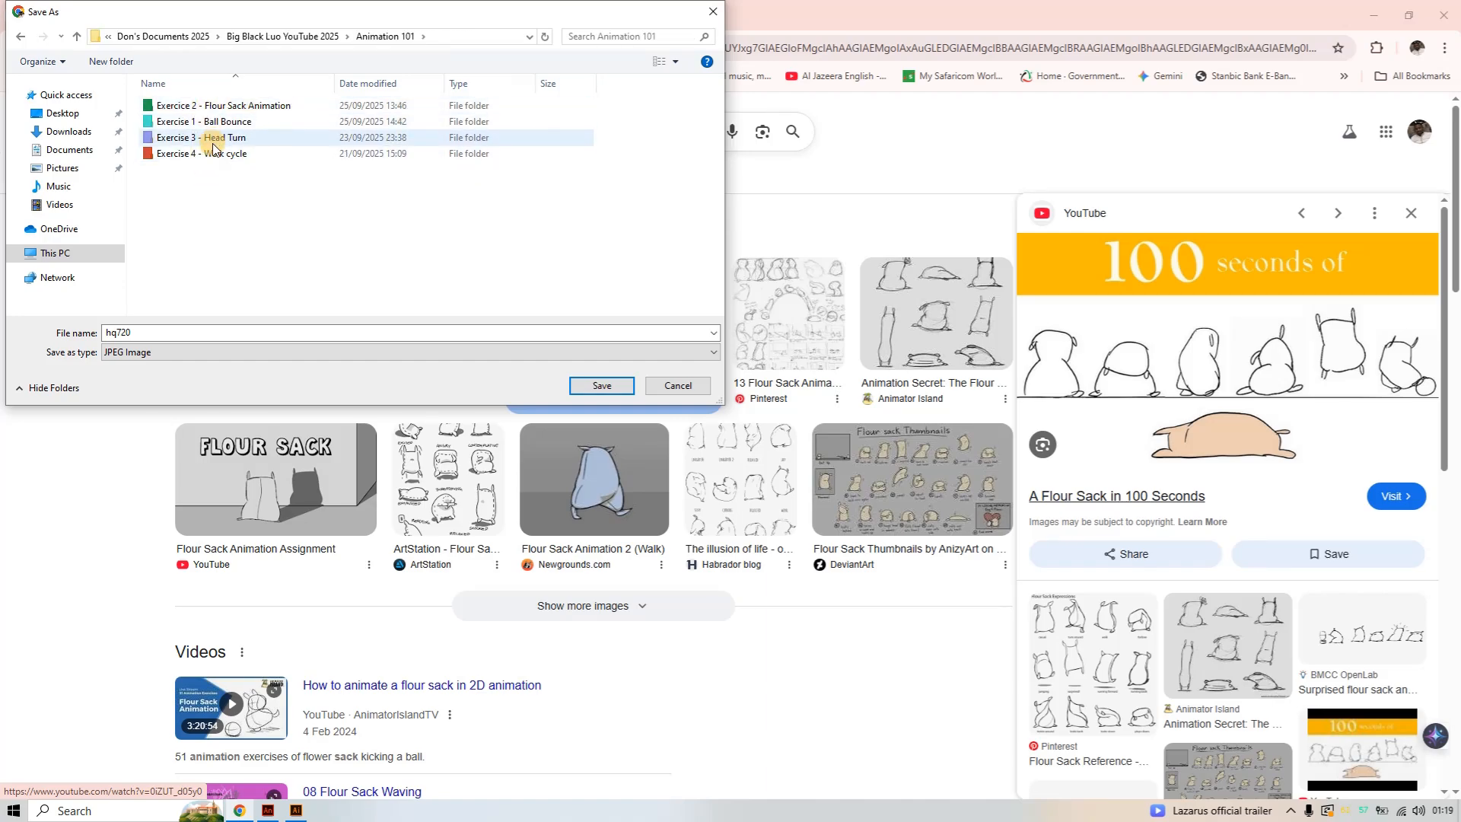
{"action": "double_click", "coordinate": [215, 105]}
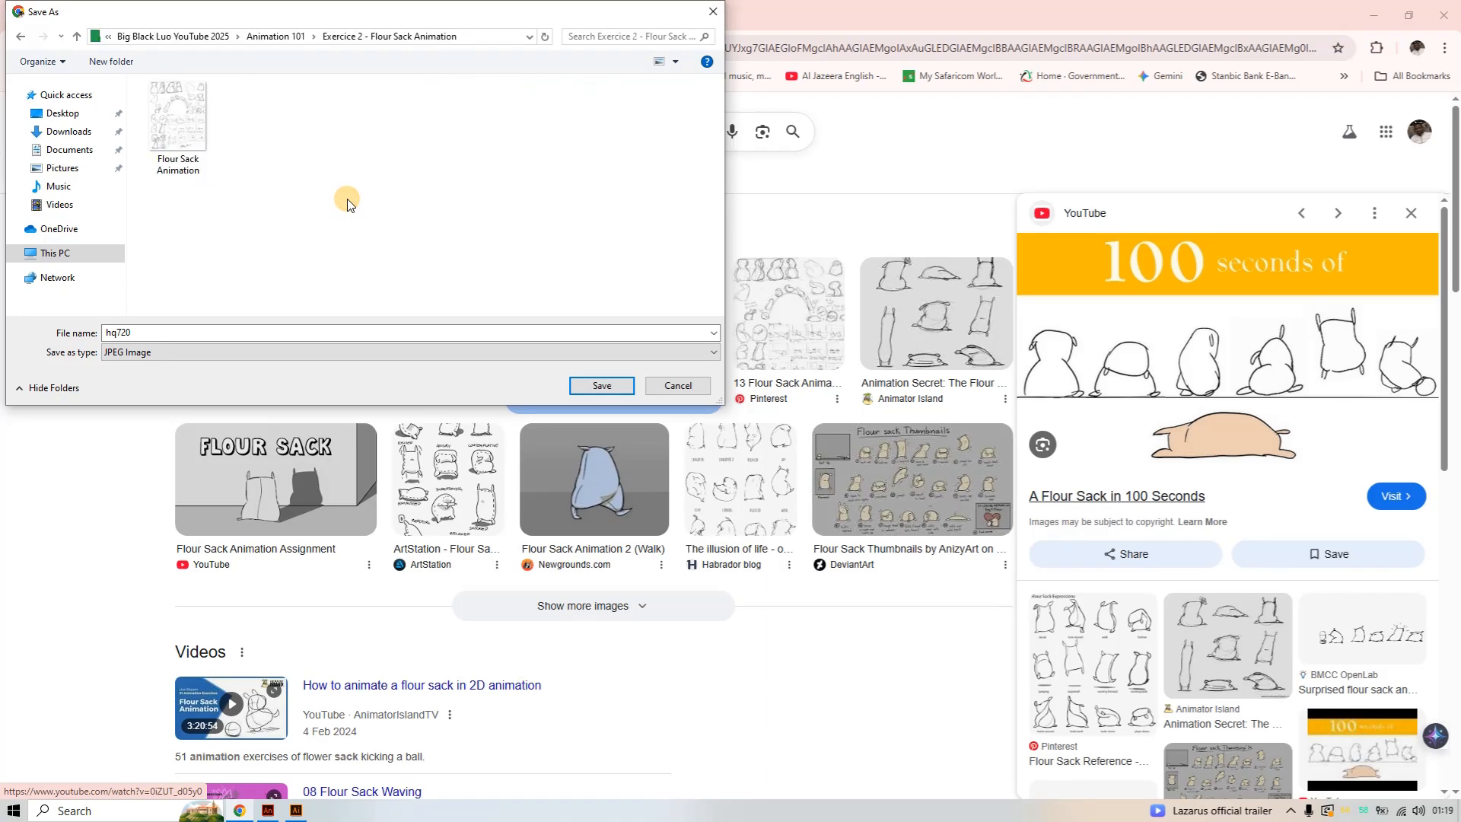
{"action": "double_click", "coordinate": [136, 332]}
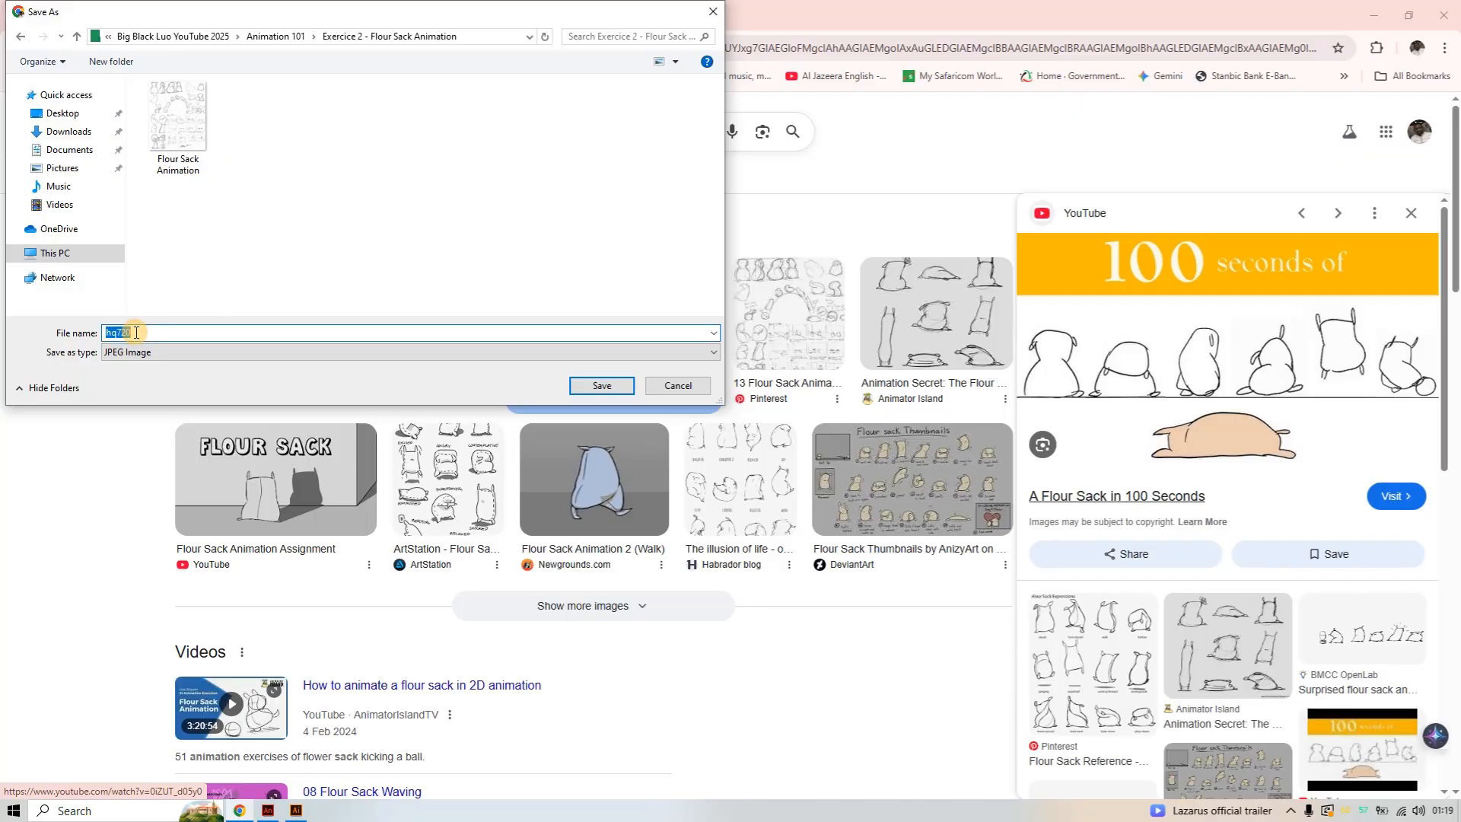
{"action": "left_click", "coordinate": [602, 385]}
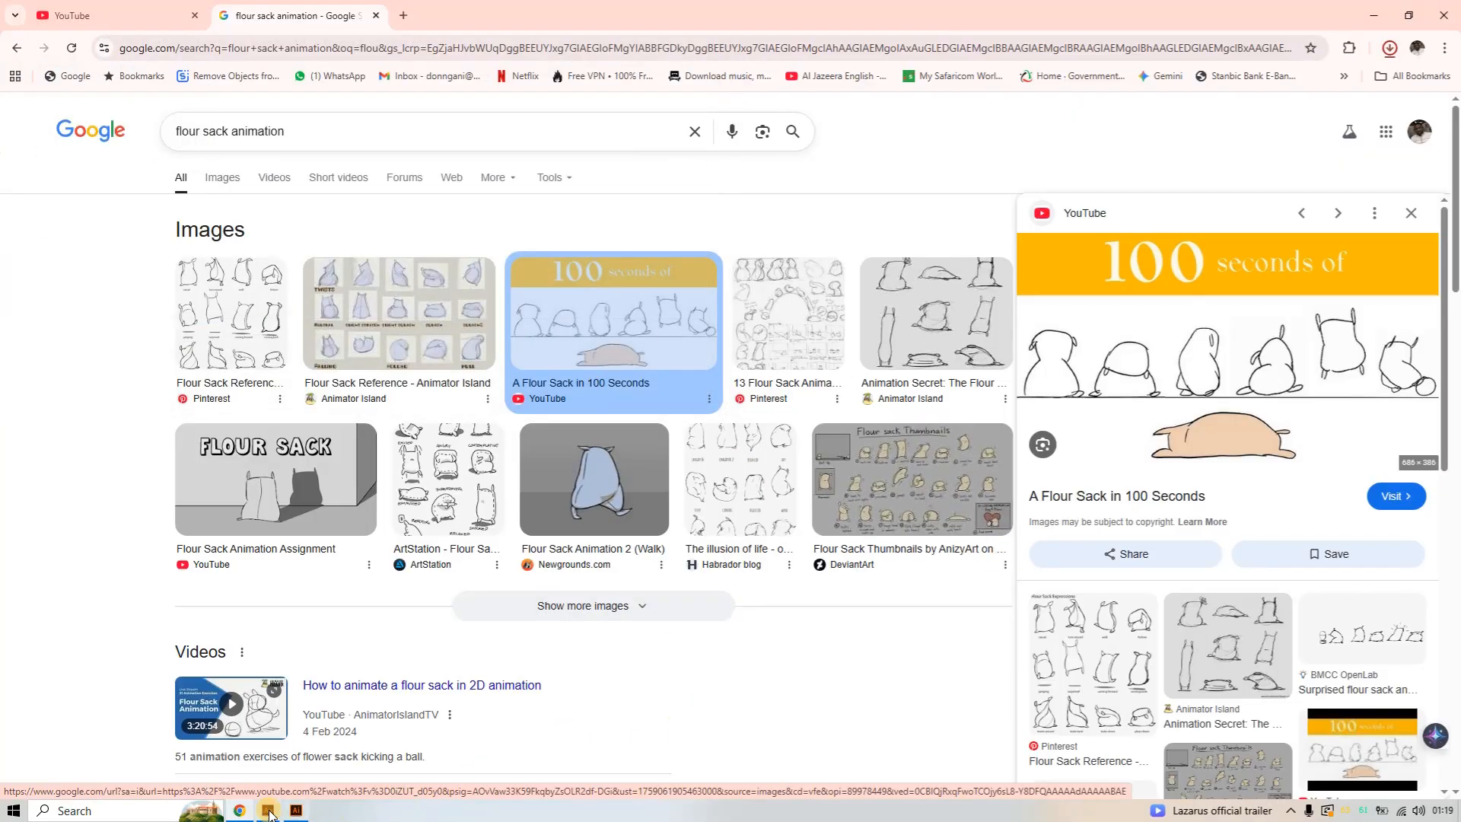
Minimize the Illustrator and Chrome windows to show the desktop
{"action": "left_click", "coordinate": [296, 811]}
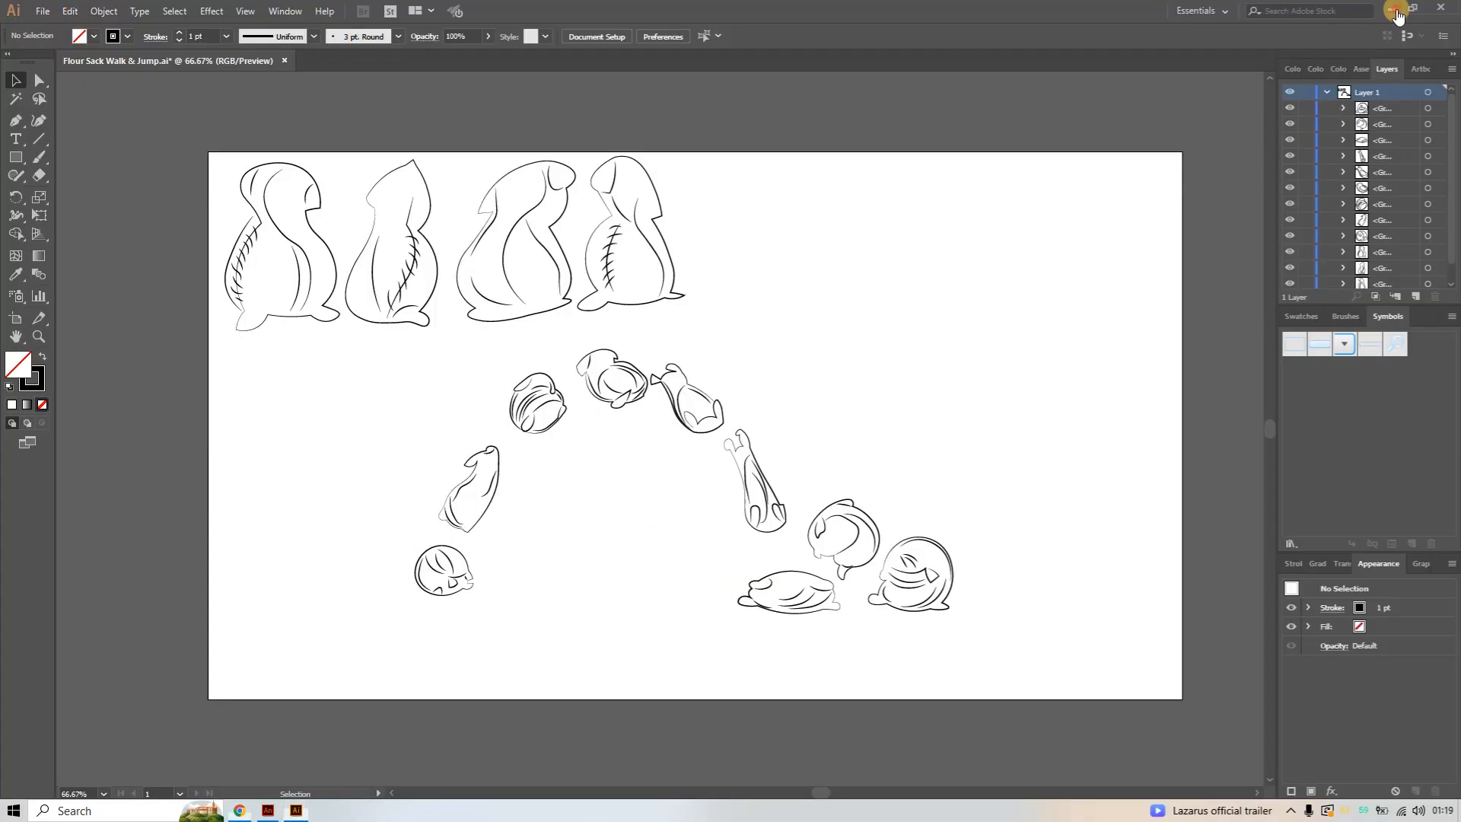
{"action": "left_click", "coordinate": [1400, 10]}
{"action": "left_click", "coordinate": [1376, 18]}
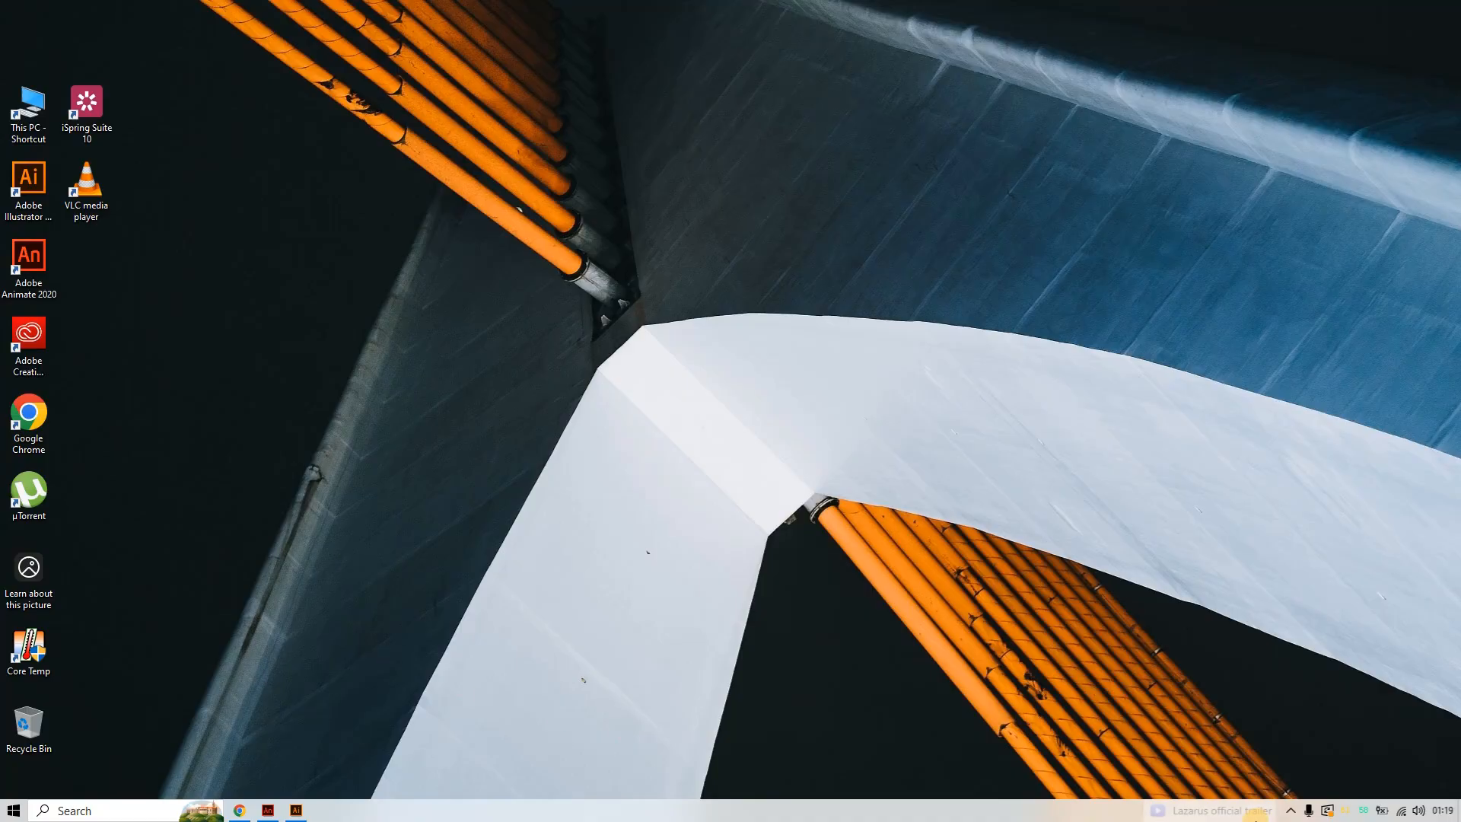
Browse File Explorer to the F: drive's 2025 documents, Big Black Luo YouTube 2025, Animation 101, Exercice 2 - Flour Sack Animation folder
{"action": "left_click", "coordinate": [301, 813]}
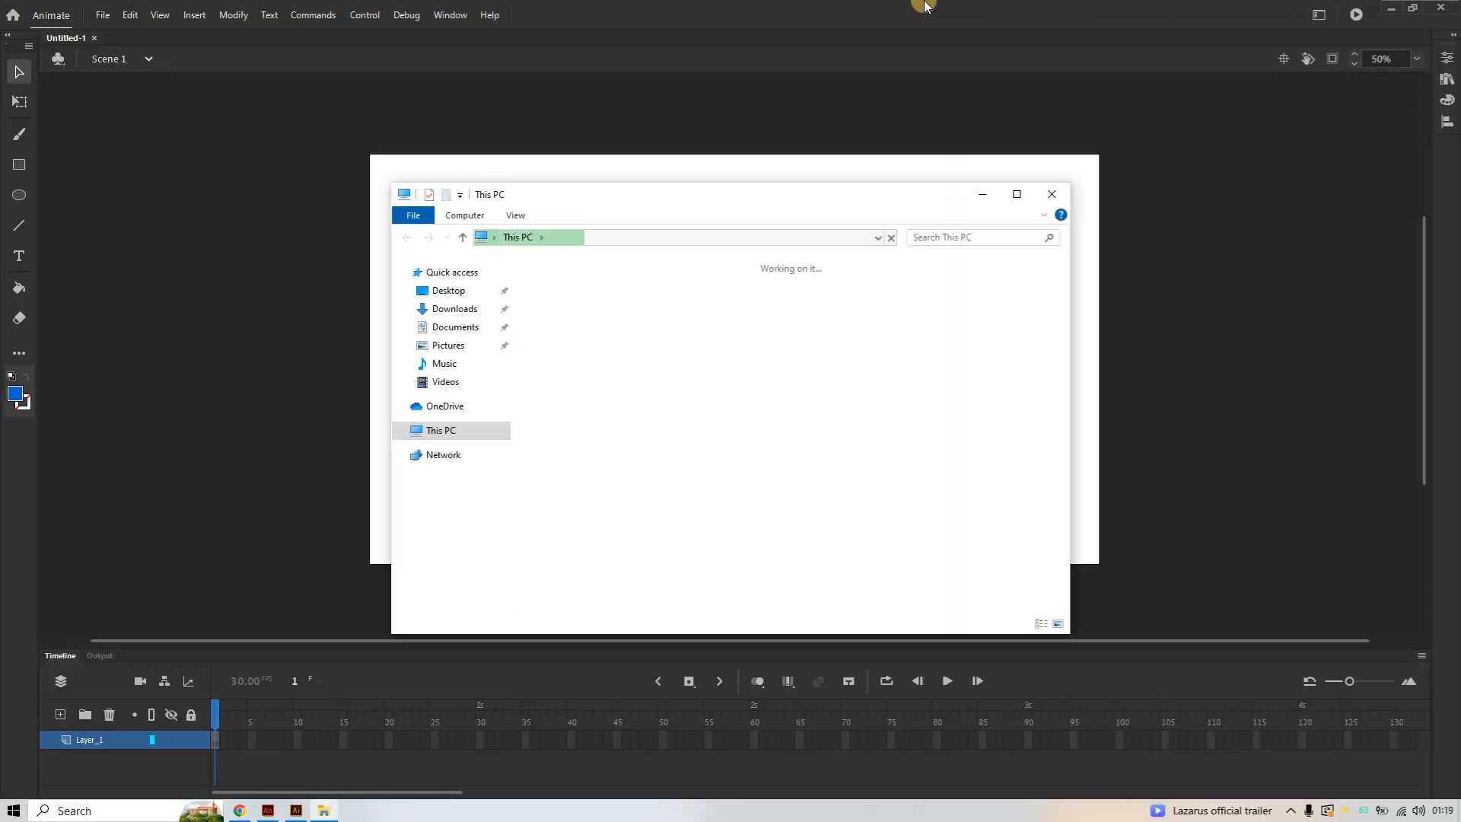
{"action": "double_click", "coordinate": [790, 531]}
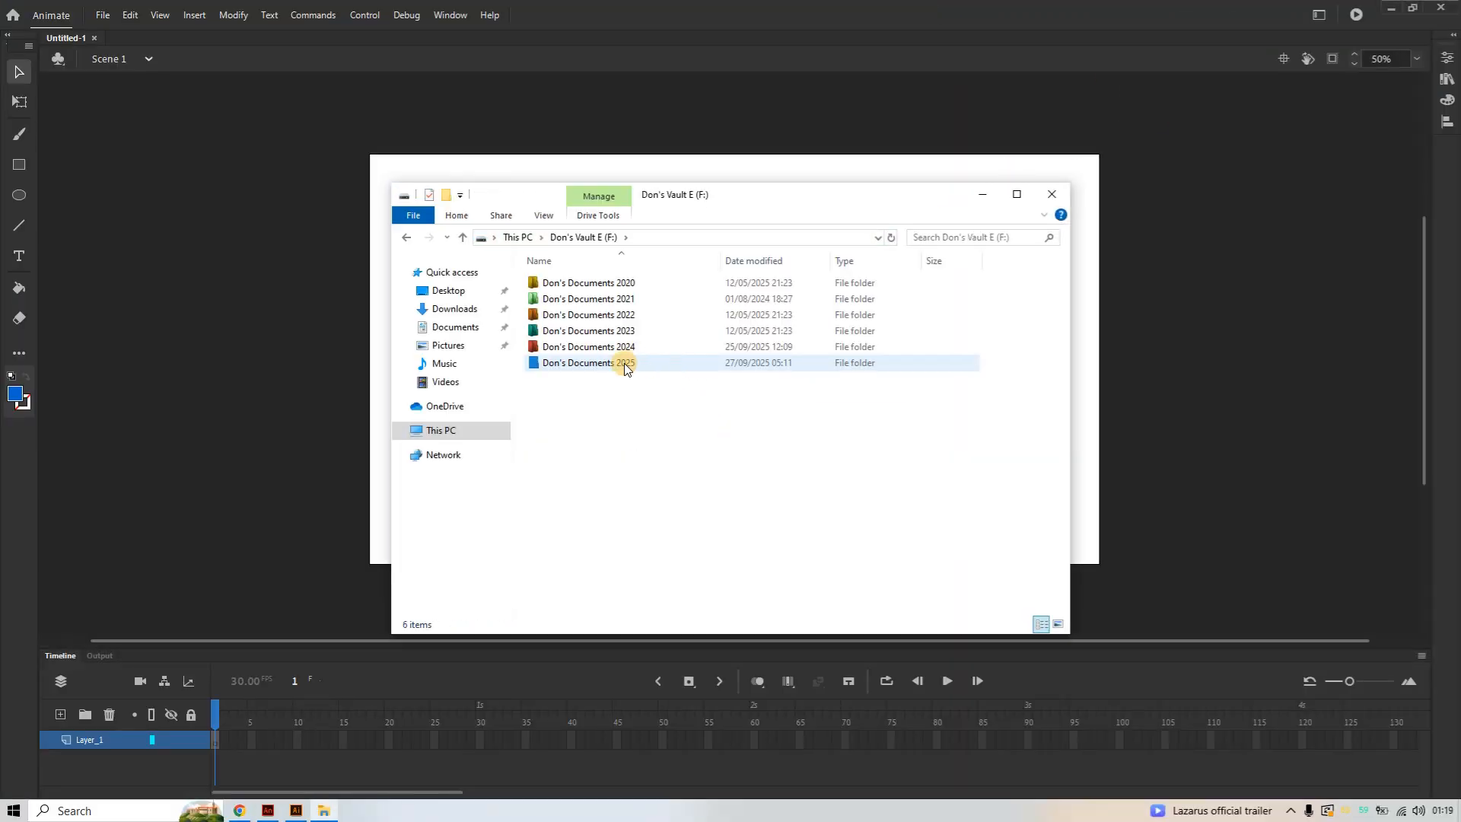
{"action": "left_click", "coordinate": [614, 369]}
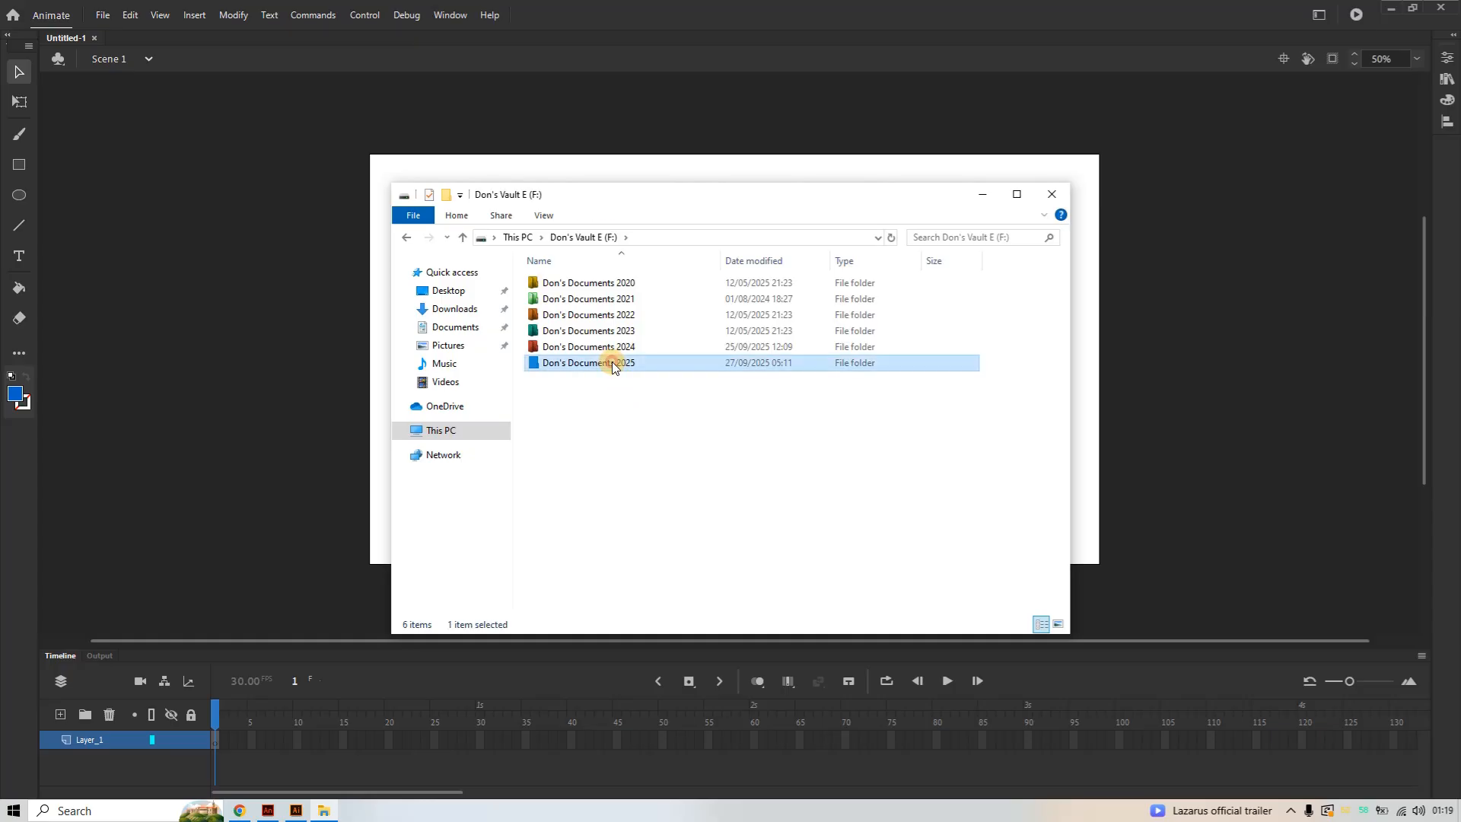
{"action": "double_click", "coordinate": [613, 363]}
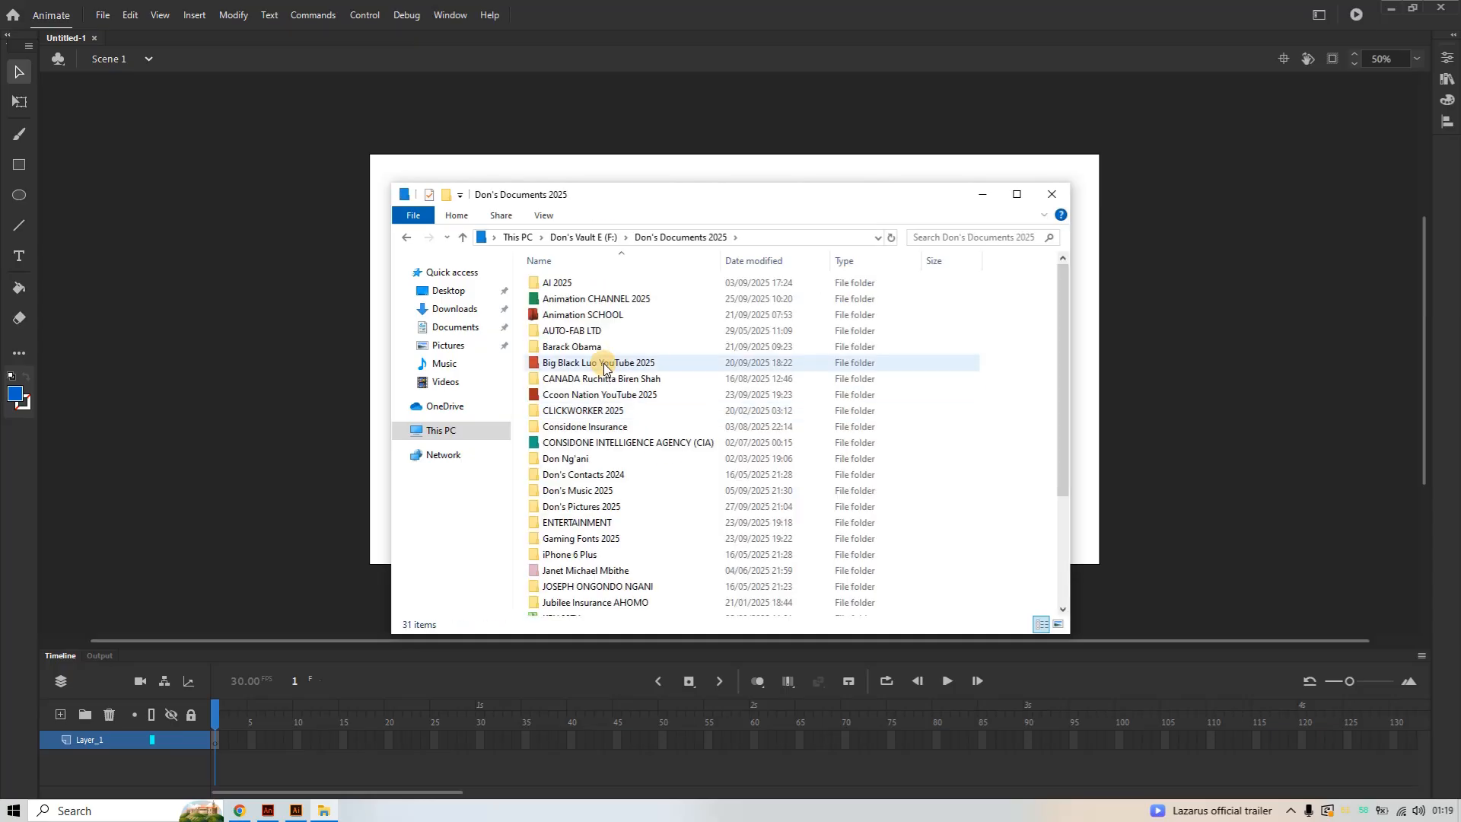
{"action": "left_click", "coordinate": [605, 368]}
{"action": "double_click", "coordinate": [605, 368]}
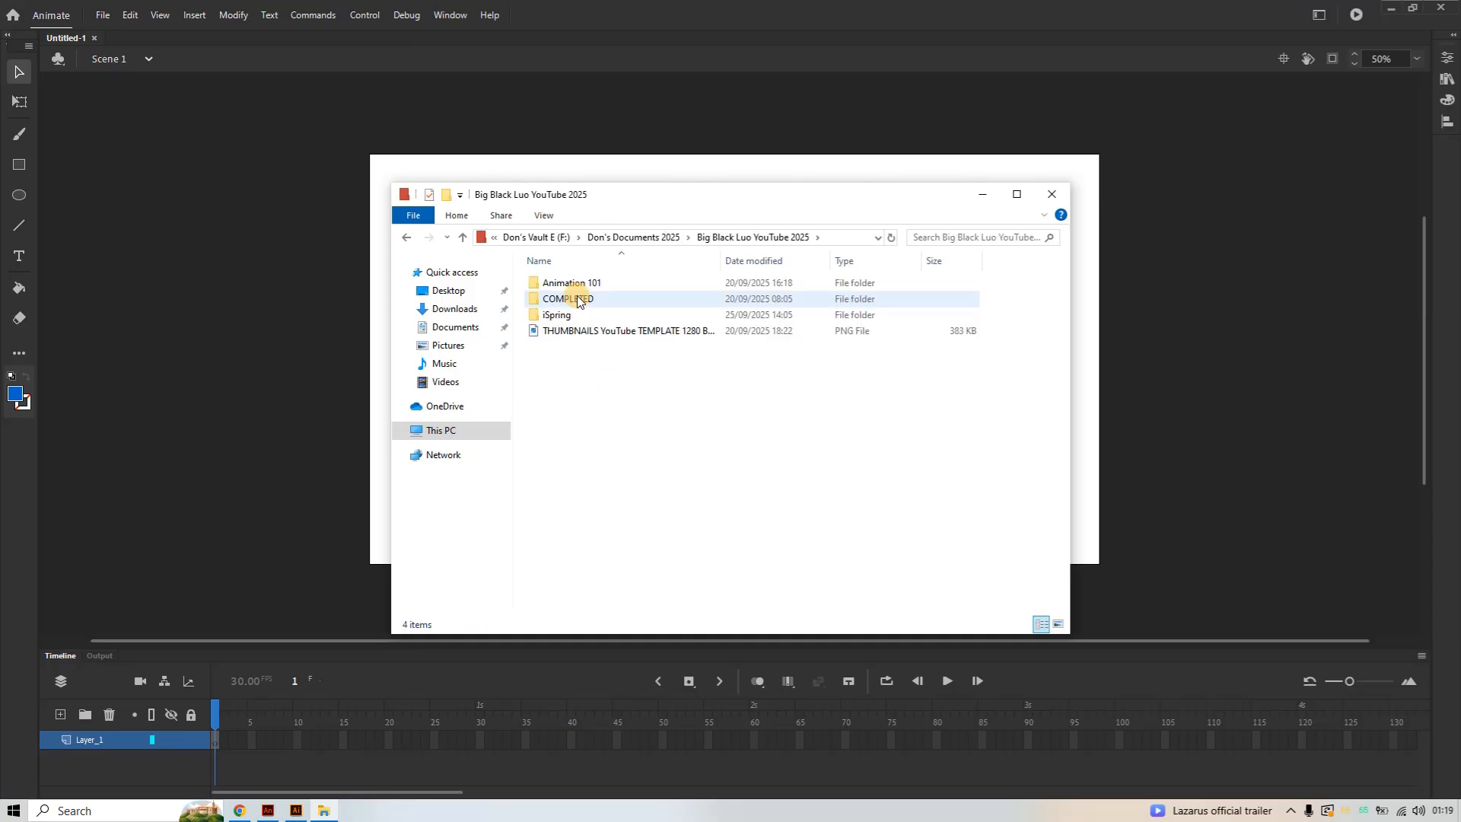
{"action": "double_click", "coordinate": [564, 286]}
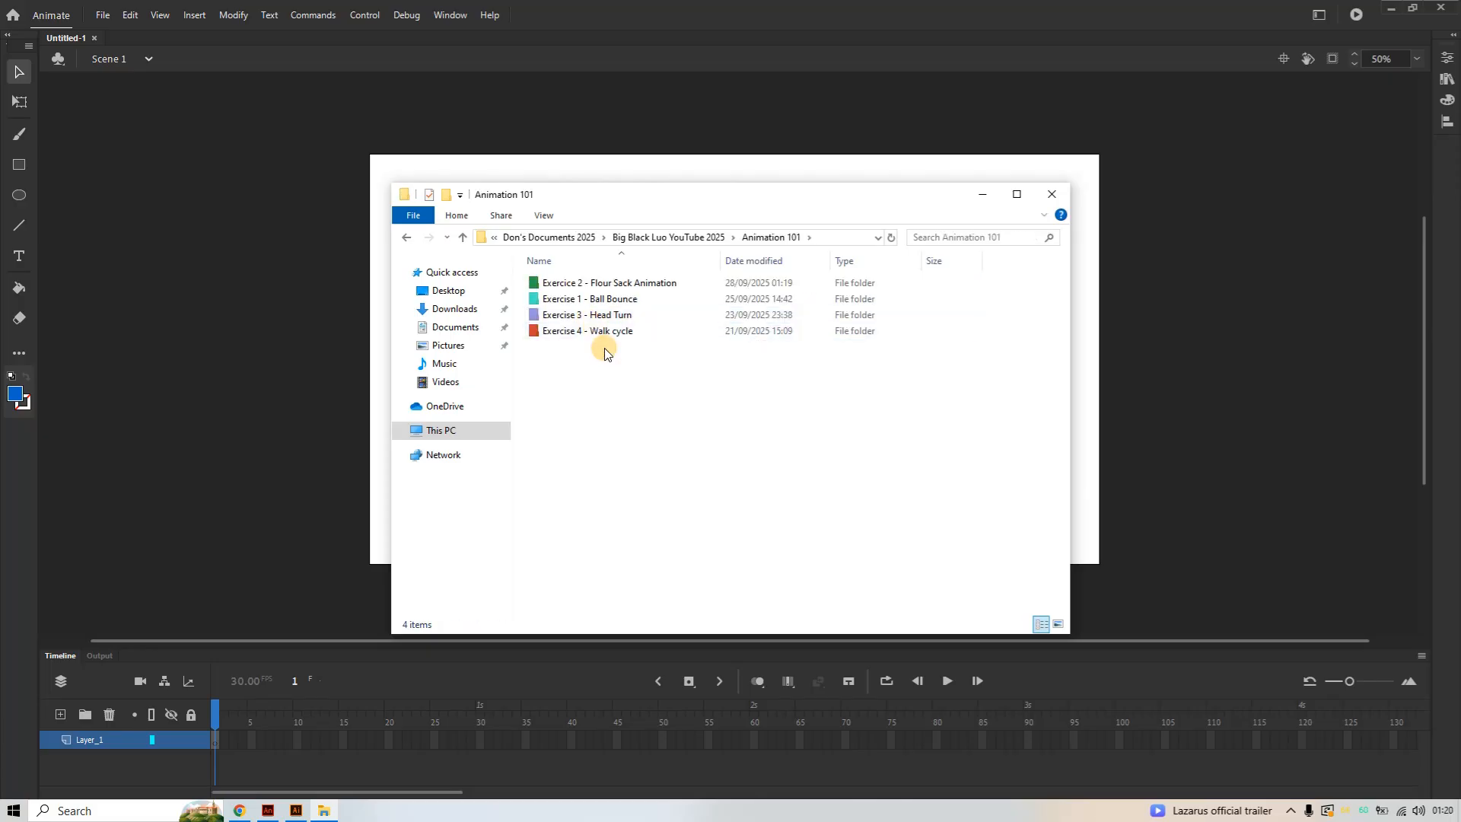
{"action": "left_click", "coordinate": [608, 339]}
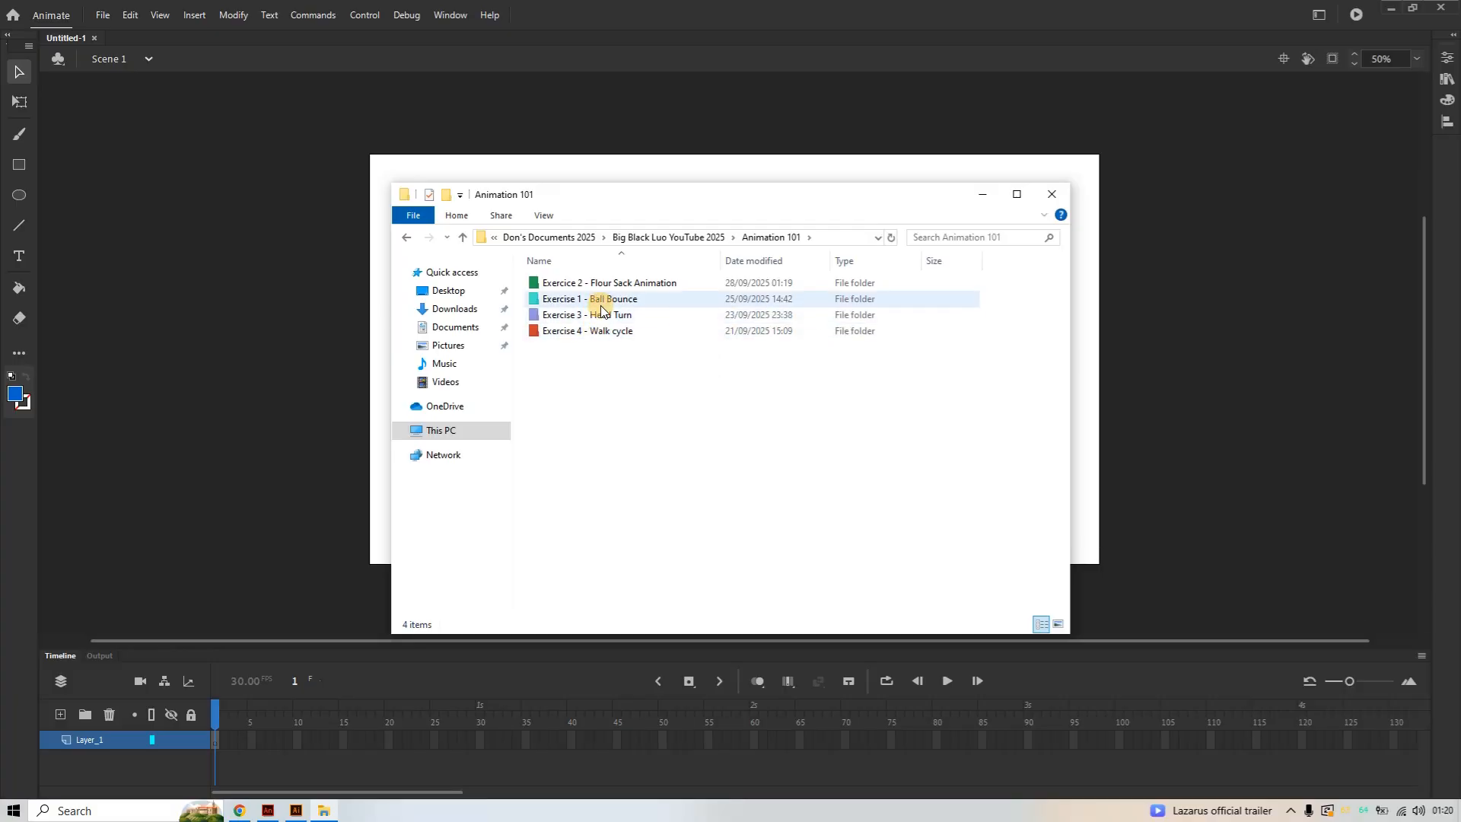
{"action": "double_click", "coordinate": [611, 286]}
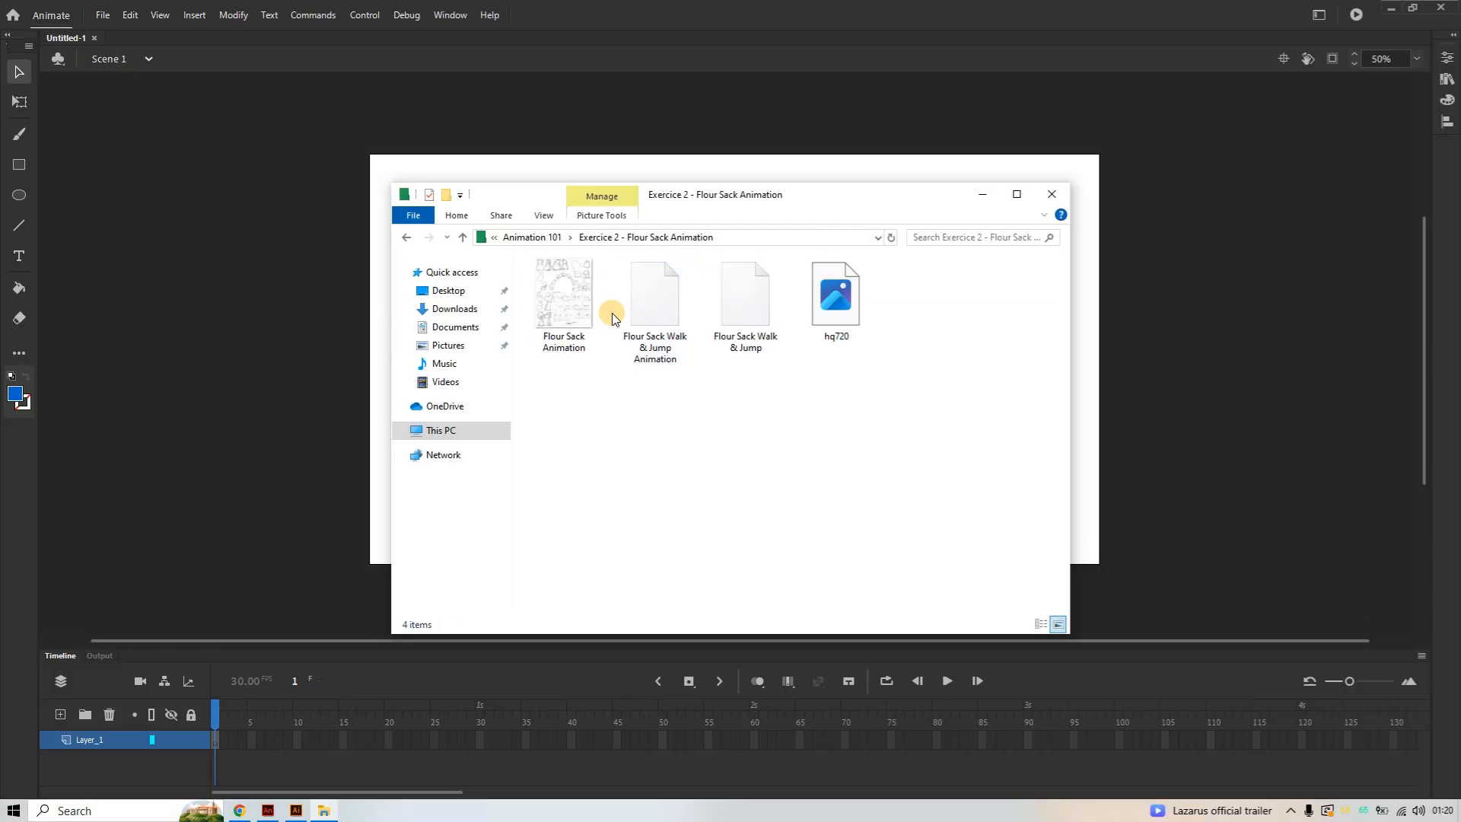
{"action": "left_click", "coordinate": [838, 342]}
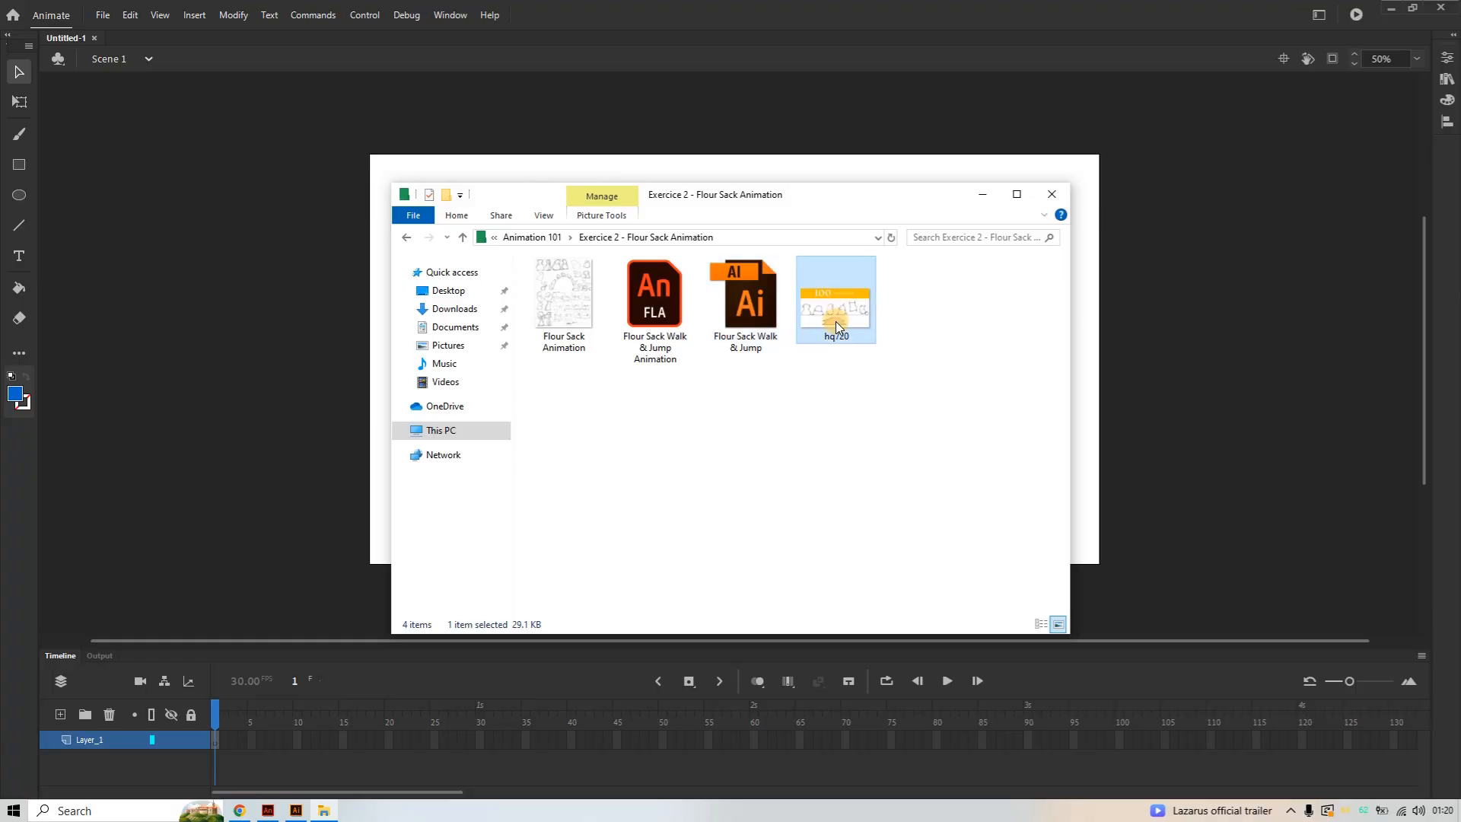
{"action": "left_click_drag", "start_coordinate": [306, 277], "coordinate": [293, 309]}
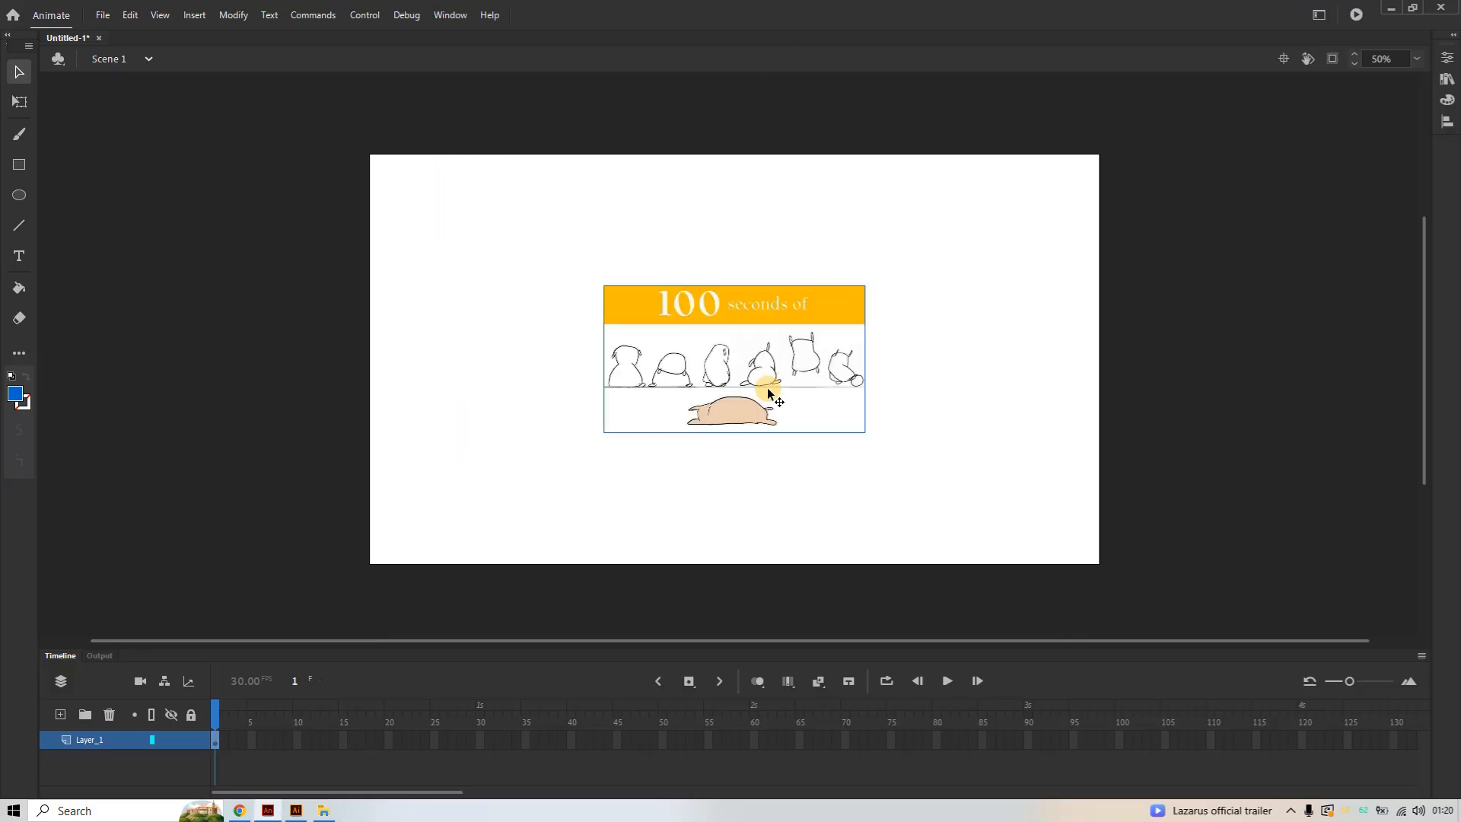
{"action": "key", "text": "Delete"}
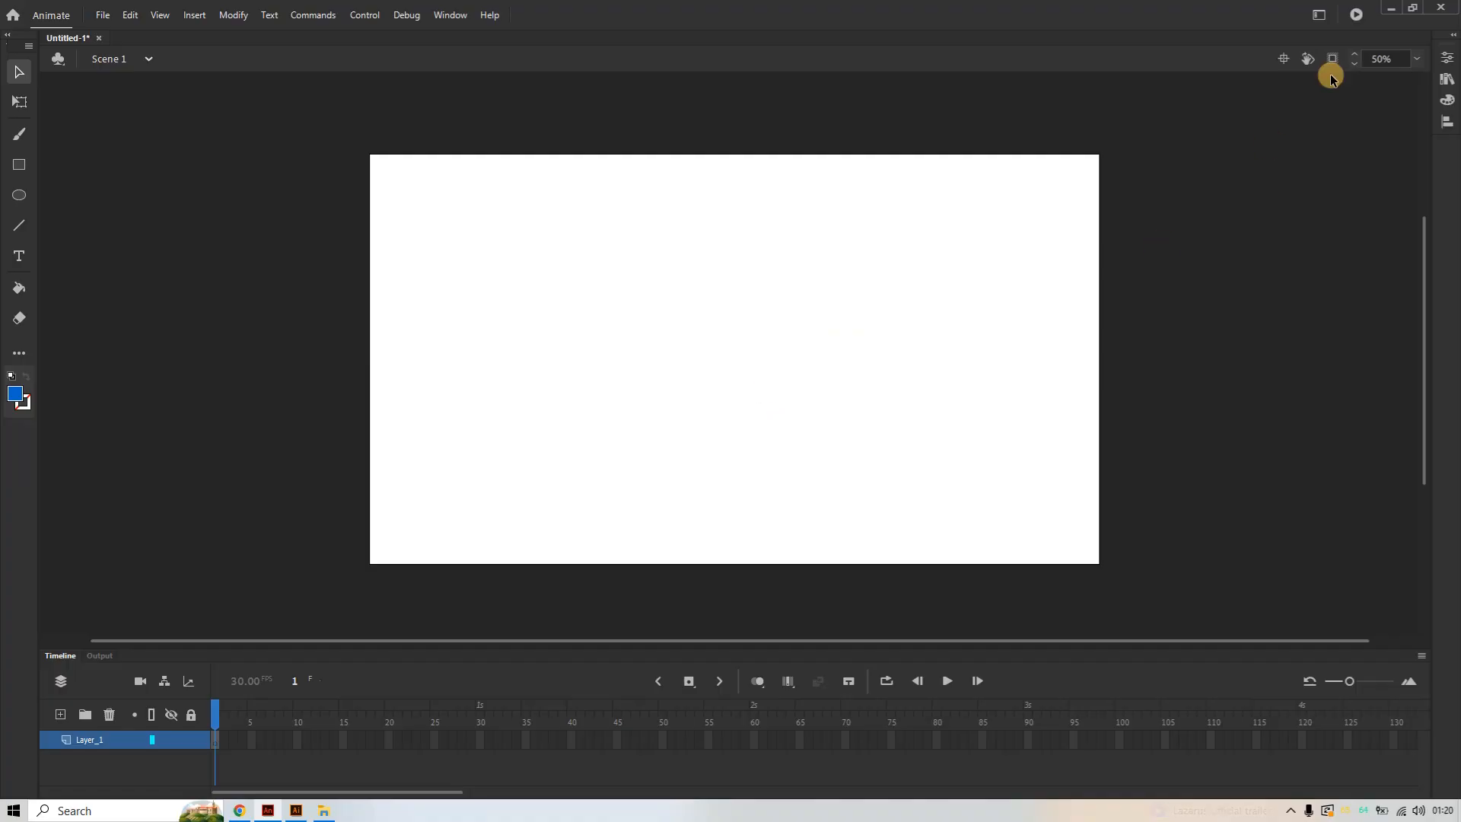
Place the hq720 image from the exercise folder into the Illustrator document and position it beside the walking flour sack poses
{"action": "left_click", "coordinate": [1391, 7]}
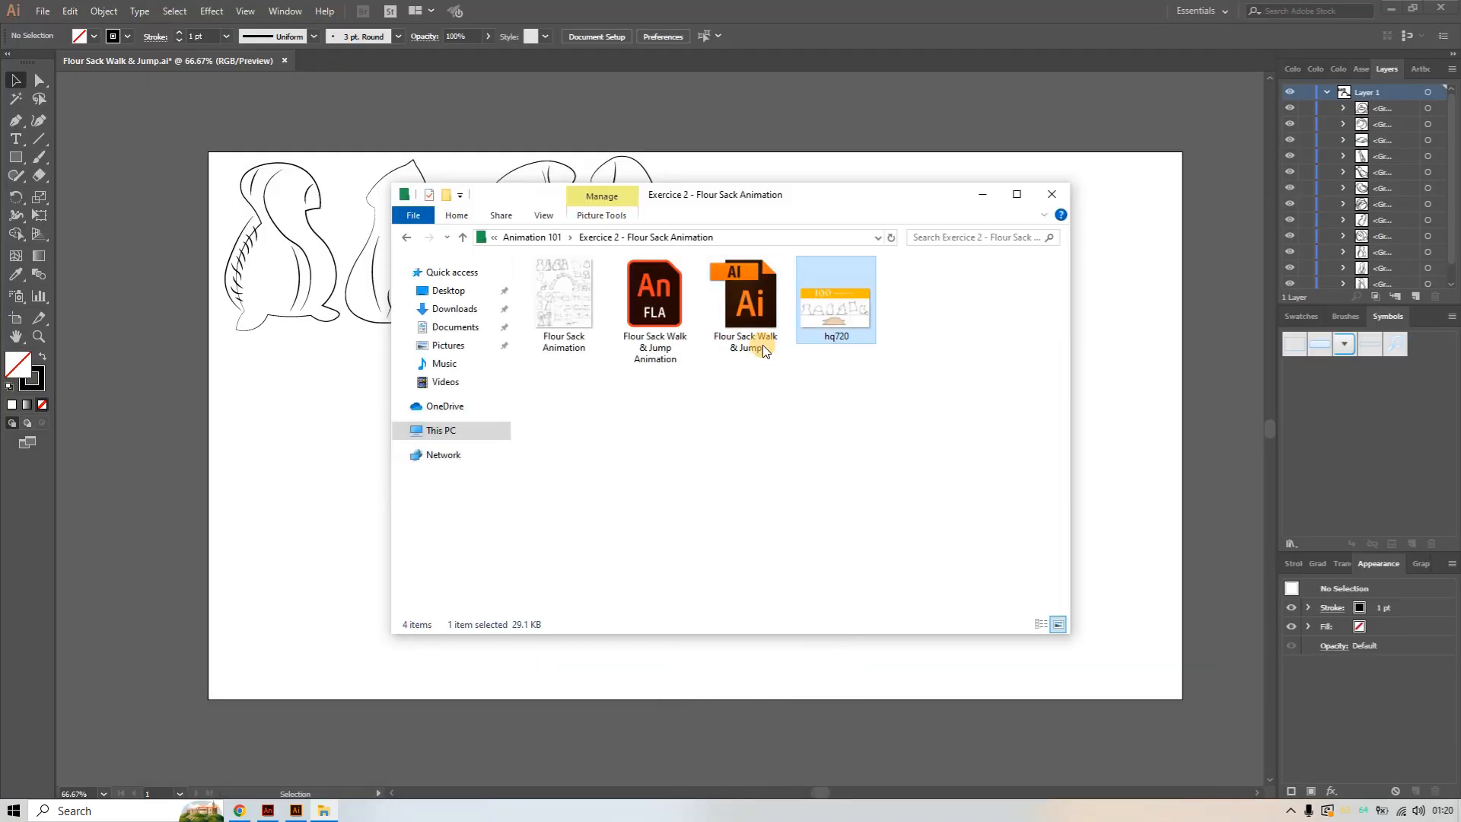
{"action": "left_click", "coordinate": [298, 811]}
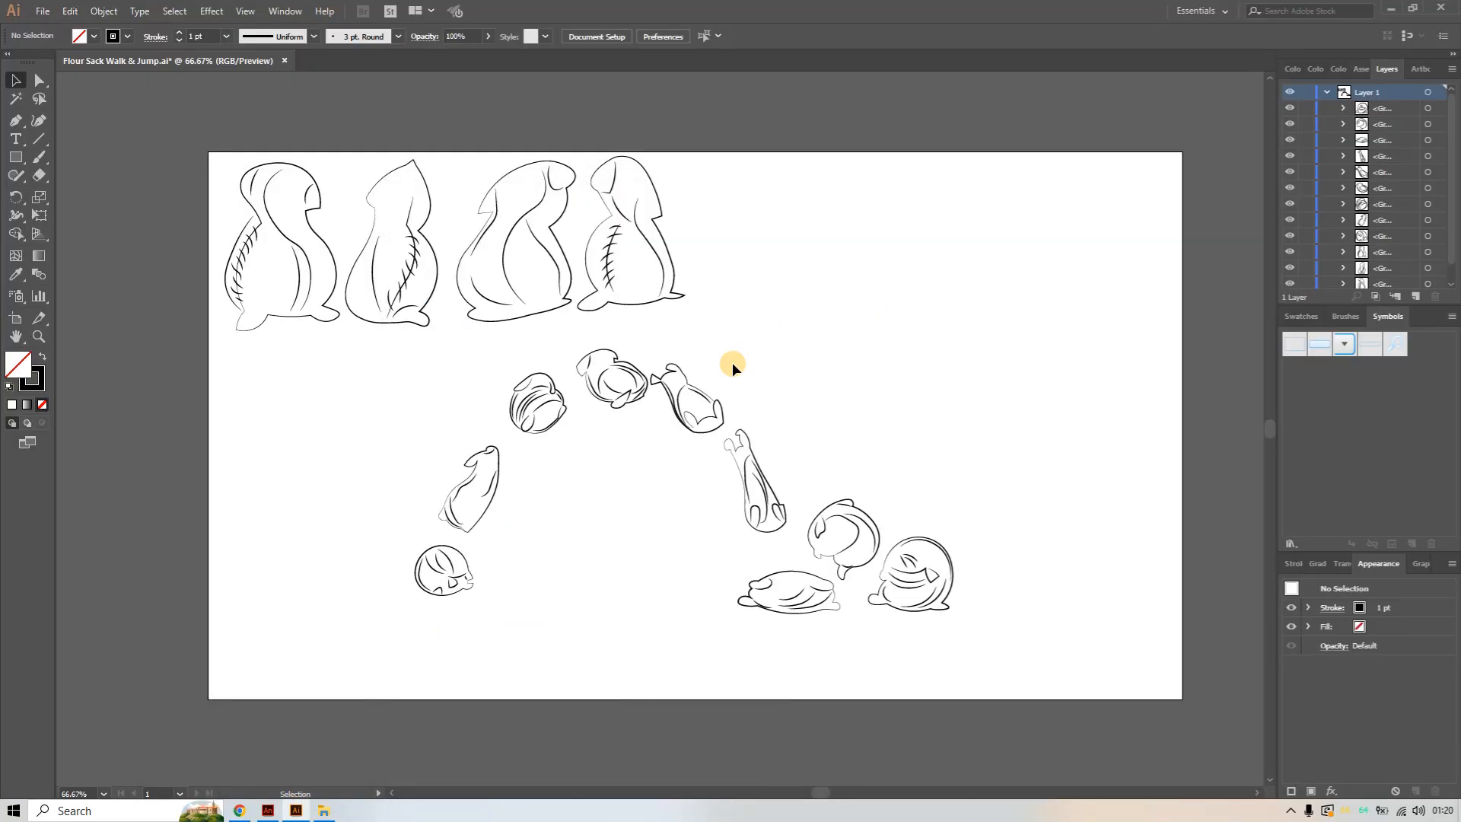
{"action": "left_click", "coordinate": [325, 811]}
{"action": "left_click_drag", "start_coordinate": [805, 325], "coordinate": [1135, 358]}
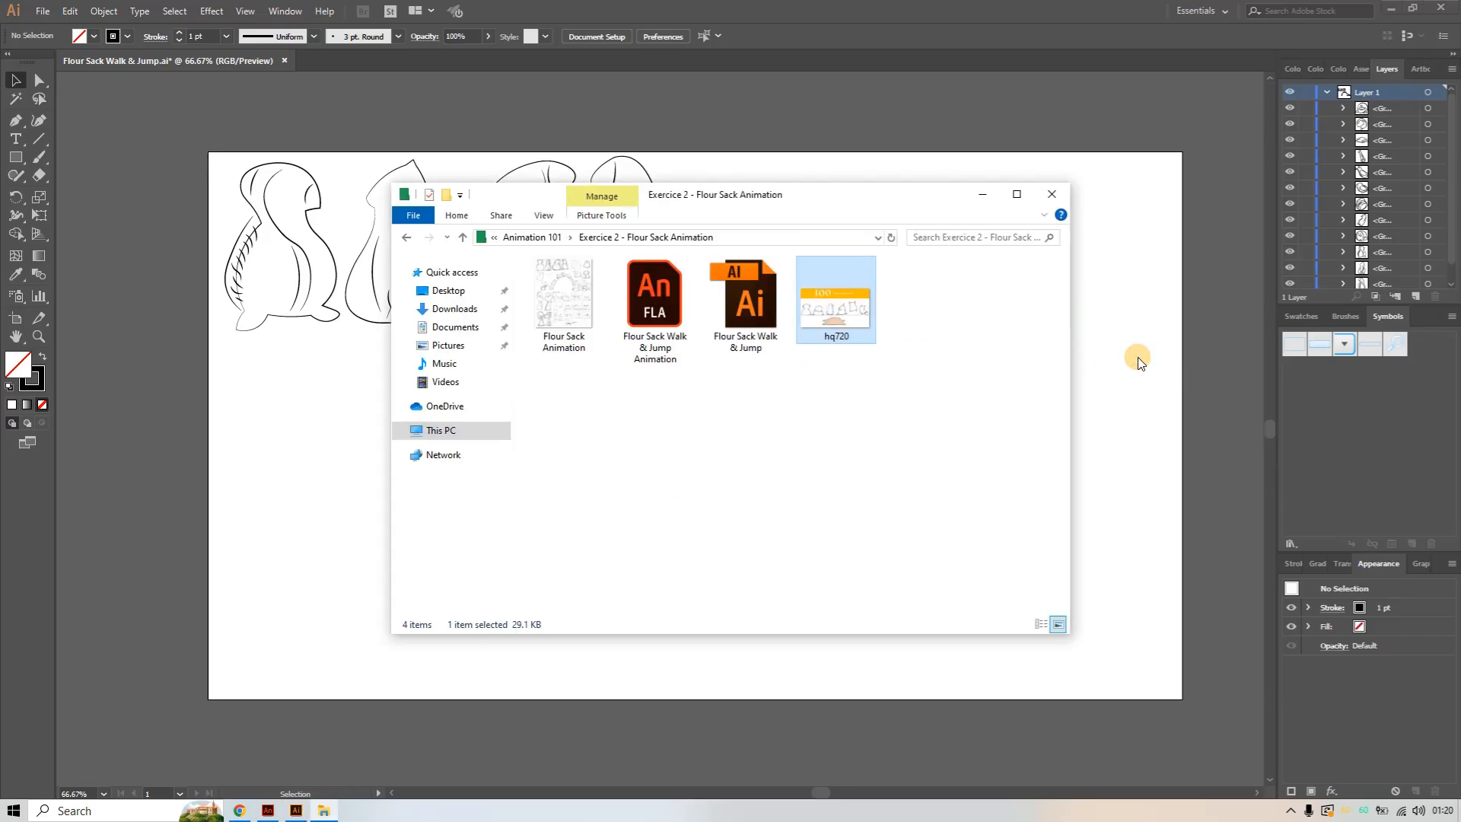
{"action": "left_click", "coordinate": [983, 195]}
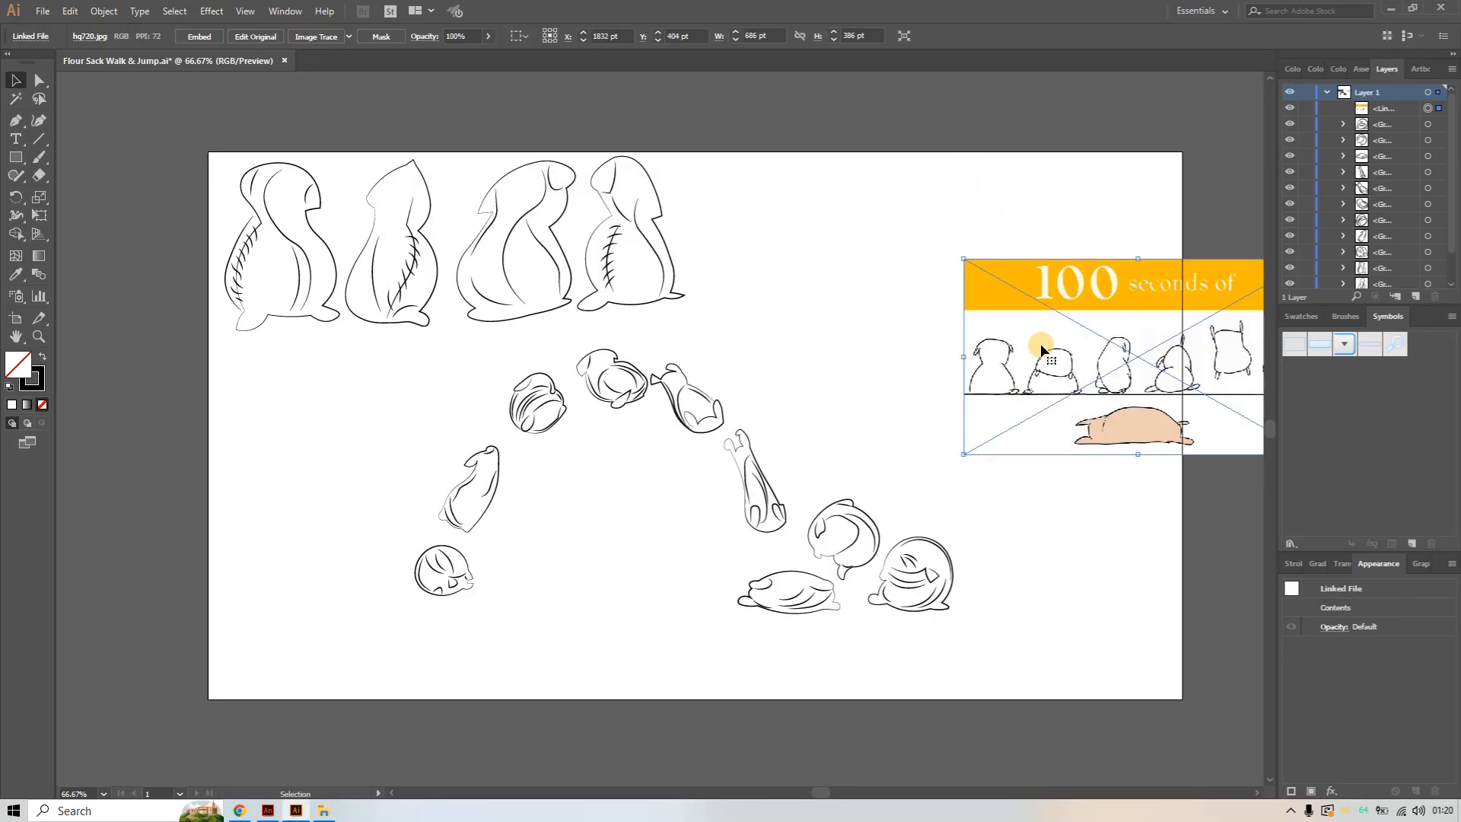
{"action": "left_click_drag", "start_coordinate": [1042, 348], "coordinate": [836, 296]}
{"action": "left_click", "coordinate": [324, 812]}
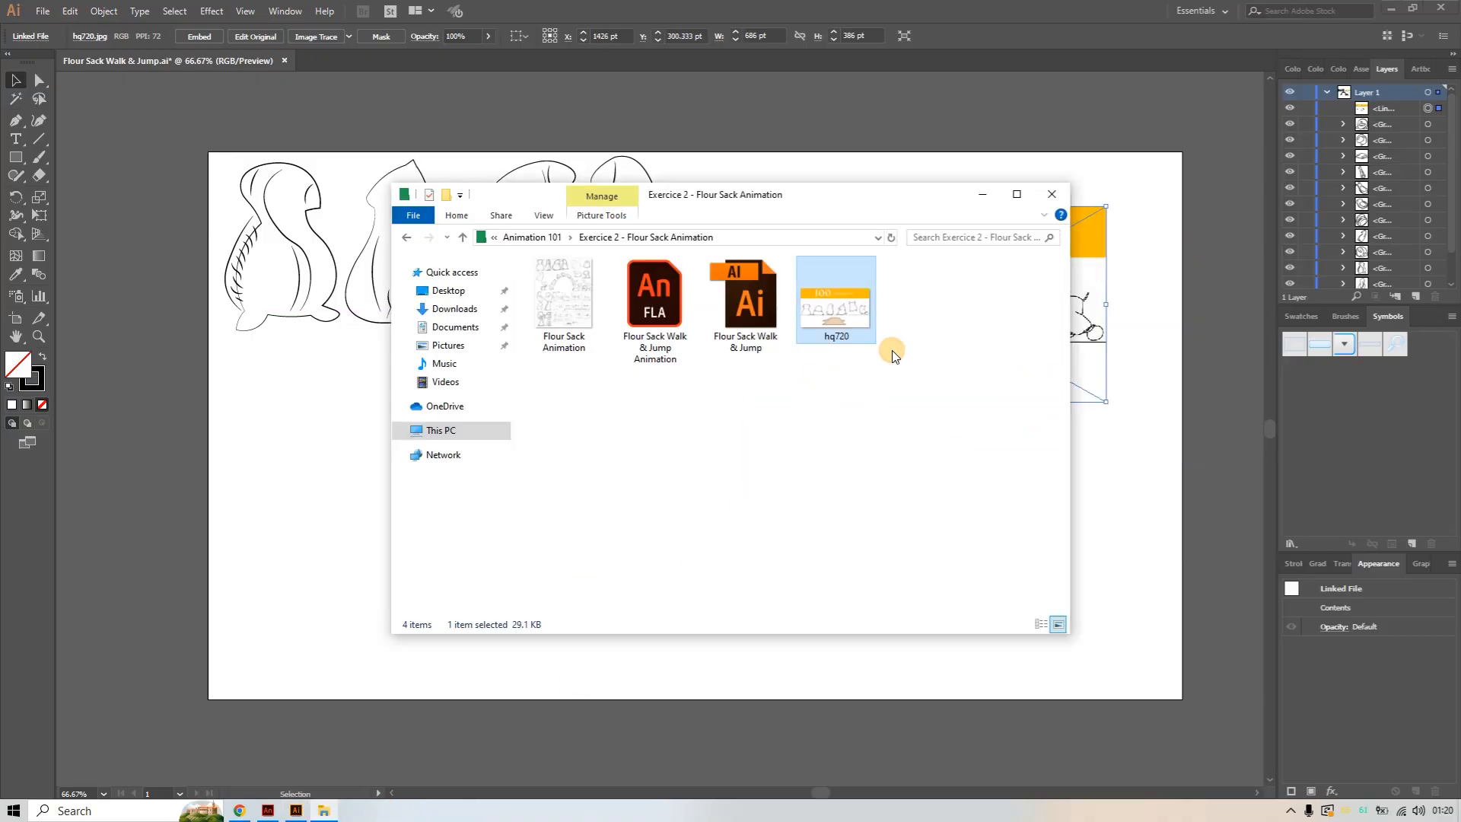
{"action": "left_click", "coordinate": [988, 196]}
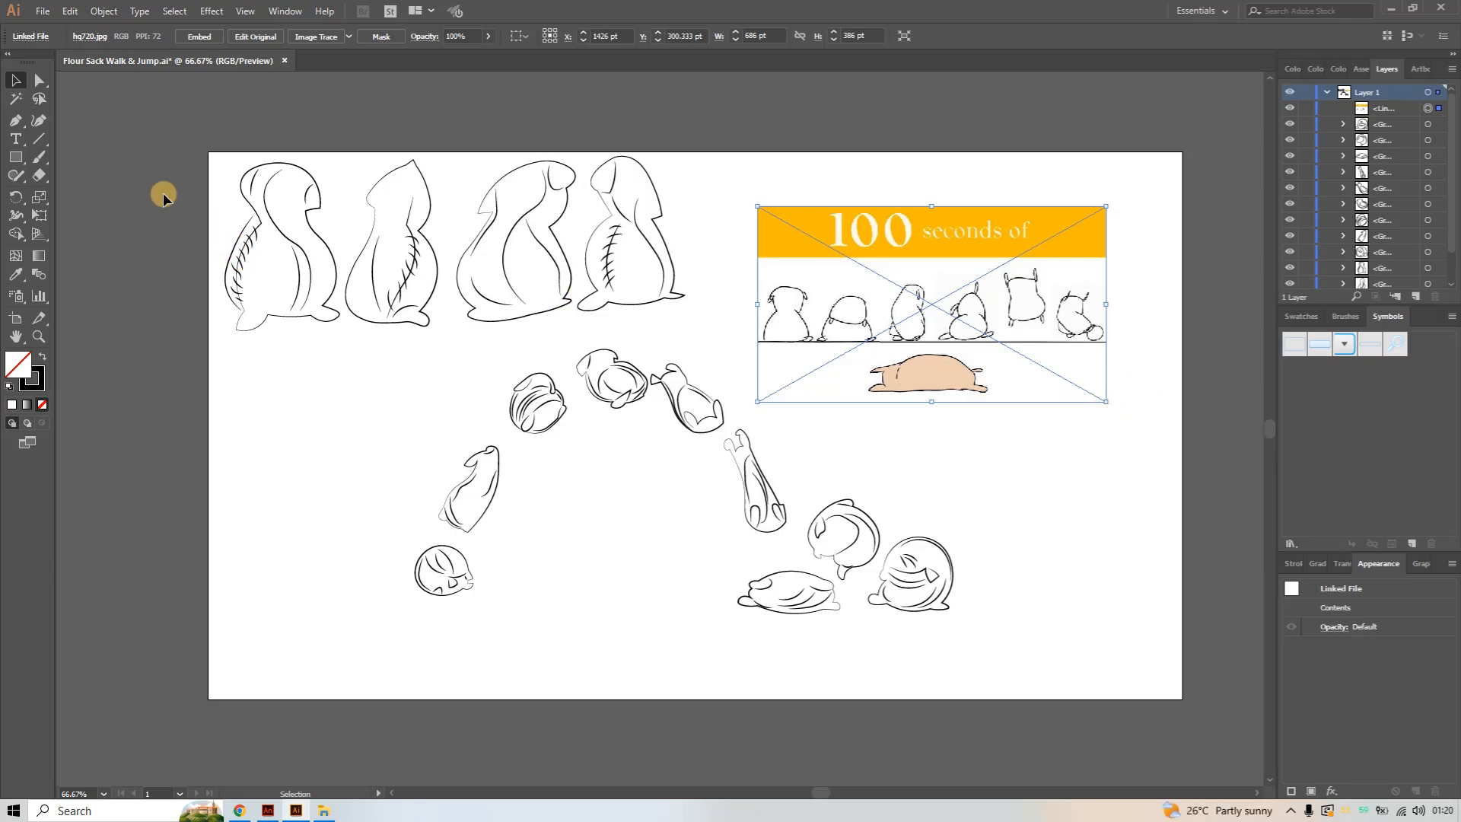
Lock all the flour sack poses in the artwork while keeping the hq720 image unlocked
{"action": "left_click", "coordinate": [1309, 113]}
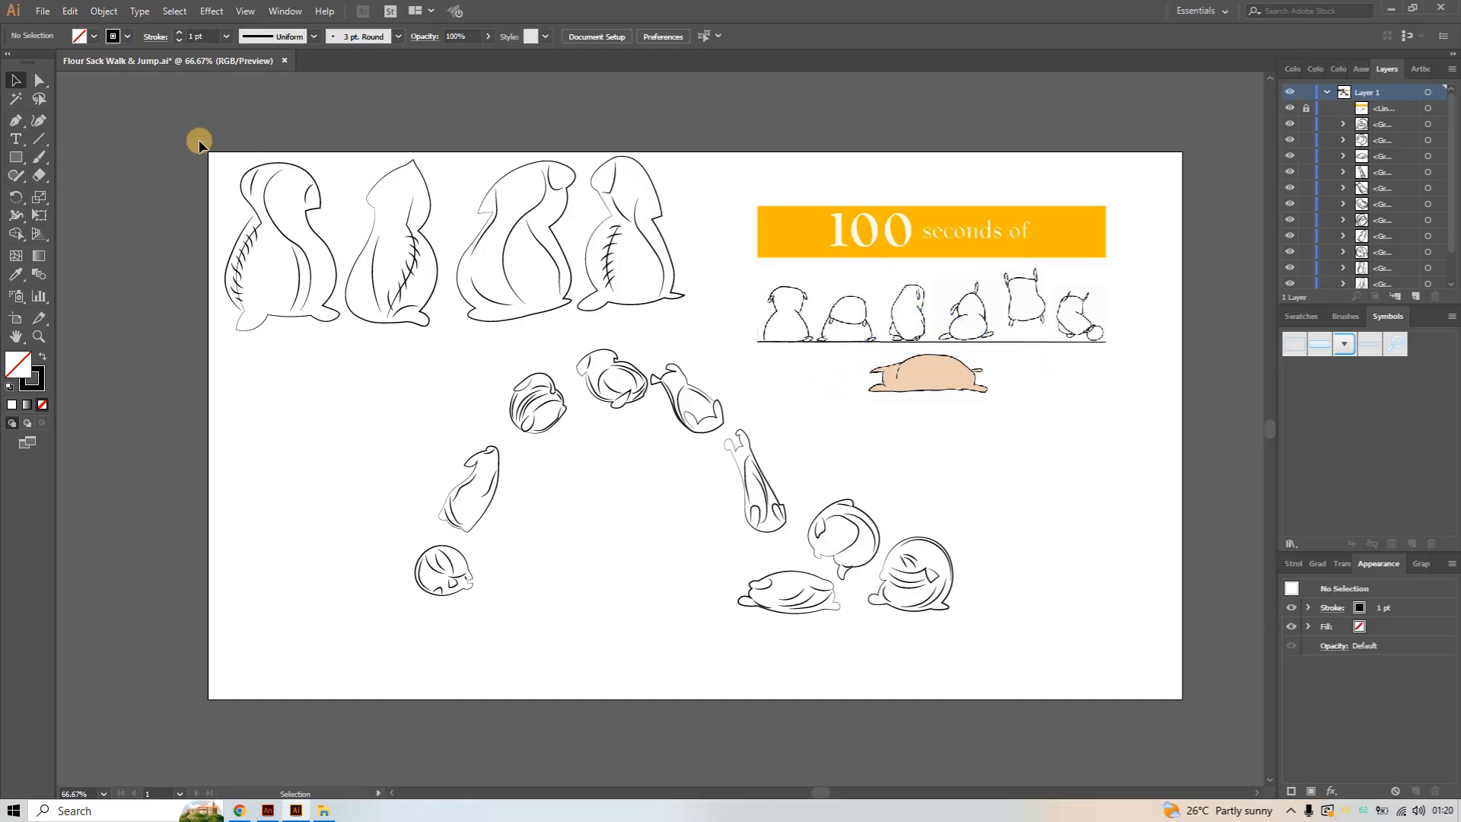
{"action": "left_click_drag", "start_coordinate": [200, 142], "coordinate": [1035, 609]}
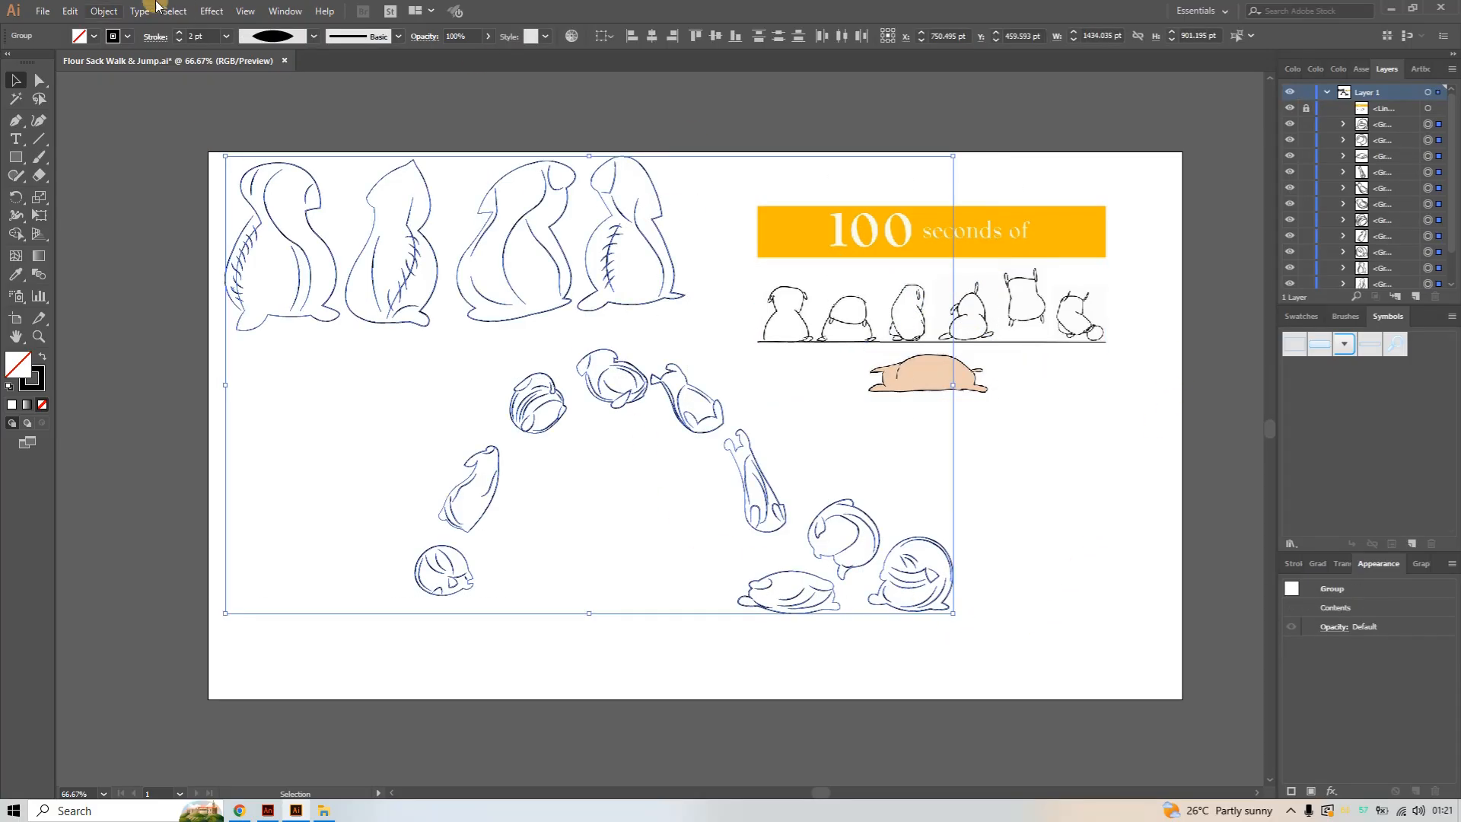
{"action": "left_click", "coordinate": [107, 11]}
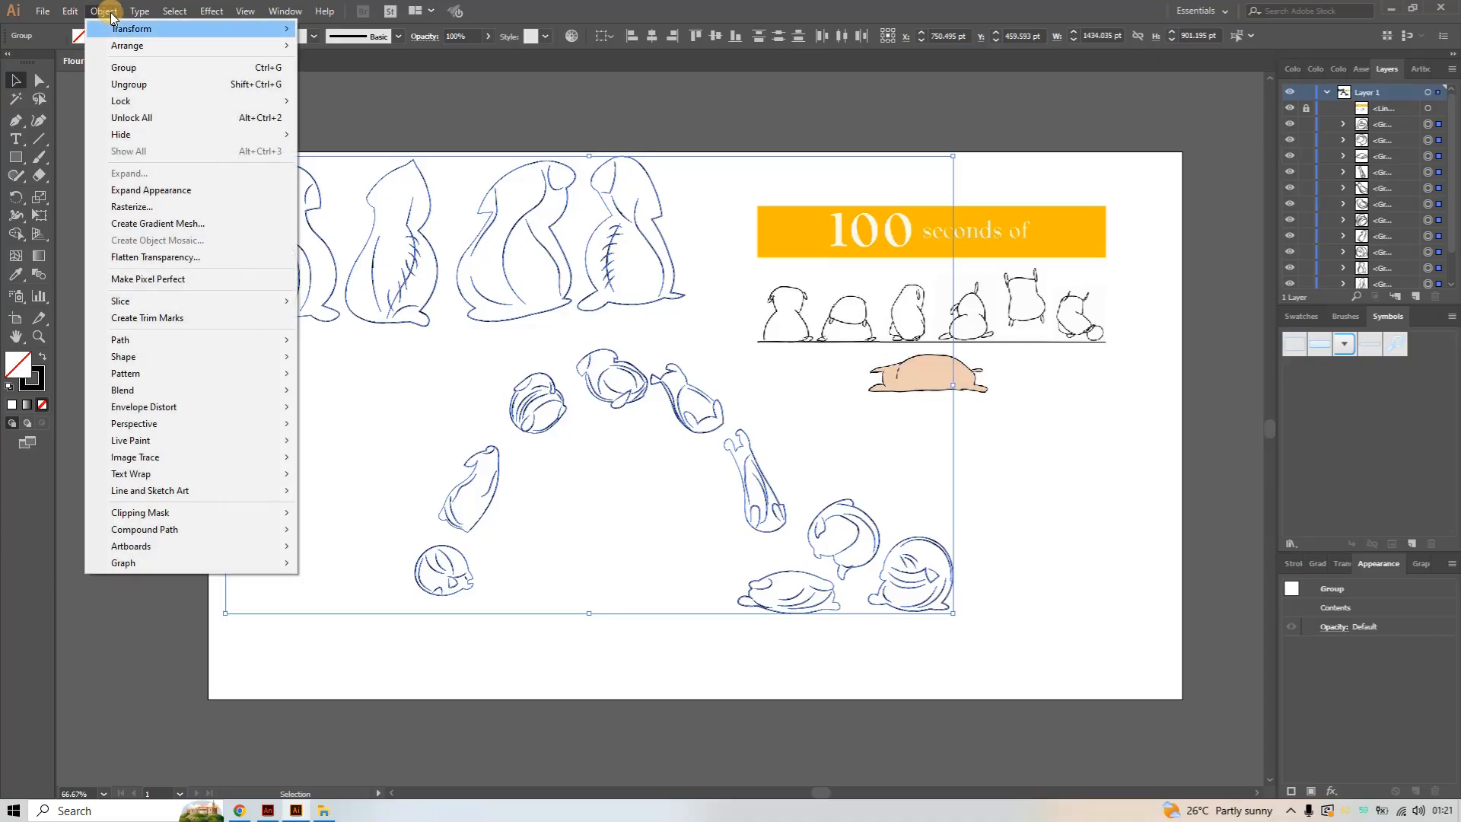
{"action": "mouse_move", "coordinate": [144, 100]}
{"action": "left_click", "coordinate": [339, 105]}
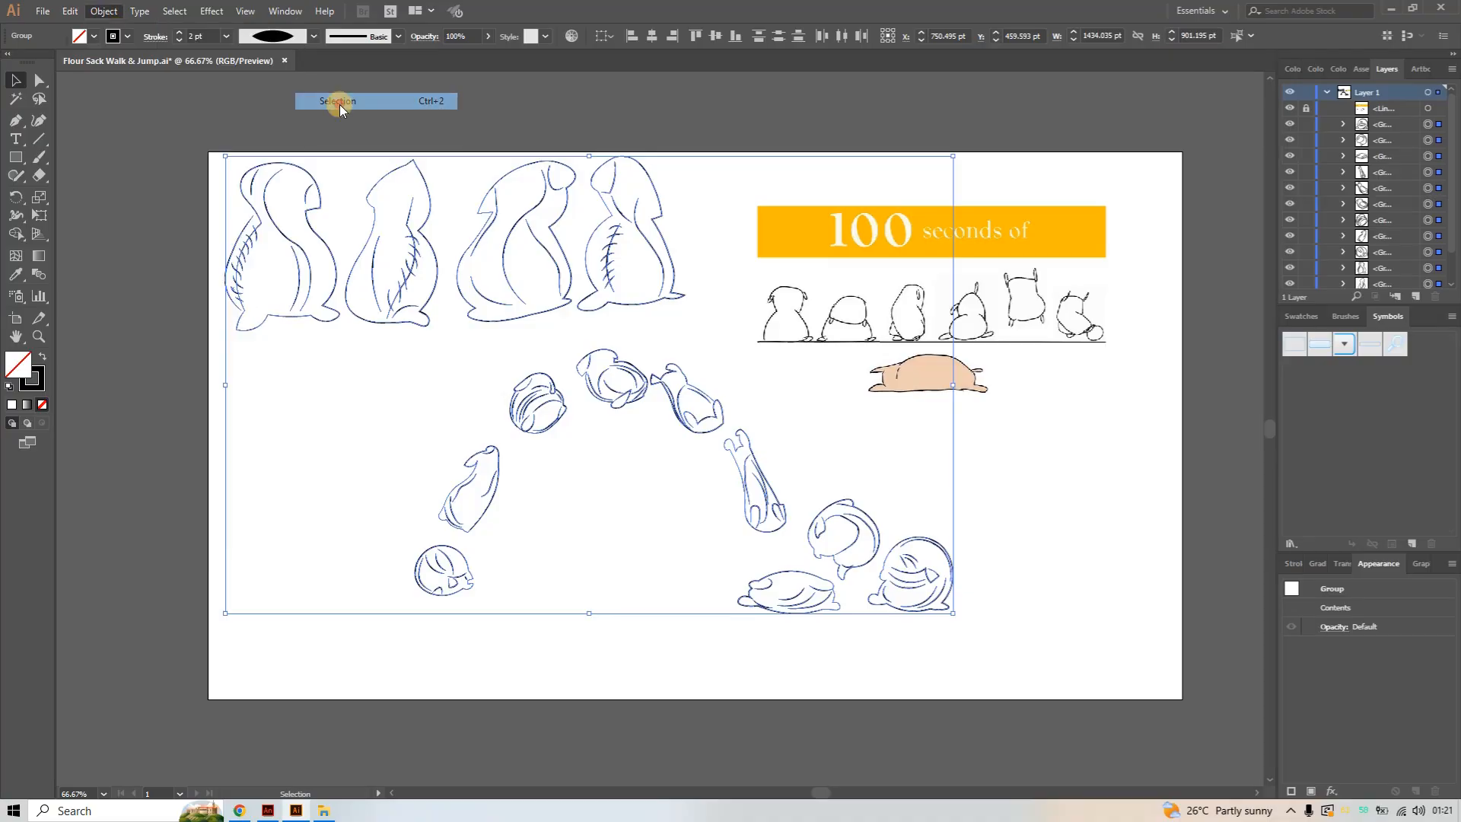
{"action": "left_click", "coordinate": [1299, 106]}
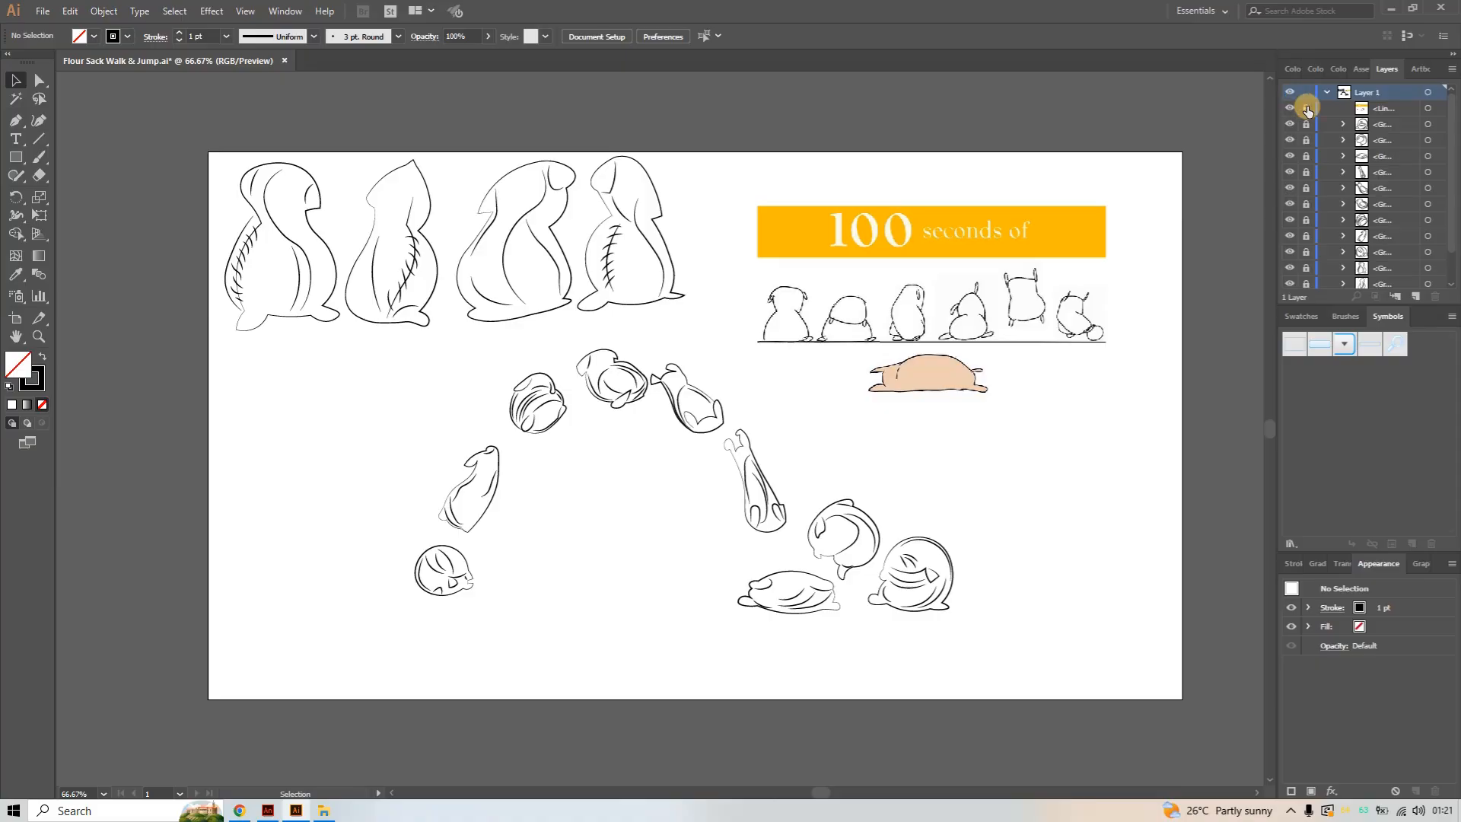
Enlarge the hq720 image to cover the whole artboard and lock it
{"action": "left_click", "coordinate": [982, 248]}
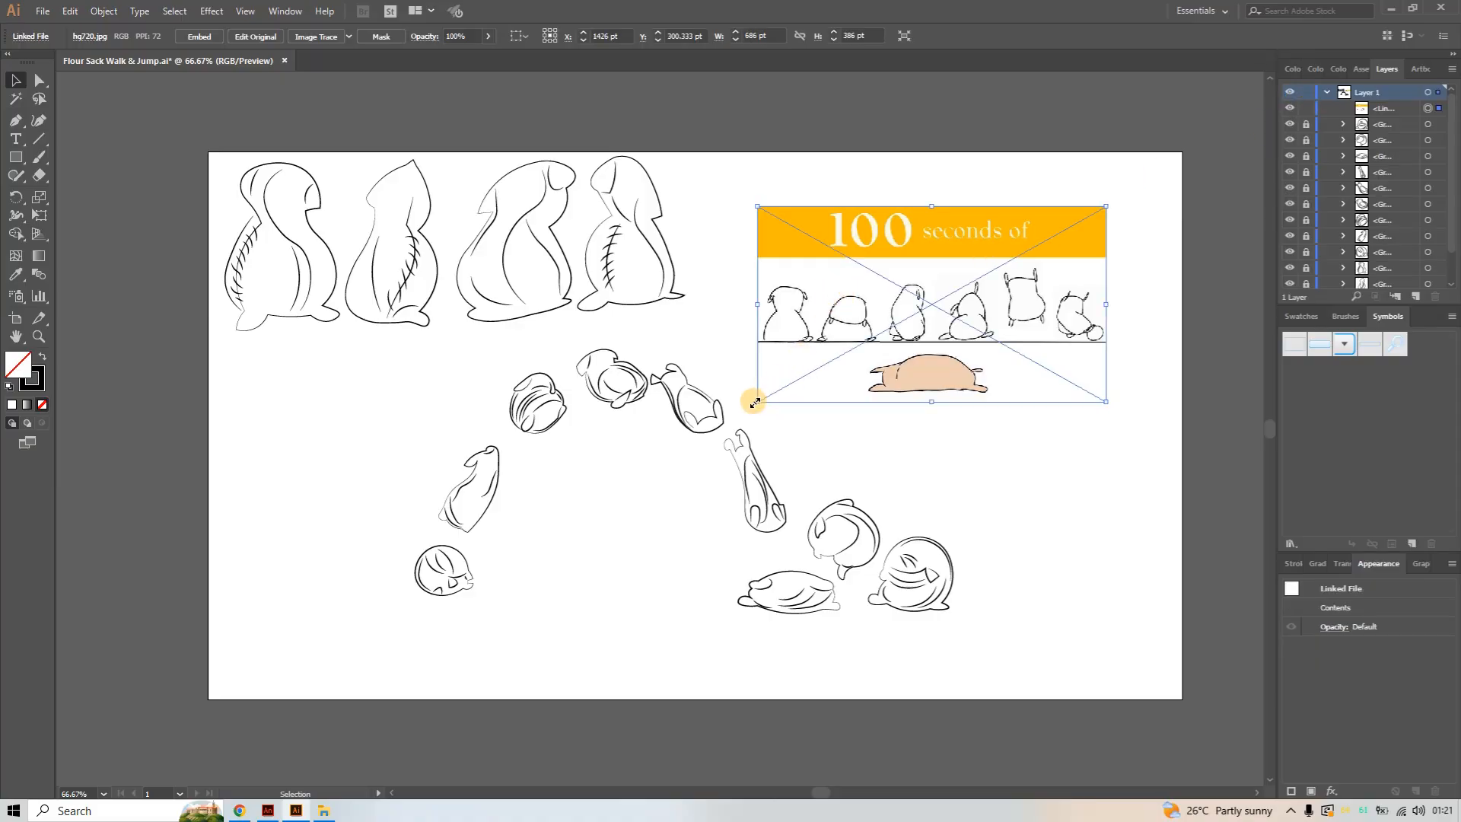
{"action": "left_click_drag", "start_coordinate": [755, 401], "coordinate": [208, 701]}
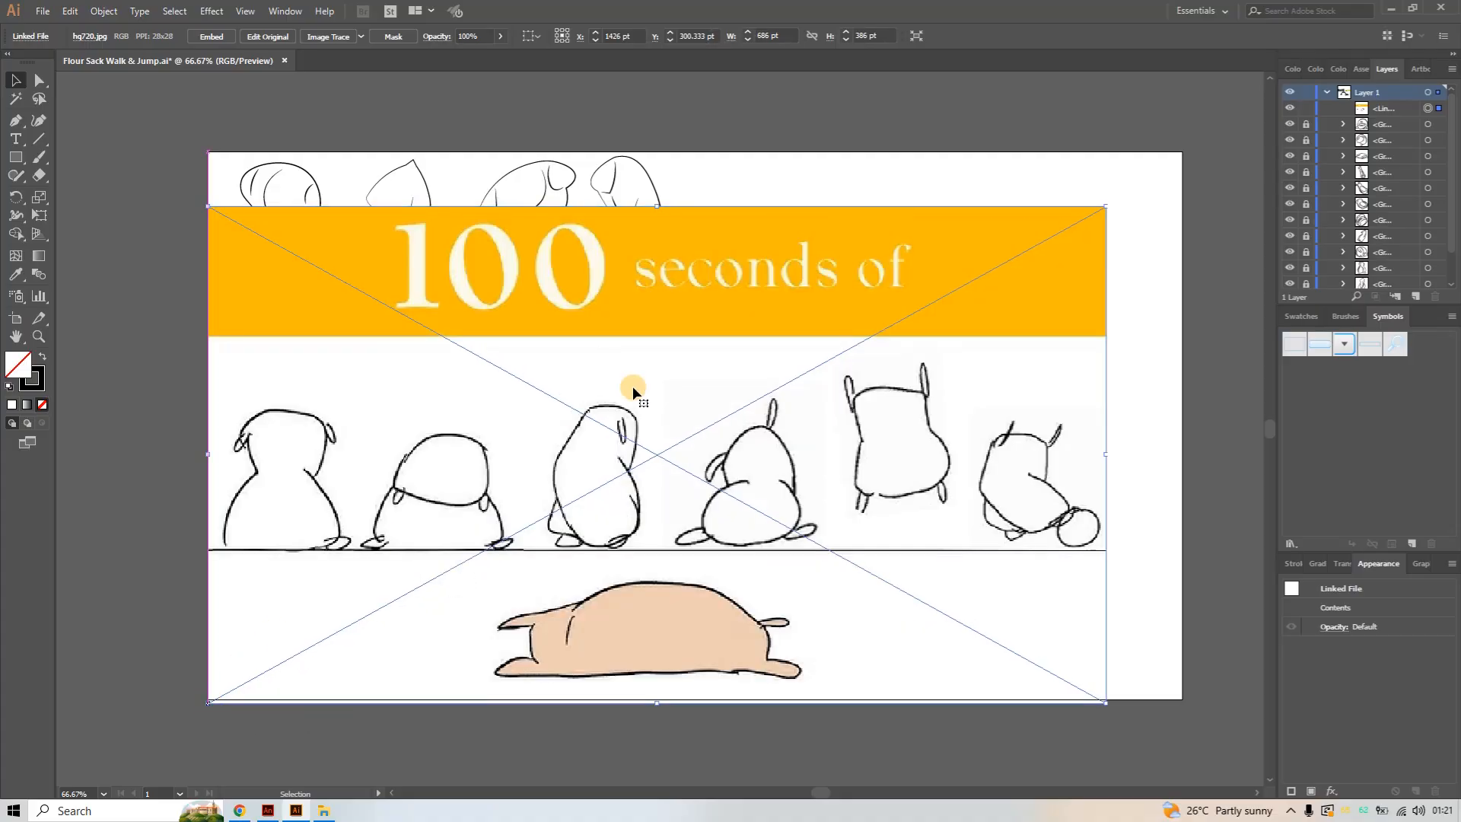
{"action": "left_click_drag", "start_coordinate": [1106, 207], "coordinate": [1182, 151]}
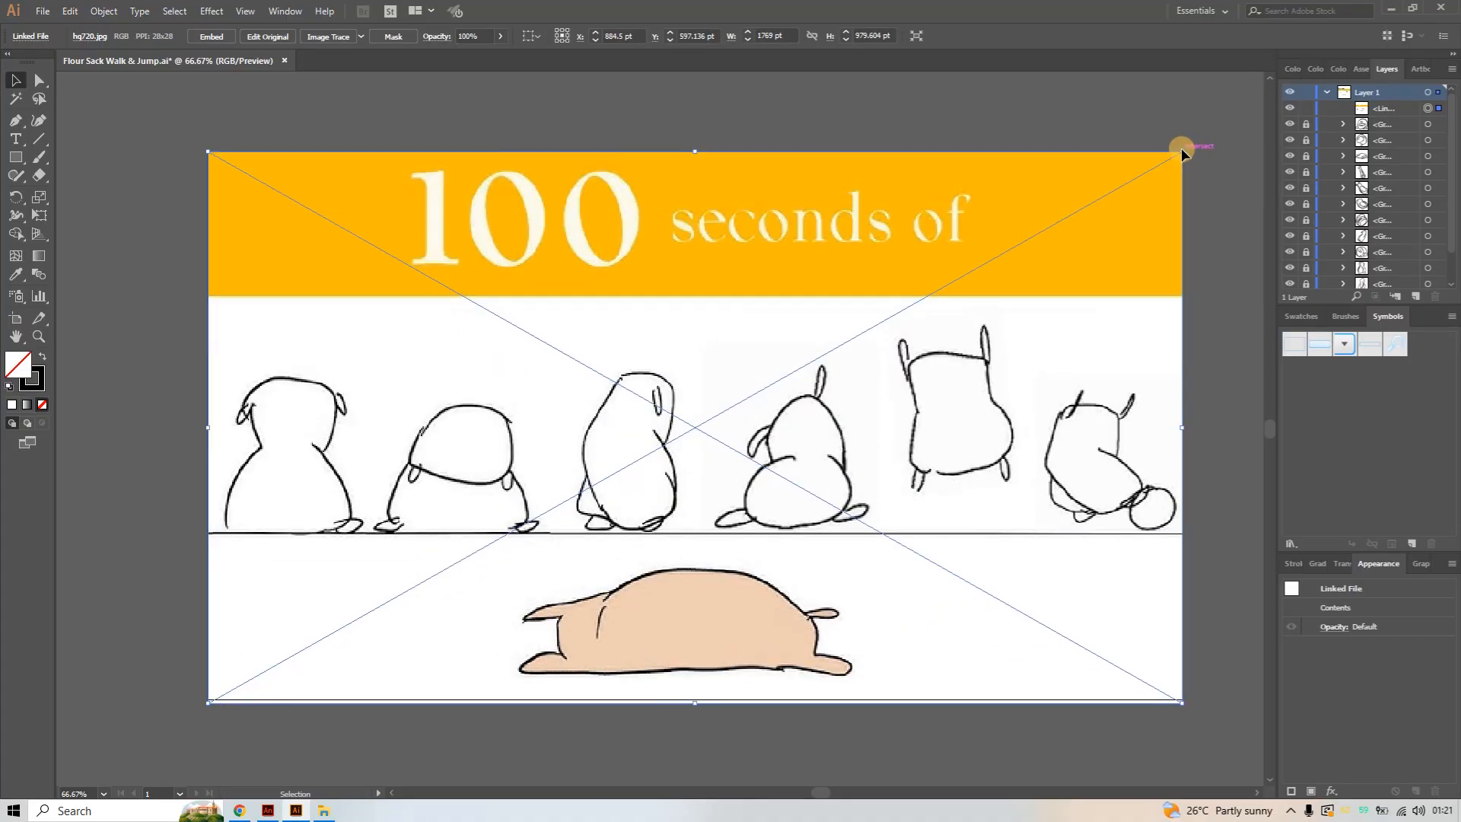
{"action": "left_click", "coordinate": [1307, 111]}
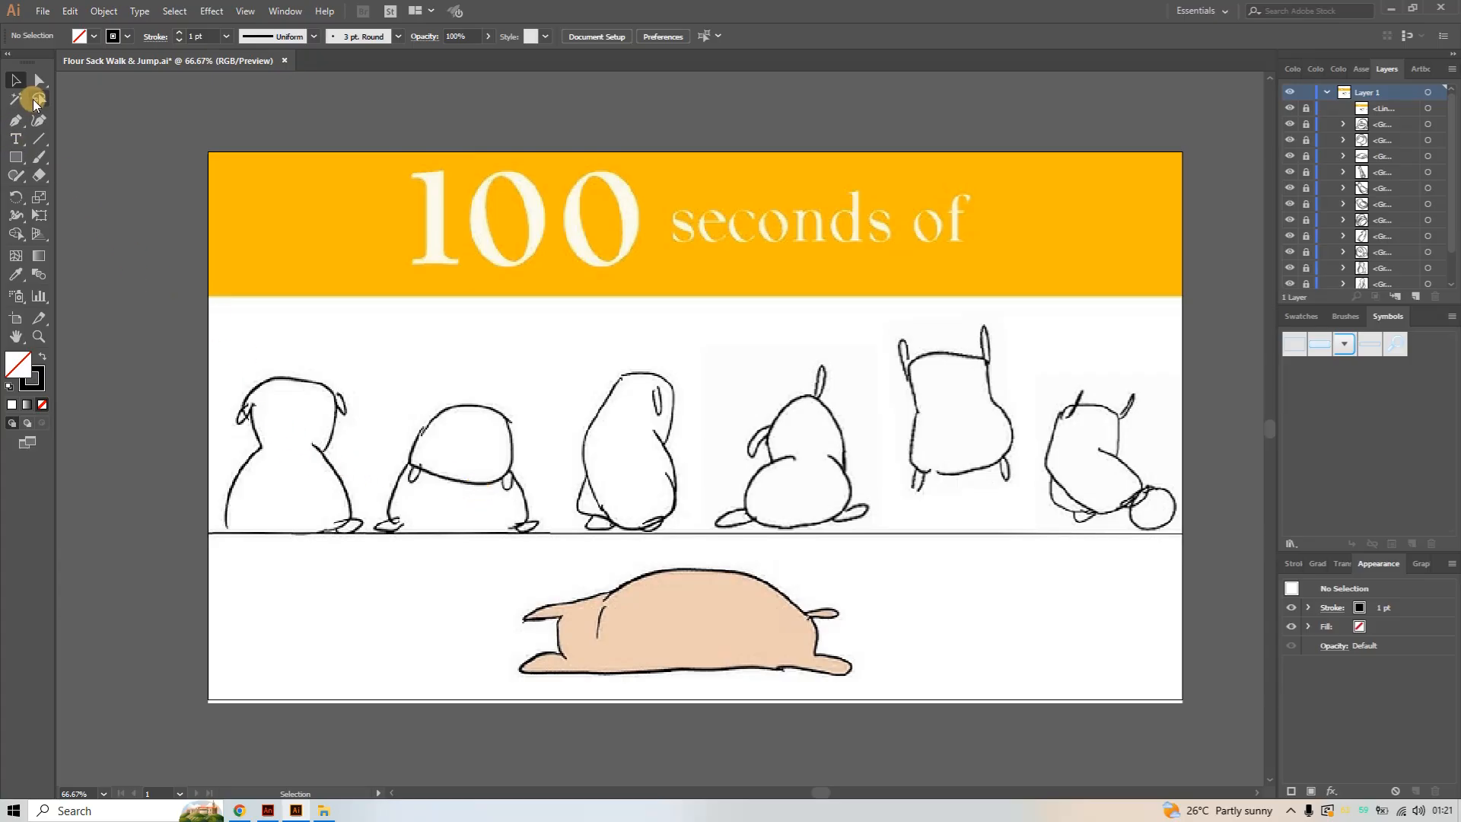
Trace the left side of the first flour sack with the Curvature tool, from its base past the neck to the left ear
{"action": "left_click", "coordinate": [39, 120]}
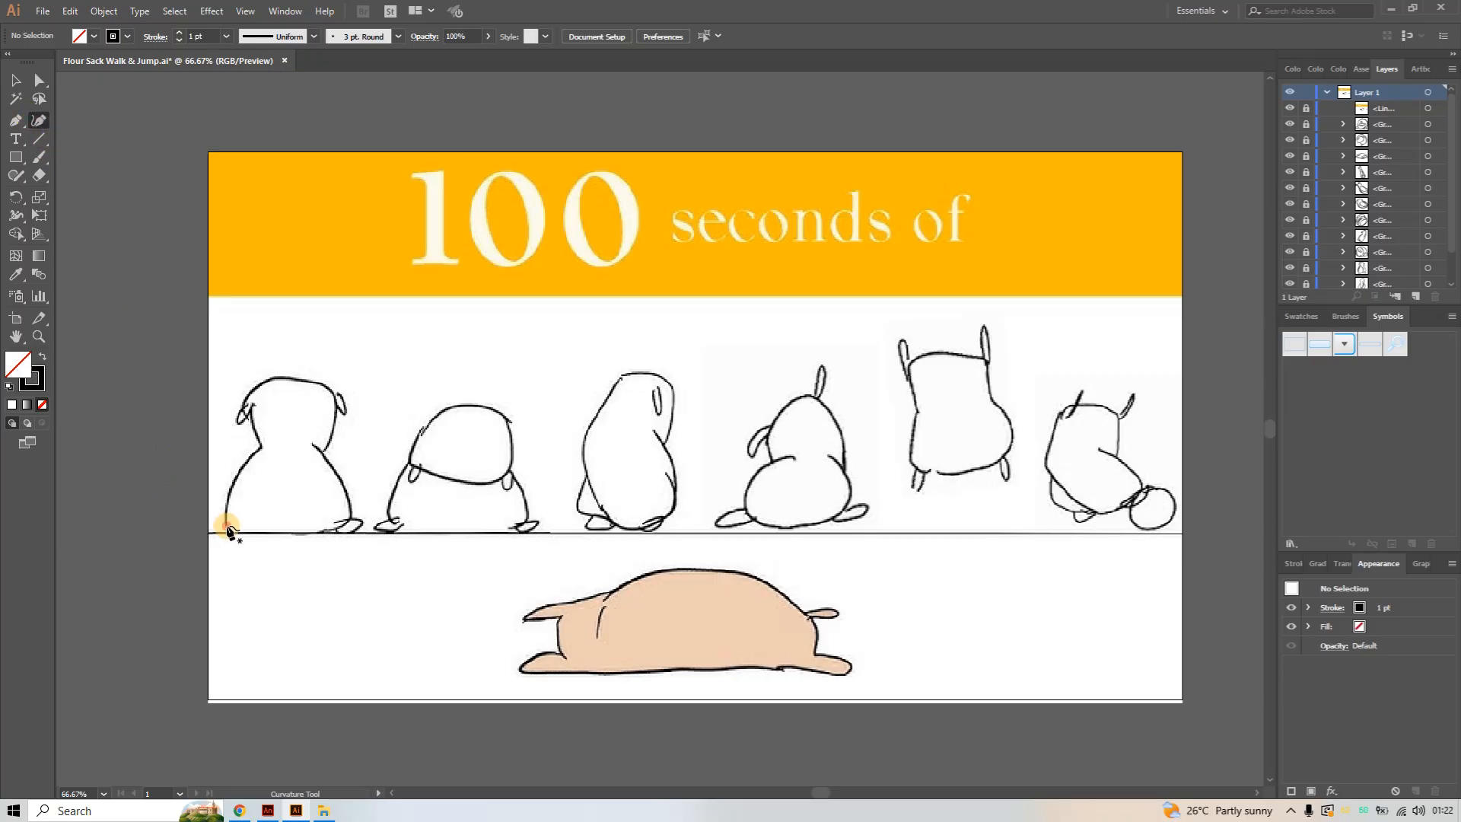
{"action": "left_click", "coordinate": [227, 526]}
{"action": "left_click", "coordinate": [231, 487]}
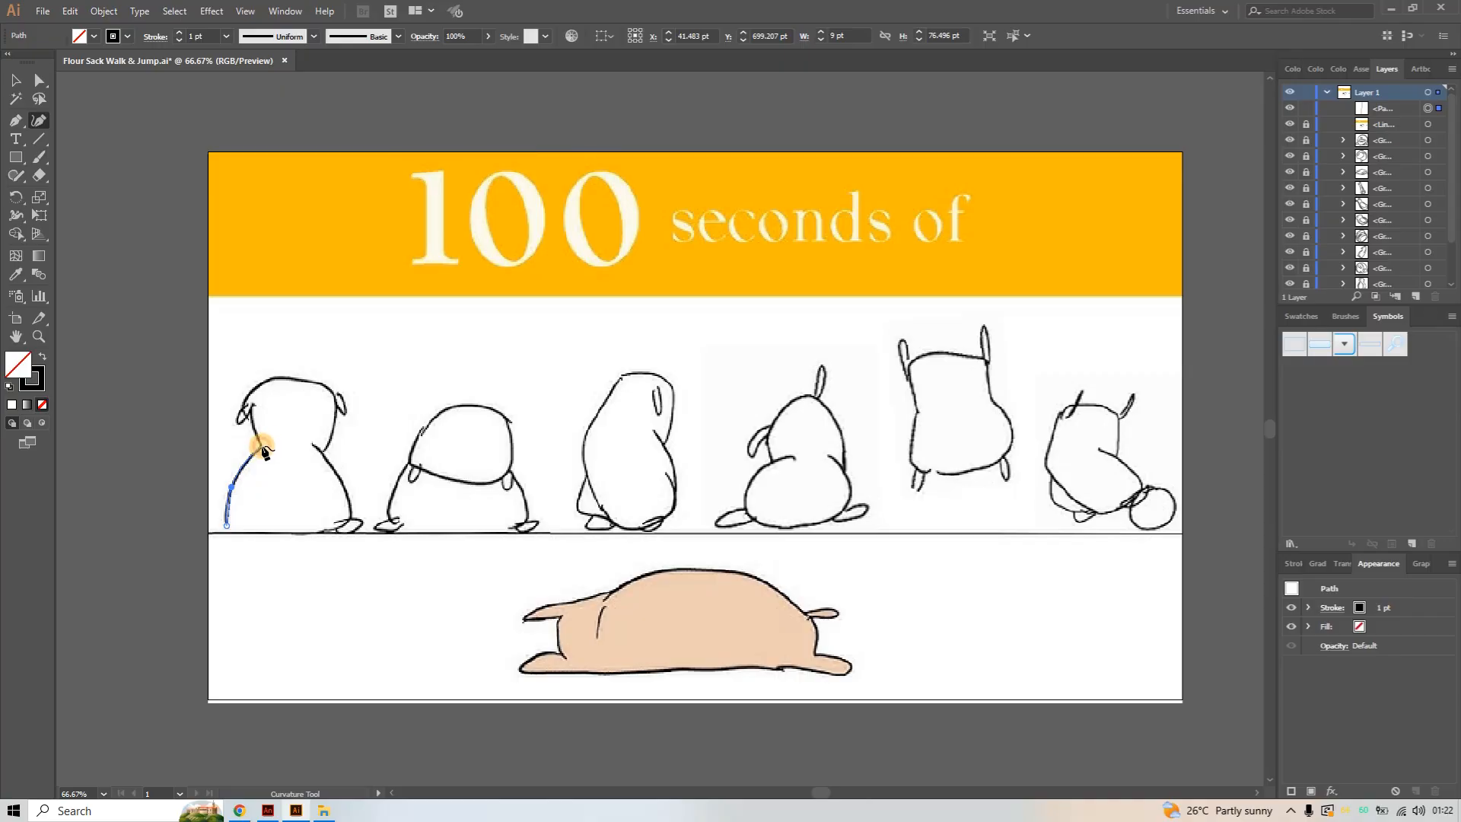
{"action": "left_click", "coordinate": [261, 446]}
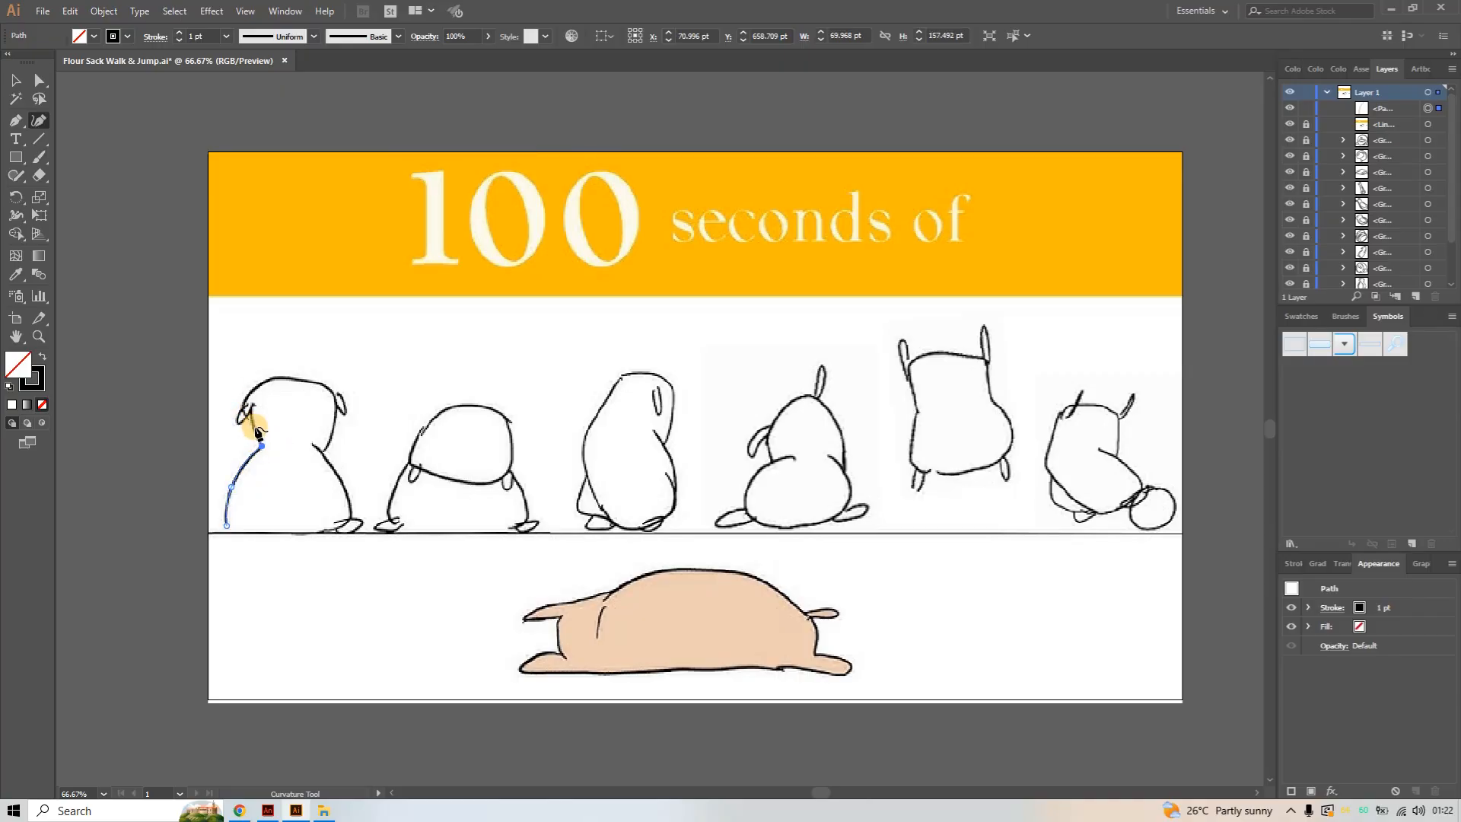
{"action": "left_click", "coordinate": [255, 425]}
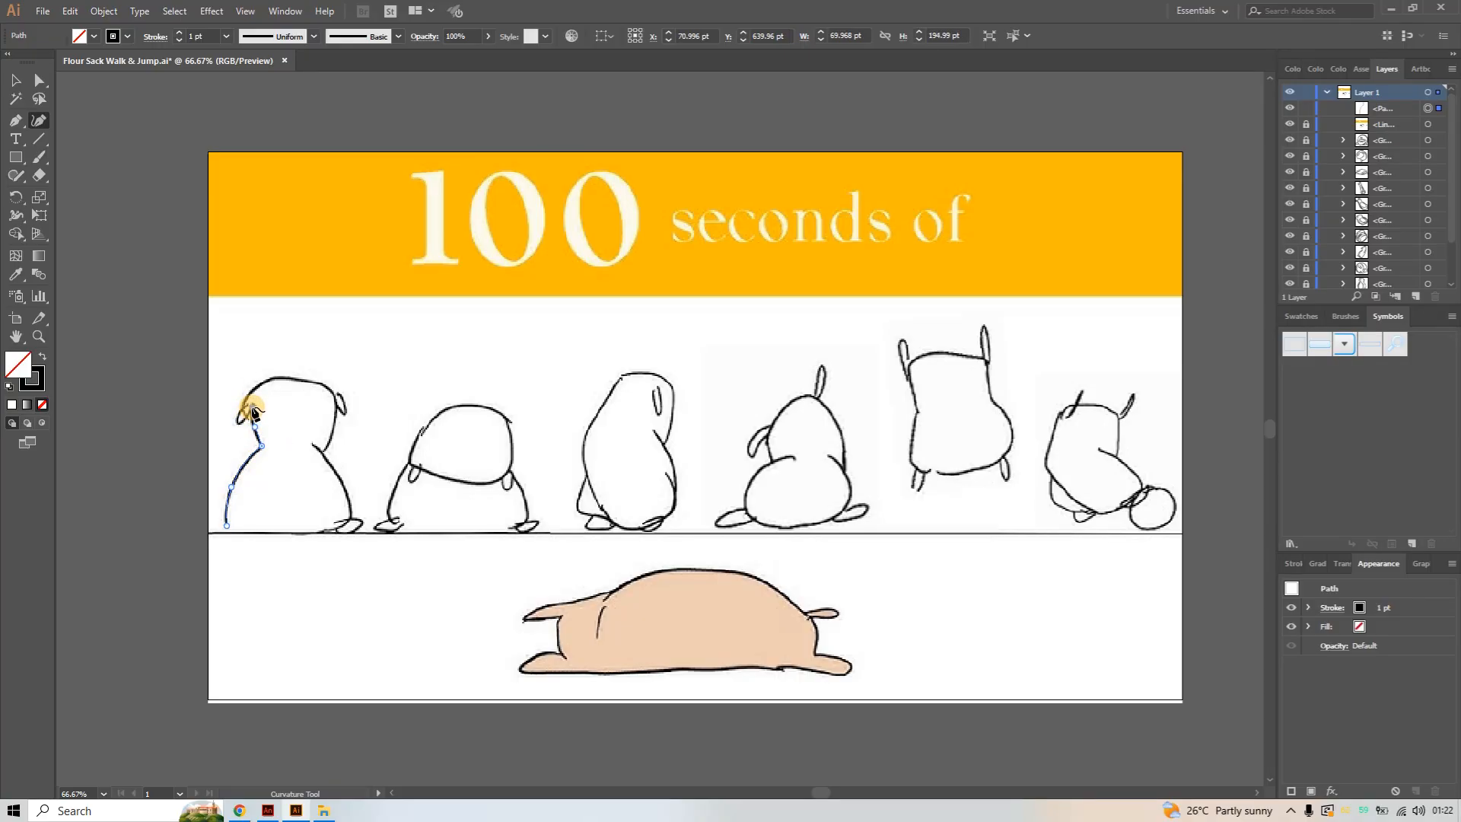
{"action": "left_click", "coordinate": [252, 408]}
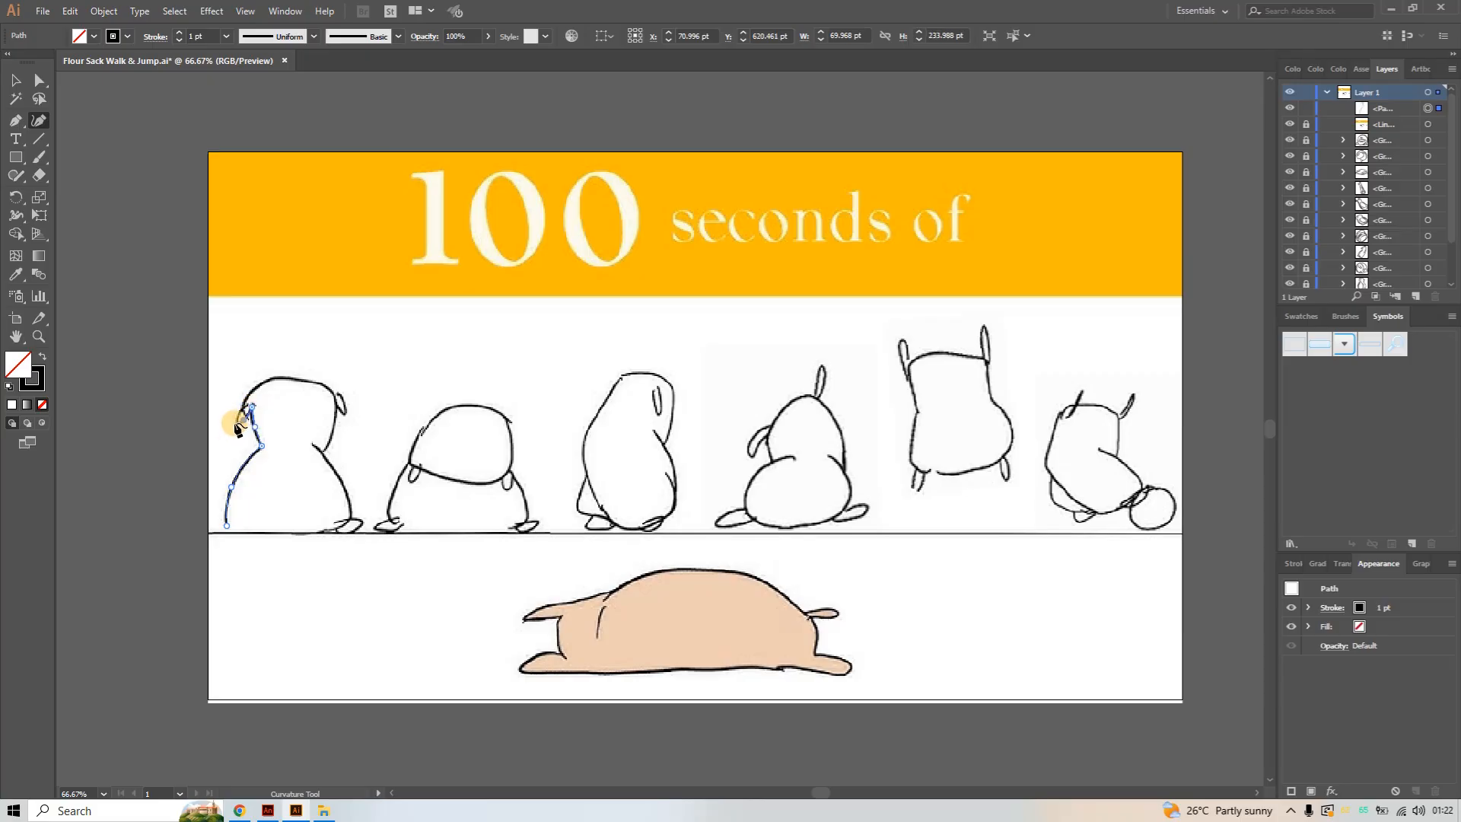
Continue the first flour sack's outline around the left ear and over the top of the head to the right ear
{"action": "left_click", "coordinate": [234, 423]}
{"action": "left_click", "coordinate": [255, 386]}
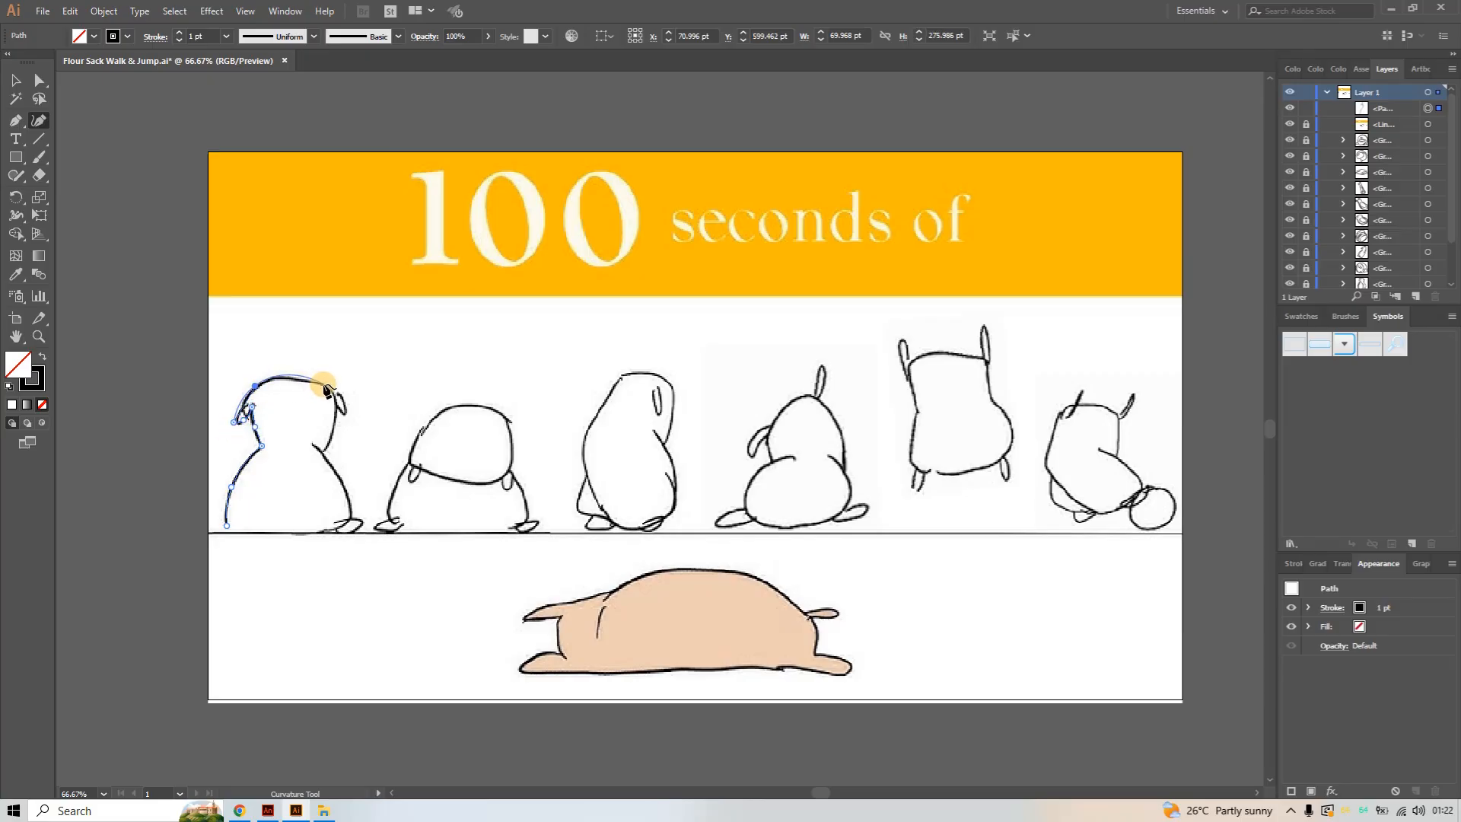
{"action": "left_click", "coordinate": [324, 385]}
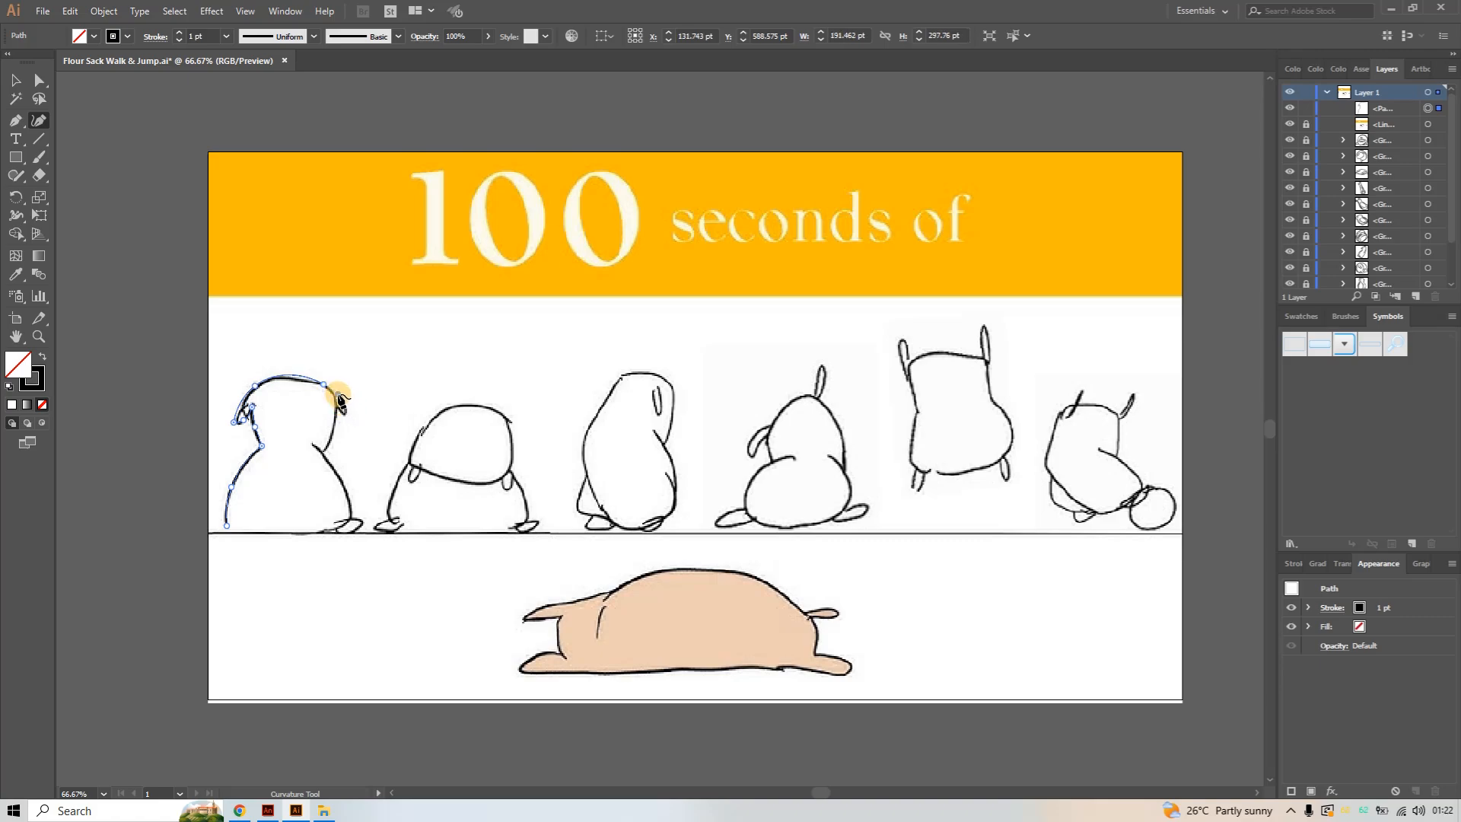
{"action": "left_click", "coordinate": [337, 395]}
{"action": "left_click", "coordinate": [346, 402]}
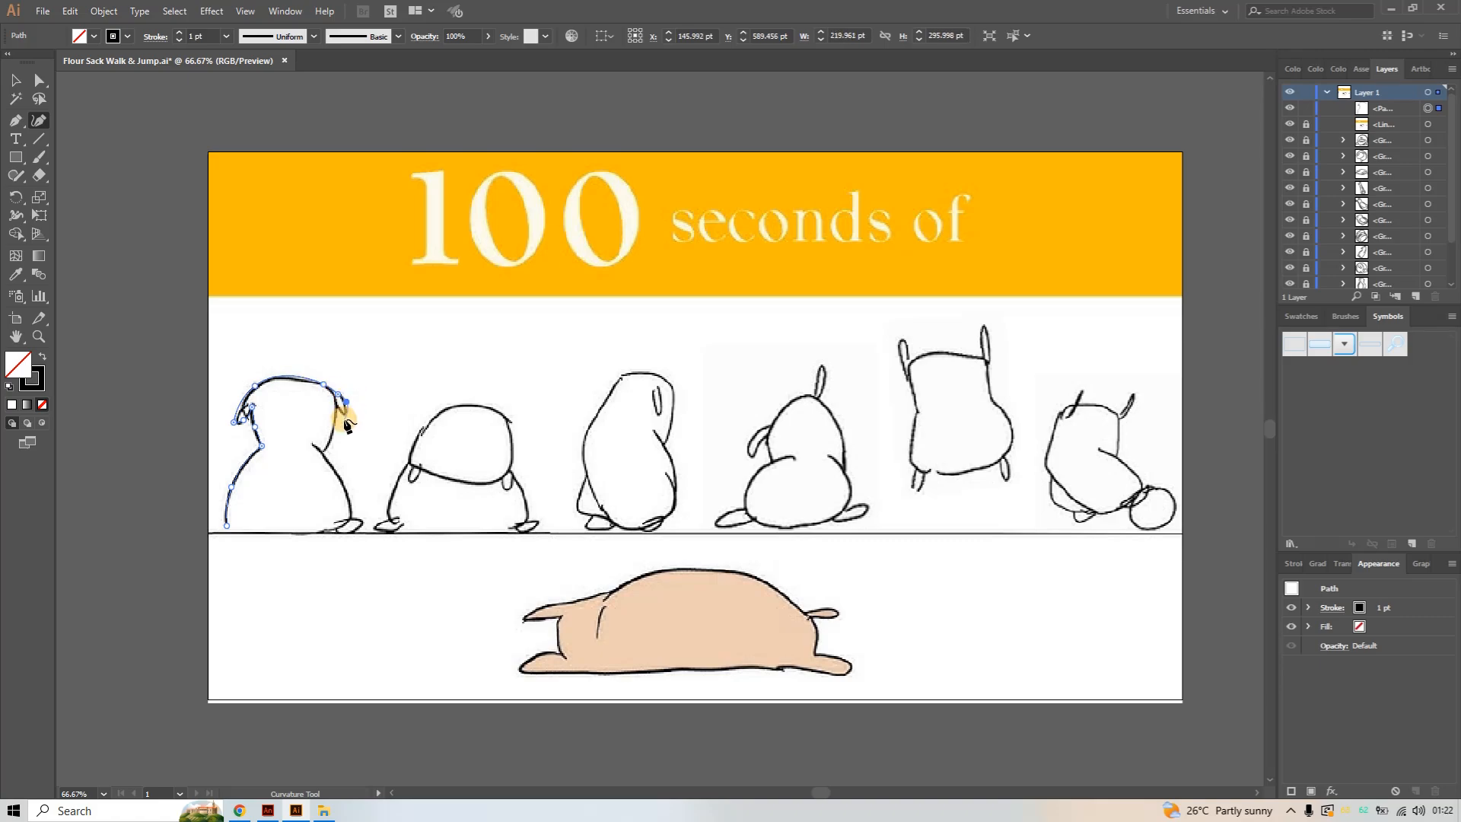
Trace the first flour sack's right ear and the right side of its head down to the neck, and end the path
{"action": "left_click", "coordinate": [350, 423]}
{"action": "double_click", "coordinate": [348, 417]}
{"action": "key", "text": "ctrl+equal"}
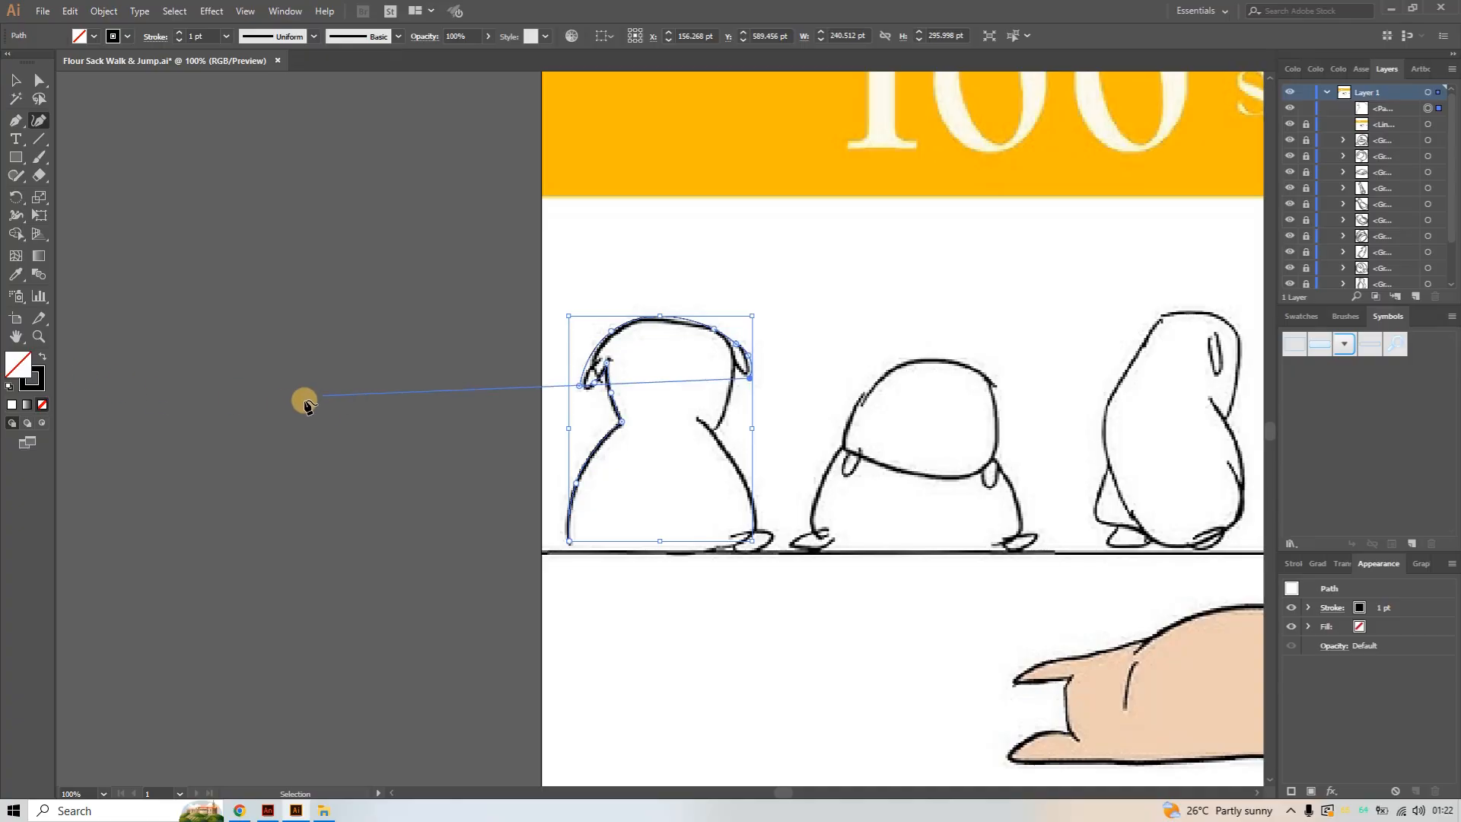
{"action": "left_click", "coordinate": [748, 376]}
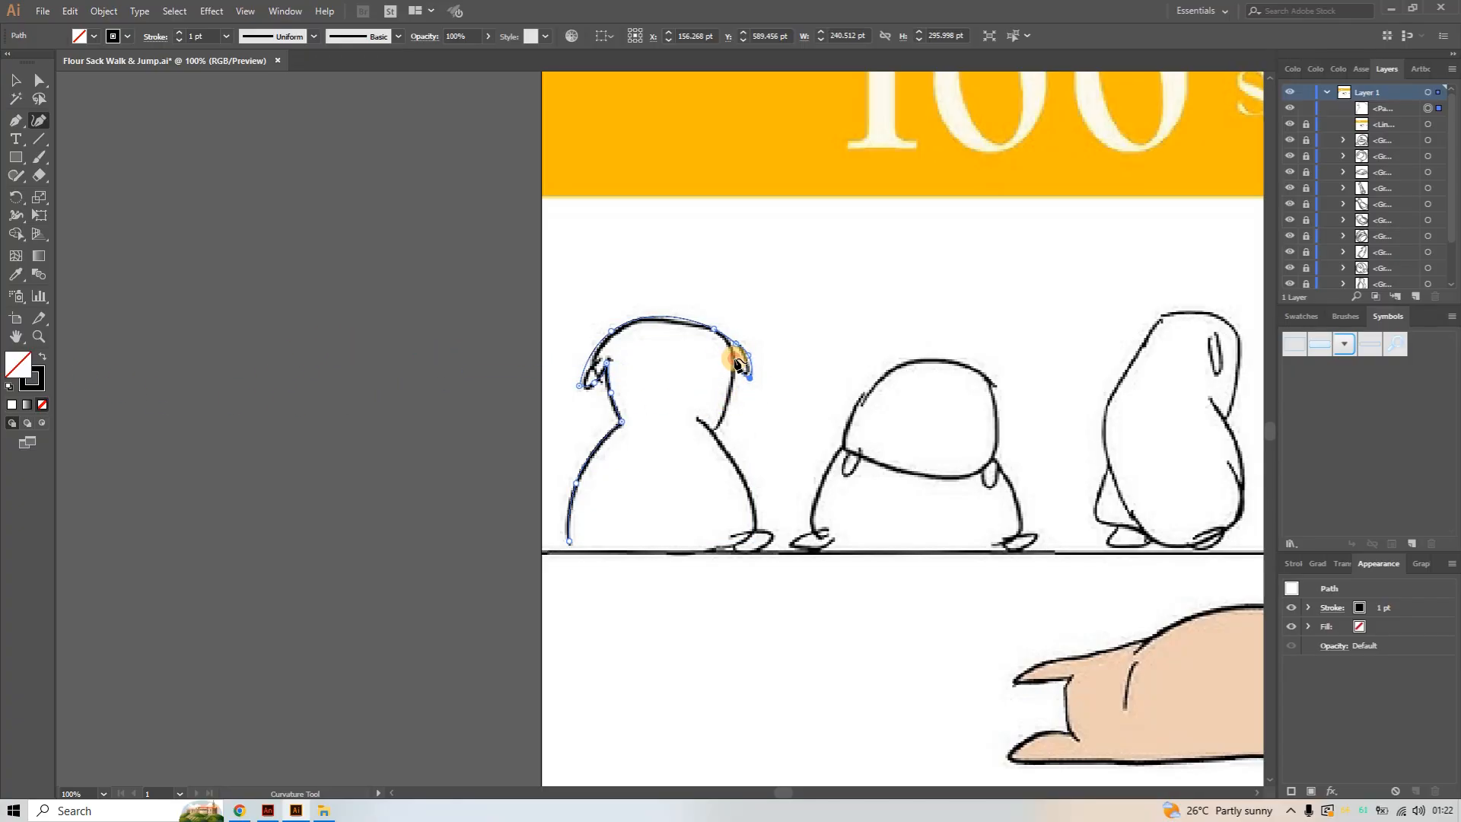
{"action": "left_click", "coordinate": [734, 389]}
{"action": "left_click", "coordinate": [714, 428]}
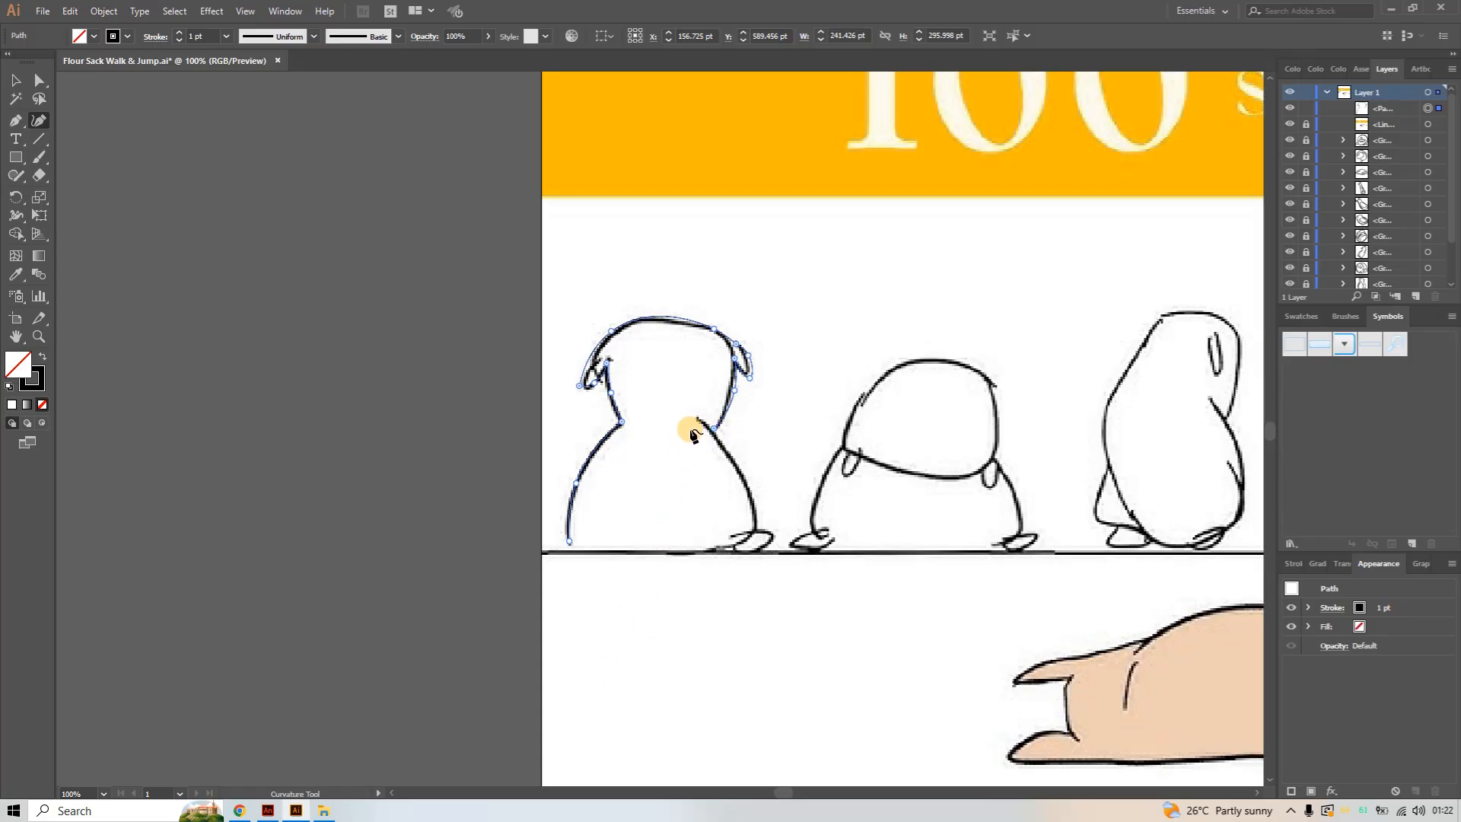
{"action": "key", "text": "Escape"}
Trace the first flour sack's right body side from the neck, around the right foot and along the base to the left corner
{"action": "left_click", "coordinate": [692, 415]}
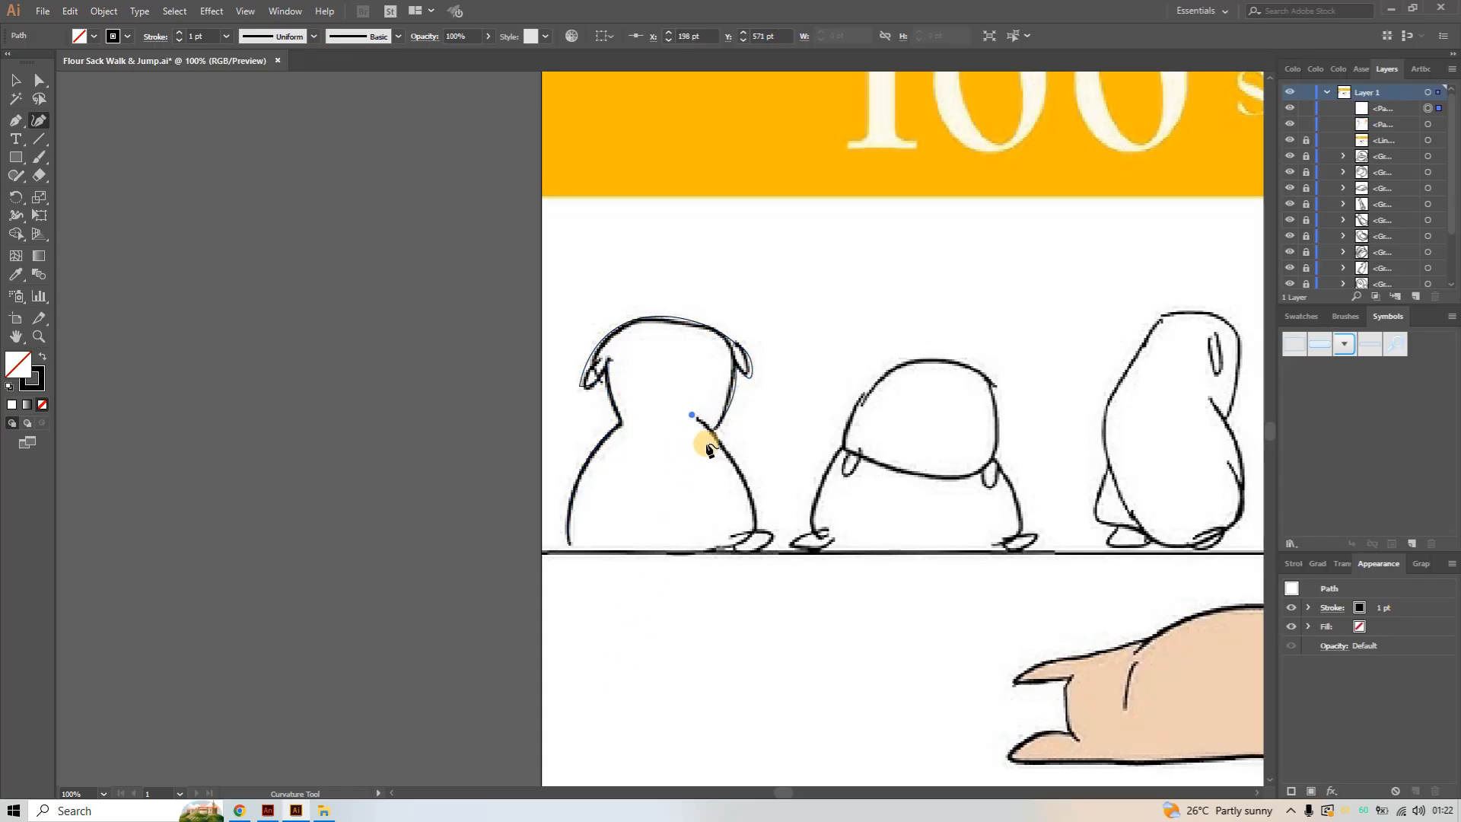
{"action": "left_click", "coordinate": [714, 440]}
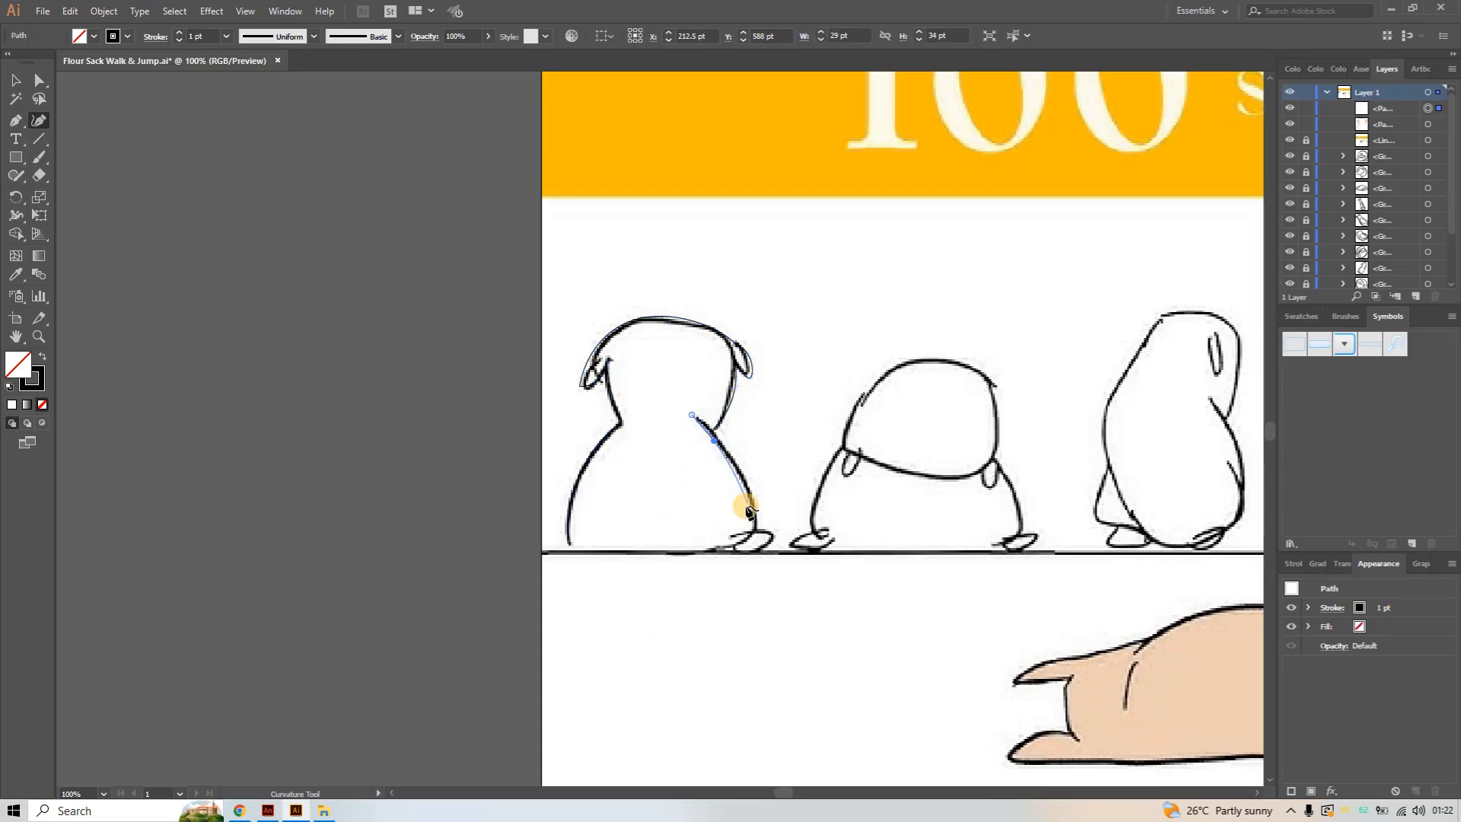
{"action": "left_click", "coordinate": [748, 500]}
{"action": "left_click", "coordinate": [752, 532]}
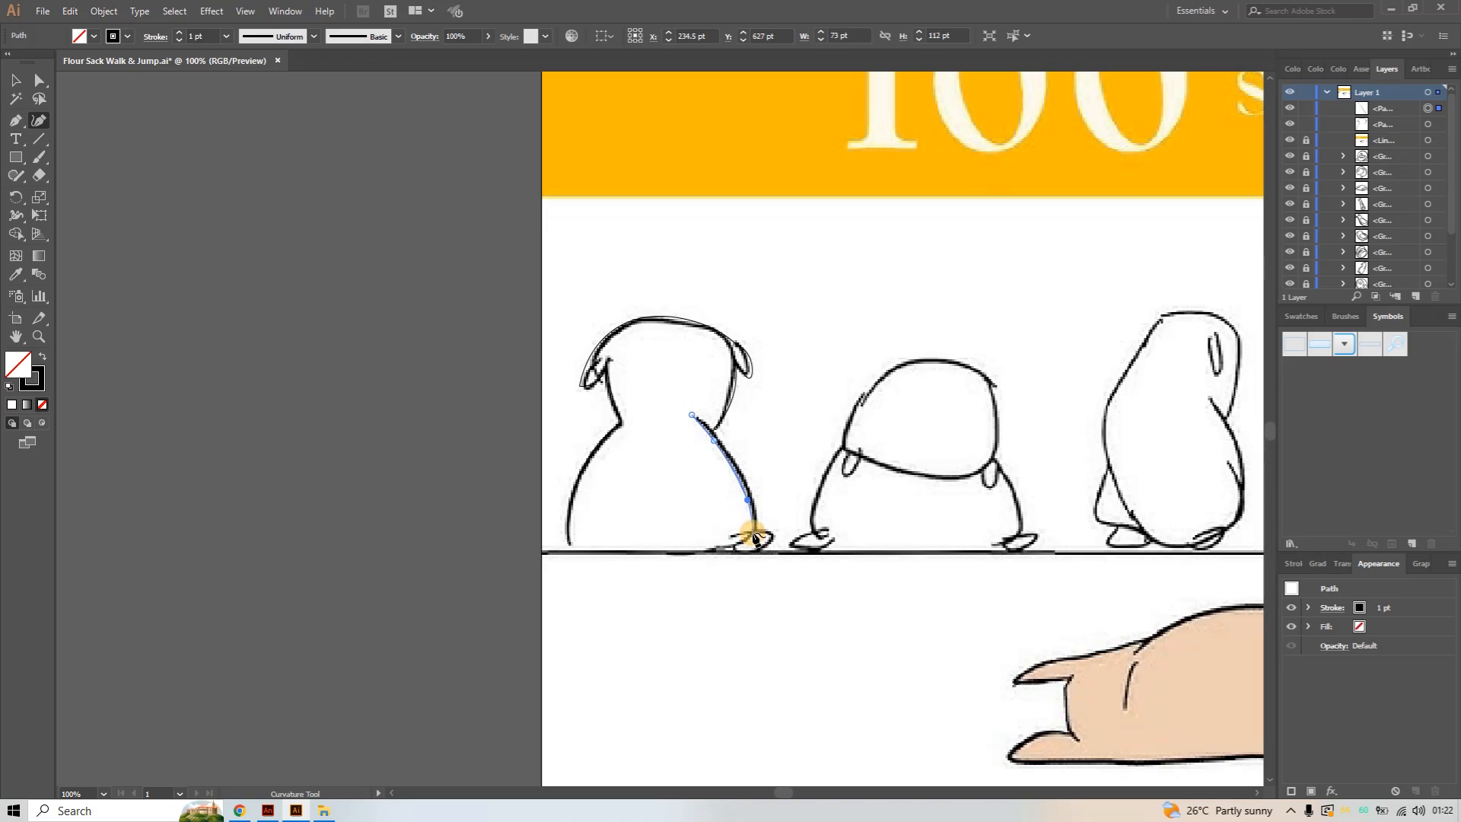
{"action": "left_click", "coordinate": [776, 528]}
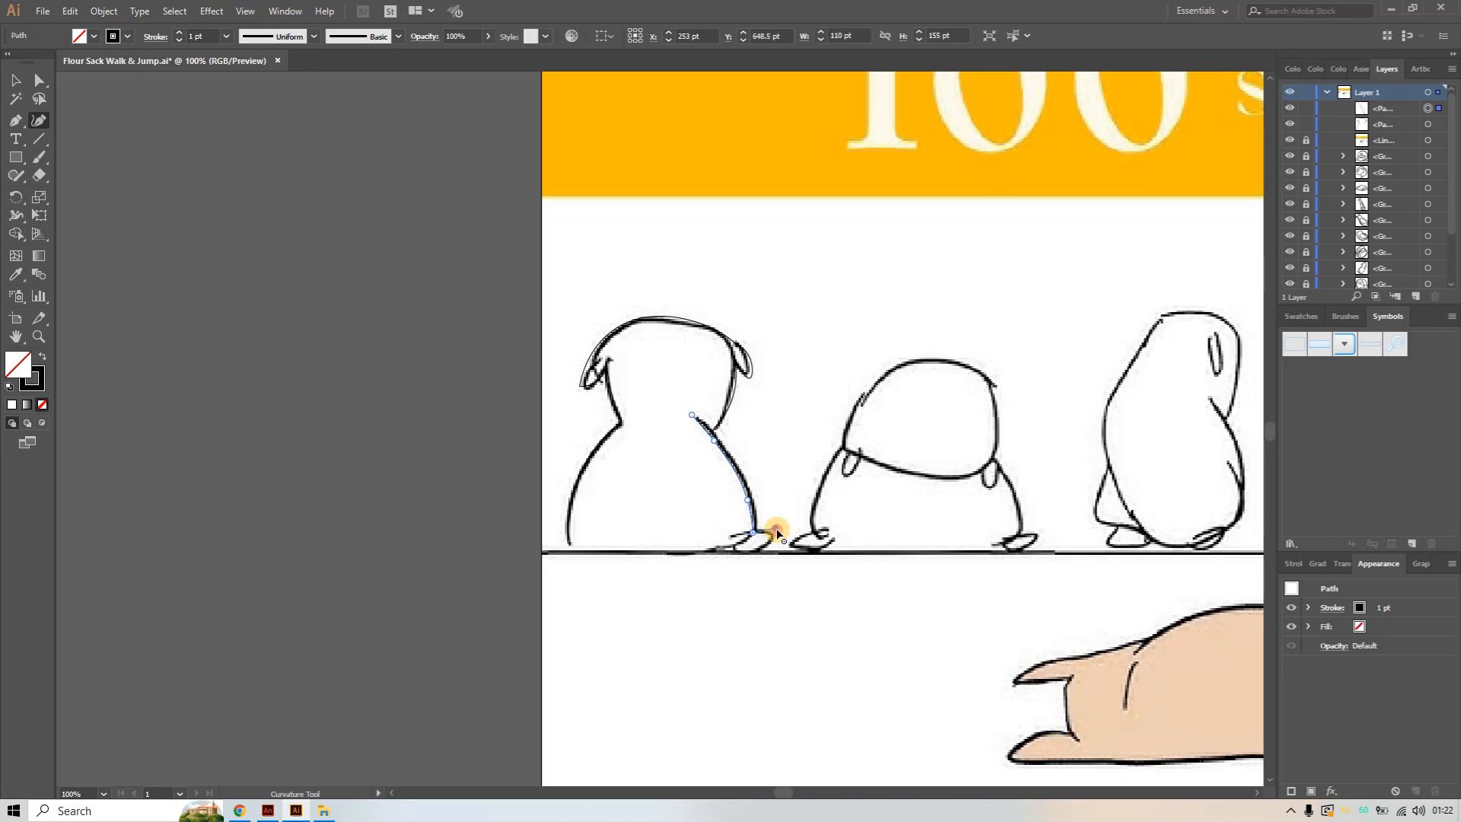
{"action": "left_click", "coordinate": [777, 541]}
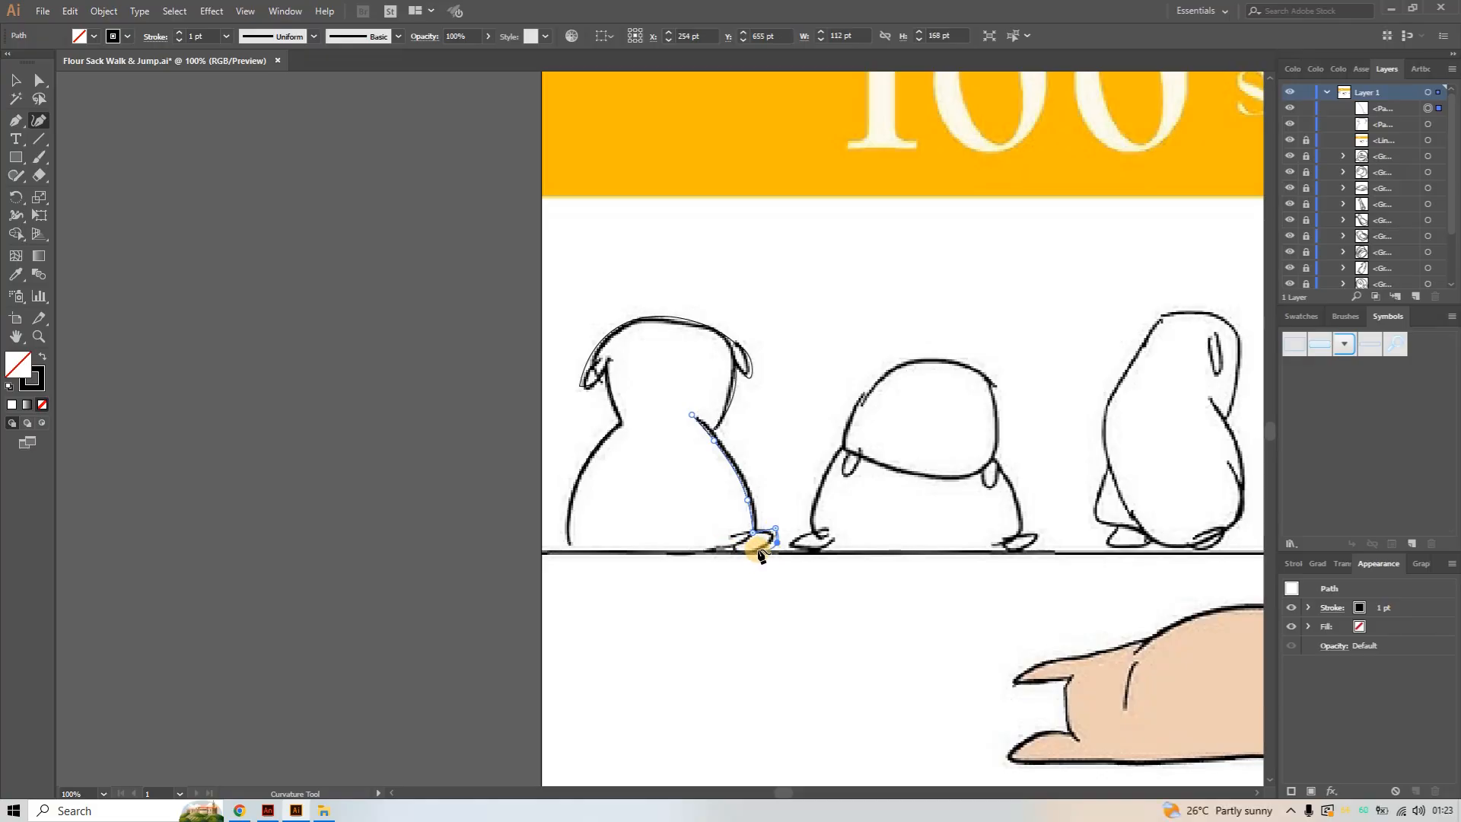
{"action": "left_click", "coordinate": [759, 549]}
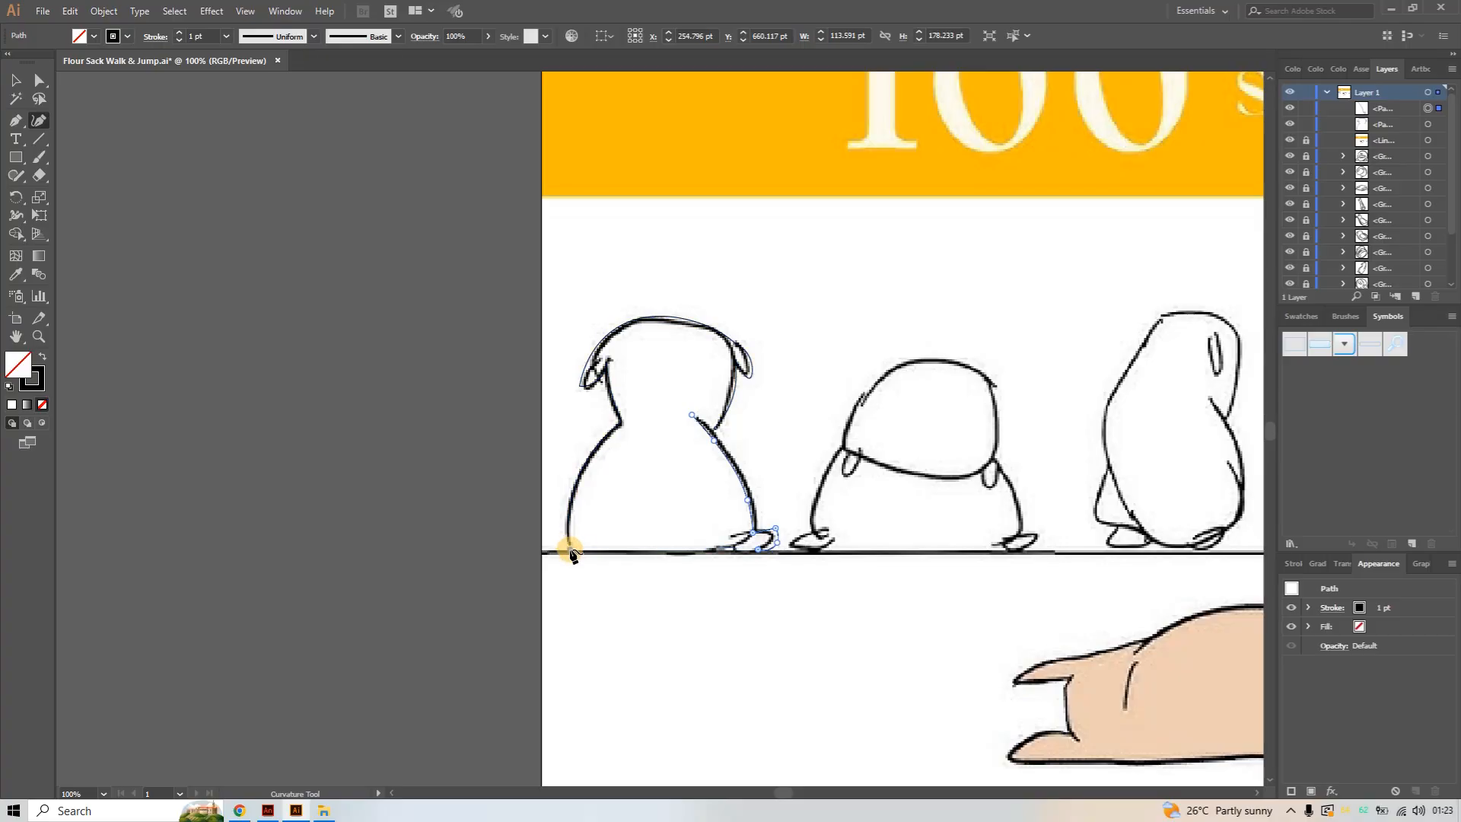
{"action": "left_click", "coordinate": [570, 549]}
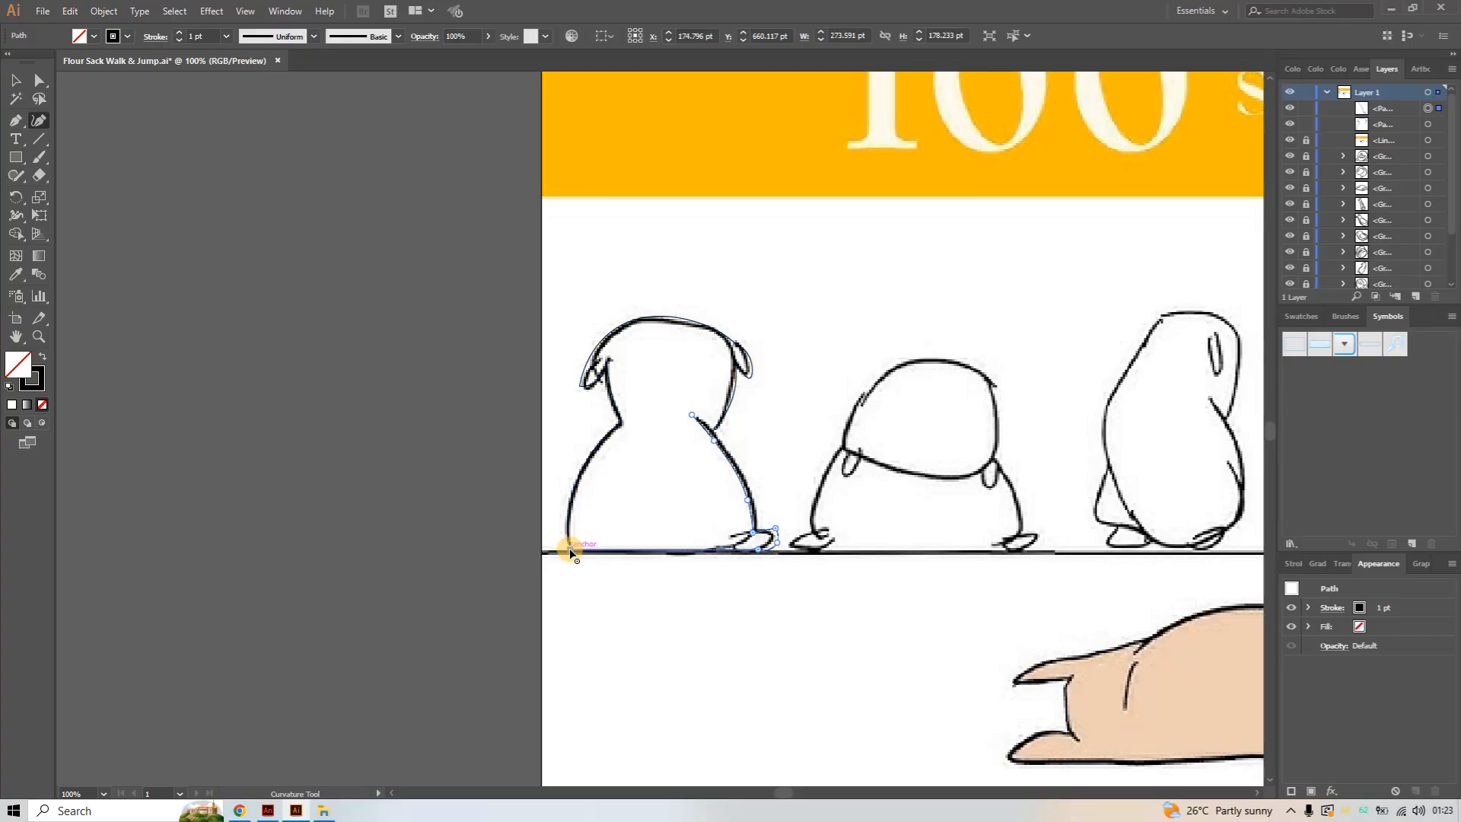
Adjust the curve points at the tip of the first flour sack's right foot to fit the sketch
{"action": "left_click", "coordinate": [775, 528]}
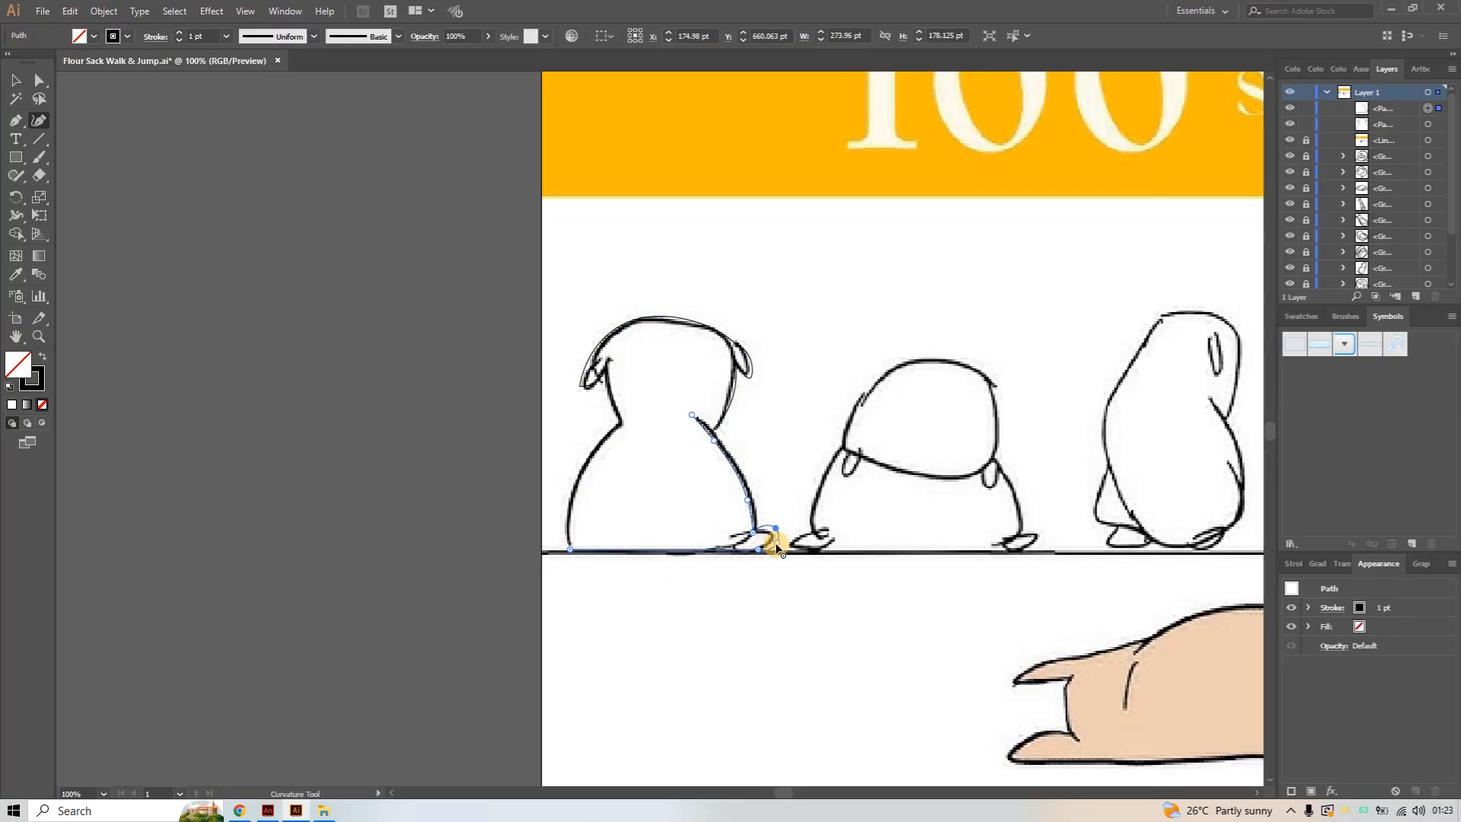
{"action": "left_click", "coordinate": [772, 541]}
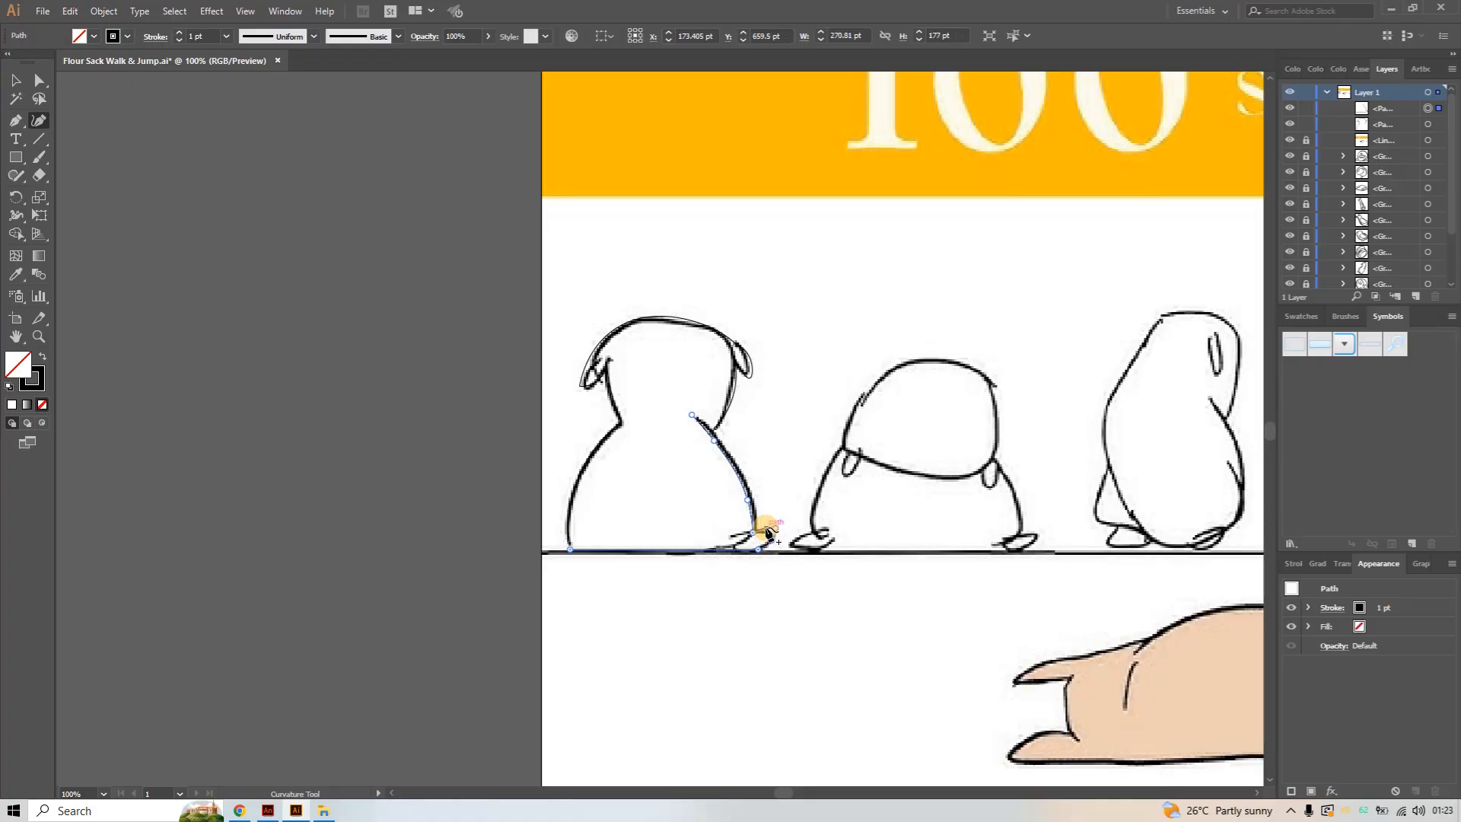
{"action": "left_click_drag", "start_coordinate": [774, 528], "coordinate": [772, 532]}
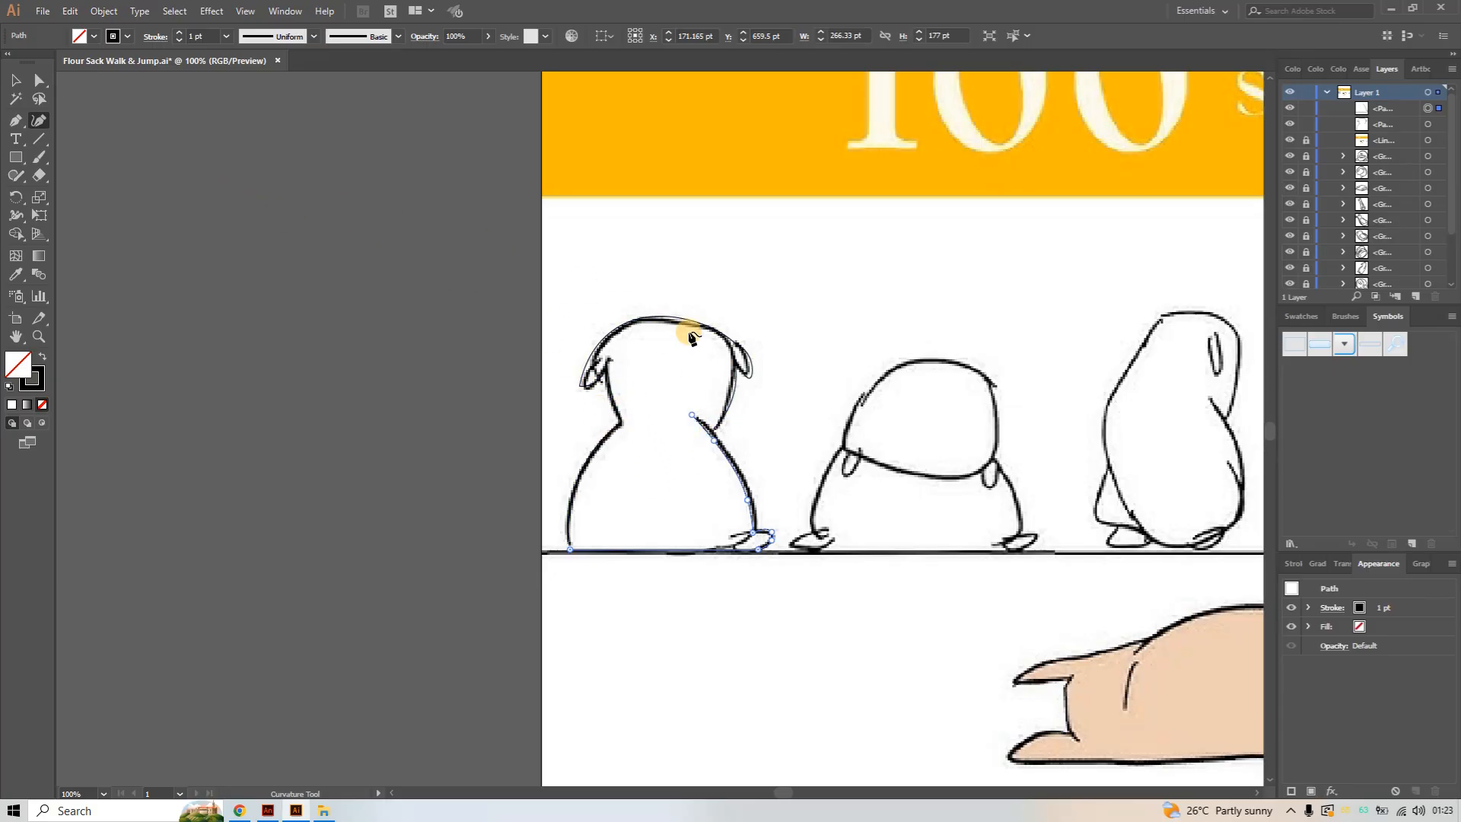
Trace the second flour sack's left foot as a separate Curvature path
{"action": "left_click", "coordinate": [829, 534]}
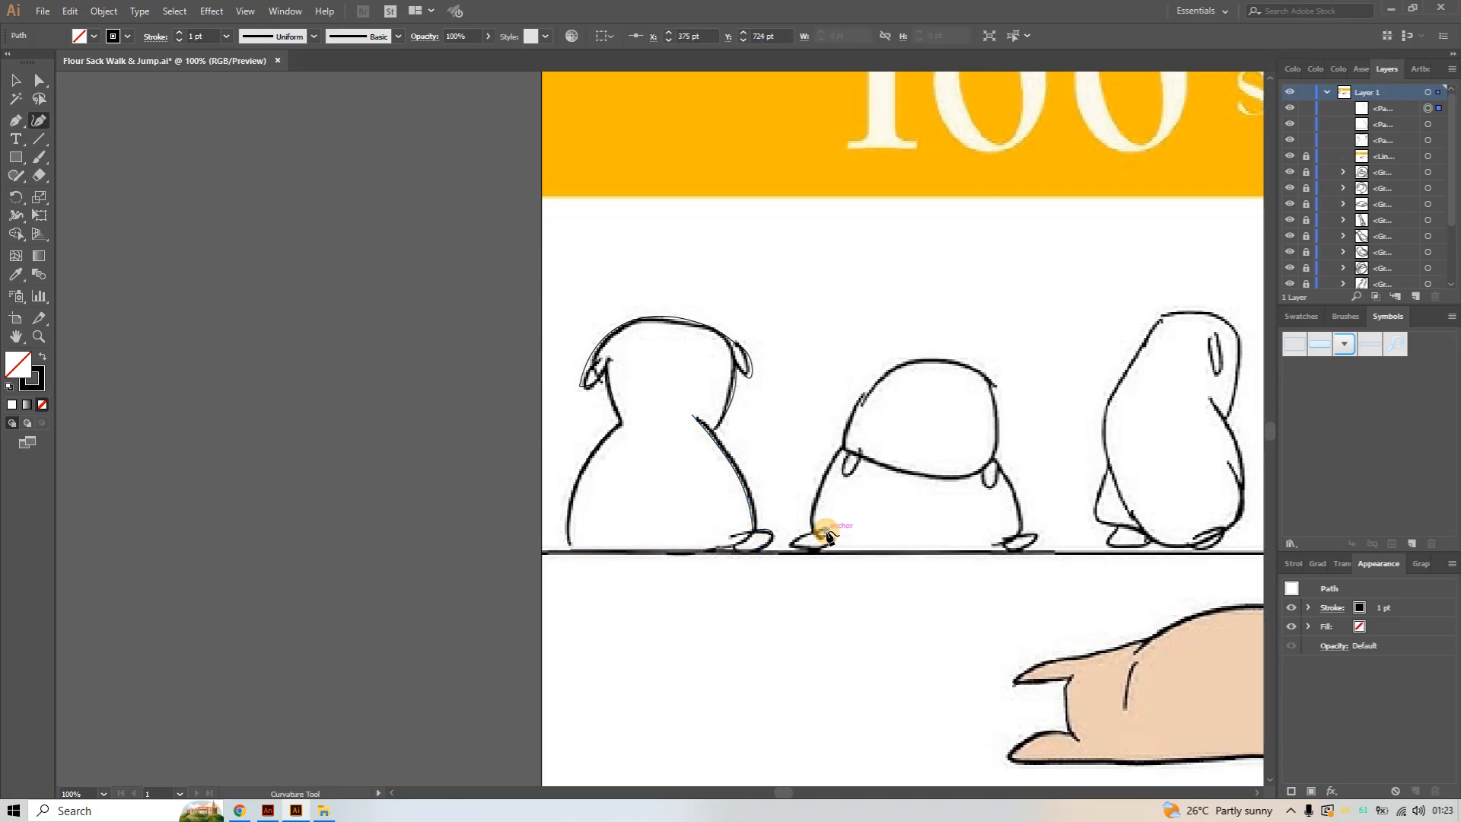
{"action": "left_click", "coordinate": [810, 533]}
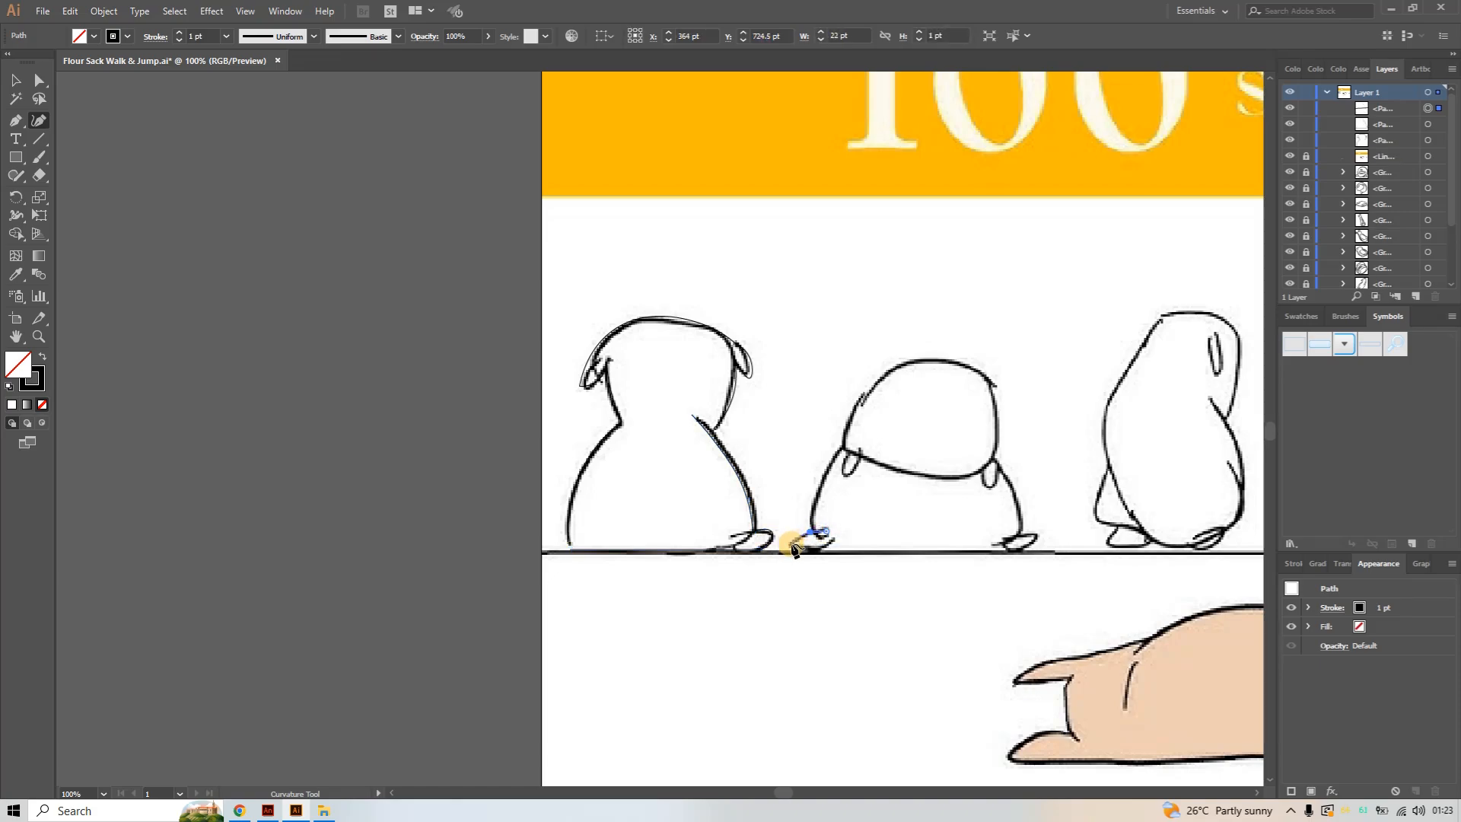
{"action": "left_click", "coordinate": [791, 545]}
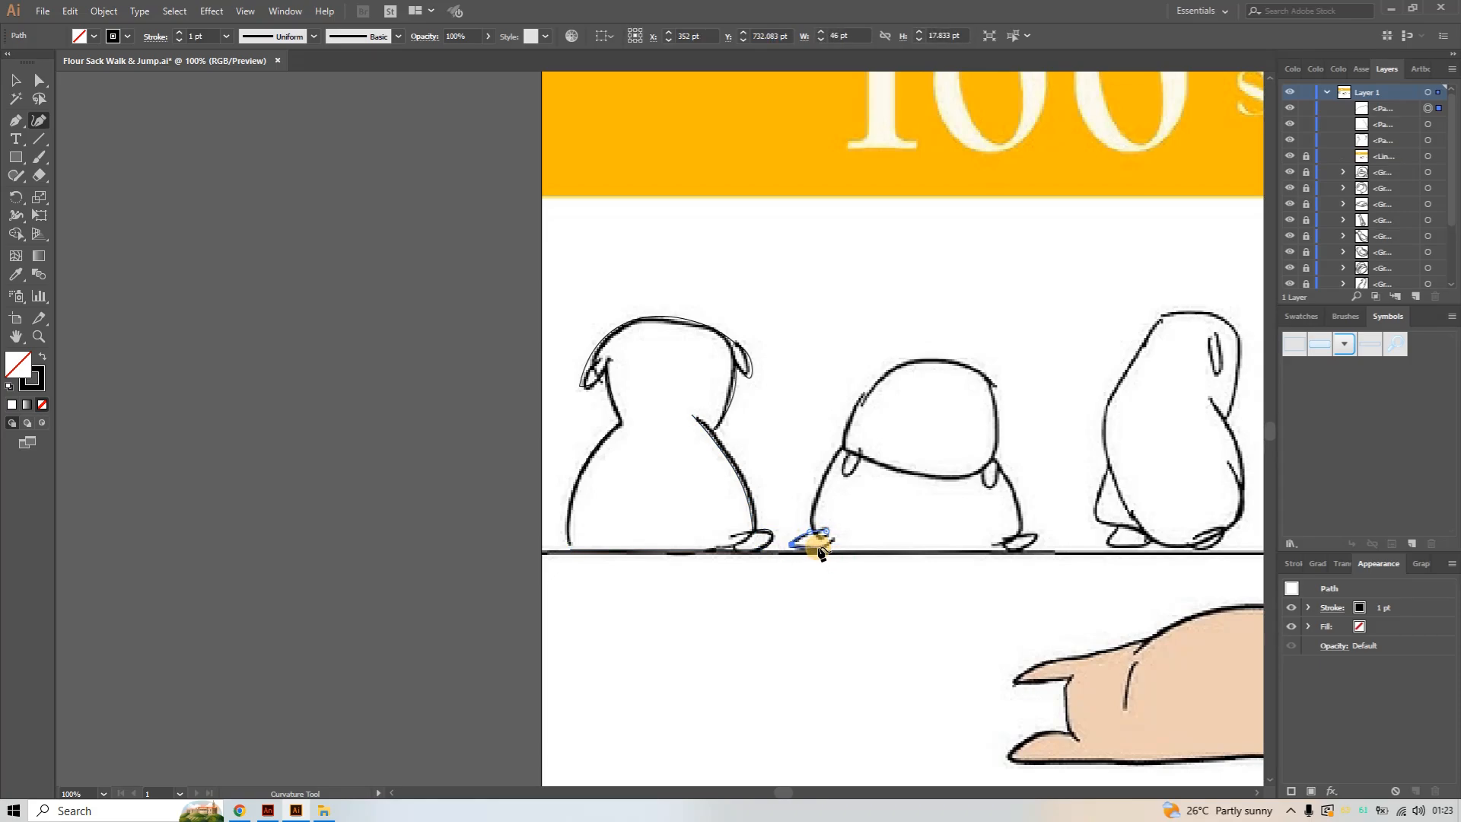
{"action": "left_click", "coordinate": [837, 542]}
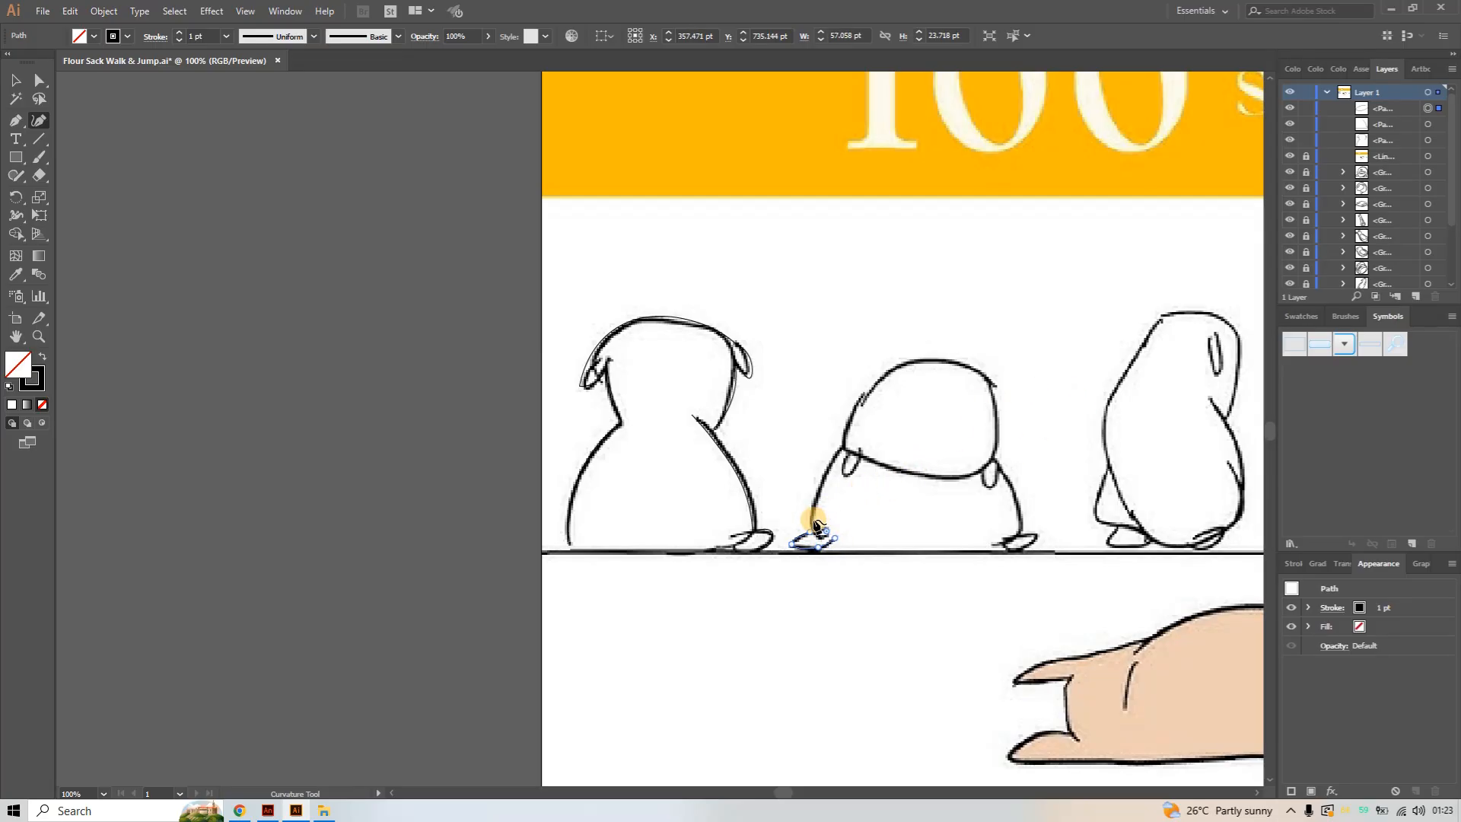
Trace the second flour sack from above the left foot, over the head to its lower right corner, and refine the head's upper-left curve
{"action": "left_click", "coordinate": [814, 521]}
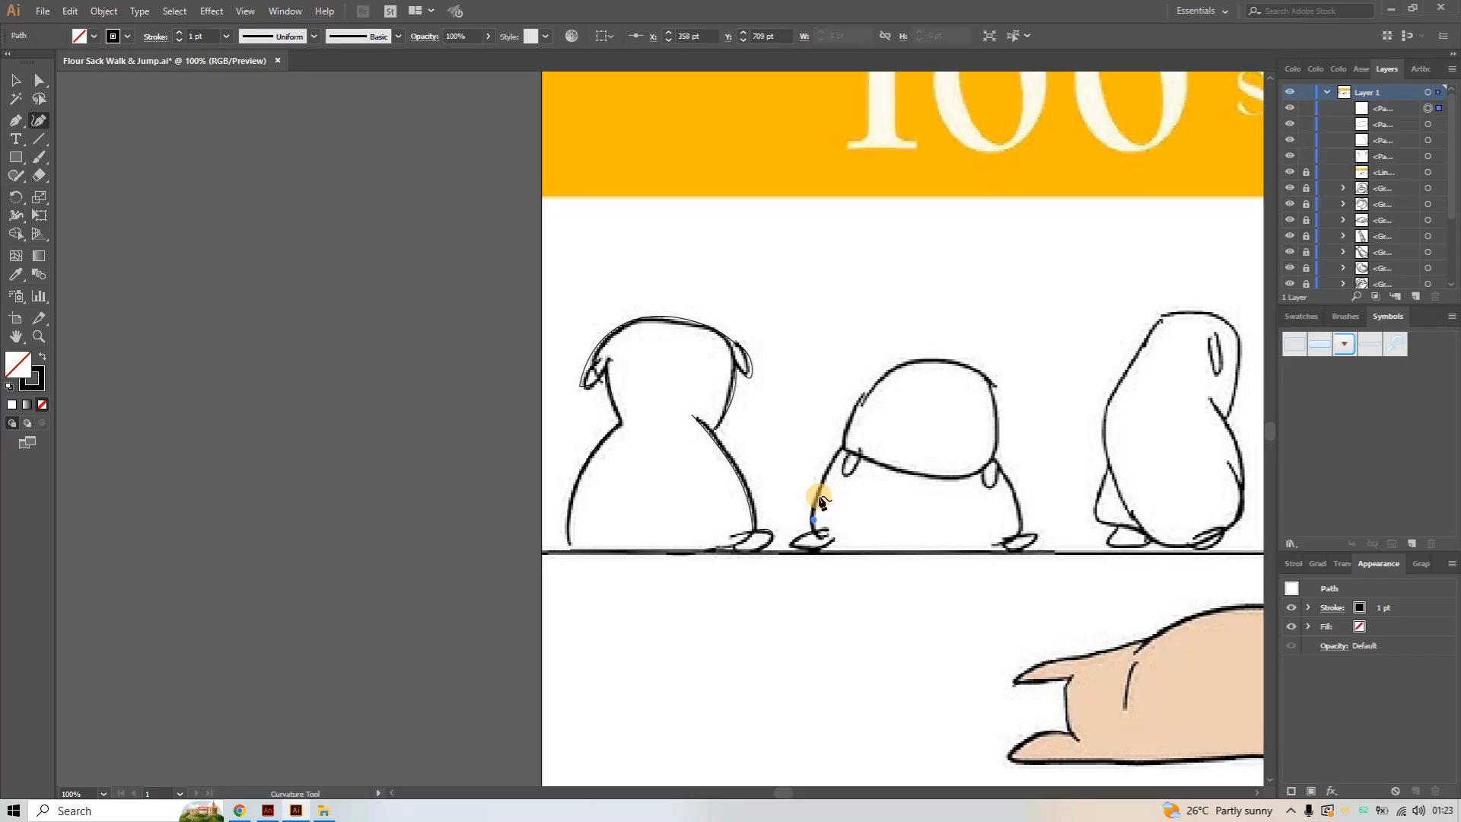
{"action": "left_click", "coordinate": [819, 496]}
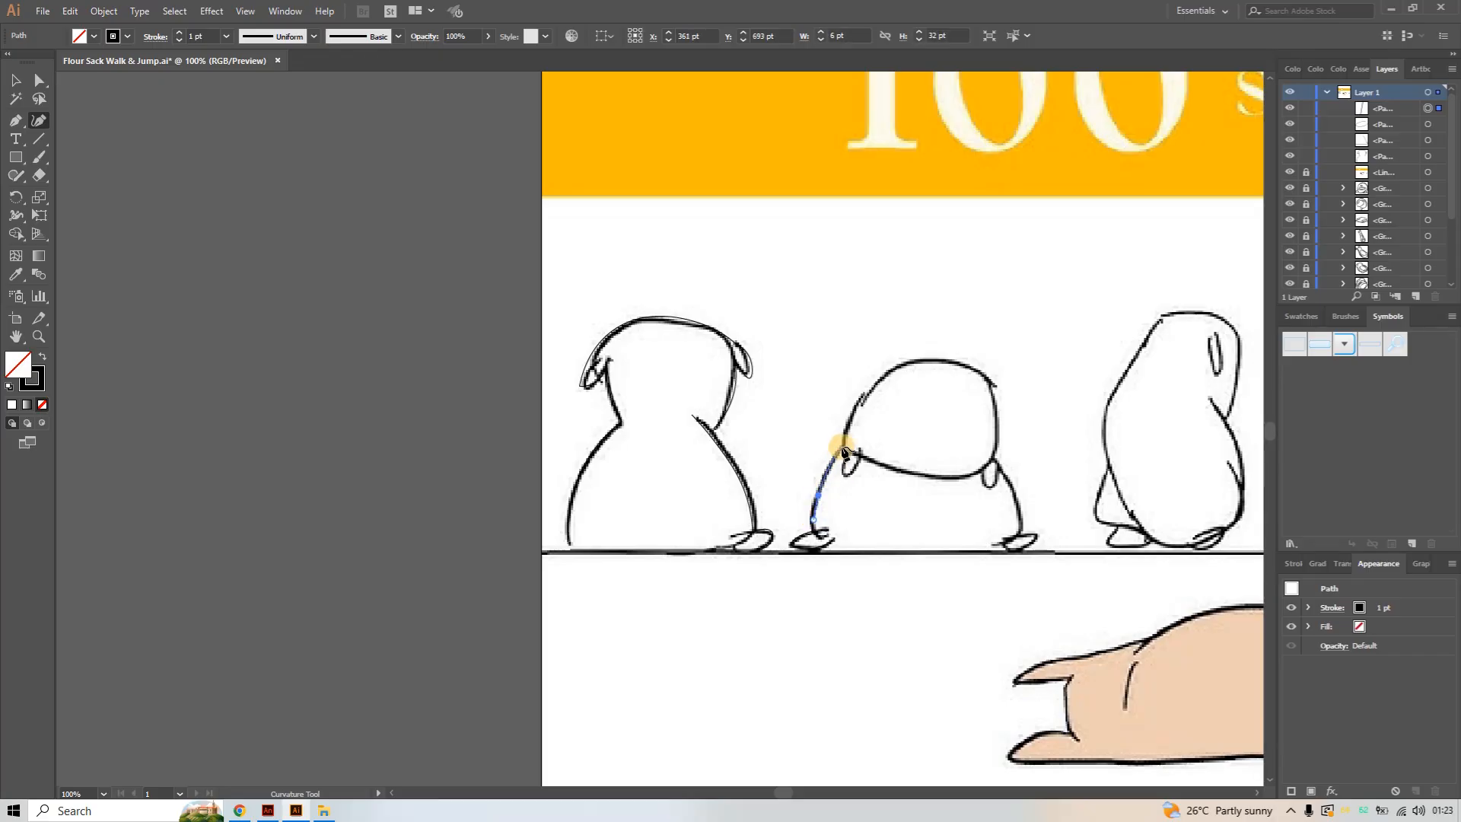
{"action": "left_click", "coordinate": [842, 448]}
{"action": "left_click", "coordinate": [857, 404]}
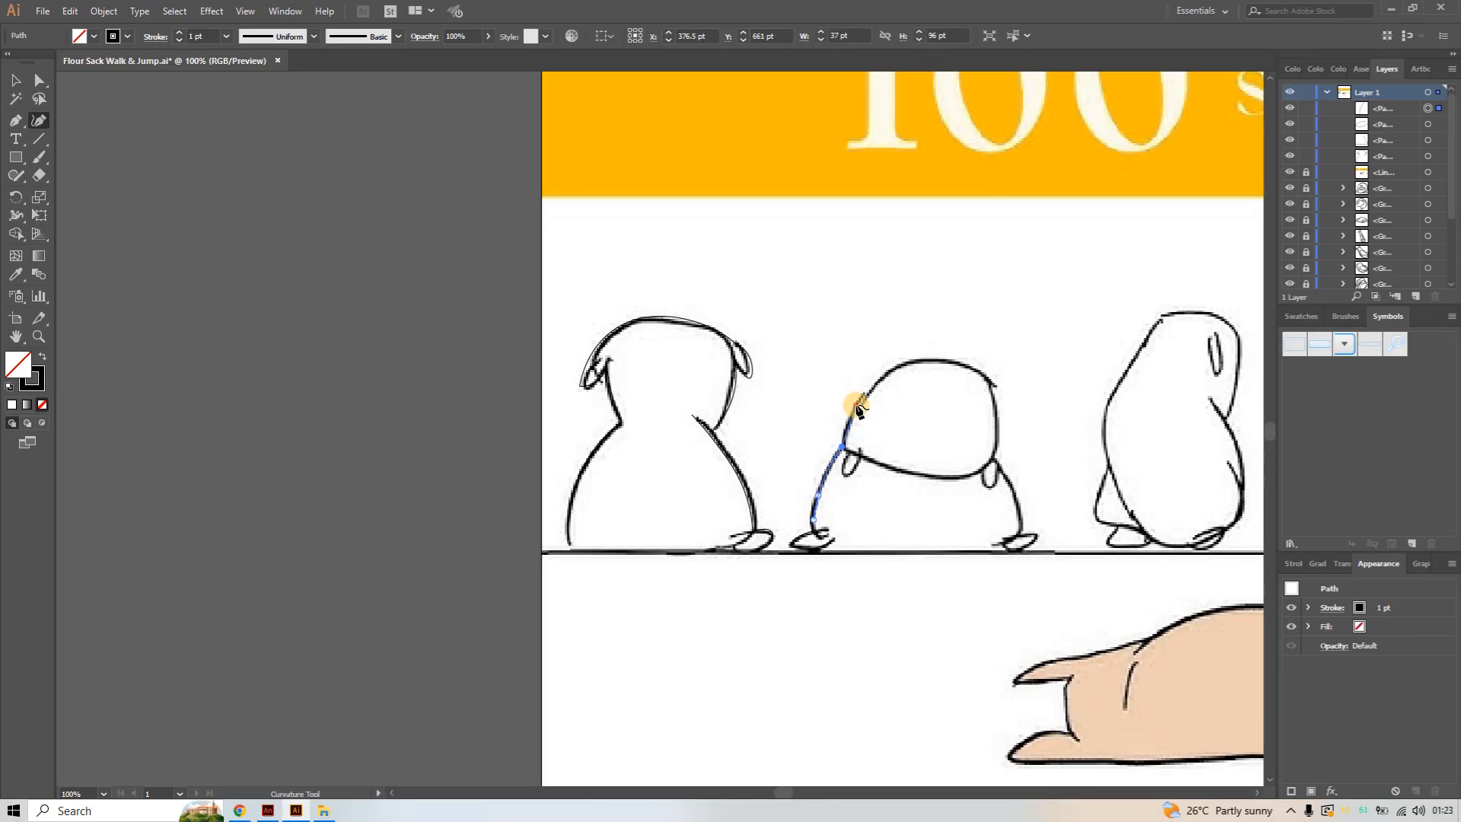
{"action": "left_click", "coordinate": [887, 358]}
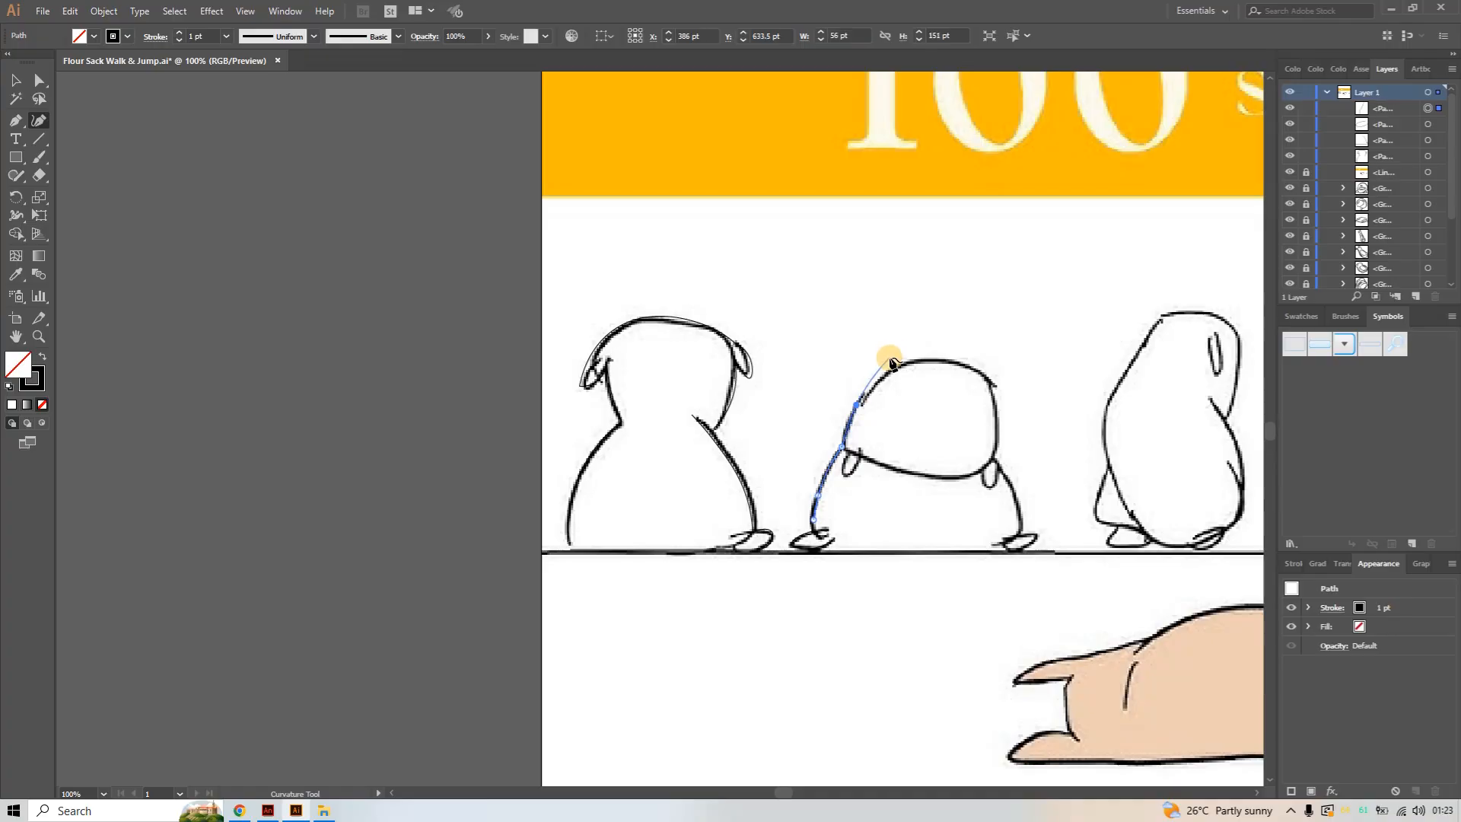
{"action": "left_click", "coordinate": [974, 366]}
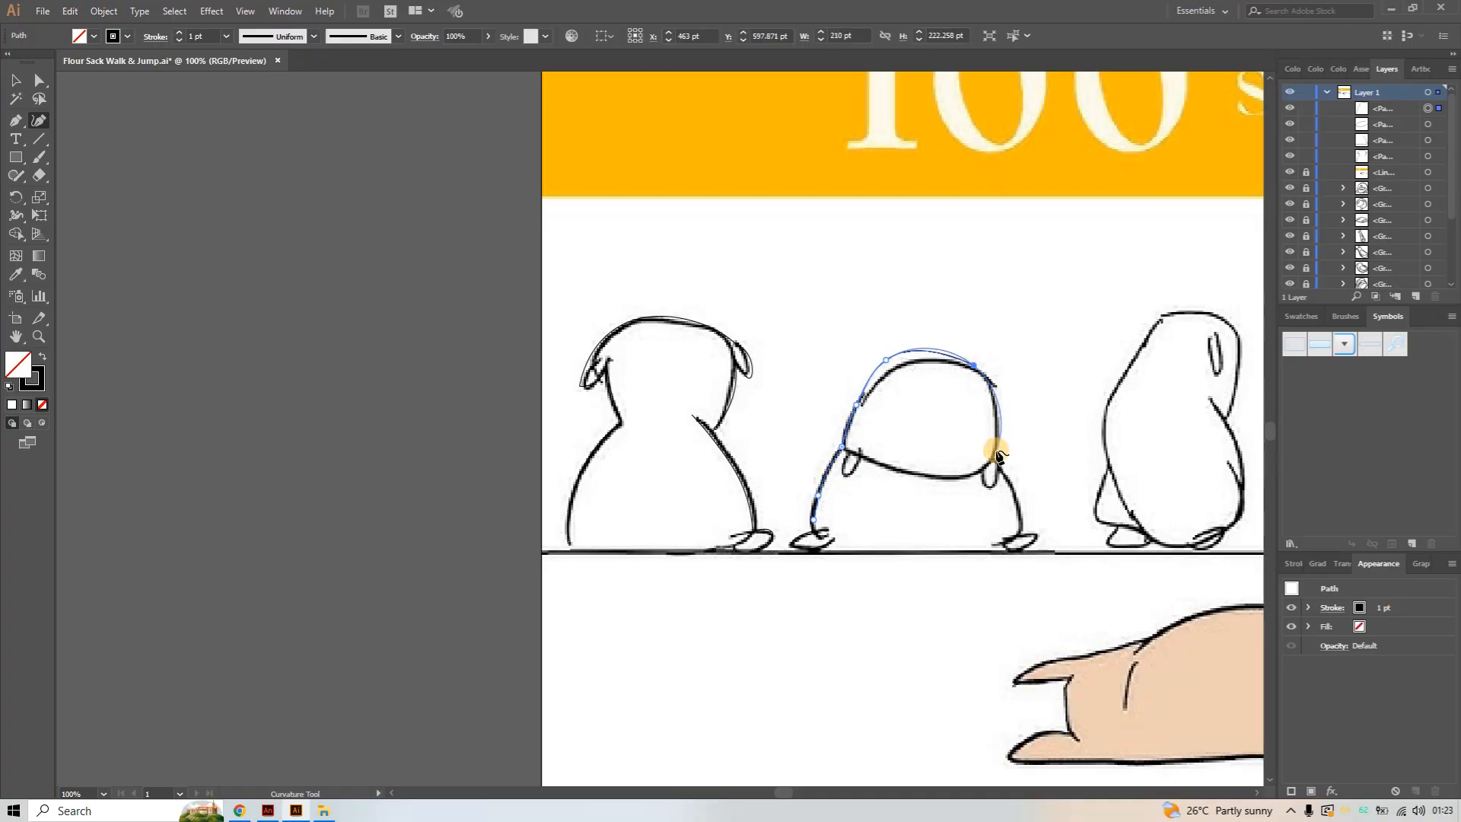
{"action": "left_click", "coordinate": [997, 460]}
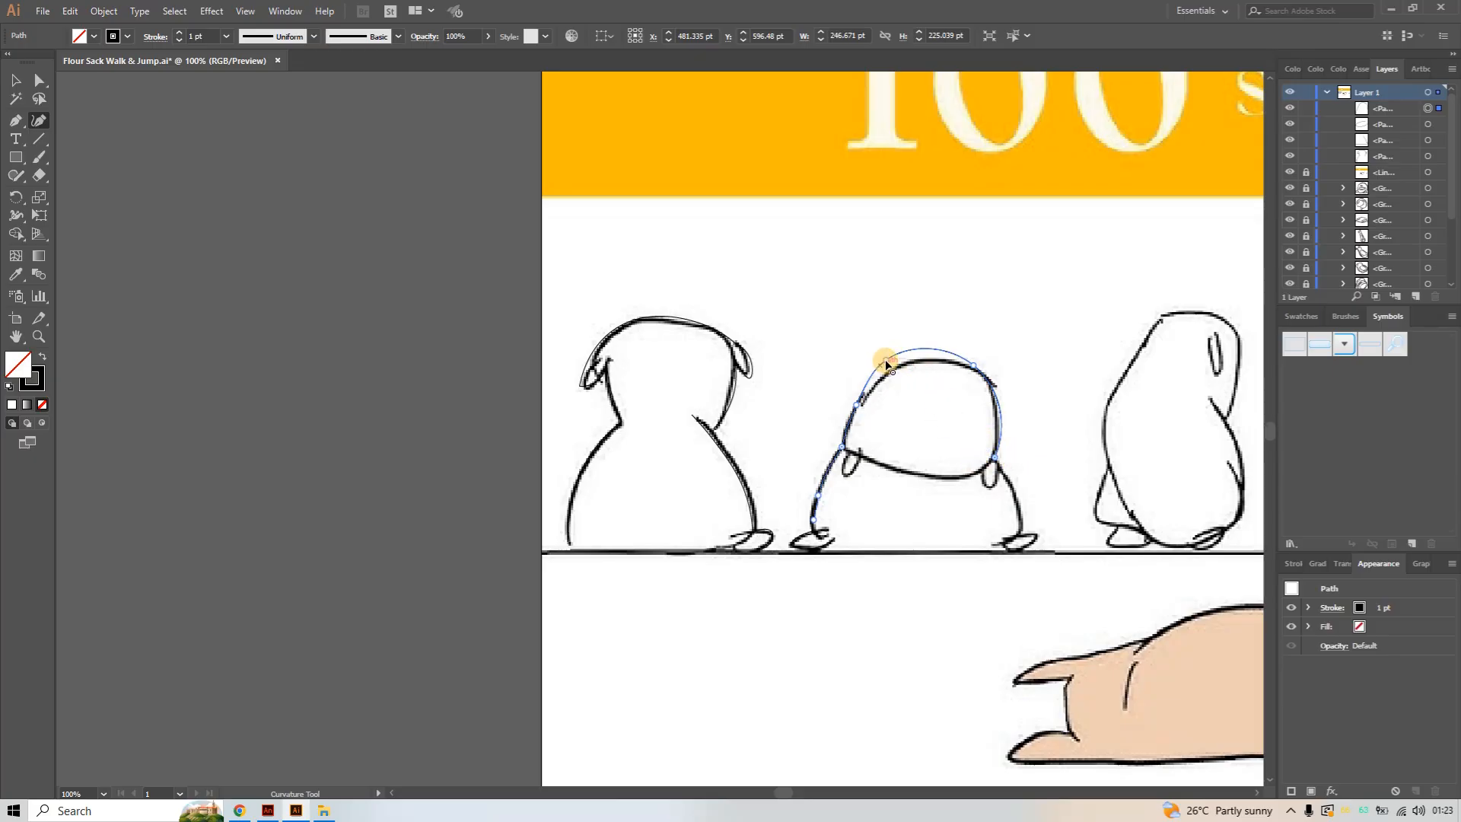
{"action": "left_click_drag", "start_coordinate": [884, 359], "coordinate": [888, 364]}
Extend the second flour sack's outline down the right leg and around the right foot, undo the last point and deselect the path
{"action": "left_click", "coordinate": [1015, 487]}
{"action": "left_click", "coordinate": [1024, 536]}
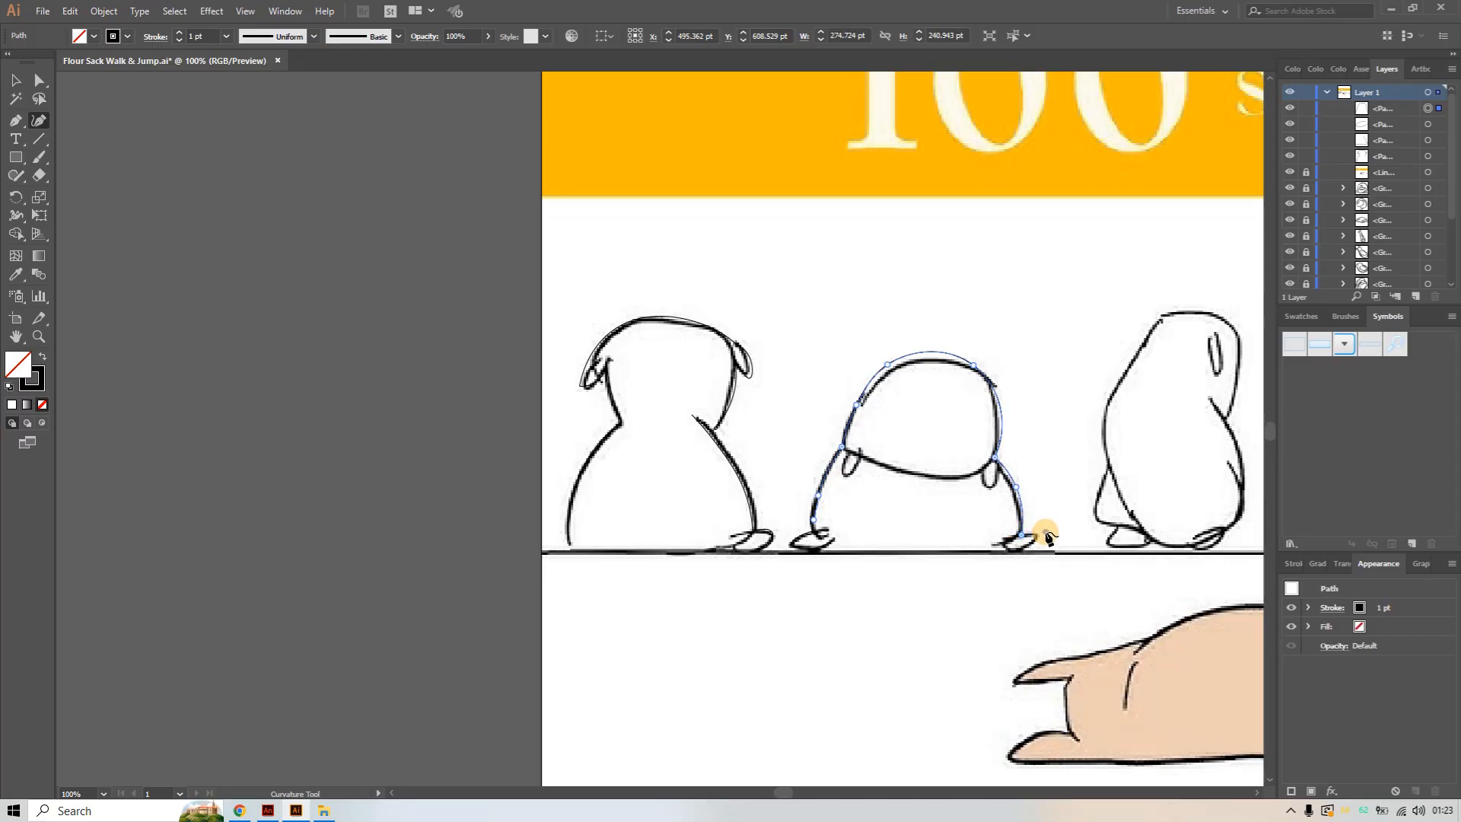
{"action": "left_click", "coordinate": [1046, 532]}
{"action": "left_click", "coordinate": [1003, 549]}
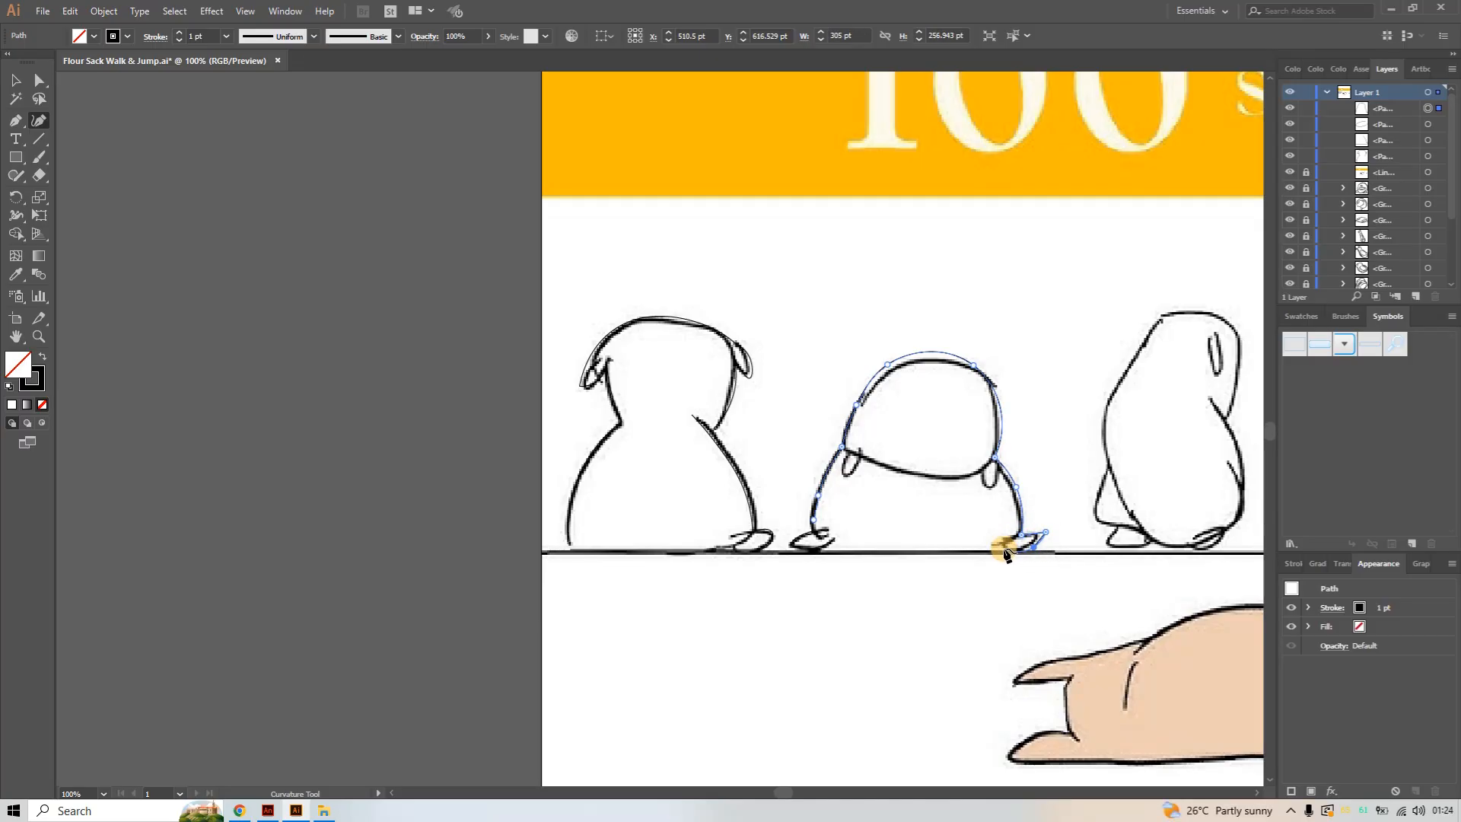
{"action": "left_click", "coordinate": [1004, 550]}
{"action": "key", "text": "ctrl+z"}
{"action": "left_click", "coordinate": [1016, 597], "text": "ctrl"}
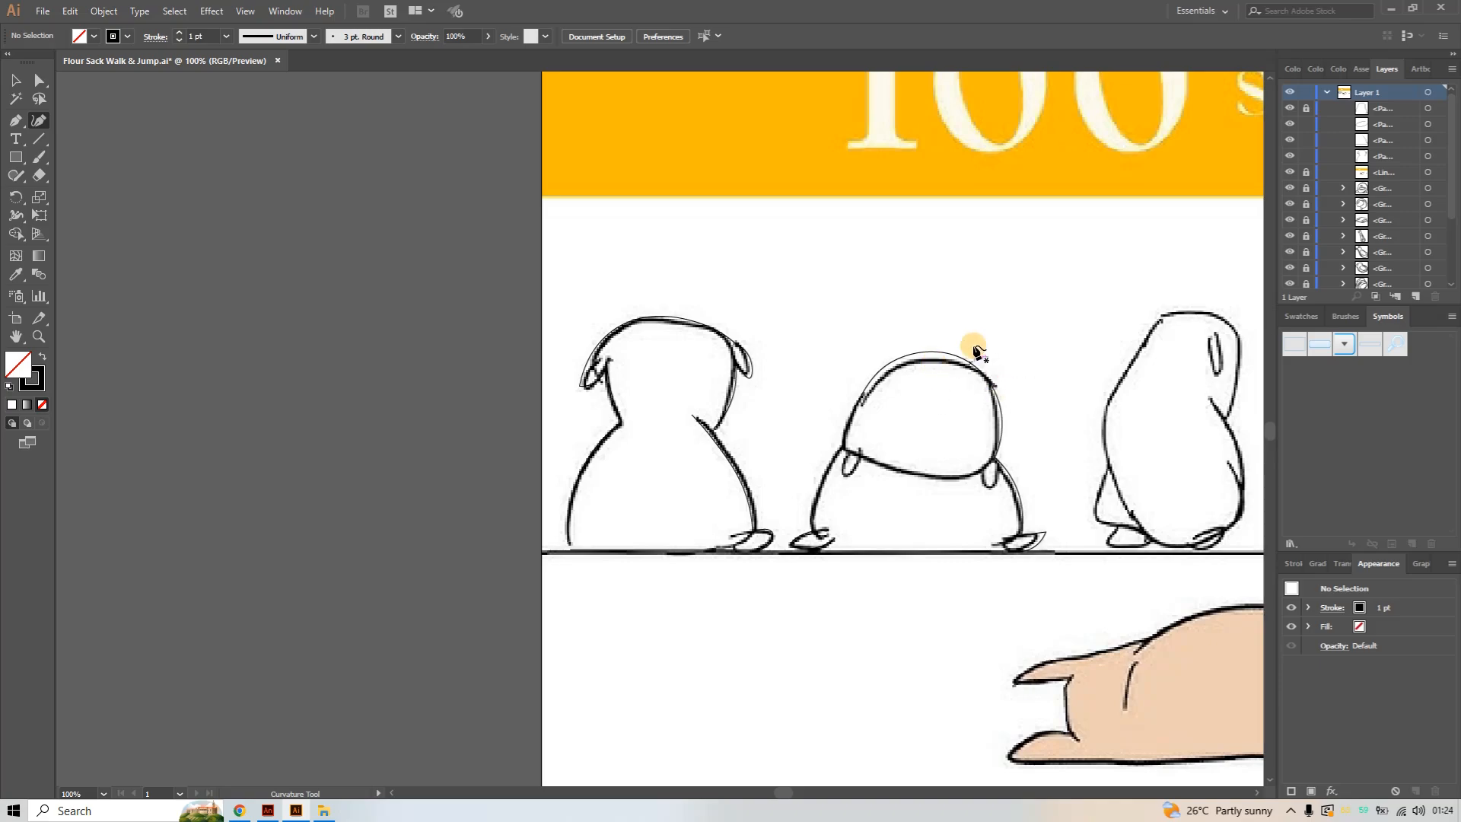
Trace the lower edge of the second flour sack's head from the left ear across to the right ear, and end the path
{"action": "left_click", "coordinate": [847, 450]}
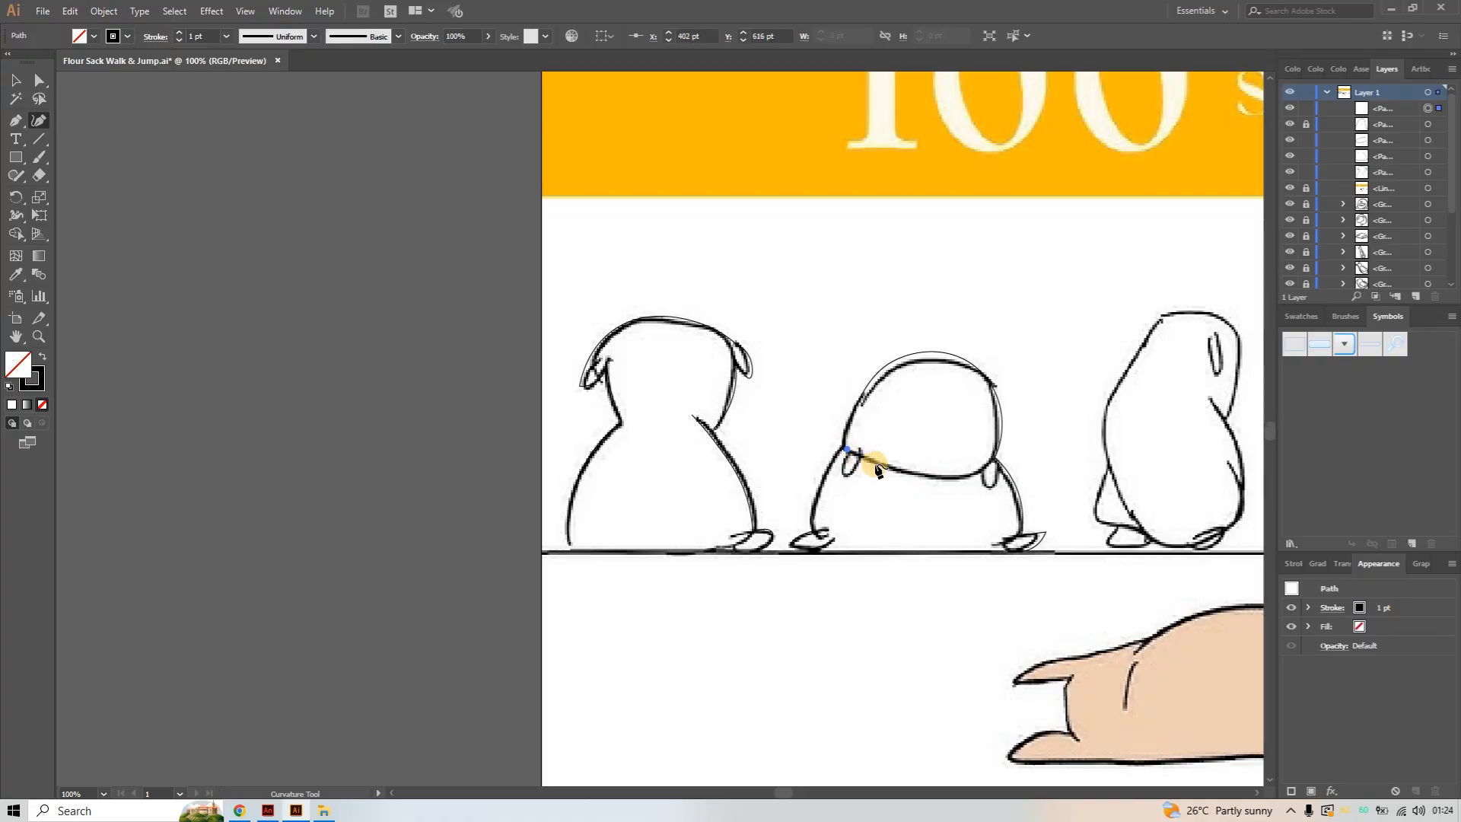
{"action": "left_click", "coordinate": [877, 469]}
{"action": "left_click", "coordinate": [935, 479]}
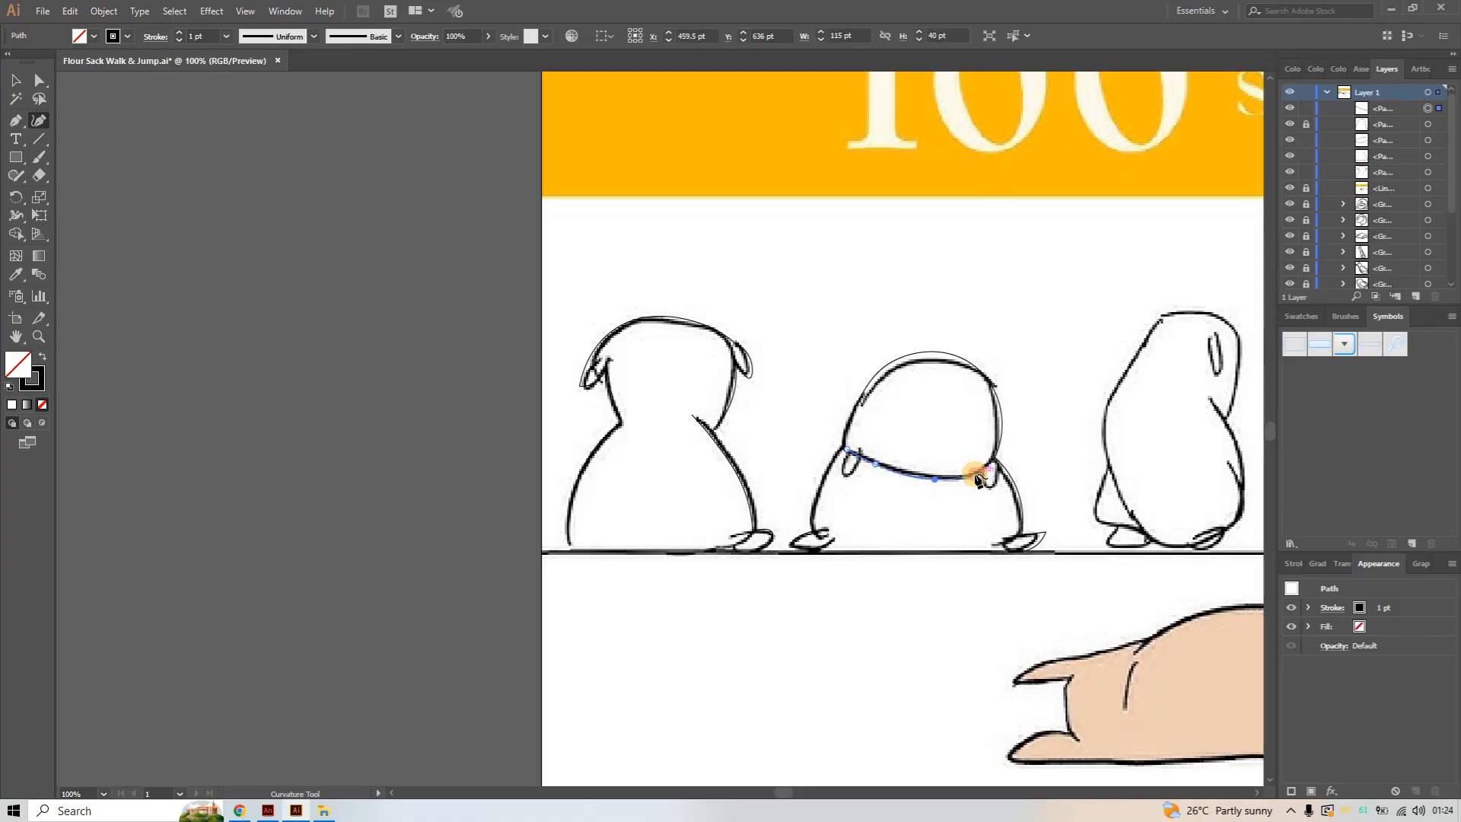
{"action": "left_click", "coordinate": [985, 467]}
{"action": "left_click", "coordinate": [989, 466]}
{"action": "key", "text": "Escape"}
Trace the second flour sack's left ear below the head line as a separate Curvature path
{"action": "left_click", "coordinate": [849, 463]}
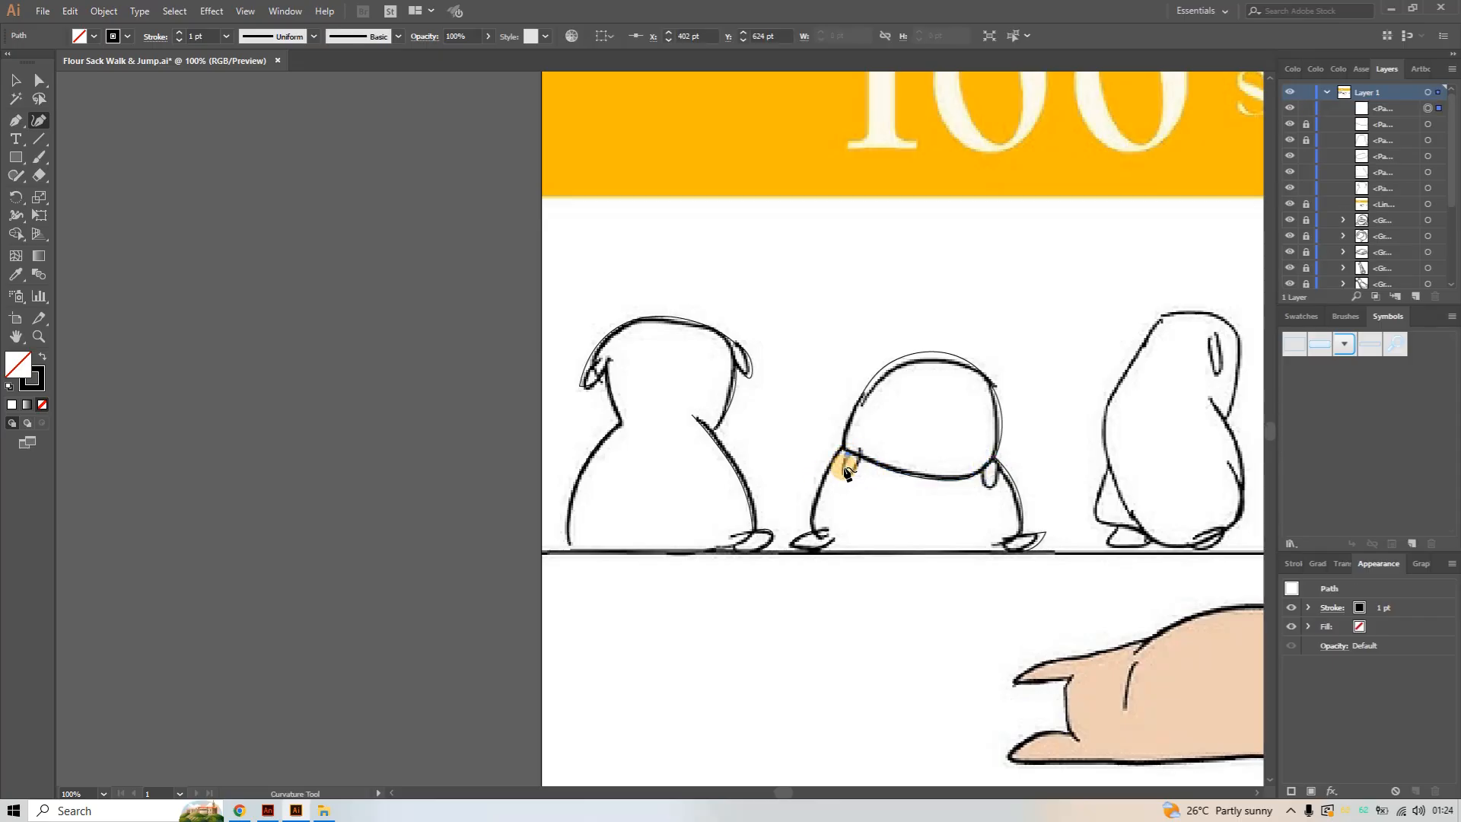
{"action": "left_click", "coordinate": [848, 474]}
{"action": "left_click", "coordinate": [850, 483]}
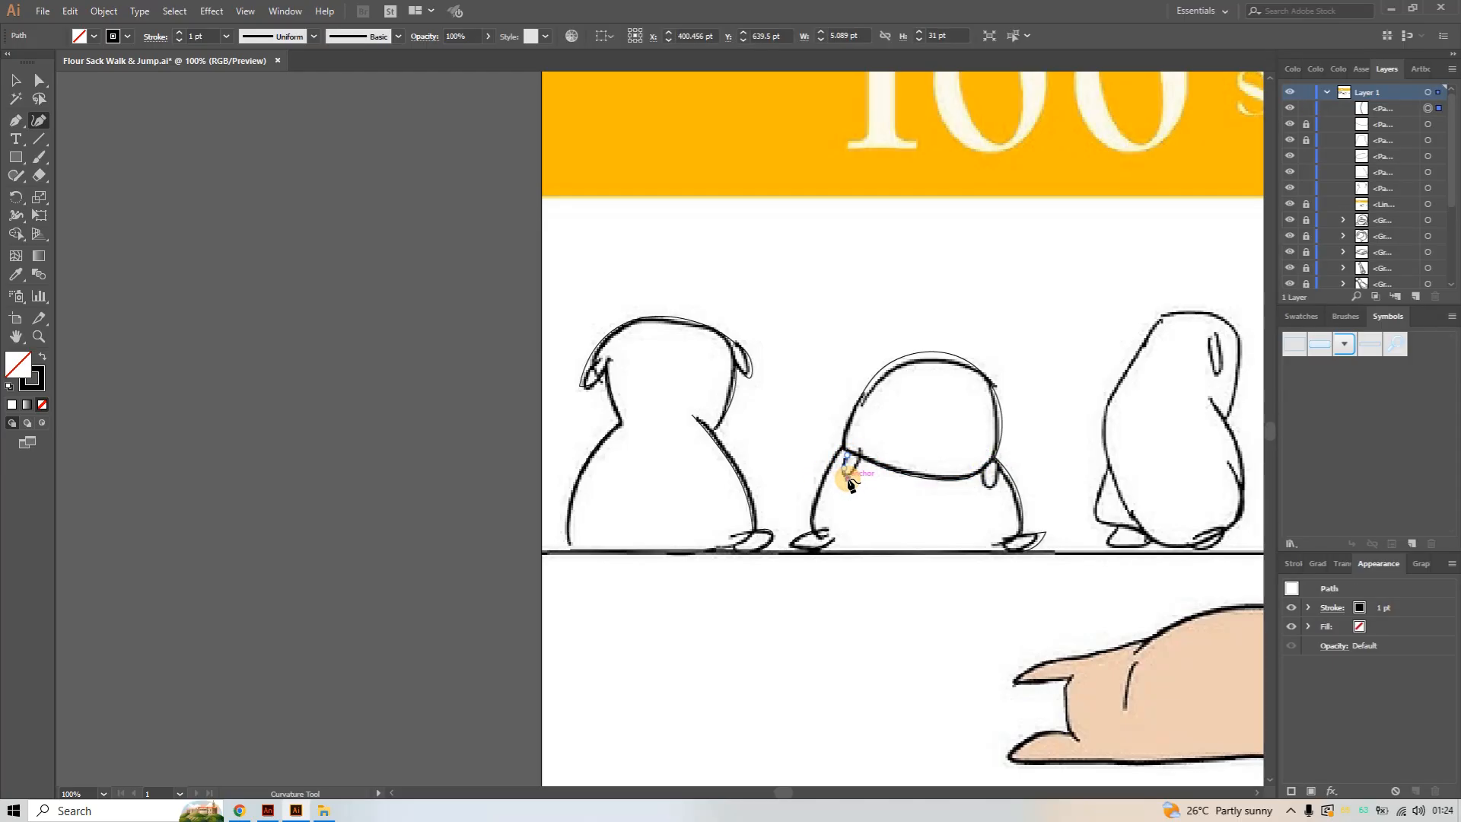
{"action": "left_click", "coordinate": [860, 460]}
Trace the second flour sack's right ear as a separate Curvature path
{"action": "left_click", "coordinate": [984, 472]}
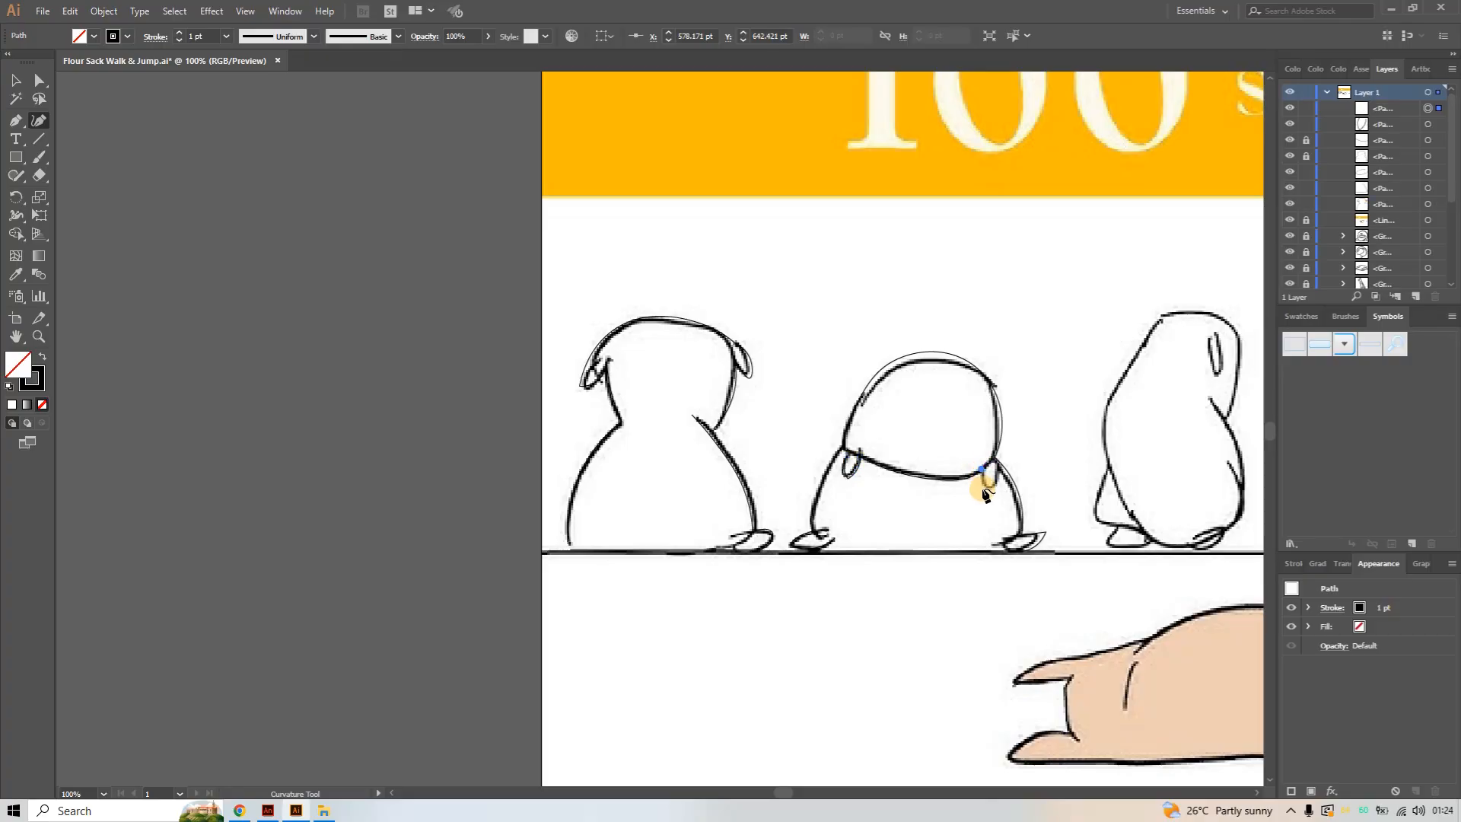
{"action": "left_click", "coordinate": [990, 487]}
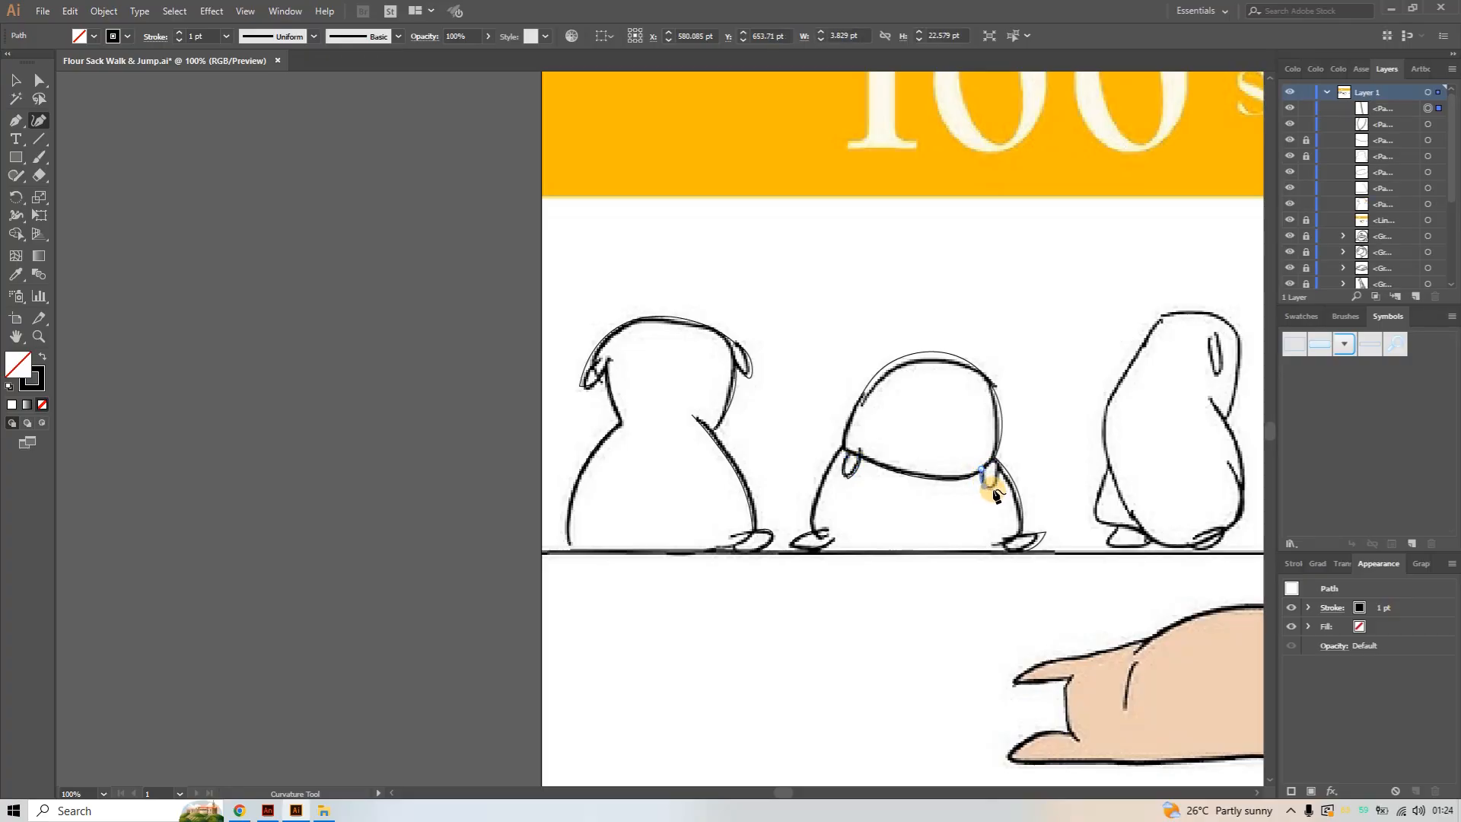
{"action": "left_click", "coordinate": [997, 480]}
{"action": "left_click", "coordinate": [997, 479]}
{"action": "left_click", "coordinate": [994, 462]}
Select all traced paths of both flour sacks and set their stroke weight to 5 pt
{"action": "key", "text": "ctrl+minus"}
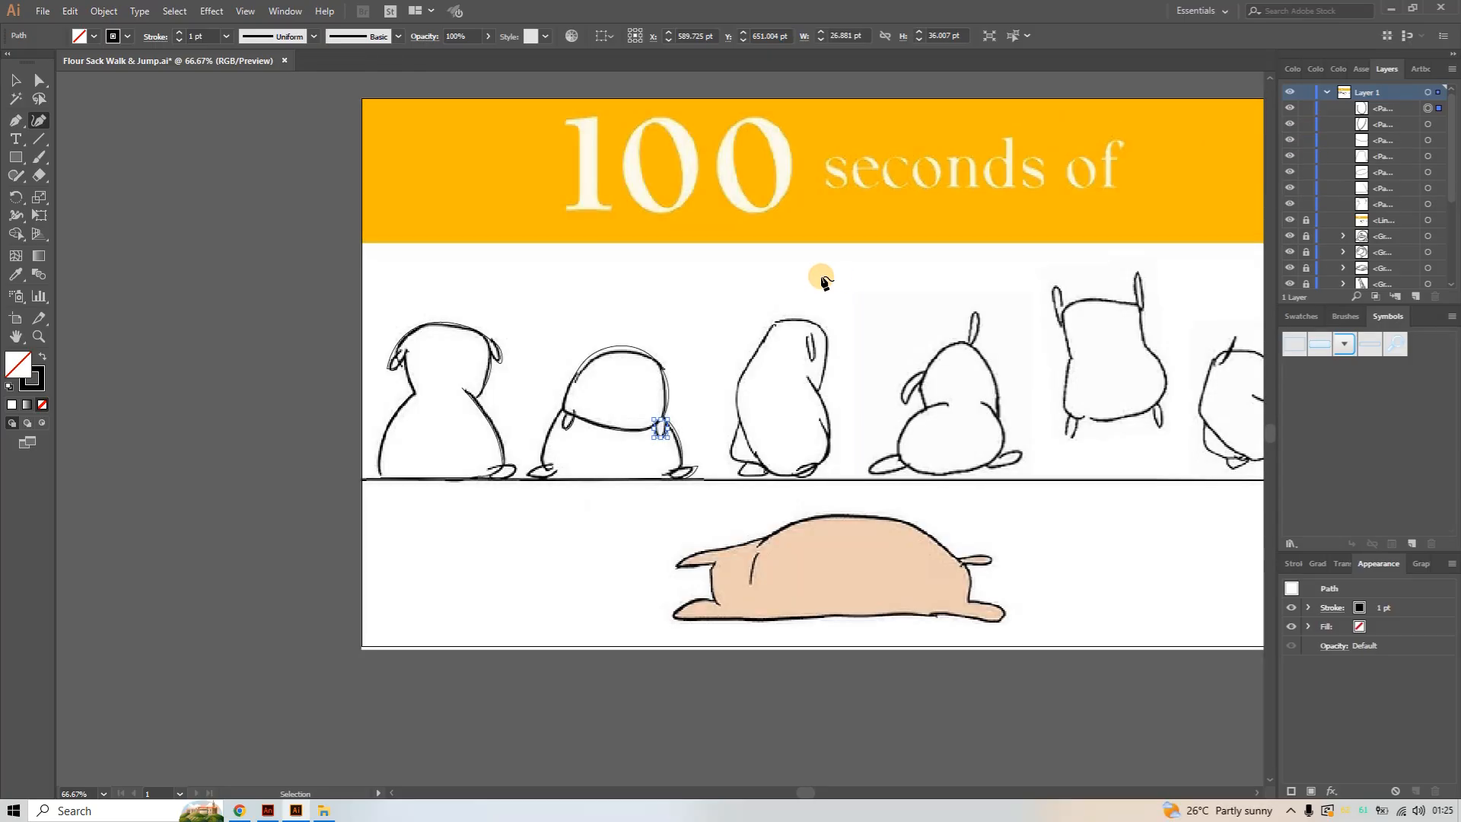
{"action": "key", "text": "space"}
{"action": "left_click_drag", "start_coordinate": [906, 234], "coordinate": [804, 227]}
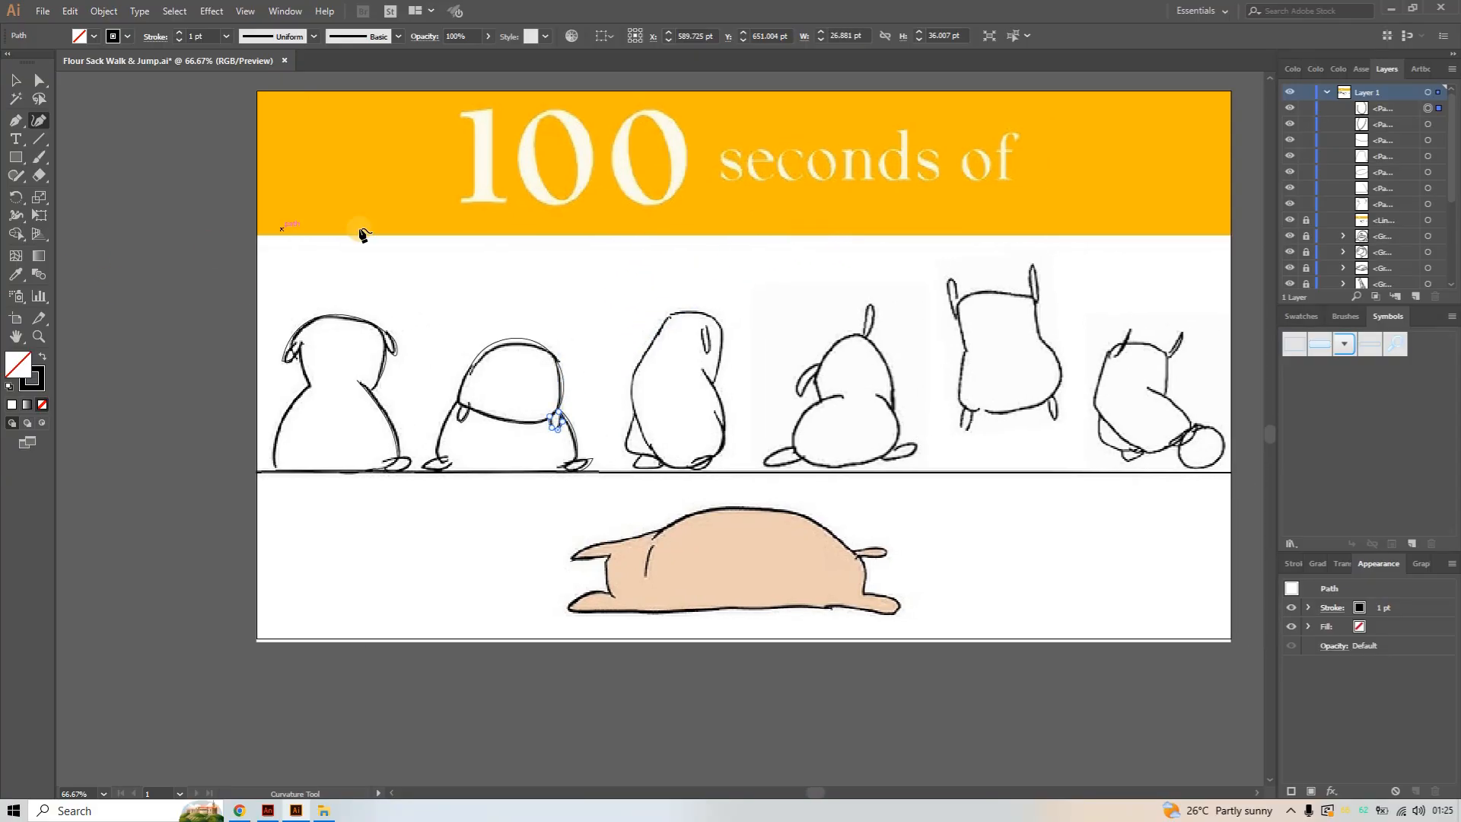
{"action": "left_click", "coordinate": [13, 80]}
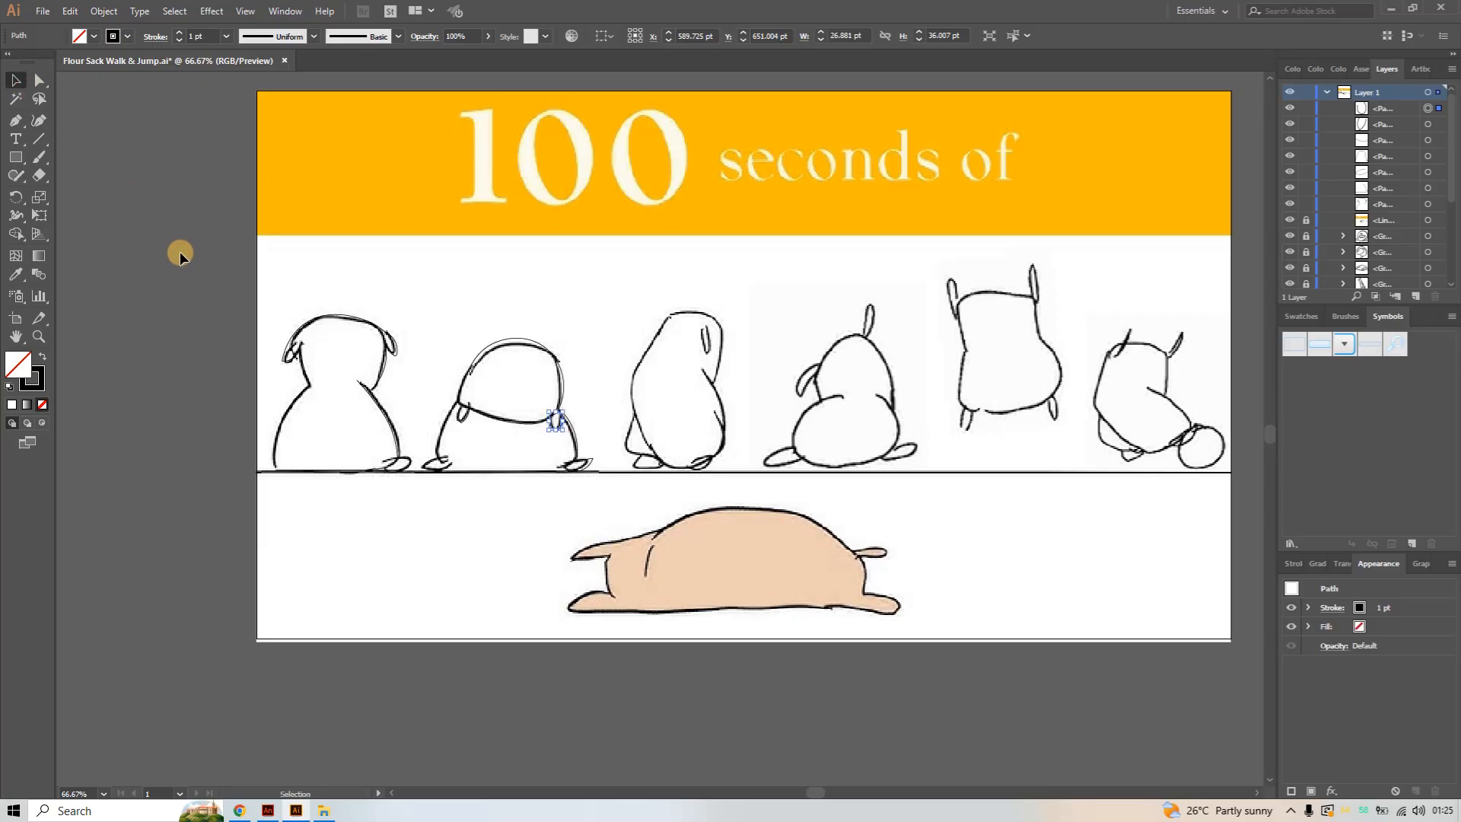
{"action": "left_click_drag", "start_coordinate": [182, 254], "coordinate": [595, 488]}
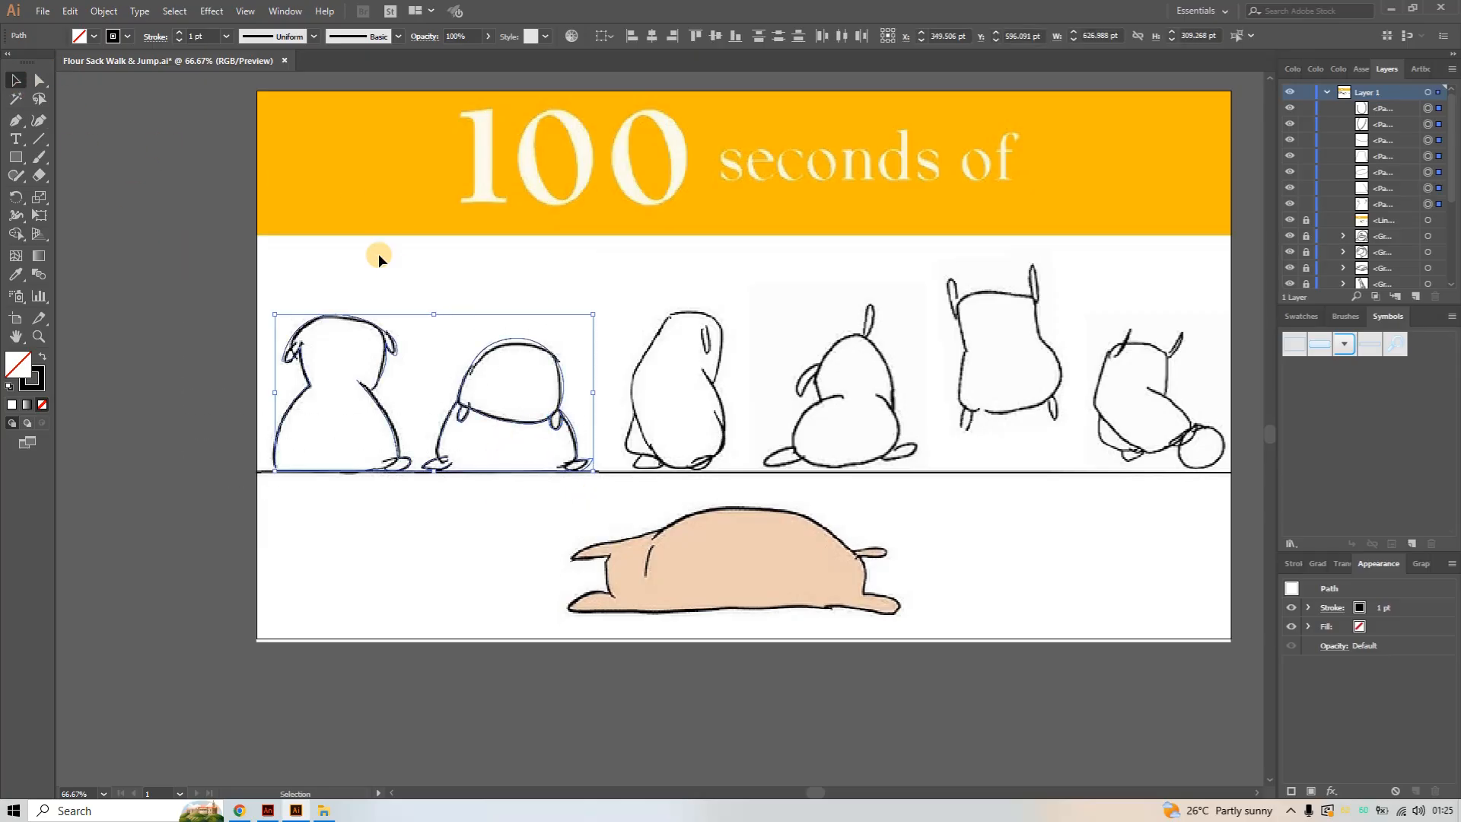
{"action": "left_click", "coordinate": [195, 35]}
{"action": "left_click", "coordinate": [180, 33]}
{"action": "left_click", "coordinate": [180, 32]}
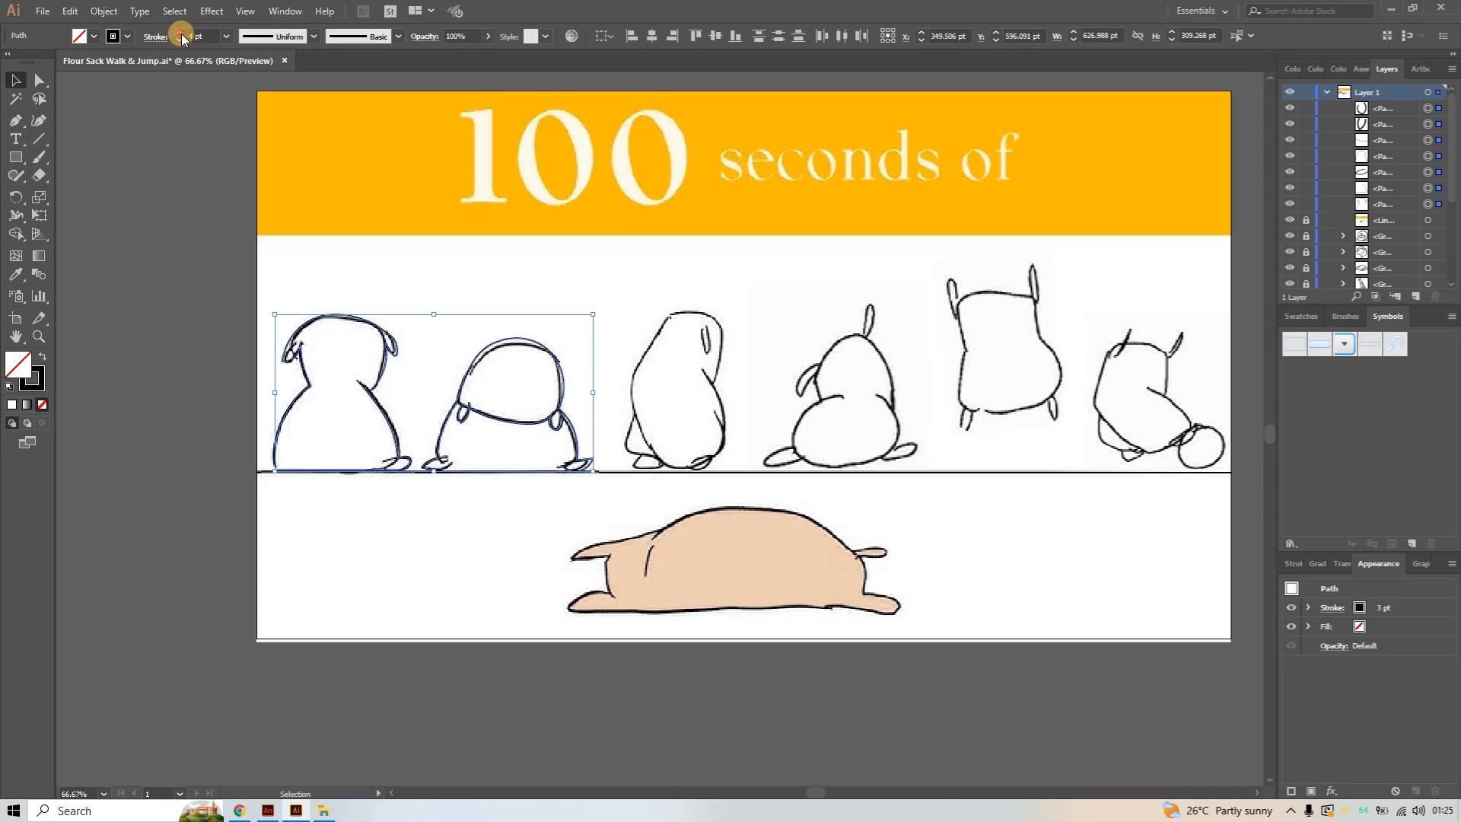
{"action": "left_click", "coordinate": [180, 33]}
{"action": "left_click", "coordinate": [180, 32]}
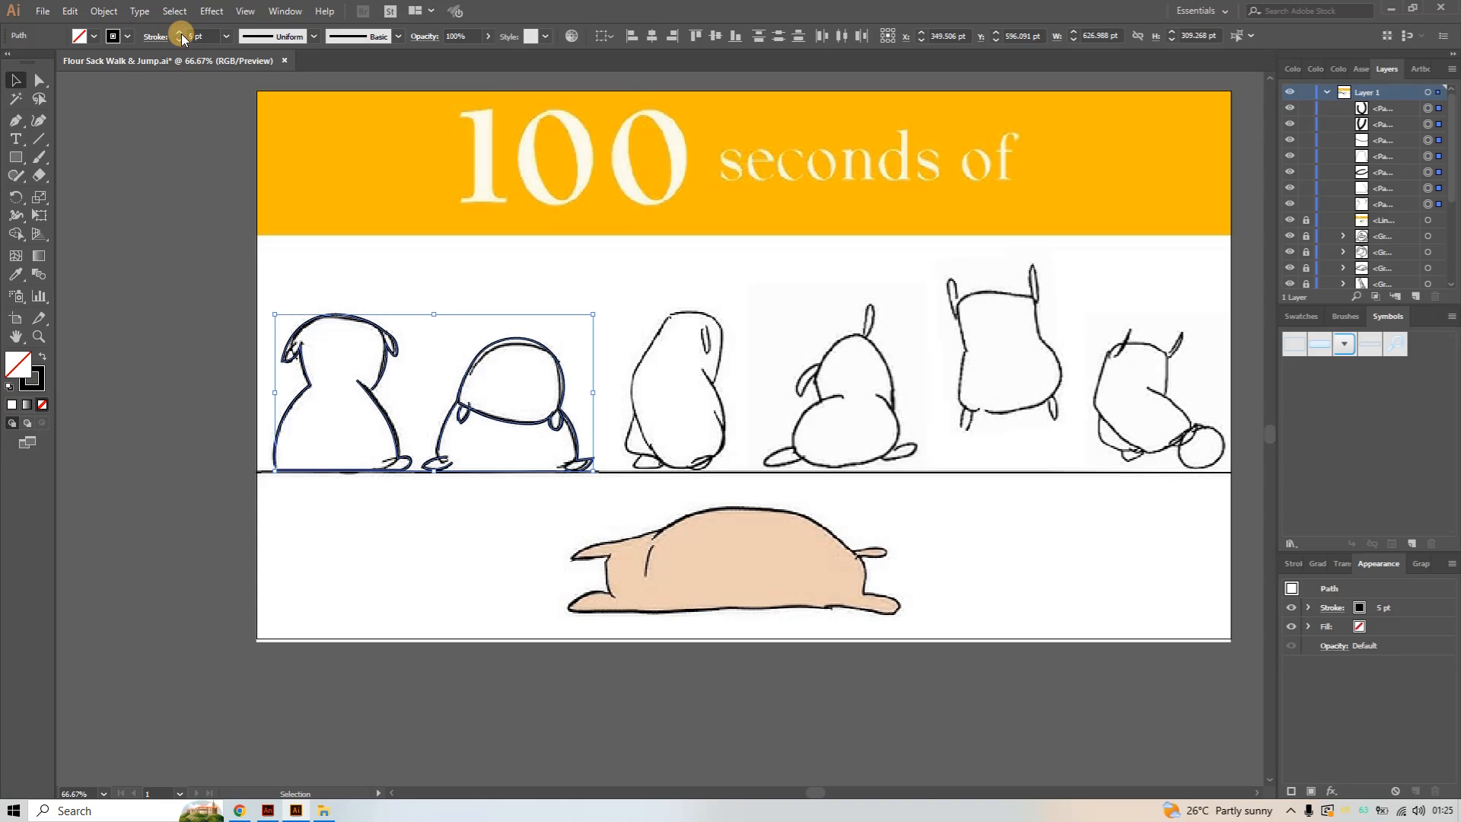
Apply the variable width profile Width Profile 1 to the traced paths of both flour sacks
{"action": "left_click", "coordinate": [310, 37]}
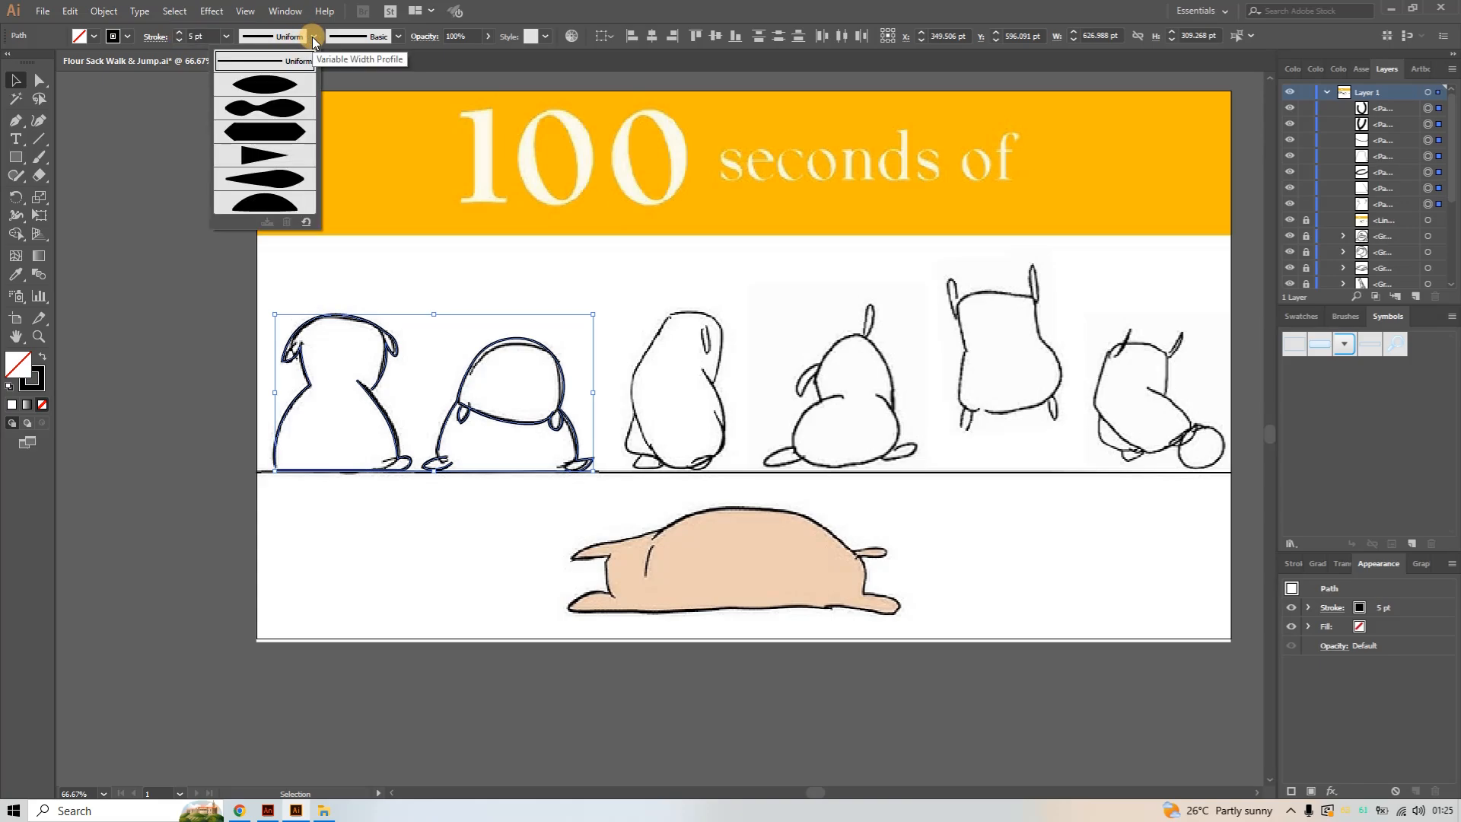
{"action": "left_click", "coordinate": [286, 85]}
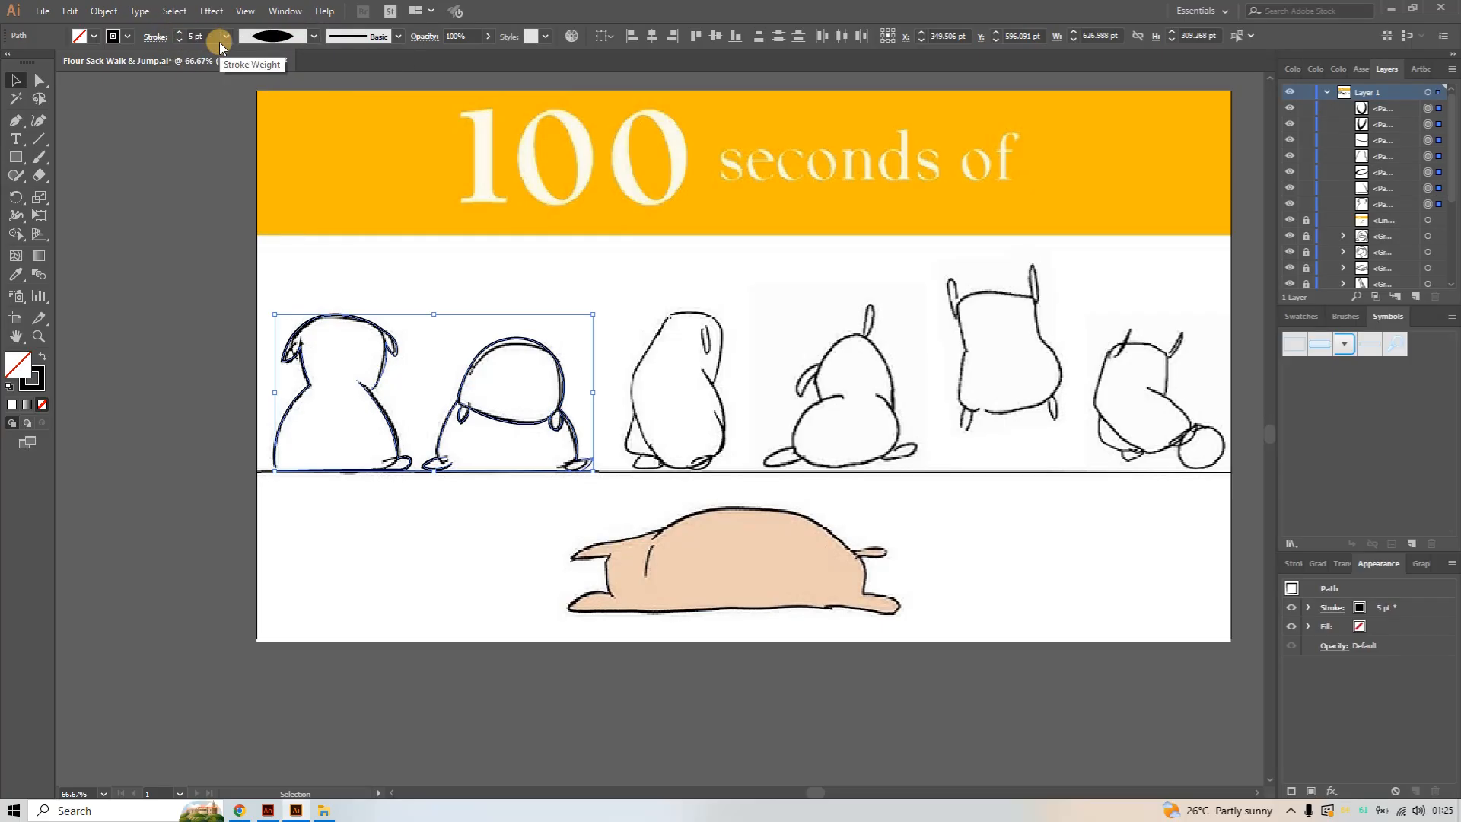
{"action": "left_click", "coordinate": [312, 38]}
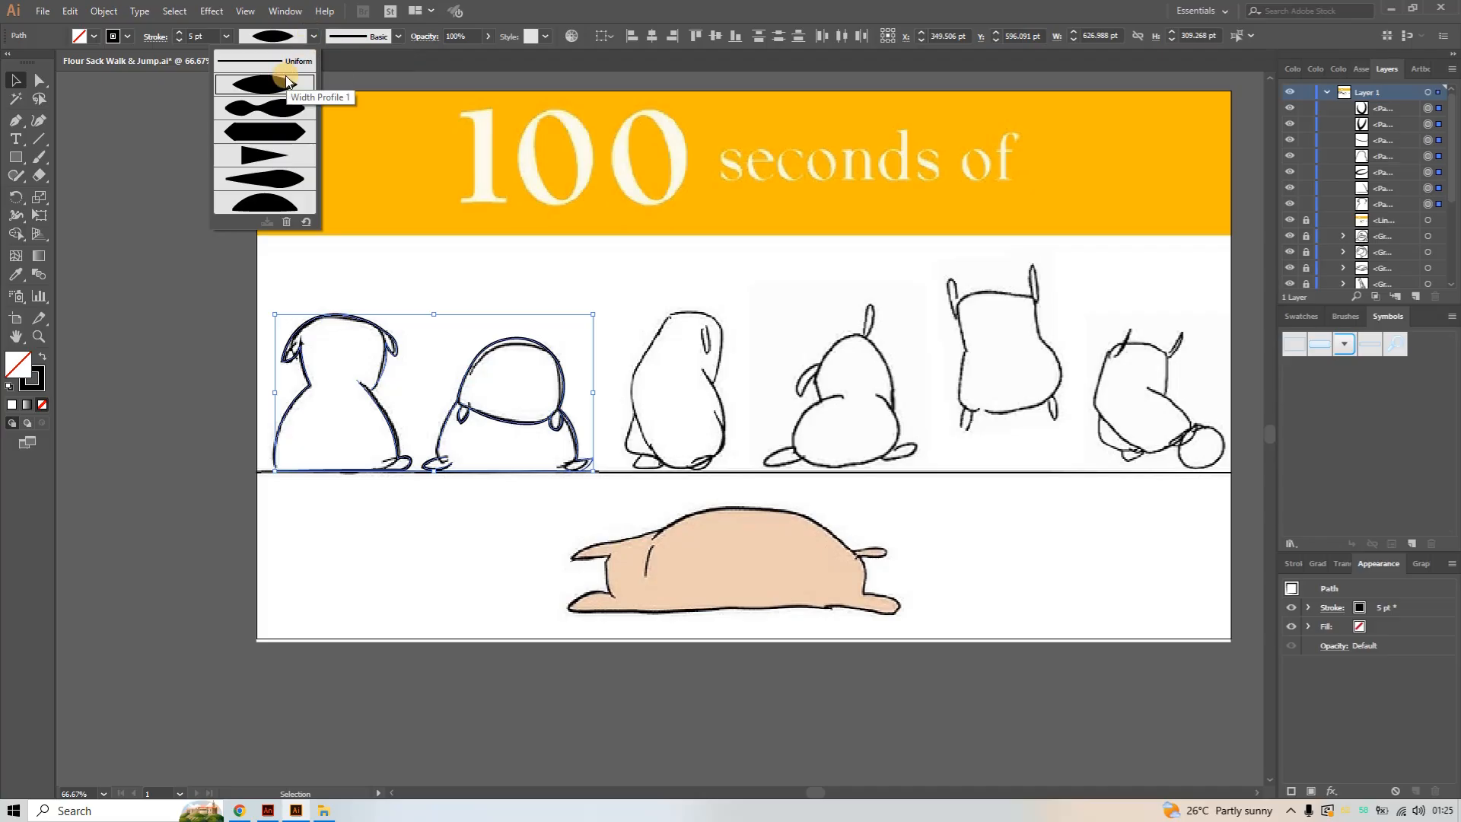
{"action": "left_click", "coordinate": [313, 37]}
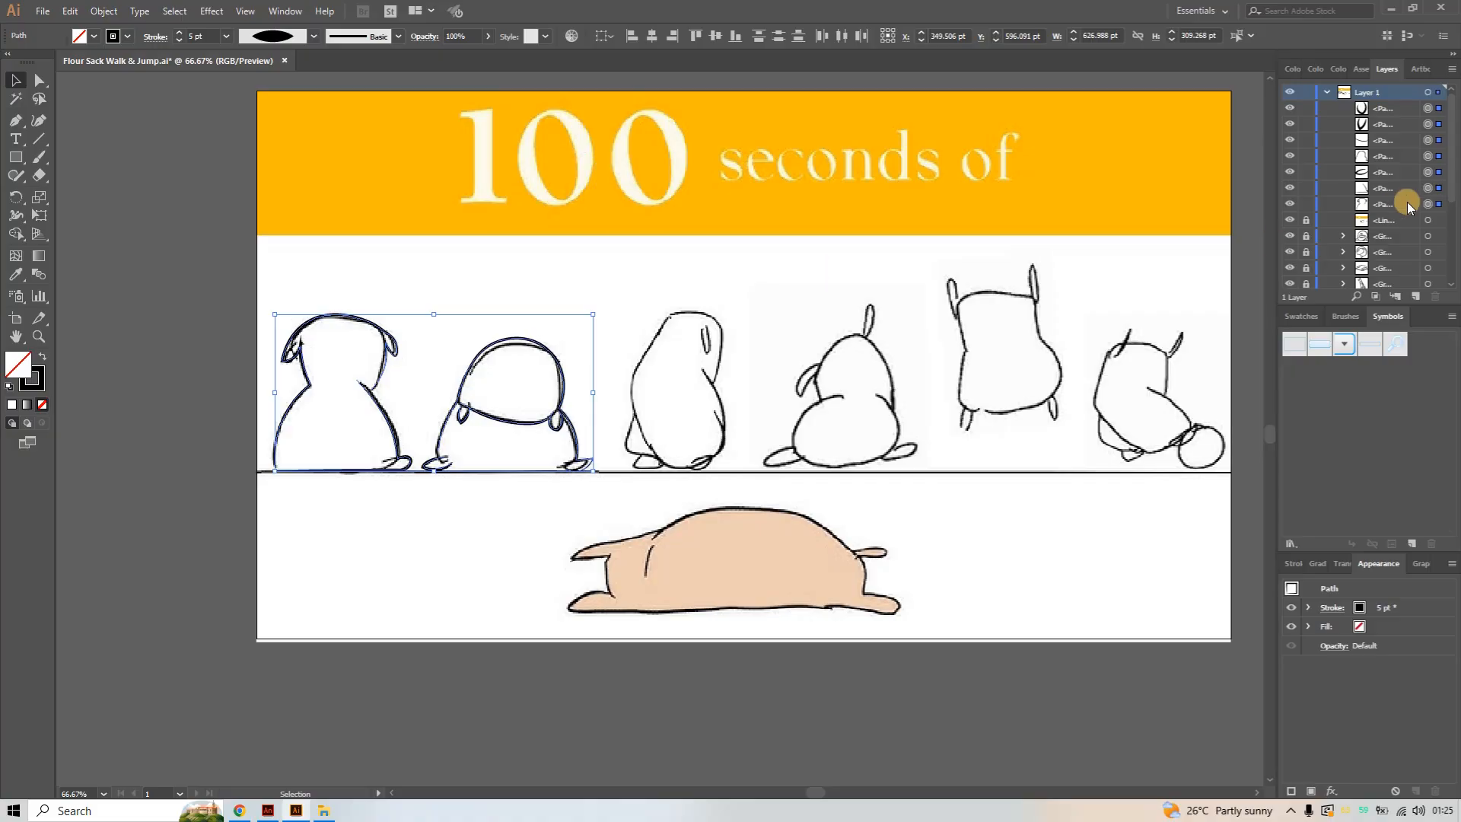
Hide the linked reference image and draw a white-filled rectangle about 2004 x 1080 pt covering the artboard
{"action": "left_click", "coordinate": [1291, 220]}
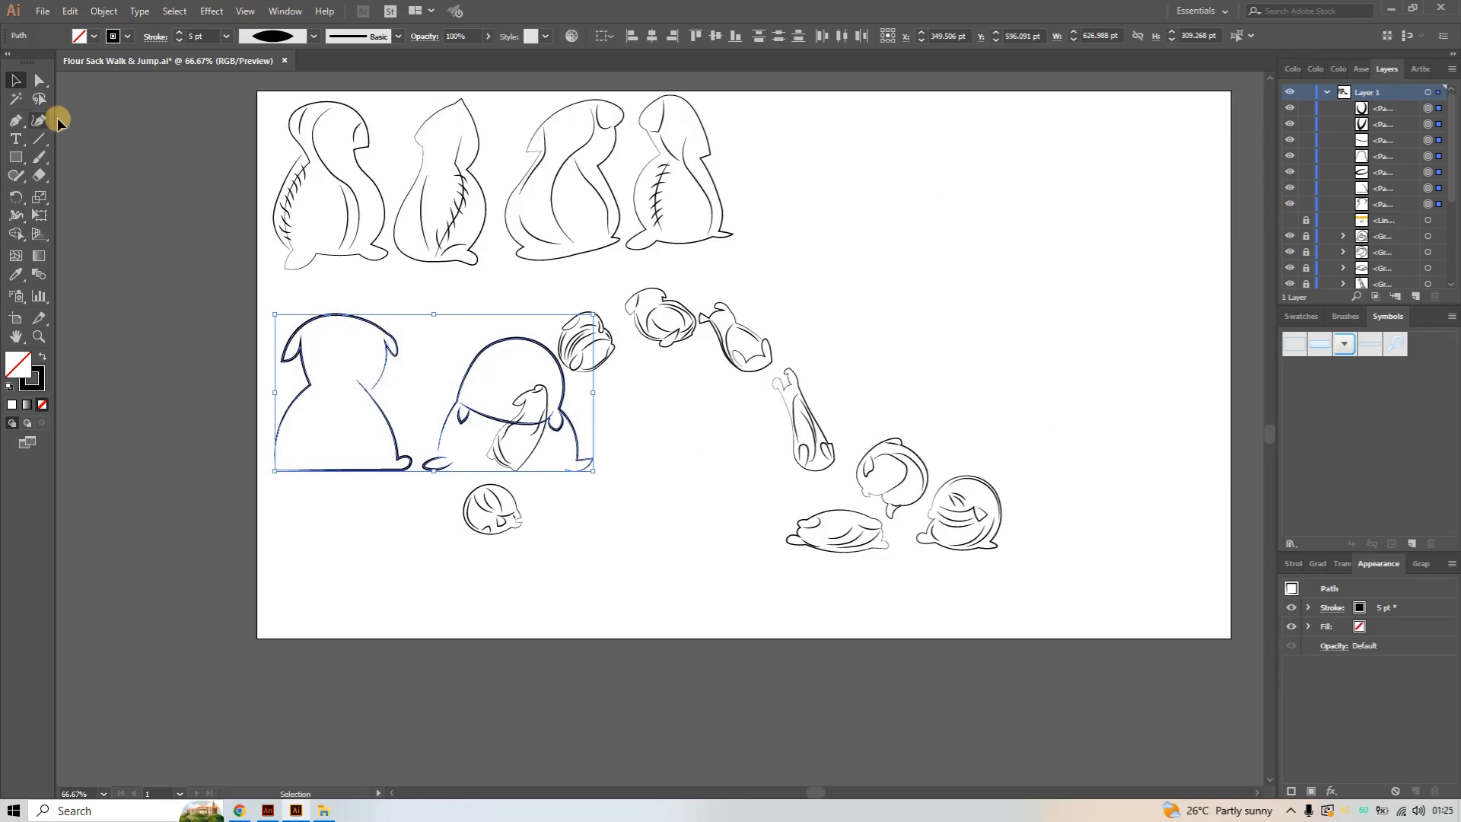
{"action": "left_click", "coordinate": [17, 158]}
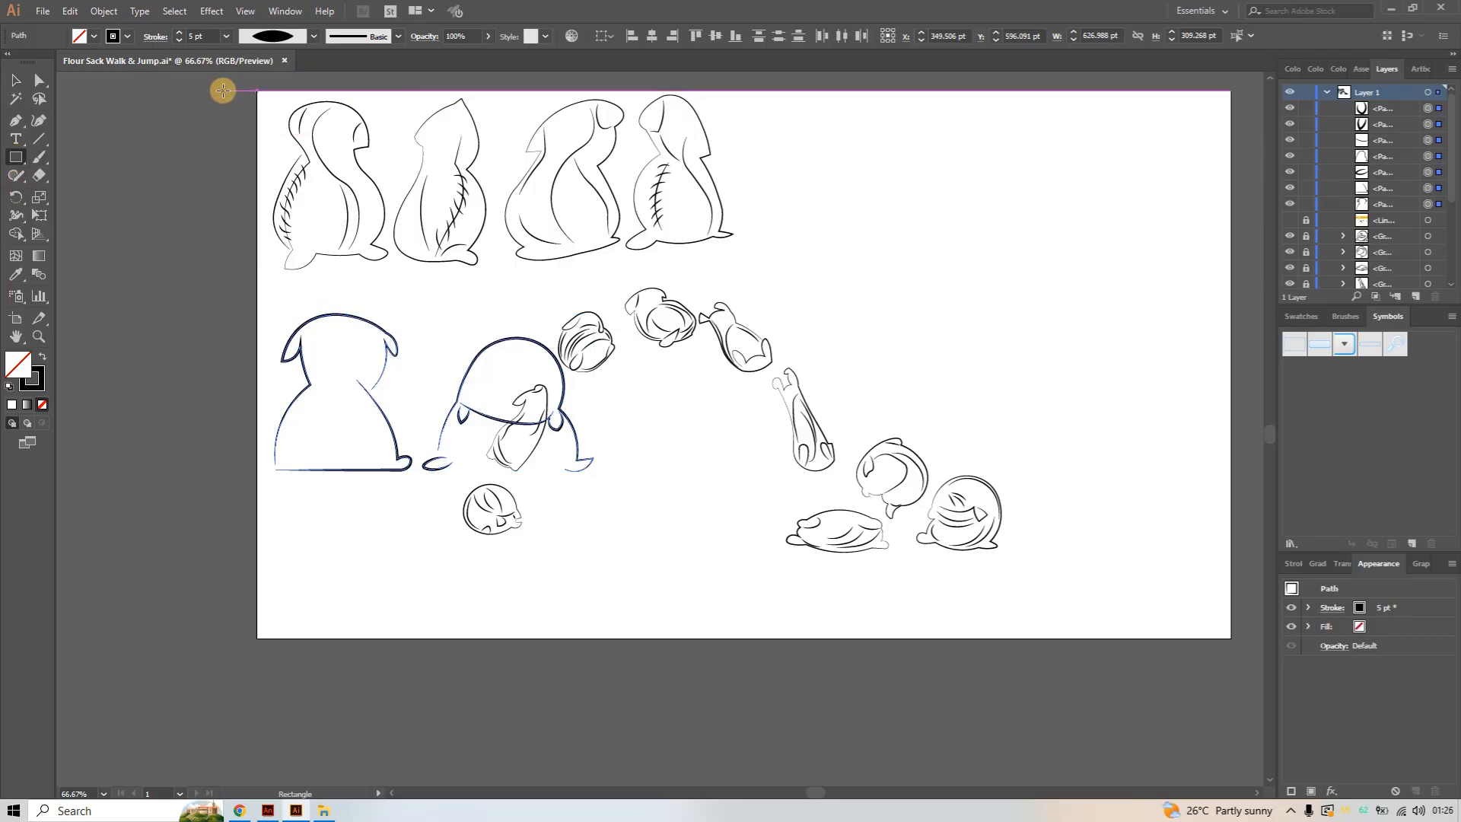
{"action": "left_click_drag", "start_coordinate": [223, 90], "coordinate": [1198, 639]}
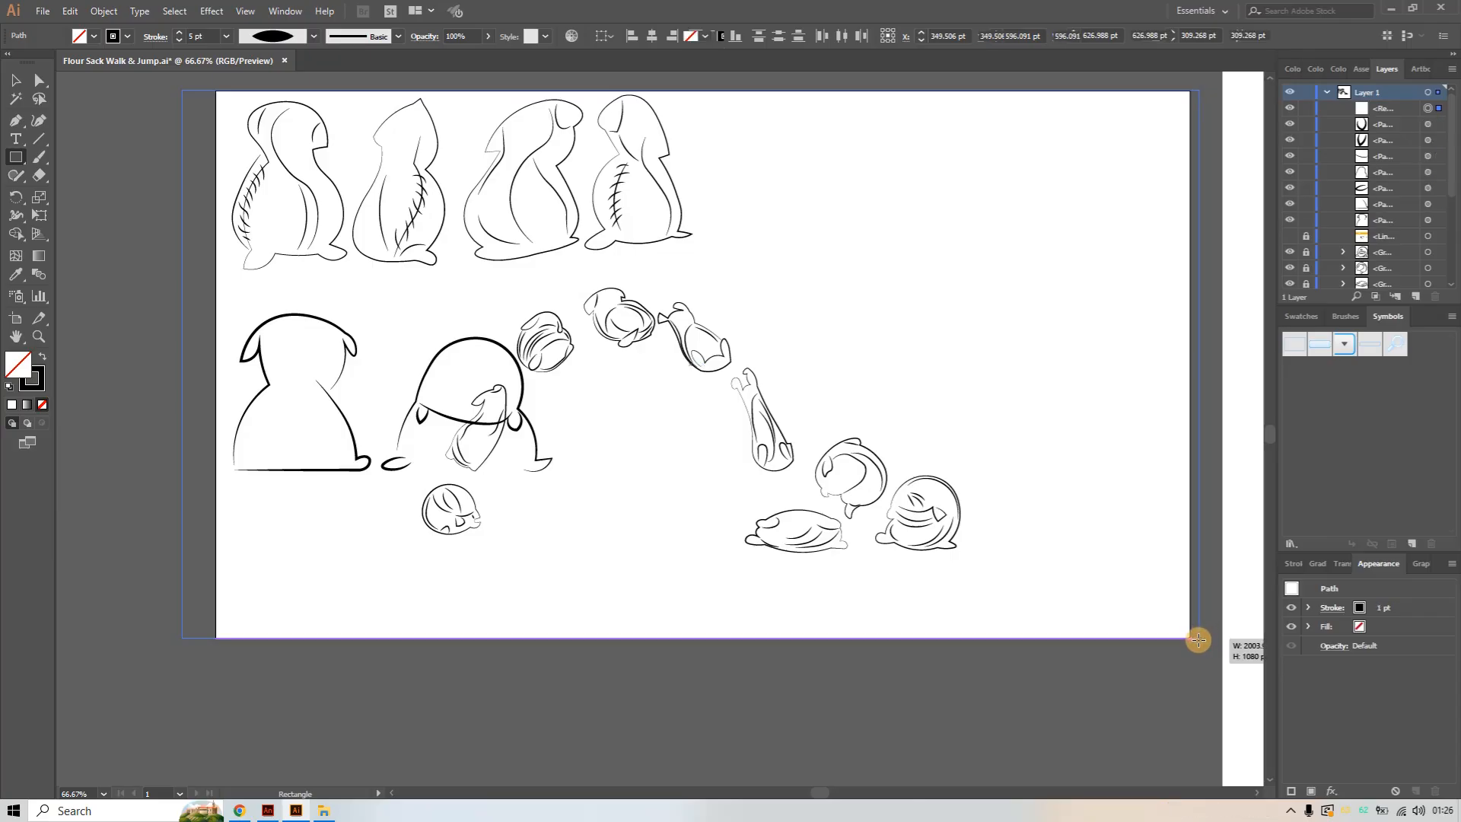
{"action": "left_click", "coordinate": [94, 38]}
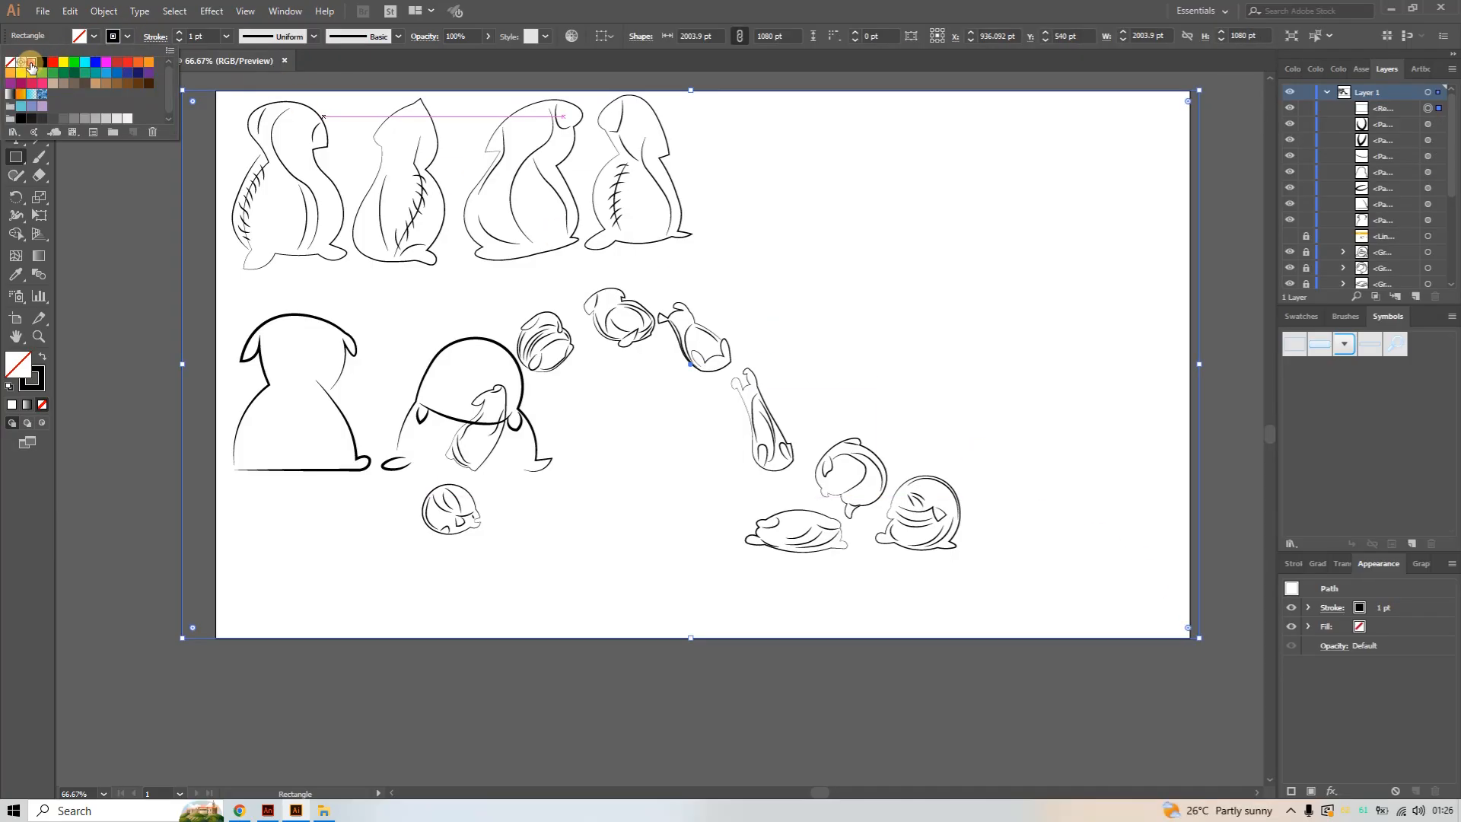
{"action": "left_click", "coordinate": [31, 64]}
{"action": "left_click", "coordinate": [125, 38]}
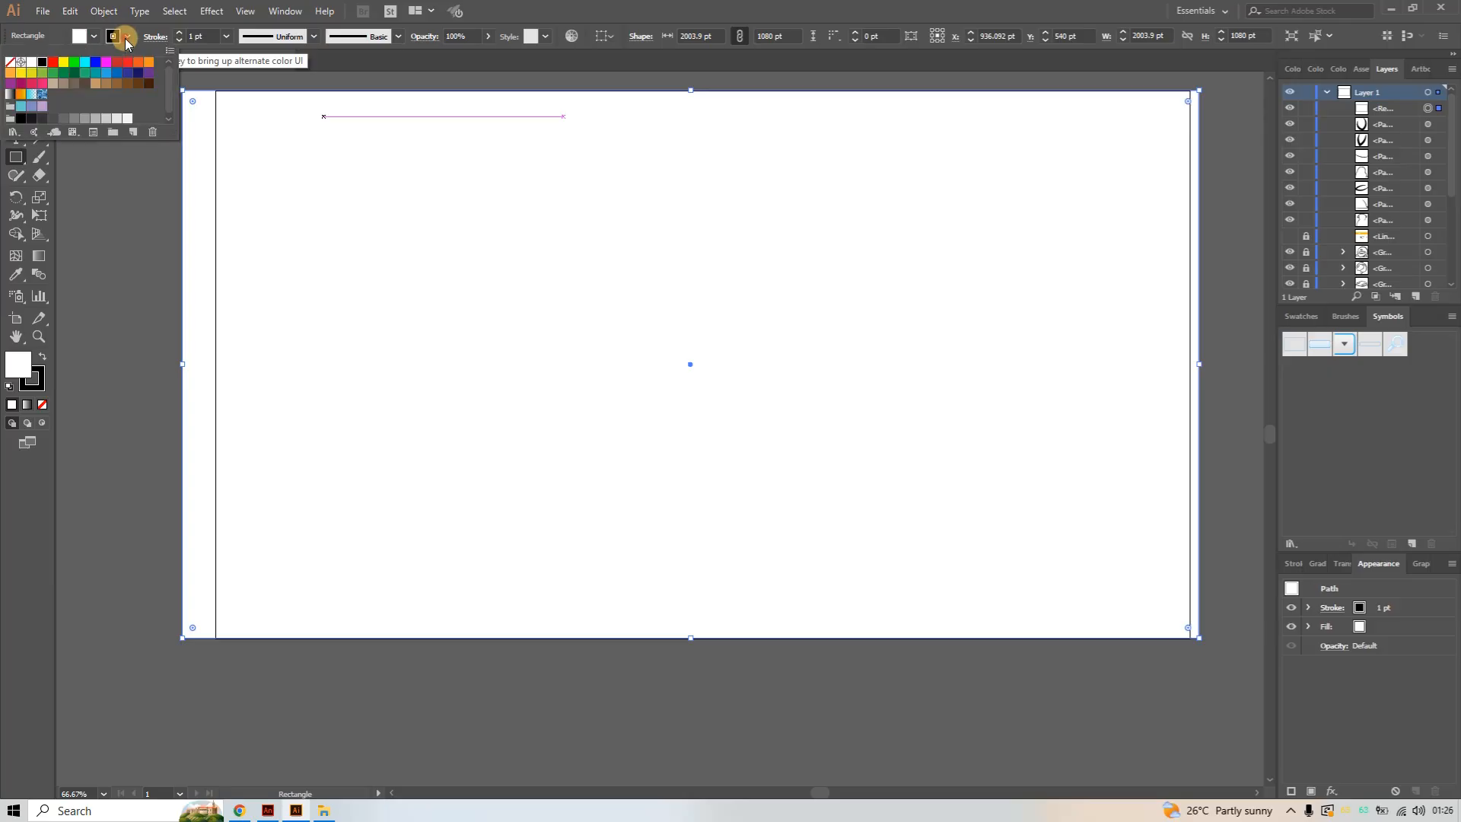
{"action": "left_click", "coordinate": [125, 38]}
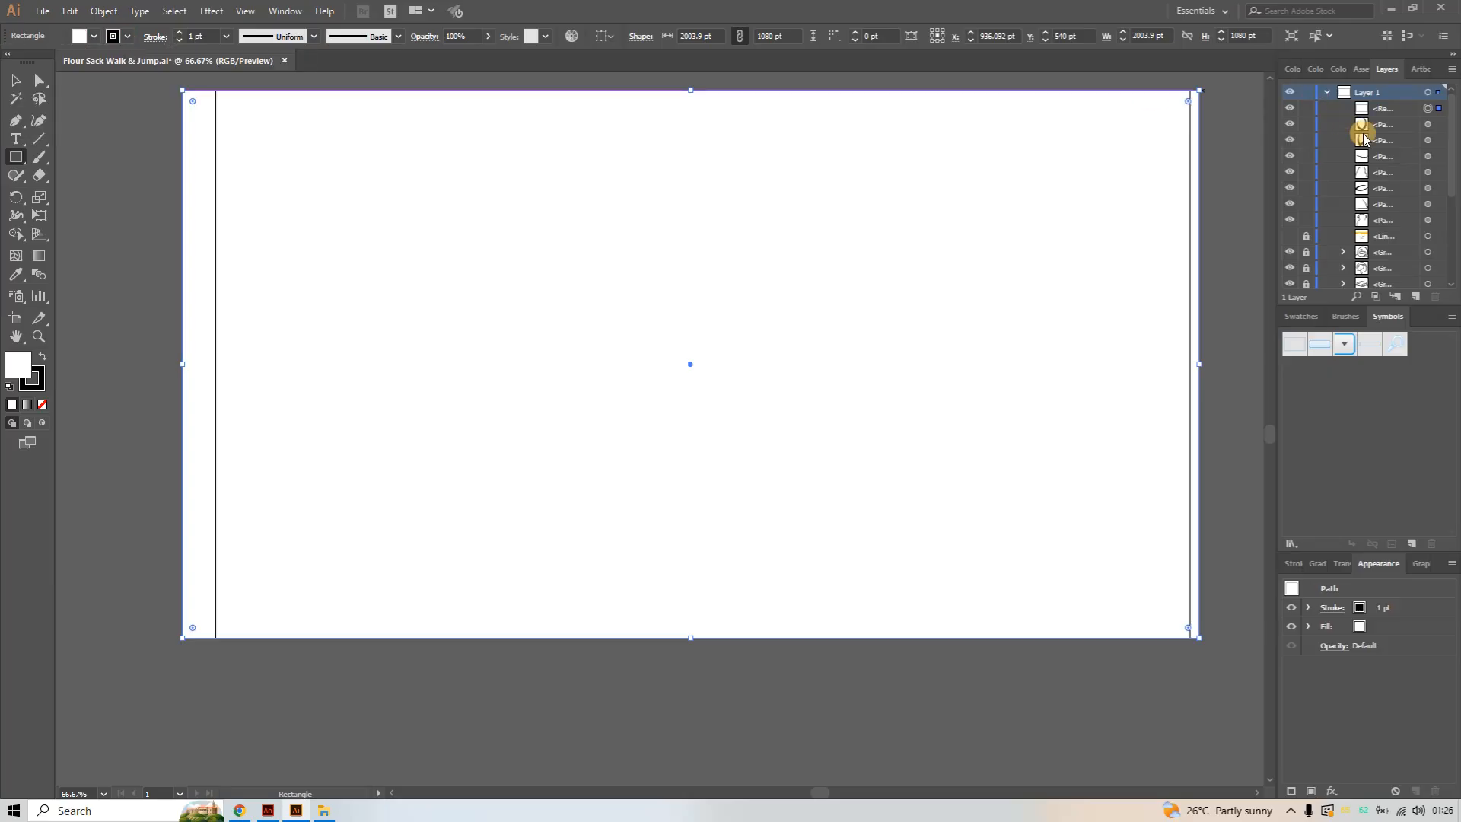
Move the white rectangle directly beneath the traced paths in the layer order and lock it
{"action": "left_click", "coordinate": [1388, 109]}
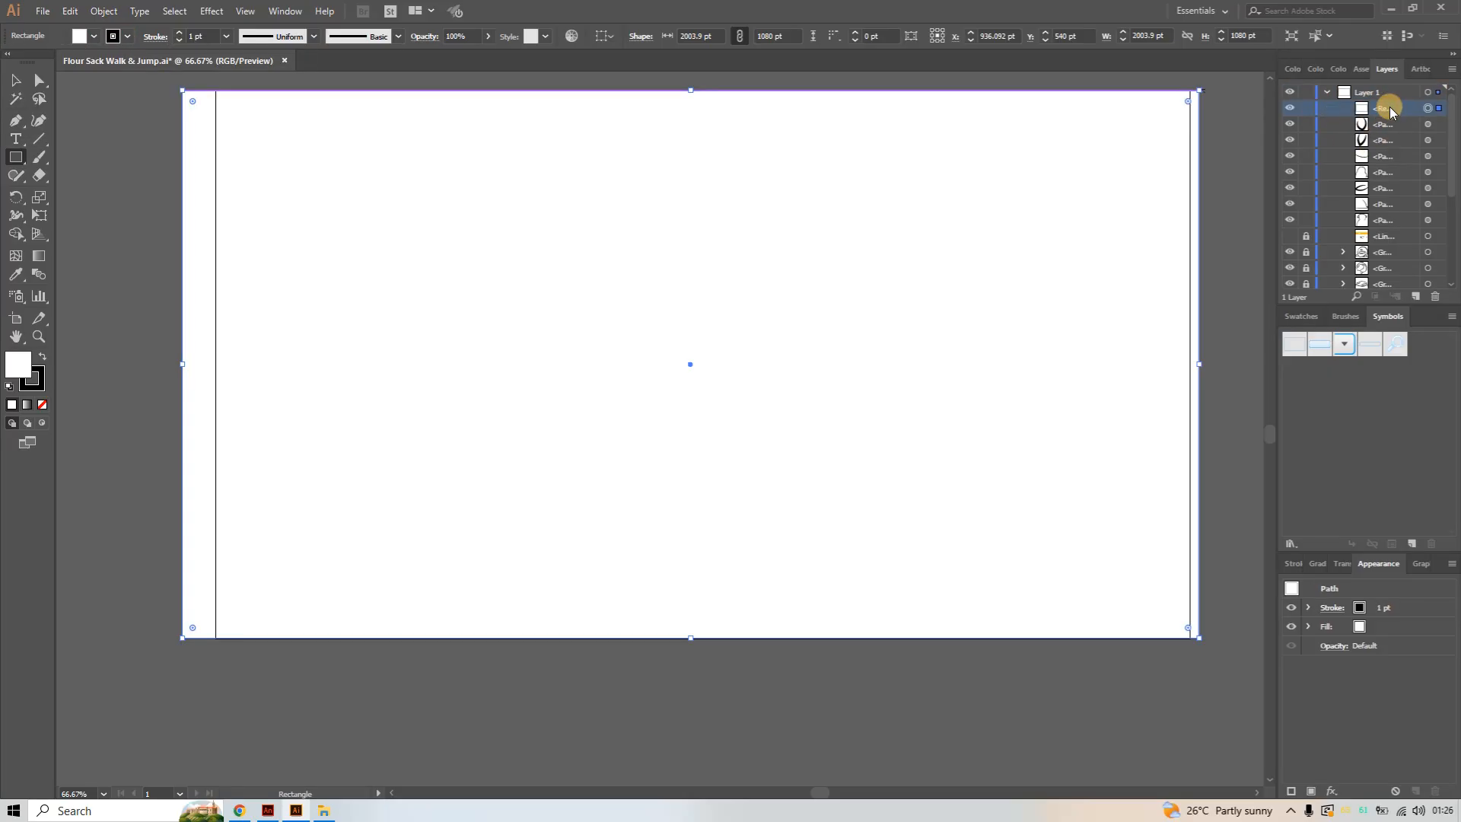
{"action": "left_click_drag", "start_coordinate": [1390, 112], "coordinate": [1404, 224]}
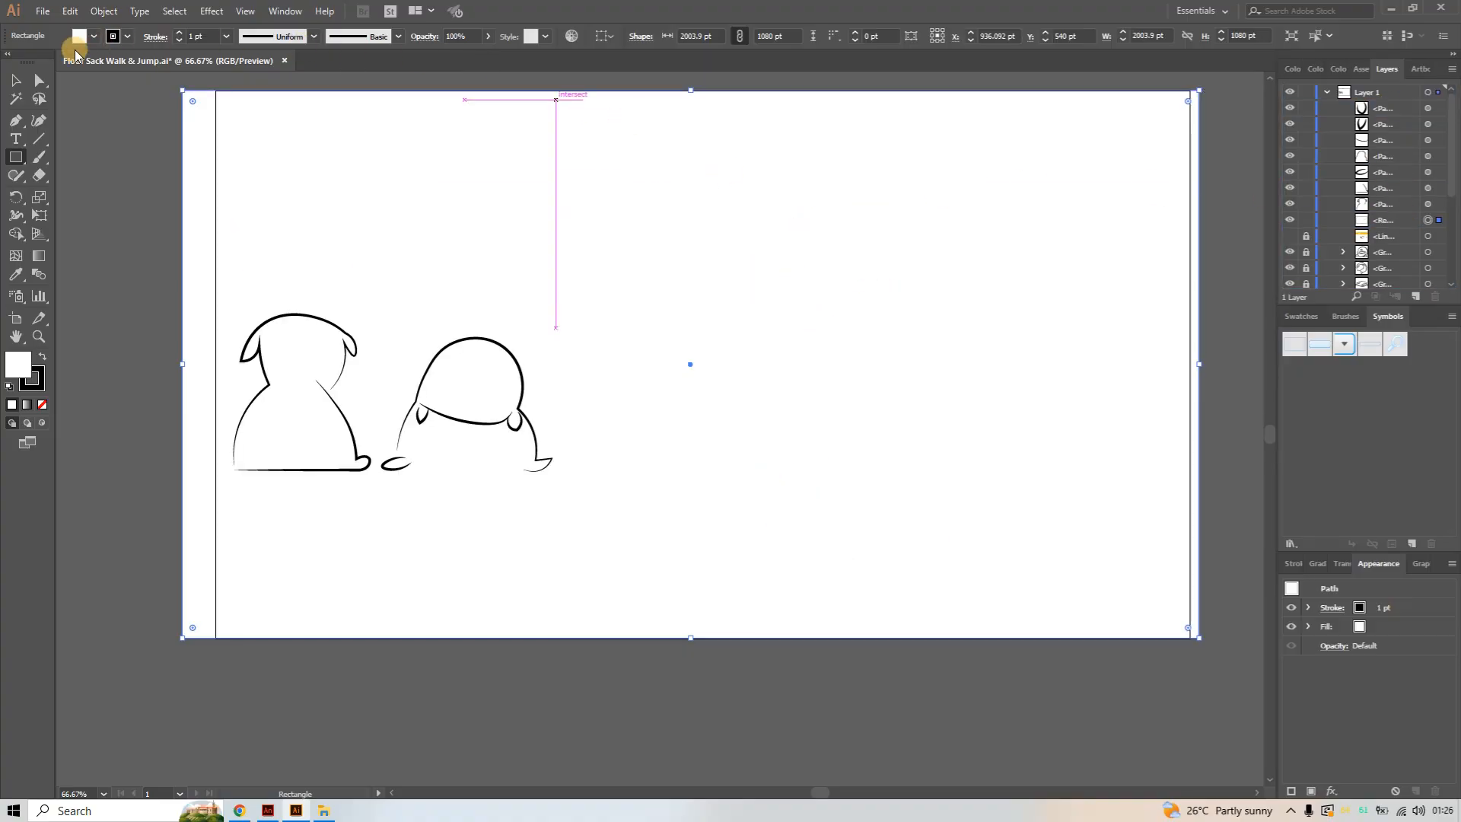
{"action": "left_click", "coordinate": [16, 80]}
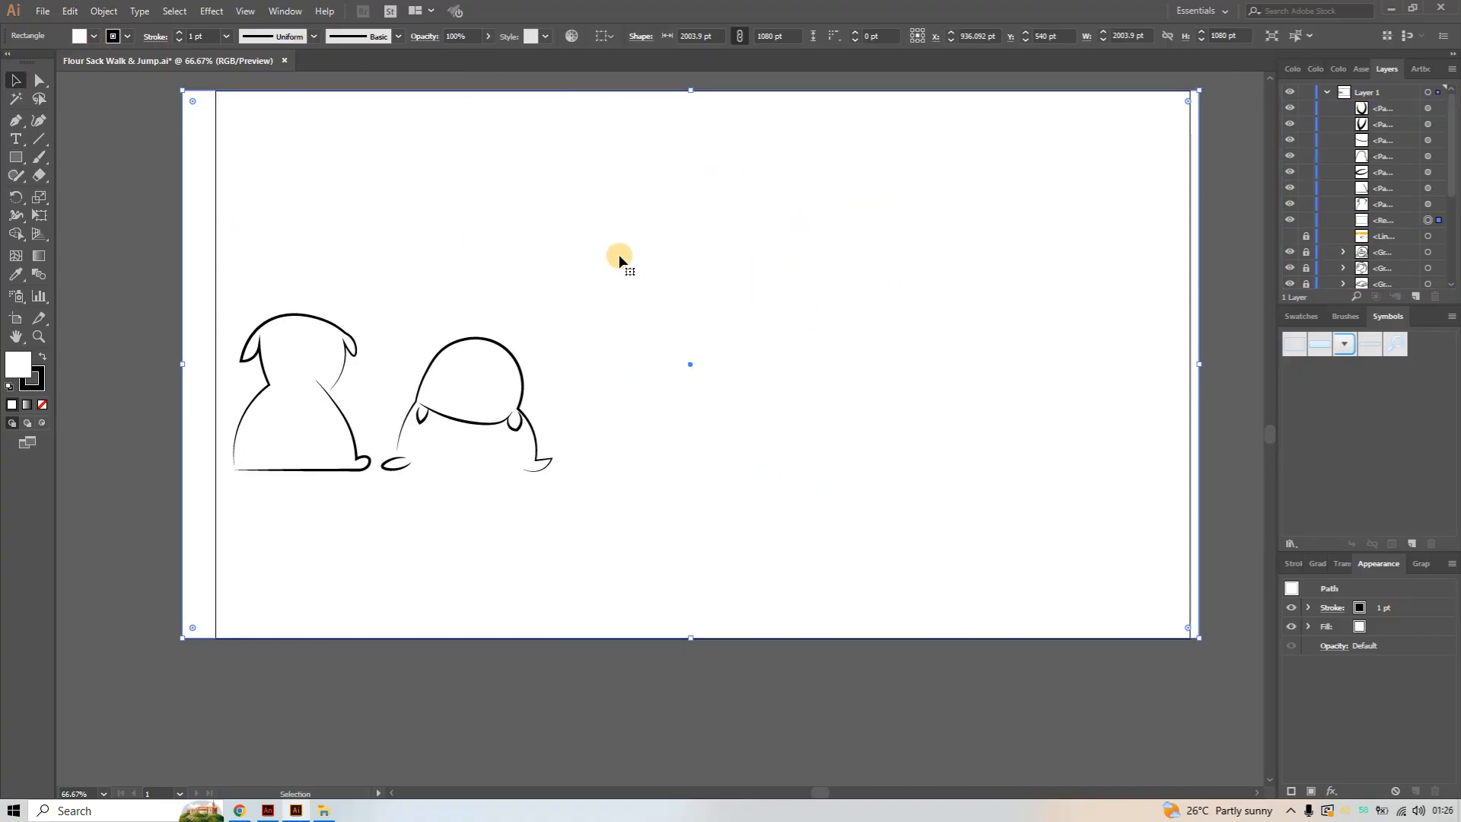
{"action": "left_click_drag", "start_coordinate": [282, 270], "coordinate": [541, 455]}
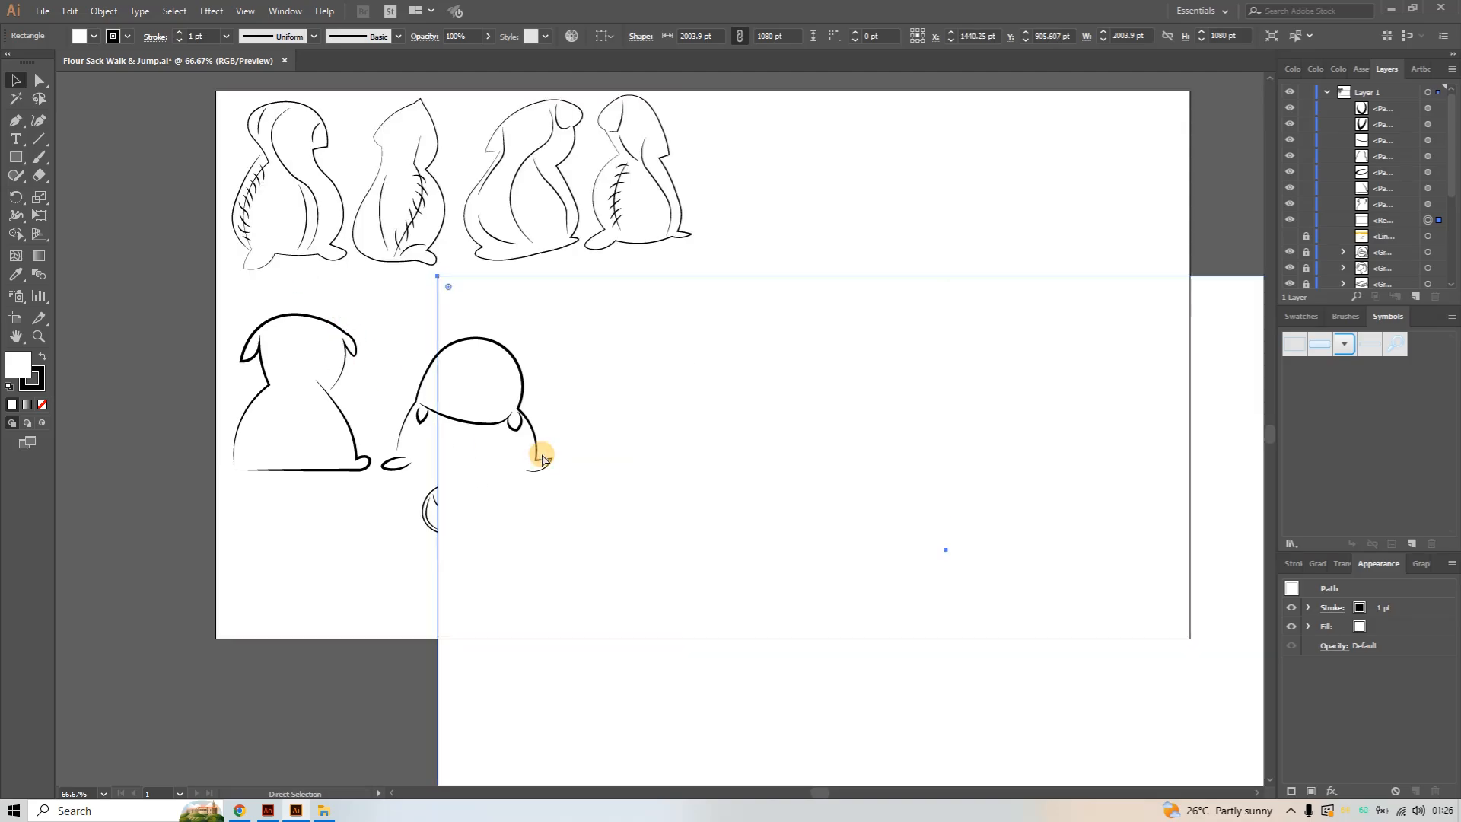
{"action": "key", "text": "ctrl+z"}
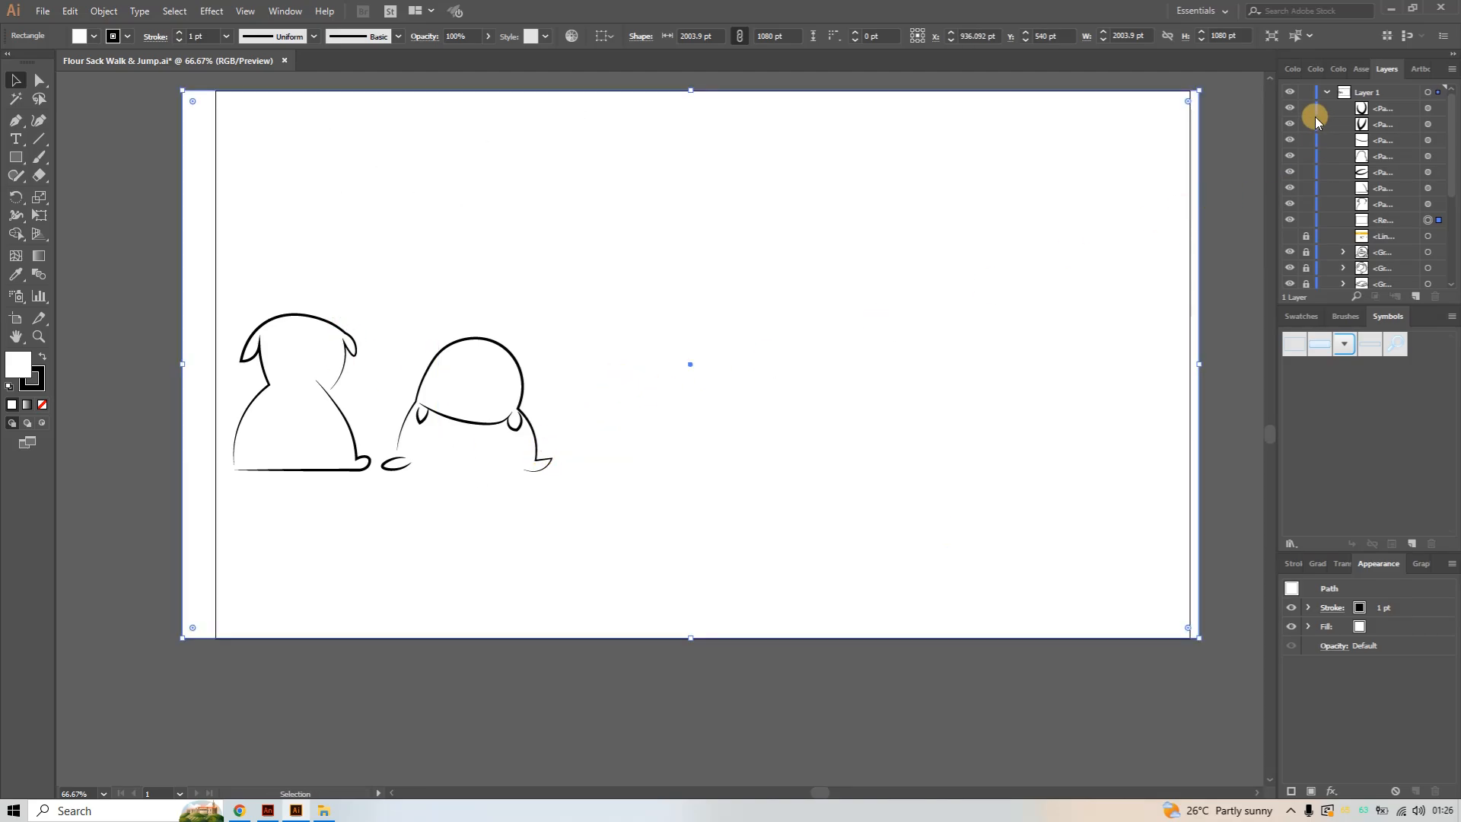
{"action": "left_click", "coordinate": [1306, 221]}
Enlarge both traced flour sacks together to about 783 x 386 pt and move them about 175 pt to the right
{"action": "left_click_drag", "start_coordinate": [219, 287], "coordinate": [555, 481]}
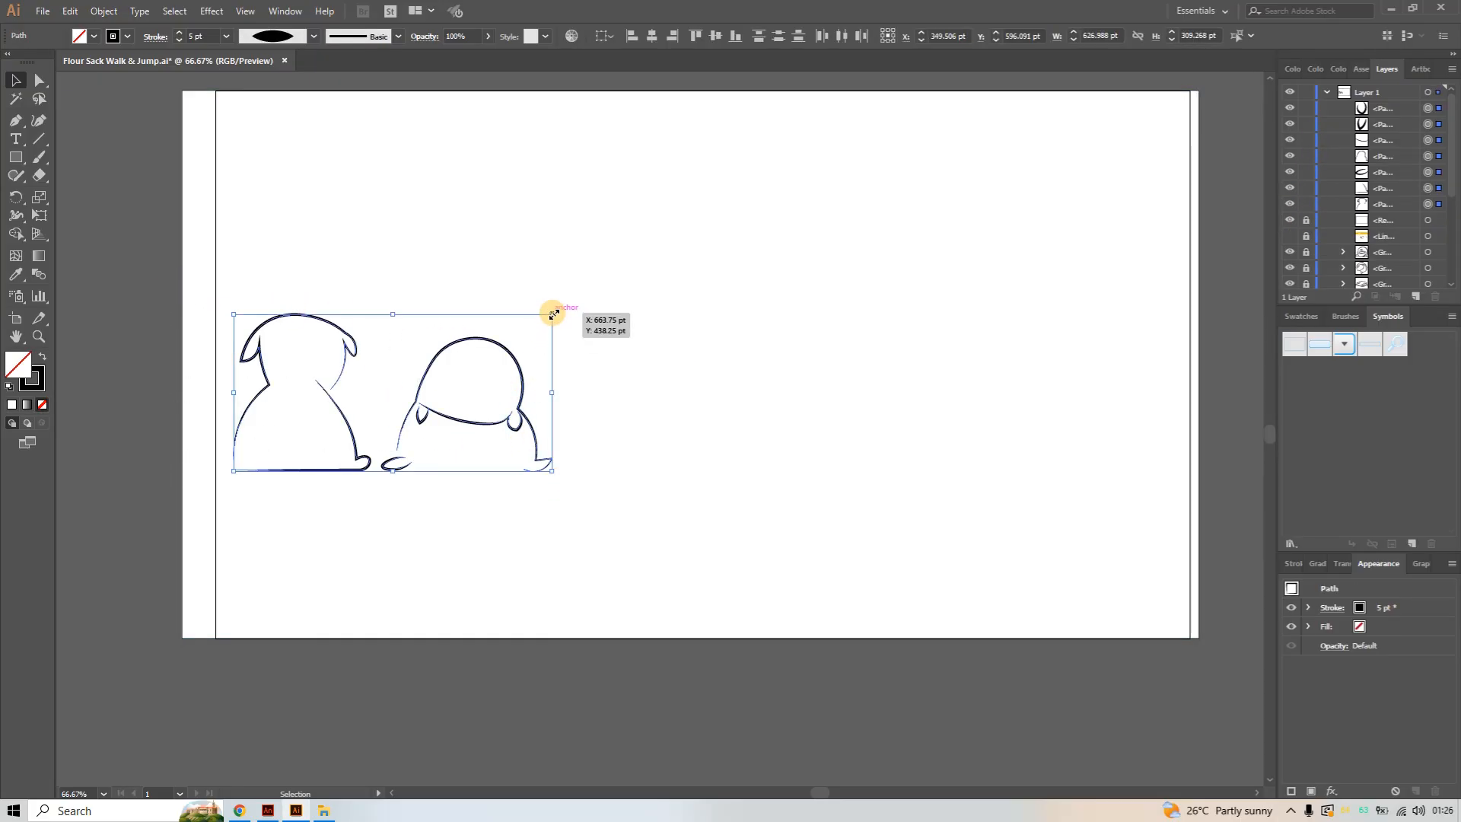
{"action": "left_click_drag", "start_coordinate": [553, 313], "coordinate": [665, 328]}
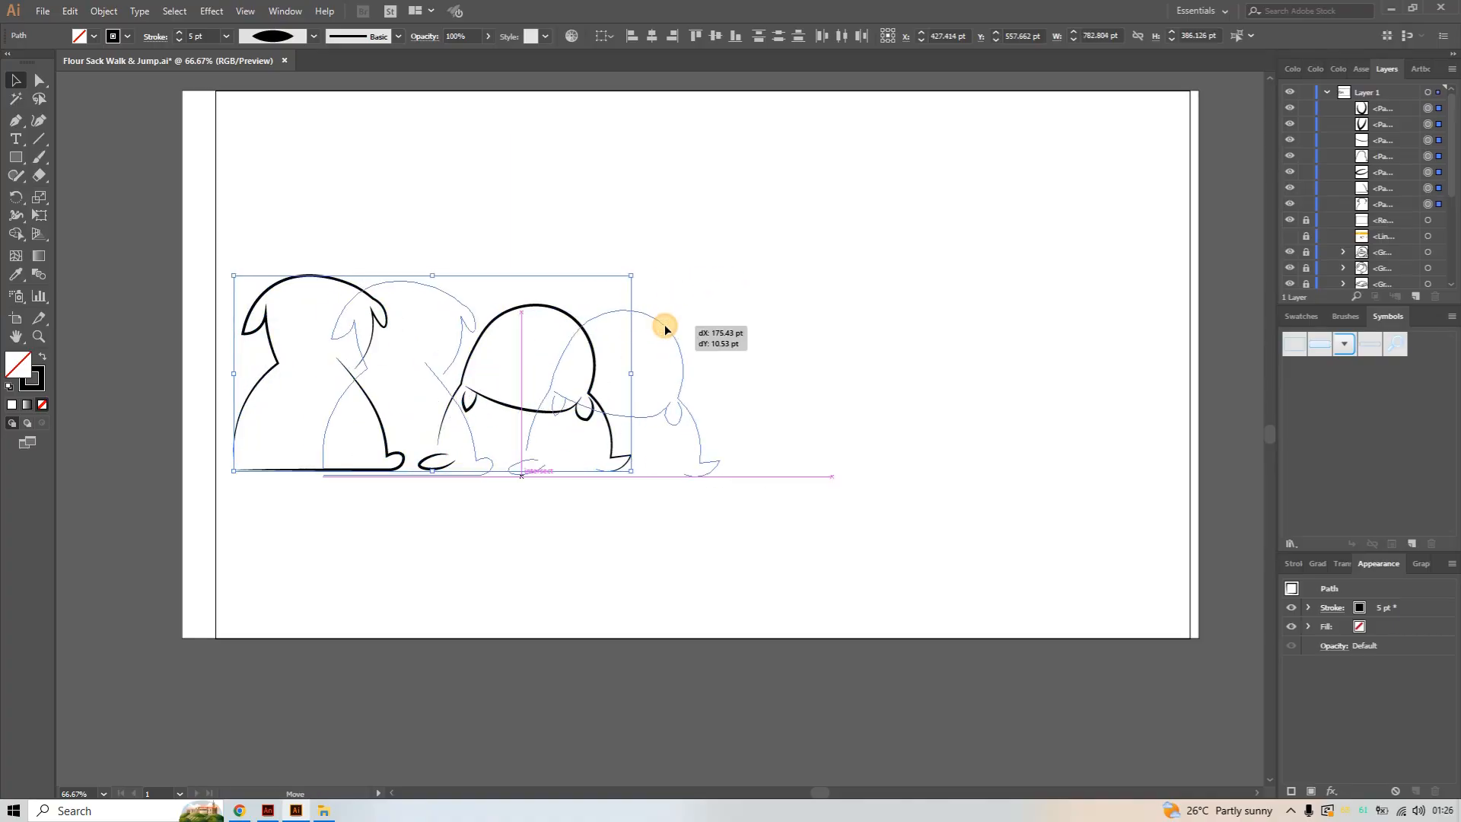
{"action": "left_click_drag", "start_coordinate": [723, 289], "coordinate": [744, 273]}
{"action": "left_click", "coordinate": [744, 272]}
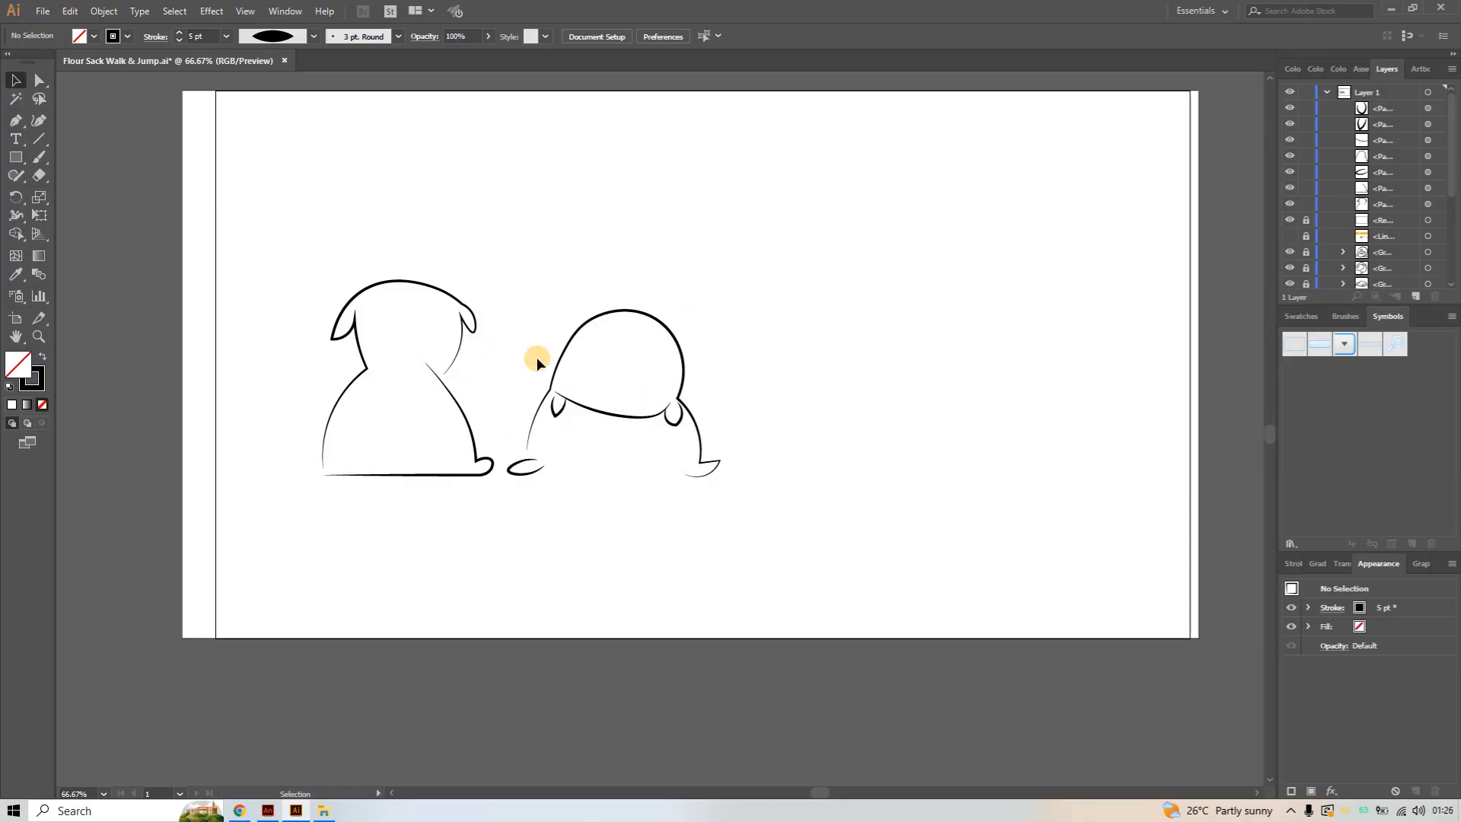
Show and unlock the linked reference image, placing it above the white rectangle in the layer order
{"action": "left_click", "coordinate": [1288, 237]}
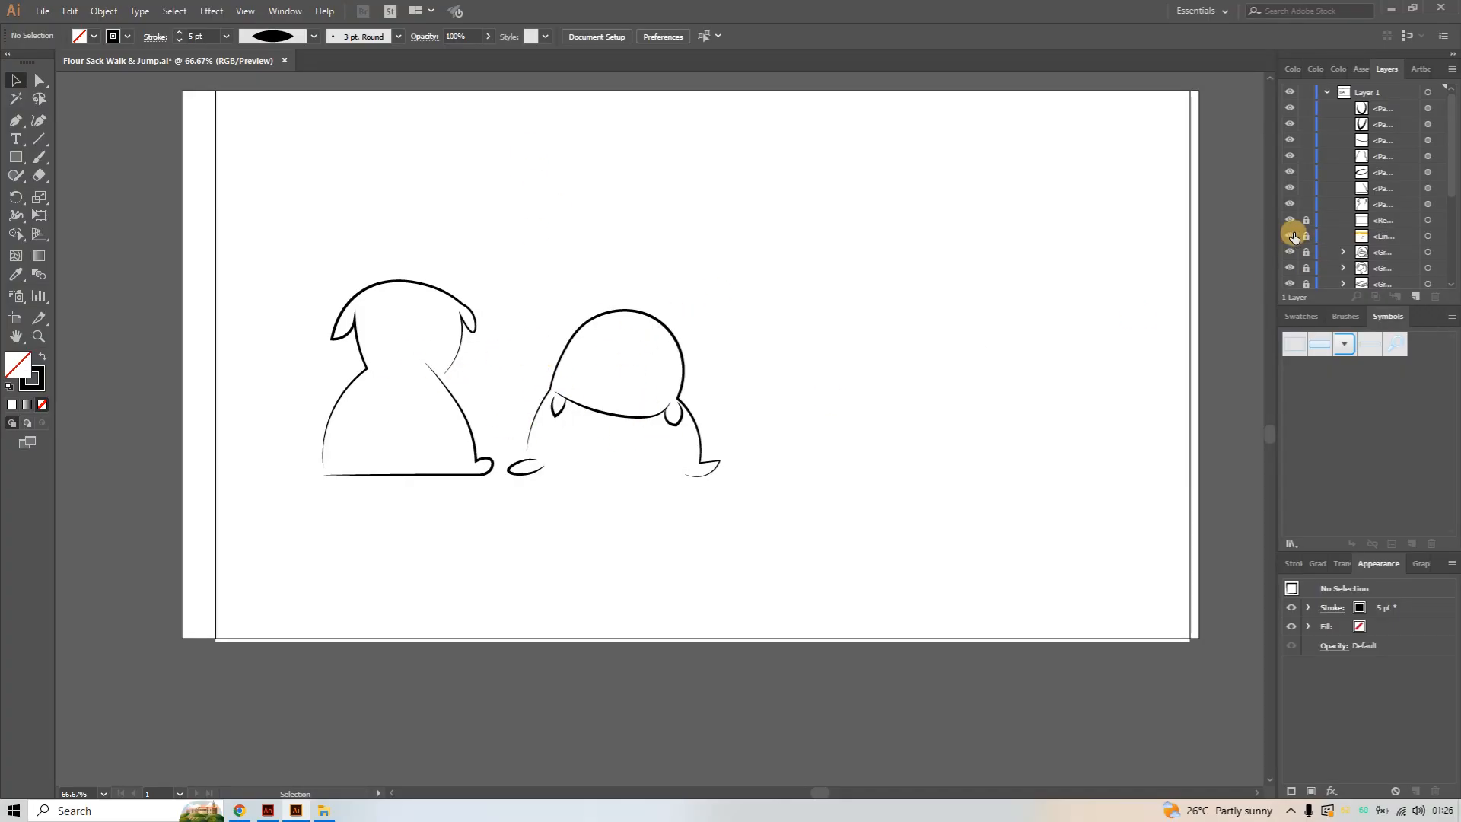
{"action": "left_click_drag", "start_coordinate": [1367, 234], "coordinate": [1378, 210]}
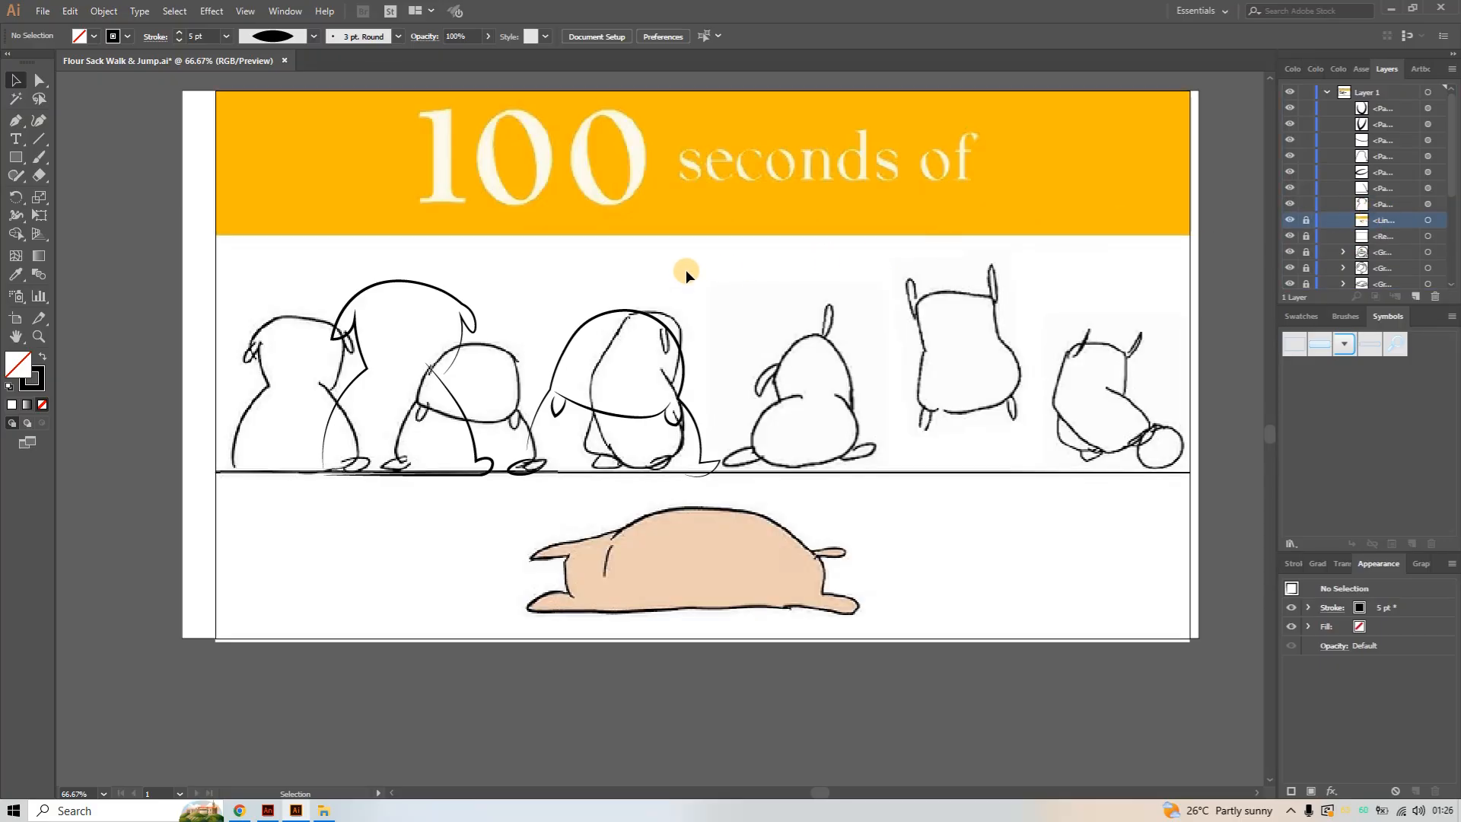
{"action": "left_click", "coordinate": [1307, 219]}
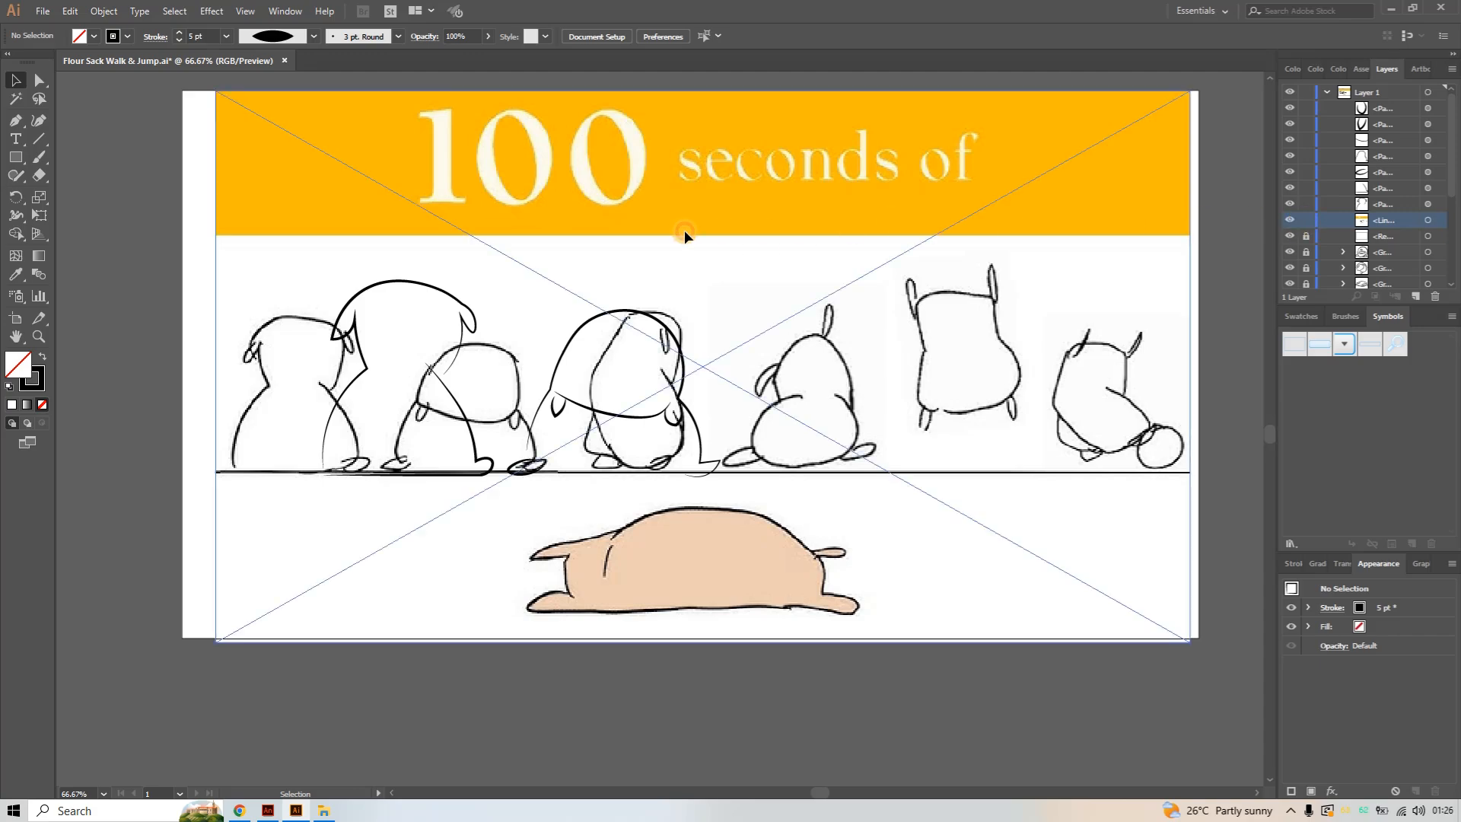
Move the reference image to the right of the traced flour sacks and enlarge it to about 2244 x 1276 pt
{"action": "left_click_drag", "start_coordinate": [683, 229], "coordinate": [970, 231]}
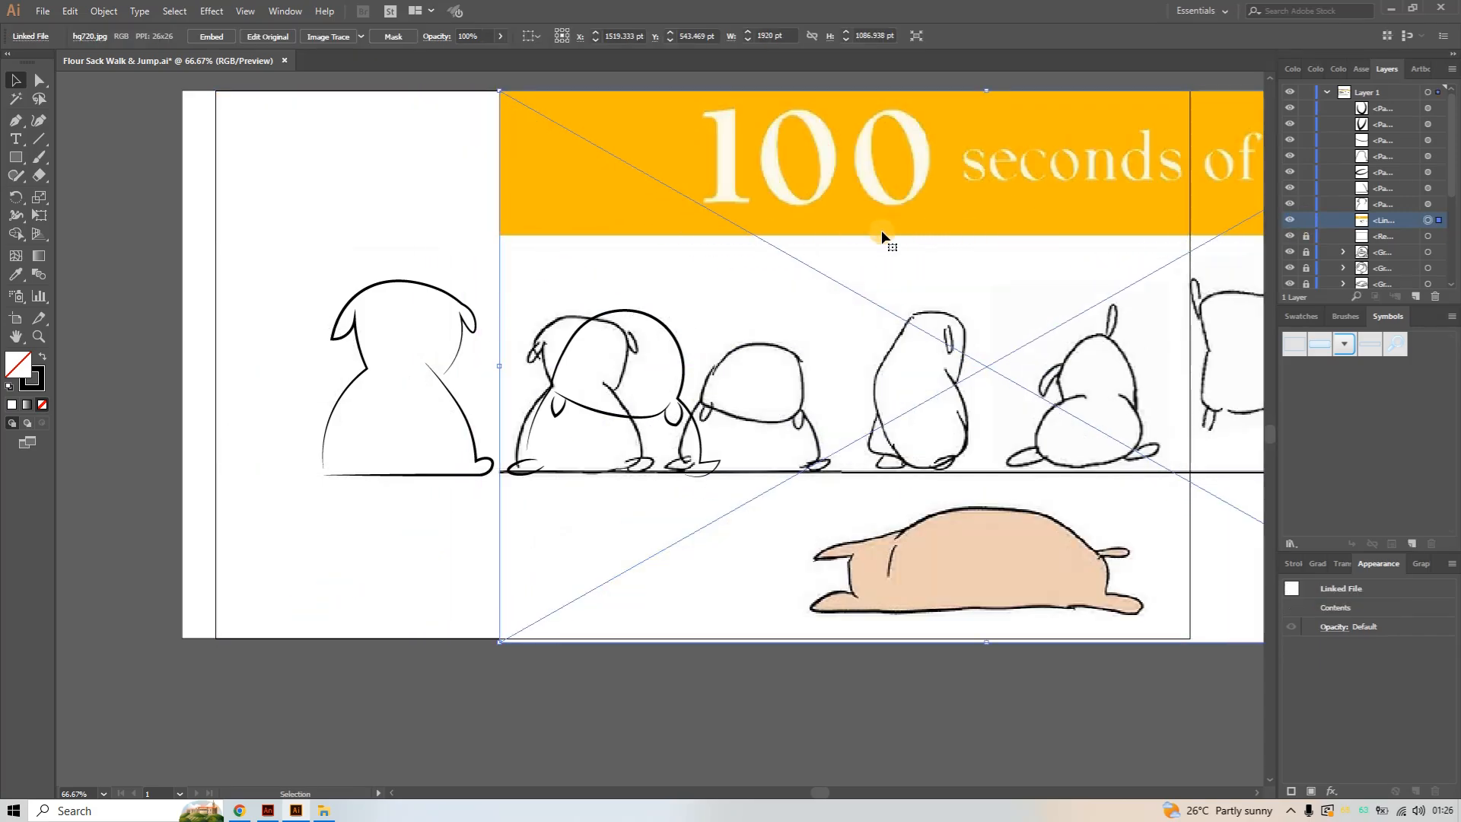
{"action": "left_click_drag", "start_coordinate": [806, 248], "coordinate": [973, 254]}
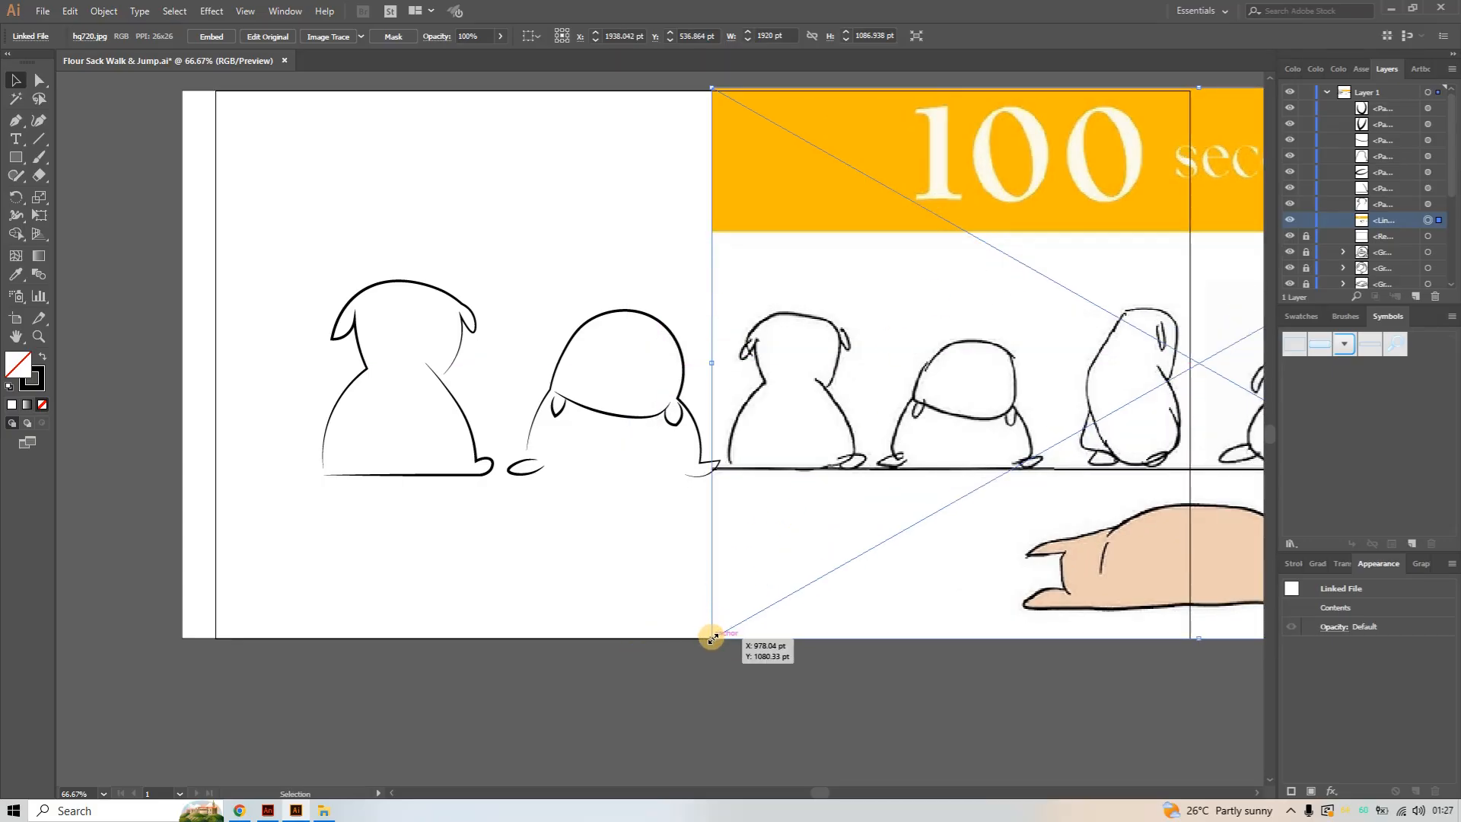
{"action": "left_click_drag", "start_coordinate": [711, 637], "coordinate": [548, 735]}
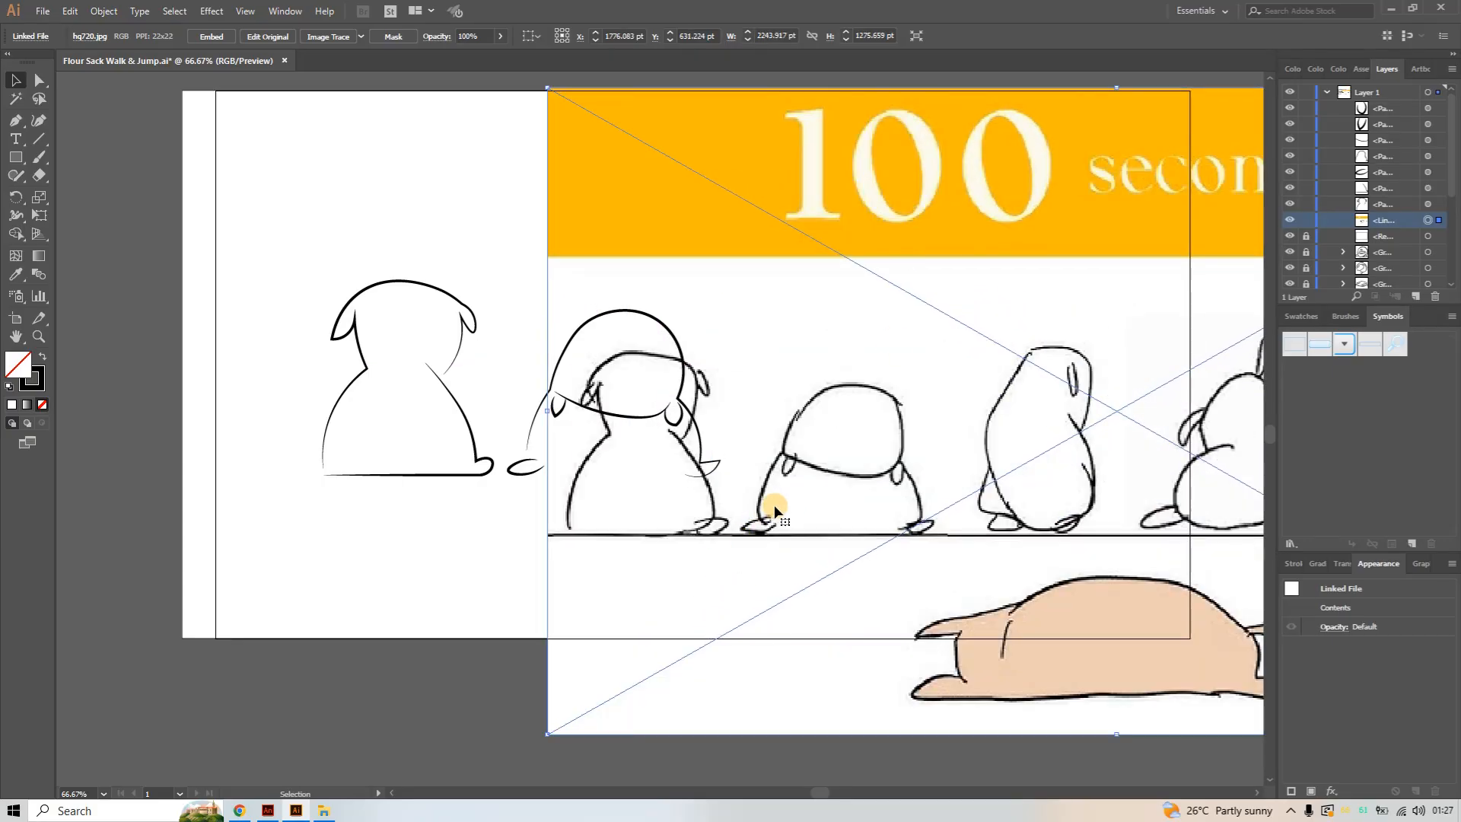
{"action": "left_click_drag", "start_coordinate": [775, 504], "coordinate": [953, 422]}
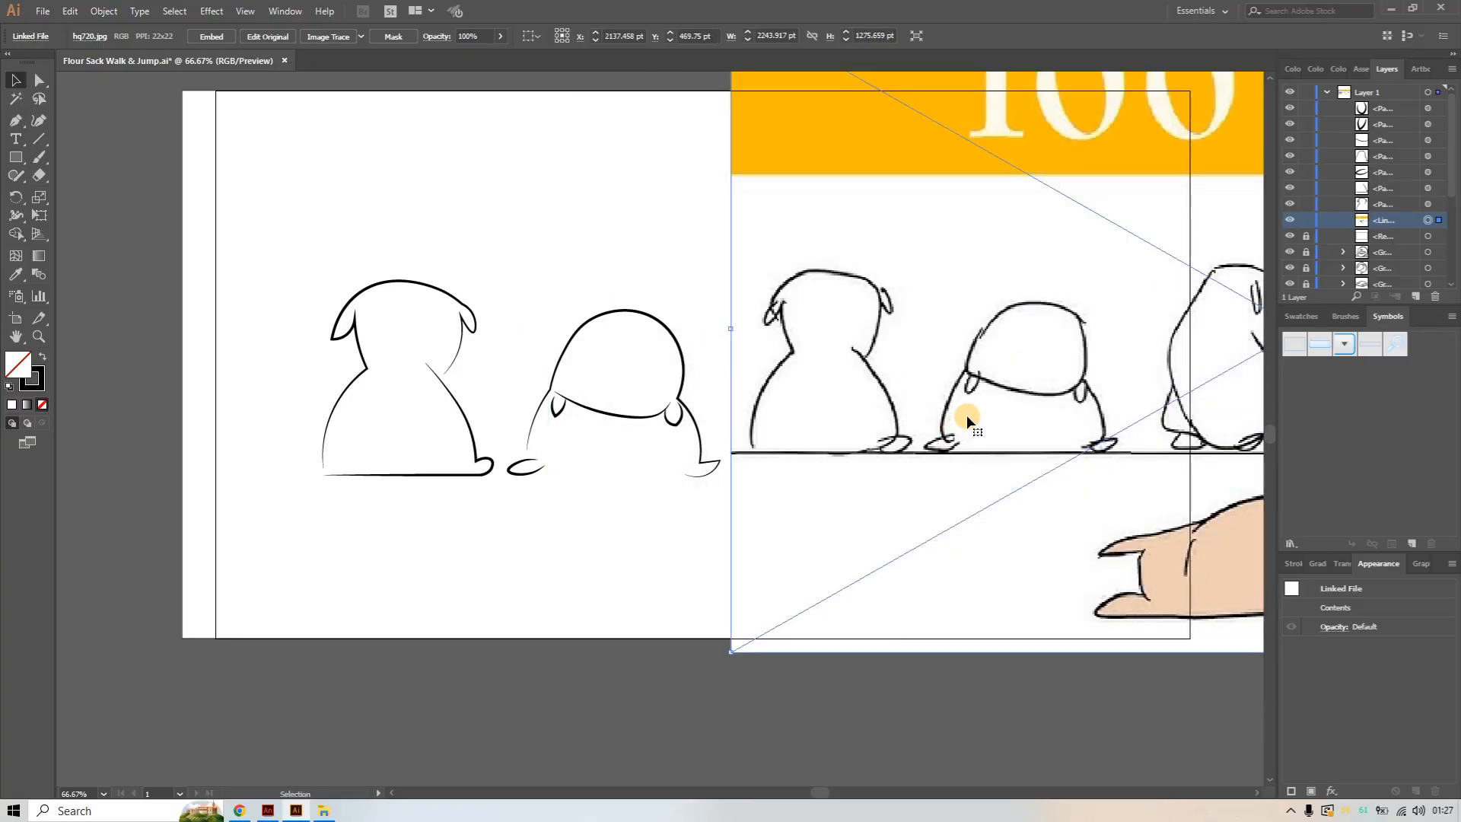
Enlarge the linked reference image beside the traced sacks to about 2280 x 1341 pt and lock it
{"action": "left_click_drag", "start_coordinate": [730, 651], "coordinate": [713, 685]}
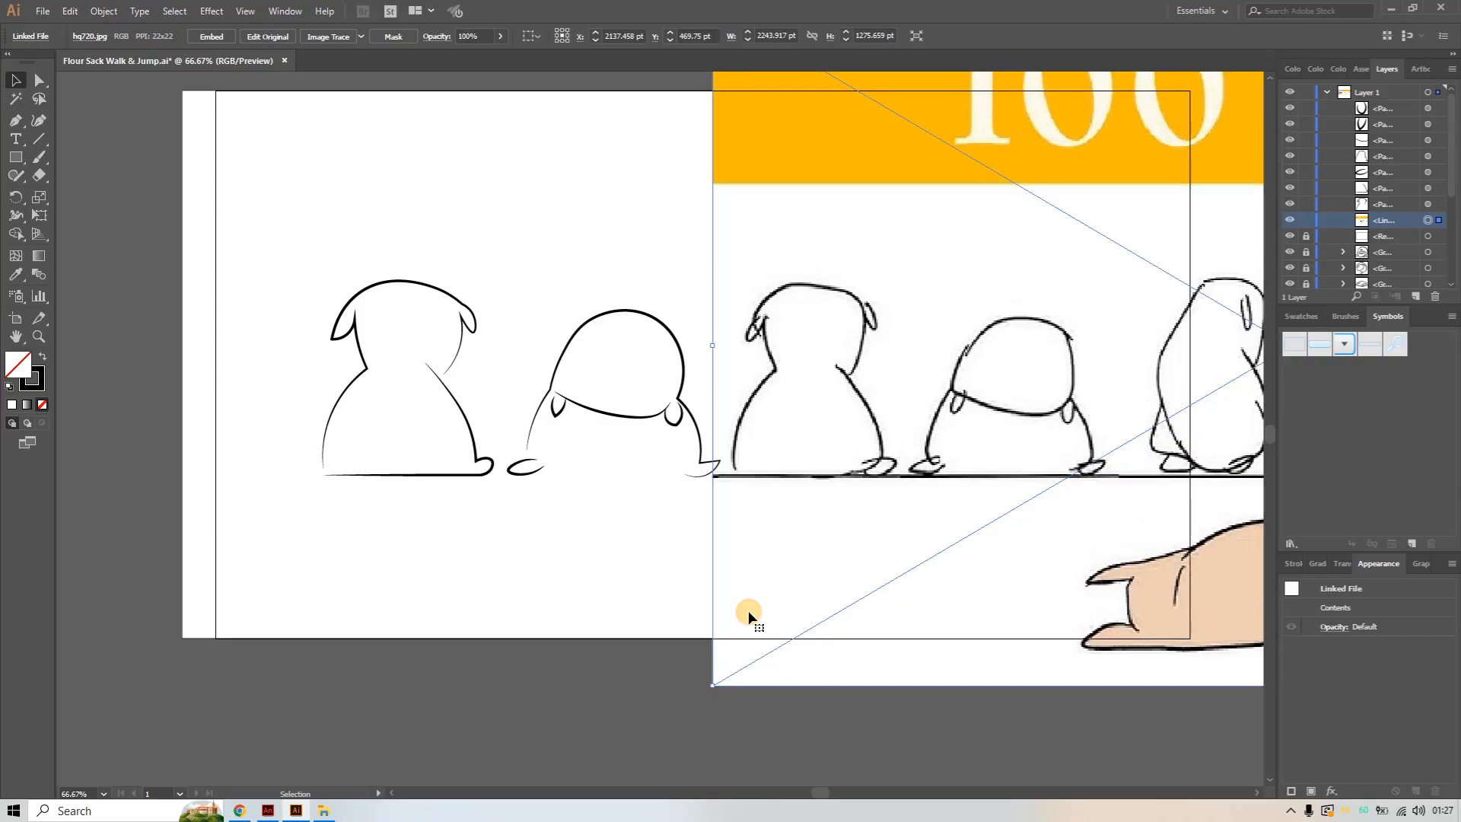
{"action": "left_click", "coordinate": [525, 225]}
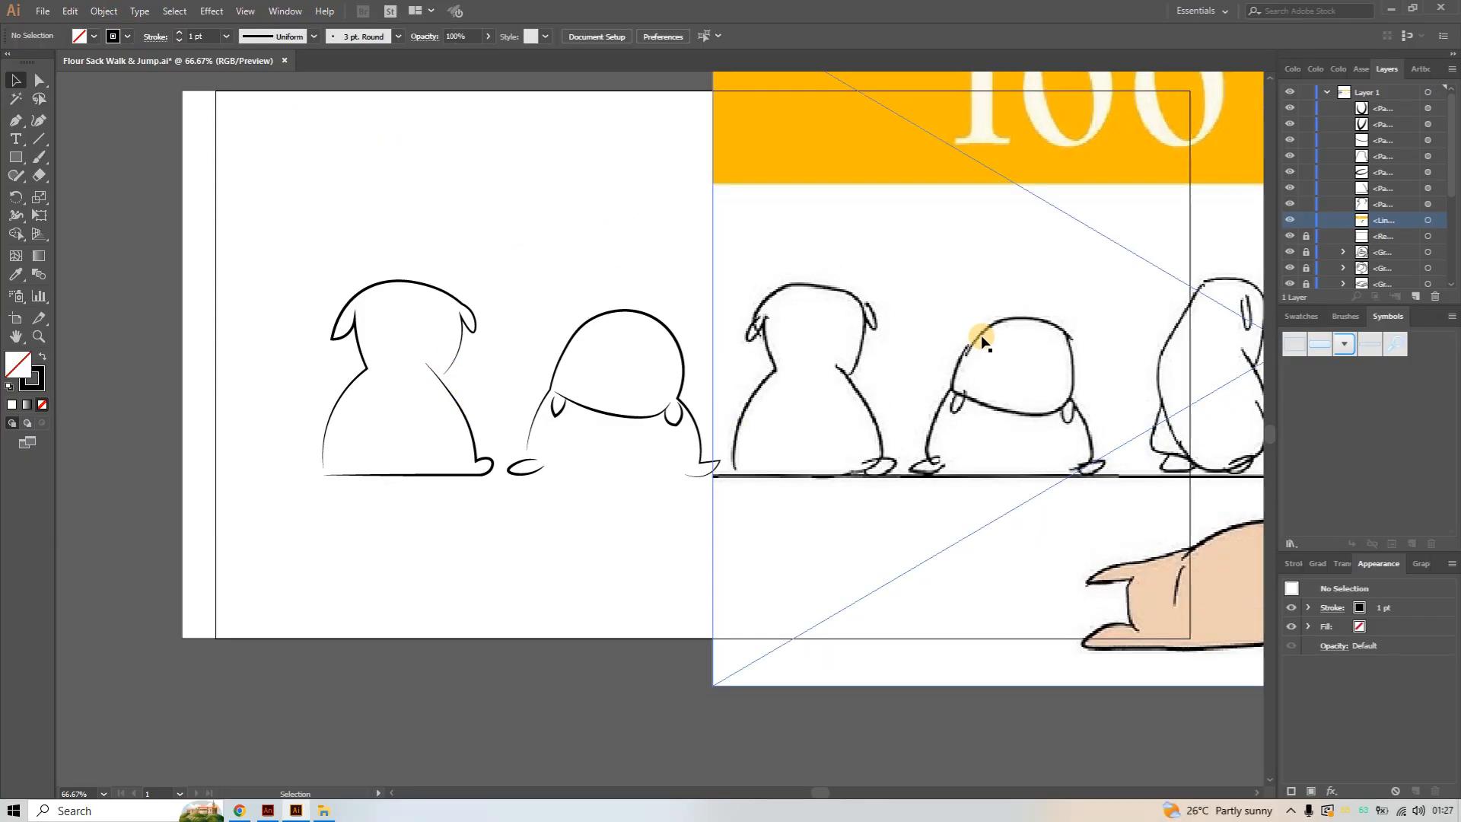
{"action": "left_click", "coordinate": [1305, 222]}
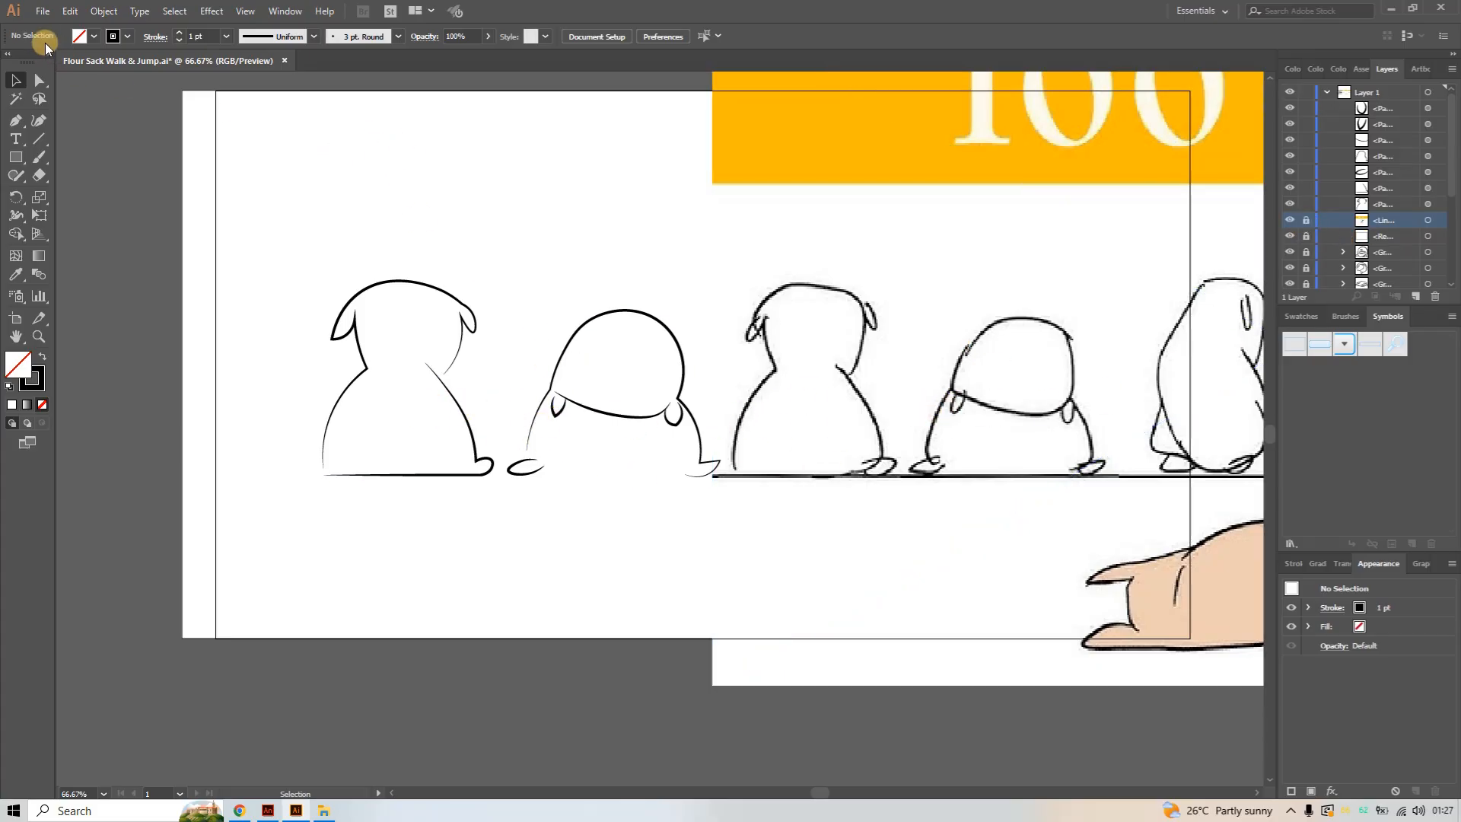
{"action": "left_click", "coordinate": [16, 121]}
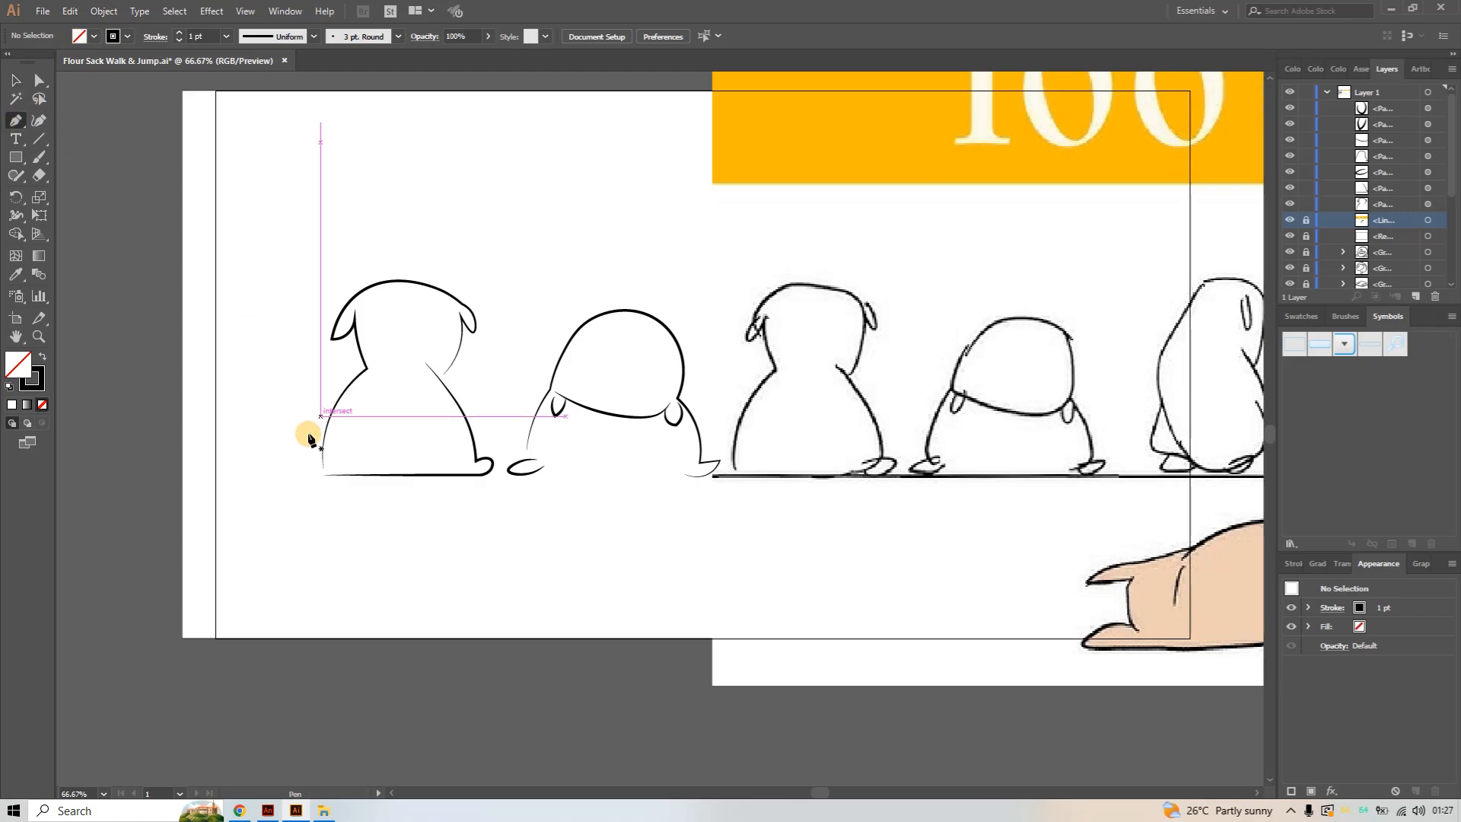
{"action": "left_click", "coordinate": [259, 478]}
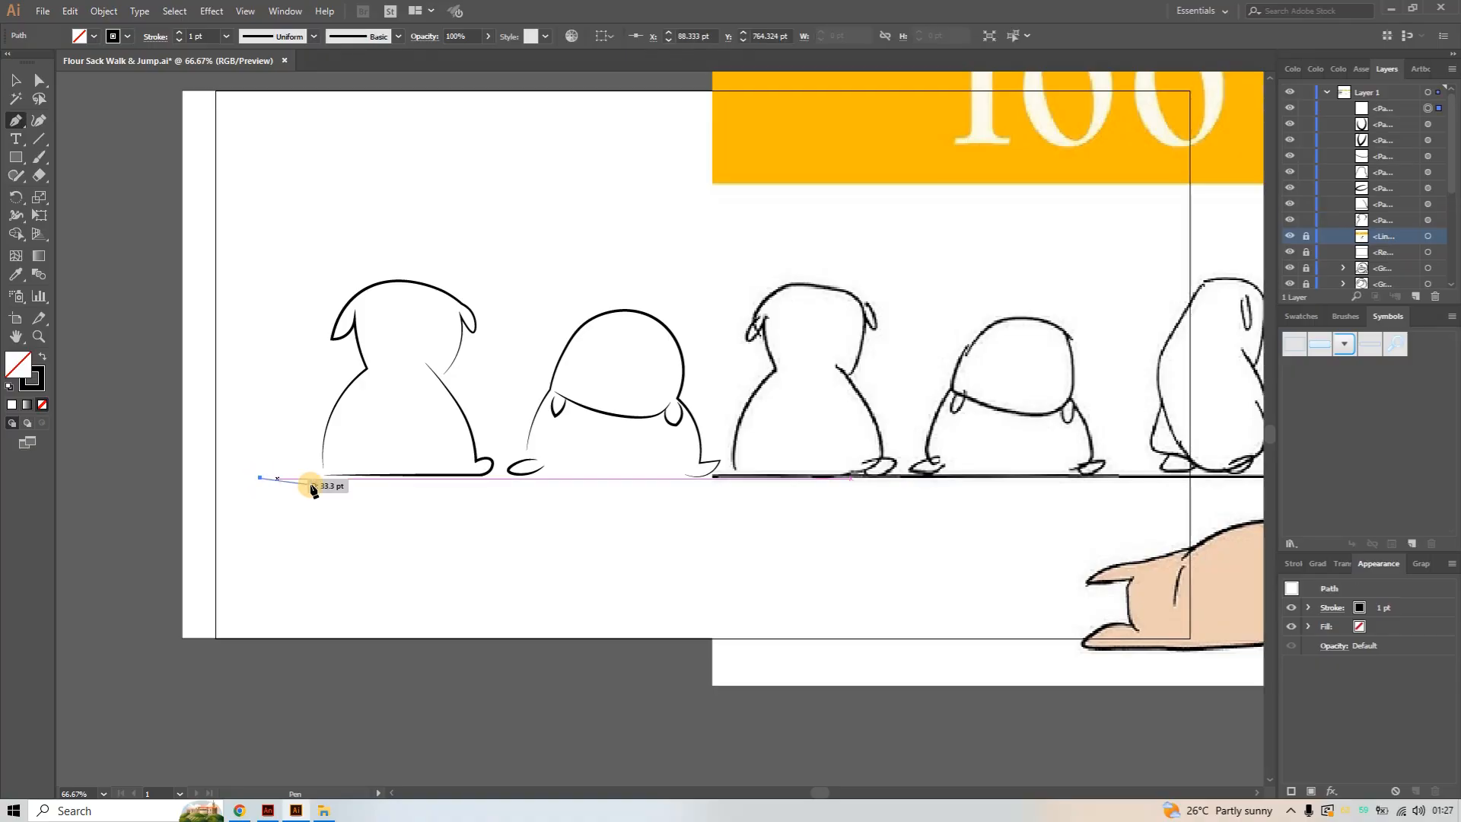
{"action": "left_click", "coordinate": [705, 478]}
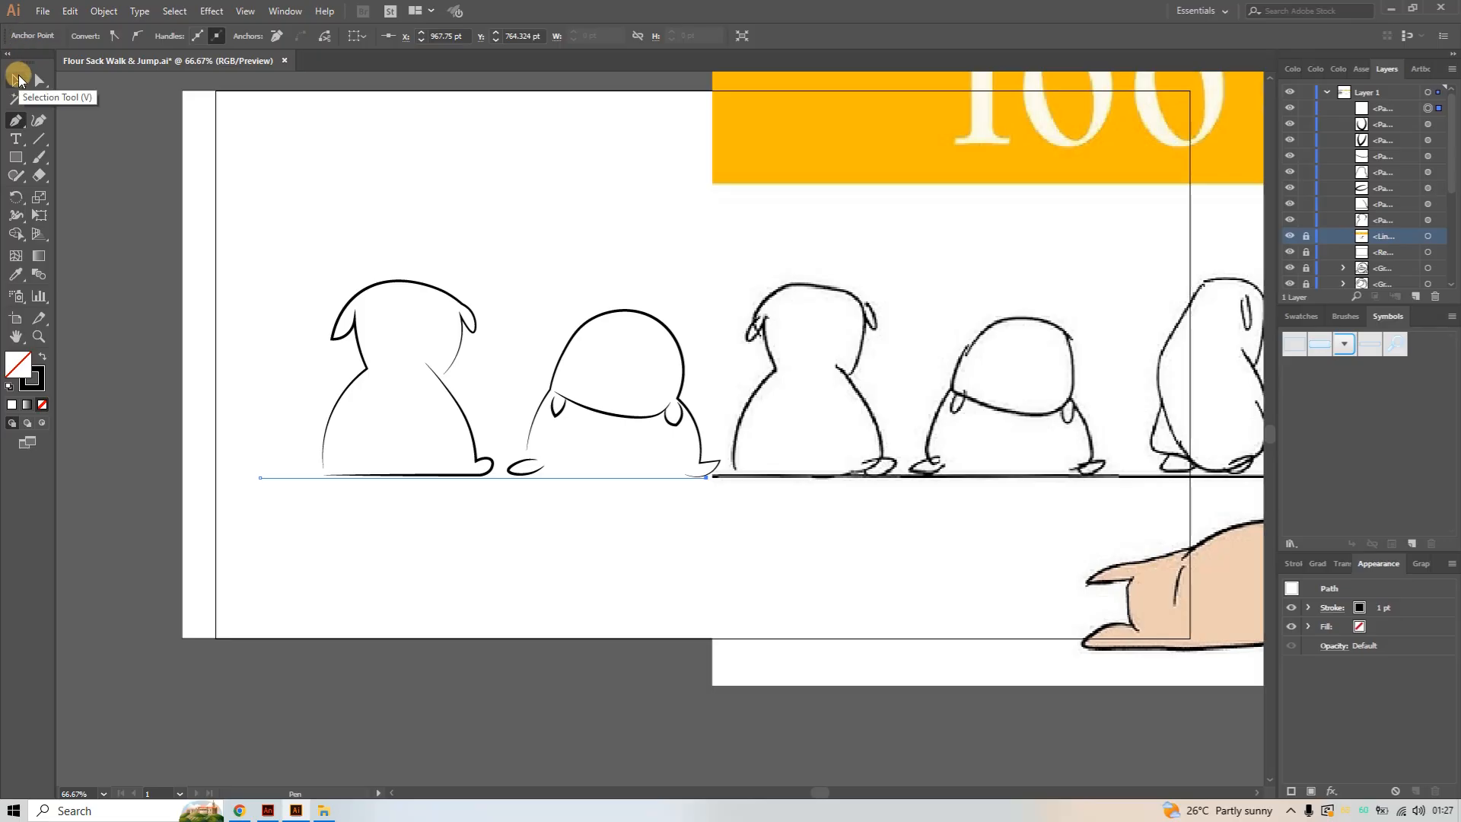
{"action": "key", "text": "v"}
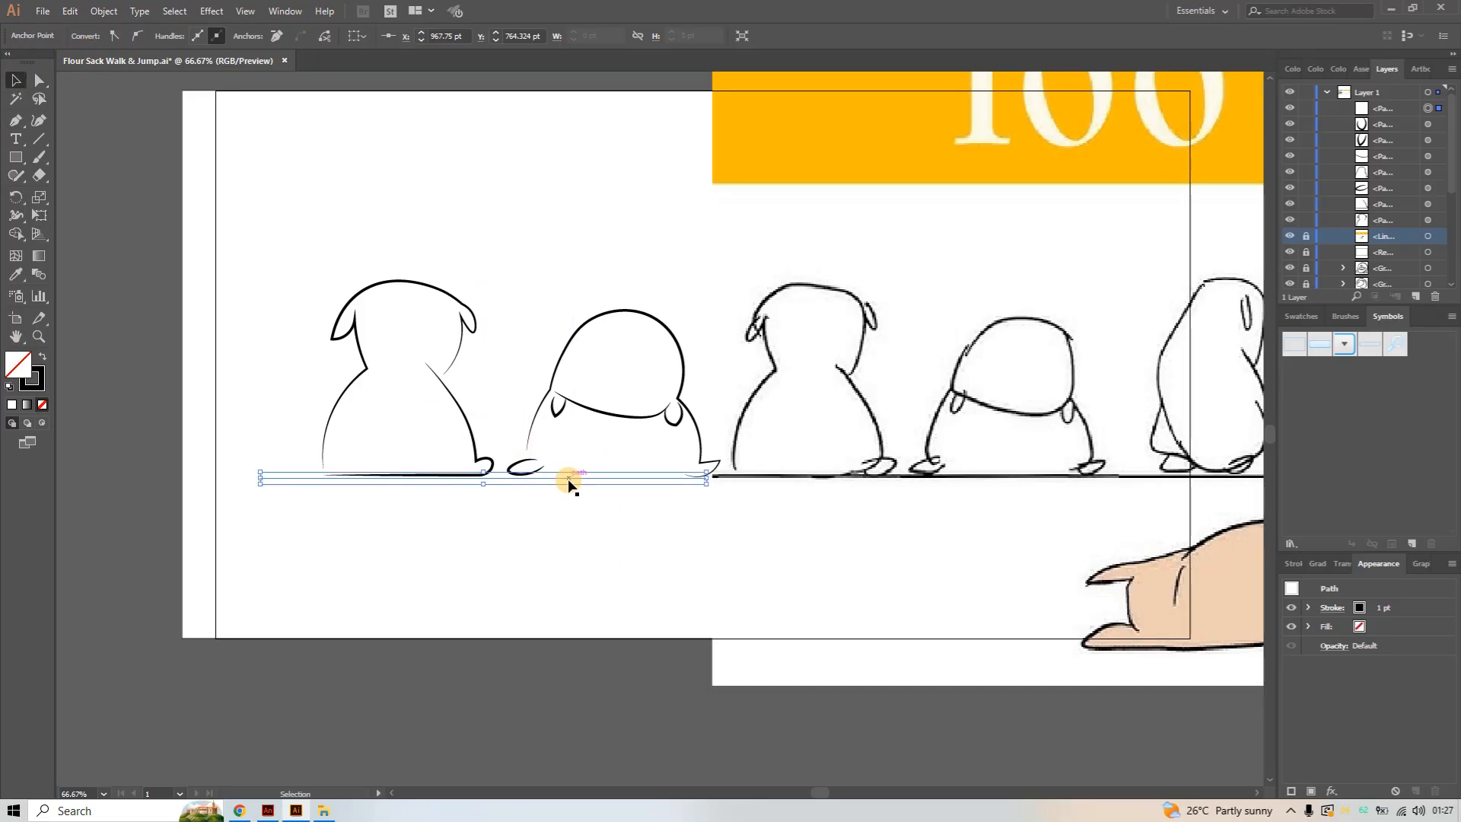
{"action": "key", "text": "ctrl+z"}
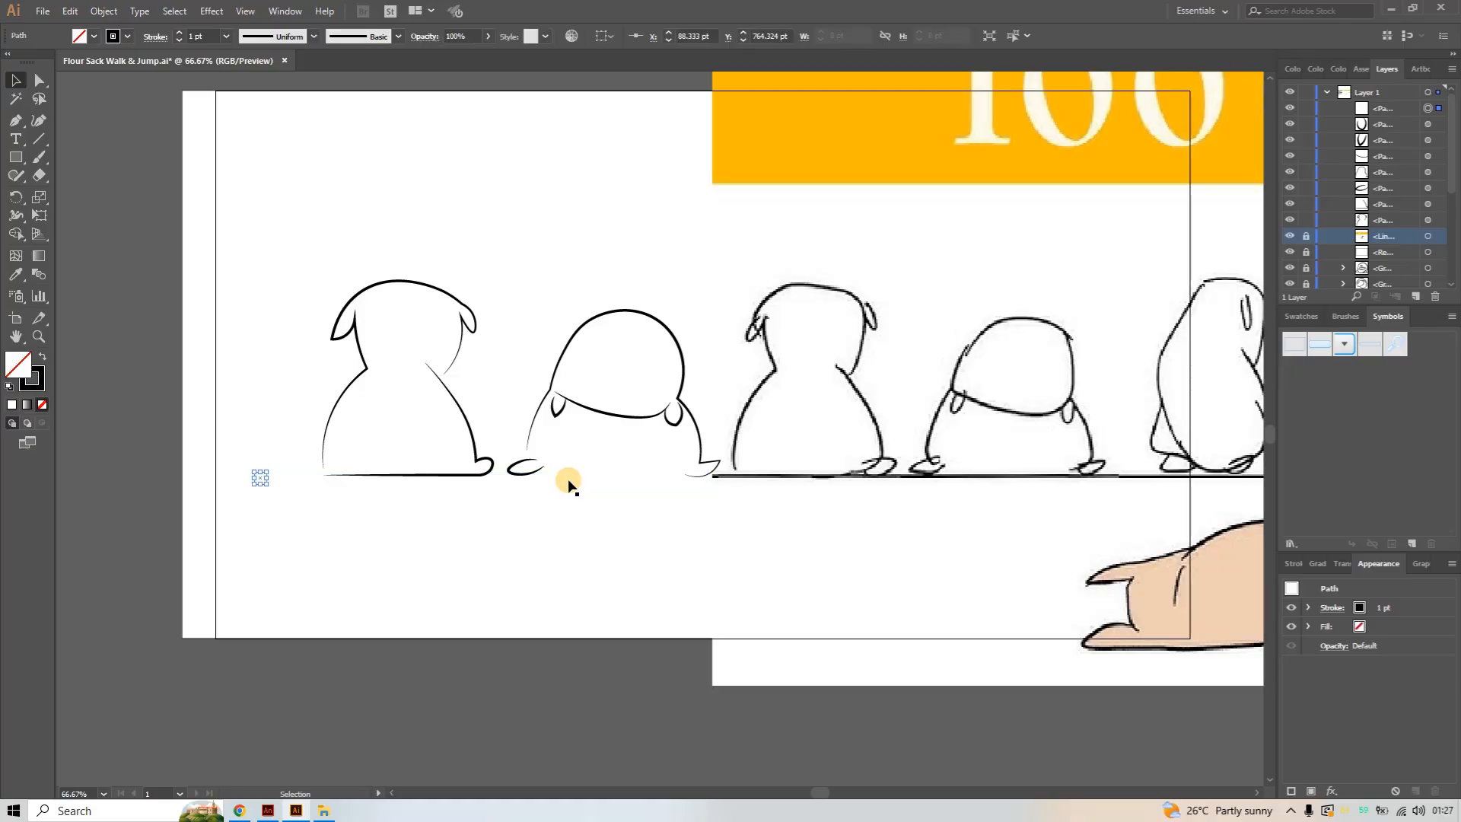
{"action": "key", "text": "Delete"}
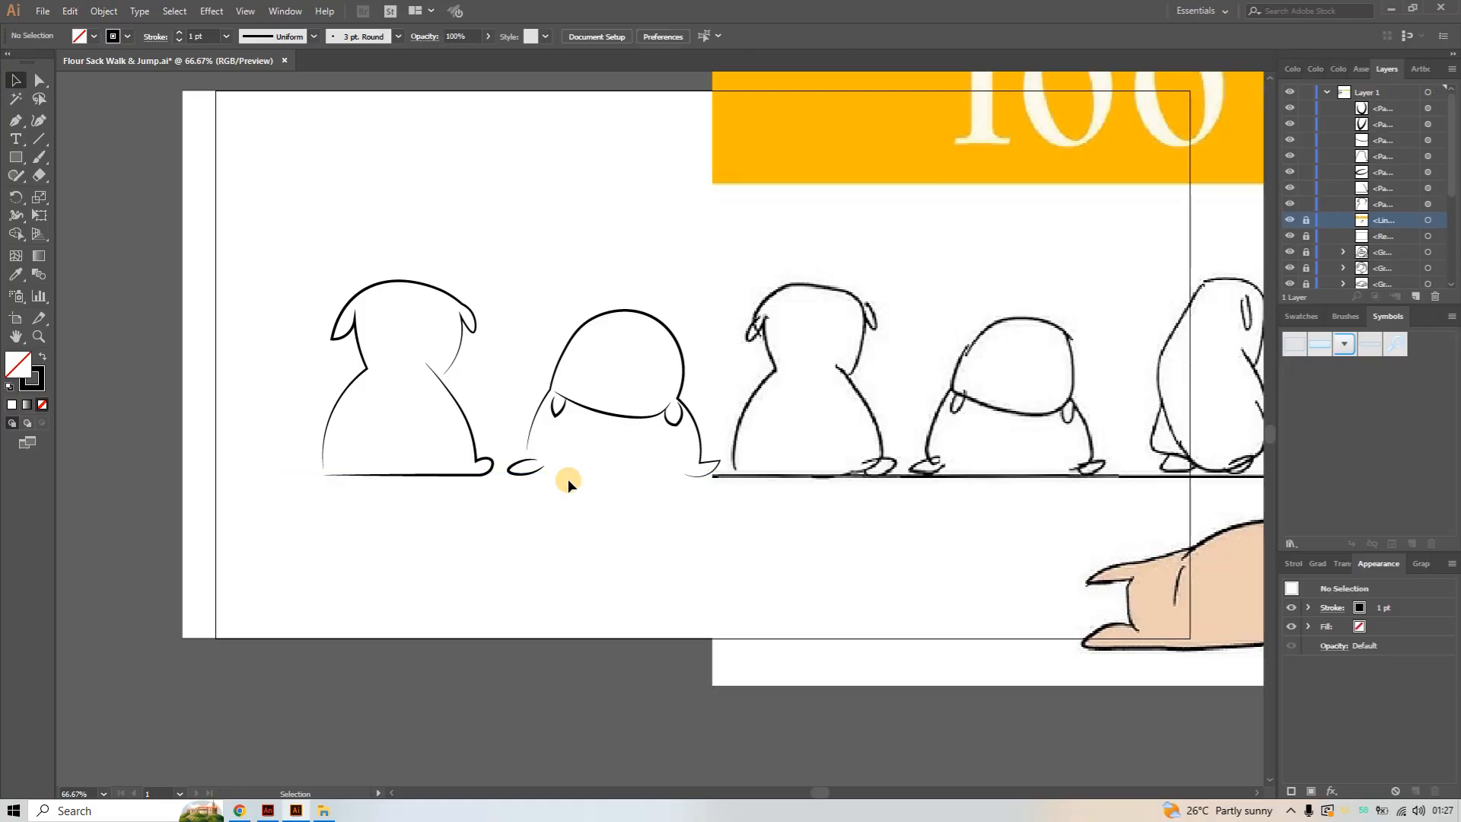
Draw a horizontal ground line about 805 pt long beneath both traced sacks with the Curvature tool and set its stroke to 5 pt
{"action": "left_click", "coordinate": [39, 119]}
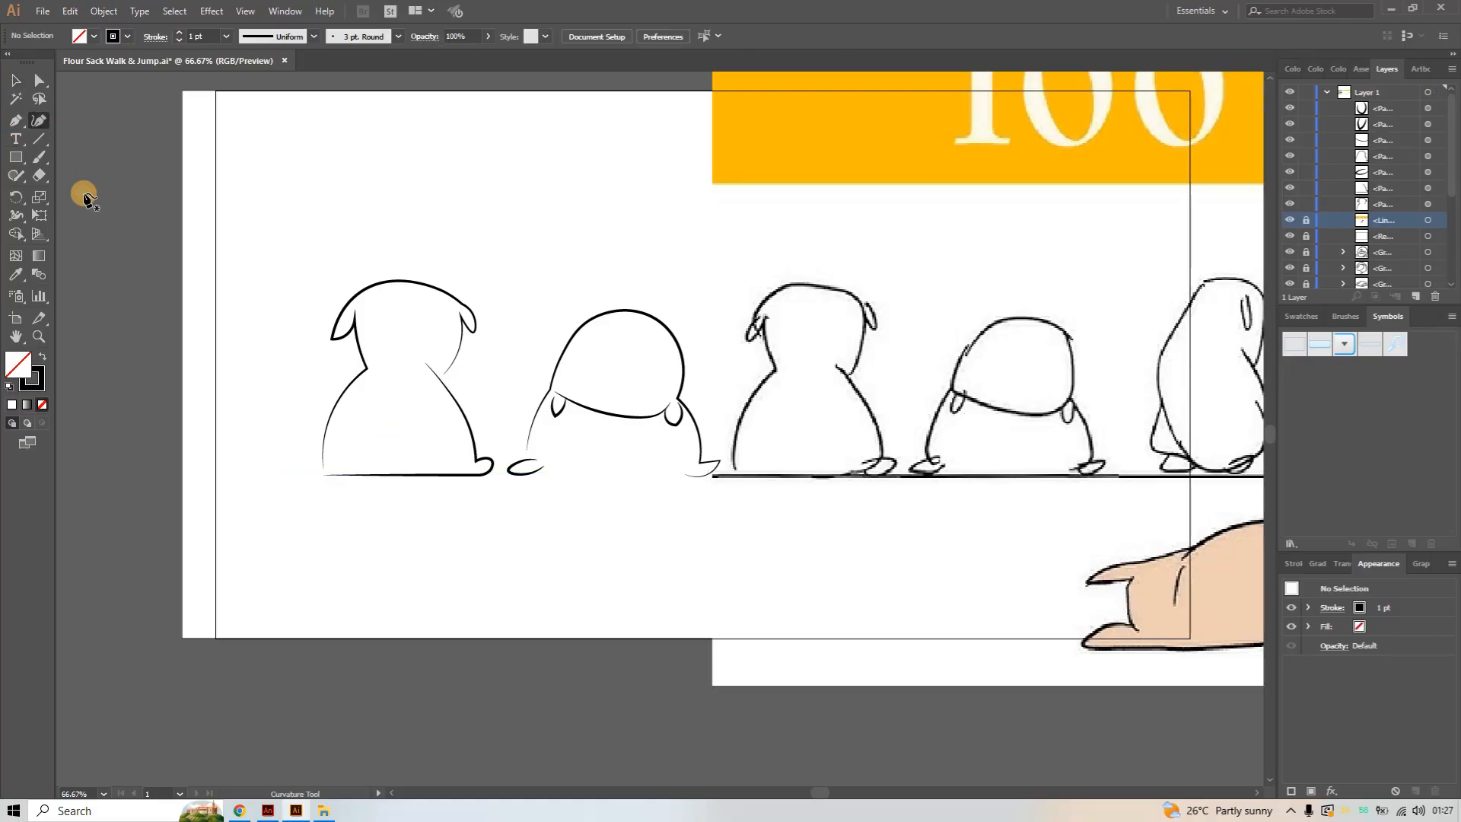
{"action": "left_click", "coordinate": [294, 478]}
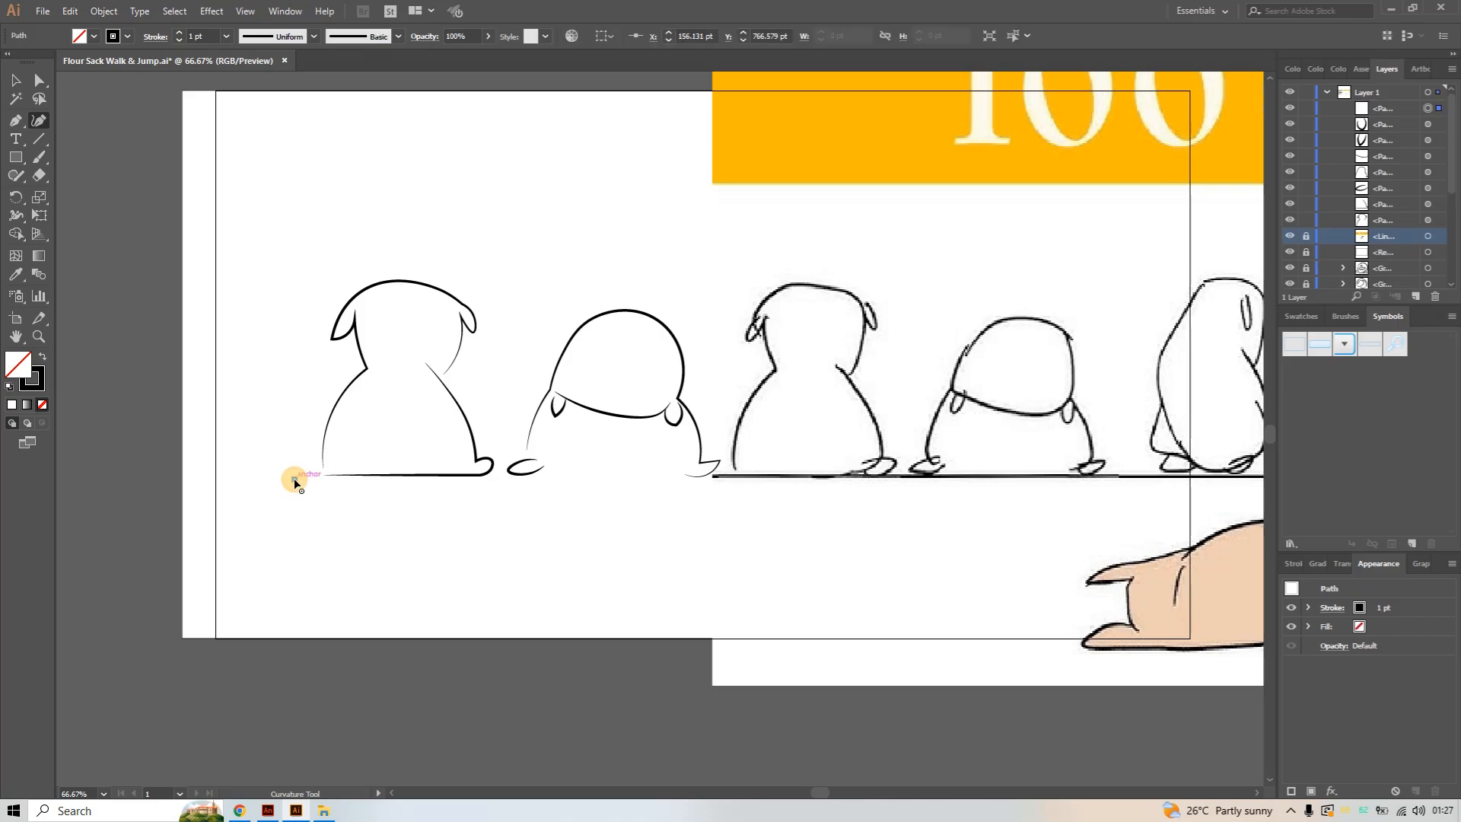
{"action": "left_click", "coordinate": [702, 479]}
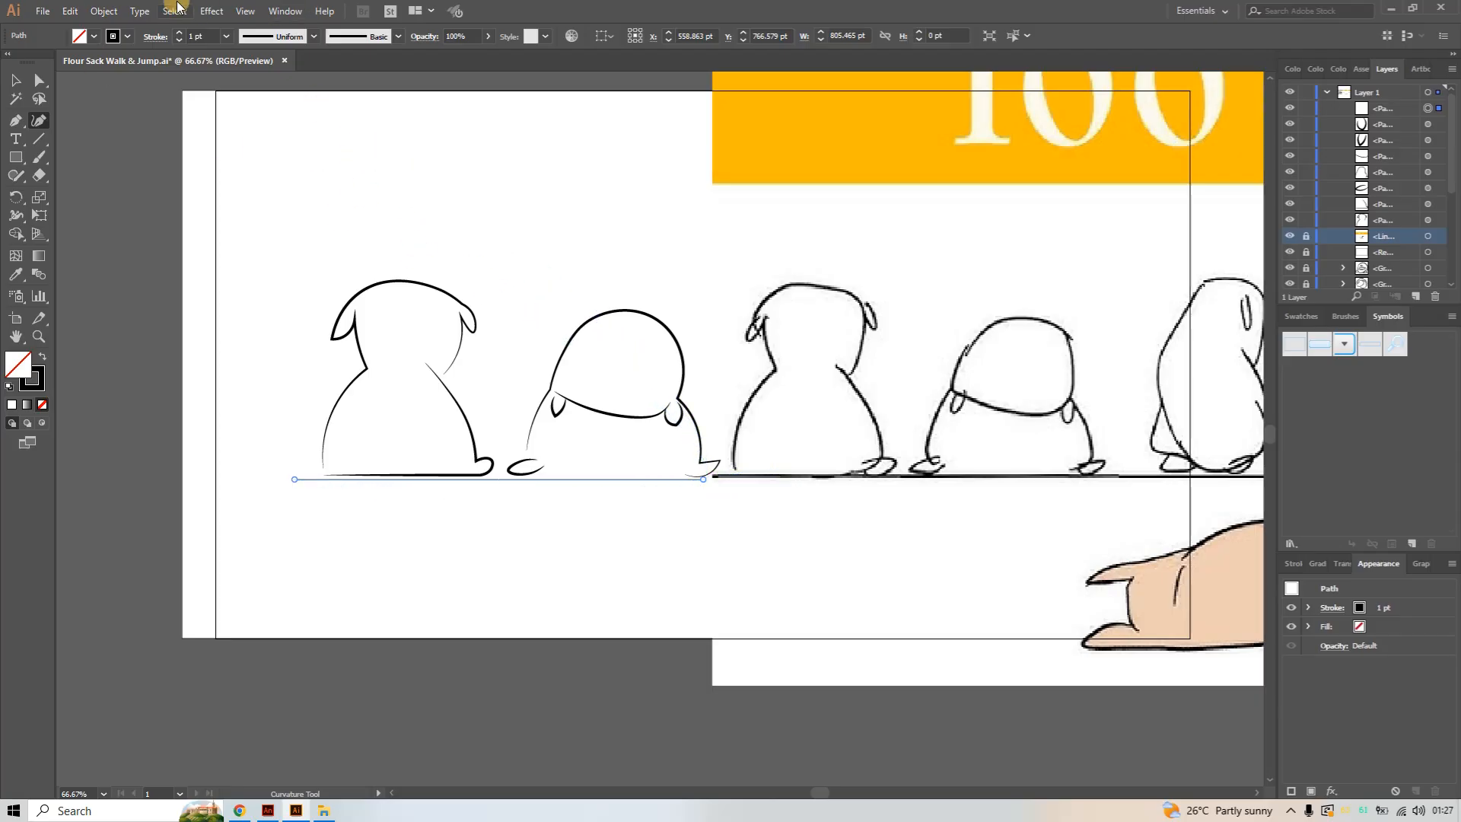
{"action": "left_click", "coordinate": [181, 32]}
{"action": "left_click", "coordinate": [181, 33]}
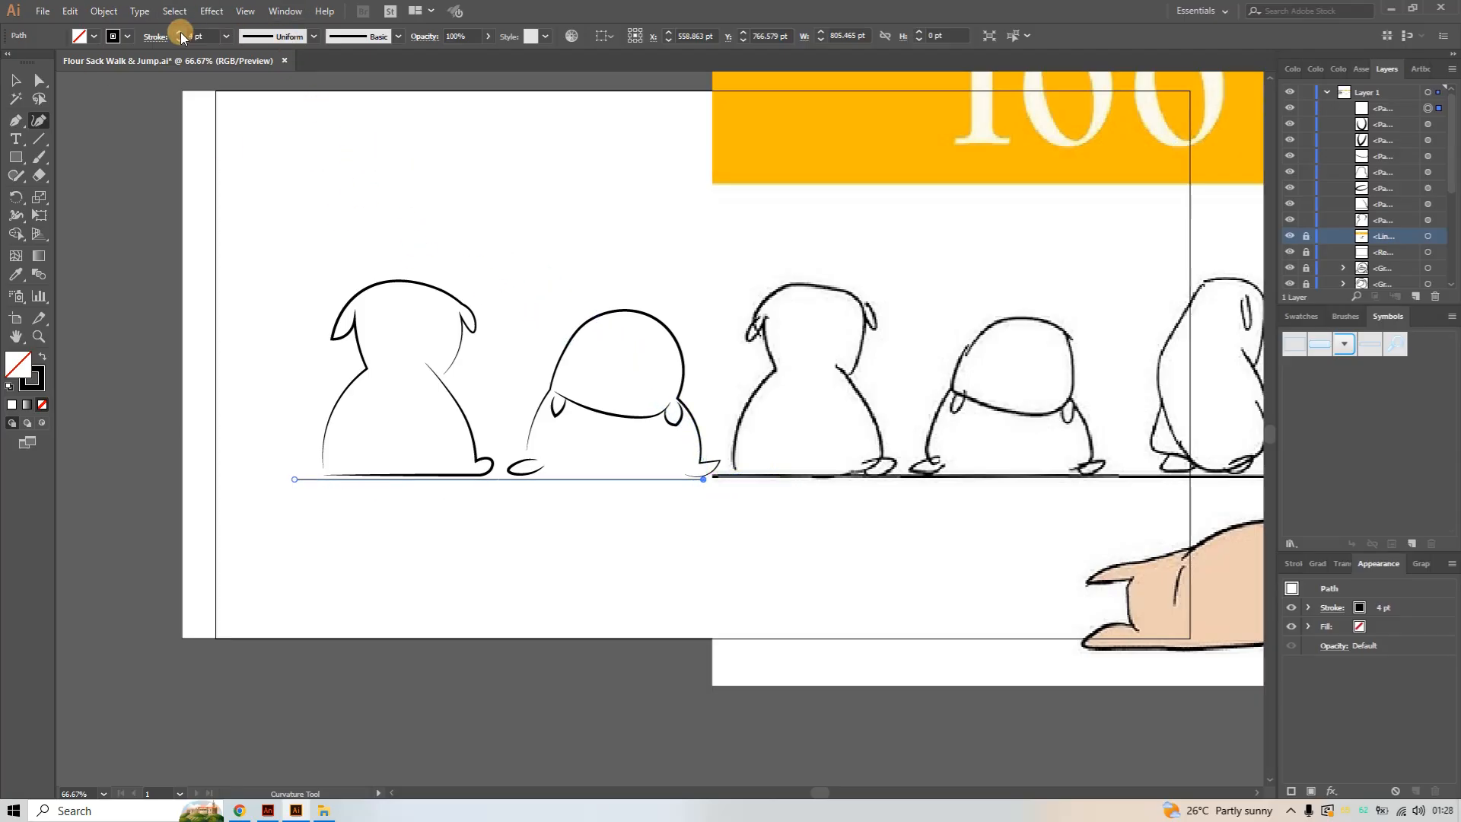
{"action": "left_click", "coordinate": [180, 33]}
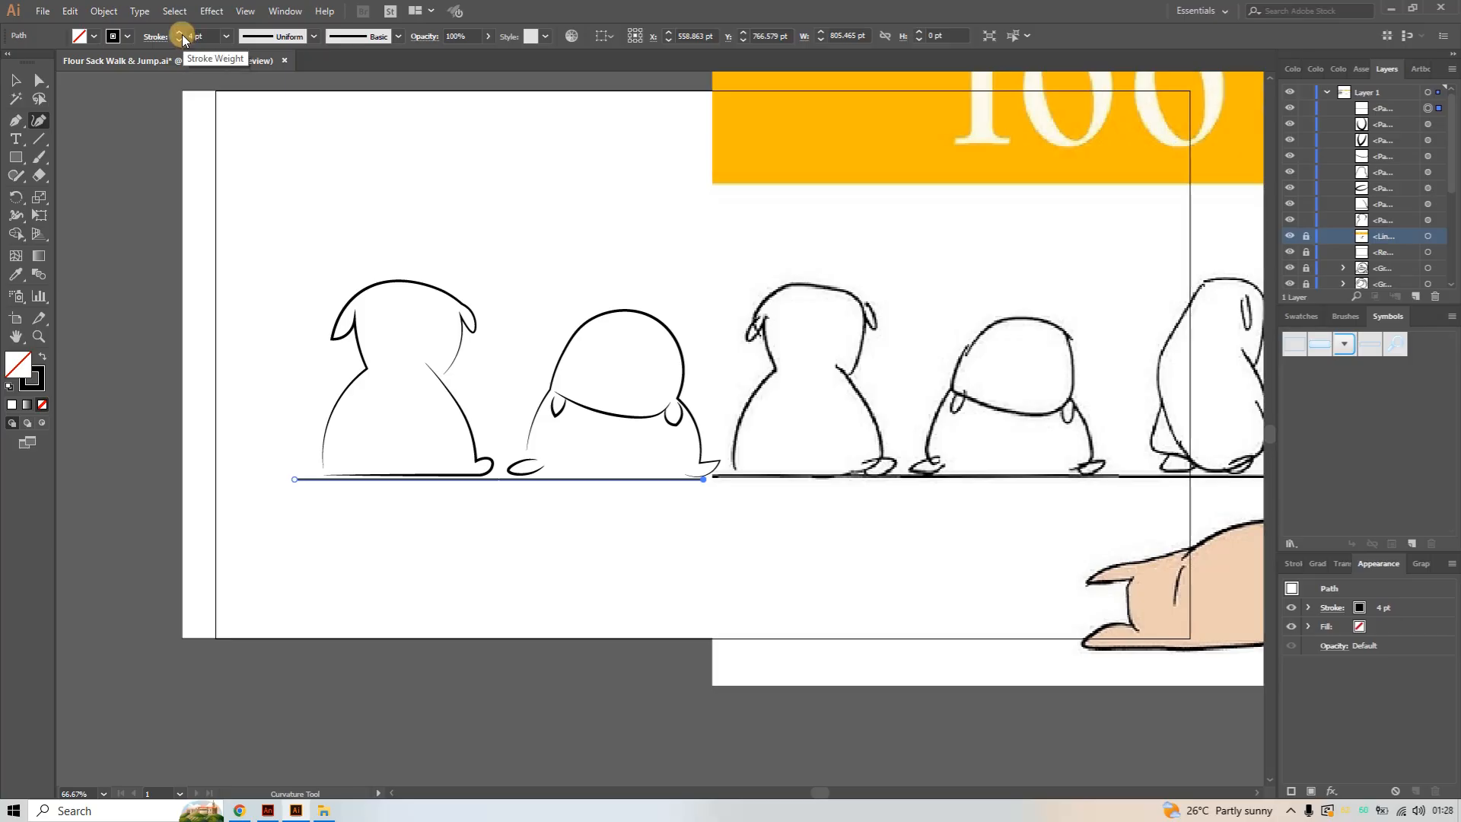
{"action": "left_click", "coordinate": [180, 32]}
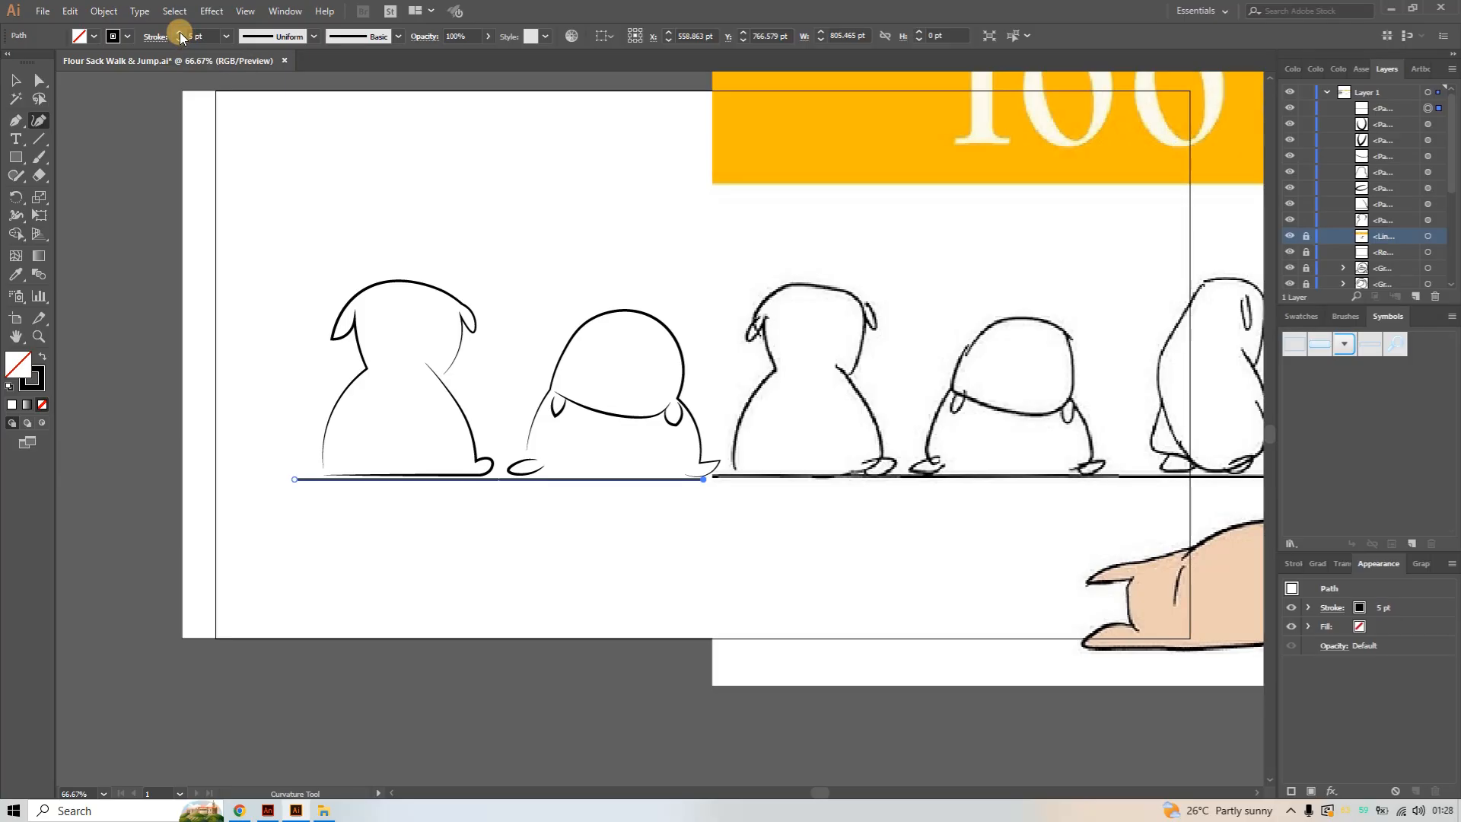
Apply the lens-shaped variable width profile to the ground line and nudge the line up 4 pt
{"action": "left_click", "coordinate": [312, 35]}
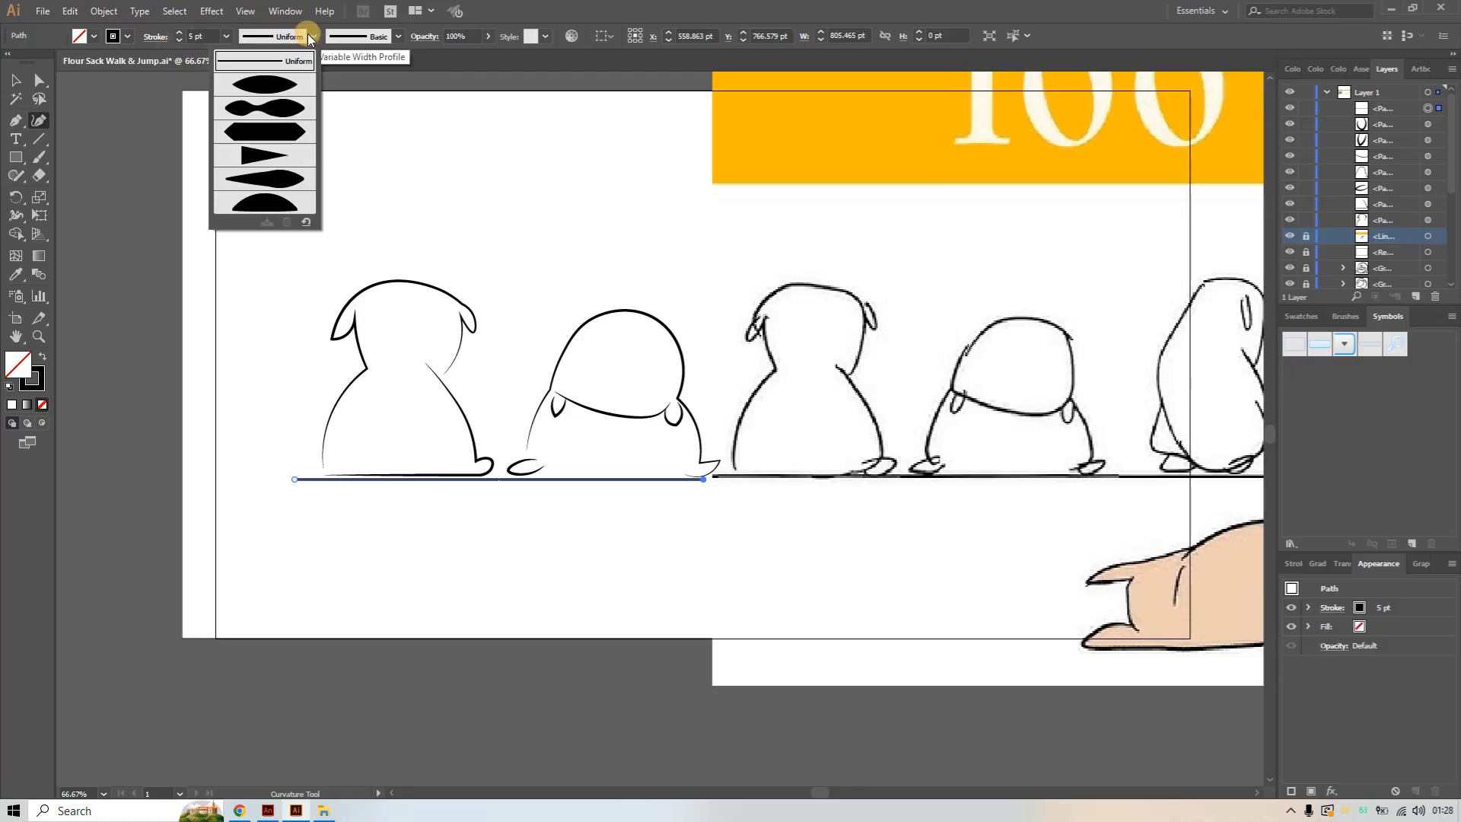
{"action": "left_click", "coordinate": [290, 76]}
{"action": "key", "text": "Up"}
{"action": "key", "text": "Up"}
{"action": "key", "text": "Up"}
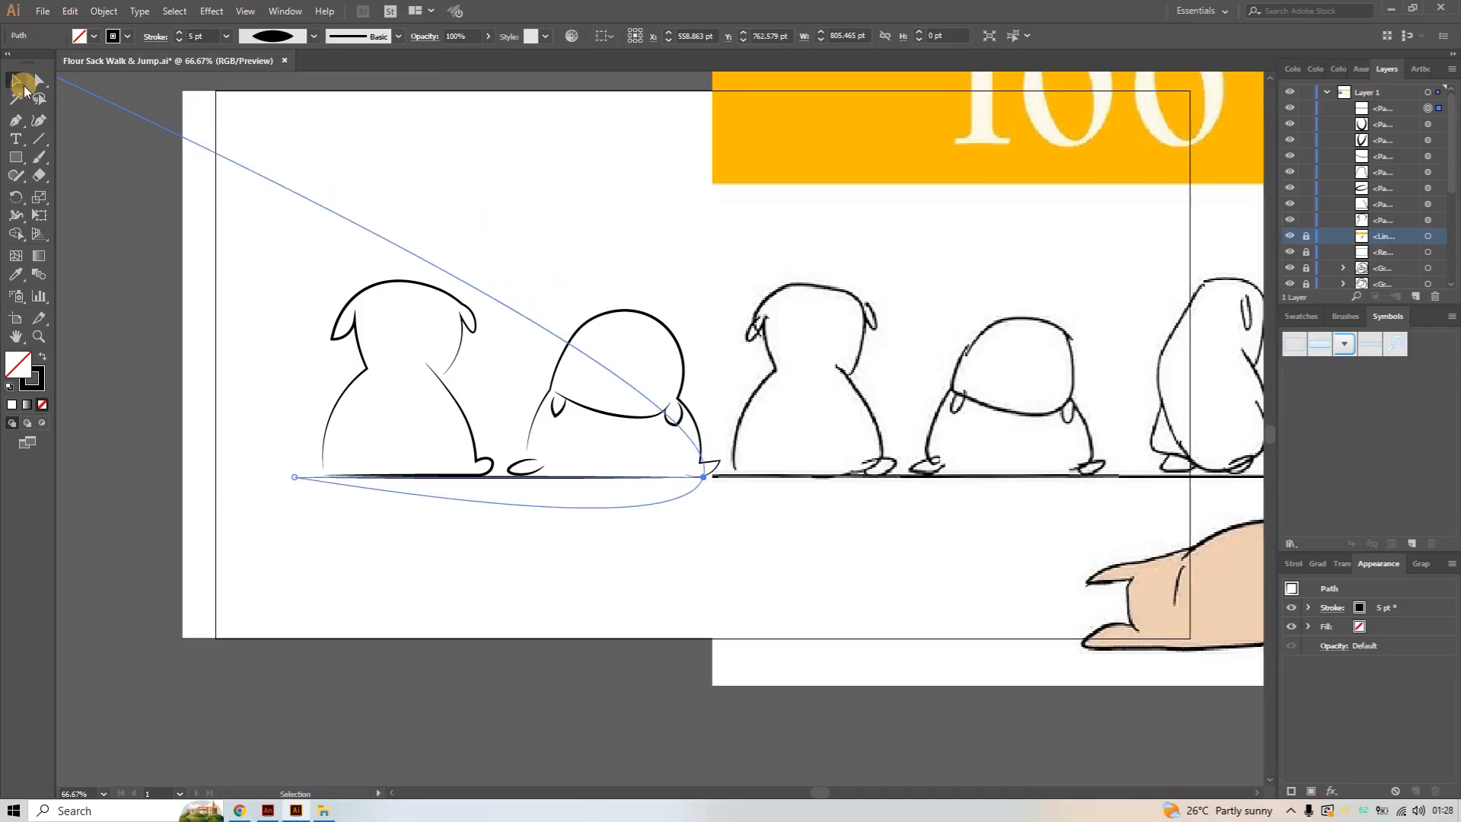
{"action": "left_click", "coordinate": [15, 79]}
{"action": "left_click", "coordinate": [773, 548]}
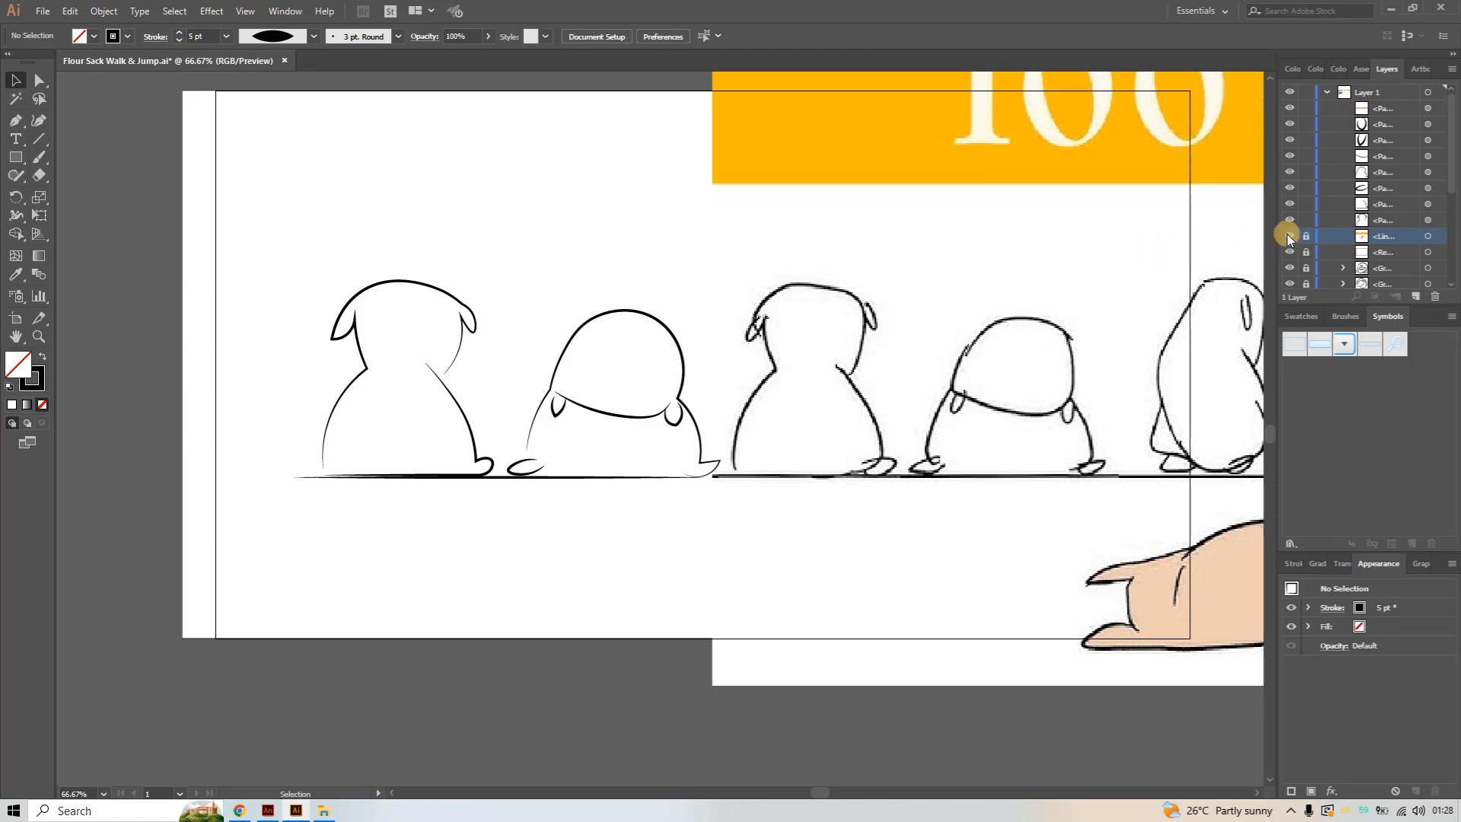
Delete the linked reference image, both traced flour sacks and the ground line
{"action": "left_click", "coordinate": [1428, 237]}
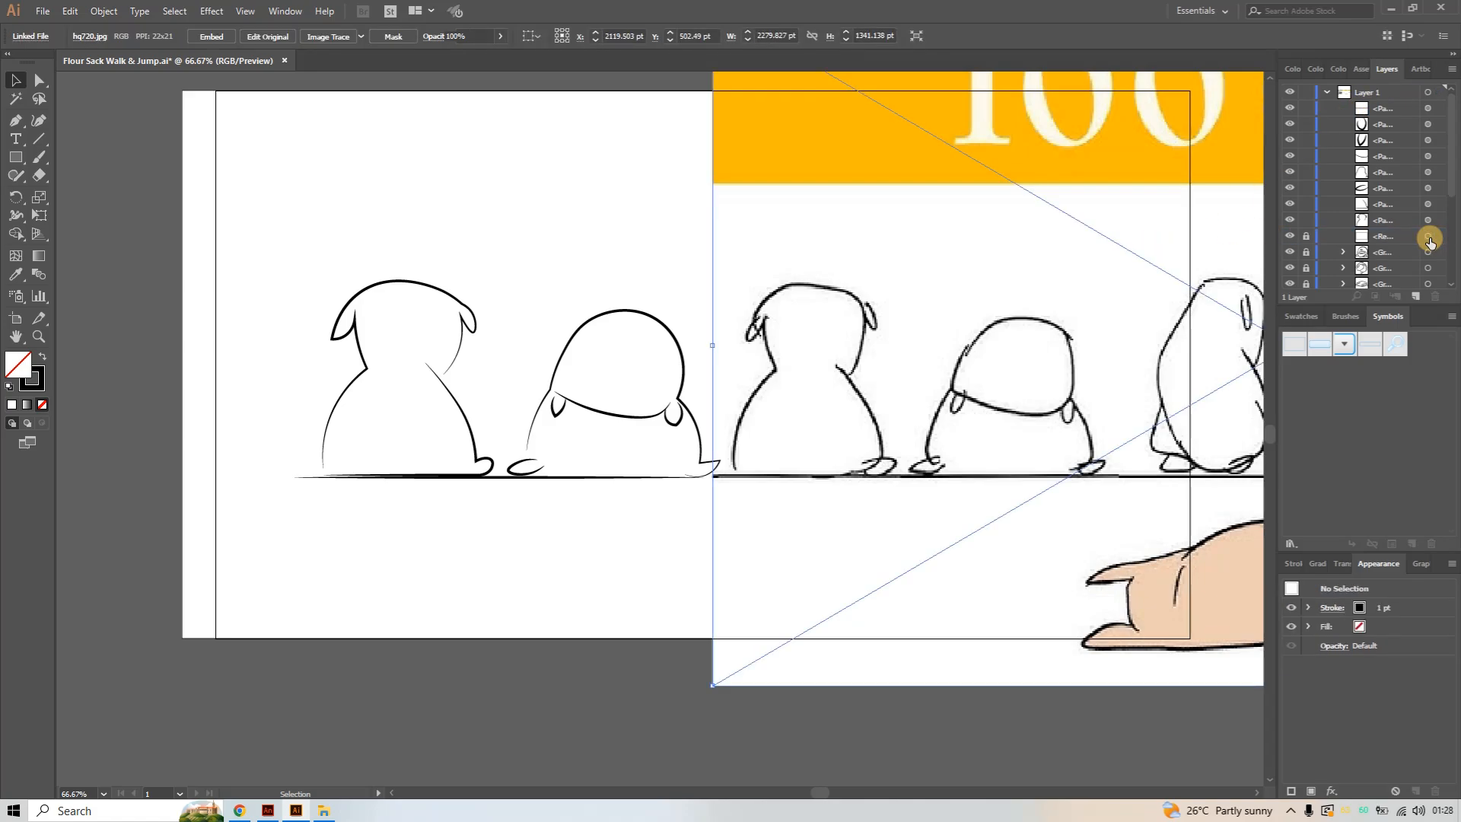
{"action": "key", "text": "Delete"}
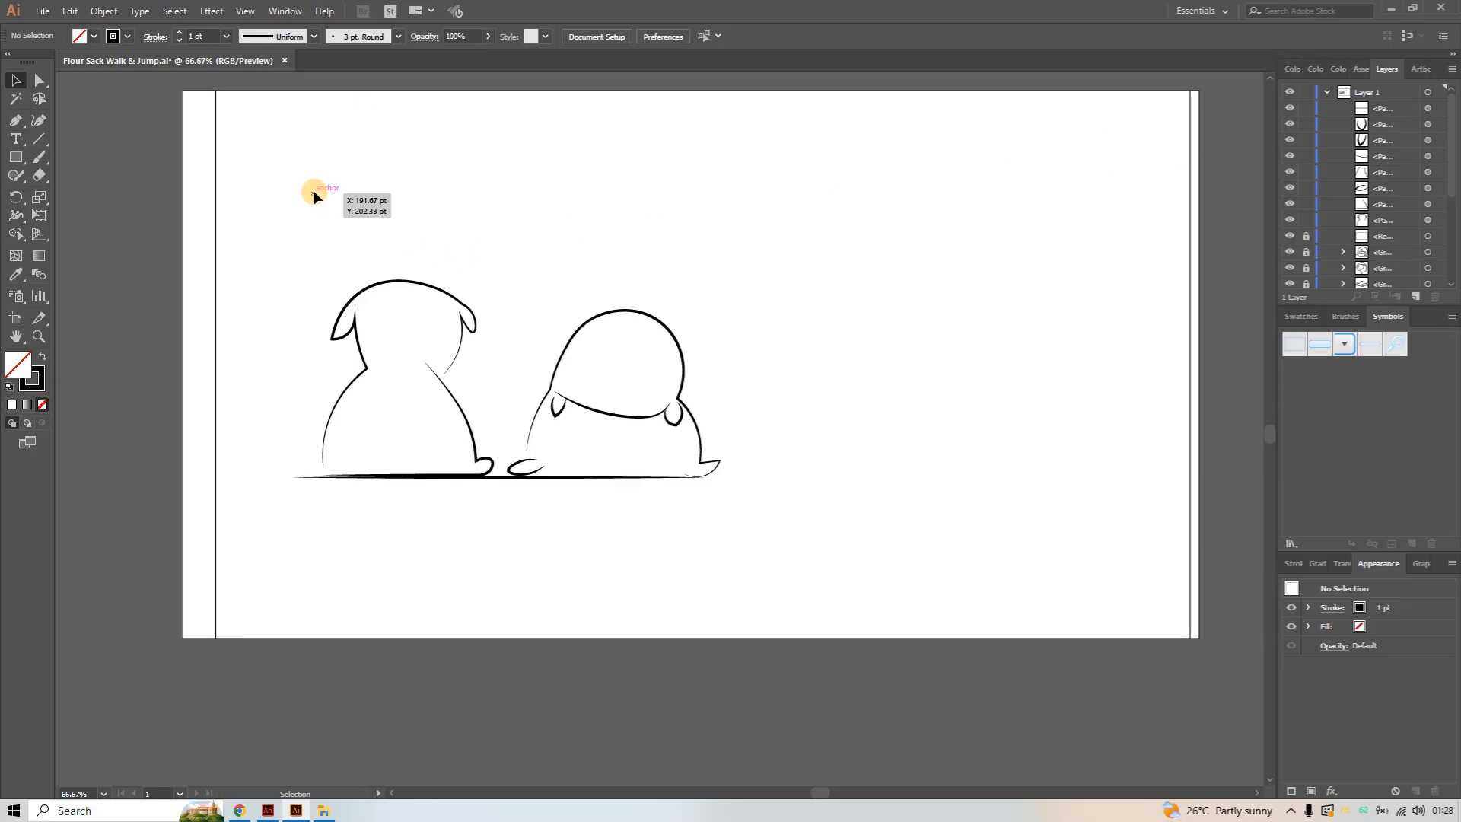
{"action": "left_click_drag", "start_coordinate": [314, 191], "coordinate": [724, 460]}
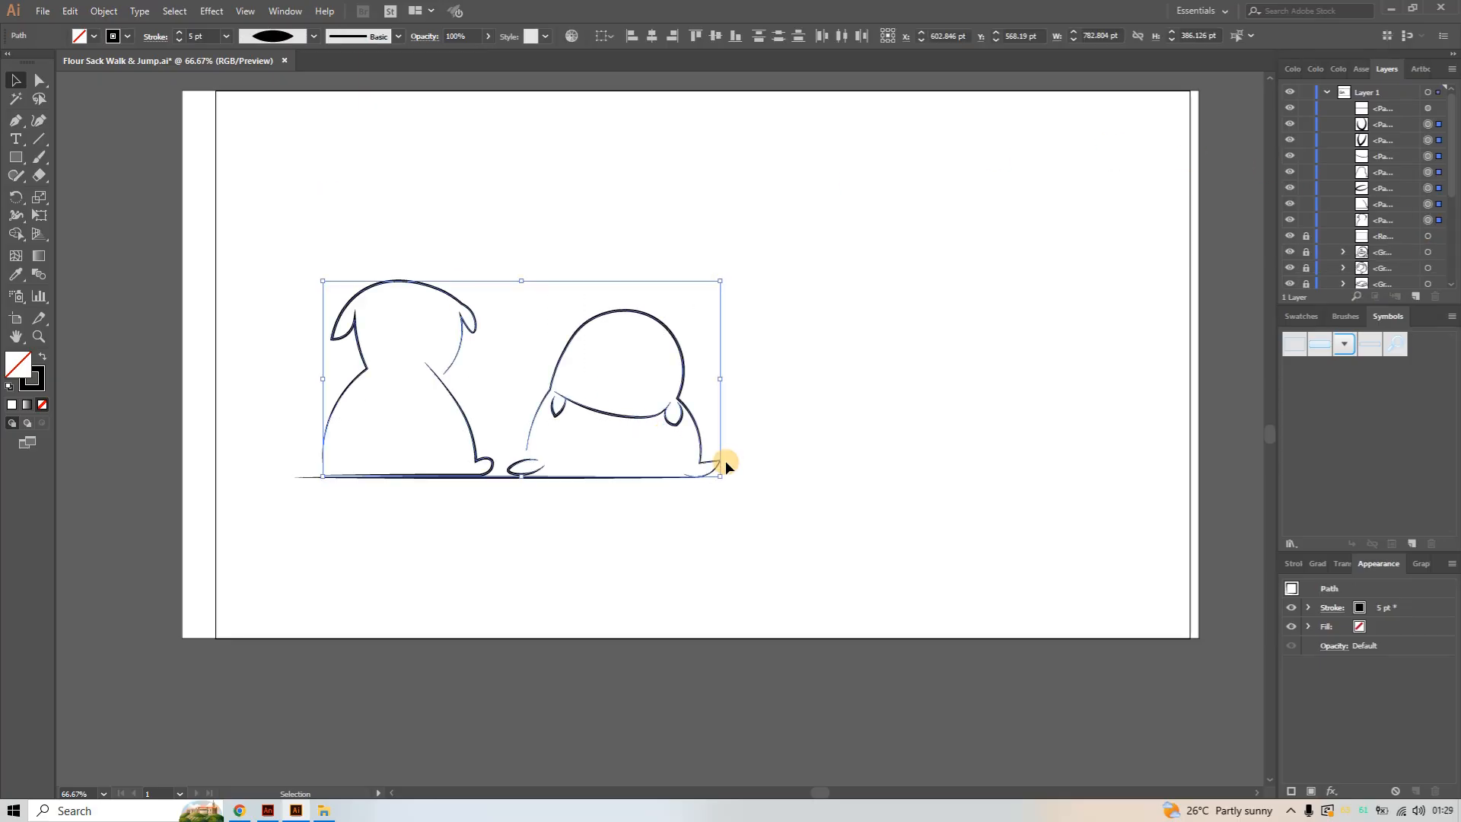
{"action": "left_click", "coordinate": [434, 261]}
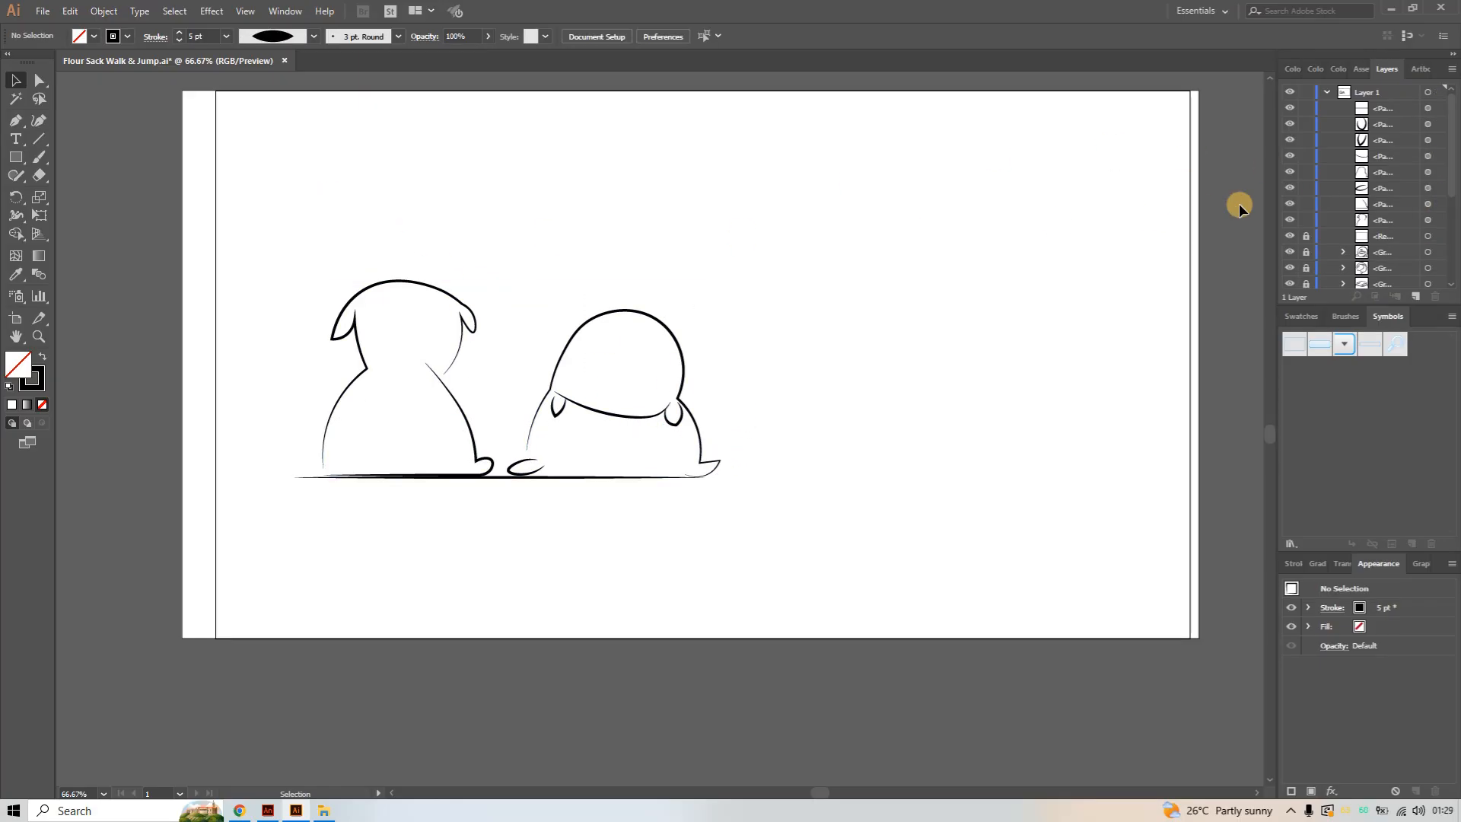
{"action": "left_click_drag", "start_coordinate": [323, 221], "coordinate": [799, 529]}
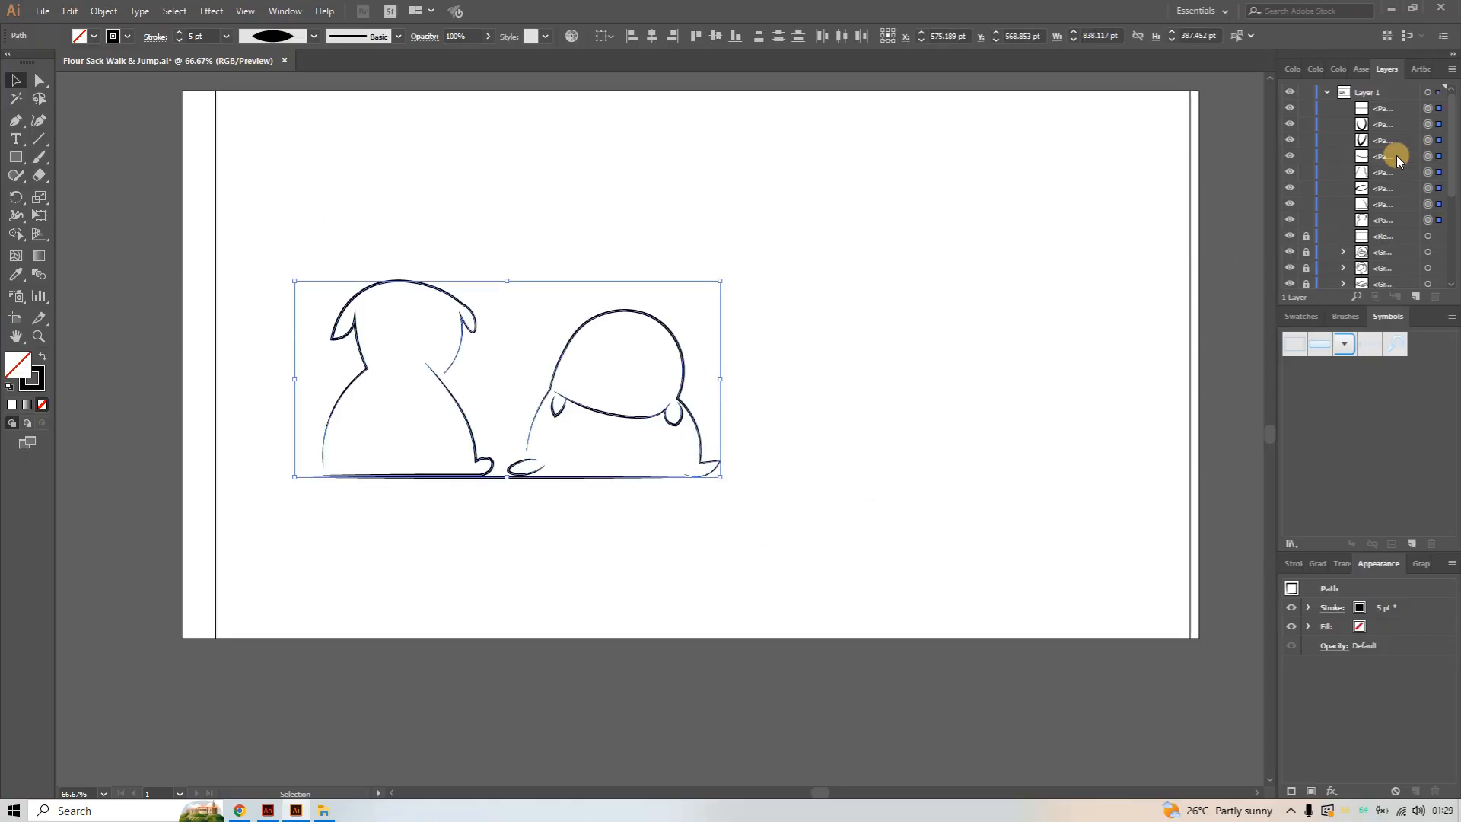
{"action": "key", "text": "Delete"}
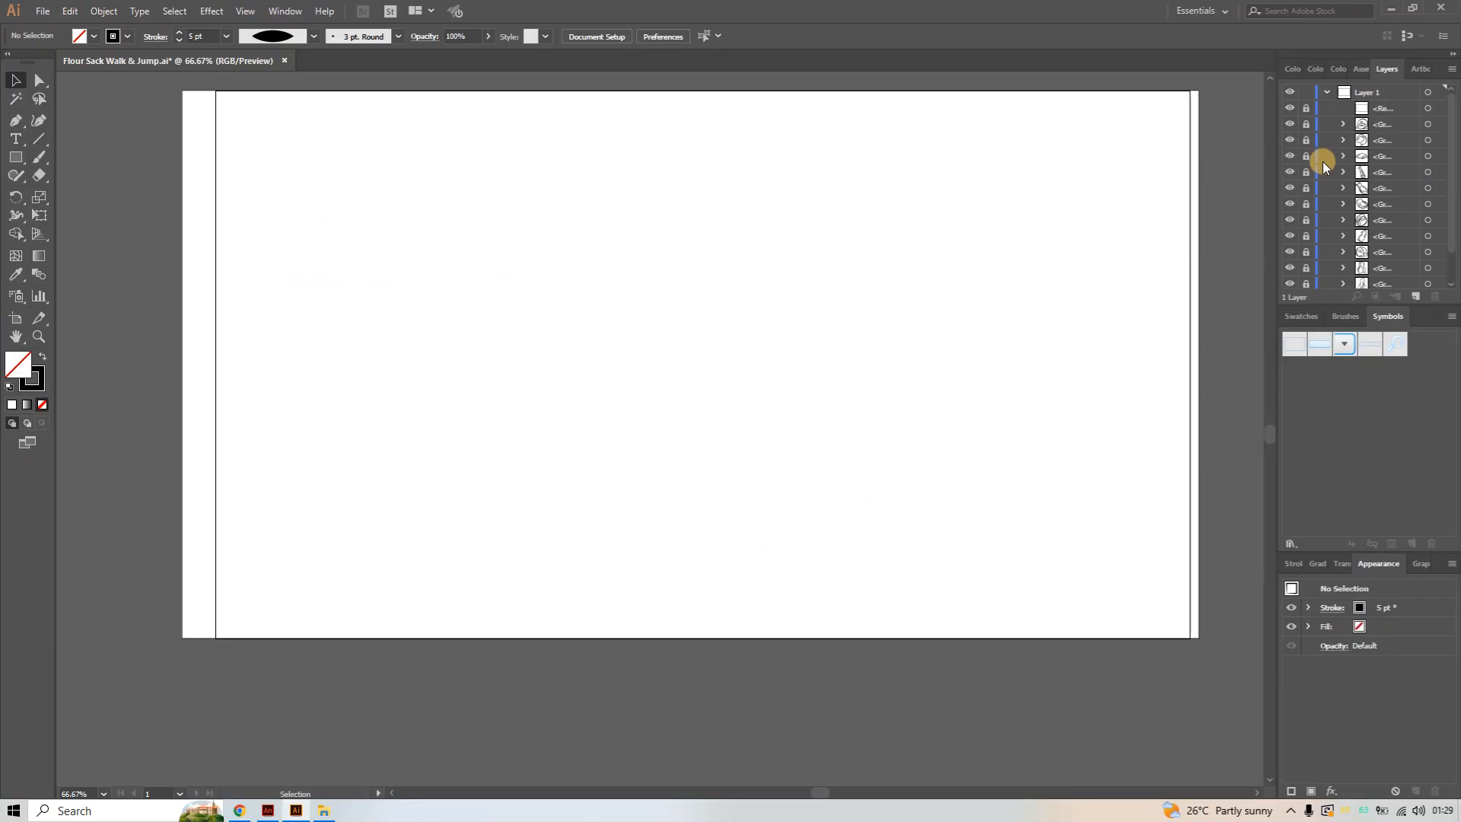
Unlock and delete the white rectangle that covers the locked artwork groups in Layer 1
{"action": "left_click", "coordinate": [1400, 93]}
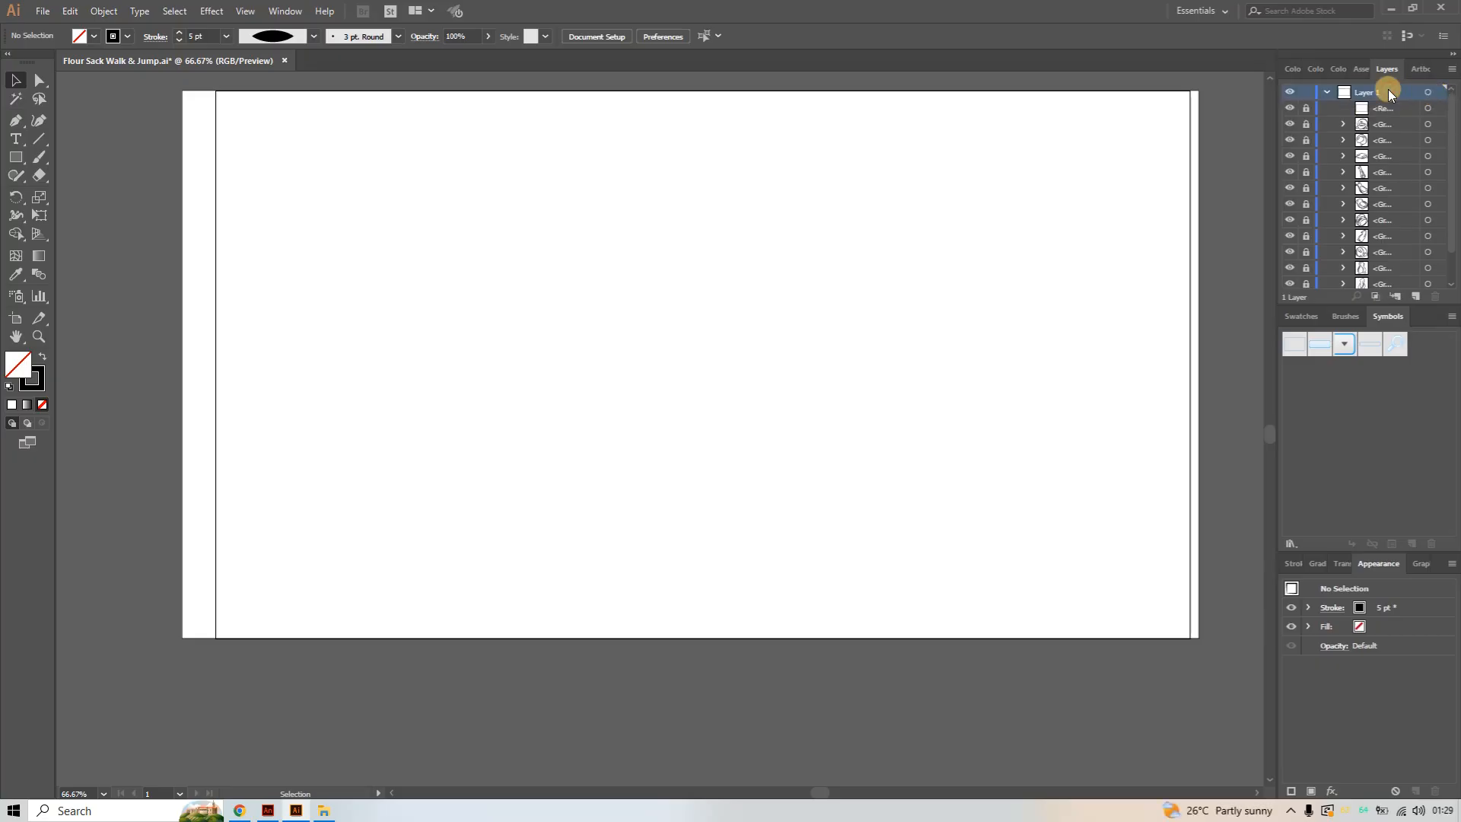
{"action": "left_click", "coordinate": [1307, 109]}
{"action": "left_click", "coordinate": [1427, 108]}
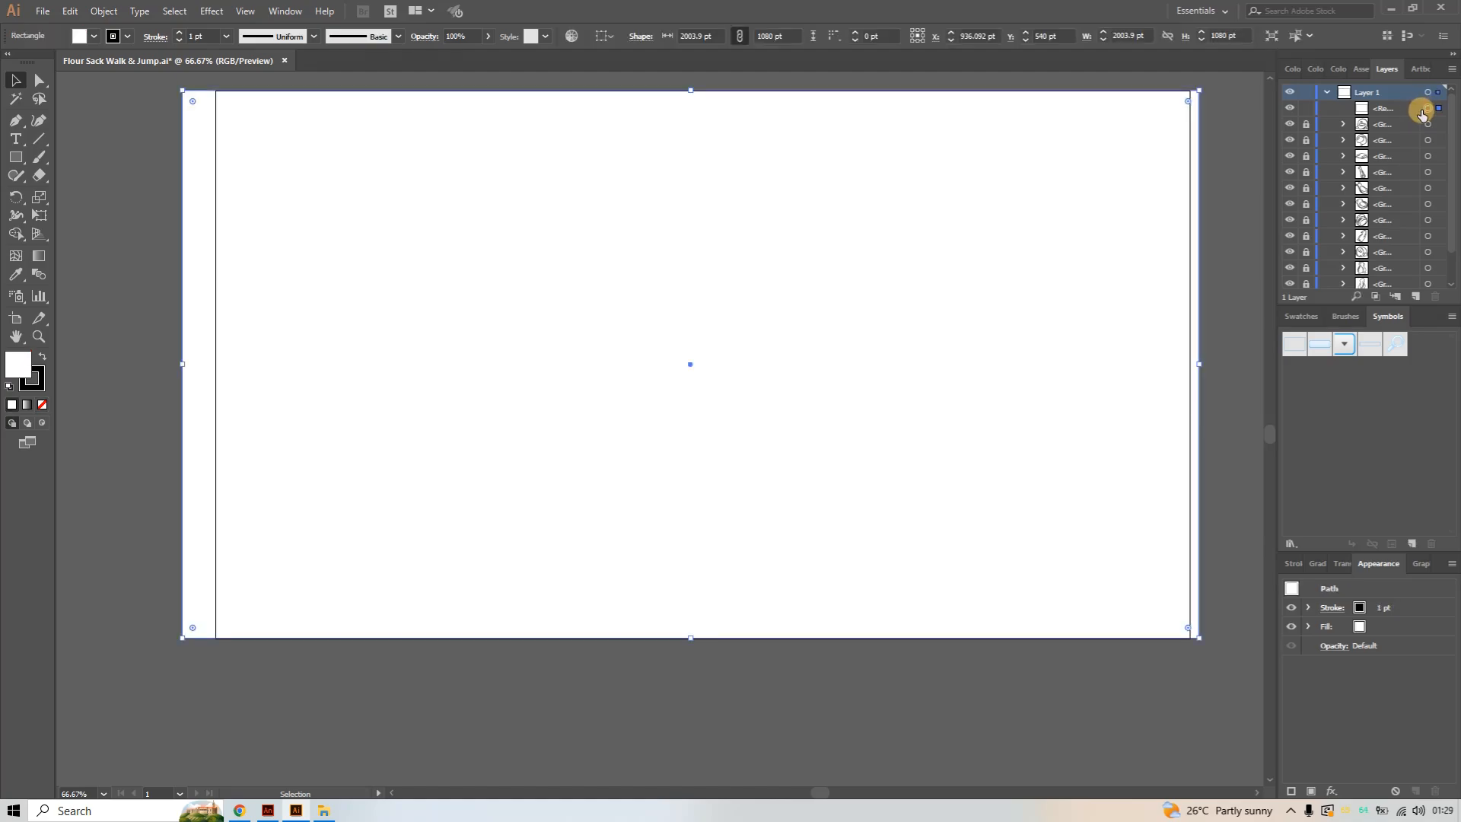
{"action": "key", "text": "Delete"}
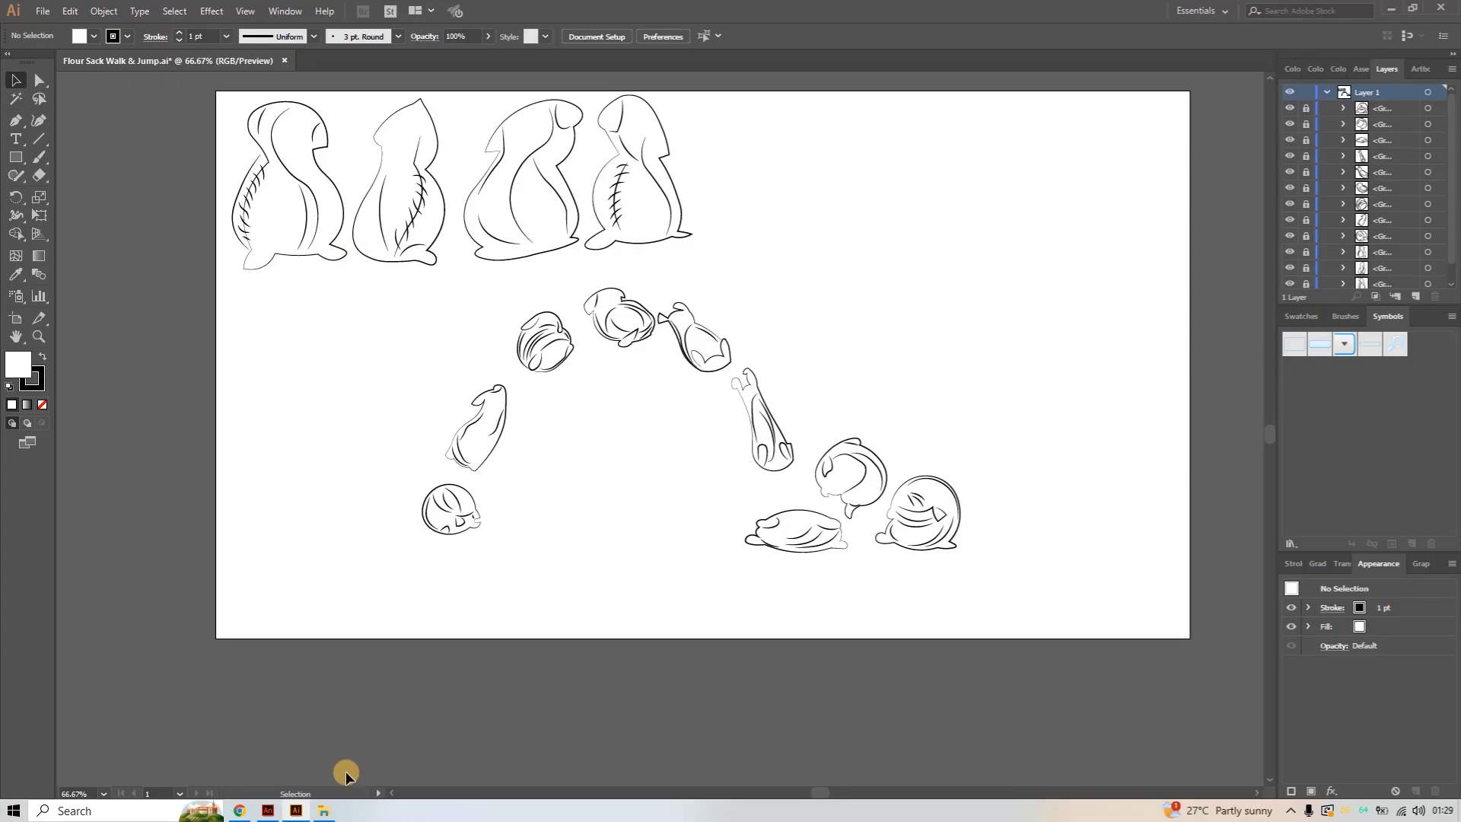
Switch to Adobe Animate and start saving the untitled document under the name "Flour Sack Animation"
{"action": "left_click", "coordinate": [268, 811]}
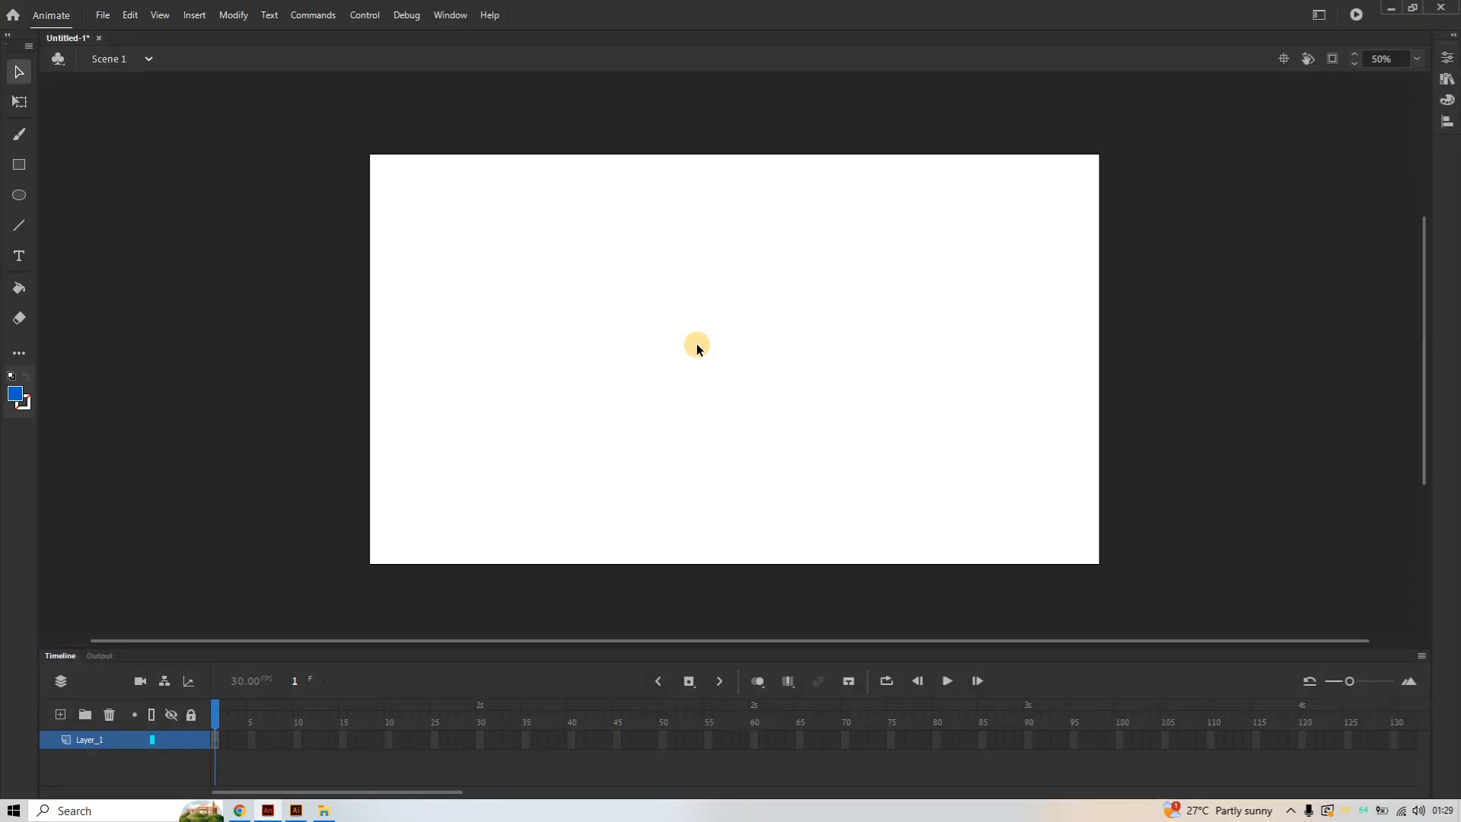
{"action": "left_click", "coordinate": [101, 15]}
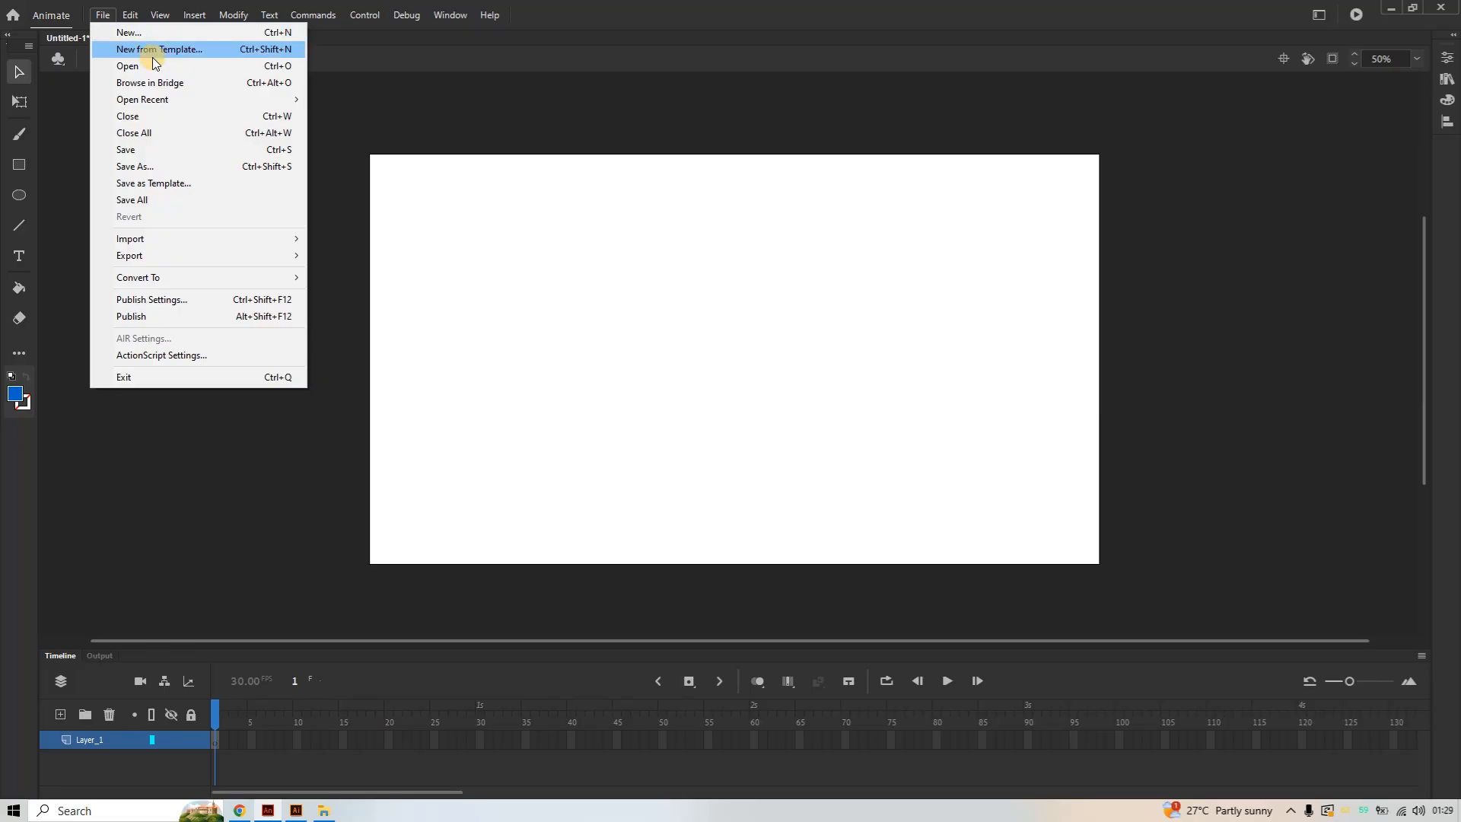
{"action": "left_click", "coordinate": [153, 166]}
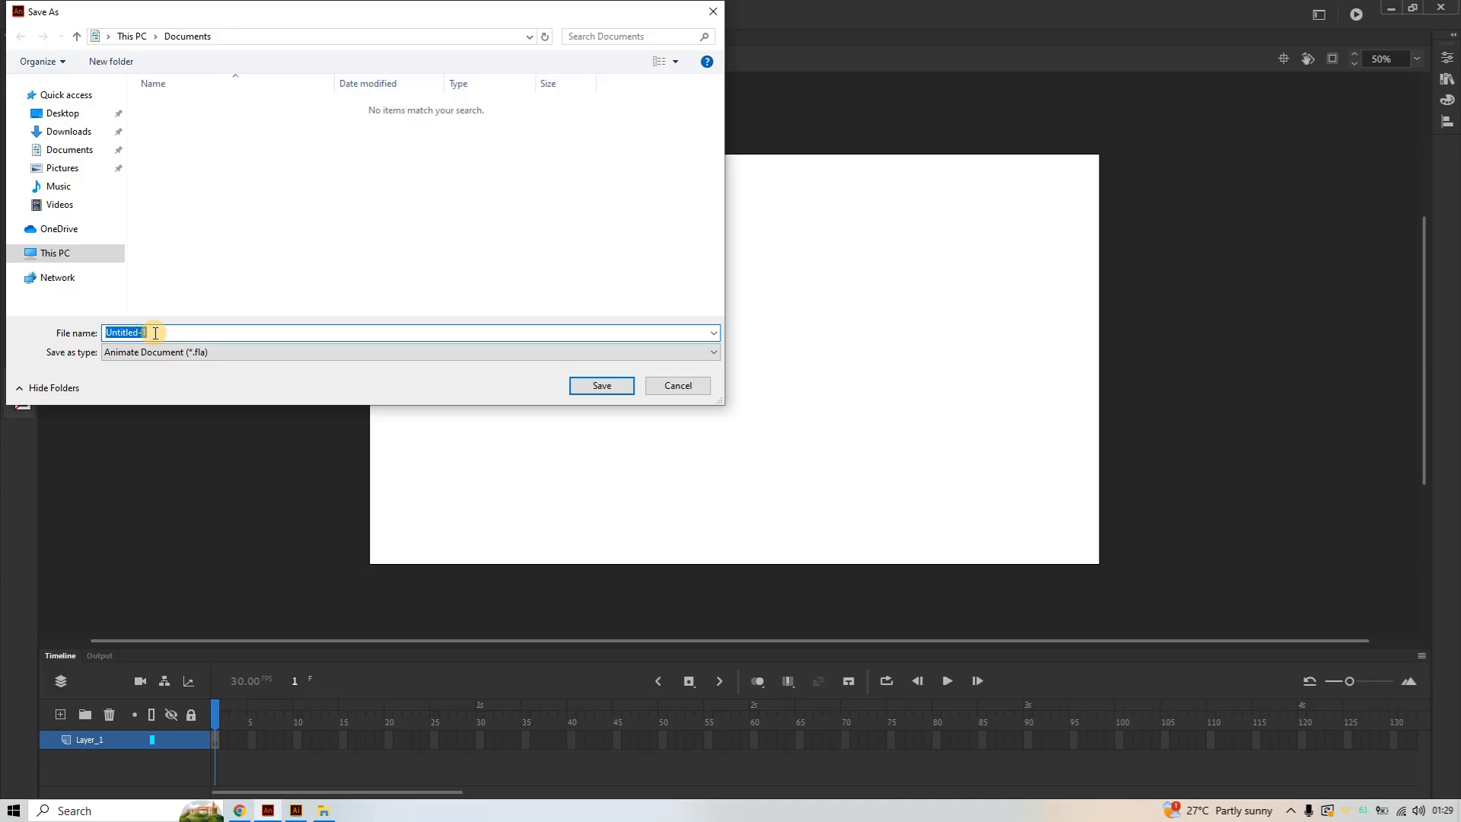
{"action": "type", "text": "Flour Sac Animation"}
{"action": "left_click", "coordinate": [126, 333]}
{"action": "type", "text": "k"}
Save the Flour Sack Animation document in the "Exercice 2 - Flour Sack Animation" folder inside Animation 101 on drive F
{"action": "left_click", "coordinate": [84, 252]}
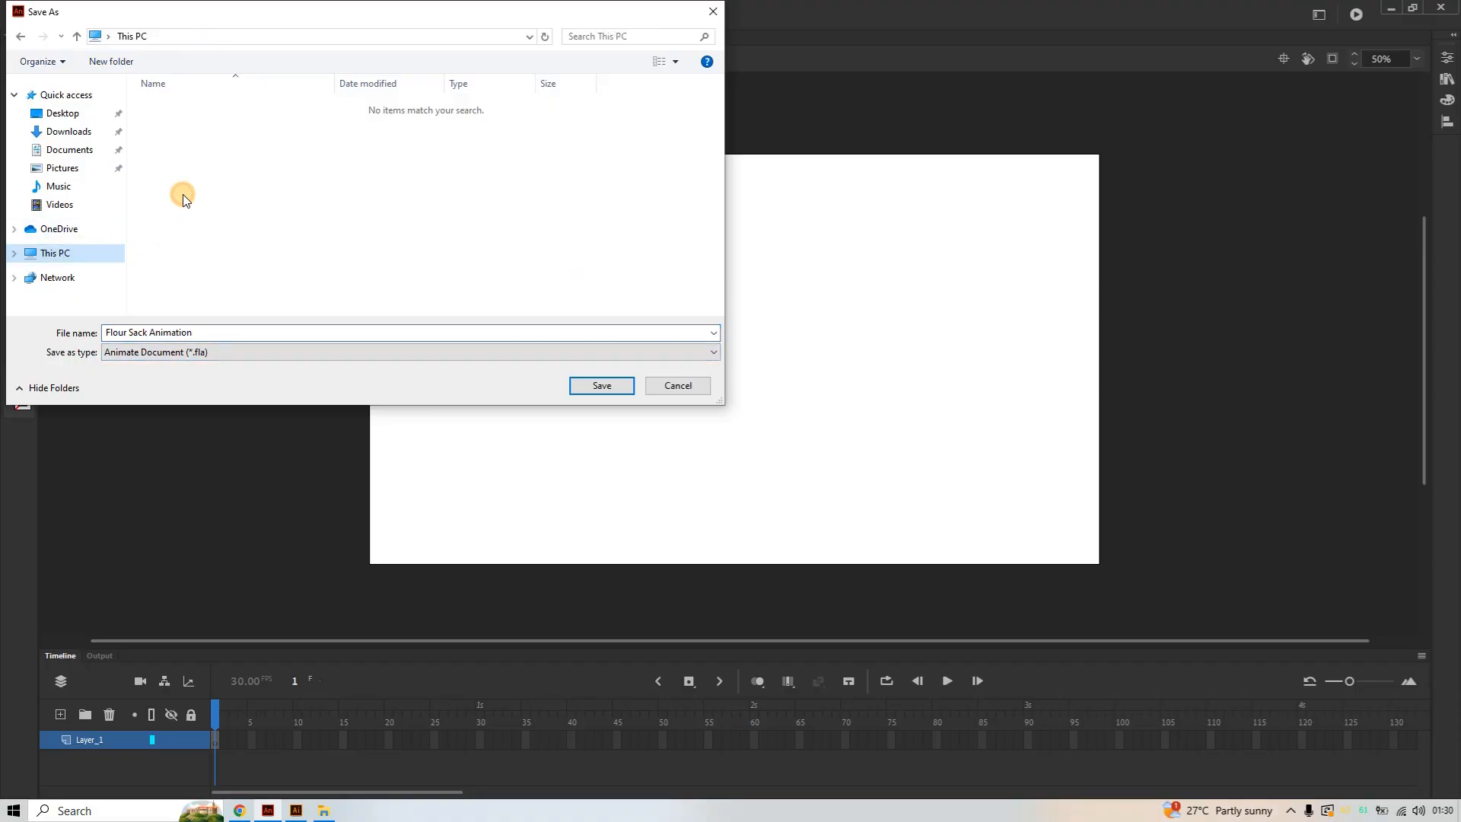
{"action": "scroll", "coordinate": [336, 293], "scroll_direction": "down", "scroll_amount": 2}
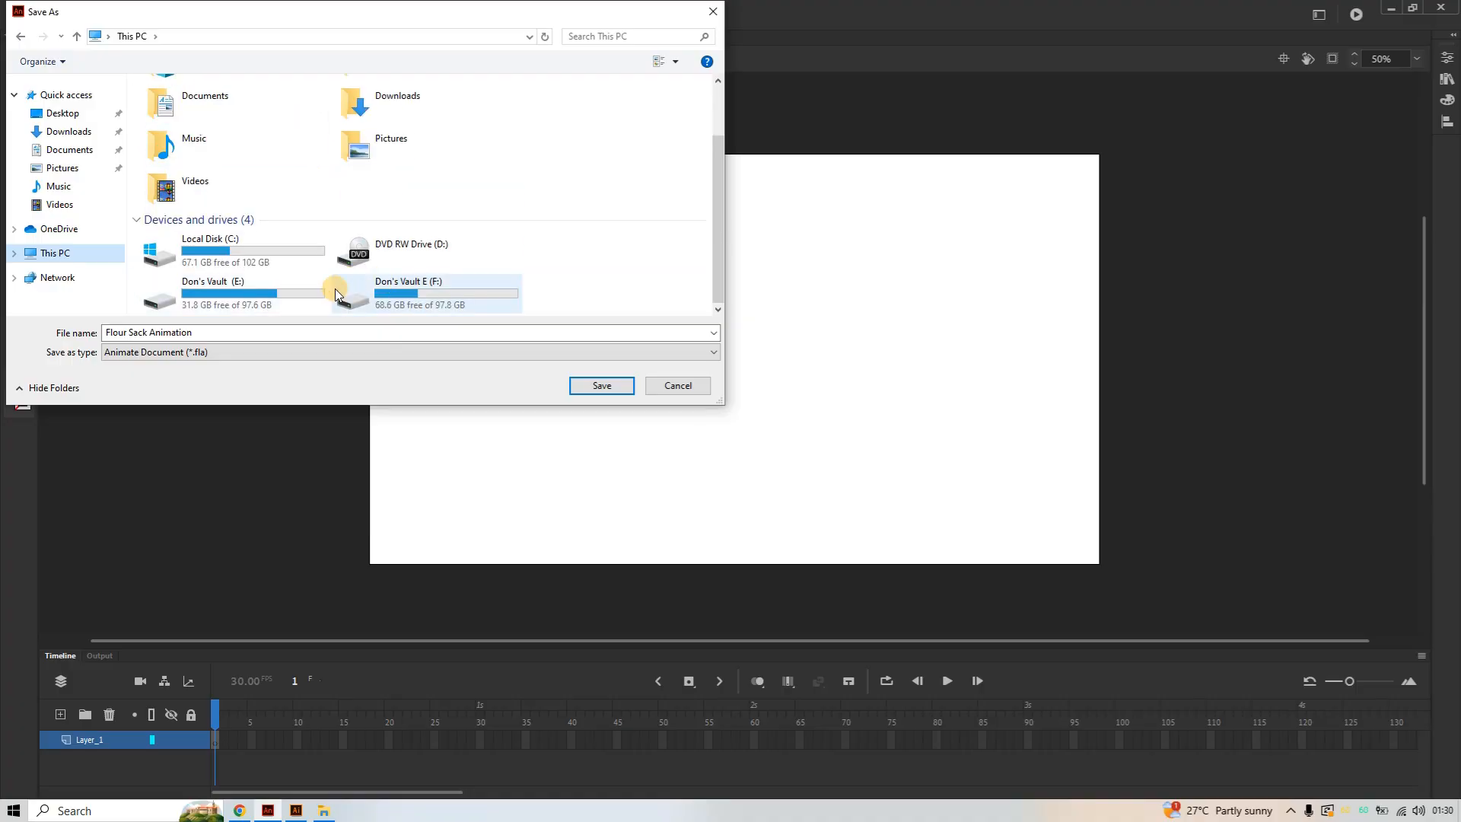
{"action": "double_click", "coordinate": [271, 291]}
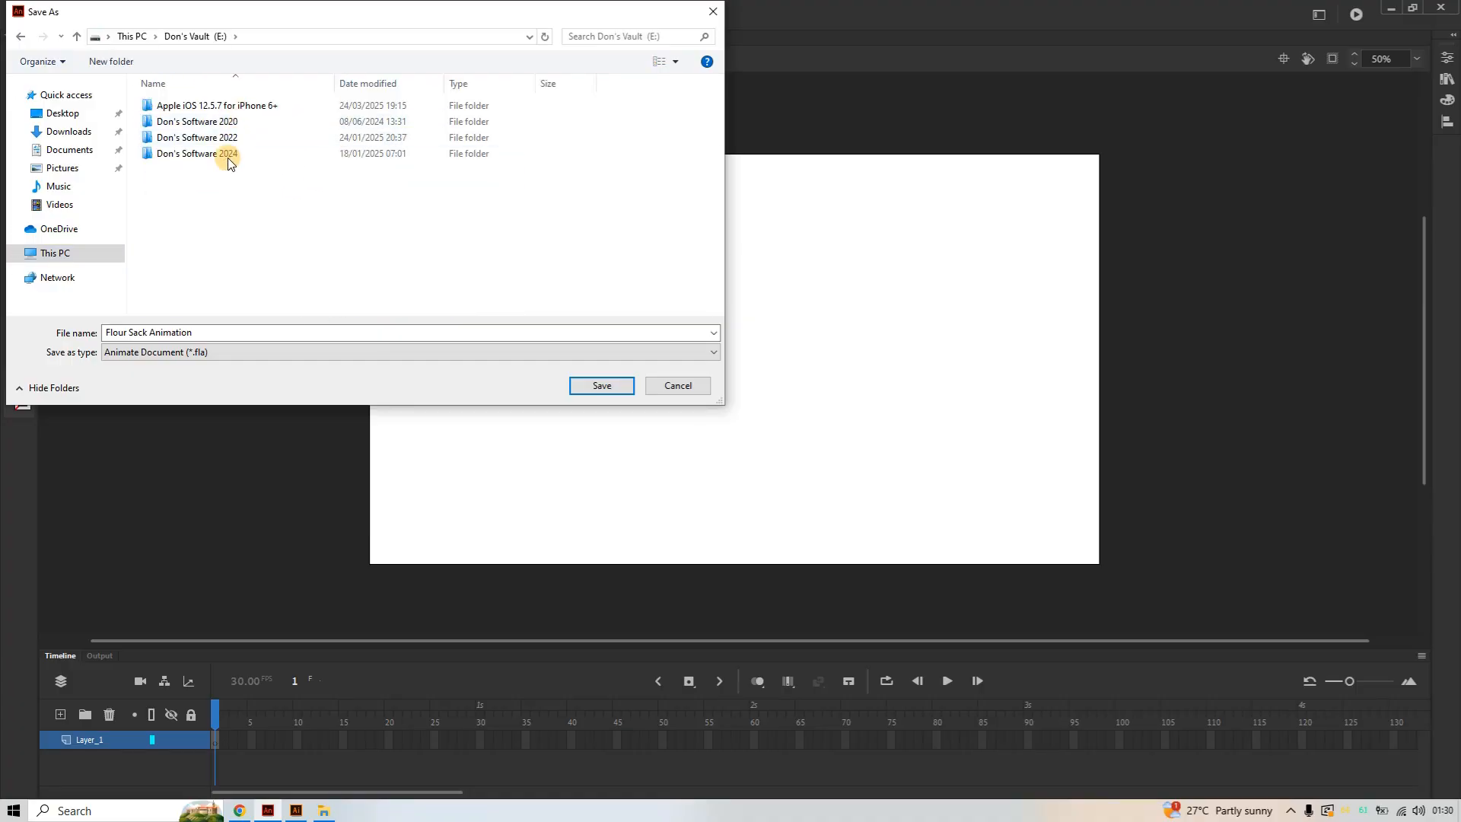
{"action": "left_click", "coordinate": [76, 254]}
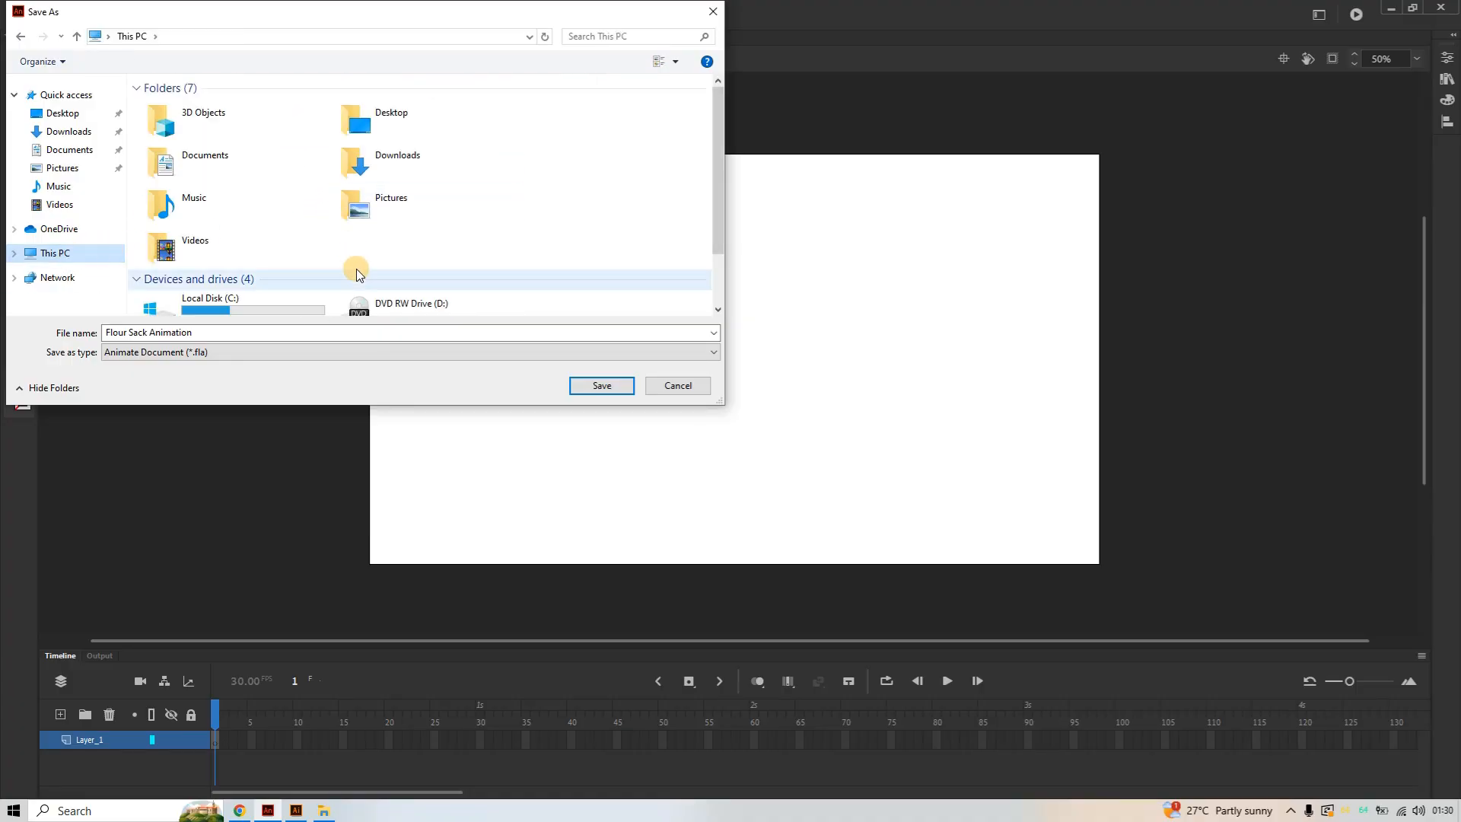
{"action": "scroll", "coordinate": [358, 271], "scroll_direction": "down", "scroll_amount": 1}
{"action": "double_click", "coordinate": [380, 289]}
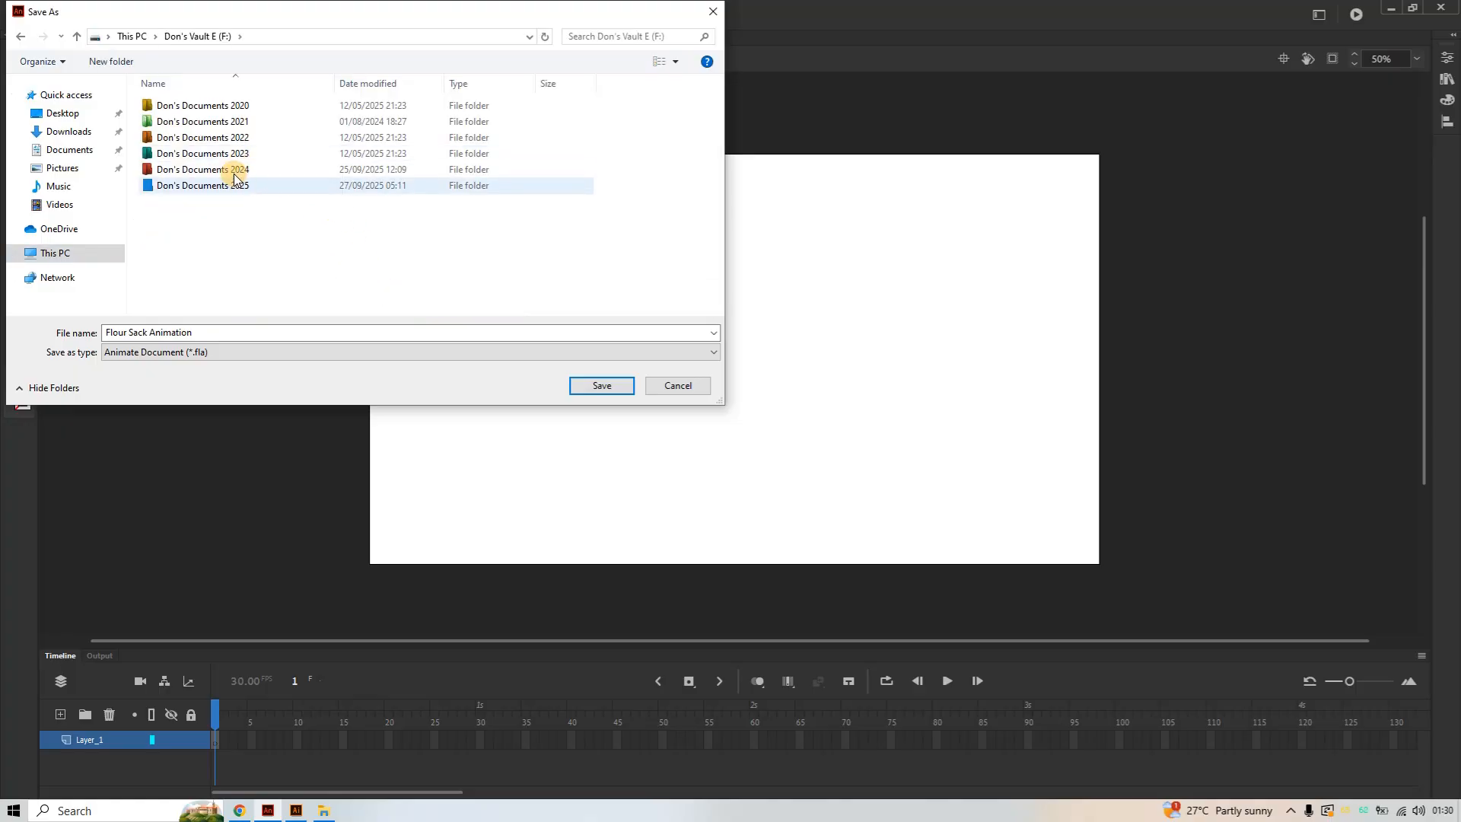
{"action": "double_click", "coordinate": [228, 187]}
{"action": "double_click", "coordinate": [229, 187]}
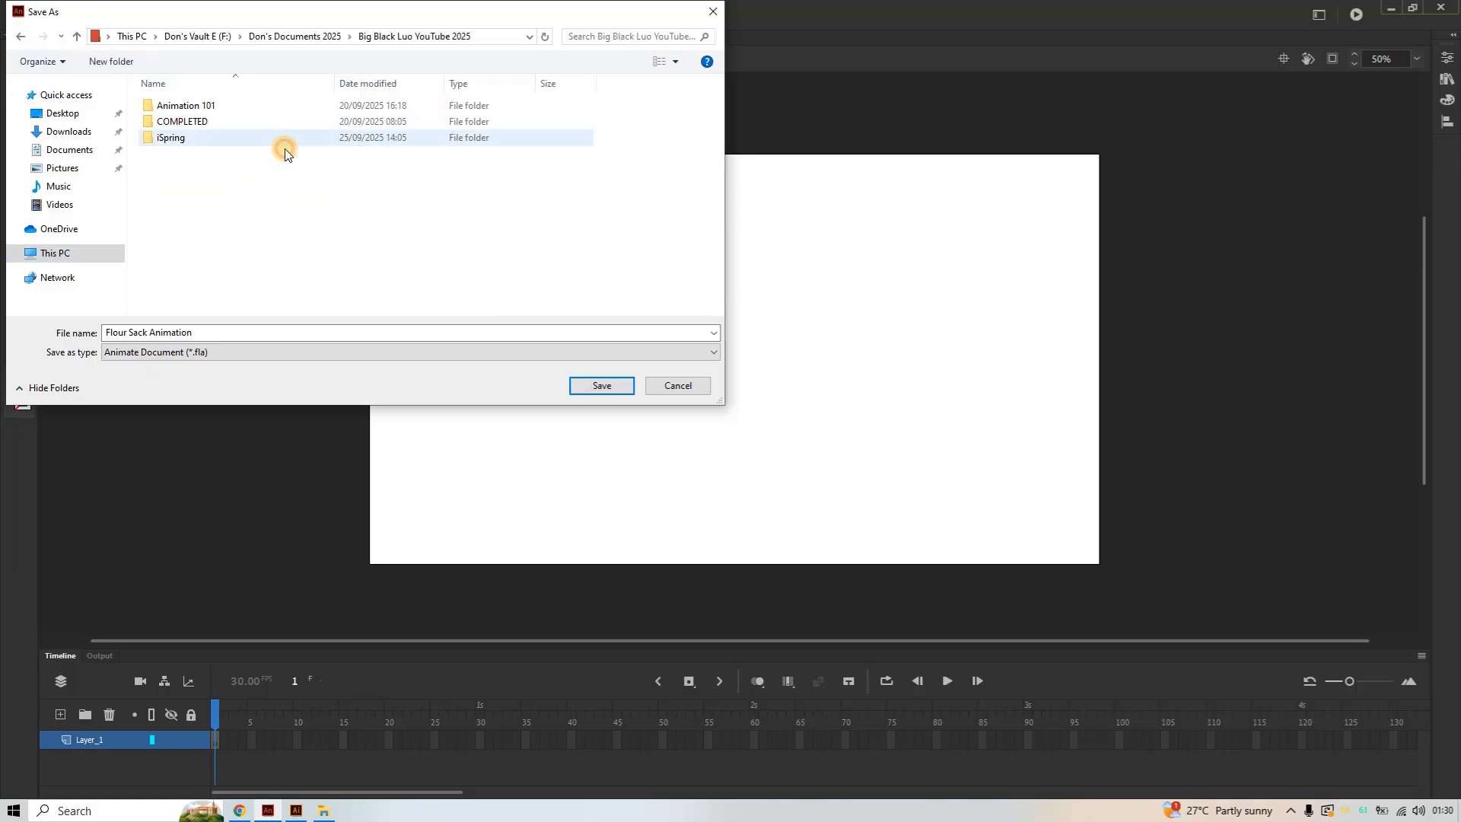
{"action": "double_click", "coordinate": [210, 106]}
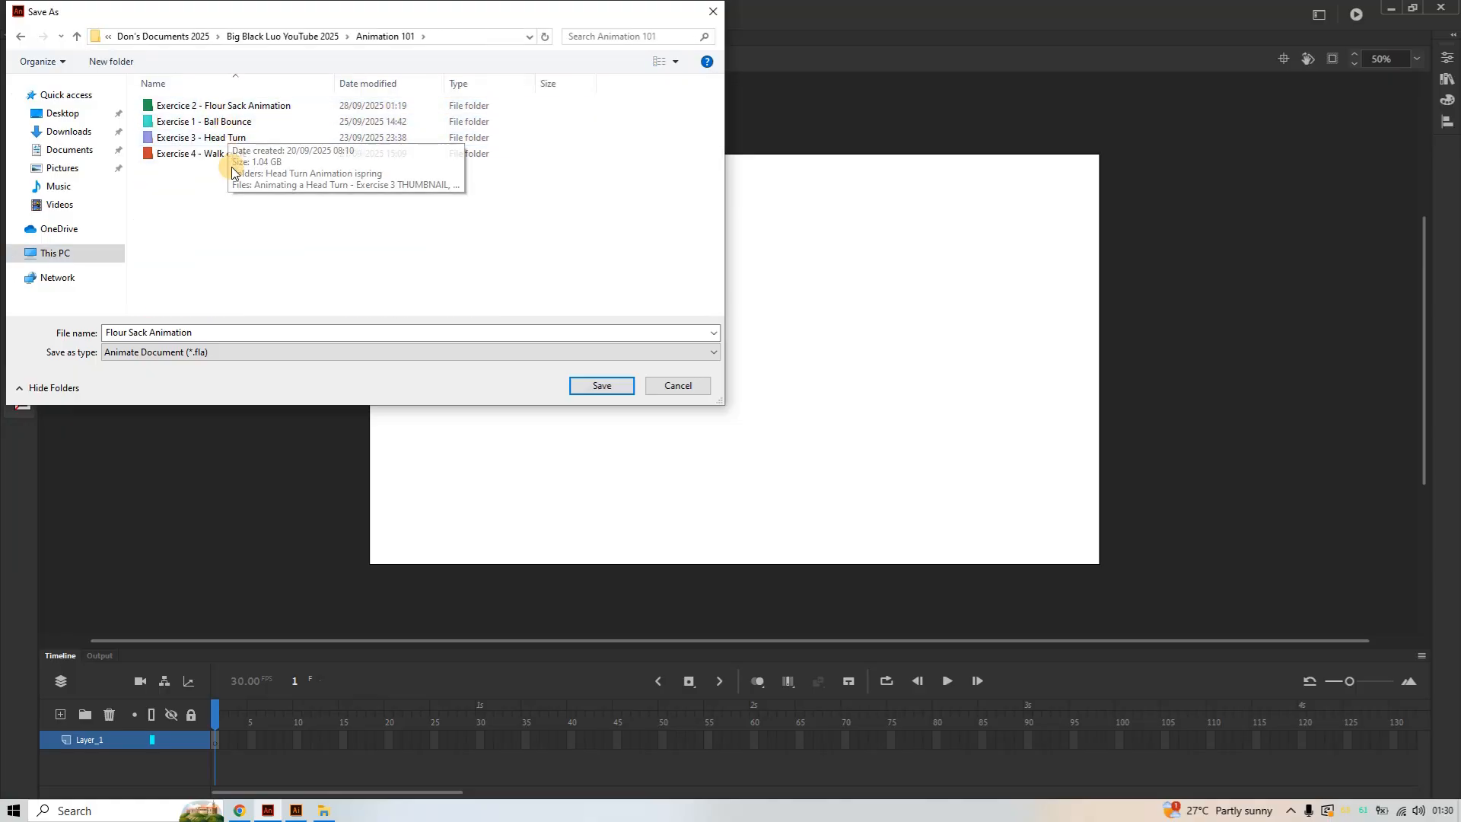
{"action": "double_click", "coordinate": [244, 108]}
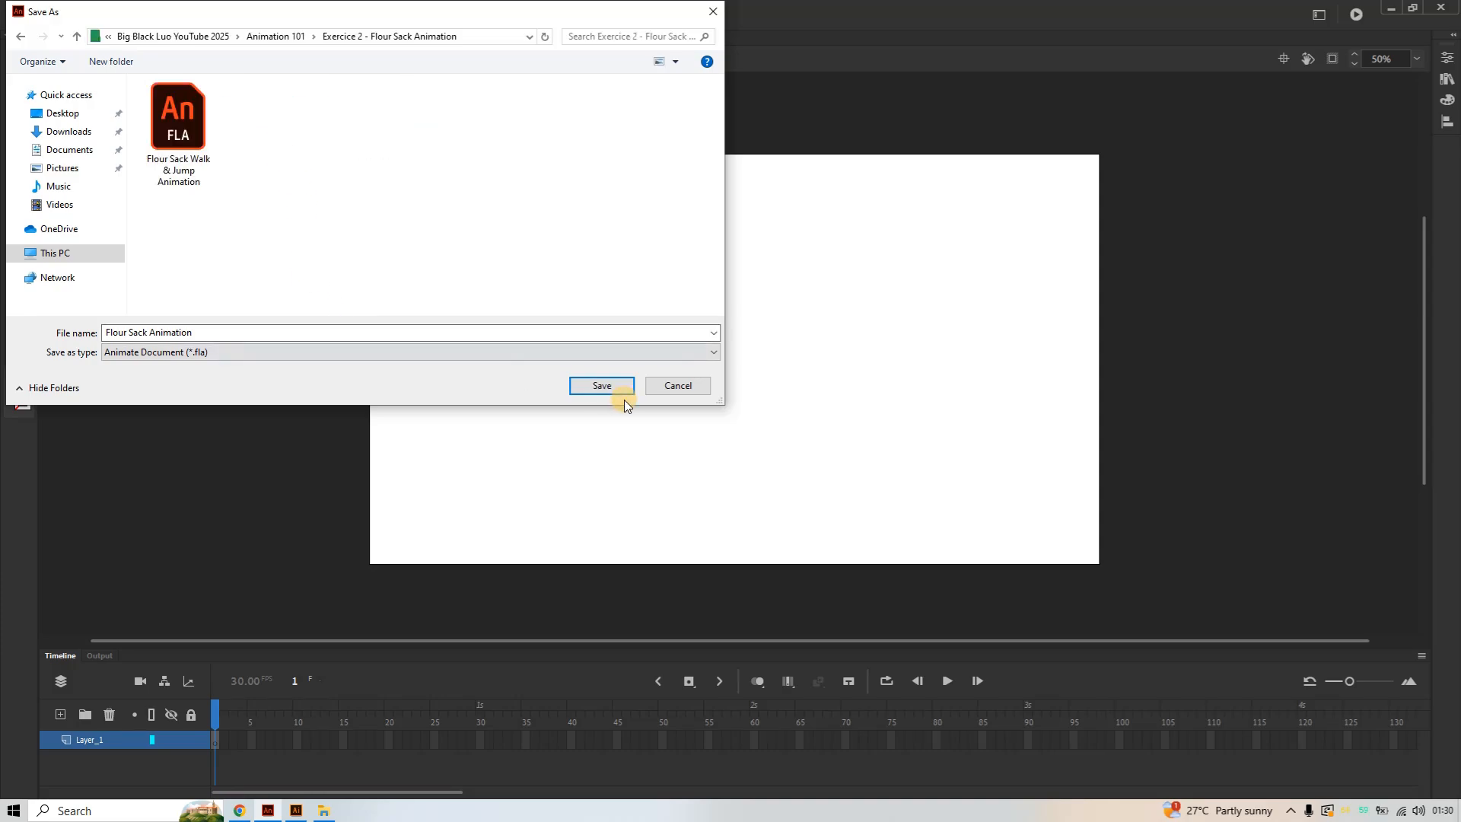
{"action": "left_click", "coordinate": [606, 385]}
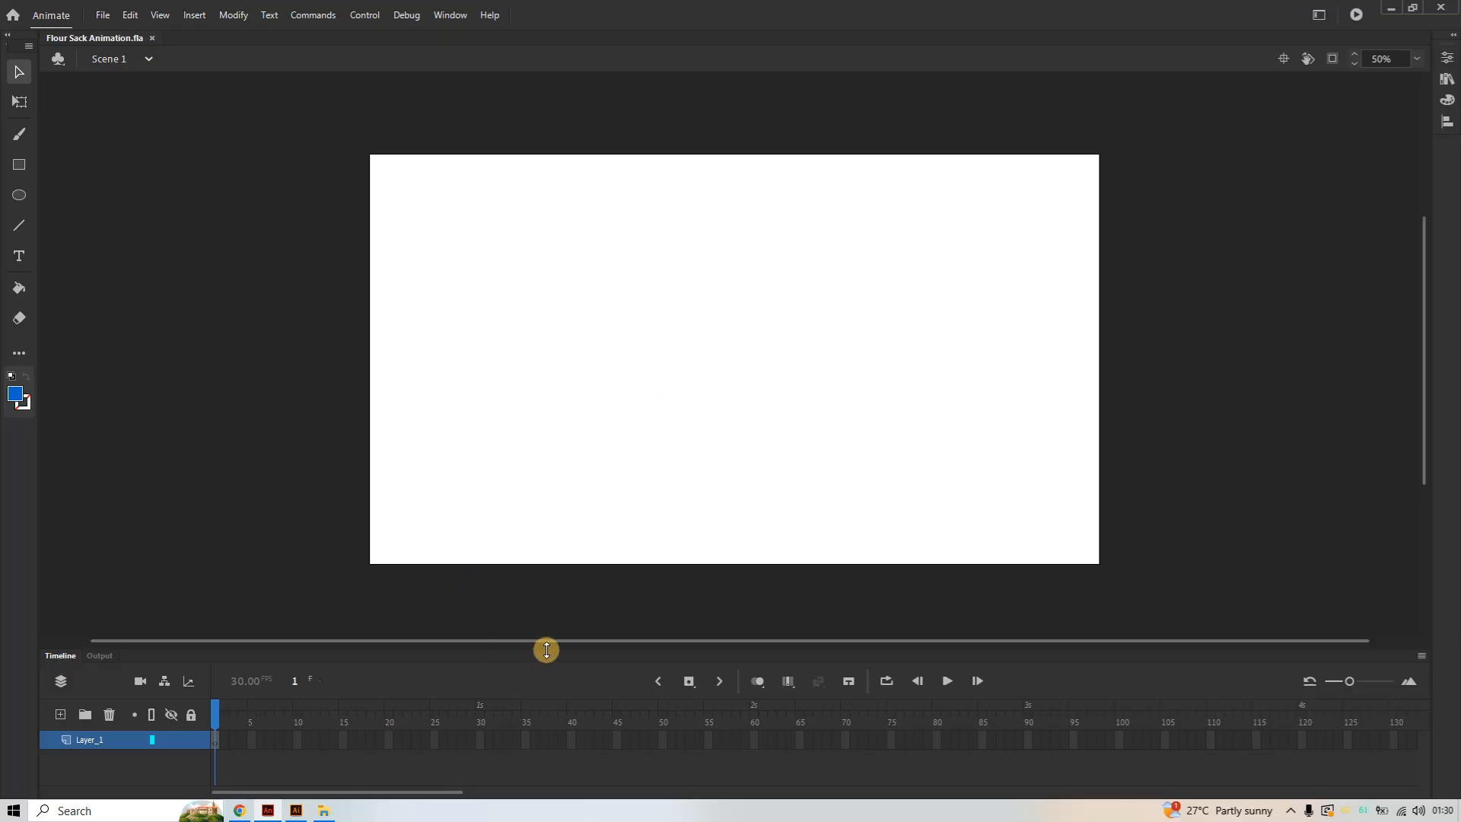
Expand the collapsed properties area and insert blank keyframes at frames 2, 3 and 4 of Layer_1
{"action": "left_click", "coordinate": [1452, 35]}
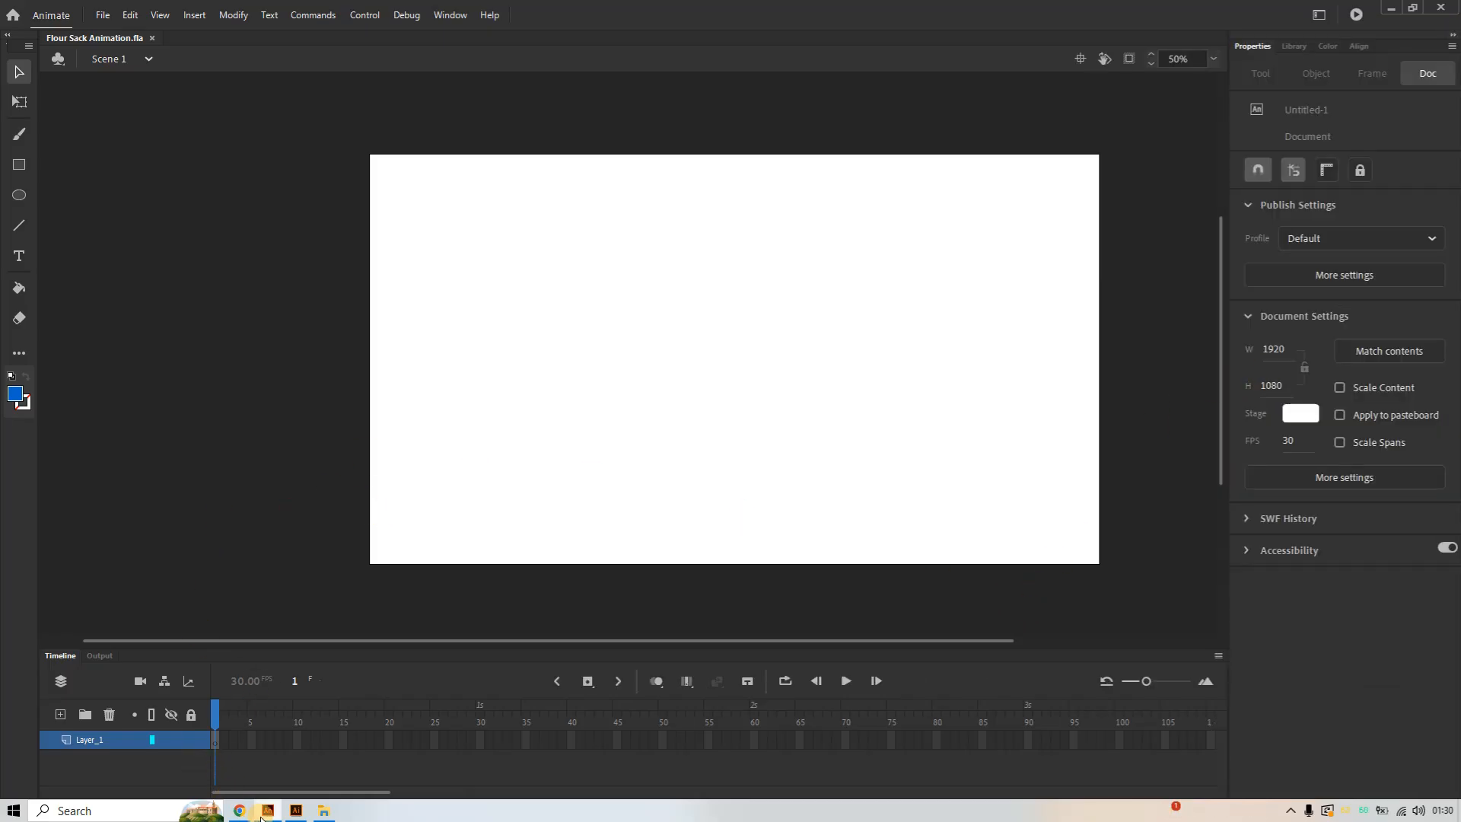
{"action": "left_click", "coordinate": [217, 740]}
{"action": "right_click", "coordinate": [216, 740]}
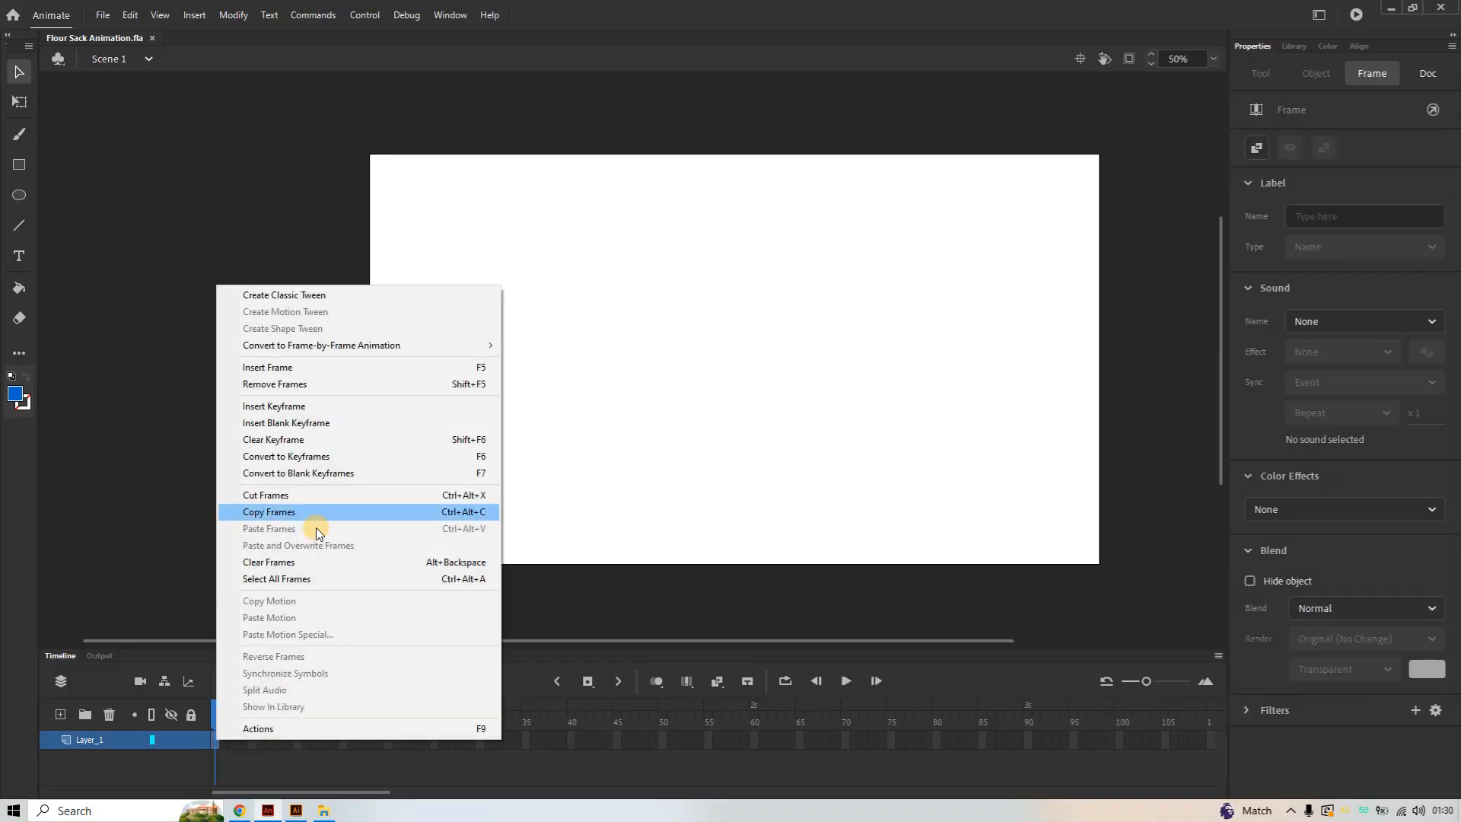
{"action": "left_click", "coordinate": [331, 422]}
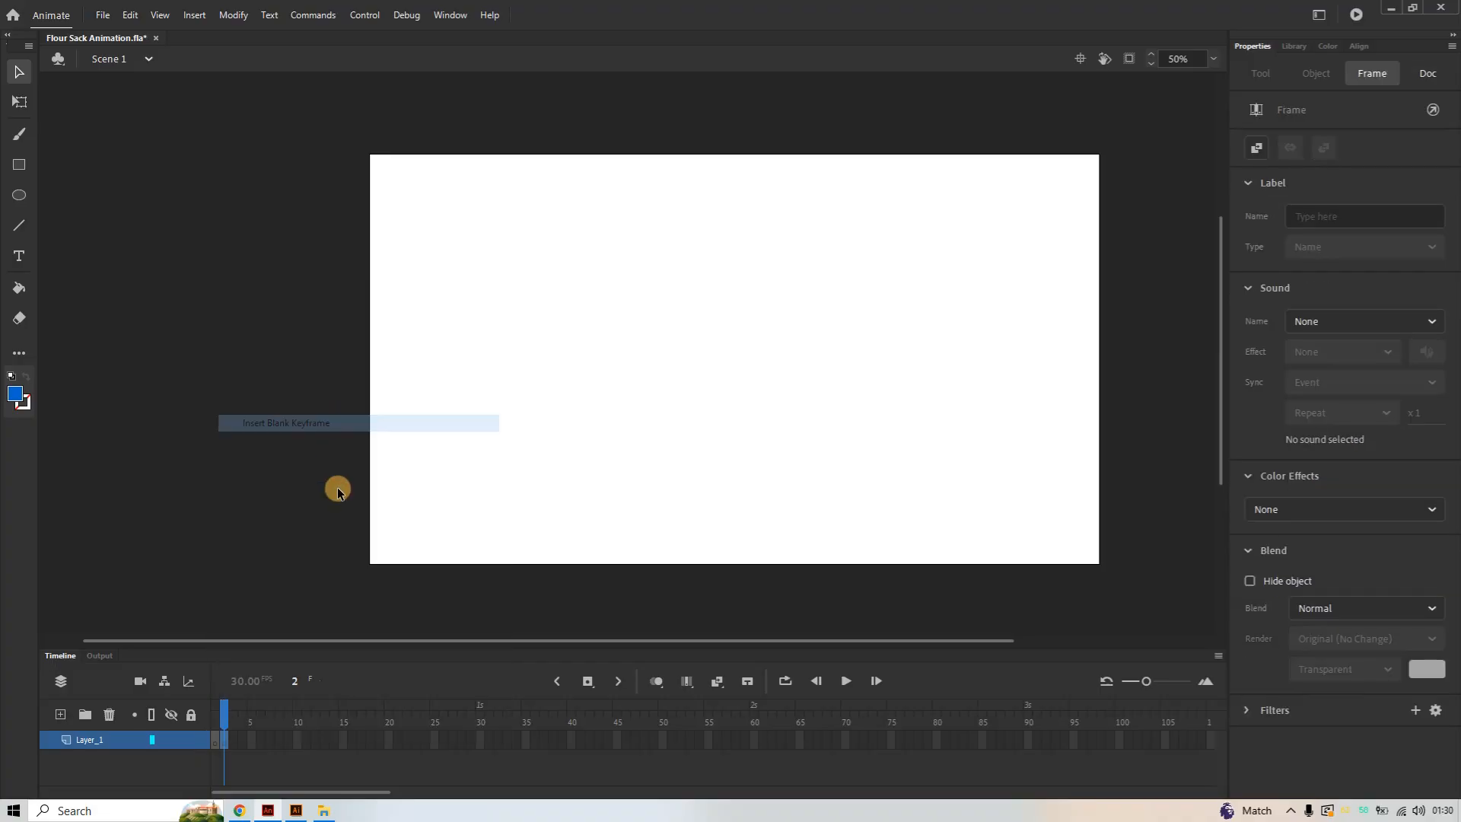
{"action": "right_click", "coordinate": [236, 738]}
{"action": "left_click", "coordinate": [378, 419]}
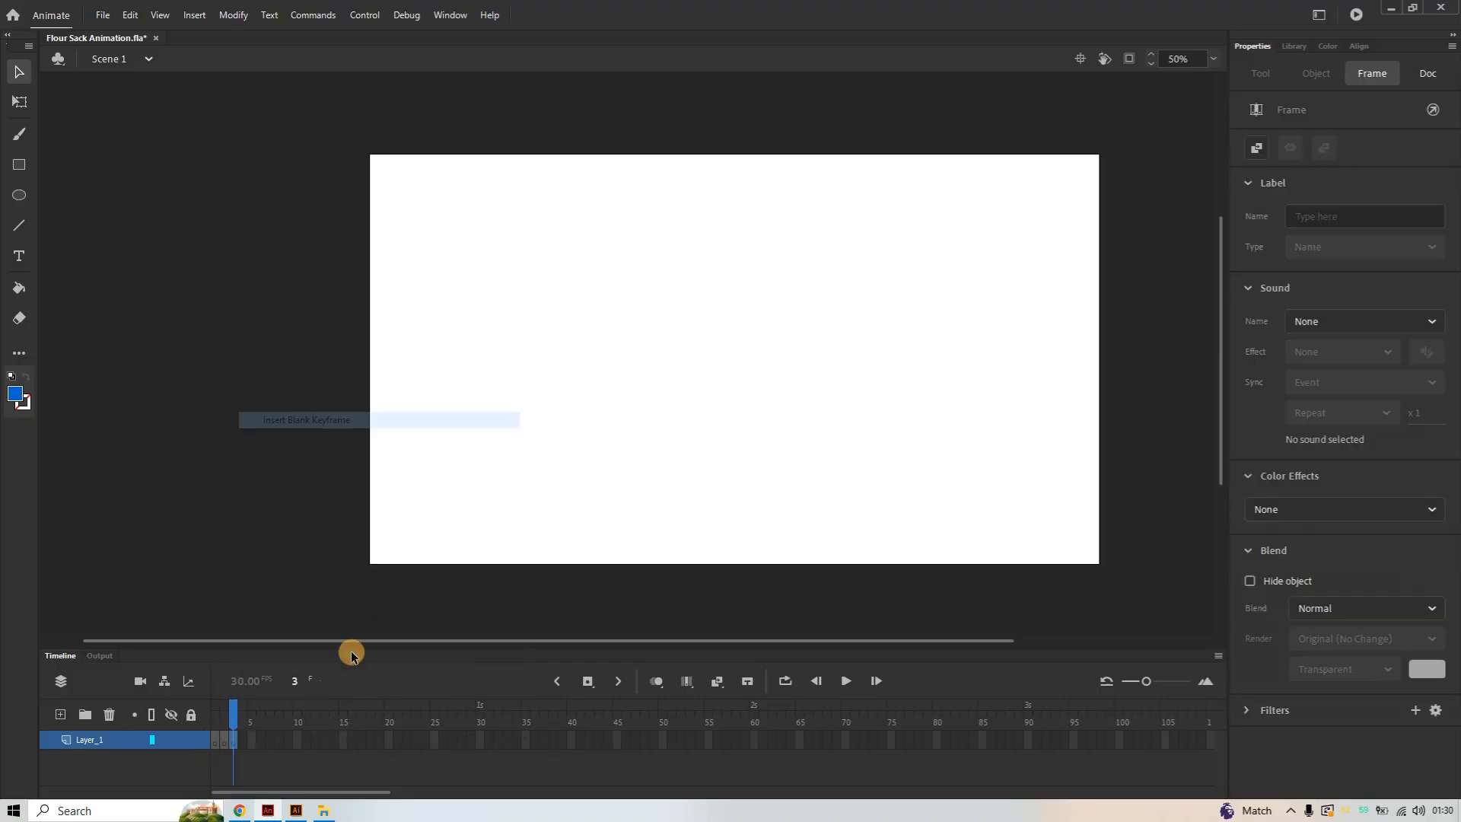
{"action": "right_click", "coordinate": [245, 742]}
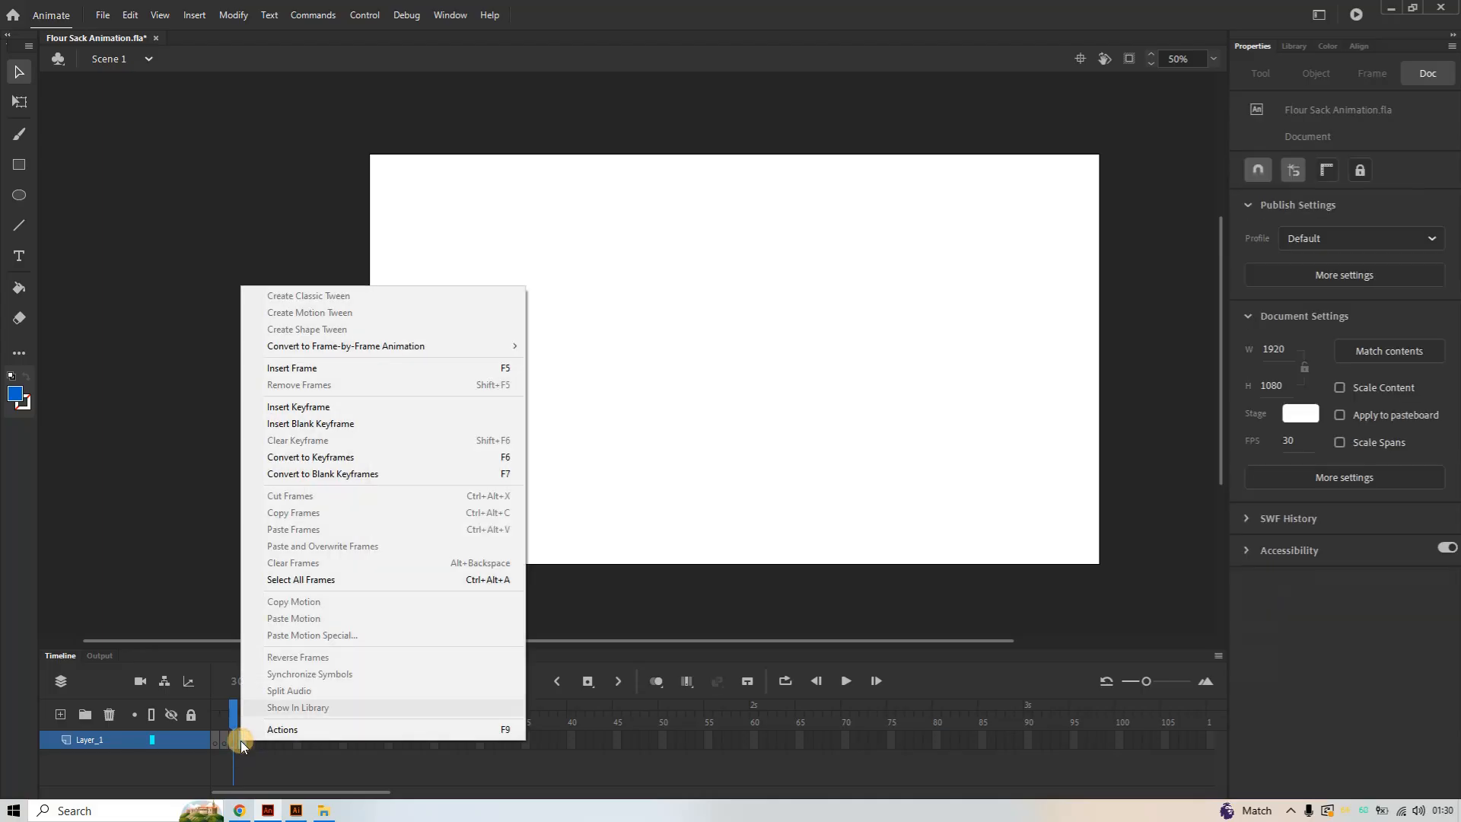
{"action": "left_click", "coordinate": [347, 432]}
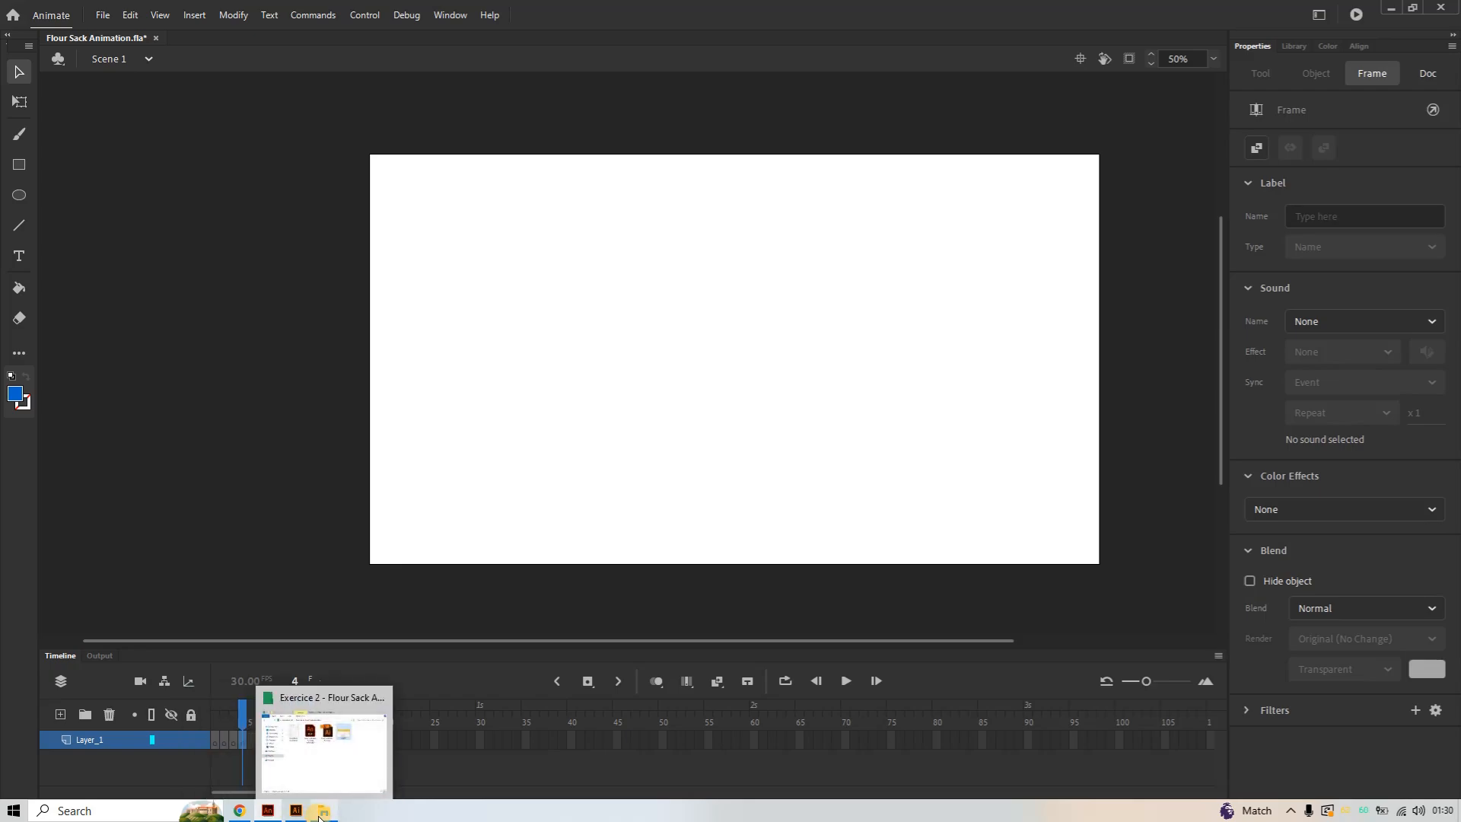
Switch to Illustrator, unlock all the artwork, and select and copy the first large standing flour sack group
{"action": "left_click", "coordinate": [296, 811]}
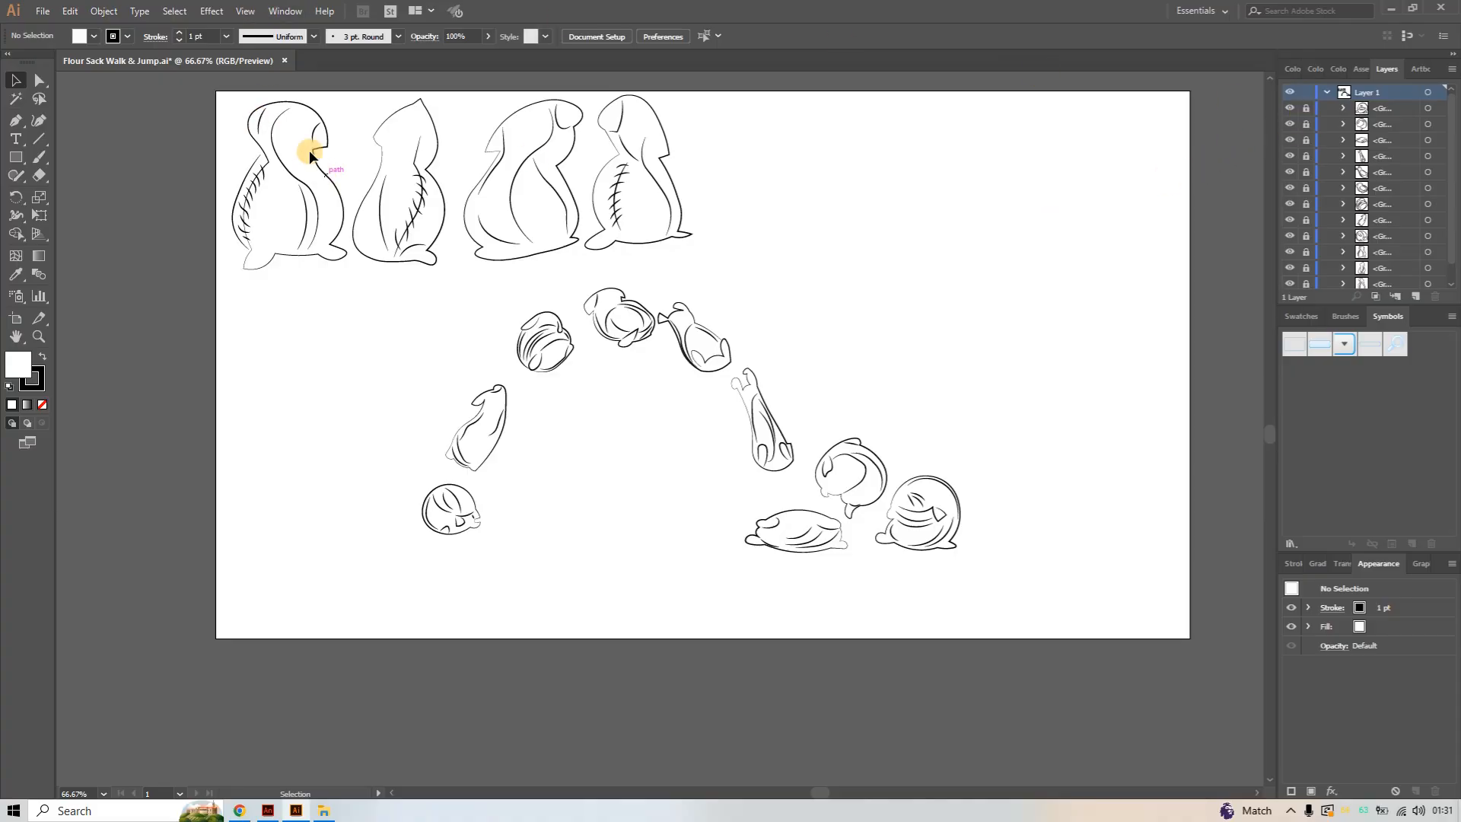
{"action": "left_click", "coordinate": [104, 11]}
{"action": "left_click", "coordinate": [142, 123]}
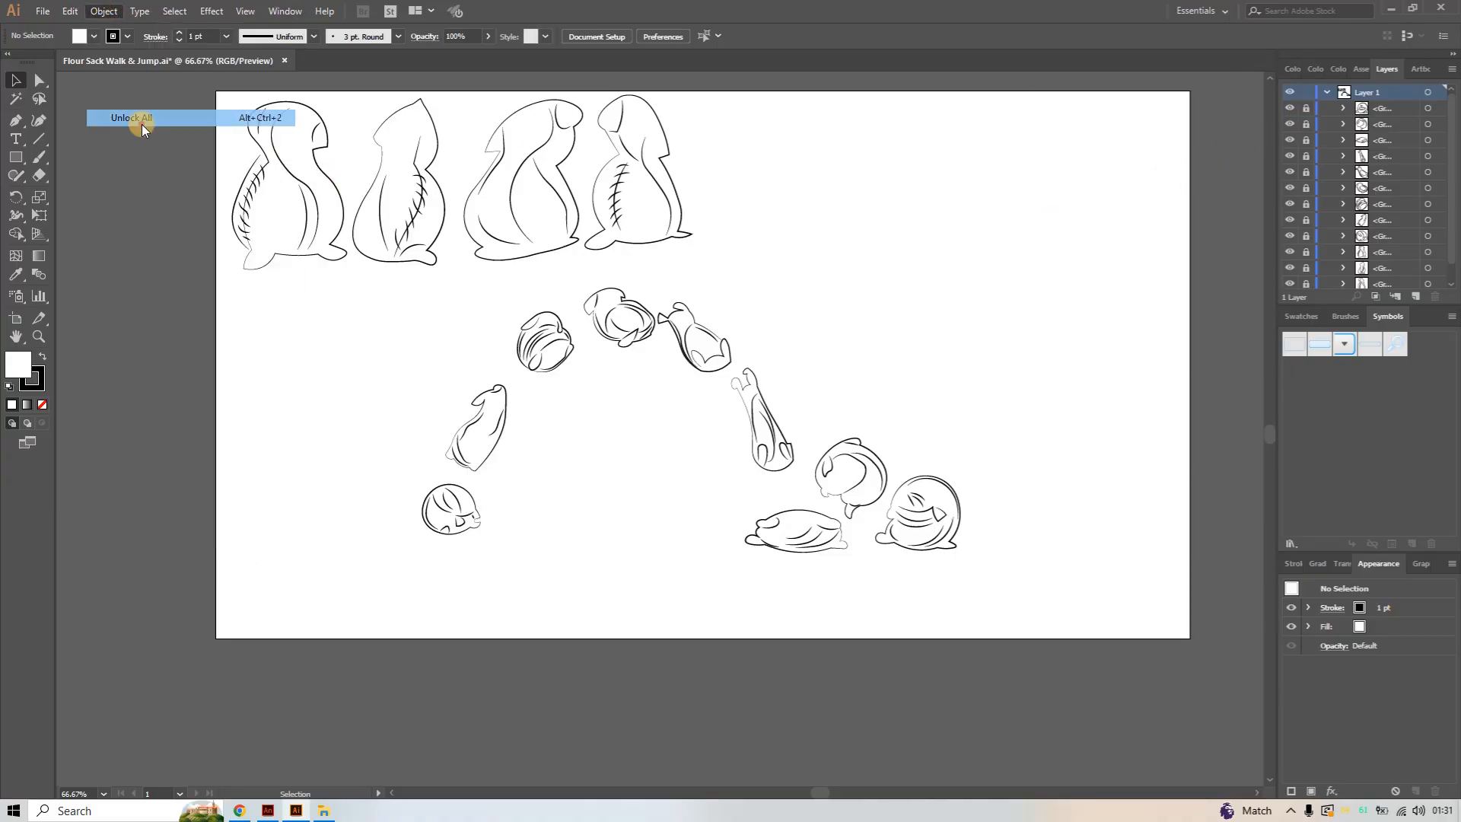
{"action": "left_click", "coordinate": [363, 317]}
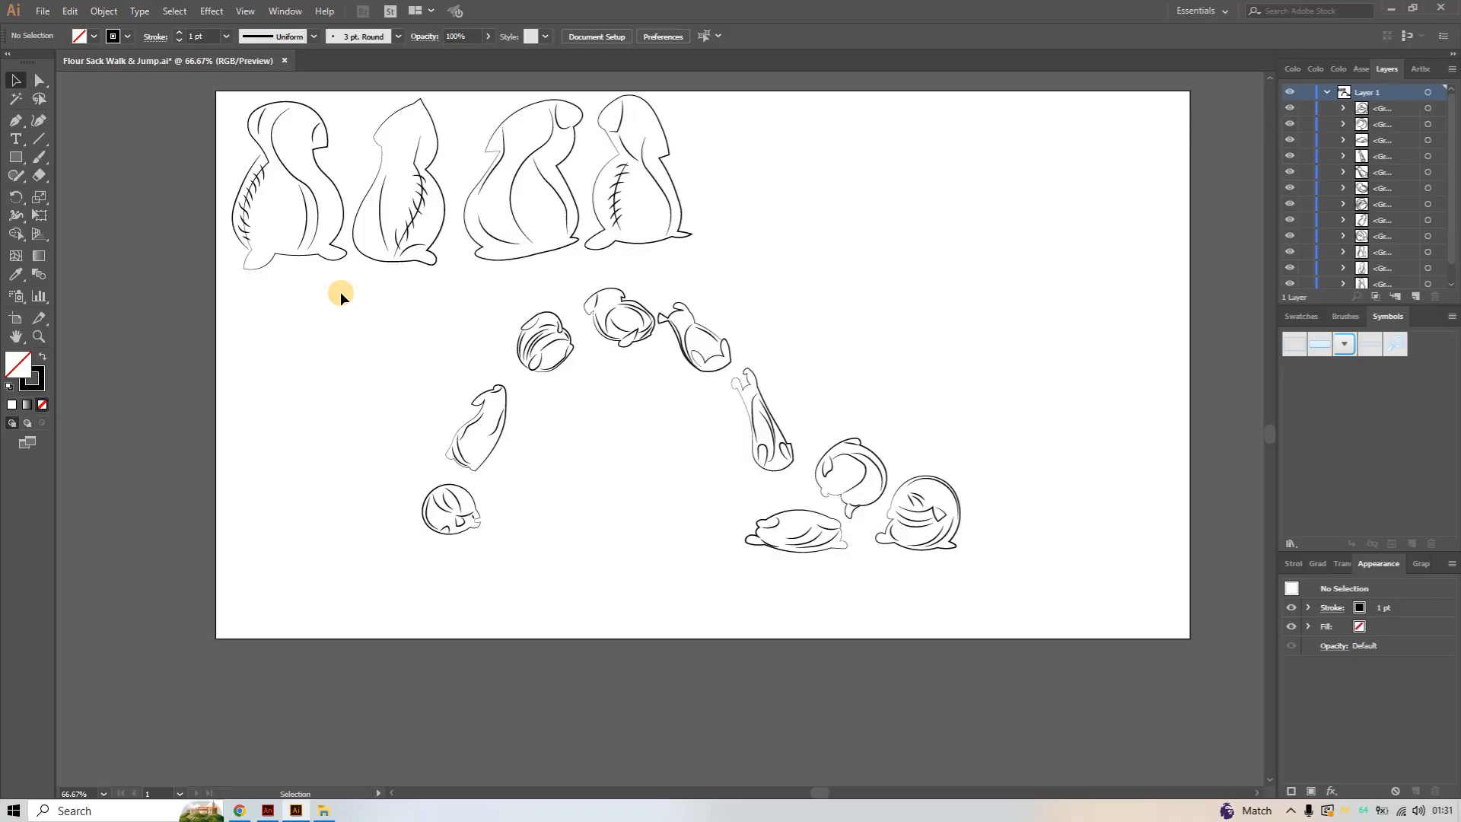
{"action": "left_click_drag", "start_coordinate": [340, 291], "coordinate": [277, 172]}
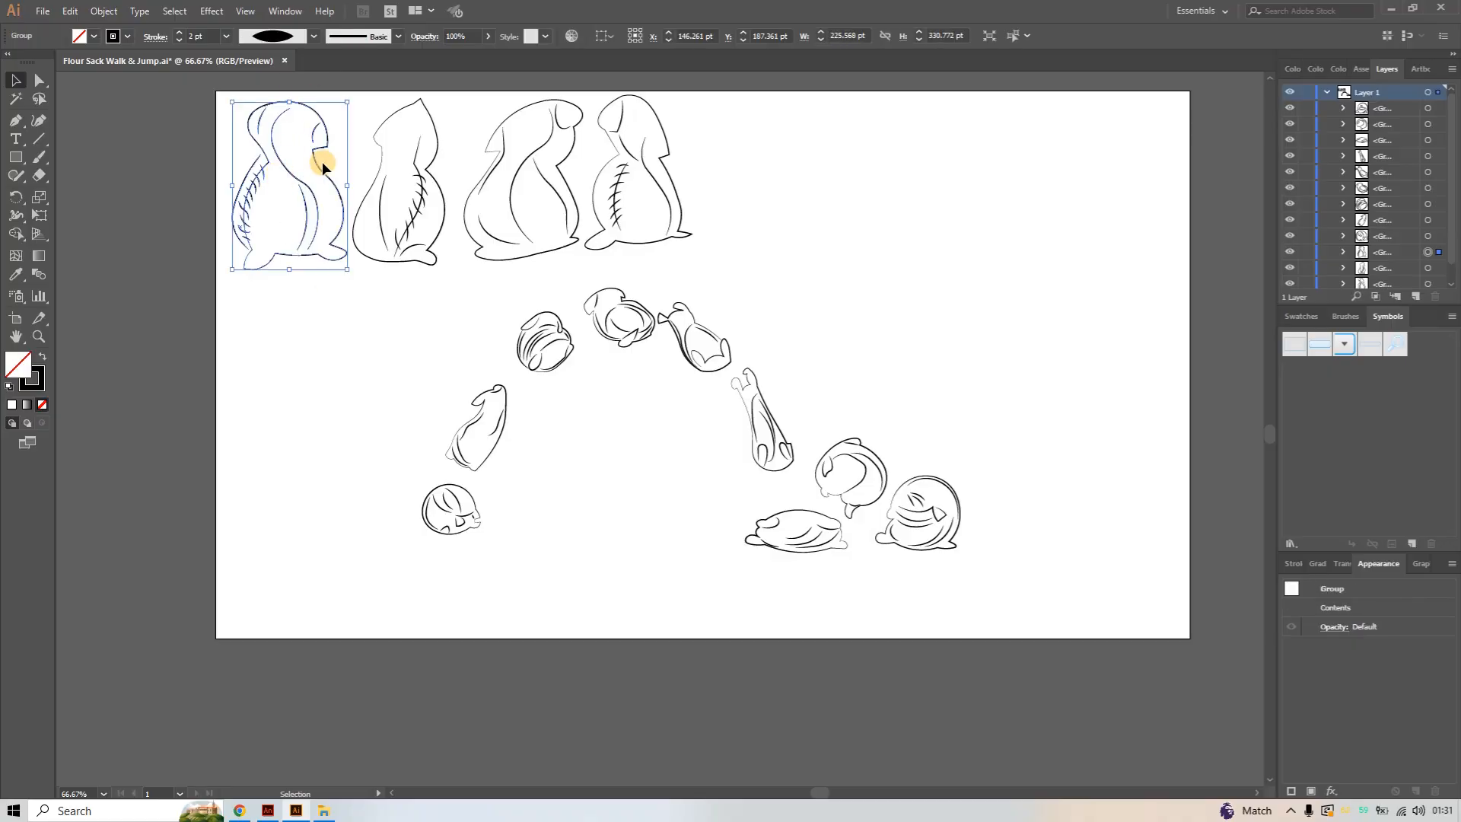
{"action": "key", "text": "a"}
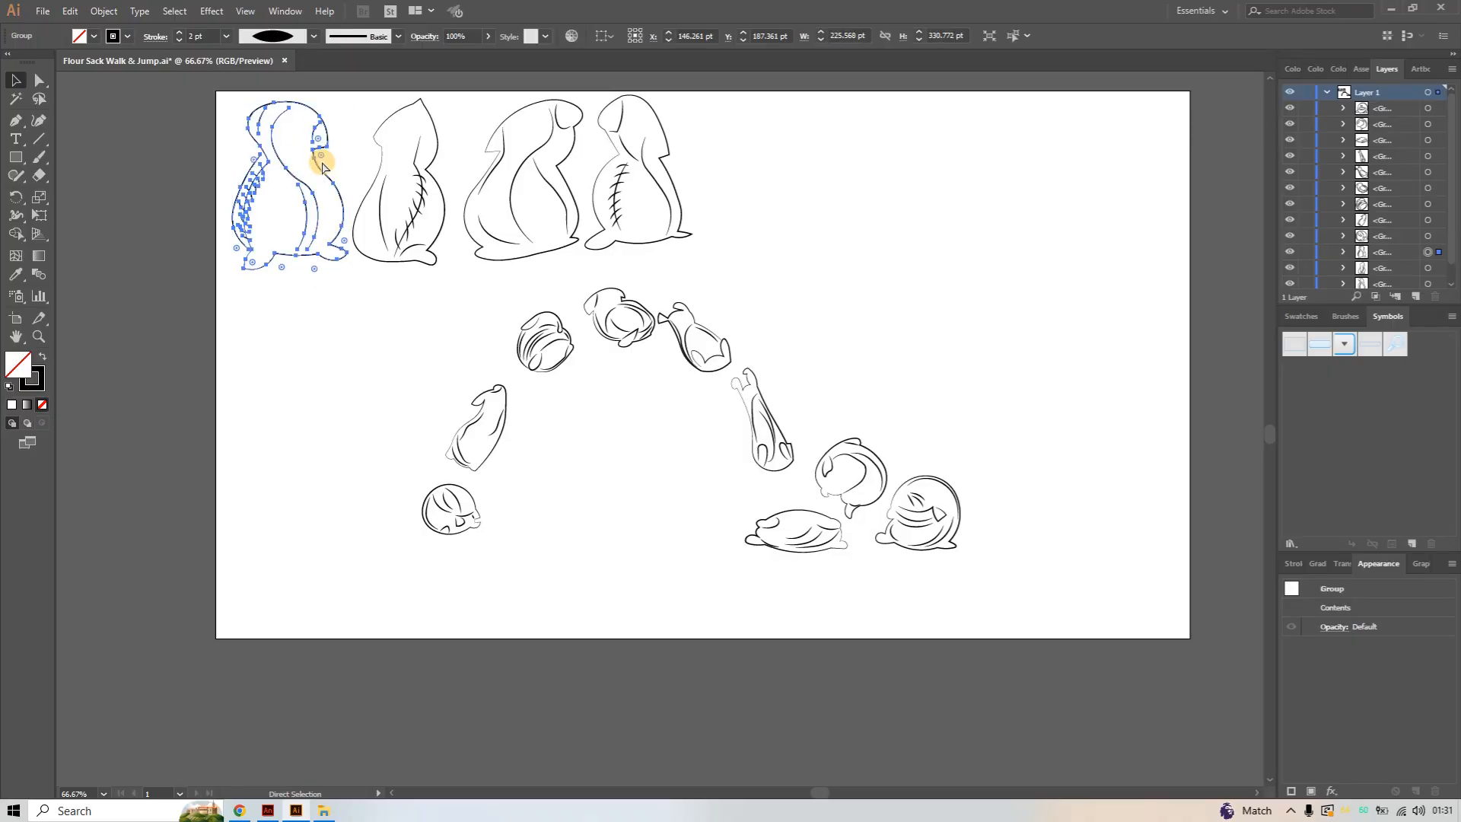
{"action": "key", "text": "v"}
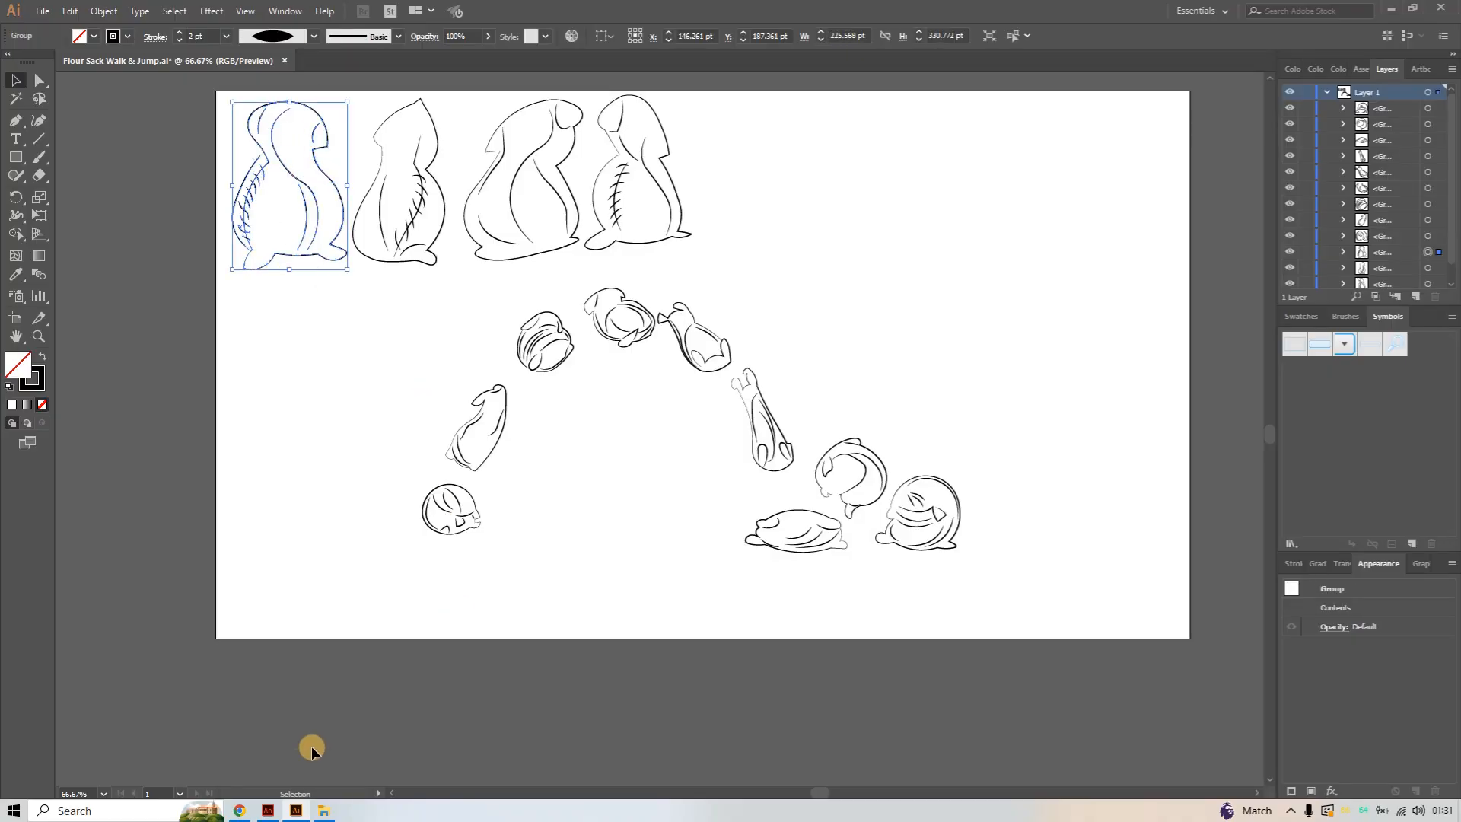
Switch to Adobe Animate and select frame 1 of Layer_1 in the timeline
{"action": "left_click", "coordinate": [275, 809]}
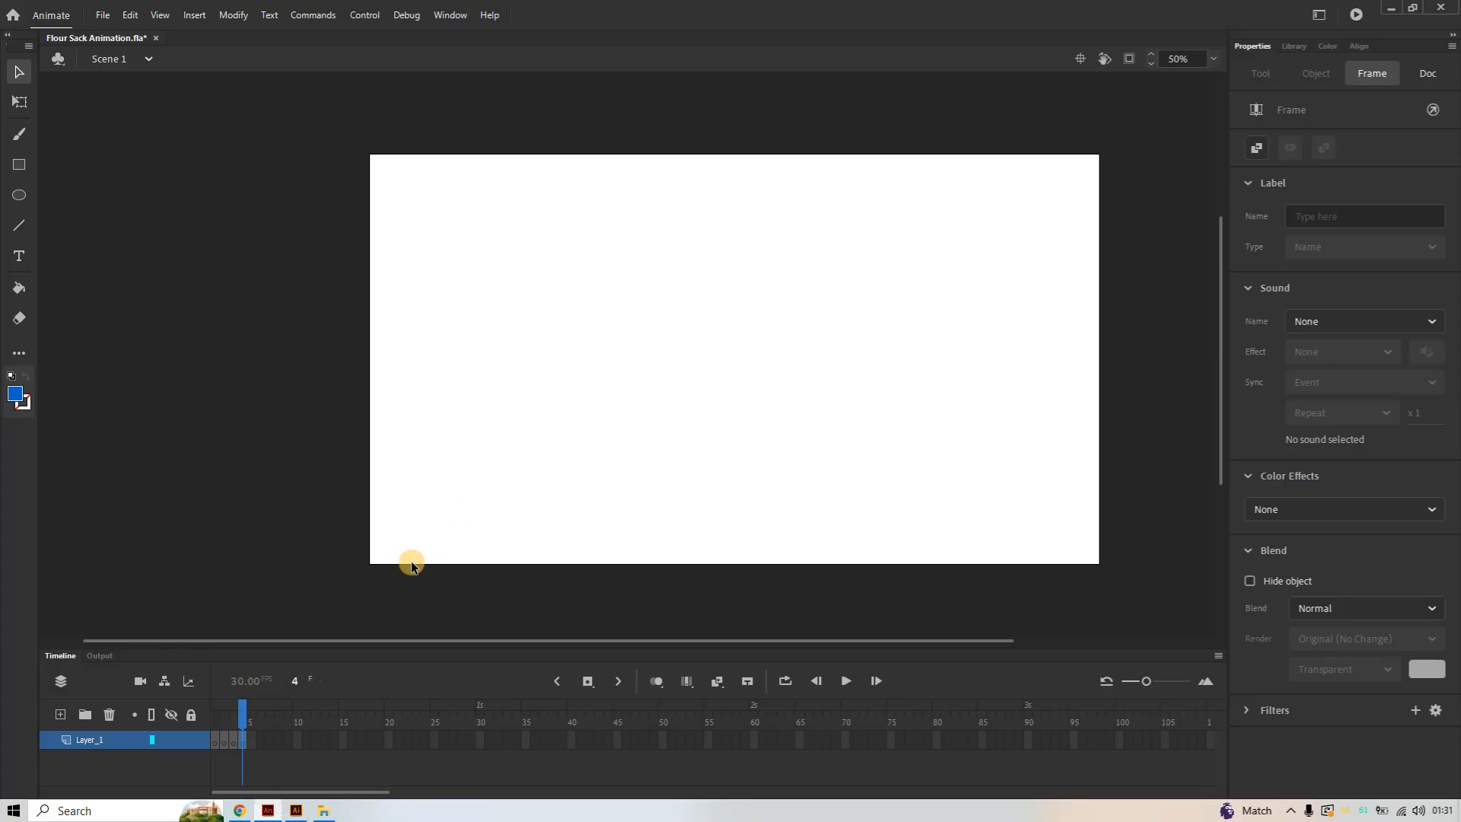
{"action": "left_click", "coordinate": [216, 739]}
{"action": "left_click", "coordinate": [440, 407]}
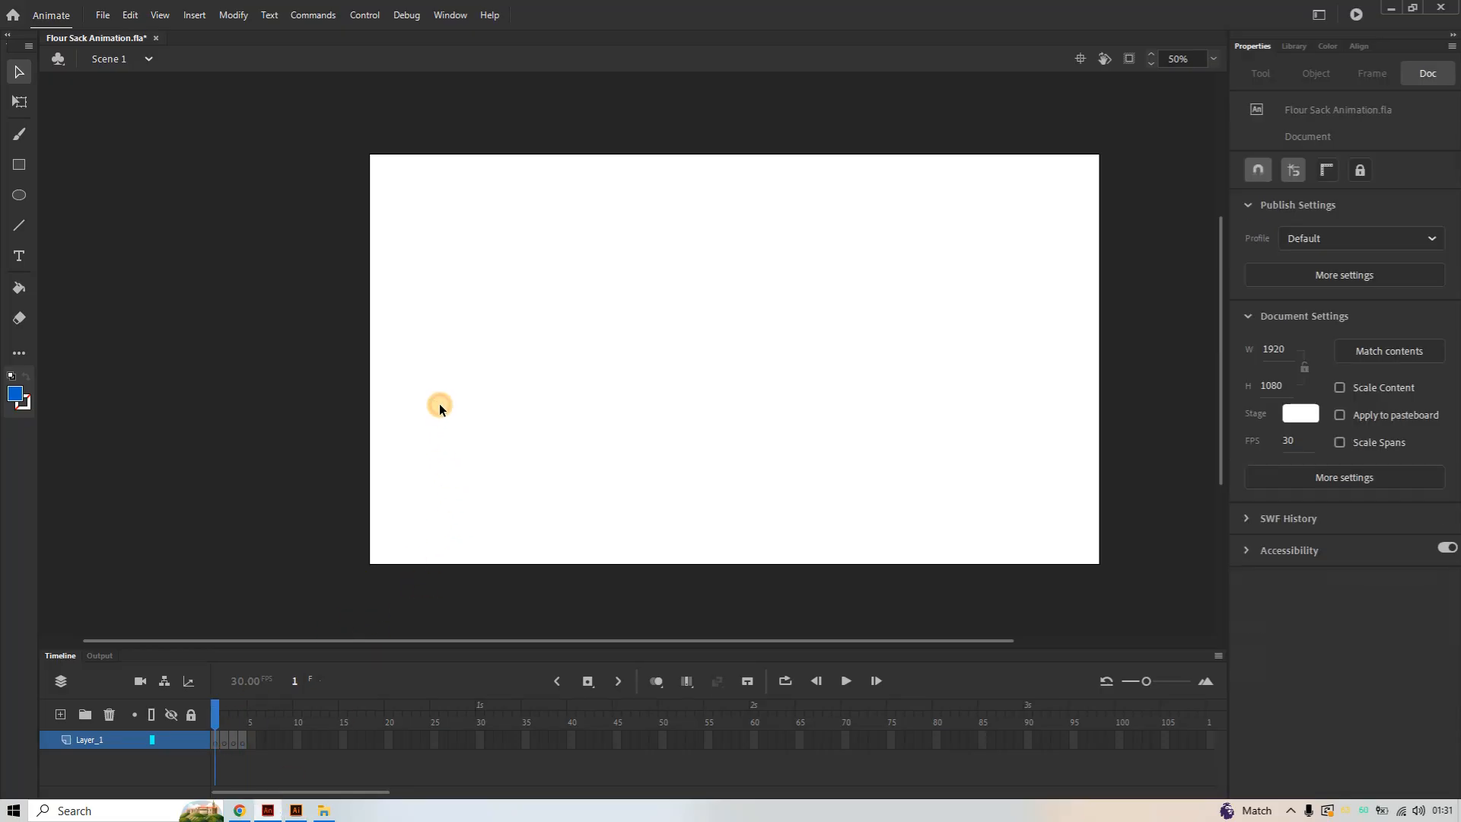
{"action": "left_click", "coordinate": [215, 744]}
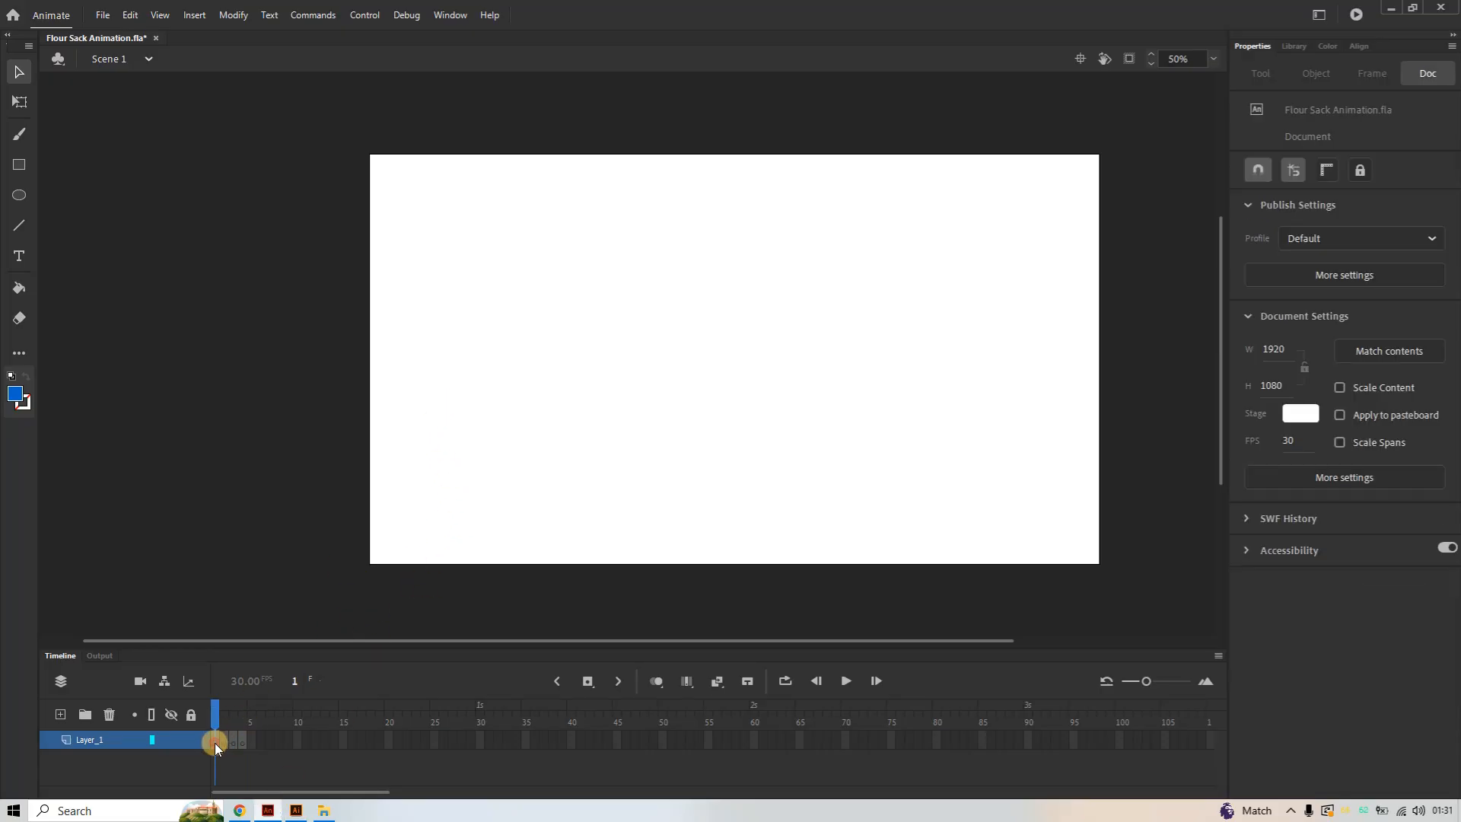
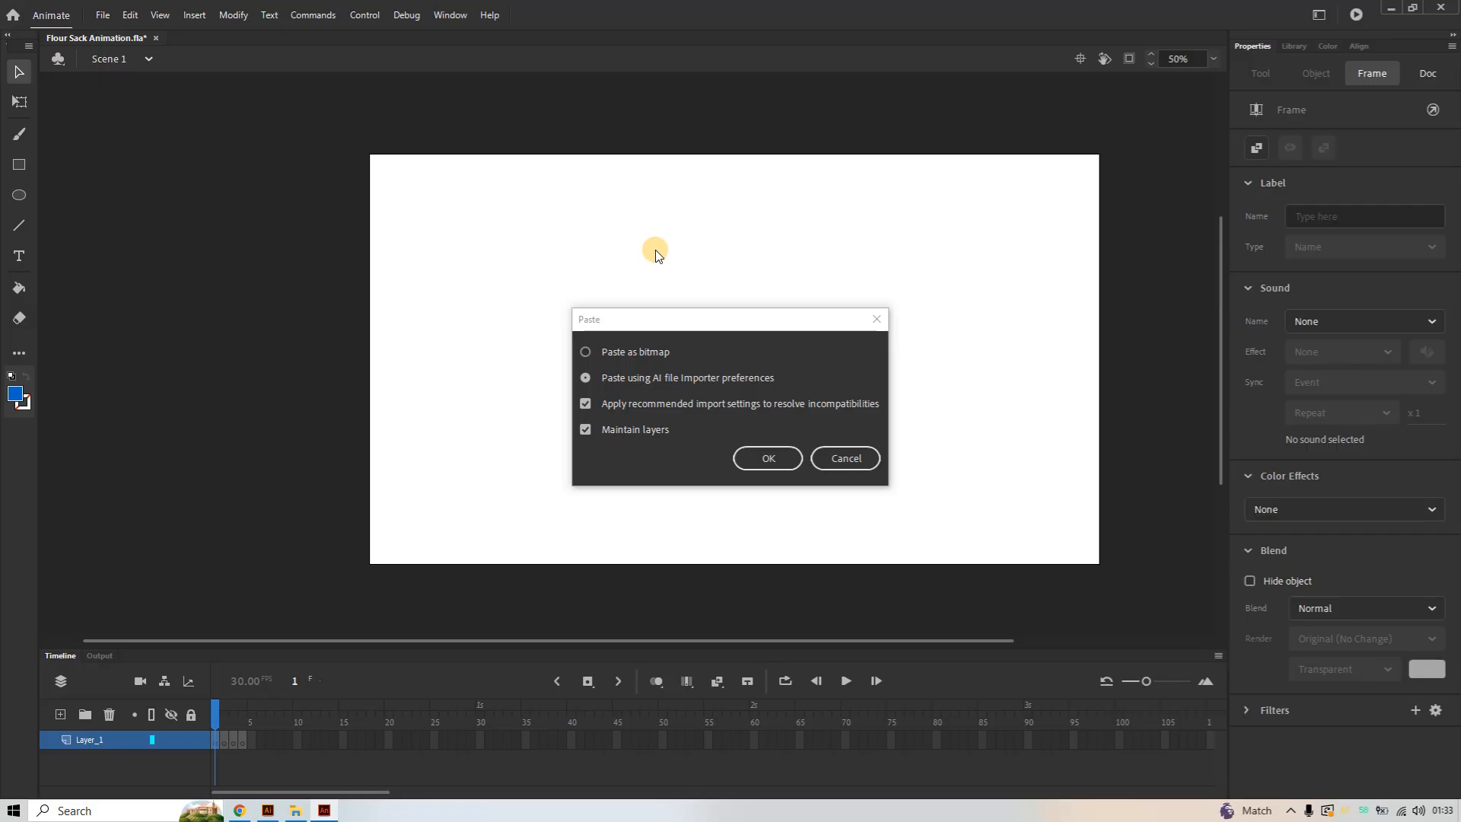
Switch to Illustrator and examine the individual paths inside the topmost group of Layer 1
{"action": "left_click", "coordinate": [268, 811]}
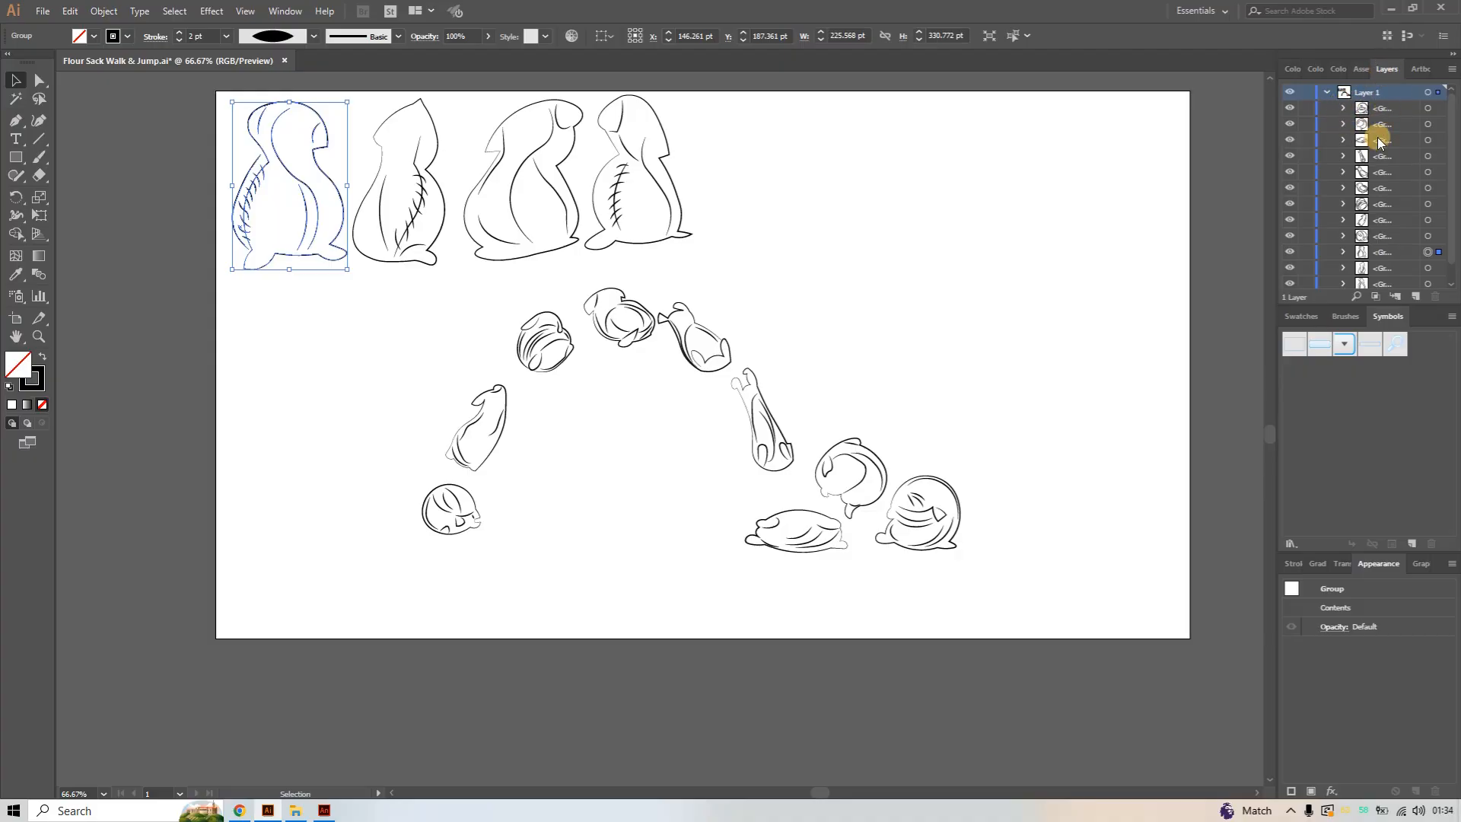
{"action": "left_click", "coordinate": [1344, 109]}
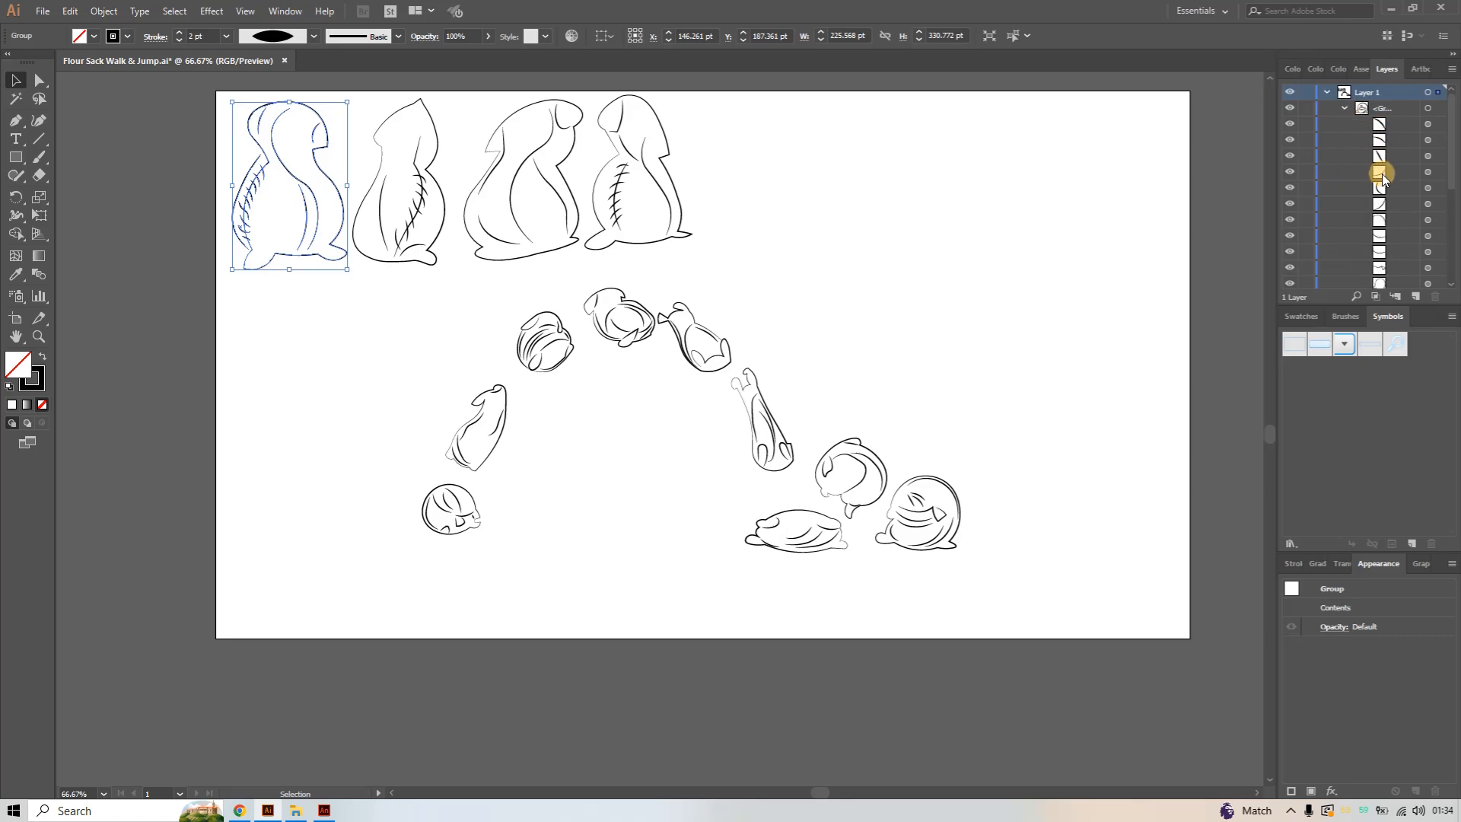
{"action": "left_click", "coordinate": [1344, 109]}
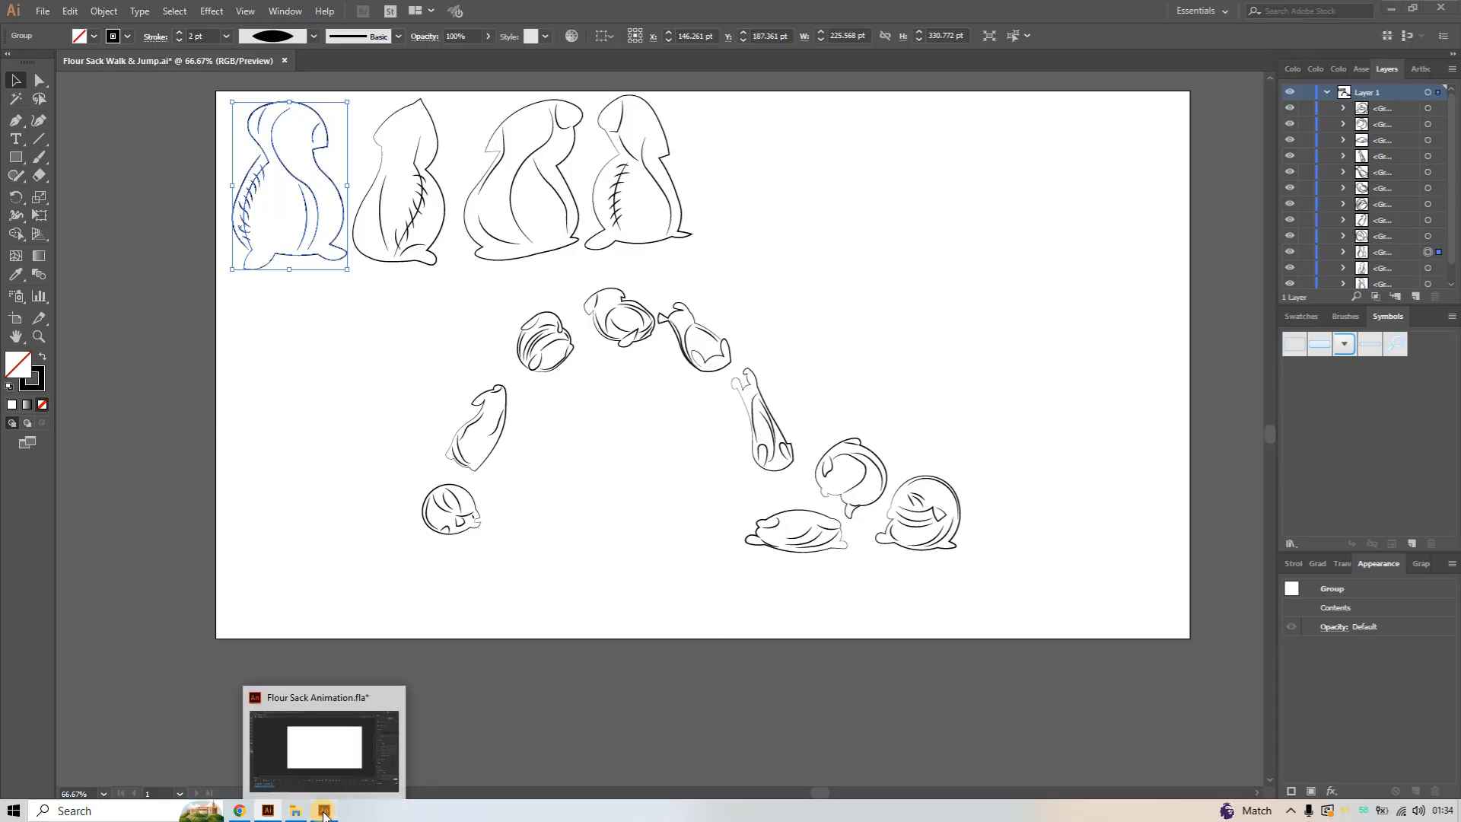
Switch to Animate and paste the flour sack using AI File Importer preferences, with recommended import settings and maintained layers
{"action": "left_click", "coordinate": [324, 812]}
{"action": "key", "text": "ctrl+v"}
{"action": "left_click", "coordinate": [764, 457]}
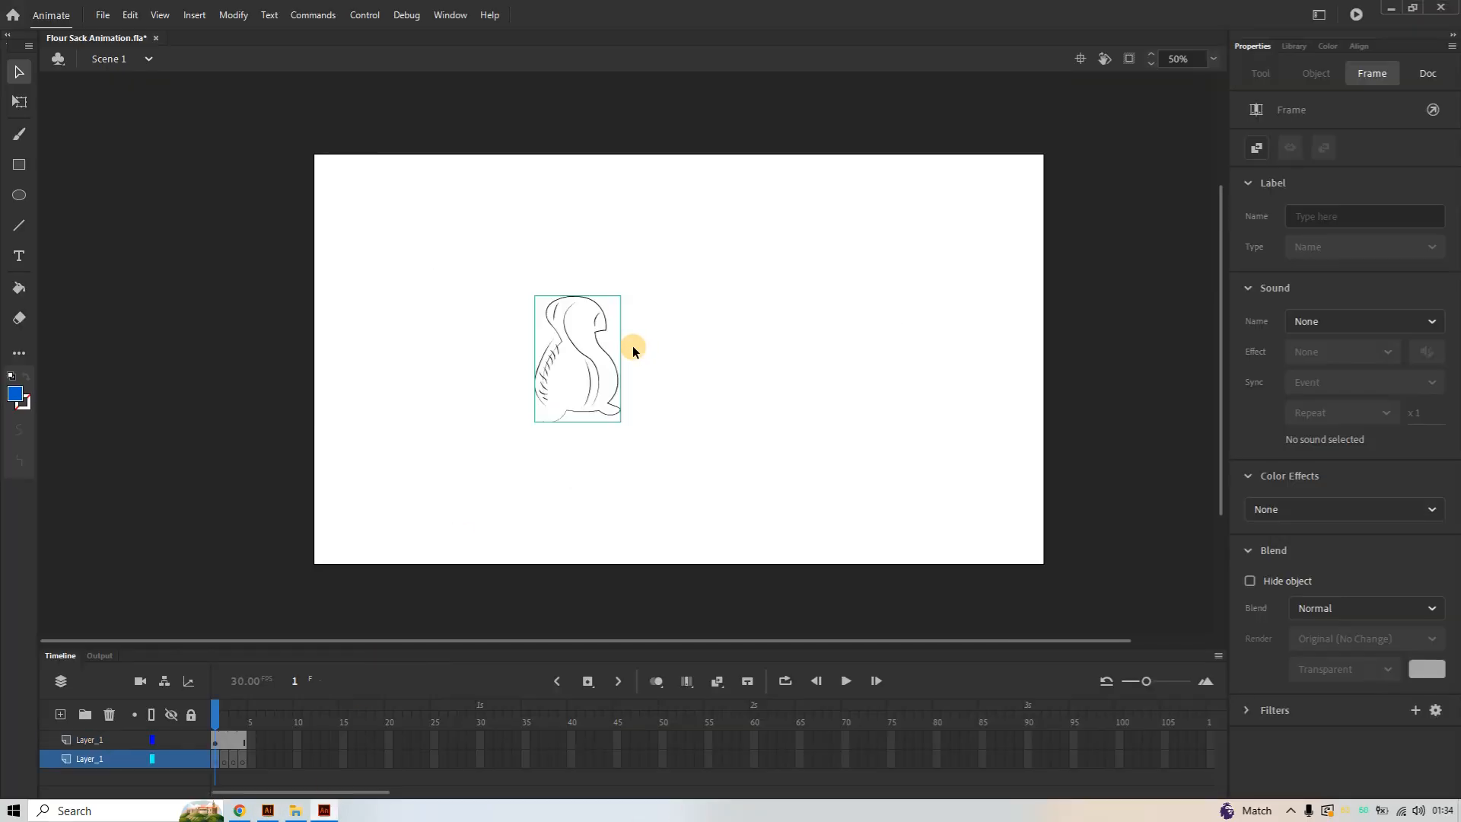
Enlarge the pasted flour sack with Free Transform to about 683 × 1080 so it spans the stage height
{"action": "left_click", "coordinate": [596, 394]}
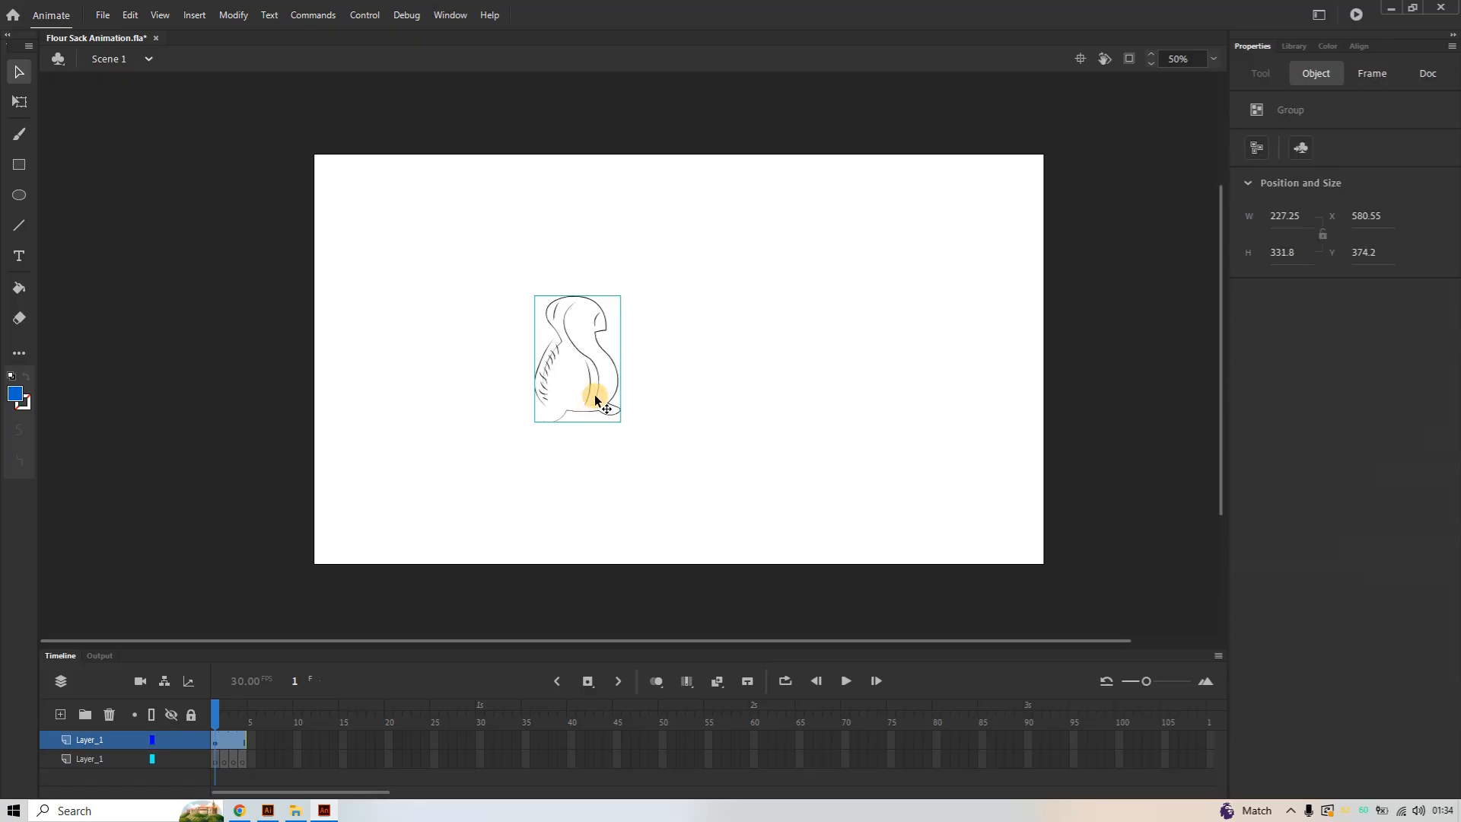
{"action": "right_click", "coordinate": [592, 373]}
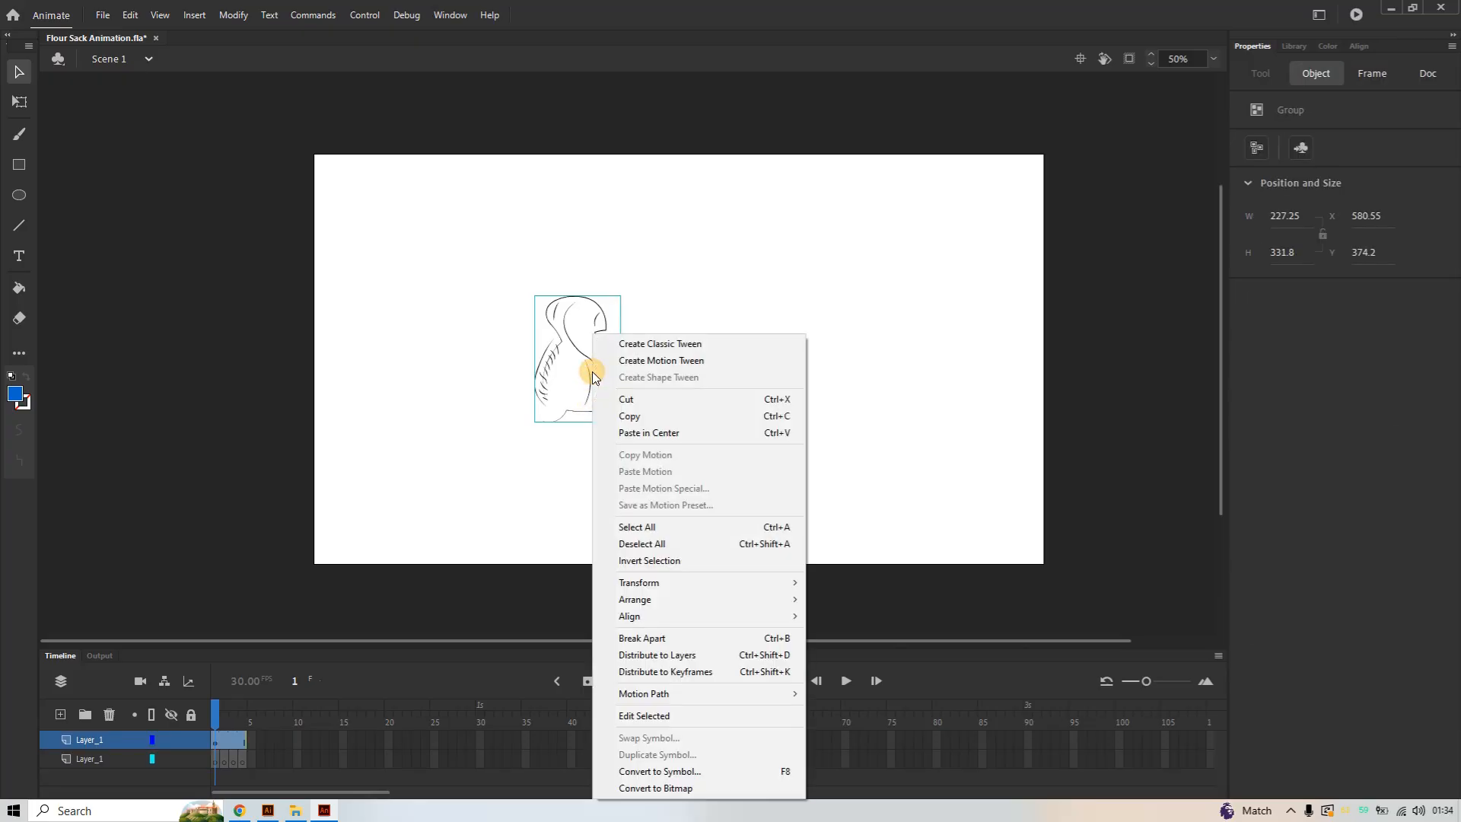
{"action": "mouse_move", "coordinate": [769, 582]}
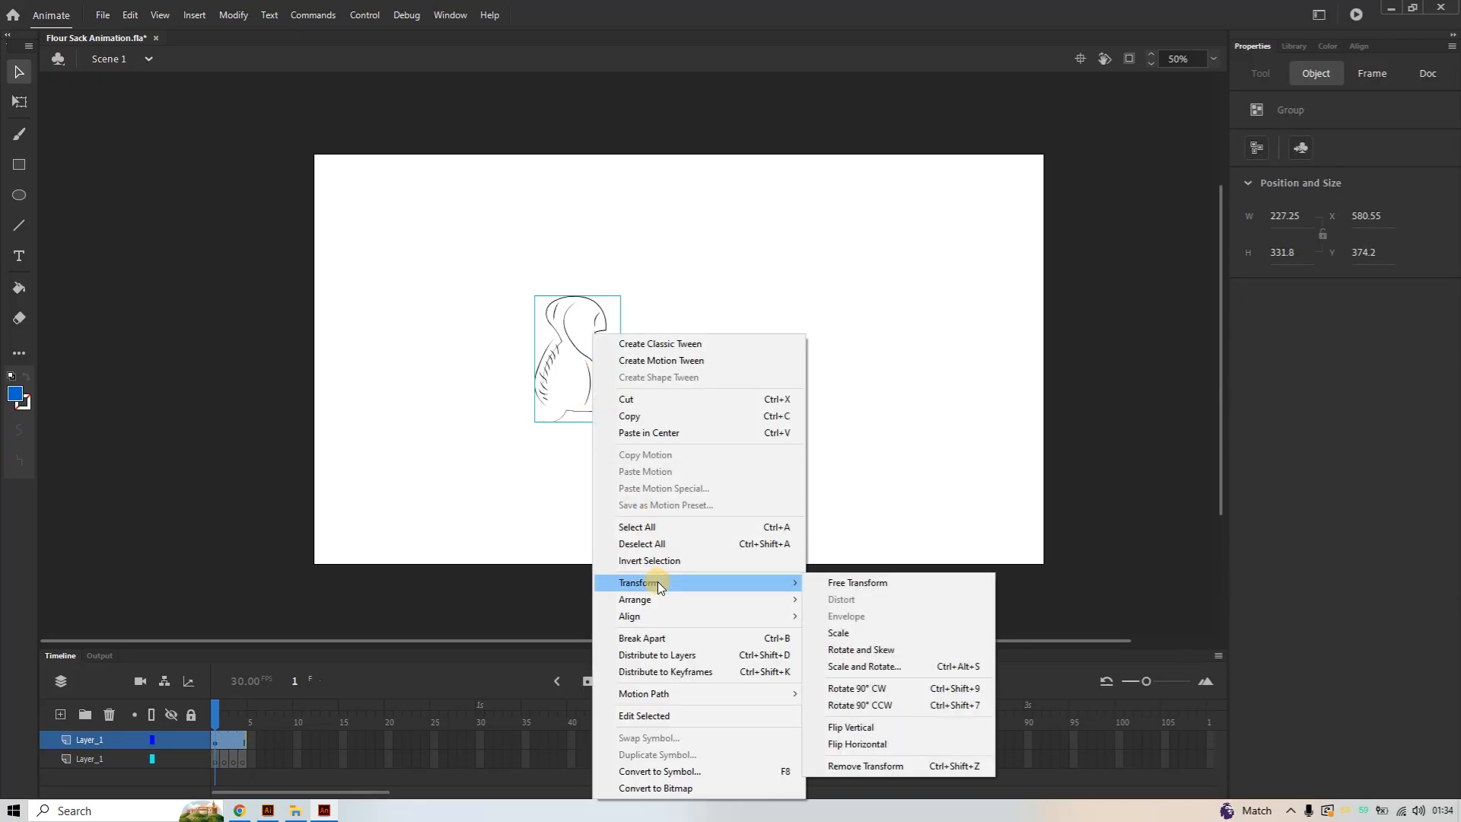
{"action": "left_click", "coordinate": [883, 583]}
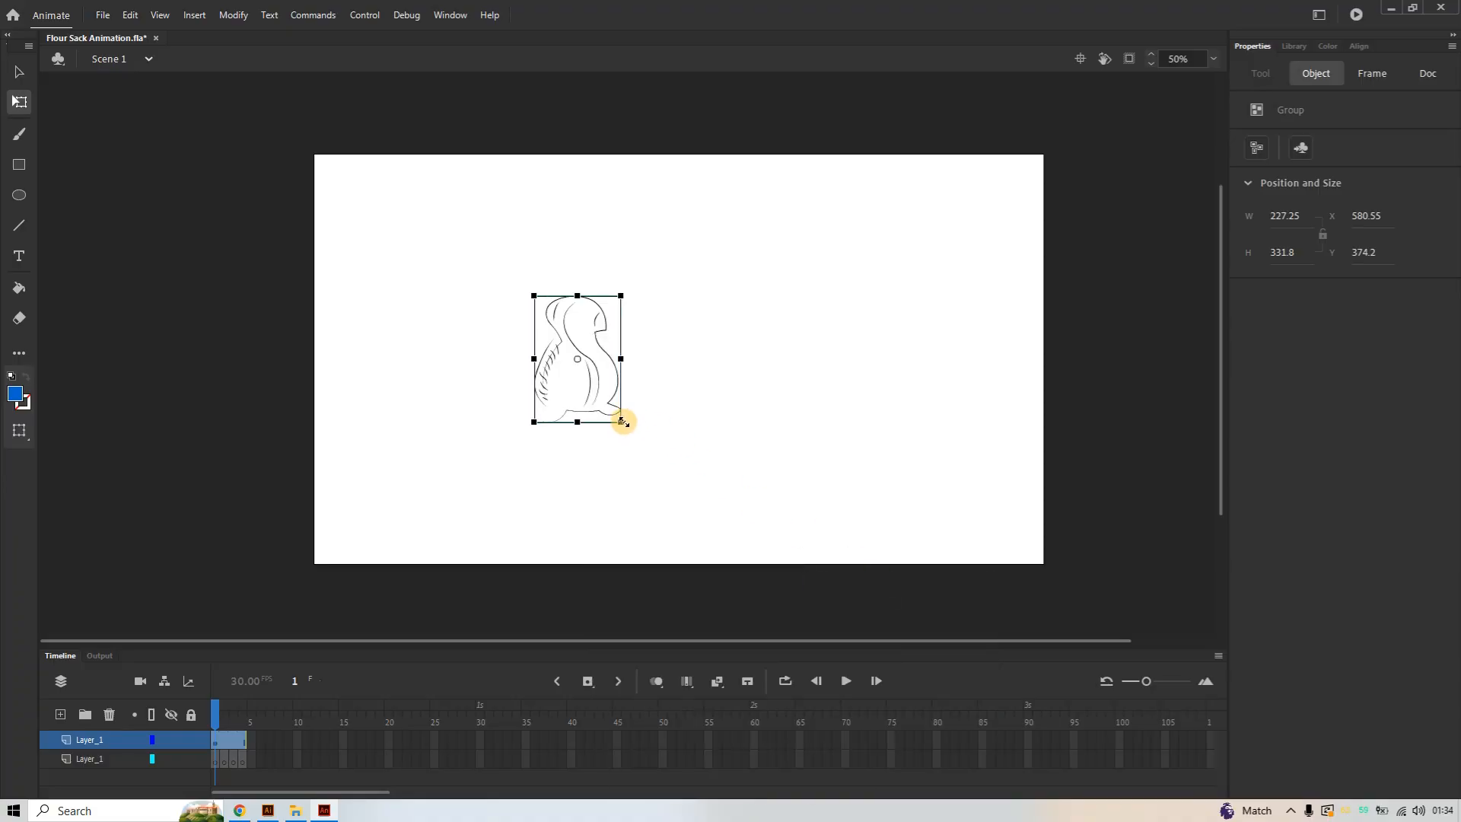
{"action": "left_click_drag", "start_coordinate": [622, 422], "coordinate": [706, 559]}
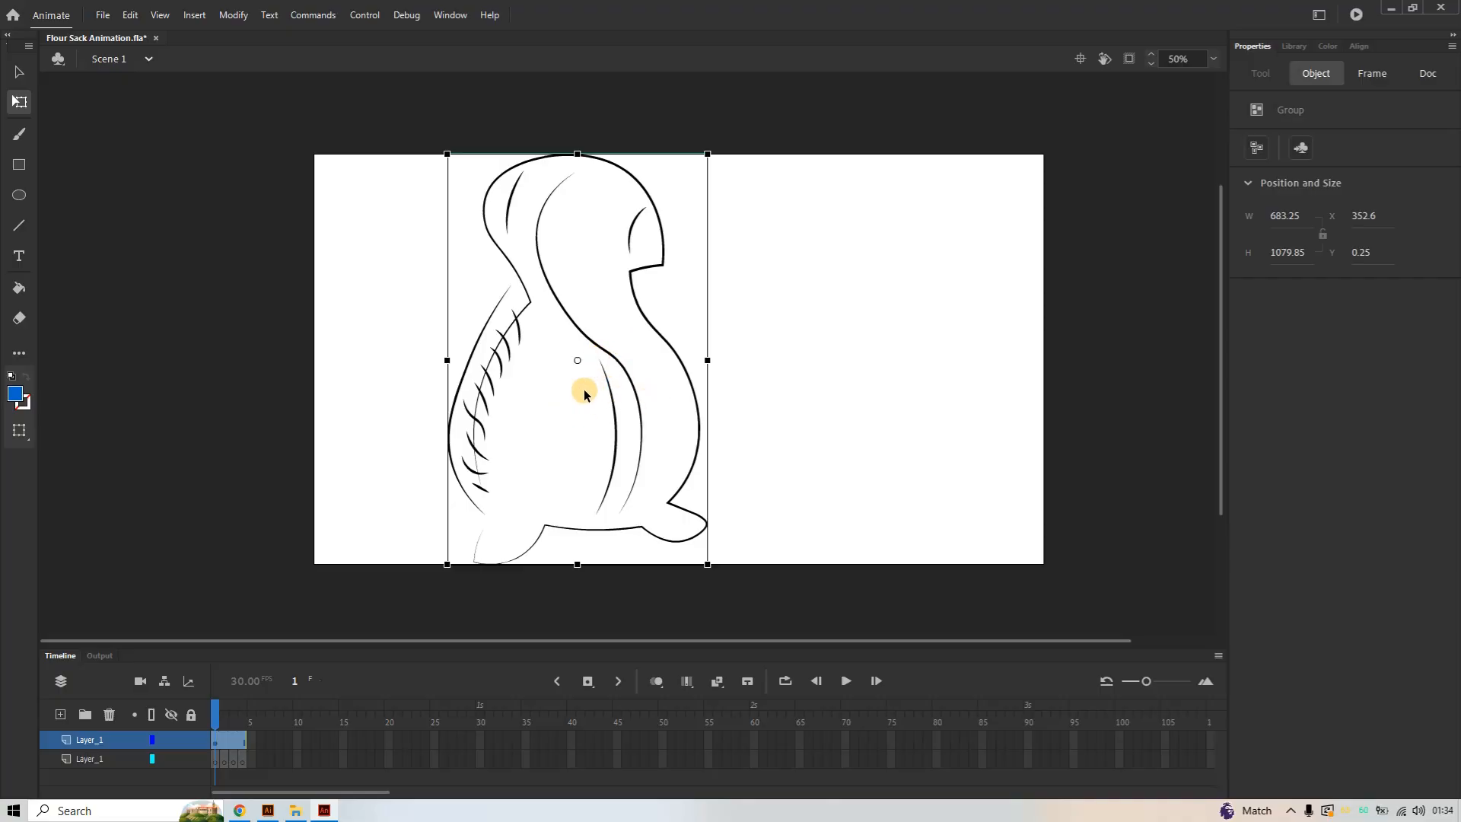
Paste another copy of the flour sack using AI file importer preferences, with recommended import settings and maintained layers
{"action": "left_click_drag", "start_coordinate": [590, 393], "coordinate": [643, 395]}
{"action": "right_click", "coordinate": [554, 246]}
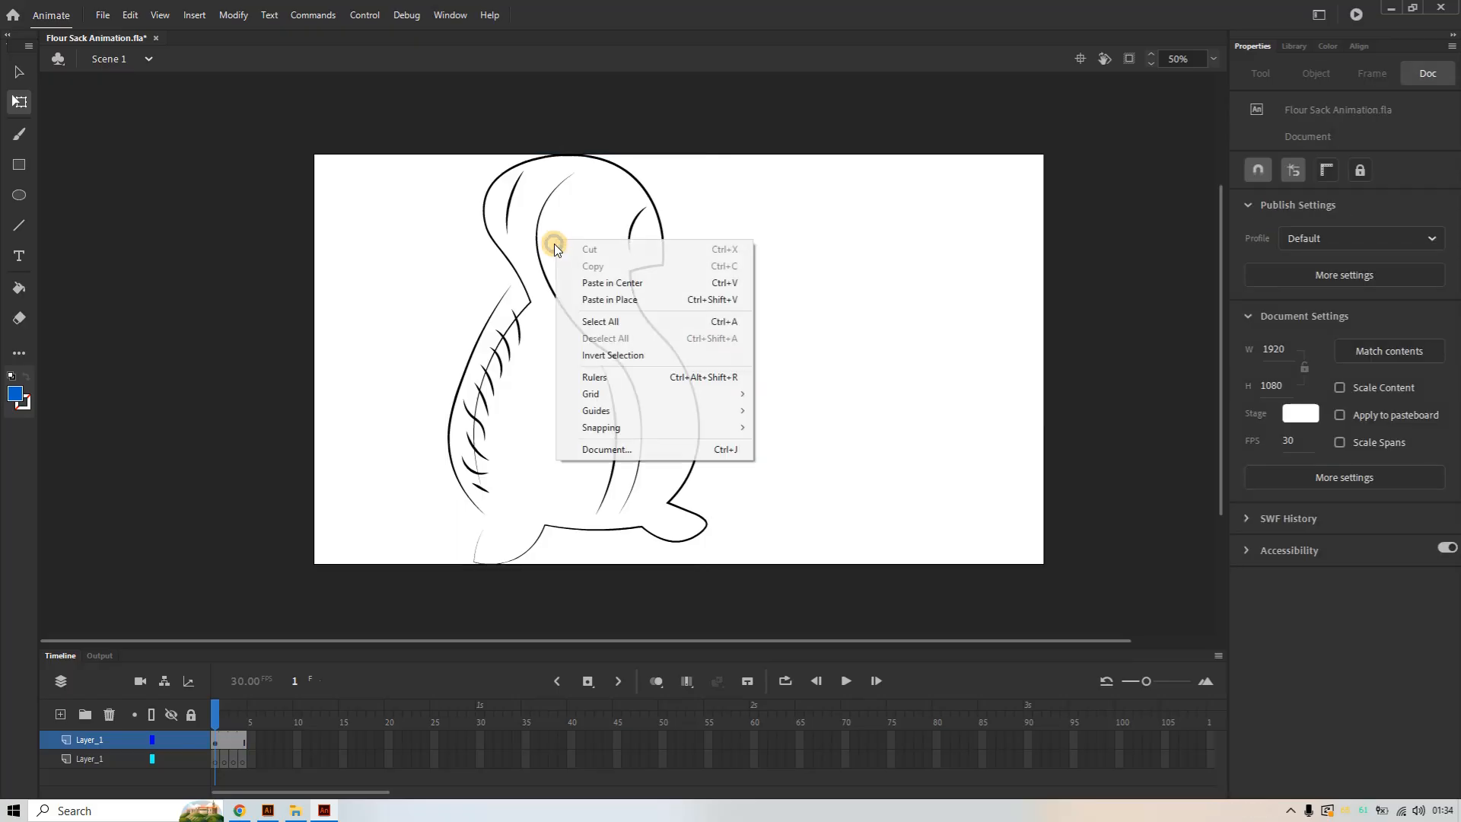
{"action": "left_click", "coordinate": [522, 287]}
{"action": "left_click", "coordinate": [529, 300]}
{"action": "right_click", "coordinate": [527, 298]}
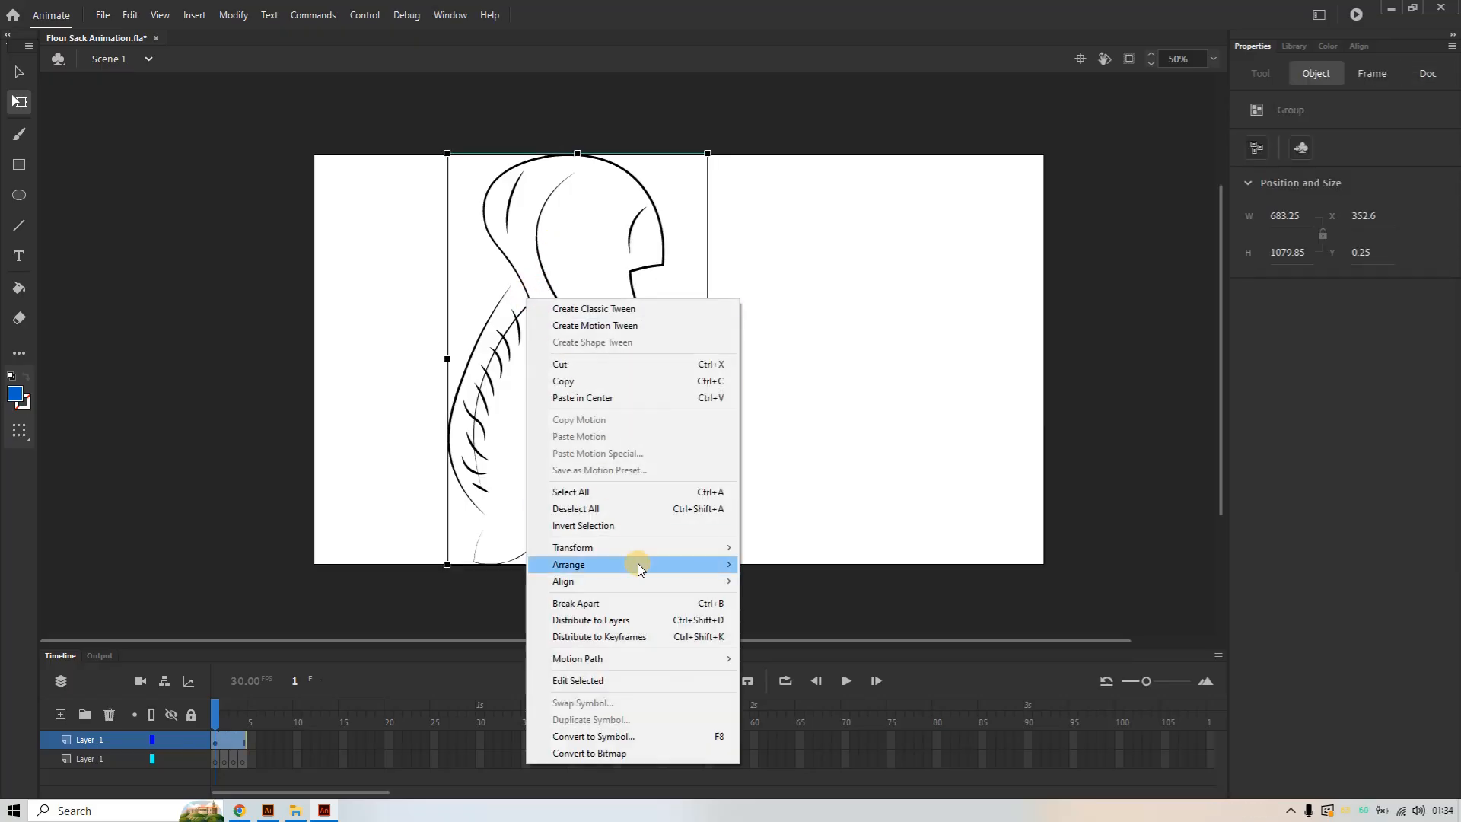
{"action": "left_click", "coordinate": [631, 399]}
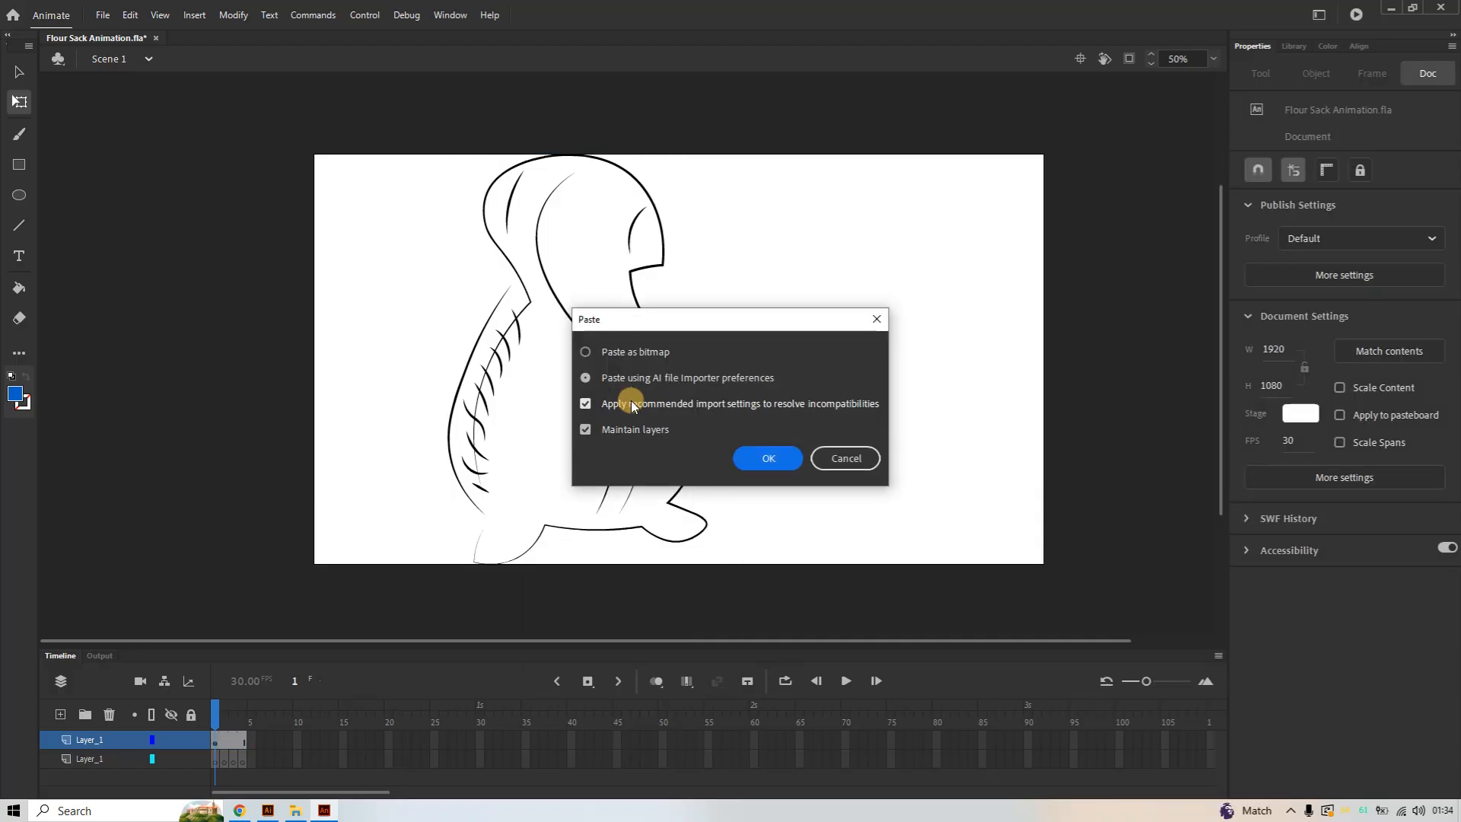
{"action": "left_click", "coordinate": [755, 459]}
Delete the earlier enlarged flour sack, leaving only the small newly pasted copy on the stage
{"action": "left_click", "coordinate": [526, 249]}
{"action": "left_click", "coordinate": [543, 268]}
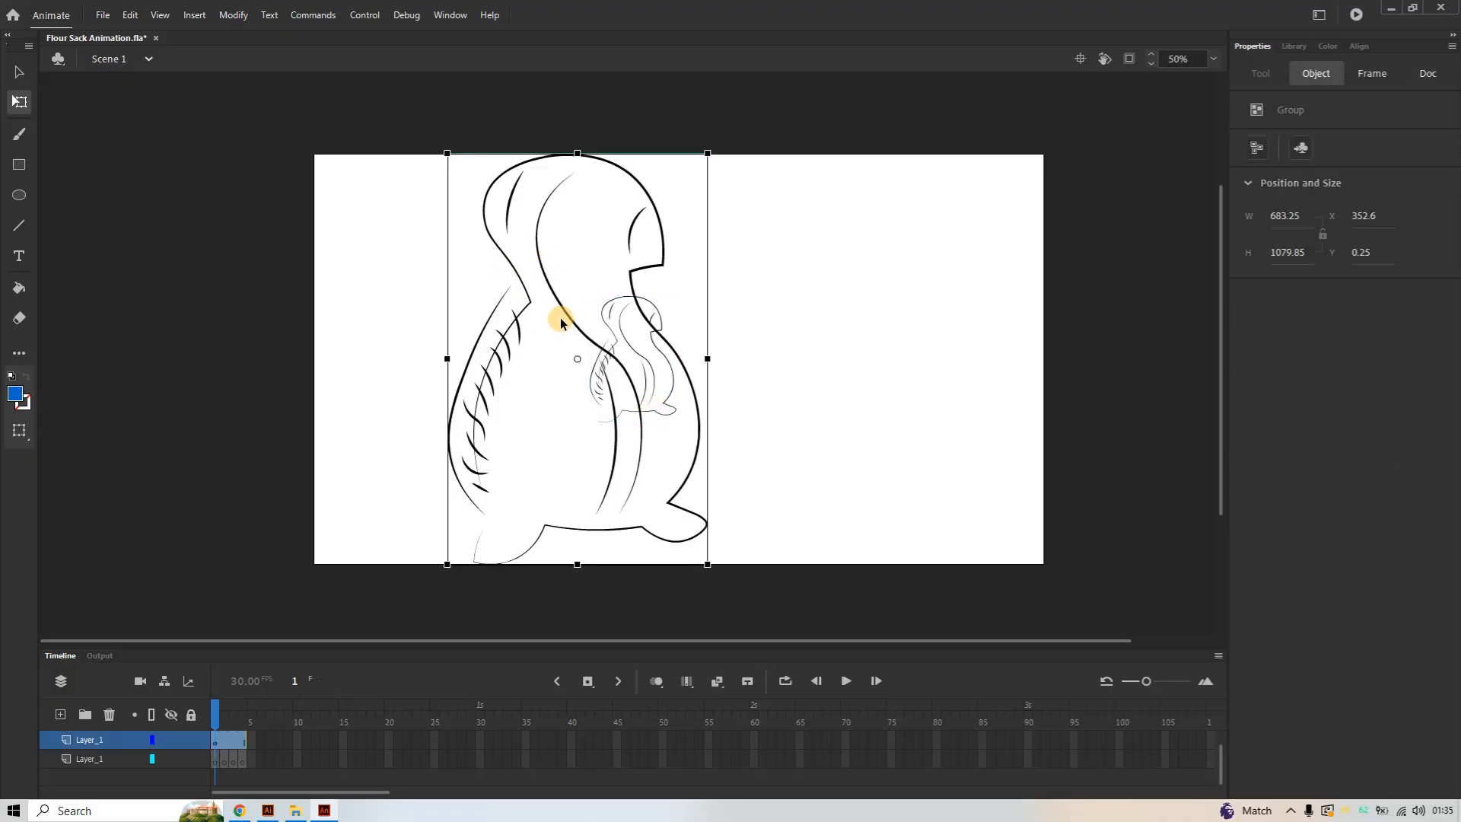
{"action": "key", "text": "Delete"}
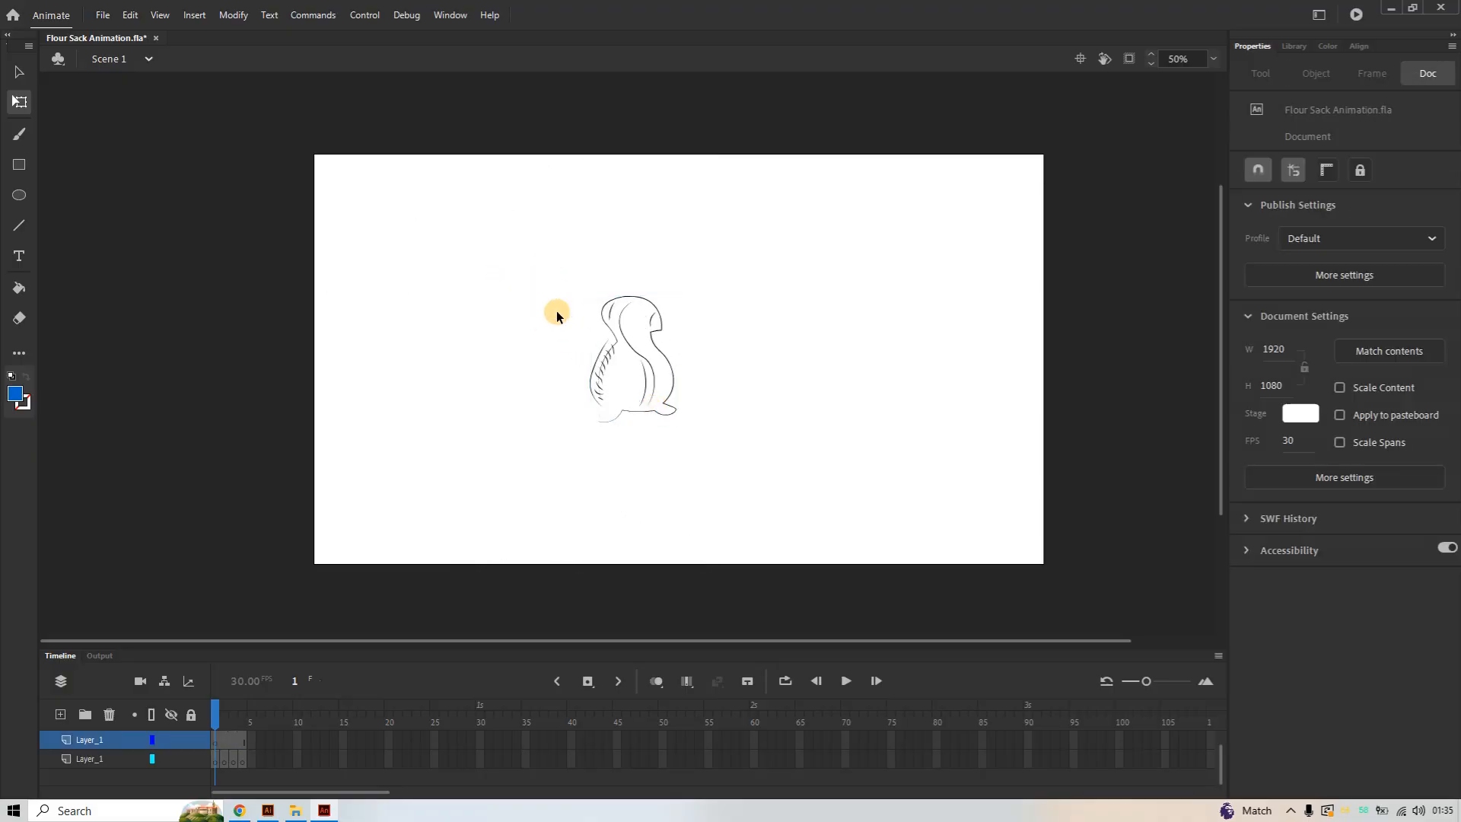
Enlarge the newly pasted flour sack with Free Transform to about 739 × 1079 so it spans the stage height
{"action": "left_click", "coordinate": [639, 359]}
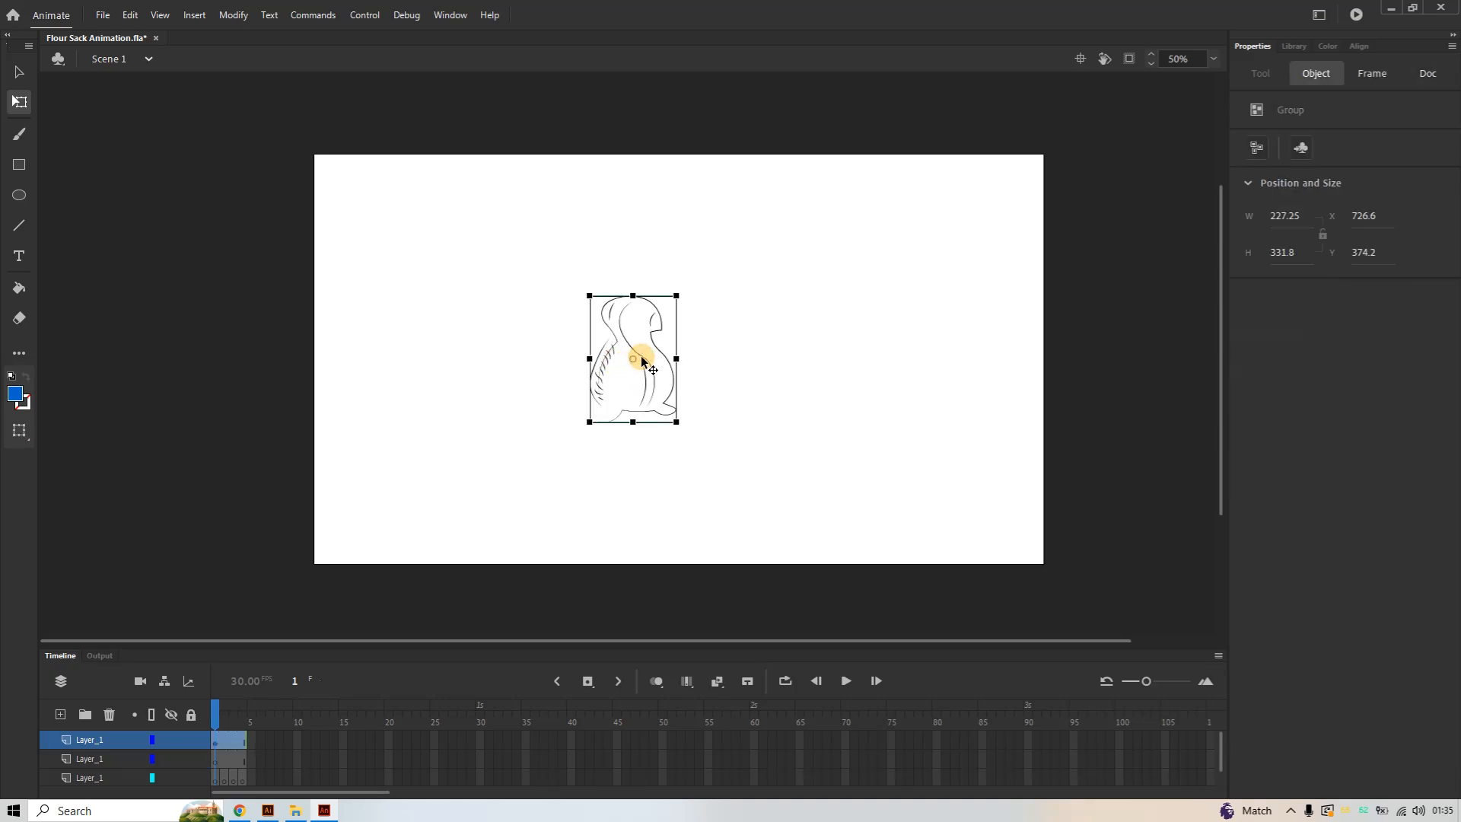
{"action": "right_click", "coordinate": [643, 363]}
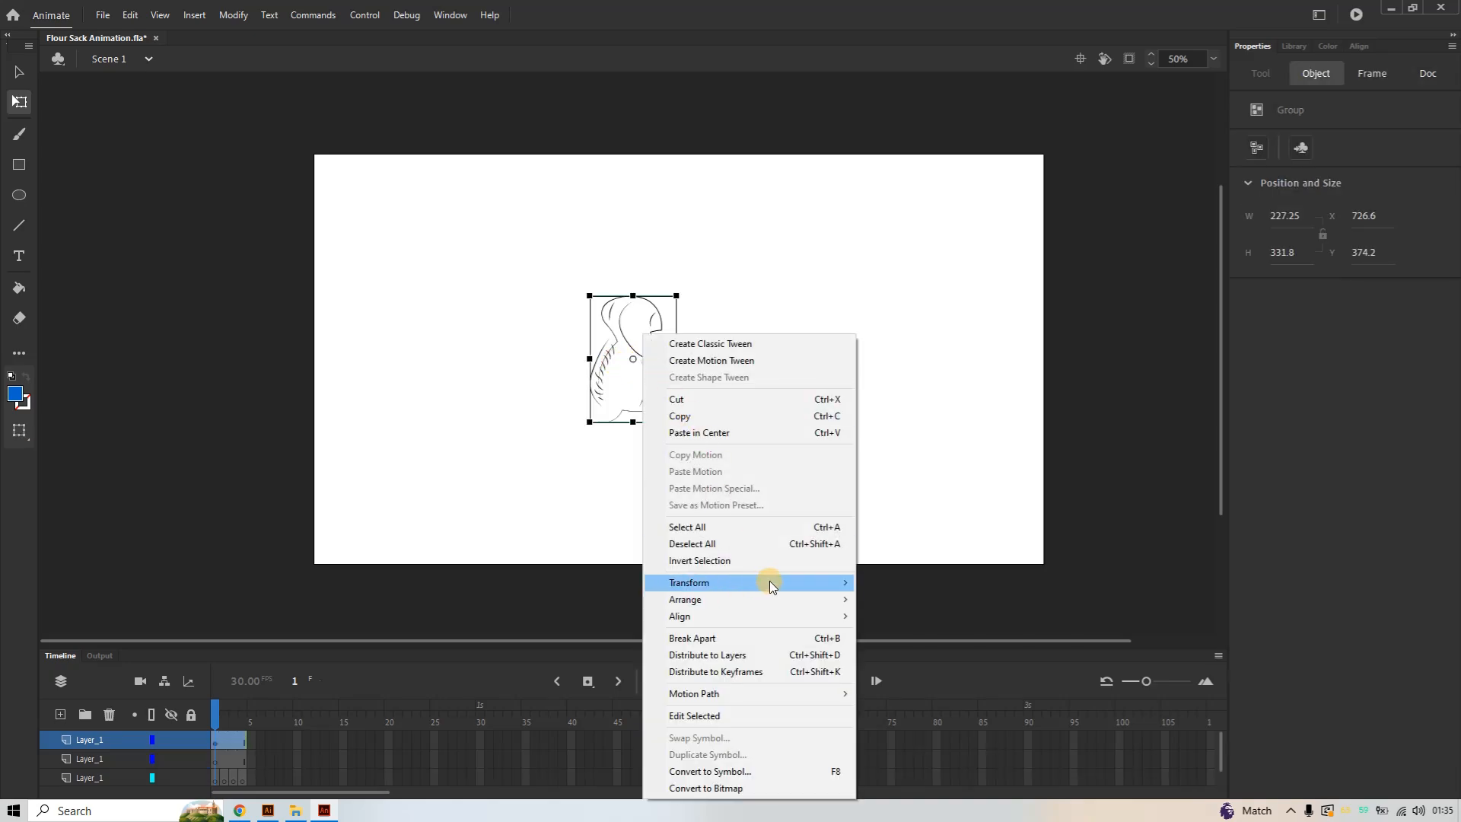
{"action": "left_click", "coordinate": [597, 398]}
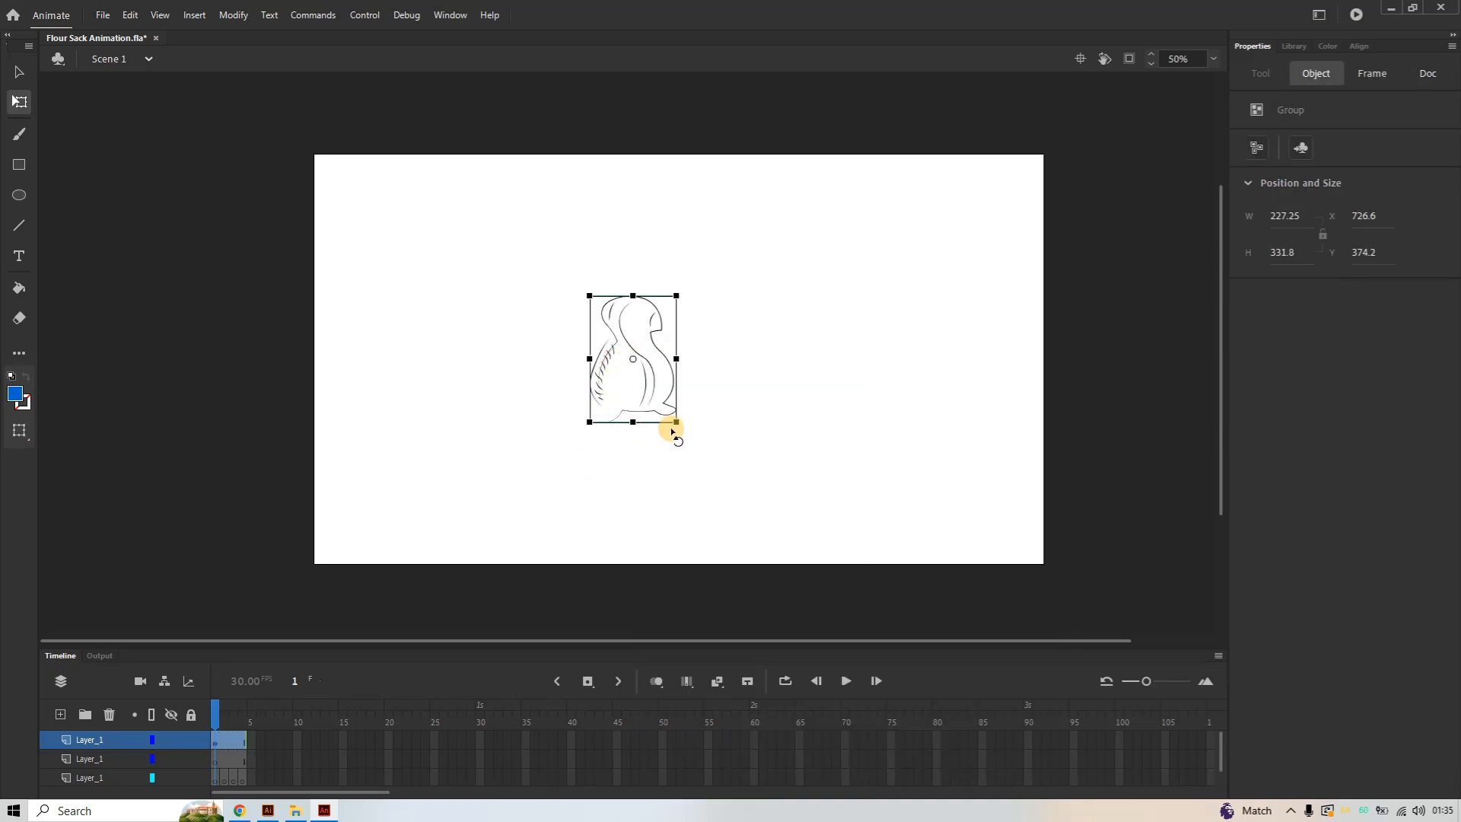
{"action": "left_click_drag", "start_coordinate": [675, 423], "coordinate": [774, 574]}
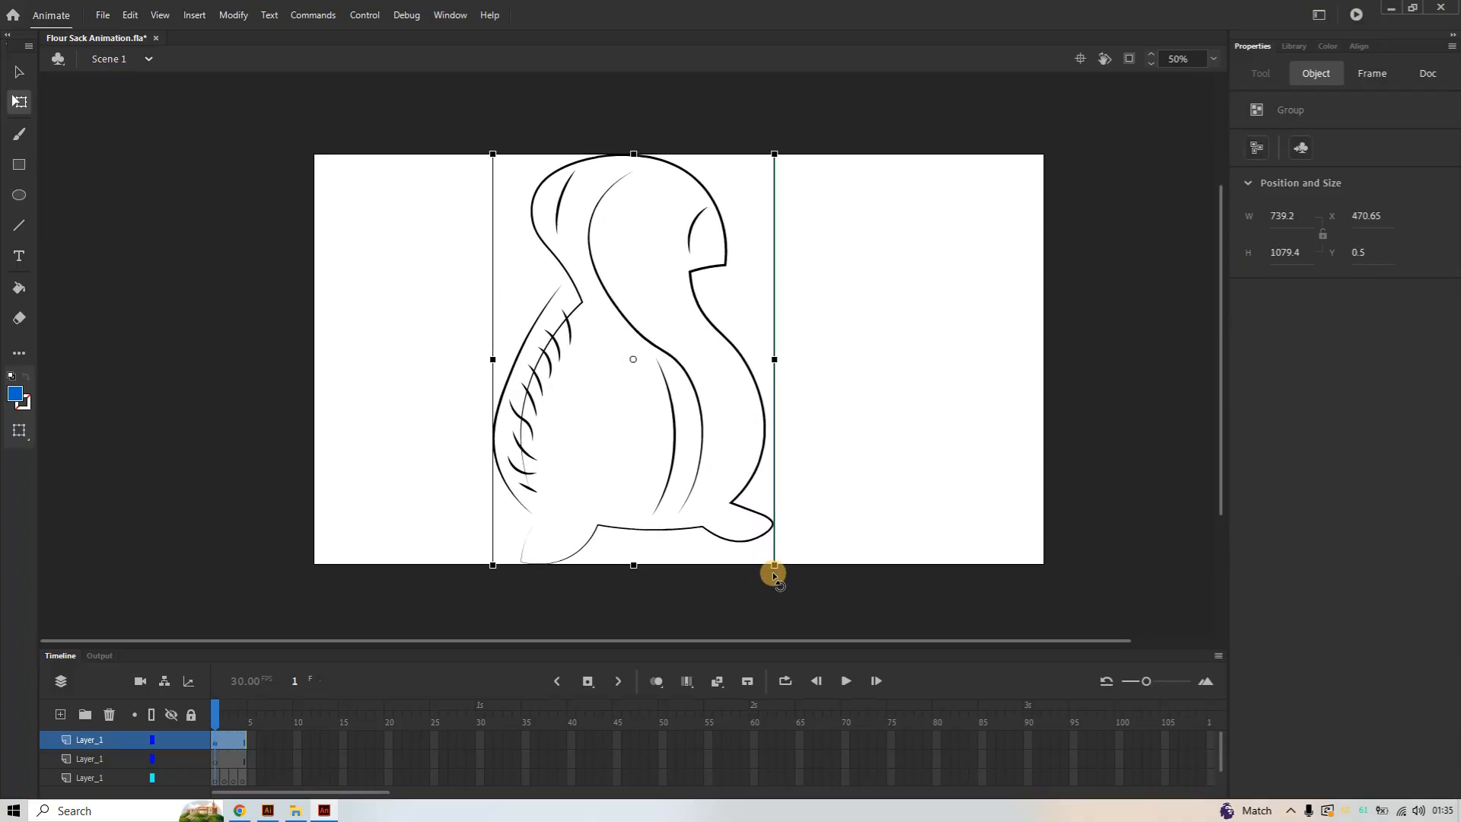
{"action": "left_click", "coordinate": [838, 294]}
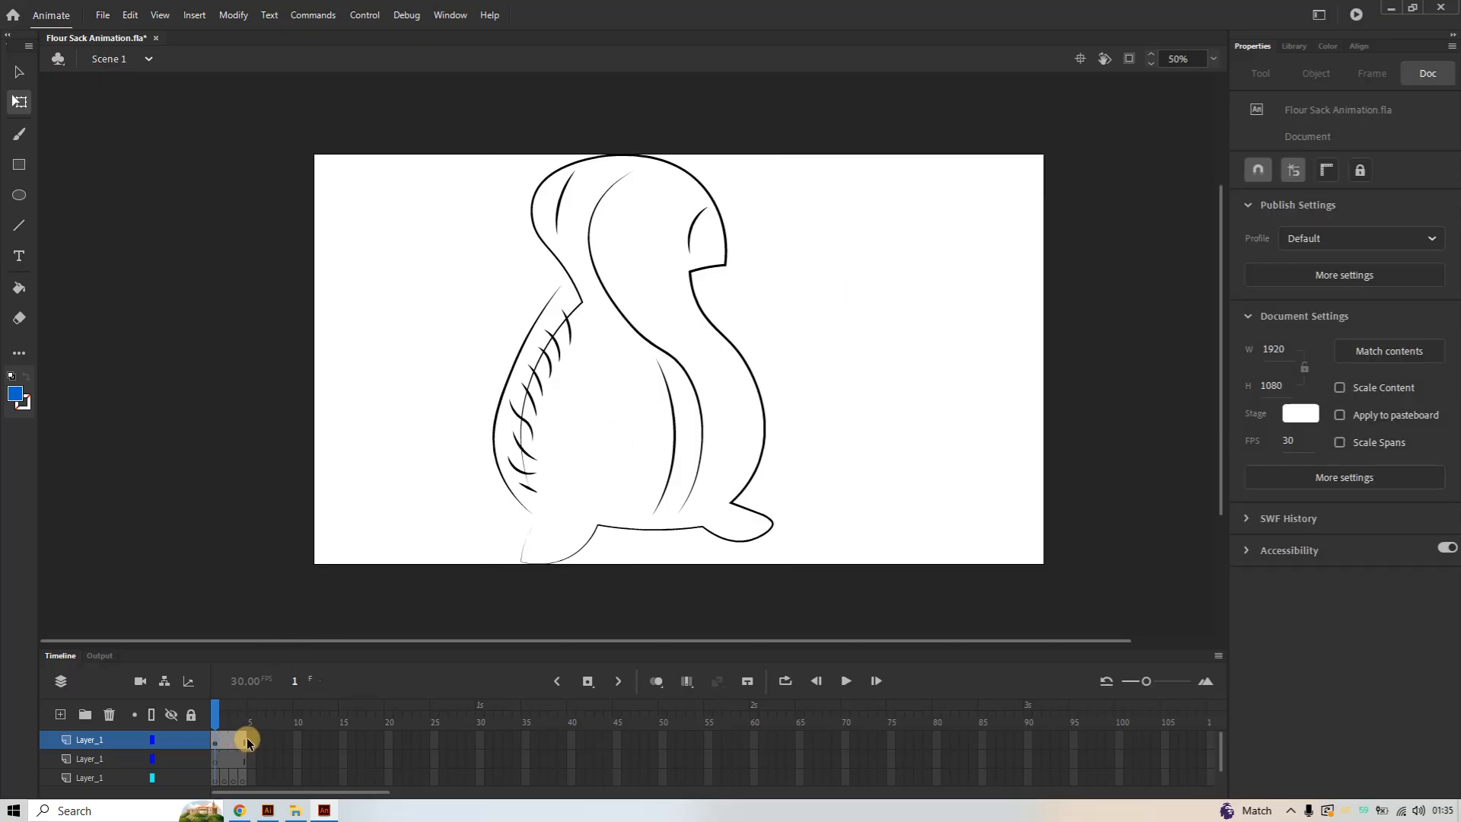
Move the enlarged flour sack from the topmost layer into frame 1 of the bottom Layer_1, at the same position
{"action": "left_click_drag", "start_coordinate": [244, 742], "coordinate": [220, 749]}
{"action": "left_click", "coordinate": [216, 744]}
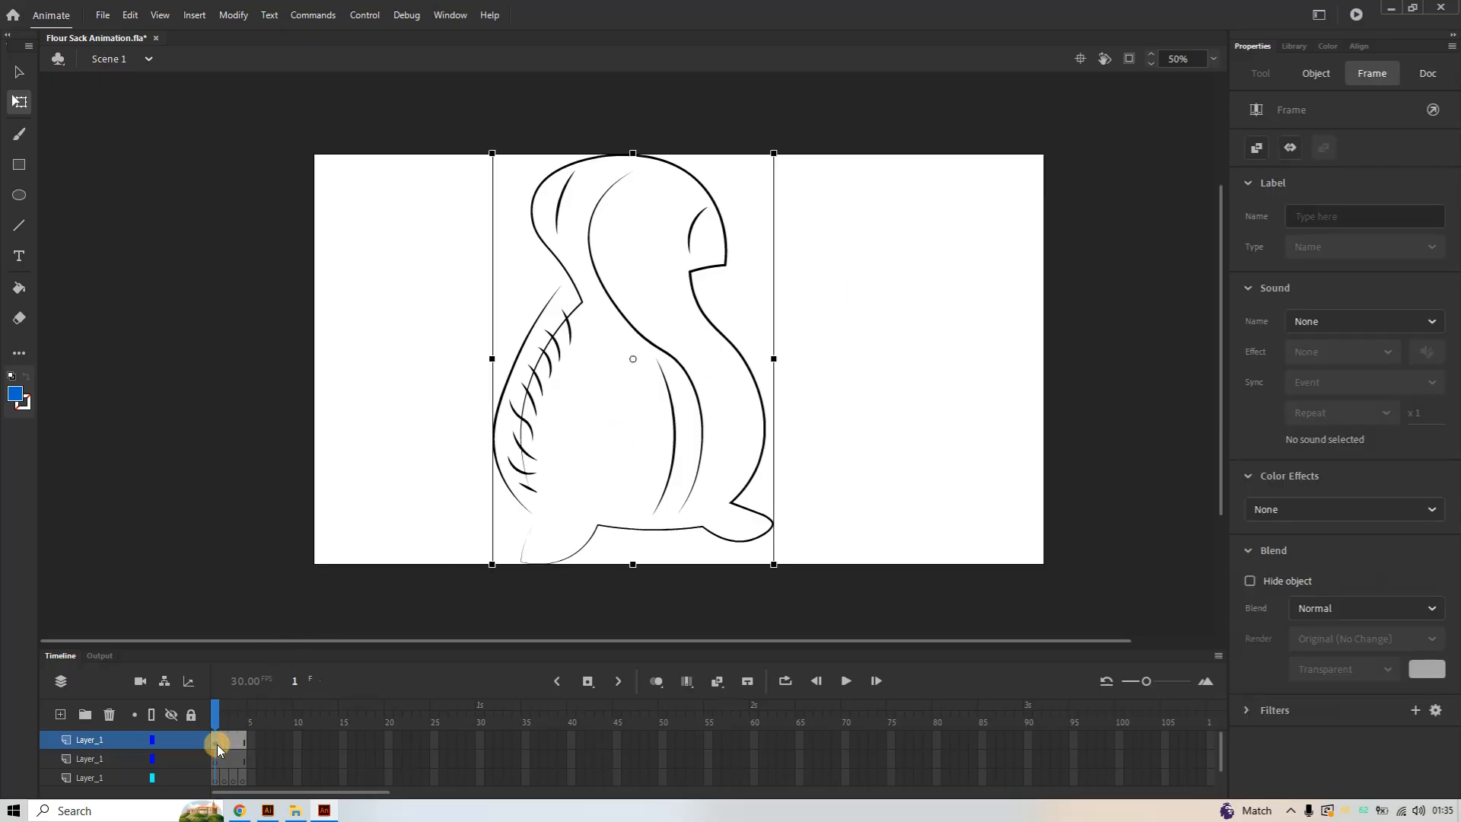
{"action": "key", "text": "Delete"}
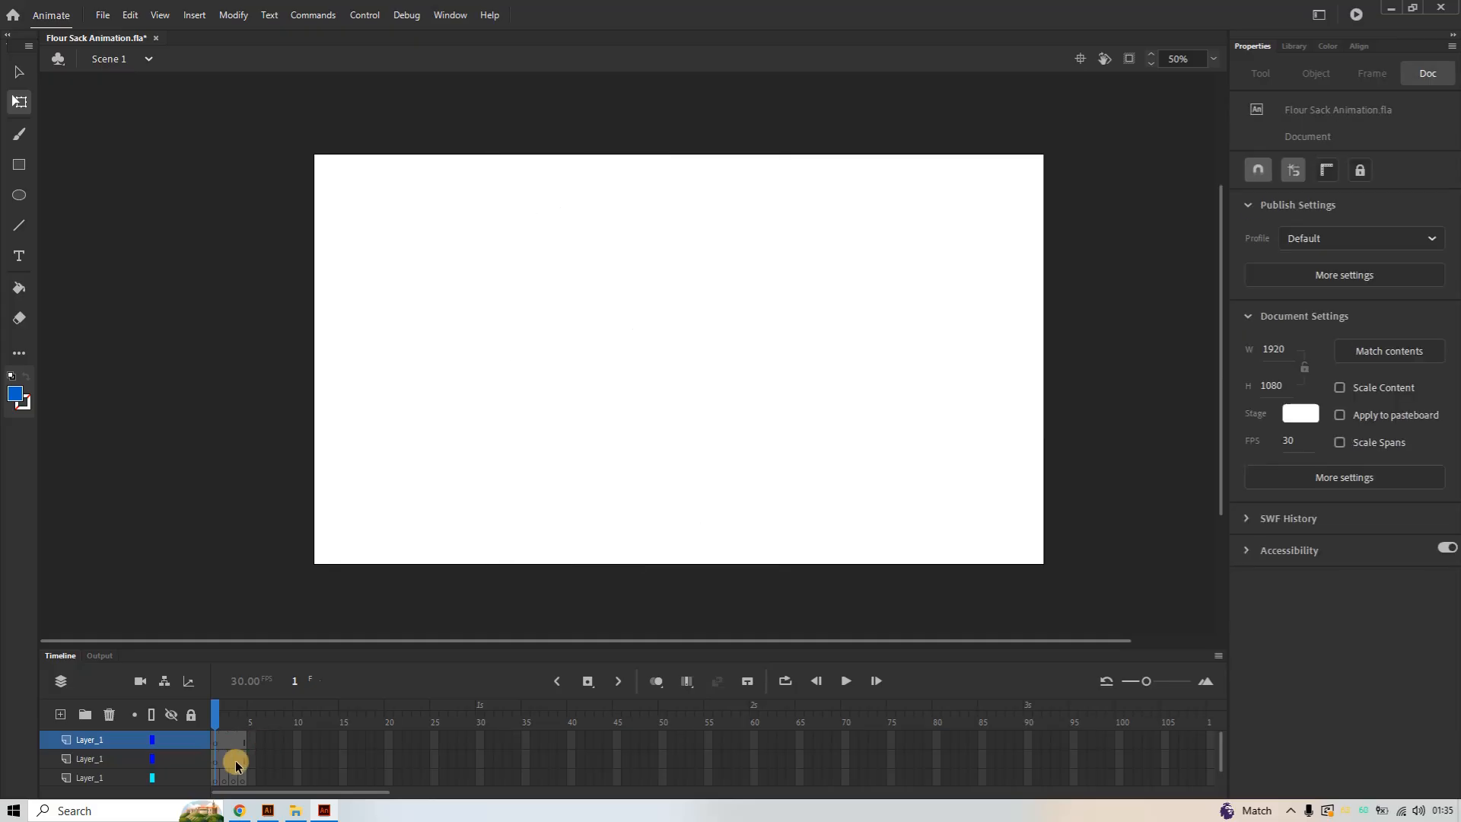
{"action": "left_click", "coordinate": [215, 776]}
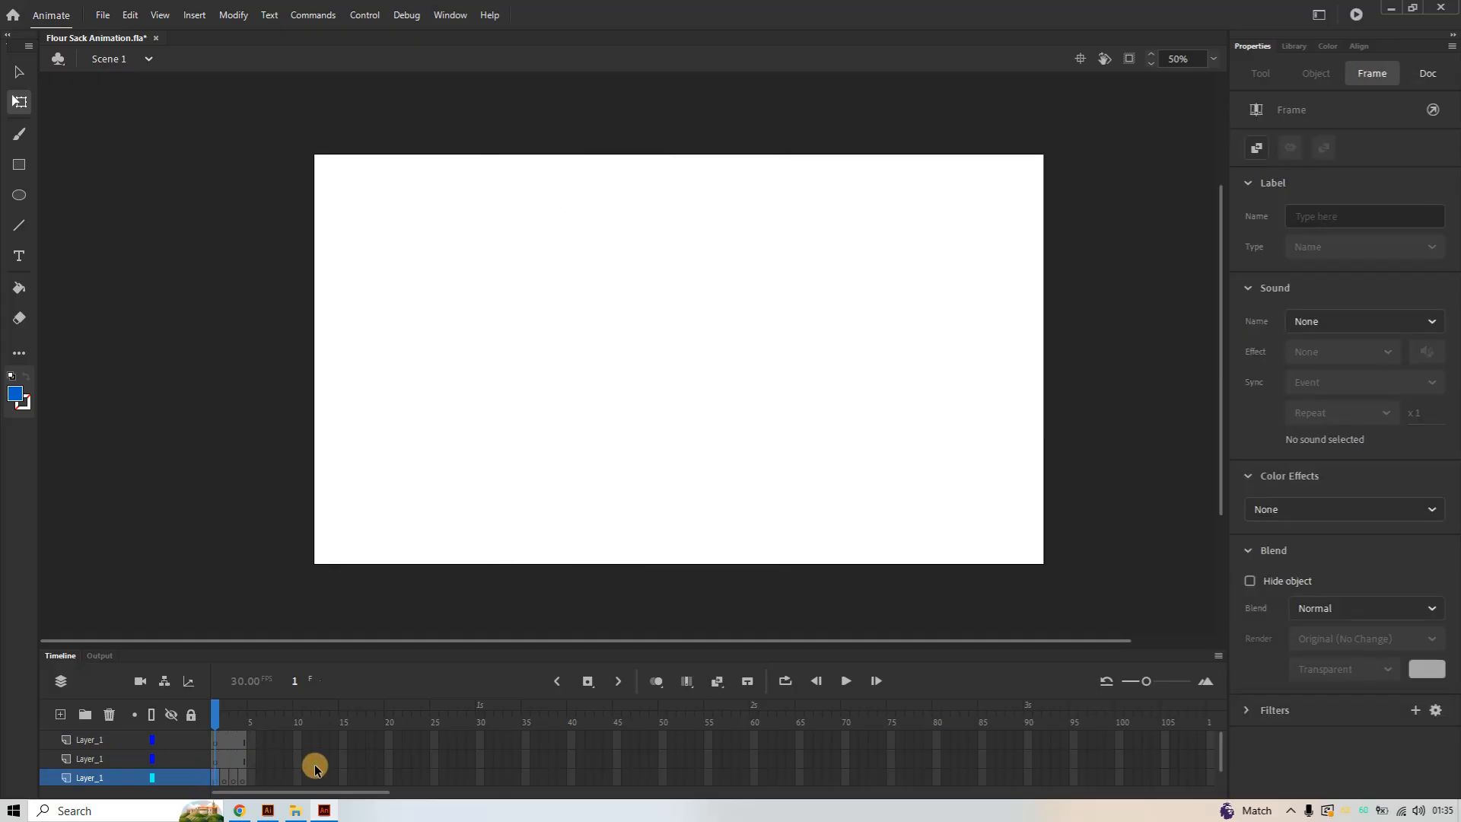
{"action": "key", "text": "ctrl+z"}
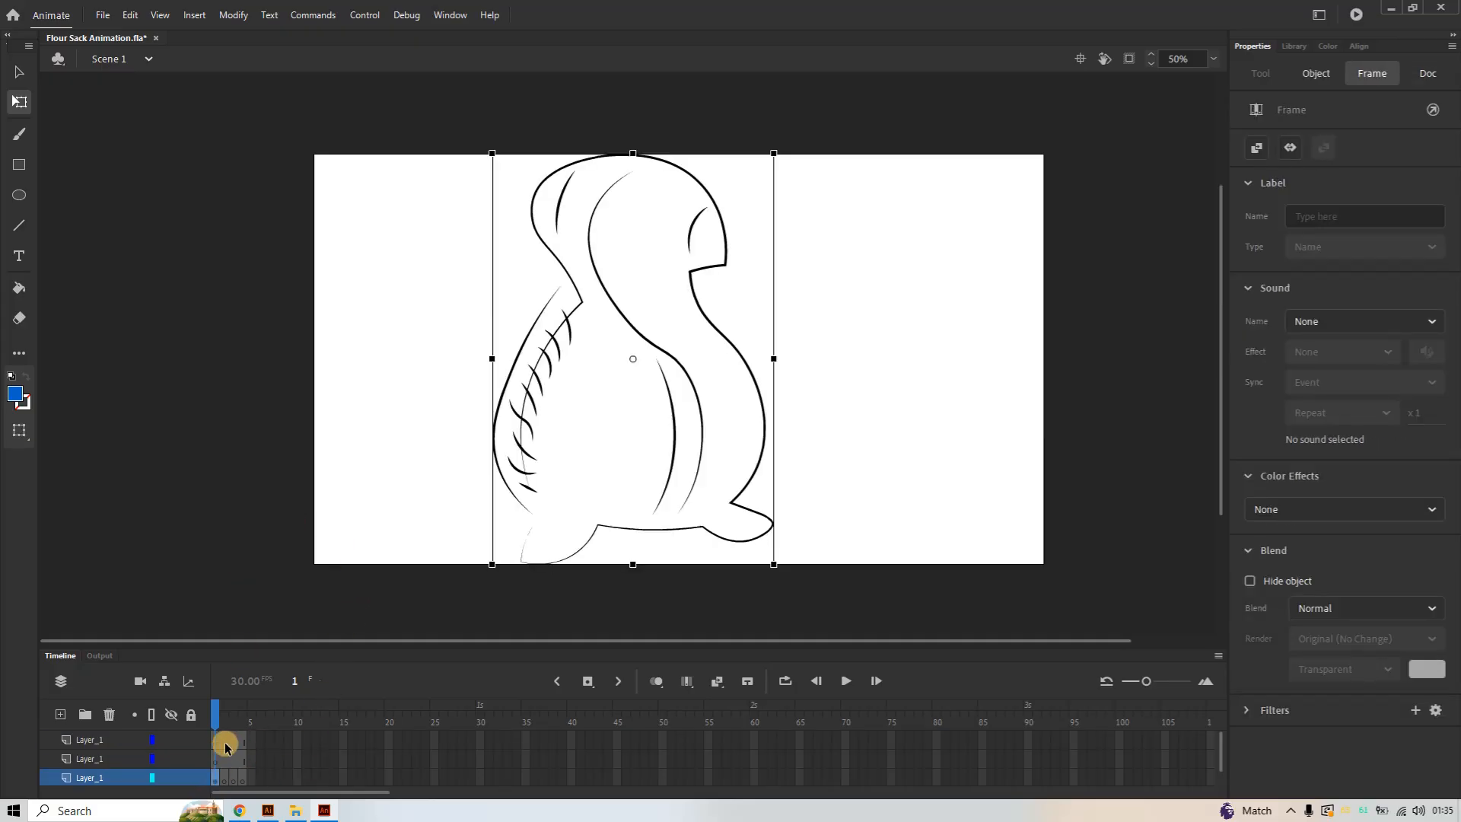
Try to rename the bottom layer as Flour Sack Walk
{"action": "left_click", "coordinate": [97, 776]}
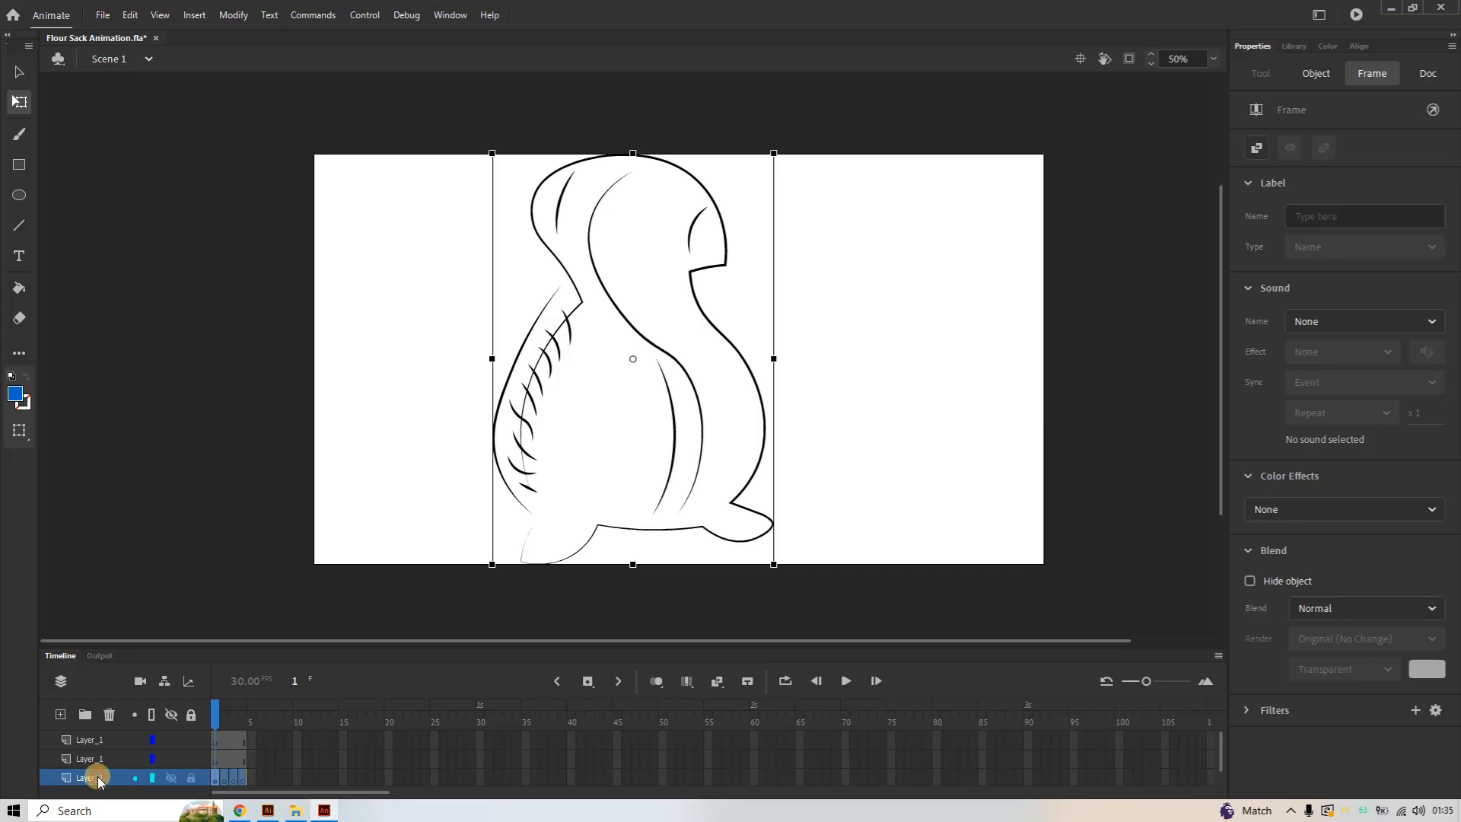
{"action": "double_click", "coordinate": [97, 776]}
{"action": "type", "text": "Flou"}
{"action": "type", "text": "r Sac"}
{"action": "type", "text": "k"}
{"action": "type", "text": " Walk"}
{"action": "left_click", "coordinate": [219, 774]}
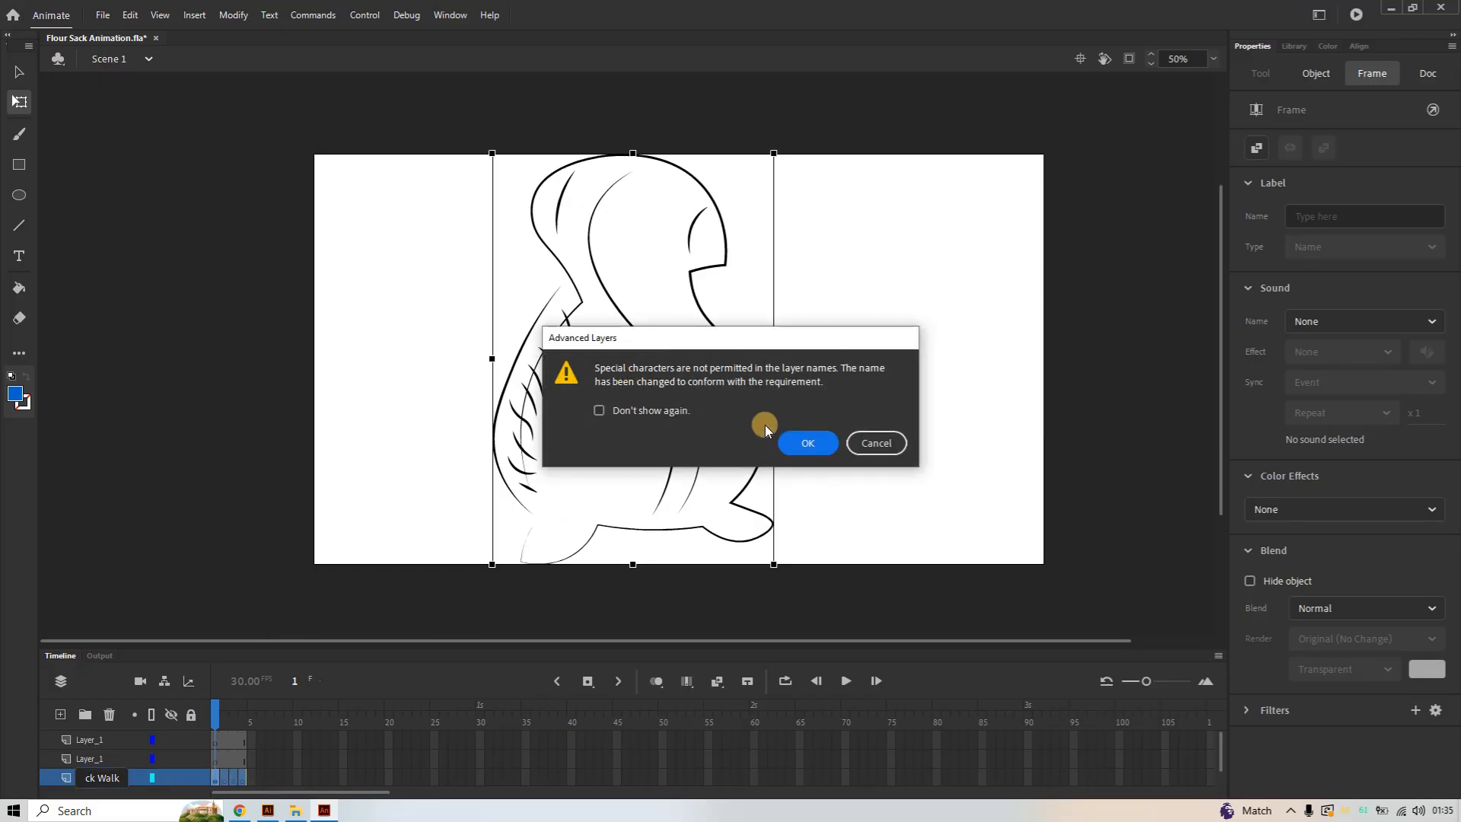
{"action": "left_click", "coordinate": [855, 448]}
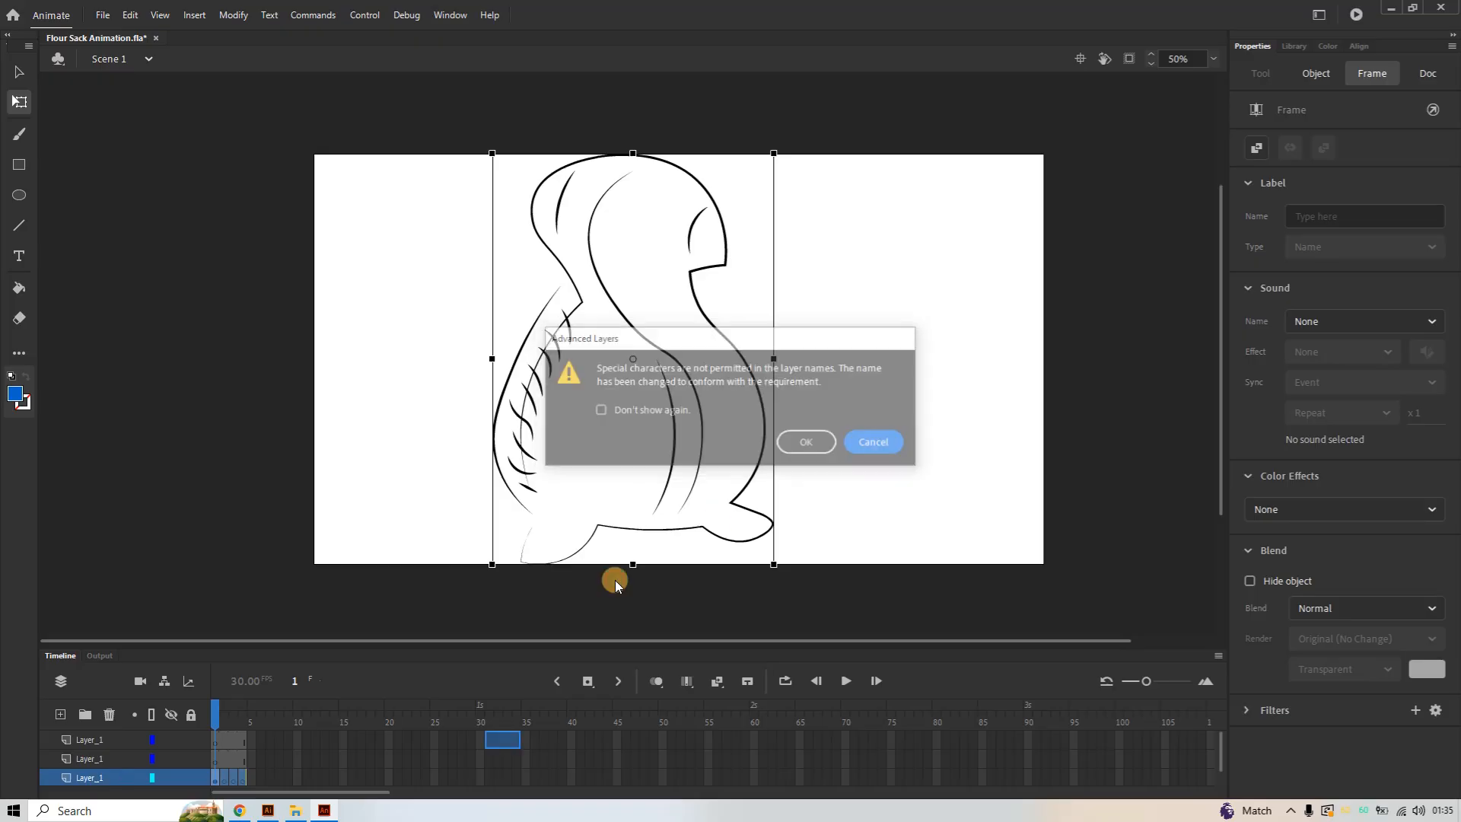
Try to rename the bottom layer with the shorter name FS Walk
{"action": "double_click", "coordinate": [111, 777]}
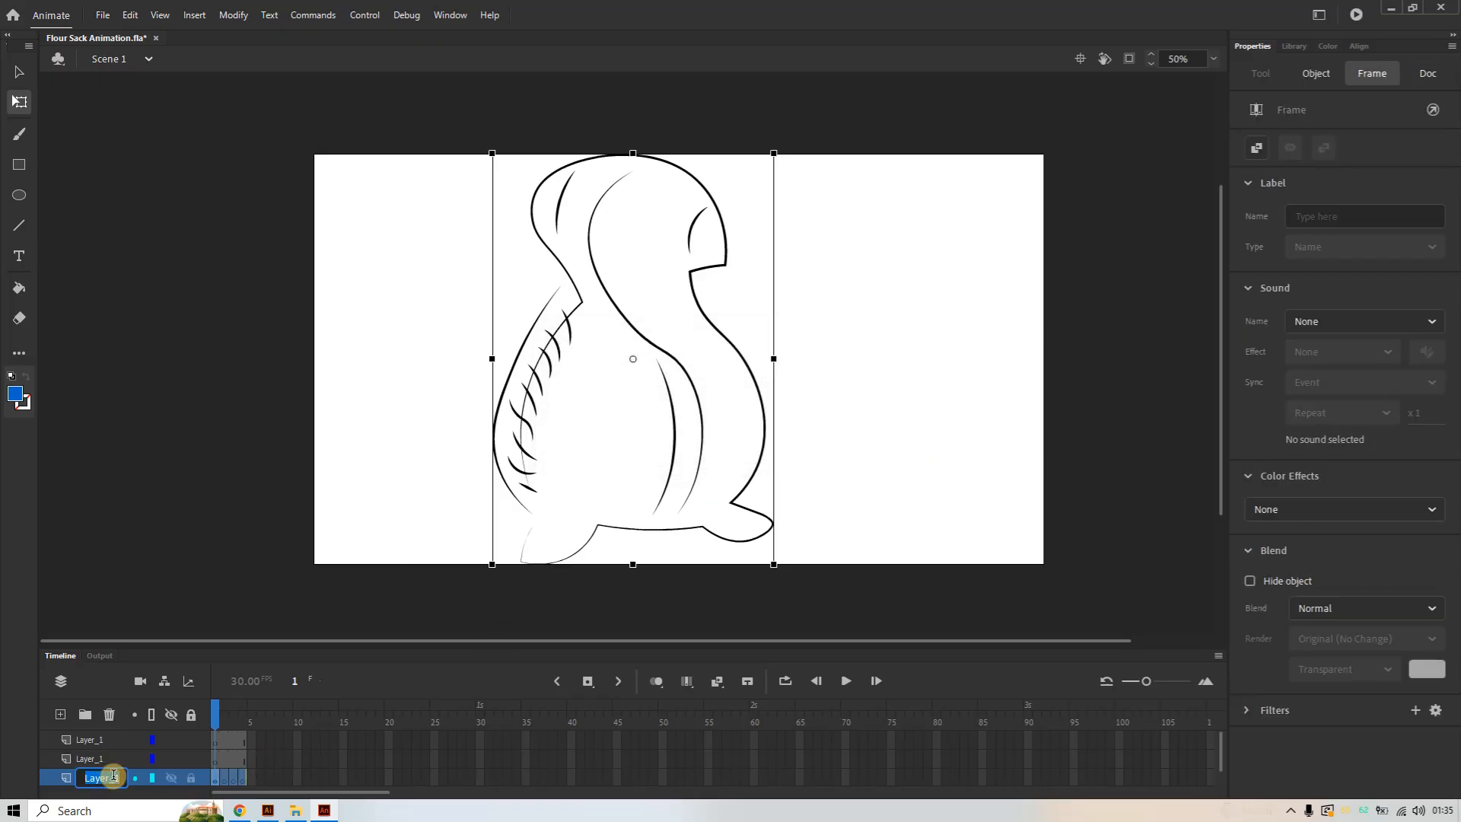
{"action": "type", "text": "FS Wa"}
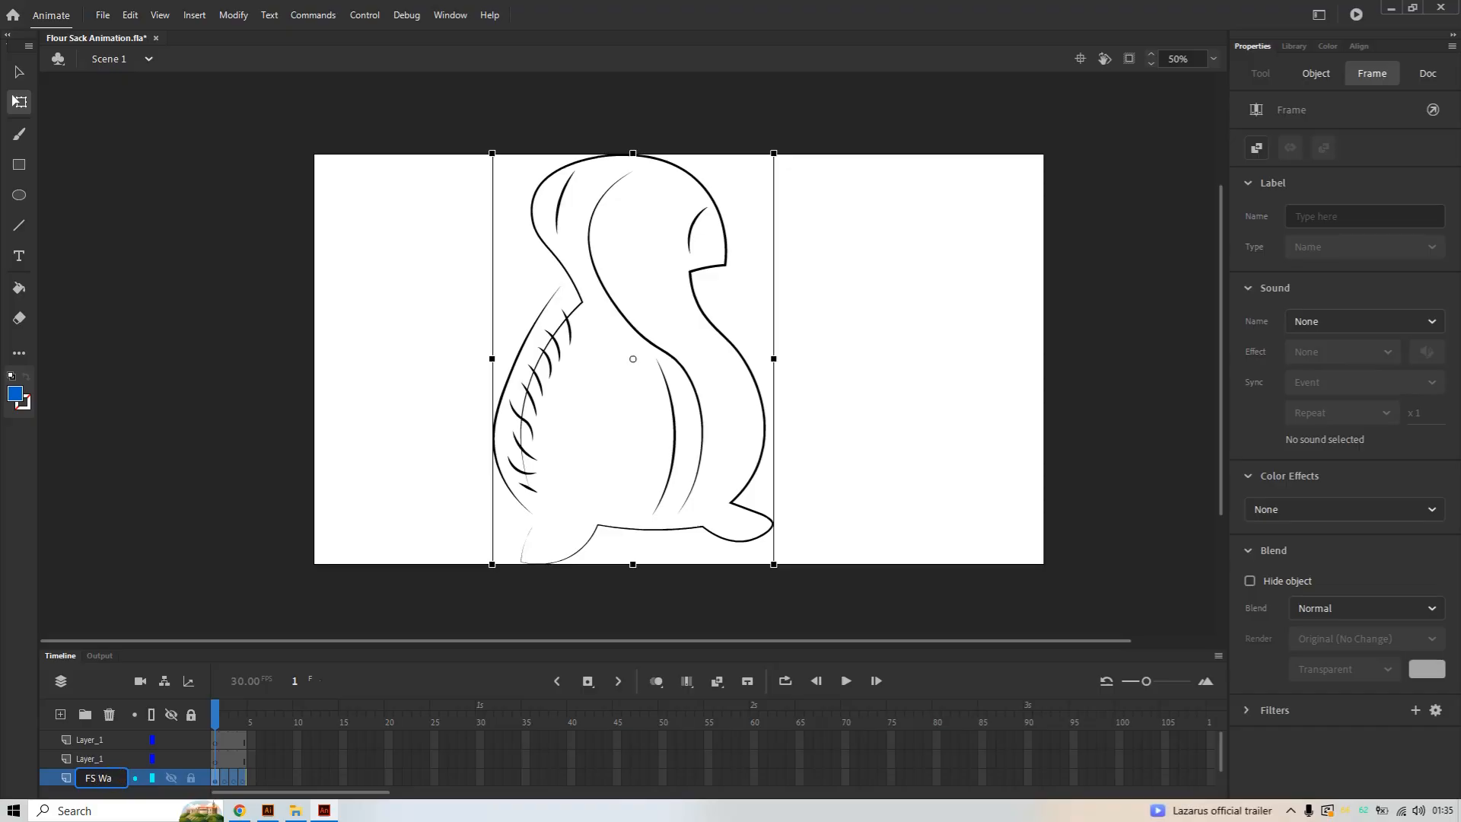
{"action": "type", "text": "lk"}
{"action": "left_click", "coordinate": [873, 380]}
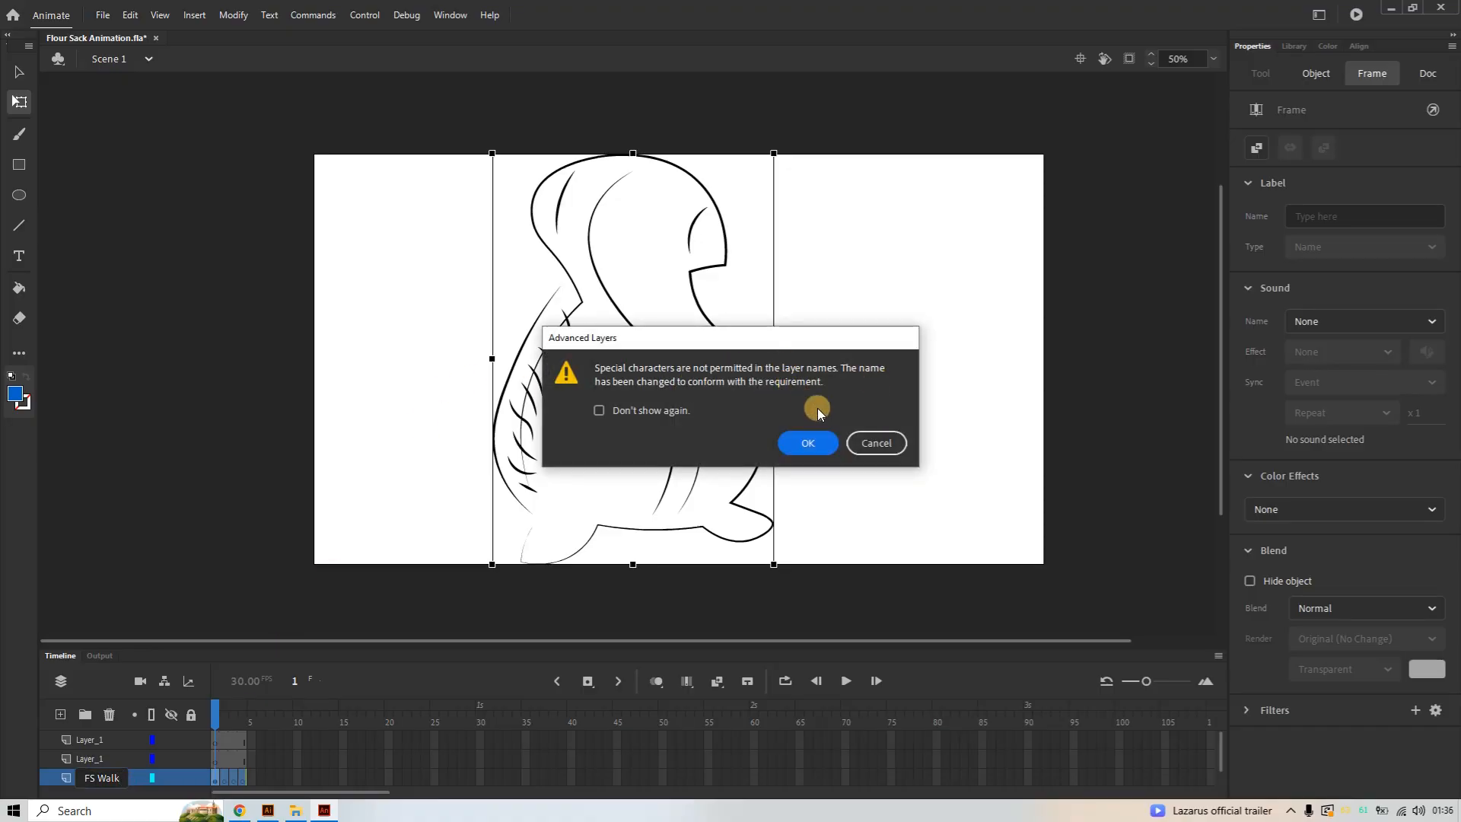
{"action": "left_click", "coordinate": [857, 443]}
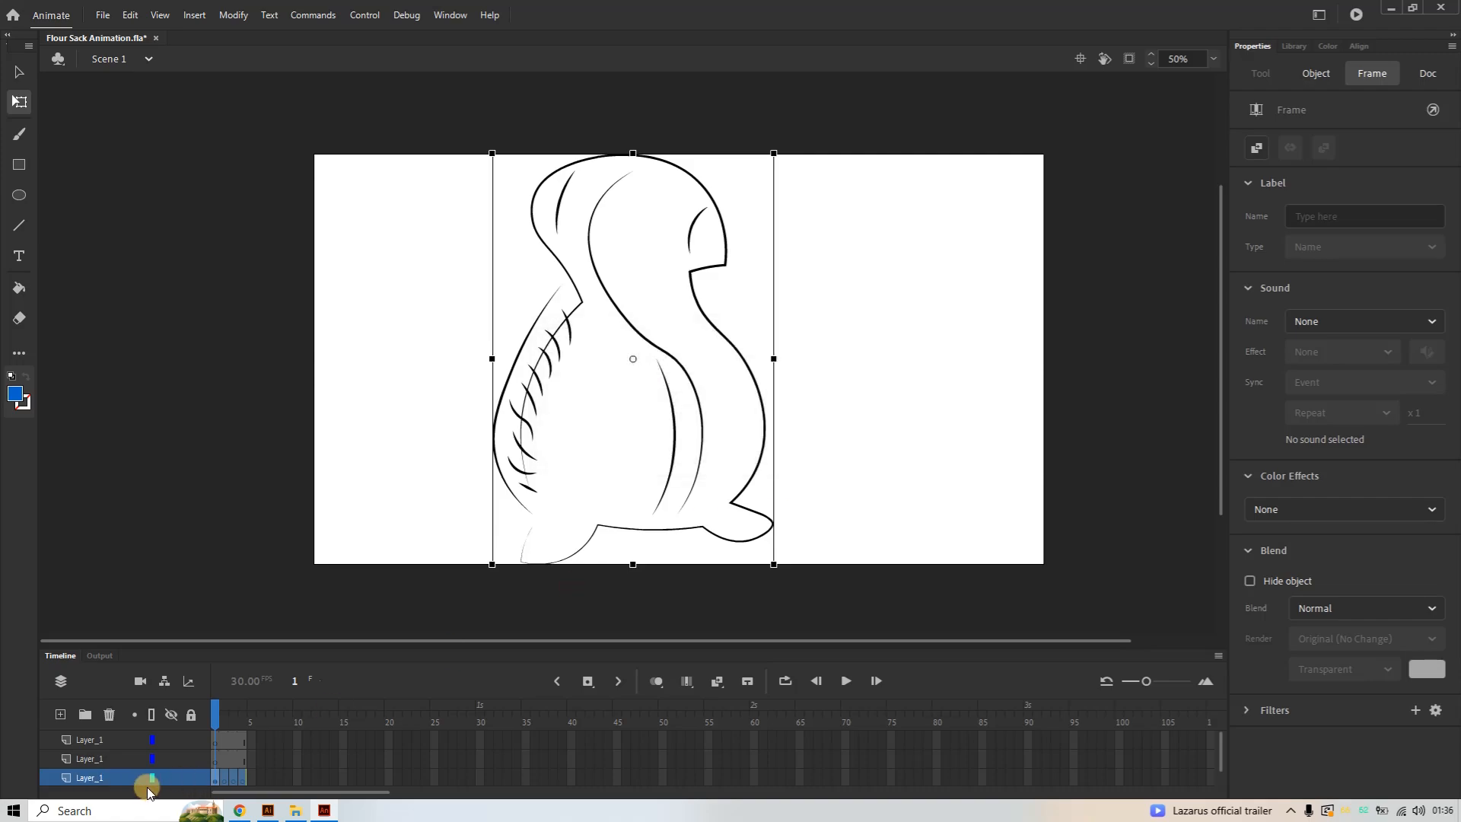
Rename the bottom layer as FlourSackWalk and delete the topmost empty Layer_1
{"action": "double_click", "coordinate": [105, 774]}
{"action": "type", "text": "Fl"}
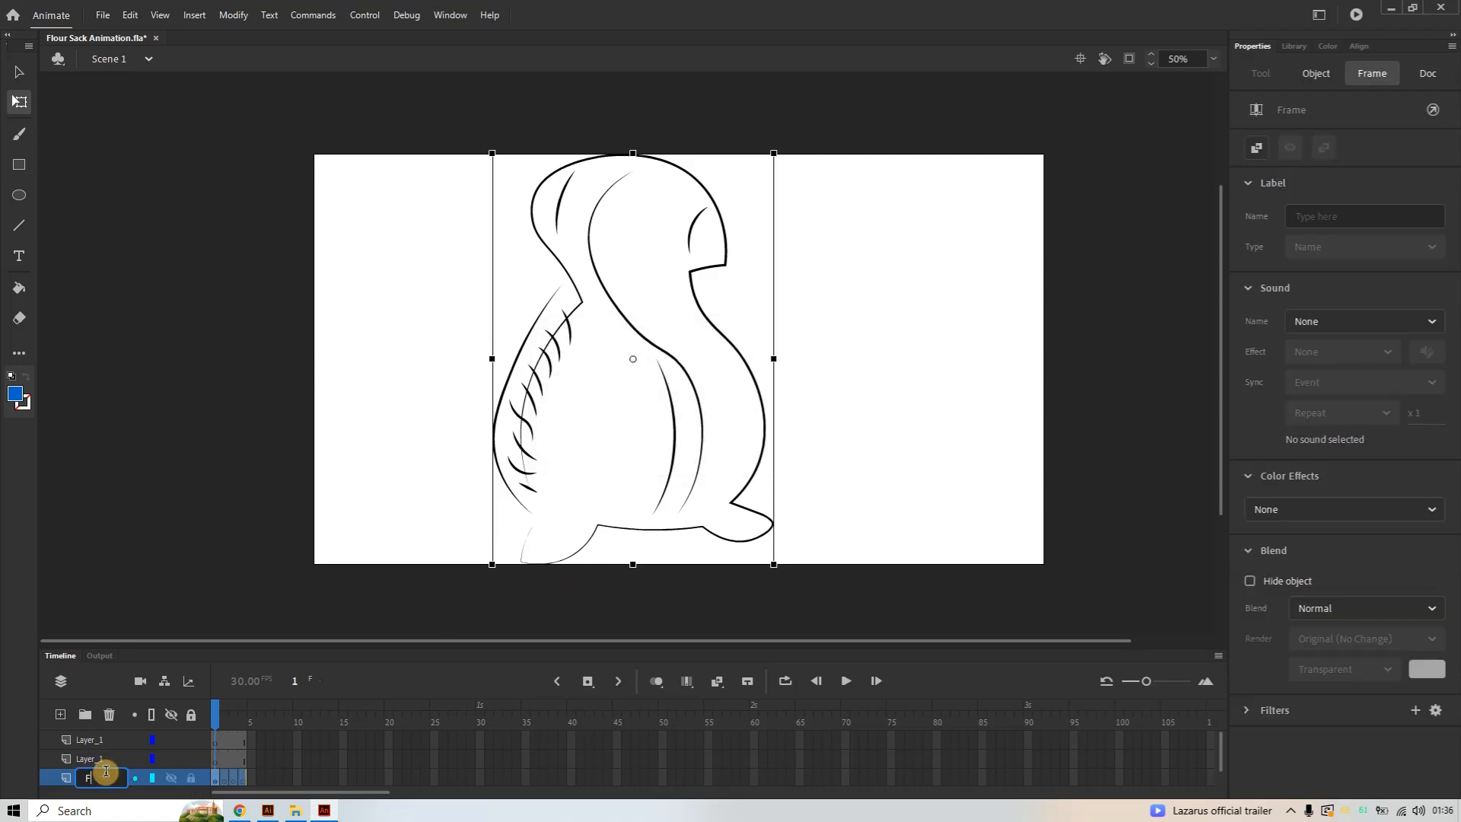
{"action": "type", "text": "ourSac"}
{"action": "type", "text": "kWalk"}
{"action": "left_click", "coordinate": [847, 453]}
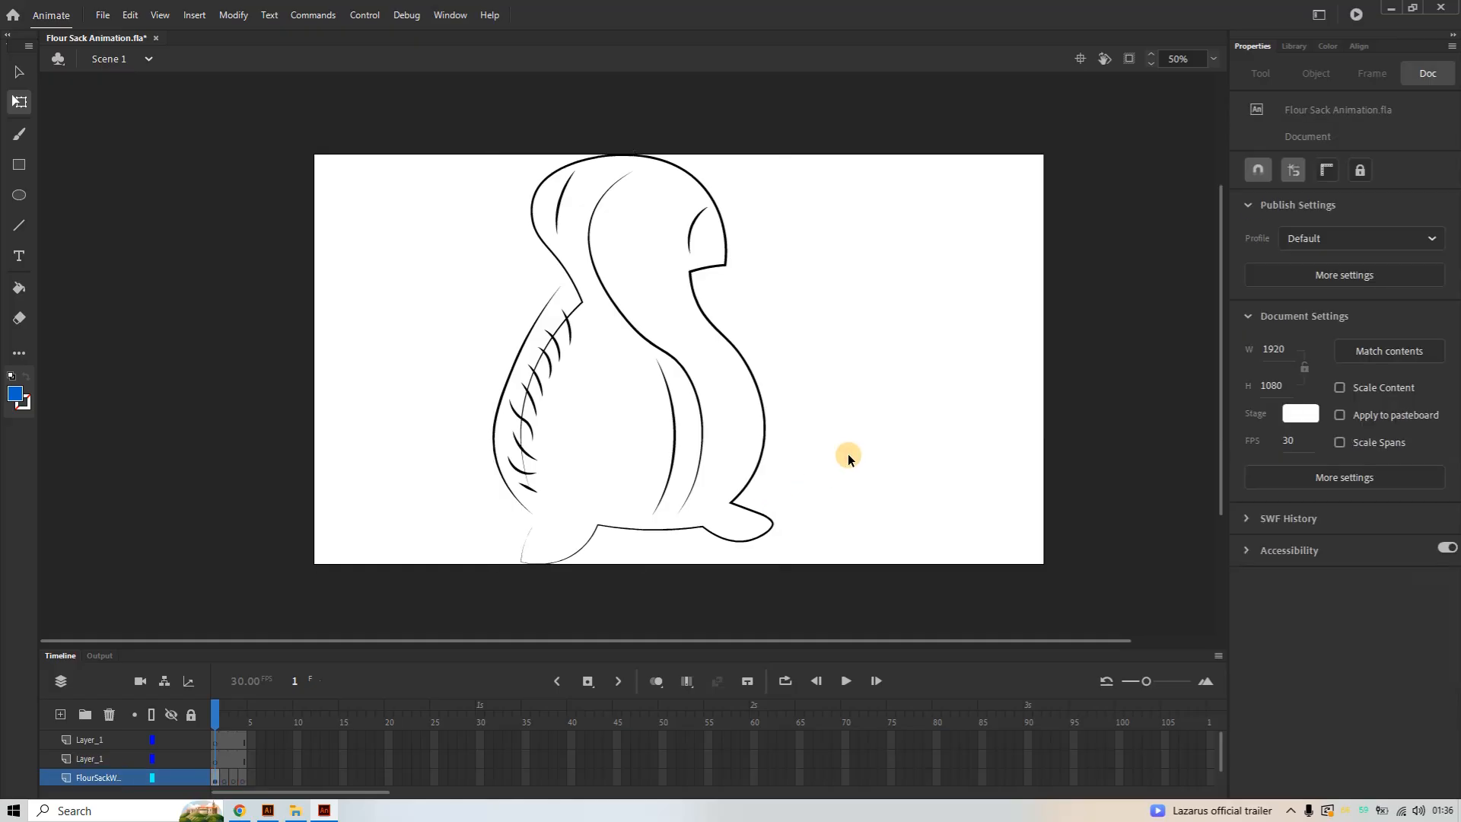
{"action": "right_click", "coordinate": [86, 742]}
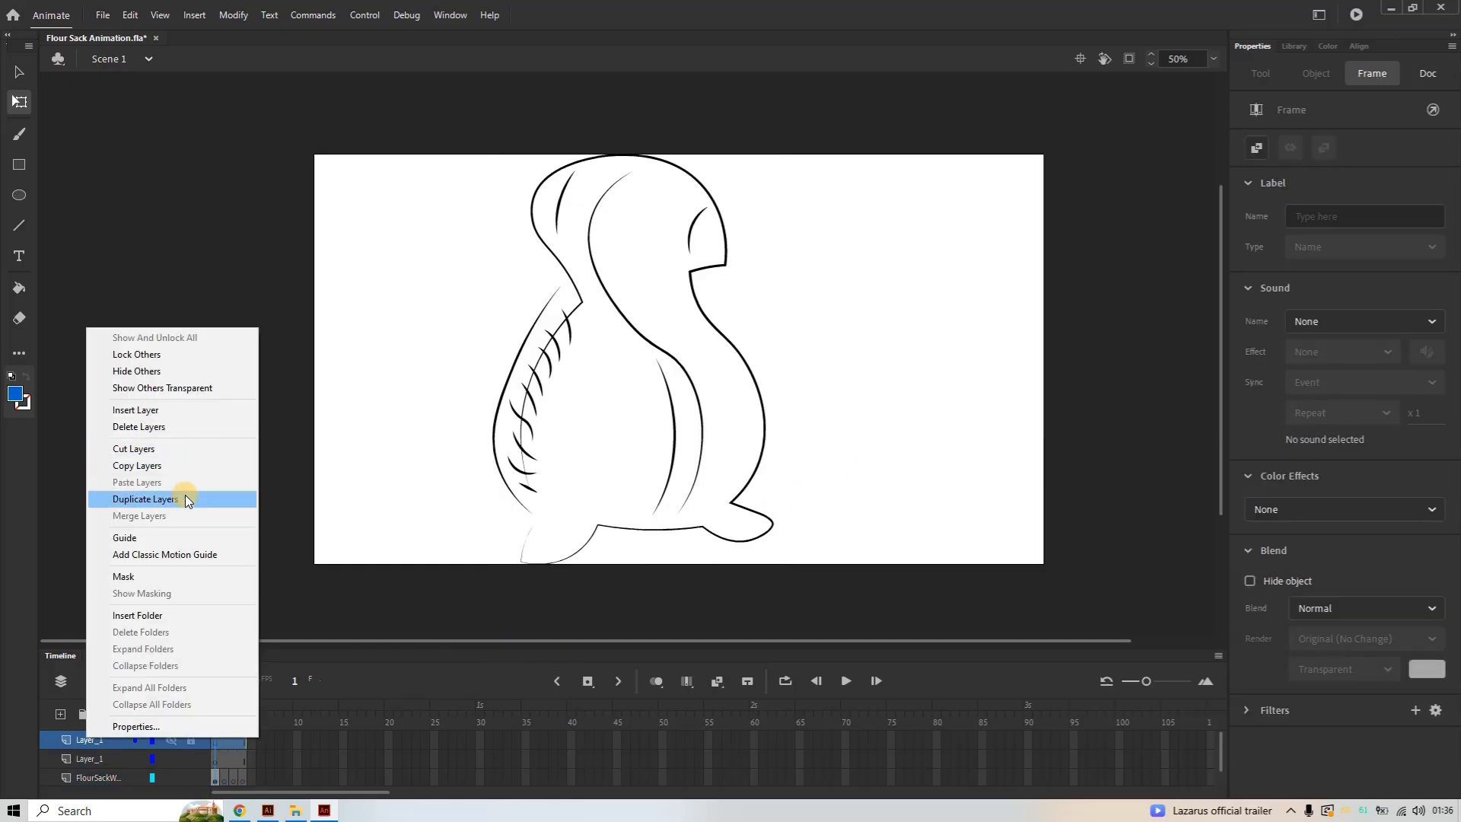
{"action": "left_click", "coordinate": [181, 428]}
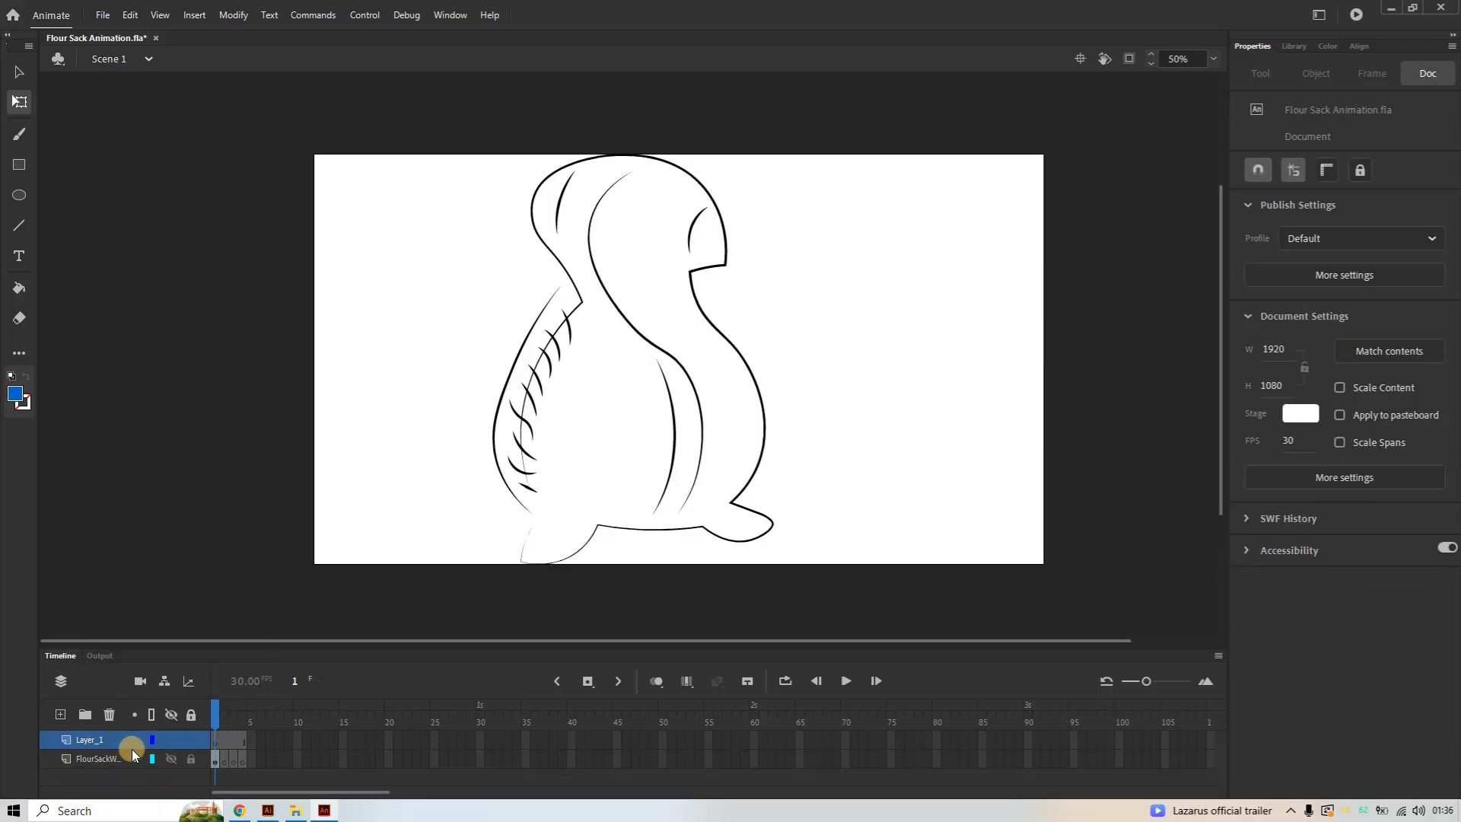
Select frame 2 of the FlourSackWalk layer, then switch to Illustrator and copy the second flour sack pose in the upper row
{"action": "mouse_move", "coordinate": [259, 805]}
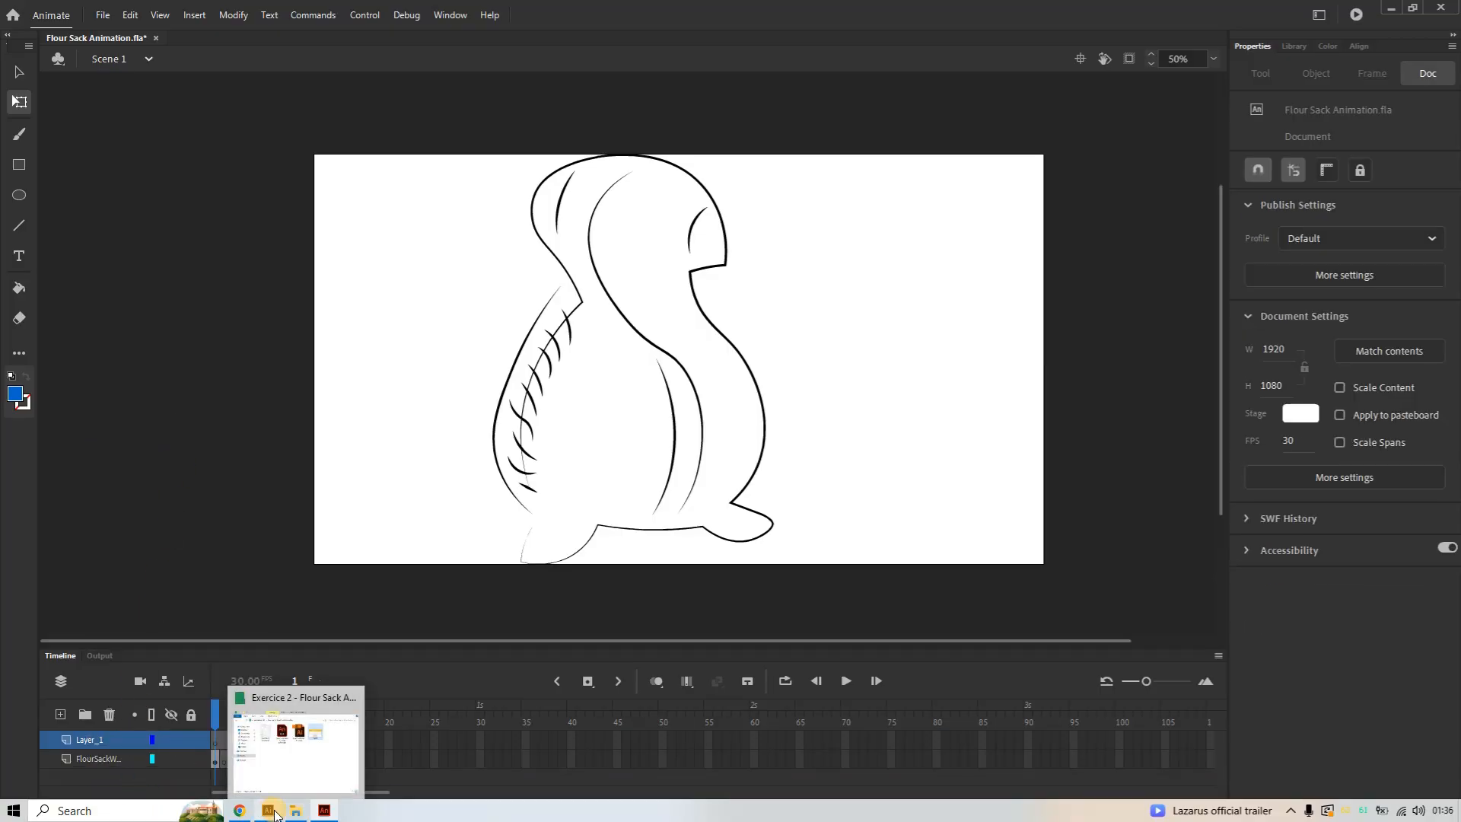
{"action": "left_click", "coordinate": [372, 755]}
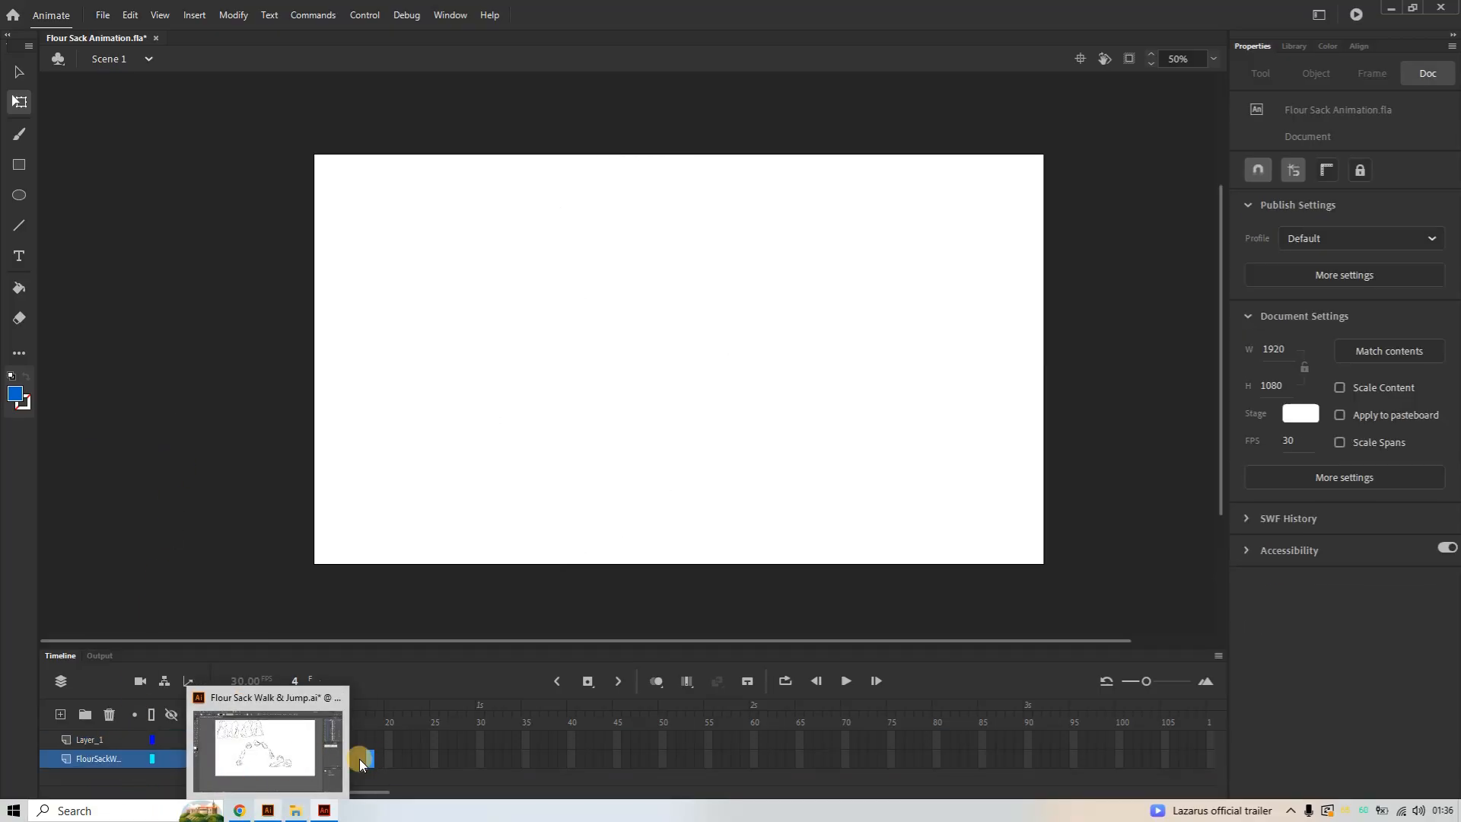
{"action": "left_click", "coordinate": [405, 758]}
{"action": "left_click", "coordinate": [222, 758]}
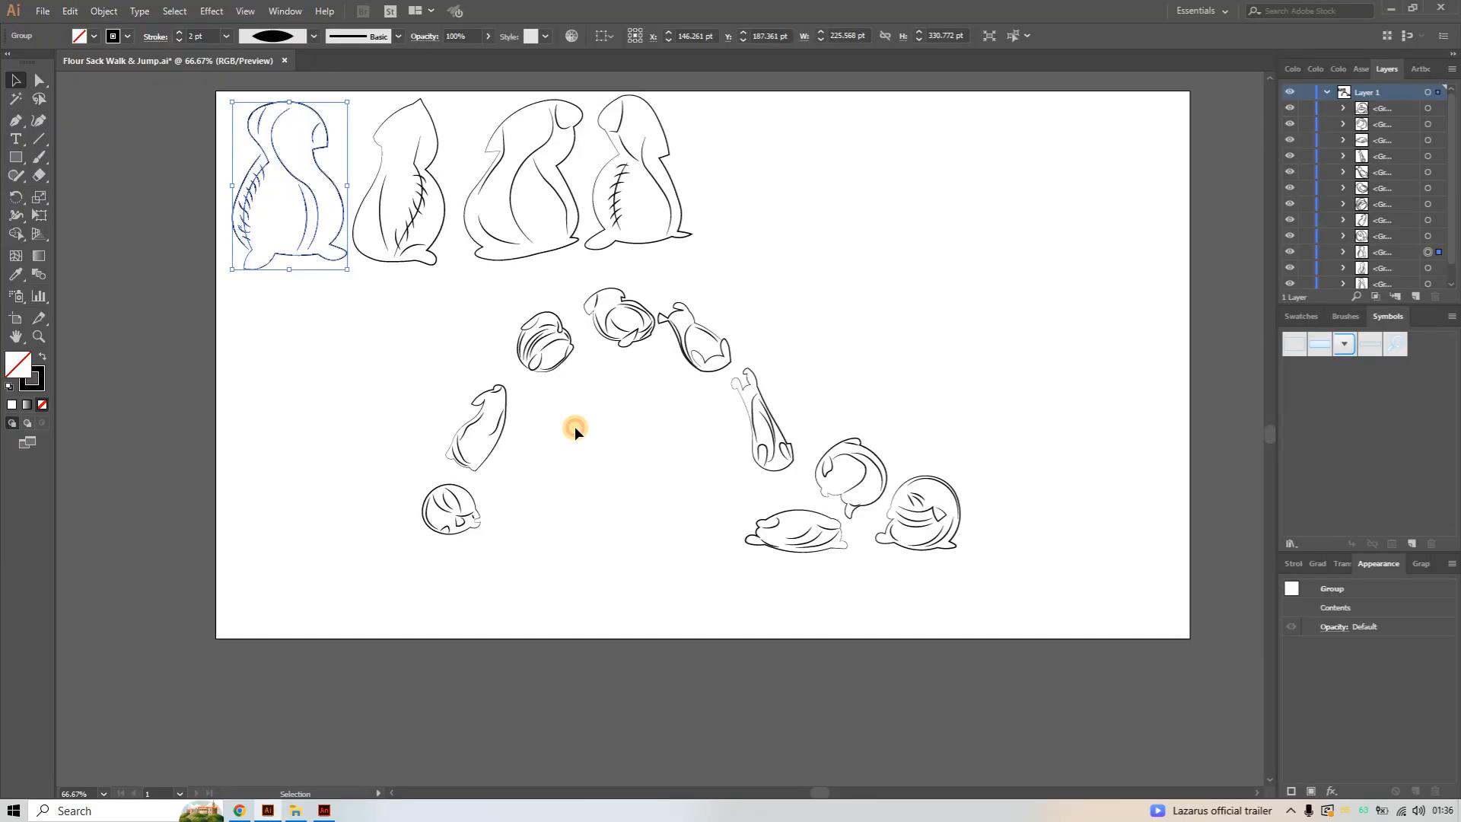
{"action": "left_click", "coordinate": [268, 810]}
{"action": "left_click", "coordinate": [409, 227]}
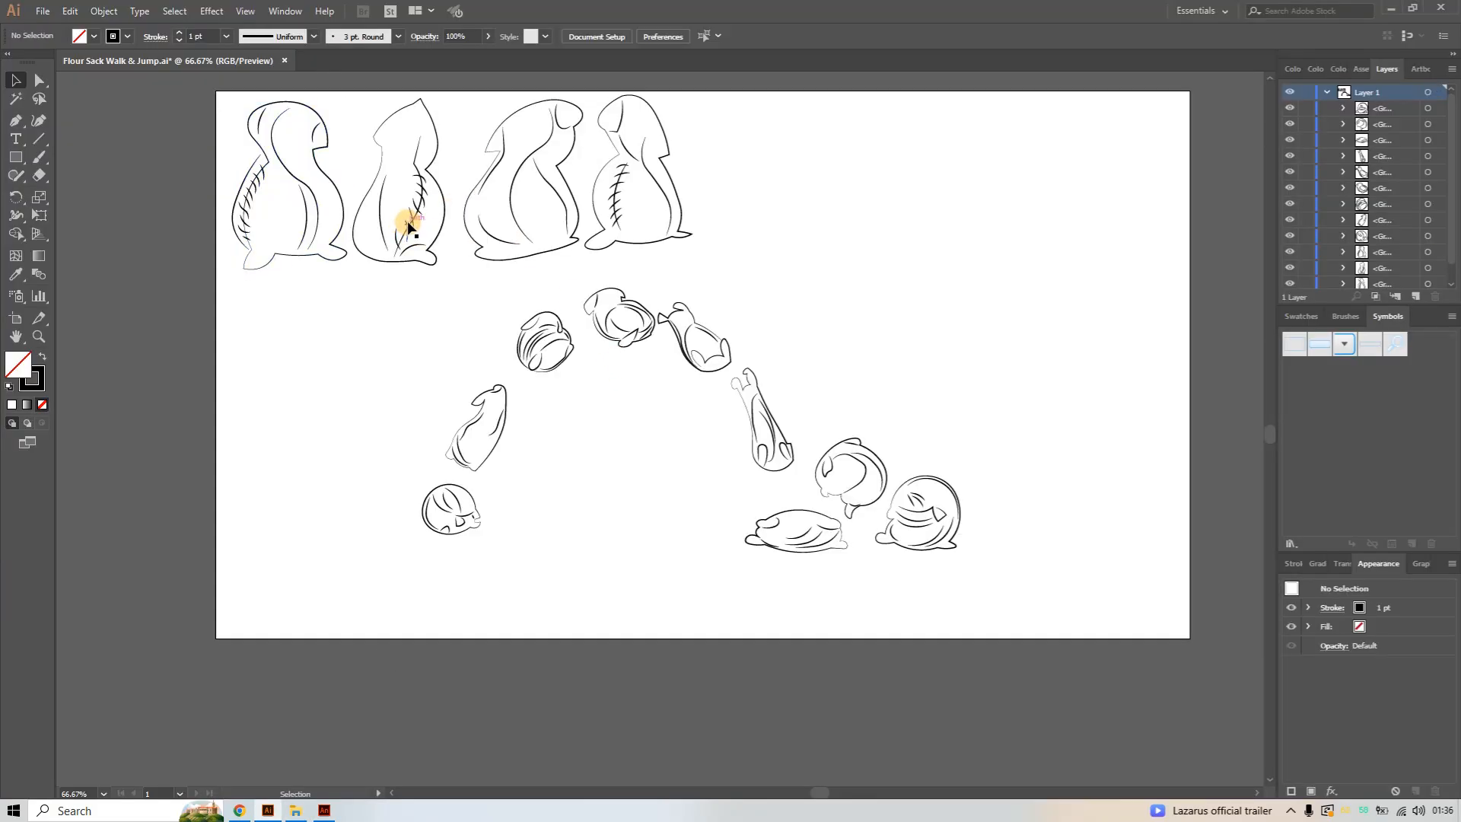
{"action": "left_click", "coordinate": [432, 254]}
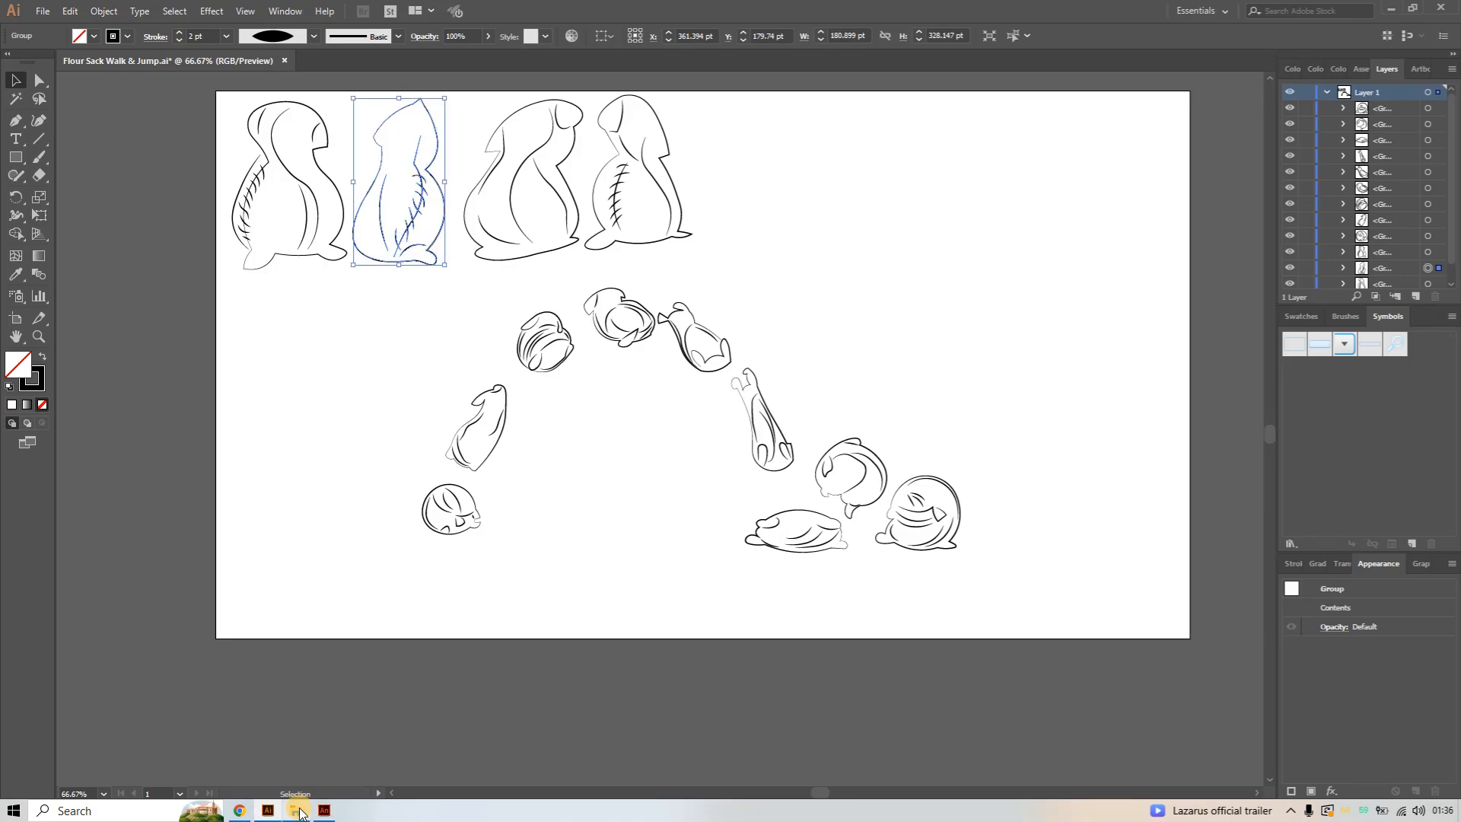
Switch to Animate, paste the second pose using AI file importer preferences and enlarge it with Free Transform to about 595 × 1075
{"action": "left_click", "coordinate": [324, 810]}
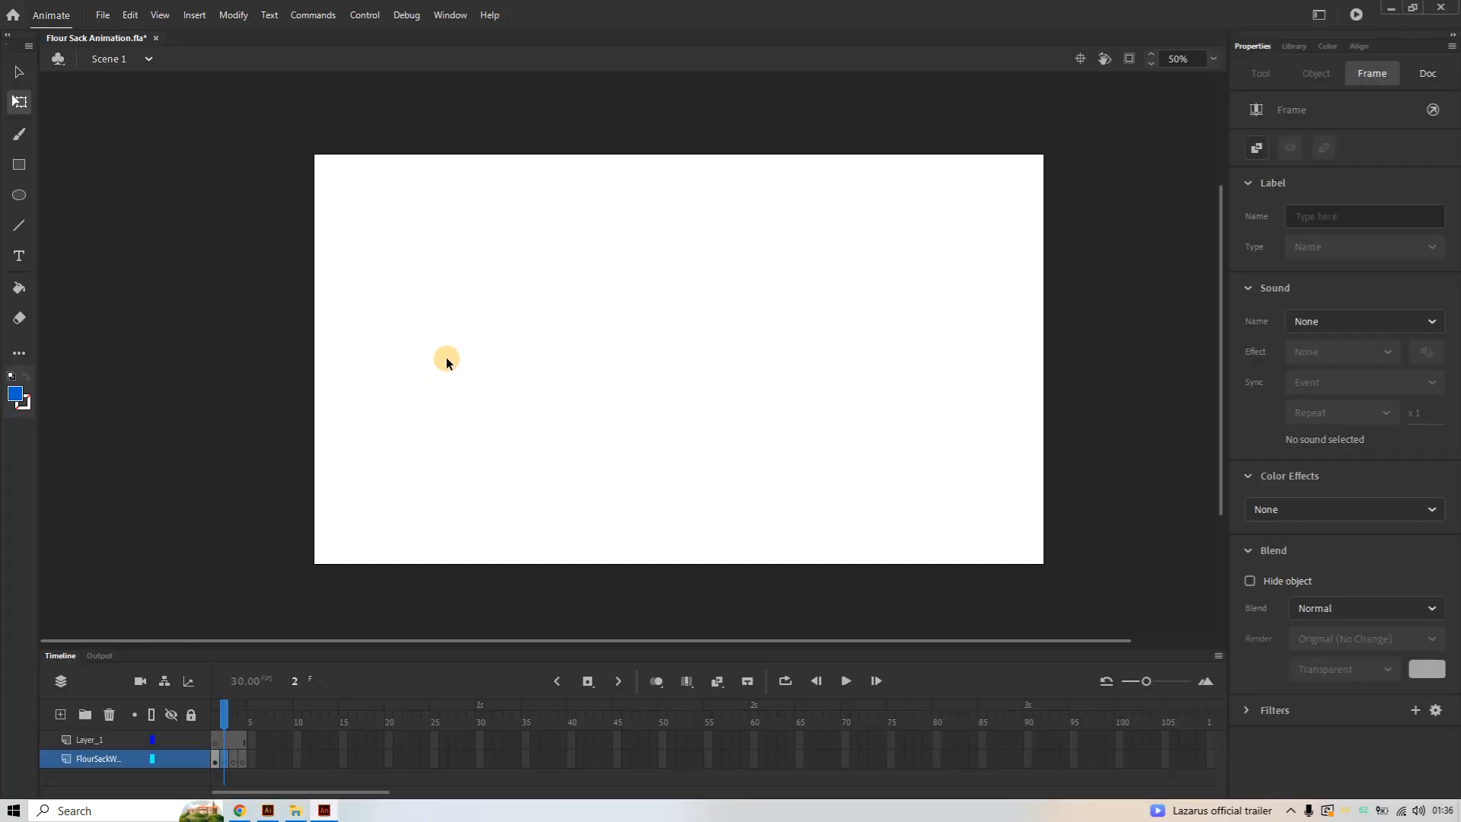
{"action": "key", "text": "ctrl+v"}
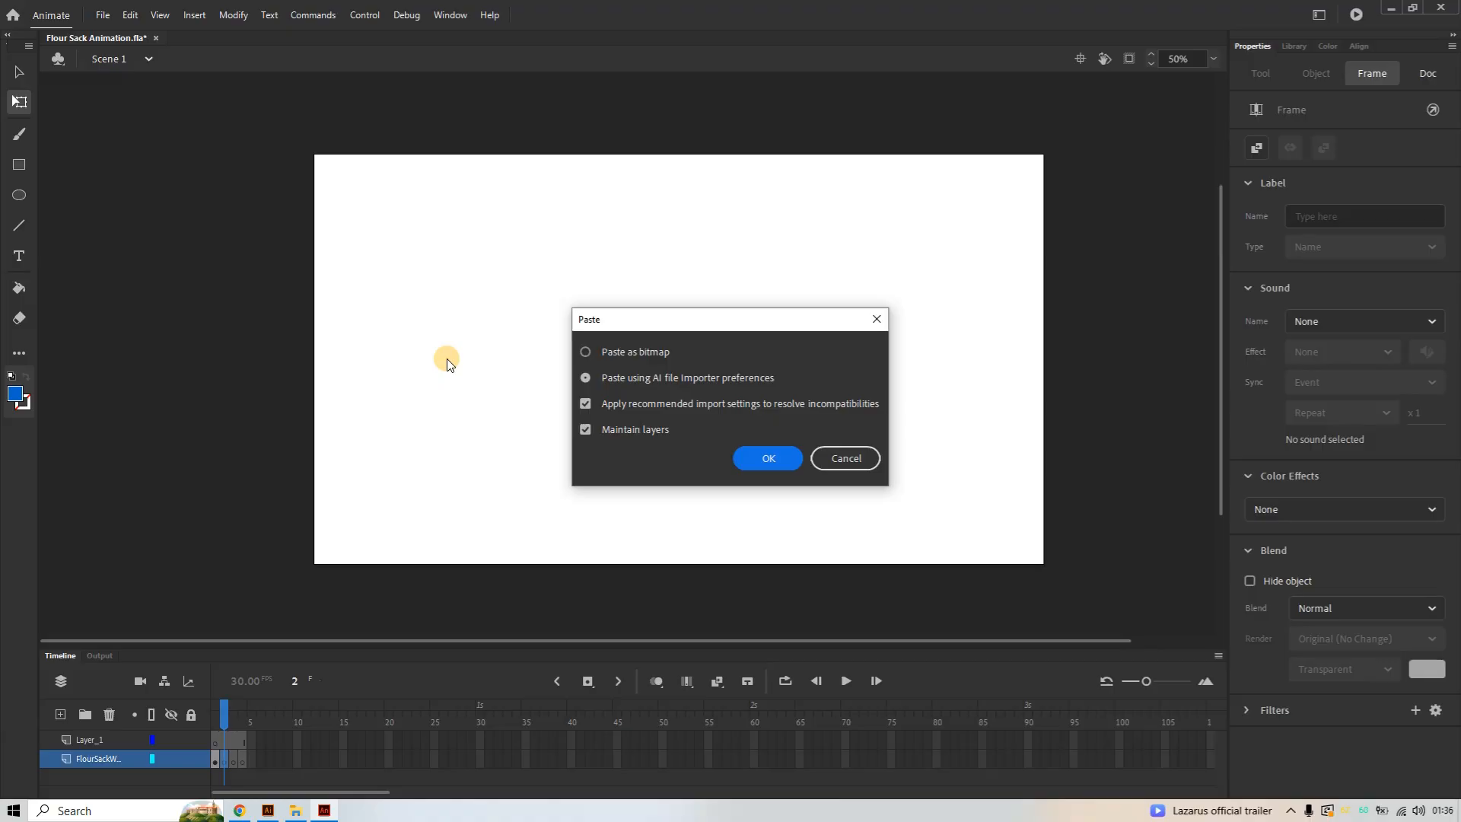
{"action": "left_click", "coordinate": [770, 457]}
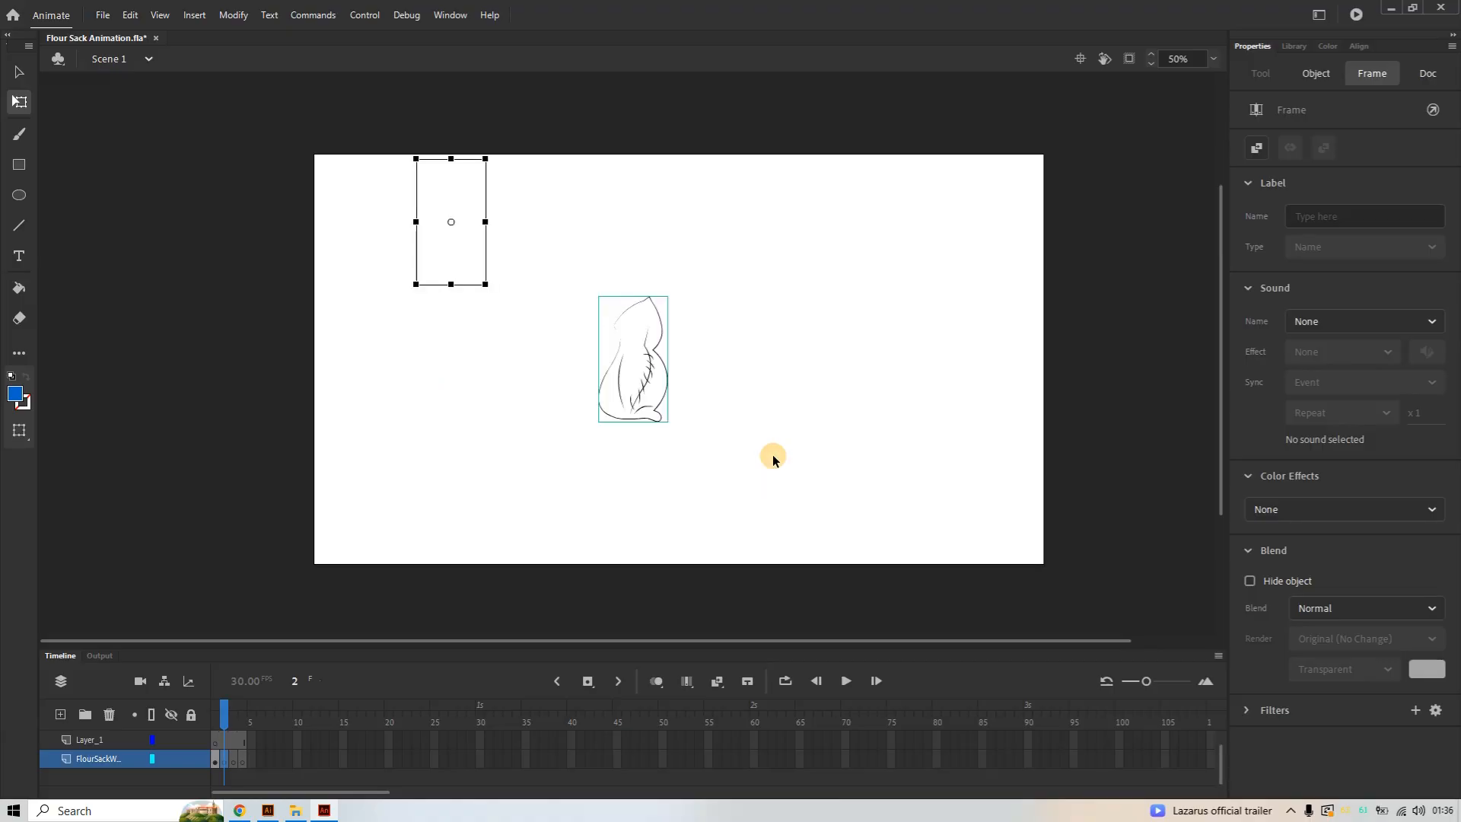
{"action": "left_click", "coordinate": [644, 365]}
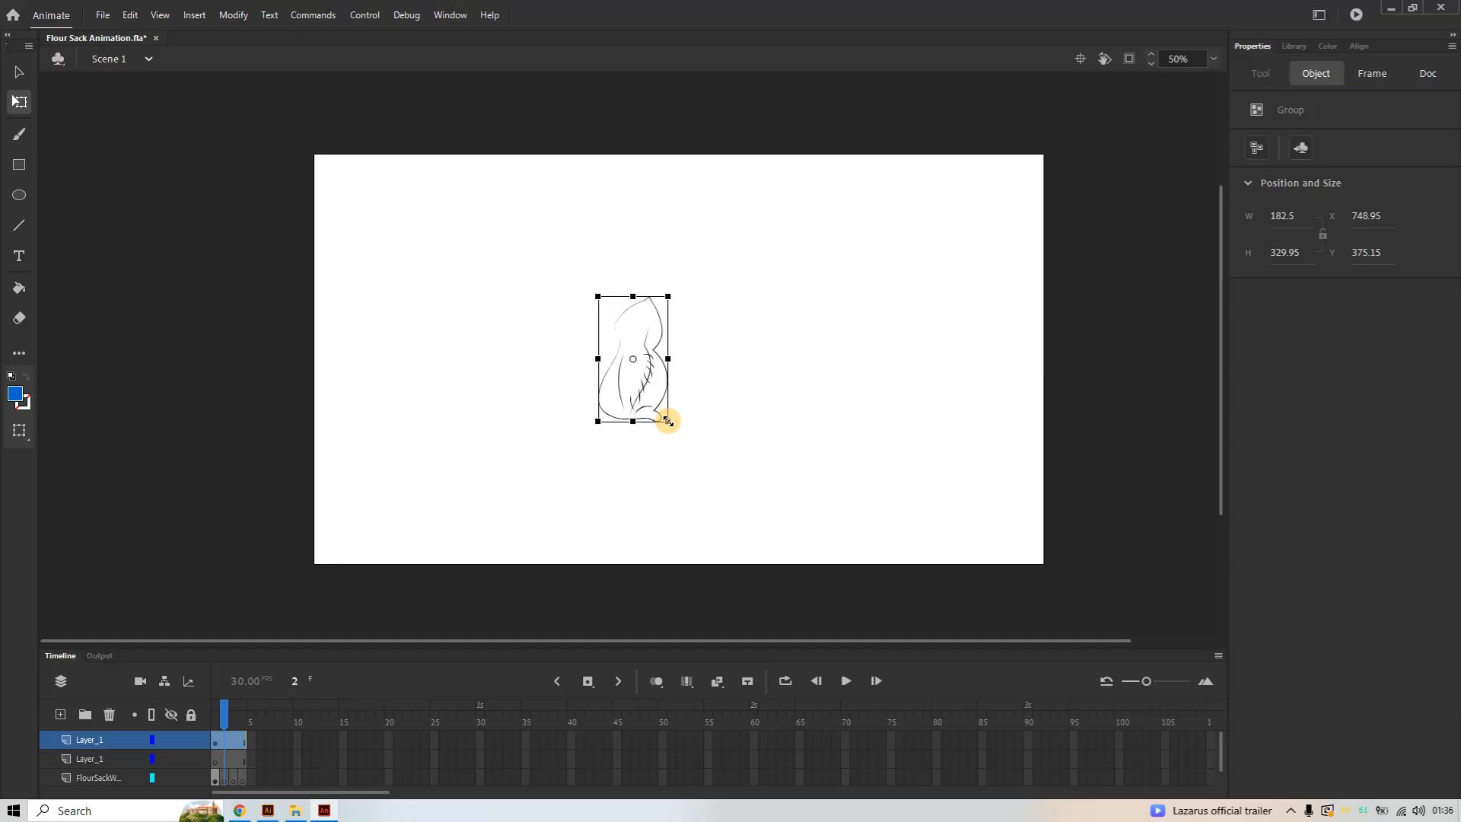
{"action": "left_click_drag", "start_coordinate": [667, 421], "coordinate": [745, 575]}
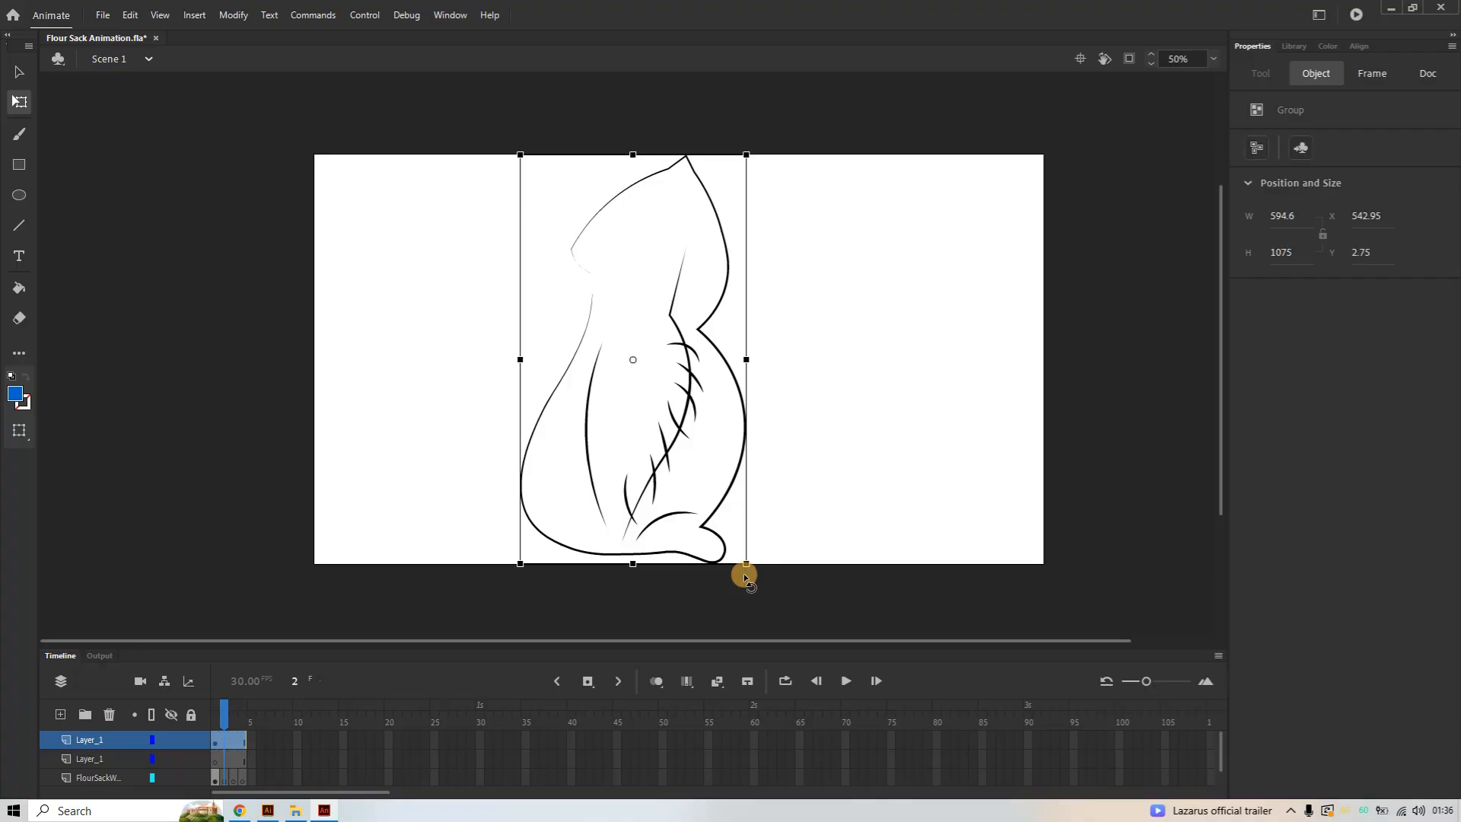
Cut the enlarged second pose from frame 1 of the top Layer_1 and paste it into frame 2 of the FlourSackWalk layer
{"action": "left_click", "coordinate": [216, 742]}
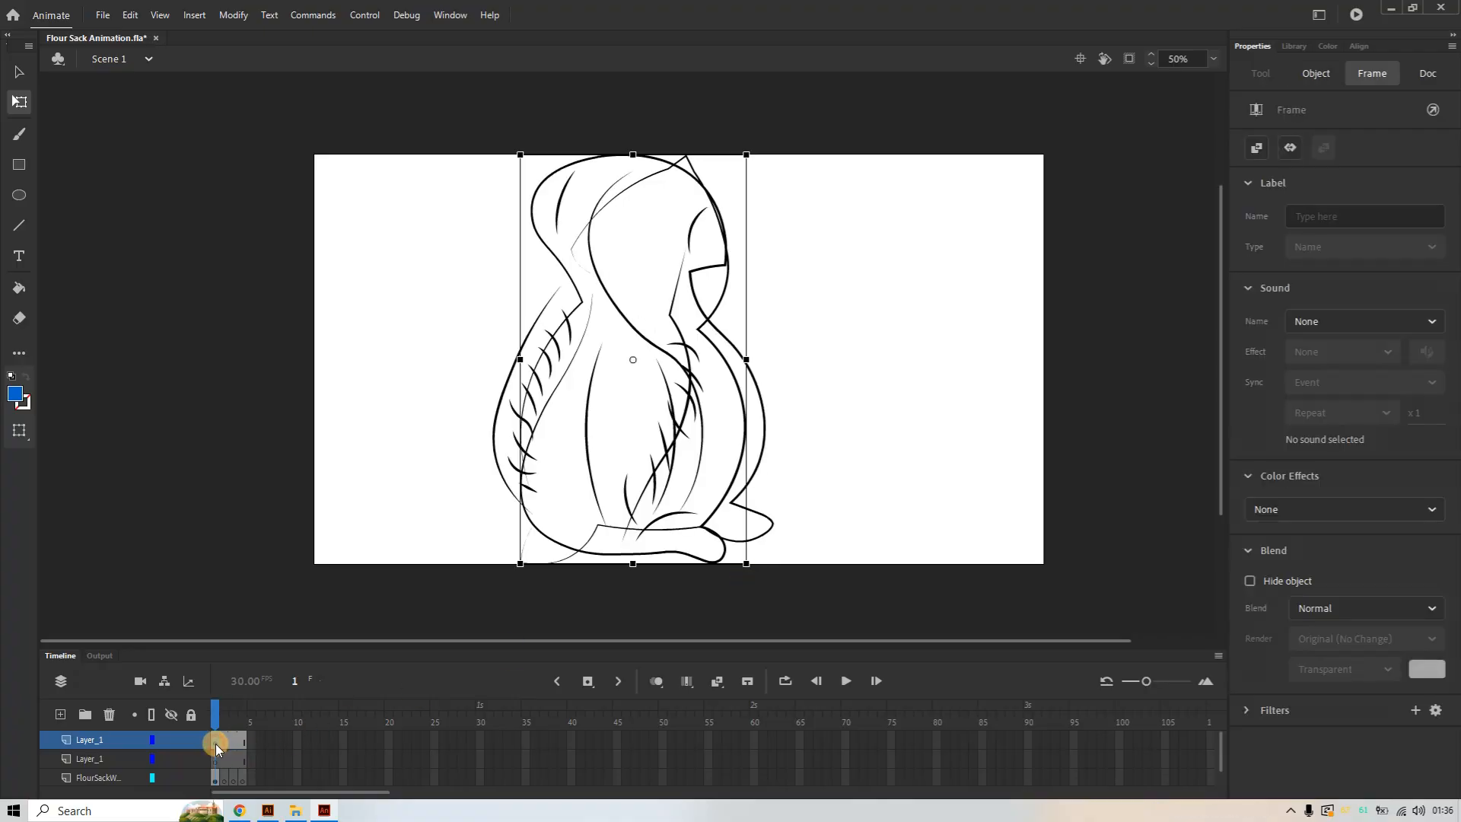
{"action": "key", "text": "ctrl+x"}
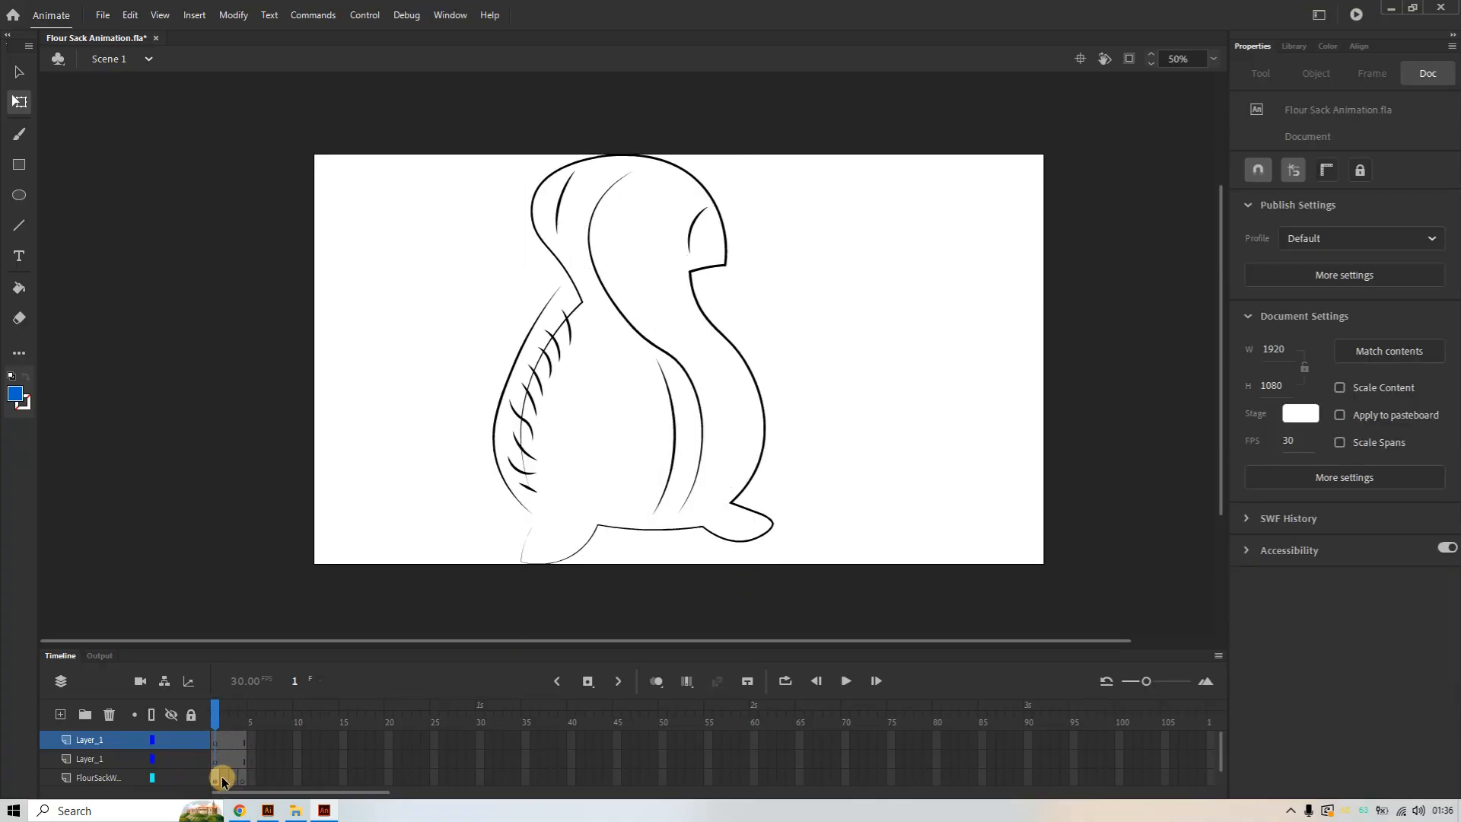
{"action": "left_click", "coordinate": [223, 778]}
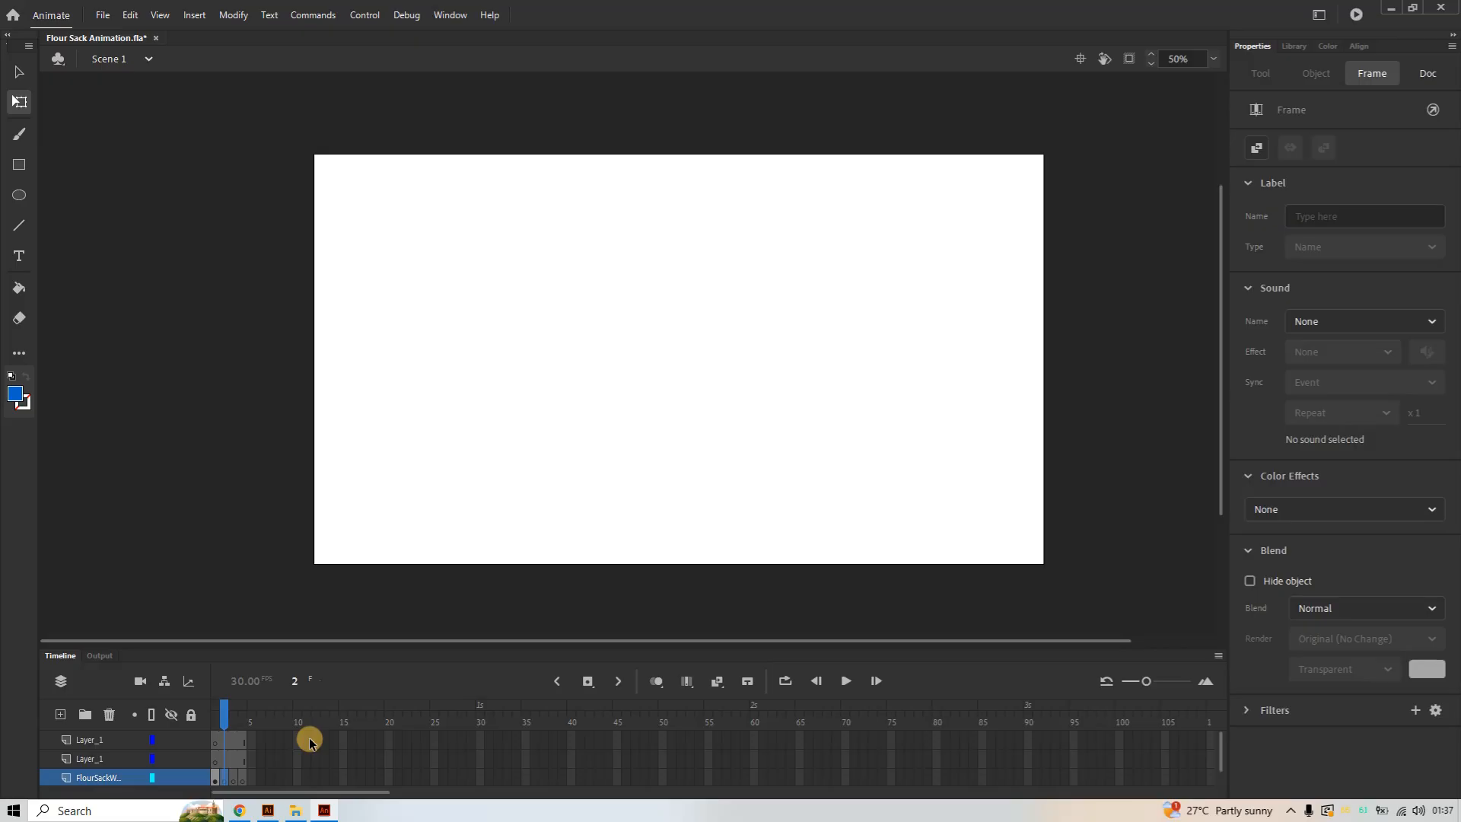
{"action": "key", "text": "ctrl+v"}
Select frame 3 of the FlourSackWalk layer, then switch to Illustrator and copy the third flour sack pose in the upper row
{"action": "left_click", "coordinate": [235, 778]}
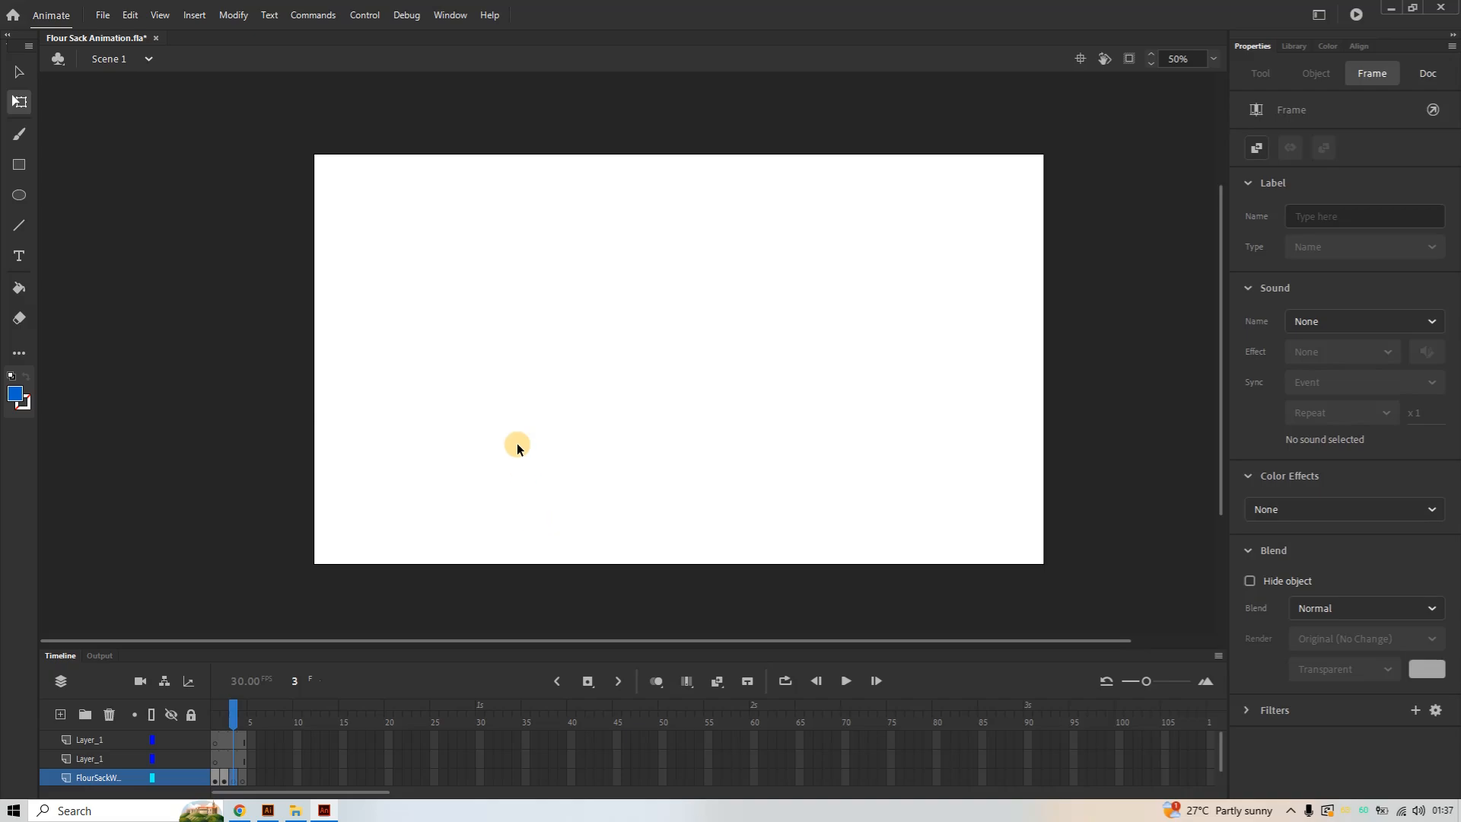
{"action": "left_click", "coordinate": [268, 810]}
{"action": "left_click", "coordinate": [531, 192]}
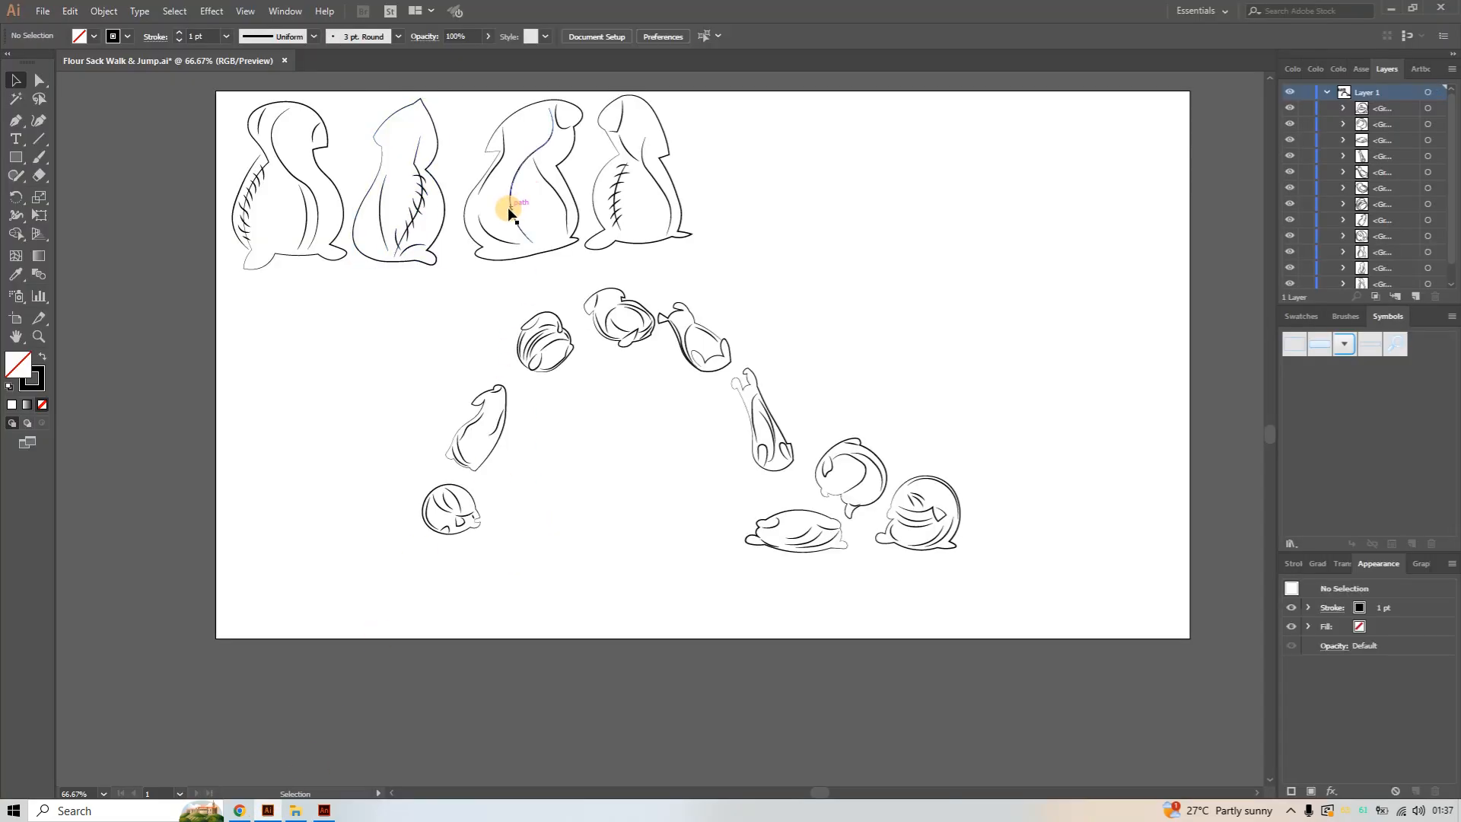
{"action": "left_click", "coordinate": [517, 212]}
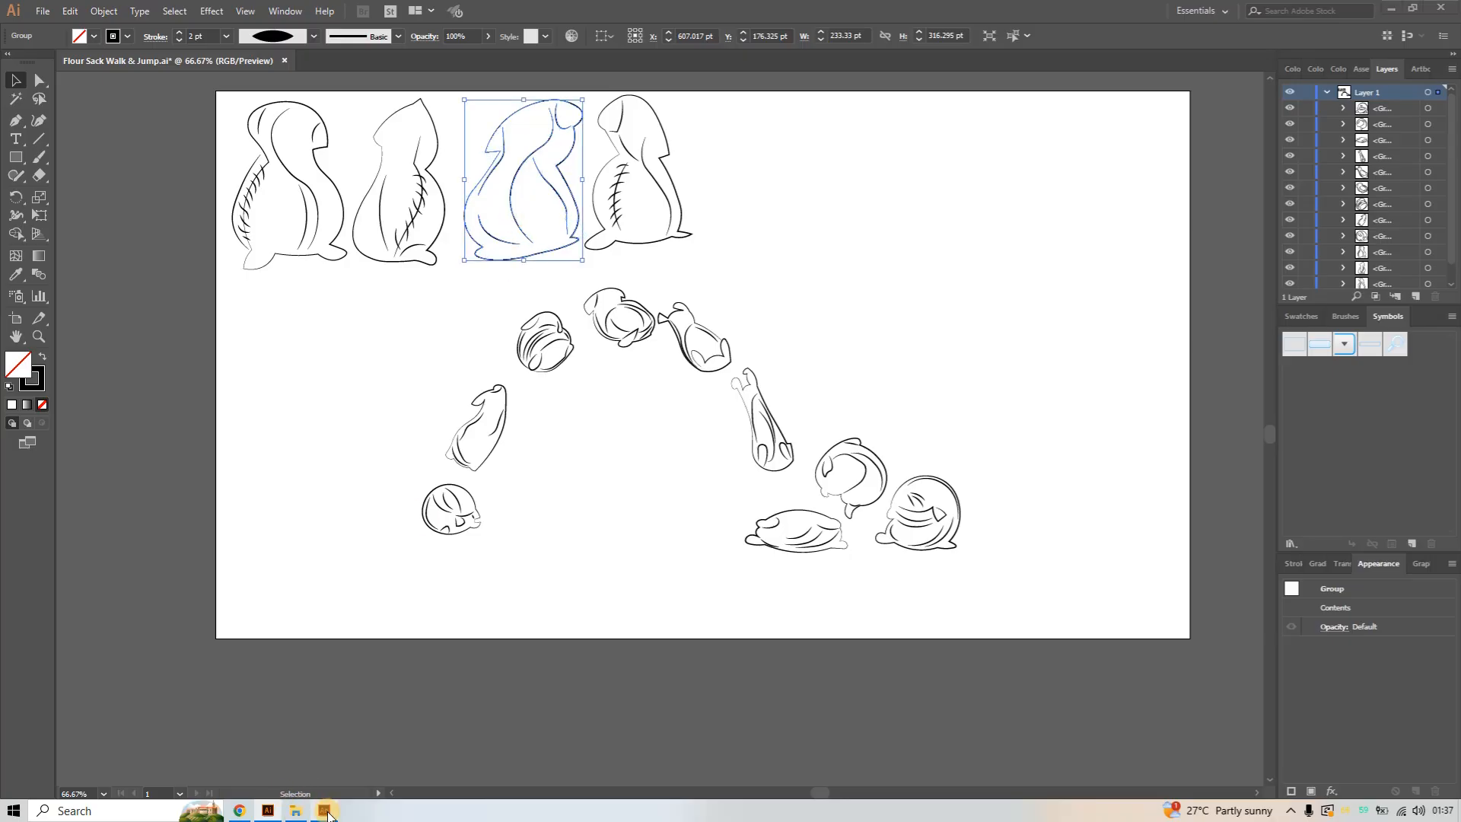
Switch to Animate and paste the third pose using AI file importer preferences with layers maintained
{"action": "left_click", "coordinate": [325, 811]}
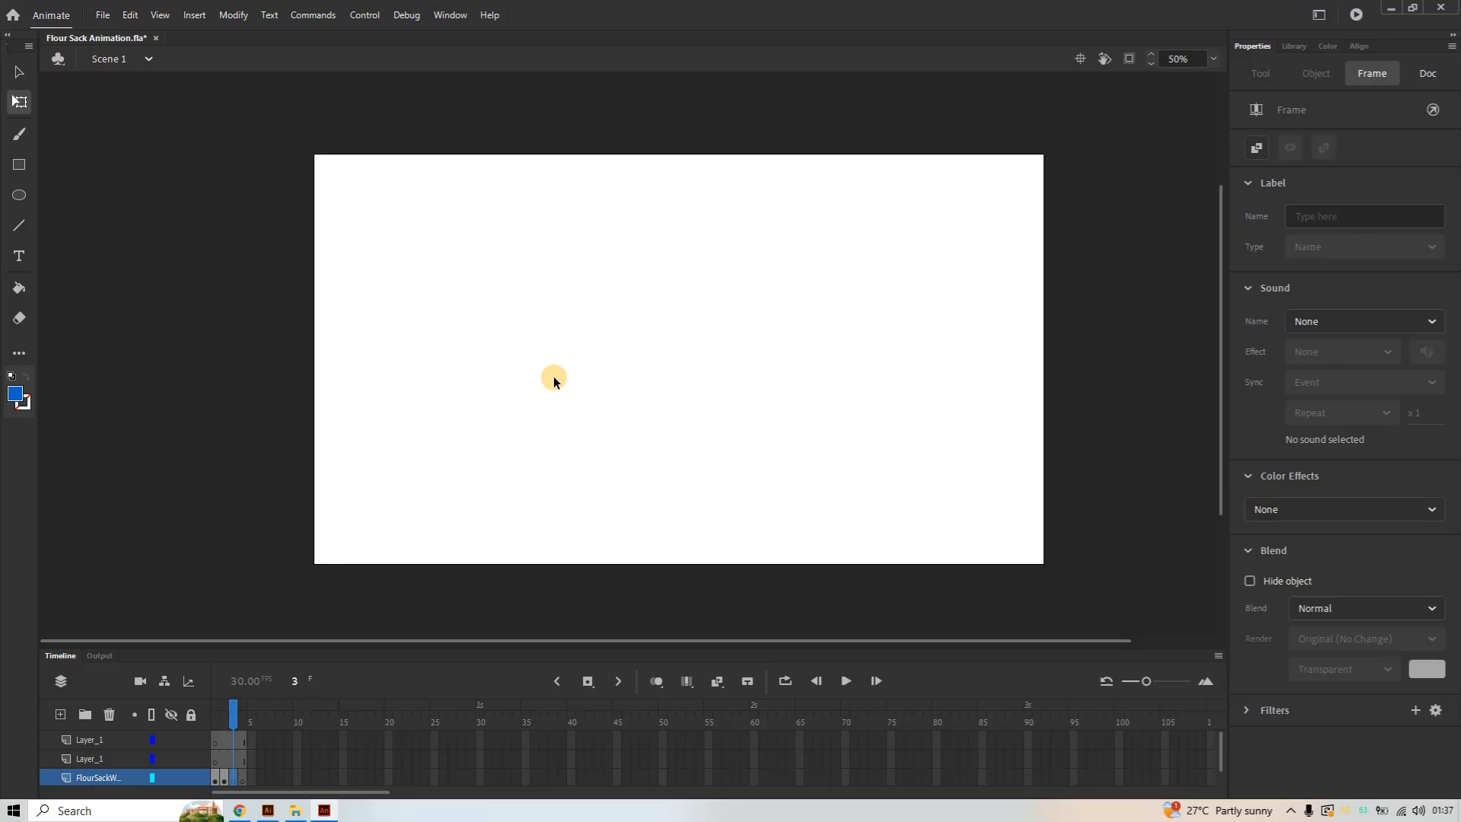
{"action": "key", "text": "ctrl+v"}
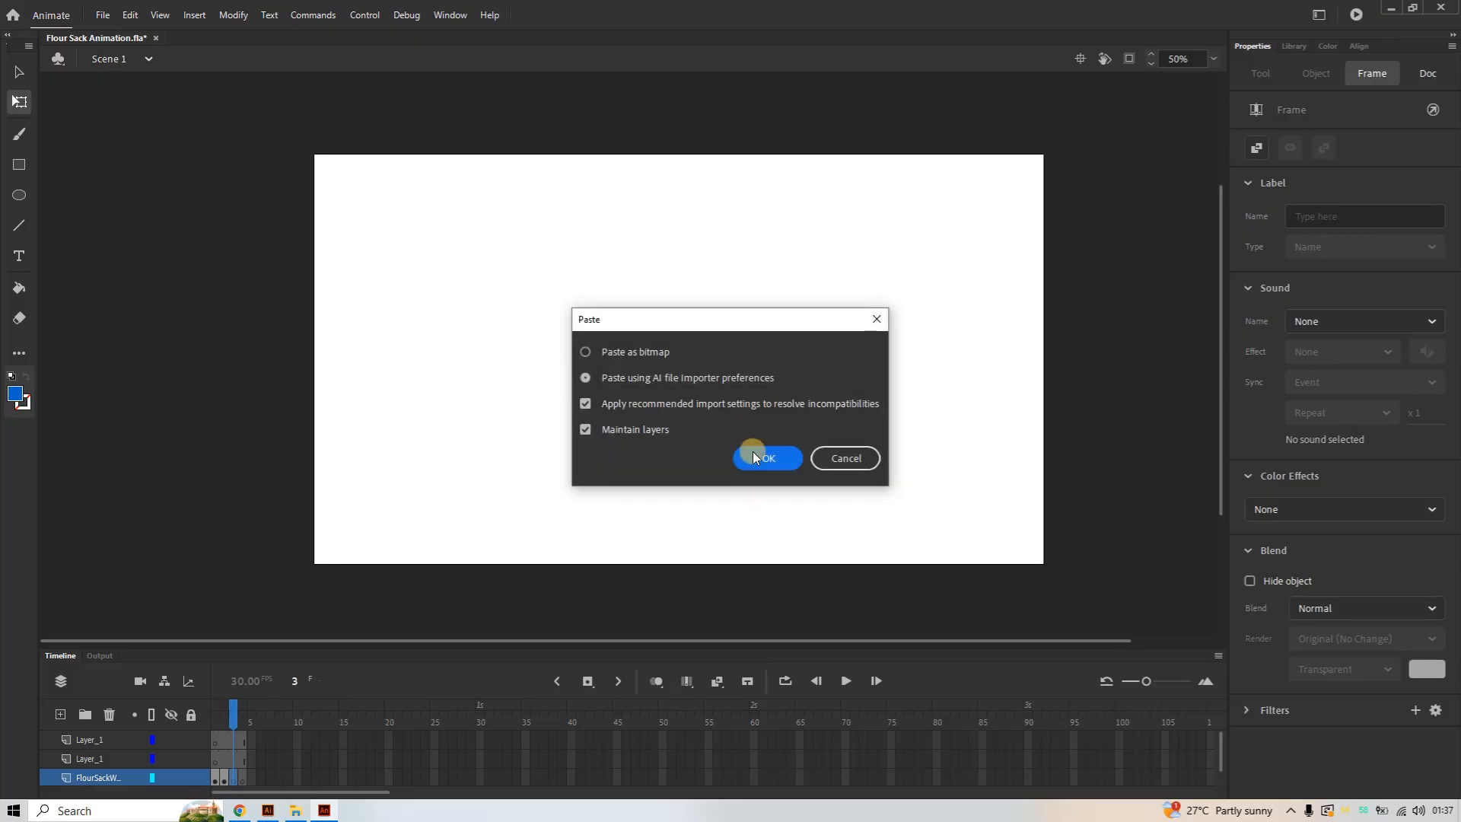
{"action": "left_click", "coordinate": [760, 456]}
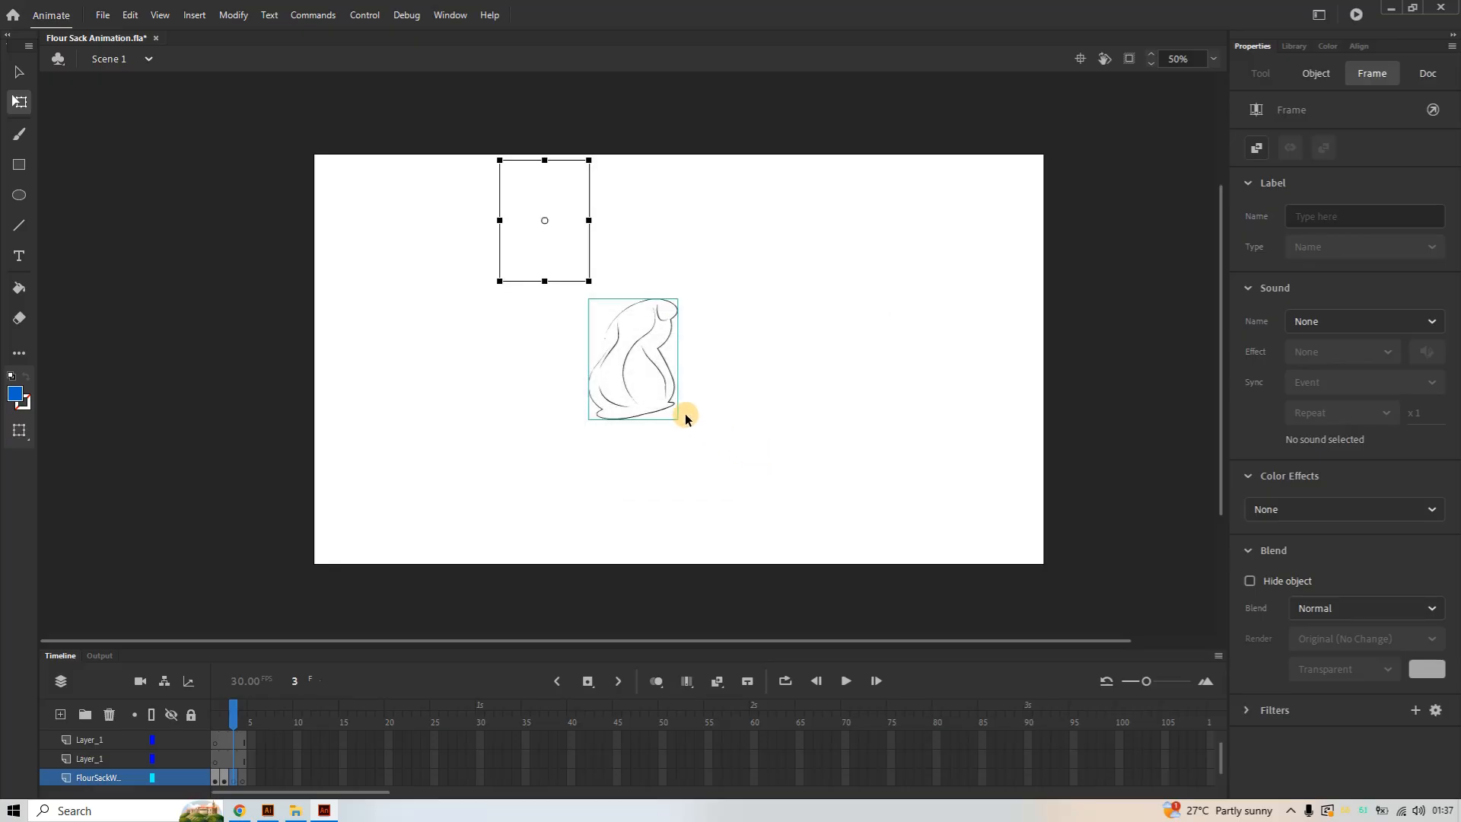
{"action": "left_click", "coordinate": [623, 350]}
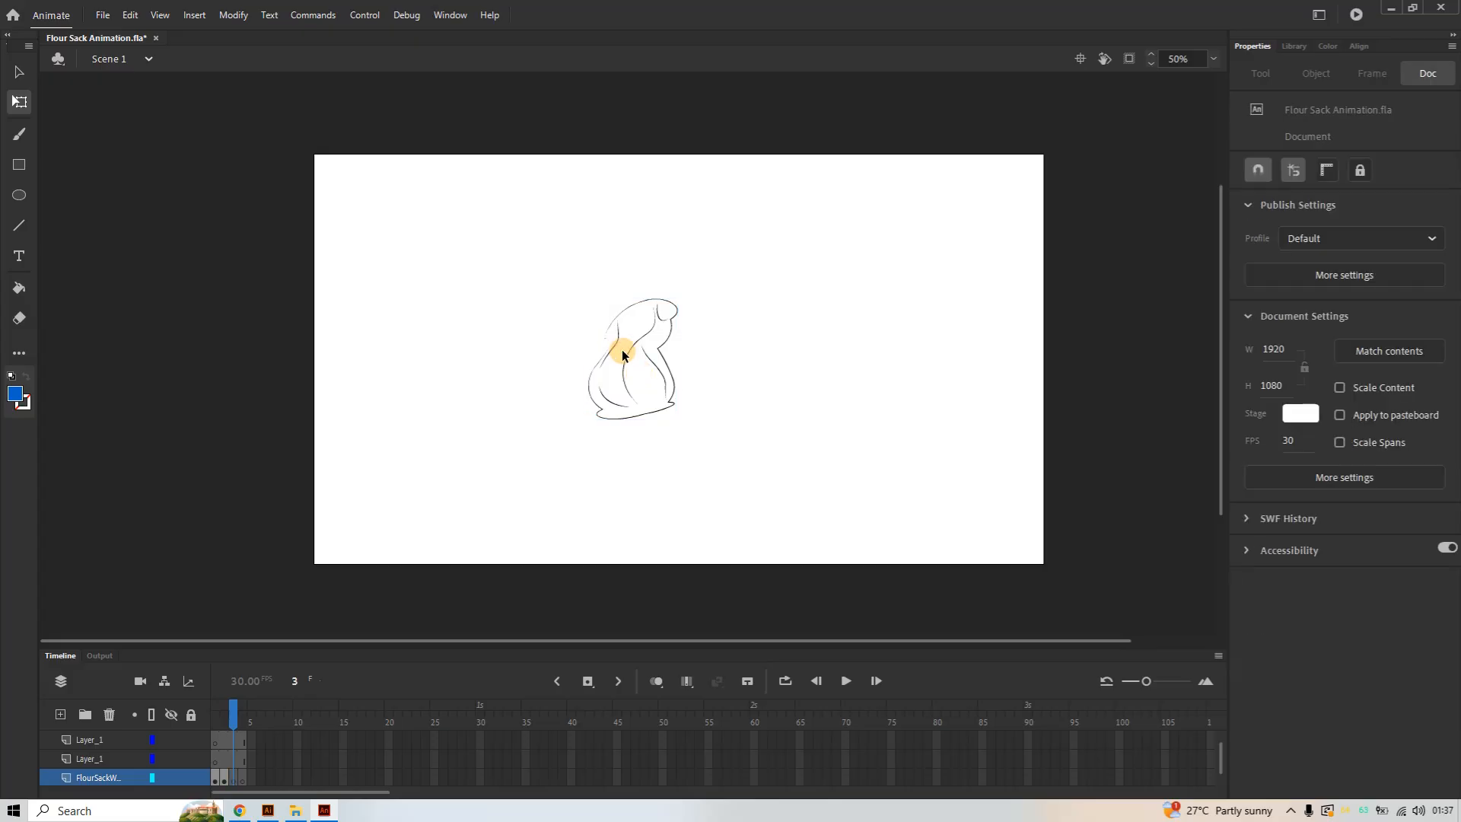
Delete the two empty Layer_1 layers between the newly pasted layer and the FlourSackWalk layer
{"action": "scroll", "coordinate": [595, 614], "scroll_direction": "down", "scroll_amount": 3}
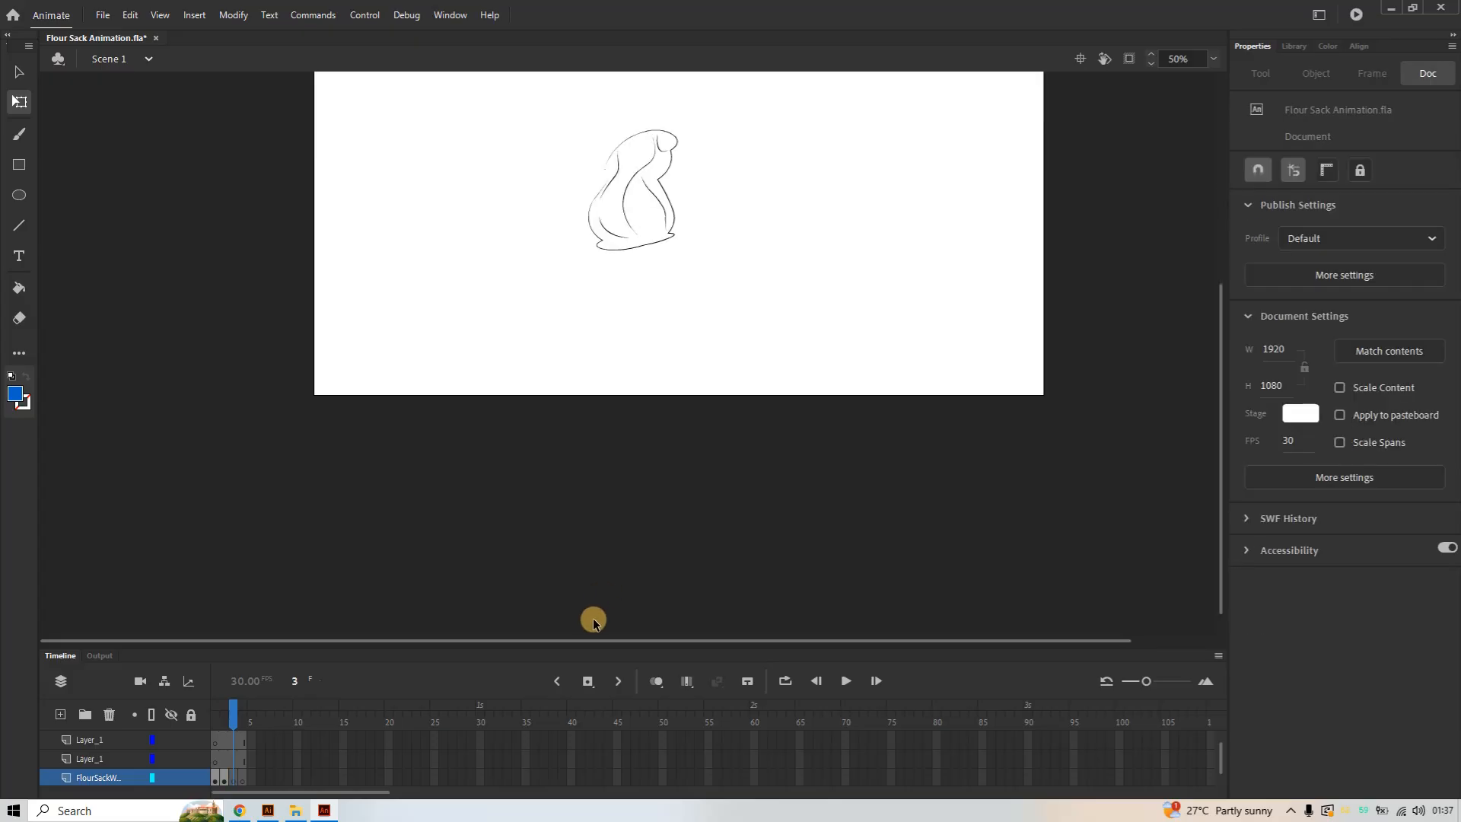
{"action": "scroll", "coordinate": [595, 621], "scroll_direction": "up", "scroll_amount": 5}
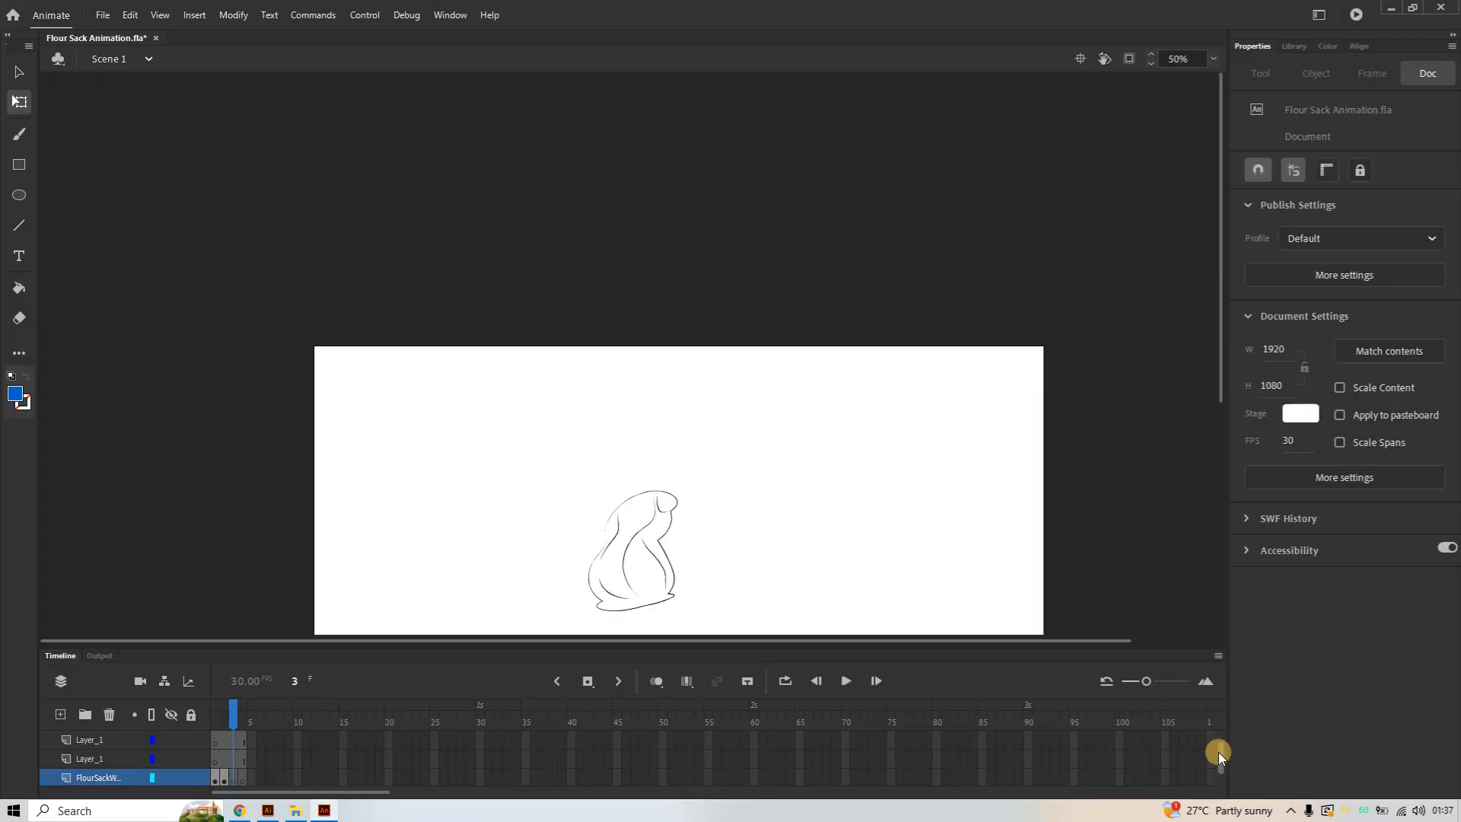
{"action": "left_click_drag", "start_coordinate": [1217, 752], "coordinate": [1217, 734]}
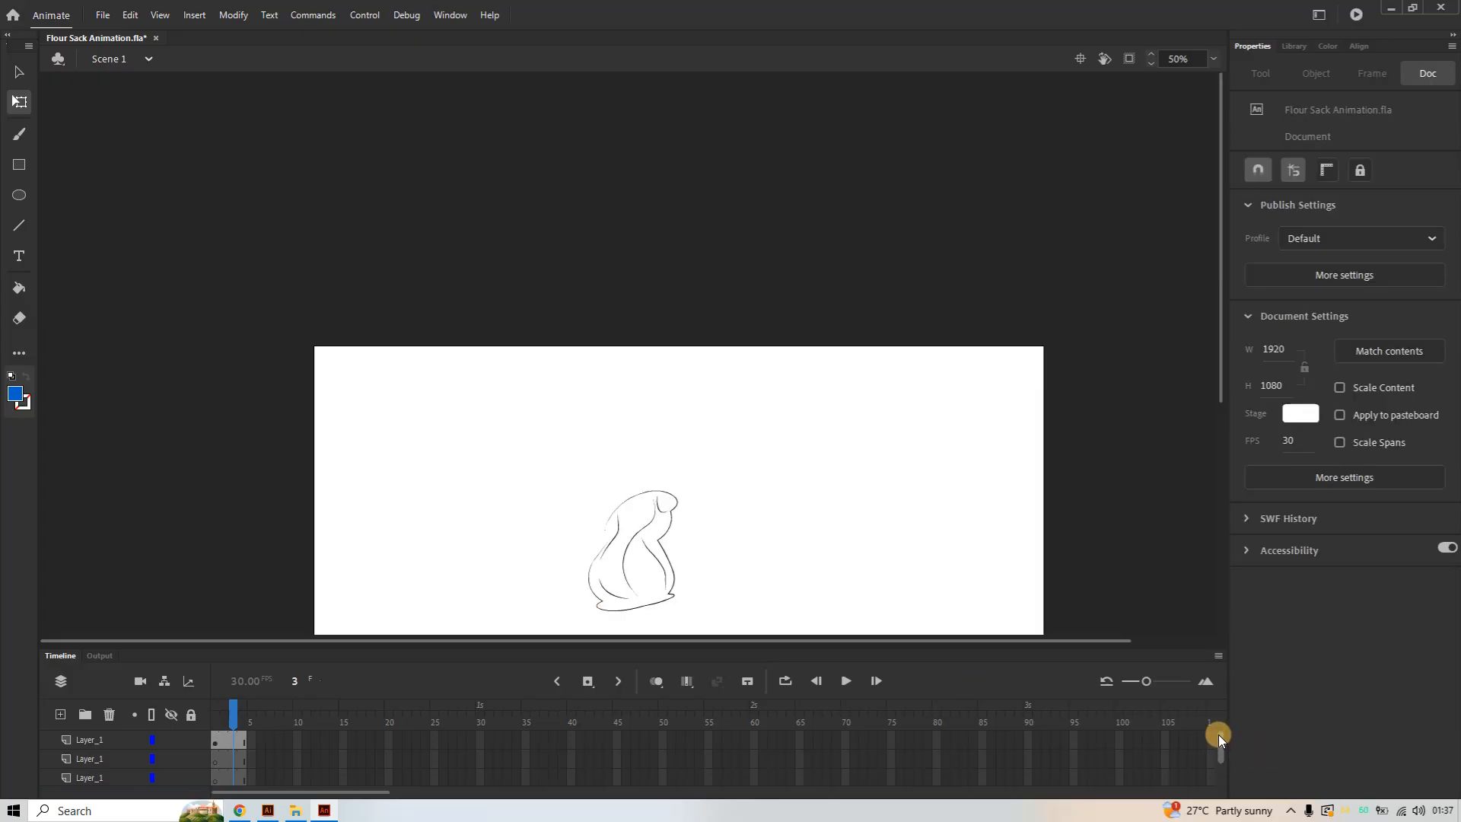
{"action": "right_click", "coordinate": [121, 758]}
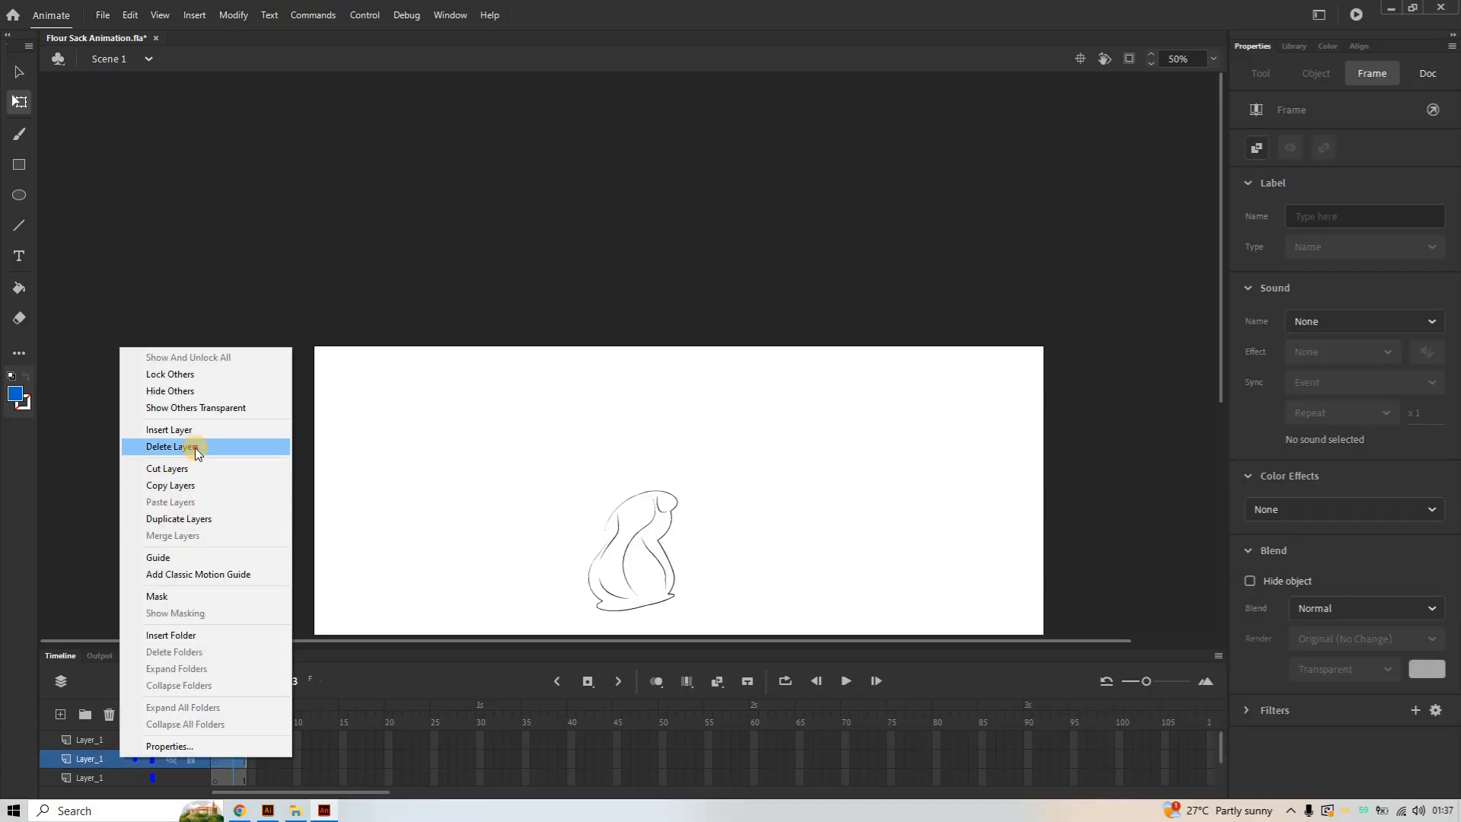
{"action": "left_click", "coordinate": [195, 448]}
{"action": "right_click", "coordinate": [134, 758]}
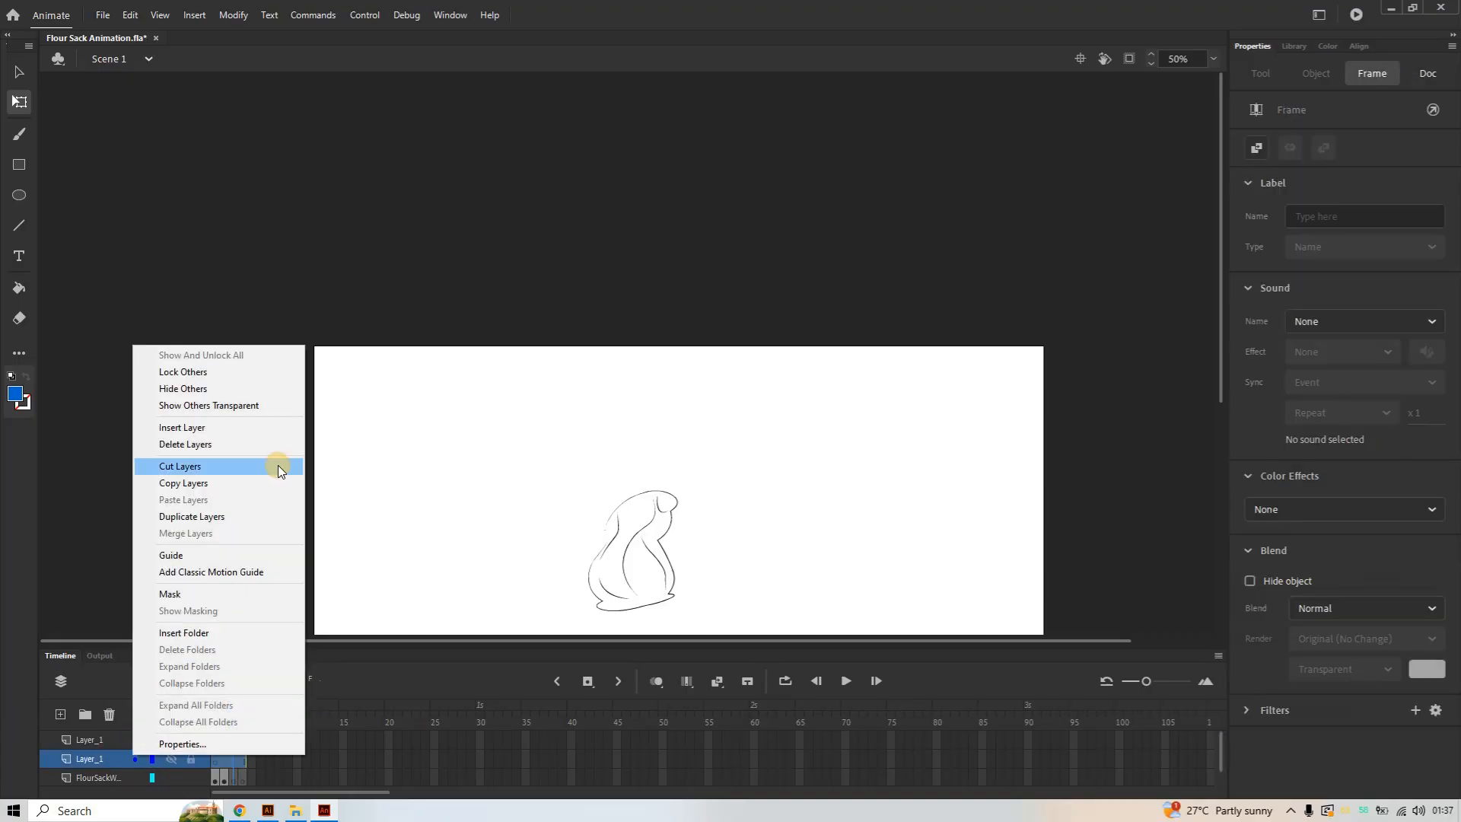
{"action": "left_click", "coordinate": [233, 448]}
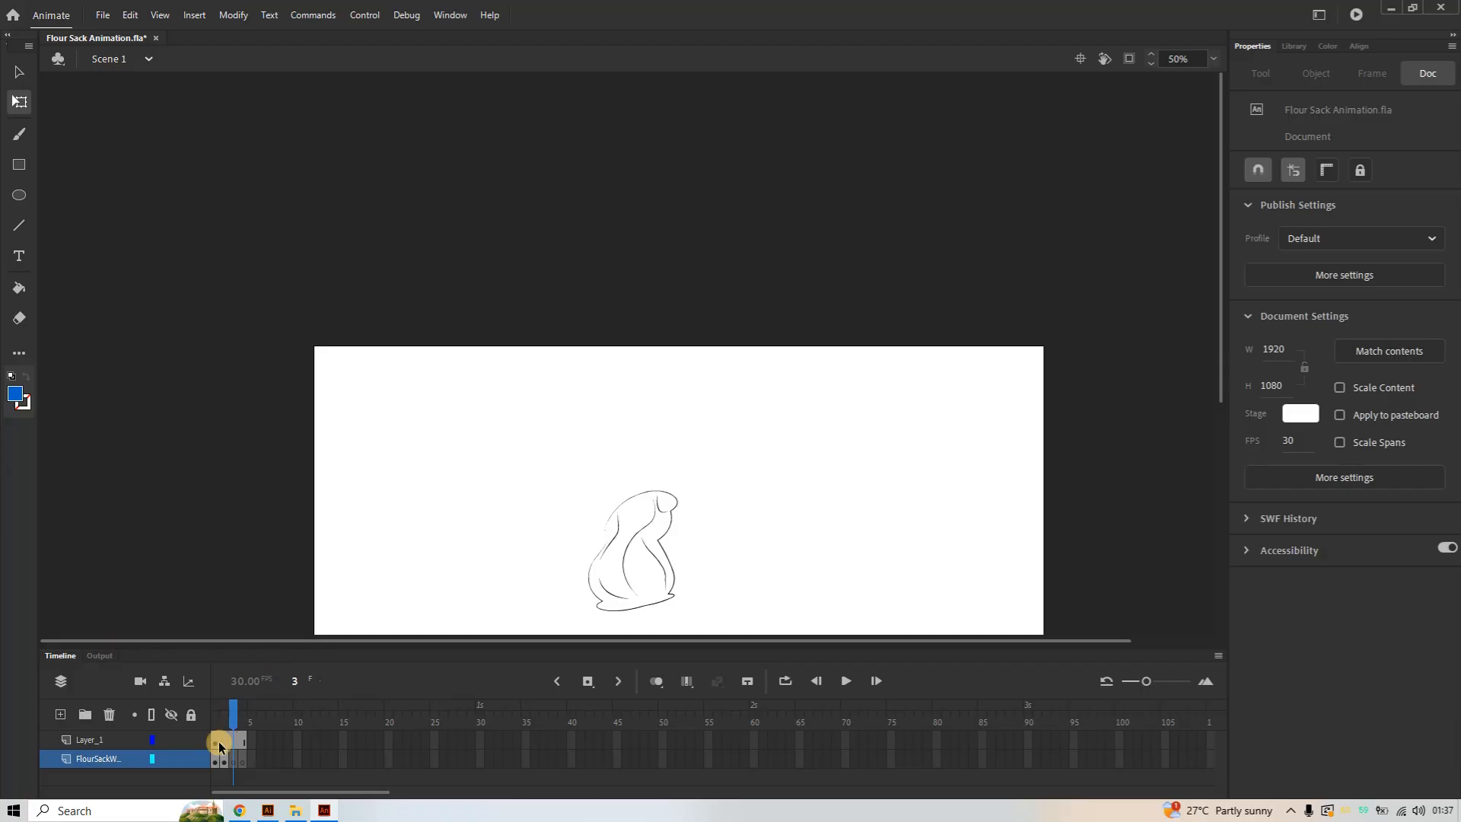
Enlarge the third pose with Free Transform to about 803 × 1087 so it fills the stage height
{"action": "left_click", "coordinate": [606, 570]}
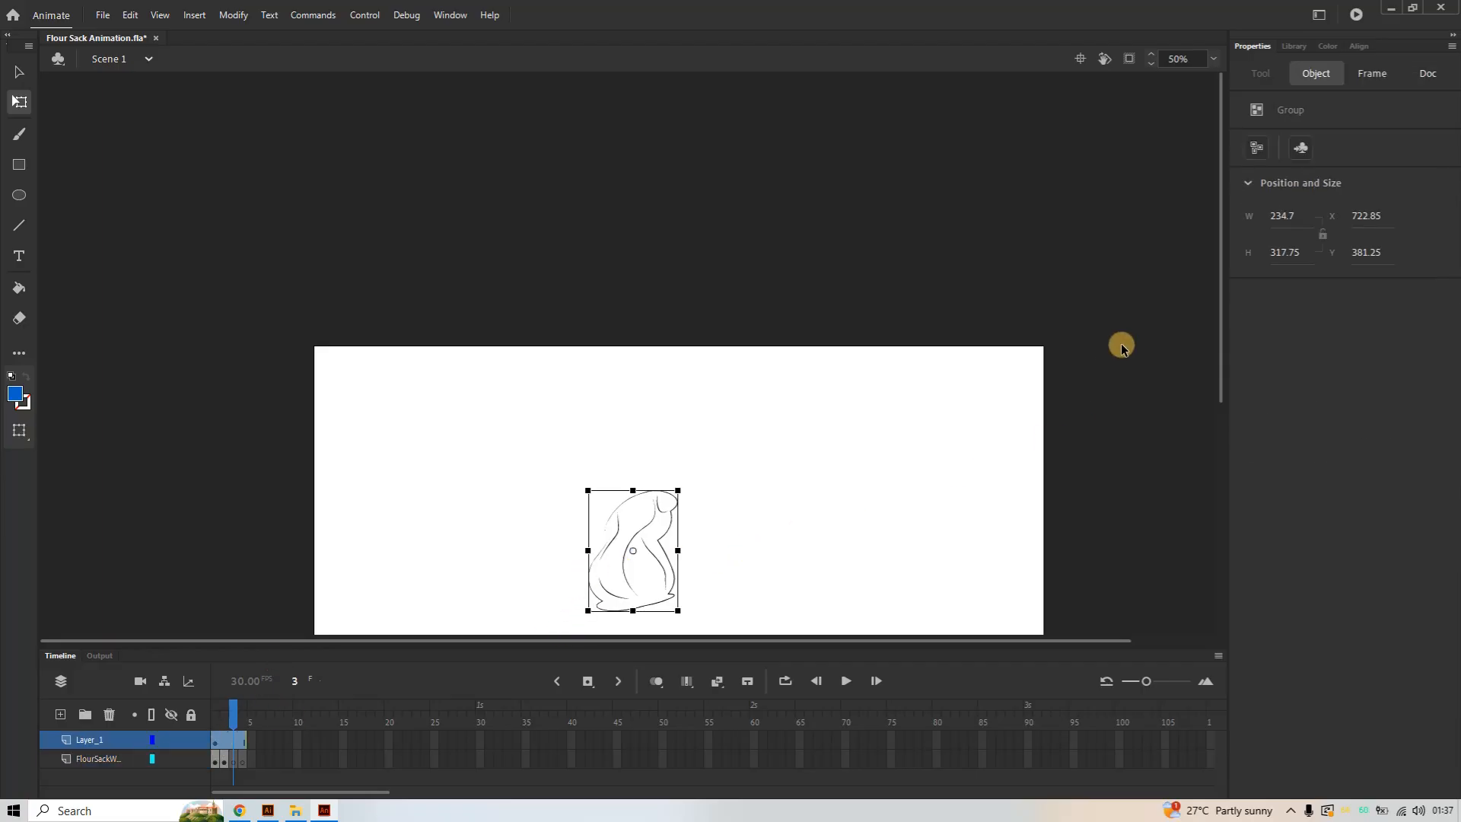
{"action": "left_click_drag", "start_coordinate": [1221, 254], "coordinate": [1227, 368]}
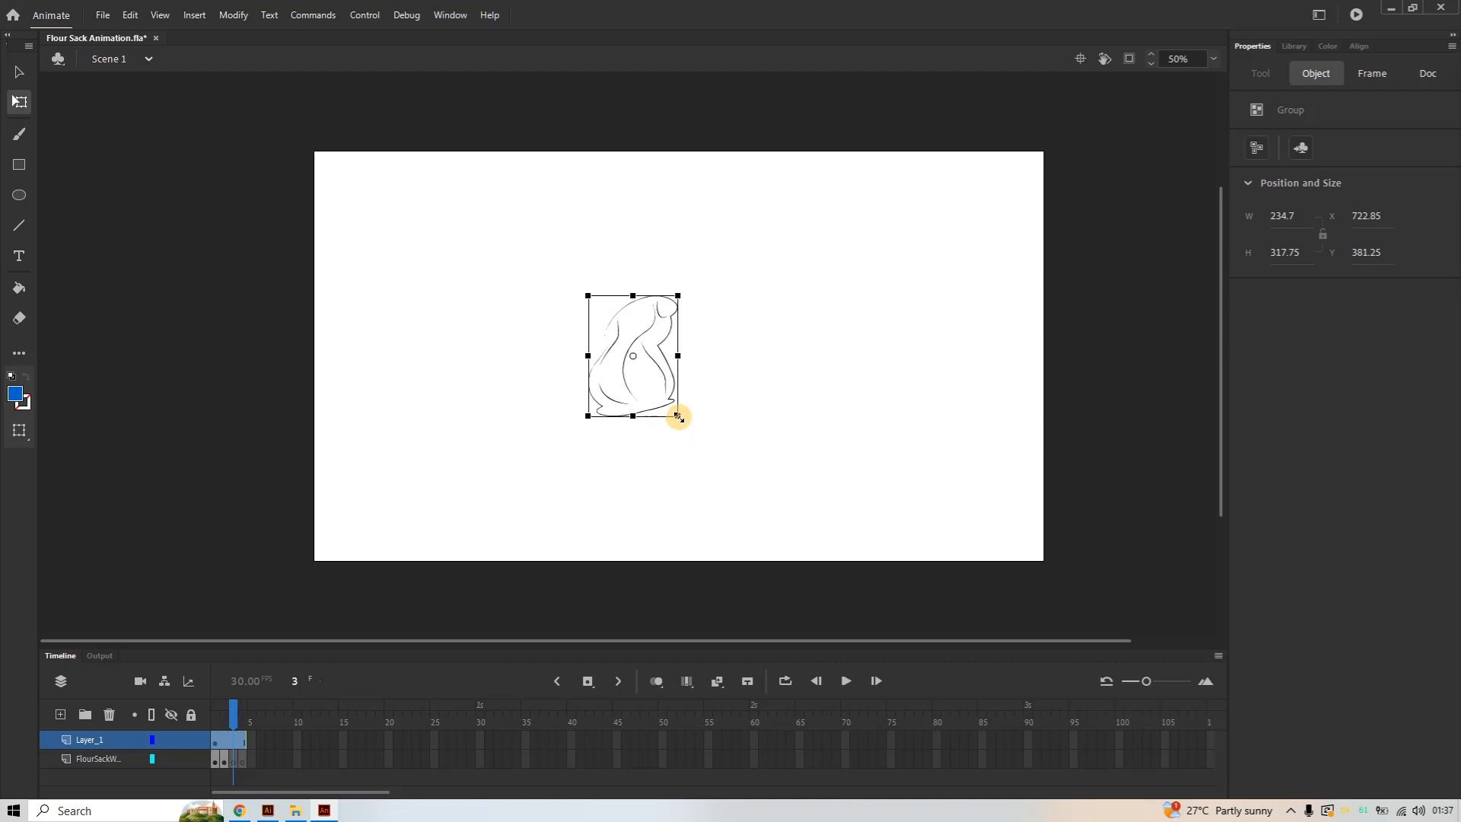
{"action": "left_click_drag", "start_coordinate": [678, 417], "coordinate": [786, 619]}
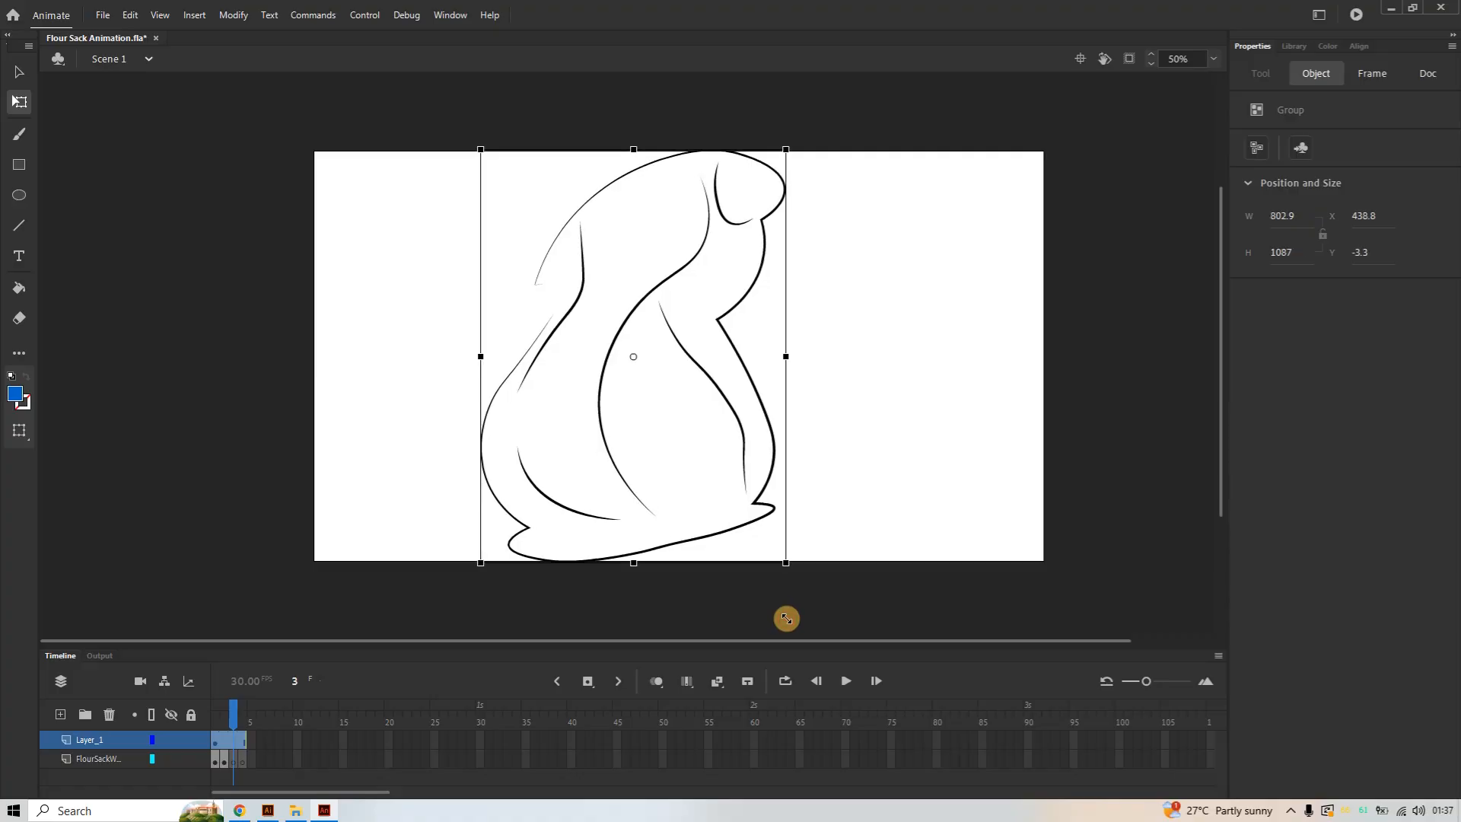
Cut the enlarged third pose from frame 1 of Layer_1 and paste it into frame 3 of the FlourSackWalk layer
{"action": "left_click", "coordinate": [215, 740]}
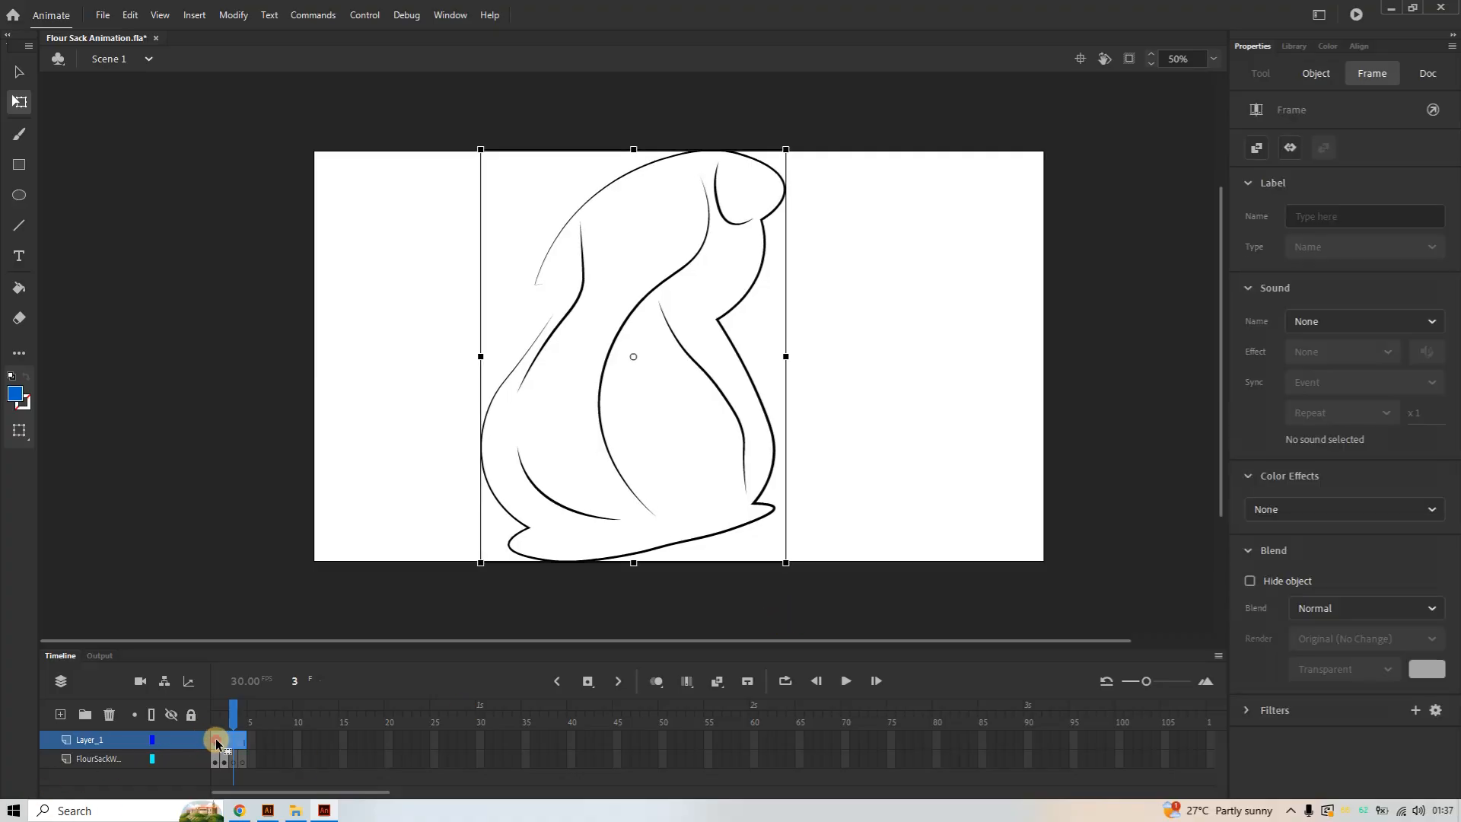
{"action": "key", "text": "Delete"}
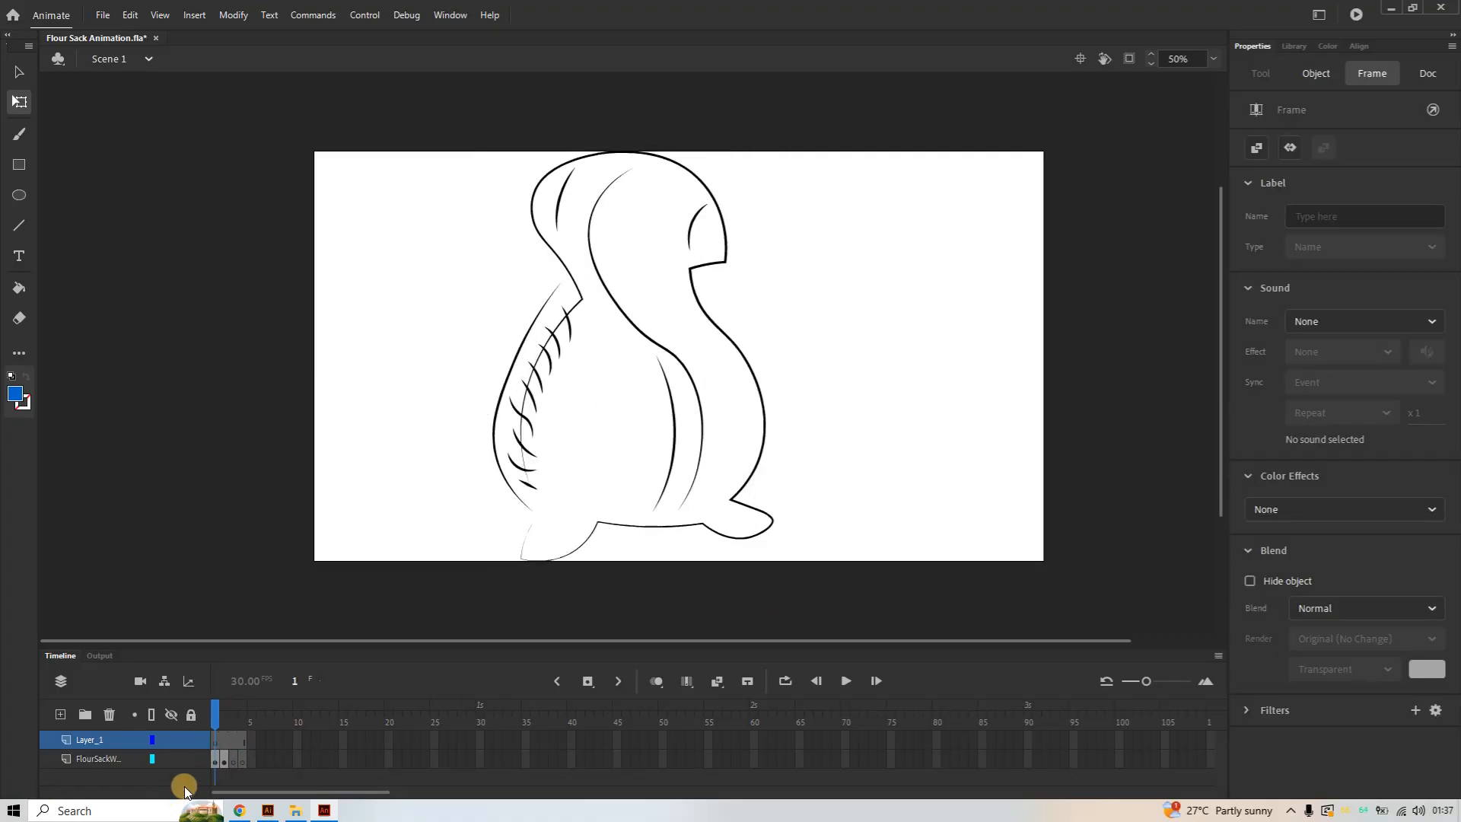
{"action": "left_click", "coordinate": [185, 785]}
{"action": "left_click_drag", "start_coordinate": [232, 762], "coordinate": [242, 764]}
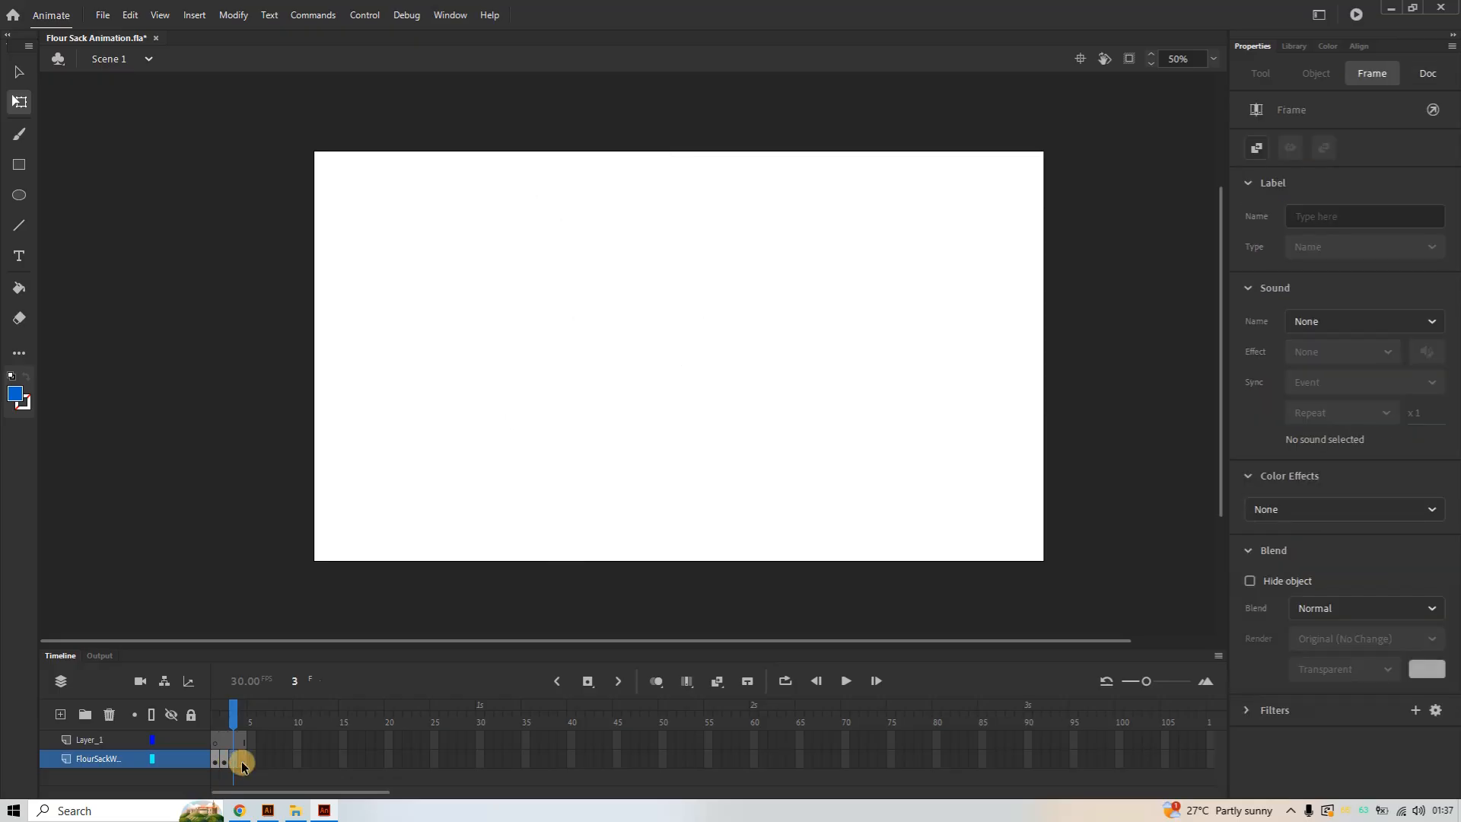
{"action": "key", "text": "ctrl+v"}
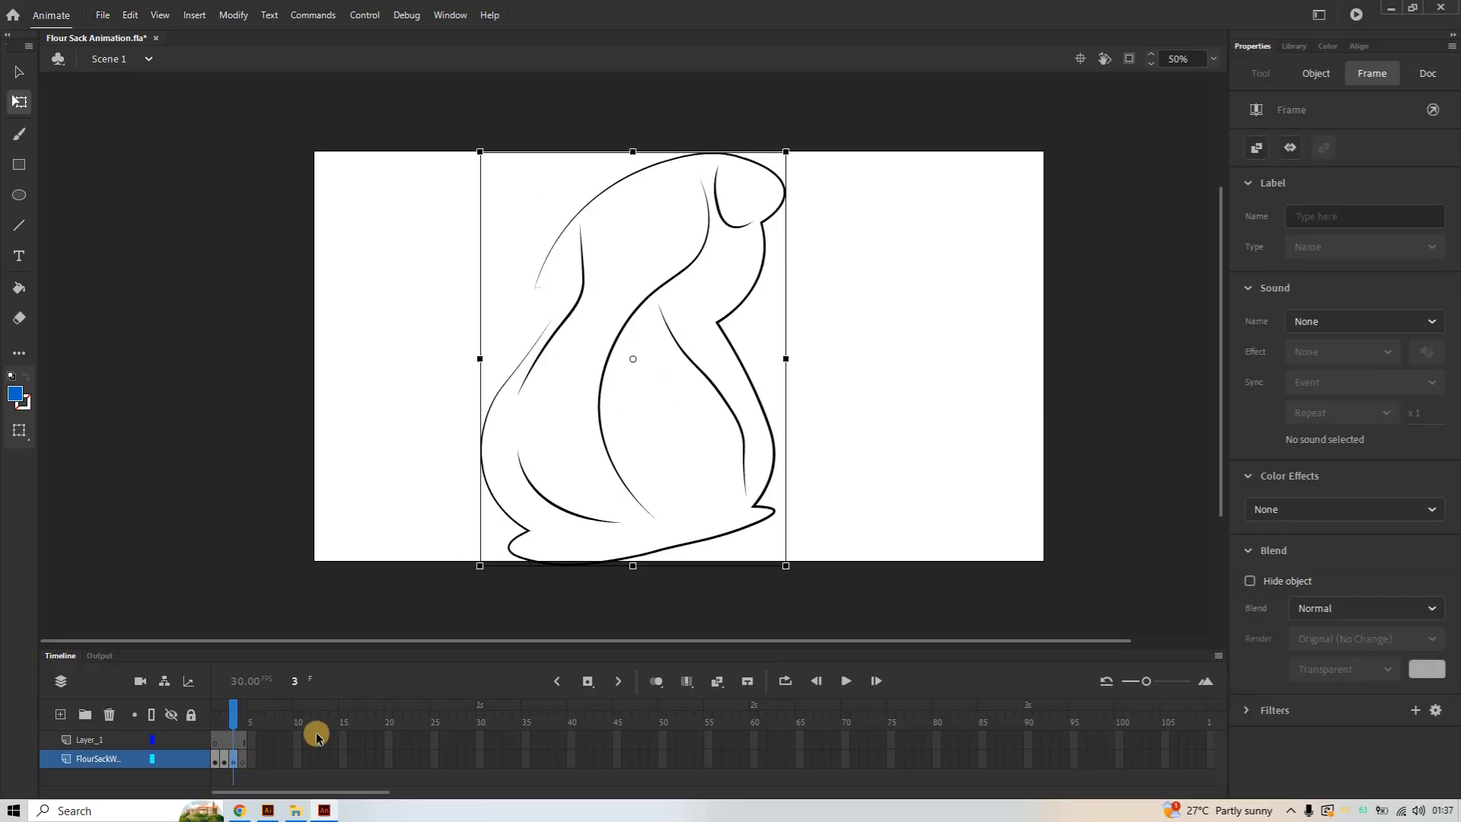
Select frame 4 of the FlourSackWalk layer and delete the emptied Layer_1
{"action": "left_click", "coordinate": [238, 761]}
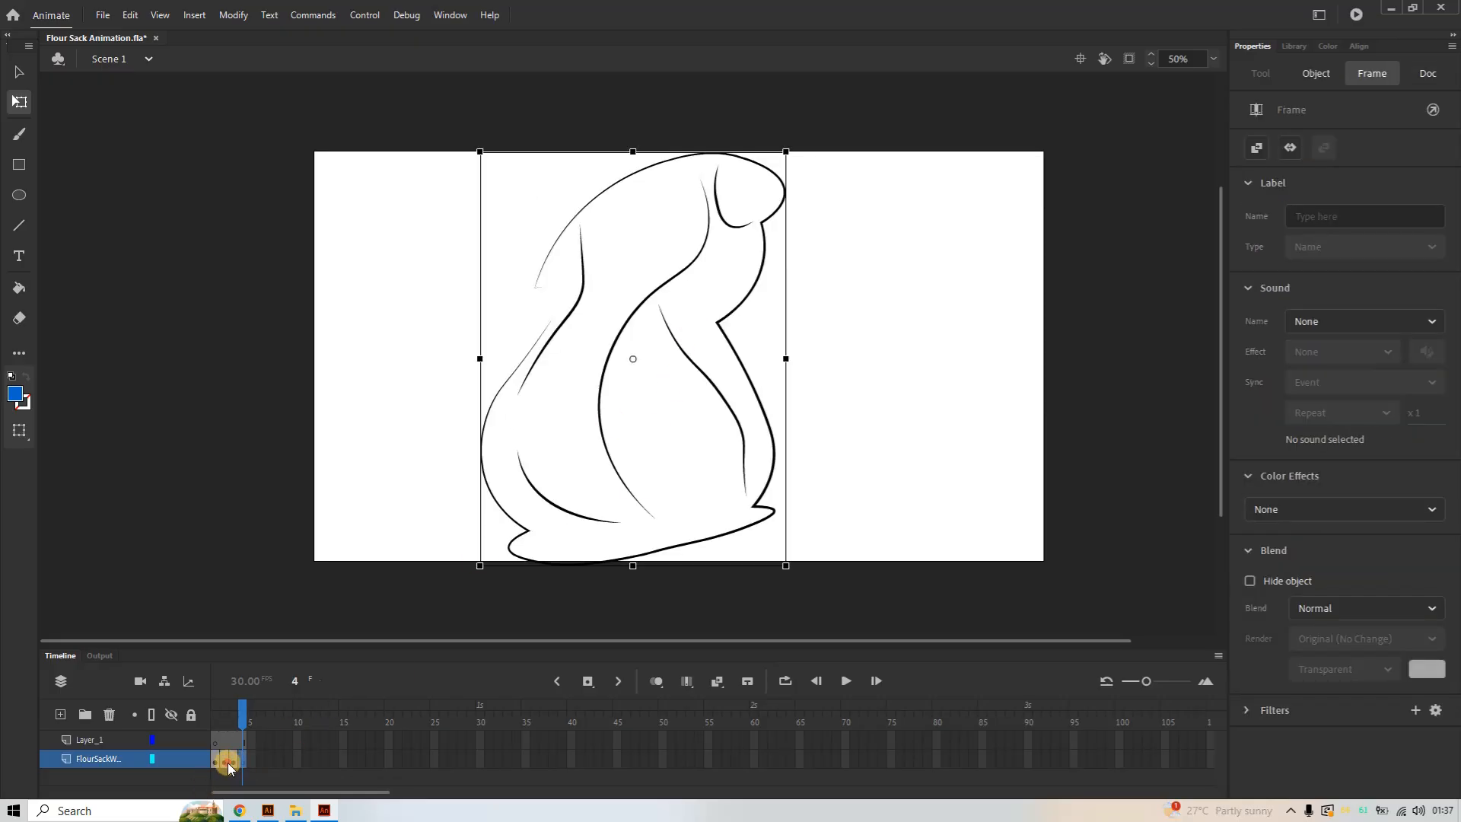
{"action": "right_click", "coordinate": [120, 743]}
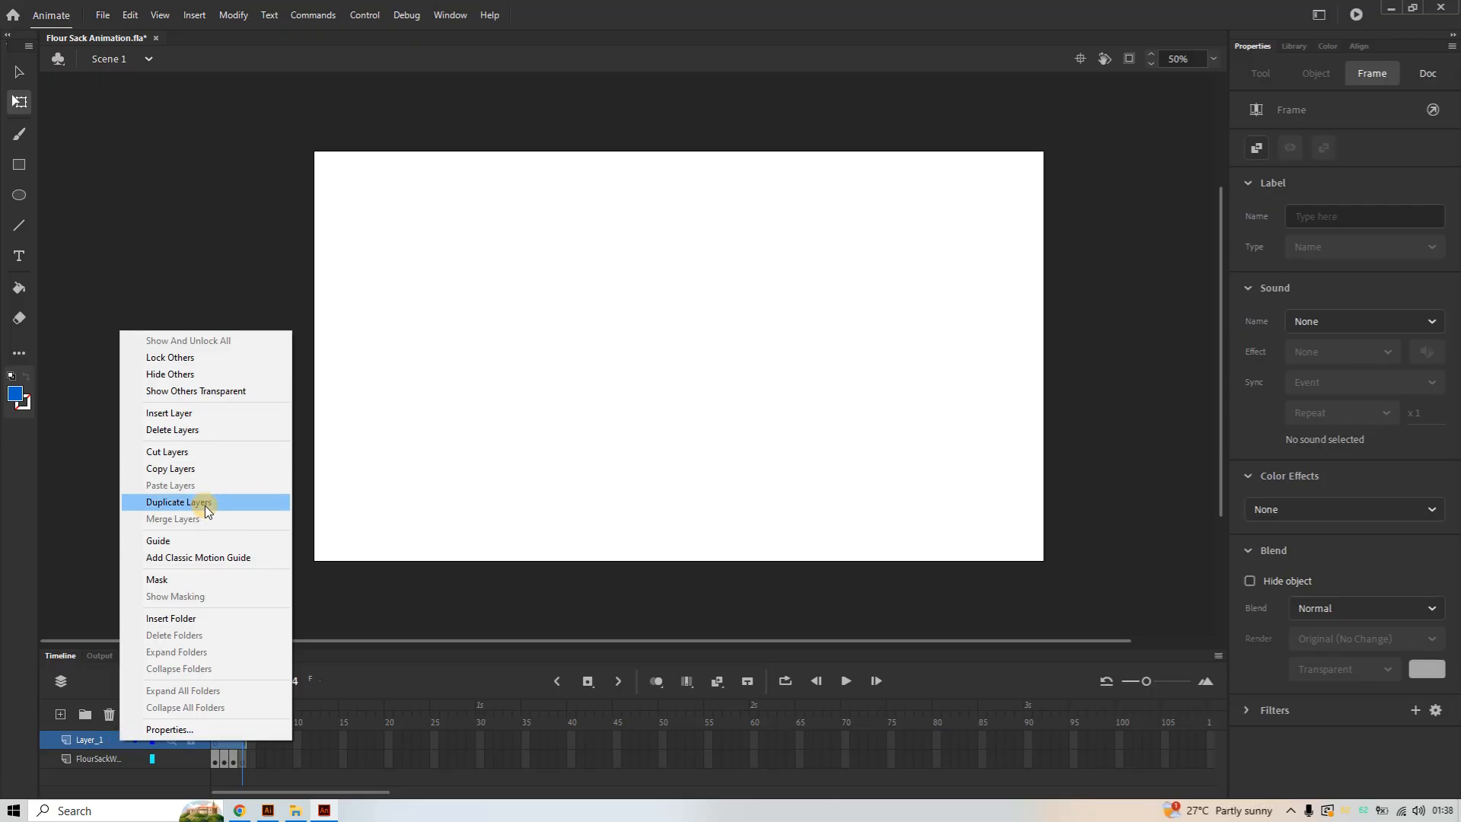
{"action": "left_click", "coordinate": [192, 431]}
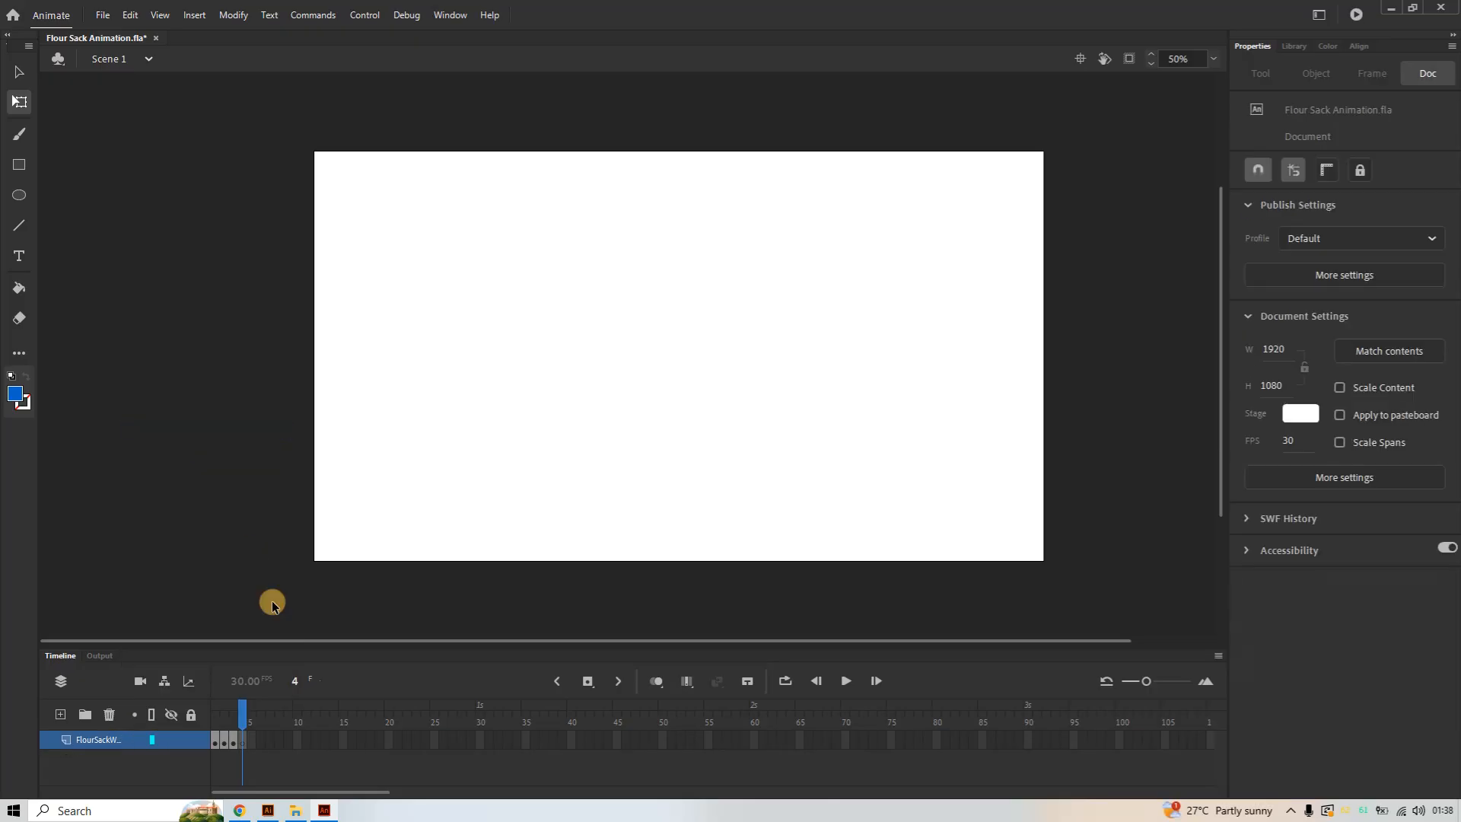
Switch to Illustrator and copy the fourth flour sack pose in the upper row
{"action": "left_click", "coordinate": [268, 811]}
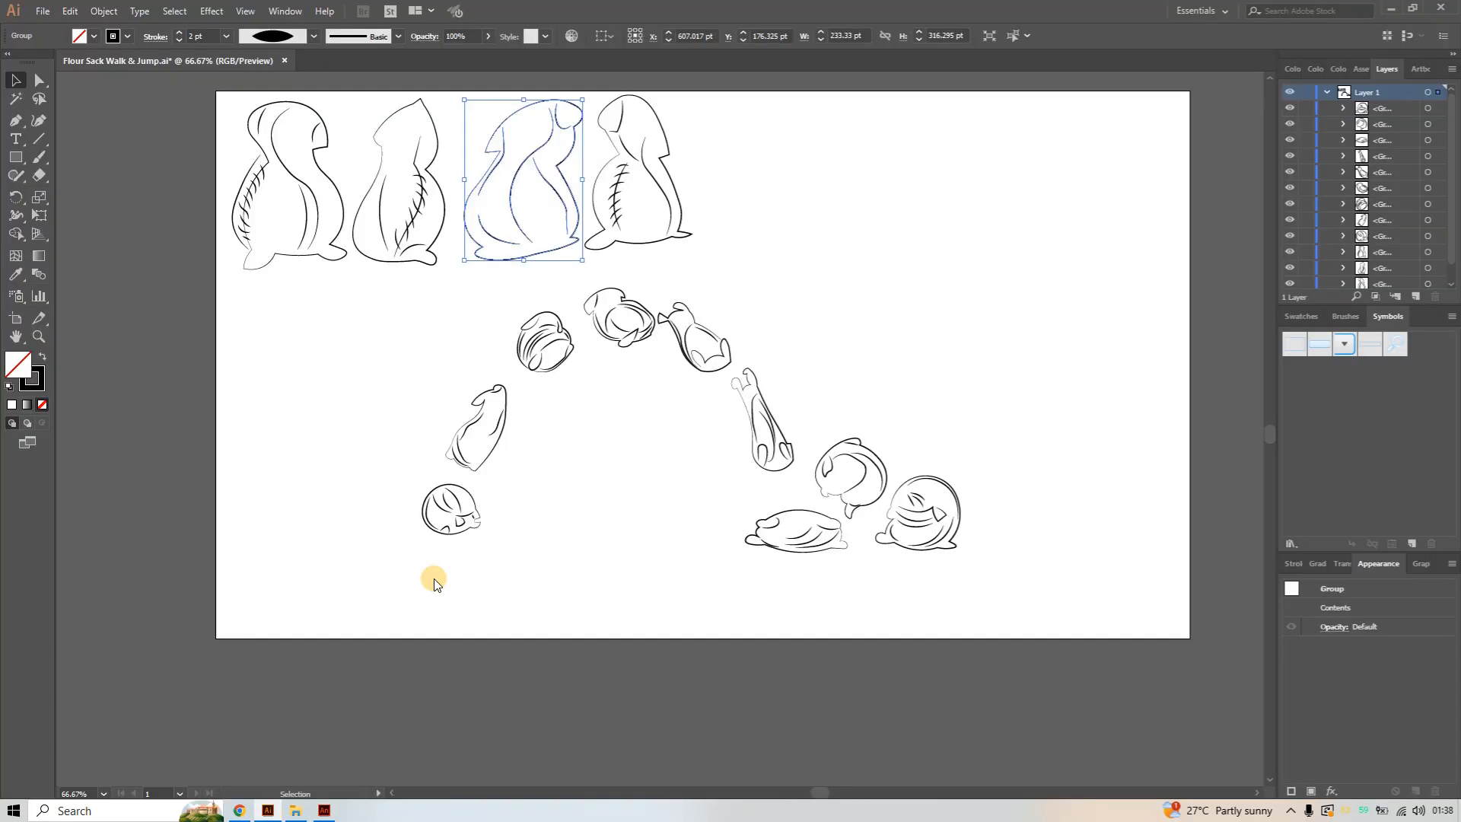
{"action": "left_click", "coordinate": [773, 226]}
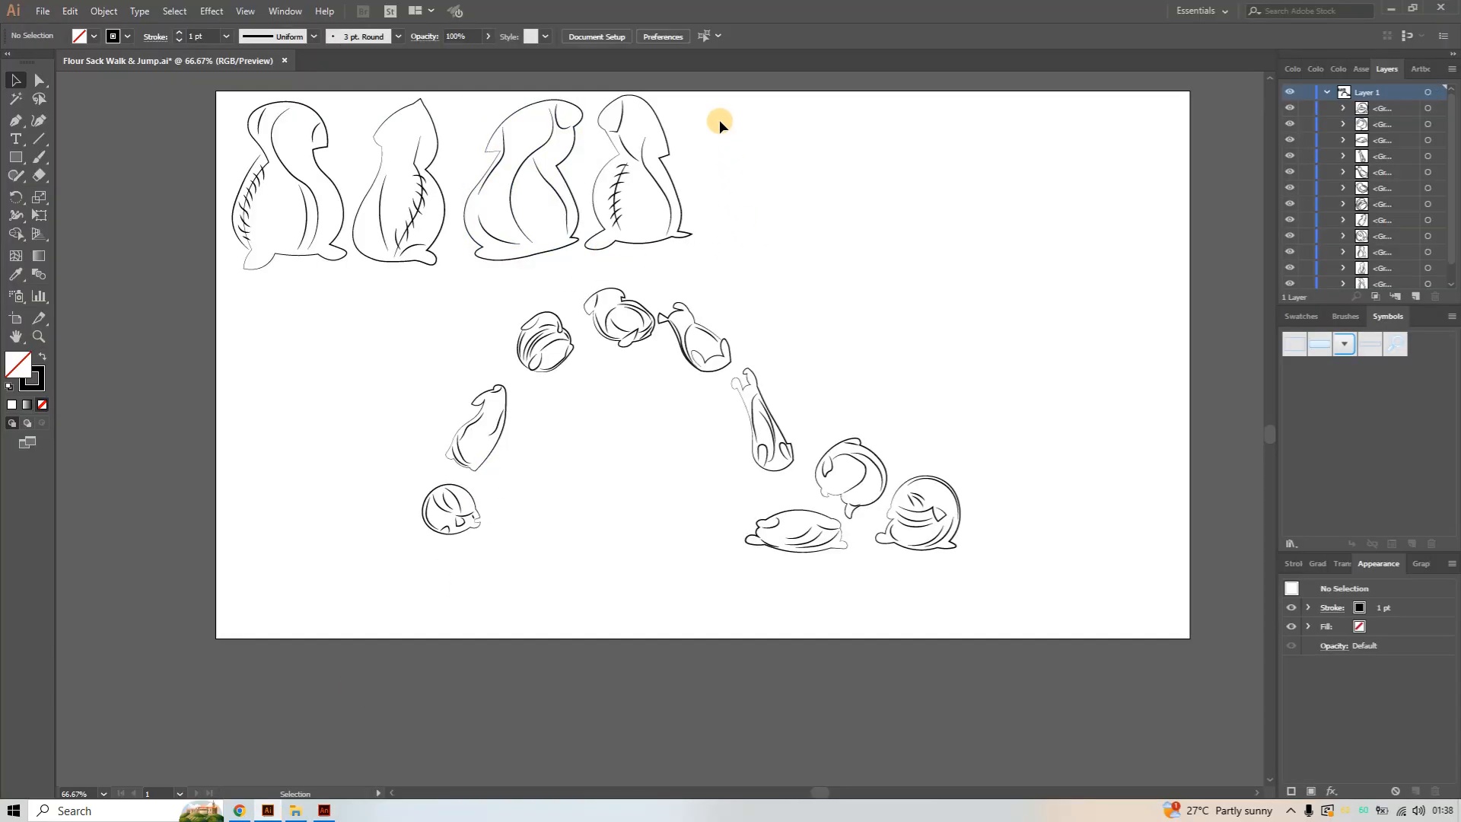
{"action": "left_click_drag", "start_coordinate": [719, 120], "coordinate": [597, 258]}
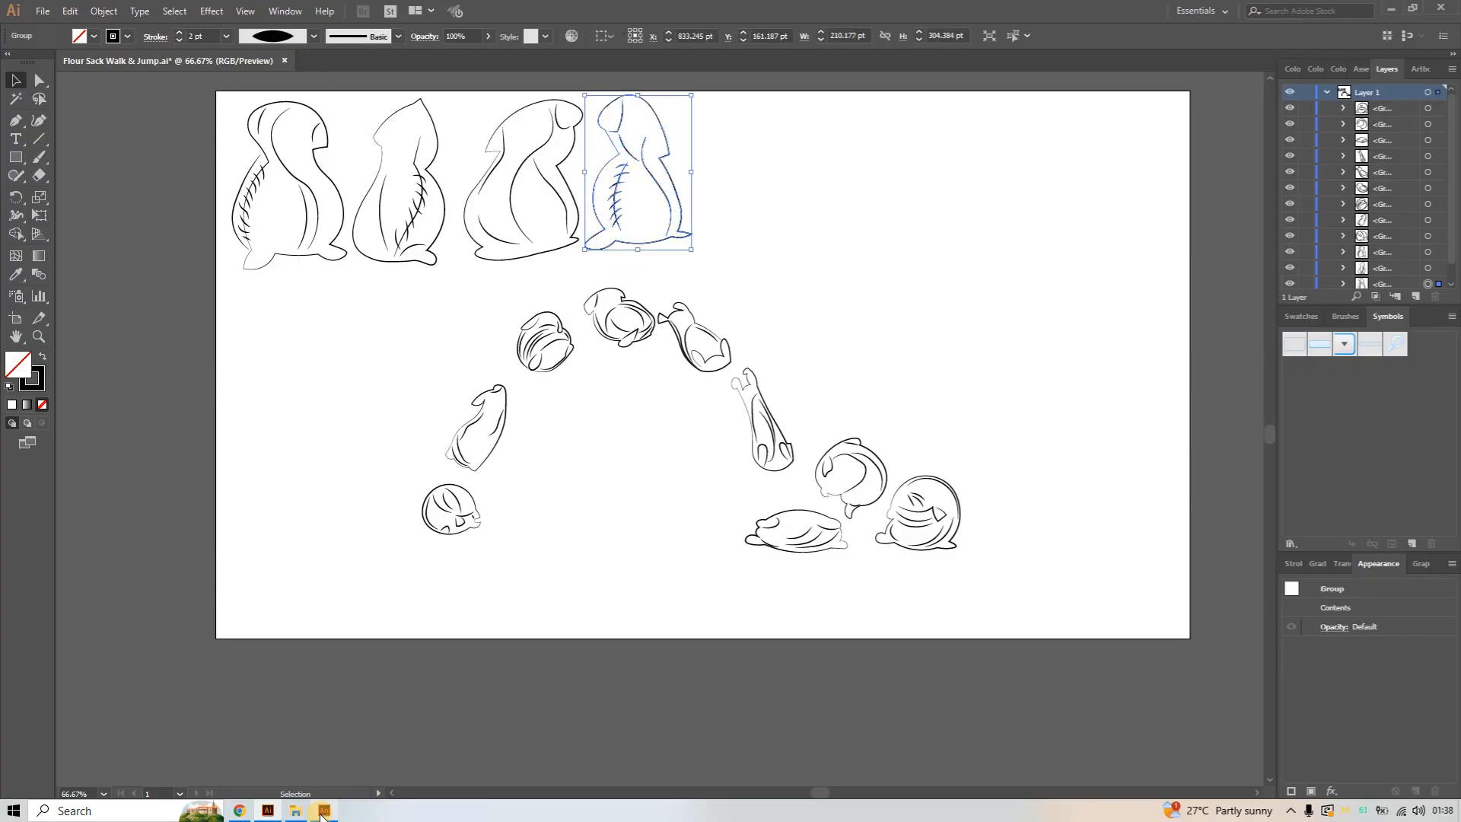
Switch to Animate and paste the fourth pose using AI file importer preferences
{"action": "left_click", "coordinate": [324, 807]}
{"action": "left_click", "coordinate": [324, 807]}
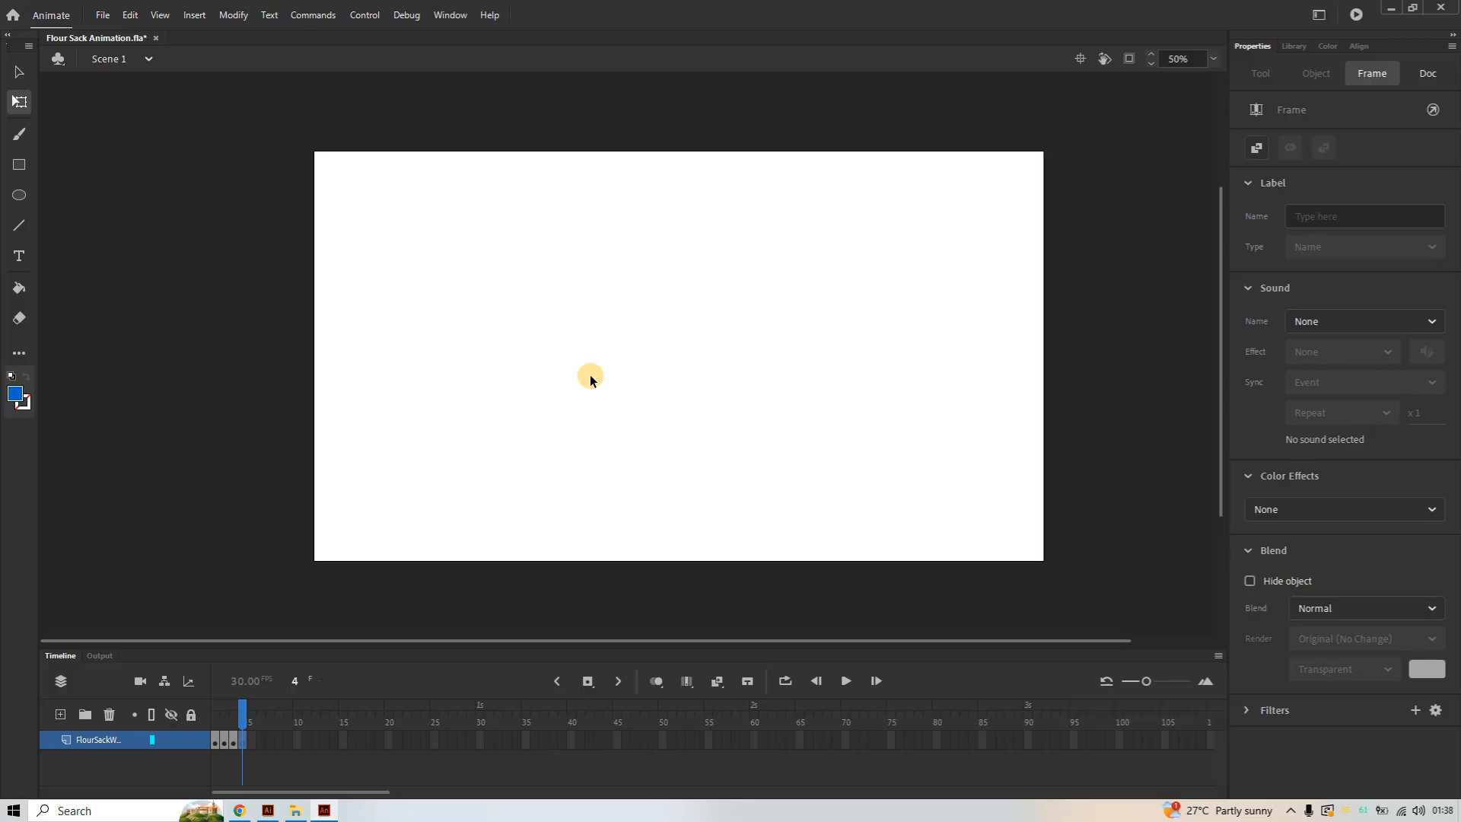
{"action": "key", "text": "ctrl+v"}
{"action": "left_click", "coordinate": [764, 457]}
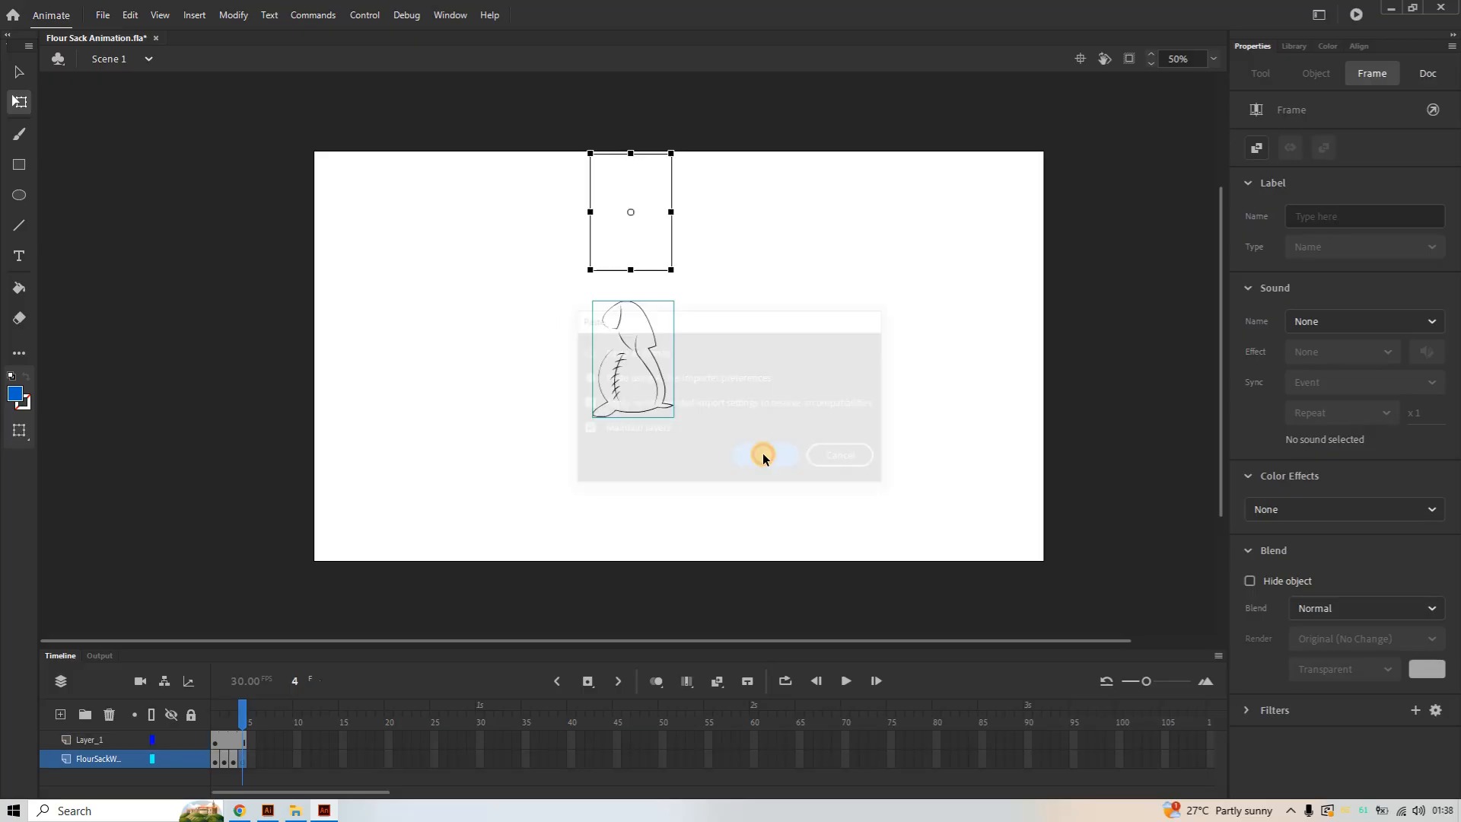
Enlarge the fourth pose with Free Transform to about 741 × 1083 and nudge it up to about Y 3
{"action": "left_click", "coordinate": [659, 395]}
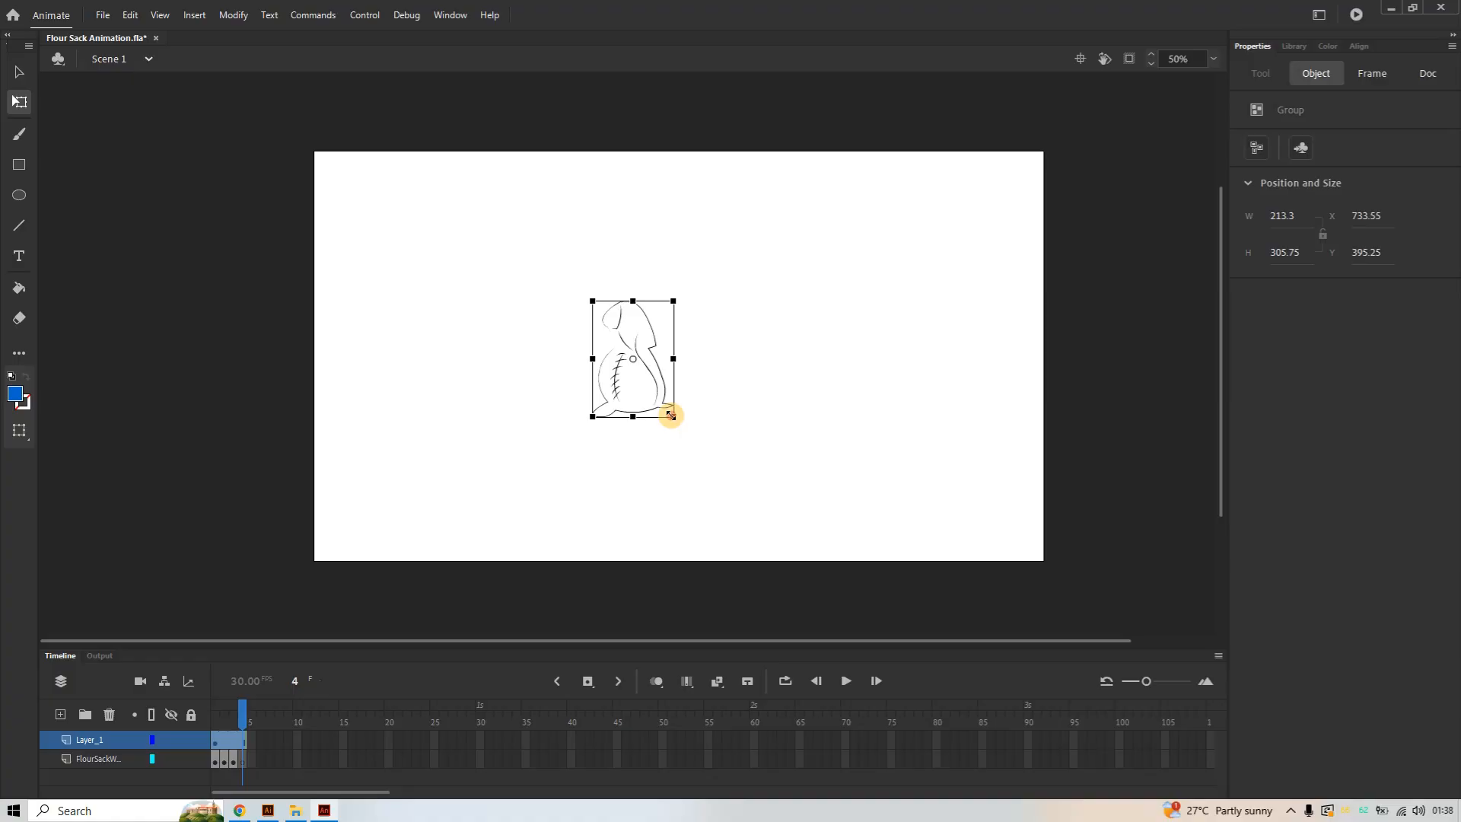
{"action": "left_click_drag", "start_coordinate": [671, 416], "coordinate": [771, 585]}
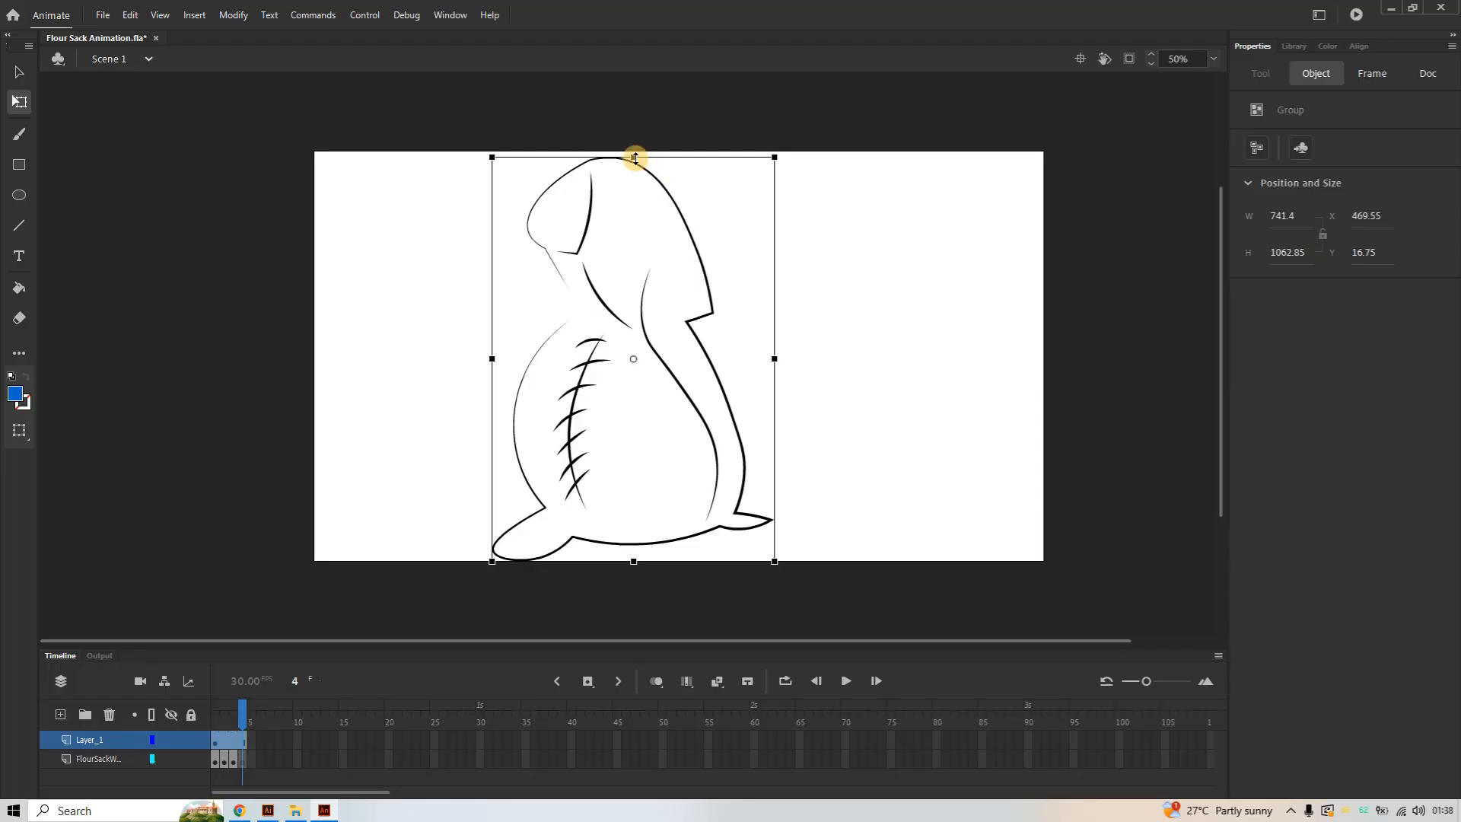
{"action": "left_click_drag", "start_coordinate": [636, 156], "coordinate": [635, 155]}
{"action": "key", "text": "Up"}
{"action": "key", "text": "Up"}
{"action": "key", "text": "Up"}
{"action": "key", "text": "Up"}
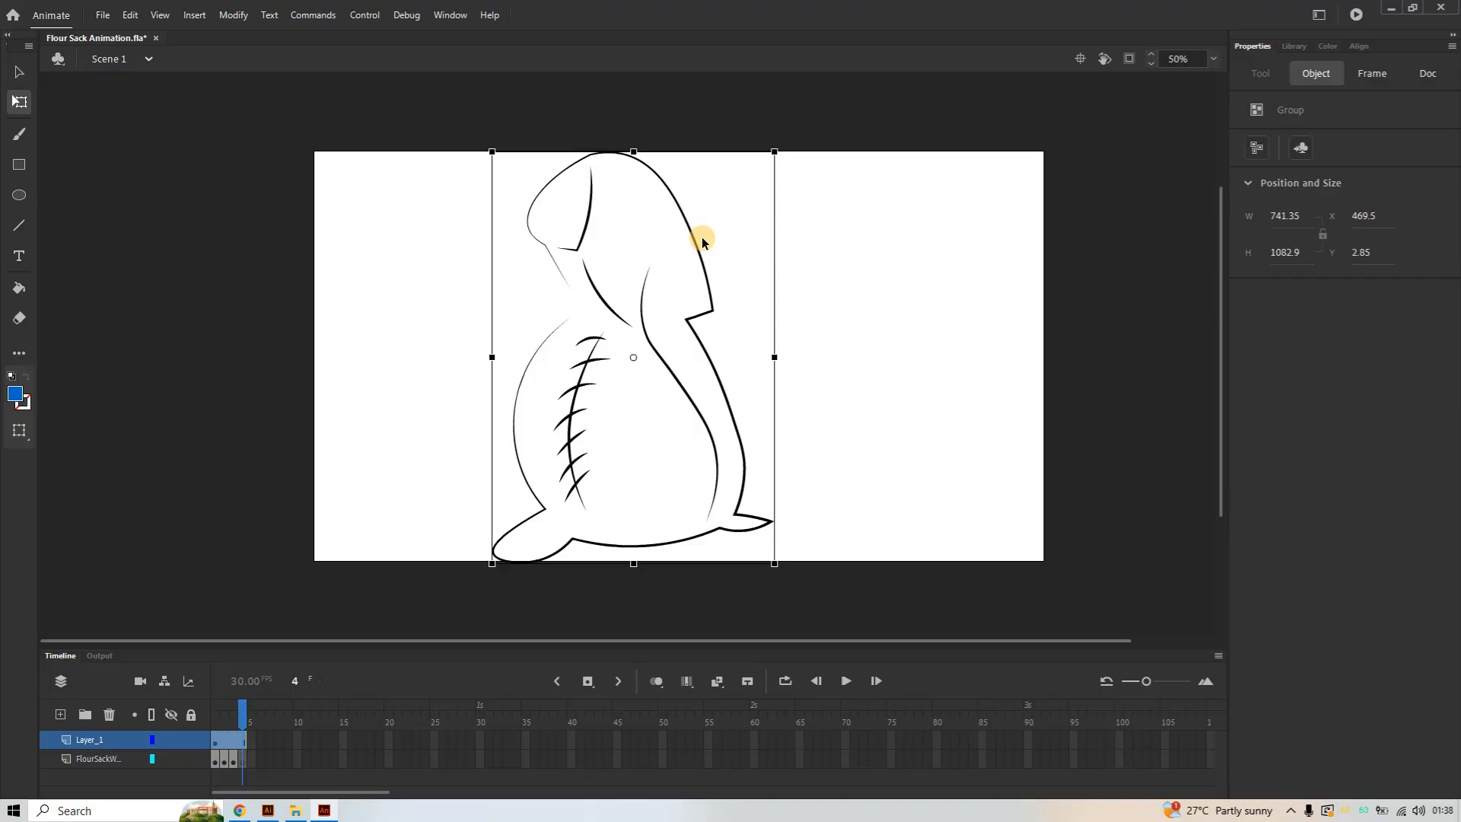
Move the fourth pose from Layer_1 into a keyframe at frame 4 of the FlourSackWalk layer and delete Layer_1
{"action": "left_click", "coordinate": [216, 738]}
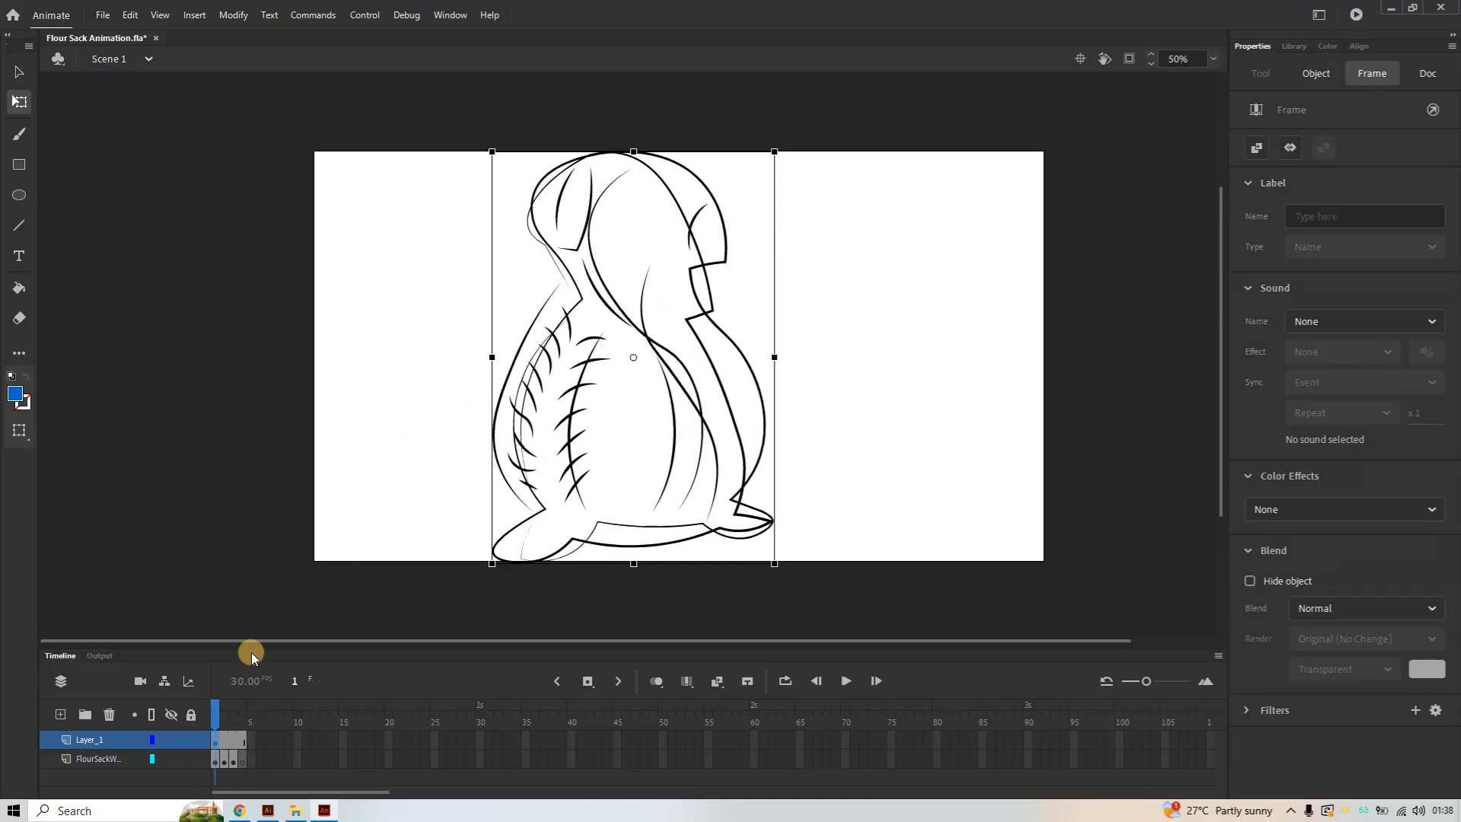
{"action": "left_click", "coordinate": [244, 770]}
{"action": "left_click", "coordinate": [241, 761]}
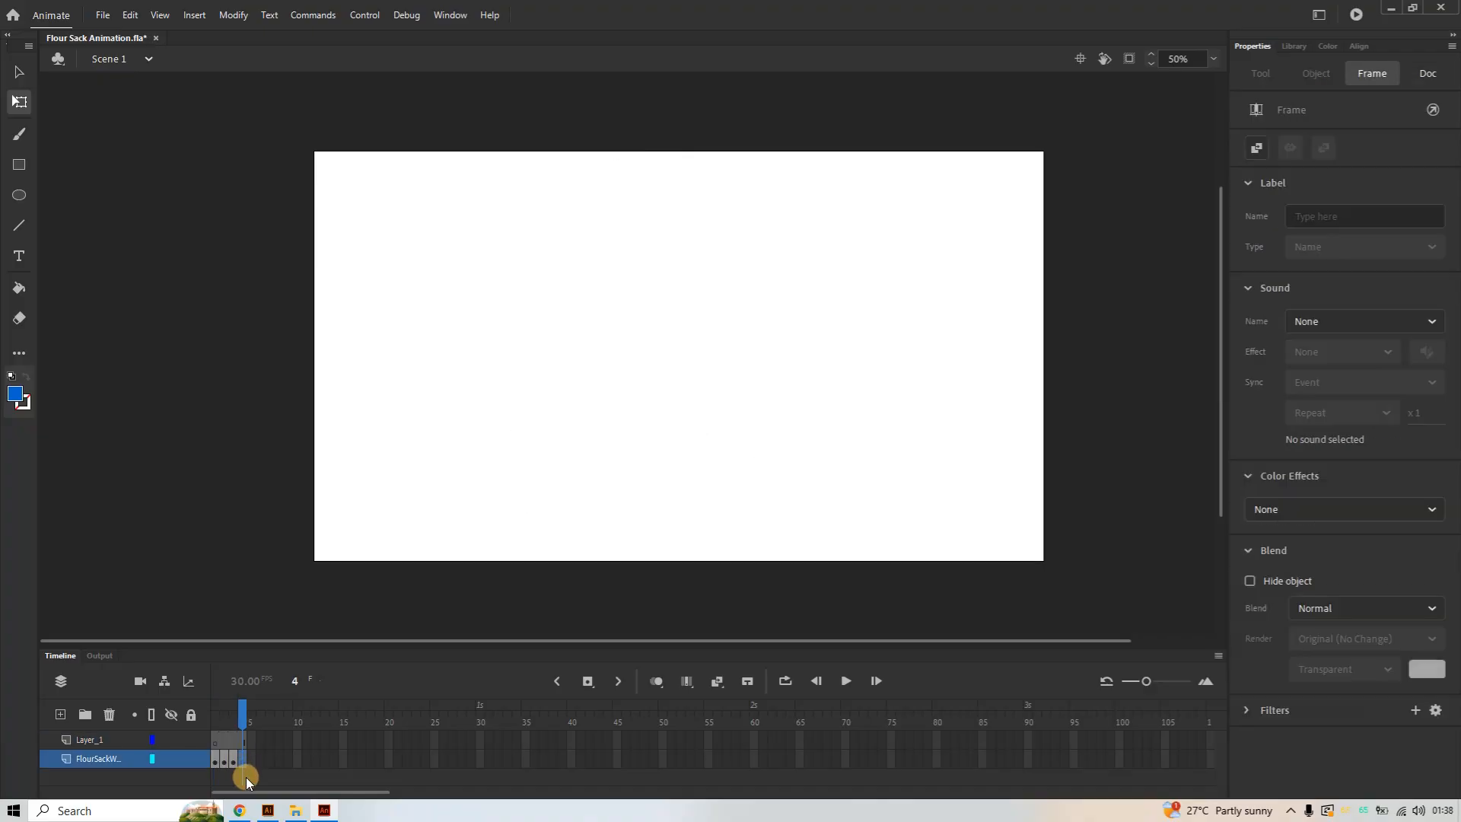
{"action": "key", "text": "F6"}
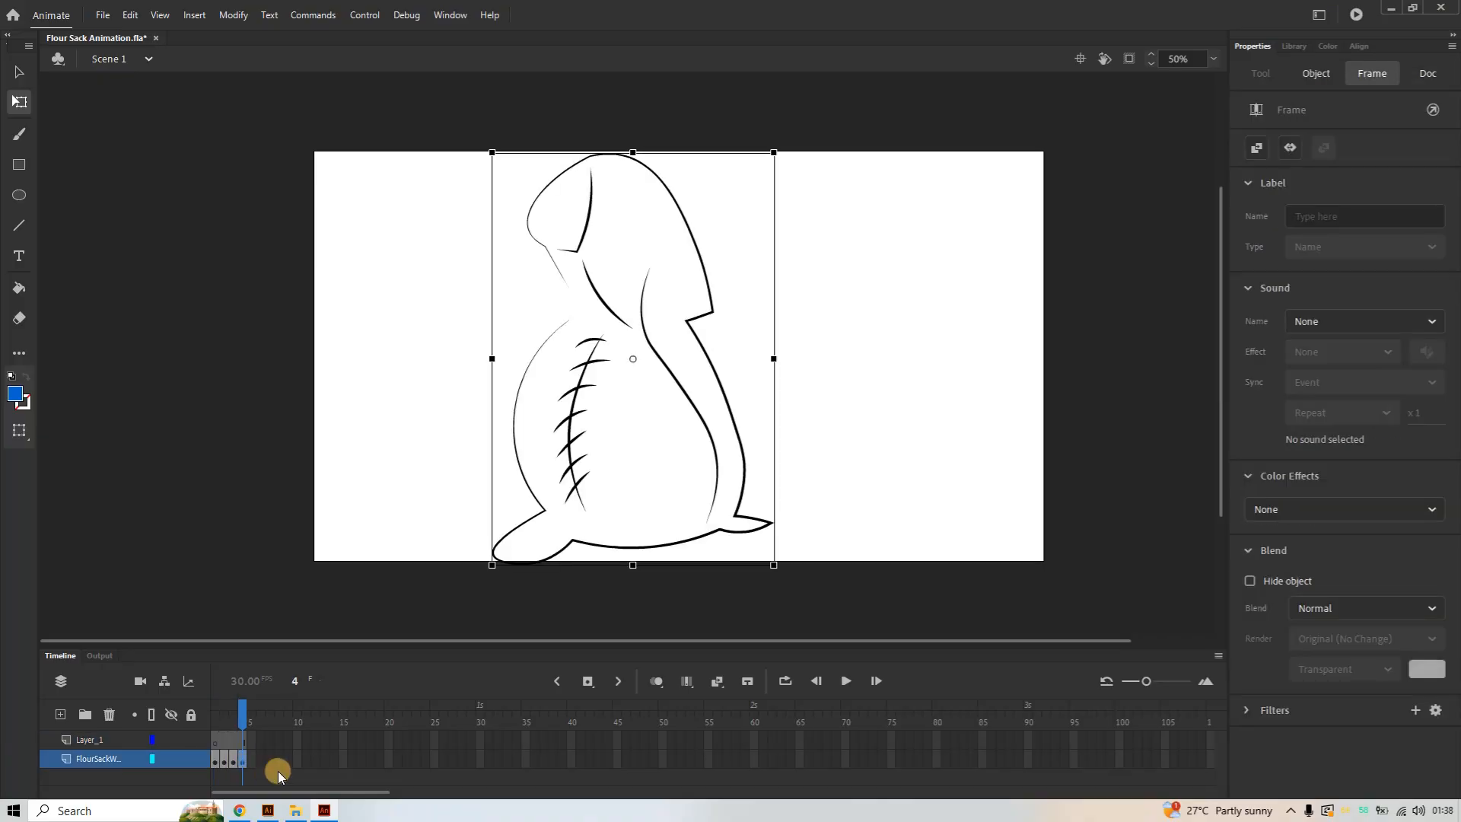
{"action": "right_click", "coordinate": [112, 737]}
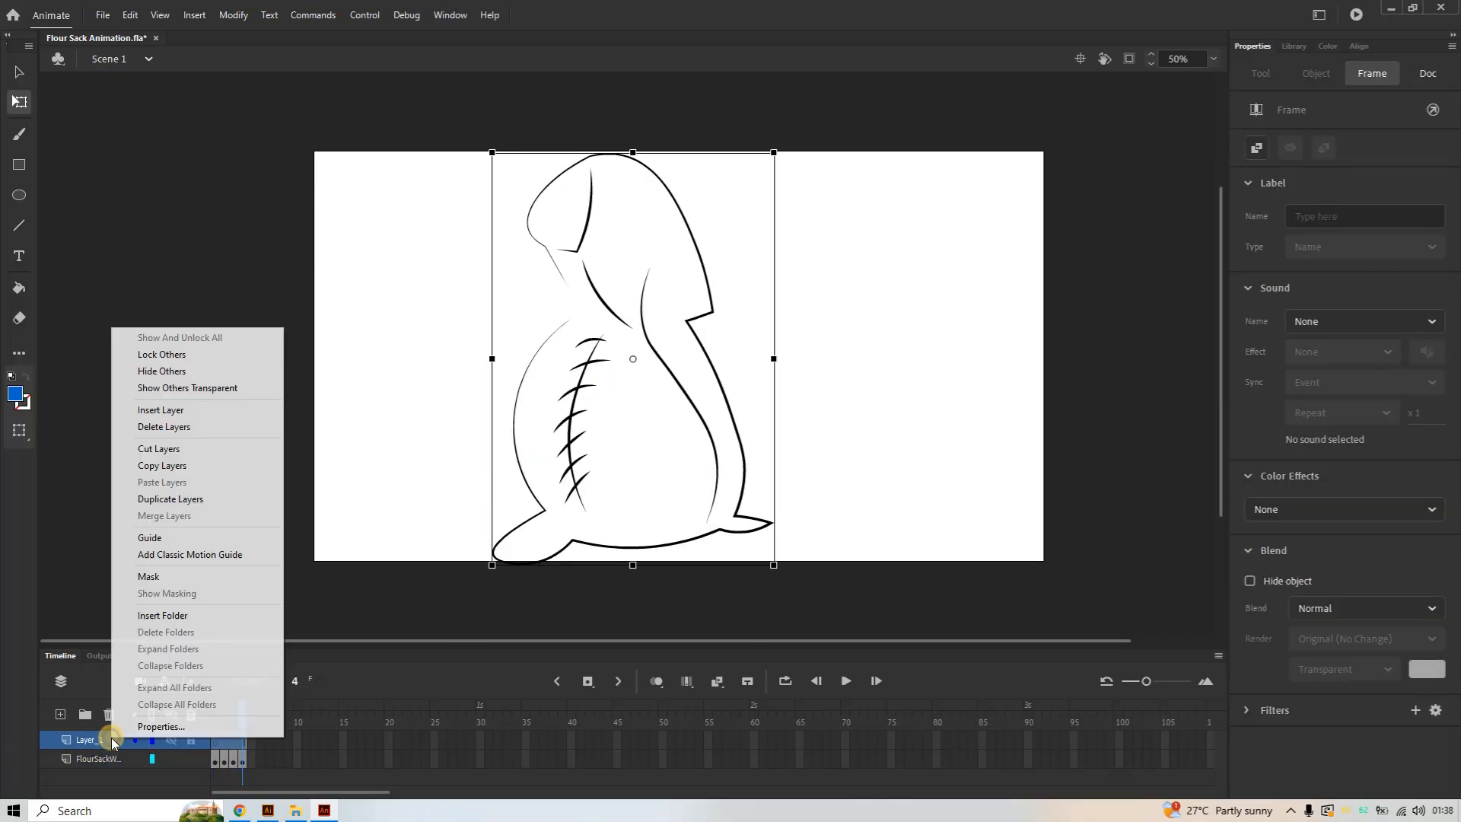
{"action": "left_click", "coordinate": [183, 427]}
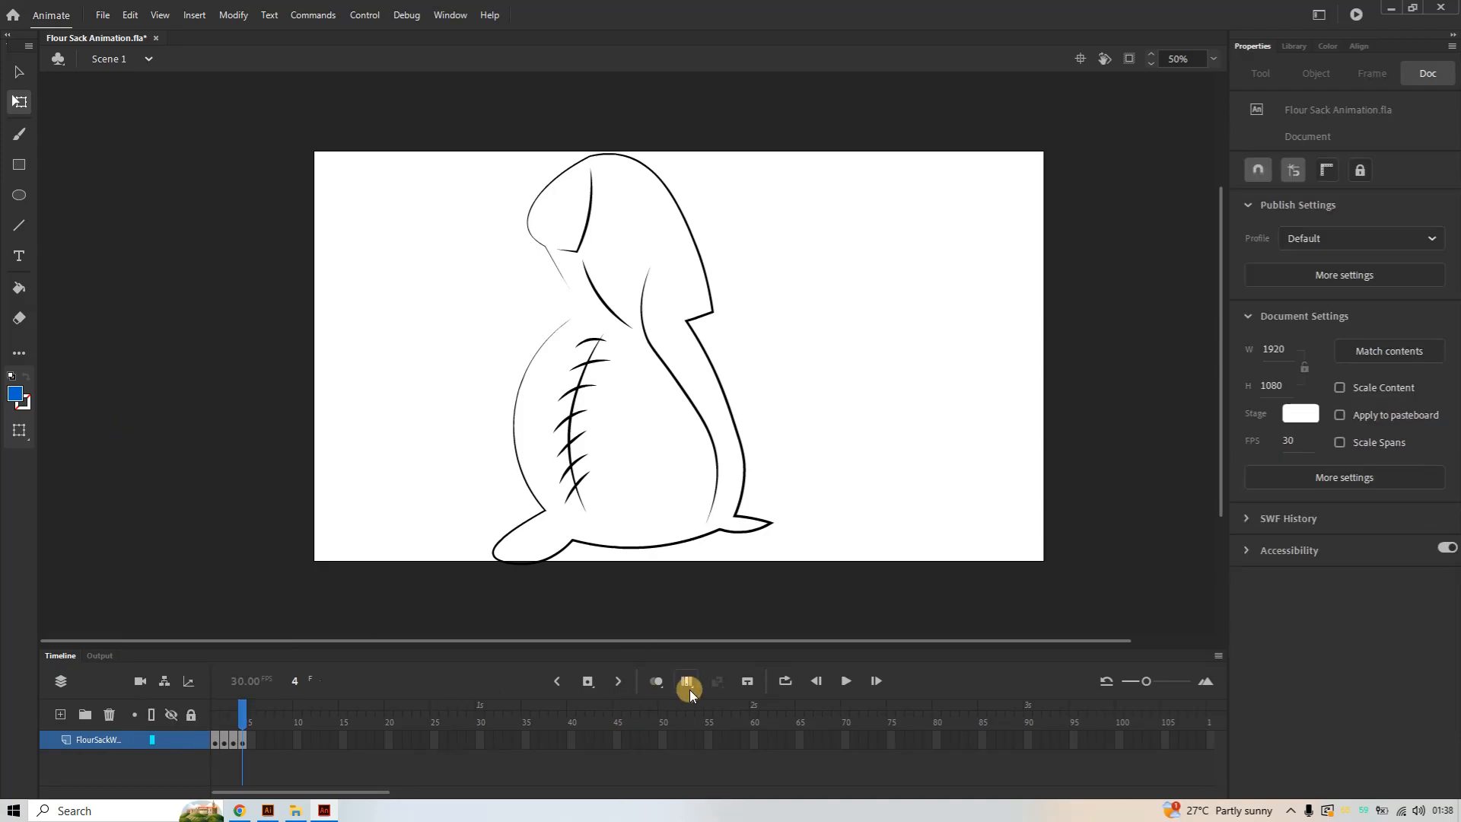
Enable loop playback and stretch all FlourSackWalk keyframes to frame 8 so each pose holds for two frames
{"action": "left_click", "coordinate": [787, 681]}
{"action": "left_click", "coordinate": [220, 745]}
{"action": "right_click", "coordinate": [219, 744]}
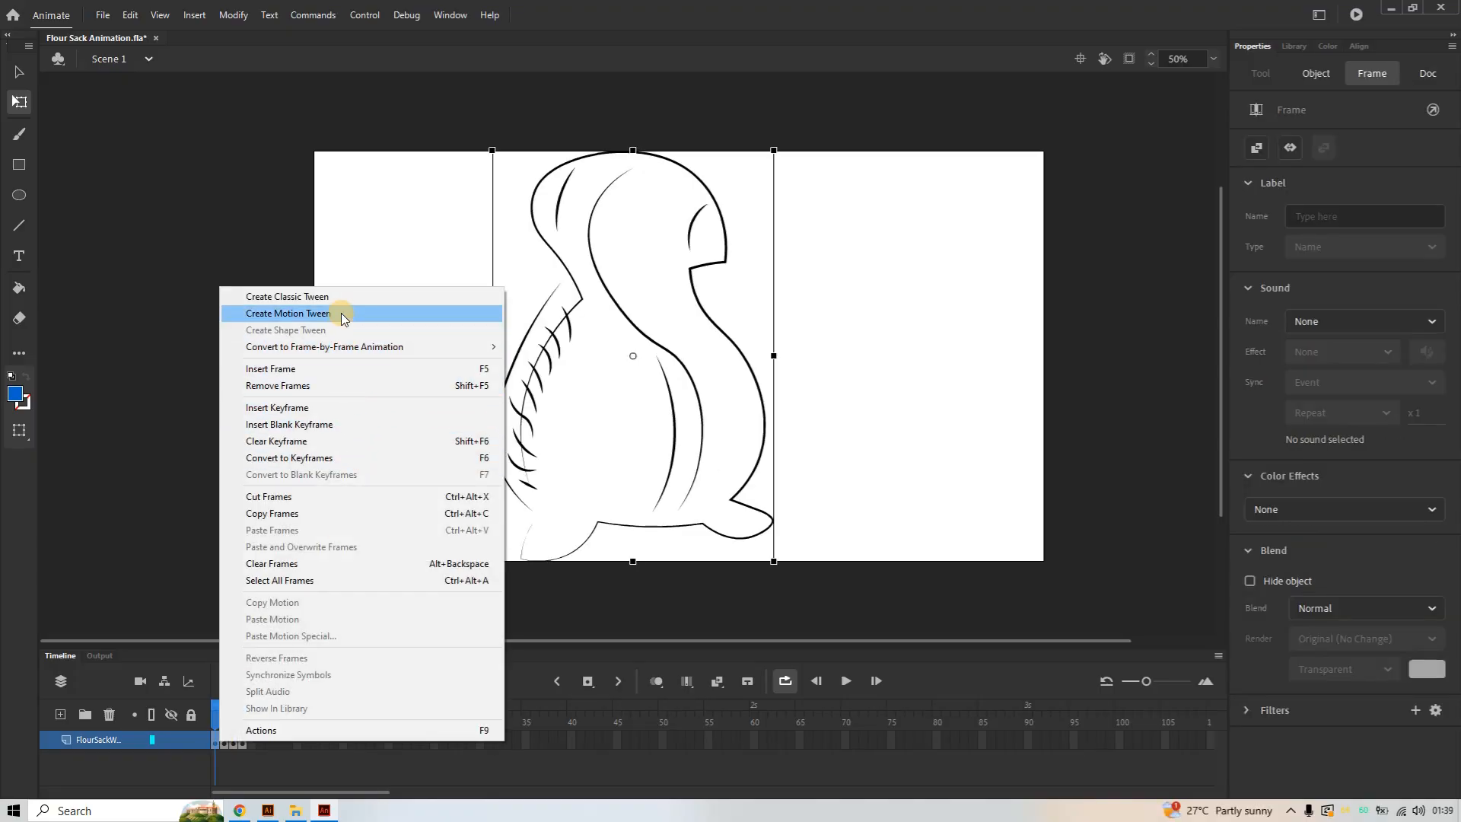
{"action": "left_click", "coordinate": [353, 575]}
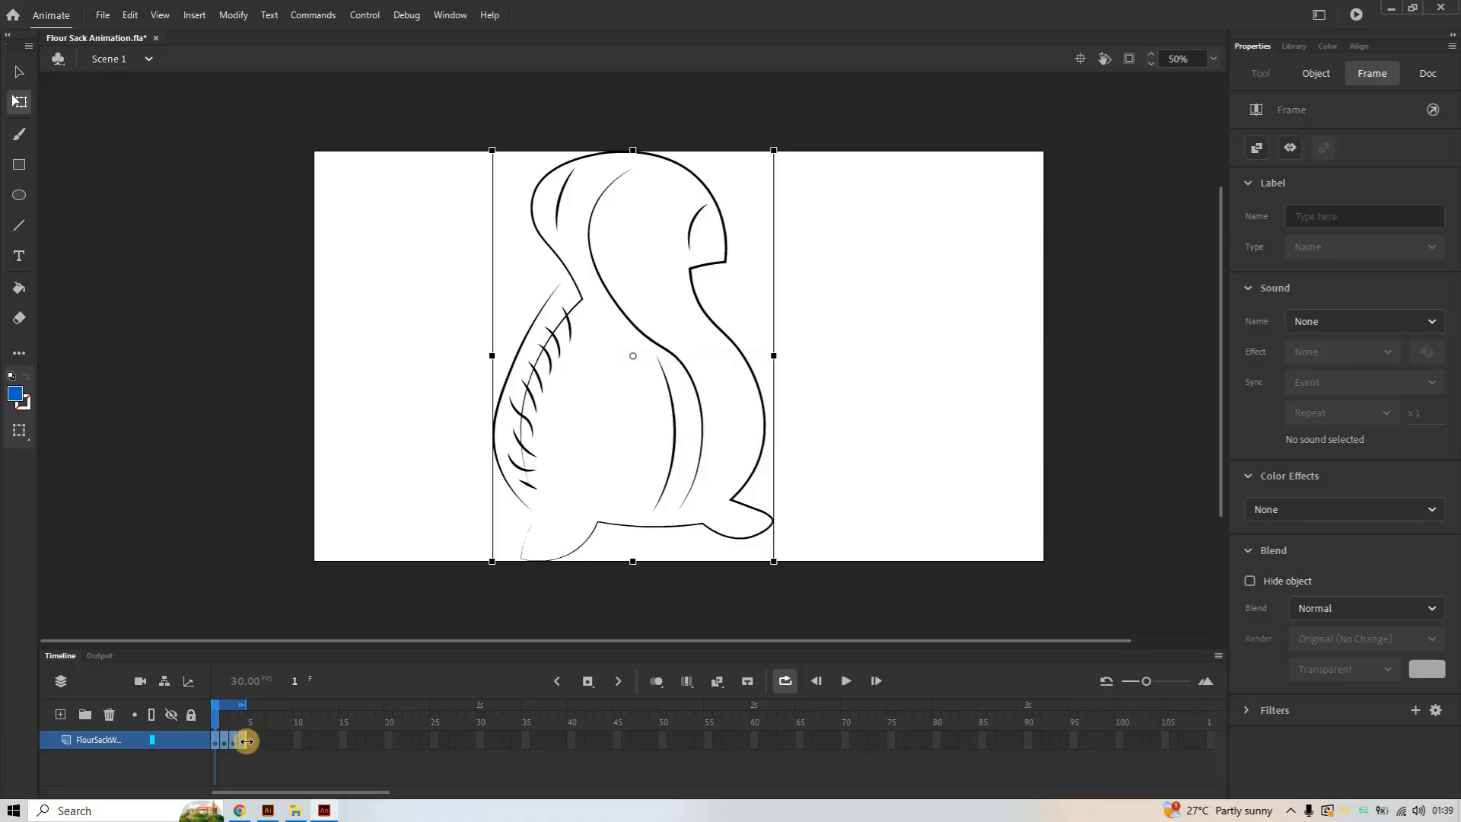
{"action": "left_click_drag", "start_coordinate": [248, 741], "coordinate": [277, 740]}
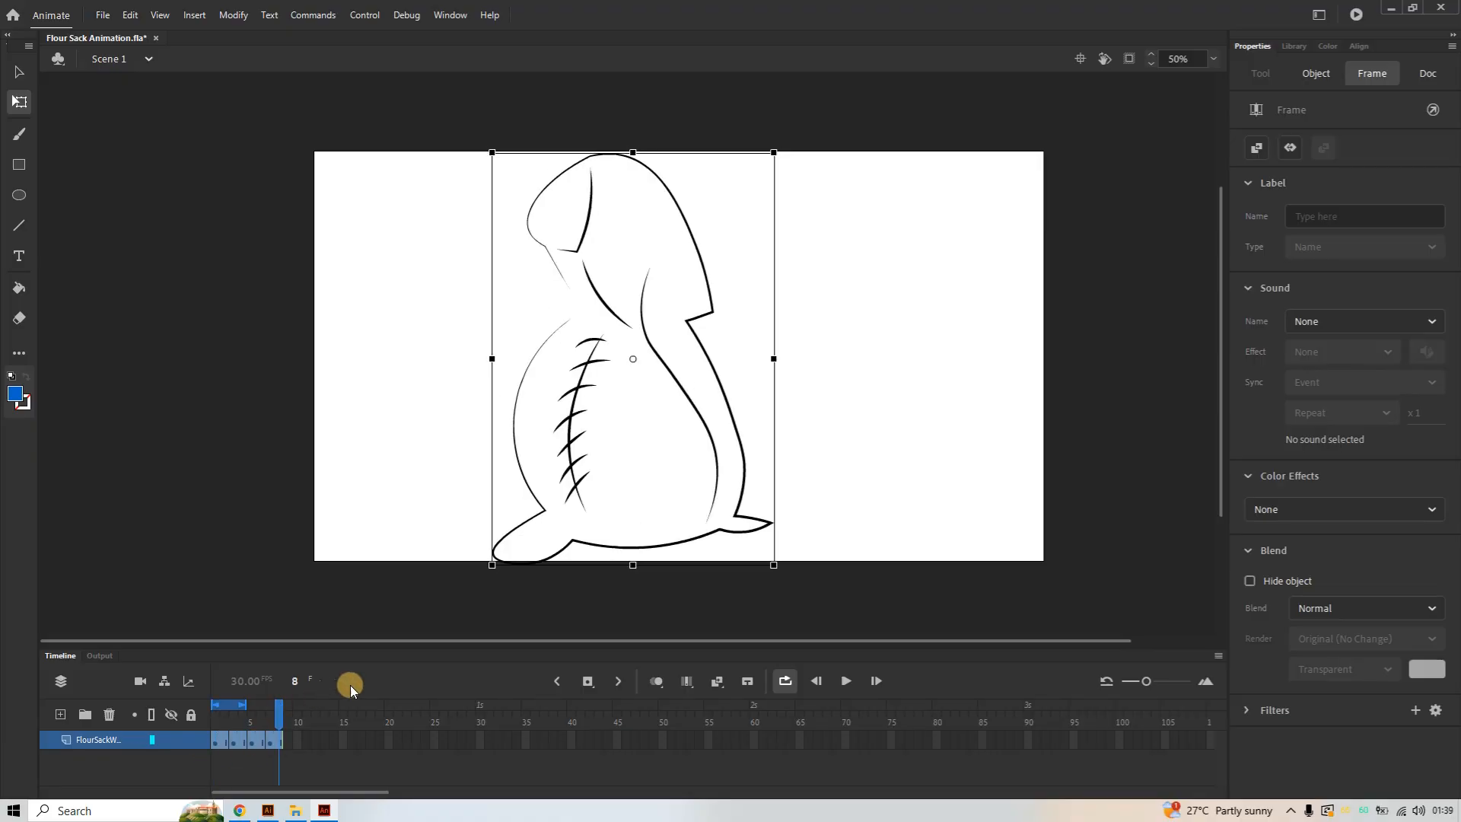
Extend the loop range to frame 8 and preview the walk cycle from frame 1
{"action": "left_click_drag", "start_coordinate": [247, 705], "coordinate": [278, 706]}
{"action": "left_click_drag", "start_coordinate": [237, 752], "coordinate": [217, 742]}
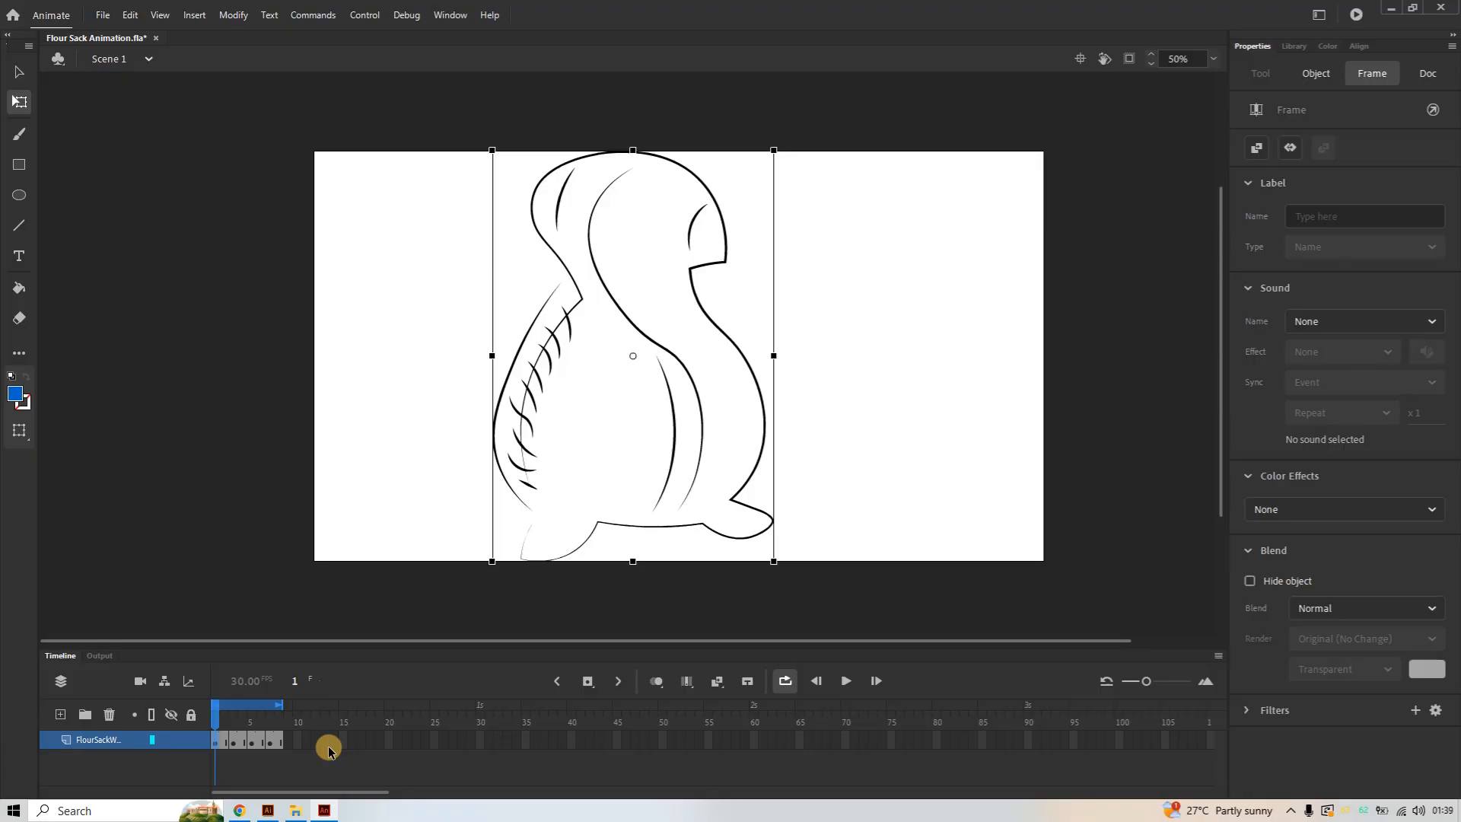
{"action": "left_click", "coordinate": [844, 679]}
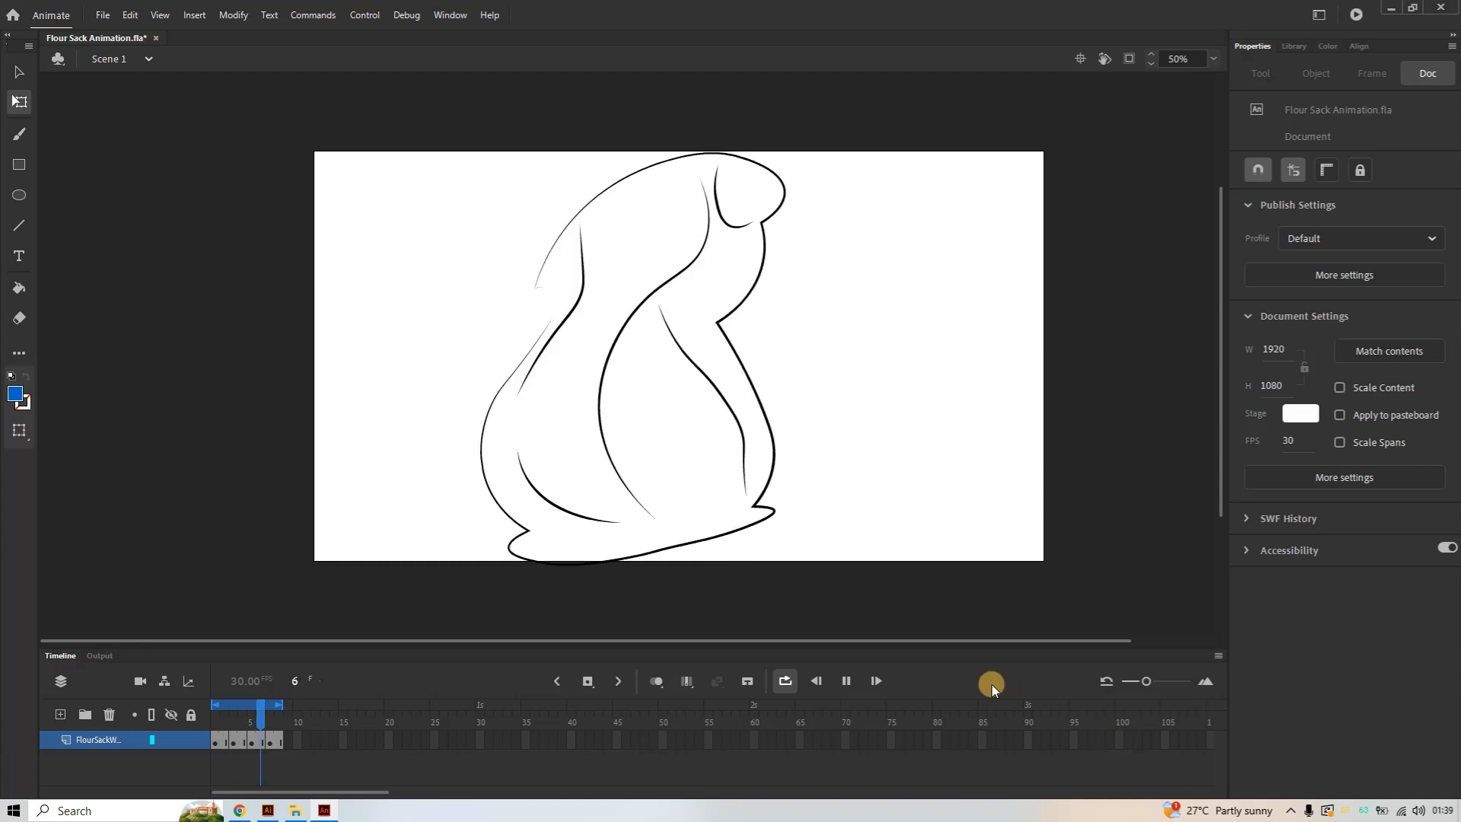
{"action": "left_click", "coordinate": [843, 682]}
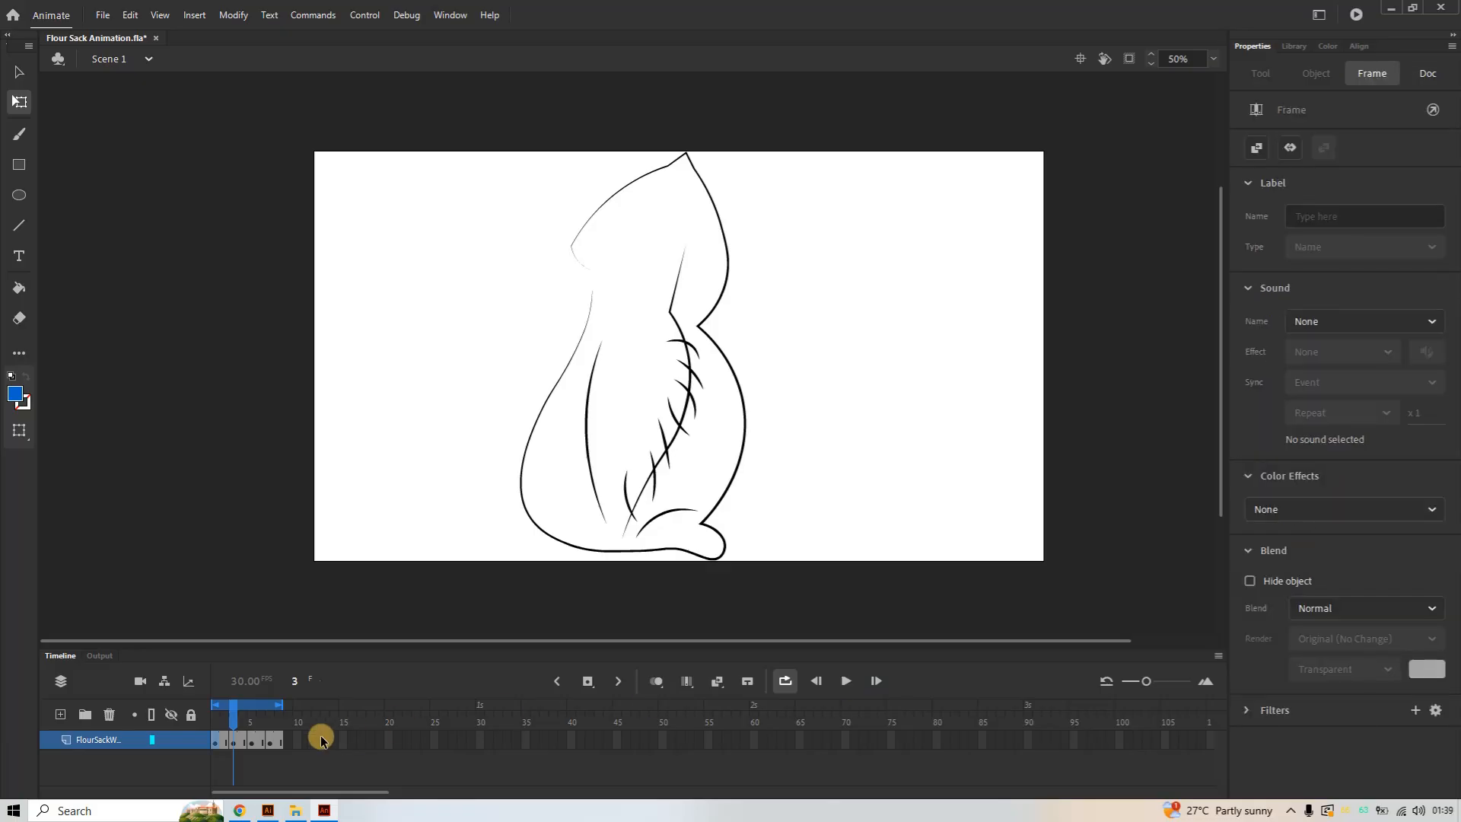
Compress all FlourSackWalk keyframes back to one frame per pose, ending at frame 4, and preview the faster loop
{"action": "right_click", "coordinate": [222, 738]}
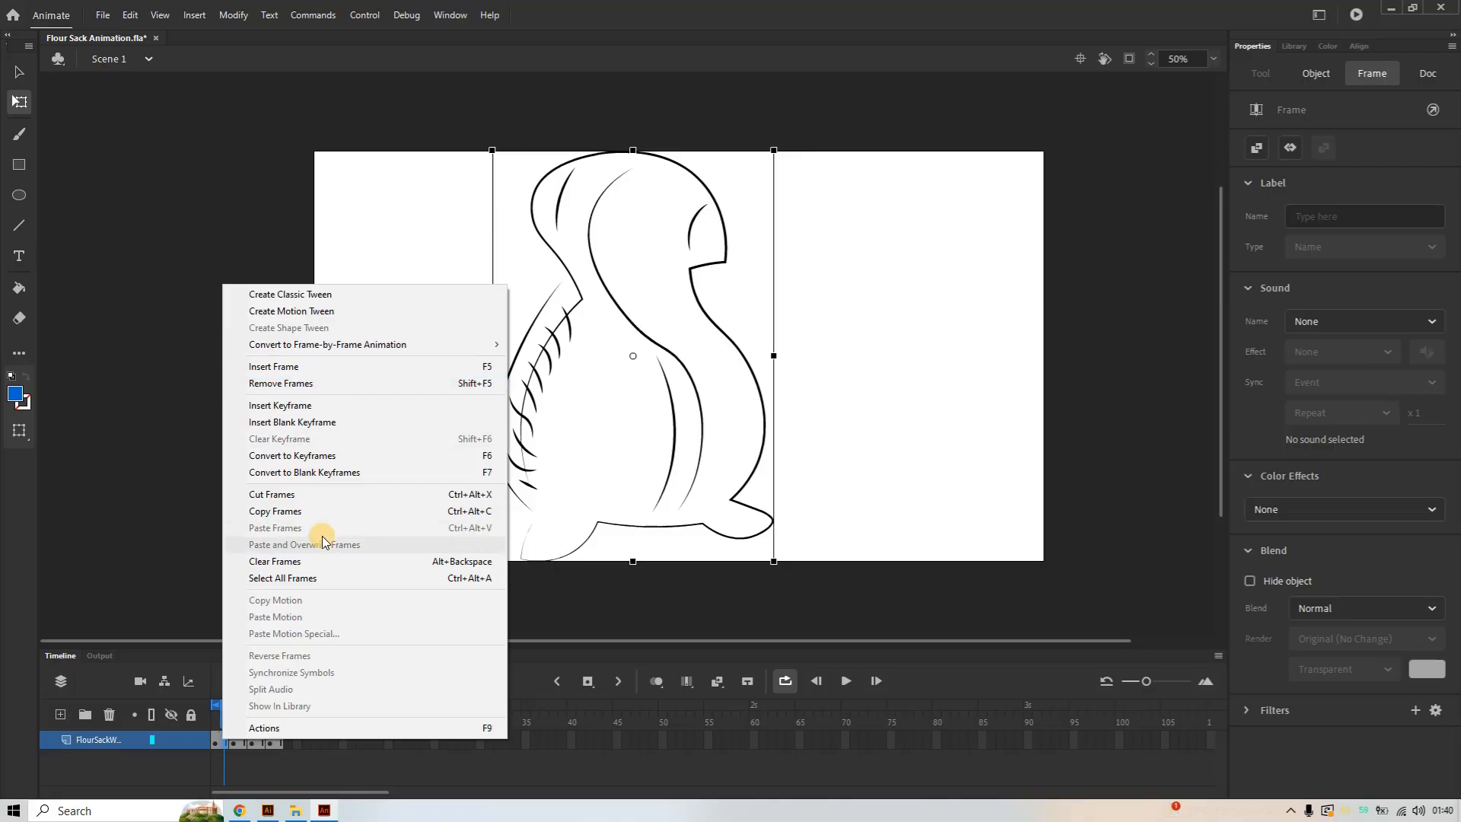
{"action": "left_click", "coordinate": [329, 579]}
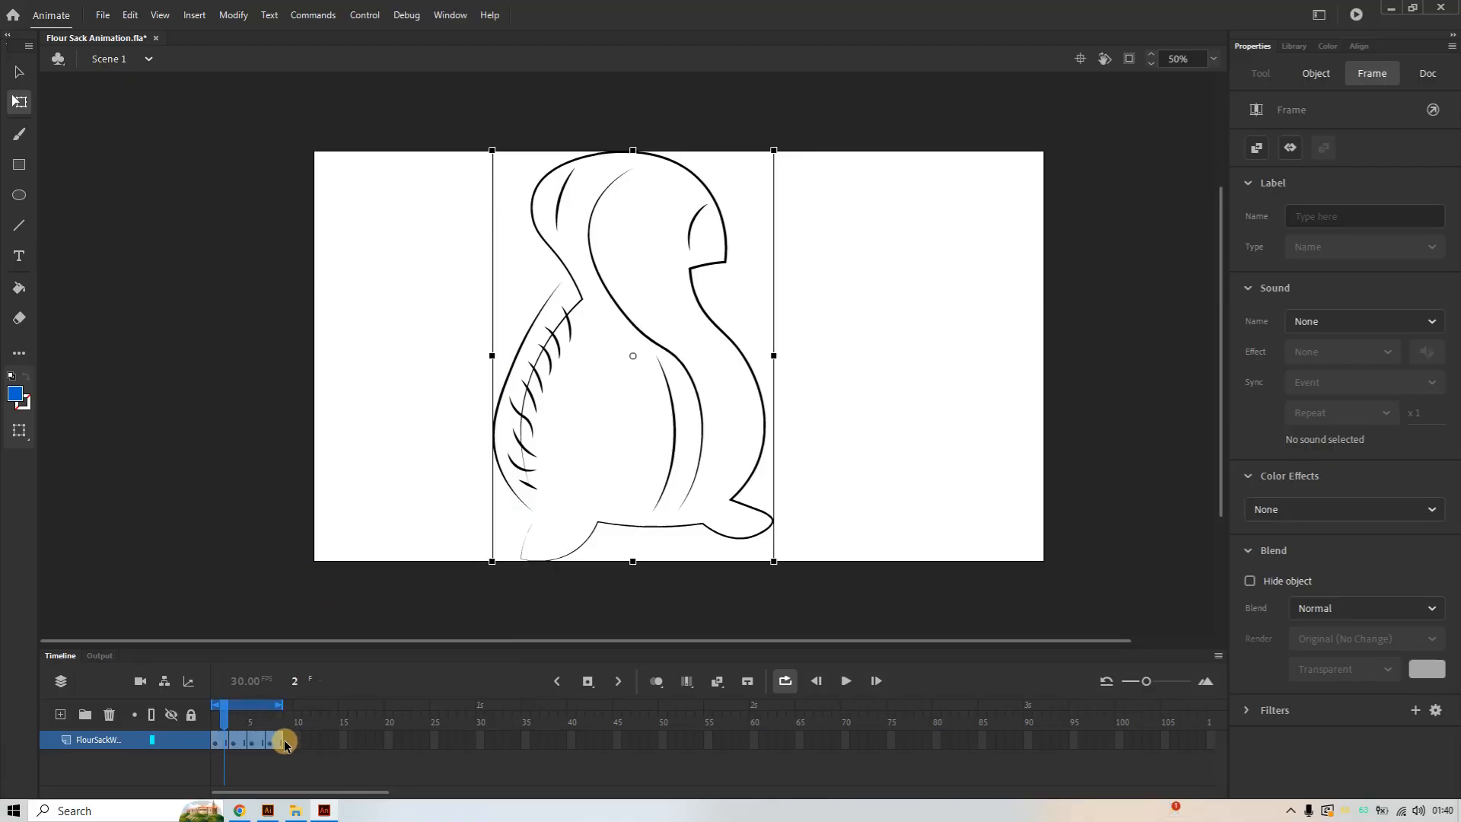
{"action": "mouse_move", "coordinate": [281, 741]}
{"action": "left_mouse_down"}
{"action": "mouse_move", "coordinate": [216, 738]}
{"action": "mouse_move", "coordinate": [277, 736]}
{"action": "left_mouse_up"}
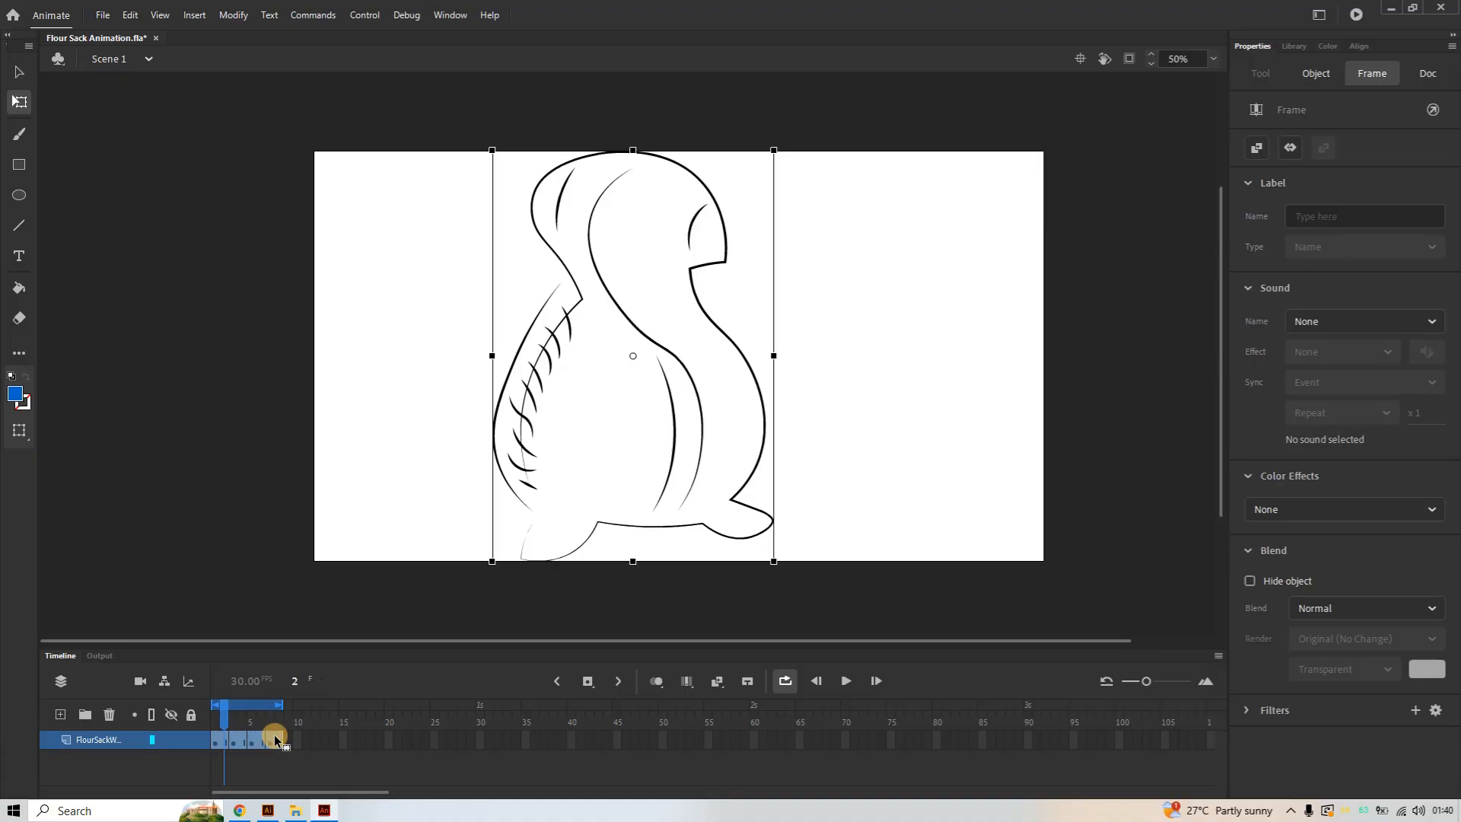
{"action": "left_click_drag", "start_coordinate": [277, 736], "coordinate": [244, 736]}
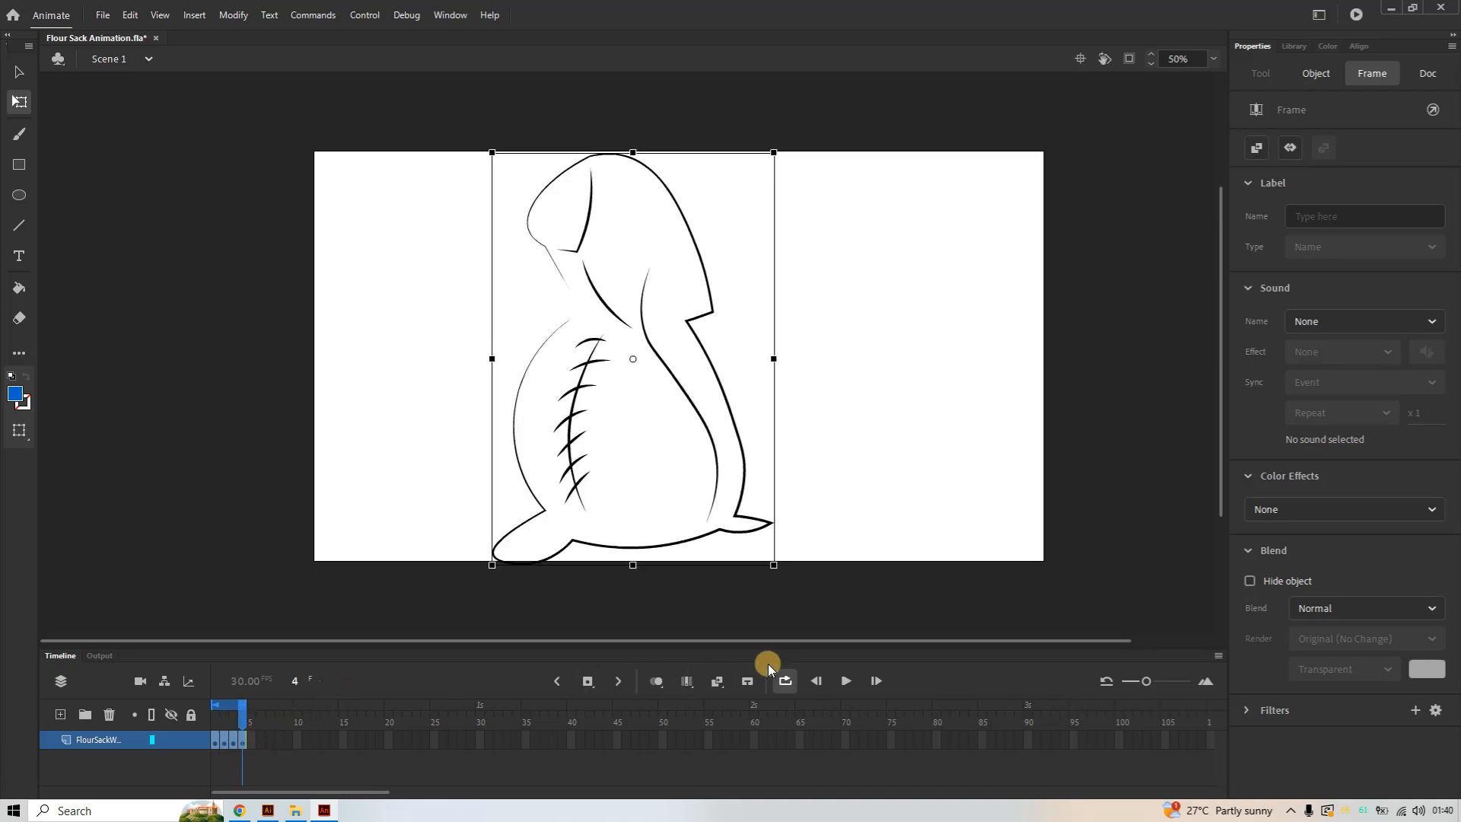
{"action": "left_click", "coordinate": [846, 680]}
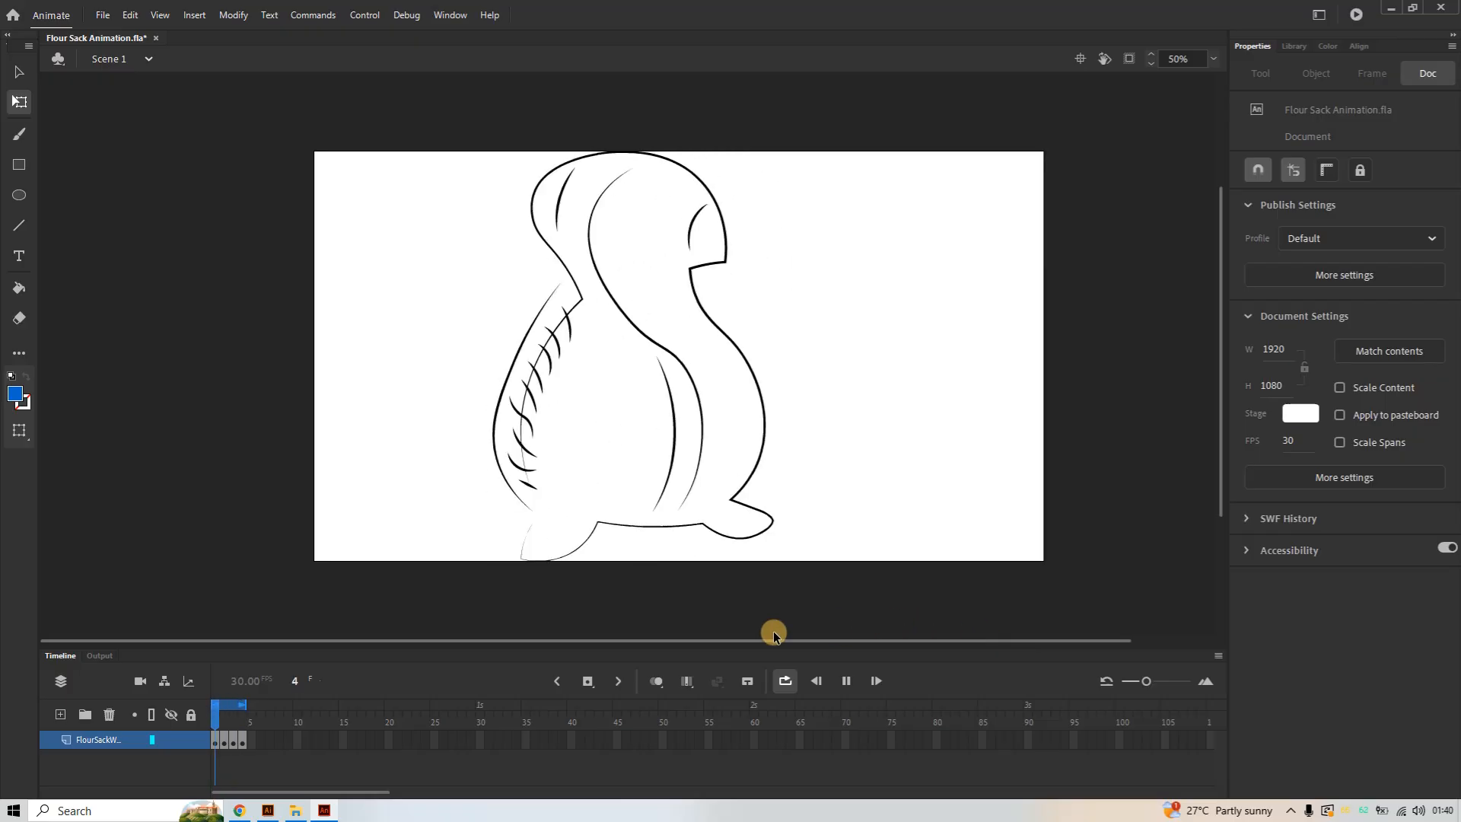
{"action": "left_click", "coordinate": [842, 678]}
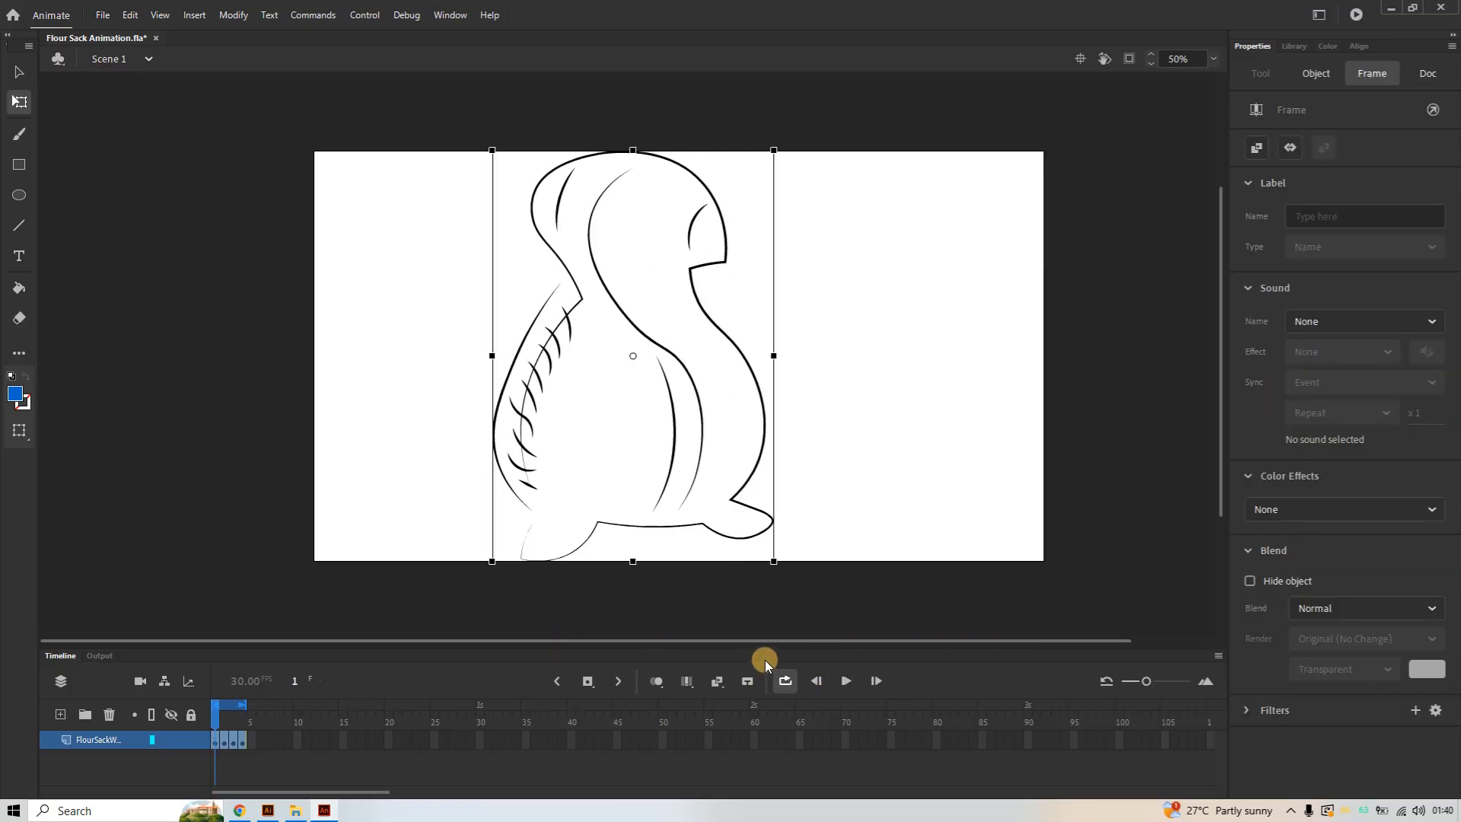
Extend every FlourSackWalk pose to two frames and return the playhead to frame 1
{"action": "key", "text": "F5"}
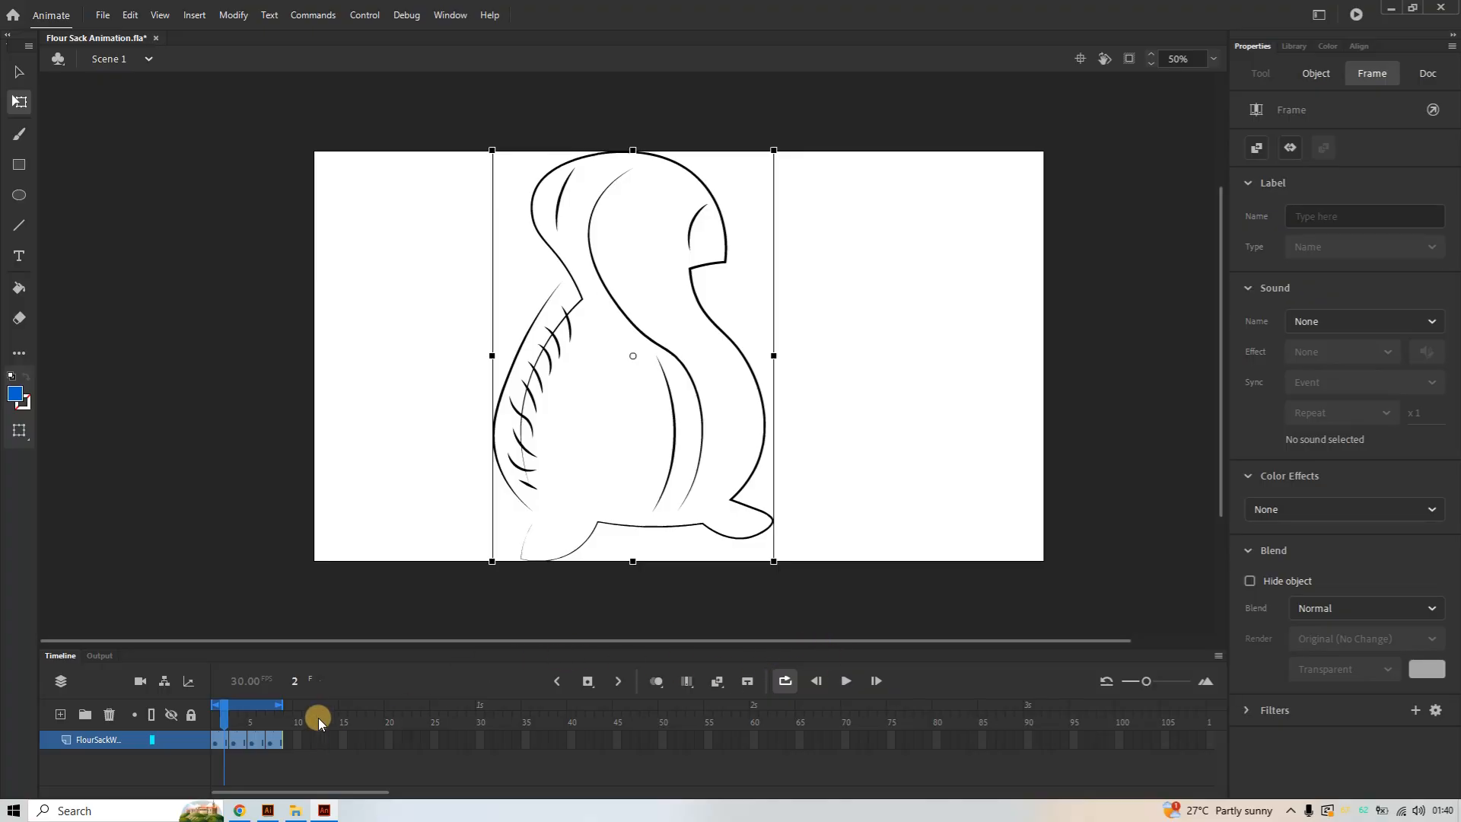
{"action": "left_click", "coordinate": [225, 720]}
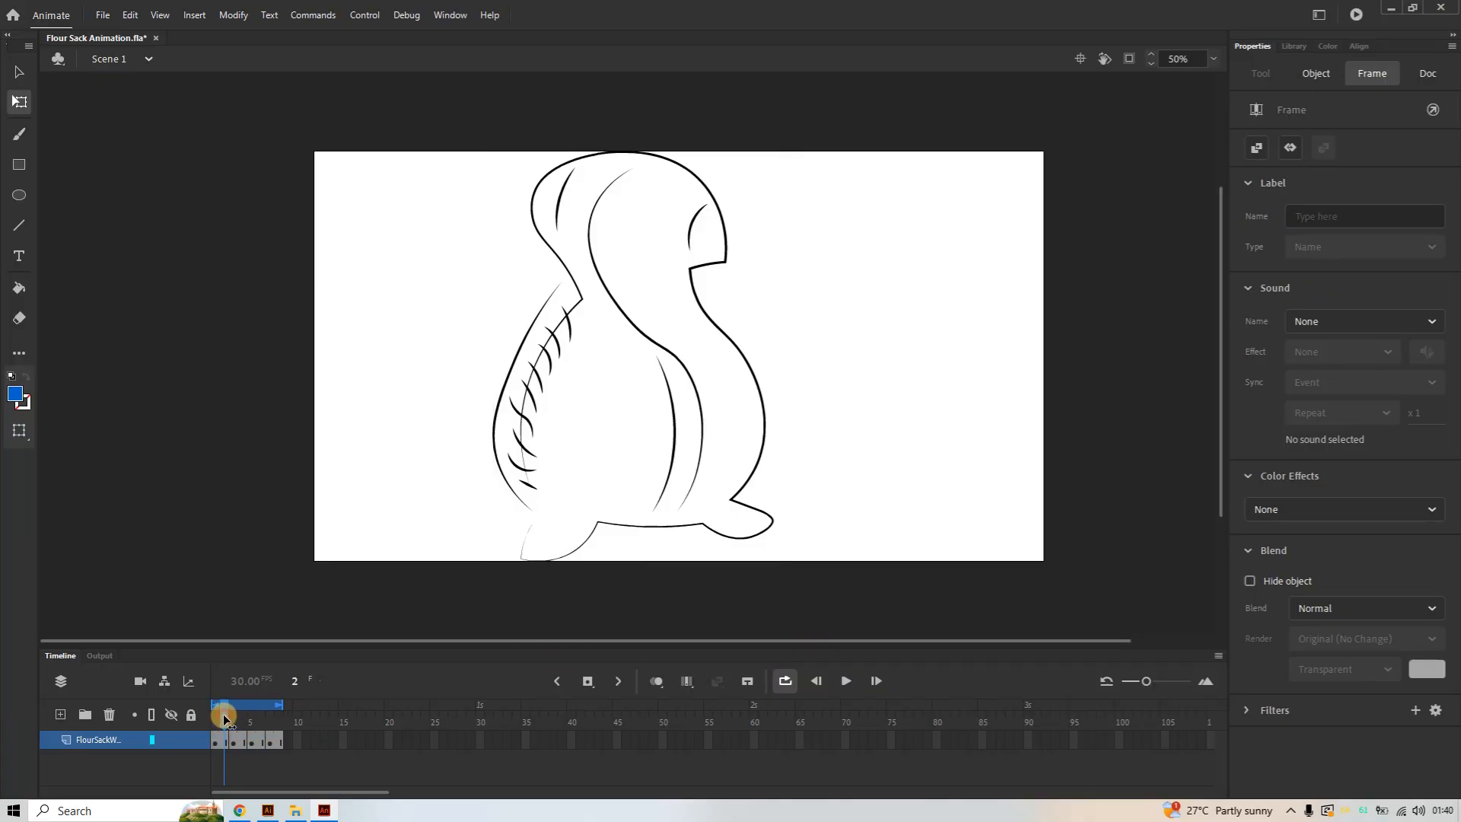
{"action": "mouse_move", "coordinate": [226, 719]}
{"action": "left_mouse_down"}
{"action": "mouse_move", "coordinate": [271, 723]}
{"action": "mouse_move", "coordinate": [196, 714]}
{"action": "left_mouse_up"}
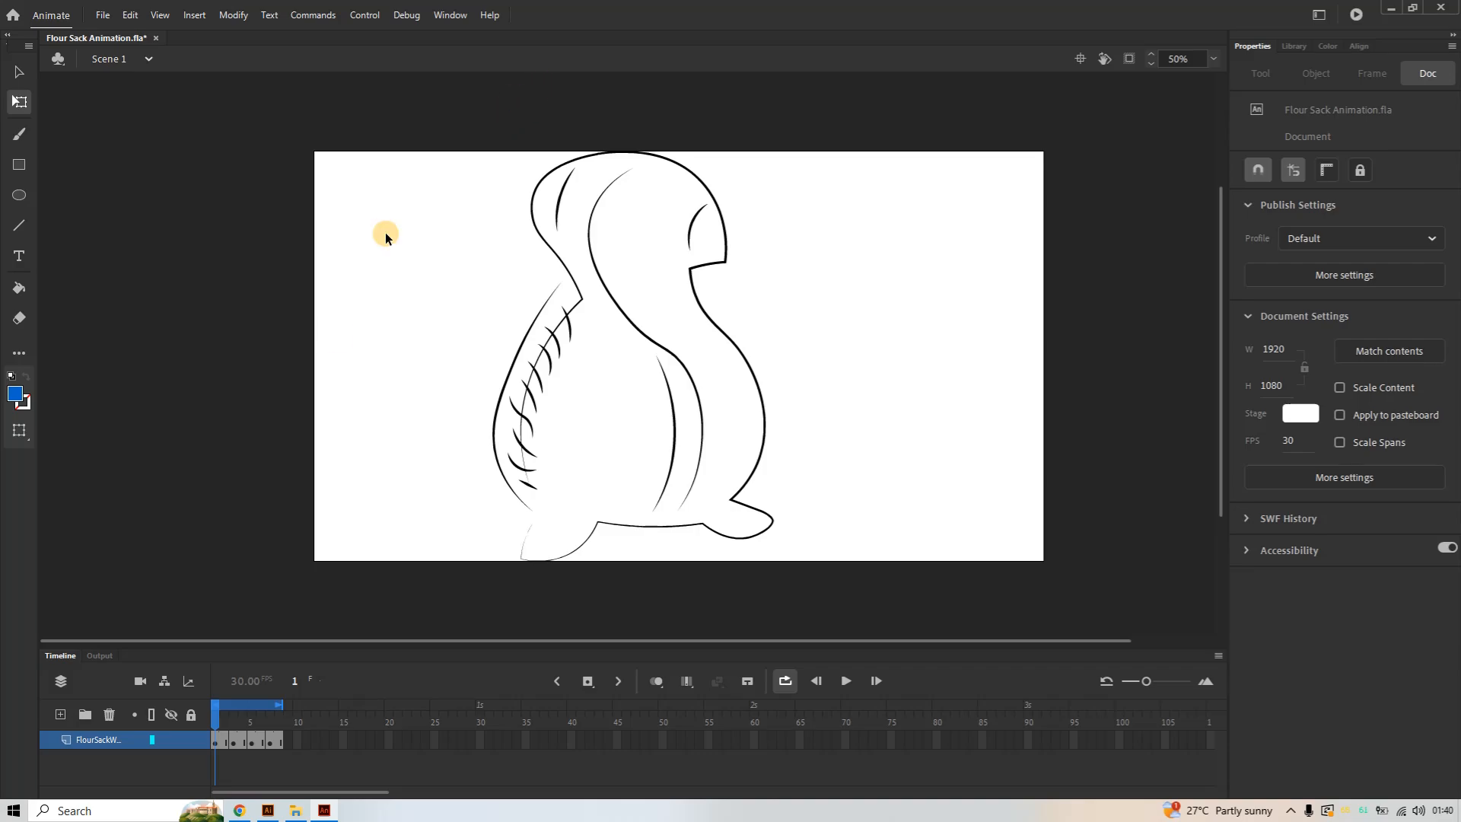
Delete the pose artwork from the FlourSackWalk keyframes at frames 1, 3, 5 and 7
{"action": "left_click", "coordinate": [212, 743]}
{"action": "key", "text": "Delete"}
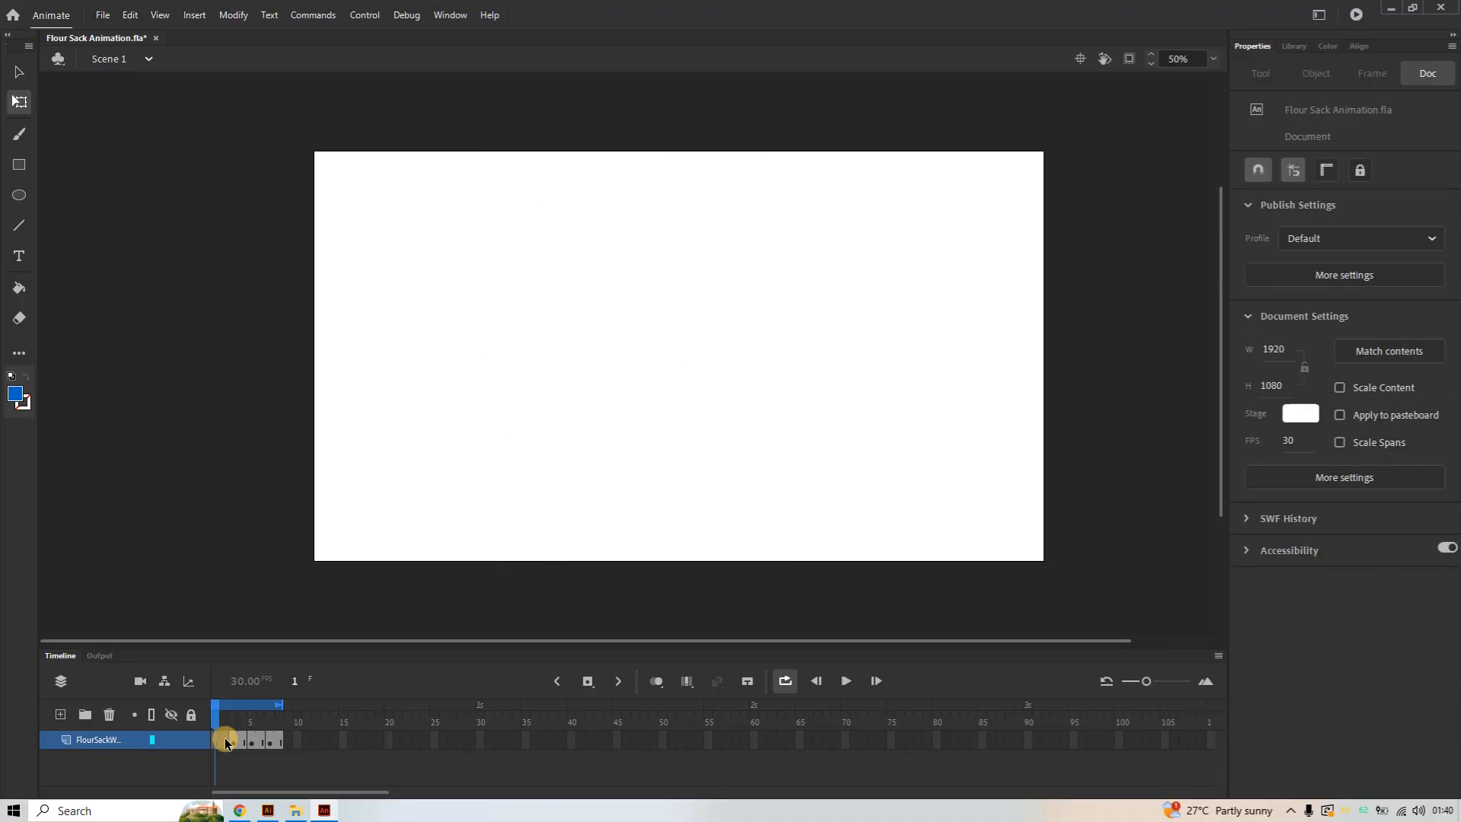
{"action": "left_click", "coordinate": [236, 746]}
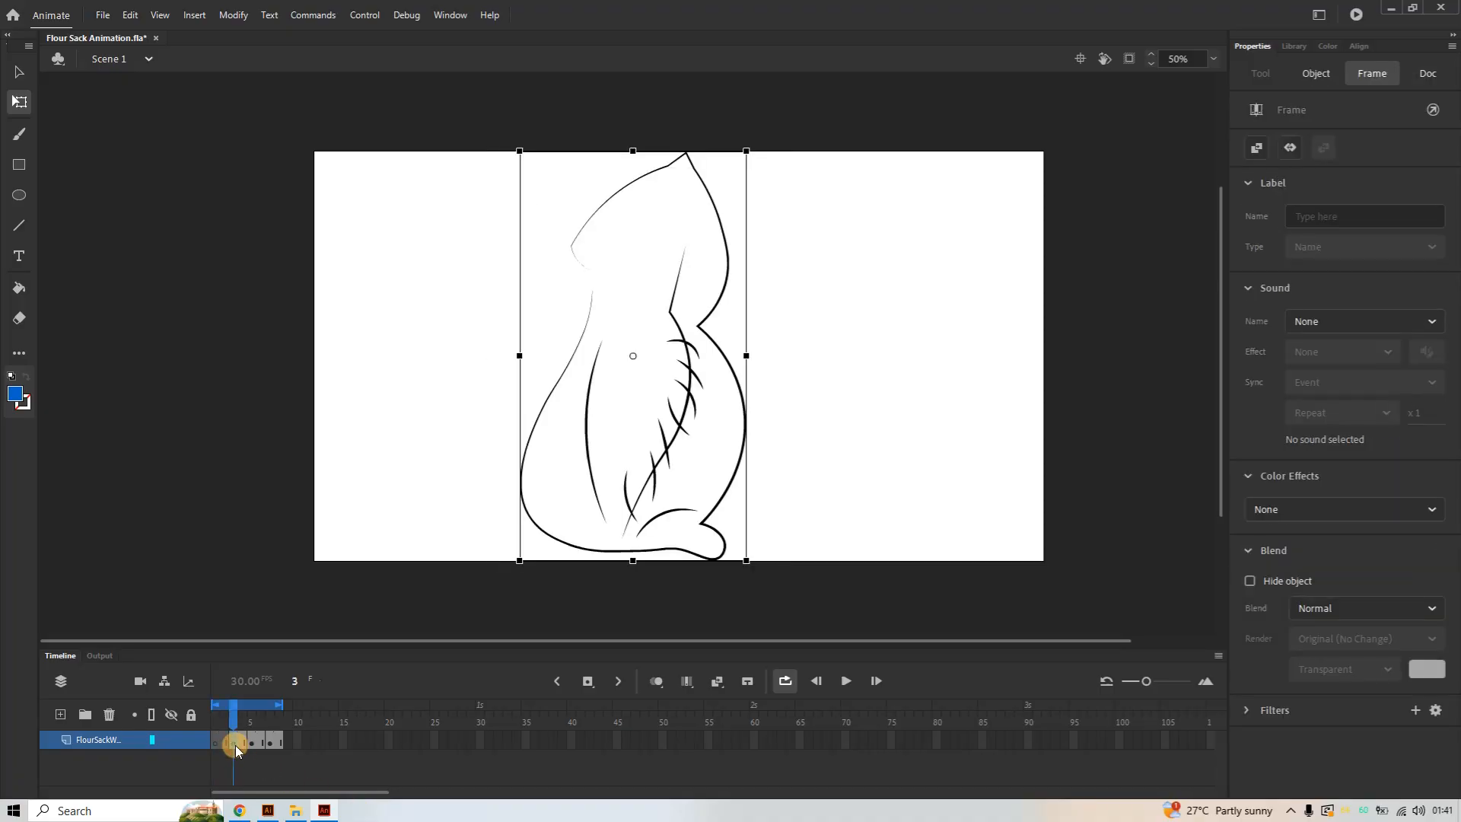
{"action": "key", "text": "Delete"}
{"action": "left_click", "coordinate": [254, 748]}
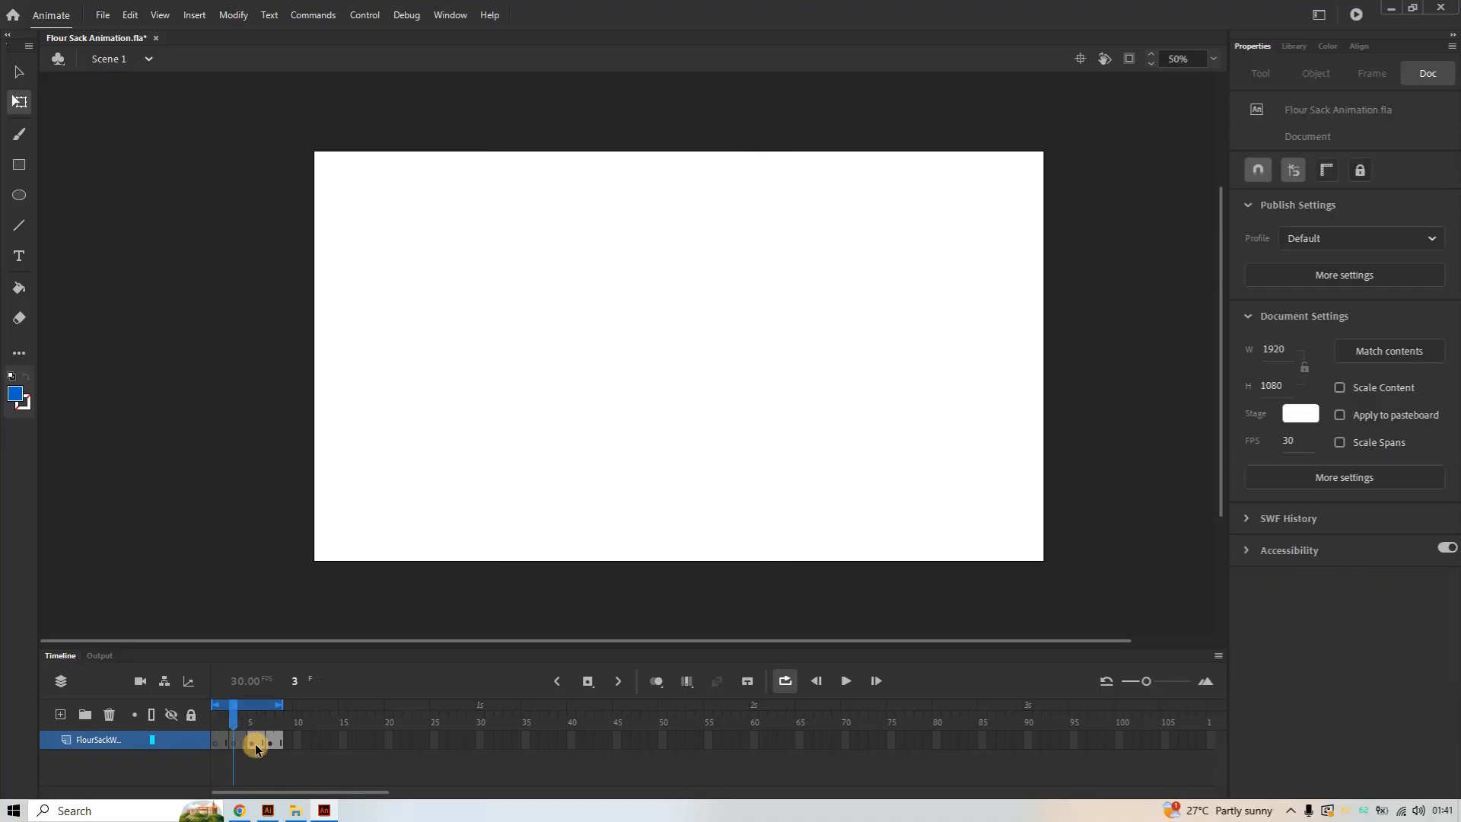
{"action": "key", "text": "Delete"}
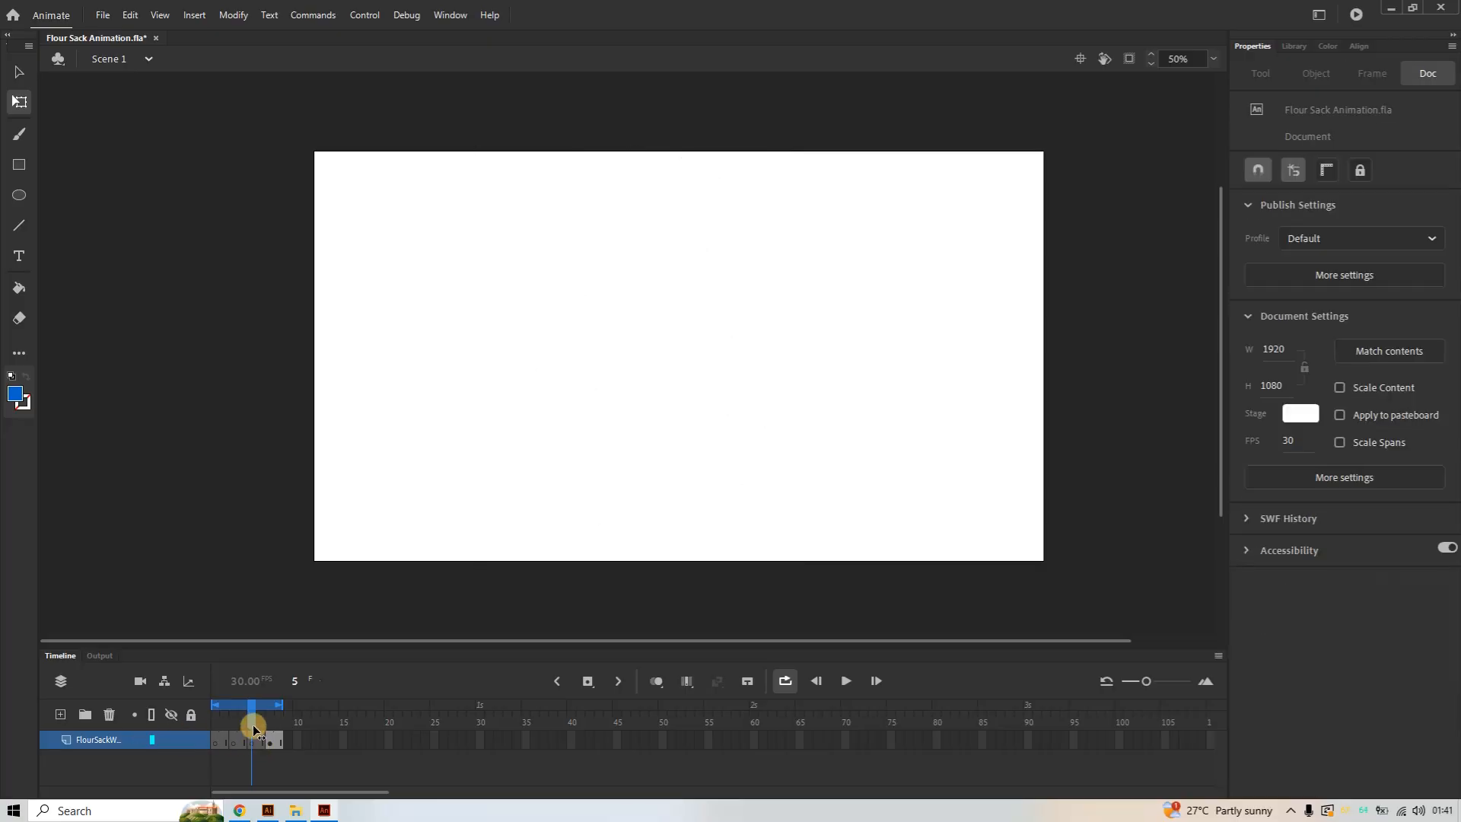
{"action": "left_click", "coordinate": [272, 741]}
{"action": "key", "text": "Delete"}
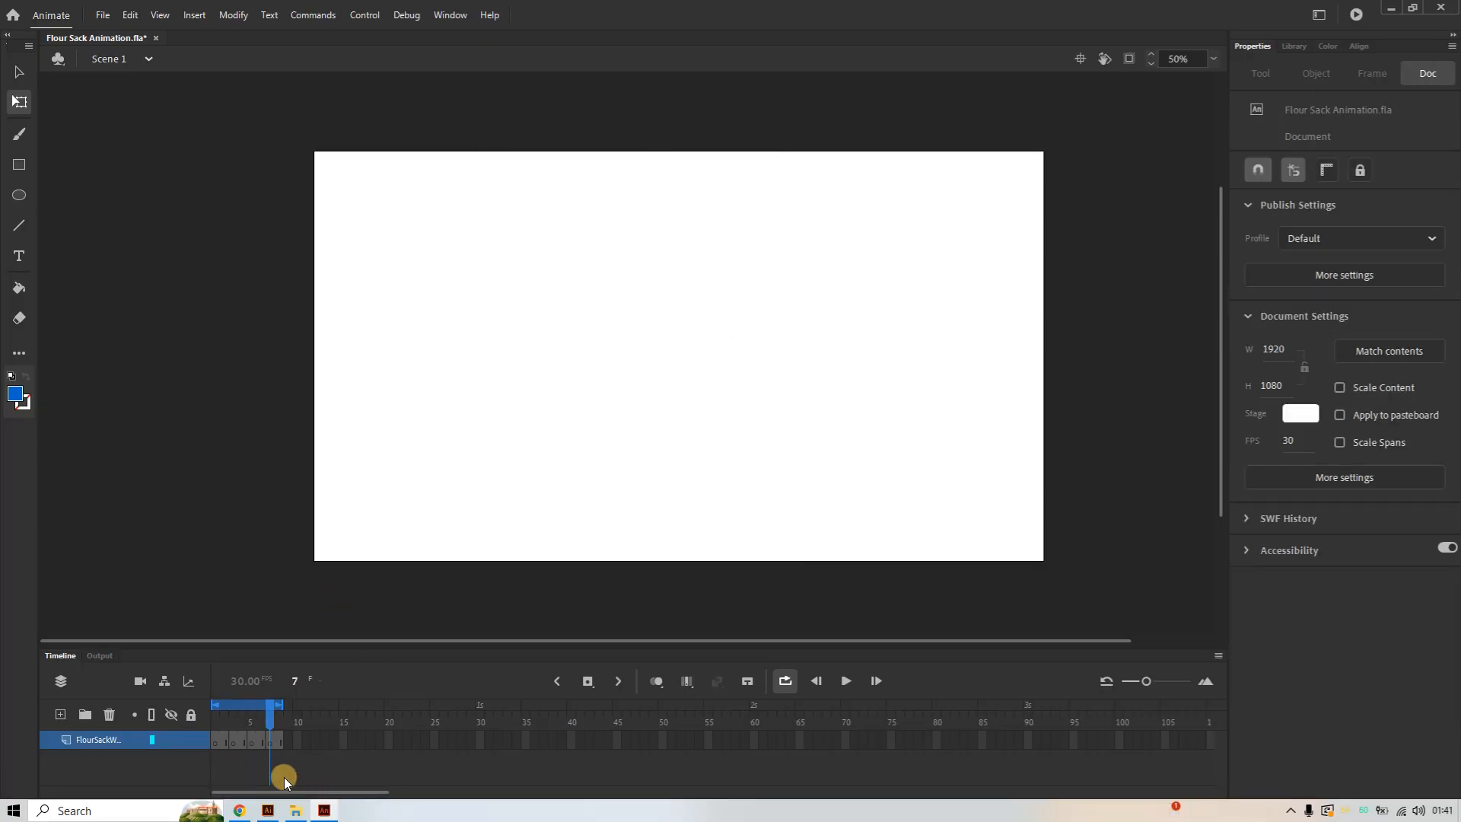
Switch to Illustrator, select the four flour sack walk poses in the upper row, and open the object commands
{"action": "left_click", "coordinate": [268, 812]}
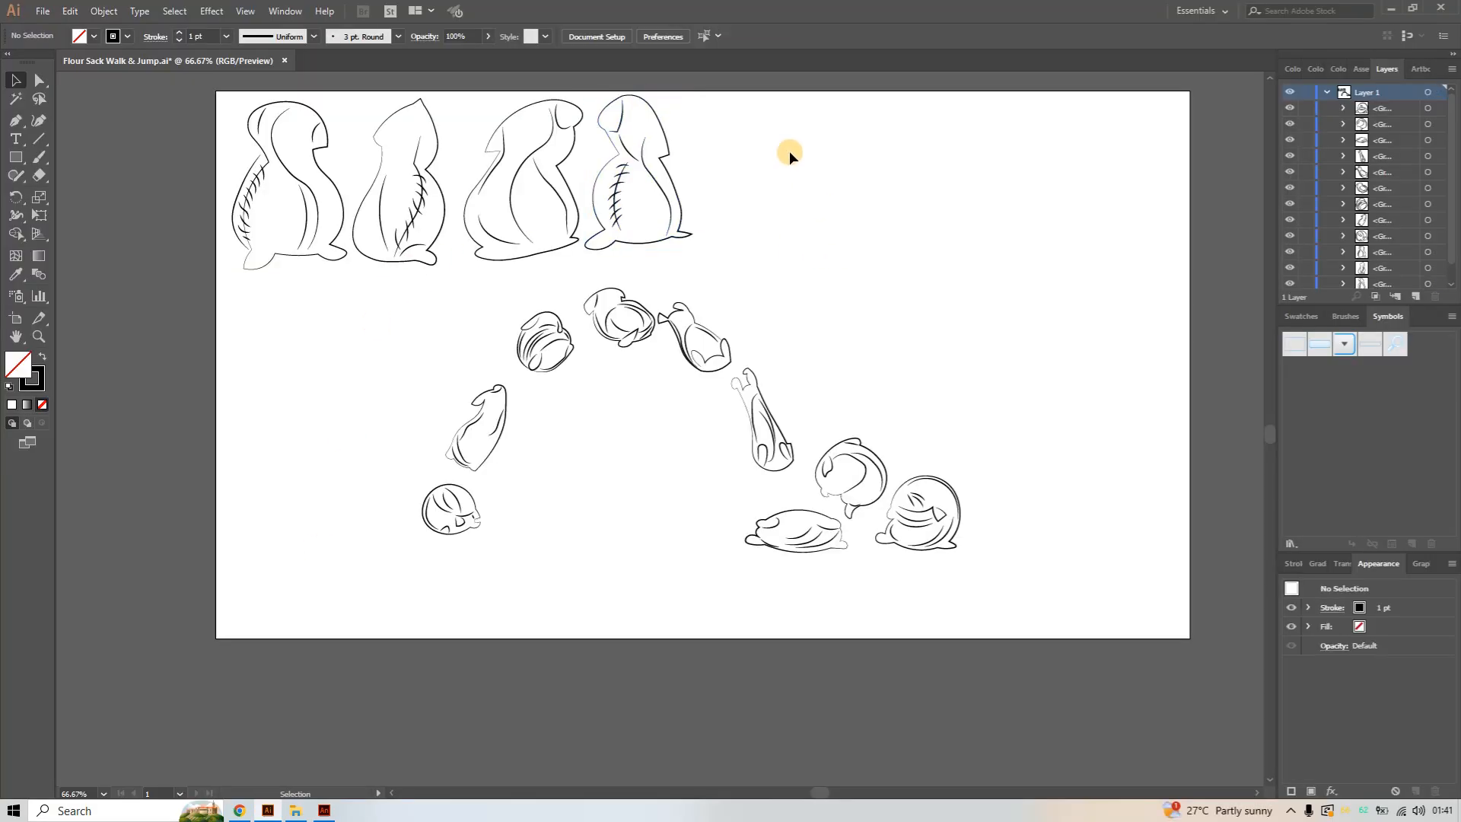
{"action": "left_click_drag", "start_coordinate": [791, 152], "coordinate": [290, 185]}
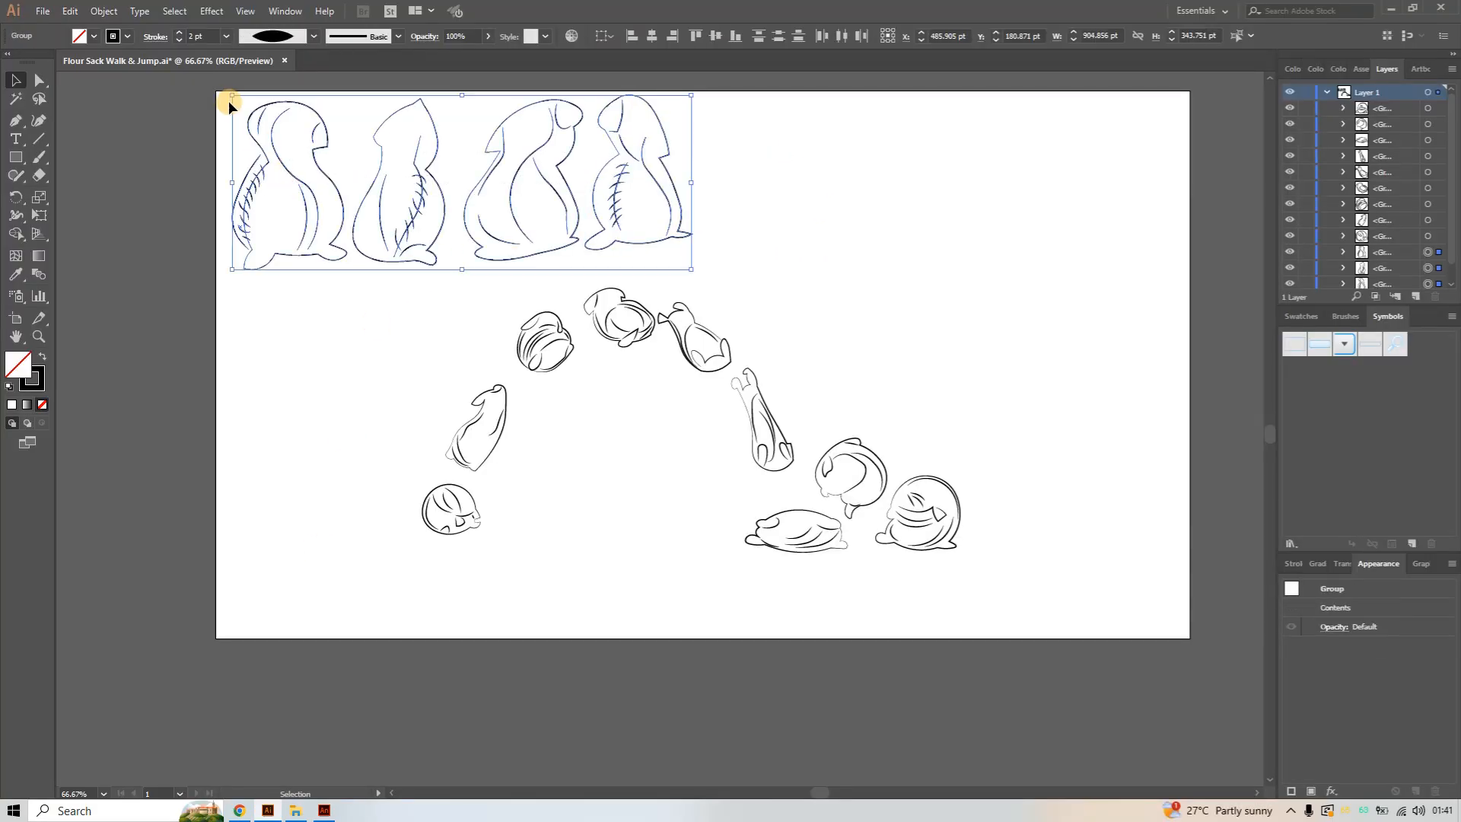
{"action": "left_click", "coordinate": [103, 11]}
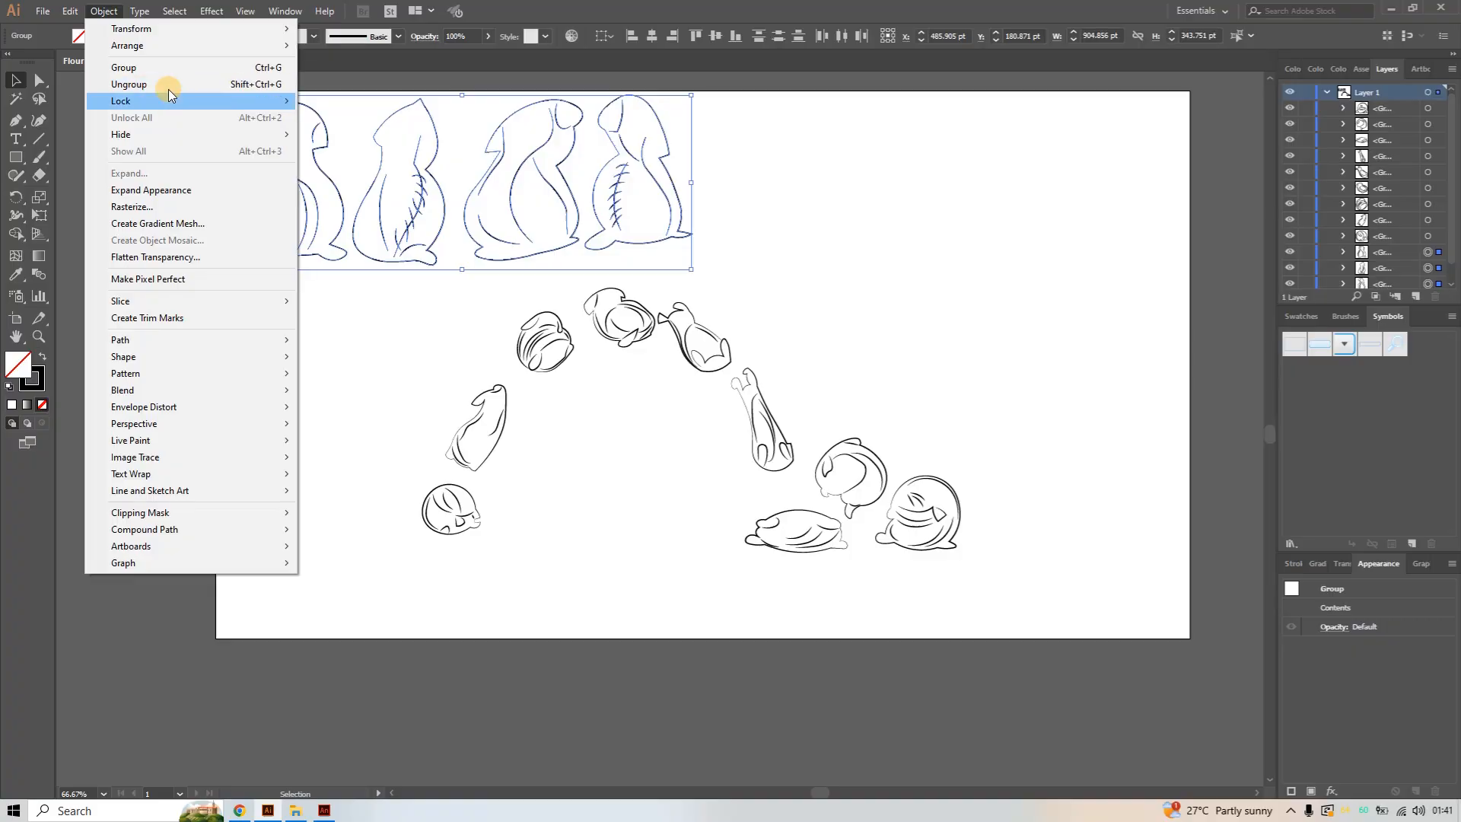
Lock the four large standing sack drawings and copy the small curled pose that starts the jump arc
{"action": "mouse_move", "coordinate": [185, 101]}
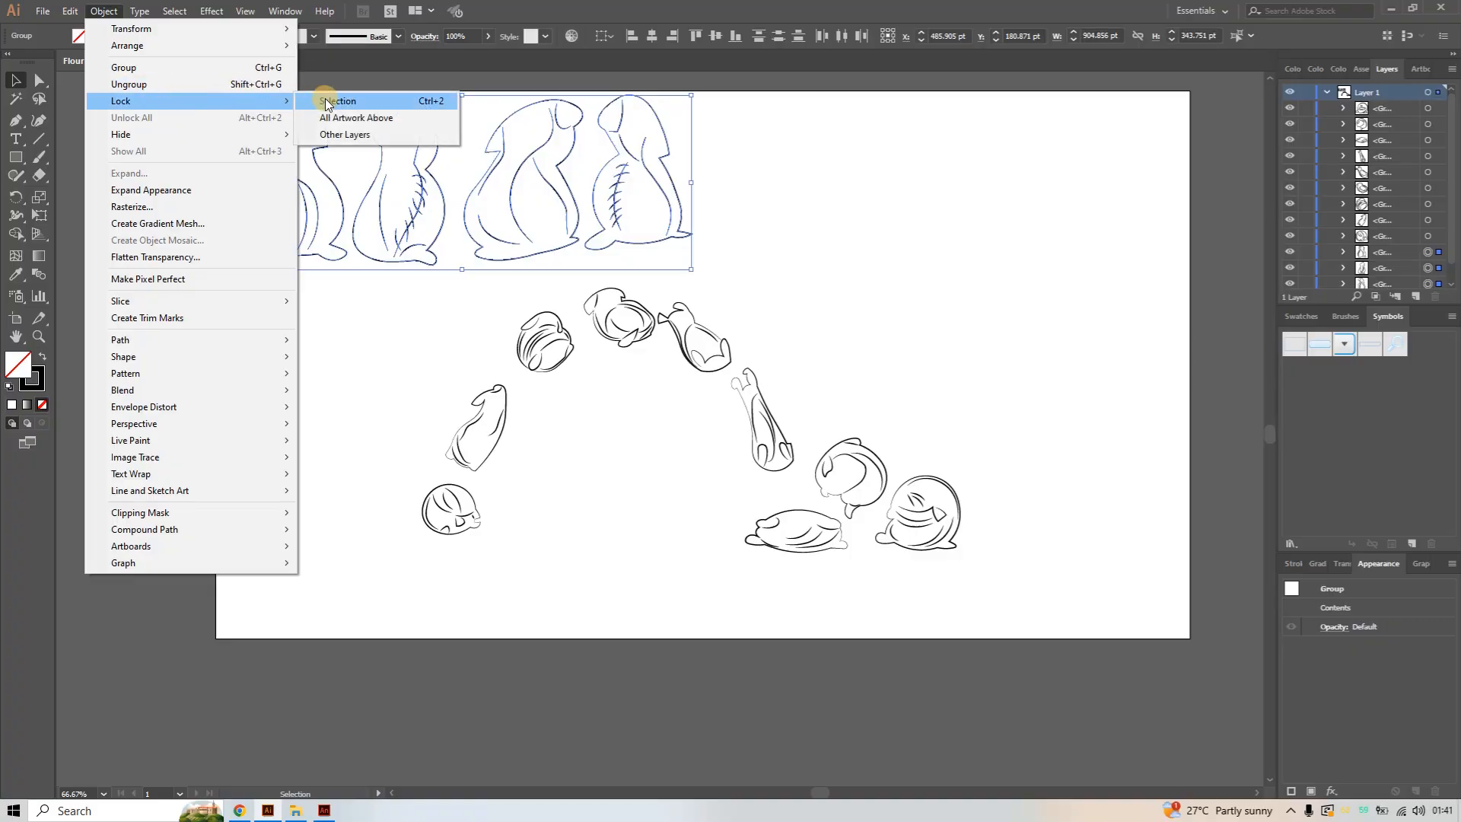
{"action": "left_click", "coordinate": [335, 101]}
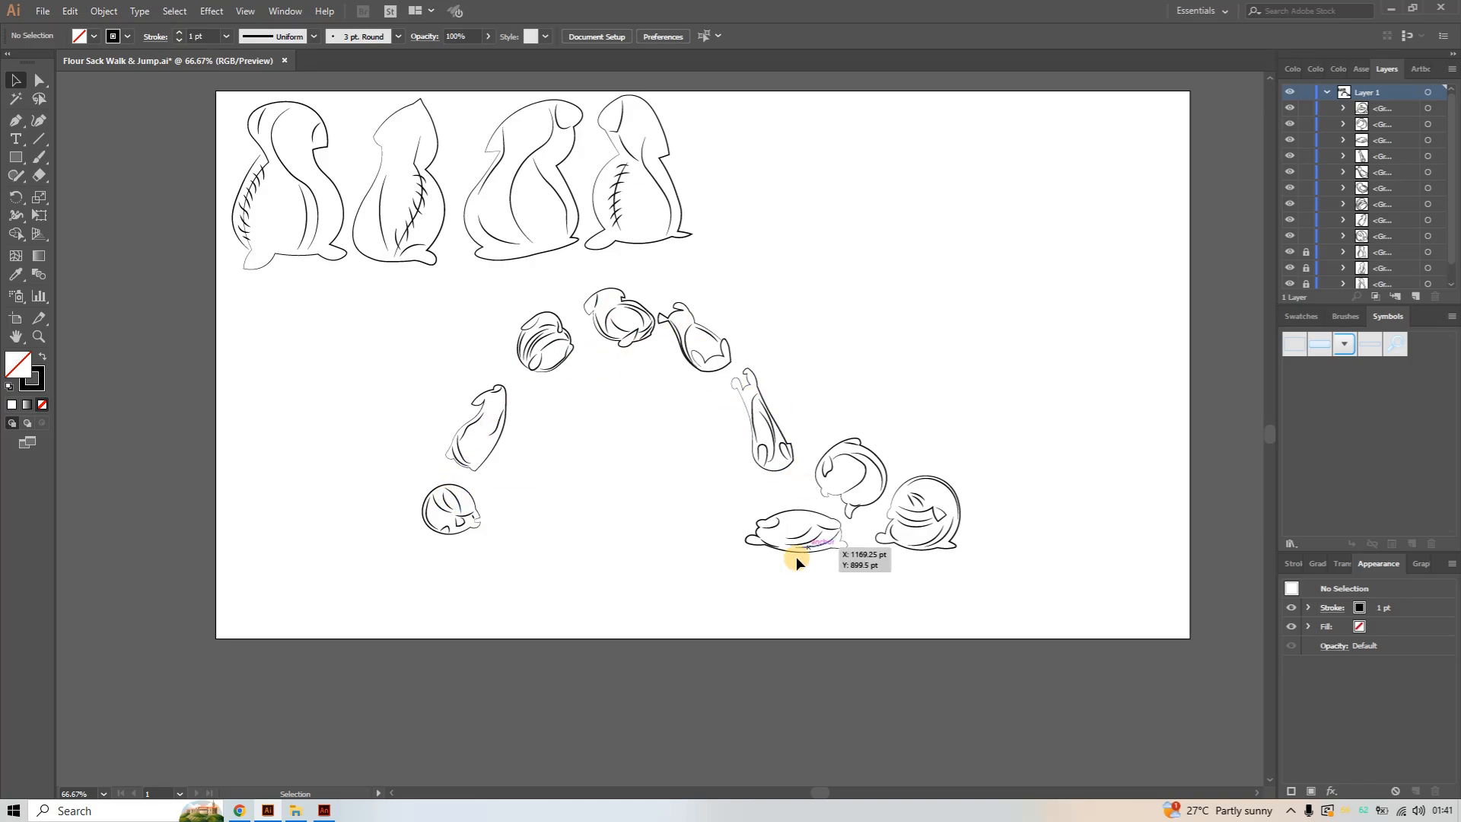
{"action": "left_click_drag", "start_coordinate": [380, 495], "coordinate": [506, 517]}
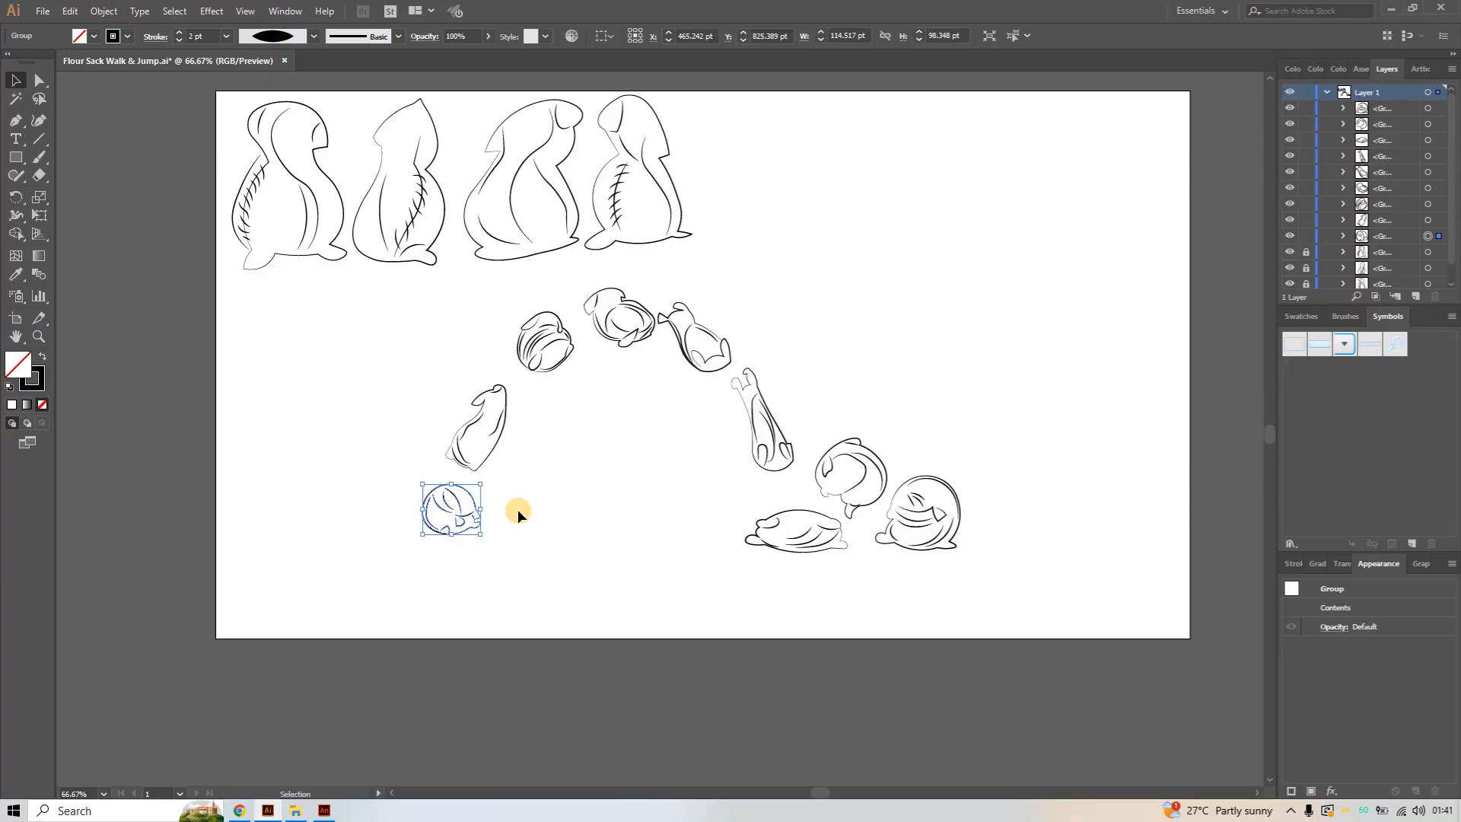
{"action": "key", "text": "ctrl"}
Switch to Animate and paste the curled pose at frame 1 using AI file importer preferences with layers maintained, selecting the pasted drawing
{"action": "left_click", "coordinate": [324, 810]}
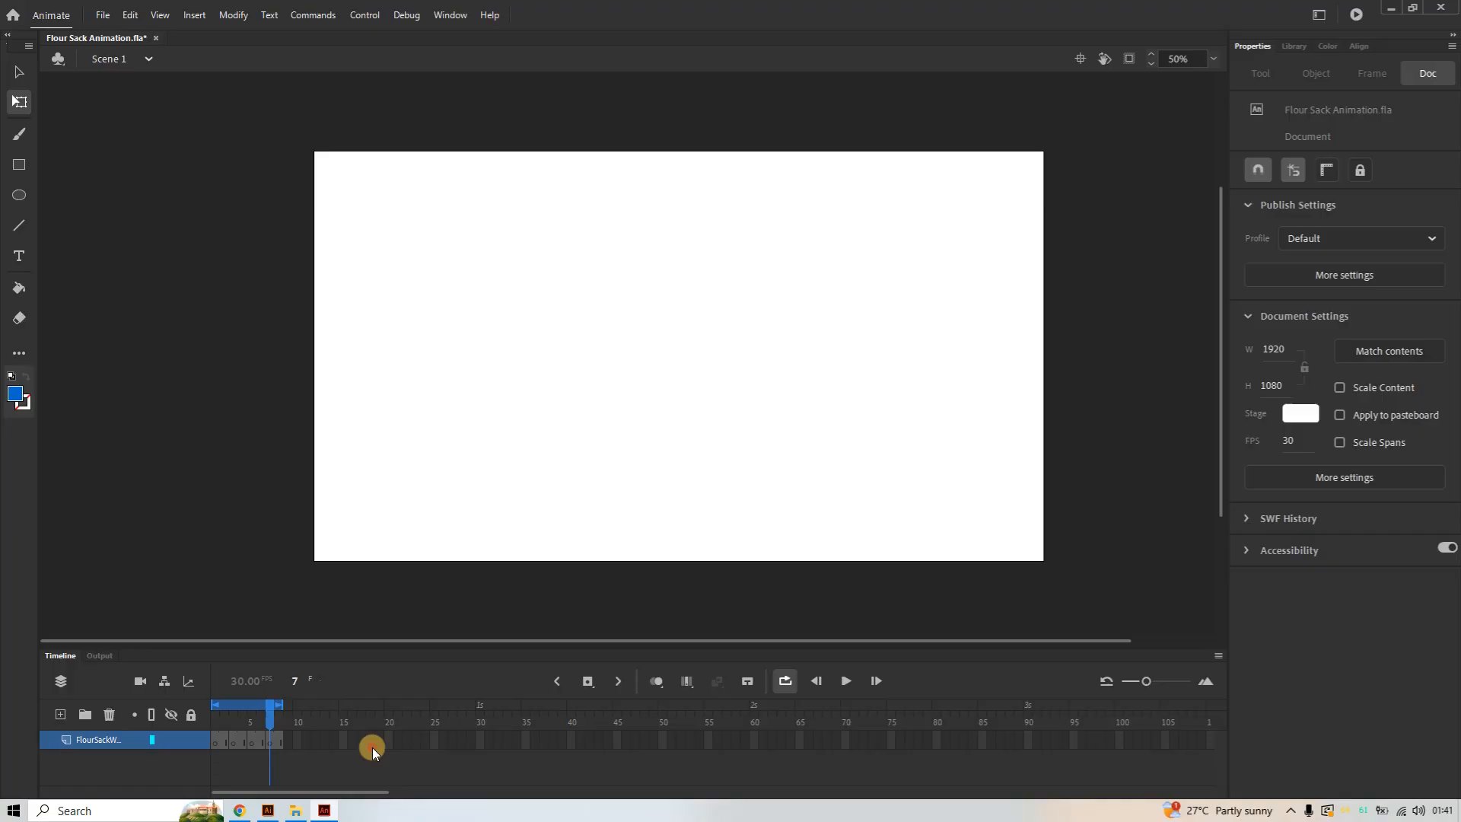
{"action": "left_click", "coordinate": [217, 743]}
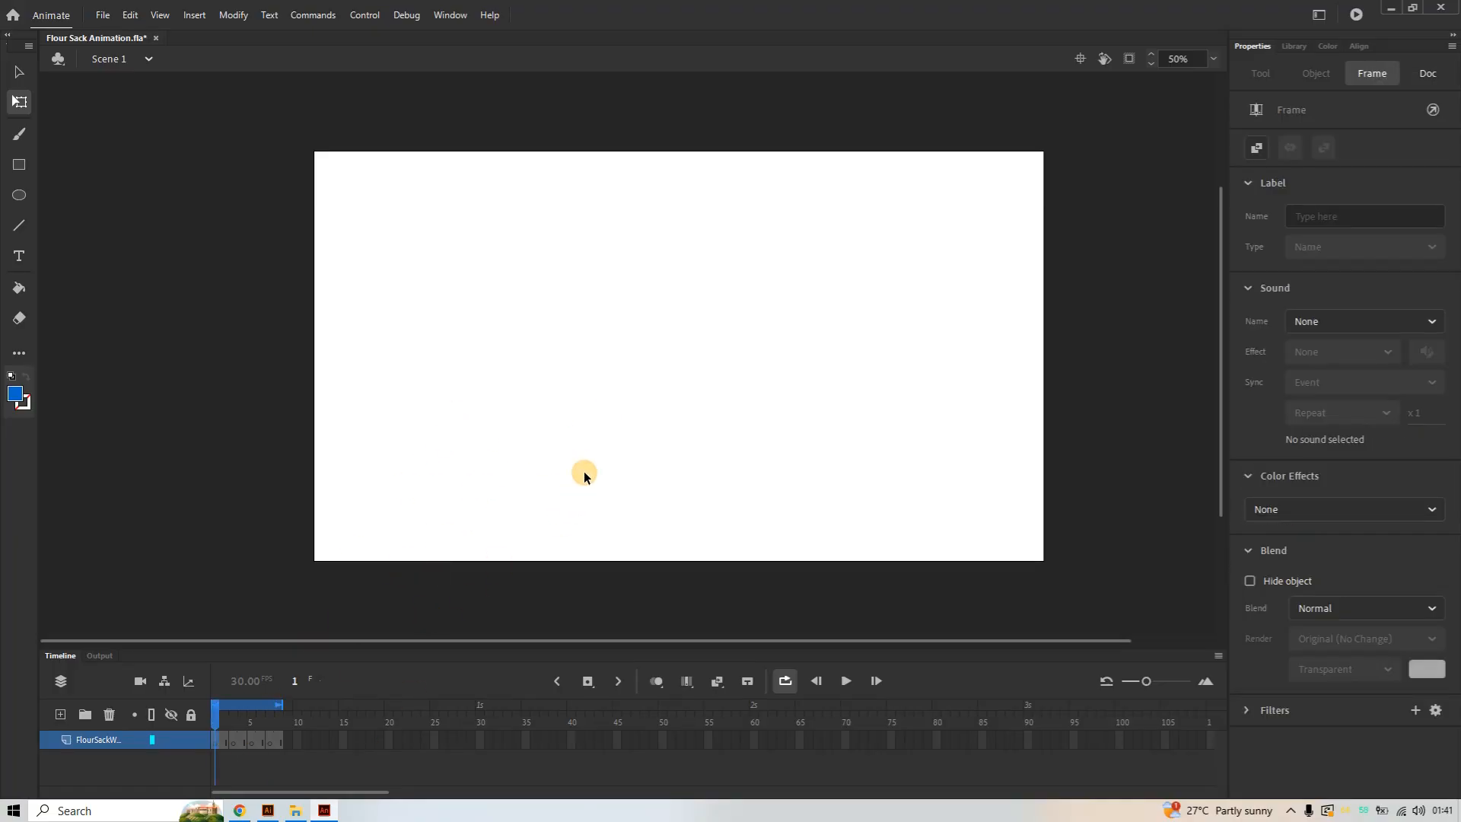
{"action": "key", "text": "ctrl+v"}
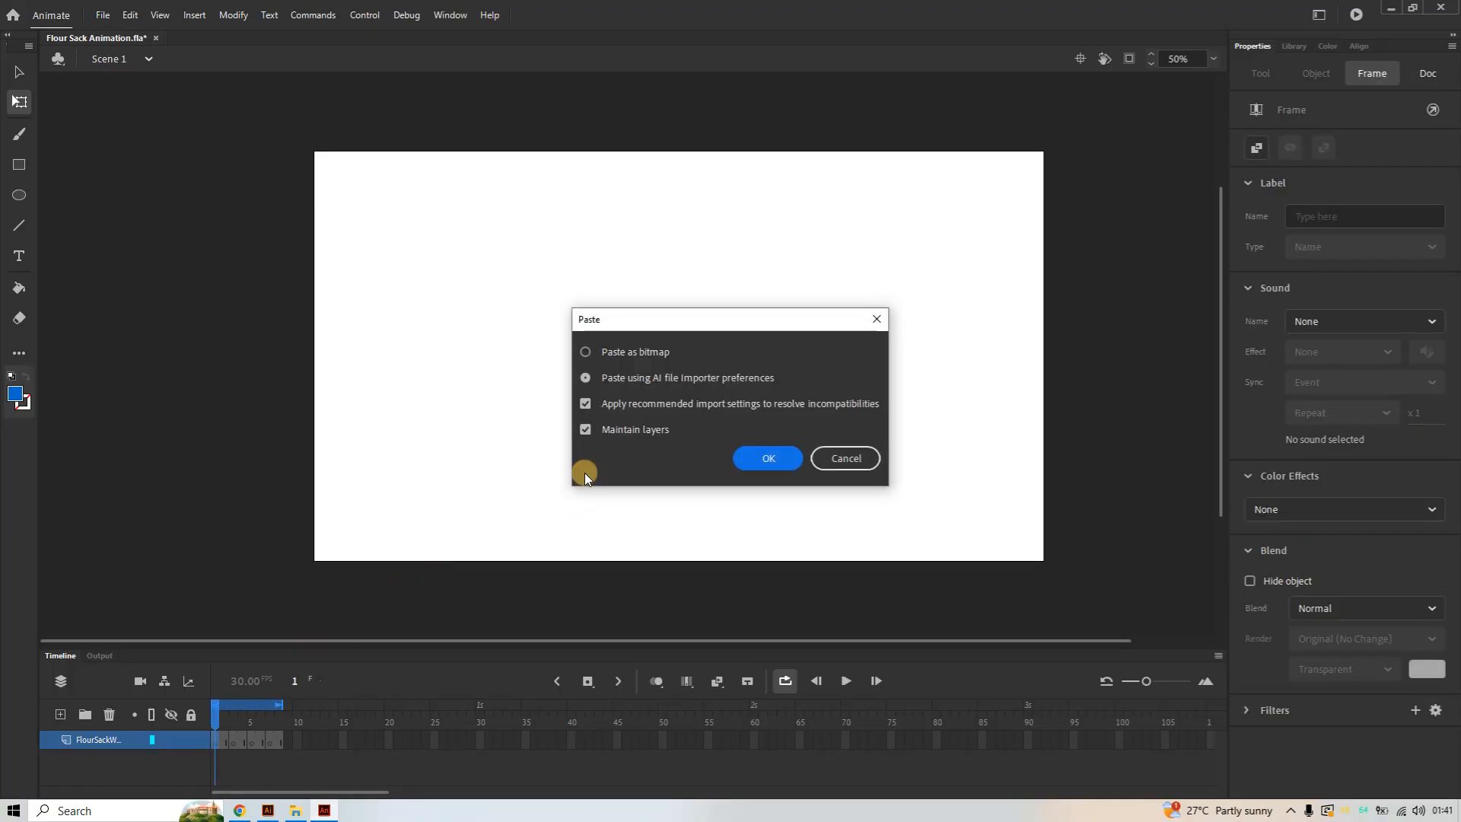
{"action": "left_click", "coordinate": [752, 455]}
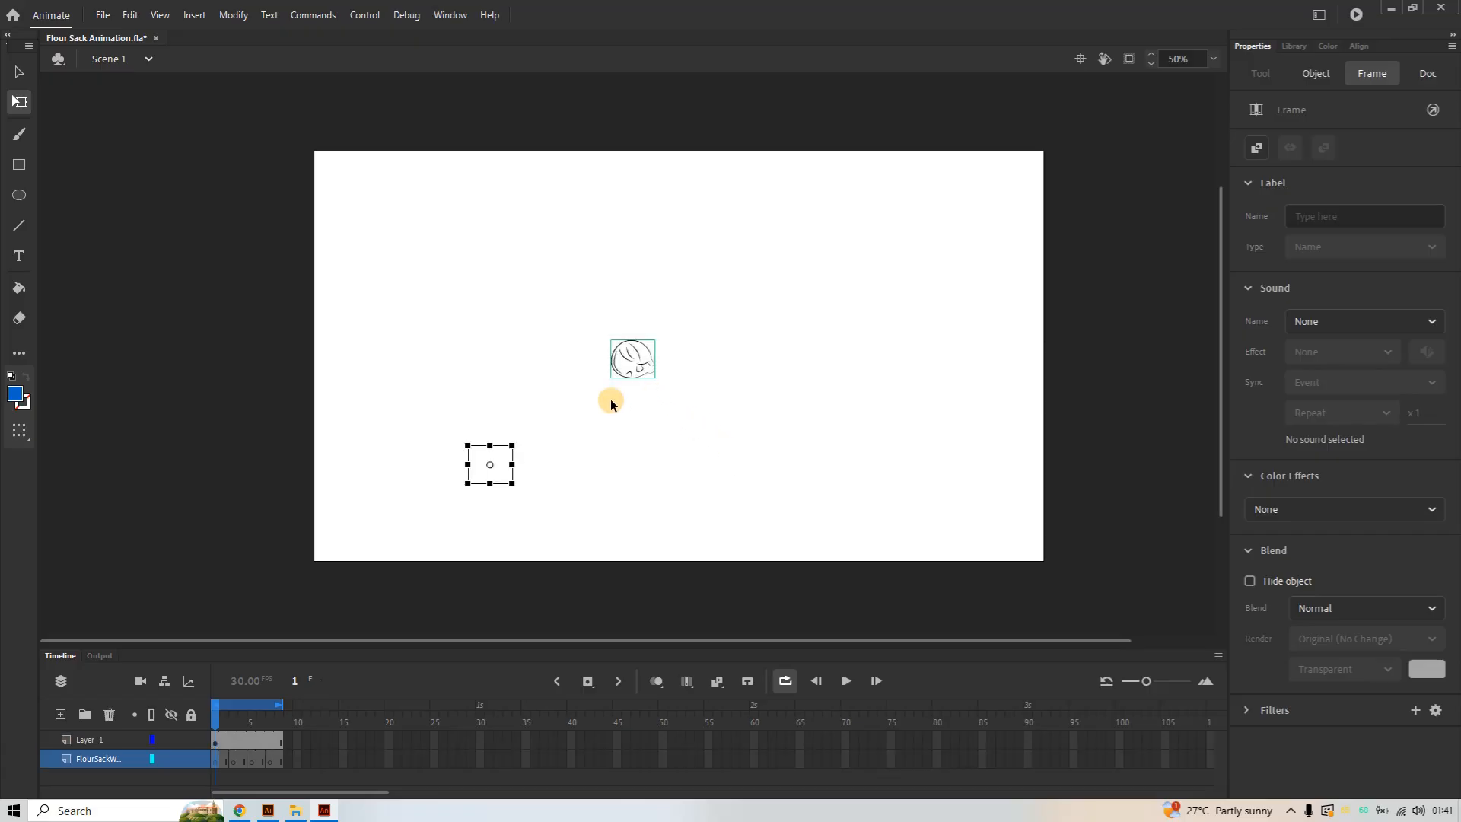
{"action": "left_click", "coordinate": [647, 369]}
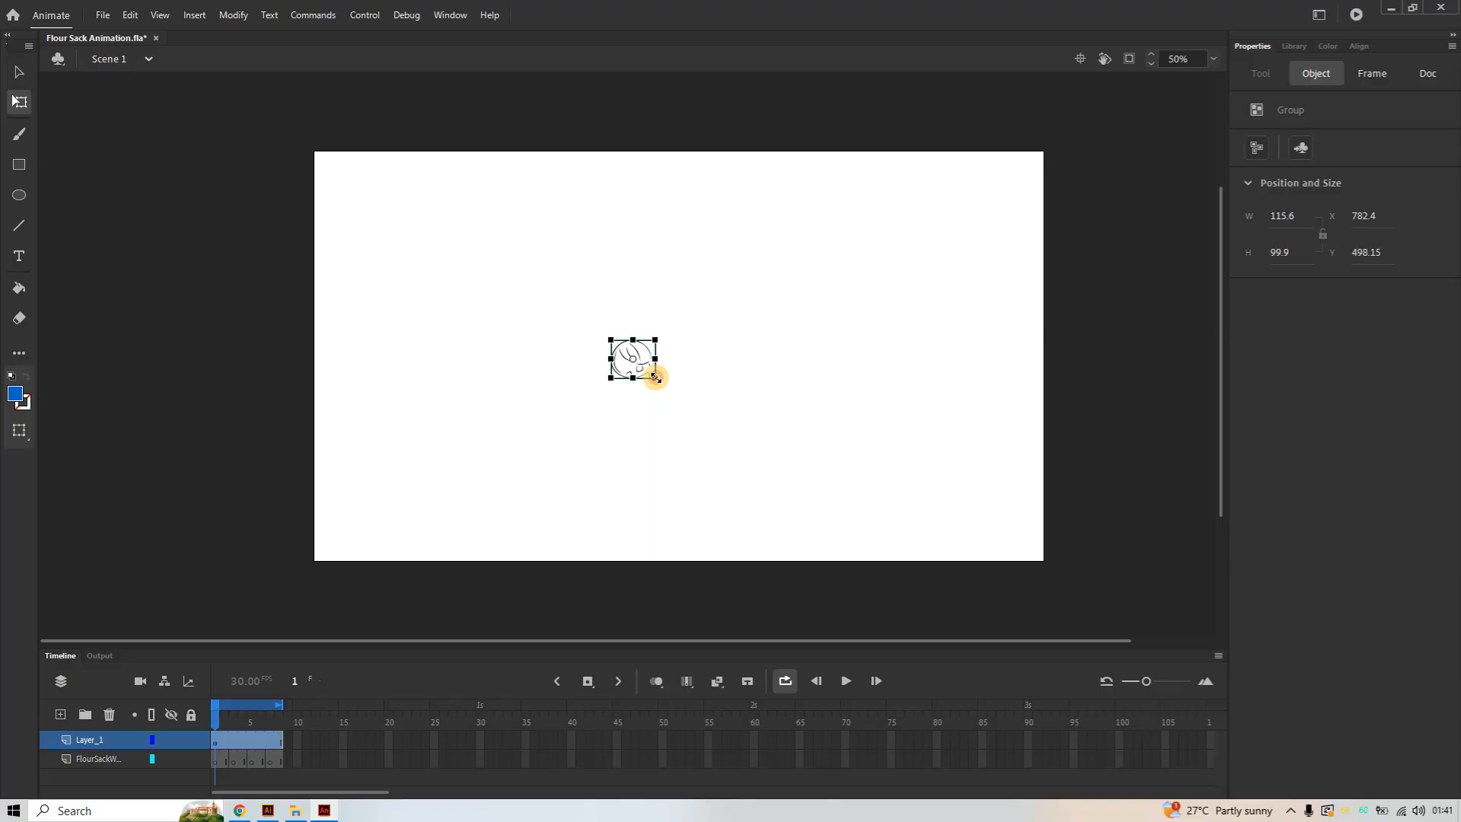
{"action": "mouse_move", "coordinate": [655, 378]}
{"action": "left_mouse_down"}
{"action": "mouse_move", "coordinate": [815, 583]}
{"action": "mouse_move", "coordinate": [748, 449]}
{"action": "left_mouse_up"}
{"action": "key", "text": "ctrl+z"}
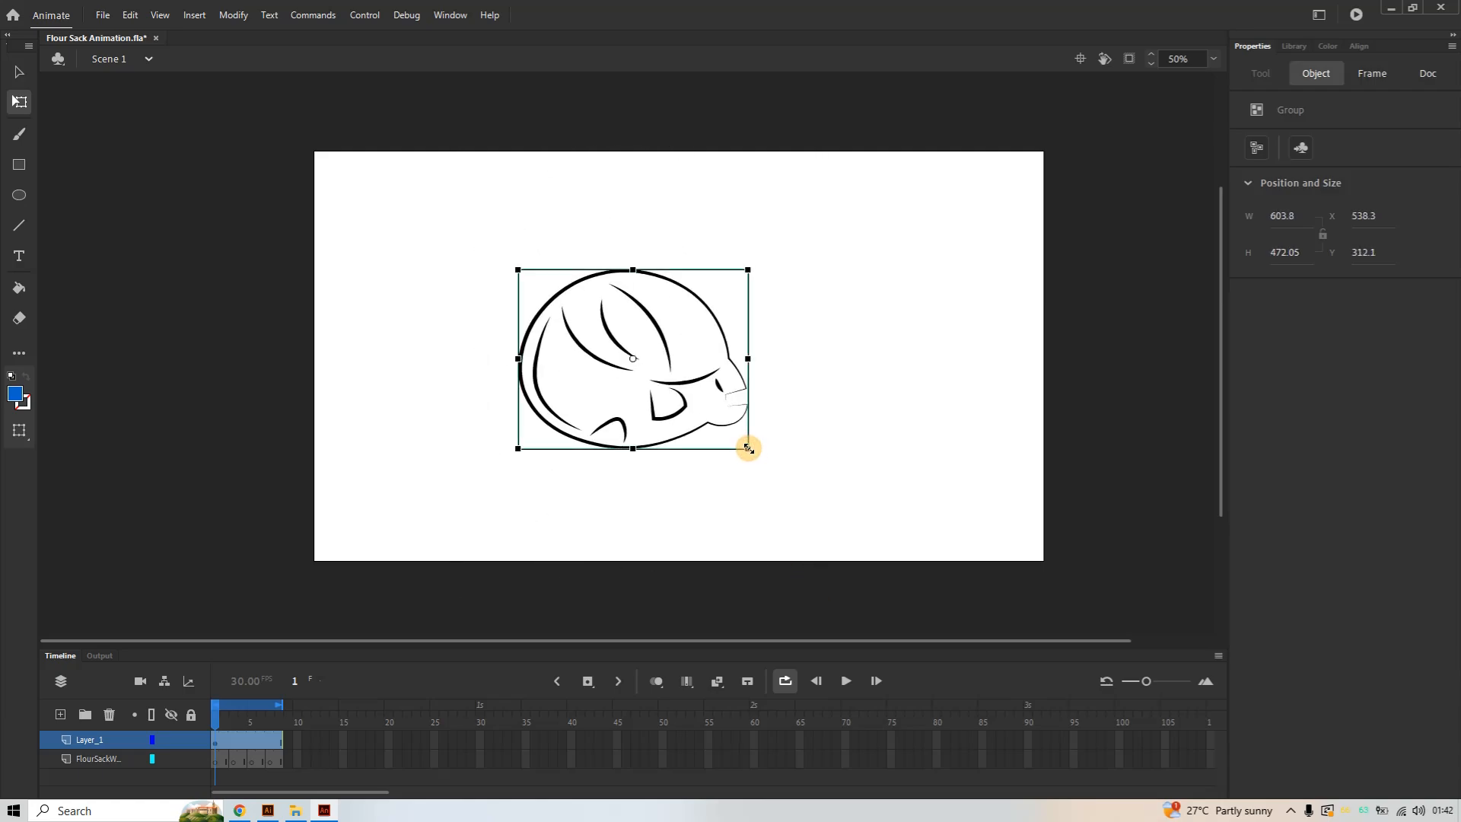
{"action": "key", "text": "ctrl+z"}
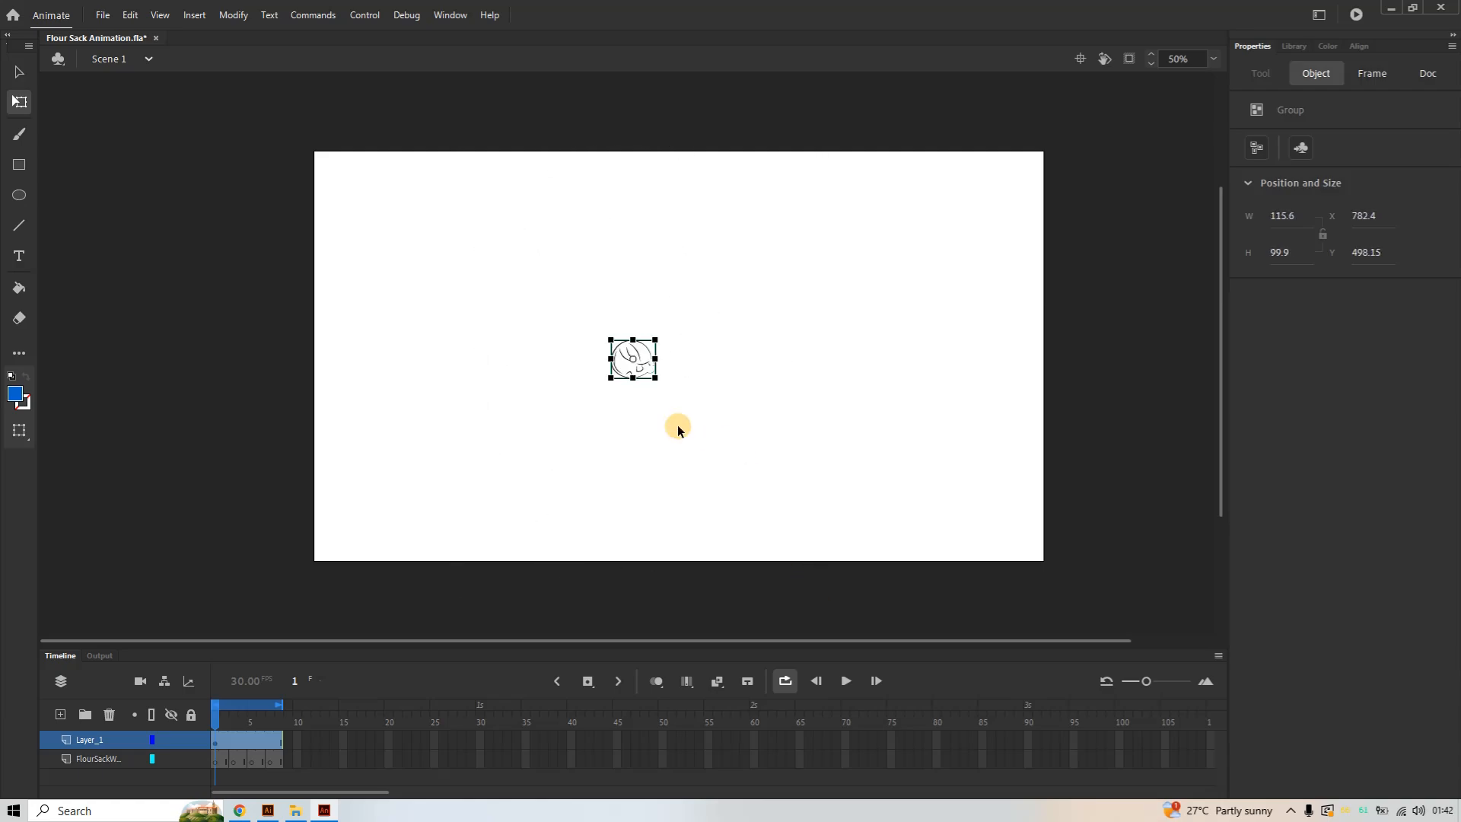
Scale the curled pose proportionally to about 280 by 242 and move it to the stage's bottom-left corner
{"action": "mouse_move", "coordinate": [653, 376]}
{"action": "left_mouse_down"}
{"action": "mouse_move", "coordinate": [707, 478]}
{"action": "mouse_move", "coordinate": [682, 463]}
{"action": "mouse_move", "coordinate": [700, 473]}
{"action": "left_mouse_up"}
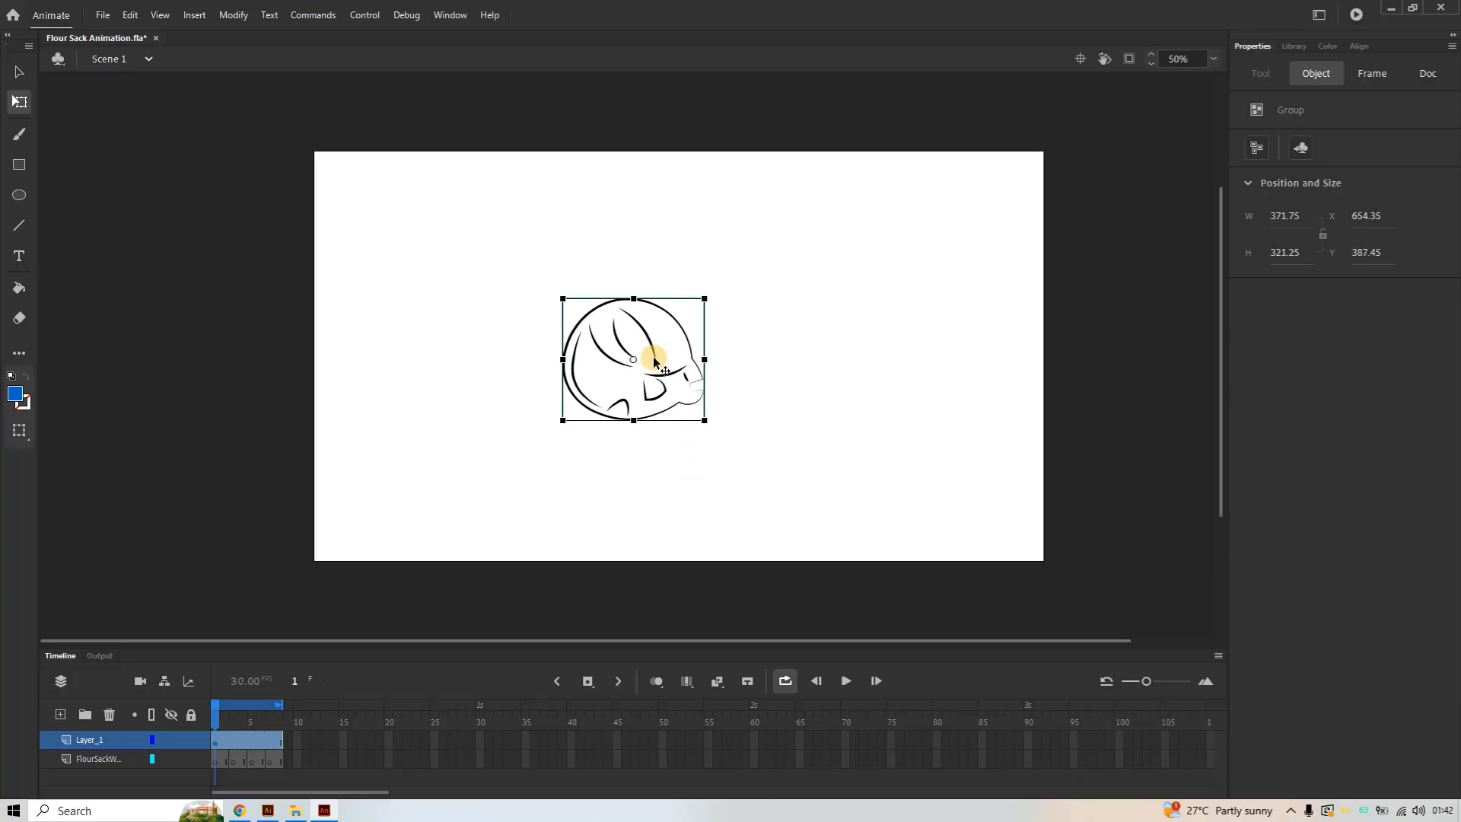
{"action": "left_click_drag", "start_coordinate": [654, 361], "coordinate": [427, 494]}
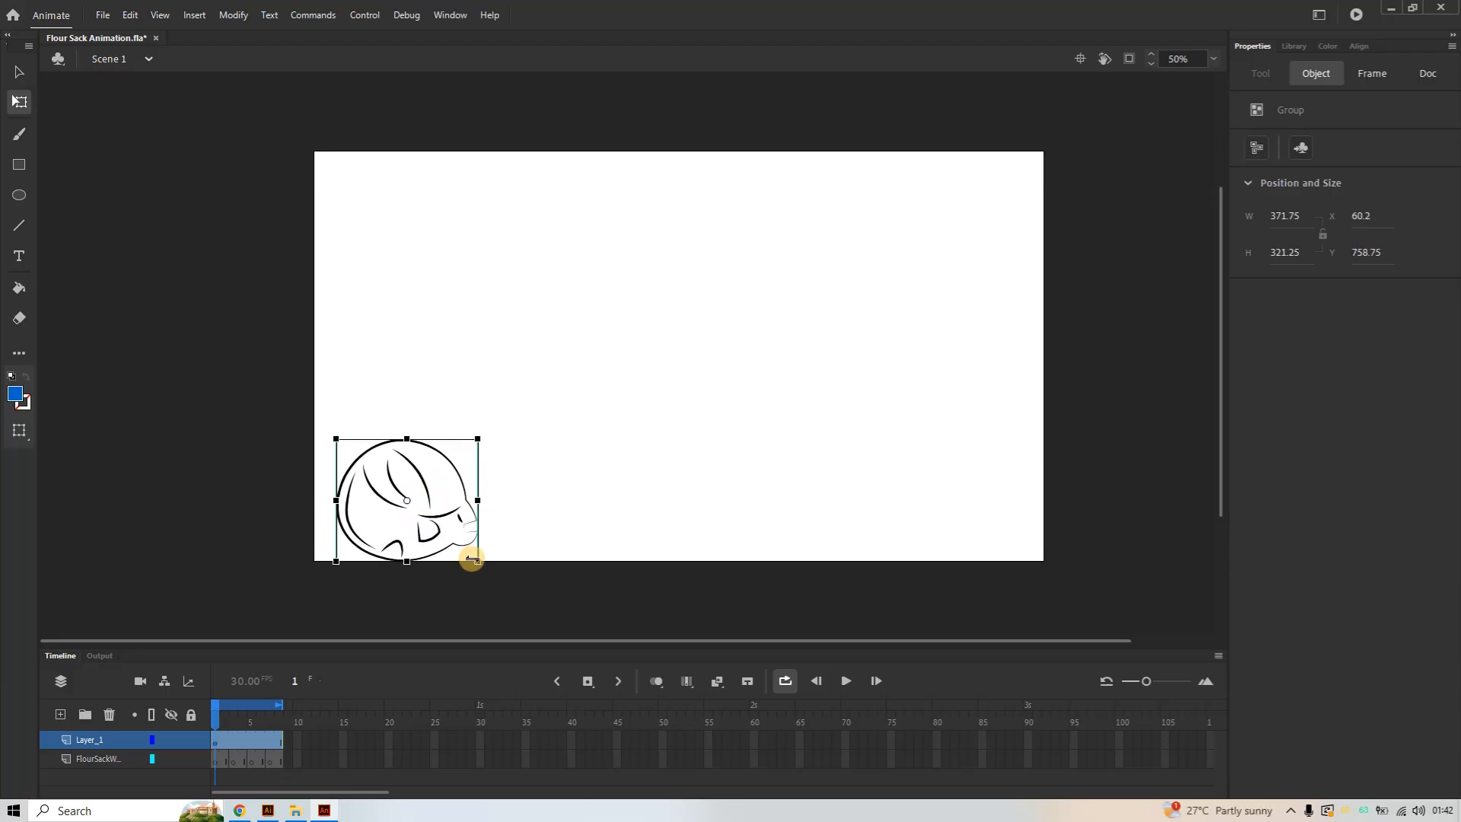
{"action": "left_click_drag", "start_coordinate": [476, 562], "coordinate": [454, 557]}
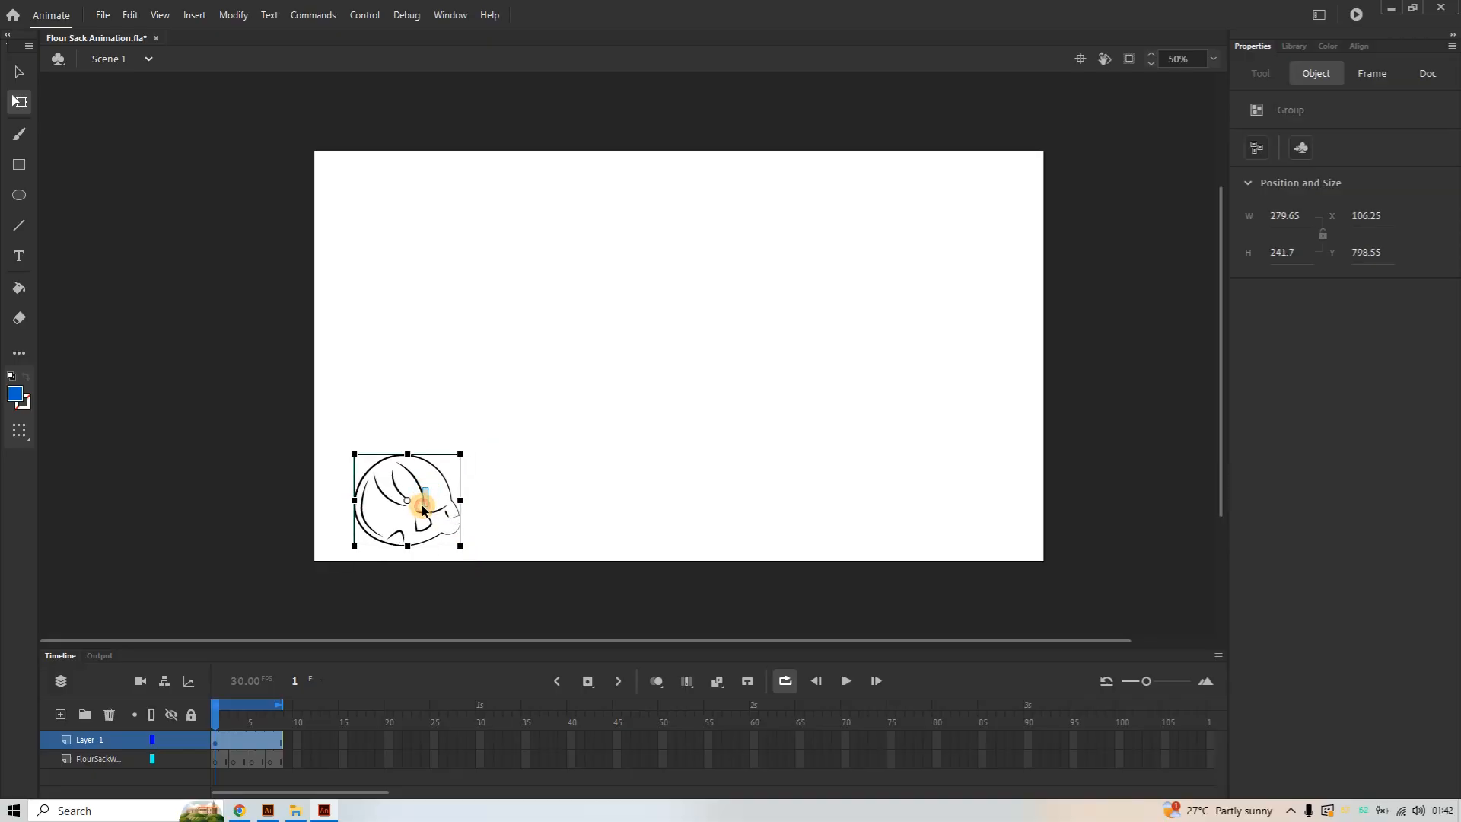
{"action": "mouse_move", "coordinate": [407, 503]}
{"action": "left_mouse_down"}
{"action": "mouse_move", "coordinate": [424, 512]}
{"action": "mouse_move", "coordinate": [415, 527]}
{"action": "mouse_move", "coordinate": [411, 514]}
{"action": "left_mouse_up"}
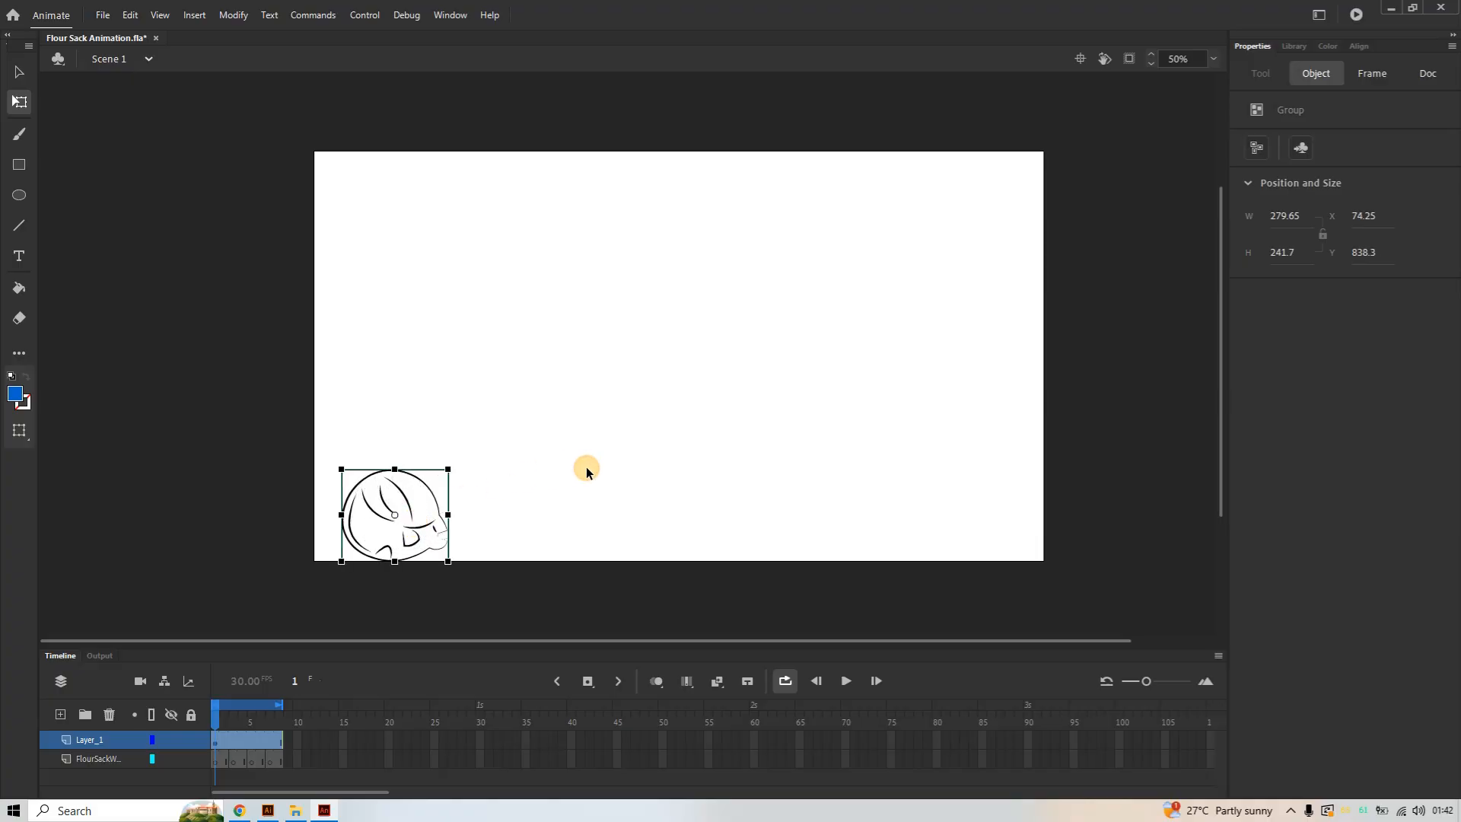
Cut the curled pose from Layer_1 and paste it into frame 1 of the flour sack layer
{"action": "left_click", "coordinate": [597, 466]}
{"action": "left_click", "coordinate": [408, 521]}
{"action": "left_click", "coordinate": [250, 752]}
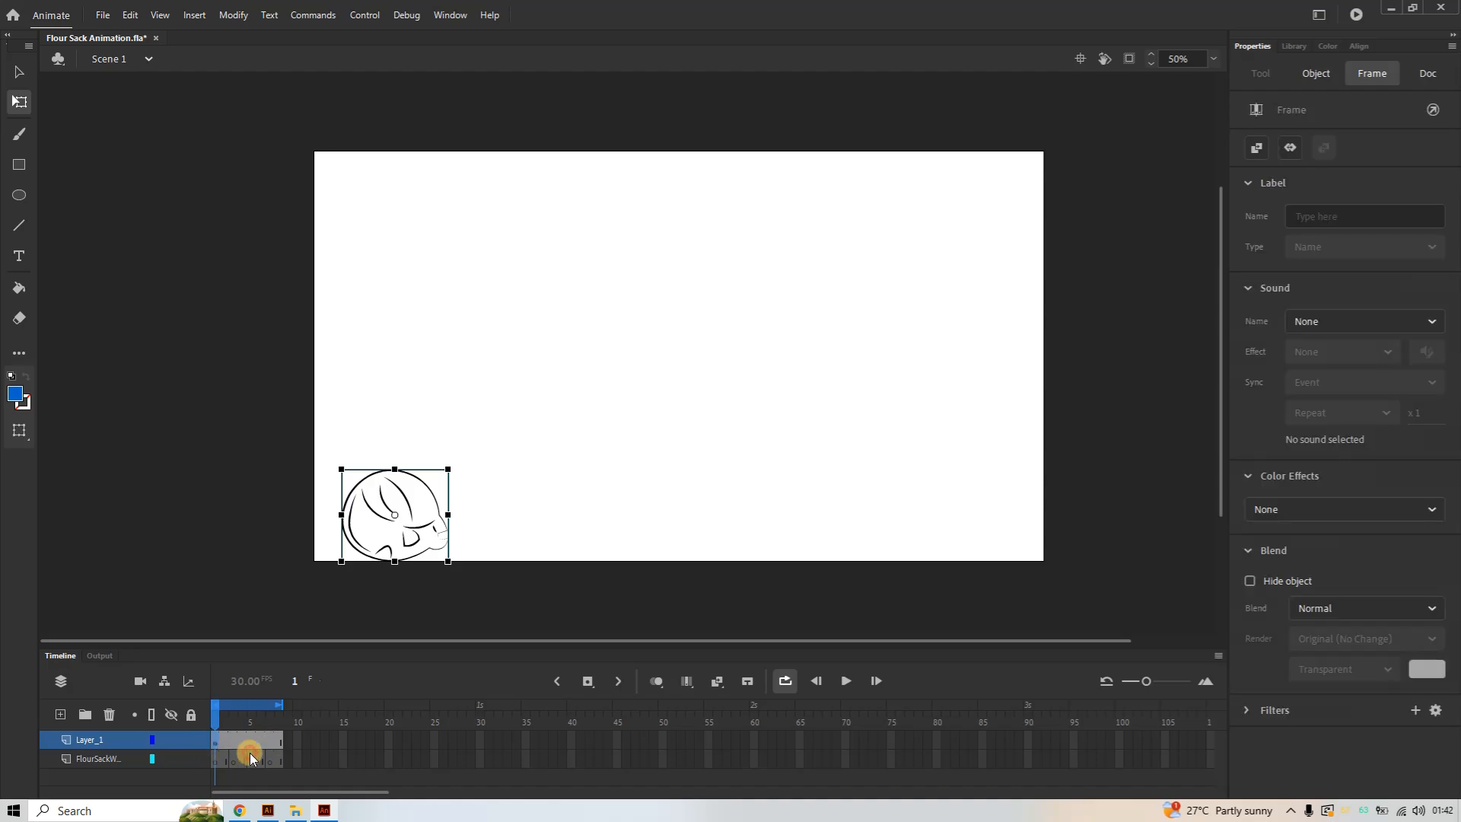
{"action": "key", "text": "ctrl+x"}
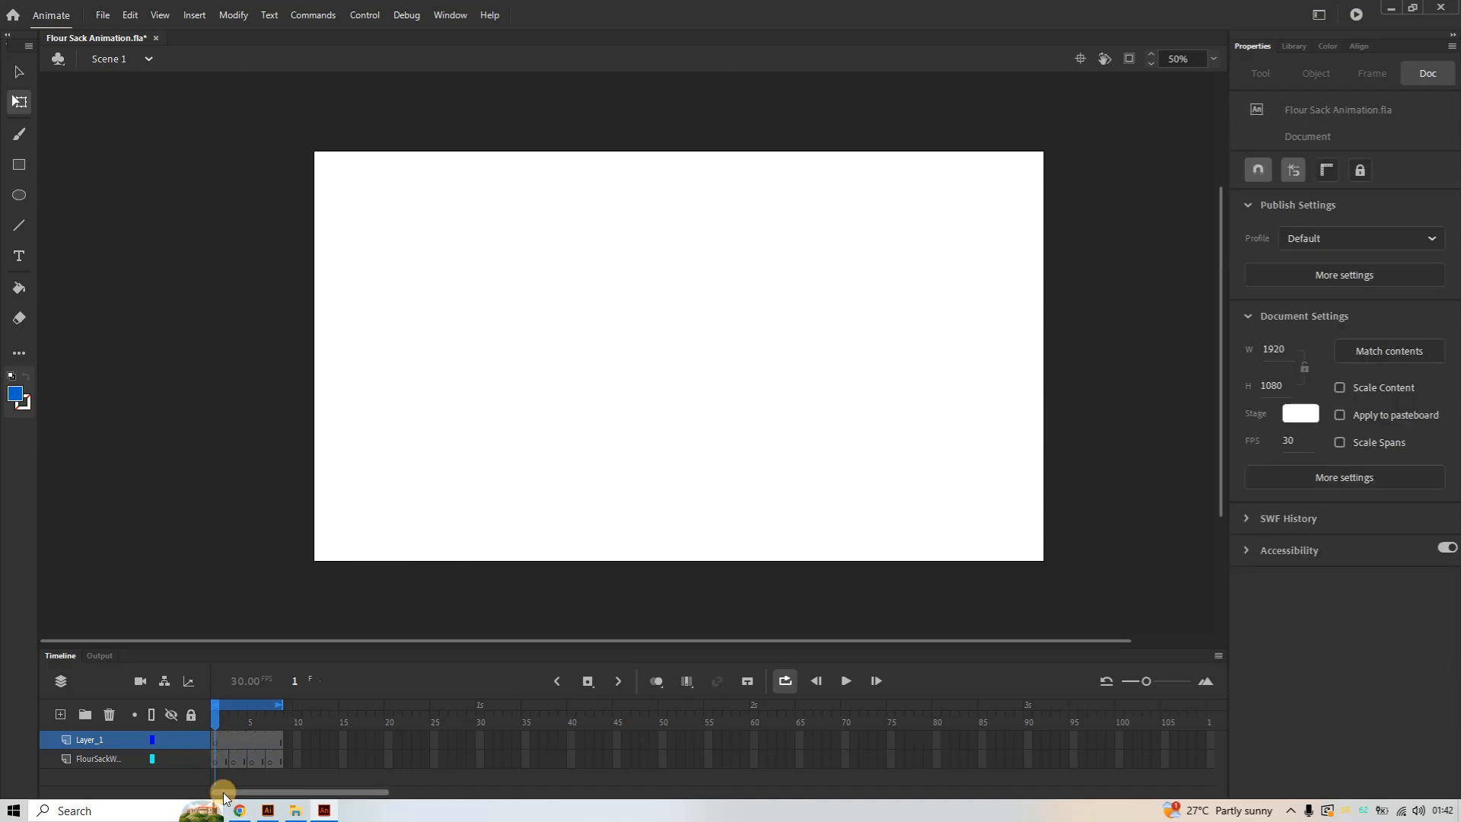
{"action": "left_click", "coordinate": [216, 758]}
{"action": "key", "text": "ctrl+v"}
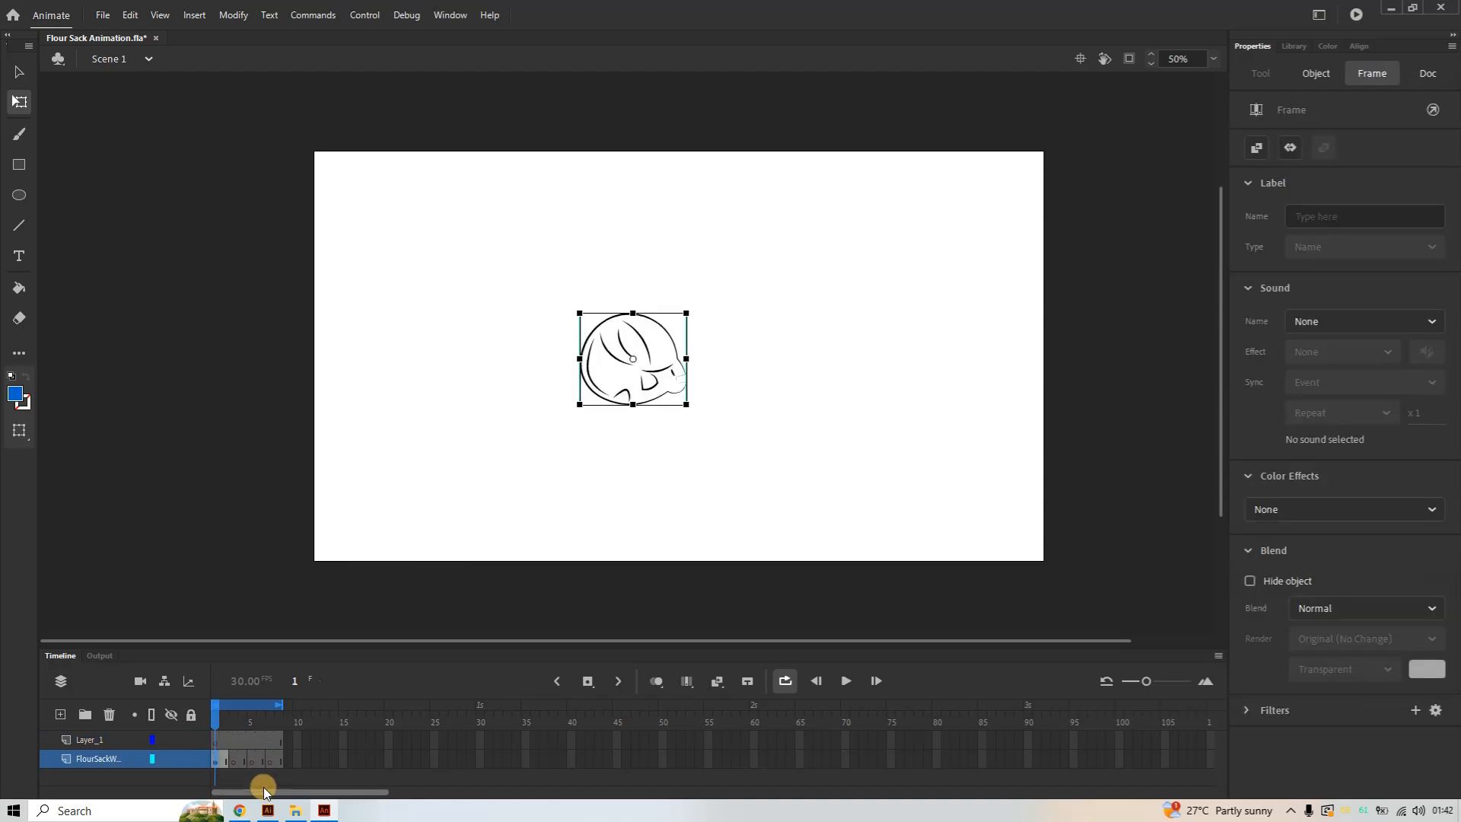
Move the pasted curled pose to the stage's bottom-left corner, at about X 64, Y 838
{"action": "mouse_move", "coordinate": [643, 349]}
{"action": "left_mouse_down"}
{"action": "mouse_move", "coordinate": [458, 454]}
{"action": "mouse_move", "coordinate": [579, 404]}
{"action": "mouse_move", "coordinate": [642, 353]}
{"action": "mouse_move", "coordinate": [455, 491]}
{"action": "left_mouse_up"}
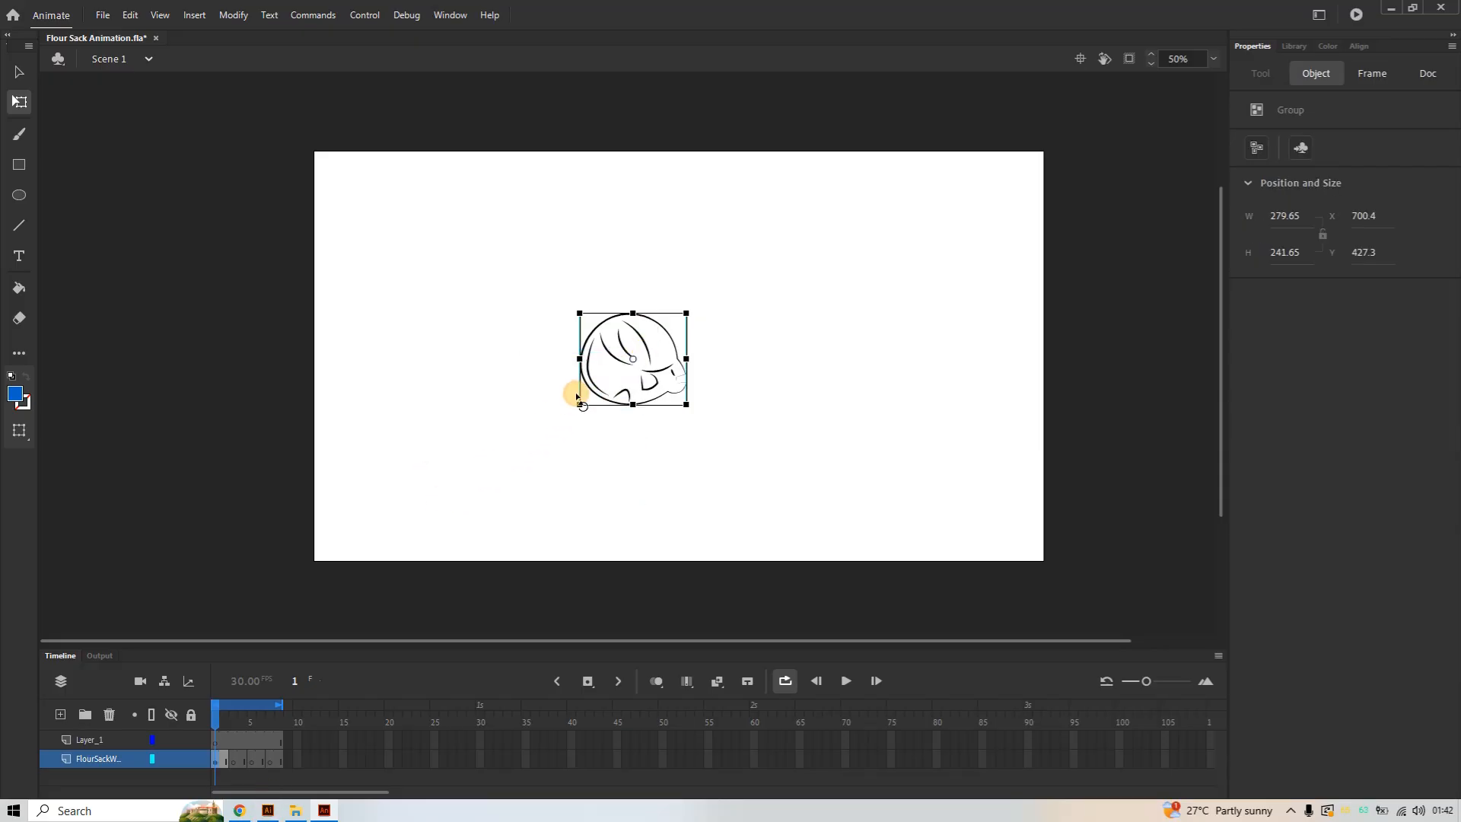
{"action": "left_click_drag", "start_coordinate": [629, 360], "coordinate": [564, 395]}
{"action": "left_click_drag", "start_coordinate": [634, 360], "coordinate": [566, 410]}
{"action": "left_click_drag", "start_coordinate": [670, 331], "coordinate": [427, 485]}
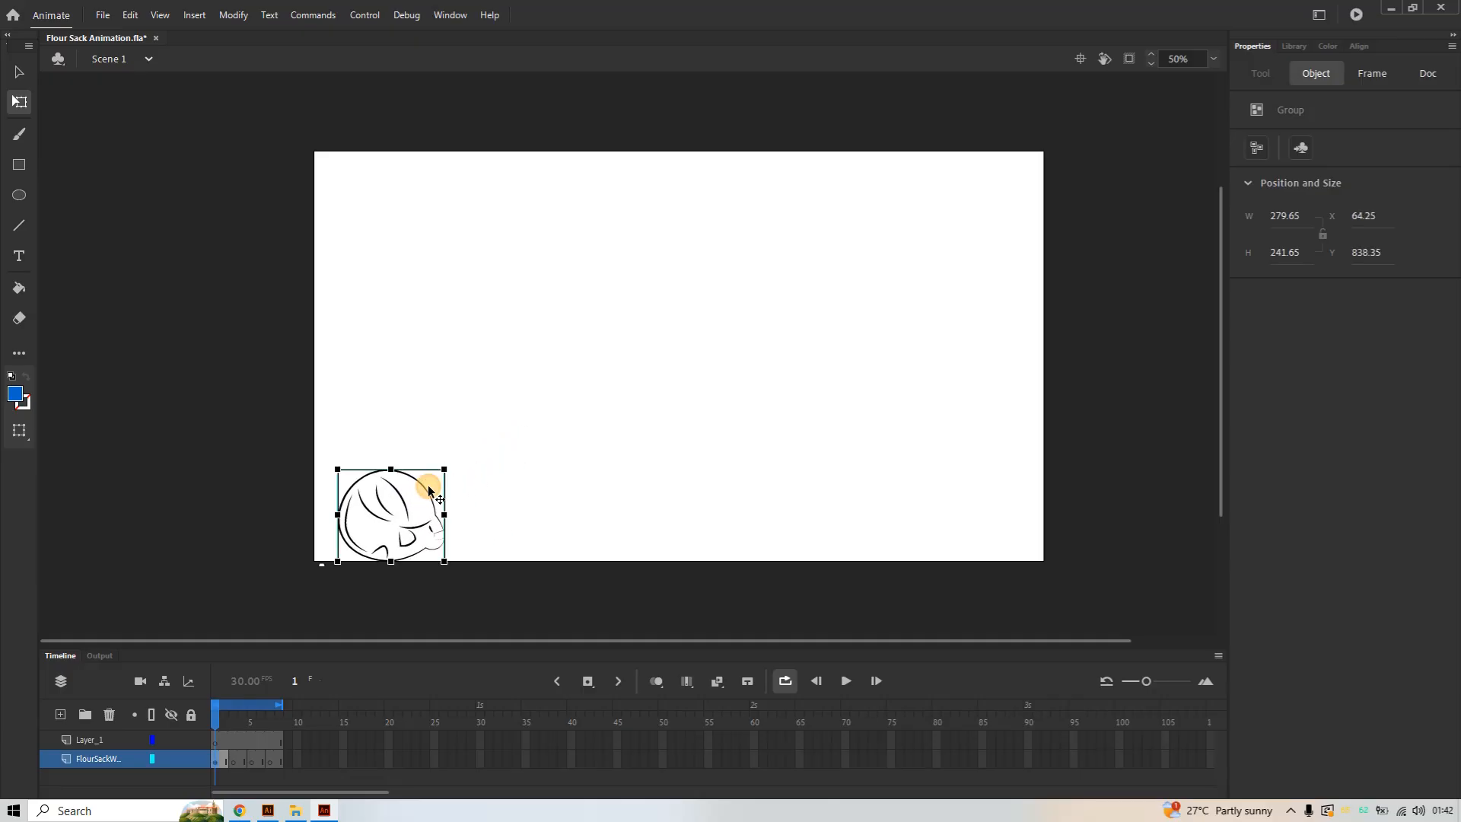
{"action": "left_click", "coordinate": [645, 410]}
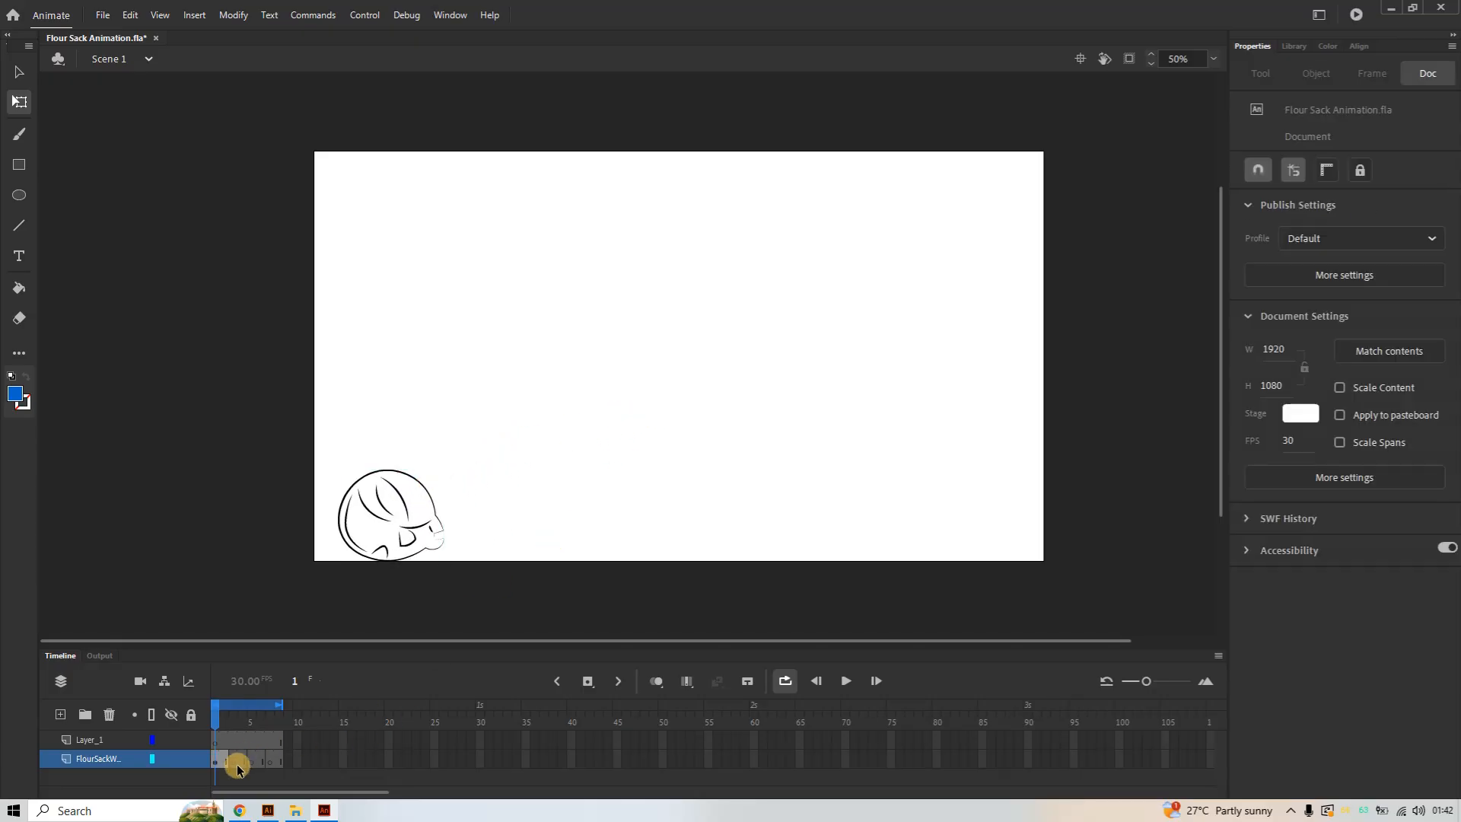
Switch to Illustrator and copy the stretched leaping pose just above the curled one in the jump arc
{"action": "left_click", "coordinate": [298, 811]}
{"action": "left_click", "coordinate": [298, 811]}
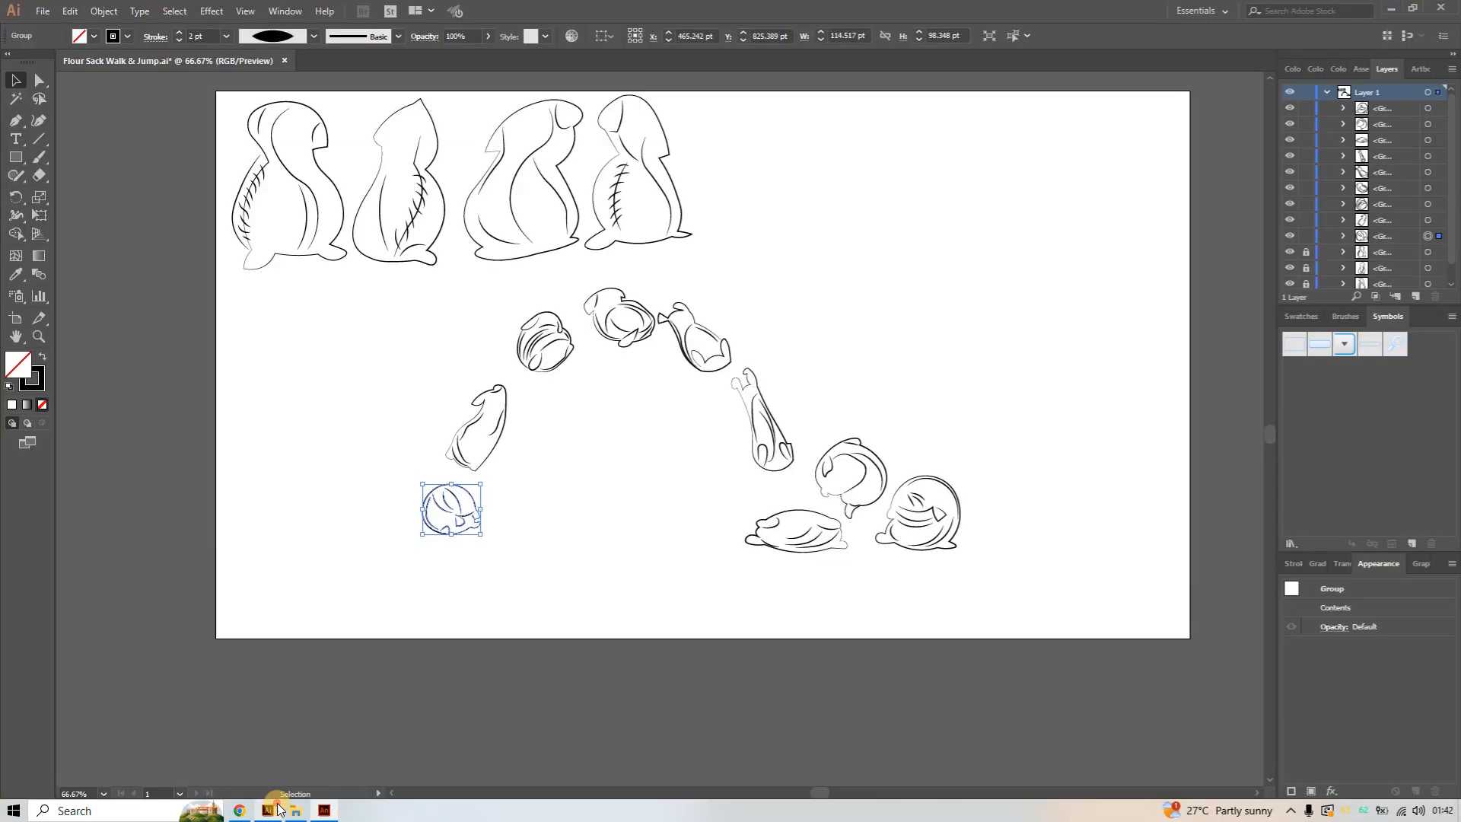
{"action": "left_click", "coordinate": [268, 810]}
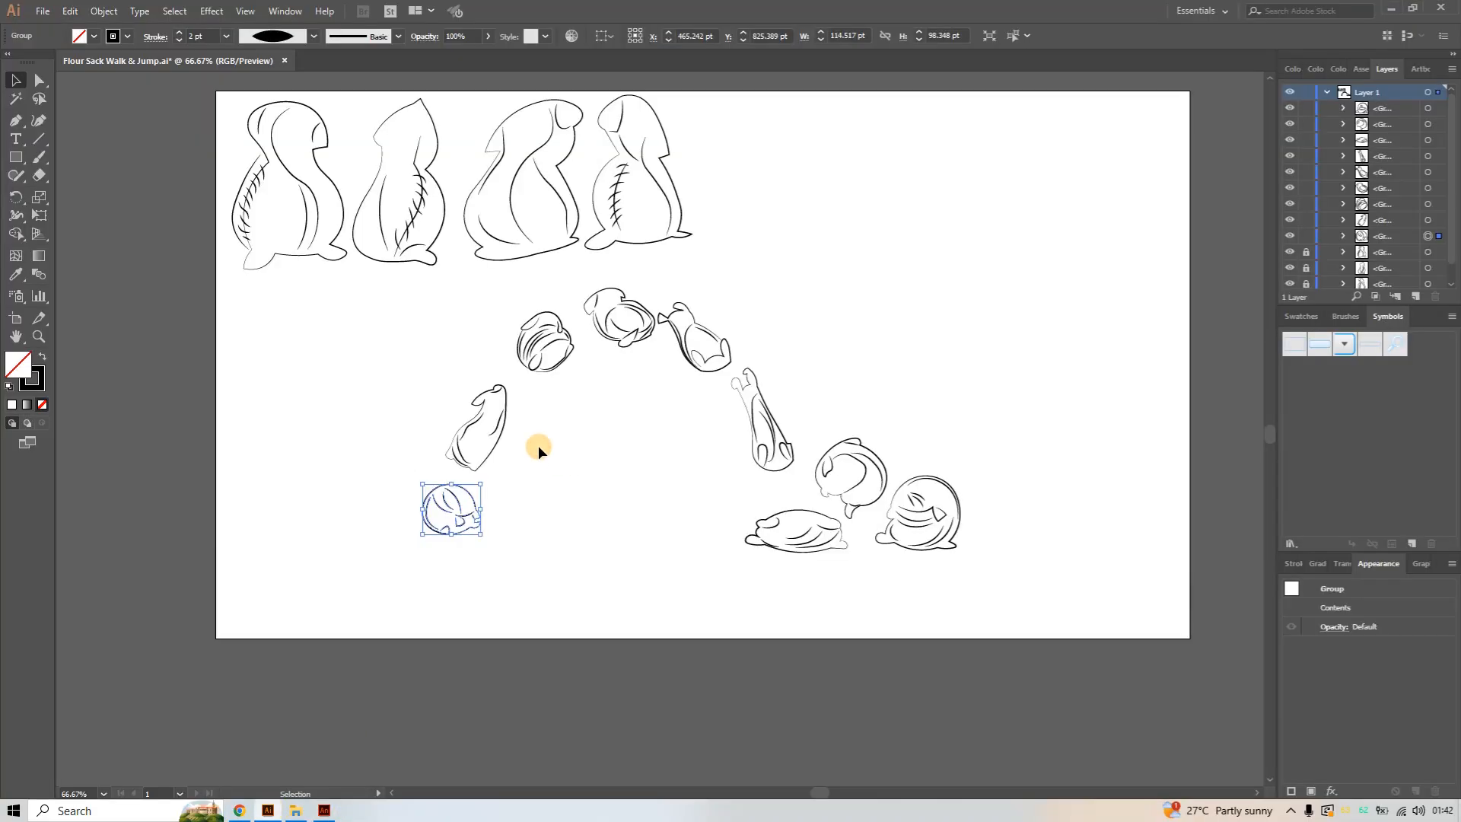
{"action": "left_click", "coordinate": [487, 443]}
{"action": "key", "text": "a"}
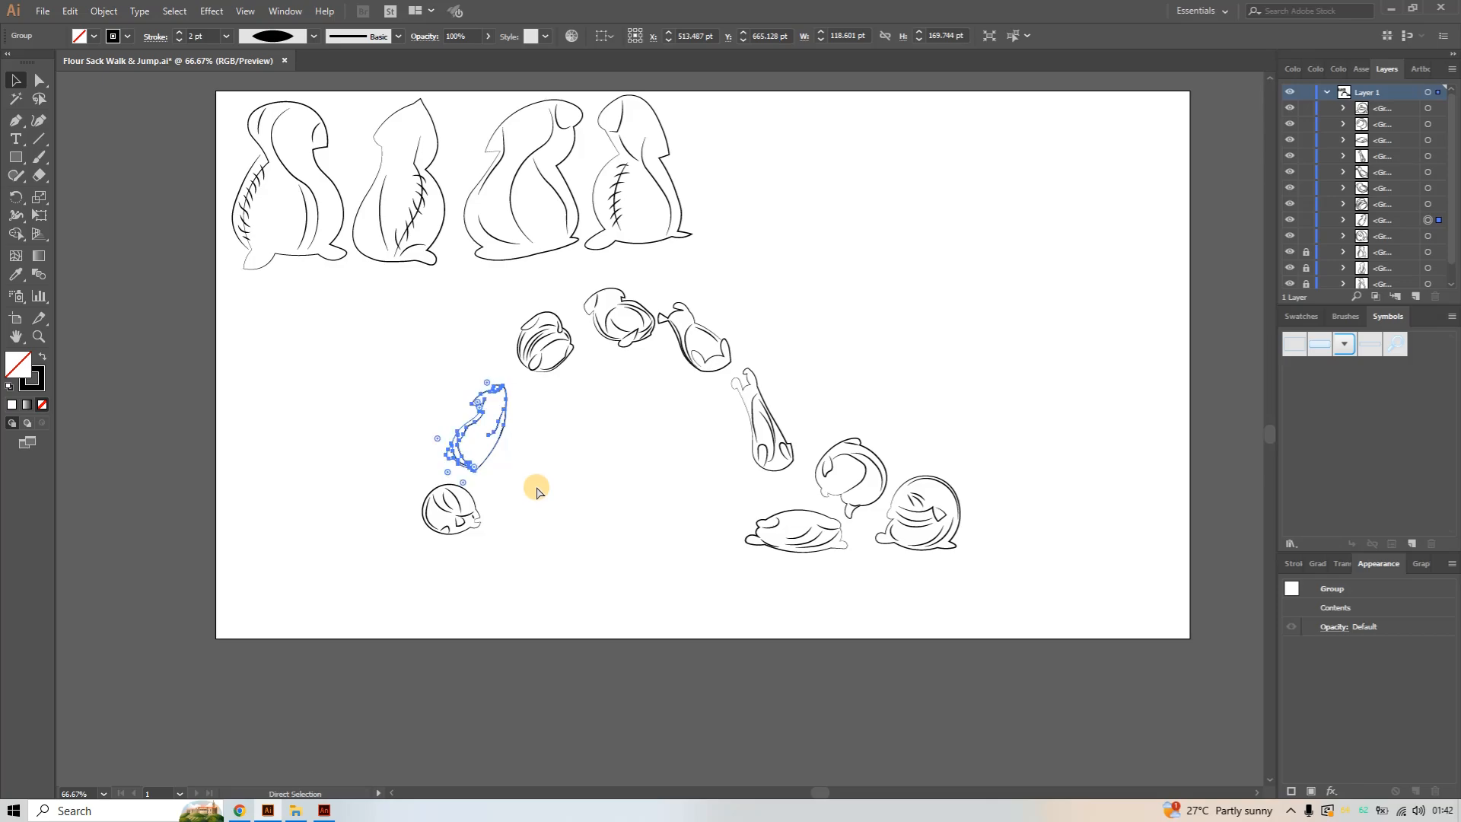
{"action": "key", "text": "v"}
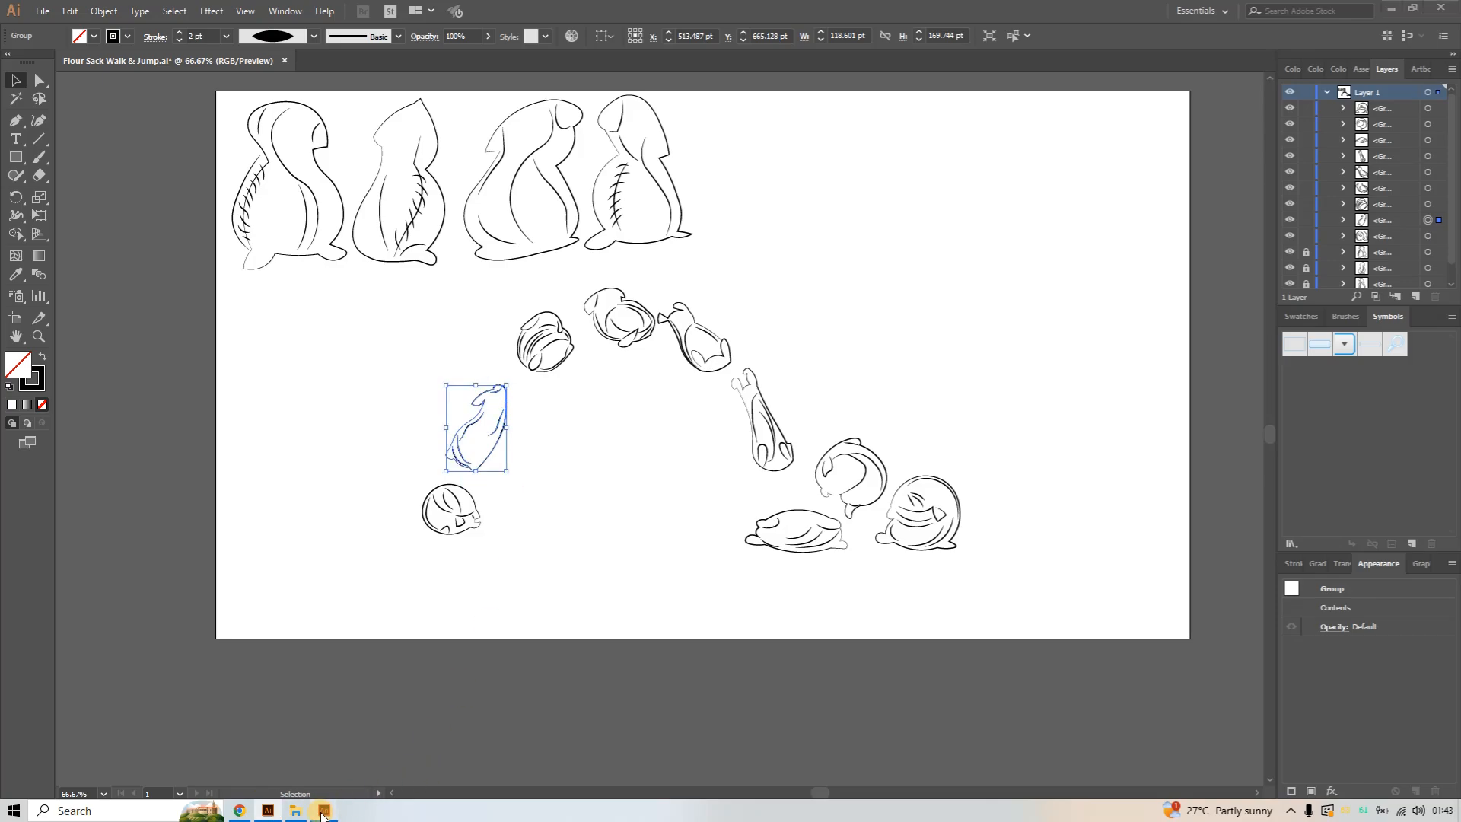
Switch to Animate and paste the stretched pose at frame 3 with the AI file importer preferences
{"action": "left_click", "coordinate": [324, 810]}
{"action": "left_click", "coordinate": [411, 583]}
{"action": "left_click", "coordinate": [223, 740]}
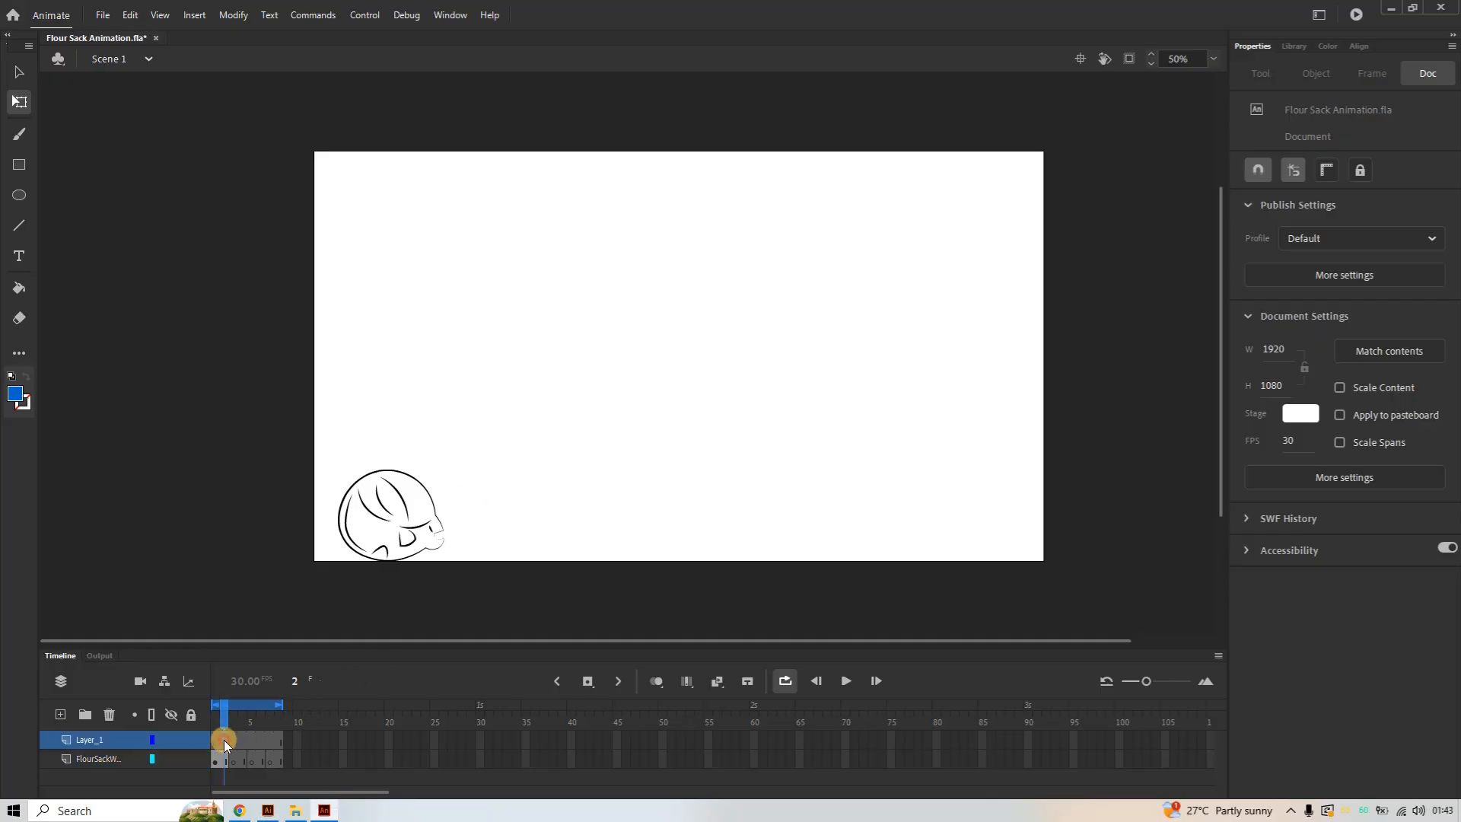
{"action": "left_click", "coordinate": [240, 759]}
{"action": "left_click", "coordinate": [236, 760]}
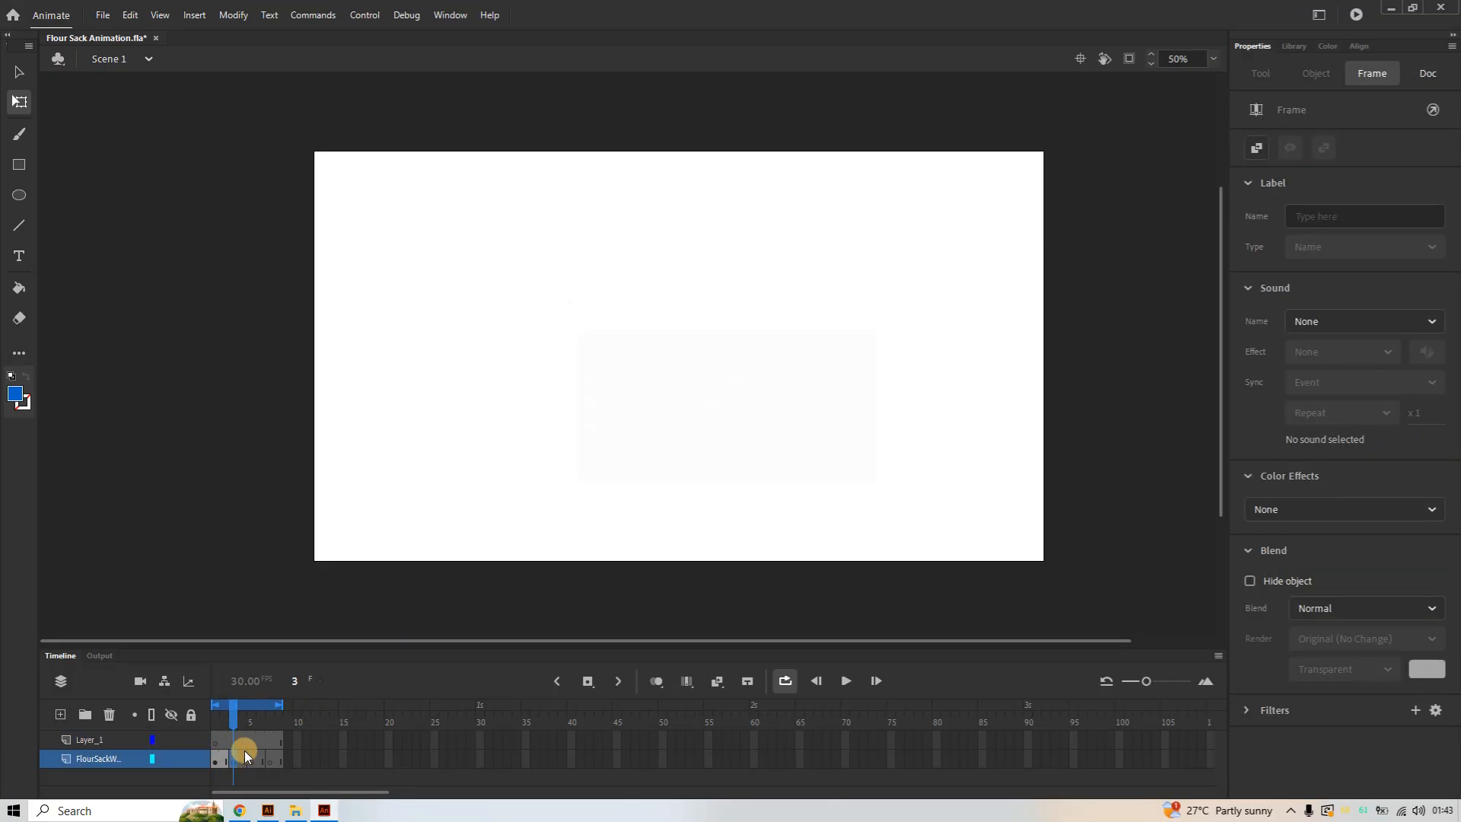
{"action": "key", "text": "ctrl+v"}
{"action": "left_click", "coordinate": [772, 463]}
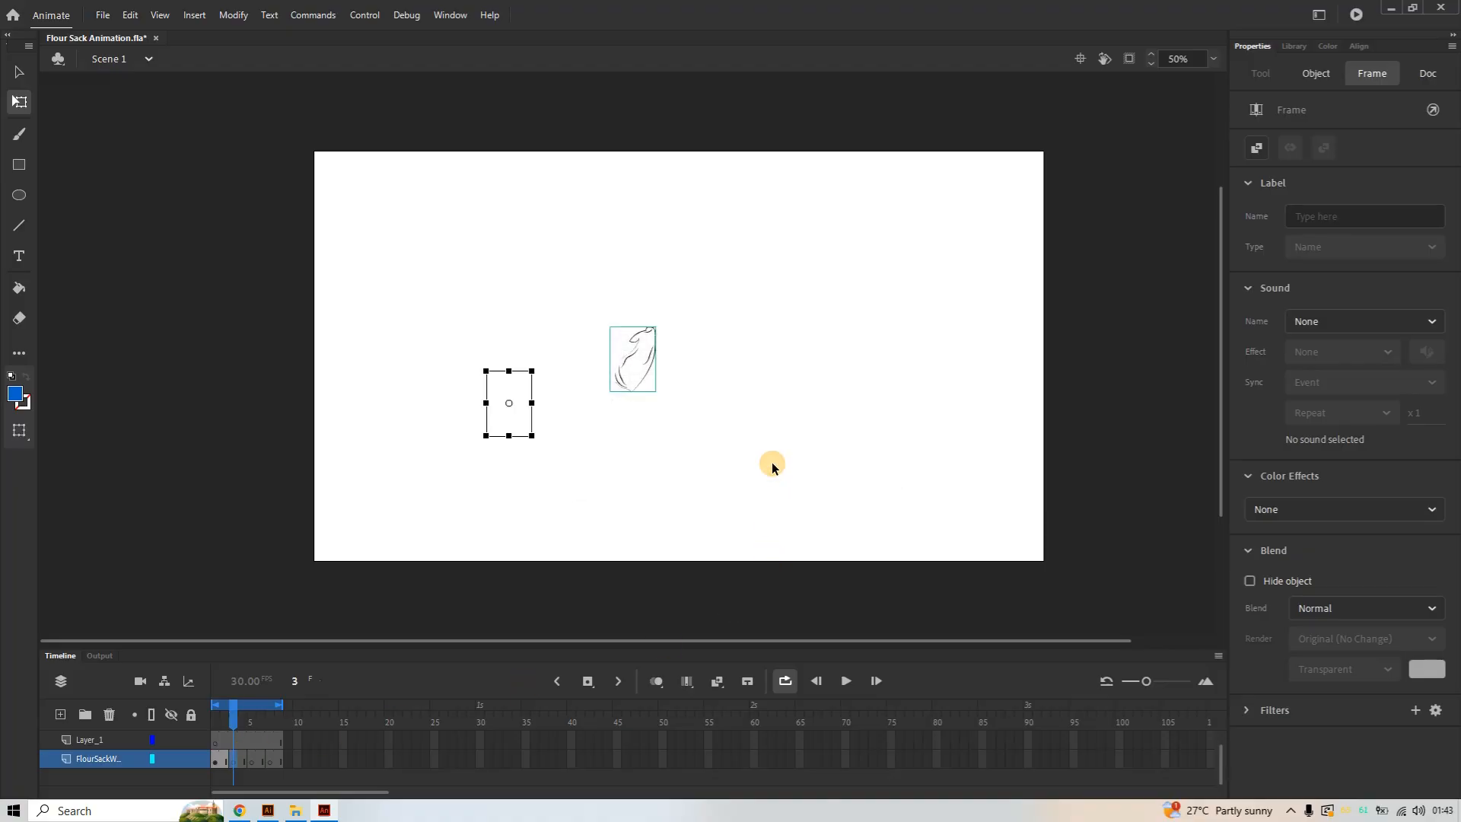
Scale the stretched pose to about 254 by 363 and place it at about X 401, Y 473
{"action": "left_click", "coordinate": [653, 390]}
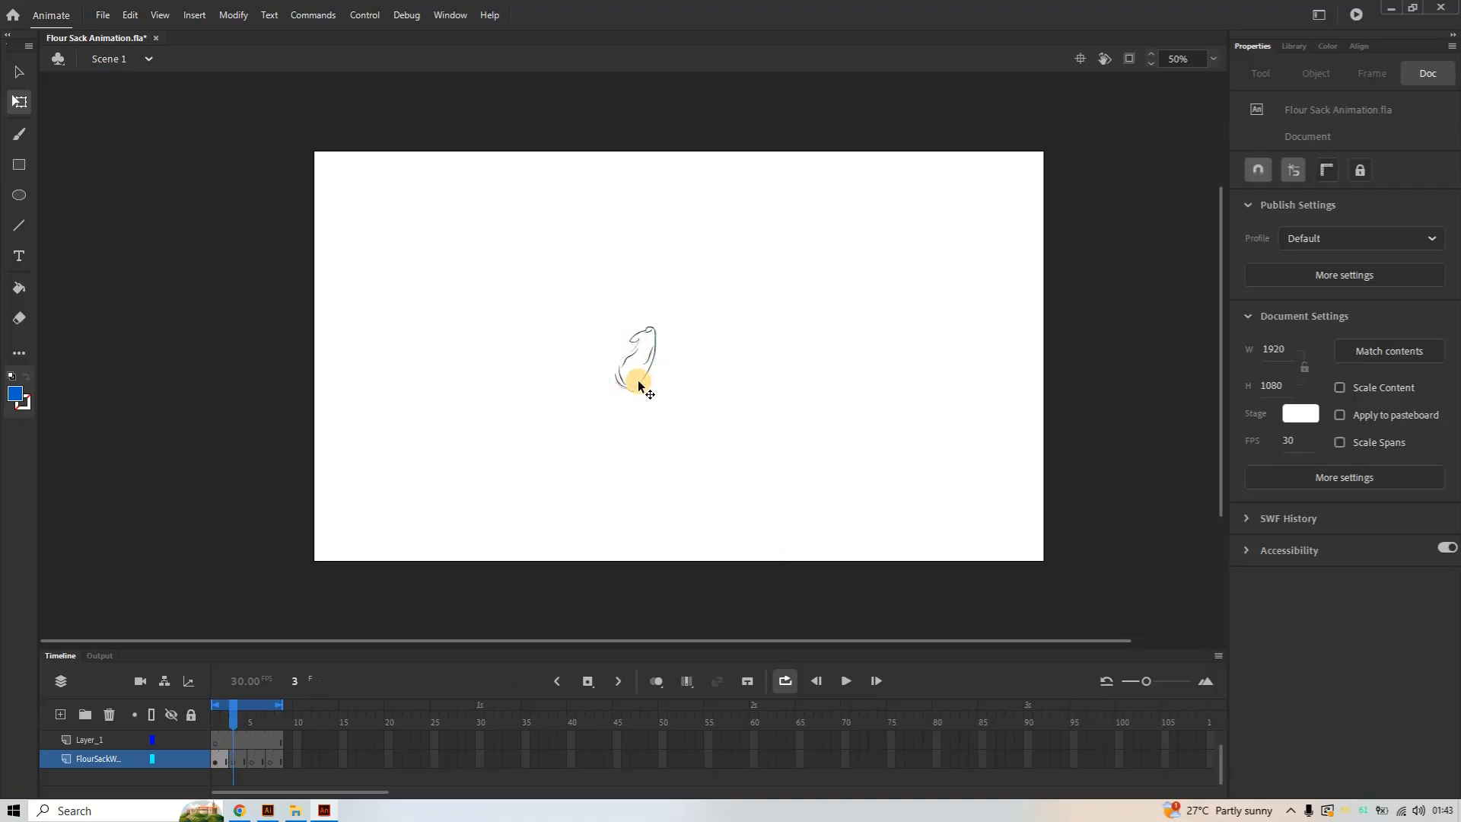
{"action": "left_click", "coordinate": [637, 390]}
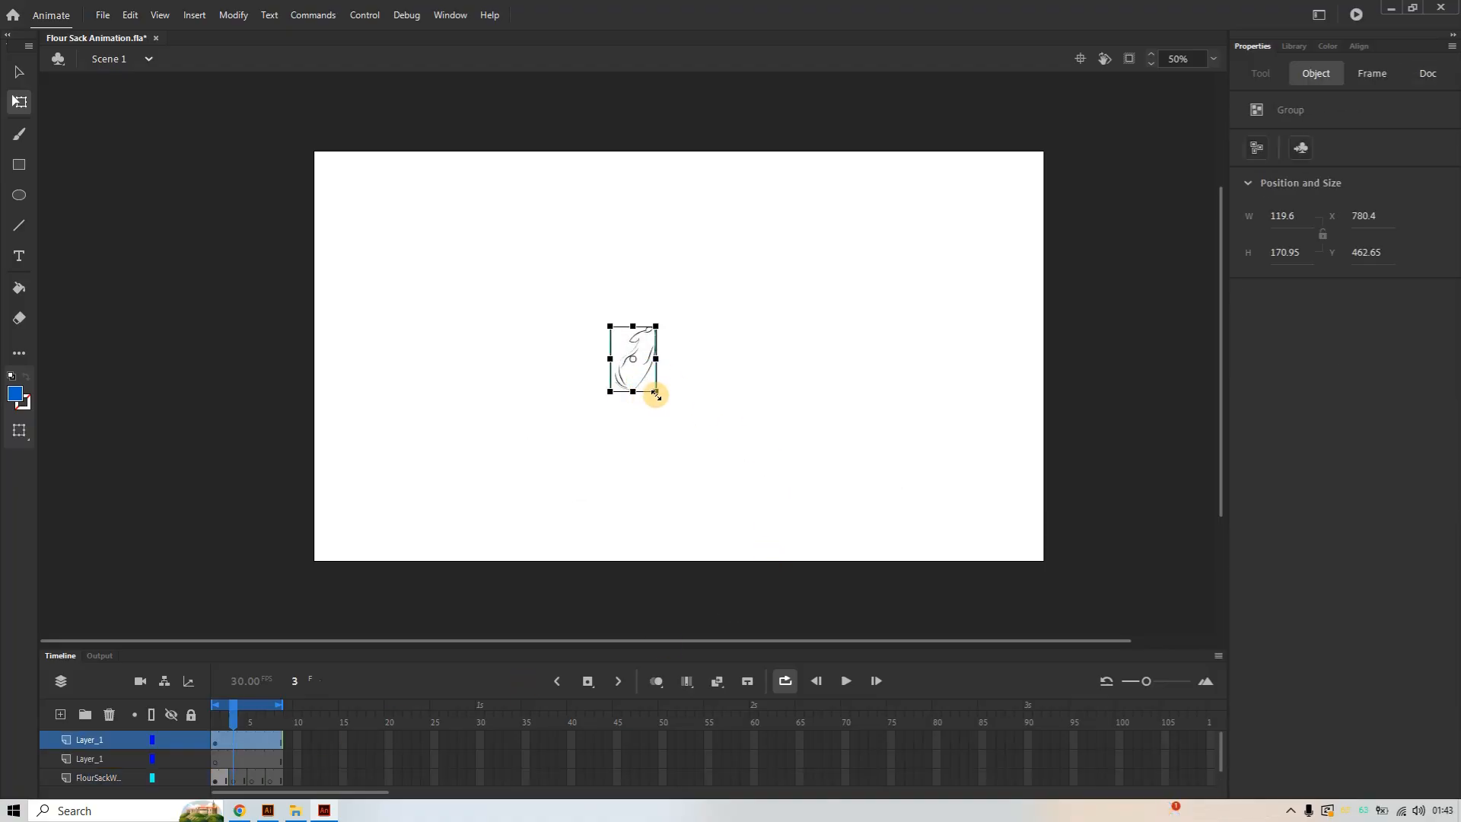
{"action": "left_click_drag", "start_coordinate": [655, 392], "coordinate": [682, 429]}
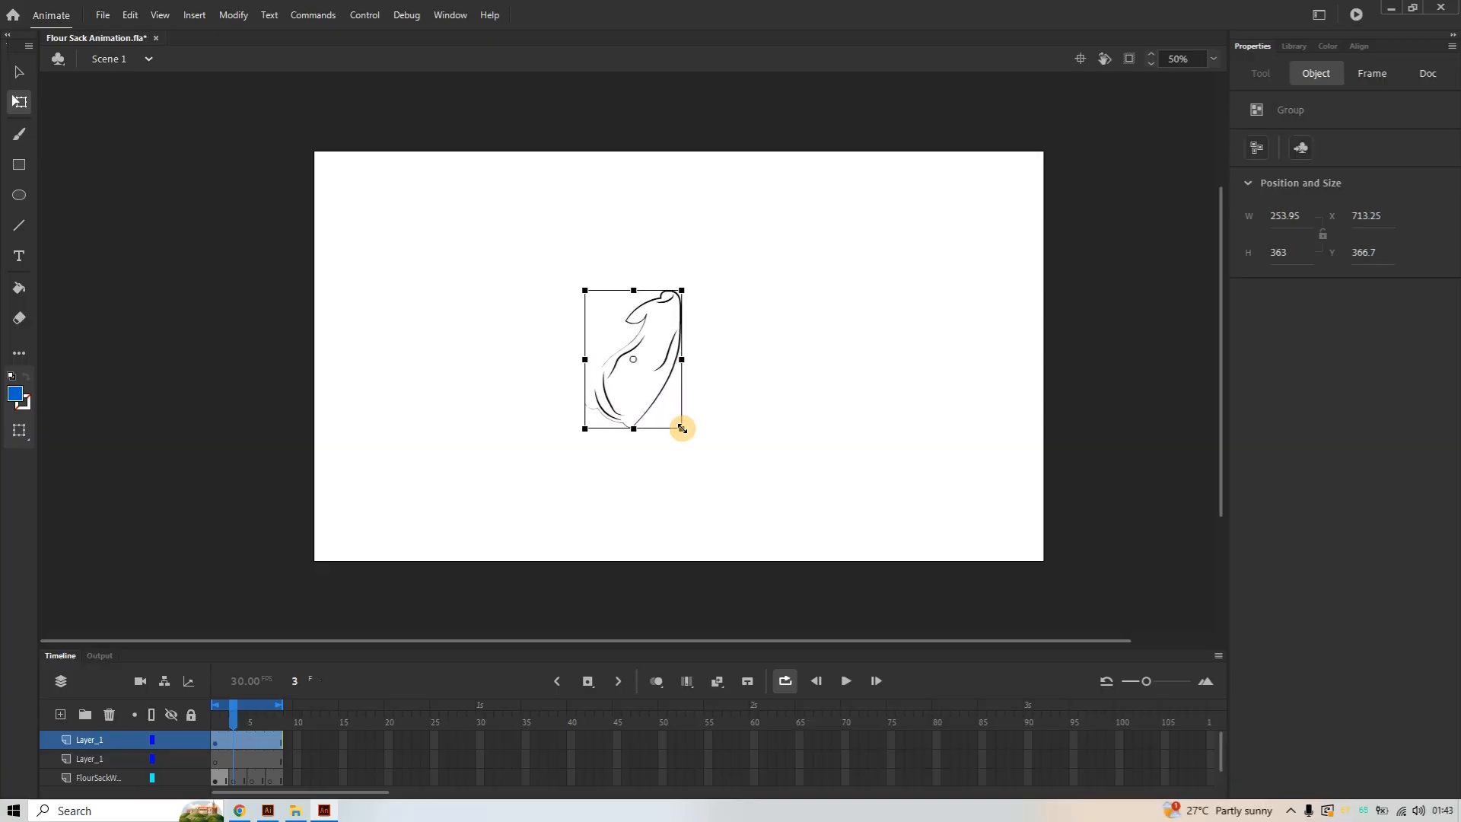
{"action": "left_click_drag", "start_coordinate": [657, 371], "coordinate": [541, 410]}
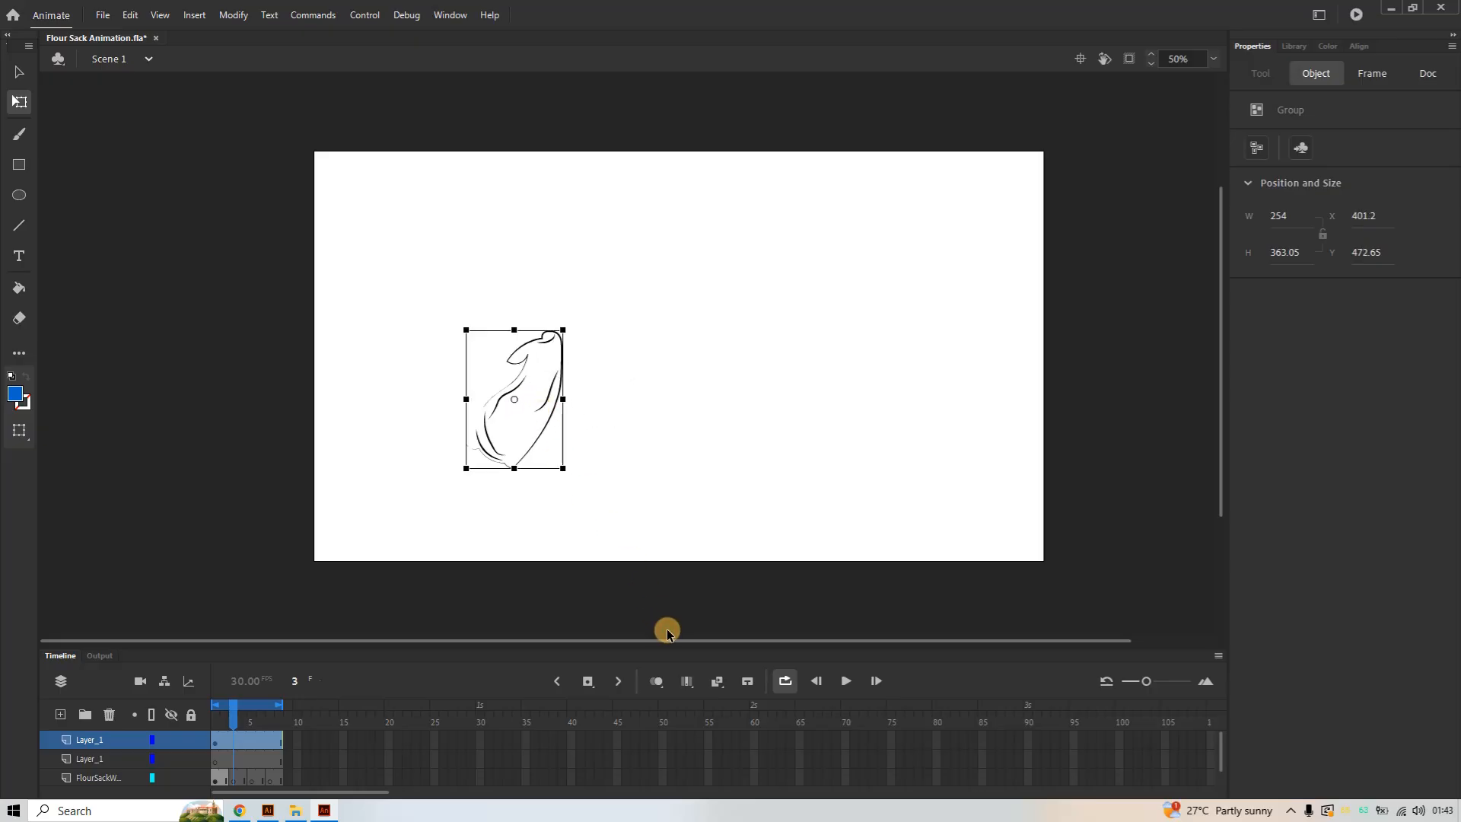
Turn on onion skinning and shift the stretched pose left toward the curled one, comparing its placement with the Illustrator drawing
{"action": "left_click", "coordinate": [657, 682]}
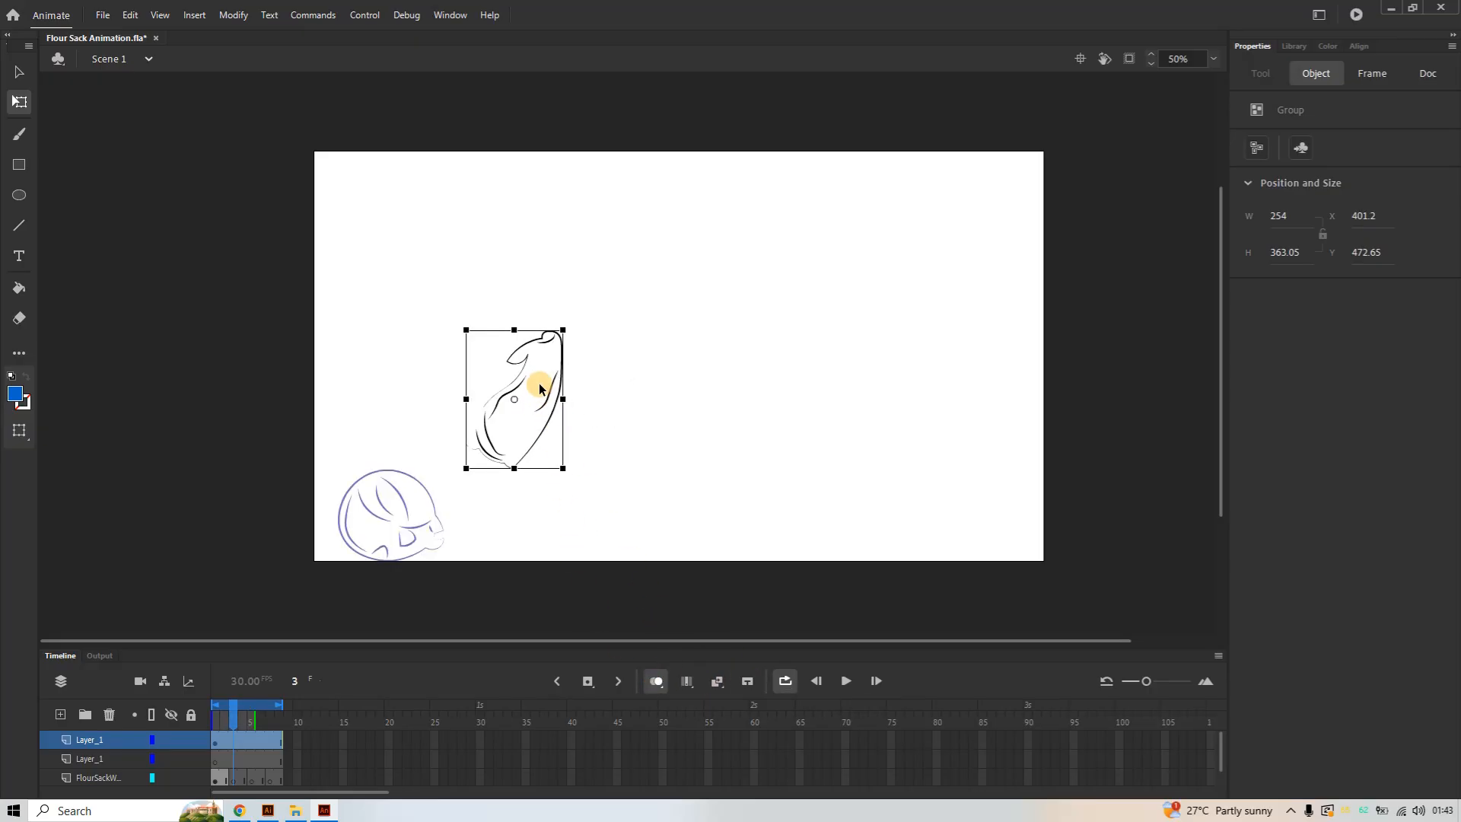
{"action": "left_click", "coordinate": [268, 811]}
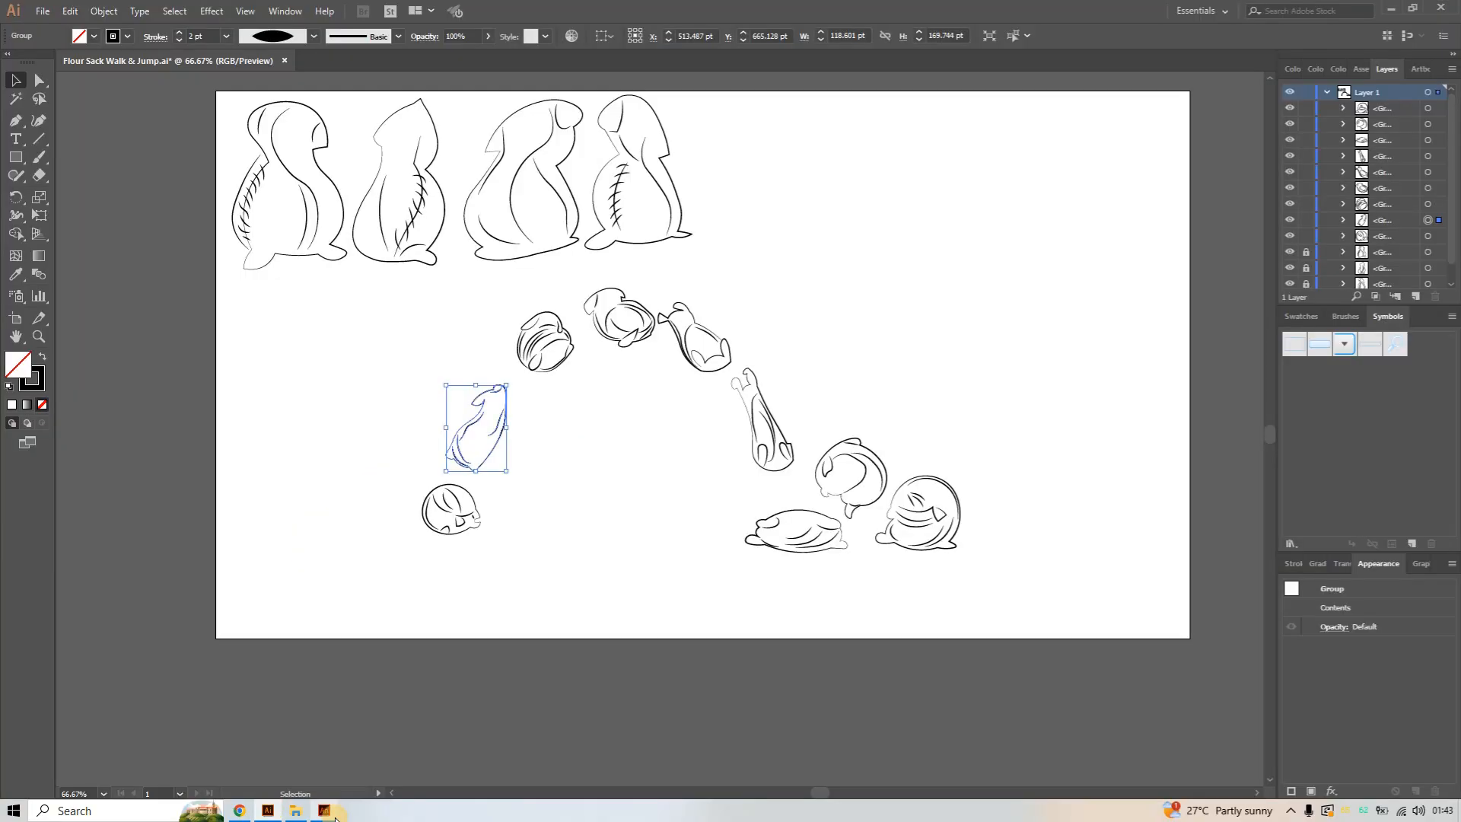
{"action": "left_click", "coordinate": [325, 811]}
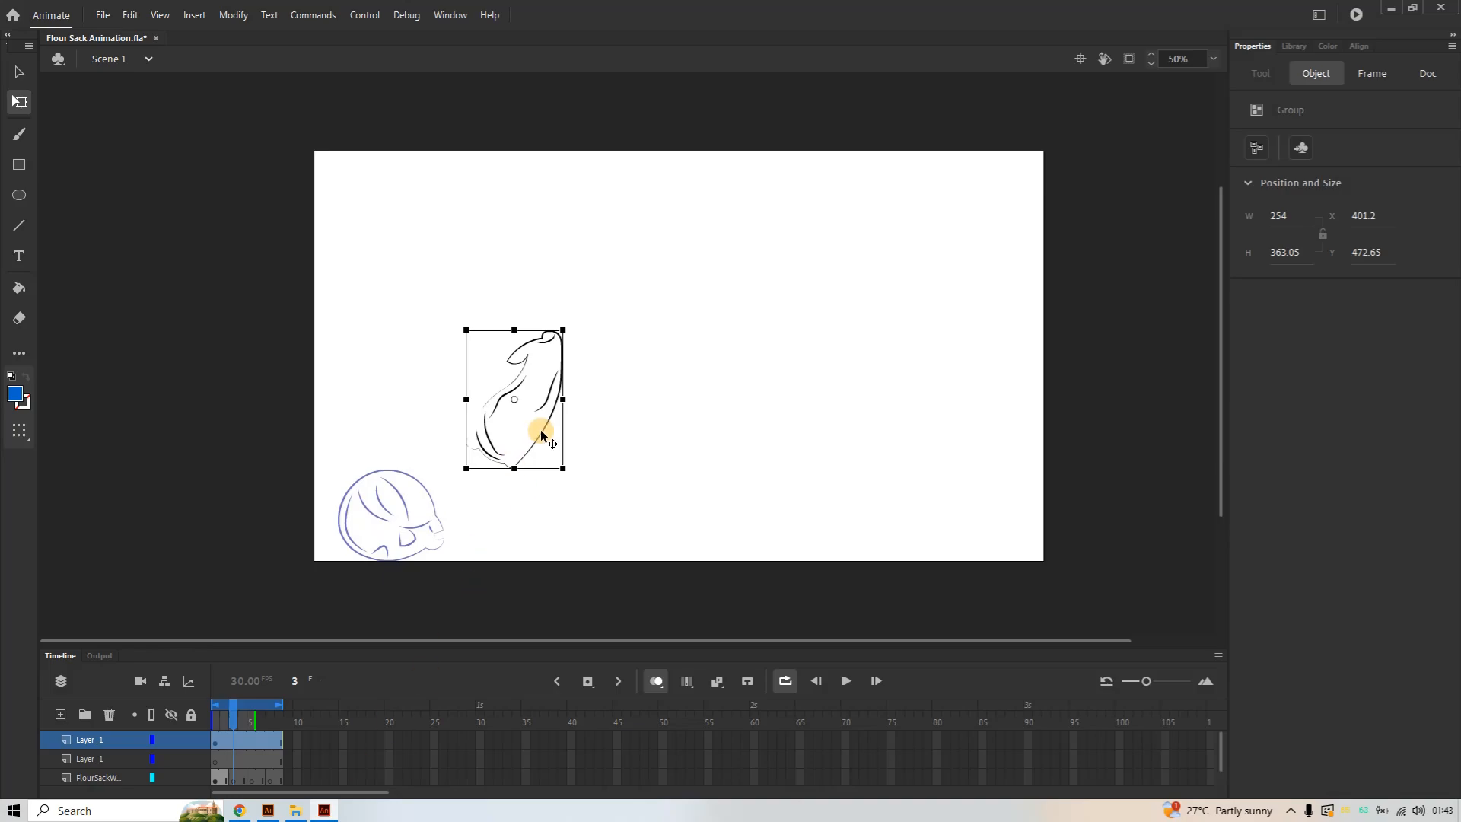
{"action": "left_click_drag", "start_coordinate": [542, 428], "coordinate": [500, 425]}
{"action": "left_click", "coordinate": [270, 819]}
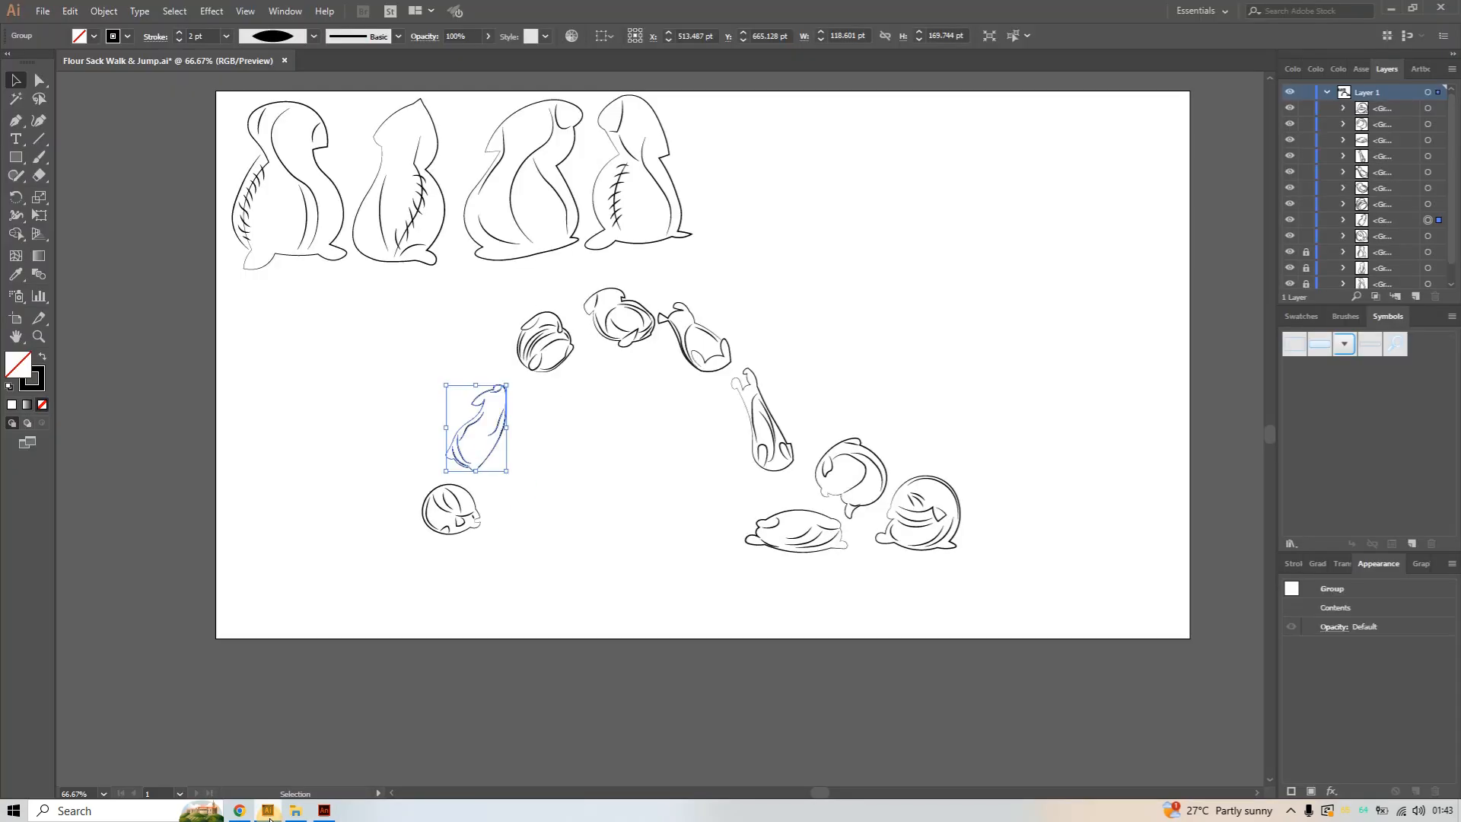
Switch to Animate, shift the stretched pose to about X 275, Y 443, and save the file
{"action": "left_click", "coordinate": [324, 811]}
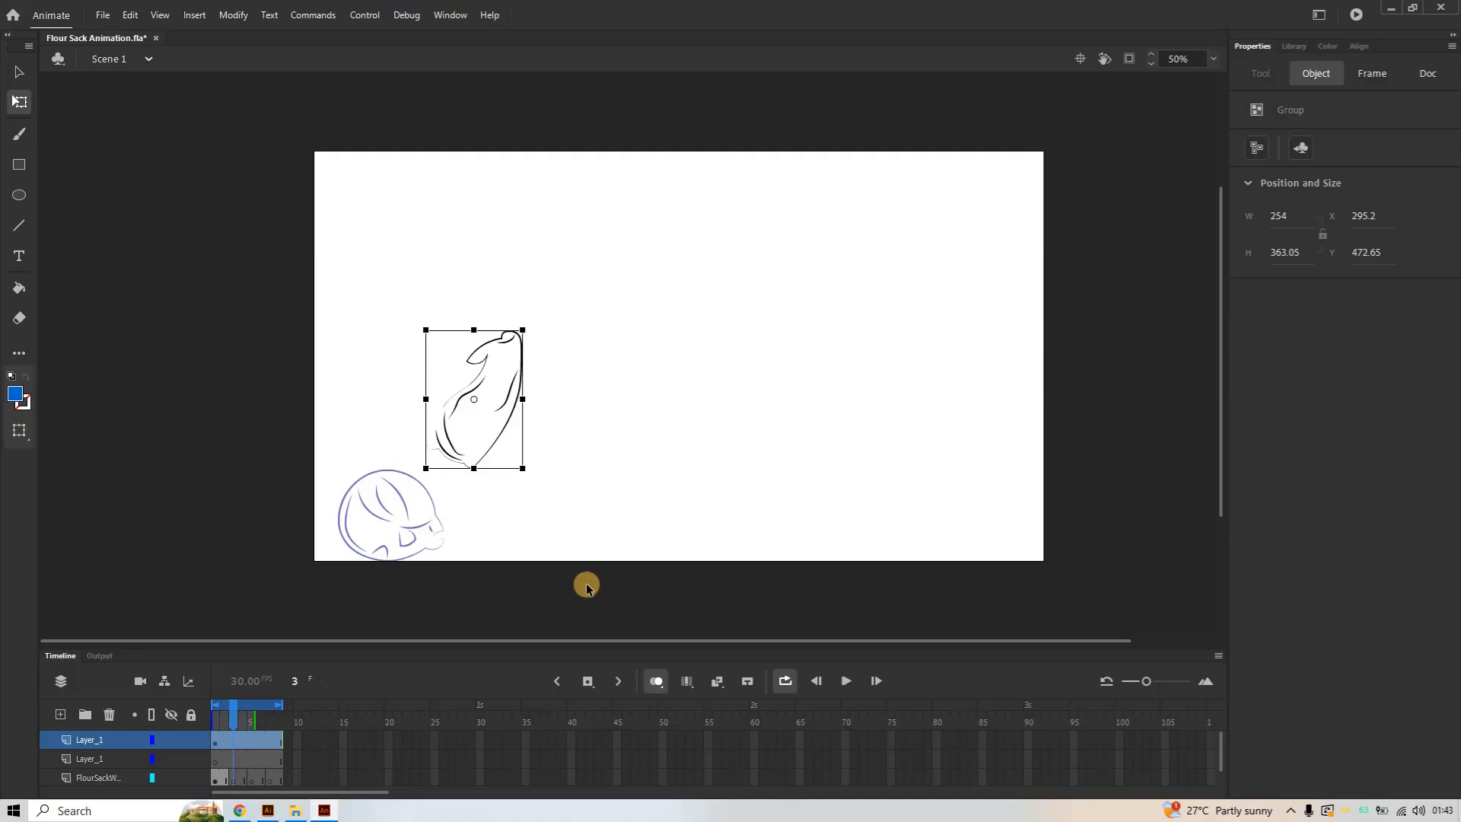
{"action": "left_click_drag", "start_coordinate": [512, 408], "coordinate": [505, 400]}
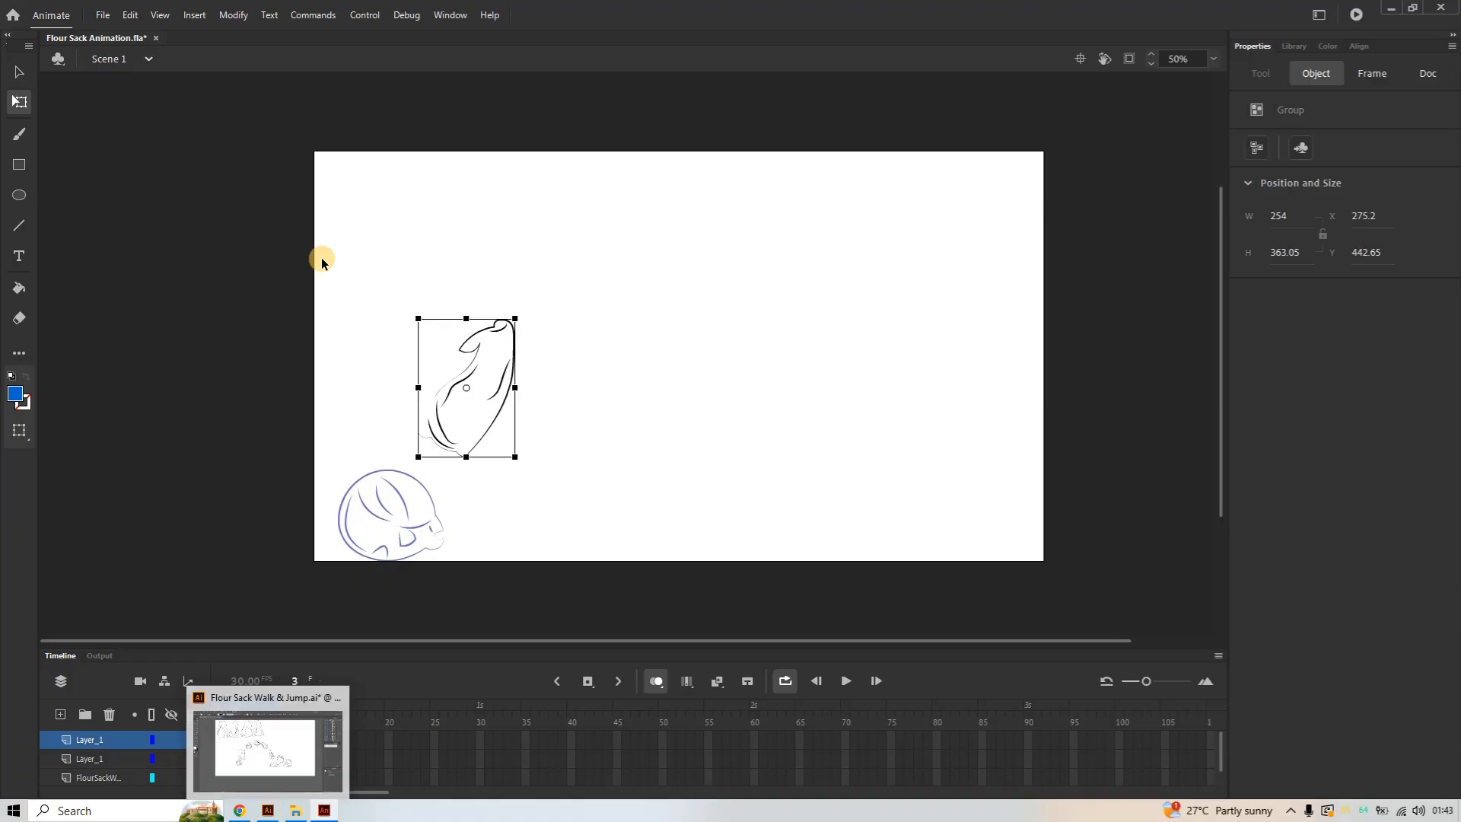
{"action": "left_click", "coordinate": [110, 21]}
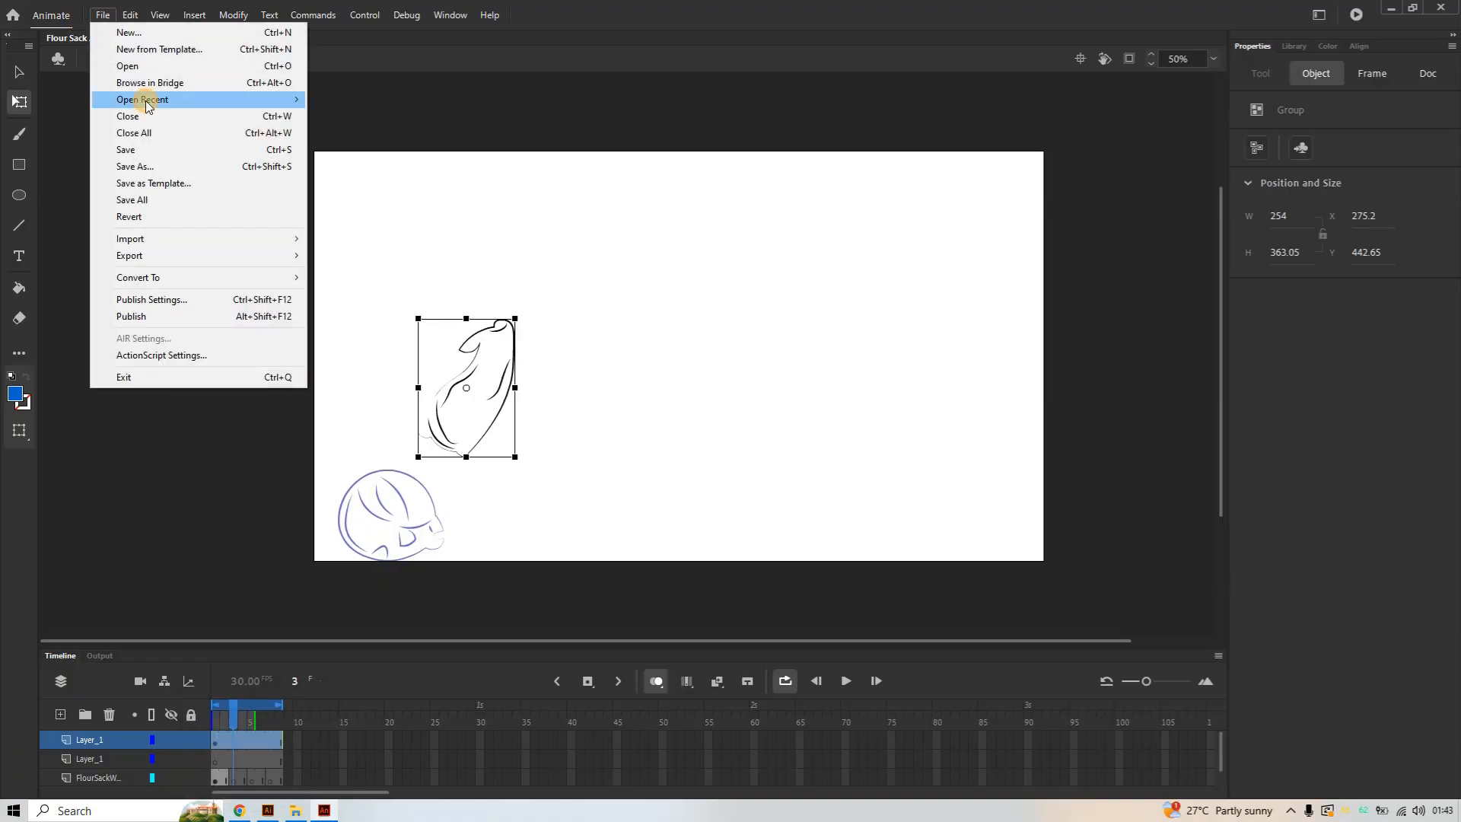
{"action": "left_click", "coordinate": [151, 148]}
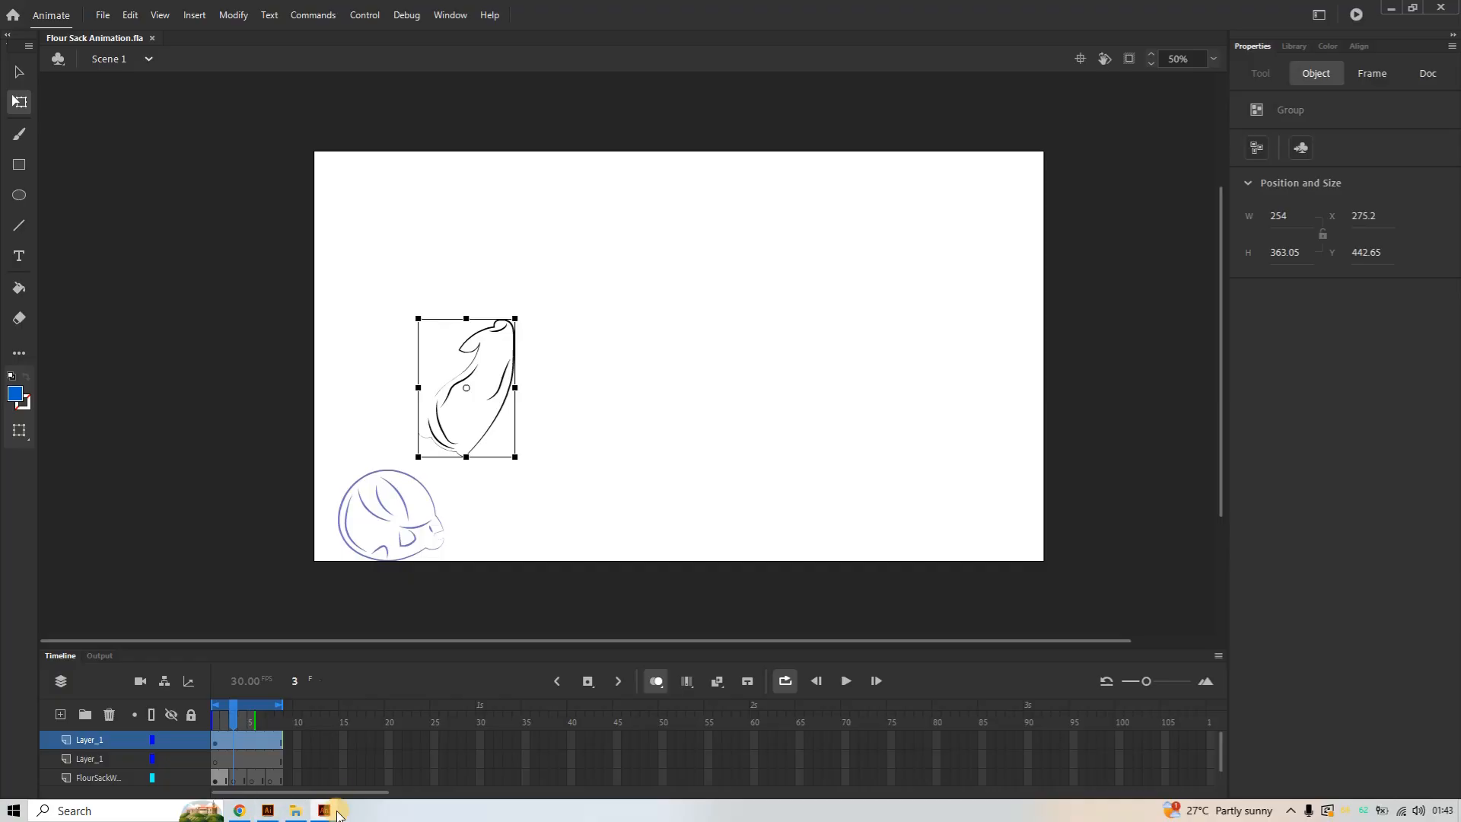
Switch to Illustrator and copy the curled pose above the stretched one on the rising side of the jump arc
{"action": "mouse_move", "coordinate": [271, 815]}
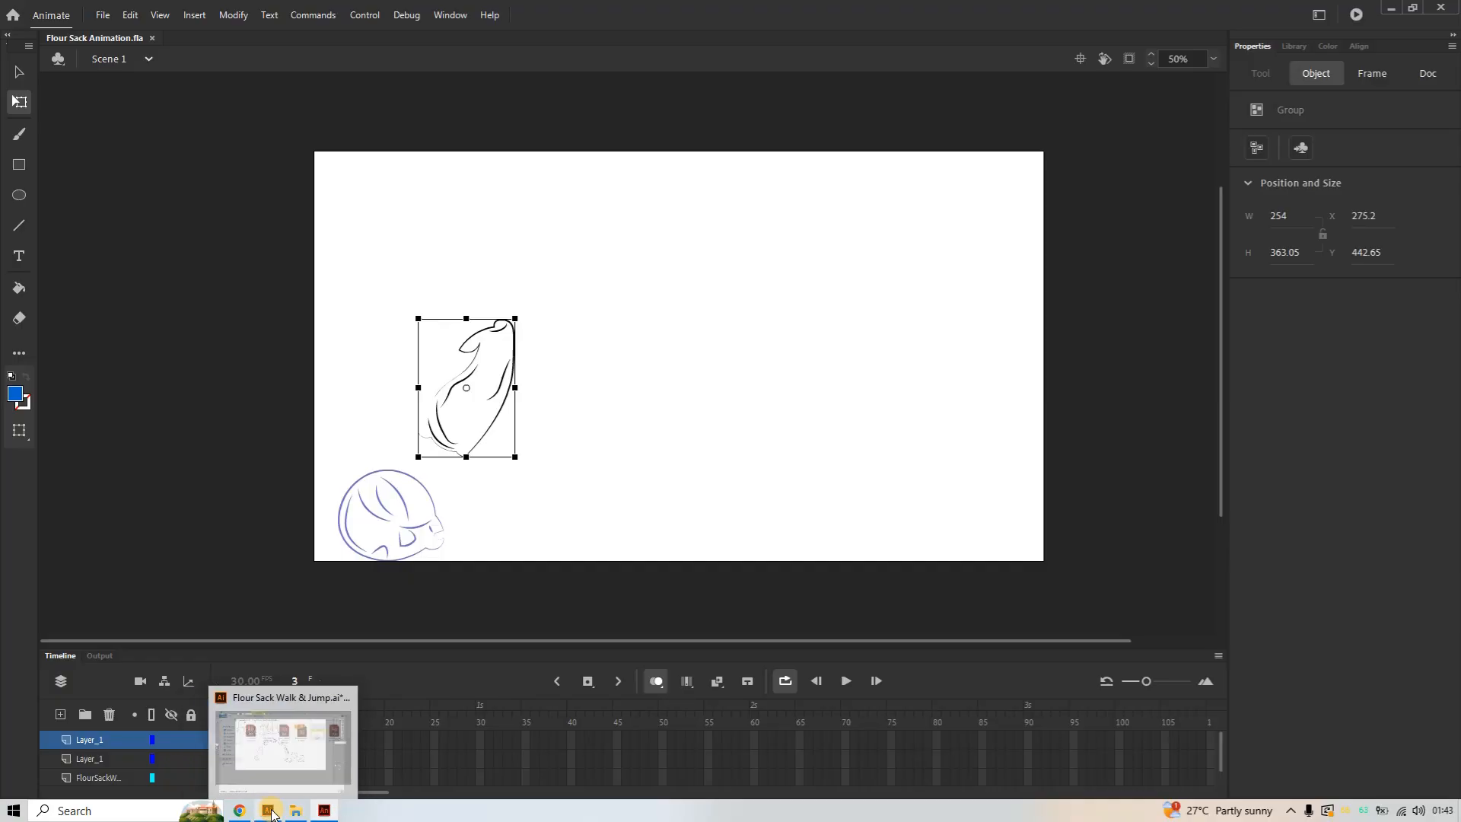
{"action": "left_click", "coordinate": [270, 812]}
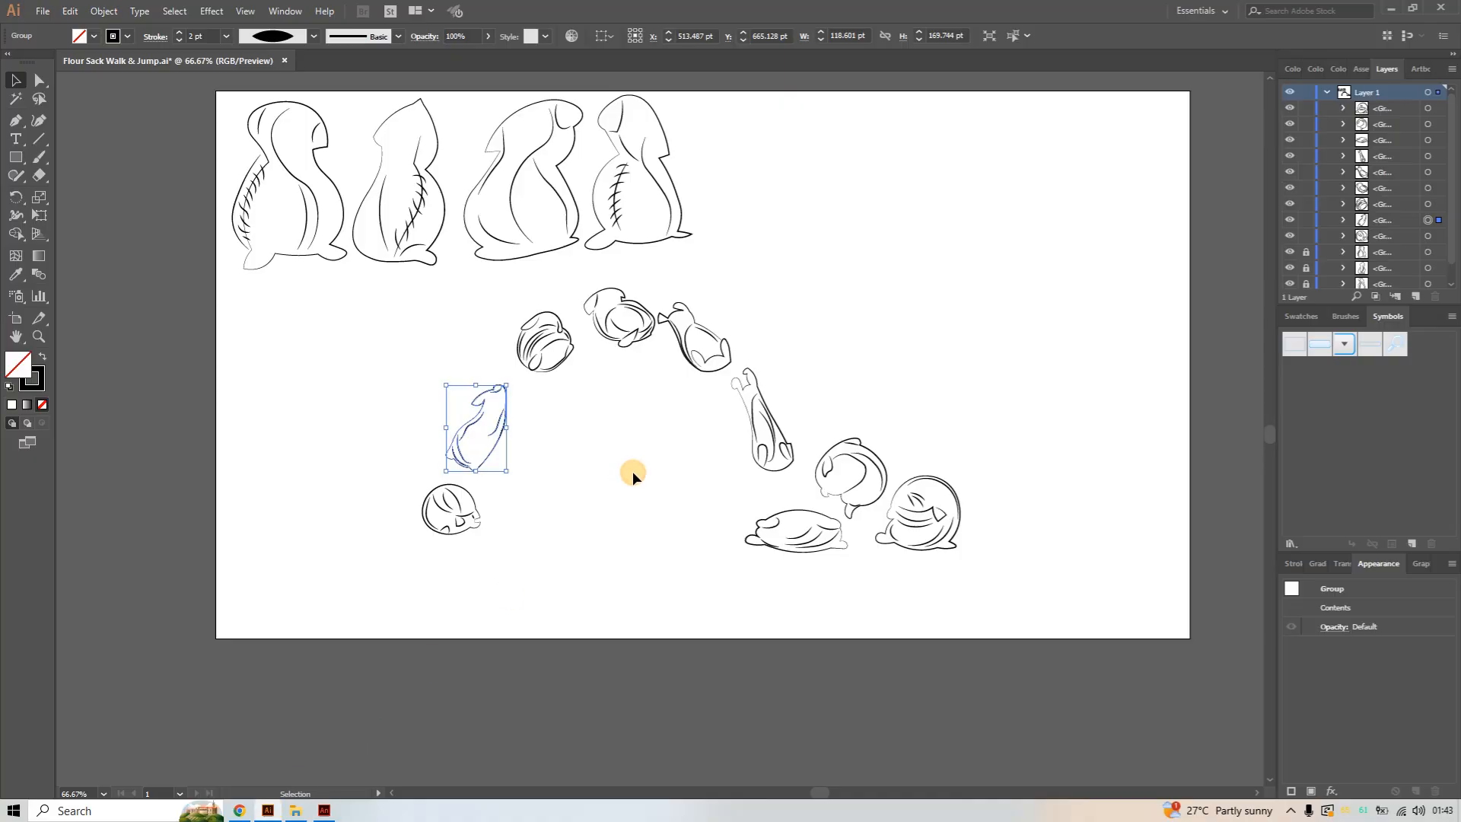
{"action": "left_click", "coordinate": [541, 333]}
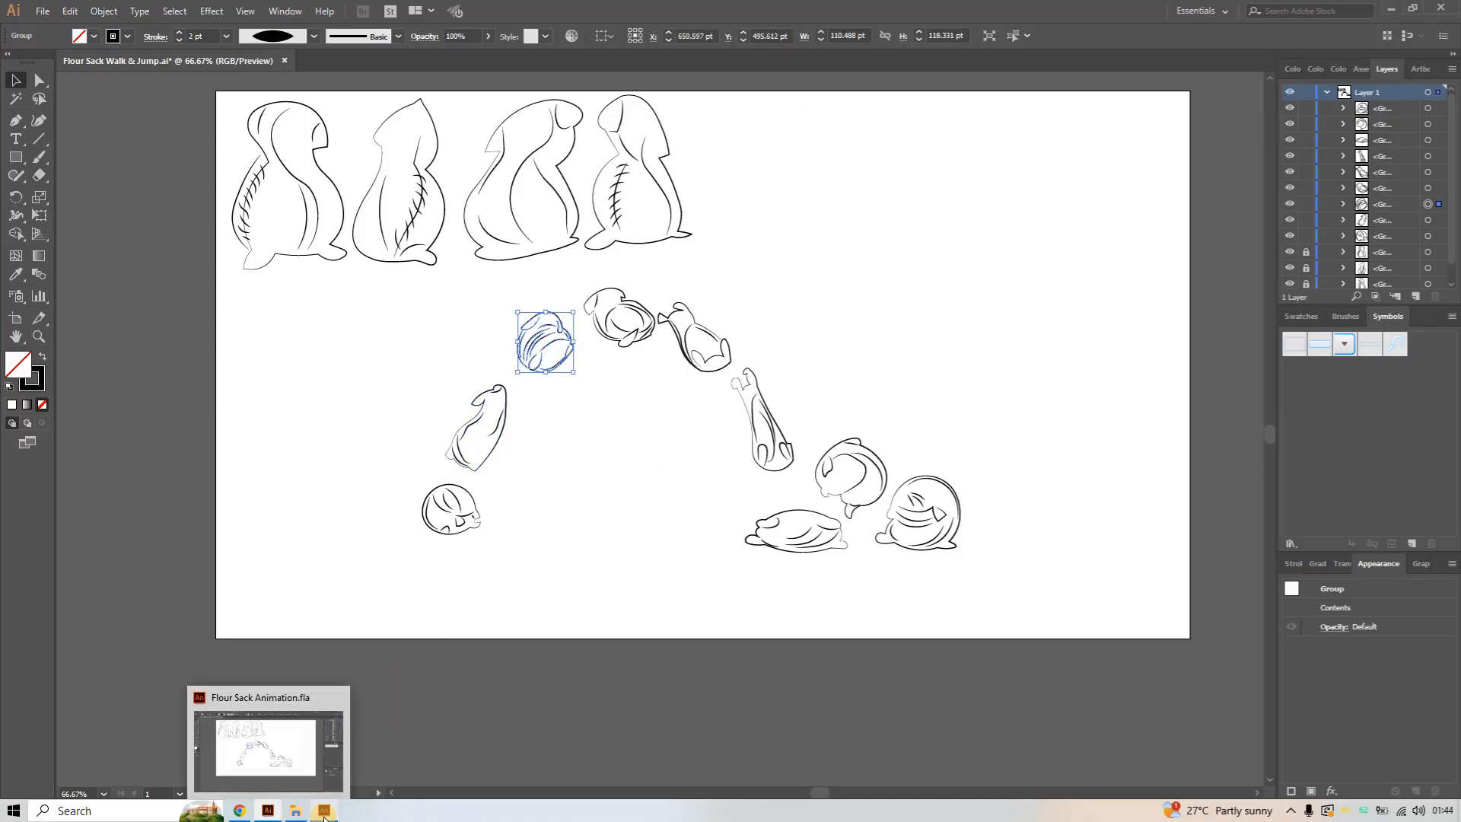
Switch to Animate and paste the curled pose at frame 7 using the AI file importer preferences, recommended import settings and maintained layers
{"action": "left_click", "coordinate": [324, 813]}
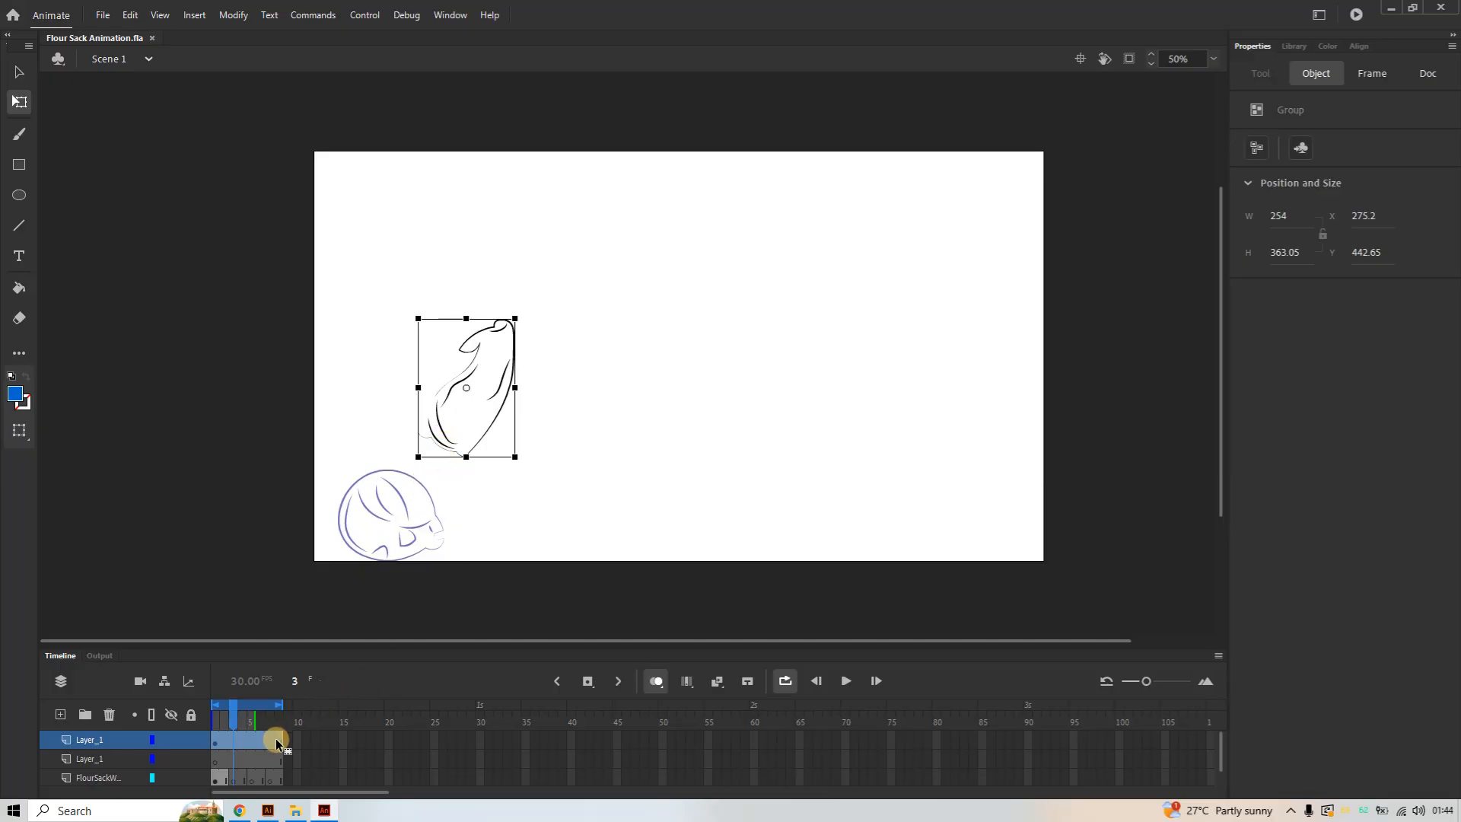
{"action": "left_click_drag", "start_coordinate": [255, 775], "coordinate": [250, 745]}
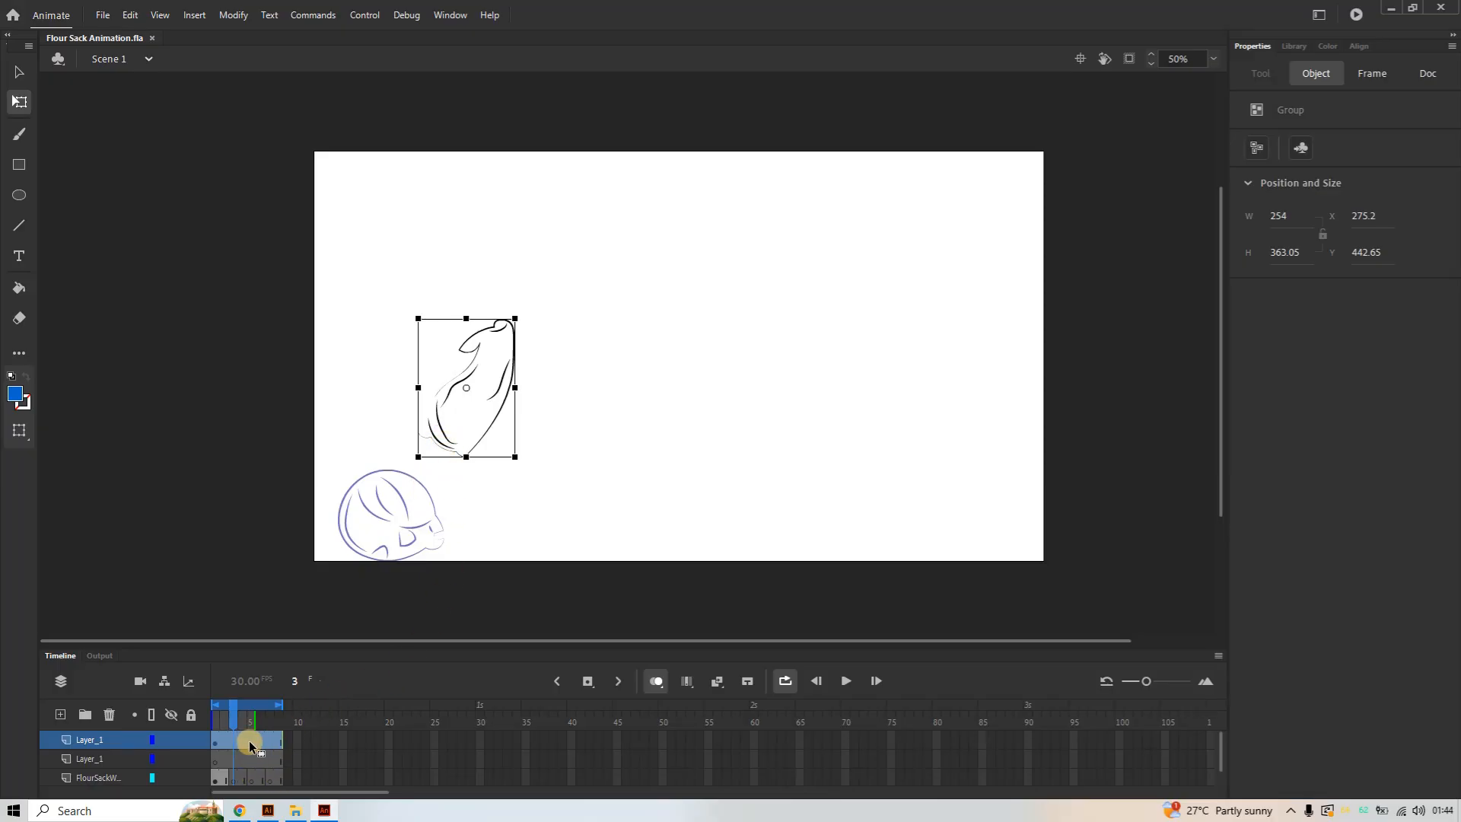
{"action": "left_click", "coordinate": [272, 779]}
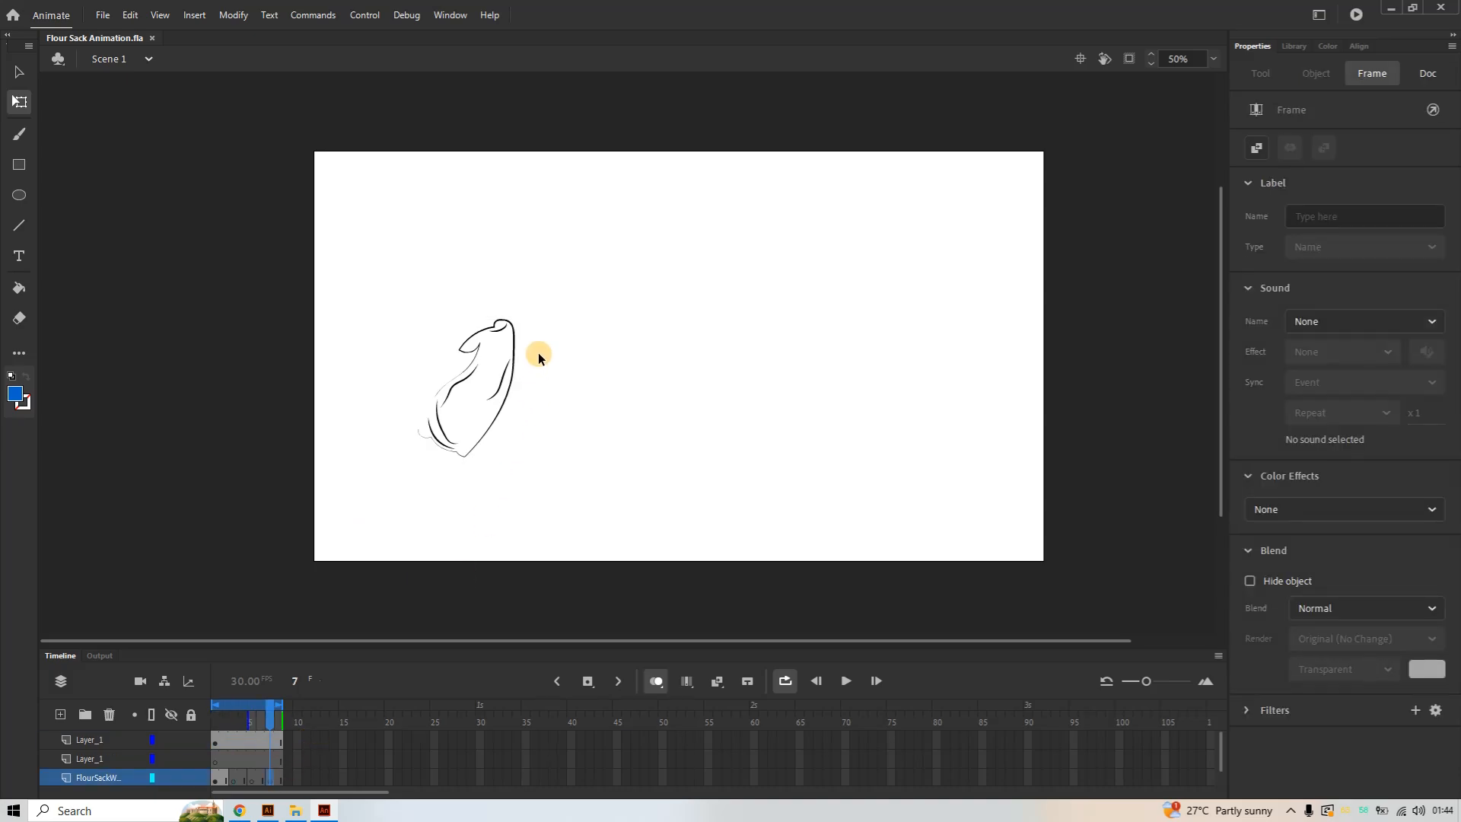
{"action": "key", "text": "ctrl+v"}
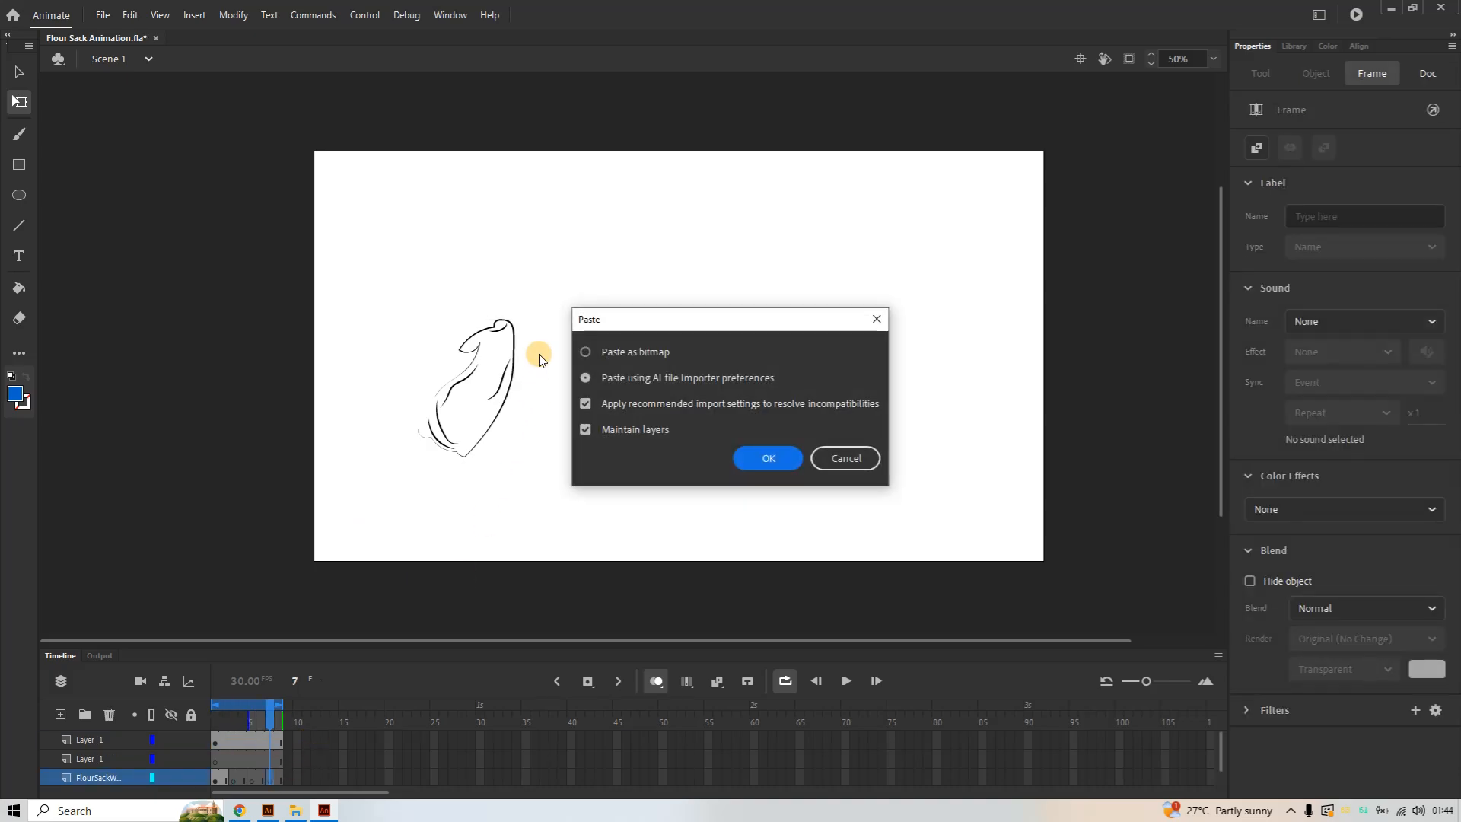
{"action": "left_click", "coordinate": [744, 456]}
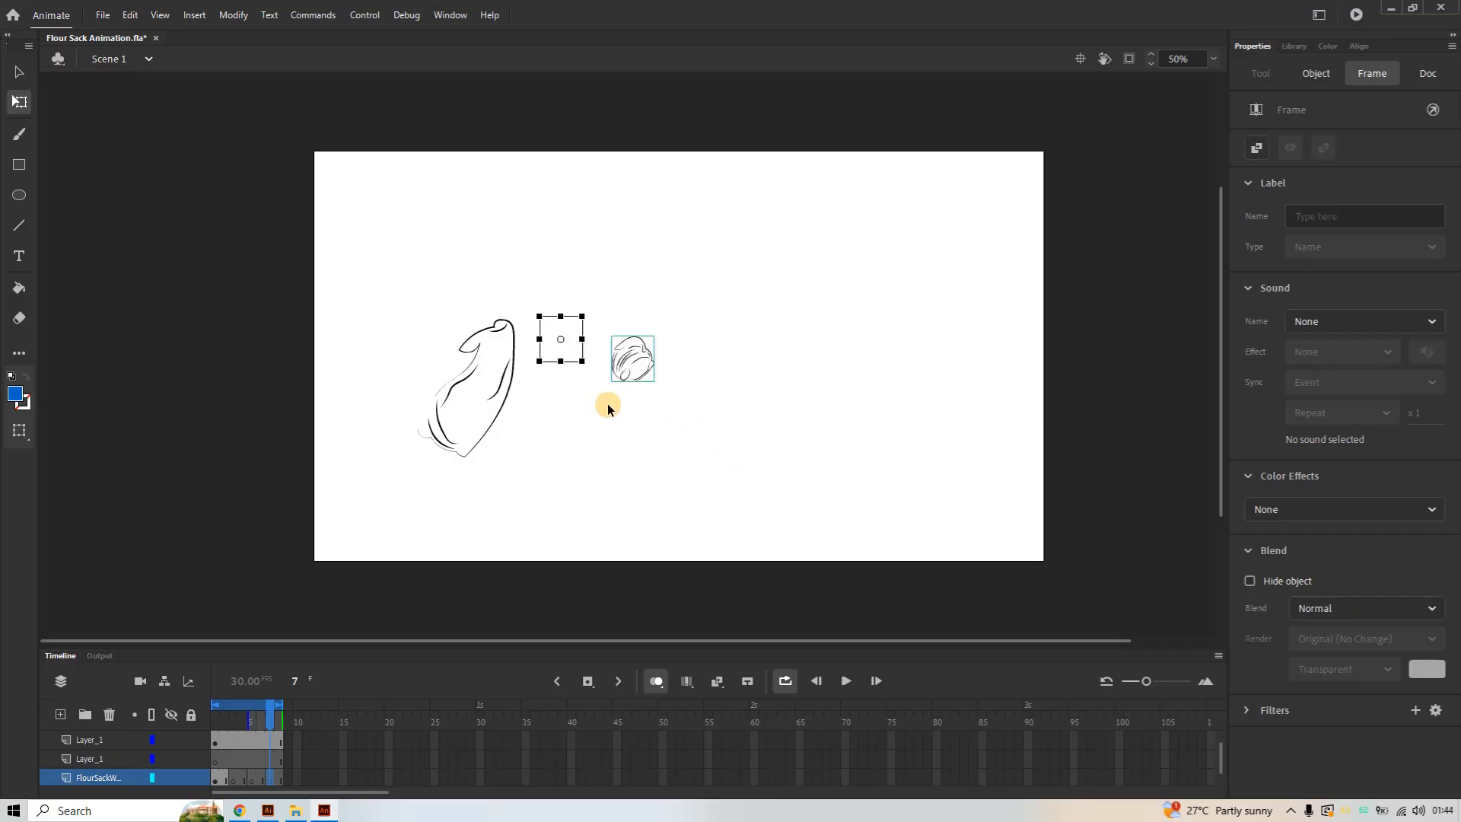
Move the stretched pose out of its separate Layer_1 into frame 3 of the flour sack layer
{"action": "left_click", "coordinate": [217, 742]}
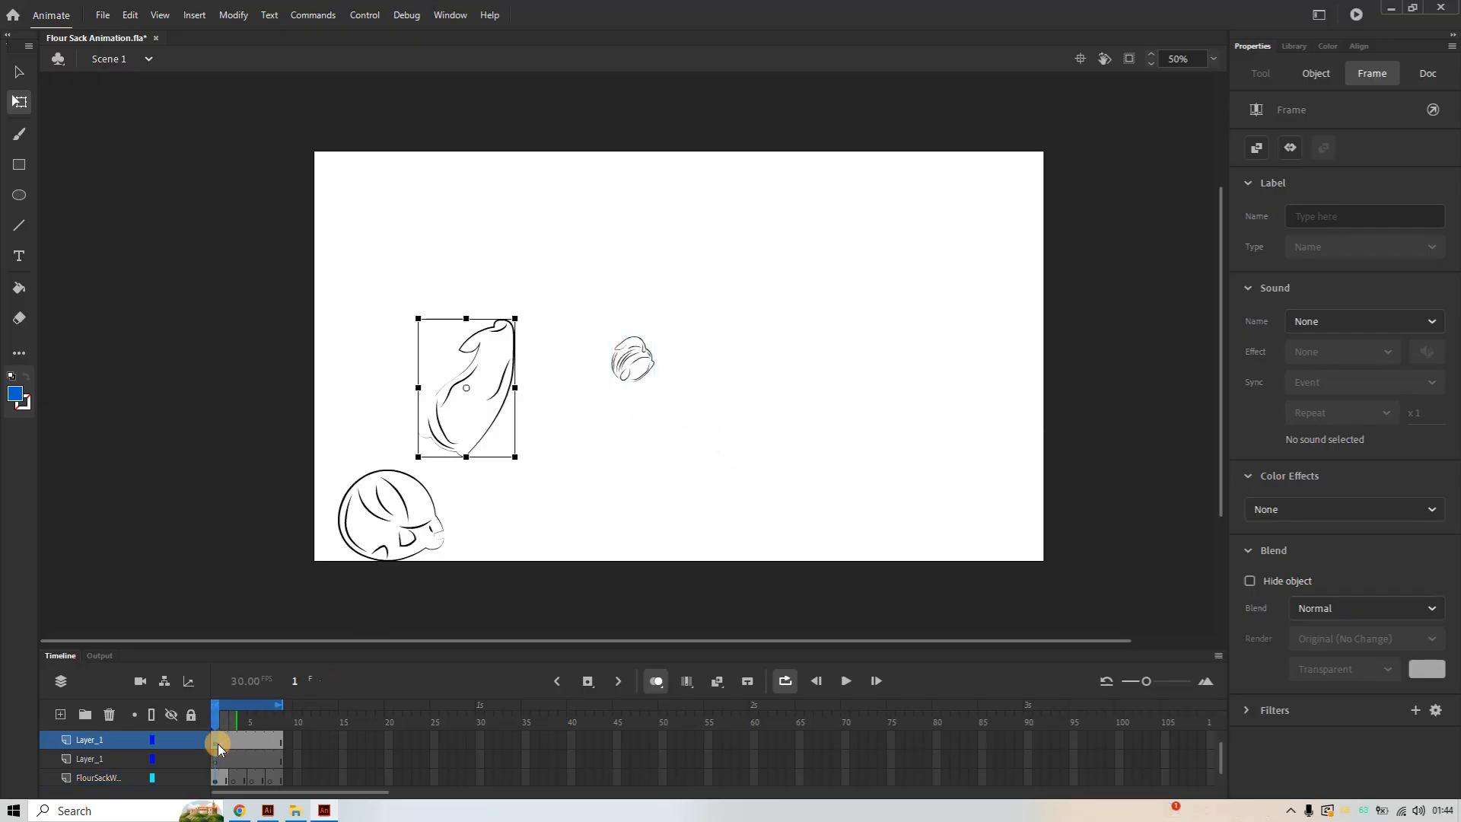
{"action": "key", "text": "Delete"}
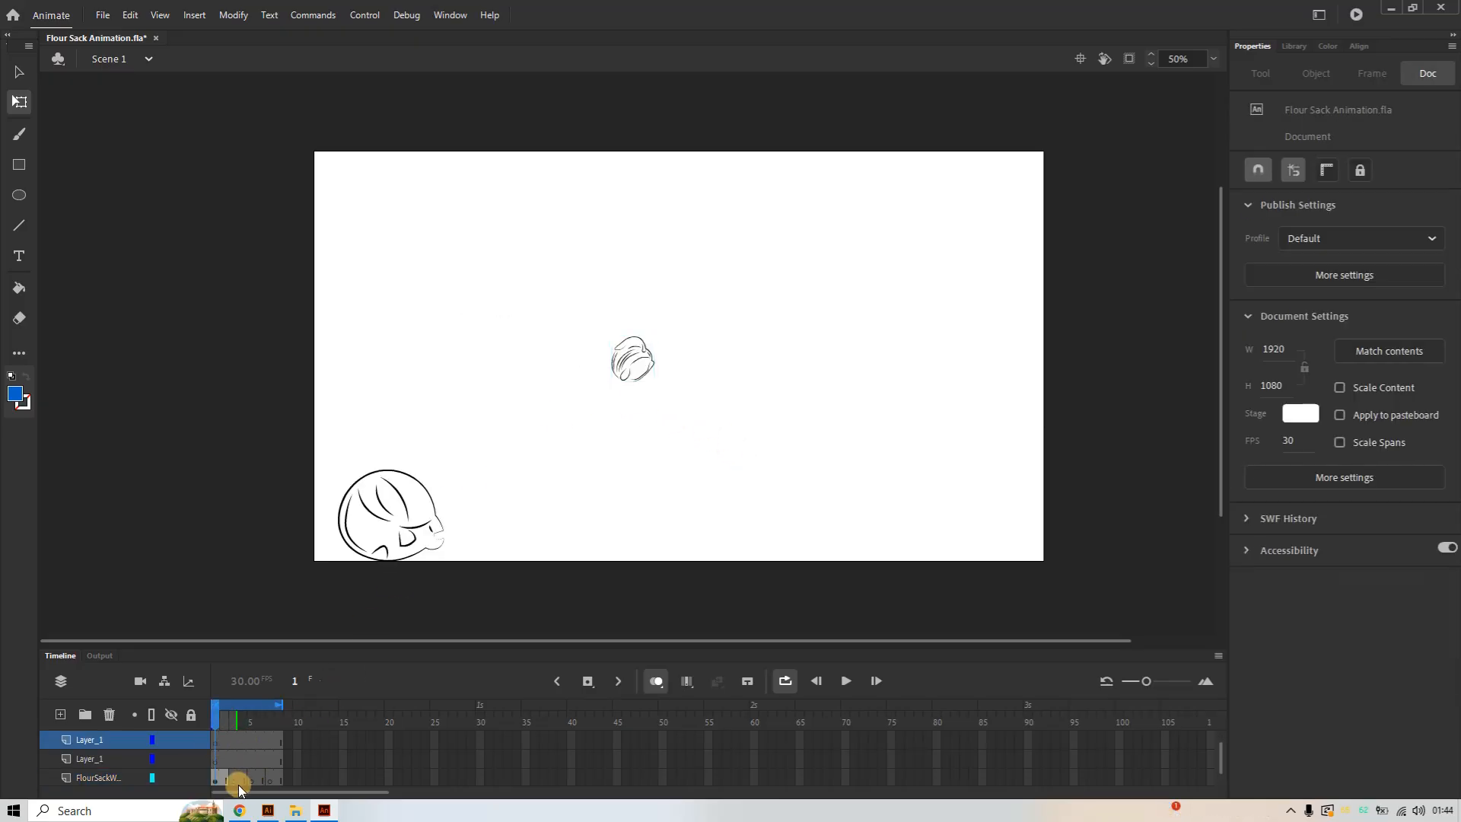
{"action": "left_click", "coordinate": [235, 780]}
{"action": "key", "text": "ctrl+v"}
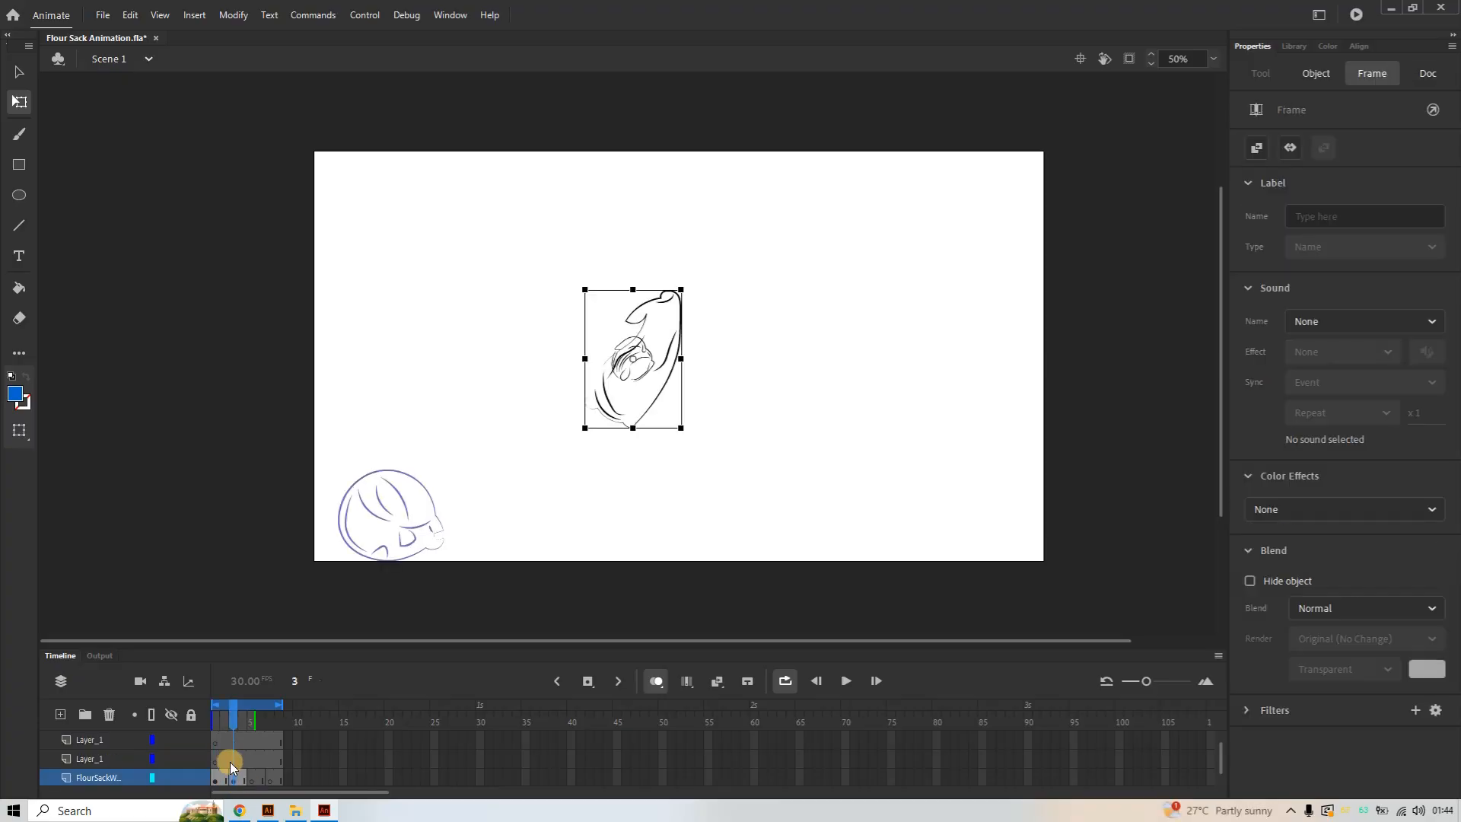
Delete the empty Layer_1 layers above the flour sack layer, keeping the one that holds the new curled pose
{"action": "left_click", "coordinate": [163, 756]}
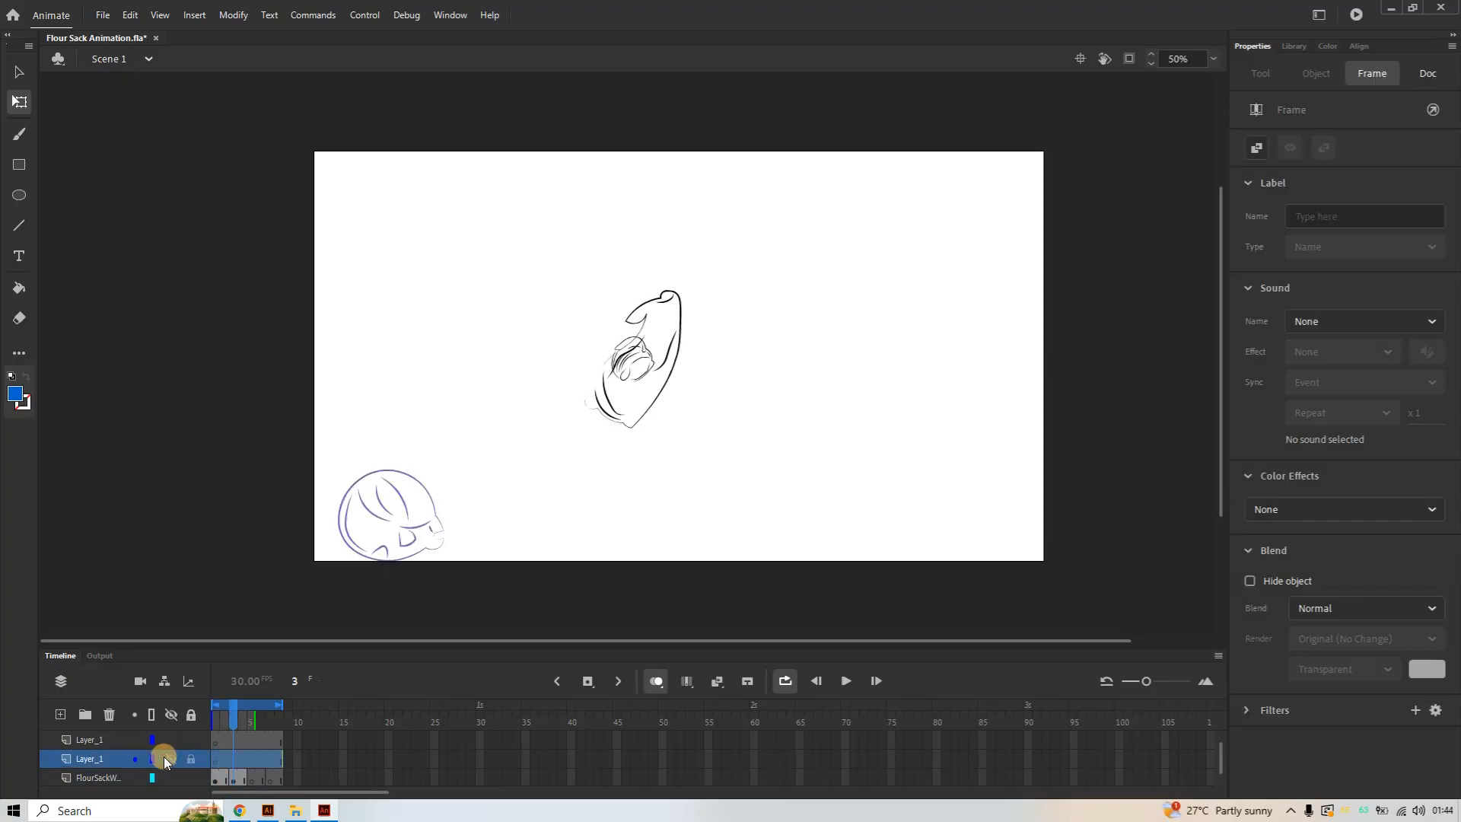
{"action": "right_click", "coordinate": [99, 756]}
{"action": "left_click", "coordinate": [168, 449]}
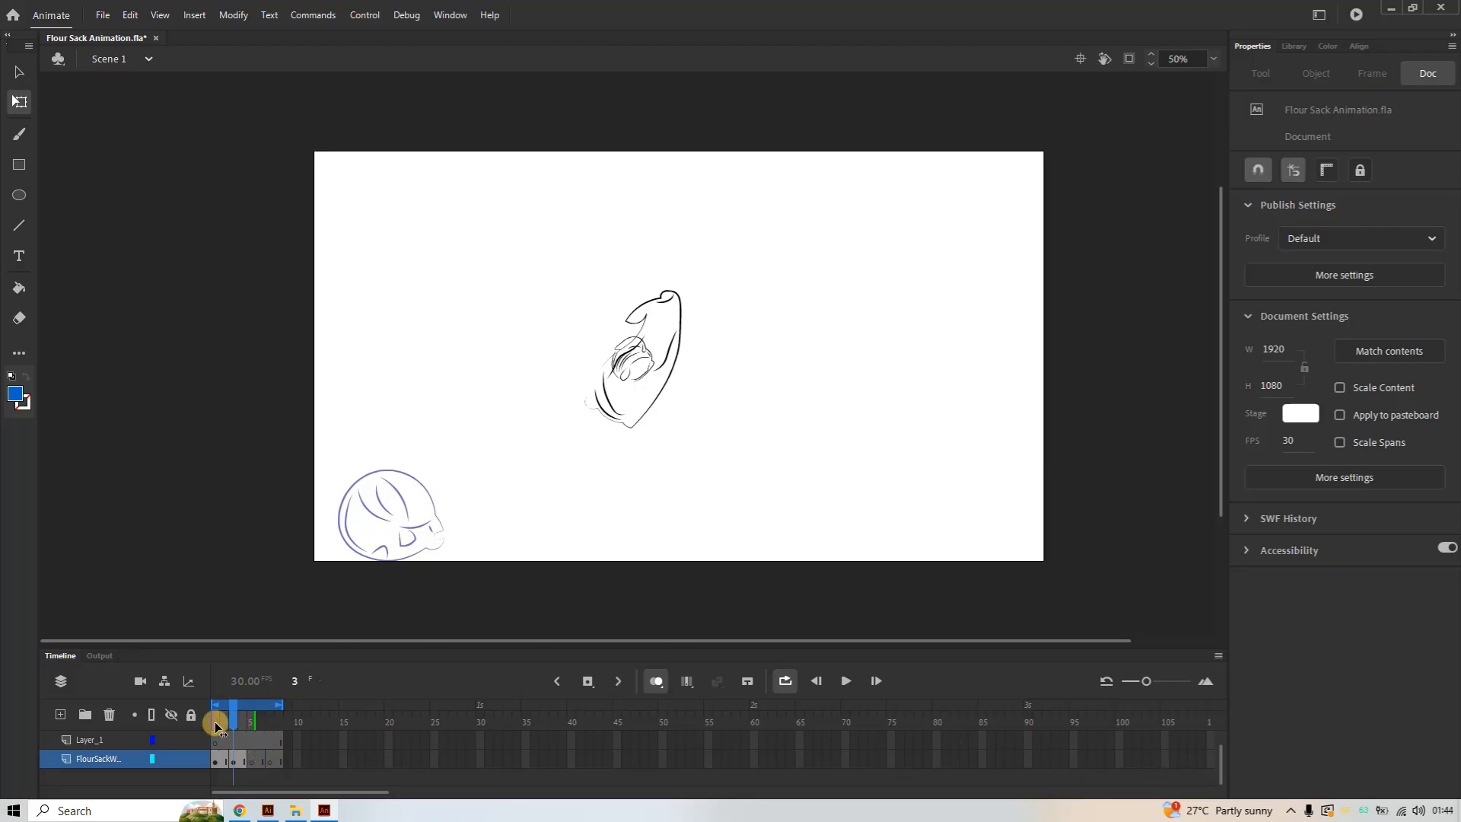
{"action": "right_click", "coordinate": [103, 742]}
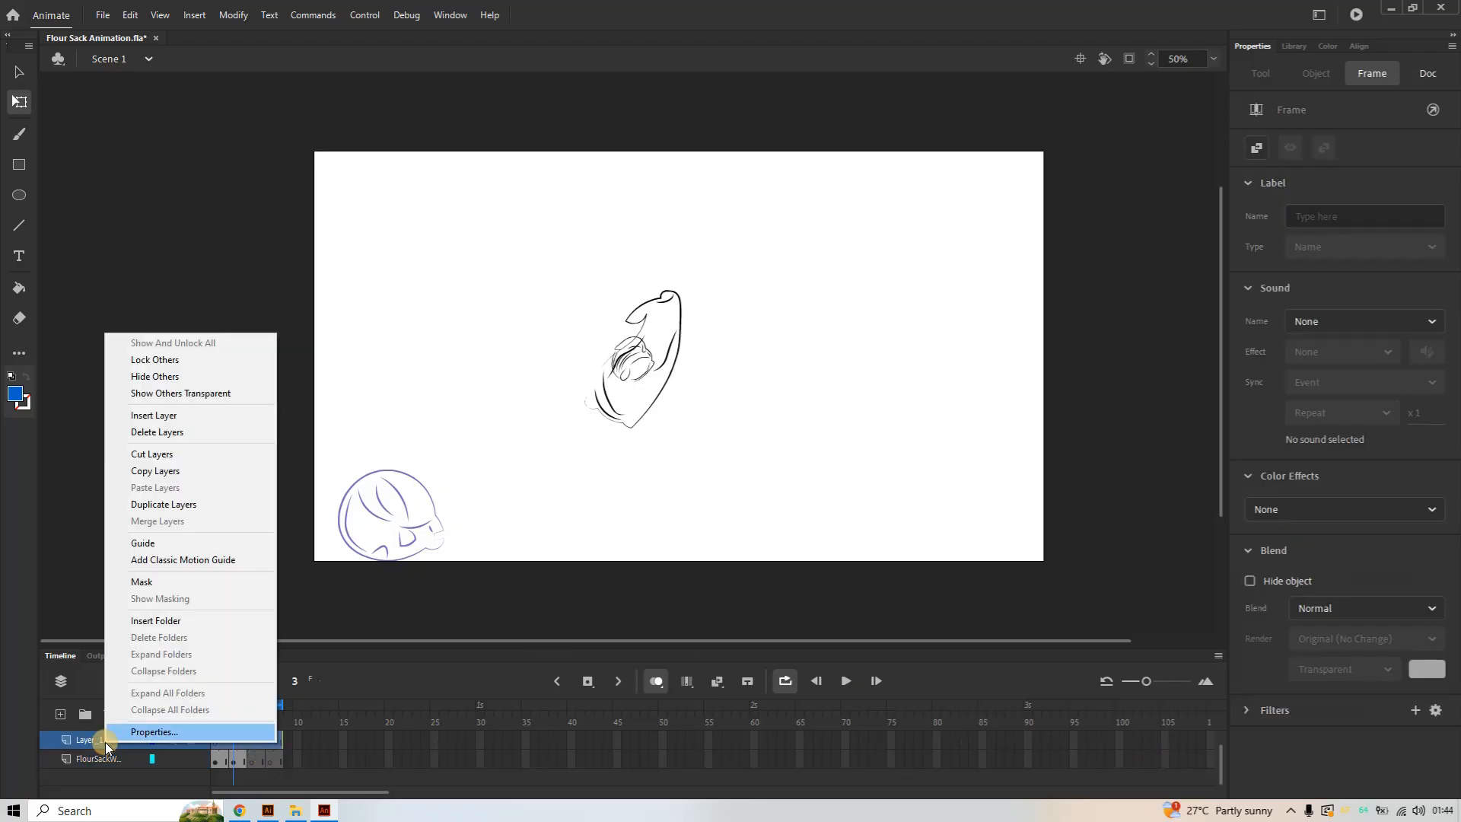
{"action": "left_click", "coordinate": [183, 435]}
Move the new curled pose from Layer_1 into frame 5 of the flour sack layer
{"action": "left_click", "coordinate": [215, 744]}
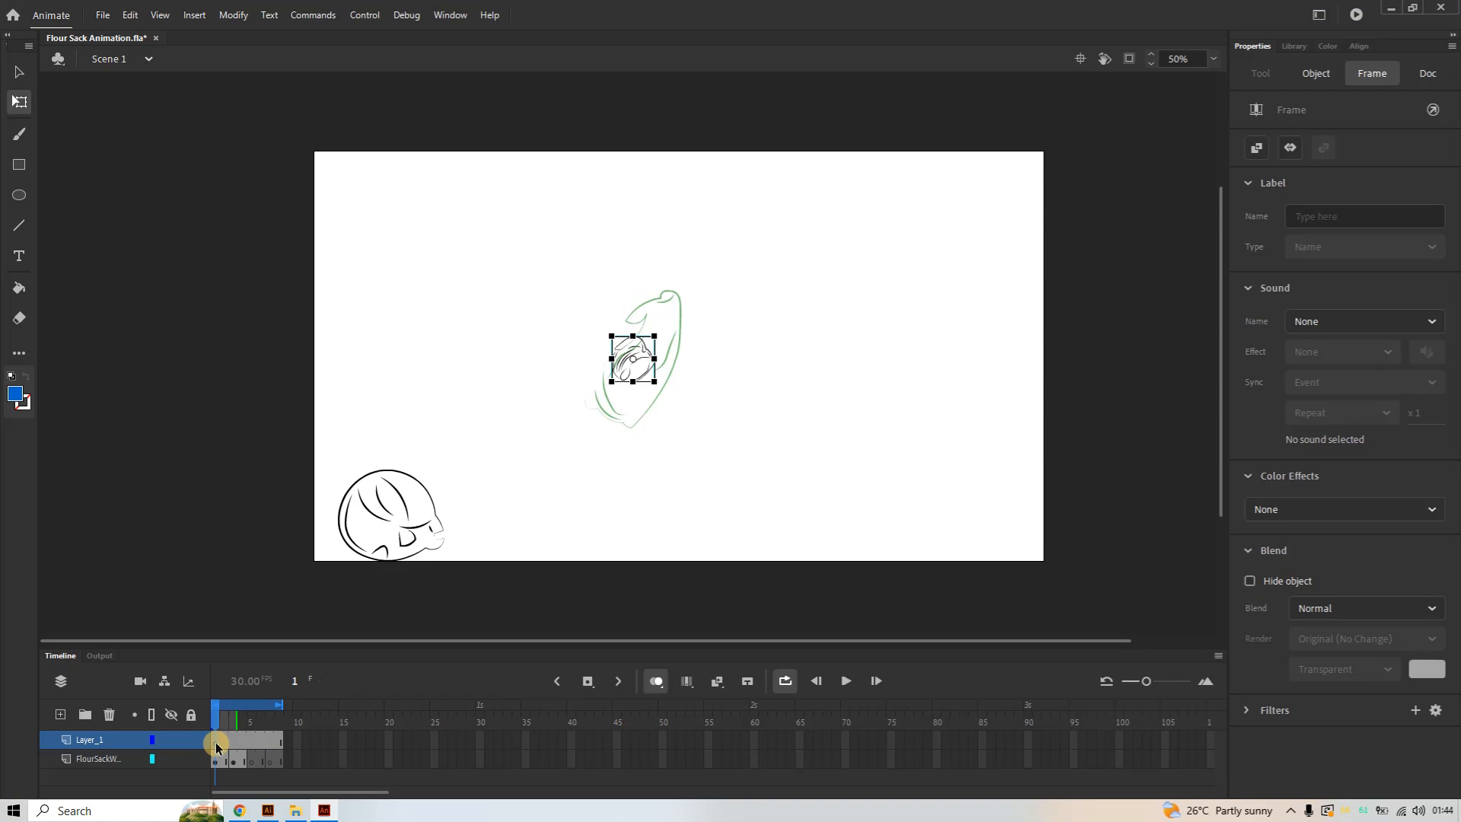
{"action": "left_click", "coordinate": [253, 756]}
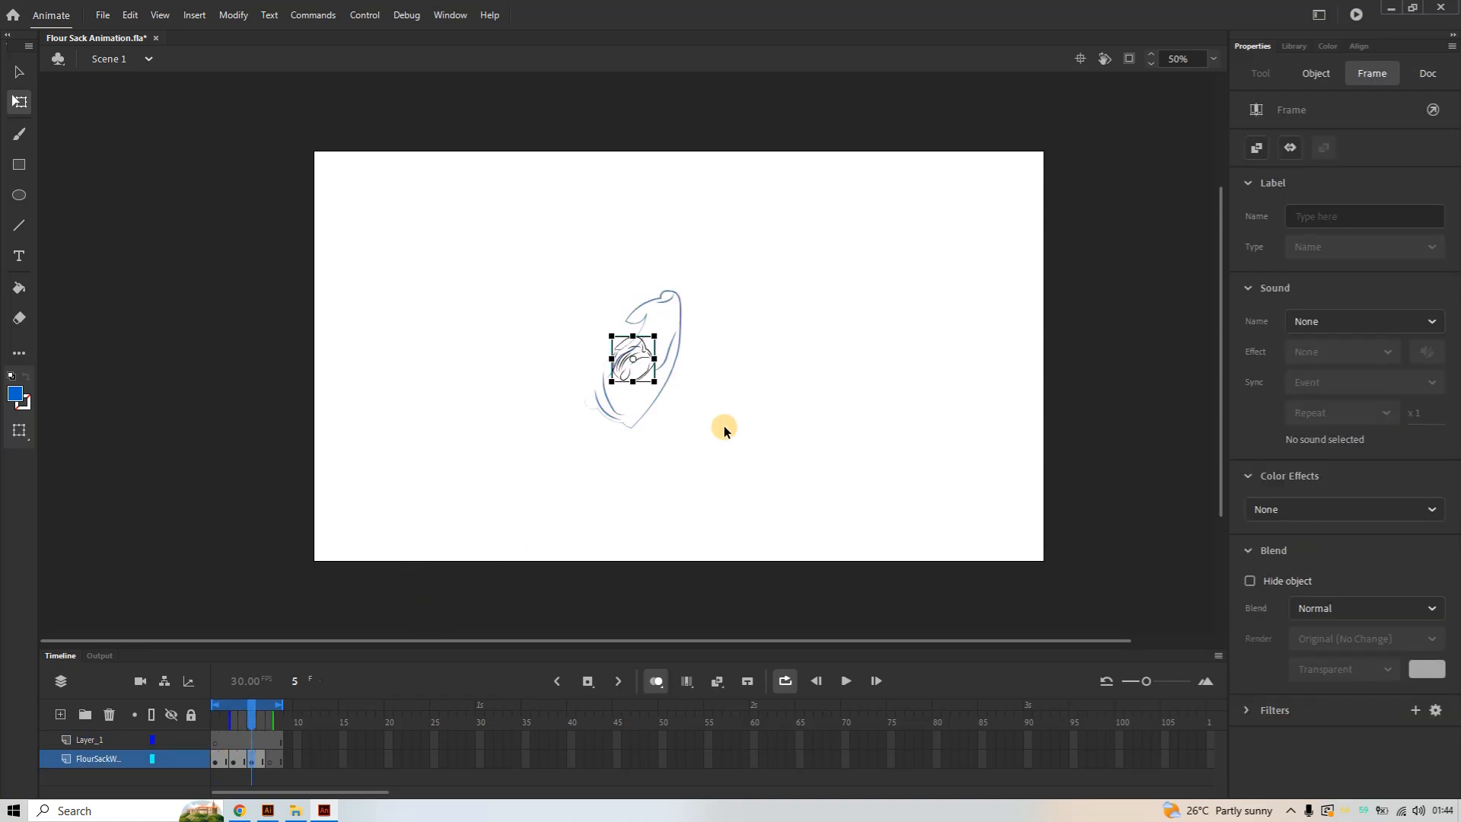
Place the stretched pose on frame 3 at about X 293, Y 491, just above the first curled pose
{"action": "left_click", "coordinate": [233, 758]}
{"action": "left_click", "coordinate": [663, 344]}
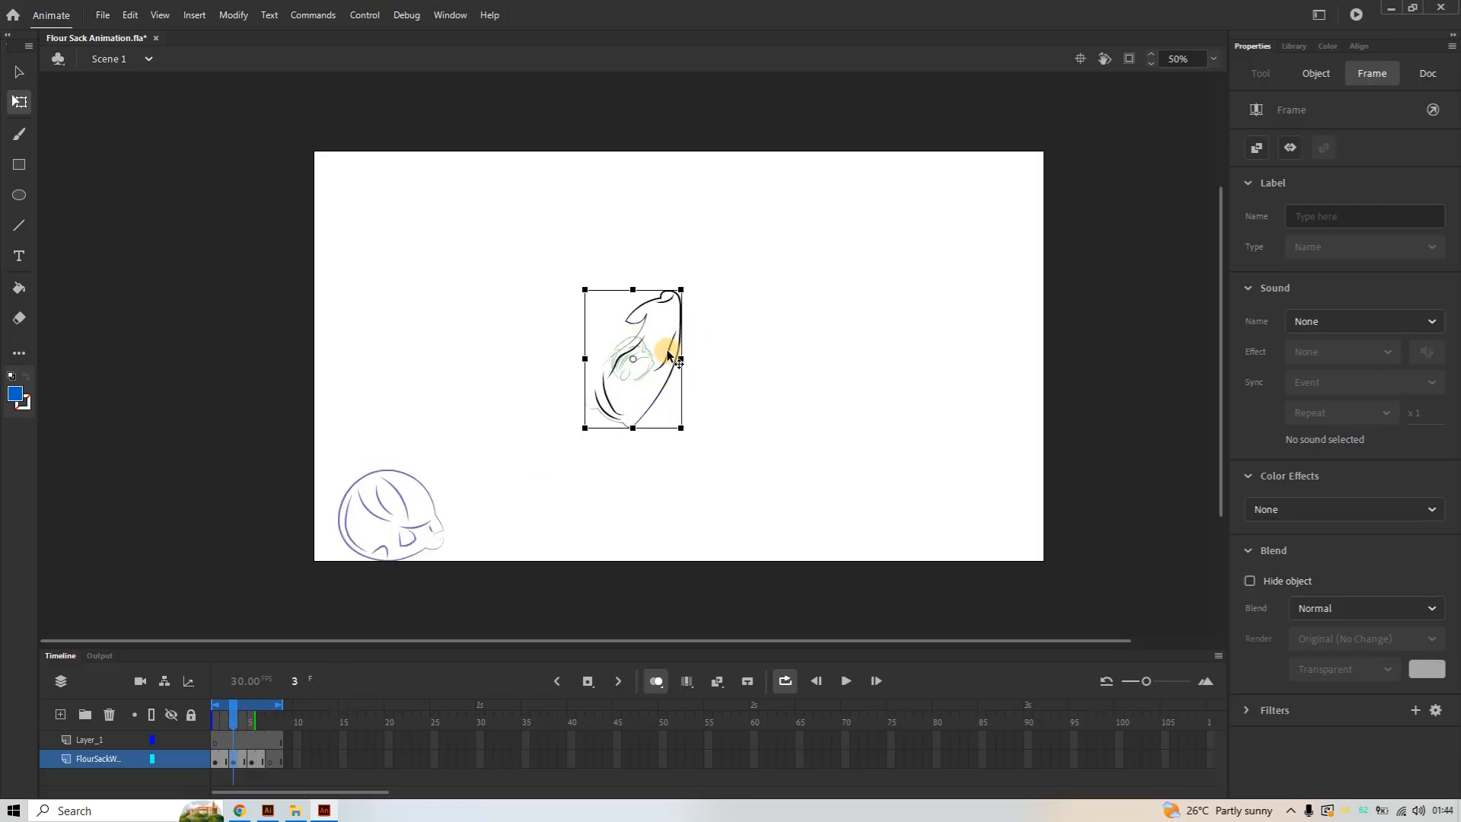
{"action": "left_click_drag", "start_coordinate": [667, 350], "coordinate": [508, 390]}
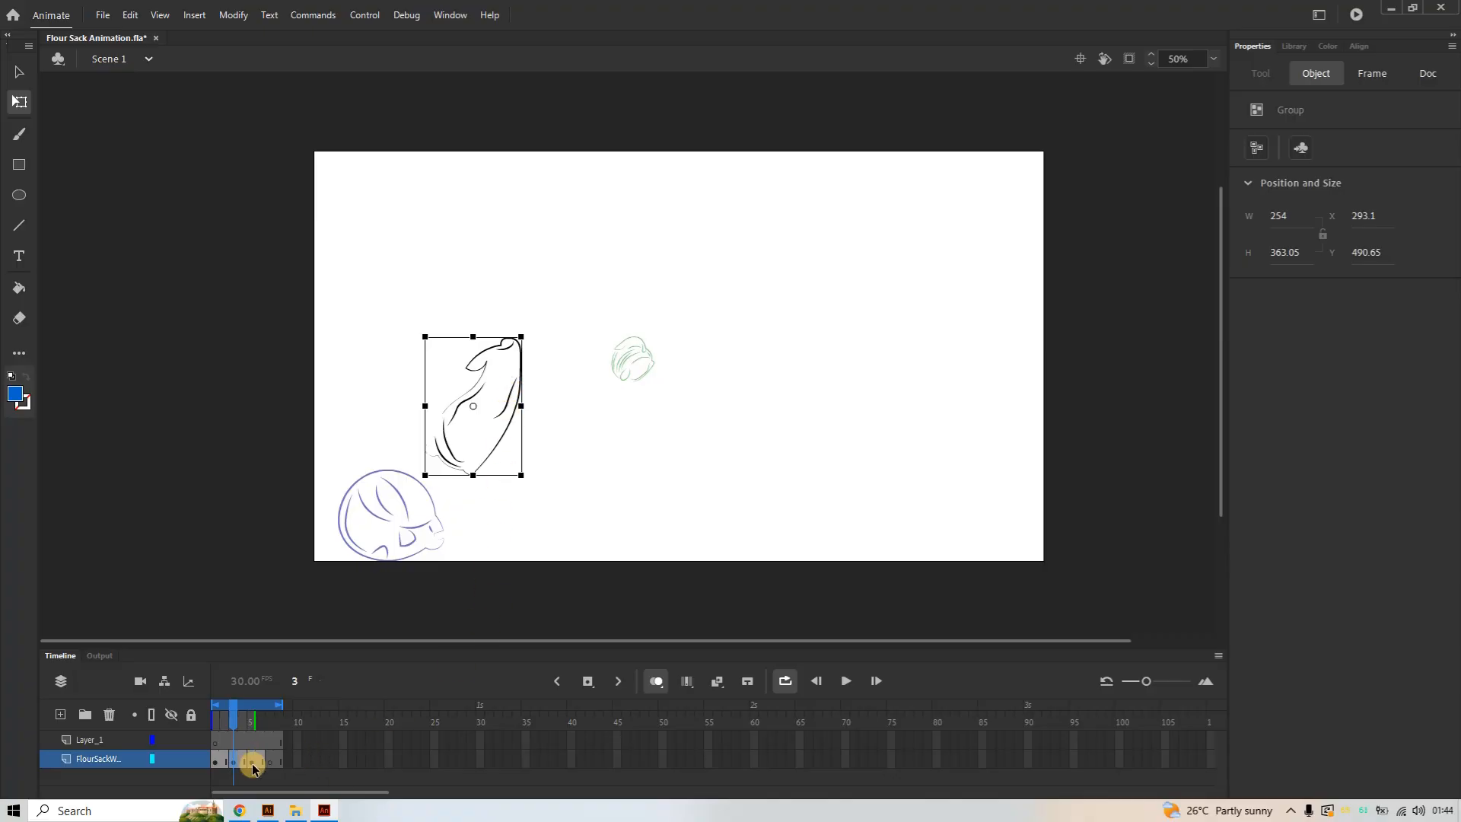
Extend the onion skin range in both directions so it spans the whole jump from frame 1 to frame 8
{"action": "left_click_drag", "start_coordinate": [256, 719], "coordinate": [293, 719]}
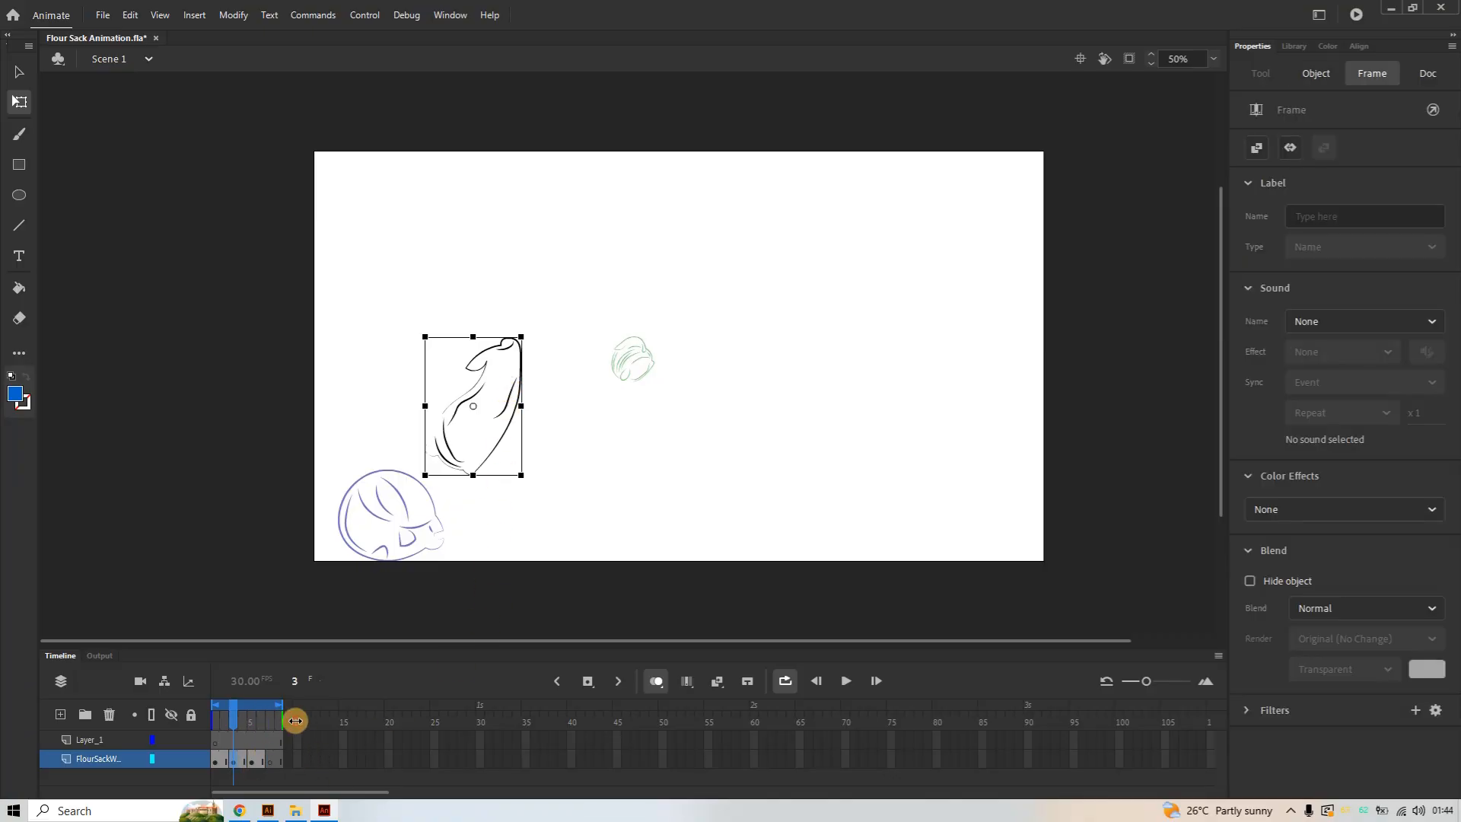
{"action": "left_click", "coordinate": [260, 758]}
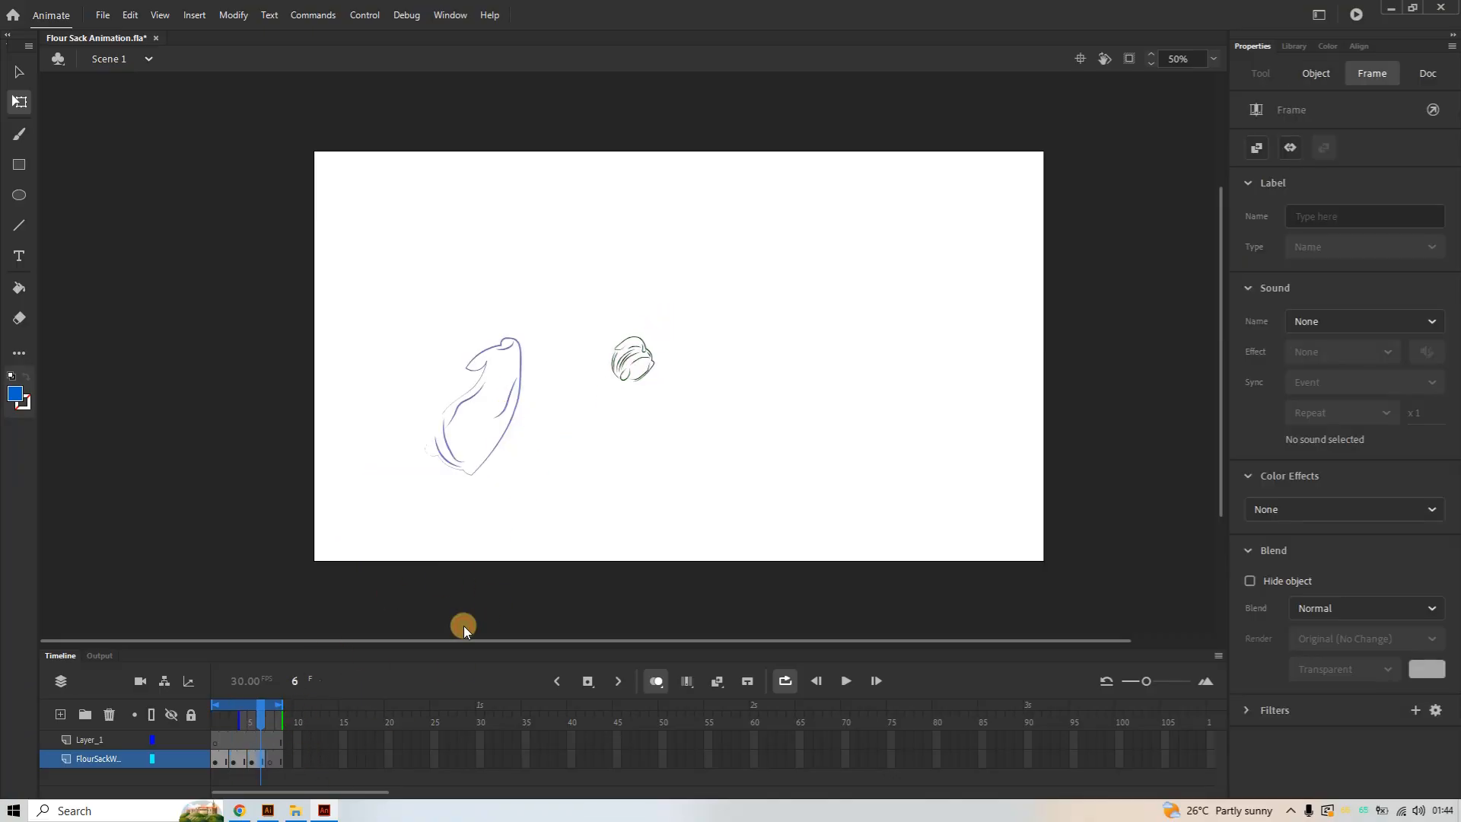
{"action": "left_click", "coordinate": [637, 371]}
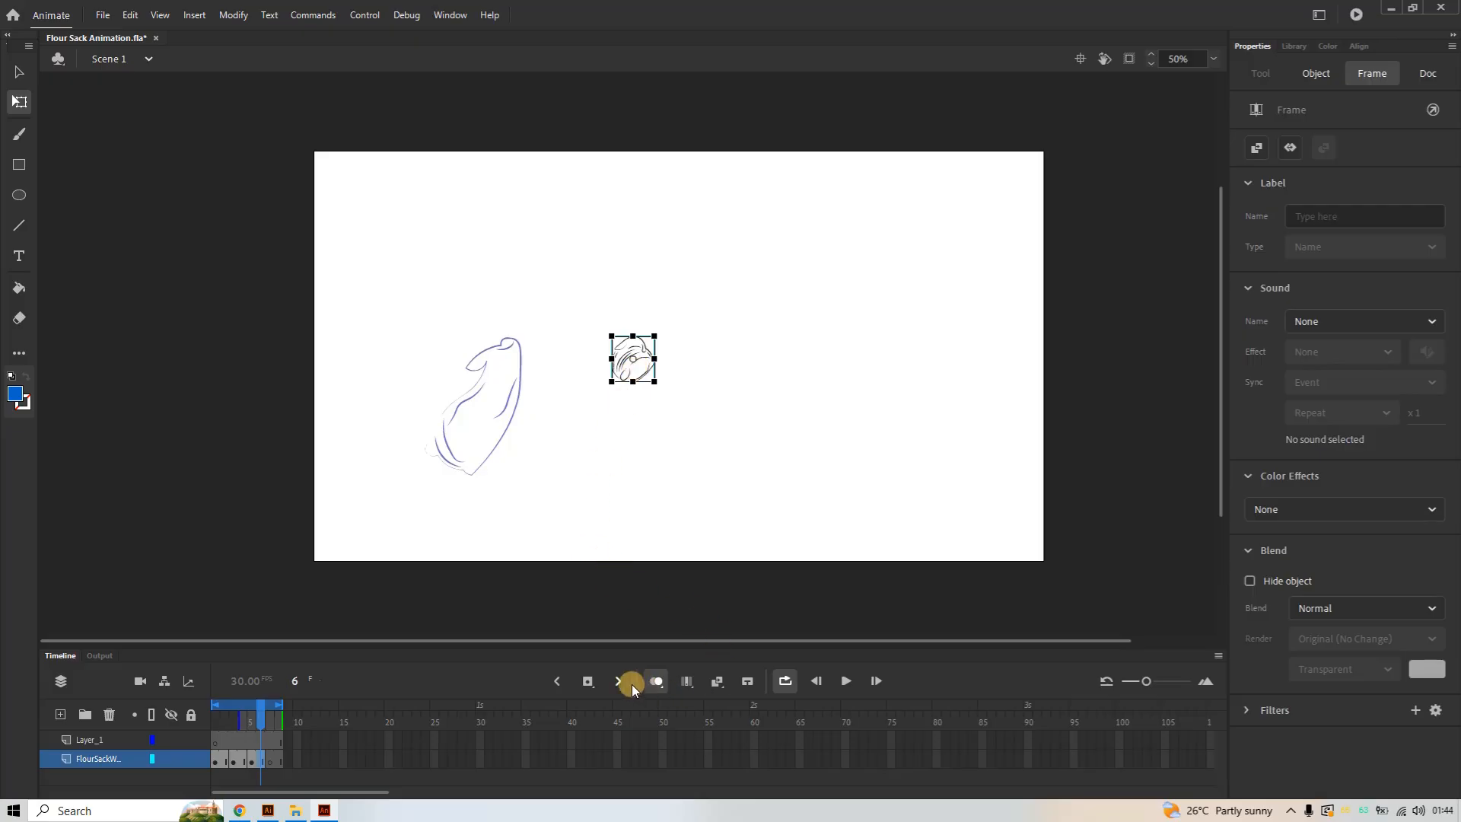
{"action": "left_click_drag", "start_coordinate": [239, 720], "coordinate": [143, 726]}
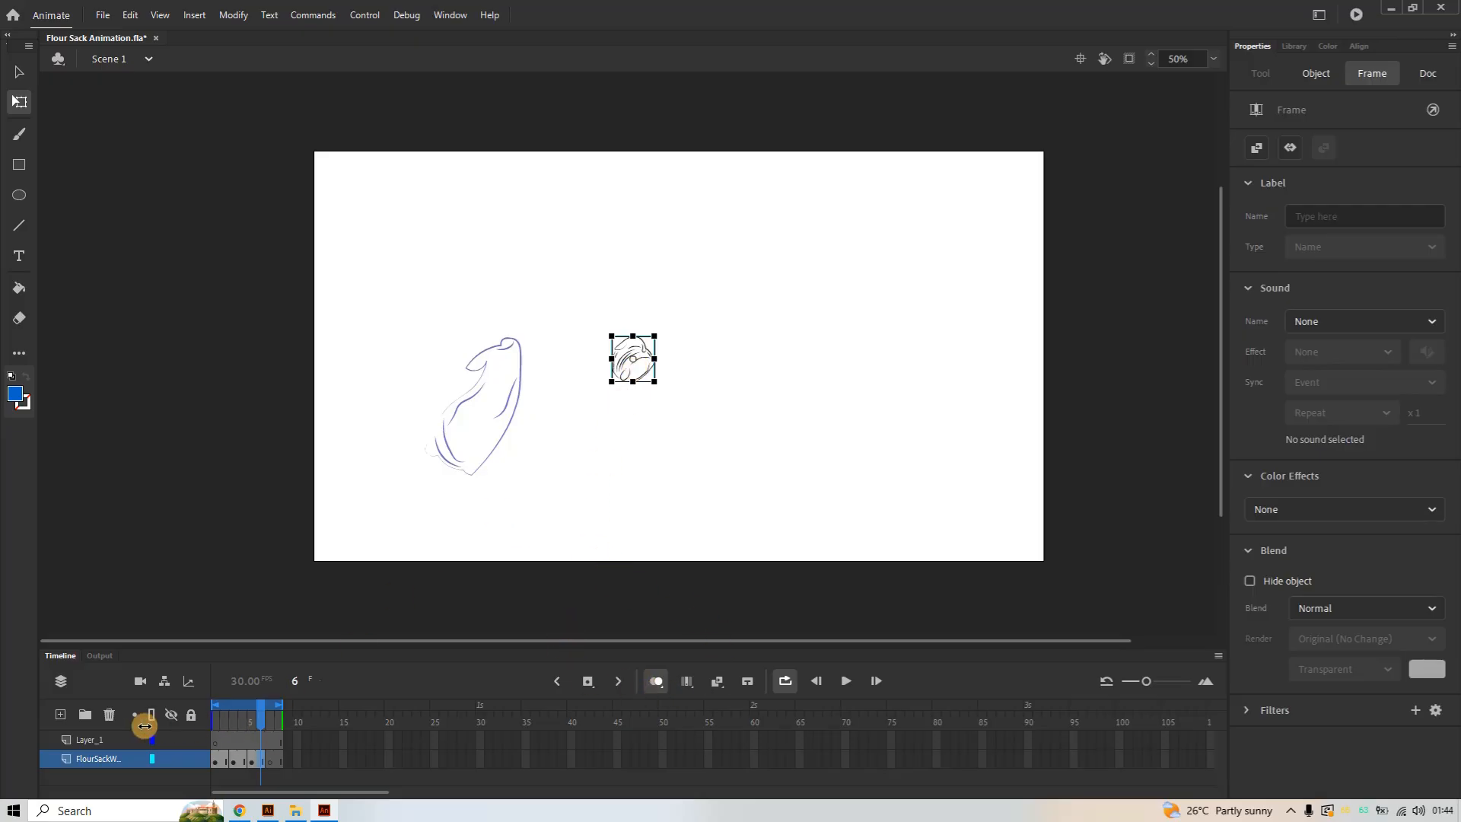
Scale the new curled pose to about 218 by 232 and place it at about X 577, Y 246
{"action": "left_click", "coordinate": [636, 364]}
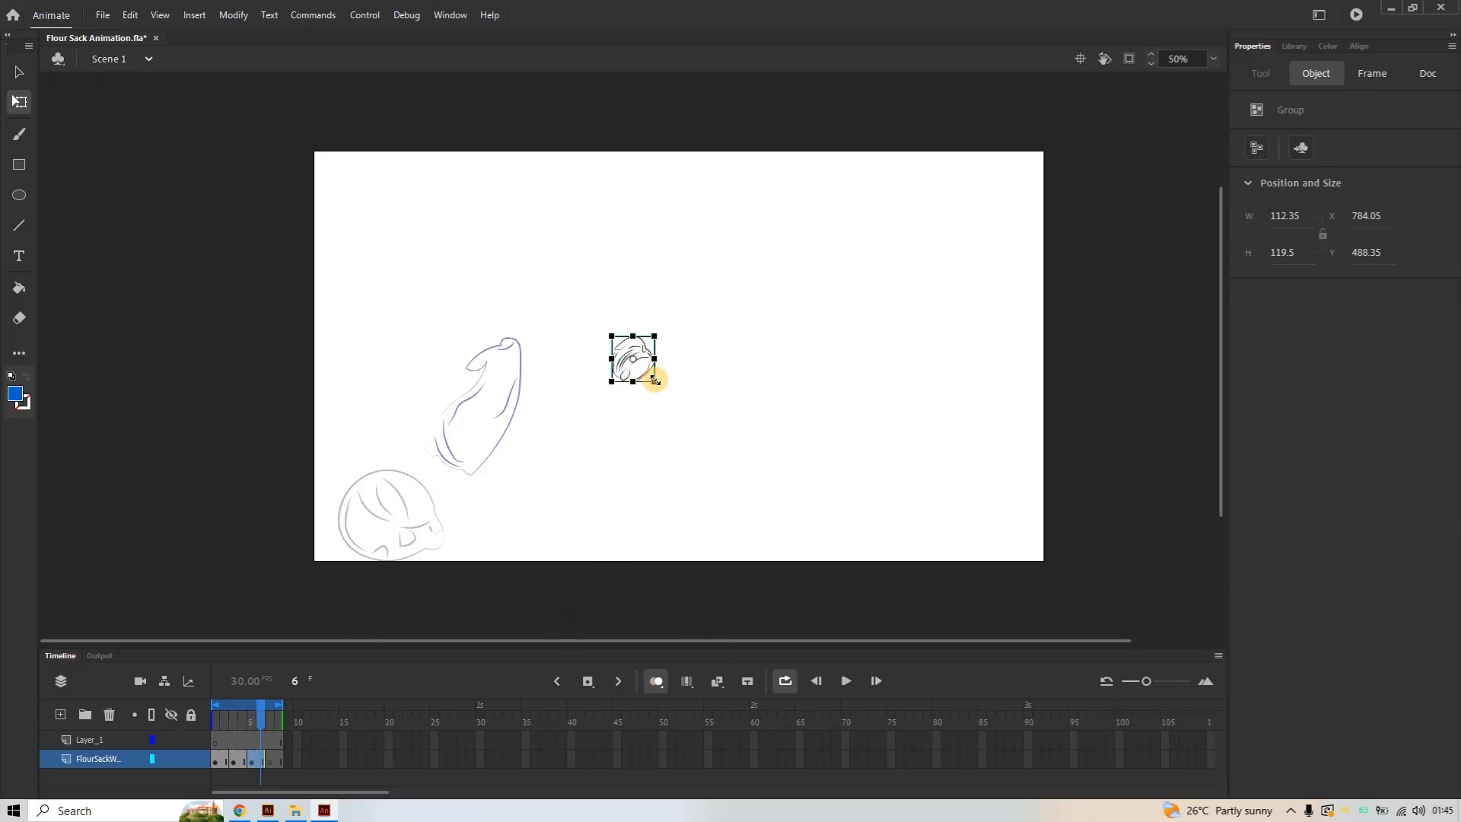
{"action": "left_click_drag", "start_coordinate": [655, 379], "coordinate": [676, 402]}
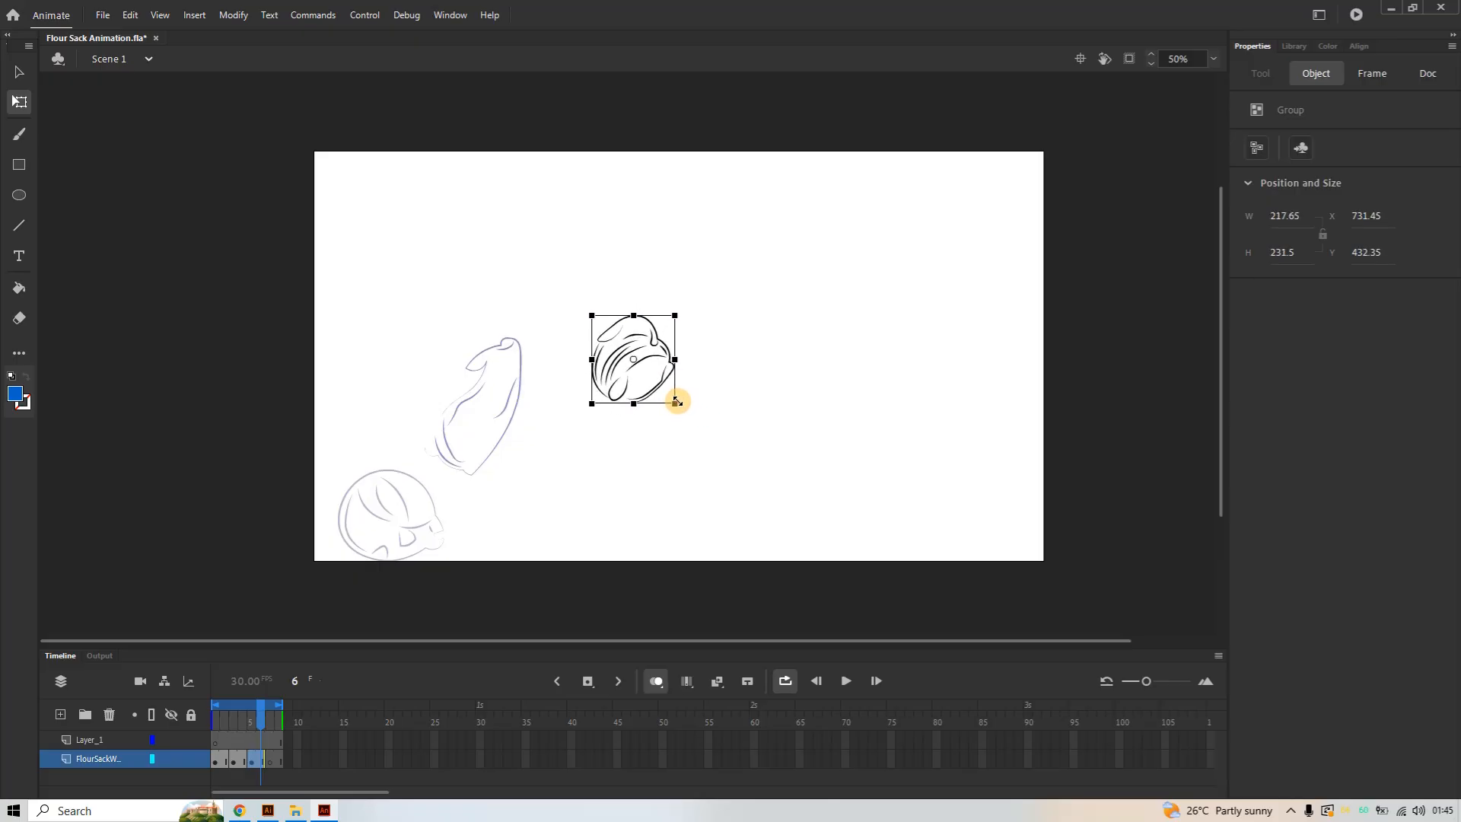
{"action": "left_click_drag", "start_coordinate": [648, 337], "coordinate": [592, 281]}
Switch to File Explorer and look through the folders above the flour sack exercise, then return to its folder and minimize the window
{"action": "left_click", "coordinate": [296, 811]}
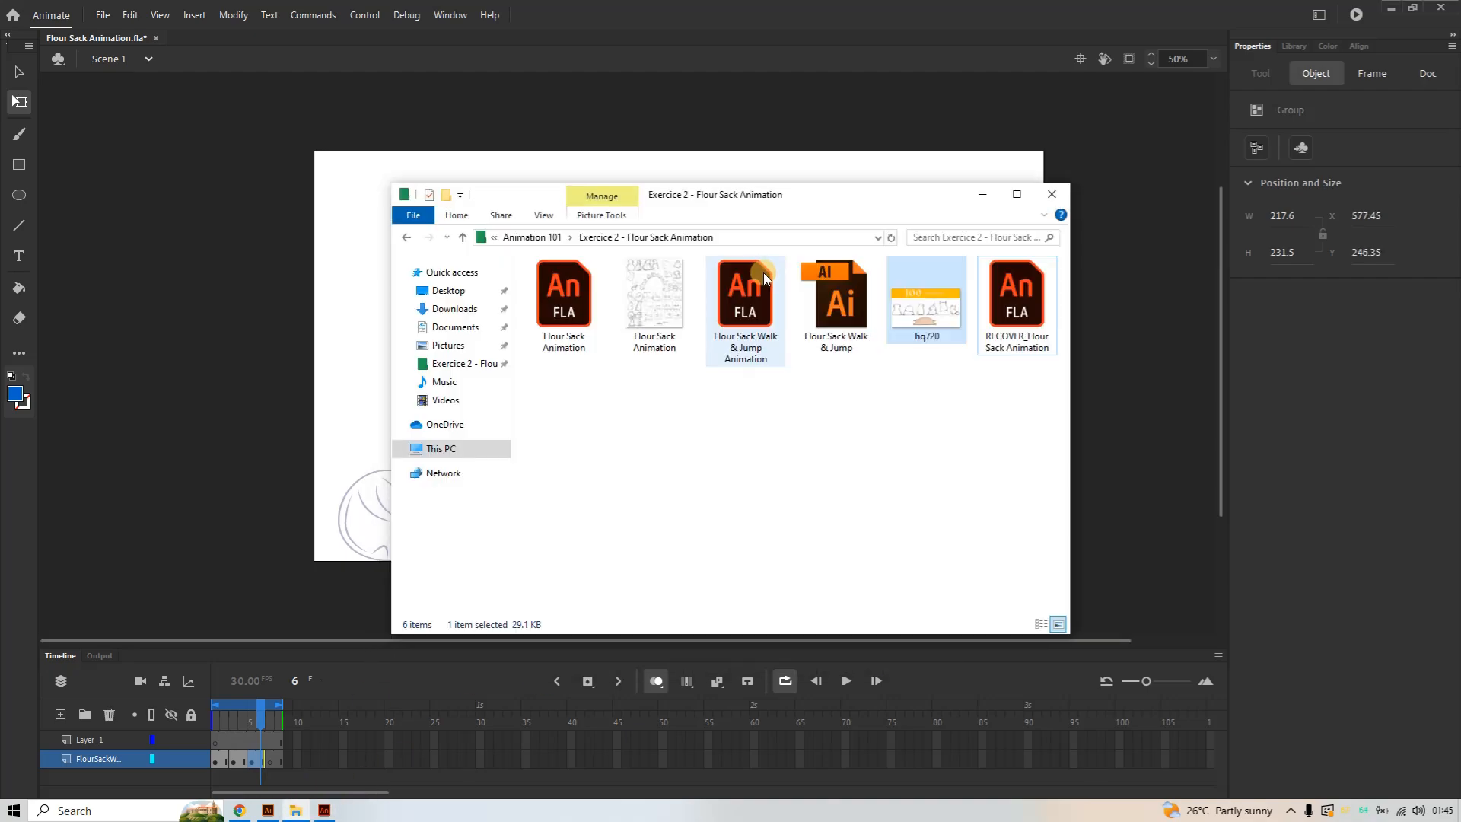
{"action": "left_click", "coordinate": [463, 237]}
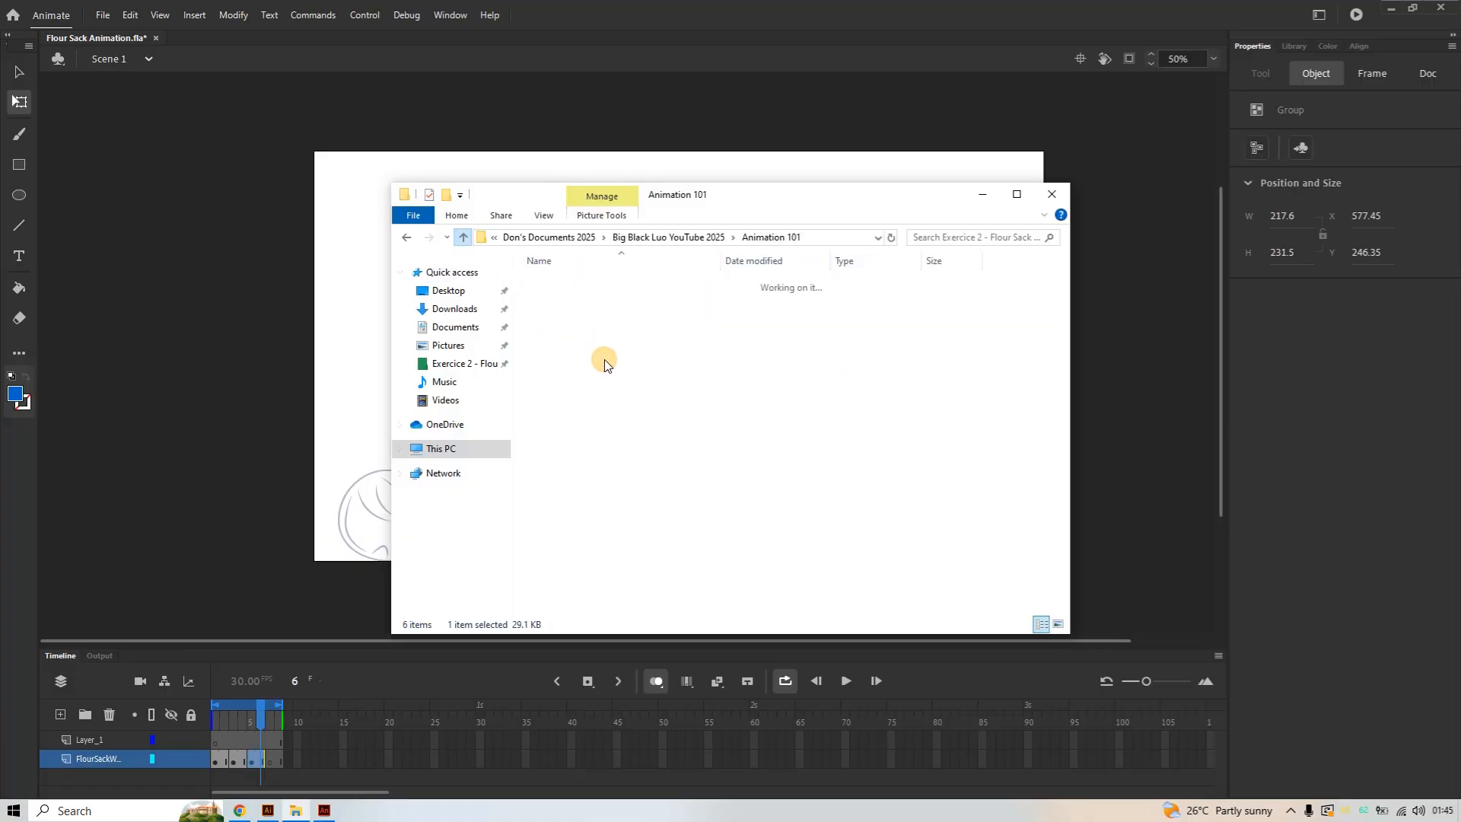
{"action": "left_click", "coordinate": [461, 238]}
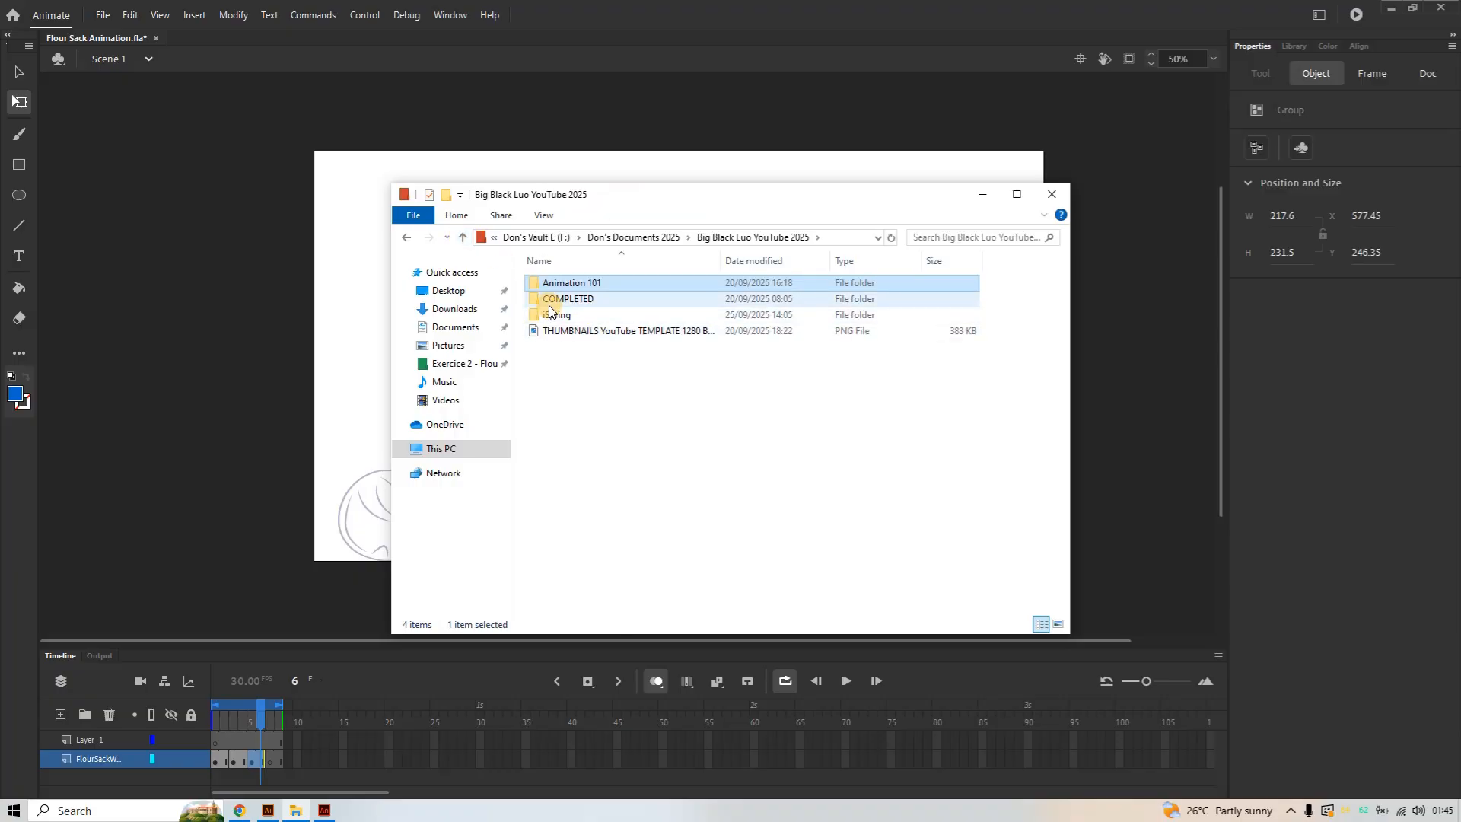
{"action": "double_click", "coordinate": [554, 284]}
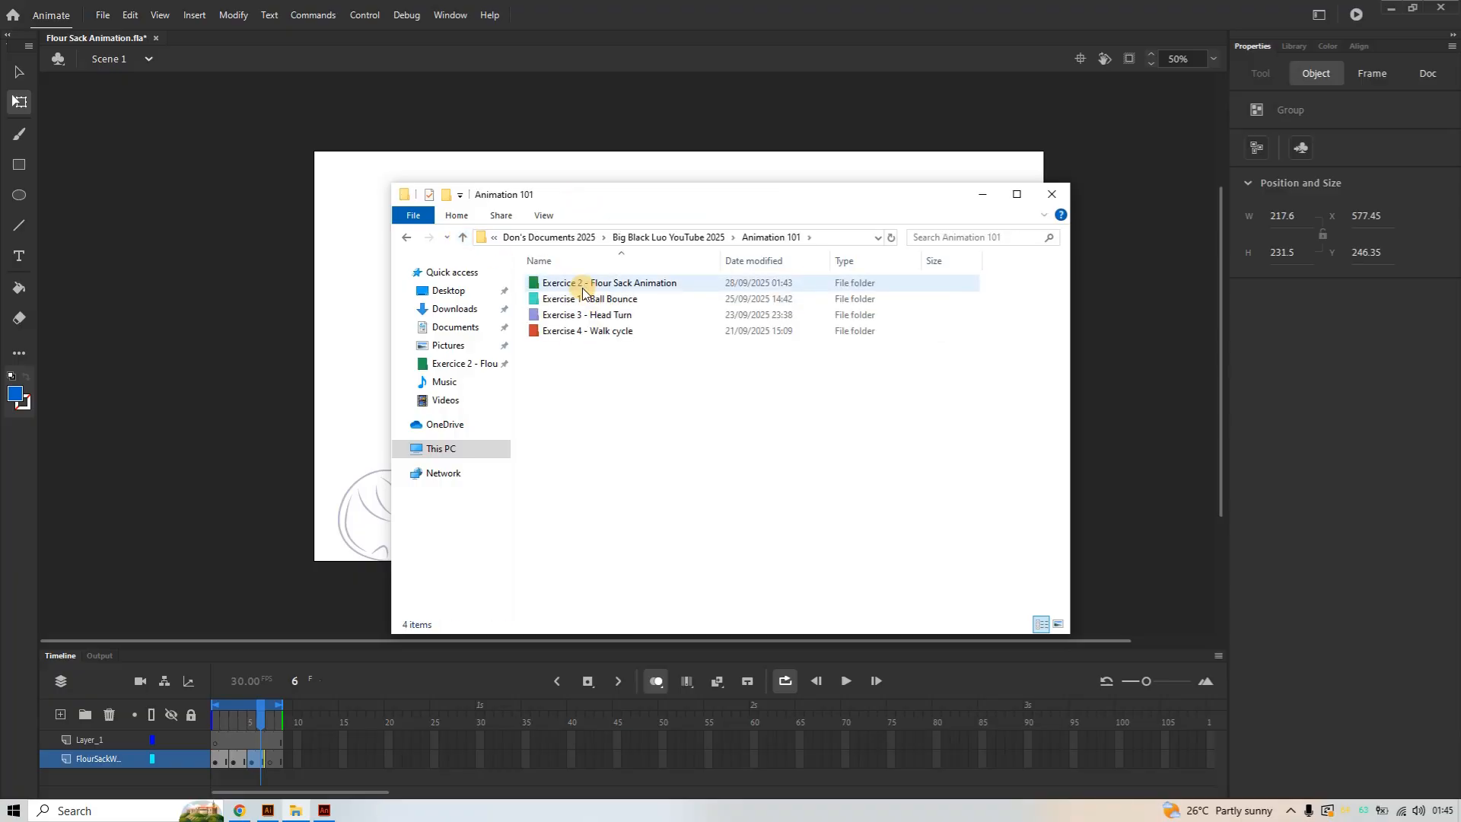
{"action": "double_click", "coordinate": [685, 282]}
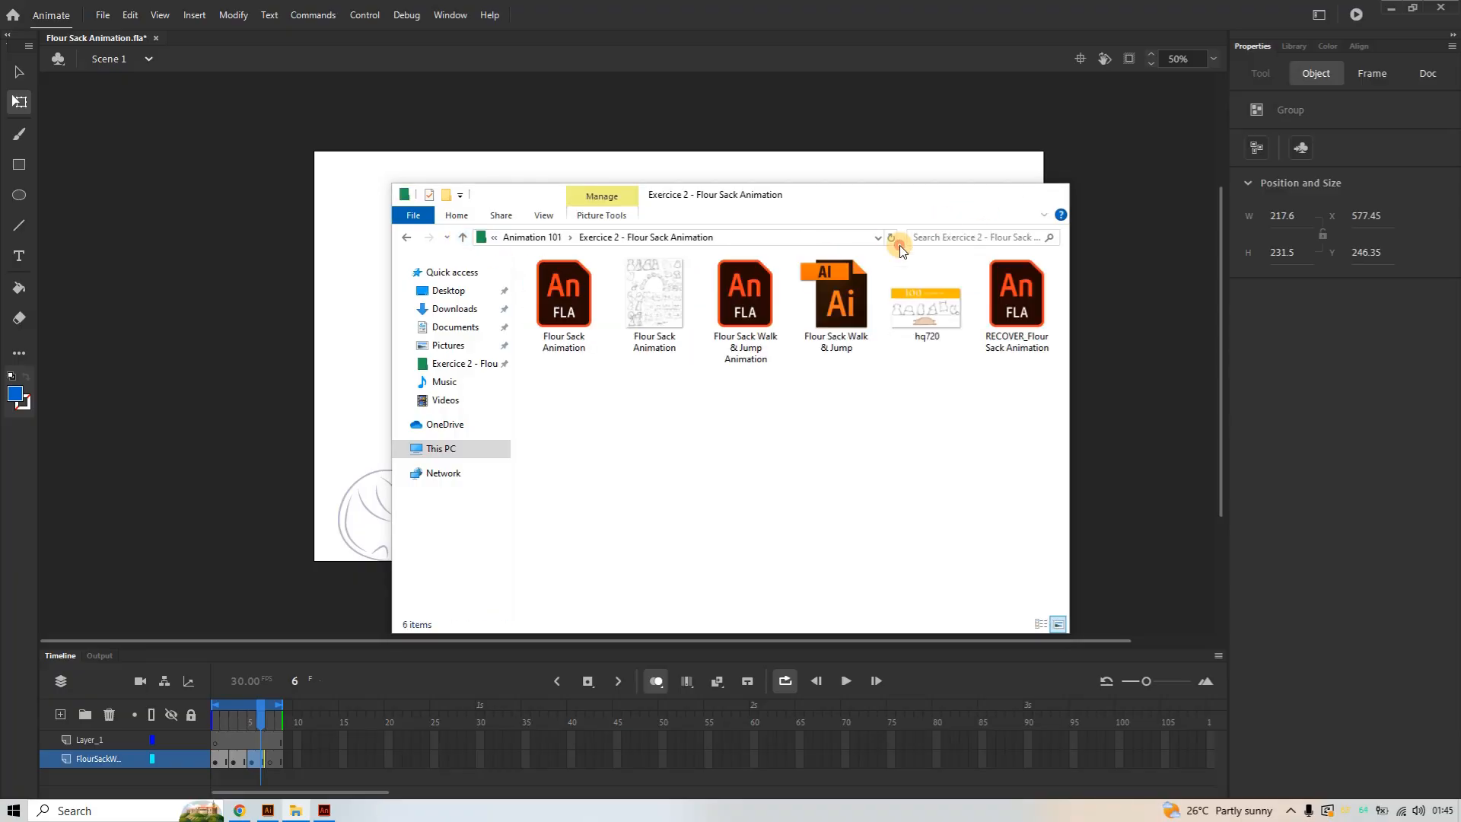
{"action": "left_click", "coordinate": [981, 195]}
{"action": "left_click", "coordinate": [106, 807]}
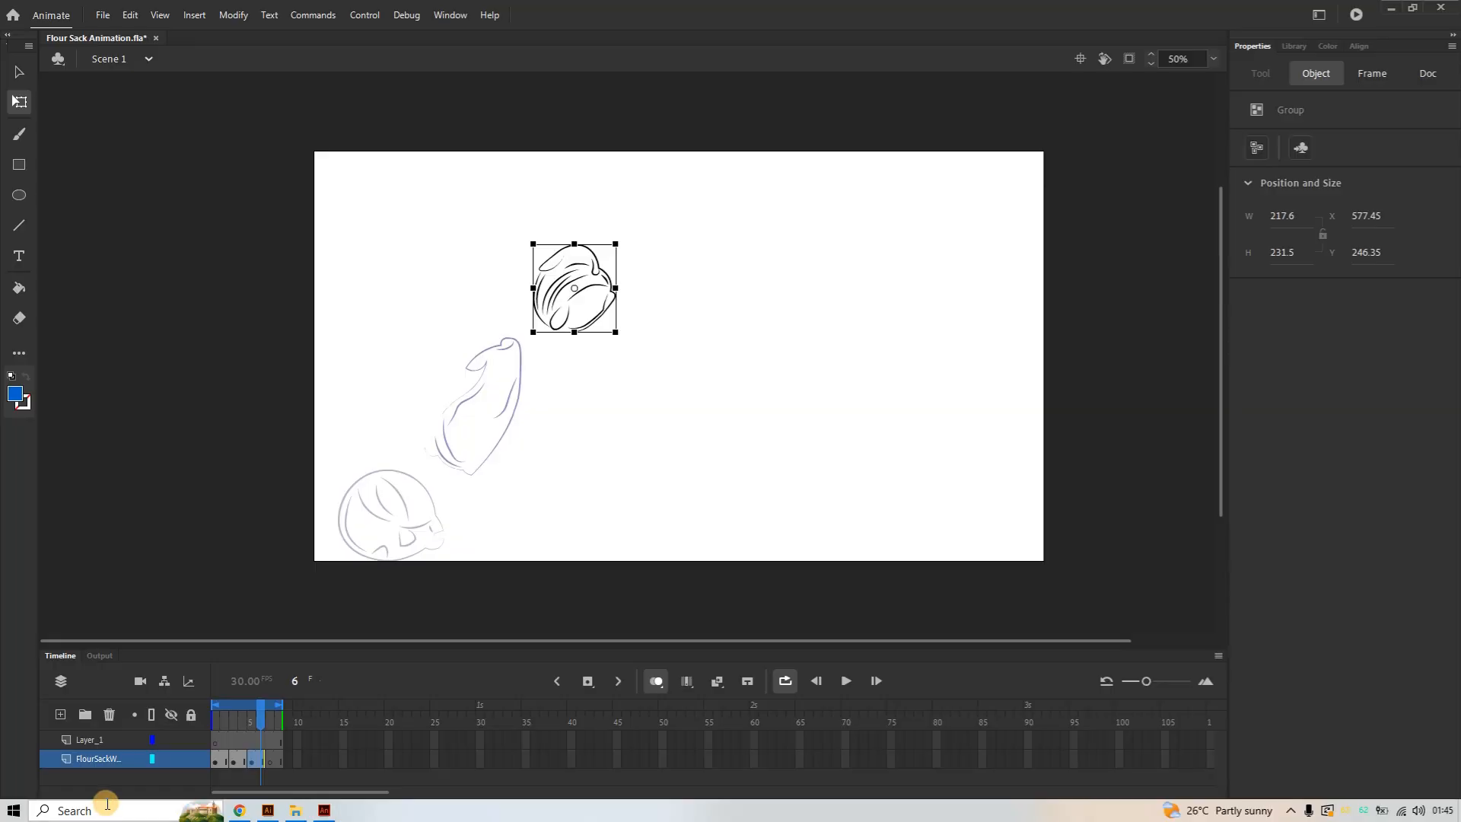
{"action": "type", "text": "st"}
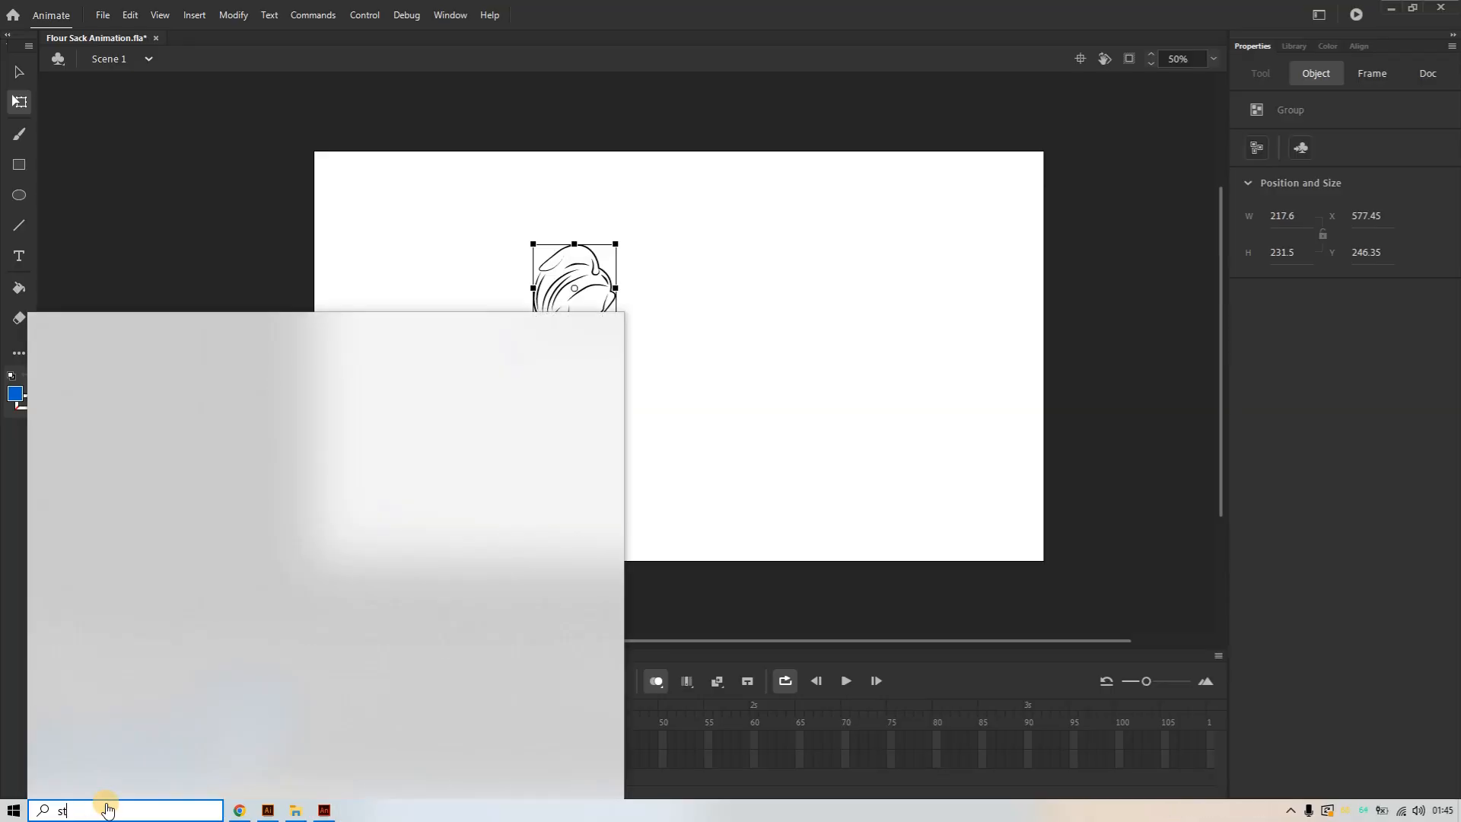
{"action": "type", "text": "icky"}
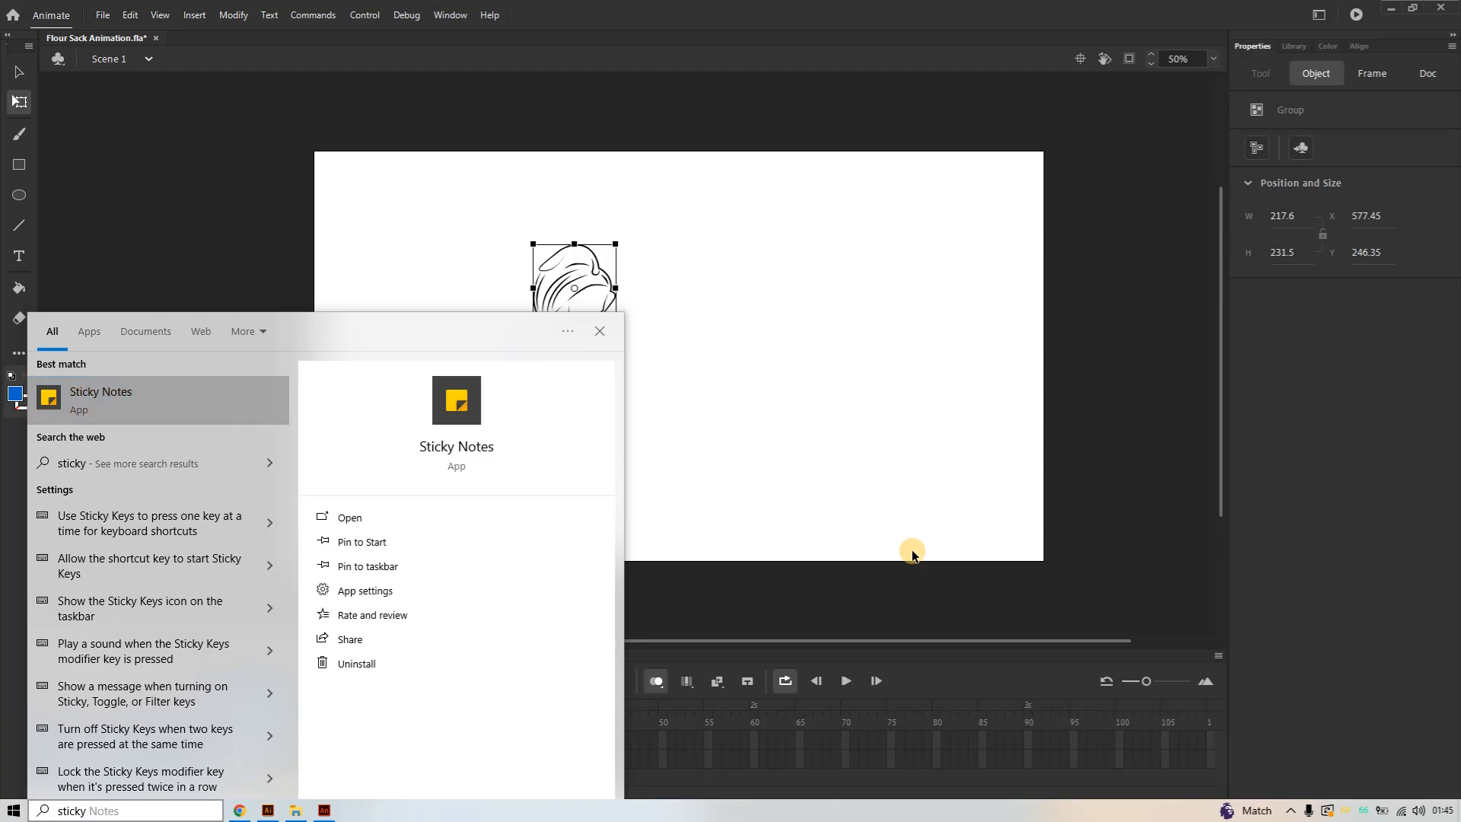
{"action": "key", "text": "Return"}
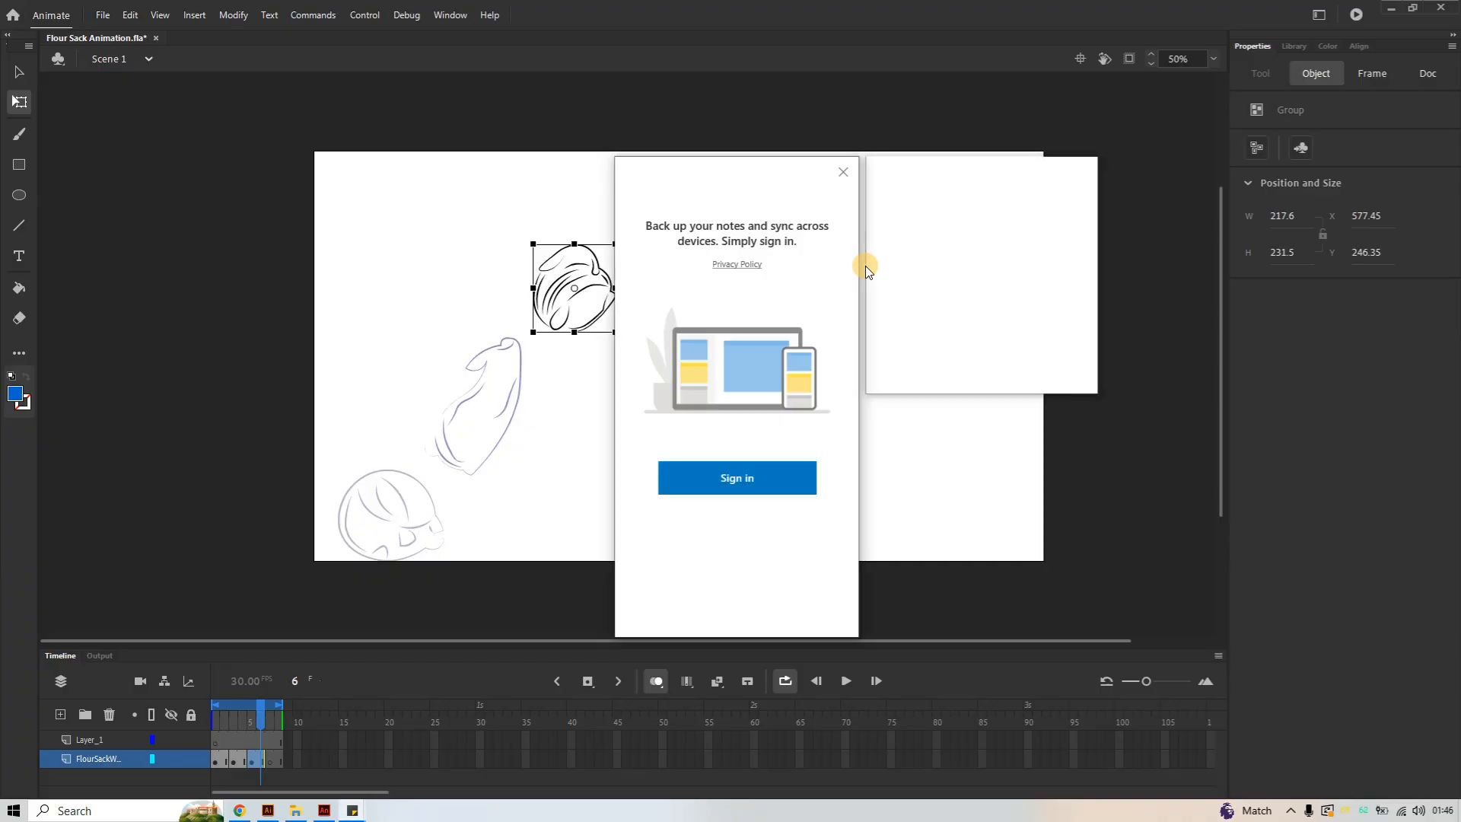
{"action": "left_click", "coordinate": [842, 173]}
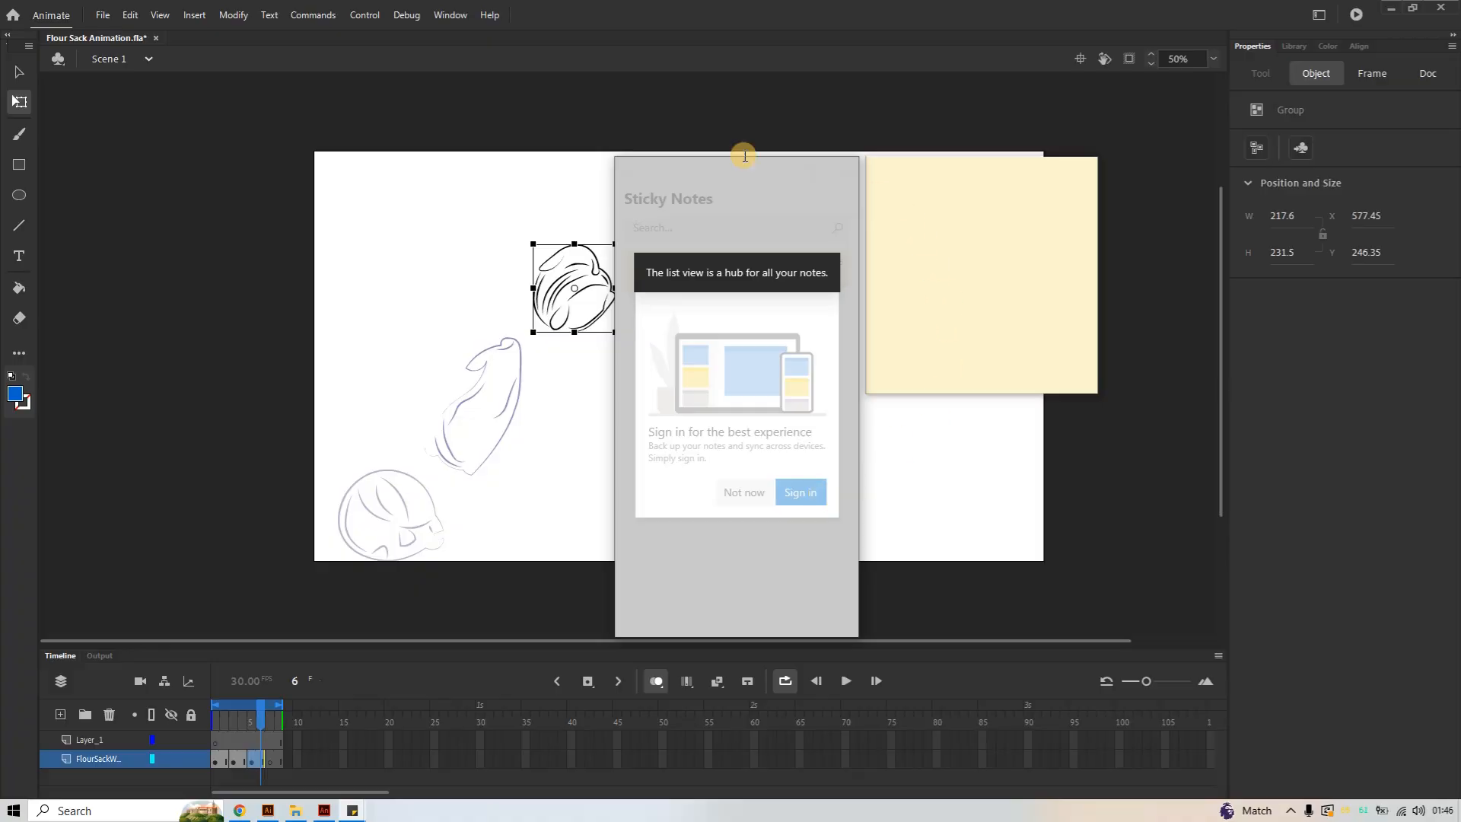
{"action": "left_click", "coordinate": [628, 7]}
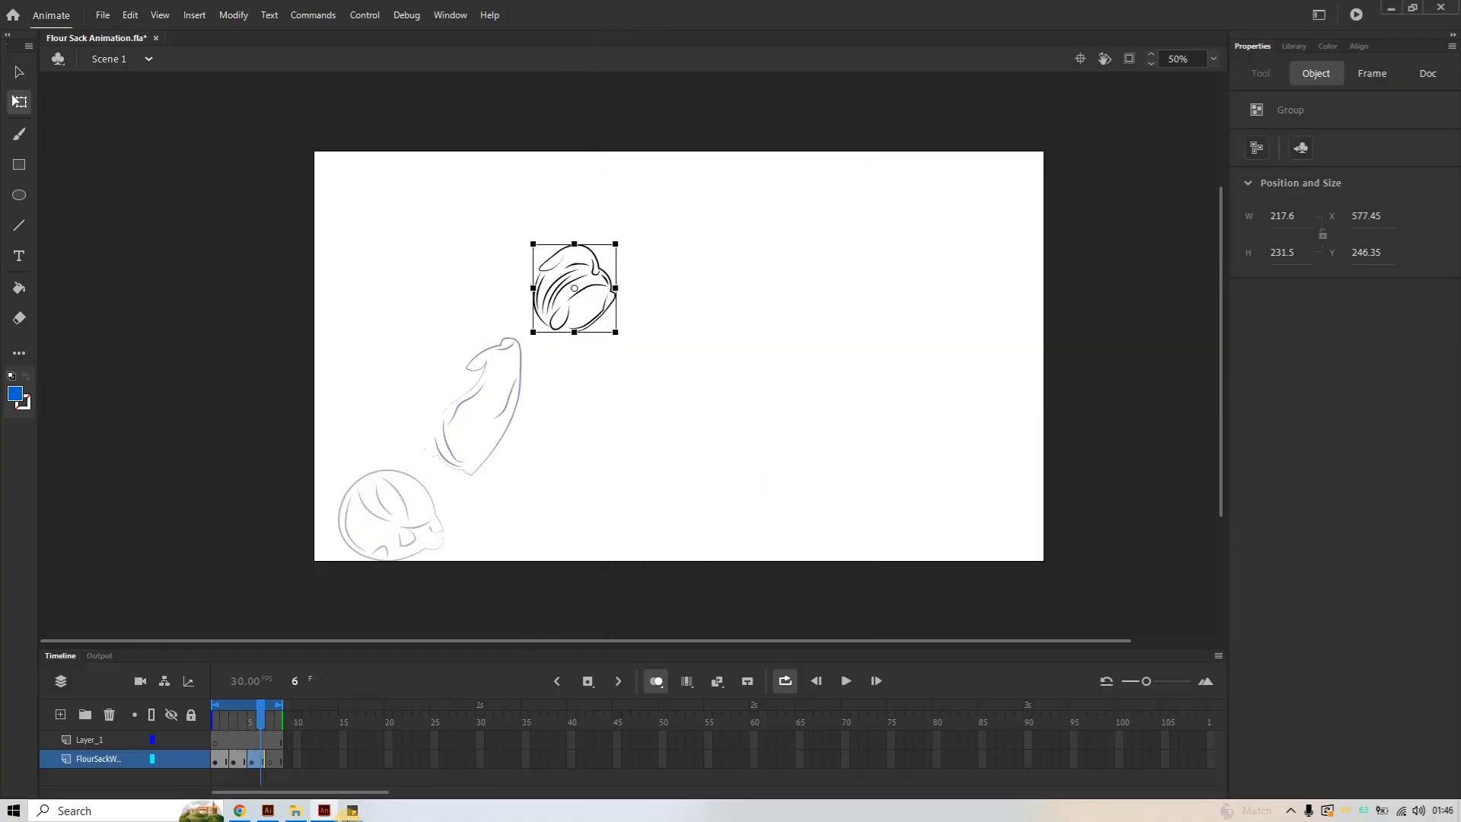
{"action": "mouse_move", "coordinate": [356, 812]}
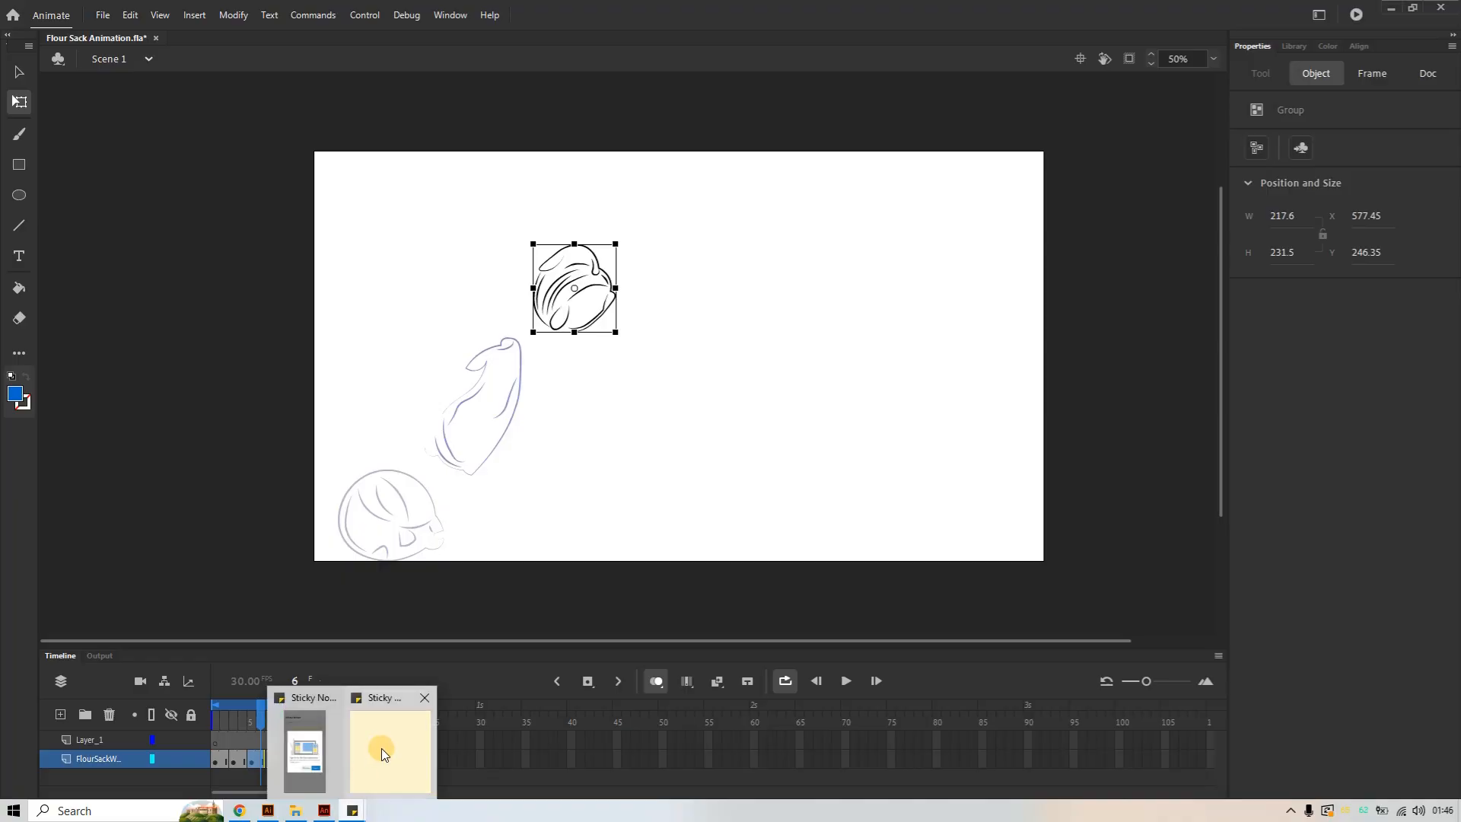
{"action": "left_click", "coordinate": [411, 718]}
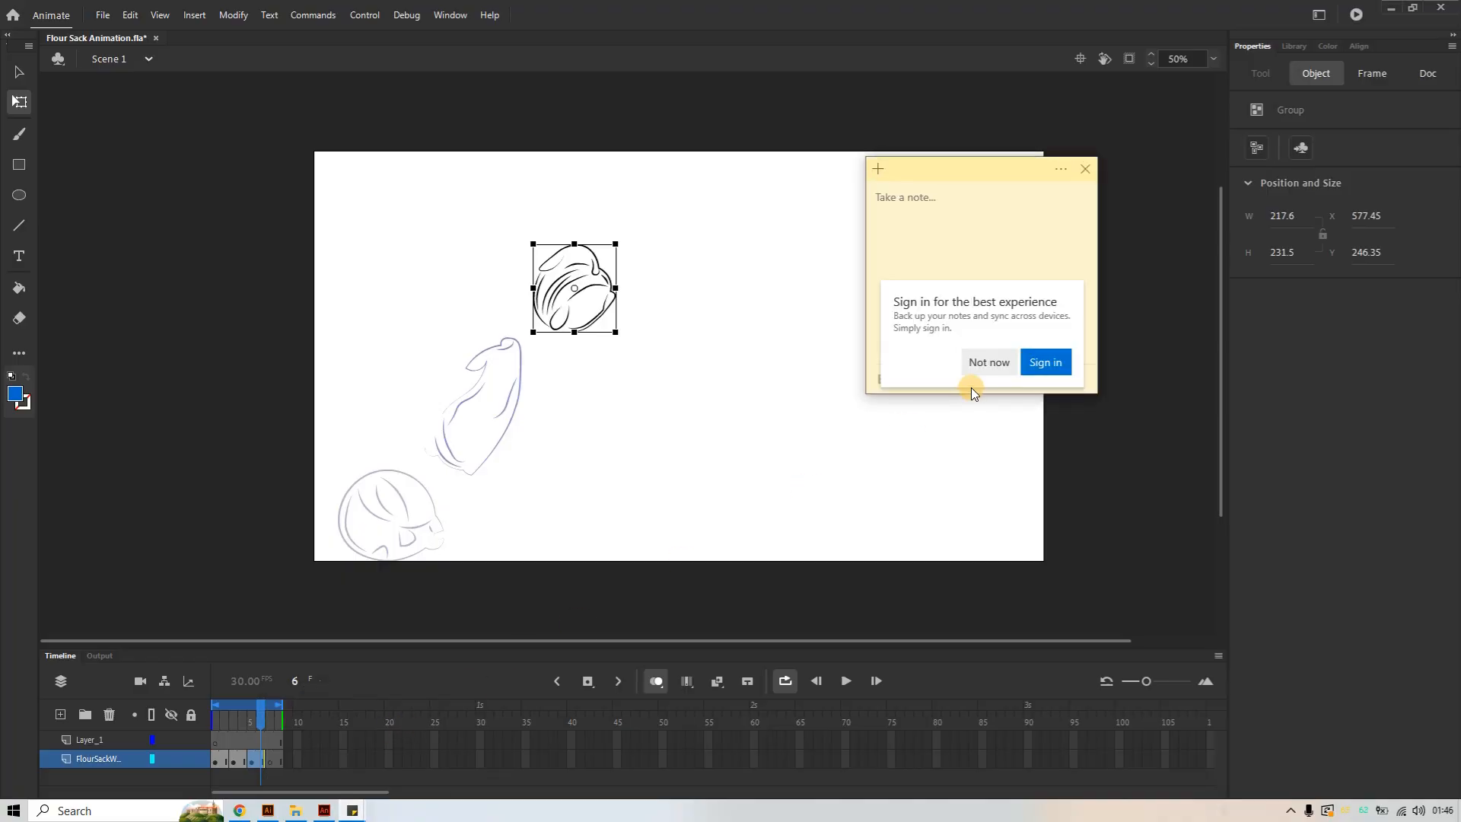
{"action": "left_click", "coordinate": [987, 364]}
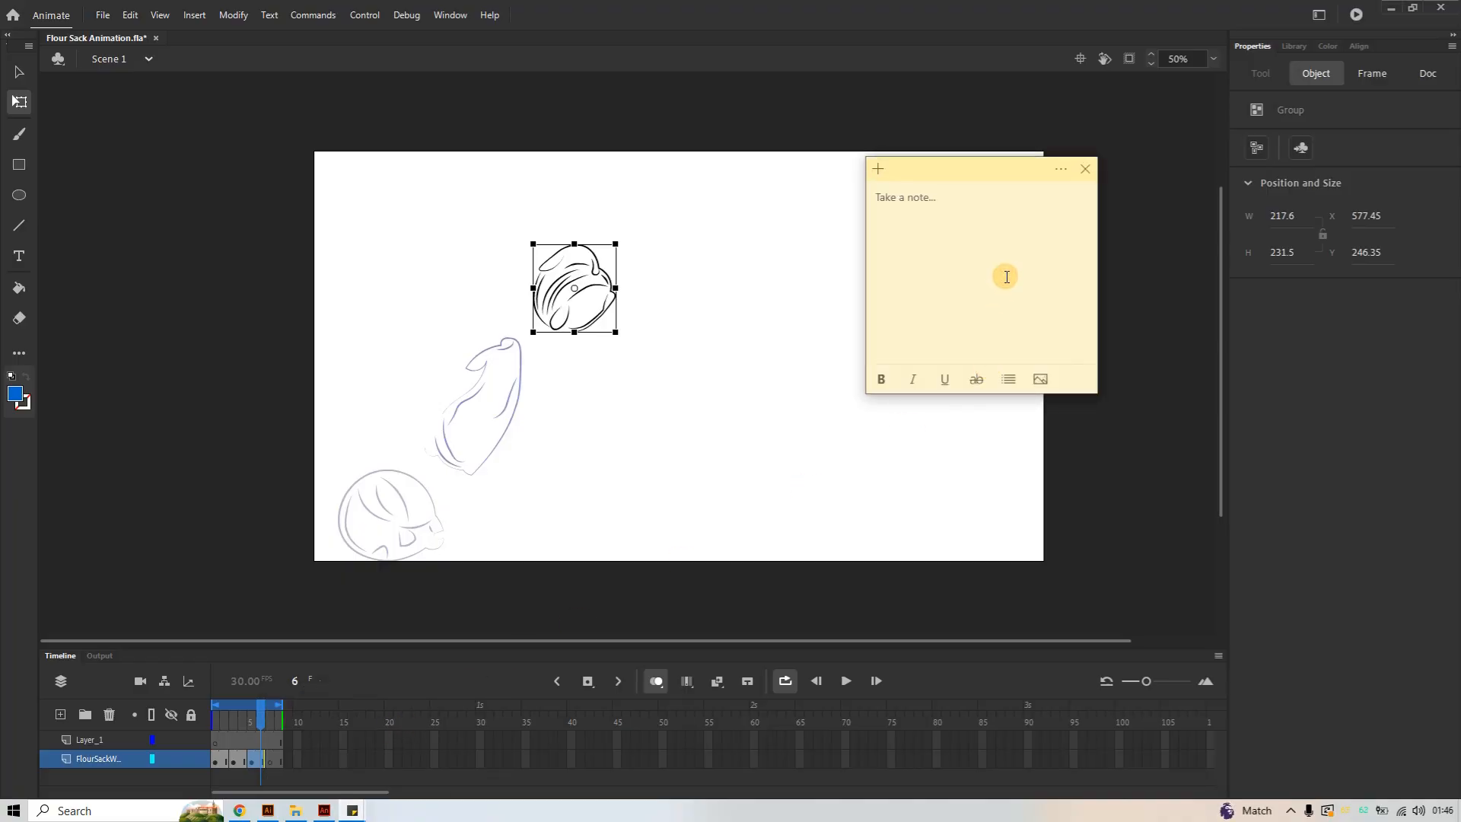
{"action": "left_click", "coordinate": [1085, 169]}
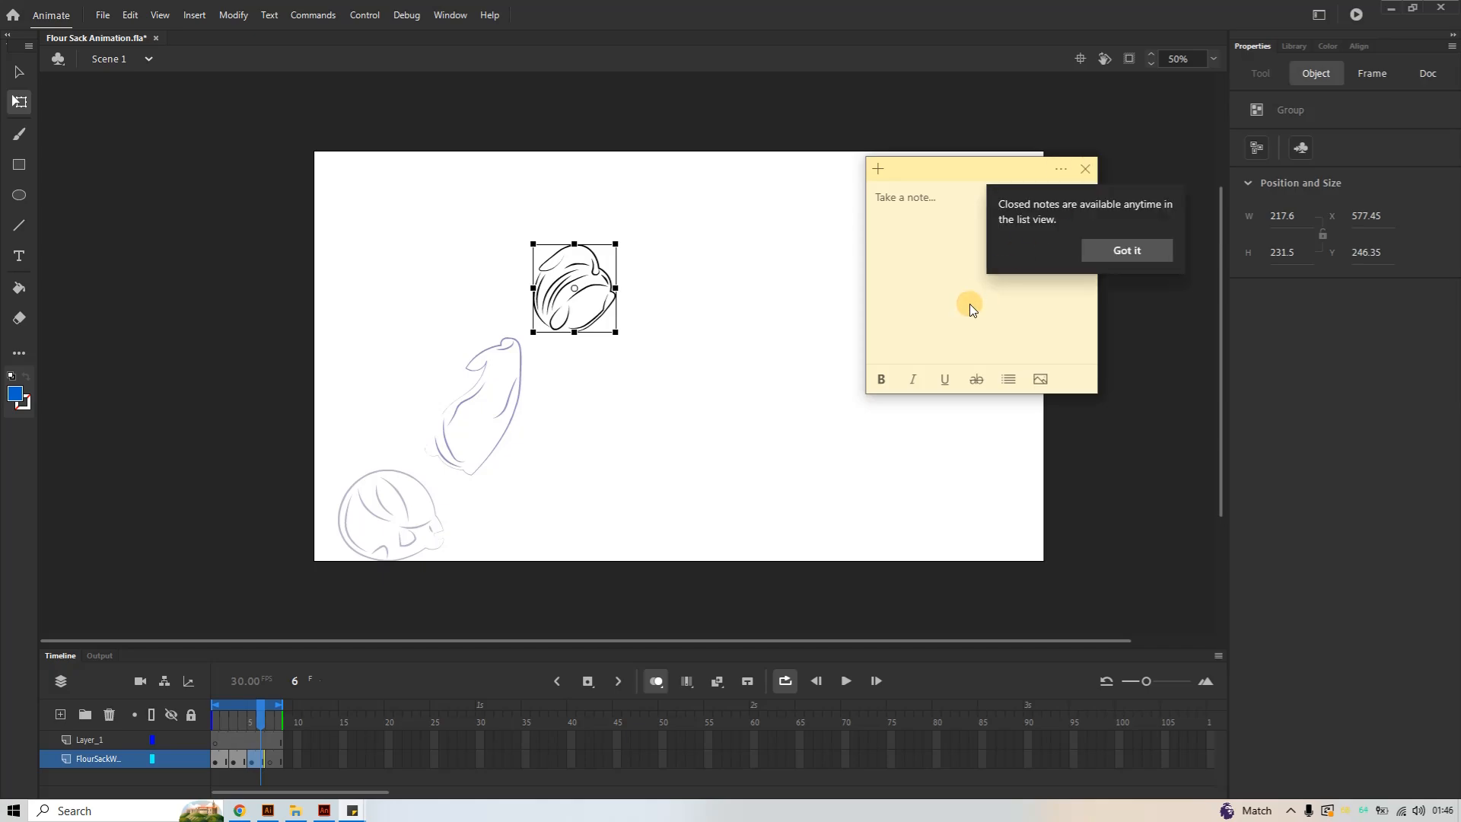
{"action": "left_click", "coordinate": [1112, 249]}
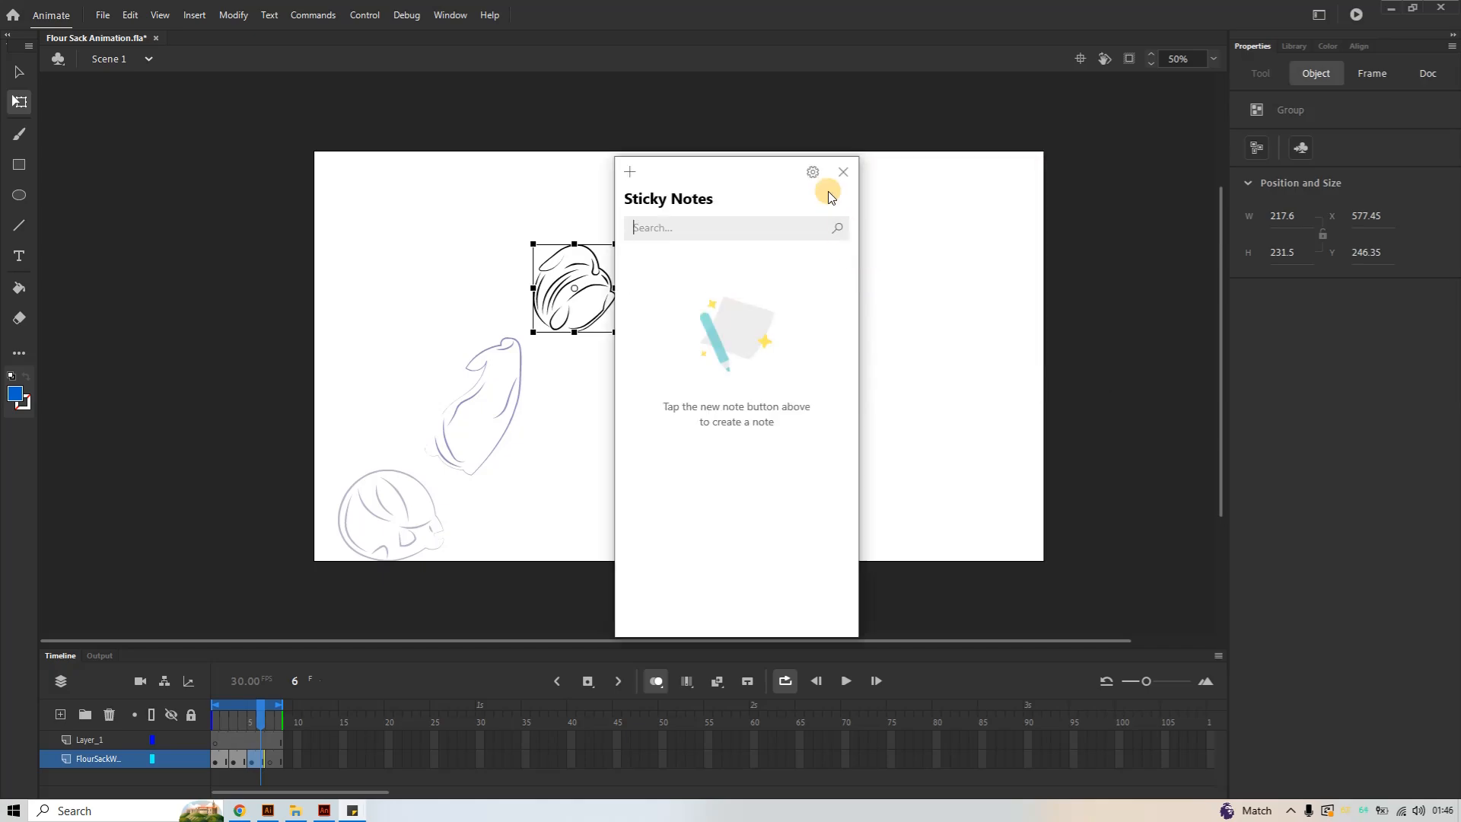
{"action": "left_click", "coordinate": [845, 172]}
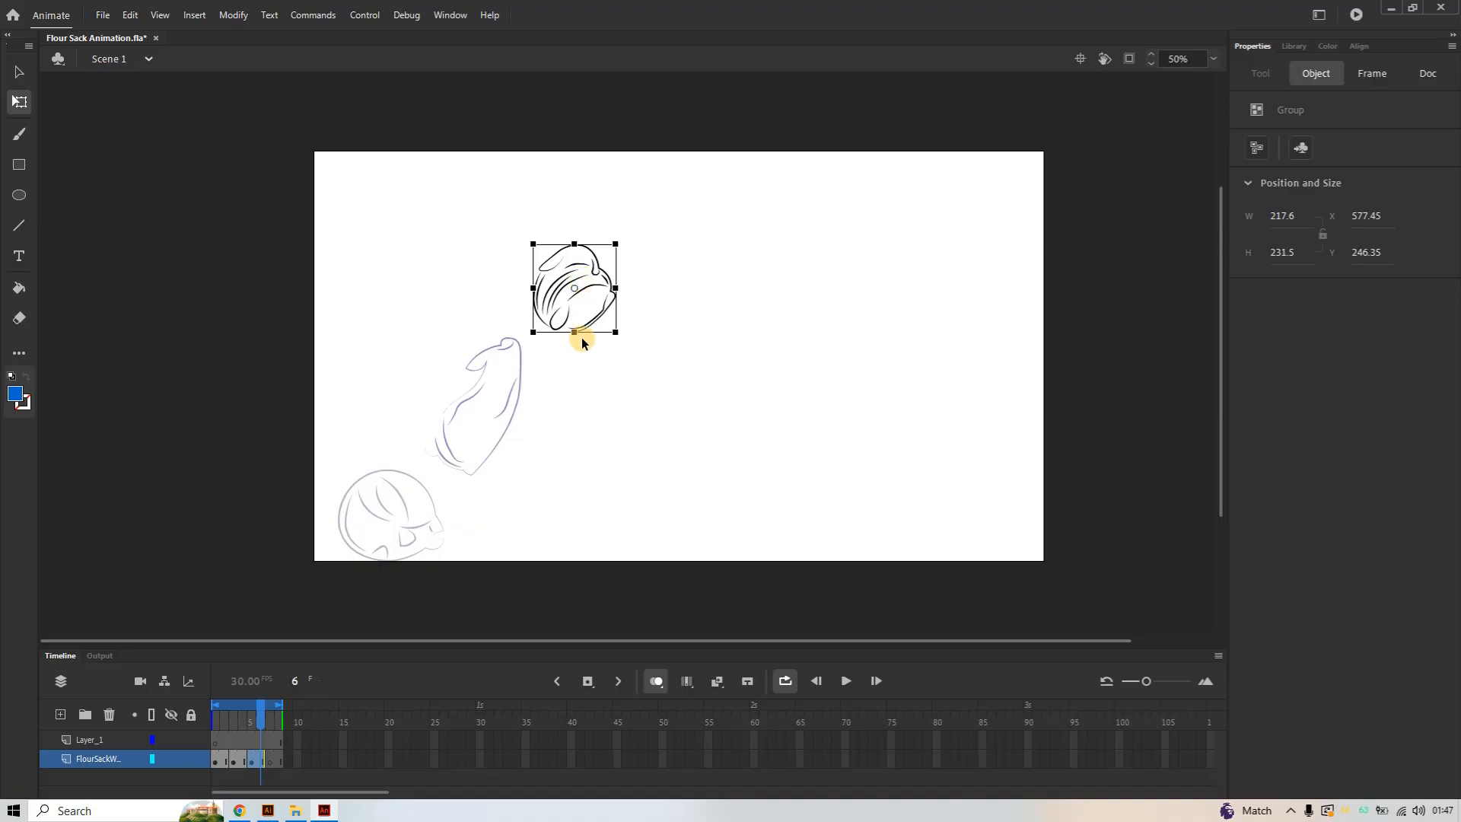
Copy the curled pose at the peak of the jump in Illustrator and paste it at frame 7 in Animate using AI importer preferences, maintaining layers
{"action": "left_click", "coordinate": [273, 761]}
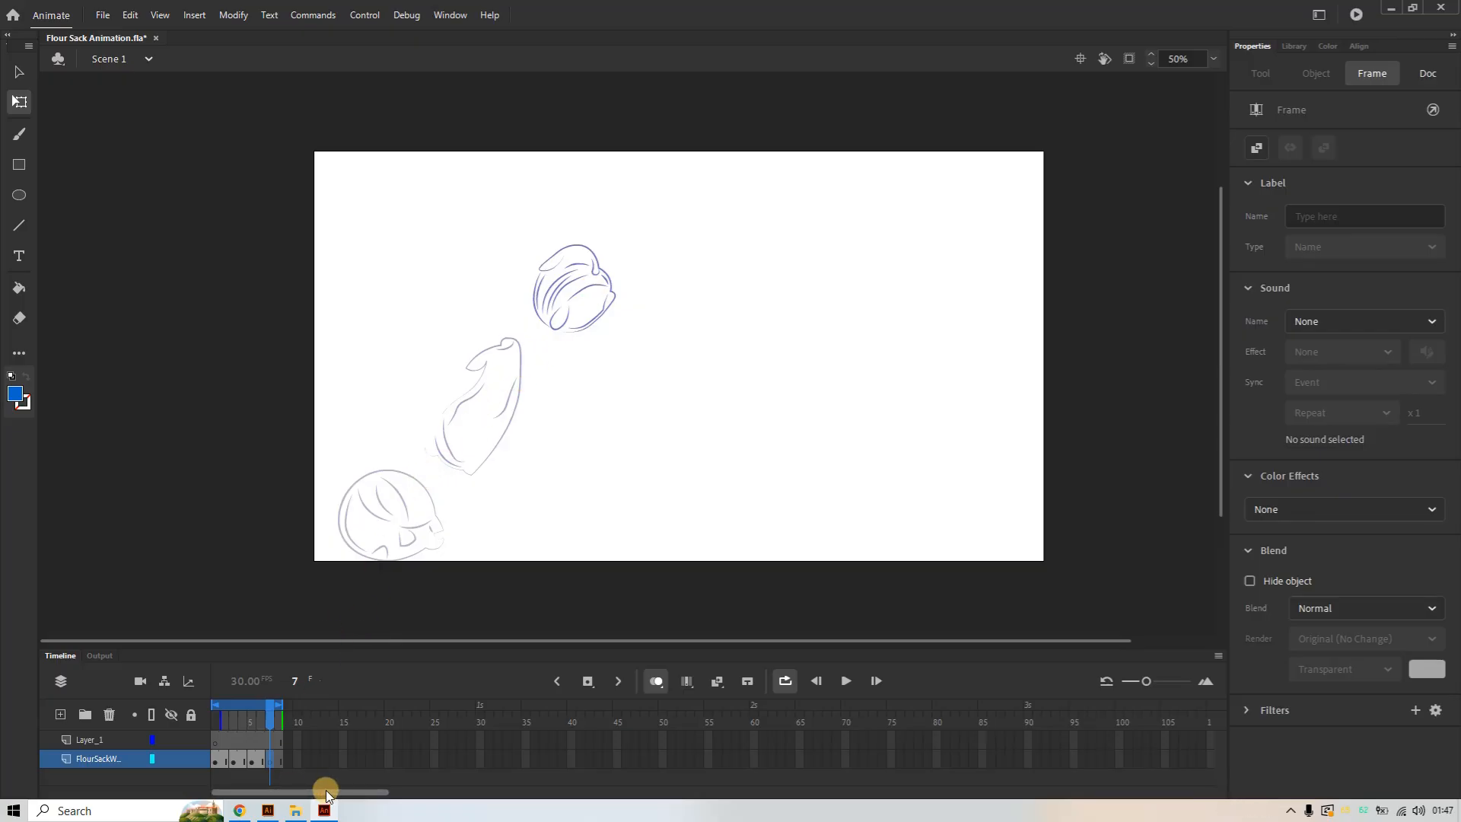
{"action": "left_click", "coordinate": [275, 809]}
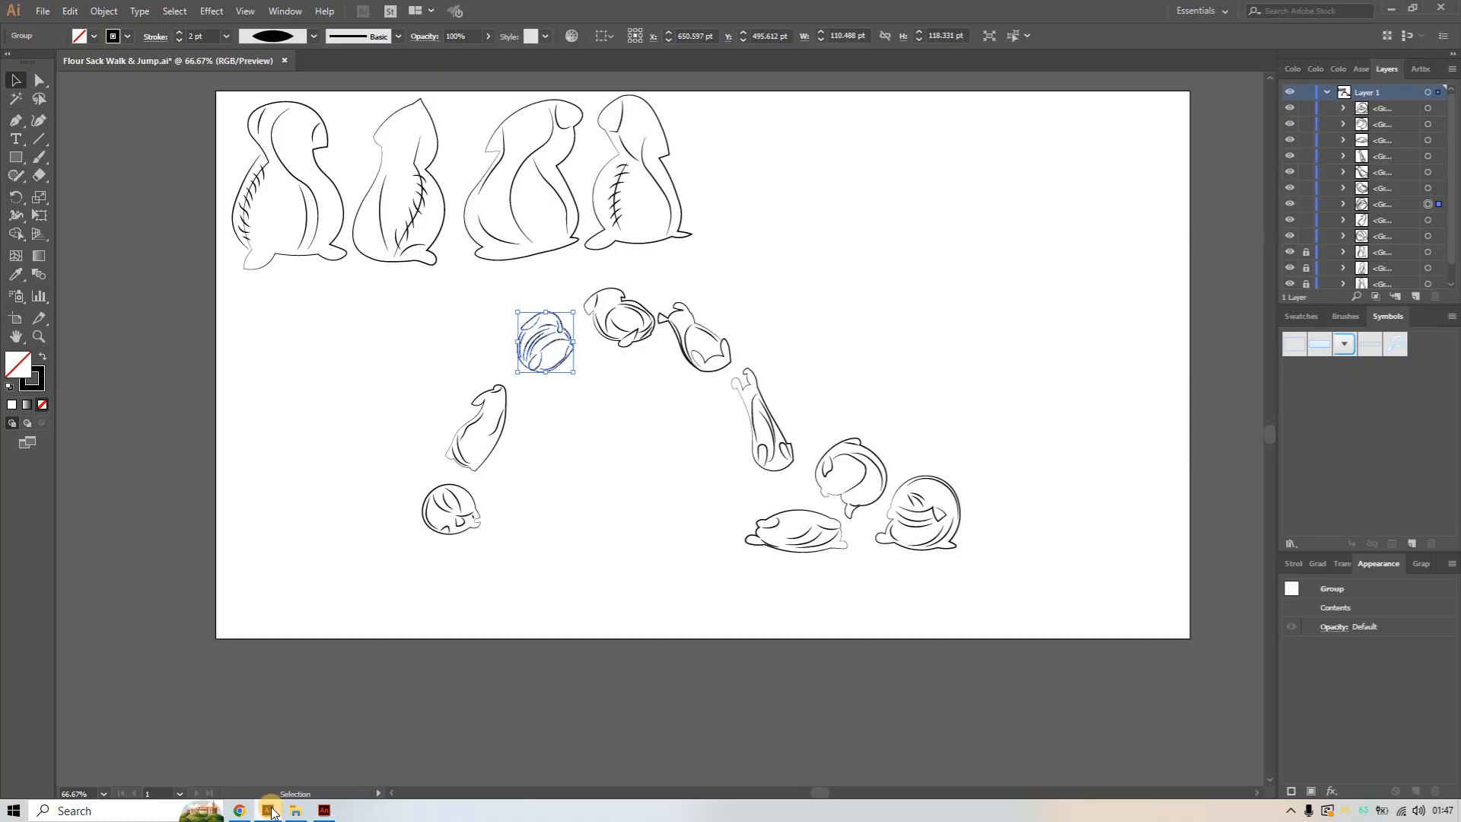
{"action": "left_click", "coordinate": [627, 343]}
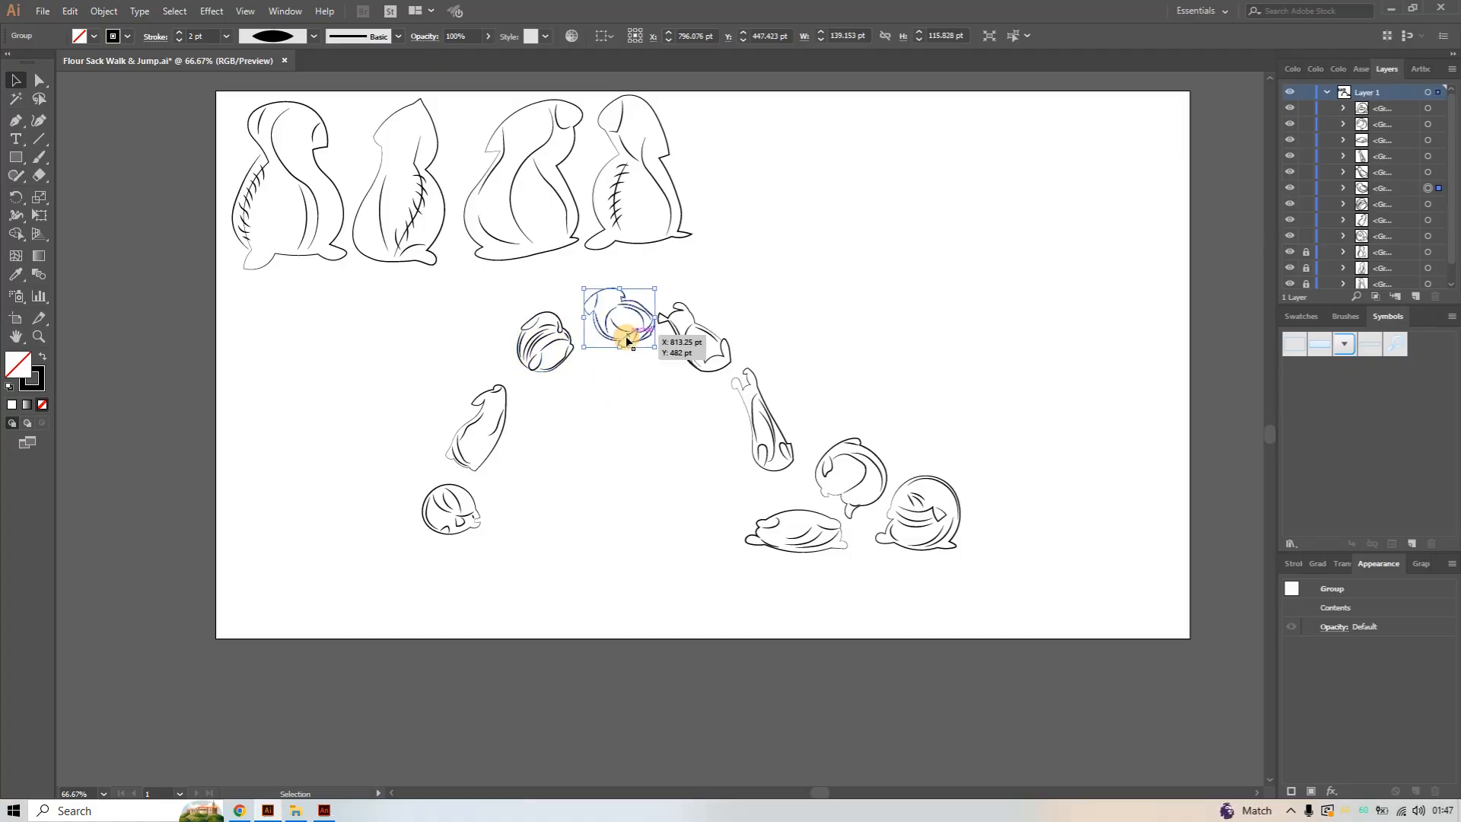
{"action": "key", "text": "ctrl"}
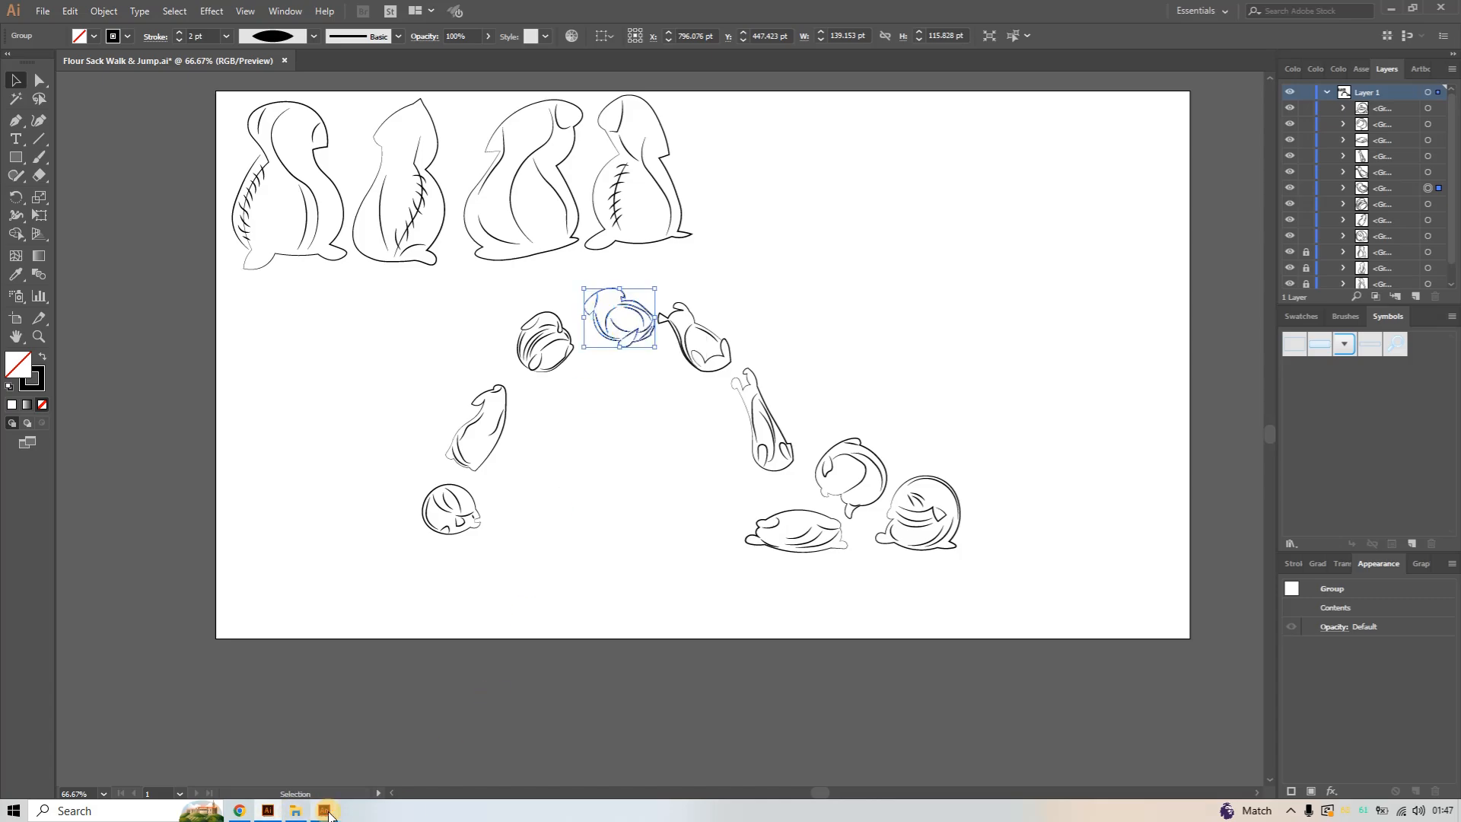
{"action": "left_click", "coordinate": [328, 812]}
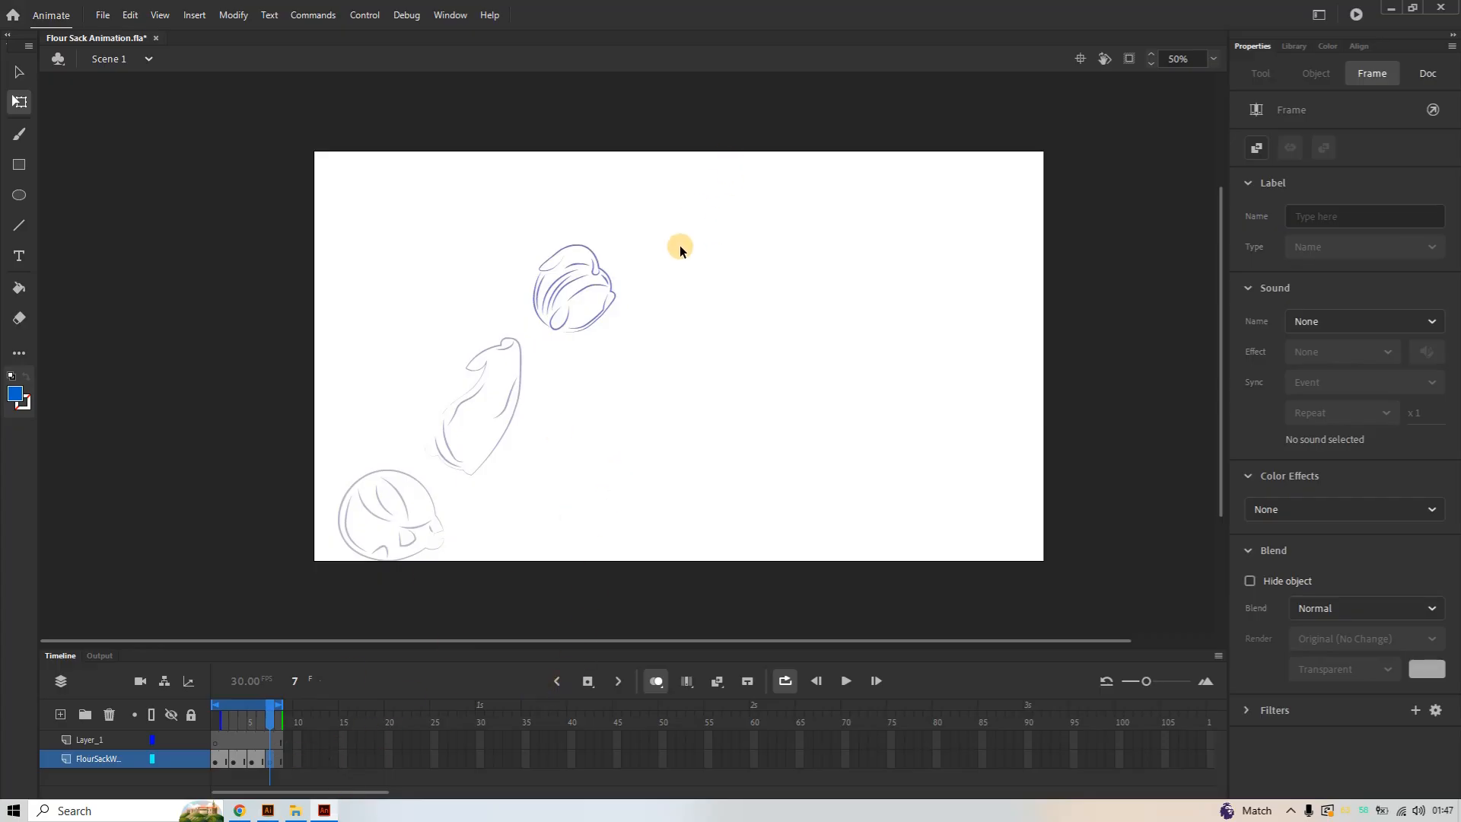
{"action": "key", "text": "ctrl+v"}
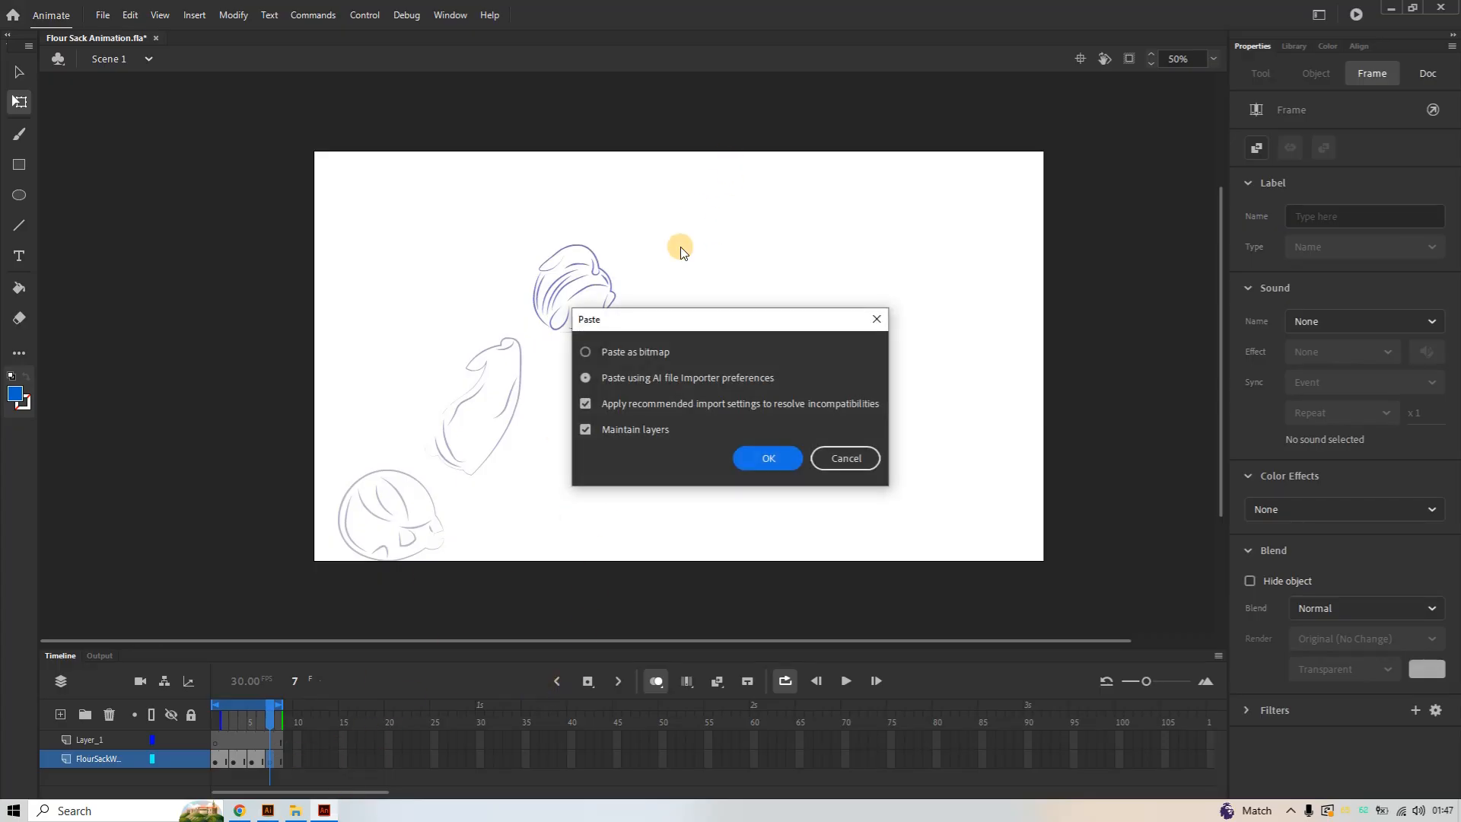
{"action": "left_click", "coordinate": [764, 455]}
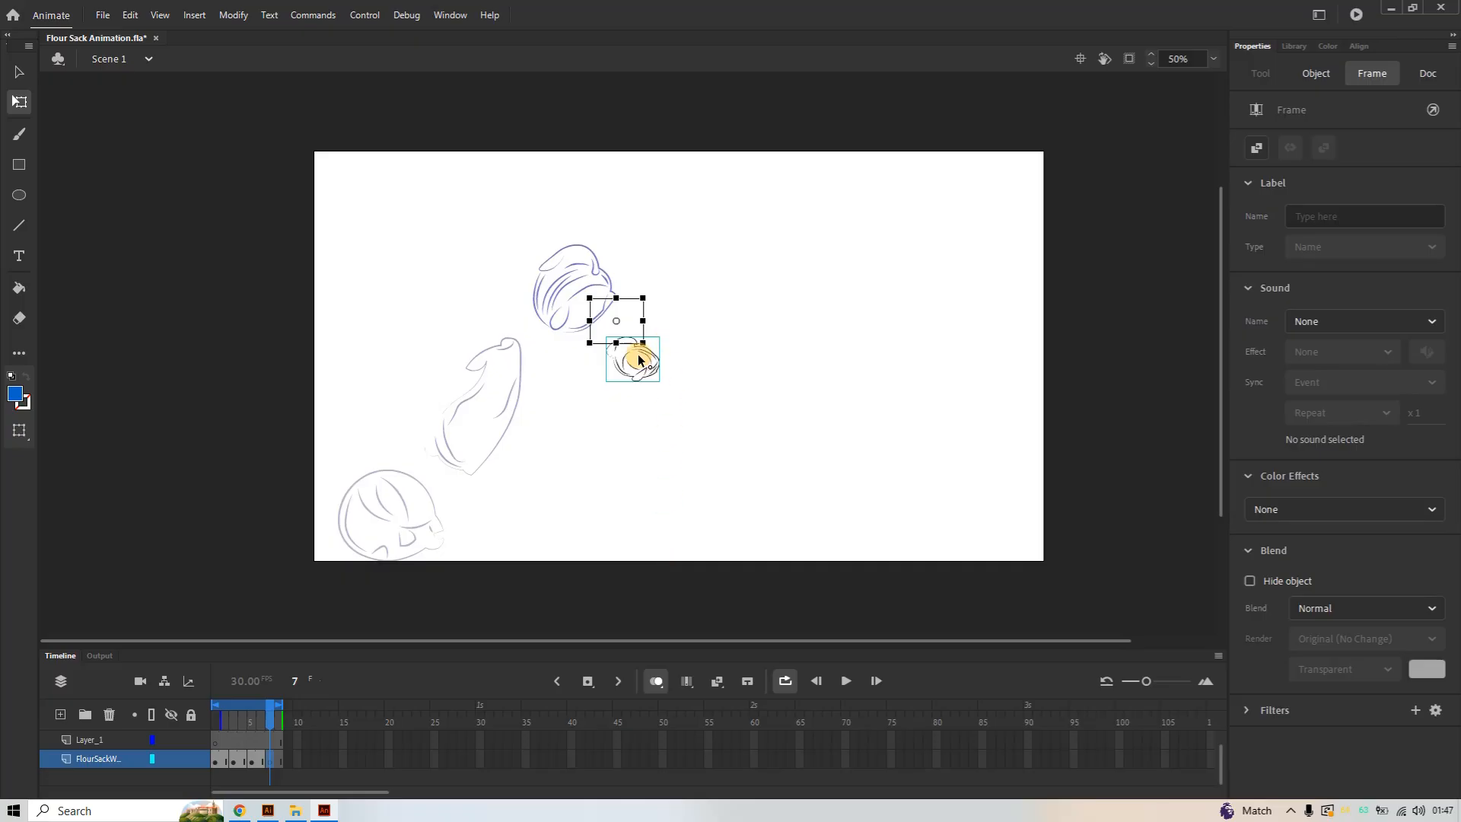
Select the pasted peak pose and scale it up proportionally to about 244 by 204
{"action": "left_click_drag", "start_coordinate": [639, 357], "coordinate": [679, 259]}
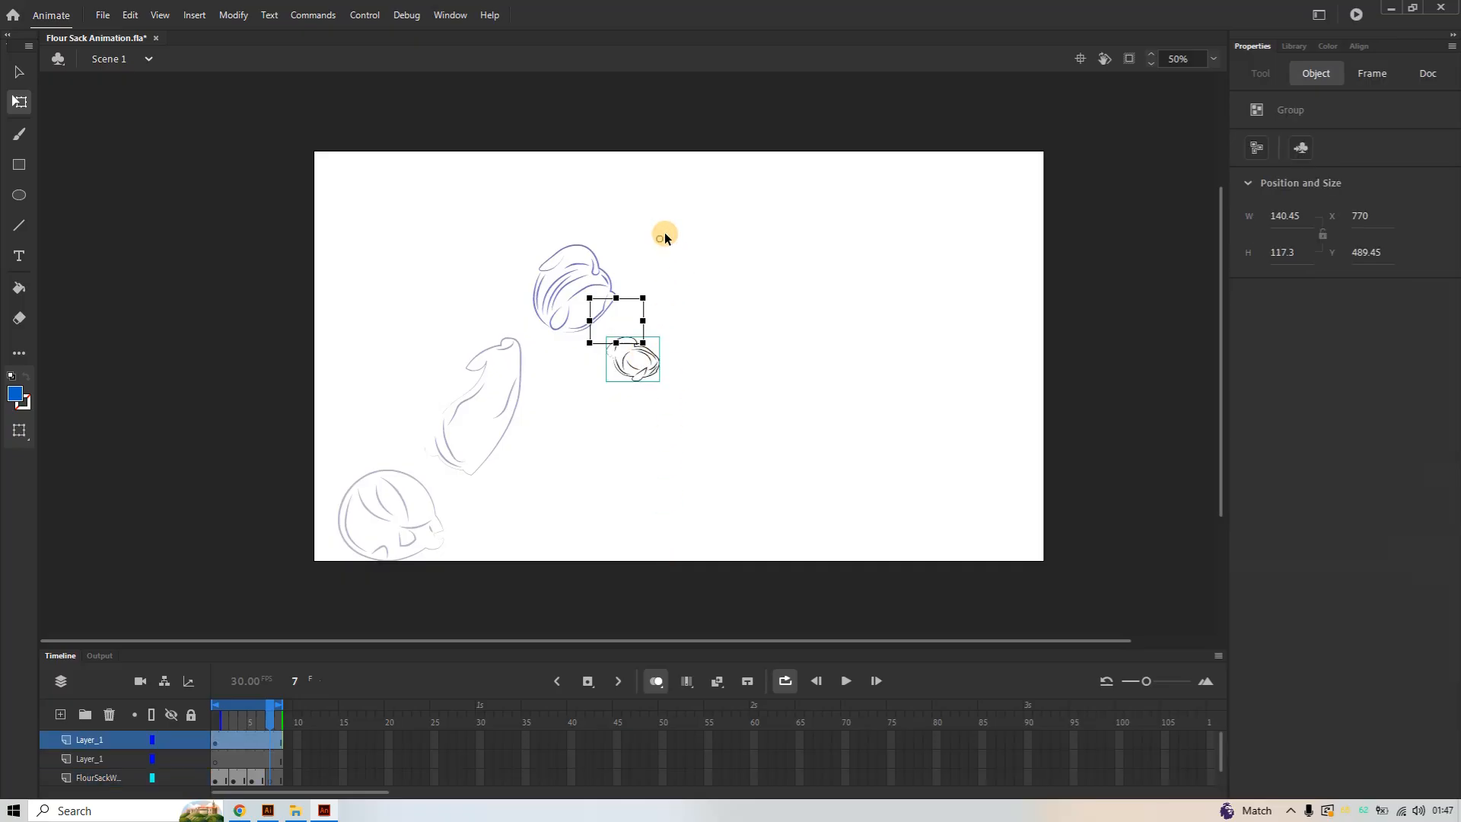
{"action": "mouse_move", "coordinate": [636, 351]}
{"action": "left_mouse_down"}
{"action": "mouse_move", "coordinate": [629, 322]}
{"action": "mouse_move", "coordinate": [695, 245]}
{"action": "mouse_move", "coordinate": [630, 361]}
{"action": "left_mouse_up"}
{"action": "left_click", "coordinate": [628, 357]}
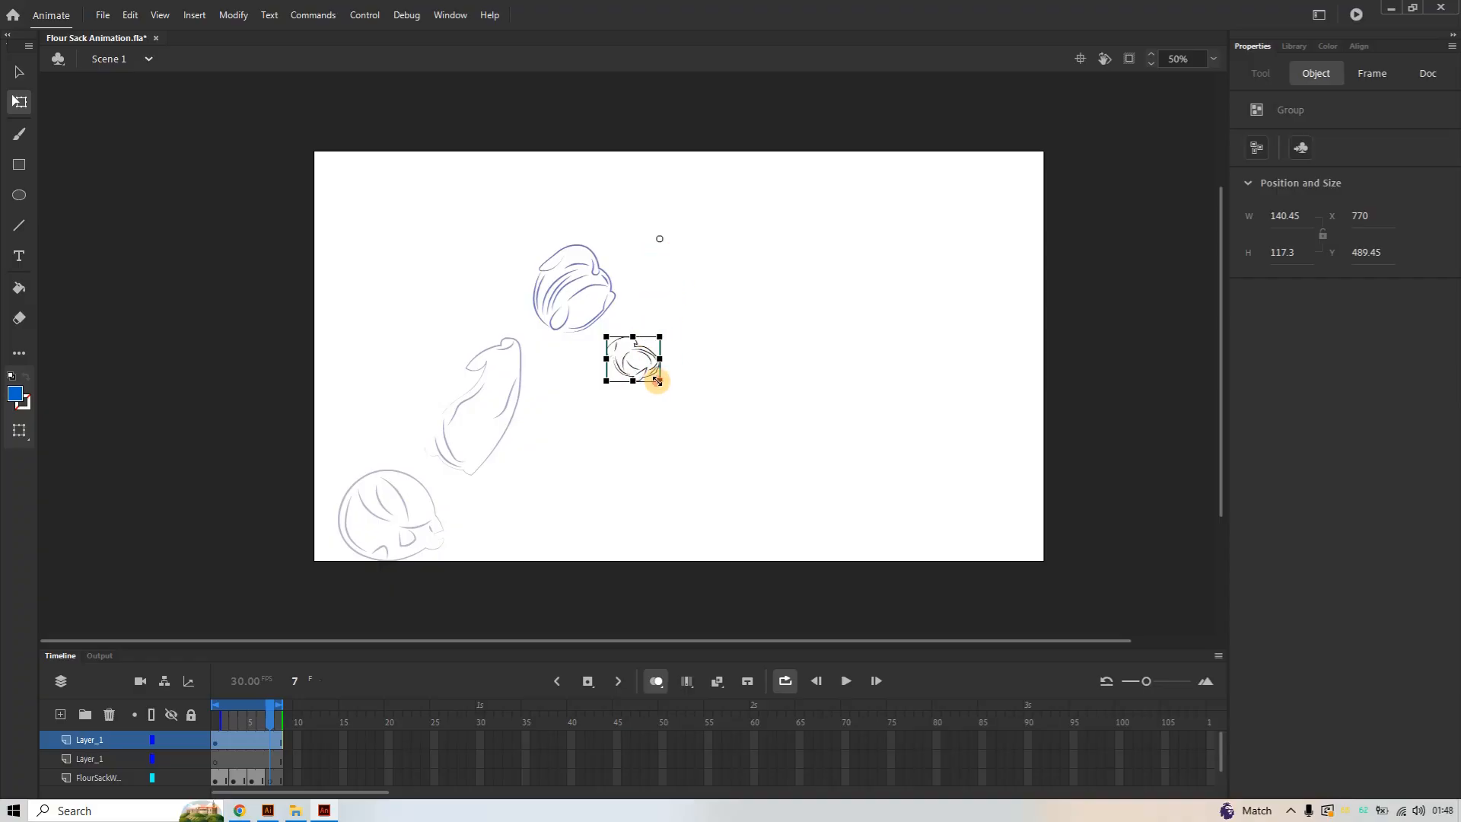
{"action": "left_click_drag", "start_coordinate": [658, 381], "coordinate": [792, 488]}
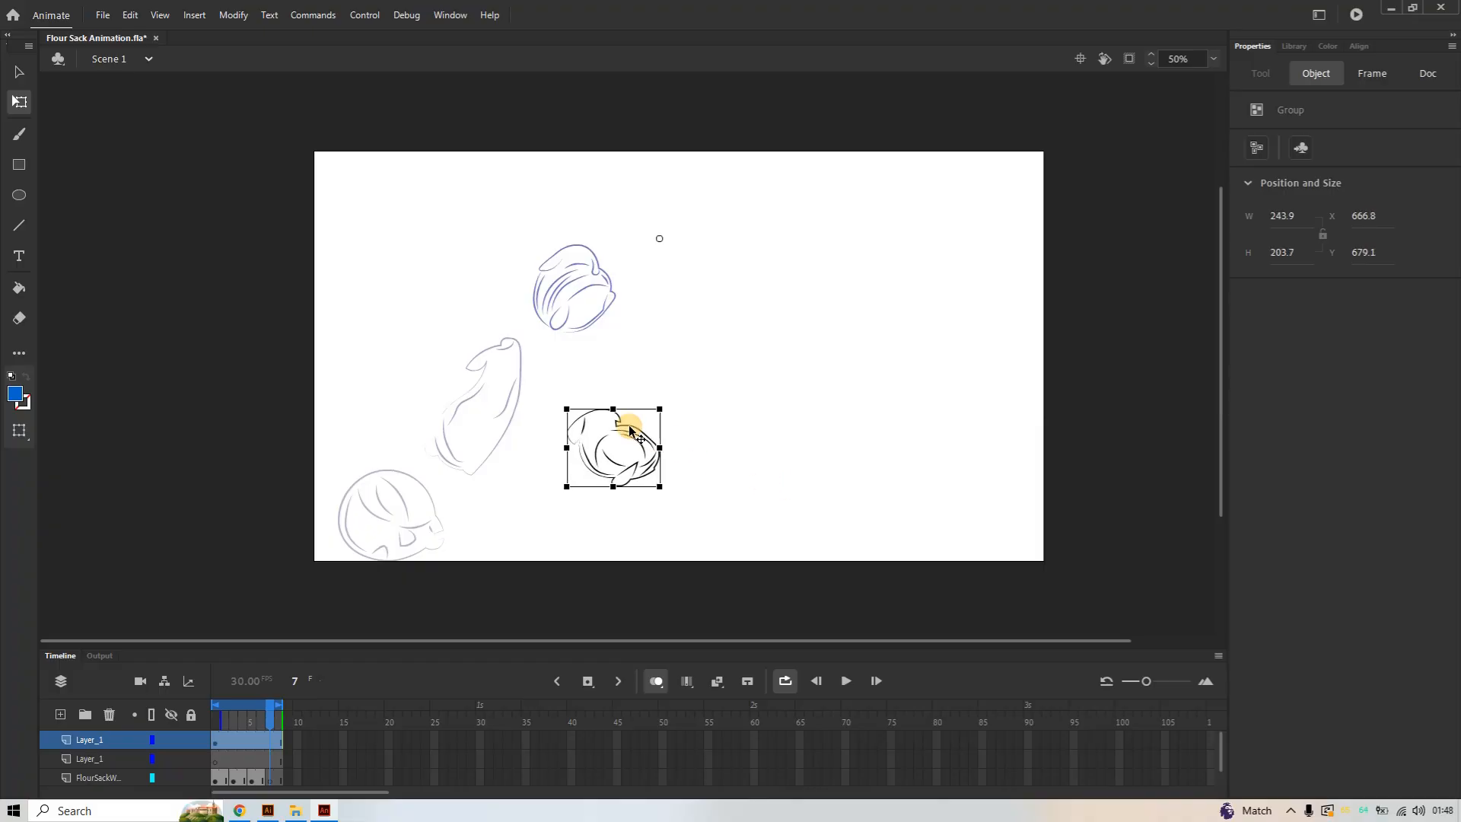
Go to frame 1 of the newly pasted layer and place the peak pose at about X 829, Y 115, beyond the second curled pose
{"action": "left_click_drag", "start_coordinate": [614, 441], "coordinate": [687, 301]}
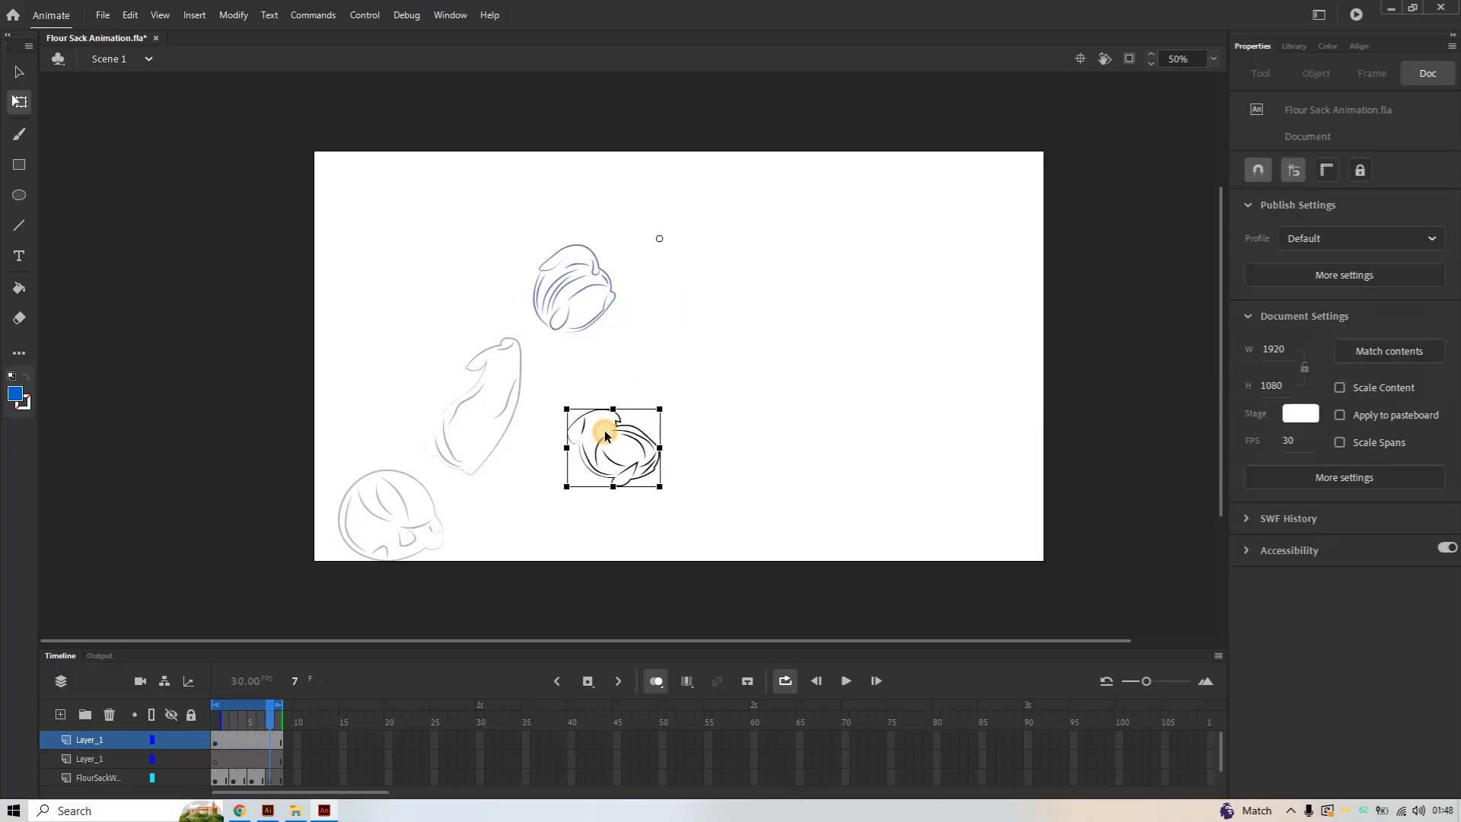
{"action": "left_click", "coordinate": [604, 431]}
{"action": "left_click", "coordinate": [618, 422]}
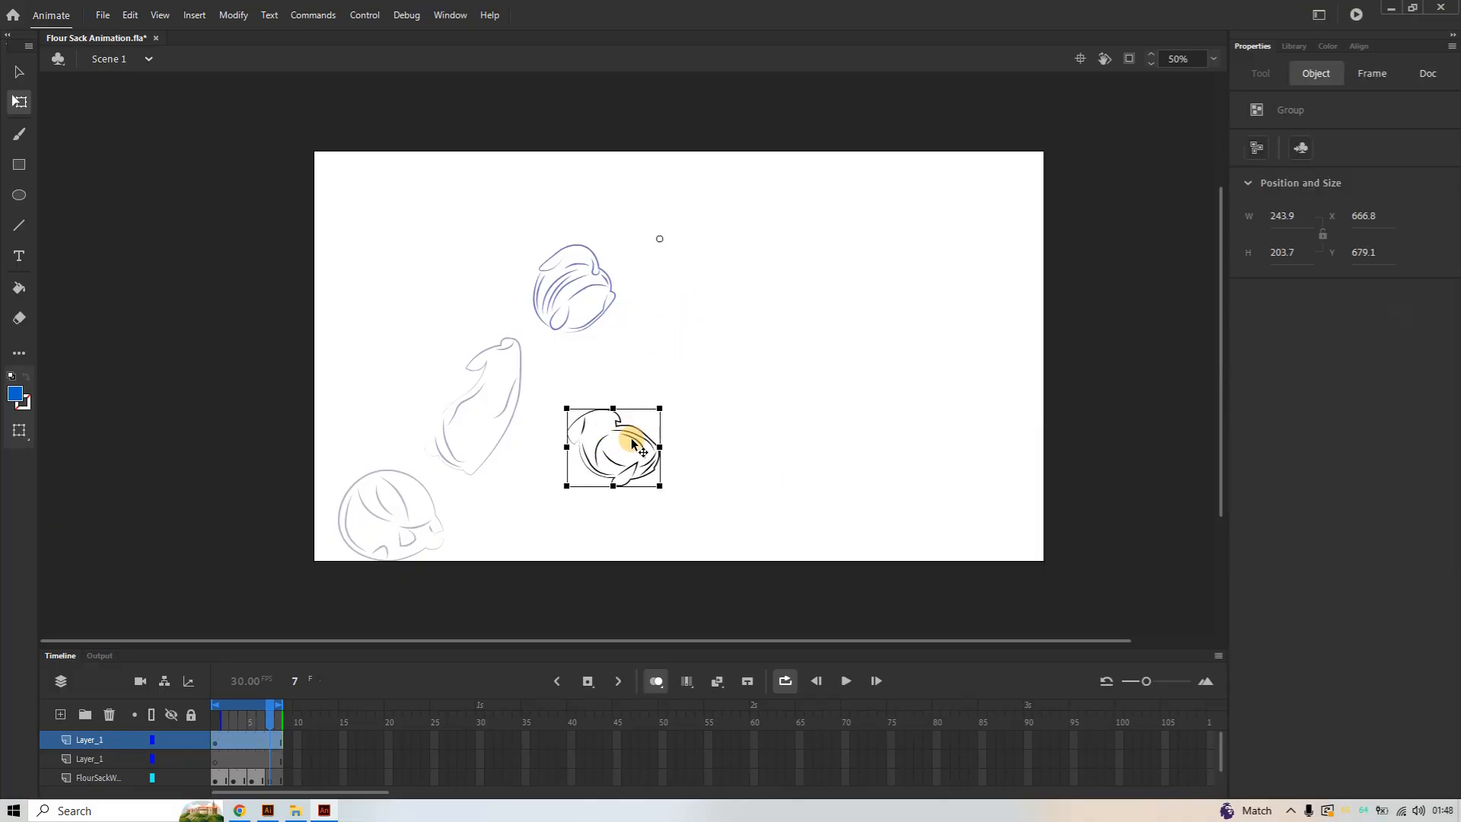
{"action": "left_click_drag", "start_coordinate": [616, 438], "coordinate": [683, 286]}
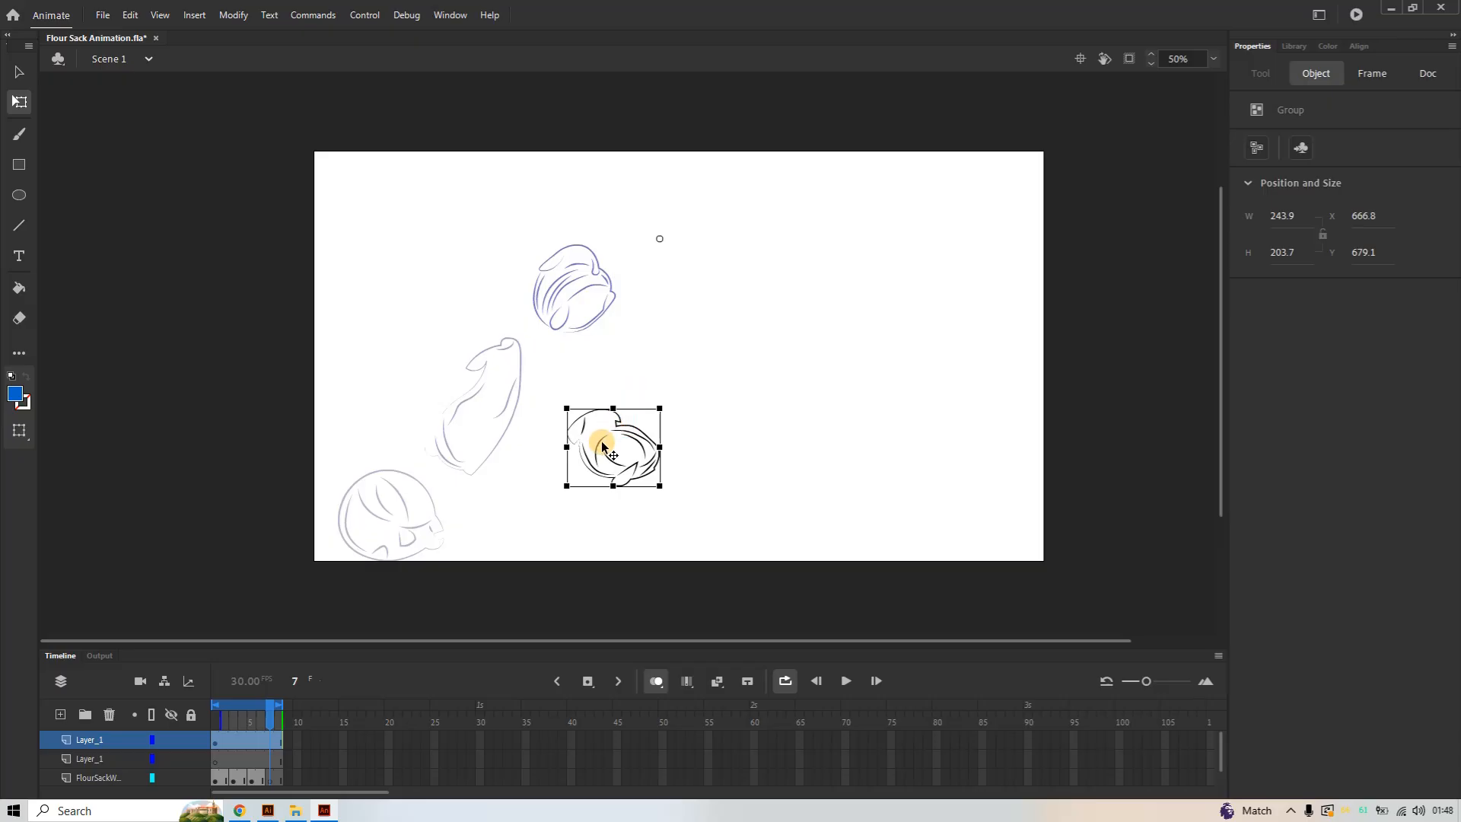
{"action": "left_click", "coordinate": [216, 742]}
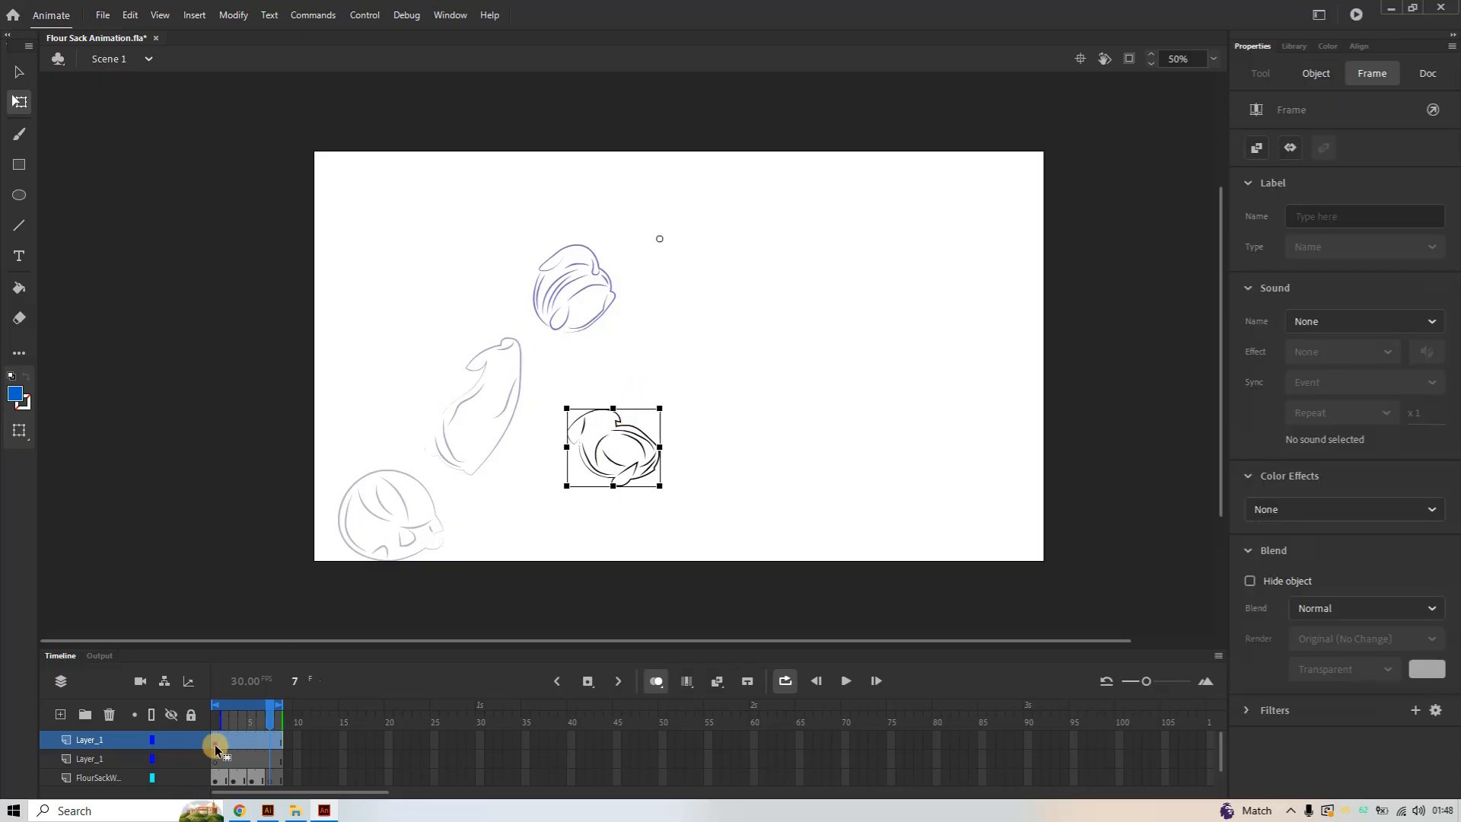
{"action": "left_click", "coordinate": [613, 470]}
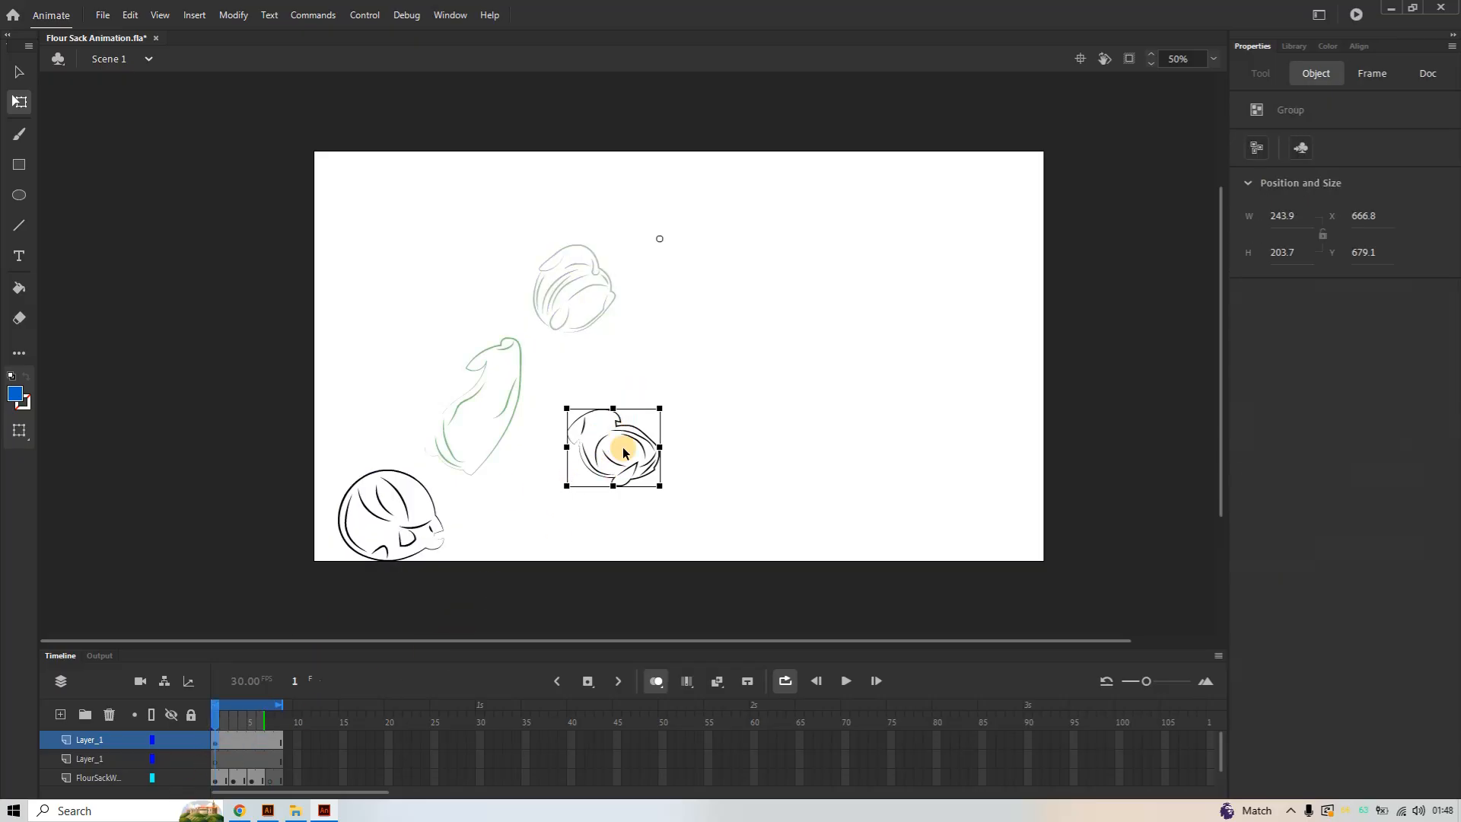
{"action": "left_click_drag", "start_coordinate": [623, 447], "coordinate": [662, 385]}
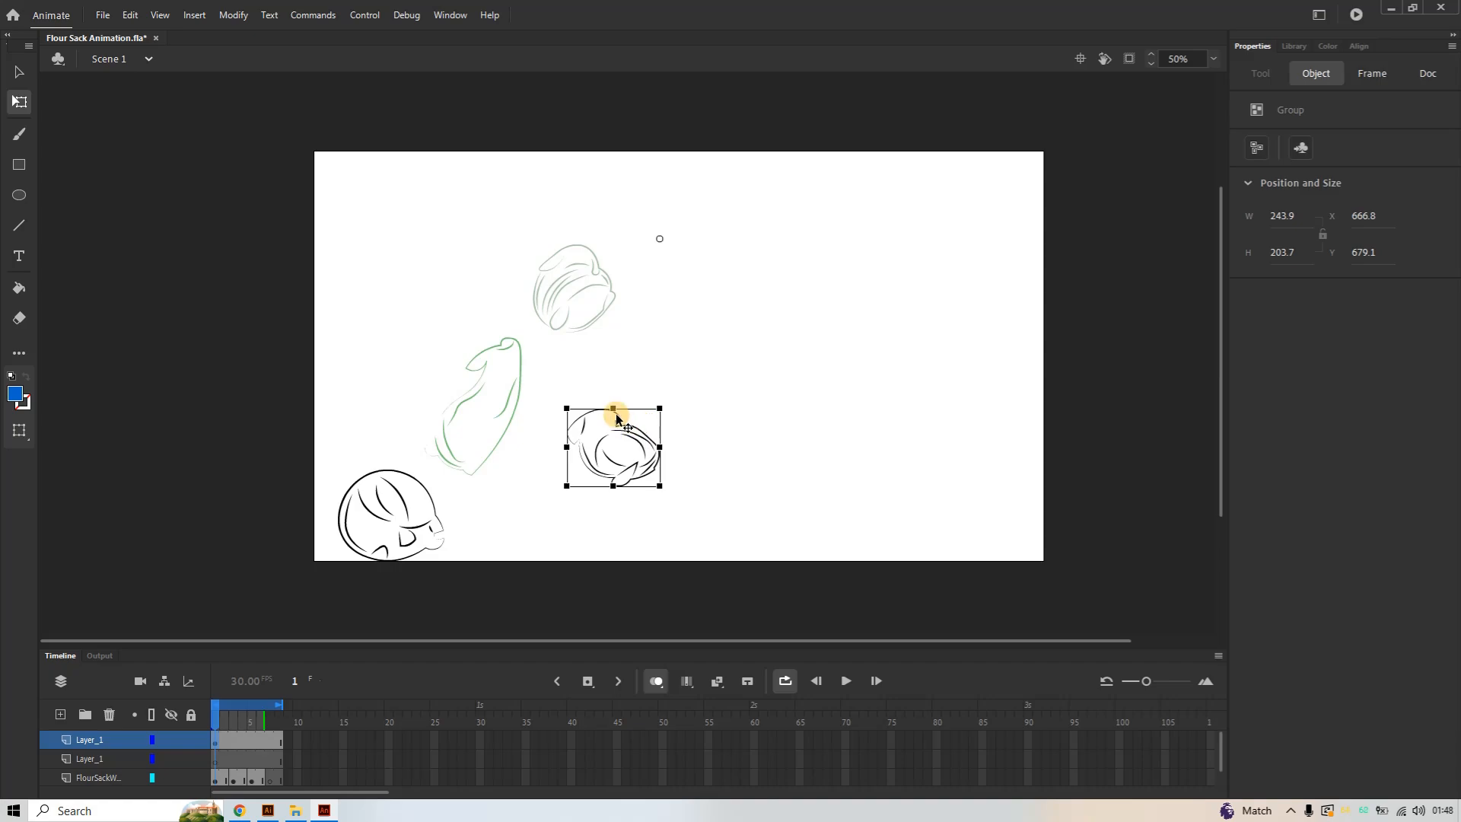
{"action": "left_click_drag", "start_coordinate": [623, 426], "coordinate": [684, 206]}
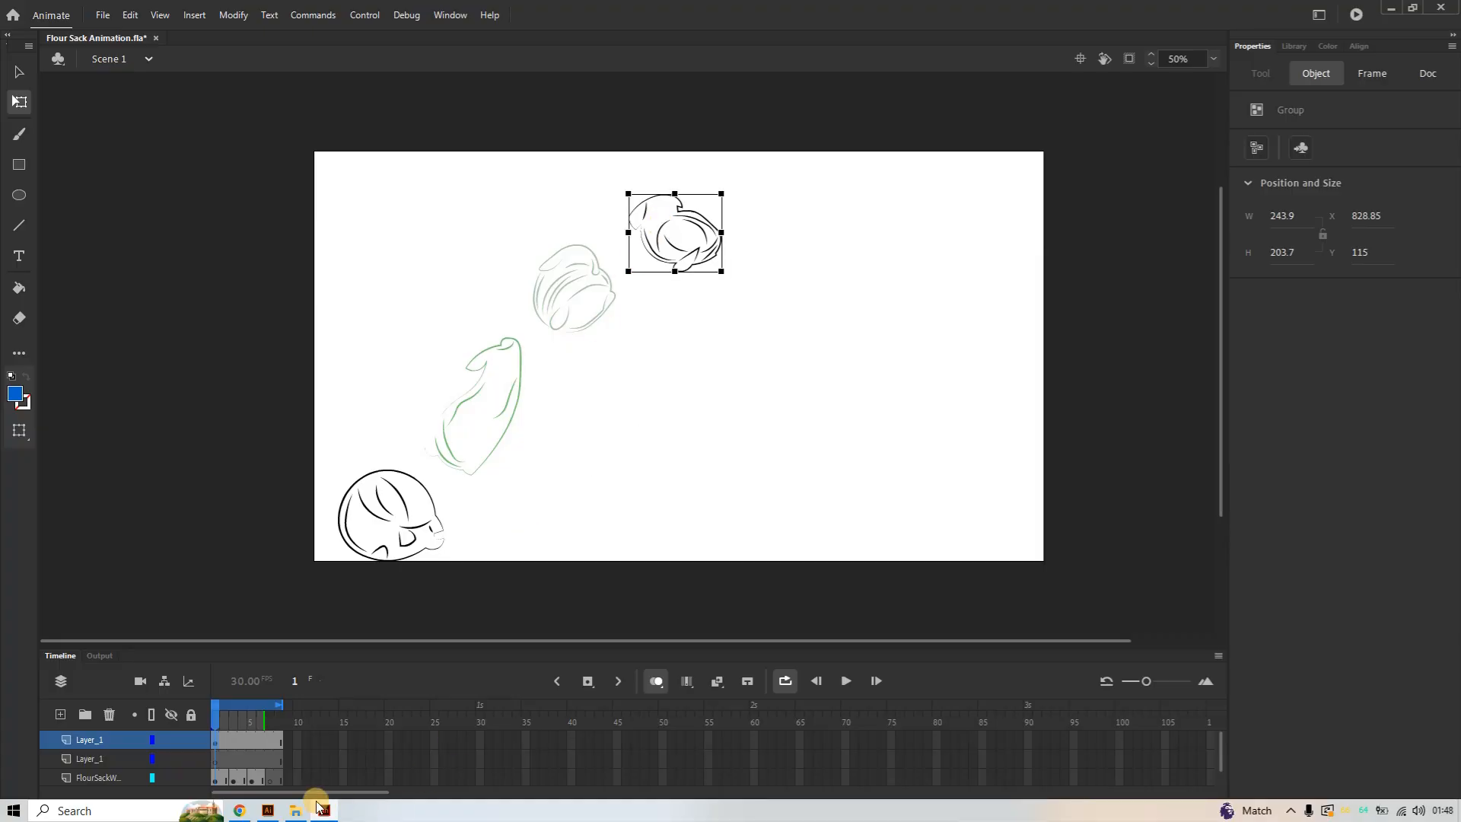
Compare the peak pose with the Illustrator artwork, then resize it to about 234 by 195 at X 839, Y 96 and deselect it
{"action": "left_click", "coordinate": [269, 811]}
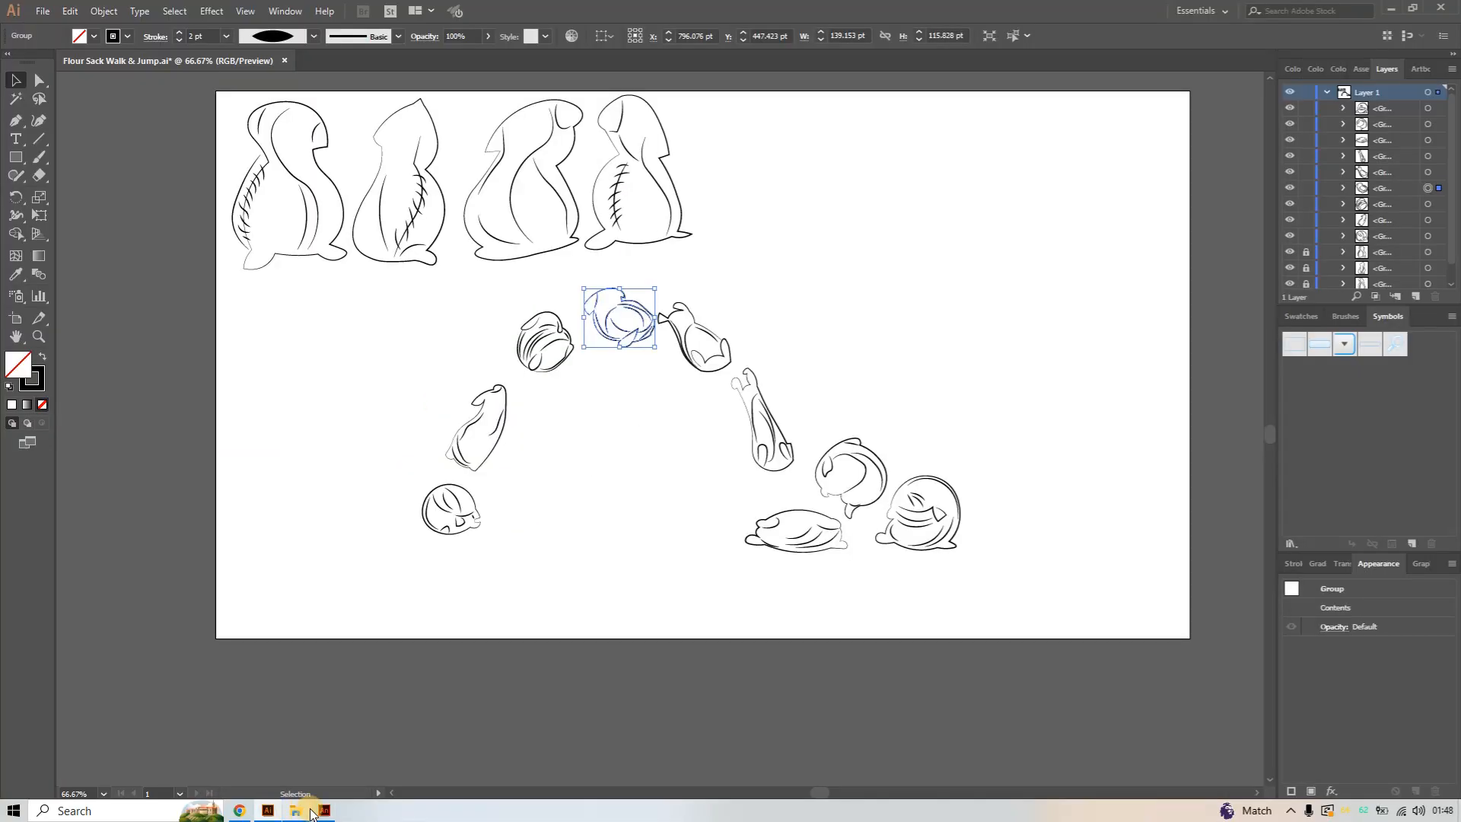
{"action": "left_click", "coordinate": [324, 811]}
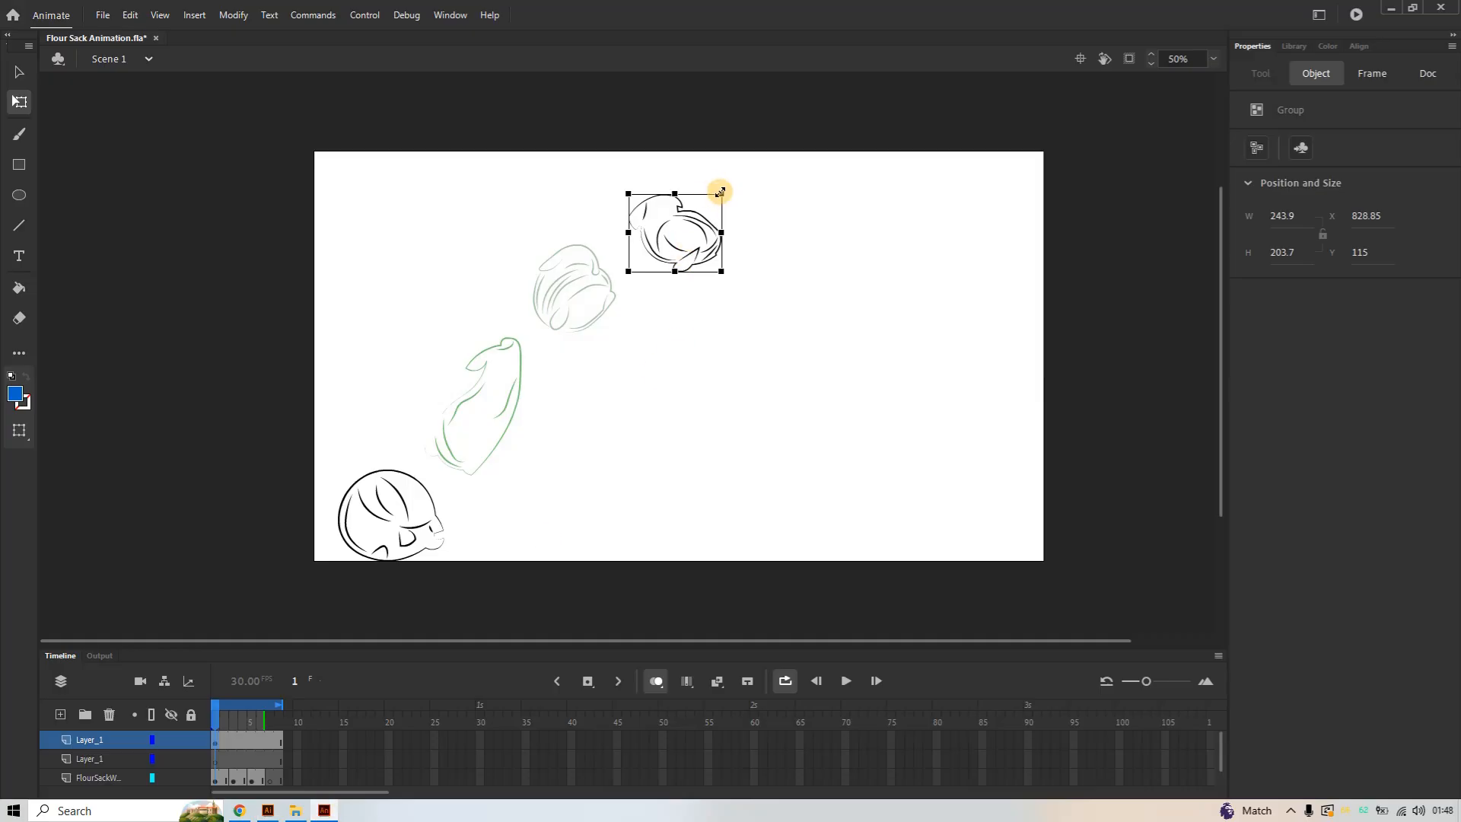
{"action": "left_click_drag", "start_coordinate": [724, 185], "coordinate": [738, 186]}
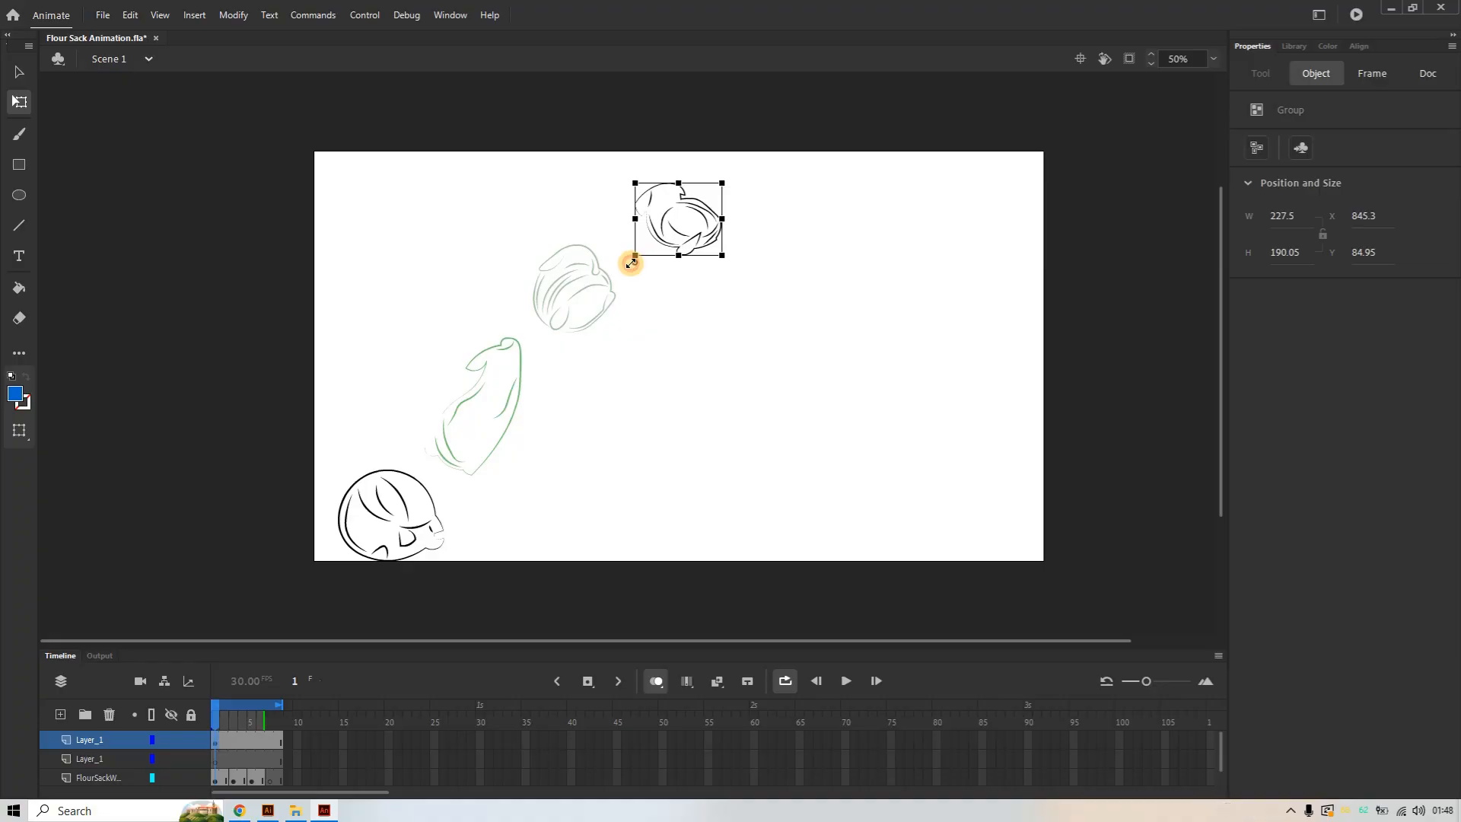
{"action": "left_click_drag", "start_coordinate": [631, 263], "coordinate": [595, 278]}
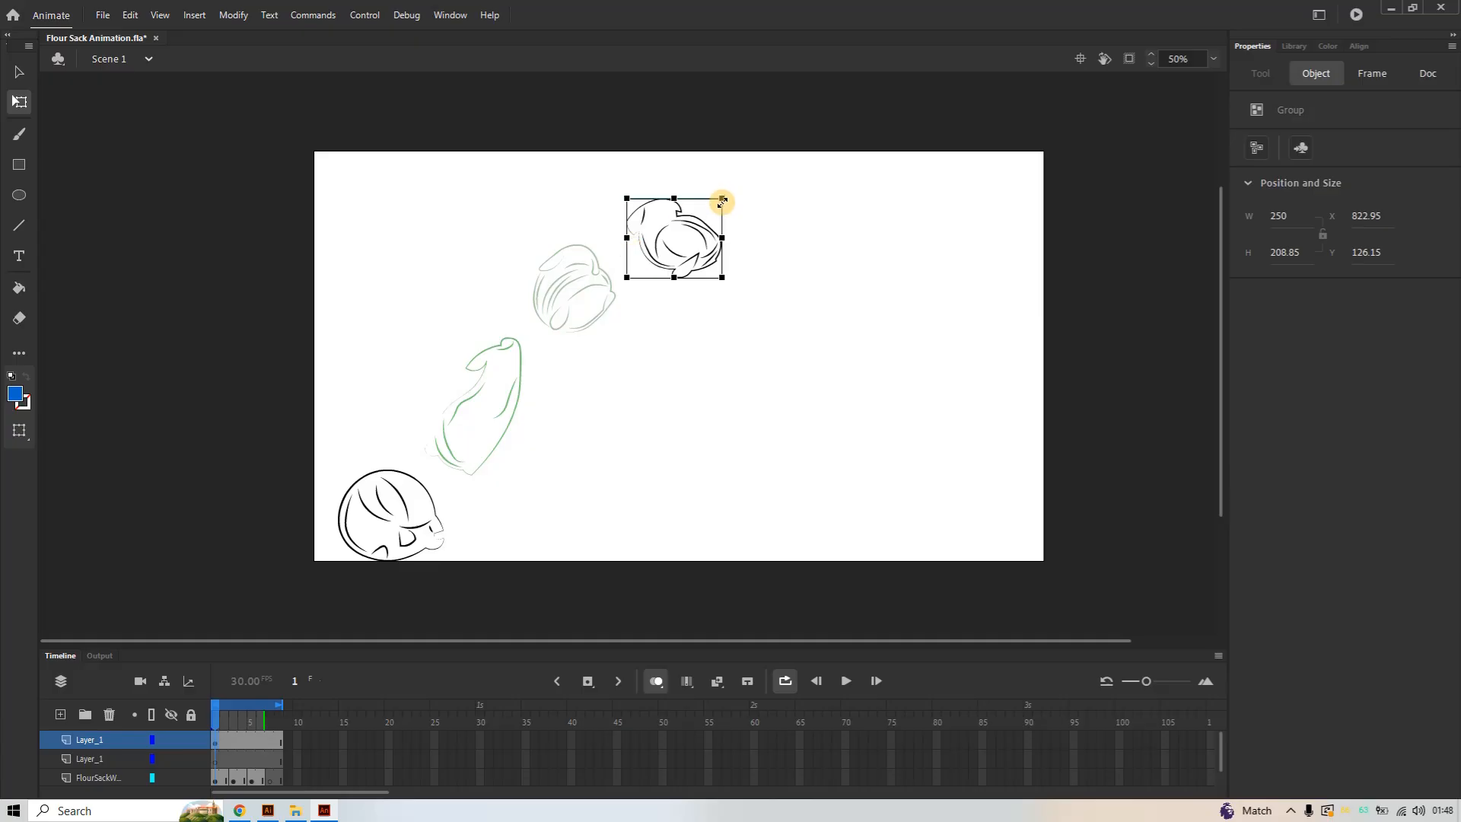
{"action": "left_click_drag", "start_coordinate": [723, 201], "coordinate": [734, 189]}
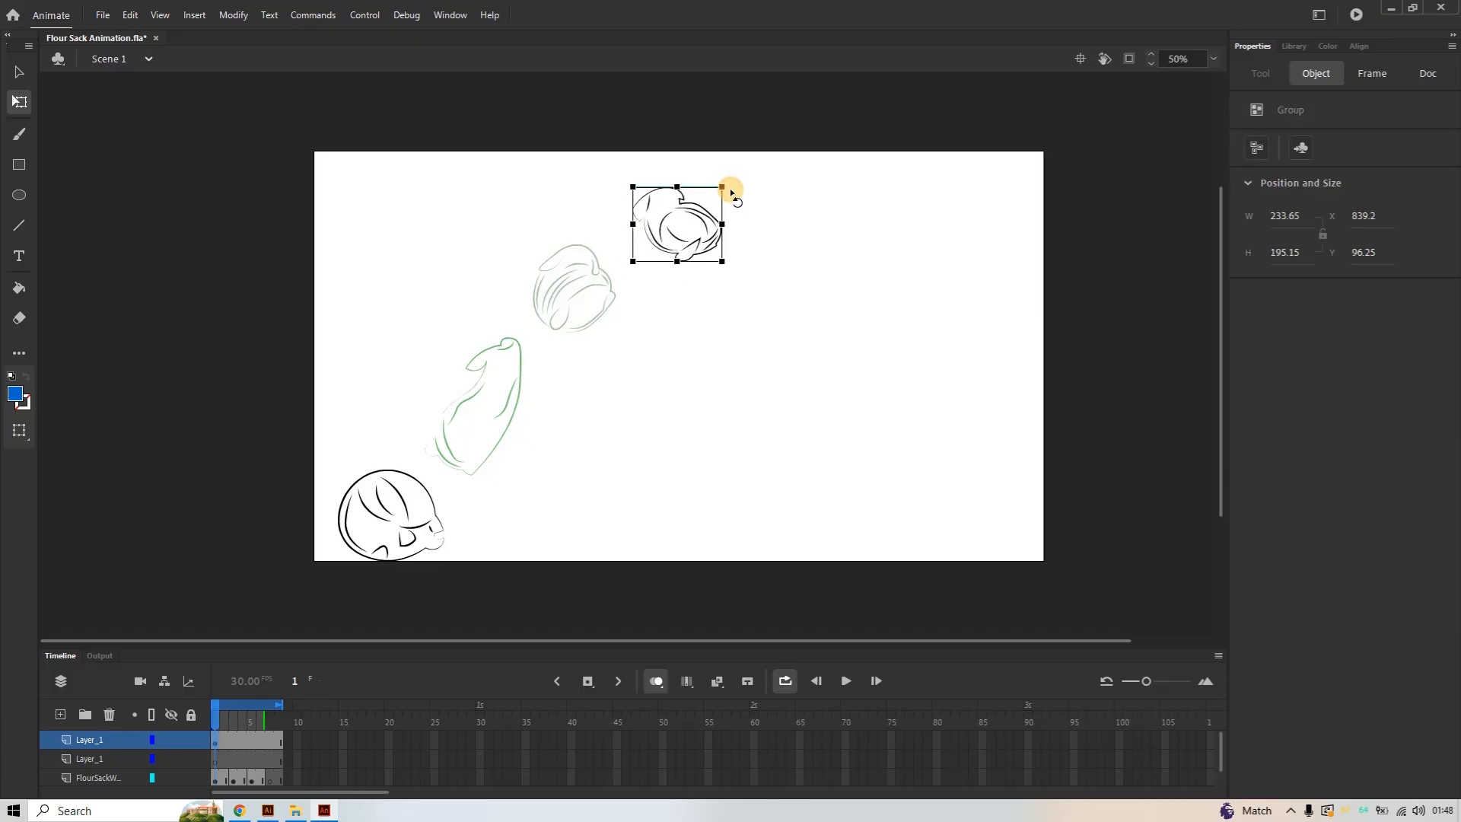
{"action": "left_click", "coordinate": [757, 241]}
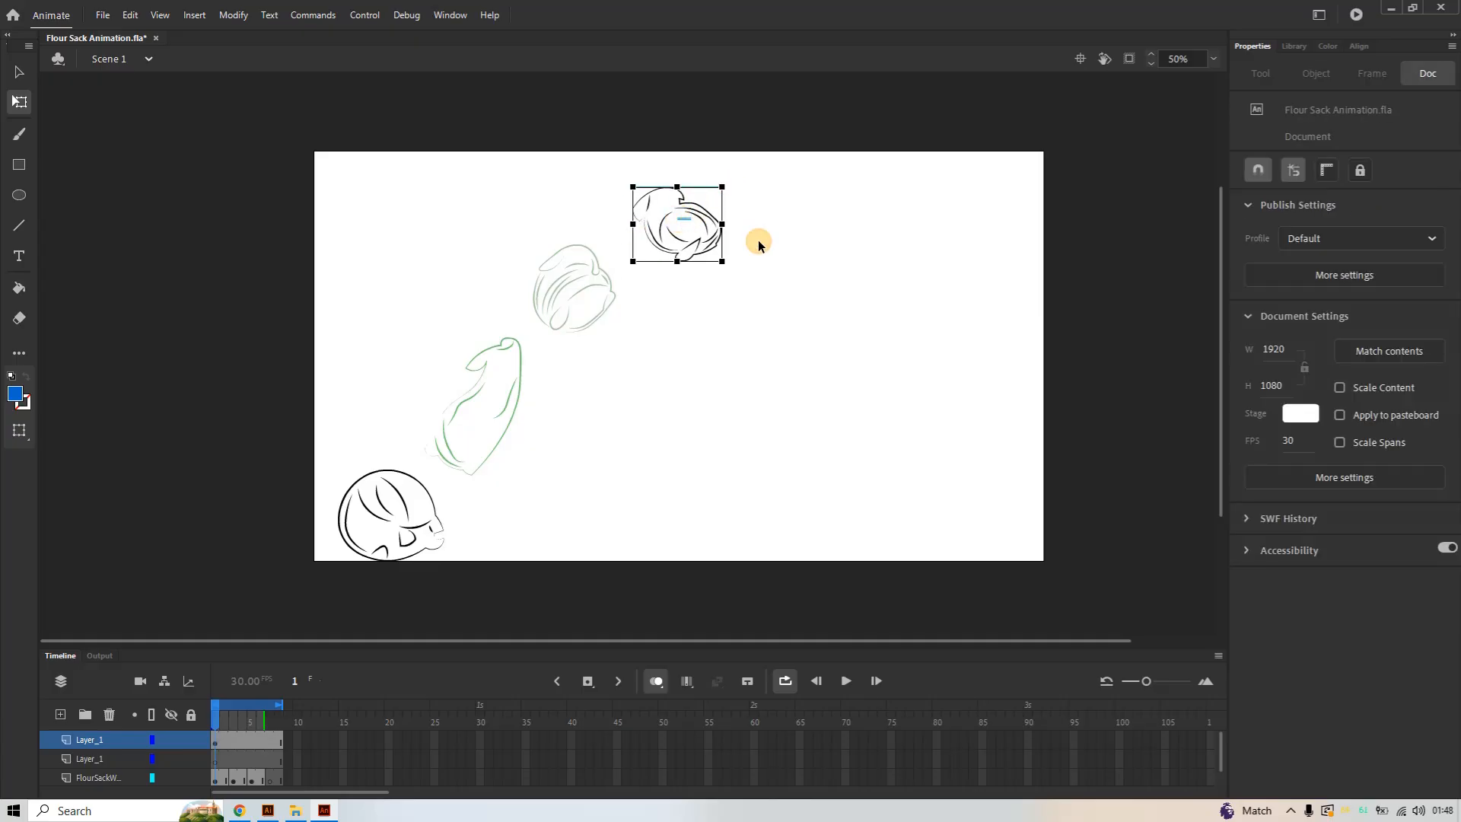
Select the peak pose and nudge it back and down to about X 813, Y 104
{"action": "left_click", "coordinate": [700, 242]}
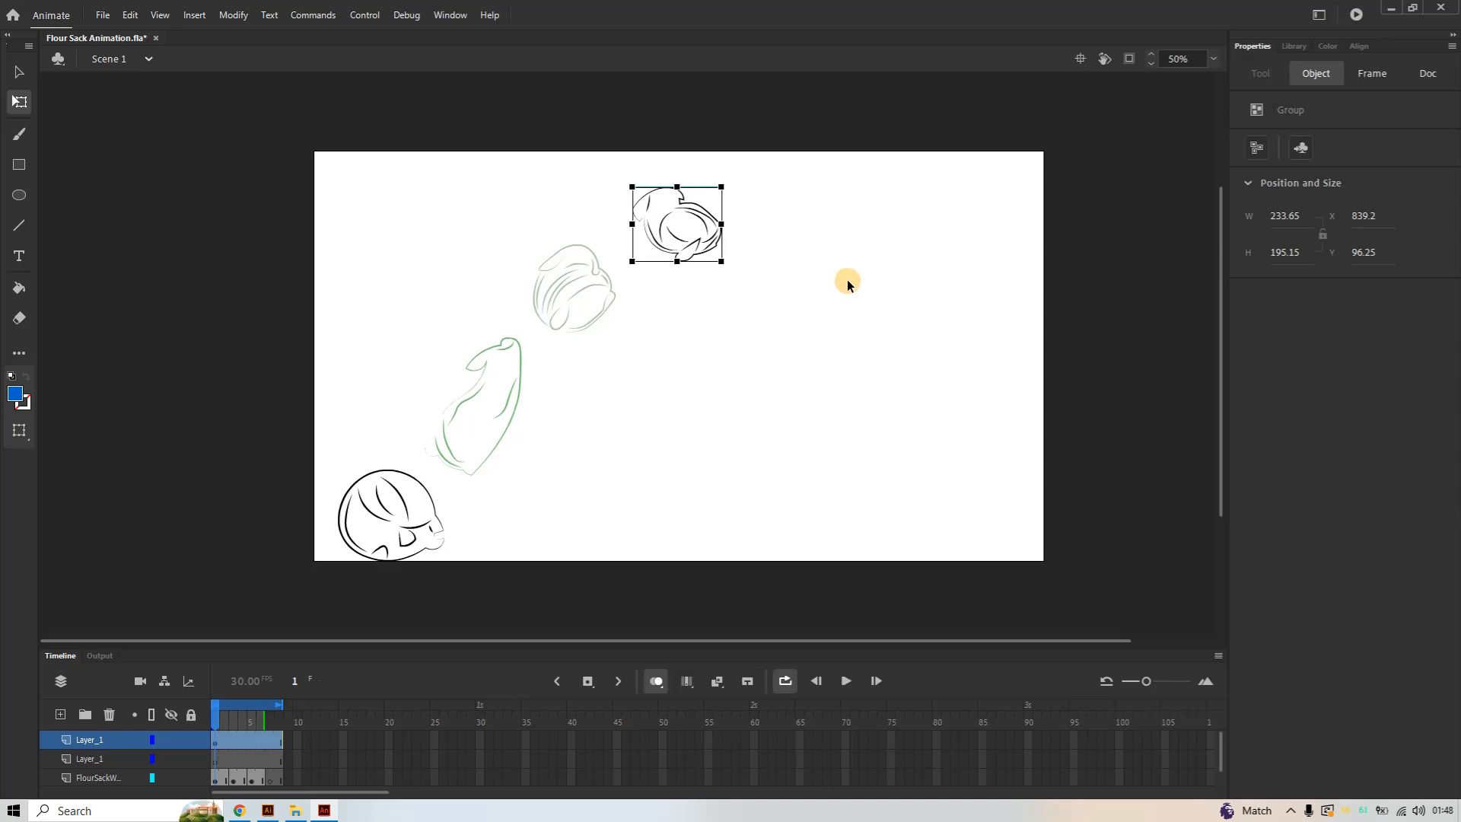
{"action": "key", "text": "Left"}
{"action": "key", "text": "Left"}
{"action": "key", "text": "Left"}
{"action": "key", "text": "Left"}
{"action": "key", "text": "Left"}
{"action": "key", "text": "Left"}
{"action": "key", "text": "Left"}
{"action": "key", "text": "Left"}
{"action": "key", "text": "Left"}
{"action": "key", "text": "Left"}
{"action": "key", "text": "Left"}
{"action": "key", "text": "Left"}
{"action": "key", "text": "Left"}
{"action": "key", "text": "Left"}
{"action": "key", "text": "Left"}
{"action": "key", "text": "Left"}
{"action": "key", "text": "Left"}
{"action": "key", "text": "Left"}
{"action": "key", "text": "Left"}
{"action": "key", "text": "Left"}
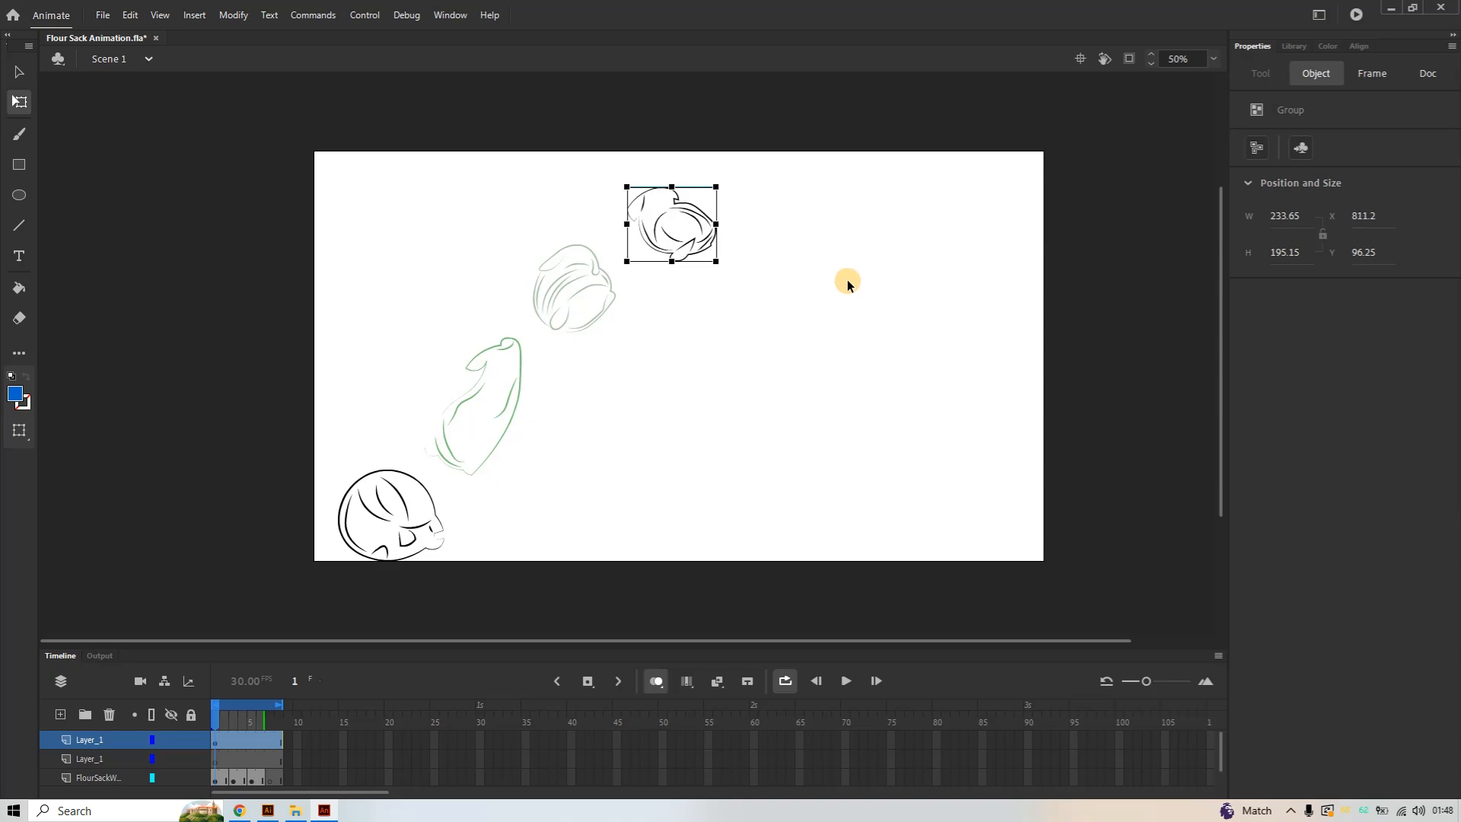
{"action": "key", "text": "Right"}
{"action": "key", "text": "Right"}
{"action": "key", "text": "Right"}
{"action": "key", "text": "Right"}
{"action": "key", "text": "Down"}
{"action": "key", "text": "Down"}
{"action": "key", "text": "Down"}
{"action": "key", "text": "Down"}
{"action": "key", "text": "Down"}
{"action": "key", "text": "Down"}
{"action": "key", "text": "Down"}
{"action": "key", "text": "Down"}
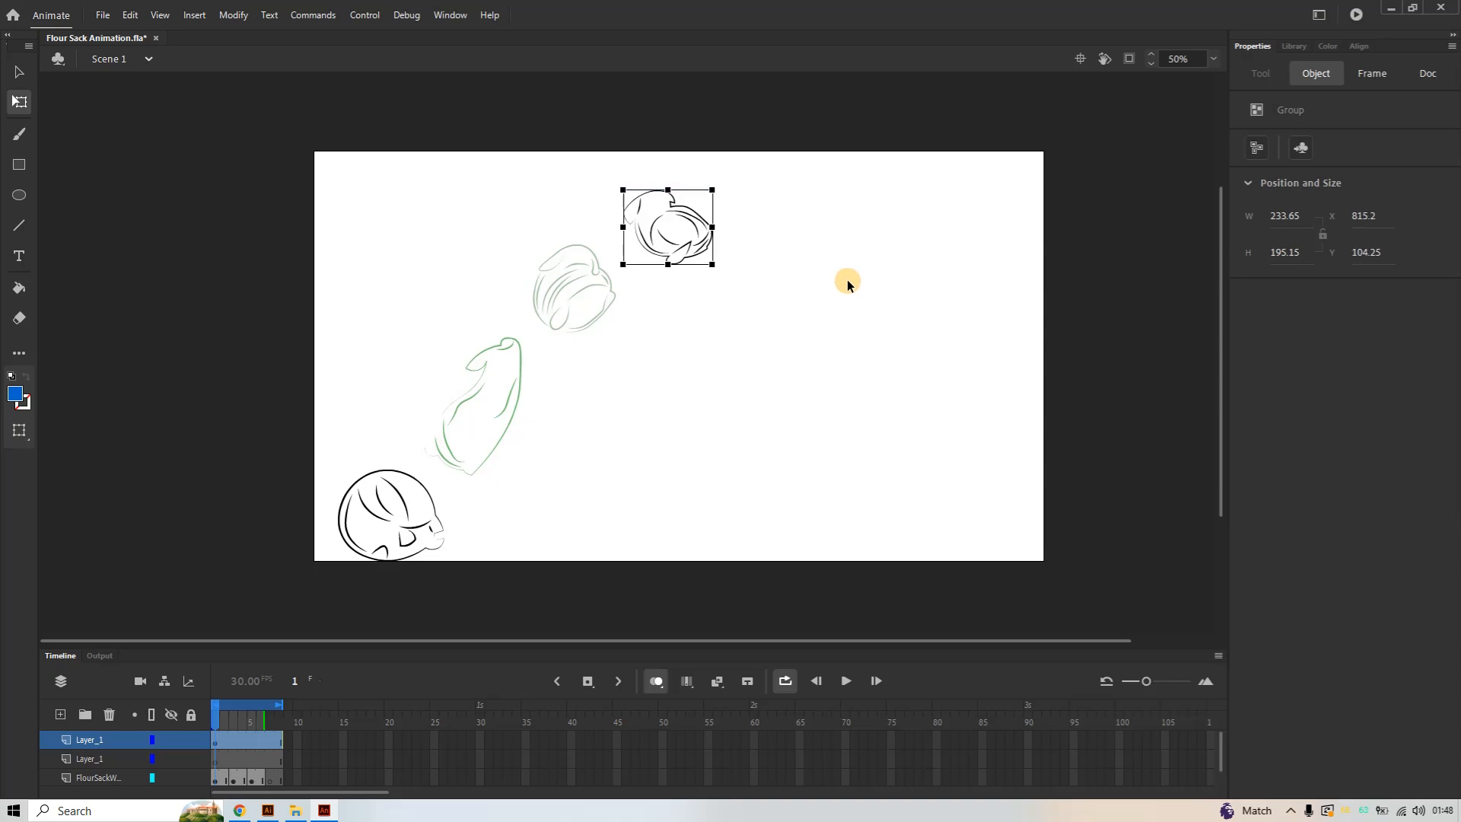
{"action": "key", "text": "Left"}
{"action": "key", "text": "Left"}
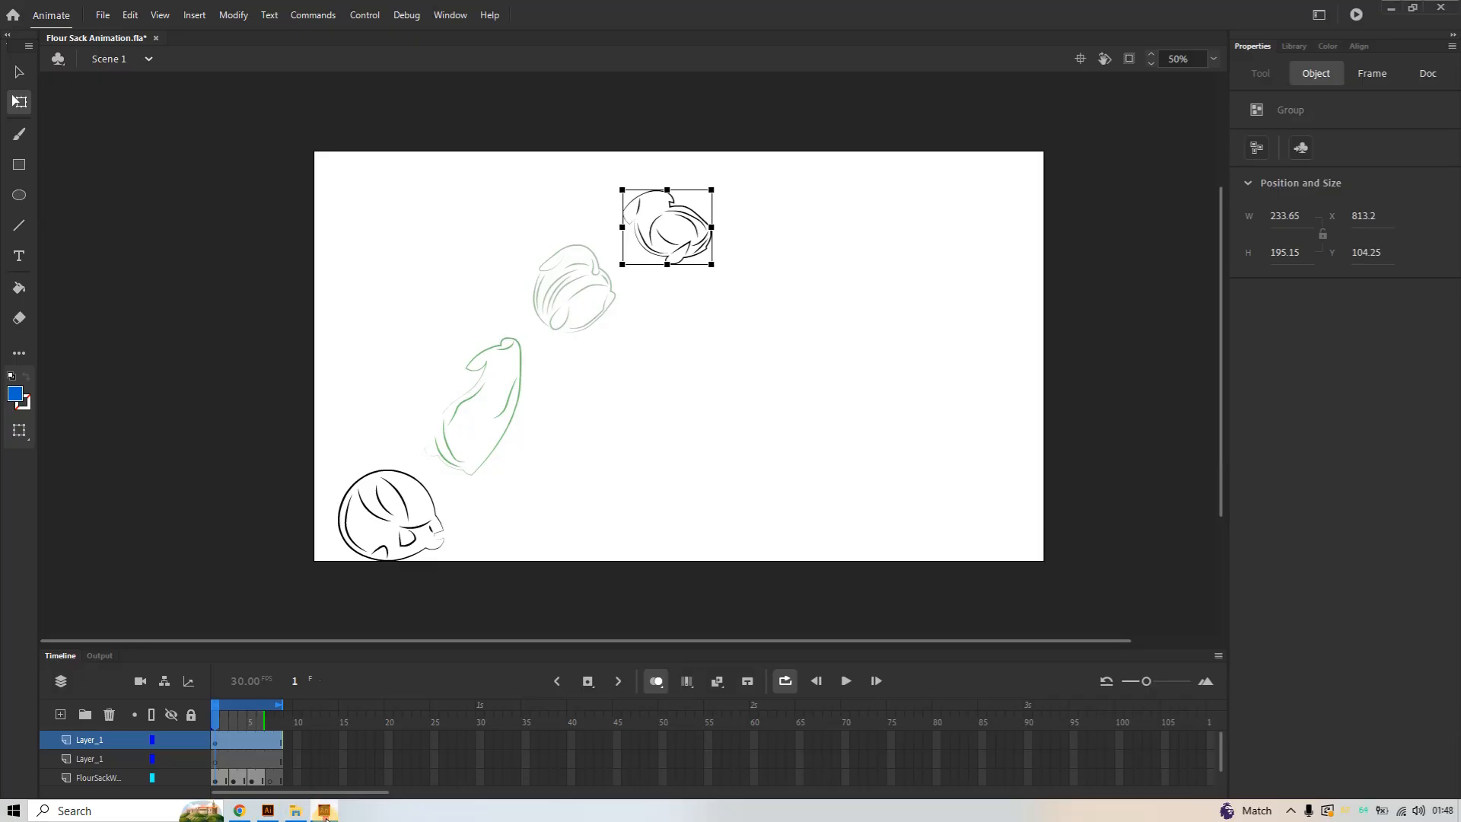
Move the peak pose from frame 1 of the imported layer into frame 7 of the flour sack layer, and extend the onion skin range back to frame 1
{"action": "left_click", "coordinate": [273, 814]}
{"action": "left_click", "coordinate": [326, 813]}
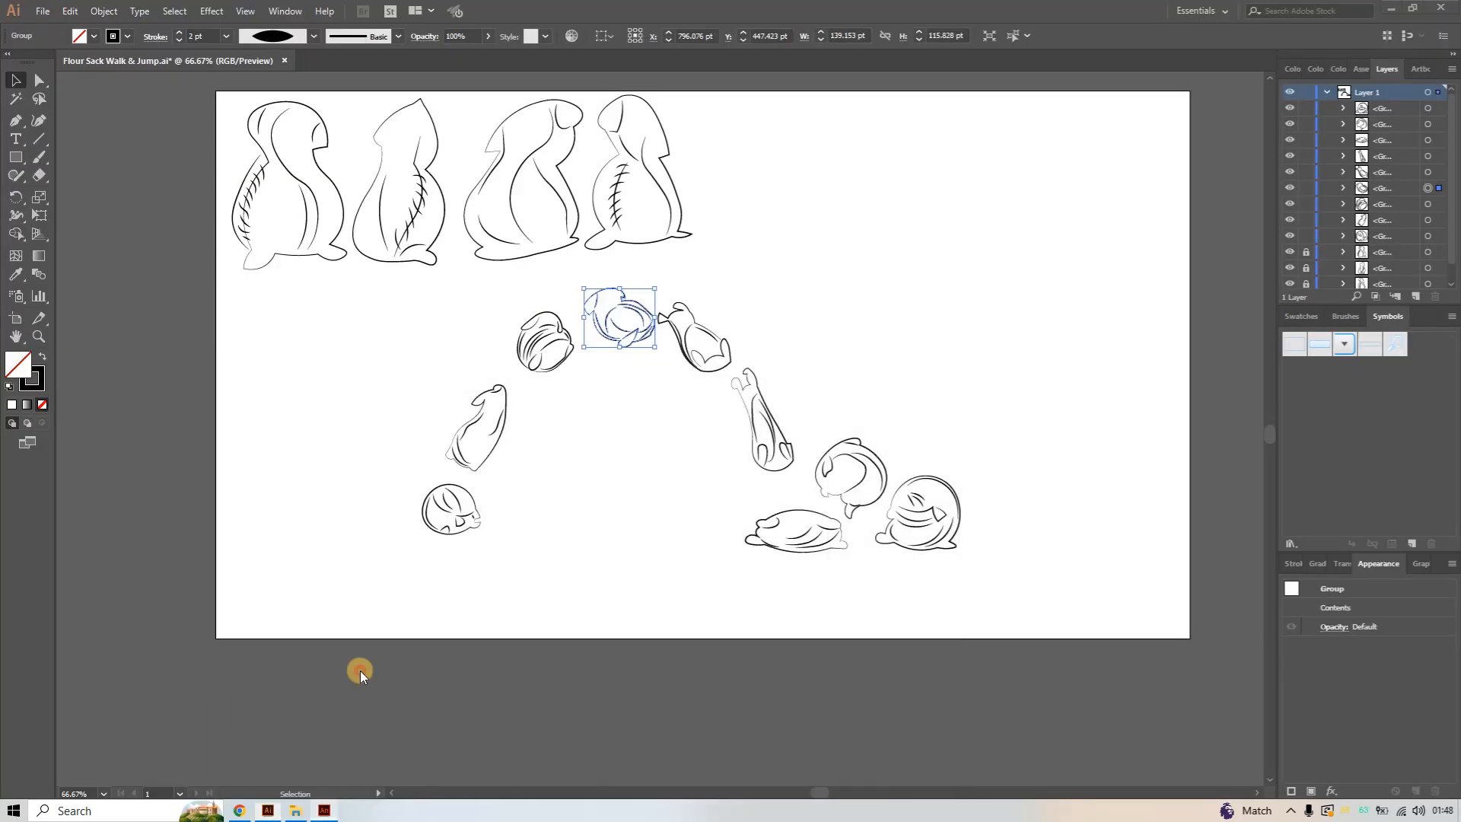
{"action": "left_click", "coordinate": [215, 743]}
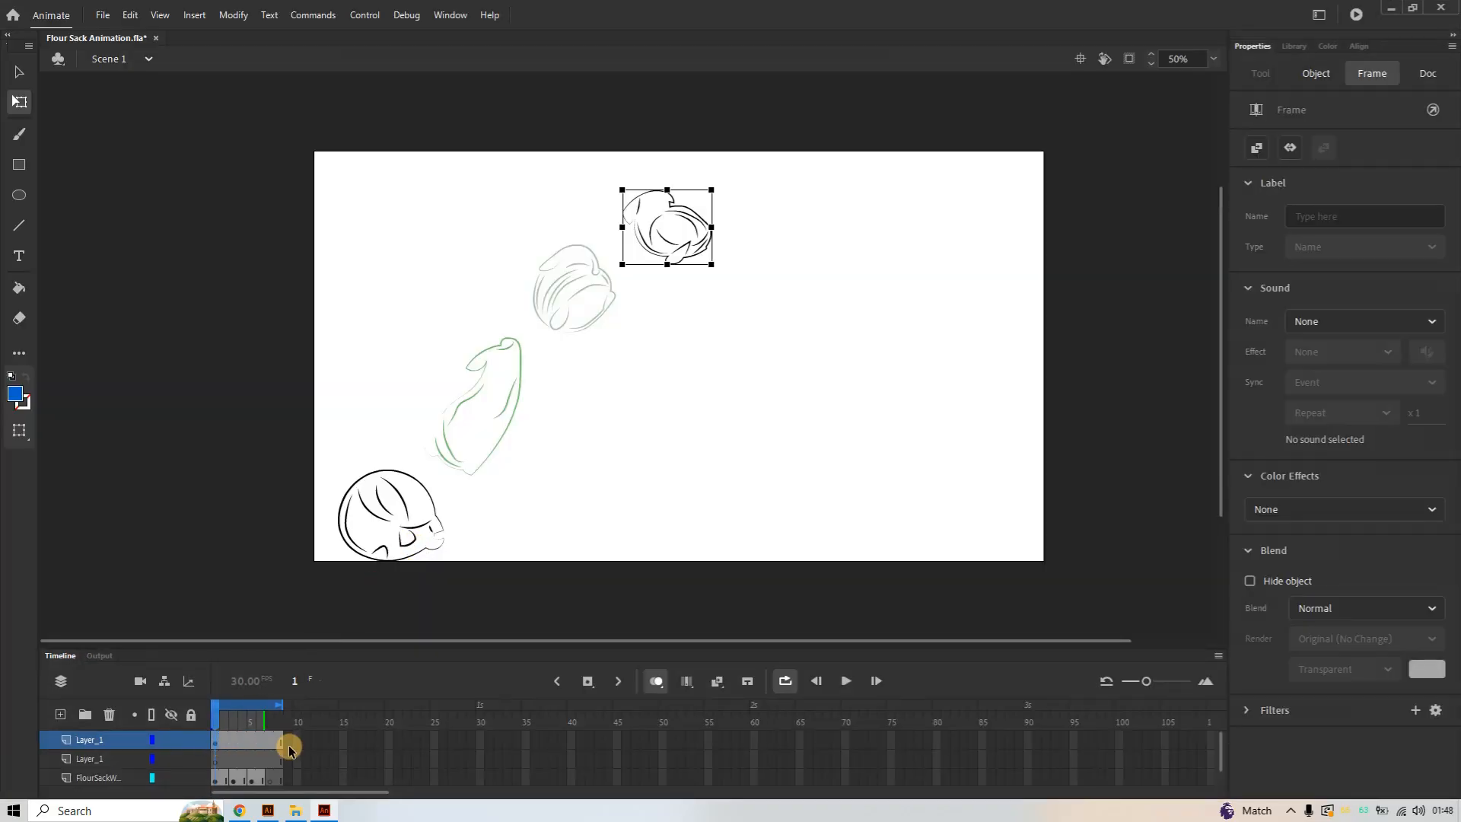
{"action": "left_click", "coordinate": [271, 778]}
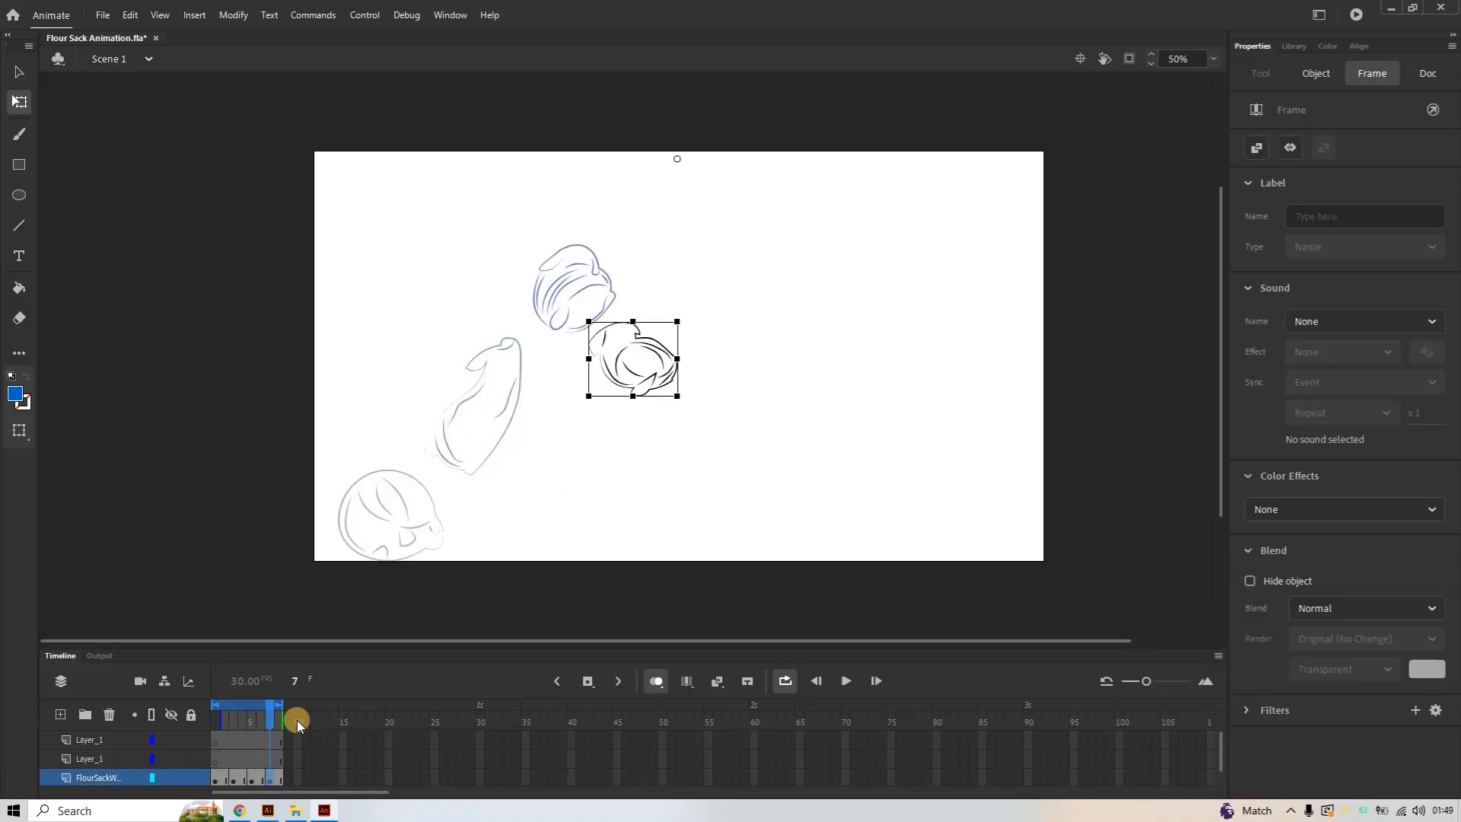
{"action": "left_click_drag", "start_coordinate": [216, 709], "coordinate": [202, 709]}
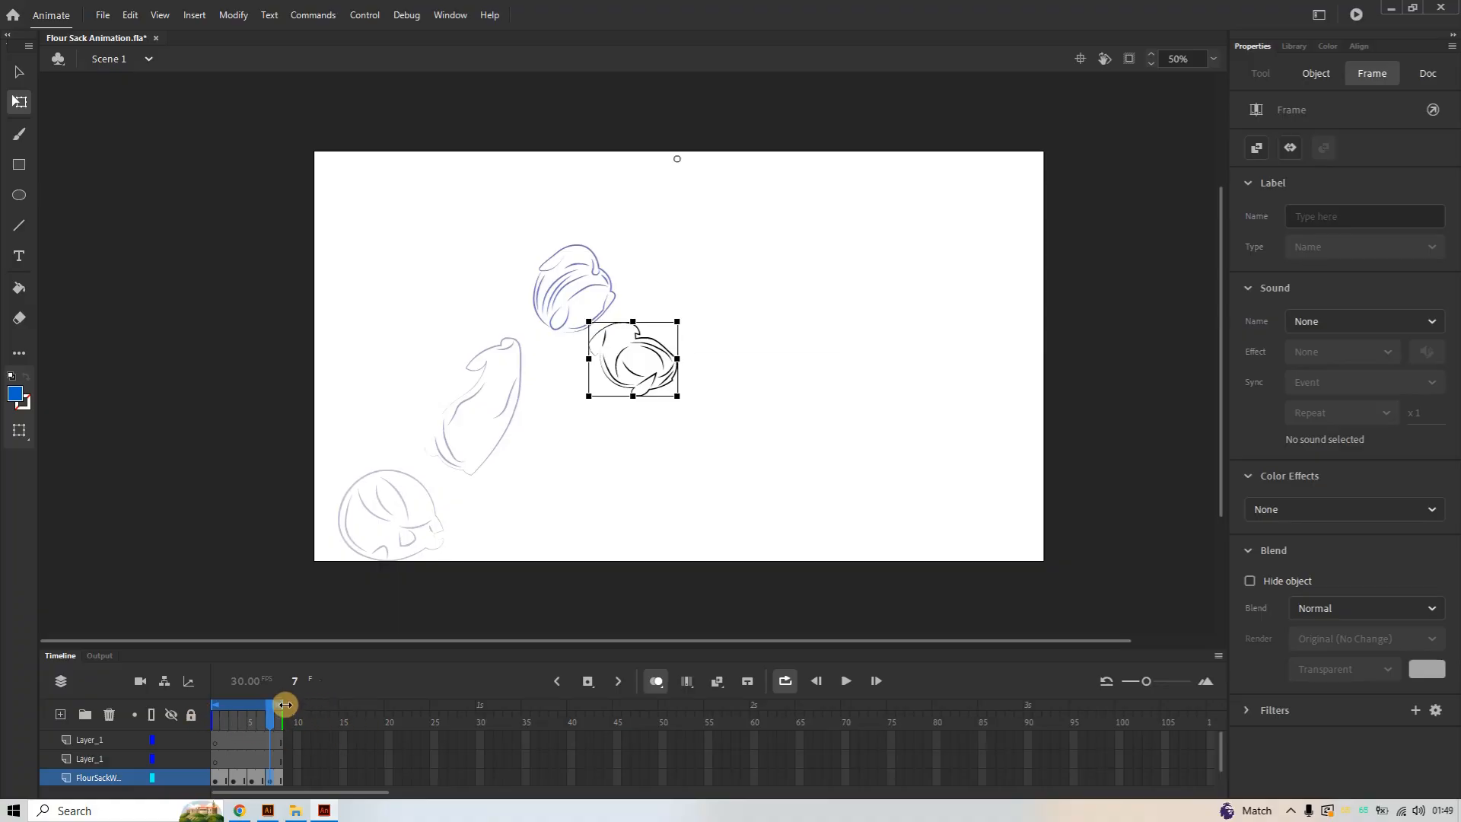
Insert blank keyframes at frames 9 and 11 of the flour sack layer and extend the layer to frame 12
{"action": "left_click", "coordinate": [295, 779]}
{"action": "right_click", "coordinate": [289, 778]}
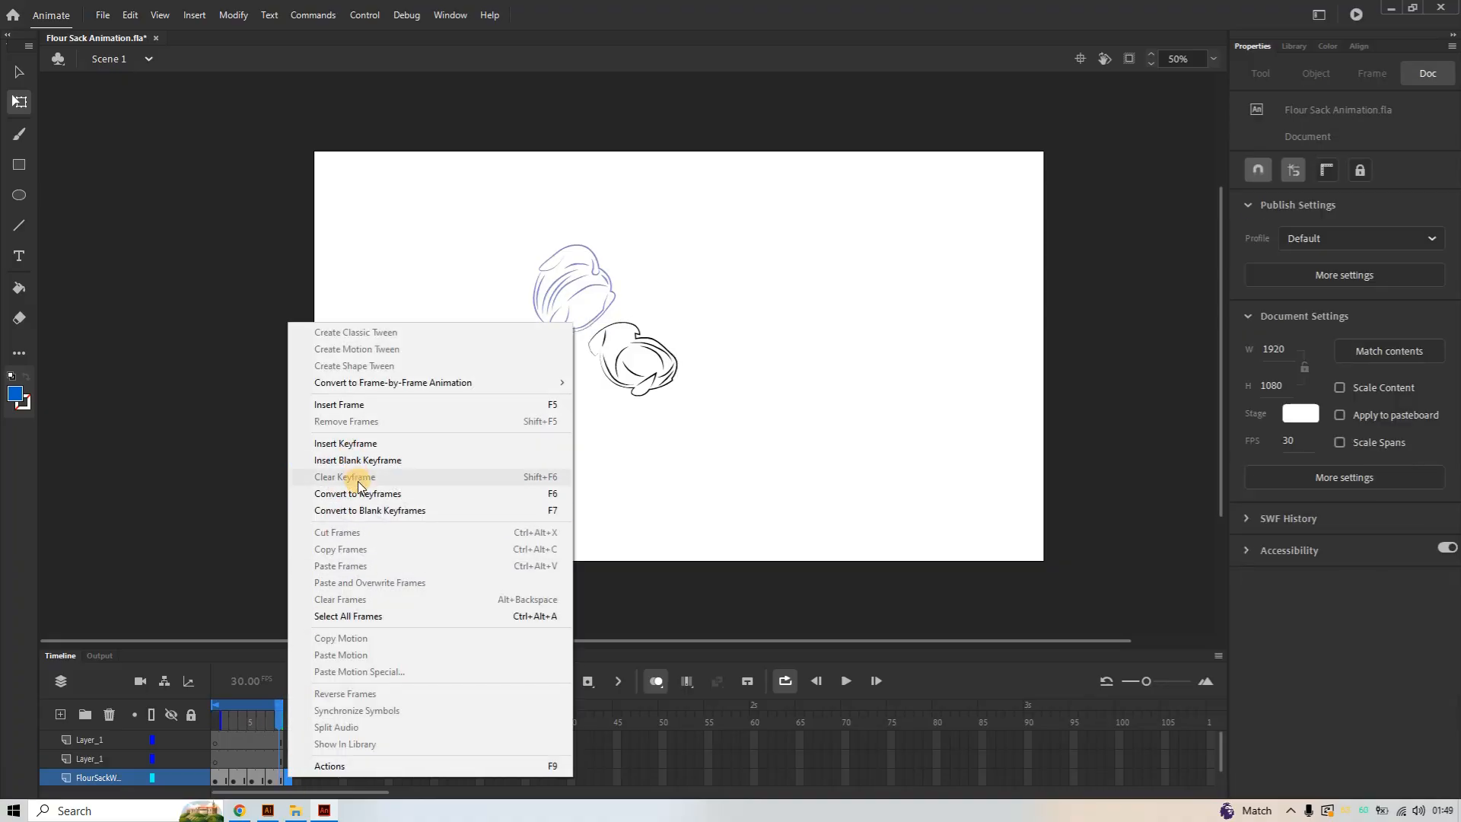
{"action": "left_click", "coordinate": [376, 467]}
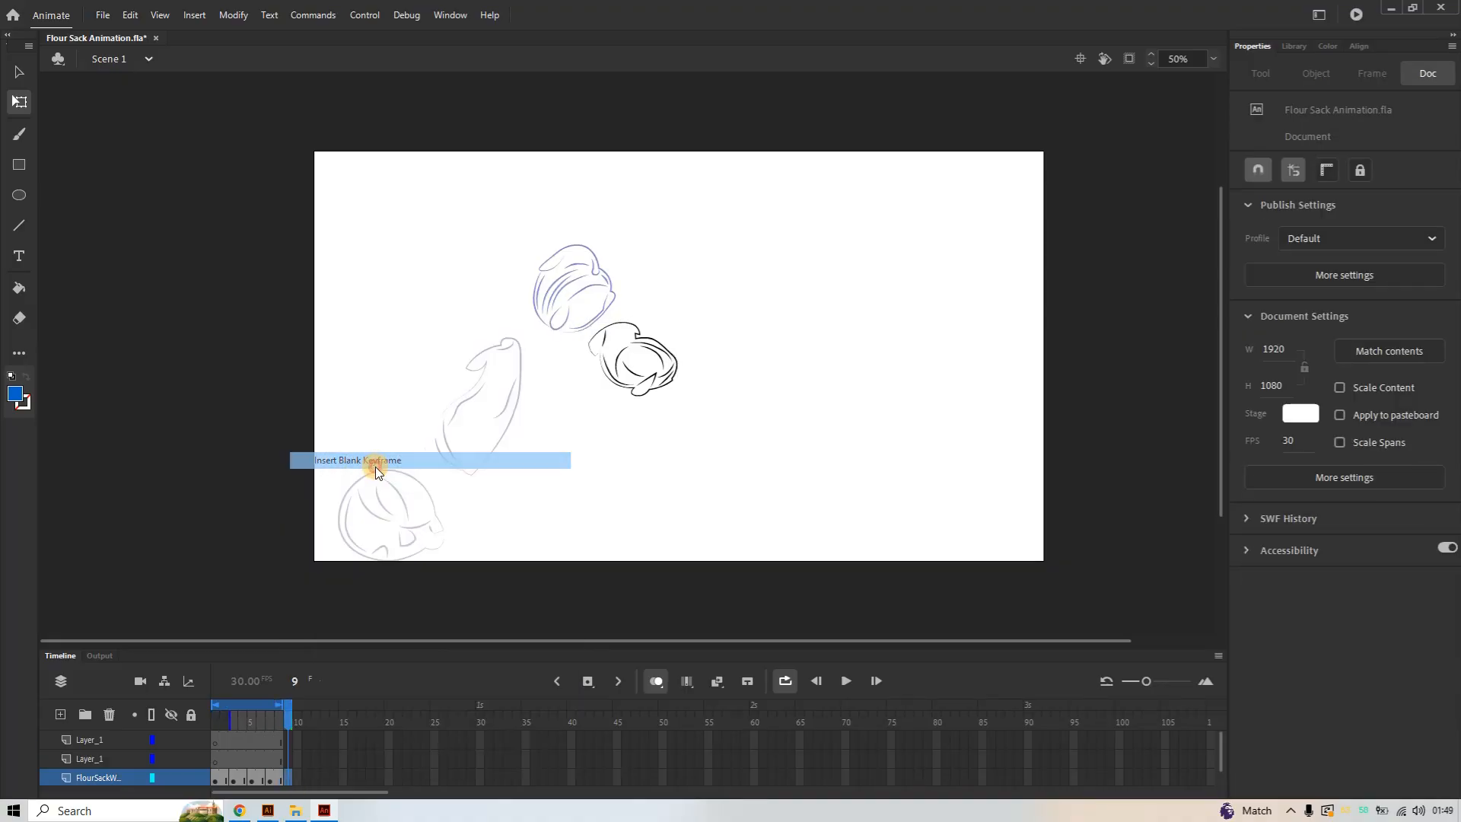
{"action": "left_click", "coordinate": [301, 779]}
{"action": "right_click", "coordinate": [304, 776]}
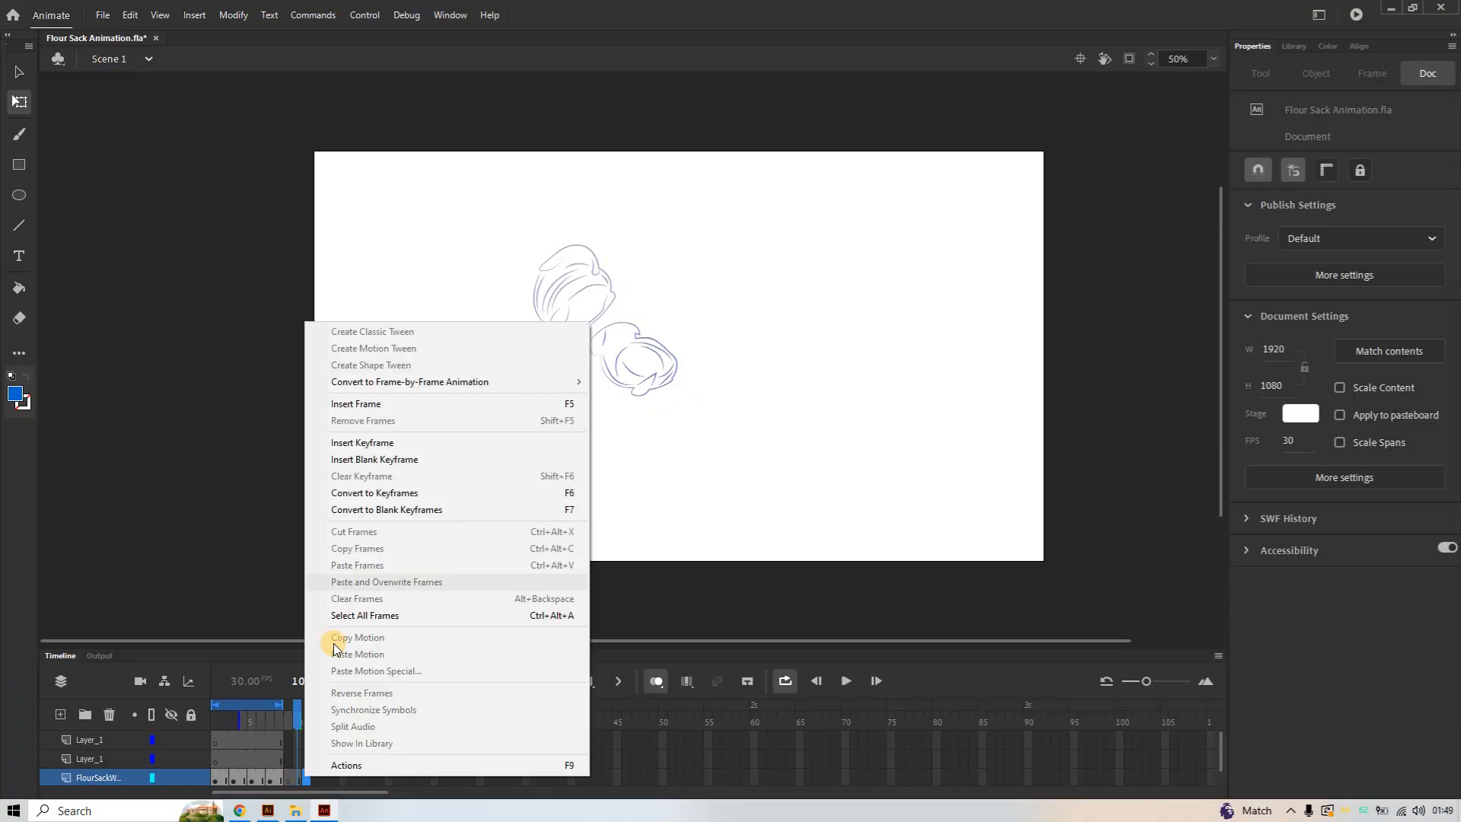
{"action": "left_click", "coordinate": [359, 464]}
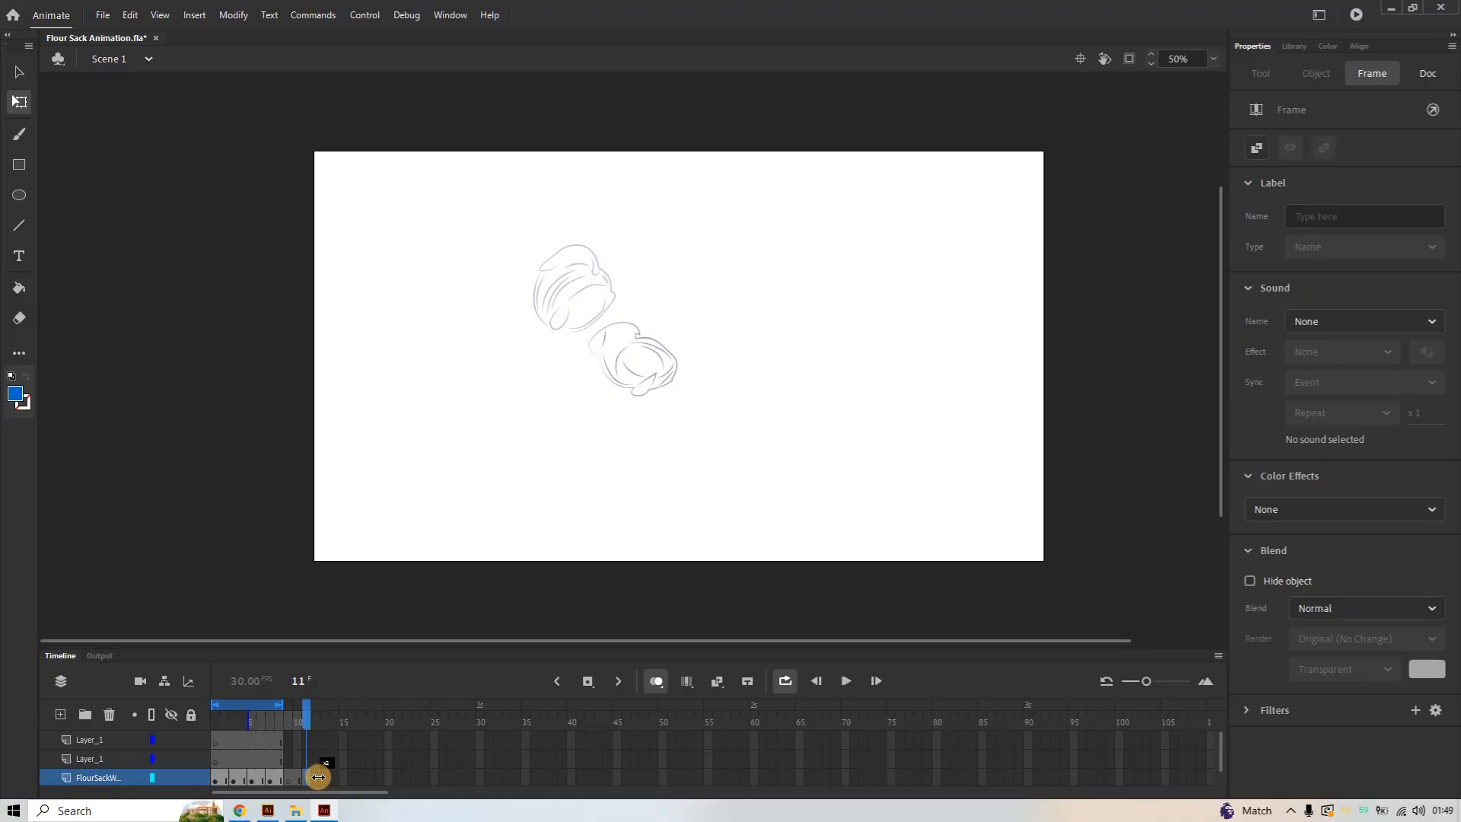
{"action": "left_click_drag", "start_coordinate": [319, 777], "coordinate": [325, 777]}
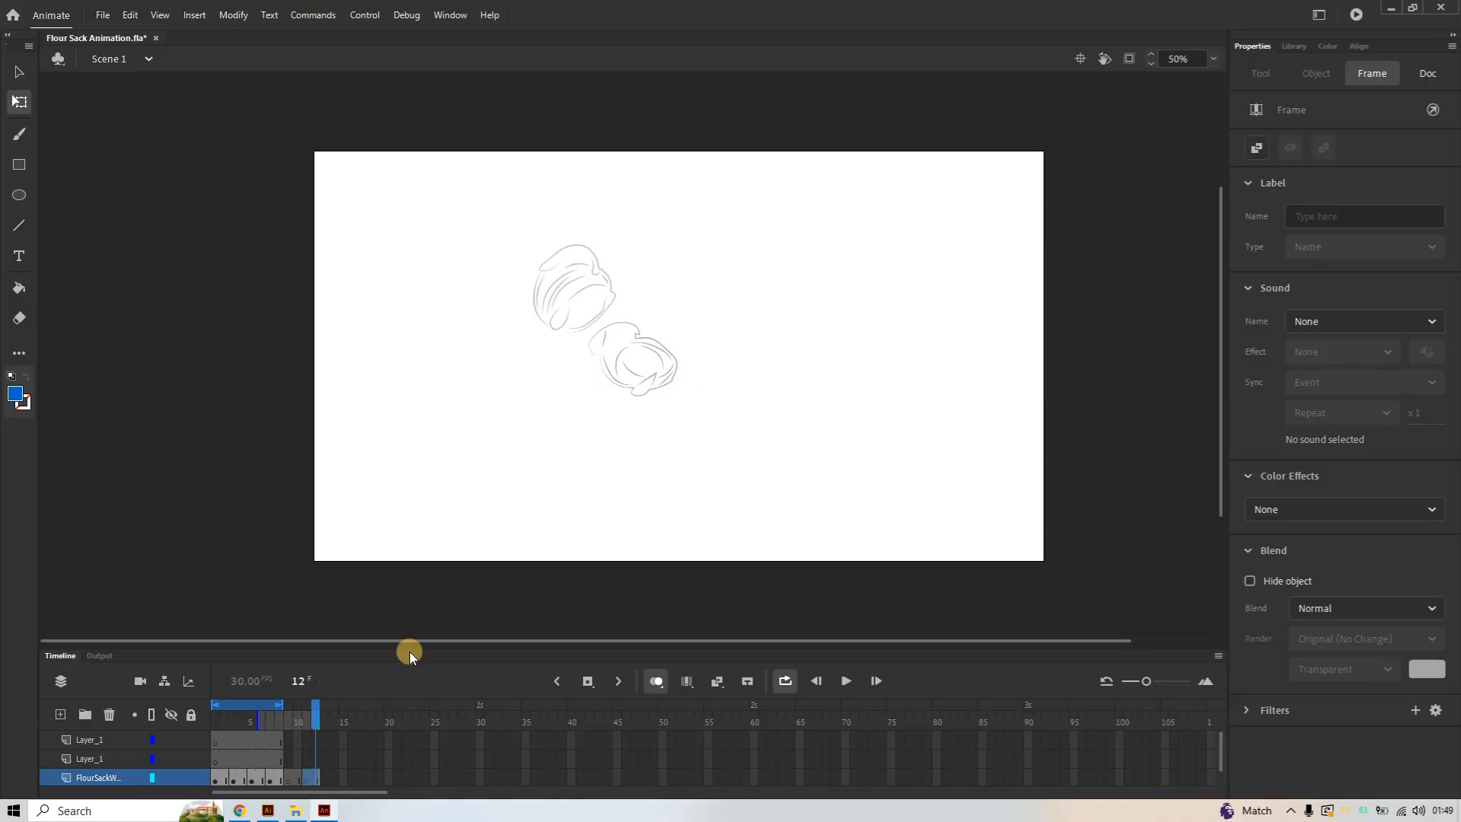
At frame 7, move the peak pose up beyond the second curled pose and scale it up proportionally to about 279 by 233
{"action": "left_click", "coordinate": [270, 777]}
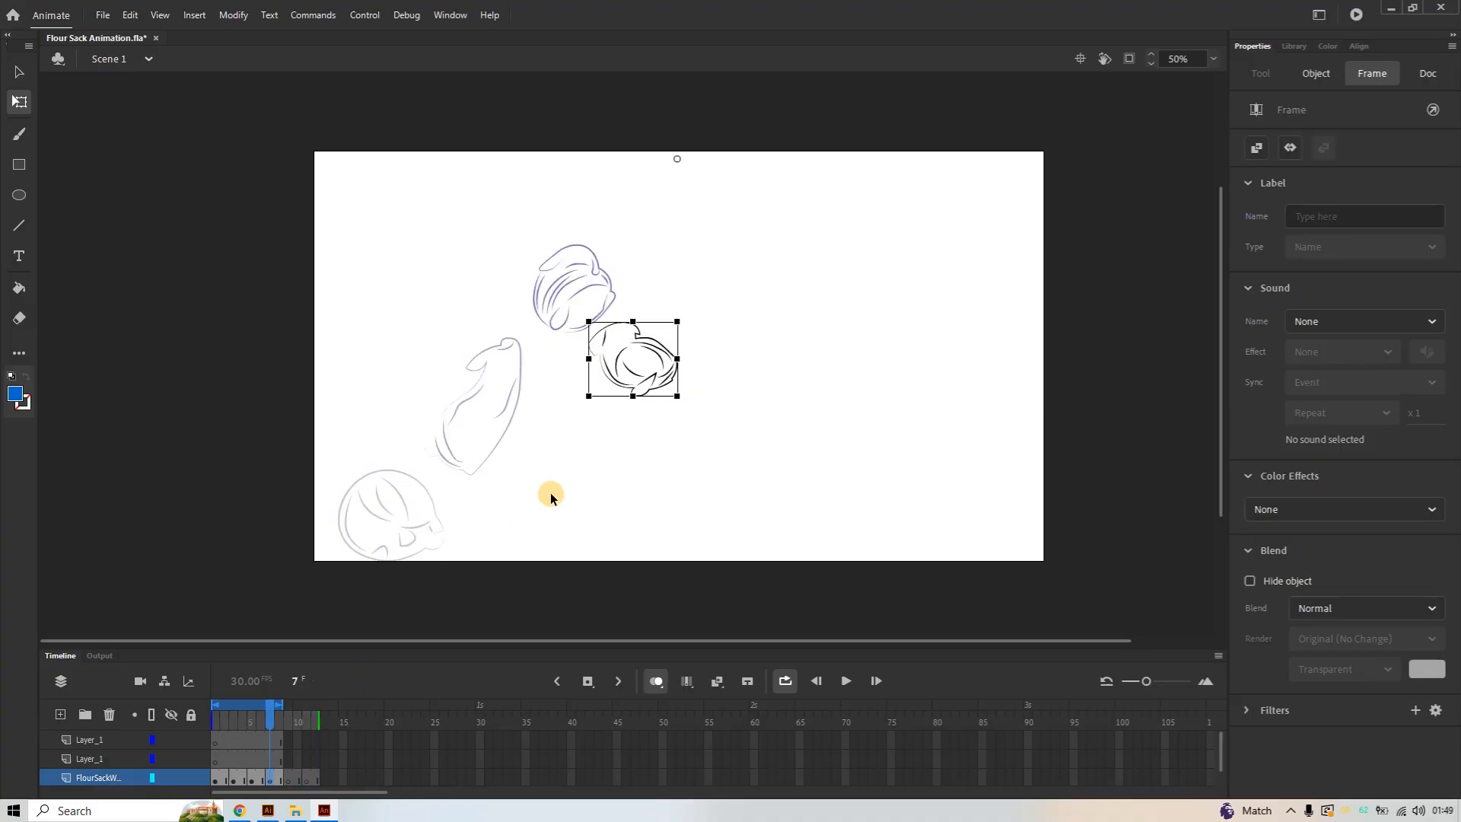
{"action": "left_click", "coordinate": [643, 363]}
{"action": "left_click_drag", "start_coordinate": [648, 339], "coordinate": [712, 271]}
{"action": "key", "text": "ctrl+z"}
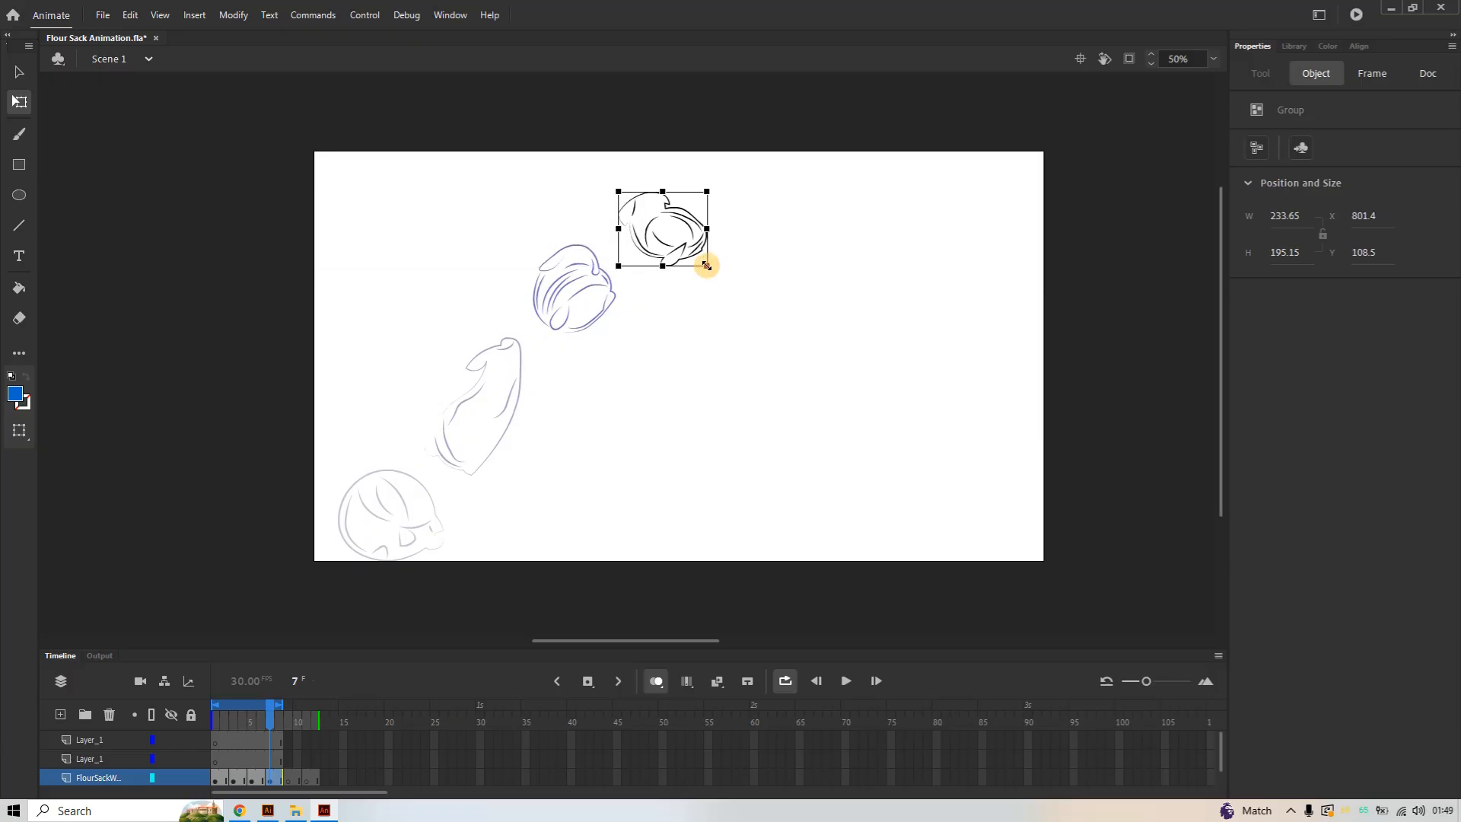
{"action": "left_click_drag", "start_coordinate": [709, 270], "coordinate": [792, 312]}
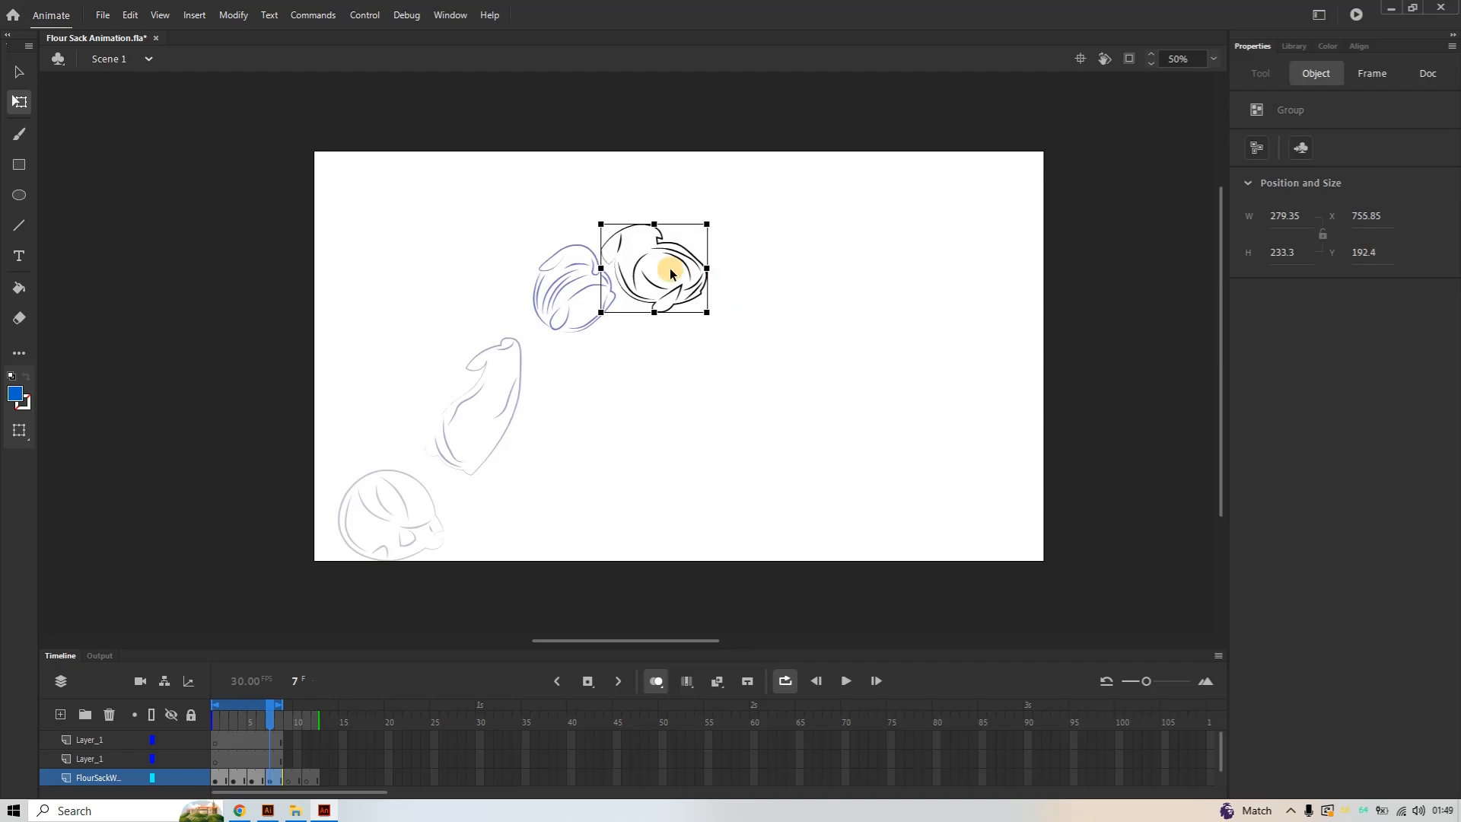
{"action": "left_click", "coordinate": [669, 279]}
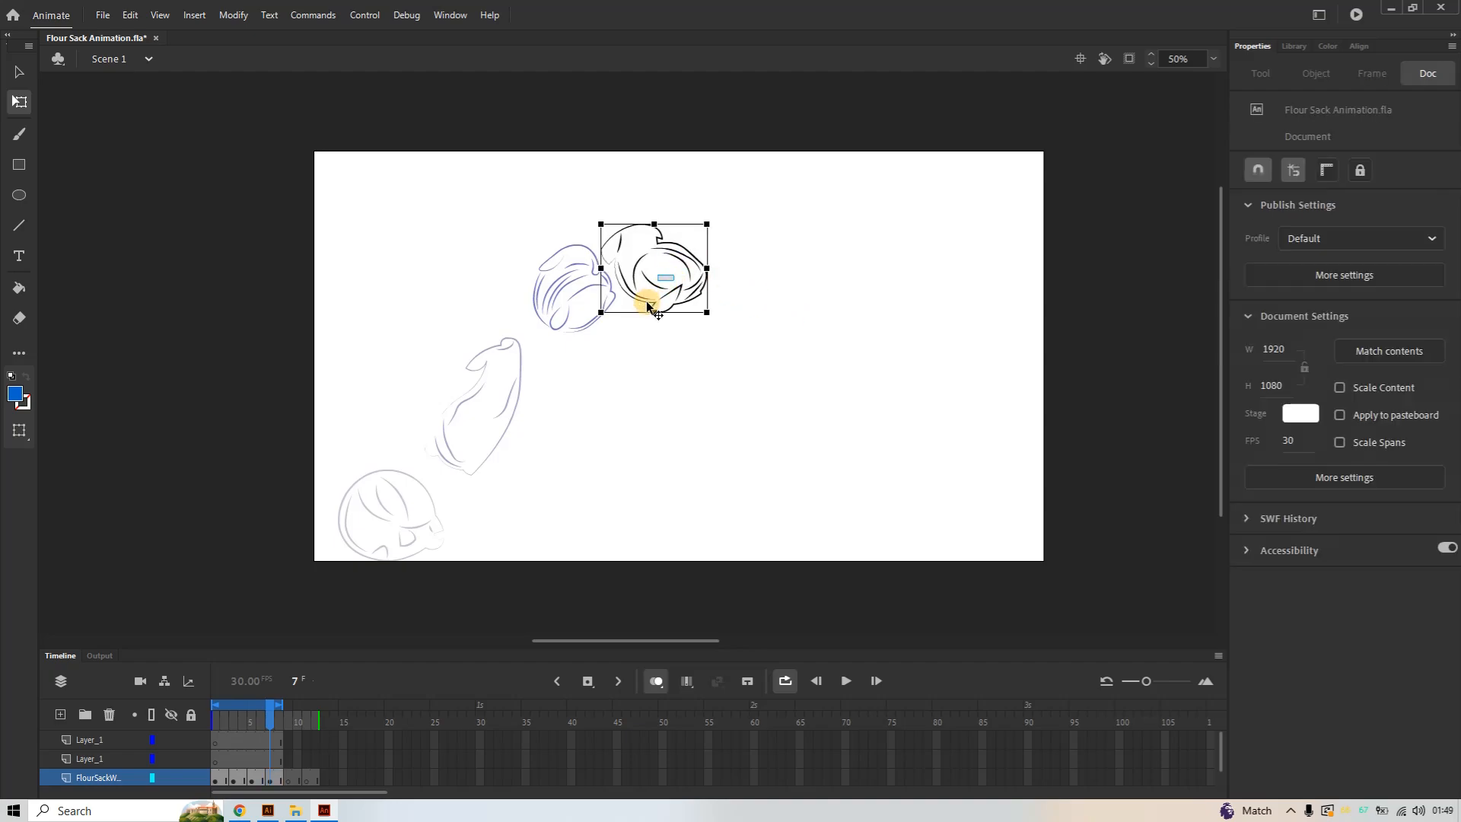
Nudge the enlarged peak pose at frame 7 along the arc to about X 798, Y 96
{"action": "left_click", "coordinate": [682, 304]}
{"action": "key", "text": "Up"}
{"action": "key", "text": "Up"}
{"action": "key", "text": "Up"}
{"action": "key", "text": "Up"}
{"action": "key", "text": "Up"}
{"action": "key", "text": "Up"}
{"action": "key", "text": "Up"}
{"action": "key", "text": "Up"}
{"action": "key", "text": "Up"}
{"action": "key", "text": "Up"}
{"action": "key", "text": "Up"}
{"action": "key", "text": "Up"}
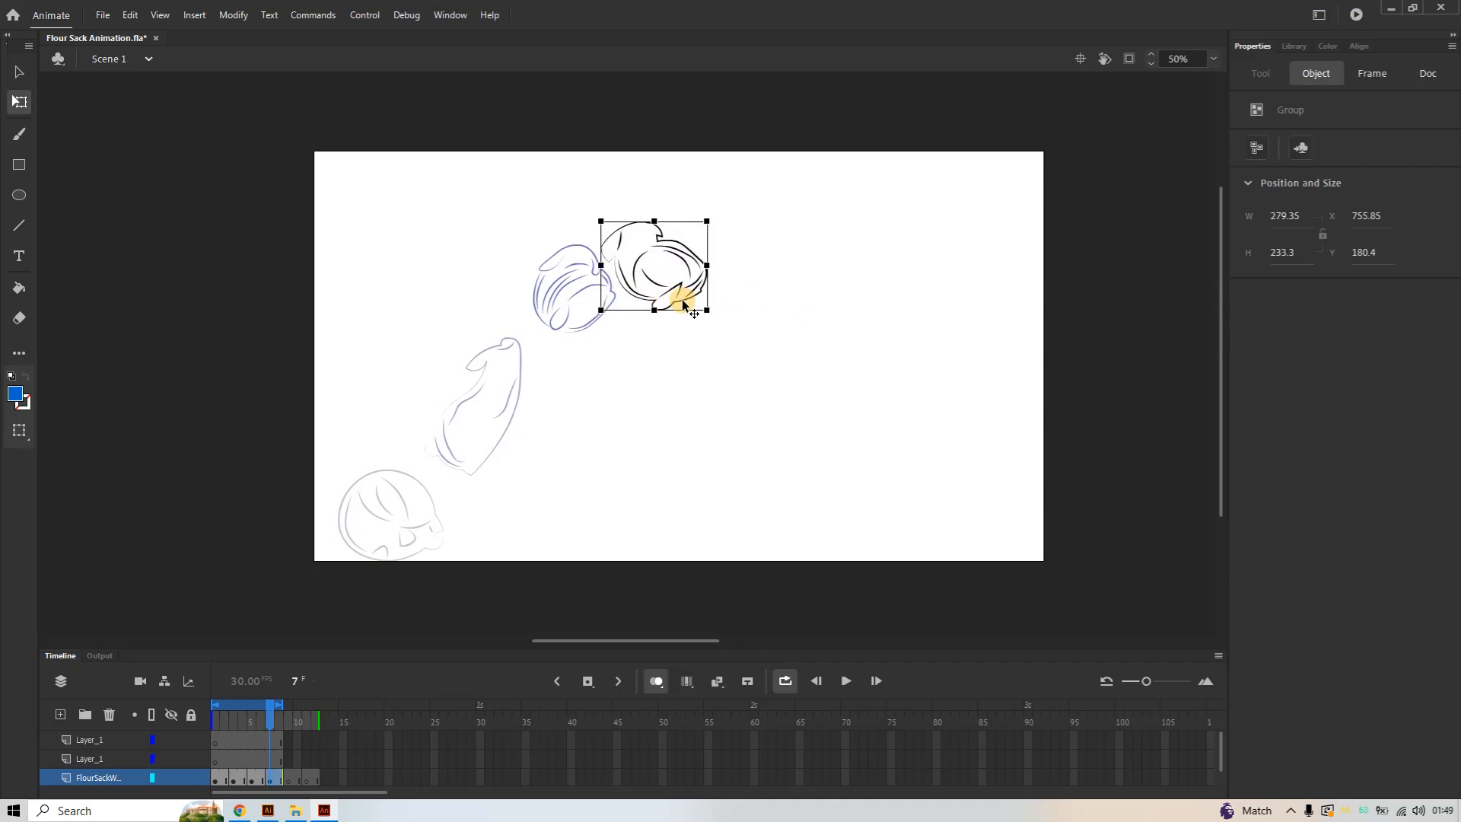
{"action": "key", "text": "Up"}
{"action": "key", "text": "Up"}
{"action": "key", "text": "Up"}
{"action": "key", "text": "Up"}
{"action": "key", "text": "Up"}
{"action": "key", "text": "Up"}
{"action": "key", "text": "Up"}
{"action": "key", "text": "Up"}
{"action": "key", "text": "Up"}
{"action": "key", "text": "Up"}
{"action": "key", "text": "Up"}
{"action": "key", "text": "Up"}
{"action": "key", "text": "Up"}
{"action": "key", "text": "Up"}
{"action": "key", "text": "Up"}
{"action": "key", "text": "Up"}
{"action": "key", "text": "Up"}
{"action": "key", "text": "Up"}
{"action": "key", "text": "Up"}
{"action": "key", "text": "Up"}
{"action": "key", "text": "Right"}
{"action": "key", "text": "Right"}
{"action": "key", "text": "Right"}
{"action": "key", "text": "Right"}
{"action": "key", "text": "Right"}
{"action": "key", "text": "Right"}
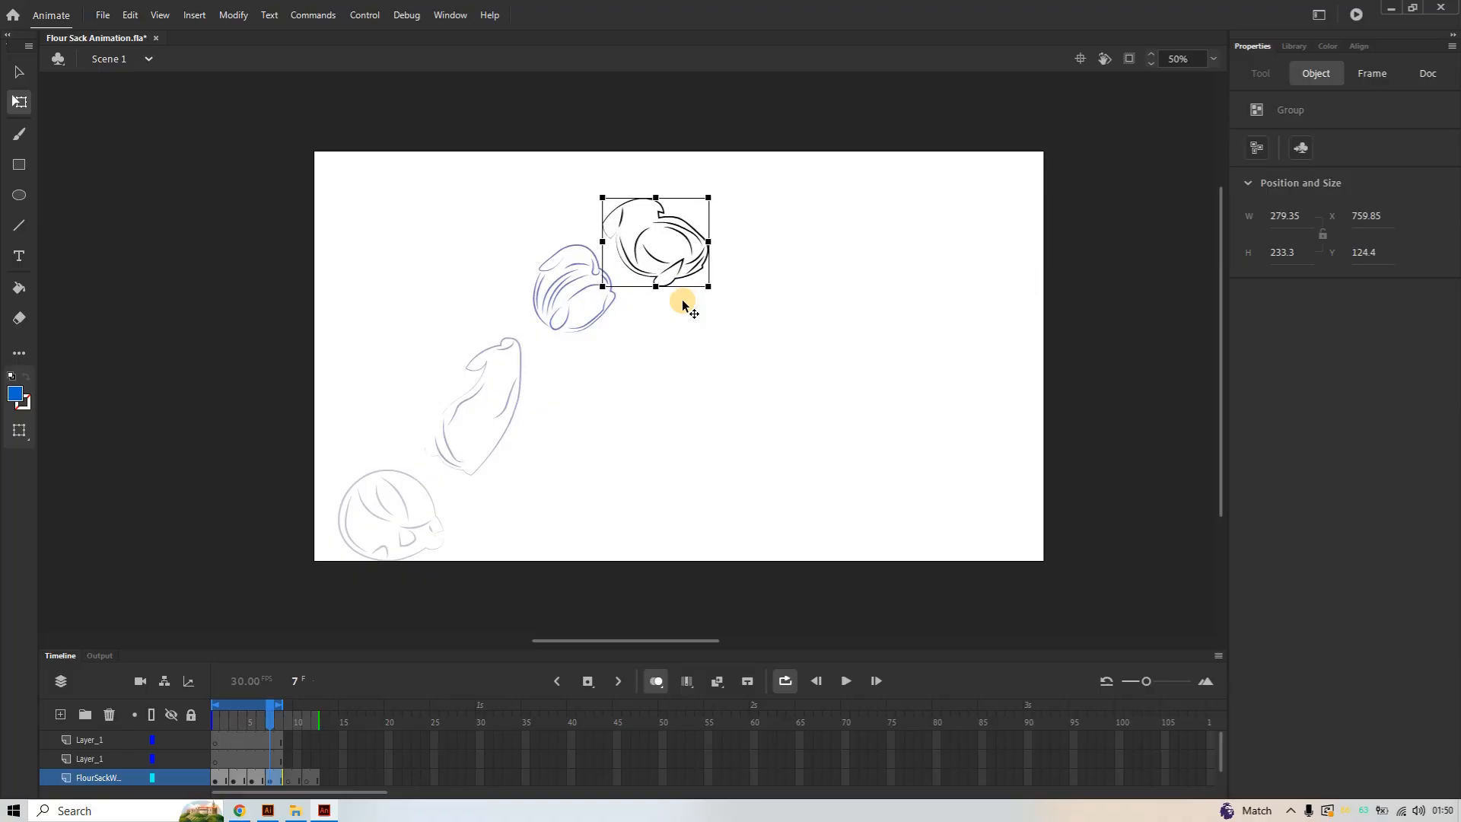
{"action": "key", "text": "Right"}
{"action": "key", "text": "Right"}
{"action": "key", "text": "Right"}
{"action": "key", "text": "Right"}
{"action": "key", "text": "Right"}
{"action": "key", "text": "Right"}
{"action": "key", "text": "Right"}
{"action": "key", "text": "Right"}
{"action": "key", "text": "Right"}
{"action": "key", "text": "Right"}
{"action": "key", "text": "Right"}
{"action": "key", "text": "Right"}
{"action": "key", "text": "Right"}
{"action": "key", "text": "Right"}
{"action": "key", "text": "Right"}
{"action": "key", "text": "Right"}
{"action": "key", "text": "Right"}
{"action": "key", "text": "Right"}
{"action": "key", "text": "Right"}
{"action": "key", "text": "Right"}
{"action": "key", "text": "Up"}
{"action": "key", "text": "Up"}
{"action": "key", "text": "Up"}
{"action": "key", "text": "Up"}
{"action": "key", "text": "Up"}
{"action": "key", "text": "Up"}
{"action": "key", "text": "Up"}
{"action": "key", "text": "Up"}
{"action": "key", "text": "Up"}
{"action": "key", "text": "Up"}
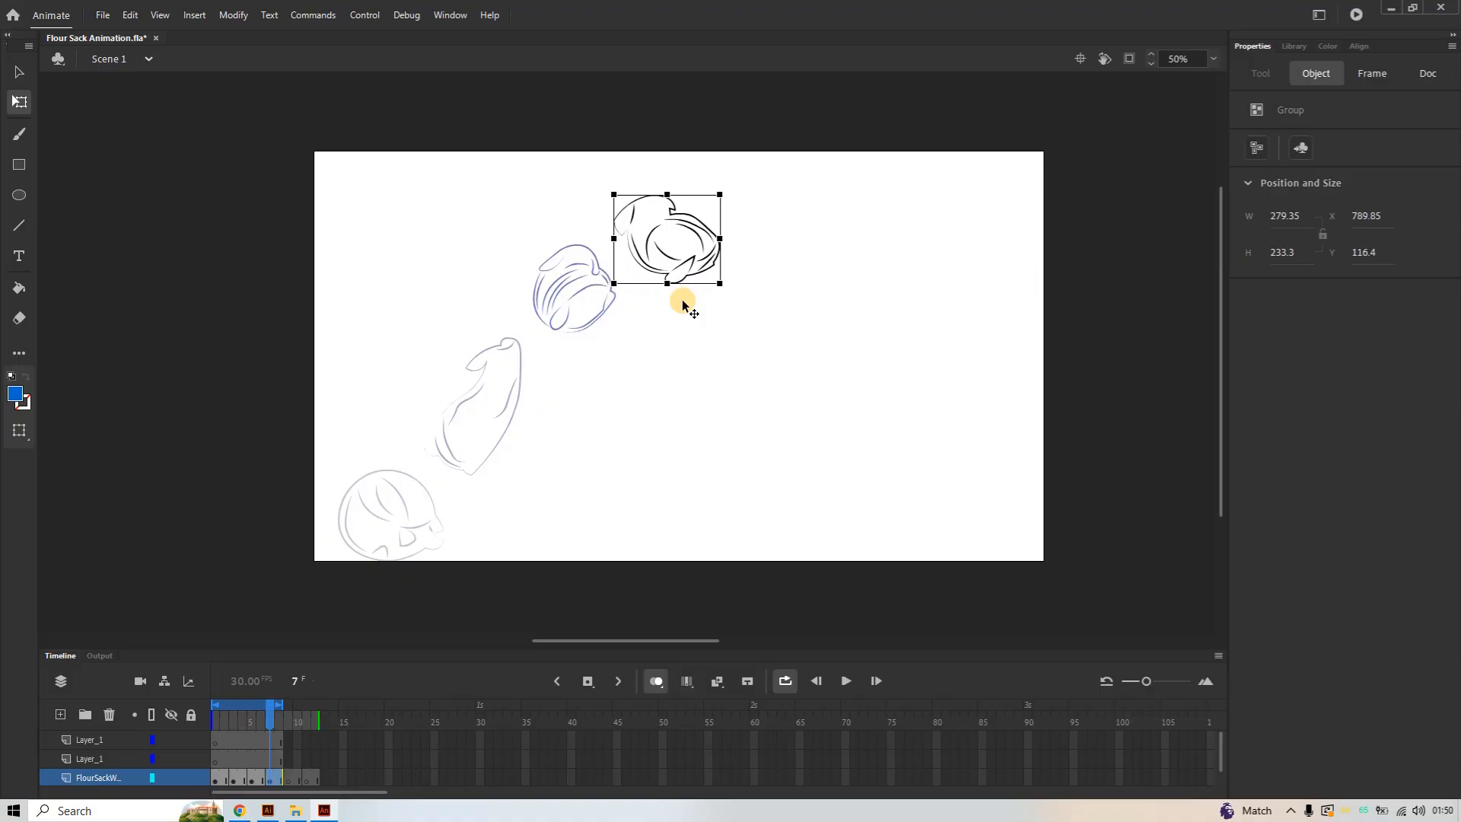
{"action": "key", "text": "shift+Up"}
{"action": "key", "text": "shift+Up"}
{"action": "key", "text": "shift+Up"}
{"action": "key", "text": "shift+Up"}
{"action": "key", "text": "shift+Up"}
{"action": "key", "text": "shift+Up"}
{"action": "key", "text": "shift+Up"}
{"action": "key", "text": "shift+Up"}
{"action": "key", "text": "shift+Up"}
{"action": "key", "text": "shift+Up"}
{"action": "key", "text": "Up"}
{"action": "key", "text": "Up"}
{"action": "key", "text": "shift+Right"}
{"action": "key", "text": "shift+Right"}
{"action": "key", "text": "shift+Right"}
{"action": "key", "text": "shift+Right"}
{"action": "key", "text": "shift+Right"}
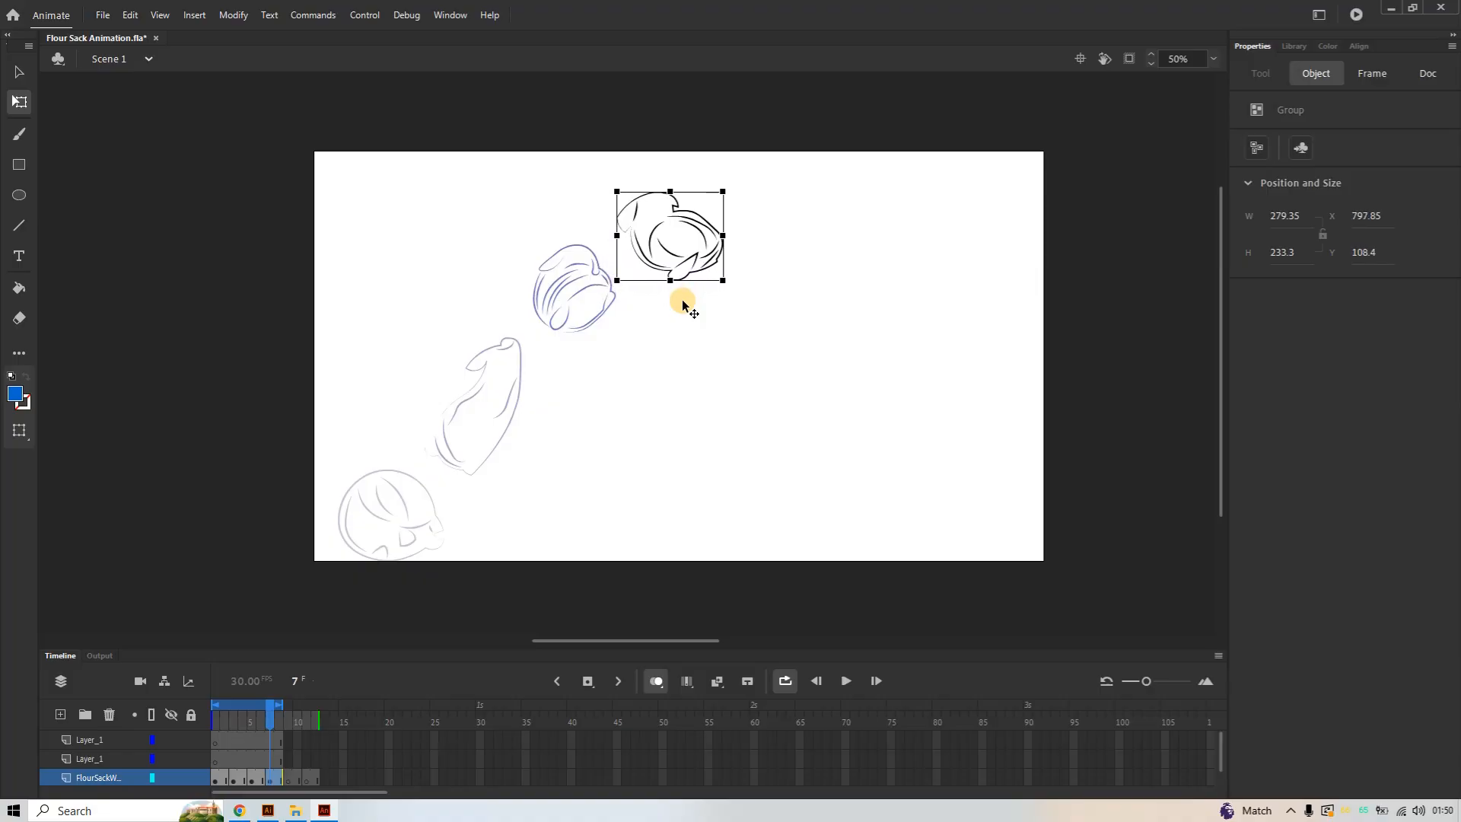
{"action": "key", "text": "Up"}
{"action": "key", "text": "Up"}
{"action": "key", "text": "Up"}
{"action": "key", "text": "Up"}
{"action": "key", "text": "Up"}
{"action": "key", "text": "Up"}
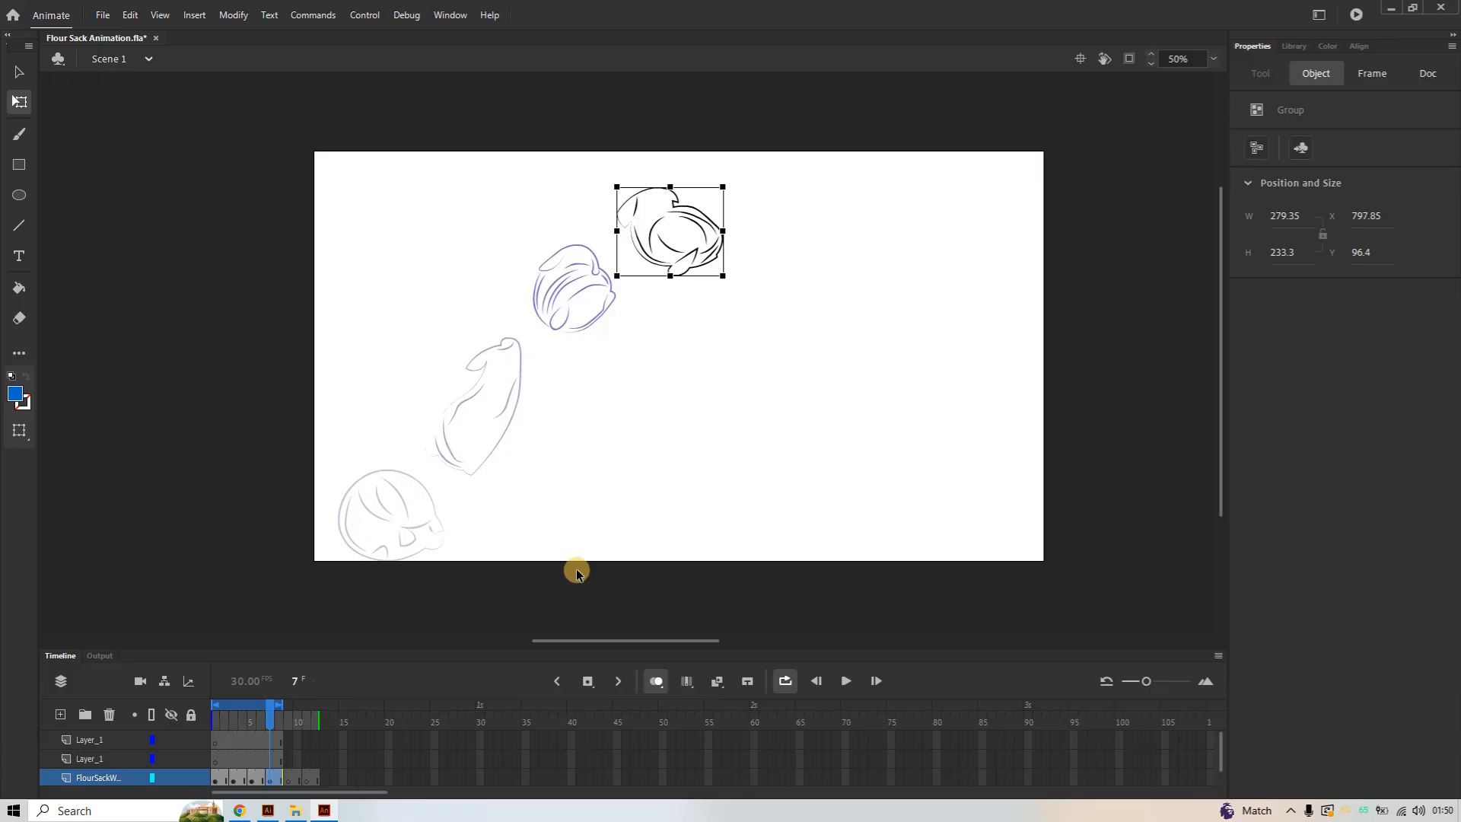
Select frame 9 of the flour sack layer, switch to Illustrator to copy the first descending pose after the peak, and return to Animate
{"action": "left_click", "coordinate": [298, 788]}
{"action": "left_click", "coordinate": [288, 784]}
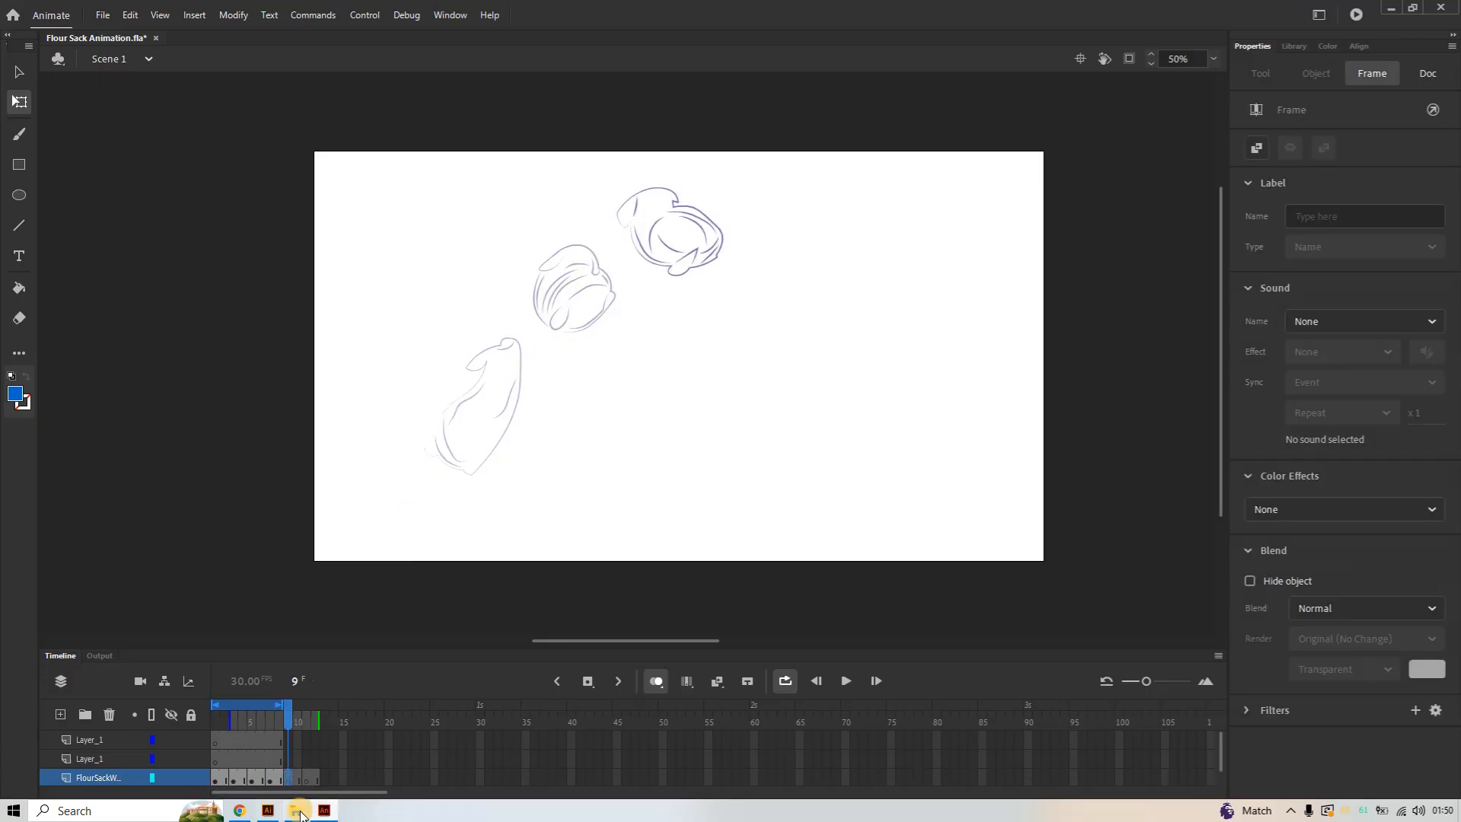
{"action": "left_click", "coordinate": [267, 810]}
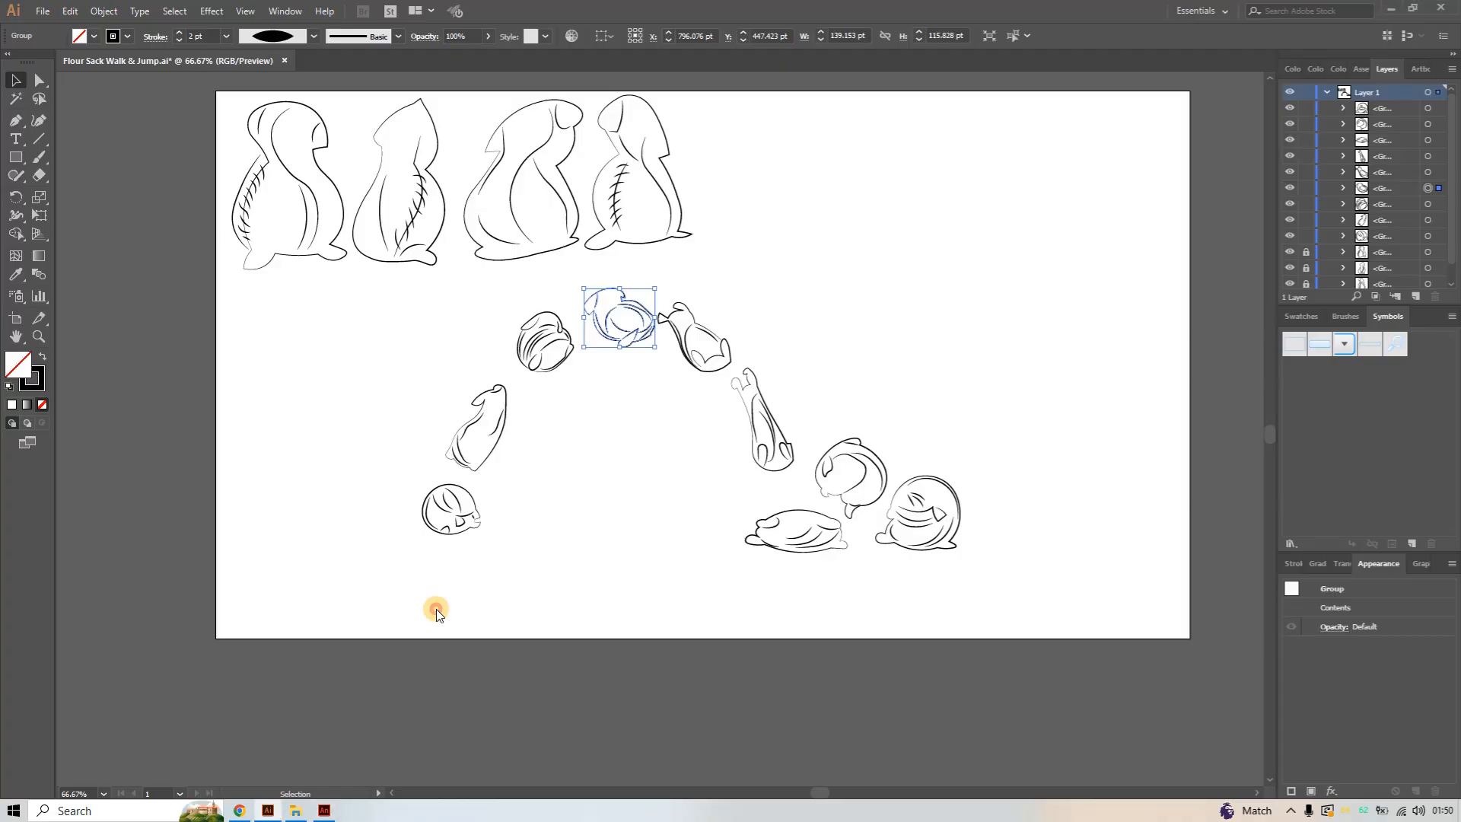
{"action": "left_click", "coordinate": [699, 355]}
{"action": "key", "text": "a"}
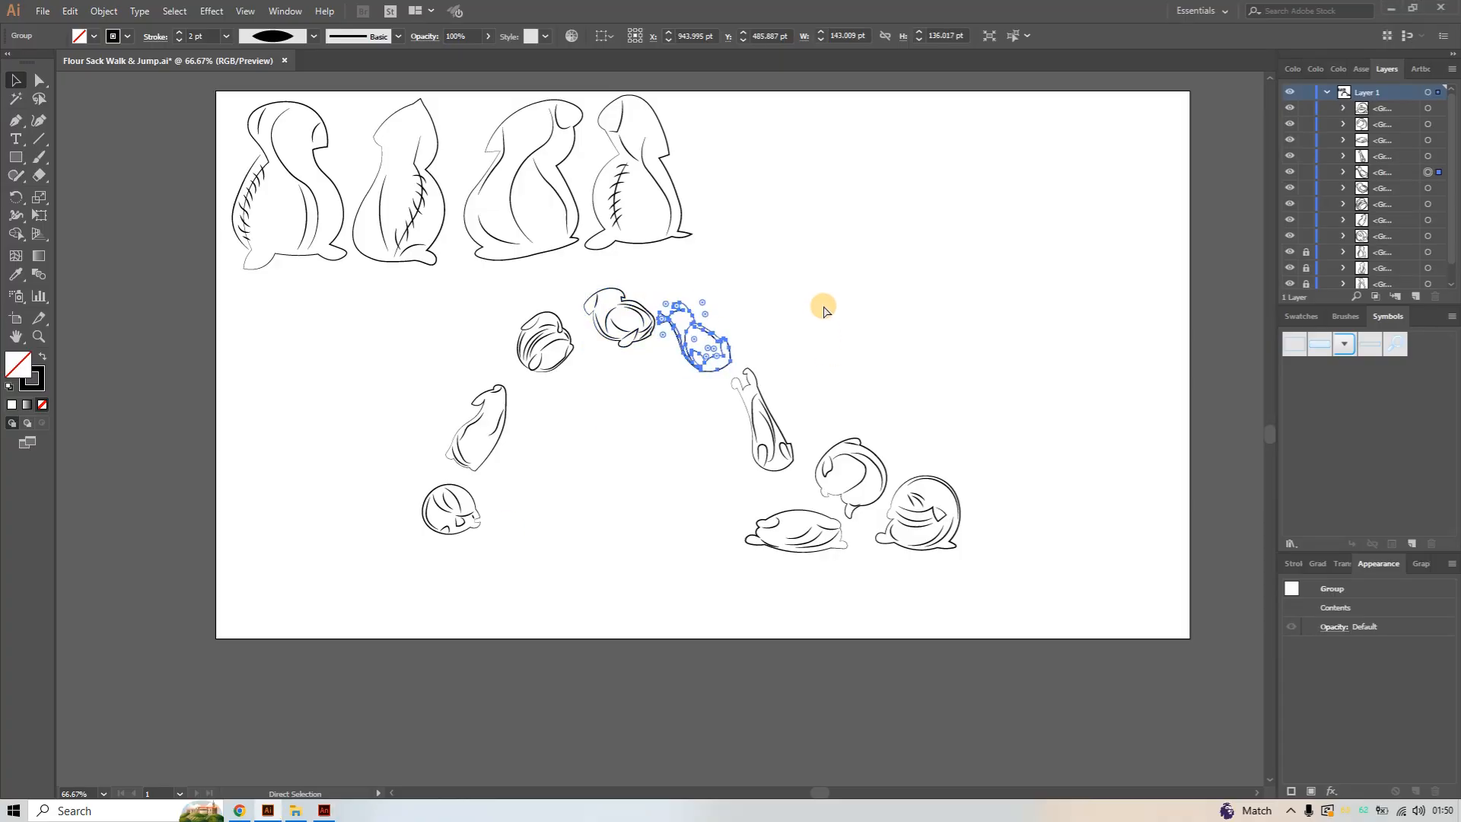
{"action": "key", "text": "v"}
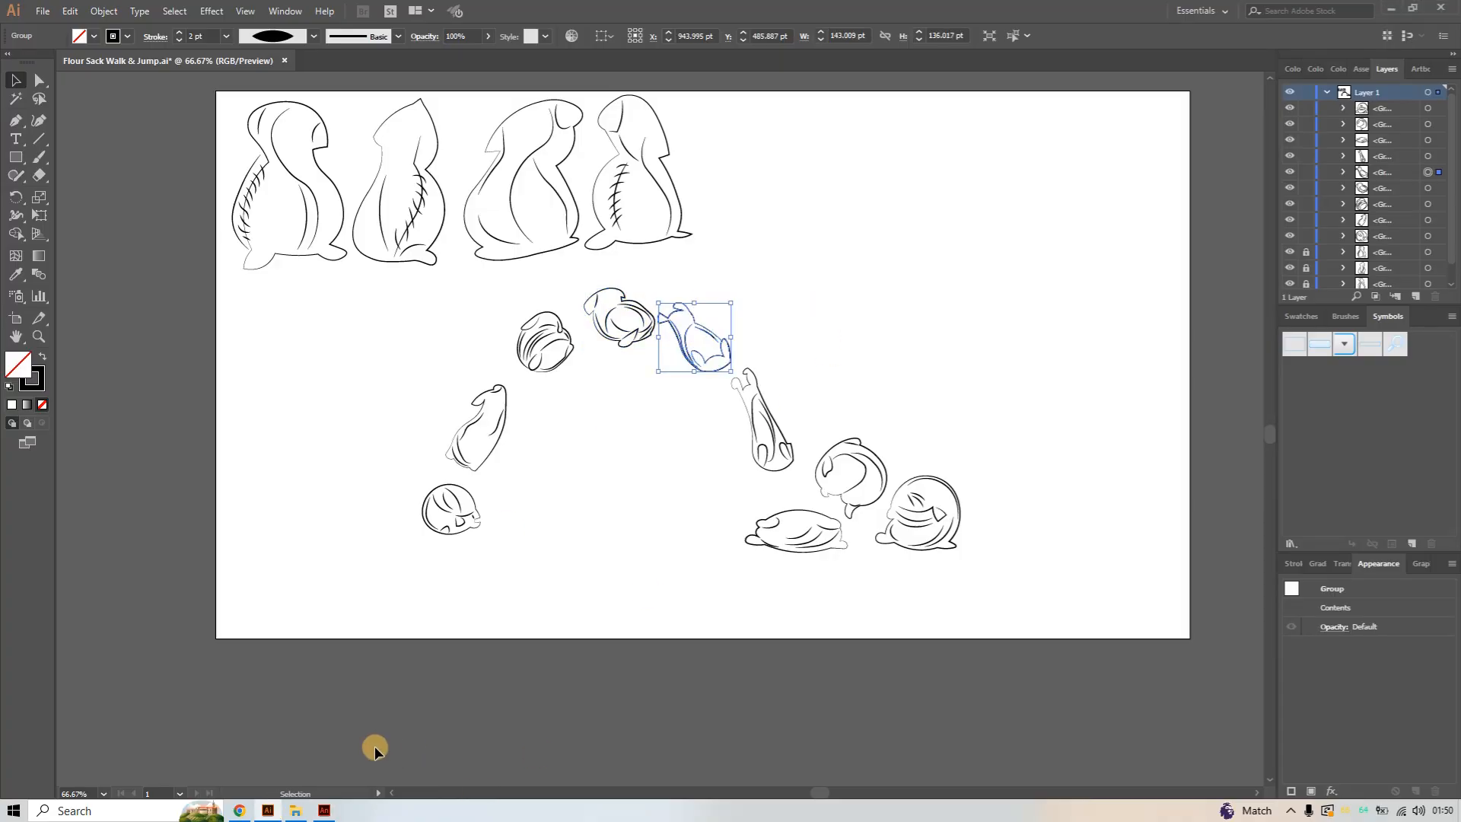
{"action": "left_click", "coordinate": [324, 811]}
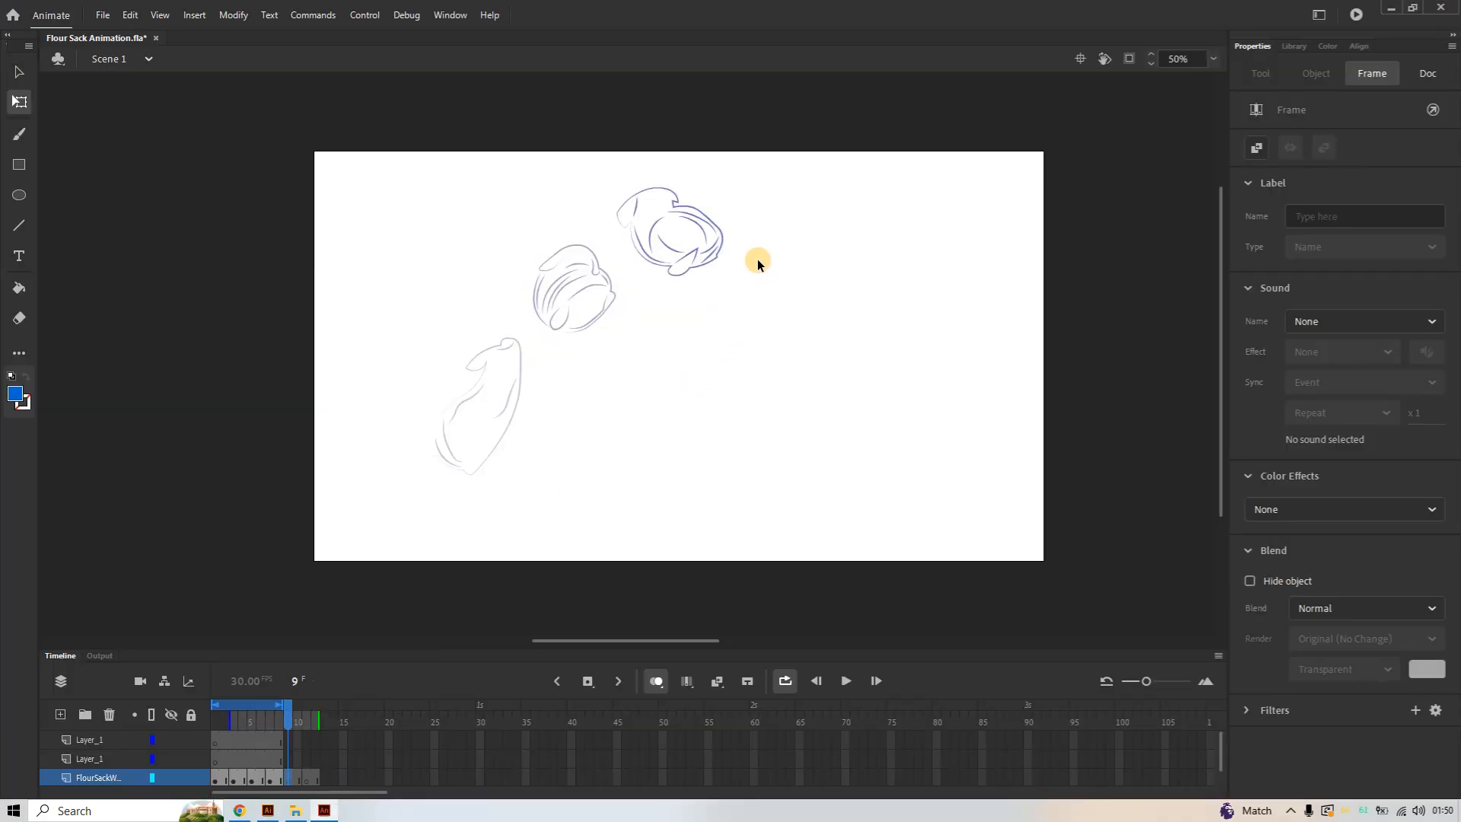
Extend the onion skin range back to frame 1 and paste the descending pose using AI file importer preferences, maintaining layers
{"action": "left_click_drag", "start_coordinate": [234, 719], "coordinate": [173, 714]}
{"action": "key", "text": "ctrl+v"}
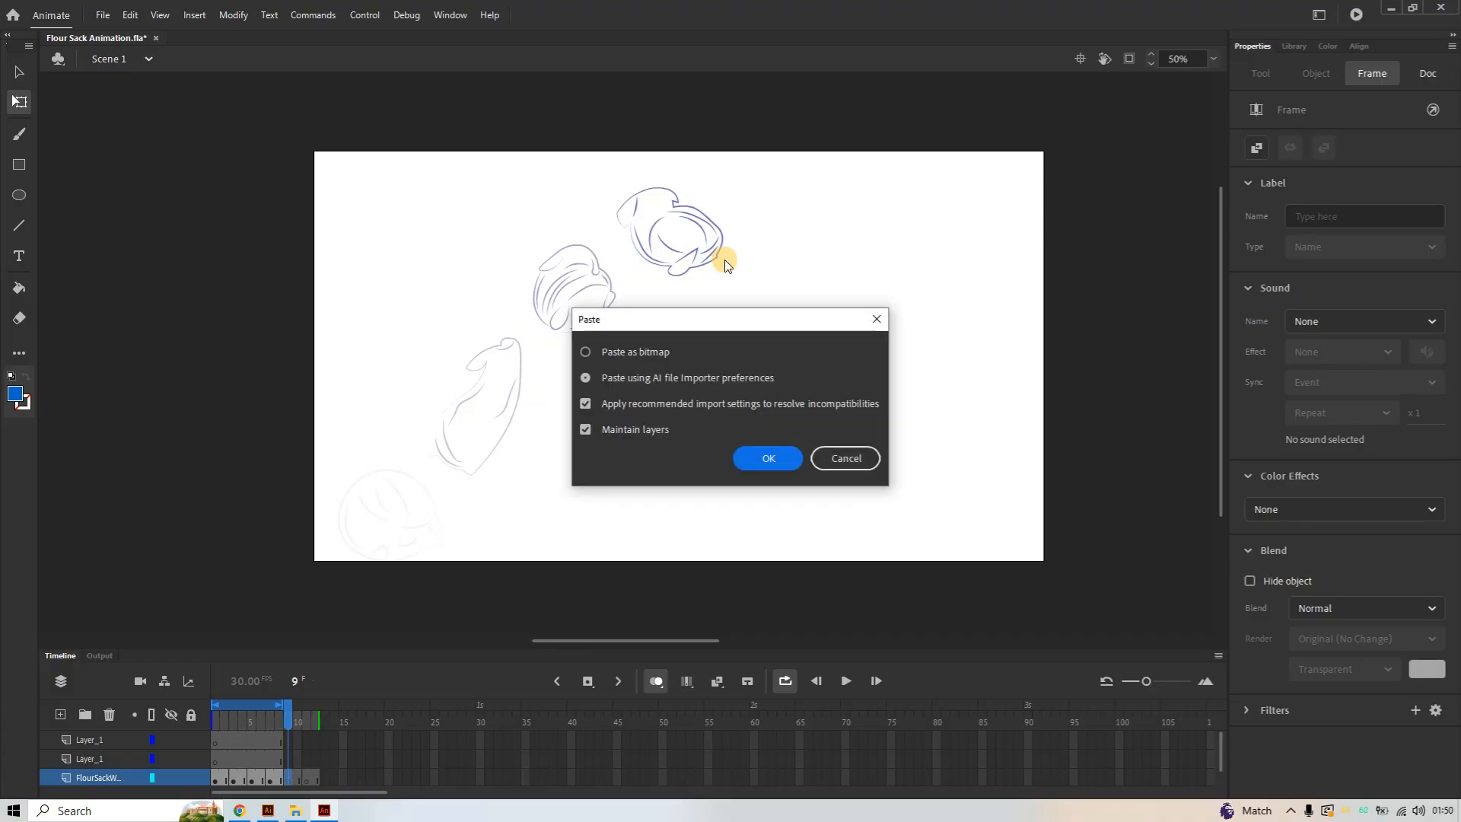
{"action": "left_click", "coordinate": [767, 458]}
{"action": "mouse_move", "coordinate": [665, 317]}
{"action": "left_mouse_down"}
{"action": "mouse_move", "coordinate": [649, 358]}
{"action": "mouse_move", "coordinate": [708, 325]}
{"action": "mouse_move", "coordinate": [667, 373]}
{"action": "left_mouse_up"}
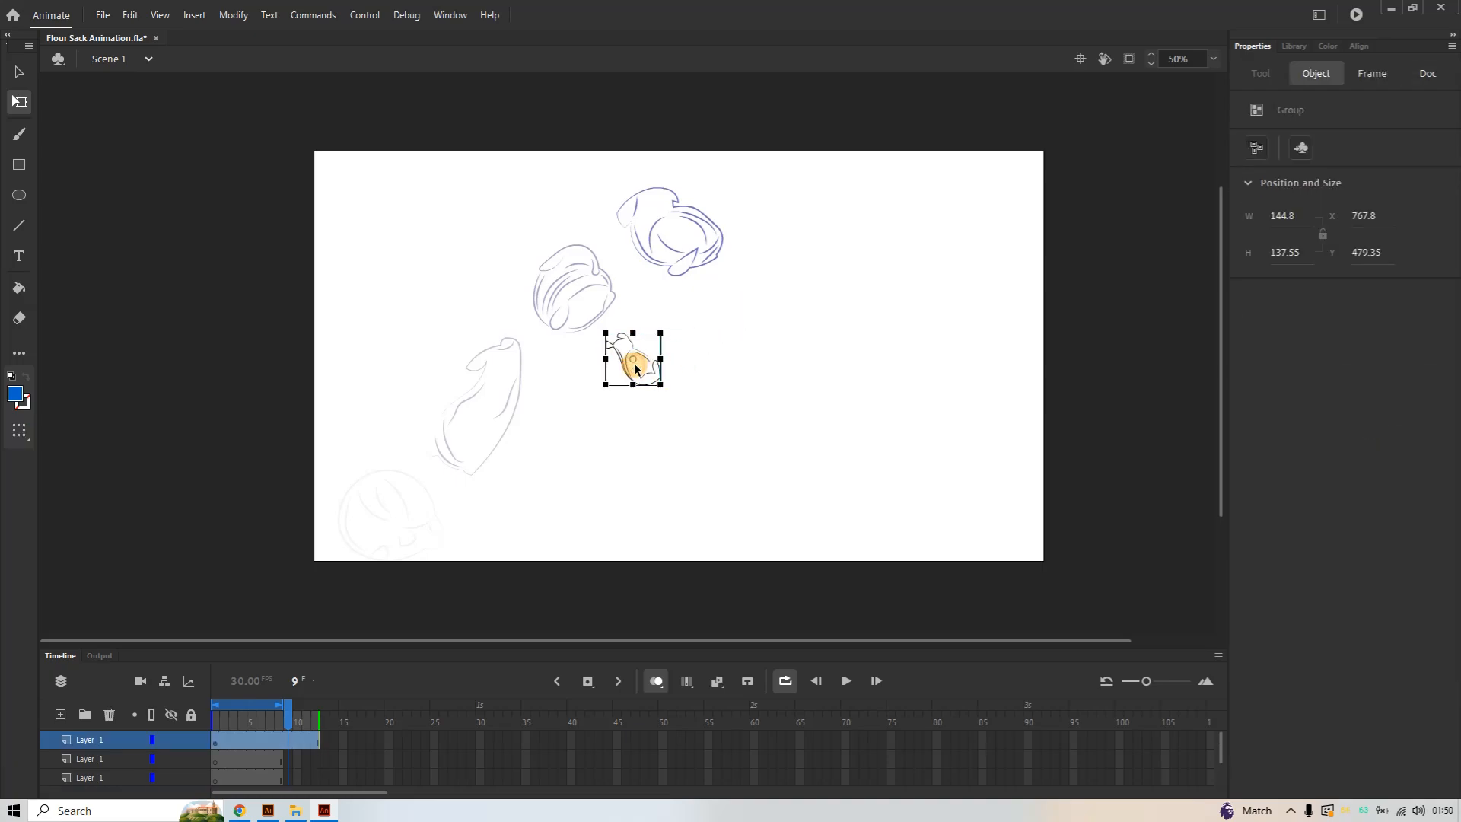
Scale the pasted descending pose at frame 9 up about its centre to about 245 by 233
{"action": "right_click", "coordinate": [635, 369]}
{"action": "left_click", "coordinate": [633, 355]}
{"action": "right_click", "coordinate": [633, 356]}
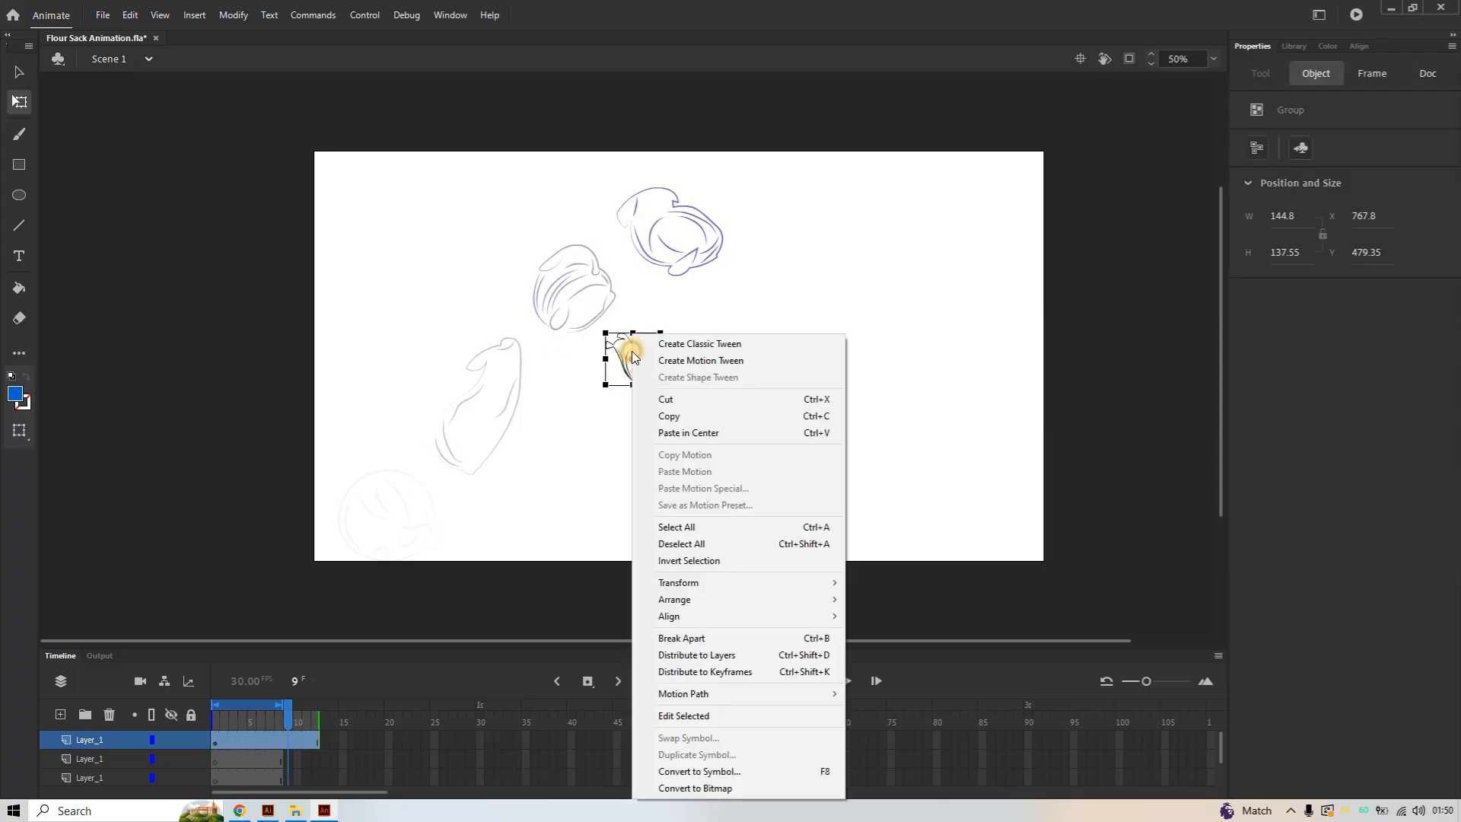
{"action": "mouse_move", "coordinate": [796, 590]}
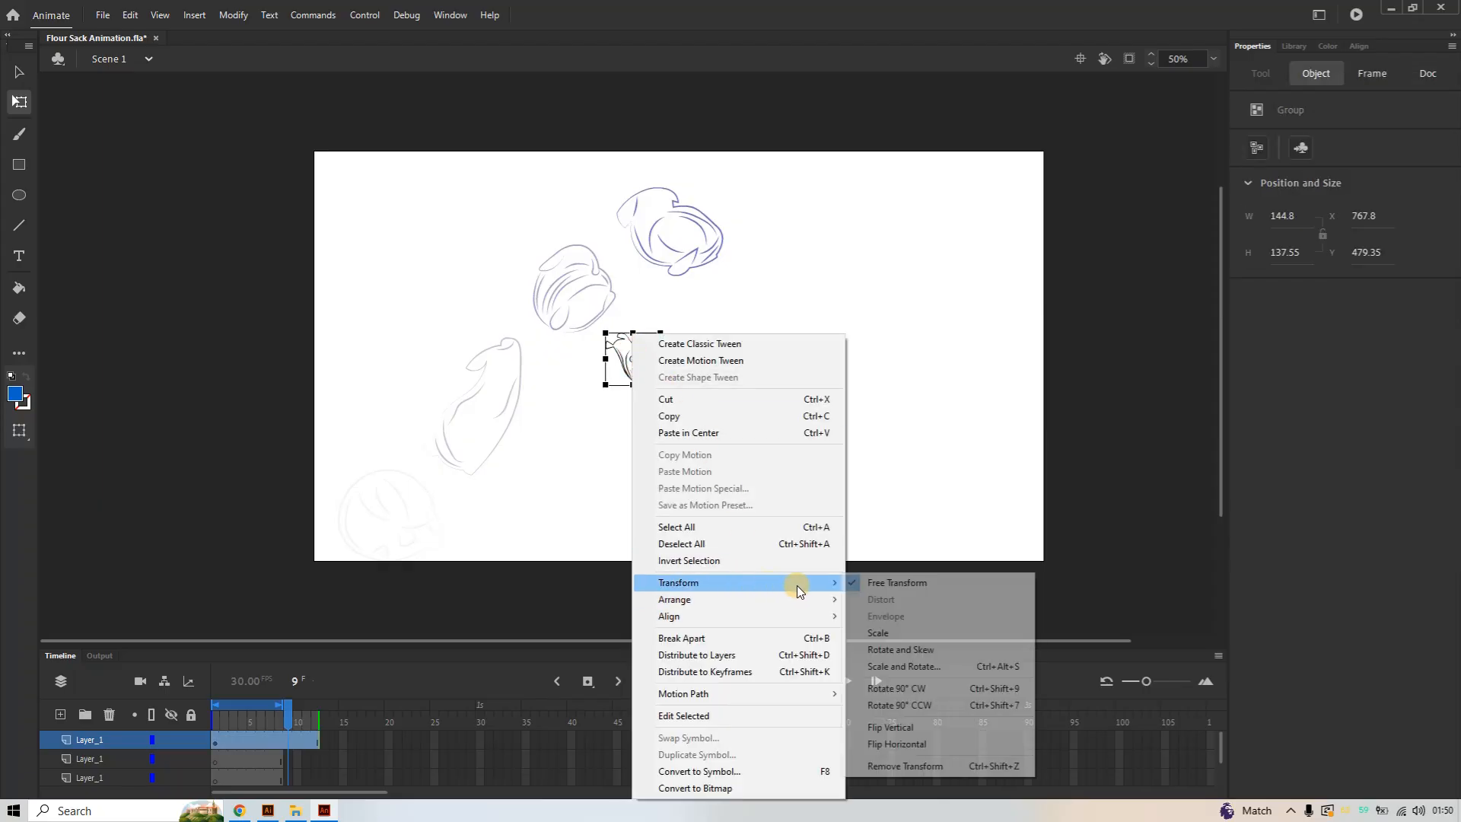
{"action": "left_click", "coordinate": [605, 387]}
{"action": "left_click_drag", "start_coordinate": [605, 386], "coordinate": [586, 406]}
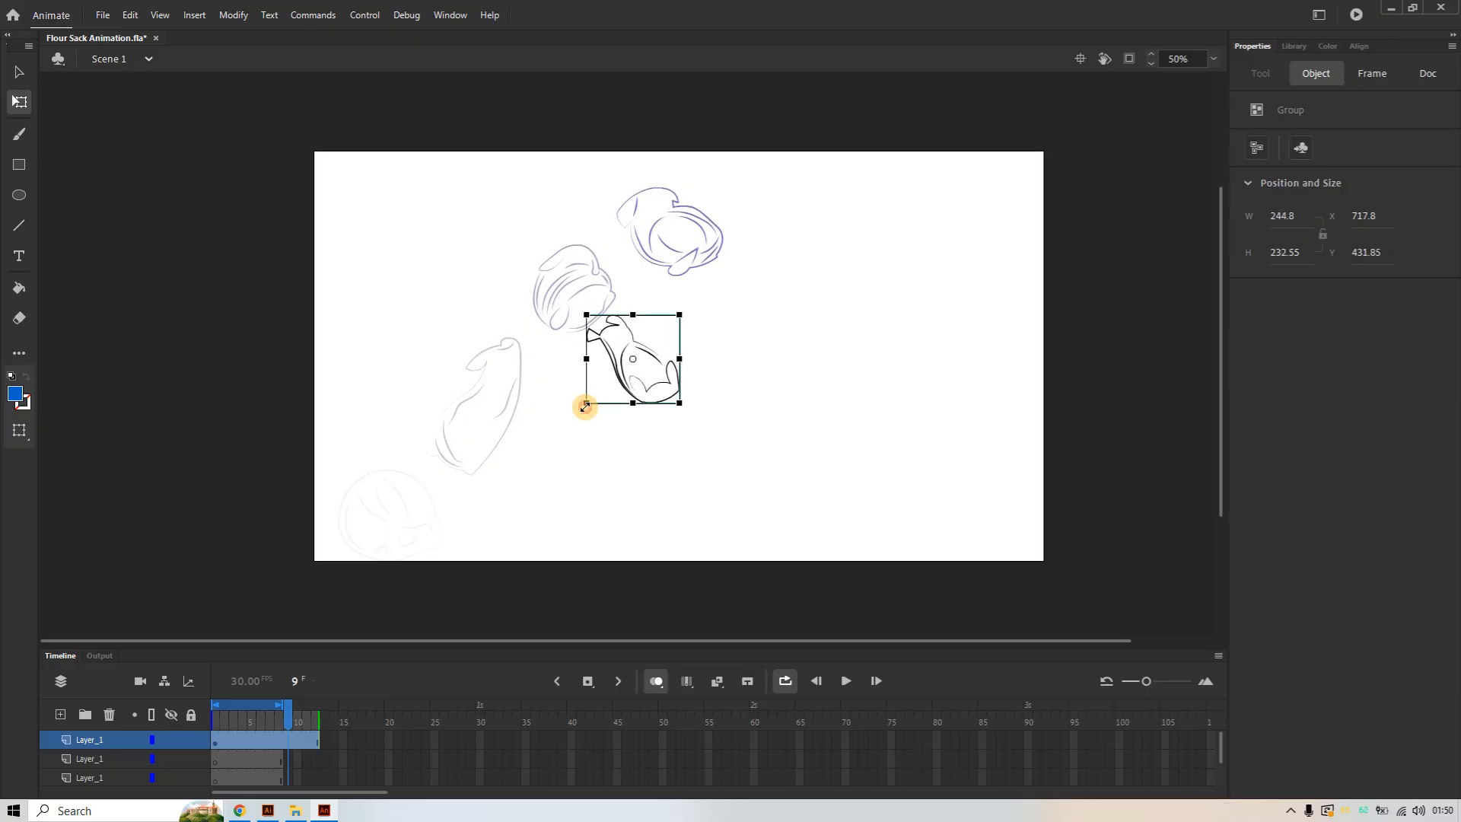
Nudge the enlarged descending pose at frame 9 right and up along the arc, placing it just beyond and below the peak pose
{"action": "key", "text": "Right"}
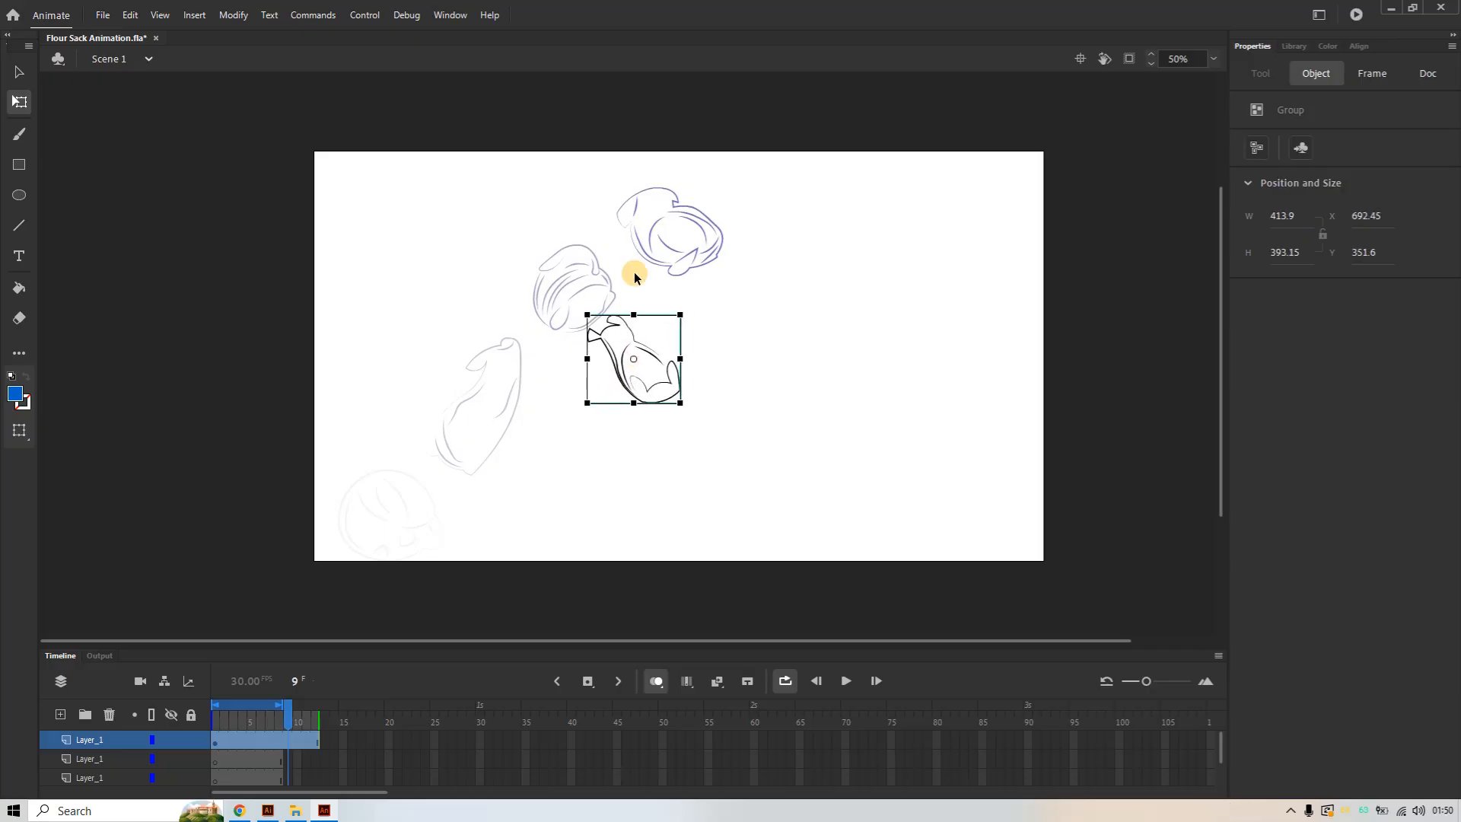
{"action": "key", "text": "Right"}
{"action": "key", "text": "Right"}
{"action": "key", "text": "Right"}
{"action": "key", "text": "Right"}
{"action": "key", "text": "Right"}
{"action": "key", "text": "Right"}
{"action": "key", "text": "Right"}
{"action": "key", "text": "Right"}
{"action": "key", "text": "Right"}
{"action": "key", "text": "Right"}
{"action": "key", "text": "Right"}
{"action": "key", "text": "Right"}
{"action": "key", "text": "Right"}
{"action": "key", "text": "Right"}
{"action": "key", "text": "Right"}
{"action": "key", "text": "Right"}
{"action": "key", "text": "Right"}
{"action": "key", "text": "Right"}
{"action": "key", "text": "Right"}
{"action": "key", "text": "Right"}
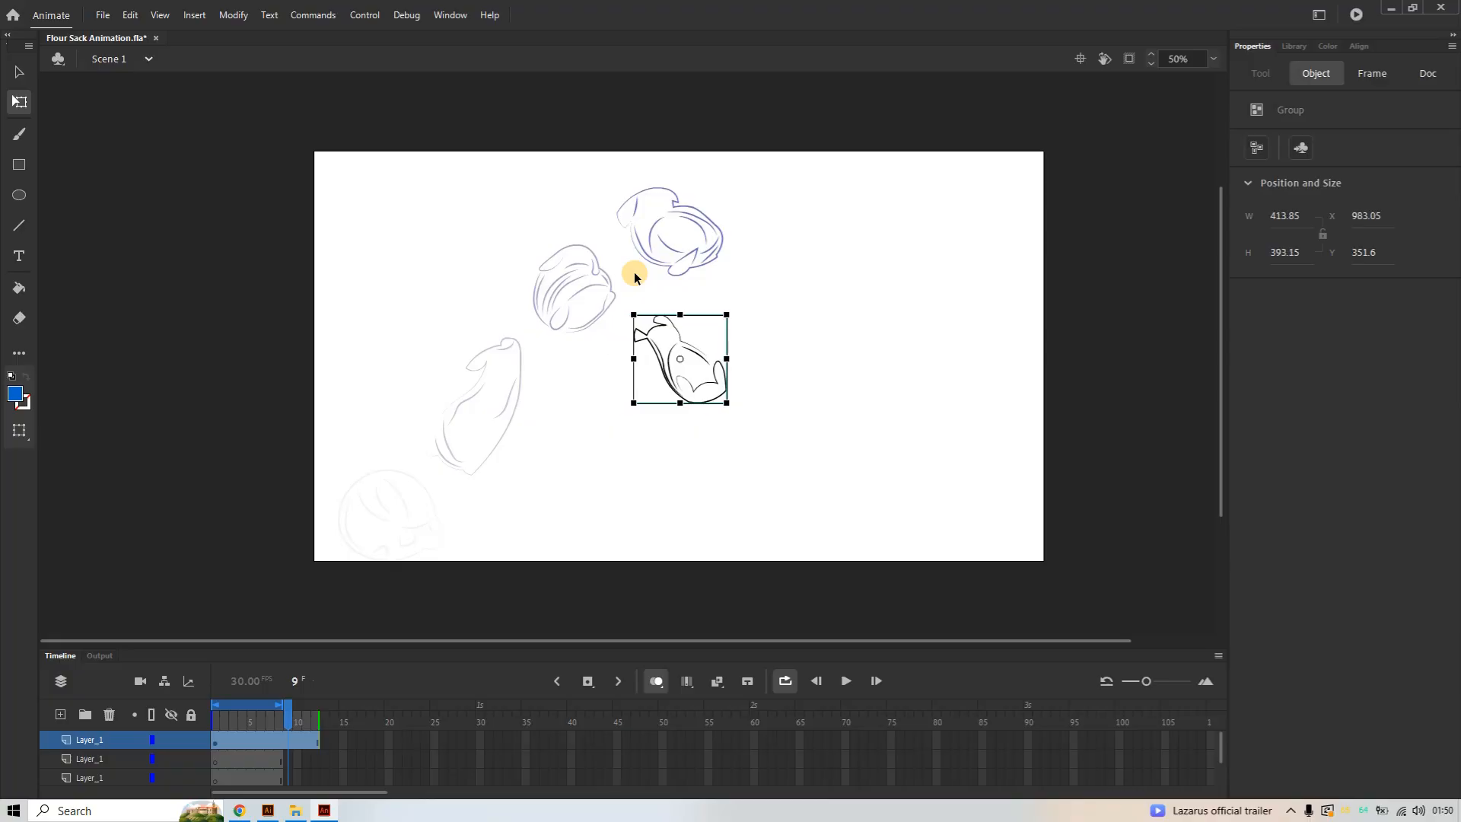
{"action": "key", "text": "Right"}
{"action": "key", "text": "Right"}
{"action": "key", "text": "Right"}
{"action": "key", "text": "Right"}
{"action": "key", "text": "Right"}
{"action": "key", "text": "Right"}
{"action": "key", "text": "Right"}
{"action": "key", "text": "Right"}
{"action": "key", "text": "Right"}
{"action": "key", "text": "Right"}
{"action": "key", "text": "Right"}
{"action": "key", "text": "Right"}
{"action": "key", "text": "Right"}
{"action": "key", "text": "Right"}
{"action": "key", "text": "Right"}
{"action": "key", "text": "Right"}
{"action": "key", "text": "Right"}
{"action": "key", "text": "Right"}
{"action": "key", "text": "Right"}
{"action": "key", "text": "Right"}
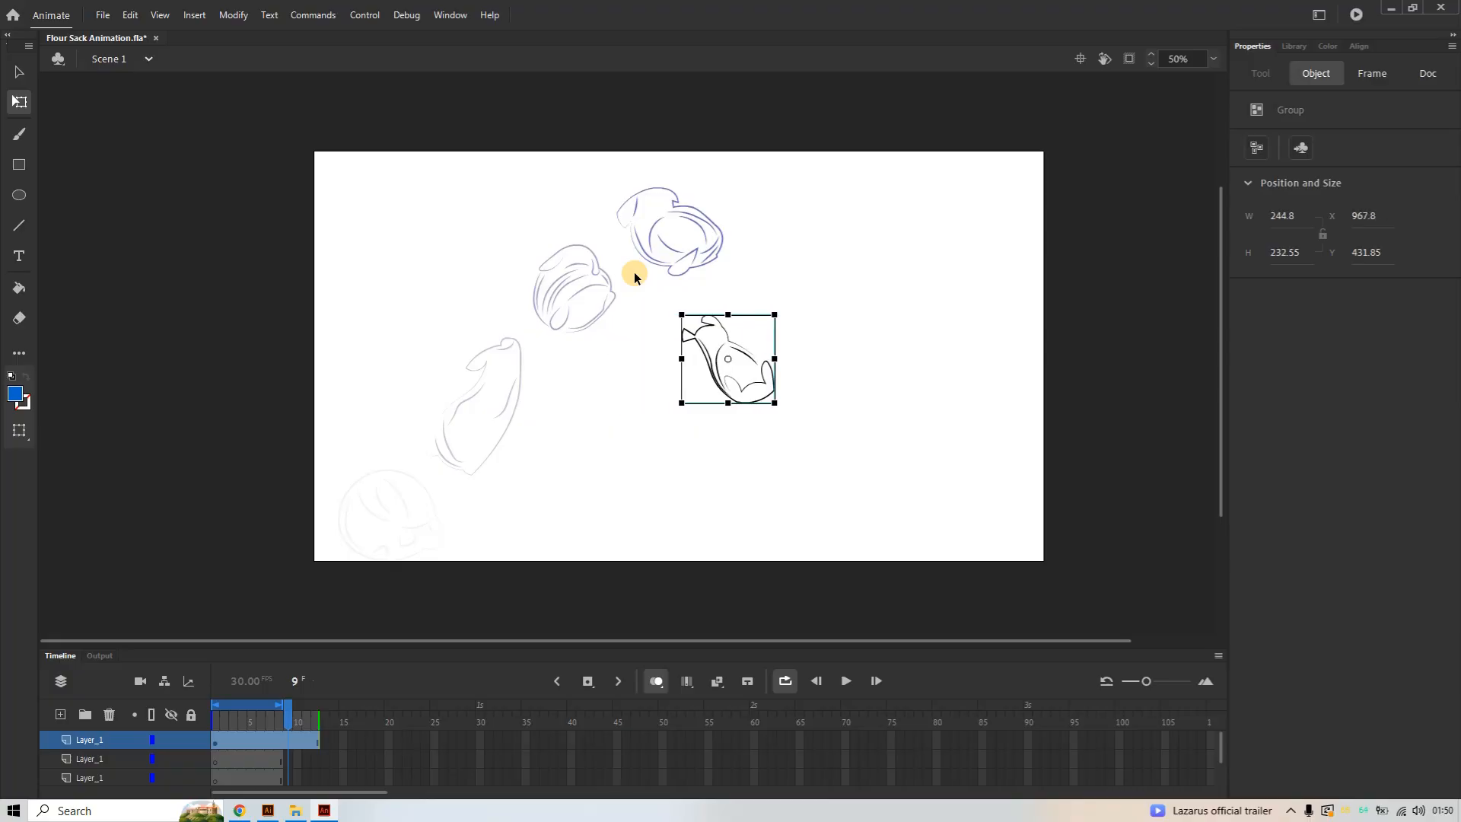
{"action": "key", "text": "Up"}
{"action": "key", "text": "Up"}
{"action": "key", "text": "Up"}
{"action": "key", "text": "Up"}
{"action": "key", "text": "Up"}
{"action": "key", "text": "Up"}
{"action": "key", "text": "Up"}
{"action": "key", "text": "Up"}
{"action": "key", "text": "Up"}
{"action": "key", "text": "Up"}
{"action": "key", "text": "Up"}
{"action": "key", "text": "Up"}
{"action": "key", "text": "Up"}
{"action": "key", "text": "Up"}
{"action": "key", "text": "Up"}
{"action": "key", "text": "Up"}
{"action": "key", "text": "Up"}
{"action": "key", "text": "Up"}
{"action": "key", "text": "Up"}
{"action": "key", "text": "Up"}
{"action": "key", "text": "Right"}
{"action": "key", "text": "Right"}
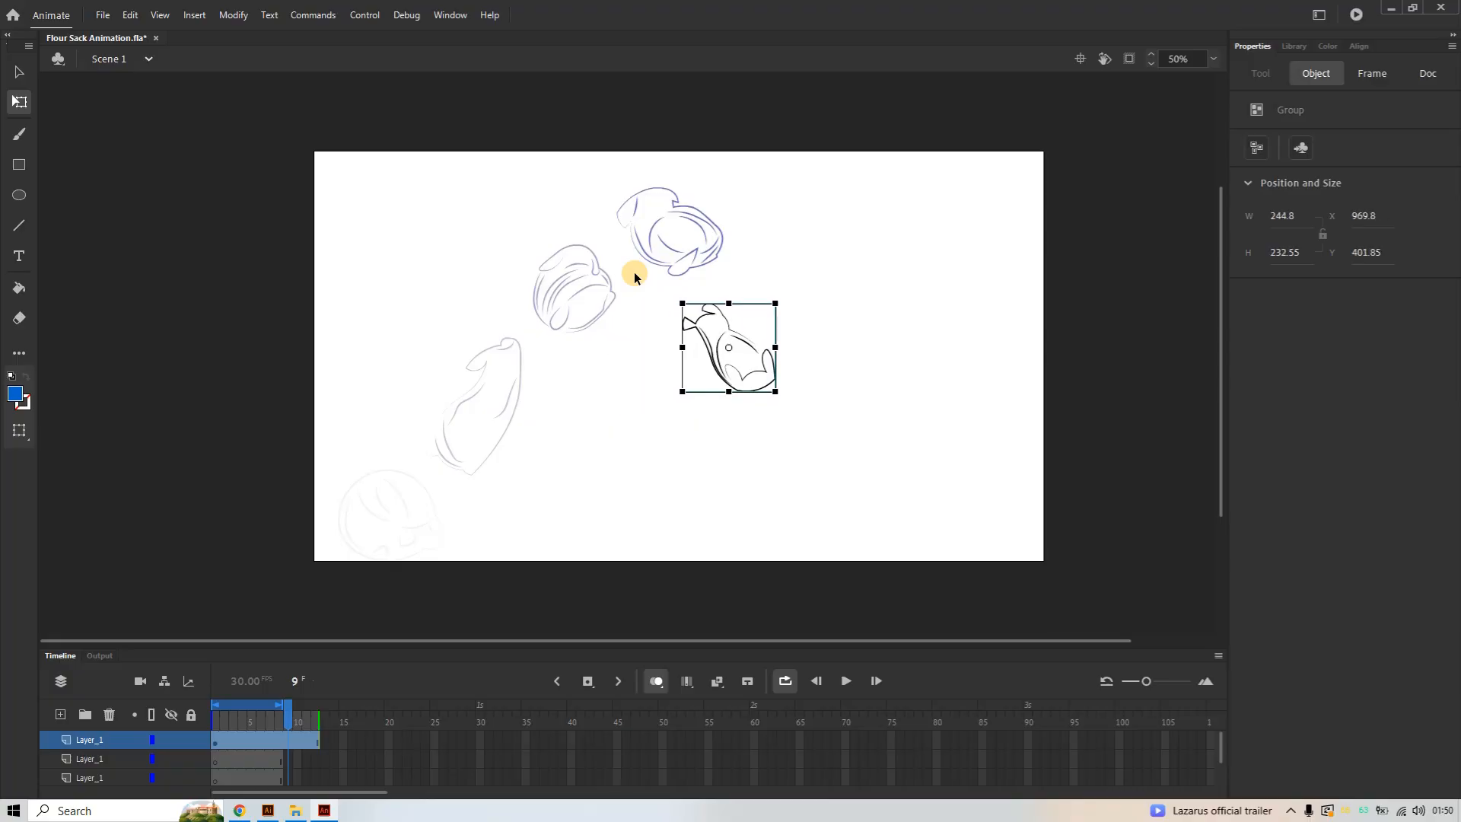
{"action": "key", "text": "Right"}
{"action": "key", "text": "Right"}
{"action": "key", "text": "Right"}
{"action": "key", "text": "Right"}
{"action": "key", "text": "Right"}
{"action": "key", "text": "Right"}
{"action": "key", "text": "Right"}
{"action": "key", "text": "Right"}
{"action": "key", "text": "Right"}
{"action": "key", "text": "Right"}
{"action": "key", "text": "Right"}
{"action": "key", "text": "Right"}
{"action": "key", "text": "Right"}
{"action": "key", "text": "Right"}
{"action": "key", "text": "Right"}
{"action": "key", "text": "Right"}
{"action": "key", "text": "Right"}
{"action": "key", "text": "Right"}
{"action": "key", "text": "Right"}
{"action": "key", "text": "Right"}
{"action": "key", "text": "Up"}
{"action": "key", "text": "Up"}
{"action": "key", "text": "Up"}
{"action": "key", "text": "Up"}
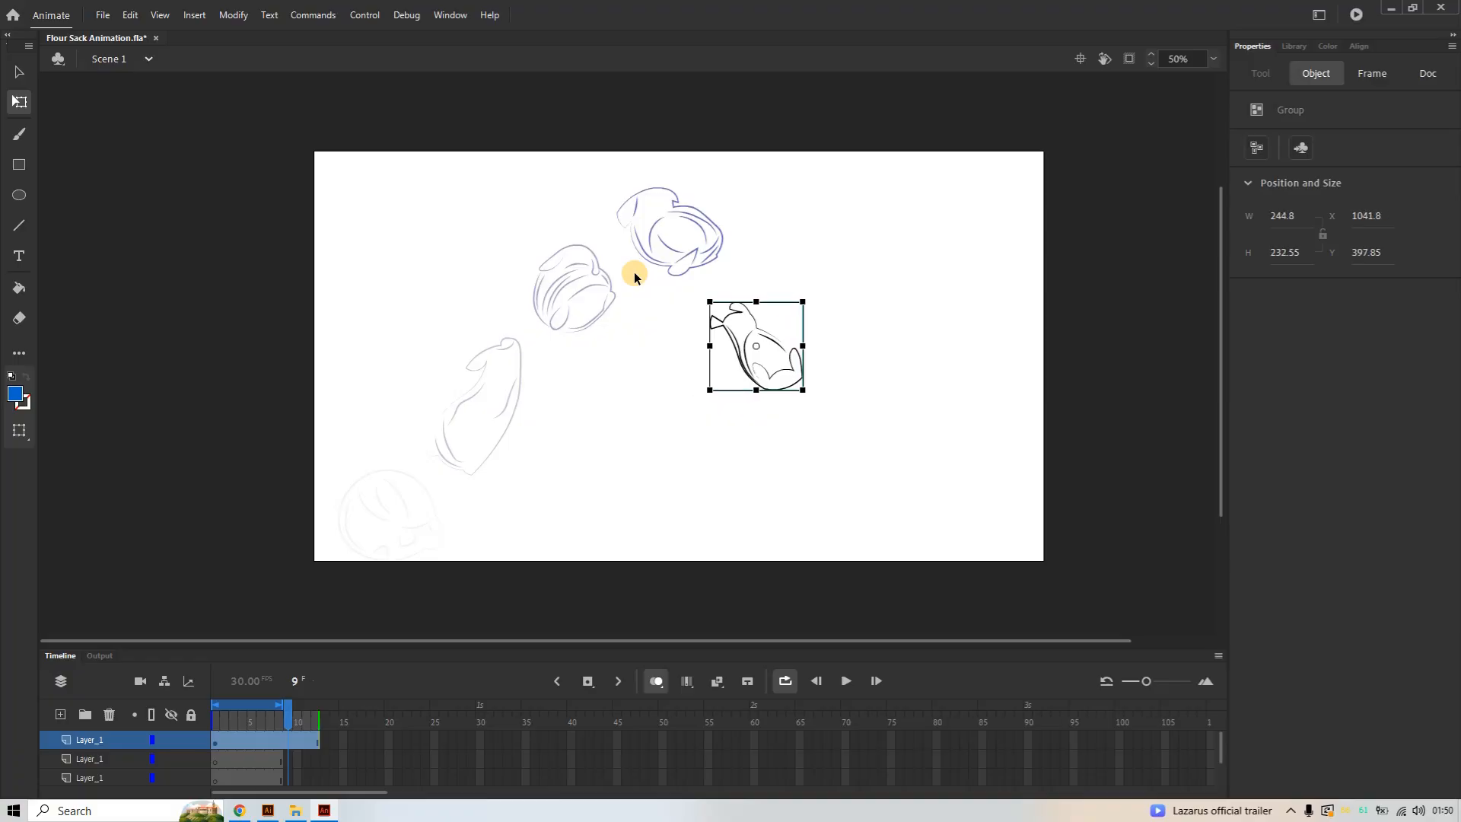
{"action": "key", "text": "Up"}
{"action": "key", "text": "Up"}
{"action": "key", "text": "Up"}
{"action": "key", "text": "Up"}
{"action": "key", "text": "Up"}
{"action": "key", "text": "Up"}
{"action": "key", "text": "Up"}
{"action": "key", "text": "Up"}
{"action": "key", "text": "Up"}
{"action": "key", "text": "Up"}
{"action": "key", "text": "Up"}
{"action": "key", "text": "Up"}
{"action": "key", "text": "Up"}
{"action": "key", "text": "Up"}
{"action": "key", "text": "Up"}
{"action": "key", "text": "Up"}
{"action": "key", "text": "Up"}
{"action": "key", "text": "Up"}
{"action": "key", "text": "Up"}
{"action": "key", "text": "Up"}
{"action": "key", "text": "Right"}
{"action": "key", "text": "Right"}
{"action": "key", "text": "Right"}
{"action": "key", "text": "Right"}
{"action": "key", "text": "Right"}
{"action": "key", "text": "Right"}
{"action": "key", "text": "Right"}
{"action": "key", "text": "Right"}
{"action": "key", "text": "Right"}
{"action": "key", "text": "Right"}
{"action": "key", "text": "Right"}
{"action": "key", "text": "Right"}
{"action": "key", "text": "Right"}
{"action": "key", "text": "Right"}
{"action": "key", "text": "Right"}
{"action": "key", "text": "Right"}
{"action": "key", "text": "Right"}
{"action": "key", "text": "Right"}
{"action": "key", "text": "Right"}
{"action": "key", "text": "Right"}
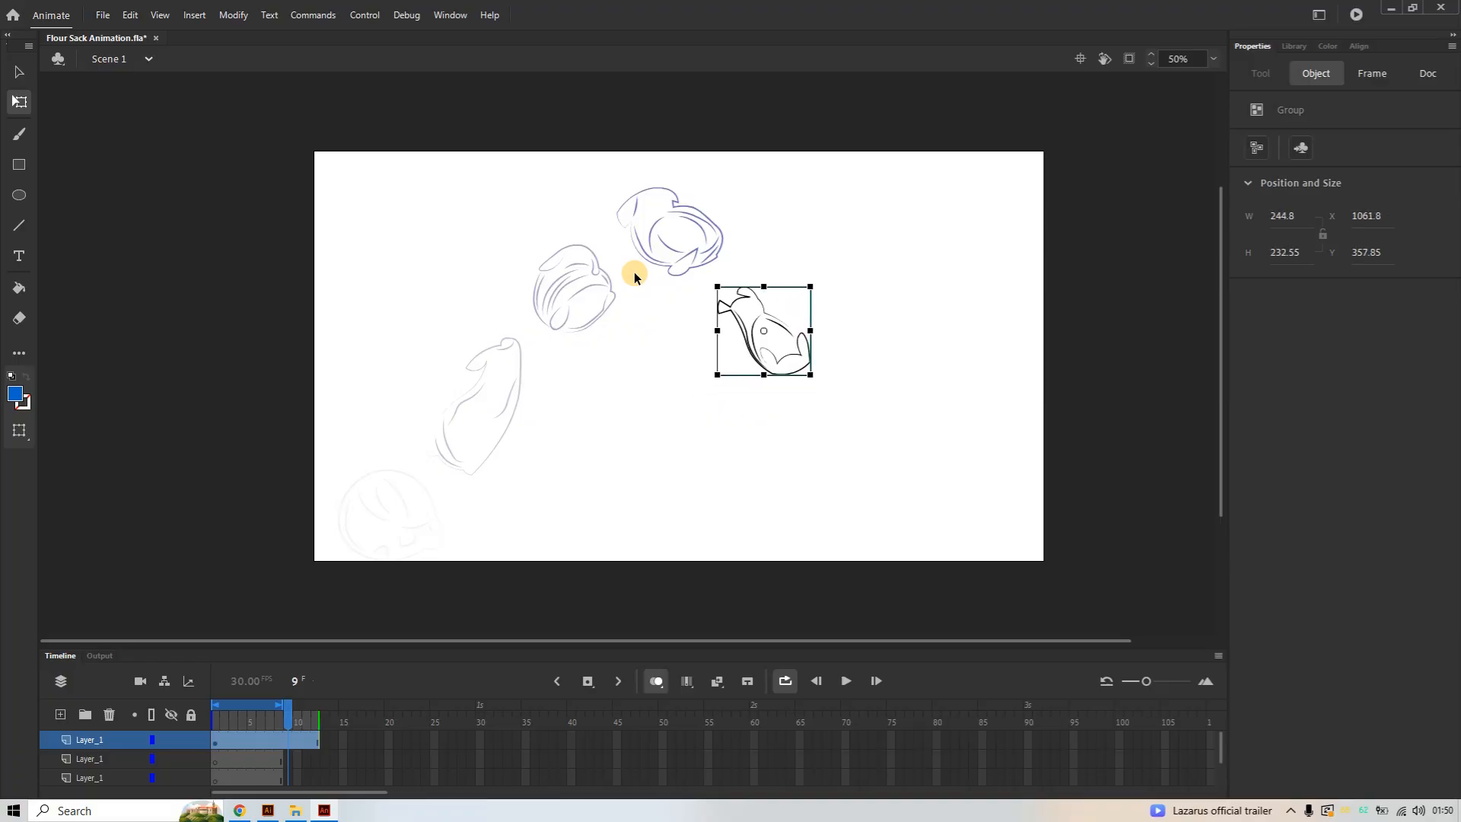
{"action": "key", "text": "Right"}
{"action": "key", "text": "Right"}
{"action": "key", "text": "Right"}
{"action": "key", "text": "Right"}
{"action": "key", "text": "Right"}
{"action": "key", "text": "Right"}
{"action": "key", "text": "Right"}
{"action": "key", "text": "Right"}
{"action": "key", "text": "Right"}
{"action": "key", "text": "Right"}
{"action": "key", "text": "Right"}
{"action": "key", "text": "Right"}
{"action": "key", "text": "Right"}
{"action": "key", "text": "Right"}
{"action": "key", "text": "Right"}
{"action": "key", "text": "Right"}
{"action": "key", "text": "Right"}
{"action": "key", "text": "Right"}
{"action": "key", "text": "Up"}
{"action": "key", "text": "Up"}
{"action": "key", "text": "Up"}
{"action": "key", "text": "Up"}
{"action": "key", "text": "Up"}
{"action": "key", "text": "Up"}
{"action": "key", "text": "Up"}
{"action": "key", "text": "Up"}
{"action": "key", "text": "Up"}
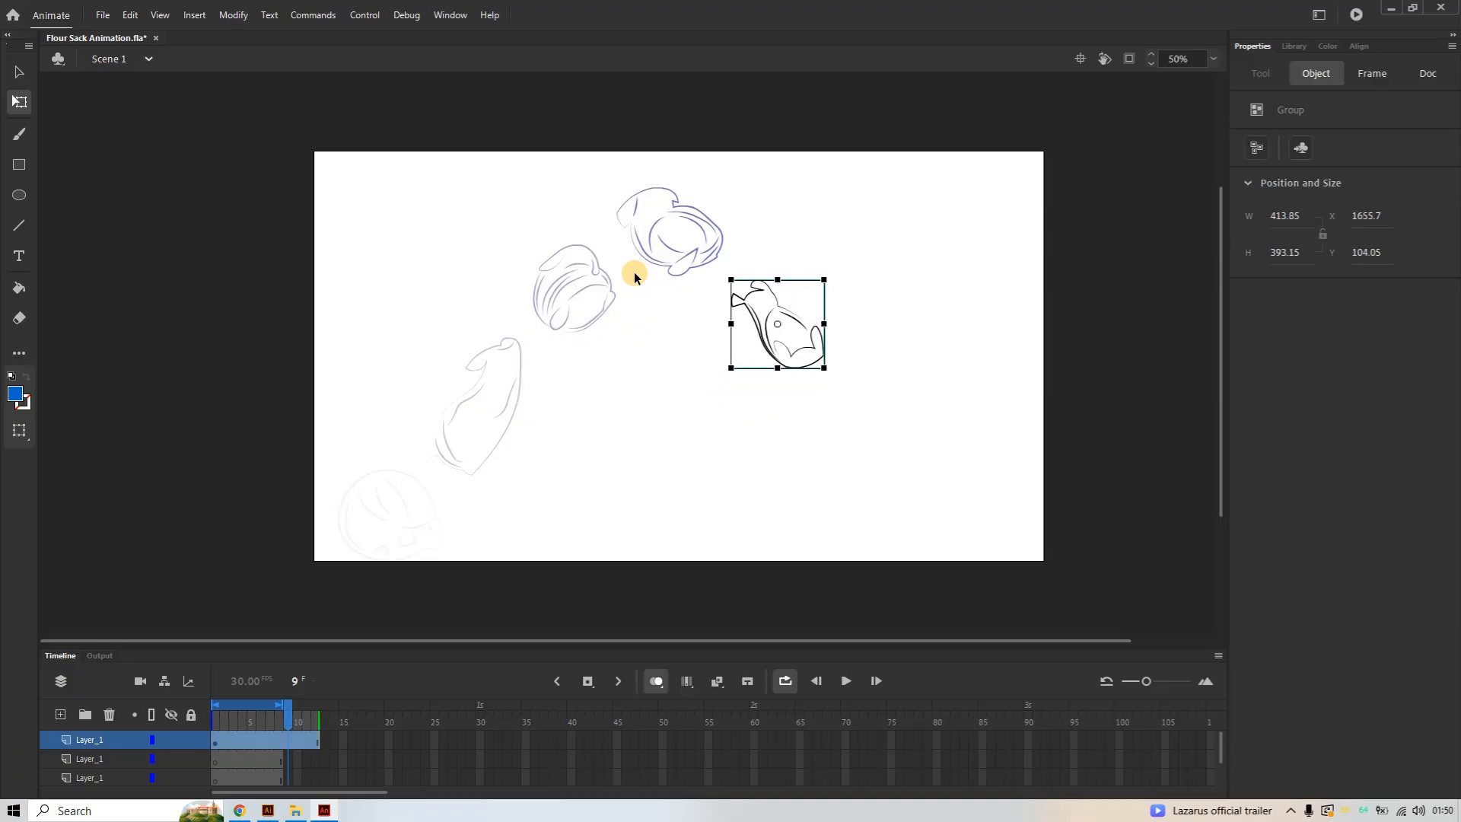
Nudge the first descending pose farther up and slightly right, to about X 1110, Y 296
{"action": "key", "text": "Up"}
{"action": "key", "text": "Up"}
{"action": "key", "text": "Up"}
{"action": "key", "text": "Up"}
{"action": "key", "text": "Up"}
{"action": "key", "text": "Up"}
{"action": "key", "text": "Up"}
{"action": "key", "text": "Up"}
{"action": "key", "text": "Up"}
{"action": "key", "text": "Up"}
{"action": "key", "text": "Up"}
{"action": "key", "text": "Up"}
{"action": "key", "text": "Up"}
{"action": "key", "text": "Up"}
{"action": "key", "text": "Up"}
{"action": "key", "text": "Up"}
{"action": "key", "text": "Up"}
{"action": "key", "text": "Up"}
{"action": "key", "text": "Up"}
{"action": "key", "text": "Up"}
{"action": "key", "text": "Right"}
{"action": "key", "text": "Right"}
{"action": "key", "text": "Right"}
{"action": "key", "text": "Right"}
{"action": "key", "text": "Right"}
{"action": "key", "text": "Right"}
{"action": "key", "text": "Right"}
{"action": "key", "text": "Right"}
{"action": "key", "text": "Right"}
{"action": "key", "text": "Right"}
{"action": "key", "text": "Right"}
{"action": "key", "text": "Right"}
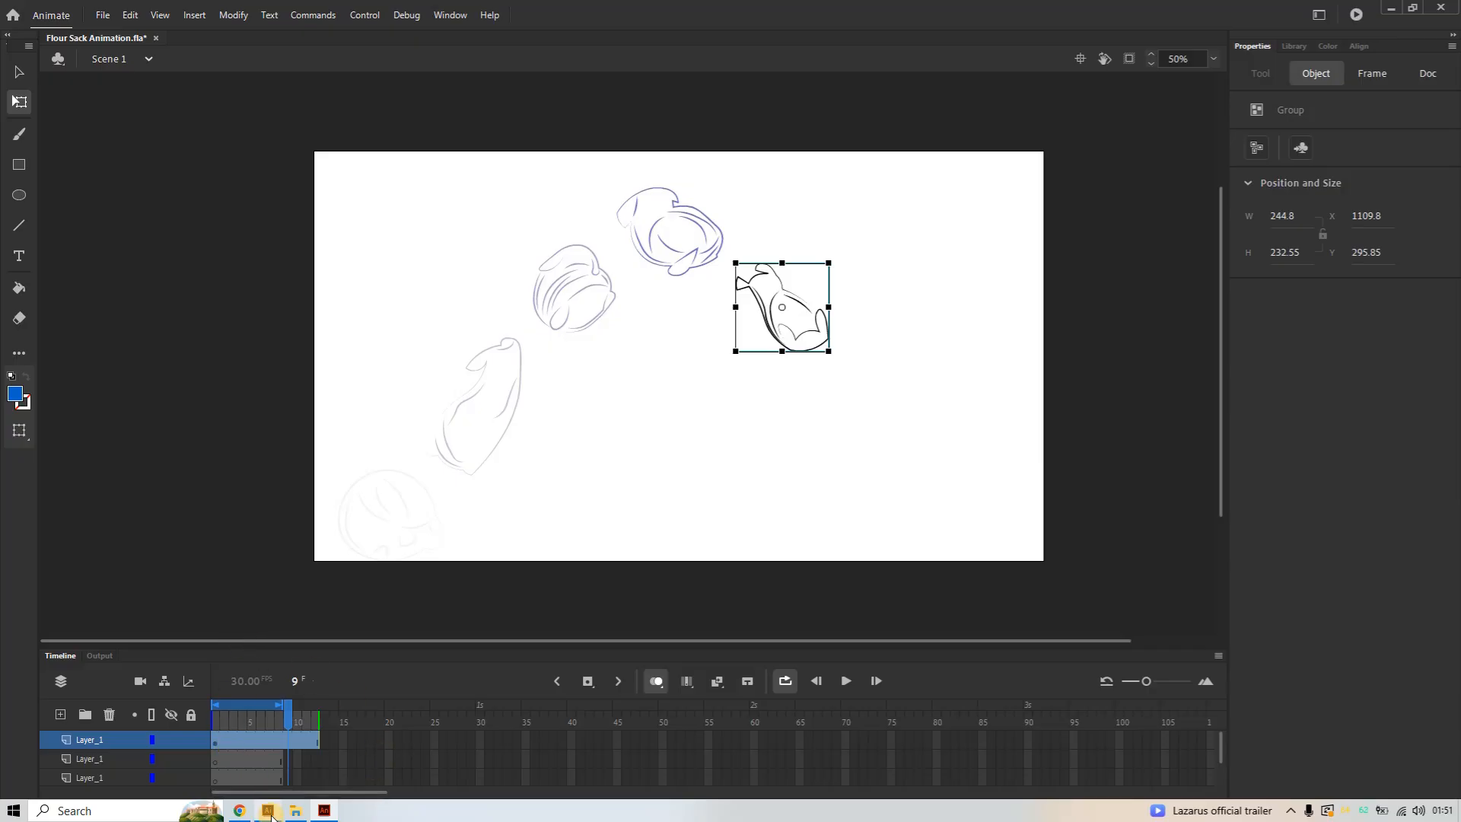
Switch to Illustrator, copy the stretched second descending pose, and return to Animate
{"action": "mouse_move", "coordinate": [268, 814]}
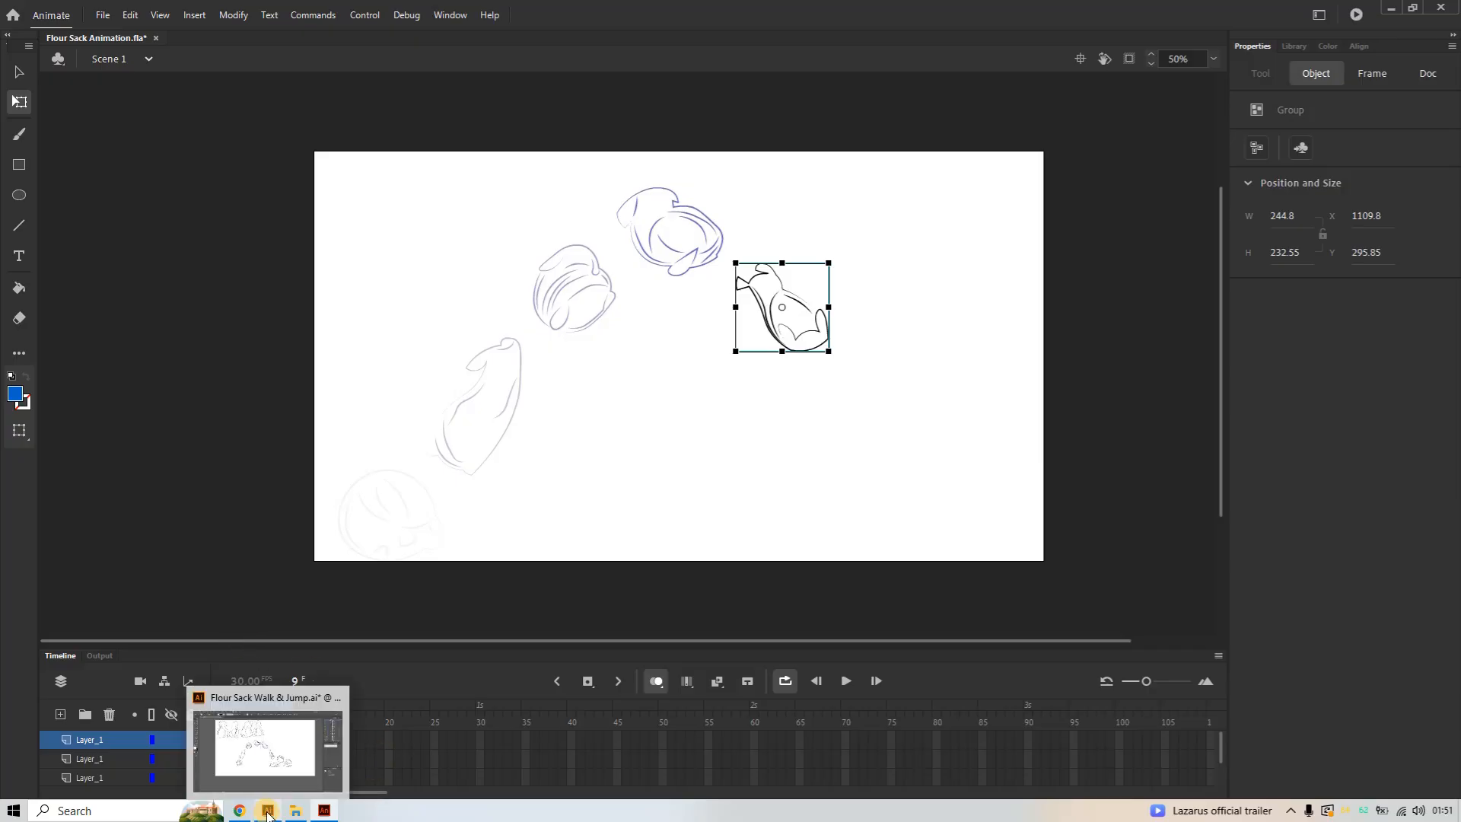
{"action": "left_click", "coordinate": [326, 812]}
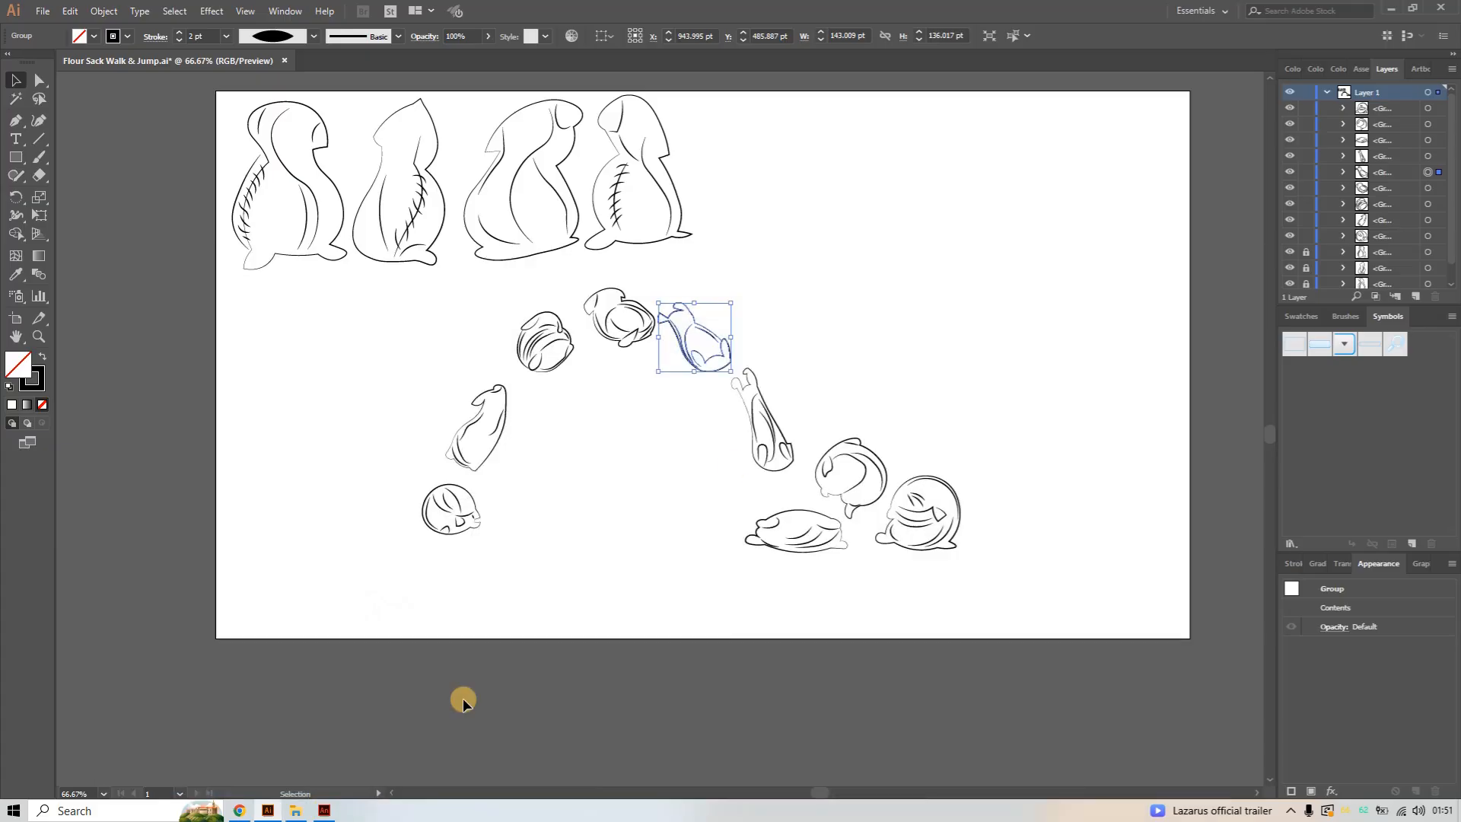
{"action": "left_click", "coordinate": [766, 453]}
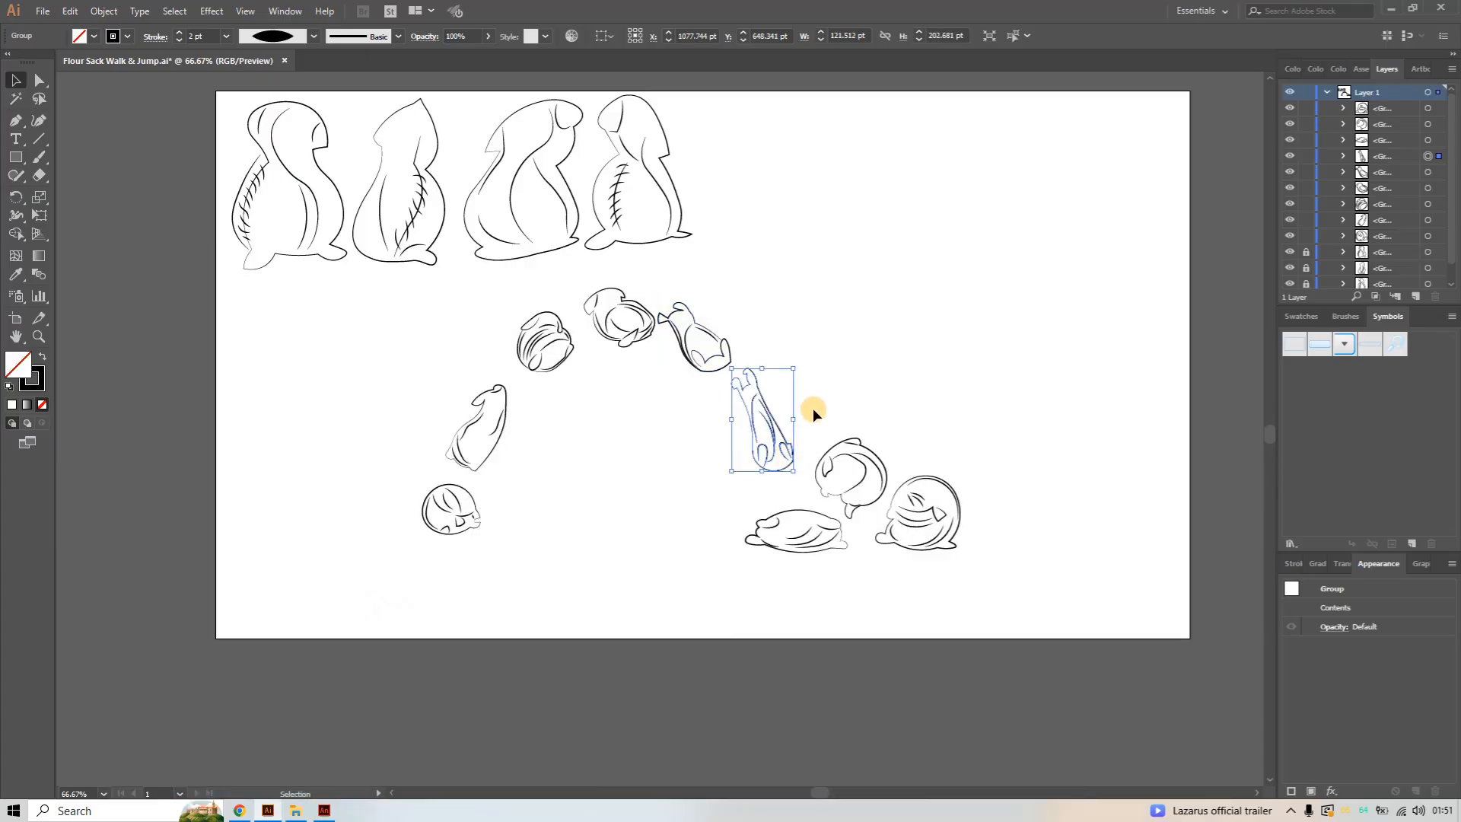
{"action": "key", "text": "ctrl"}
{"action": "left_click", "coordinate": [371, 753]}
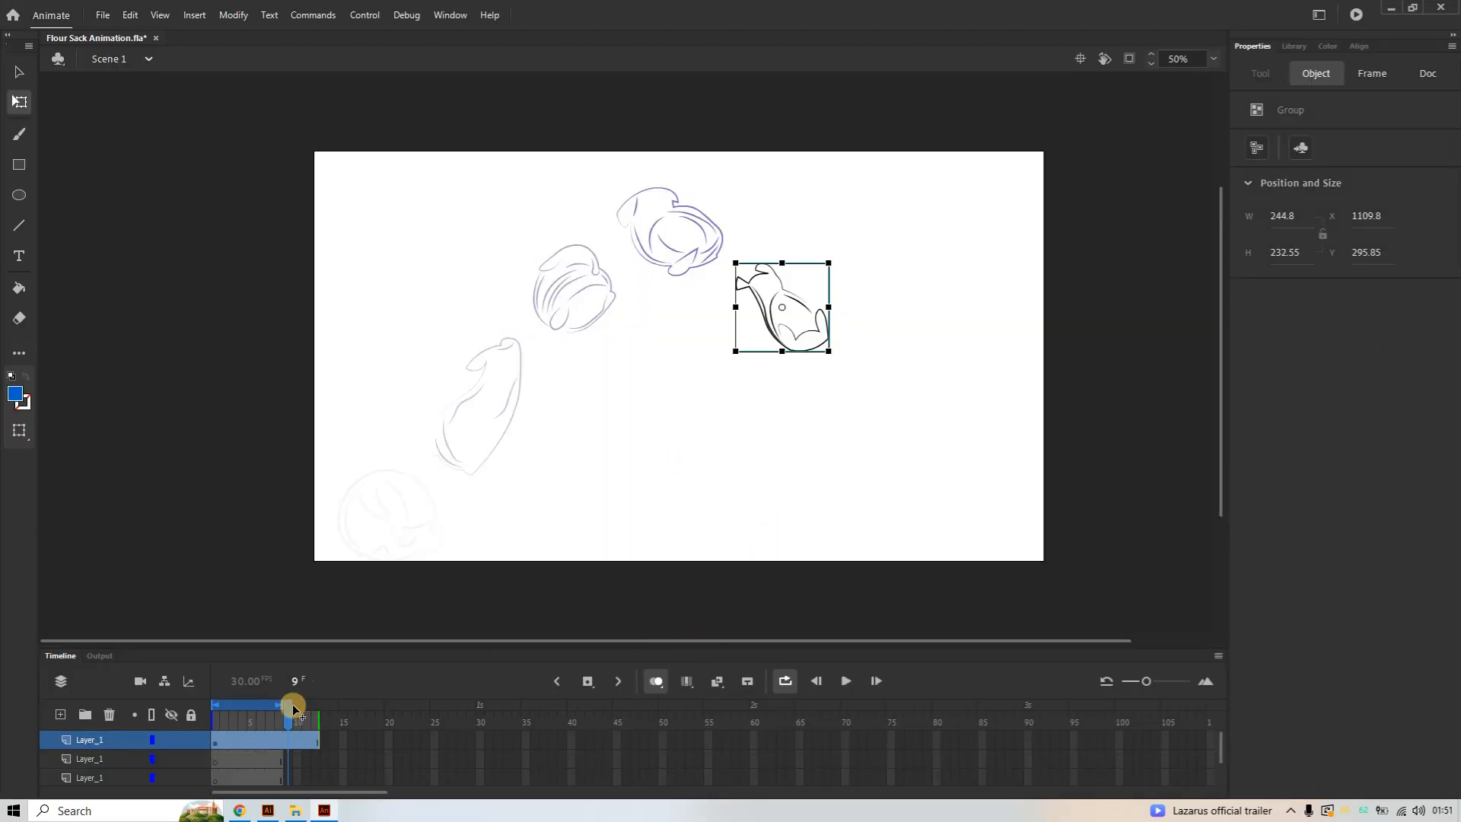
Extend the onion skin range forward to frame 12 and delete the two surplus Layer_1 layers below the top one
{"action": "left_click_drag", "start_coordinate": [281, 703], "coordinate": [315, 705]}
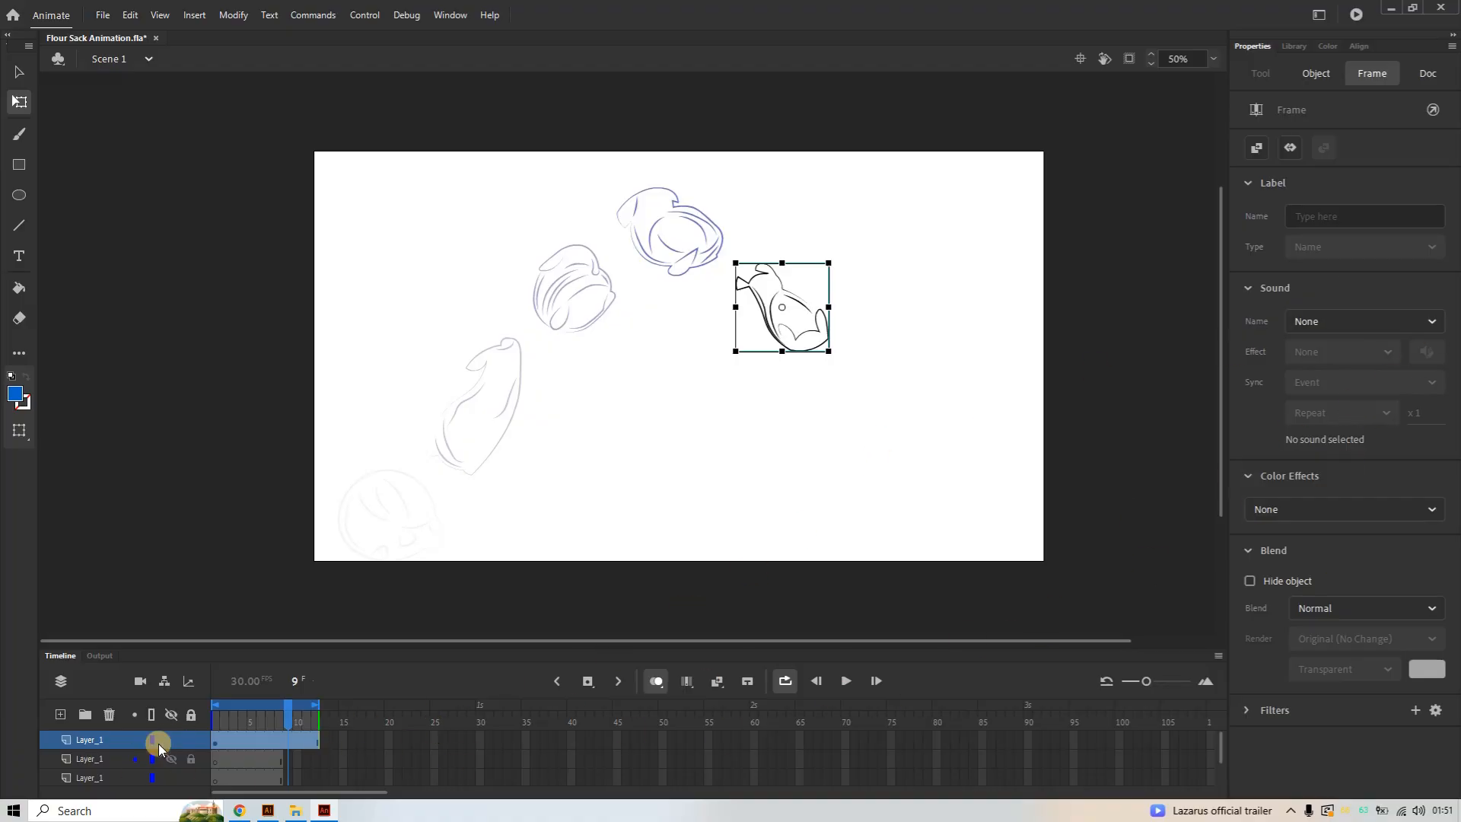
{"action": "right_click", "coordinate": [104, 761]}
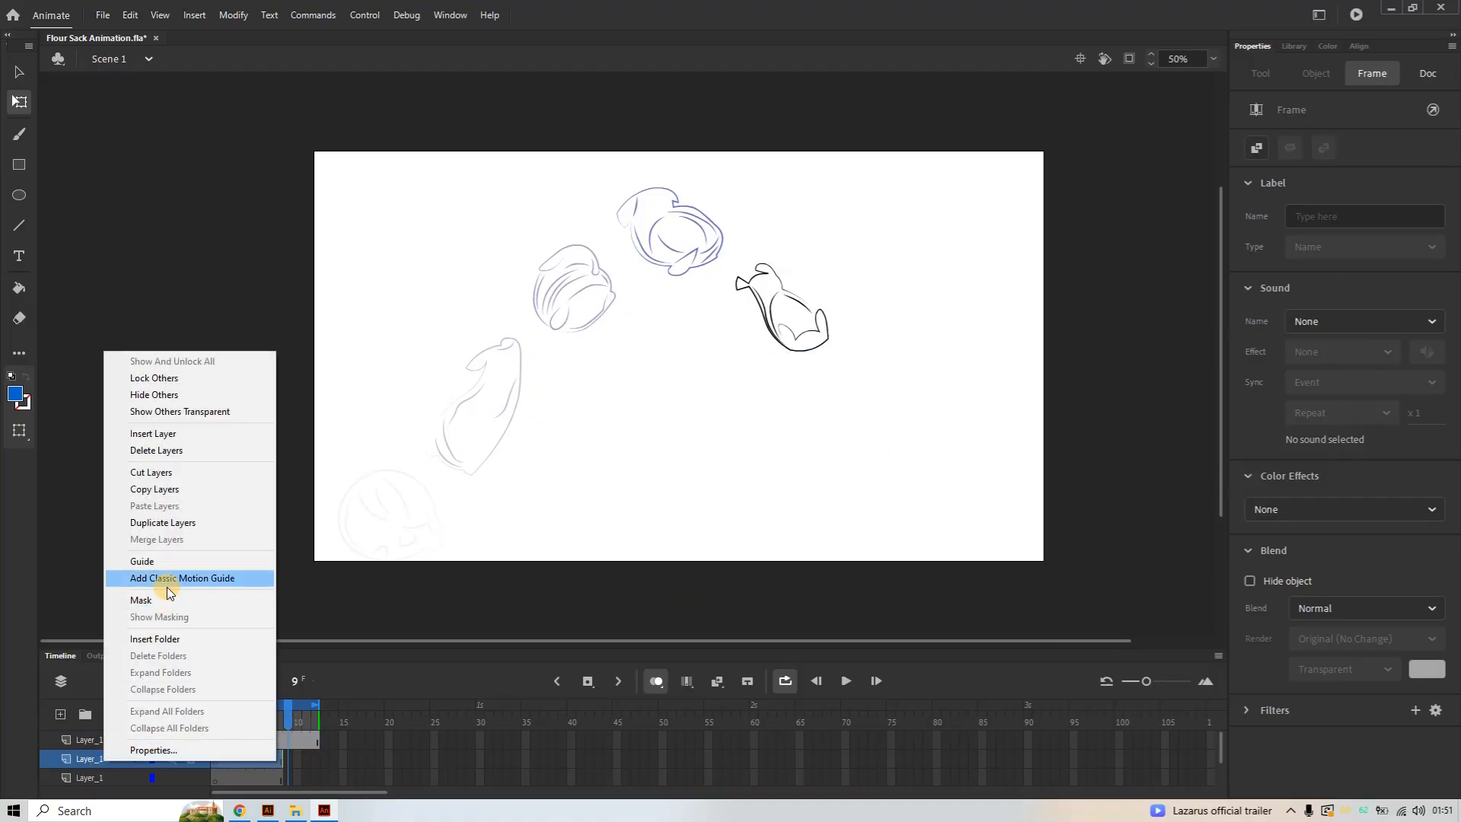
{"action": "left_click", "coordinate": [180, 450]}
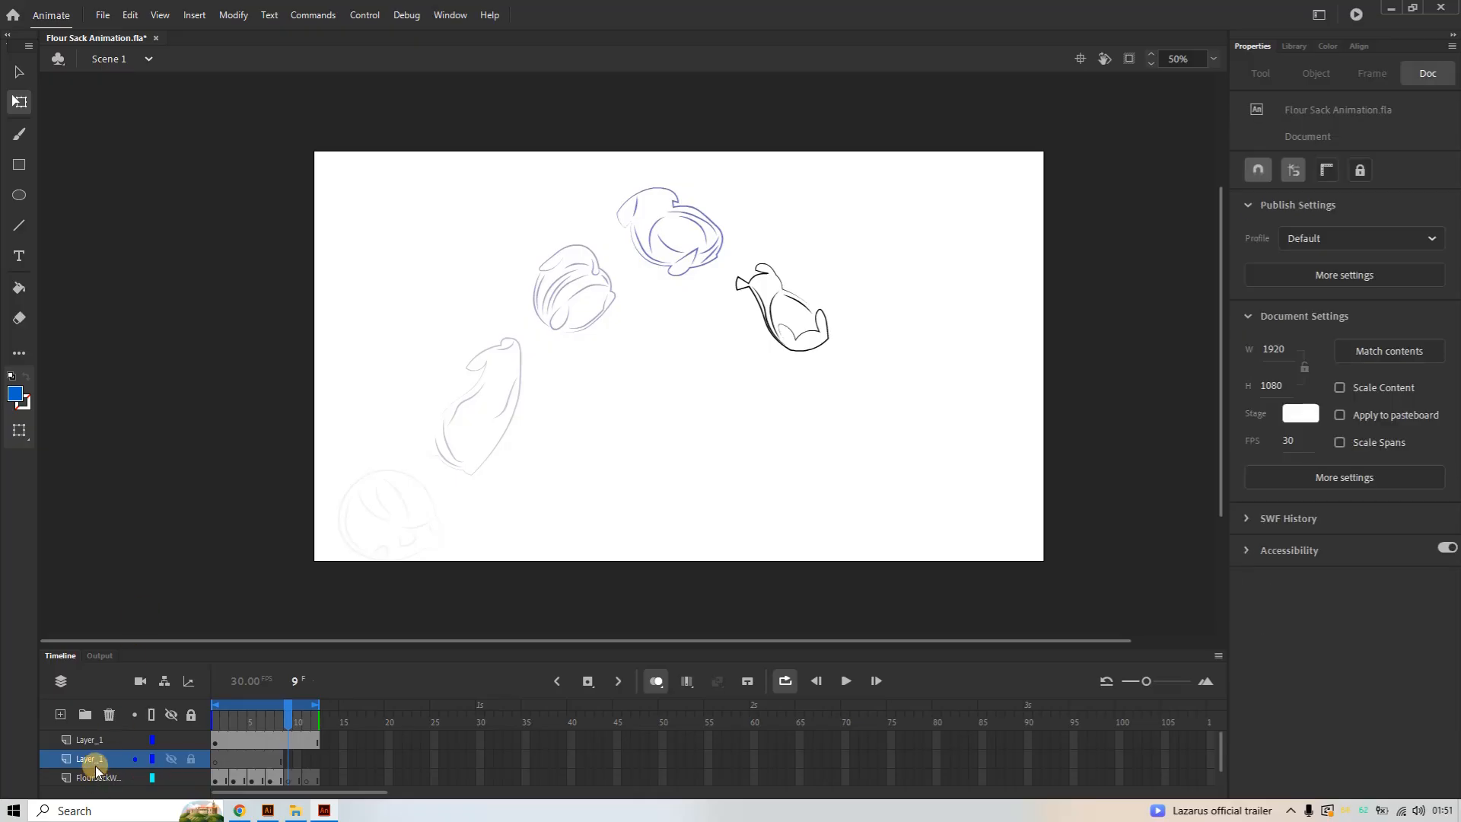
{"action": "right_click", "coordinate": [98, 759]}
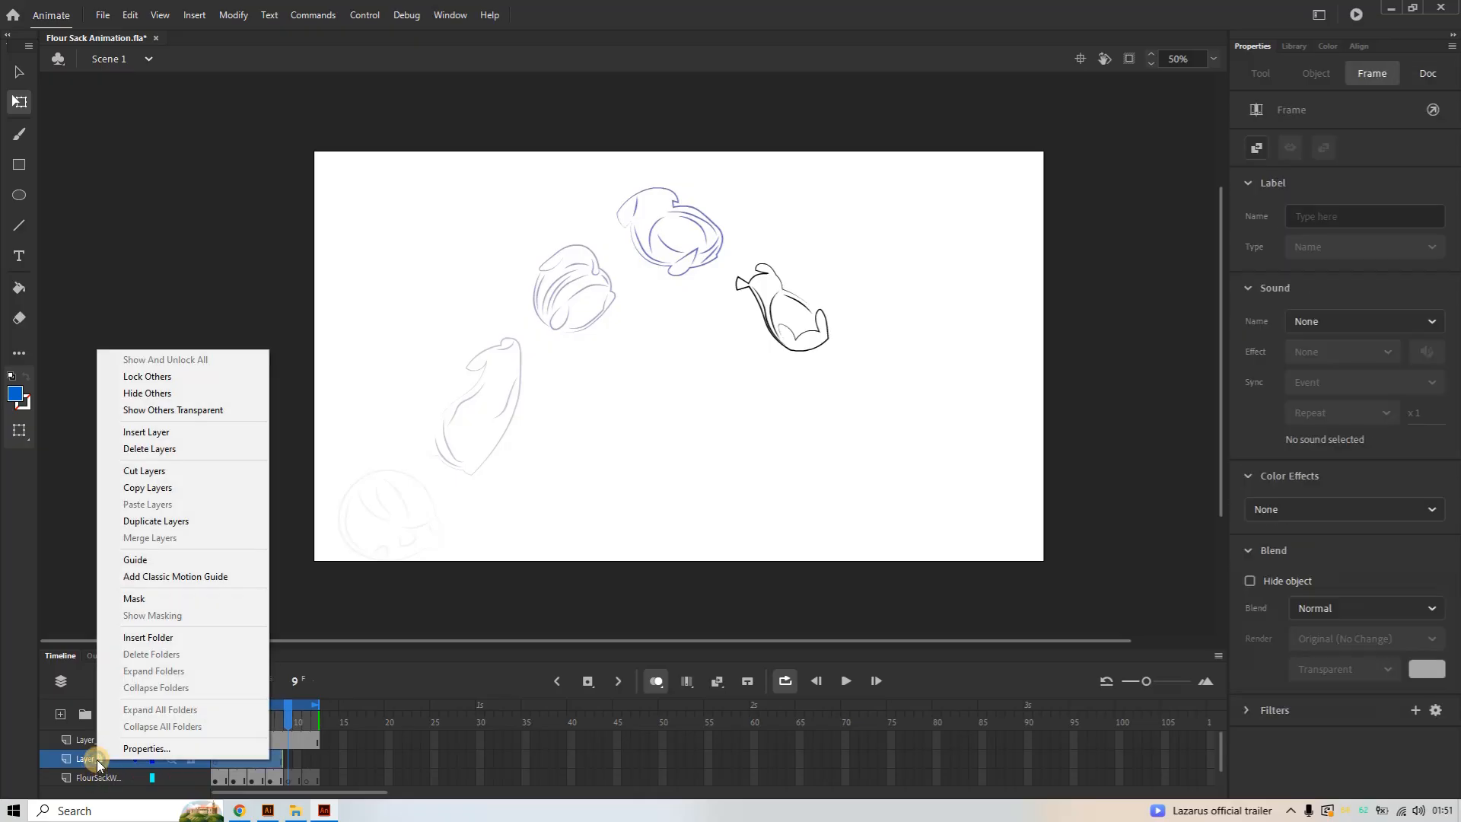
{"action": "left_click", "coordinate": [162, 450]}
Paste the stretched descending pose using AI file importer preferences, applying the recommended import settings and maintaining layers
{"action": "left_click", "coordinate": [286, 760]}
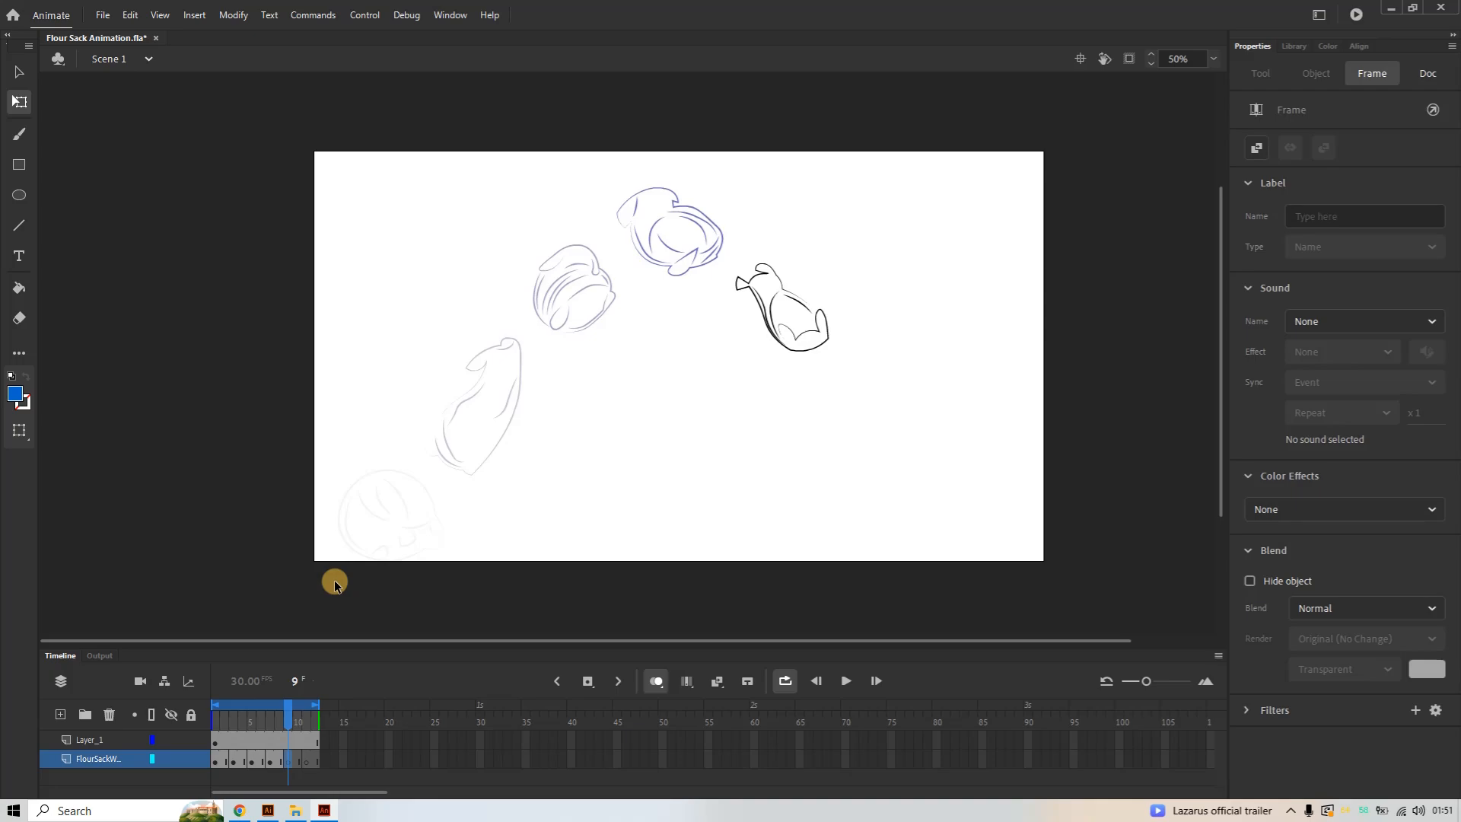
{"action": "key", "text": "ctrl+v"}
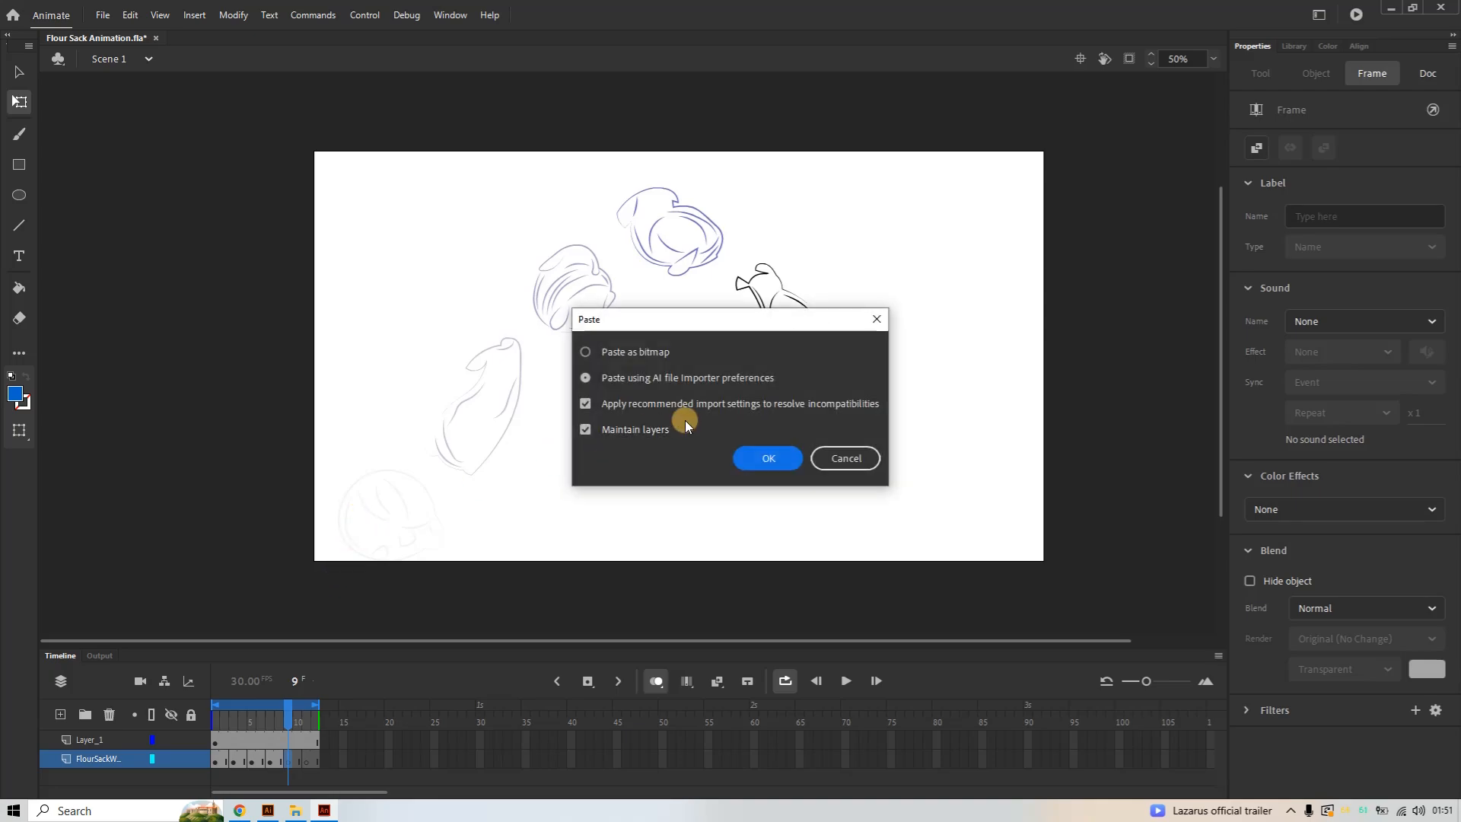
{"action": "left_click", "coordinate": [761, 457]}
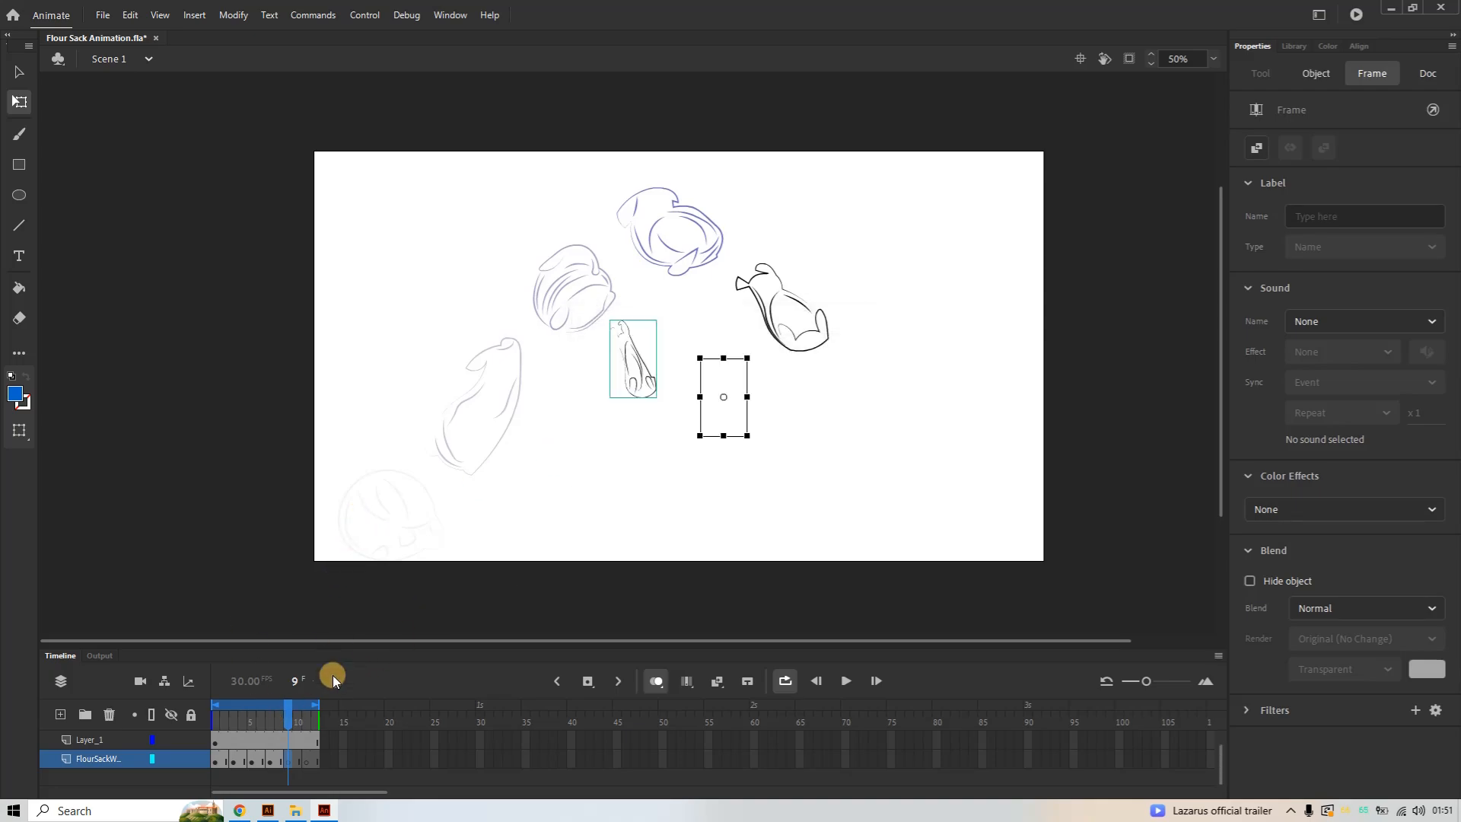
Cut the first descending pose from frame 1 of Layer_1 and paste it into frame 9 of the flour sack layer
{"action": "left_click", "coordinate": [216, 742]}
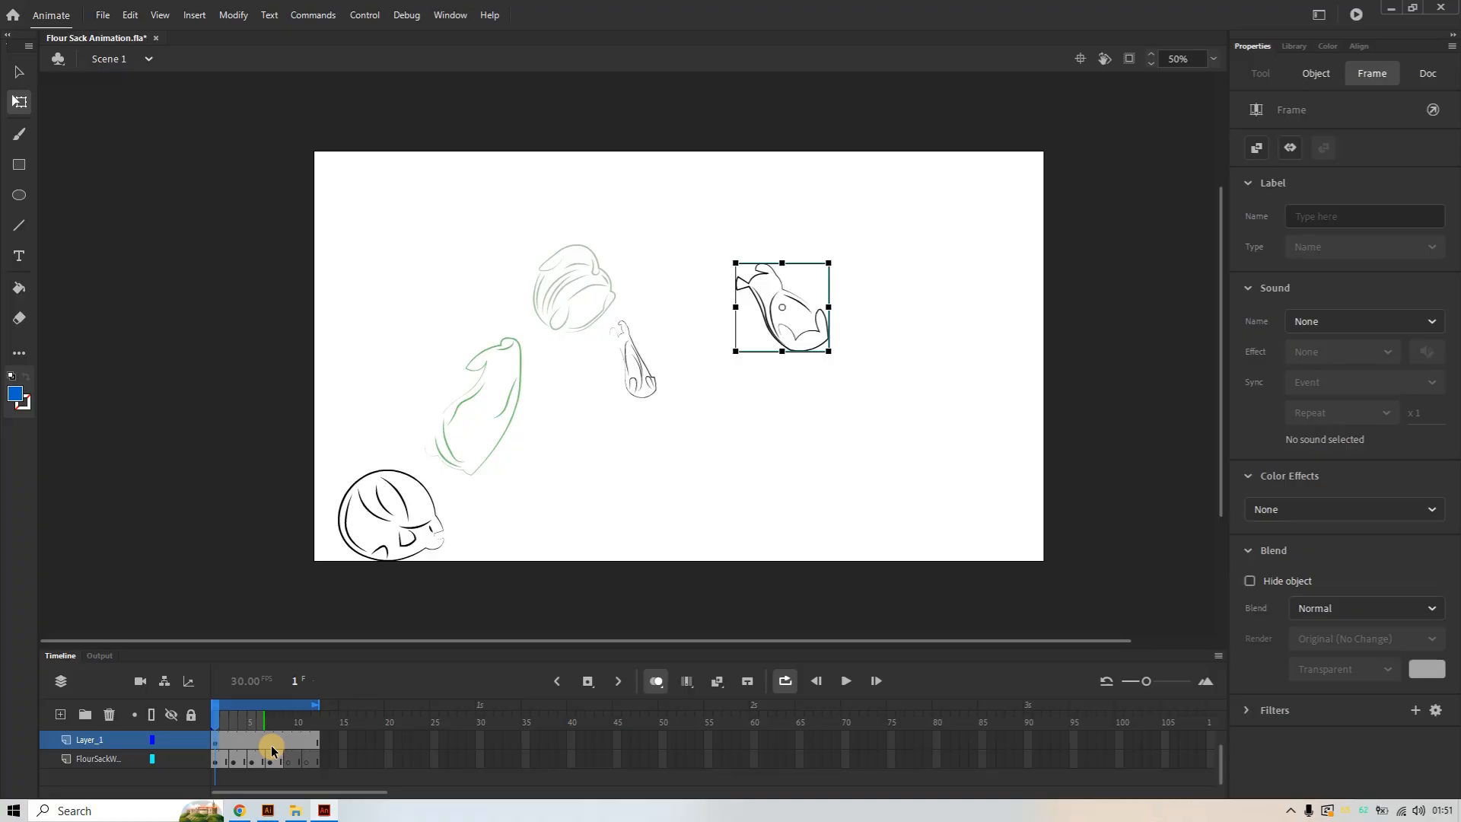
{"action": "left_click", "coordinate": [272, 748]}
{"action": "left_click", "coordinate": [286, 761]}
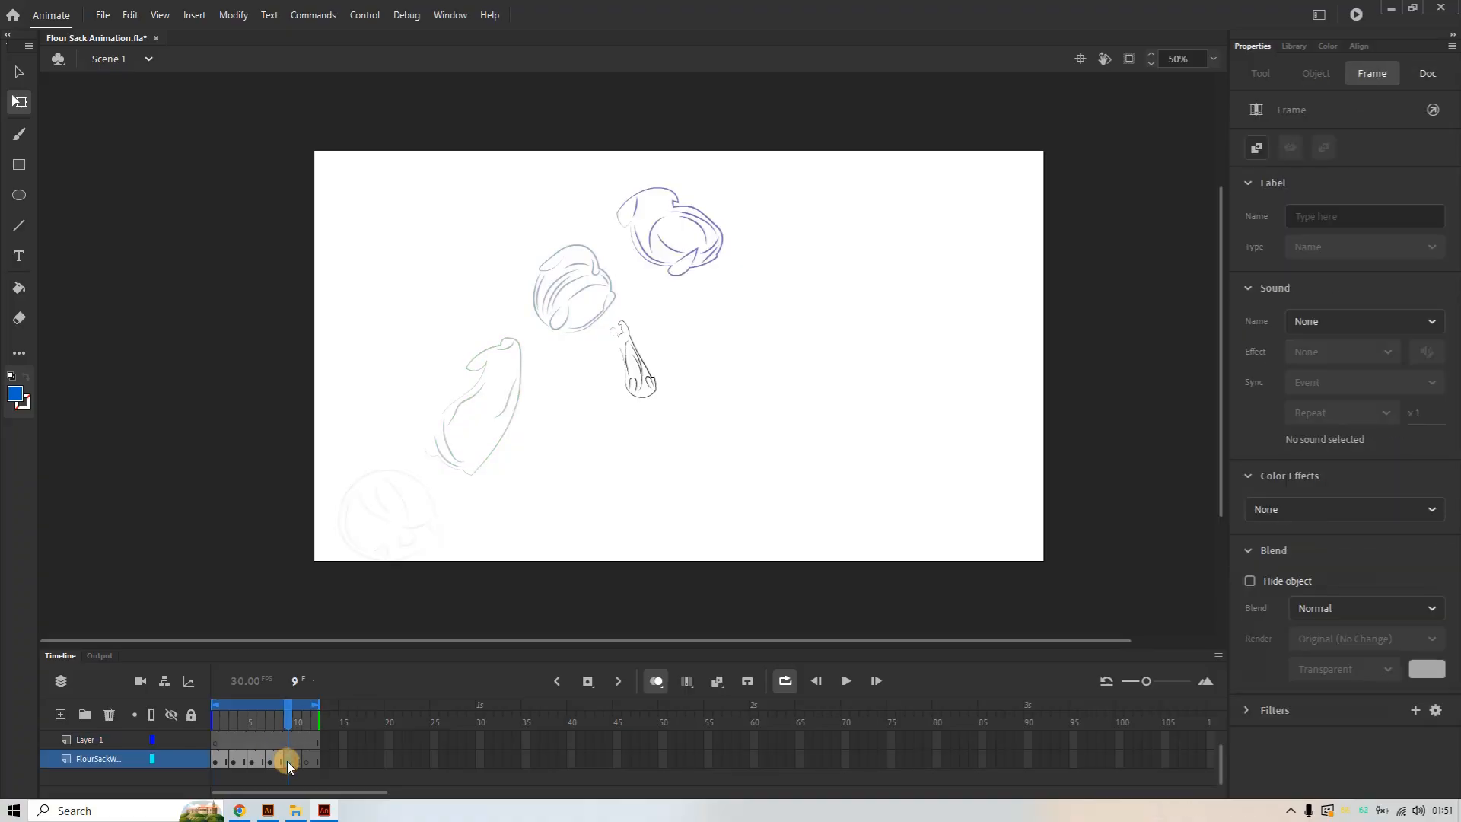
{"action": "key", "text": "ctrl+v"}
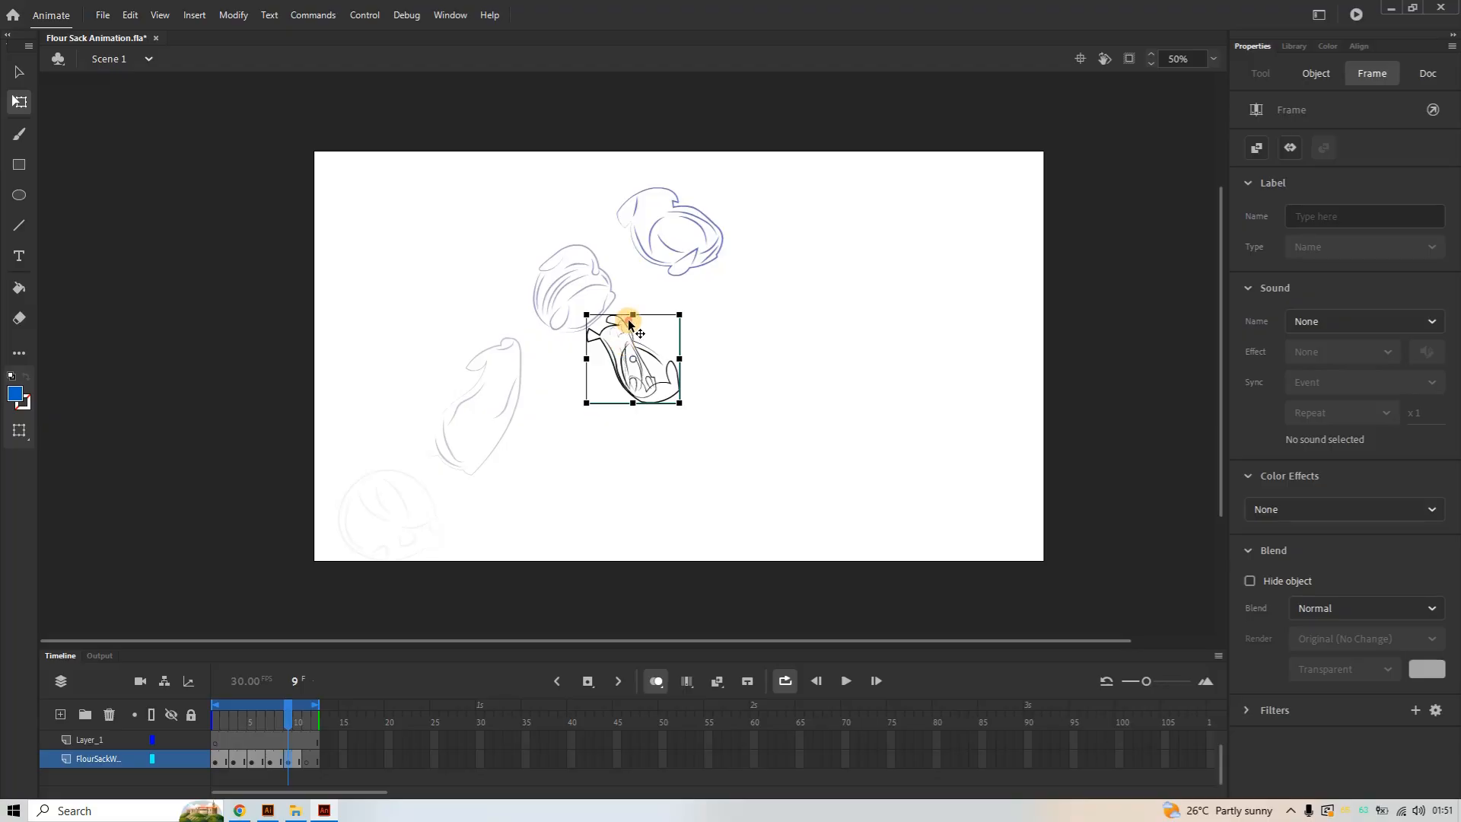
Move the small stretched pose right, clear of the others, and place the frame 9 pose beyond the peak at about X 1124, Y 234
{"action": "left_click_drag", "start_coordinate": [624, 325], "coordinate": [841, 318]}
{"action": "left_click", "coordinate": [268, 778]}
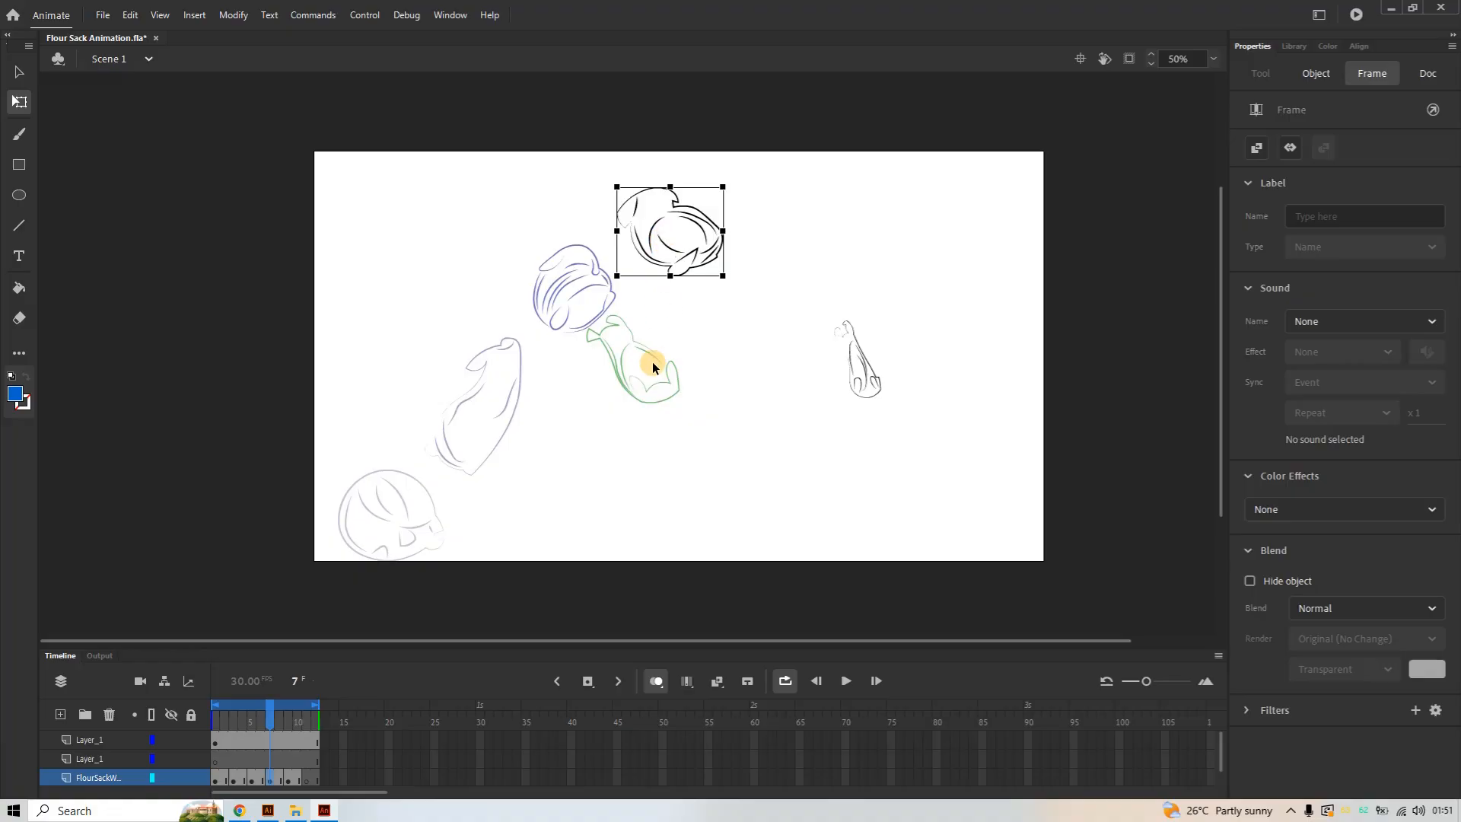
{"action": "left_click", "coordinate": [288, 778]}
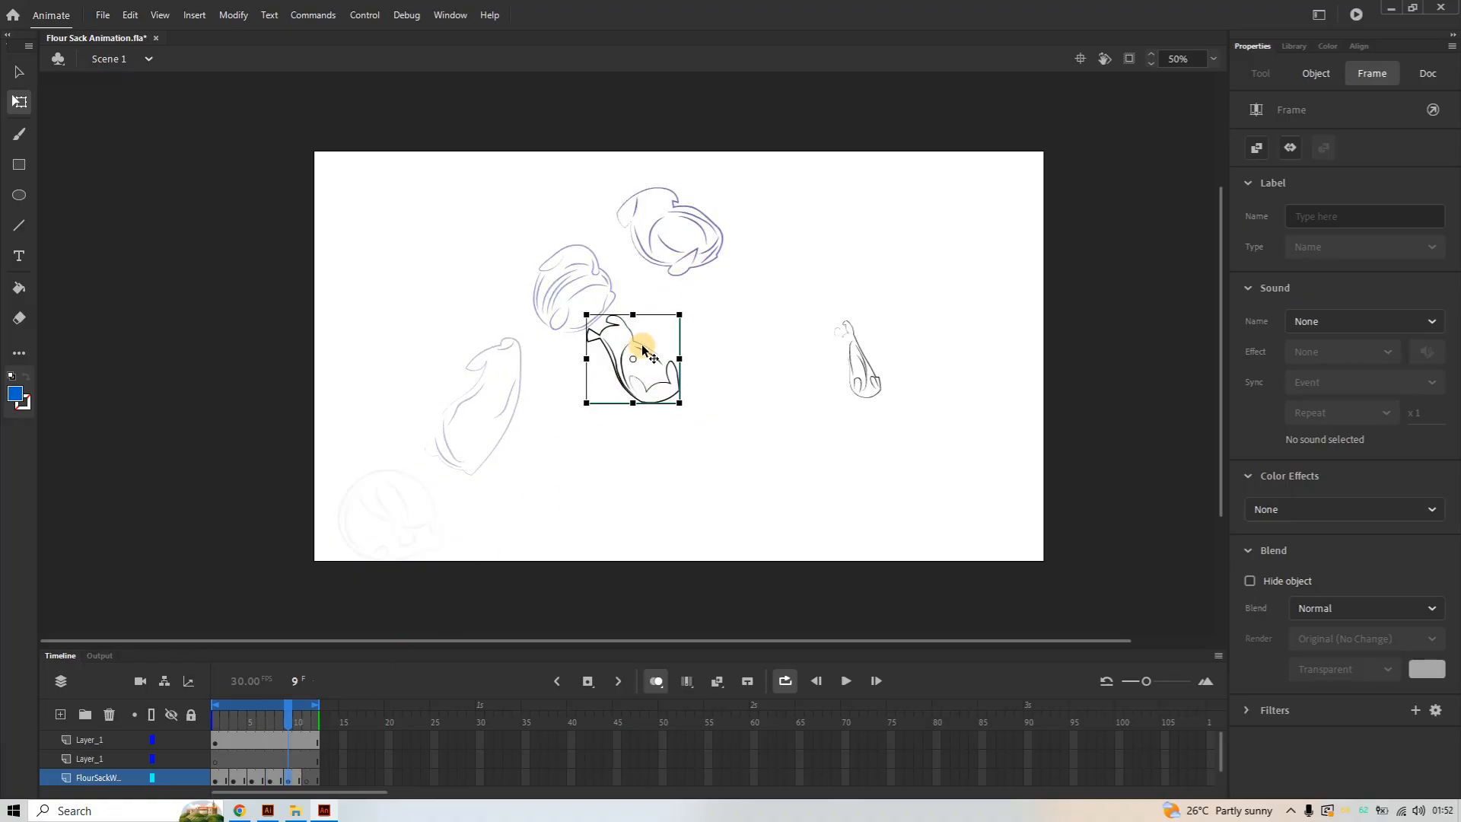
{"action": "left_click_drag", "start_coordinate": [642, 342], "coordinate": [799, 275]}
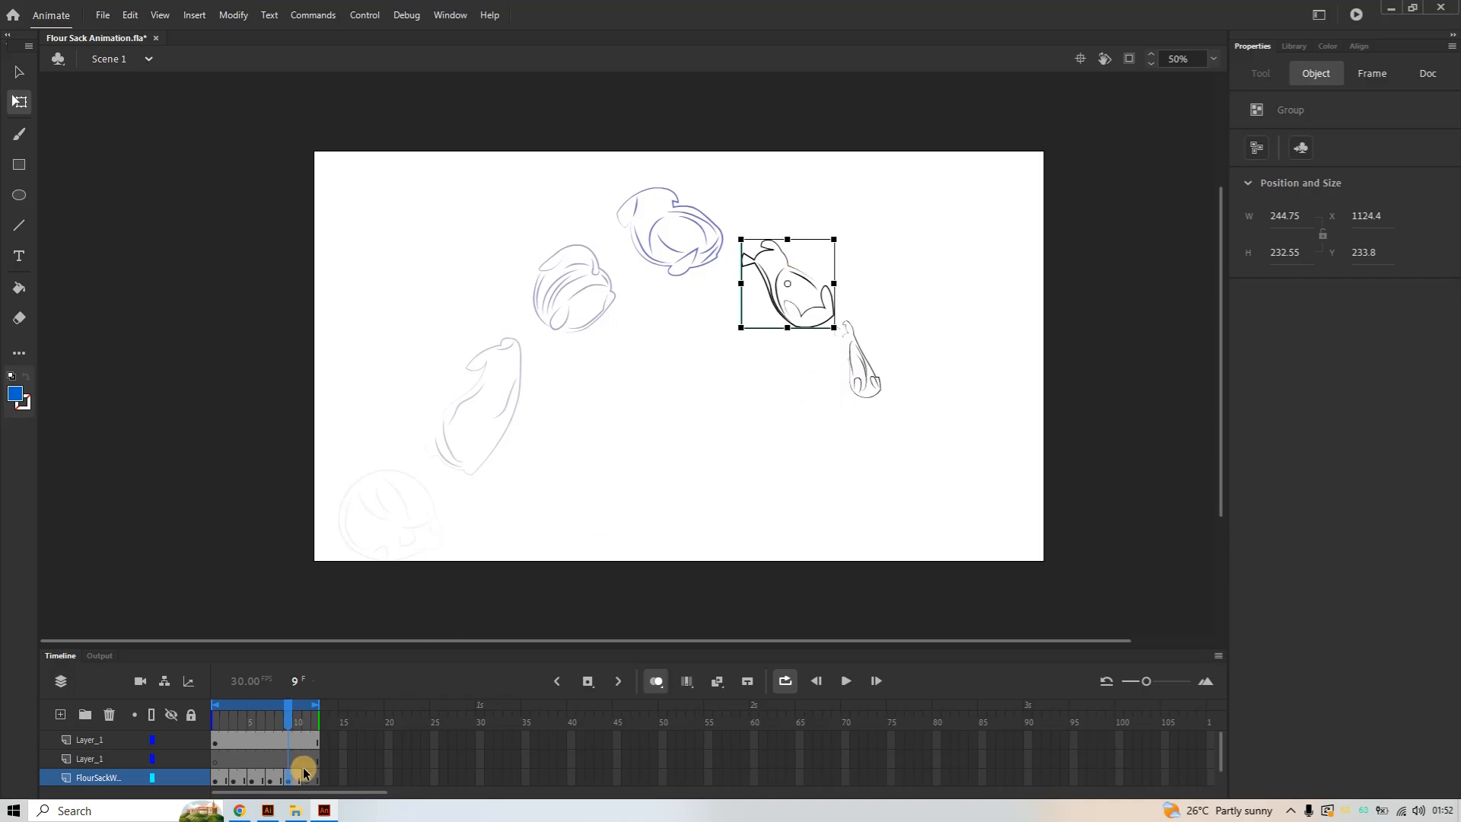
Scale the stretched pose up to about 258 by 284 and move it to frame 11 of the flour sack layer, below the frame 9 pose
{"action": "left_click", "coordinate": [214, 741]}
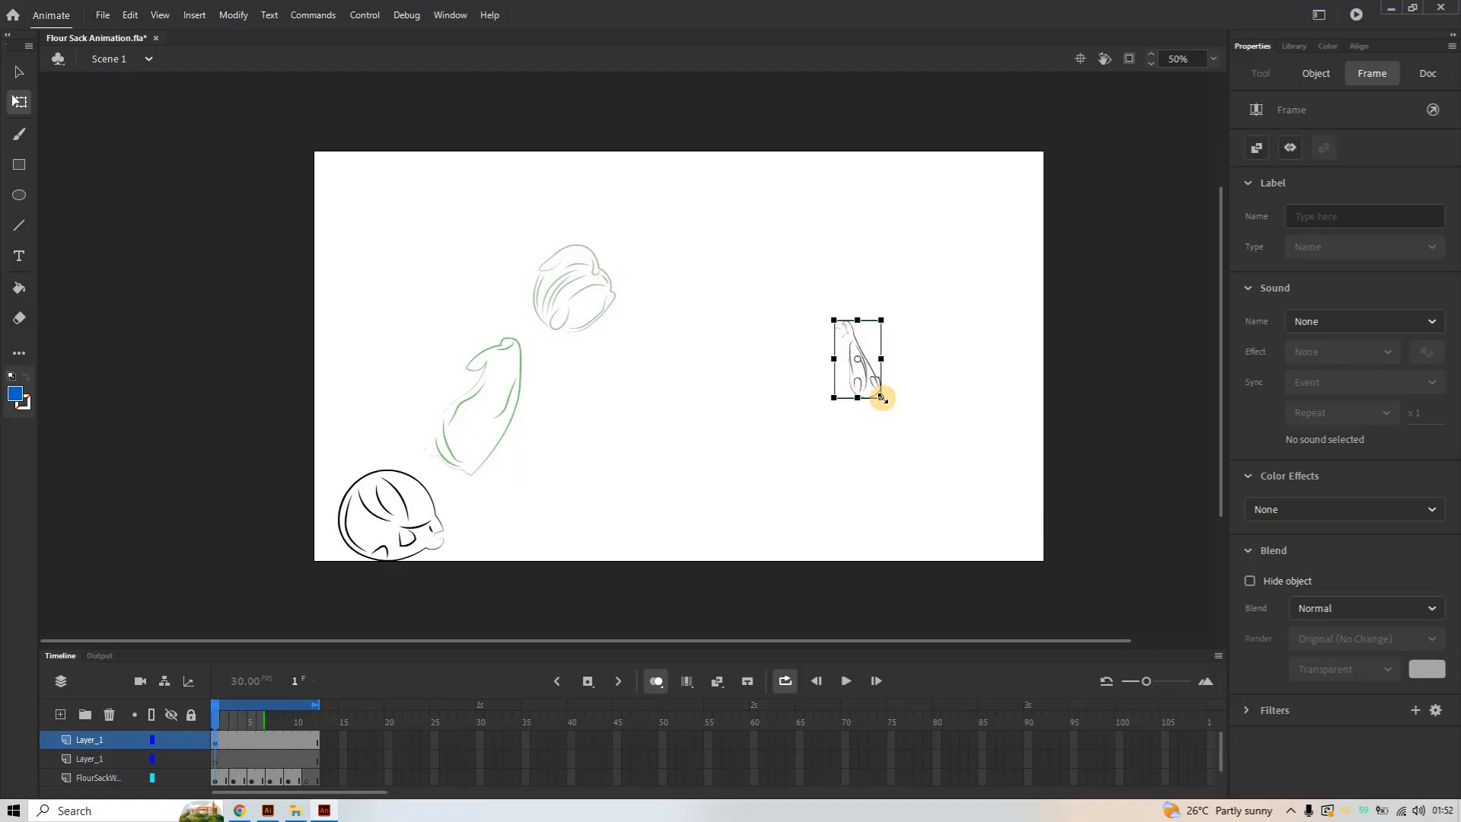
{"action": "left_click_drag", "start_coordinate": [882, 397], "coordinate": [909, 413]}
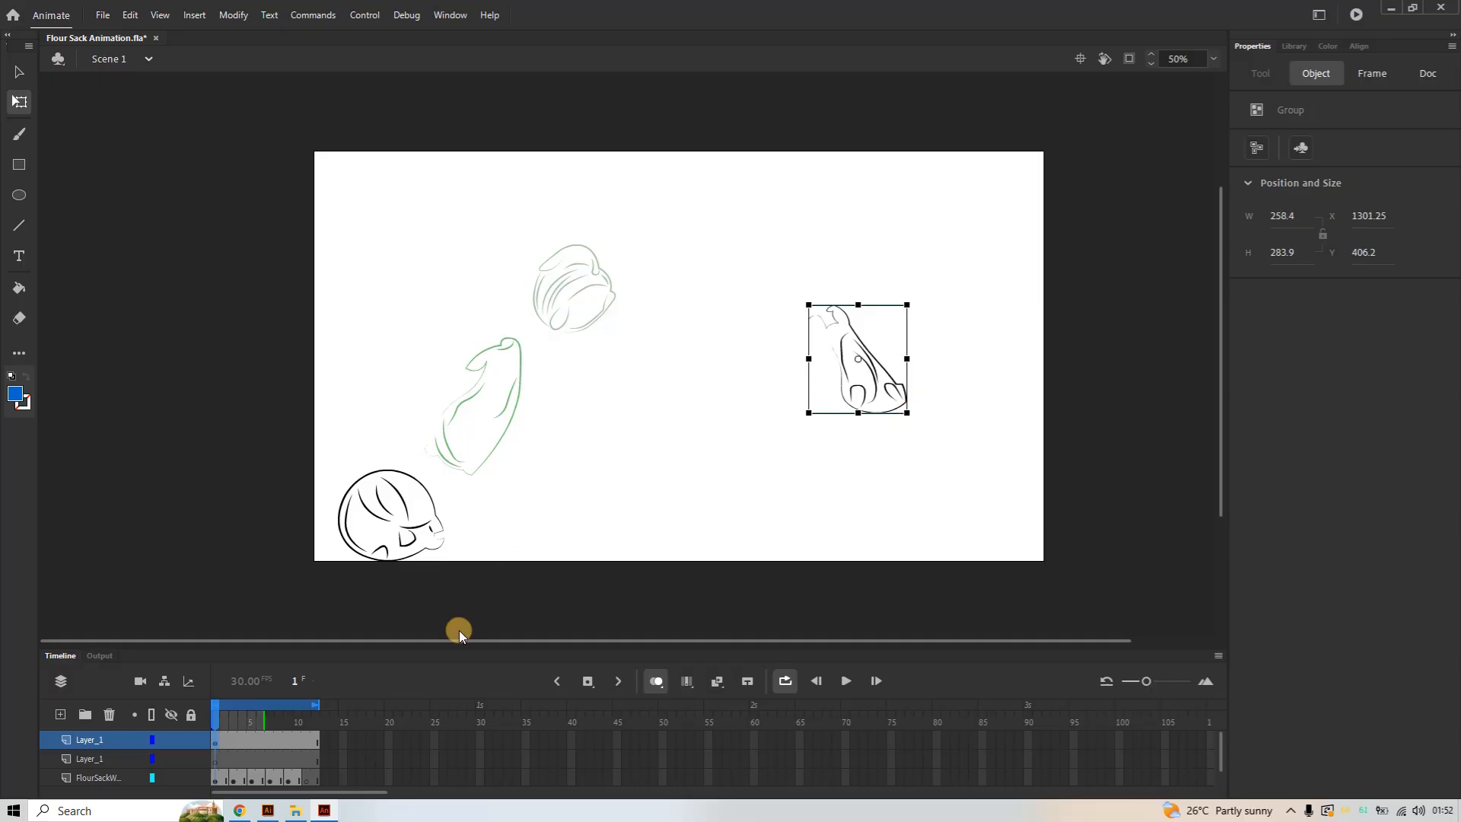
{"action": "left_click", "coordinate": [217, 745]}
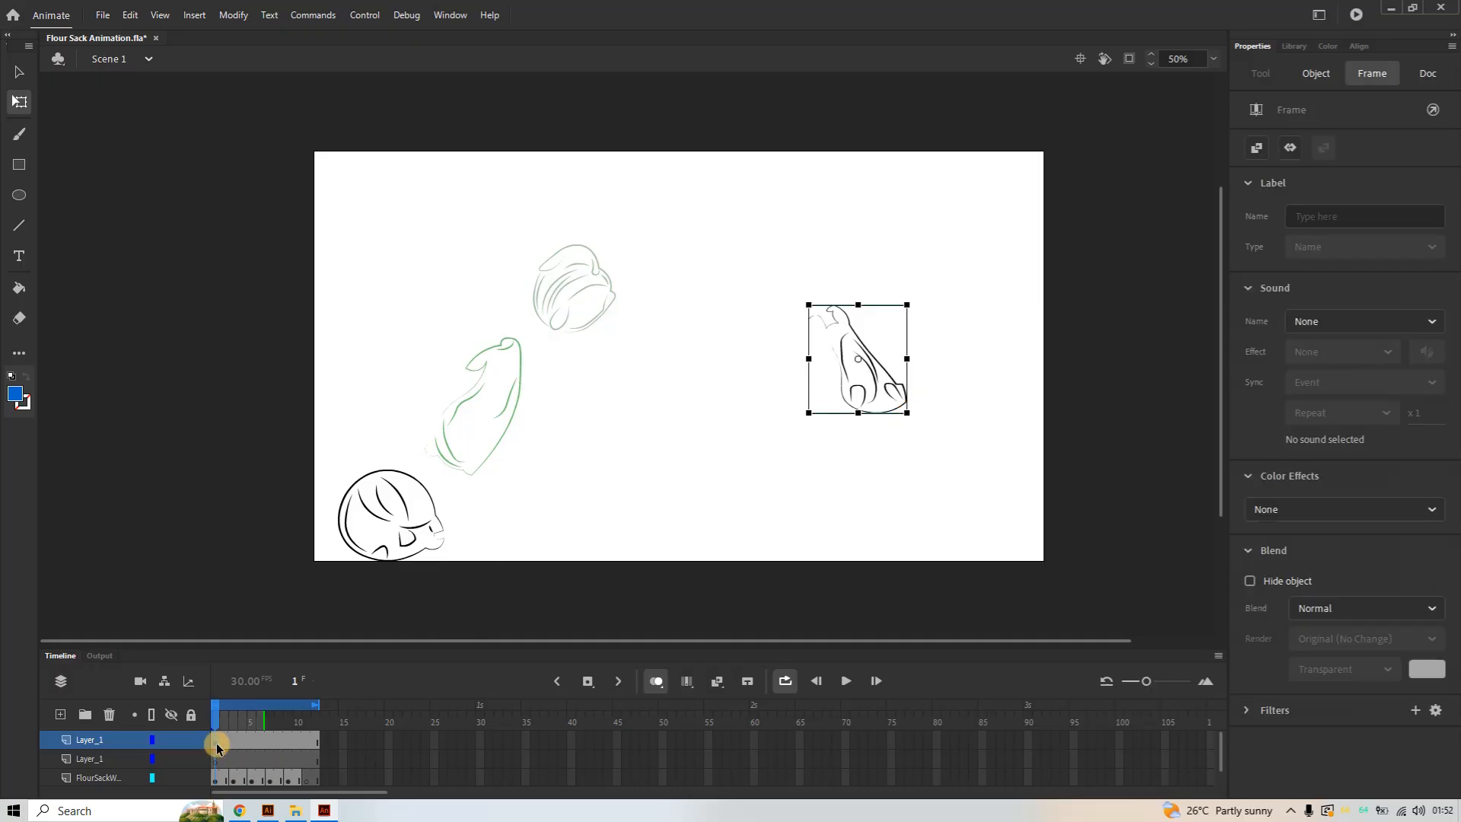
{"action": "left_click", "coordinate": [305, 778]}
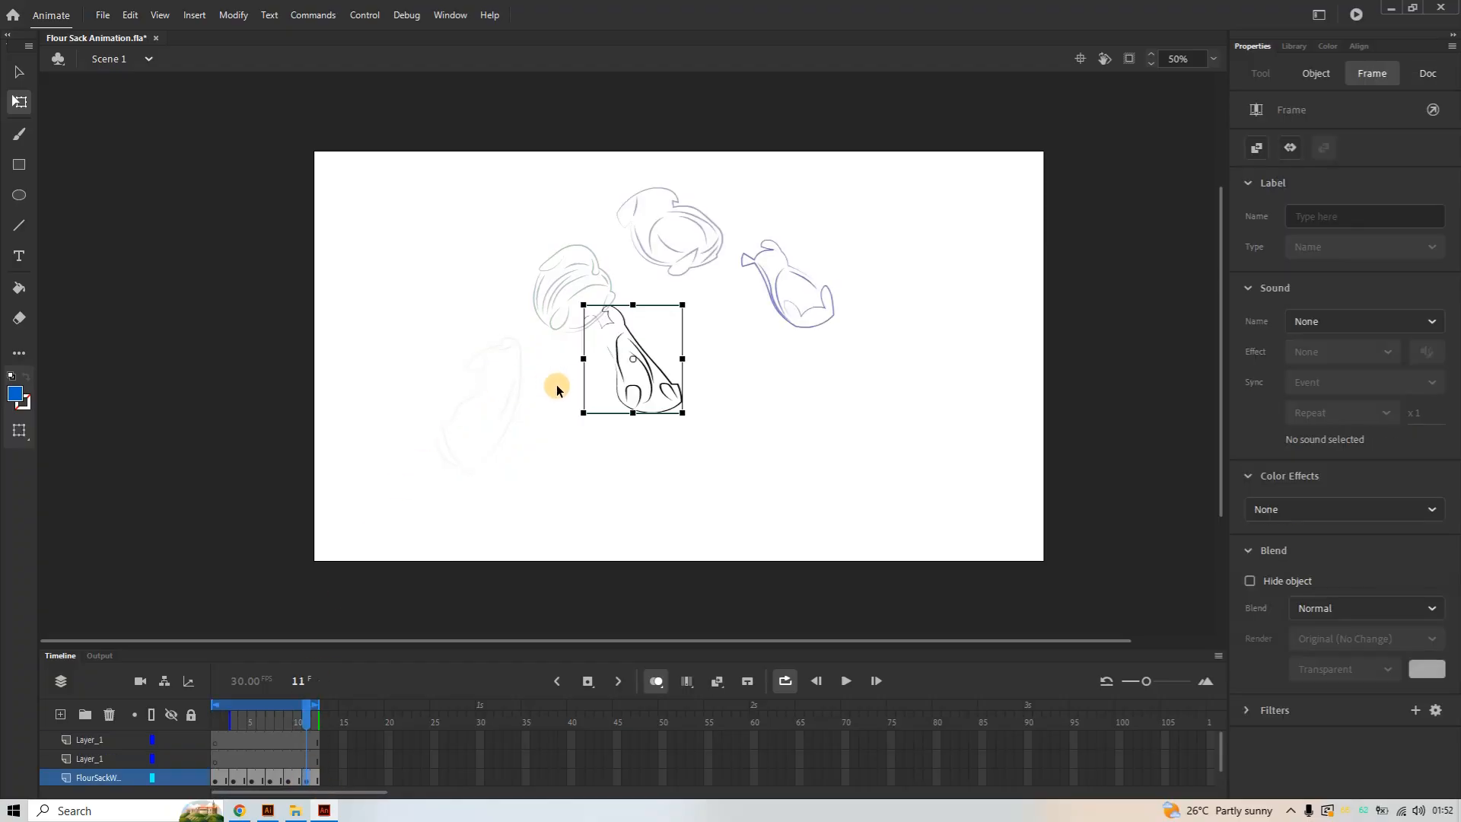
{"action": "left_click", "coordinate": [636, 378]}
{"action": "left_click_drag", "start_coordinate": [643, 356], "coordinate": [884, 382]}
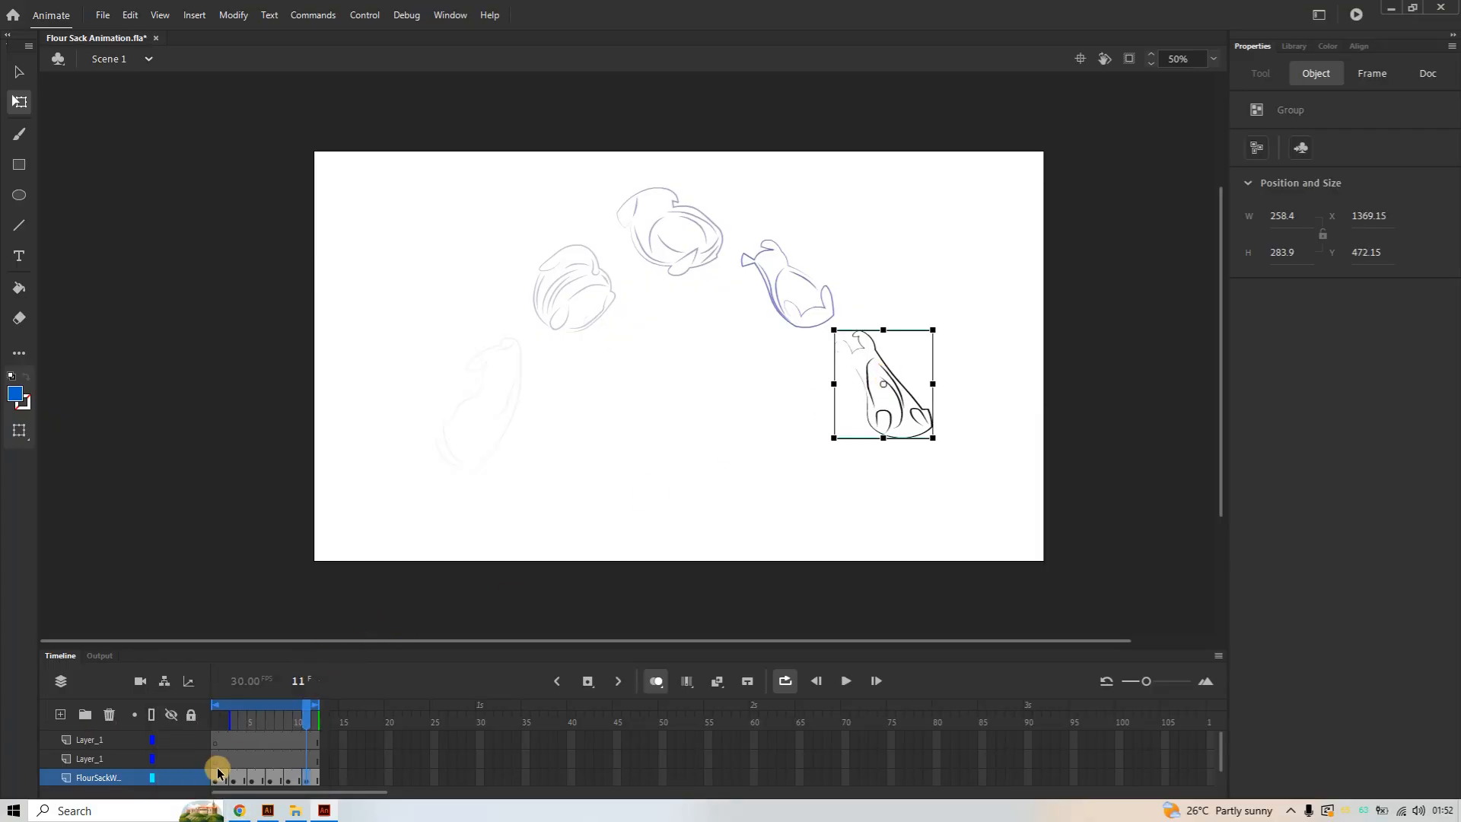
Delete the two leftover Layer_1 layers and extend the onion skin range back to frame 1
{"action": "right_click", "coordinate": [112, 742]}
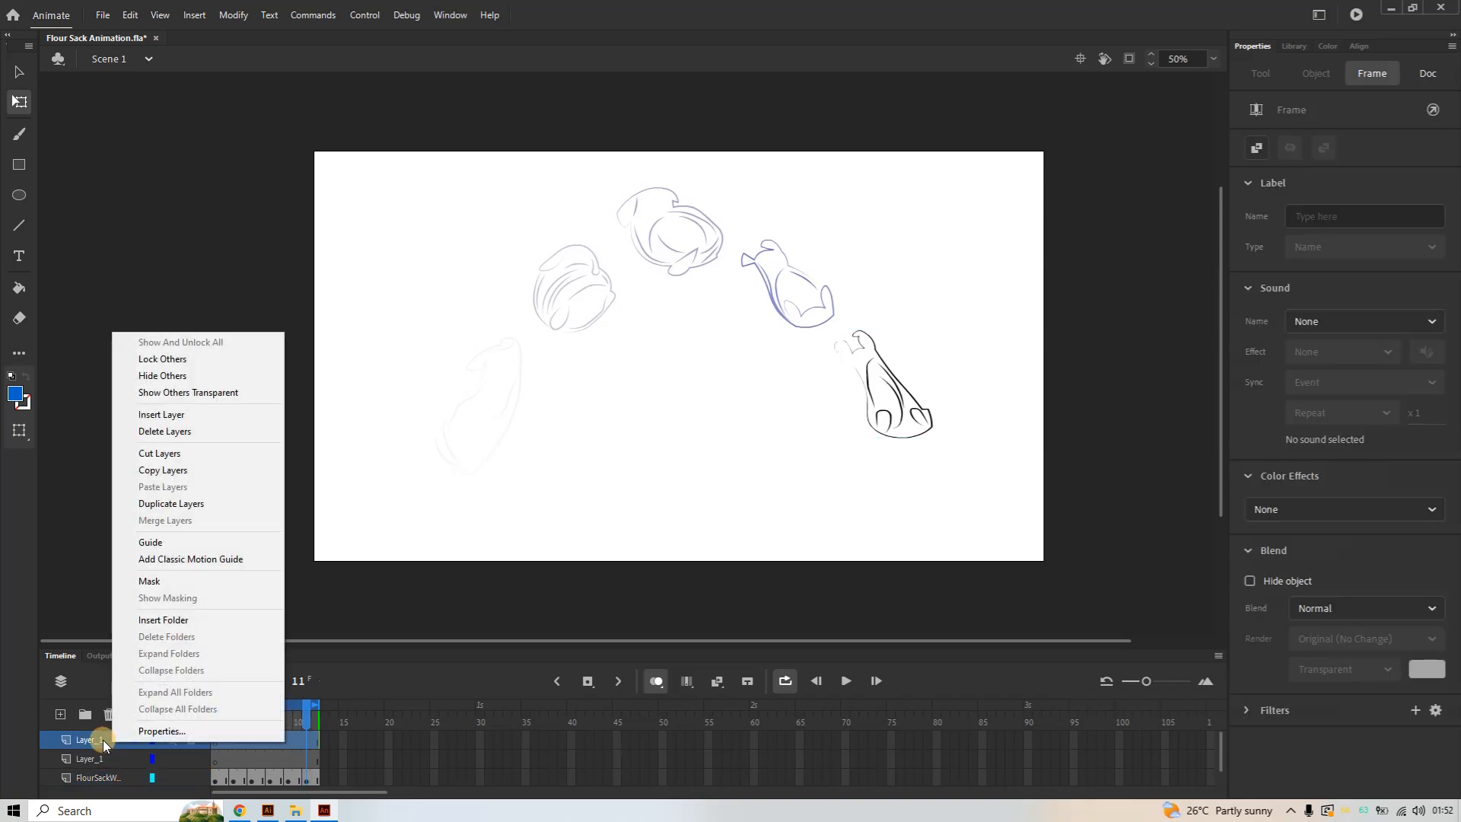
{"action": "left_click", "coordinate": [164, 432]}
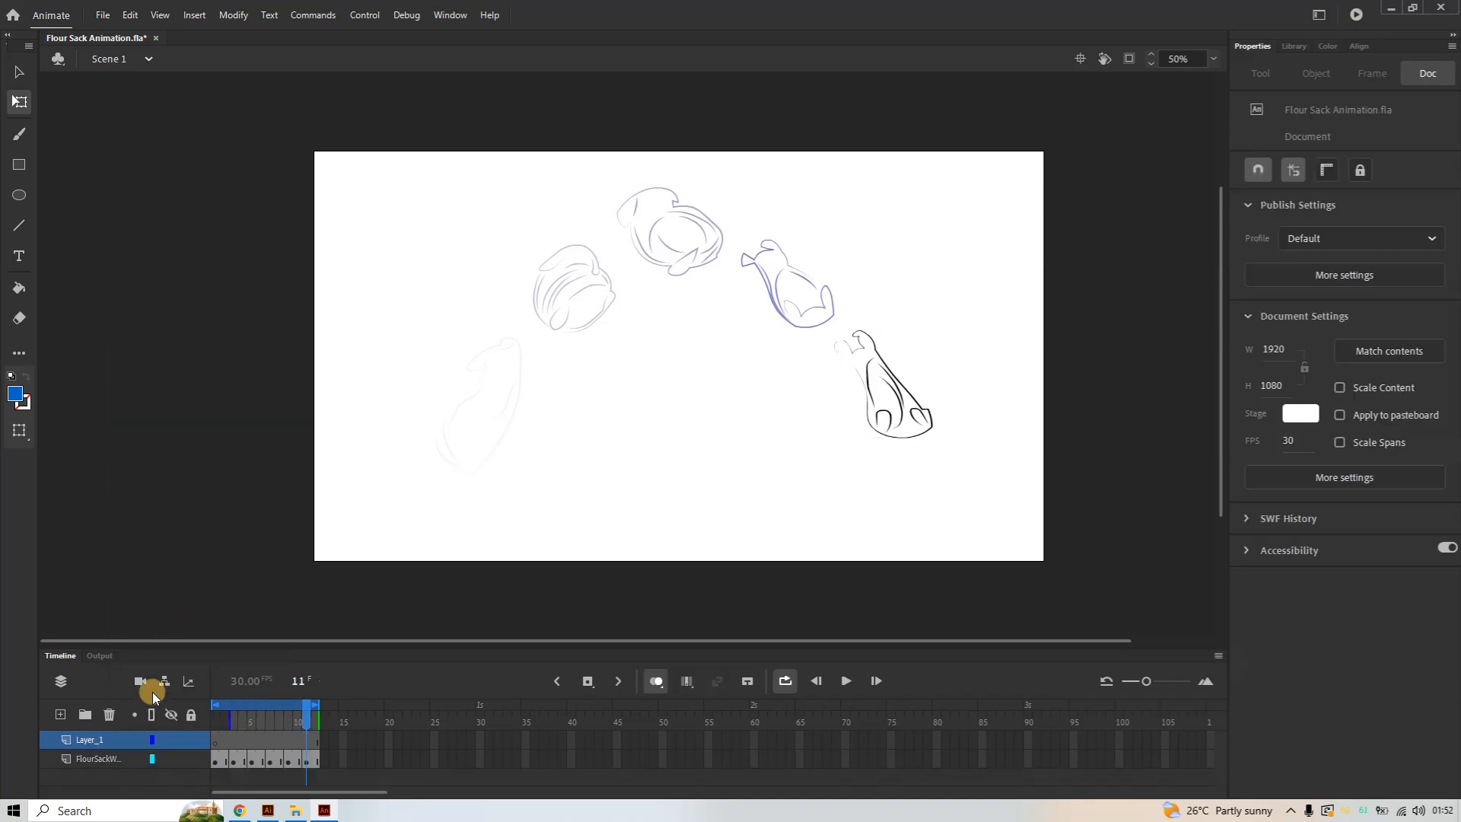
{"action": "right_click", "coordinate": [99, 736]}
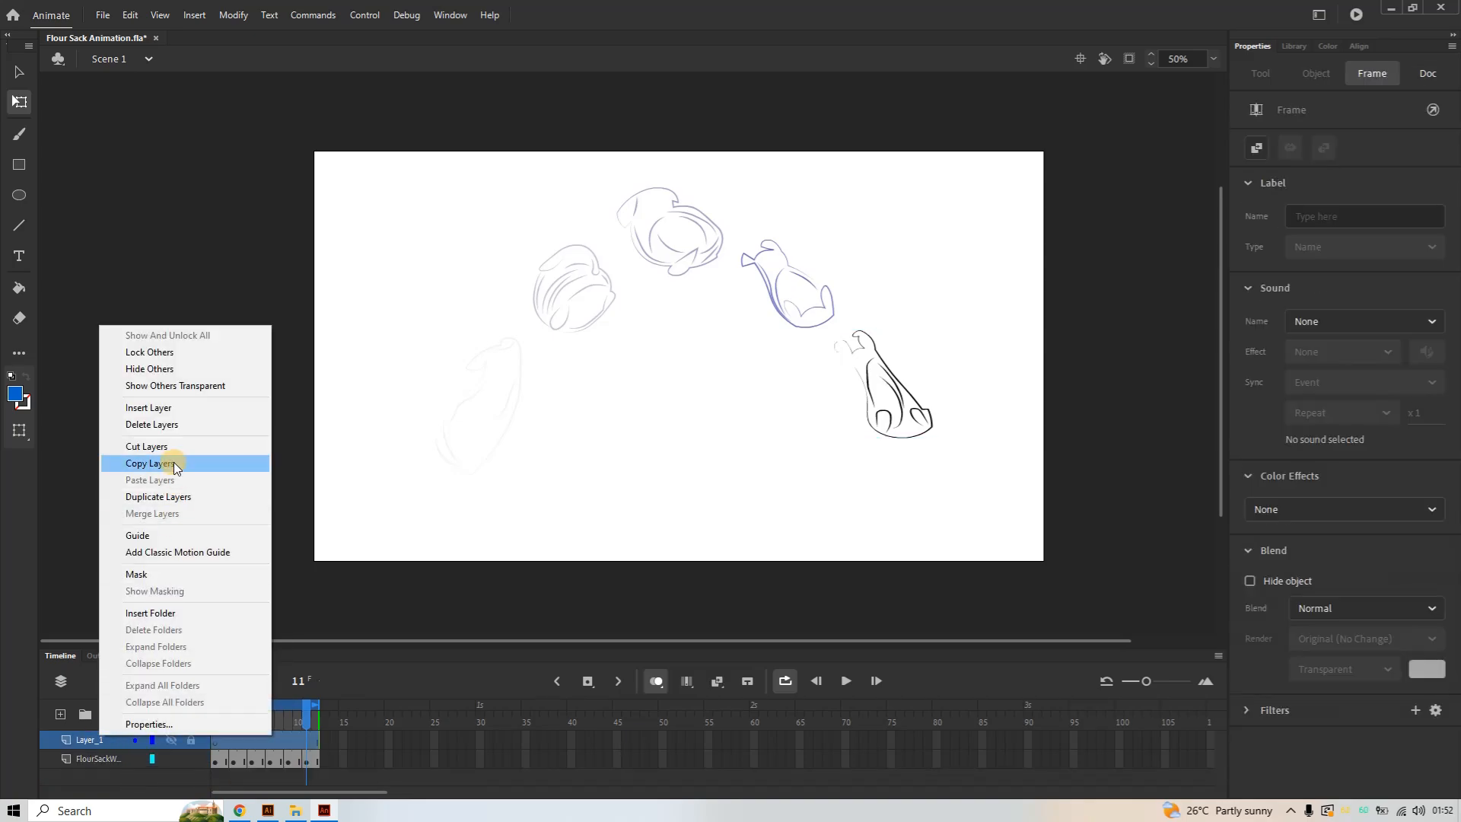
{"action": "left_click", "coordinate": [162, 426]}
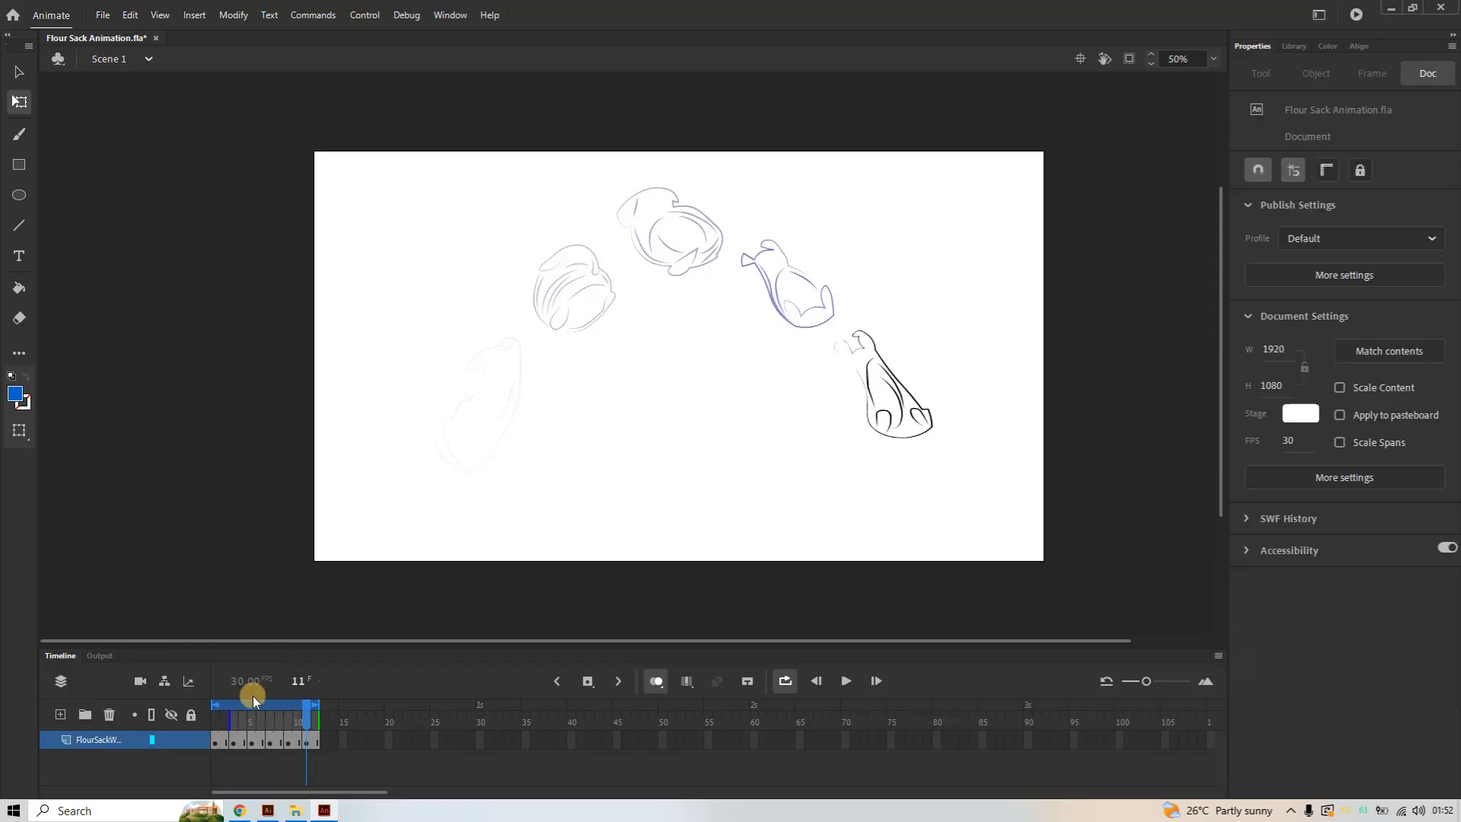
{"action": "left_click_drag", "start_coordinate": [233, 719], "coordinate": [202, 712]}
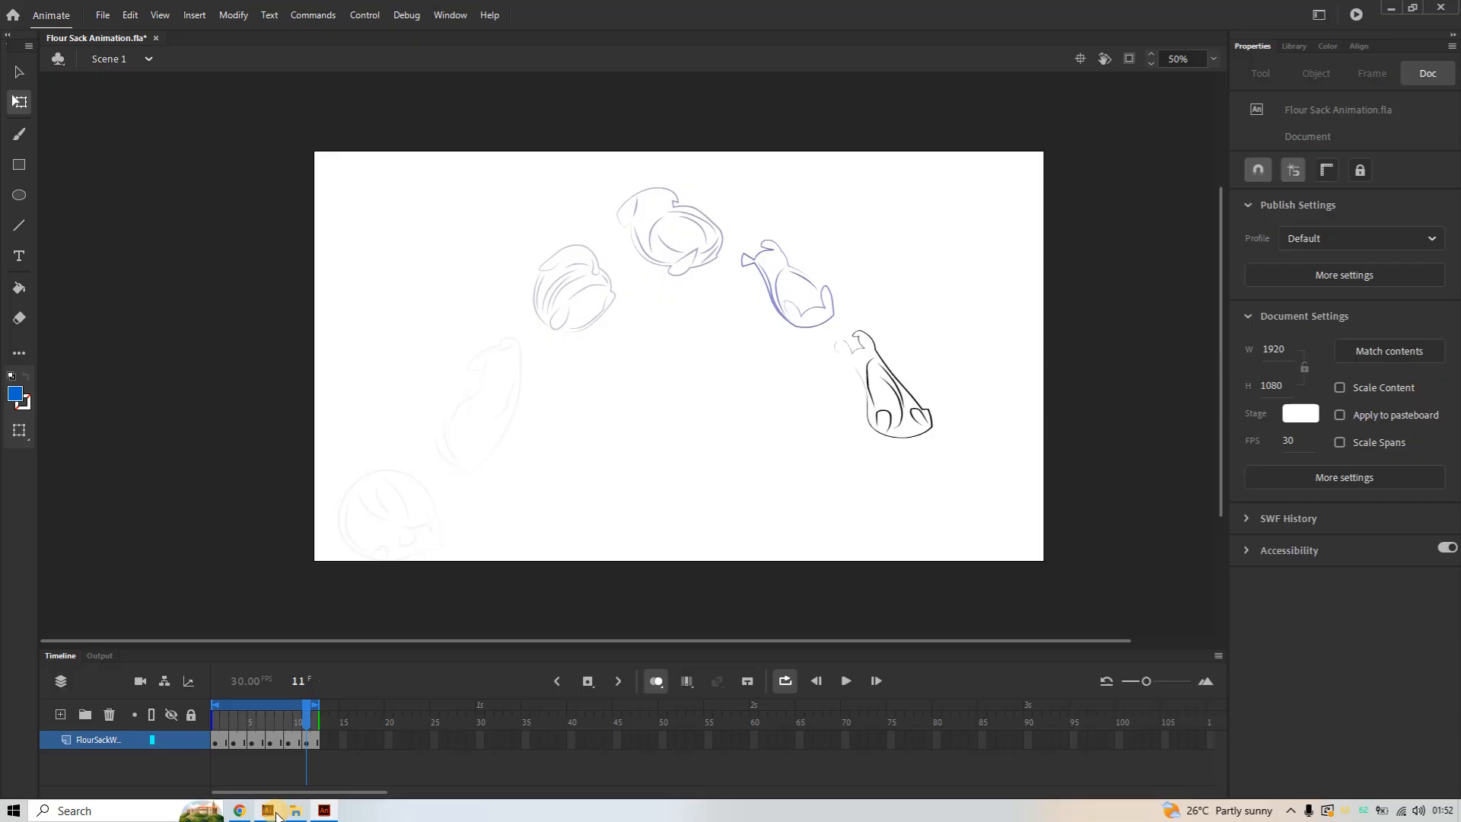
Compare the stretched pose's proportions in Illustrator with the scaled copy in Animate
{"action": "left_click", "coordinate": [325, 811]}
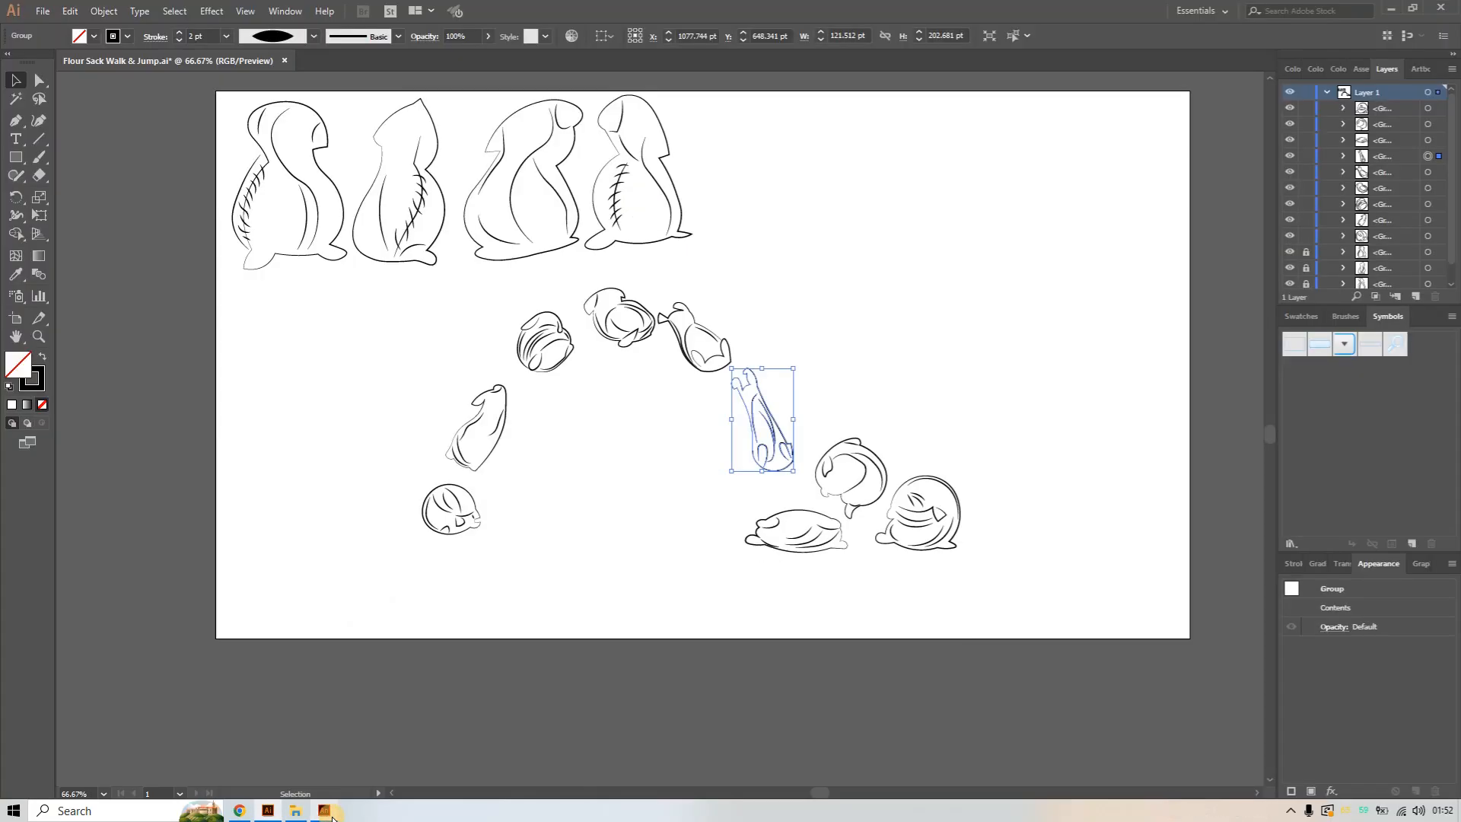
{"action": "left_click", "coordinate": [267, 811]}
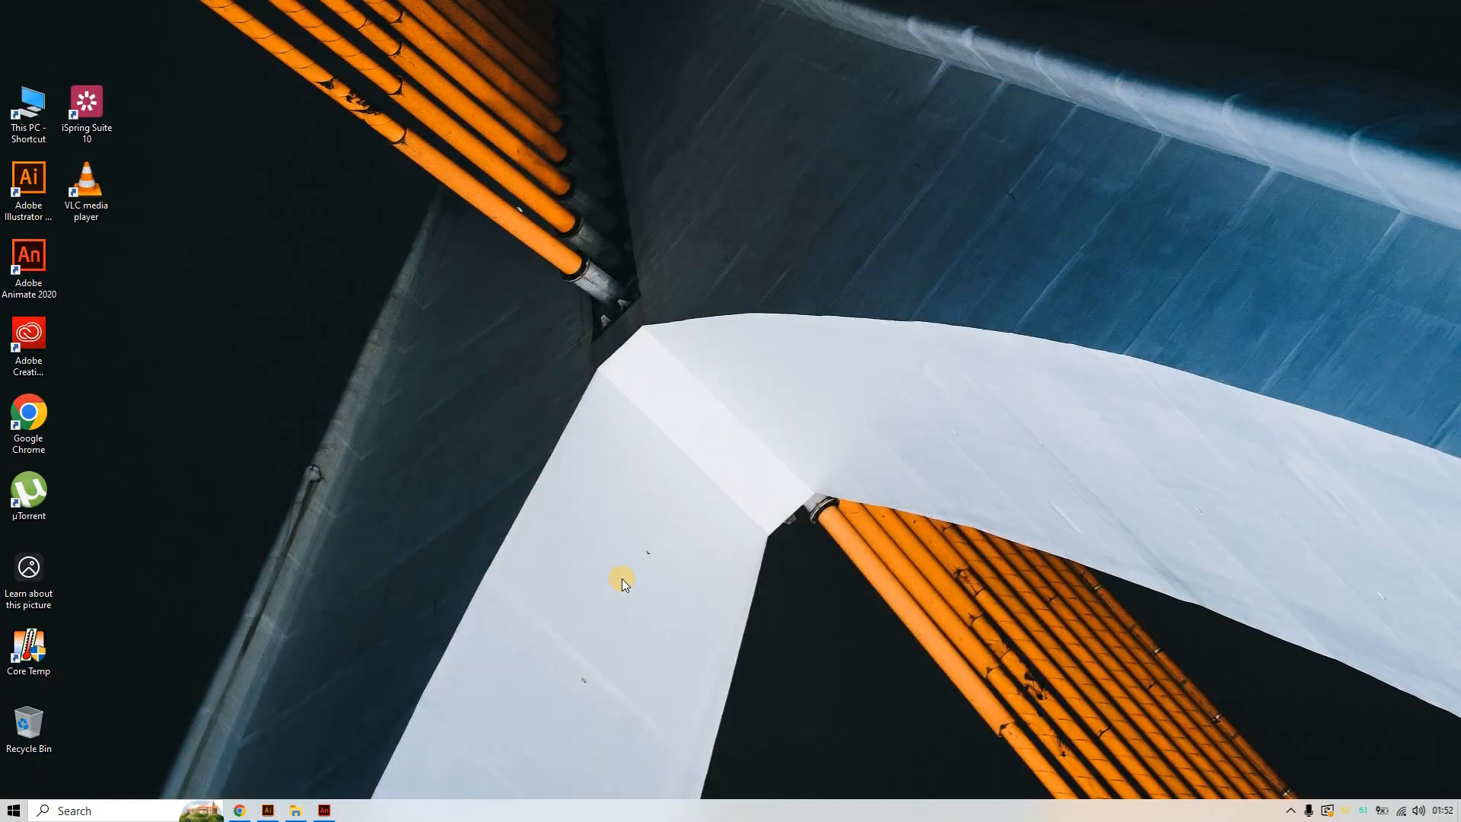
{"action": "left_click", "coordinate": [324, 811]}
{"action": "mouse_move", "coordinate": [275, 813]}
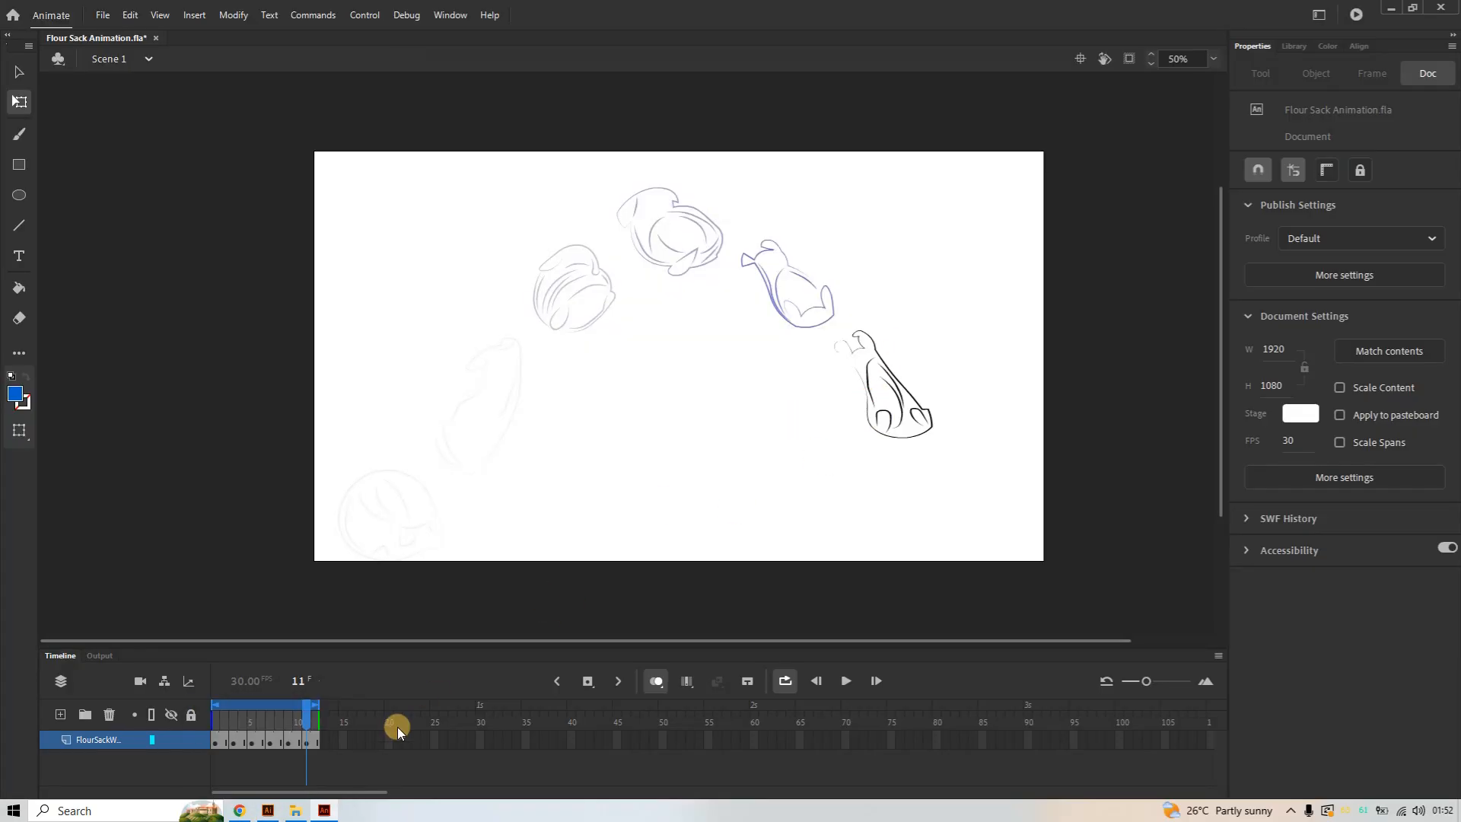
{"action": "left_click", "coordinate": [269, 811]}
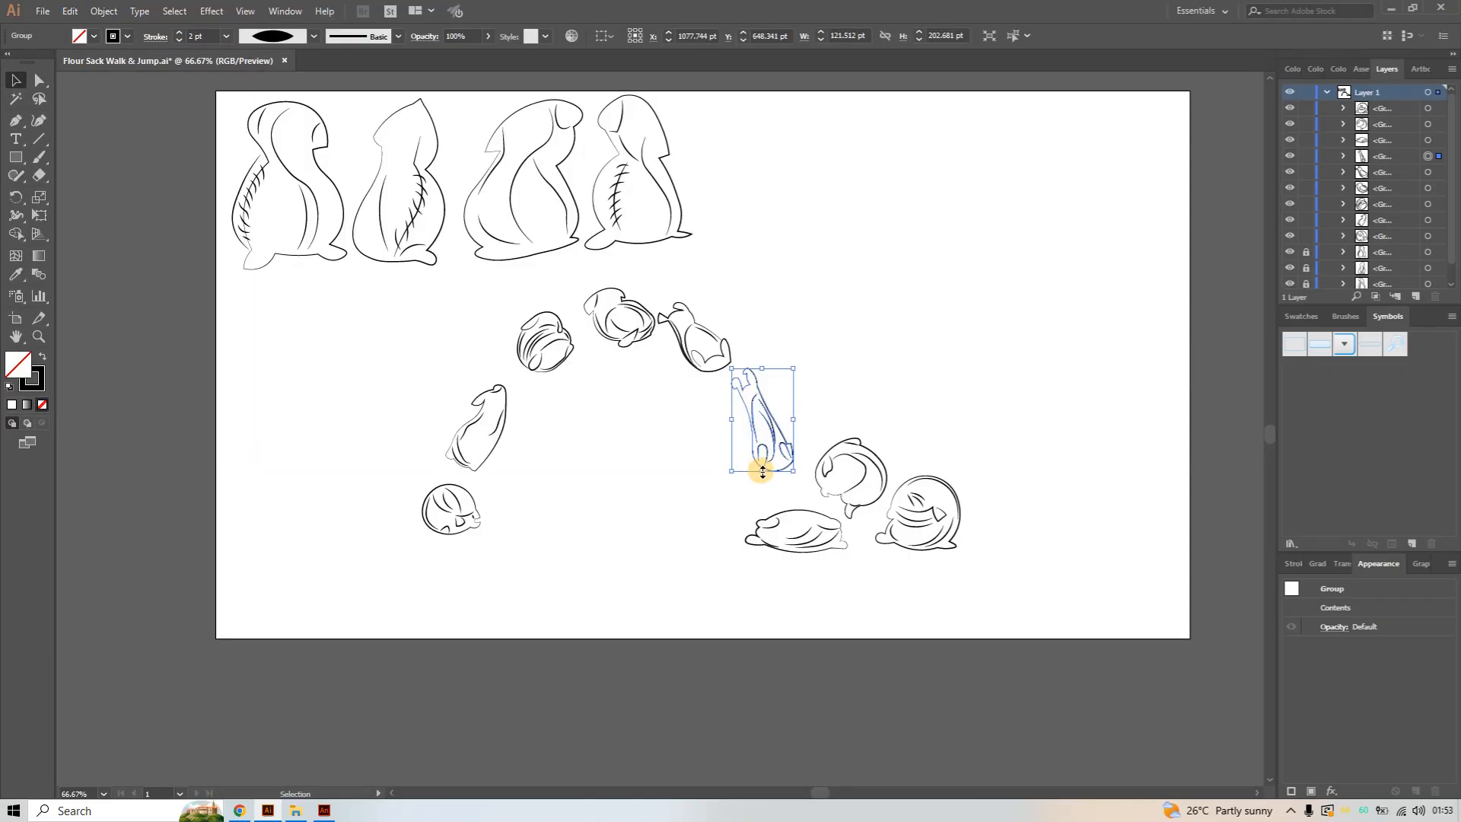
{"action": "left_click", "coordinate": [324, 811]}
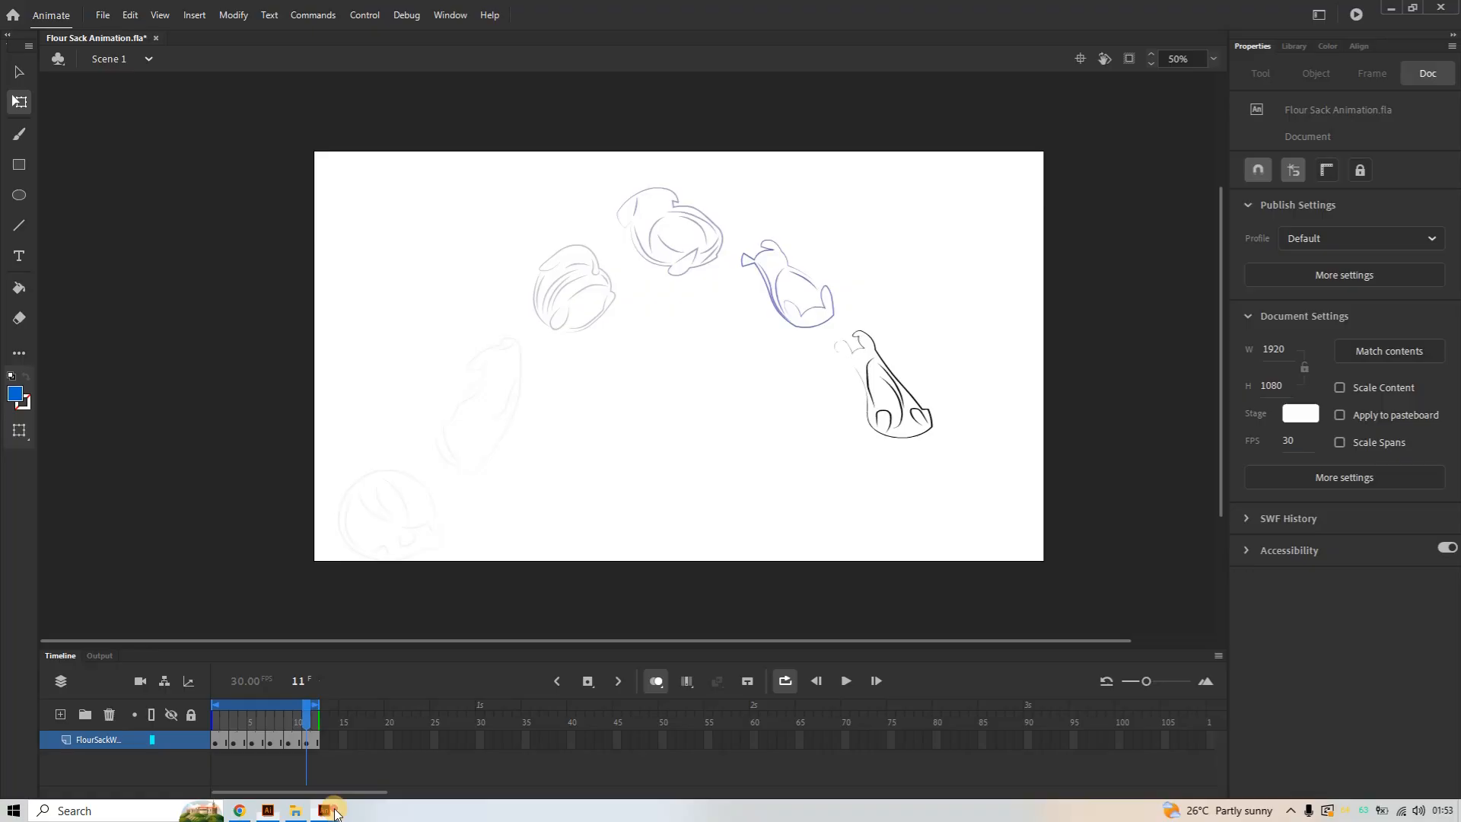
Undo the stretched pose's placement on frame 11, the layer deletions and its scaling, back to the small pose on Layer_1
{"action": "left_click", "coordinate": [874, 395]}
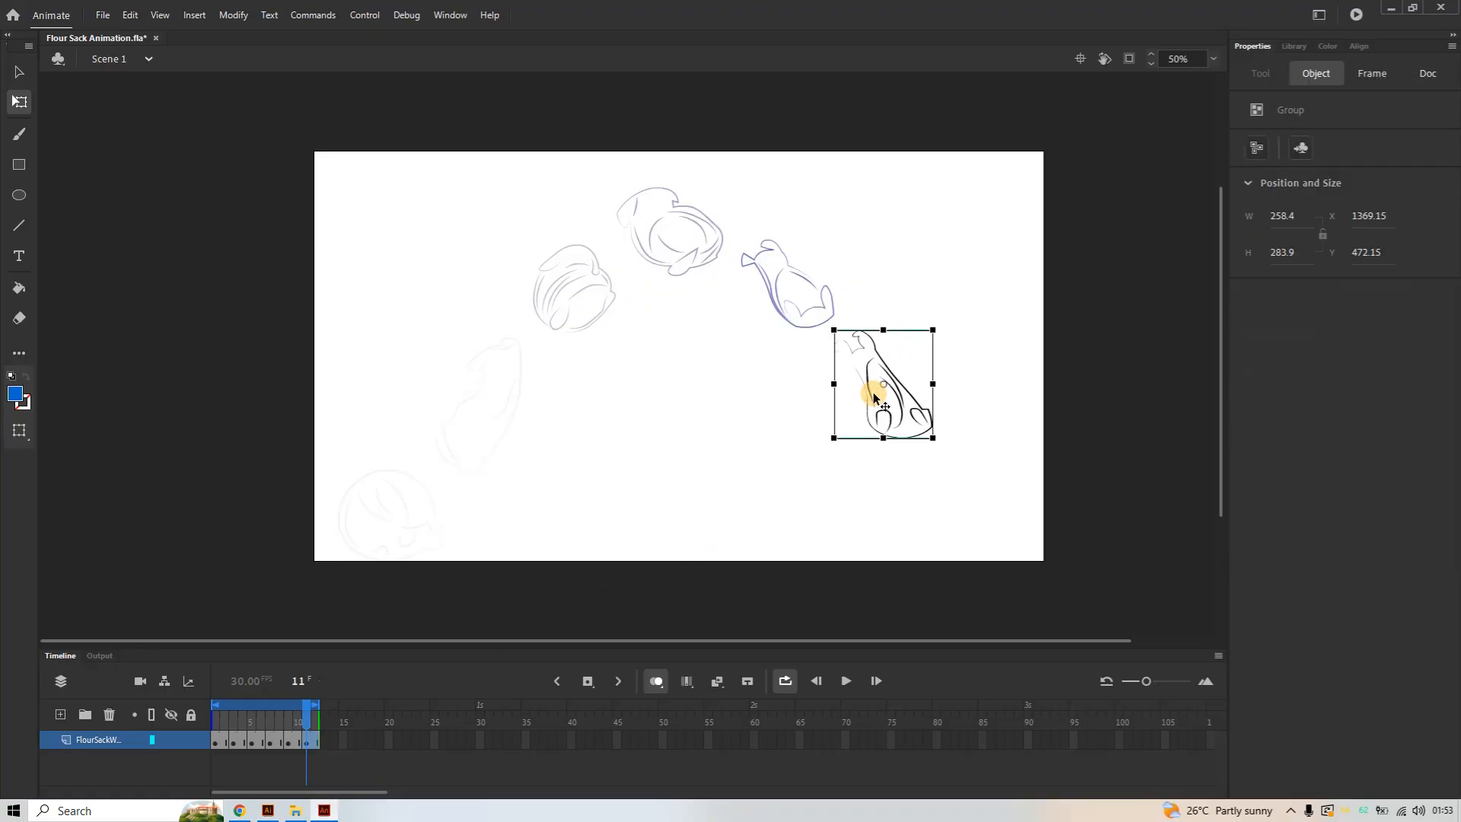
{"action": "left_click", "coordinate": [881, 333]}
{"action": "key", "text": "ctrl+z"}
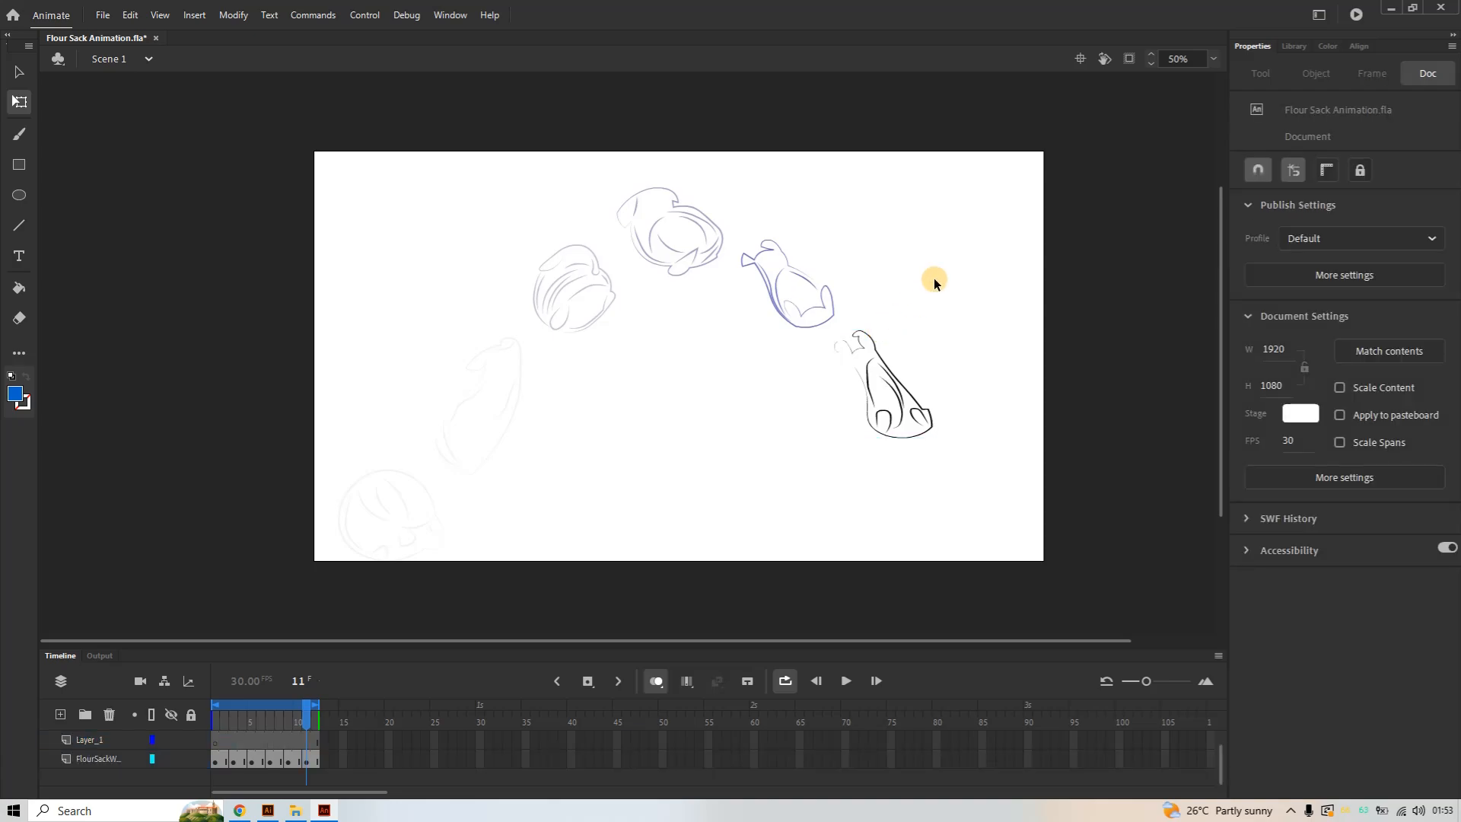
{"action": "key", "text": "ctrl+z"}
{"action": "key", "text": "ctrl+z"}
{"action": "key", "text": "ctrl+z"}
{"action": "key", "text": "ctrl+z"}
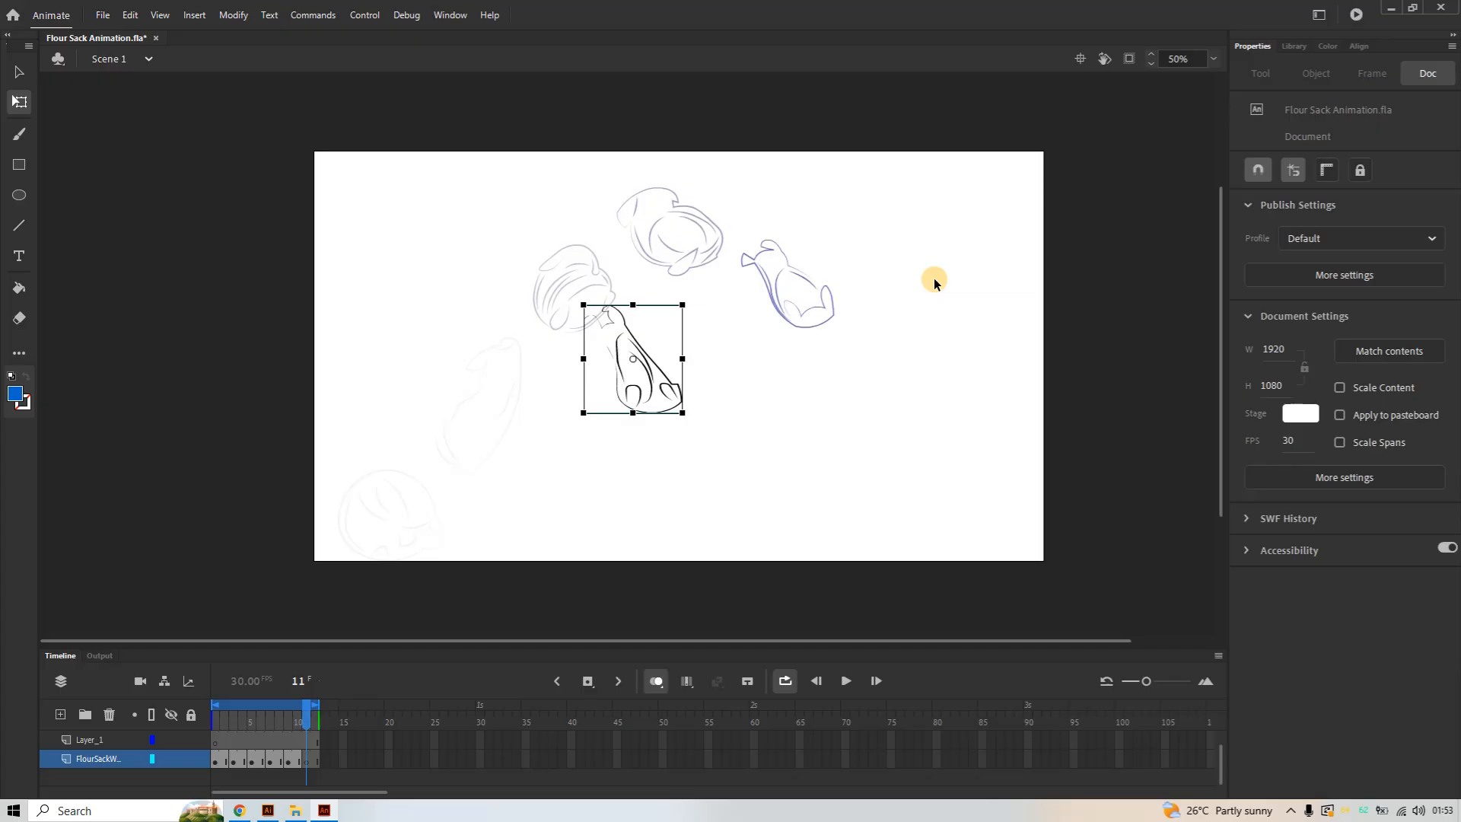
{"action": "key", "text": "ctrl+z"}
{"action": "key", "text": "ctrl+z"}
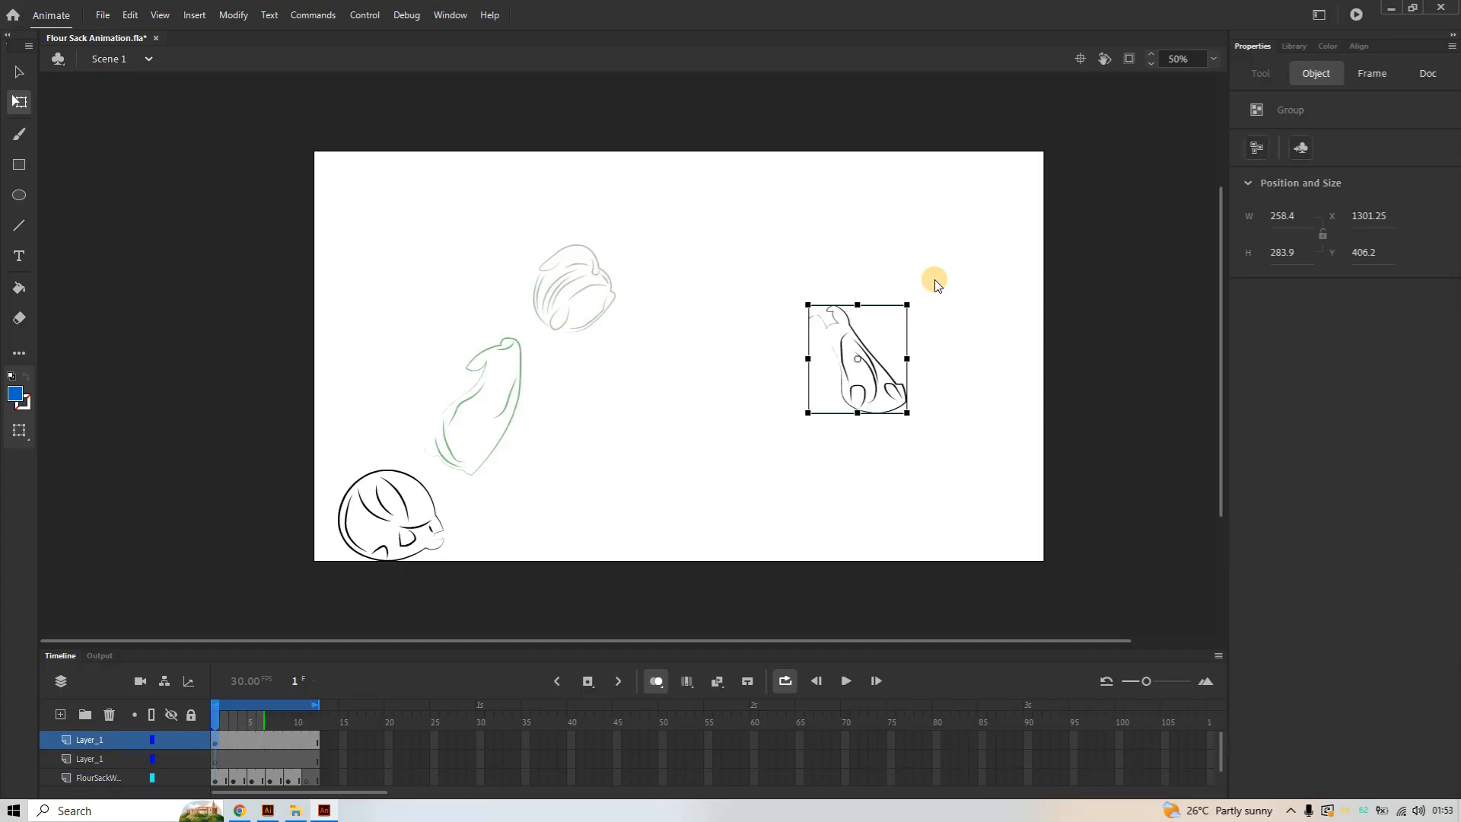
{"action": "key", "text": "ctrl+z"}
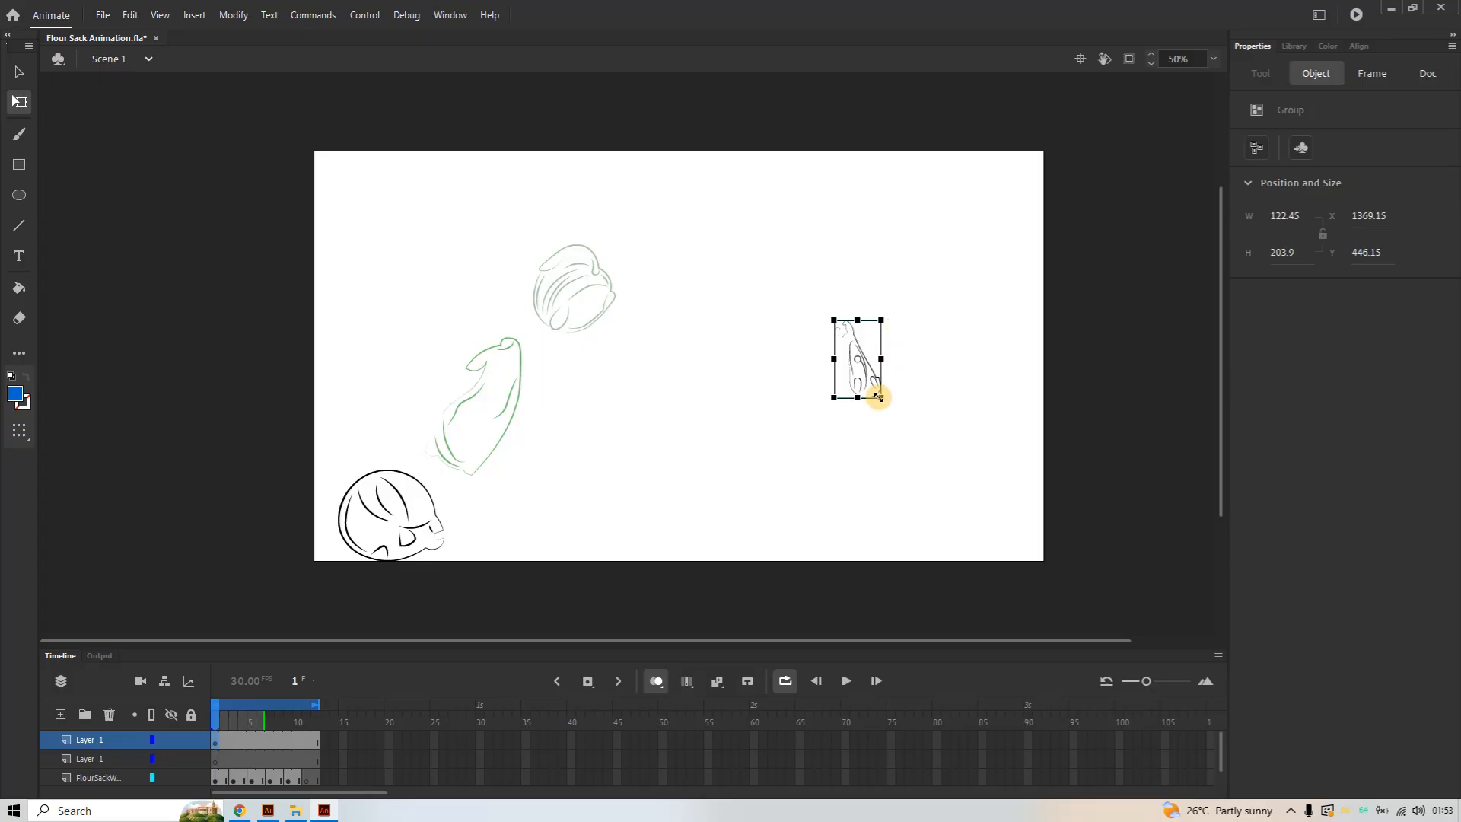
Scale the stretched pose proportionally to about 199 by 331 and move it to flour sack frame 11 at about X 1379, Y 454
{"action": "mouse_move", "coordinate": [879, 396]}
{"action": "left_mouse_down"}
{"action": "mouse_move", "coordinate": [904, 437]}
{"action": "mouse_move", "coordinate": [891, 415]}
{"action": "left_mouse_up"}
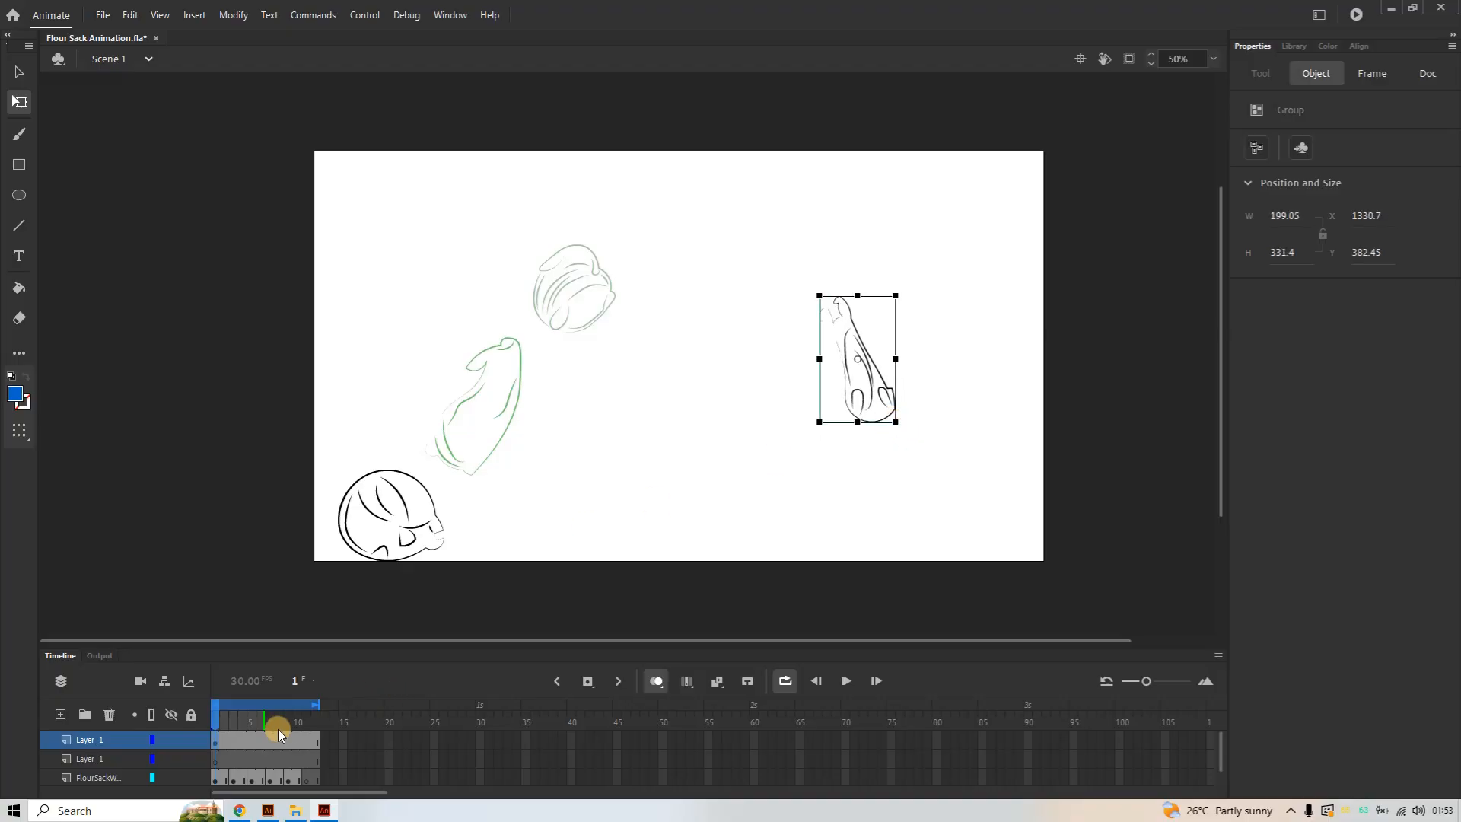
{"action": "left_click", "coordinate": [214, 744]}
{"action": "key", "text": "ctrl+x"}
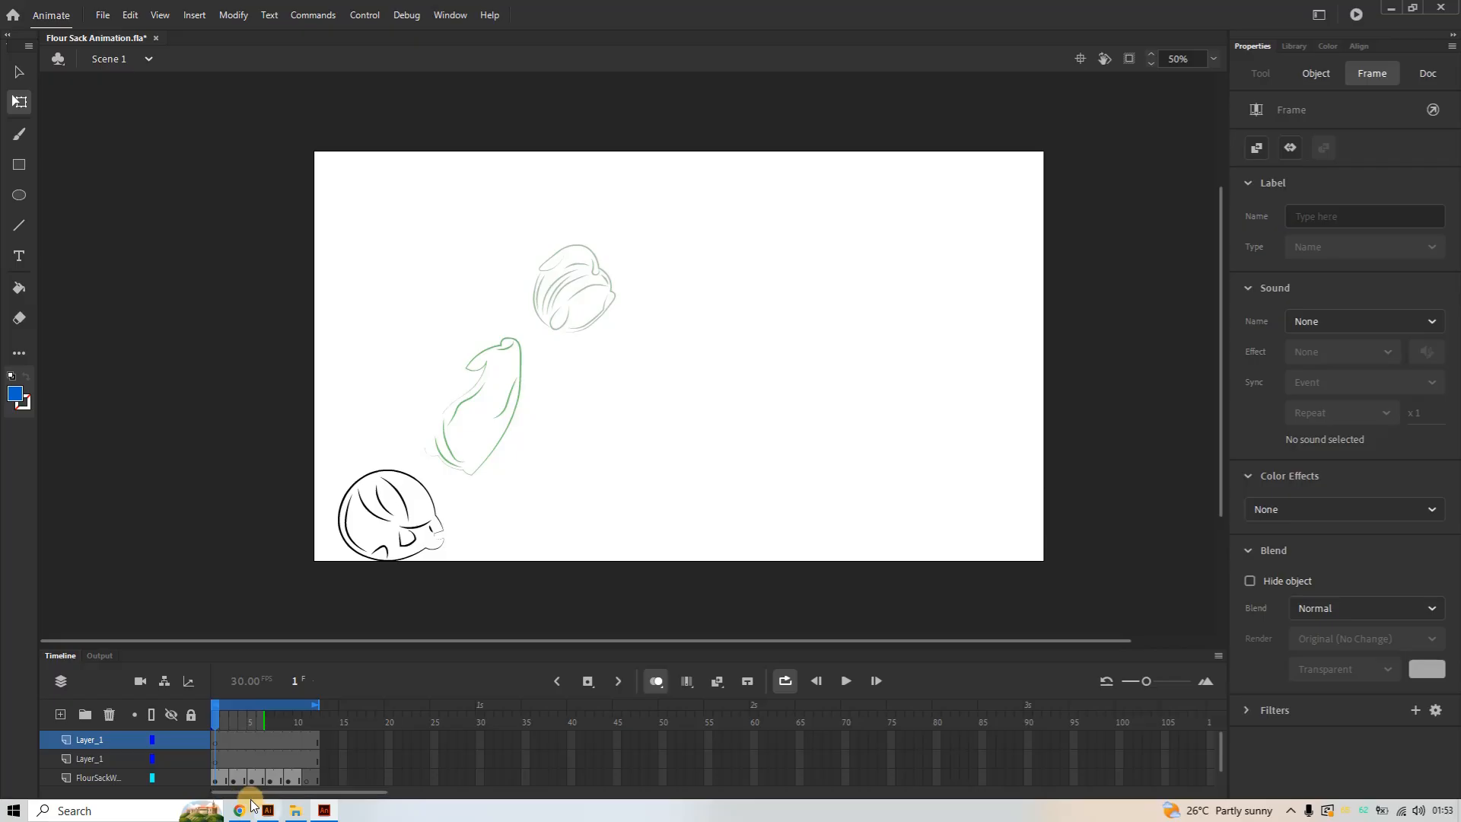
{"action": "left_click", "coordinate": [306, 779]}
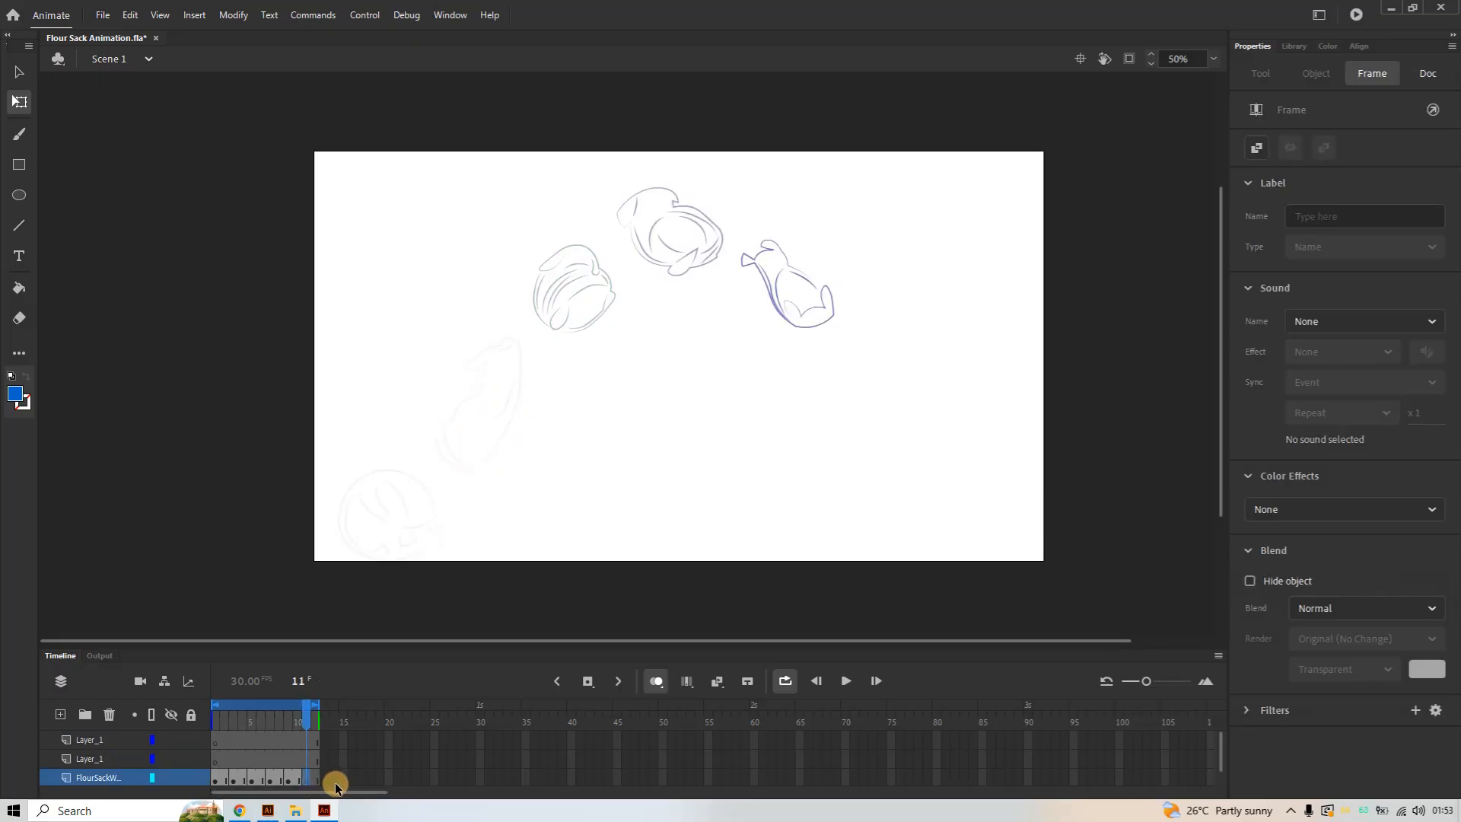
{"action": "key", "text": "ctrl+v"}
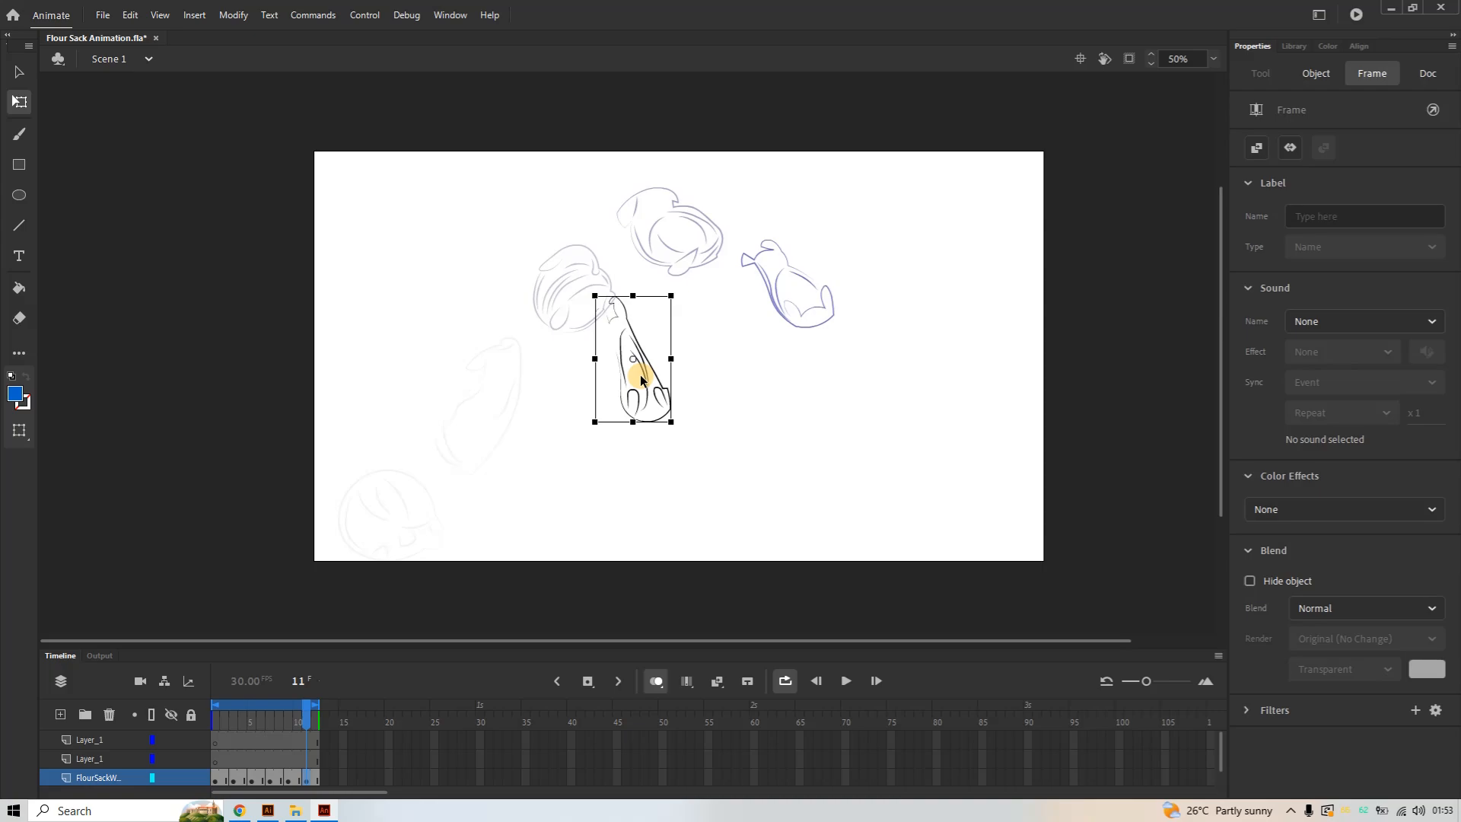
{"action": "mouse_move", "coordinate": [641, 381]}
{"action": "left_mouse_down"}
{"action": "mouse_move", "coordinate": [872, 399]}
{"action": "mouse_move", "coordinate": [878, 382]}
{"action": "left_mouse_up"}
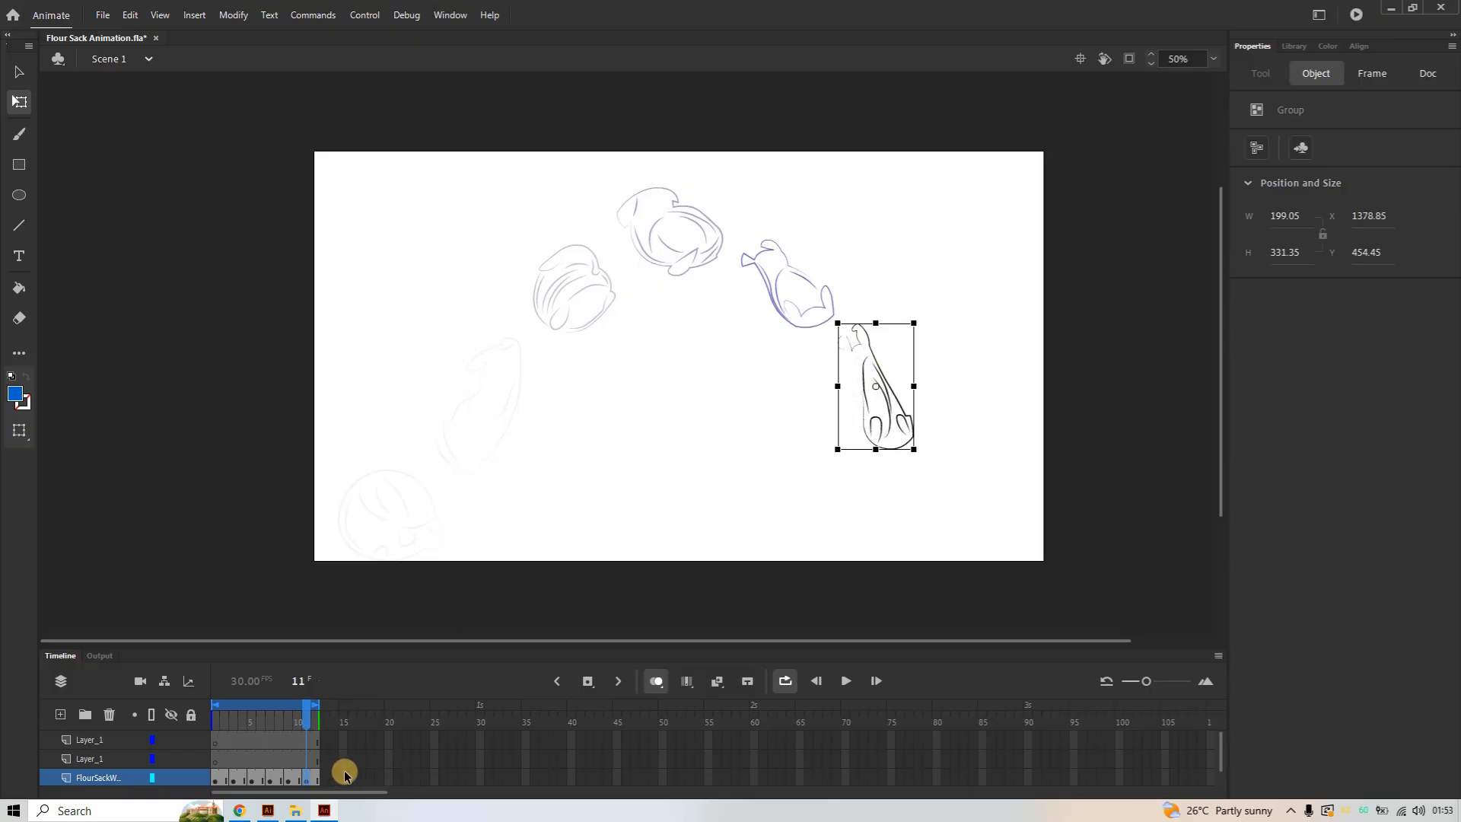
Copy the flattened landing pose from the Illustrator file and return to Animate
{"action": "left_click", "coordinate": [325, 812]}
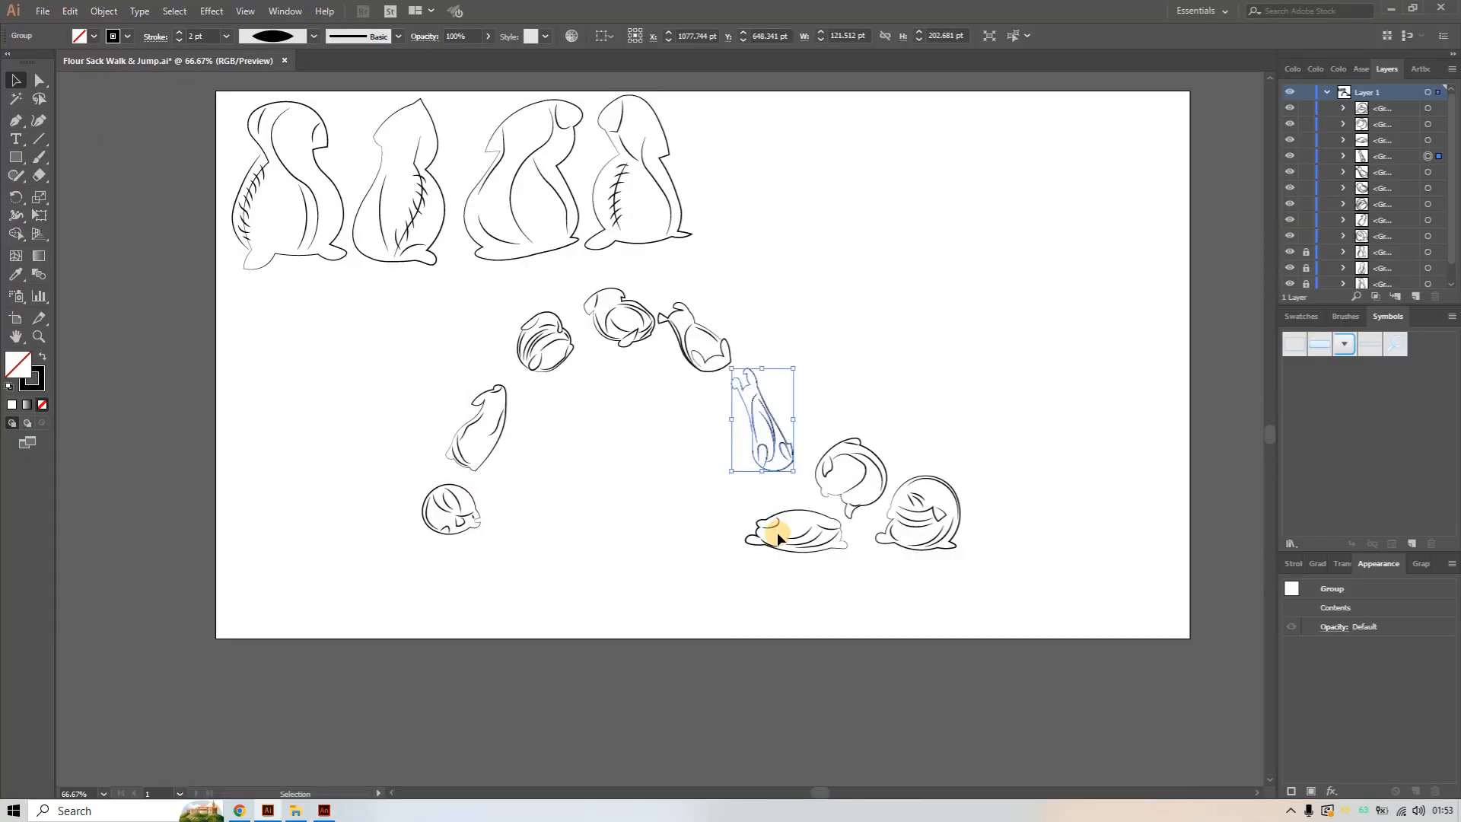
{"action": "left_click", "coordinate": [809, 517]}
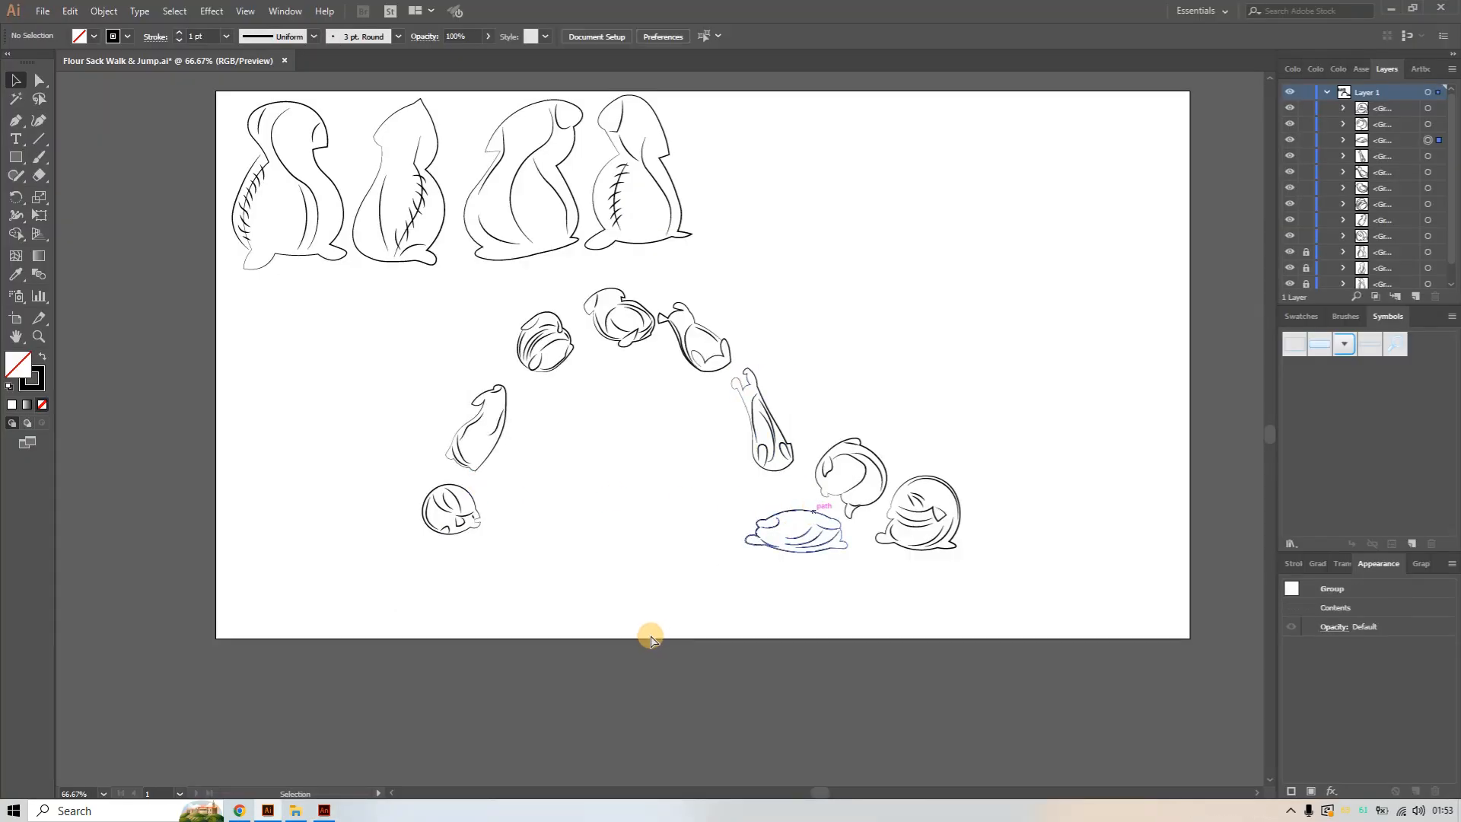
{"action": "key", "text": "ctrl+c"}
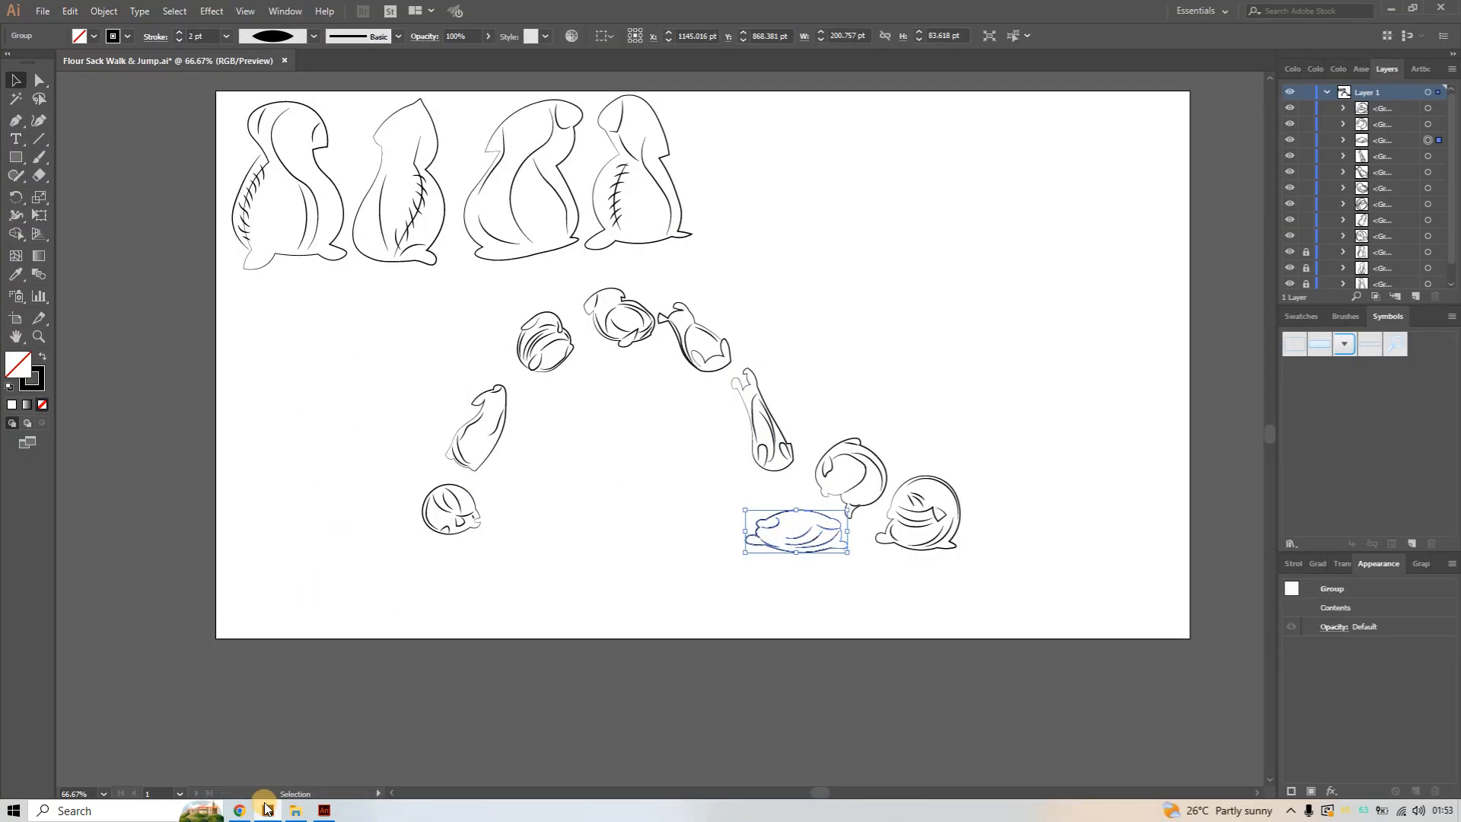
{"action": "left_click", "coordinate": [315, 812]}
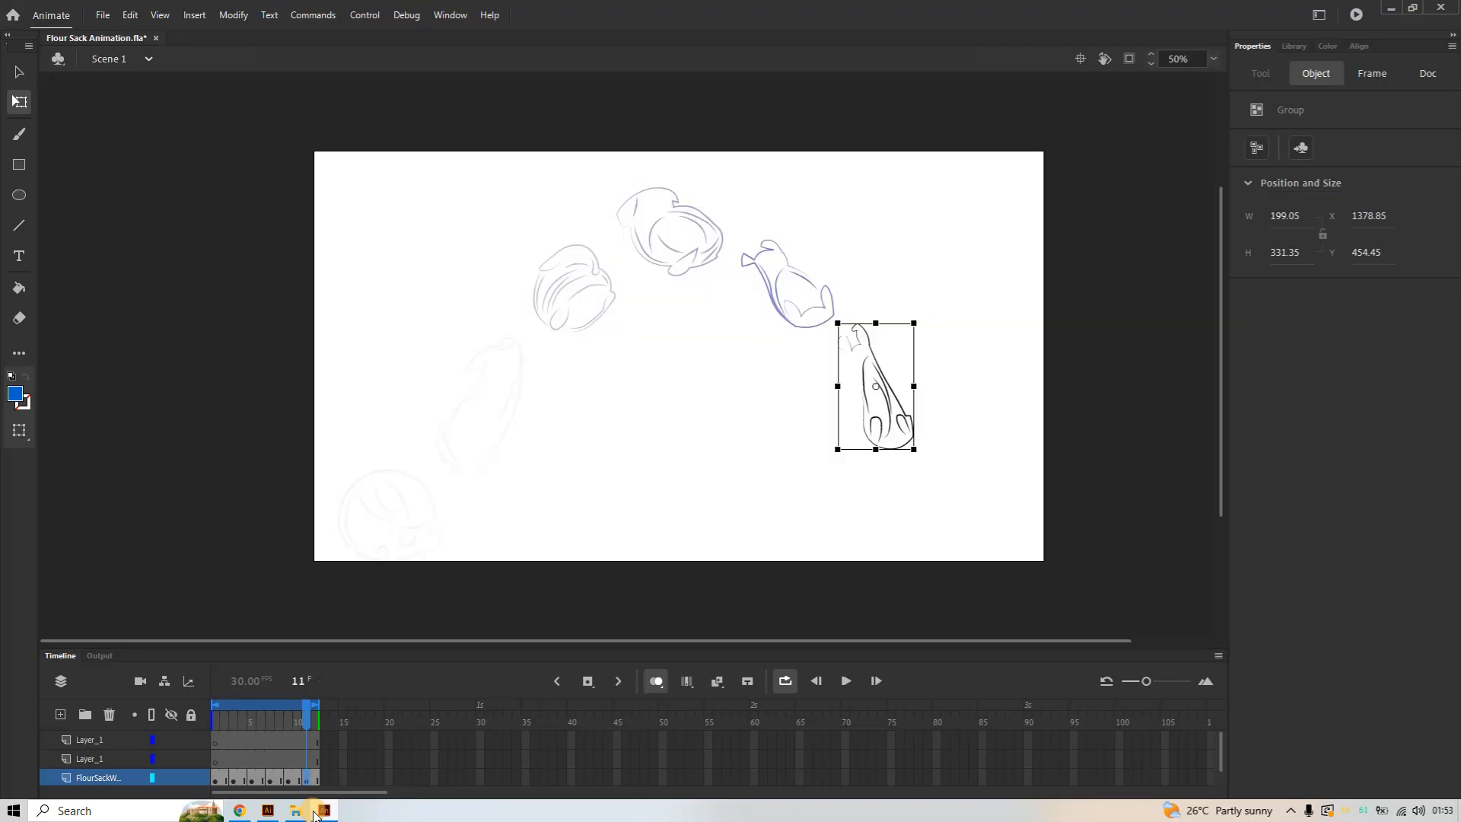
{"action": "left_click", "coordinate": [271, 811]}
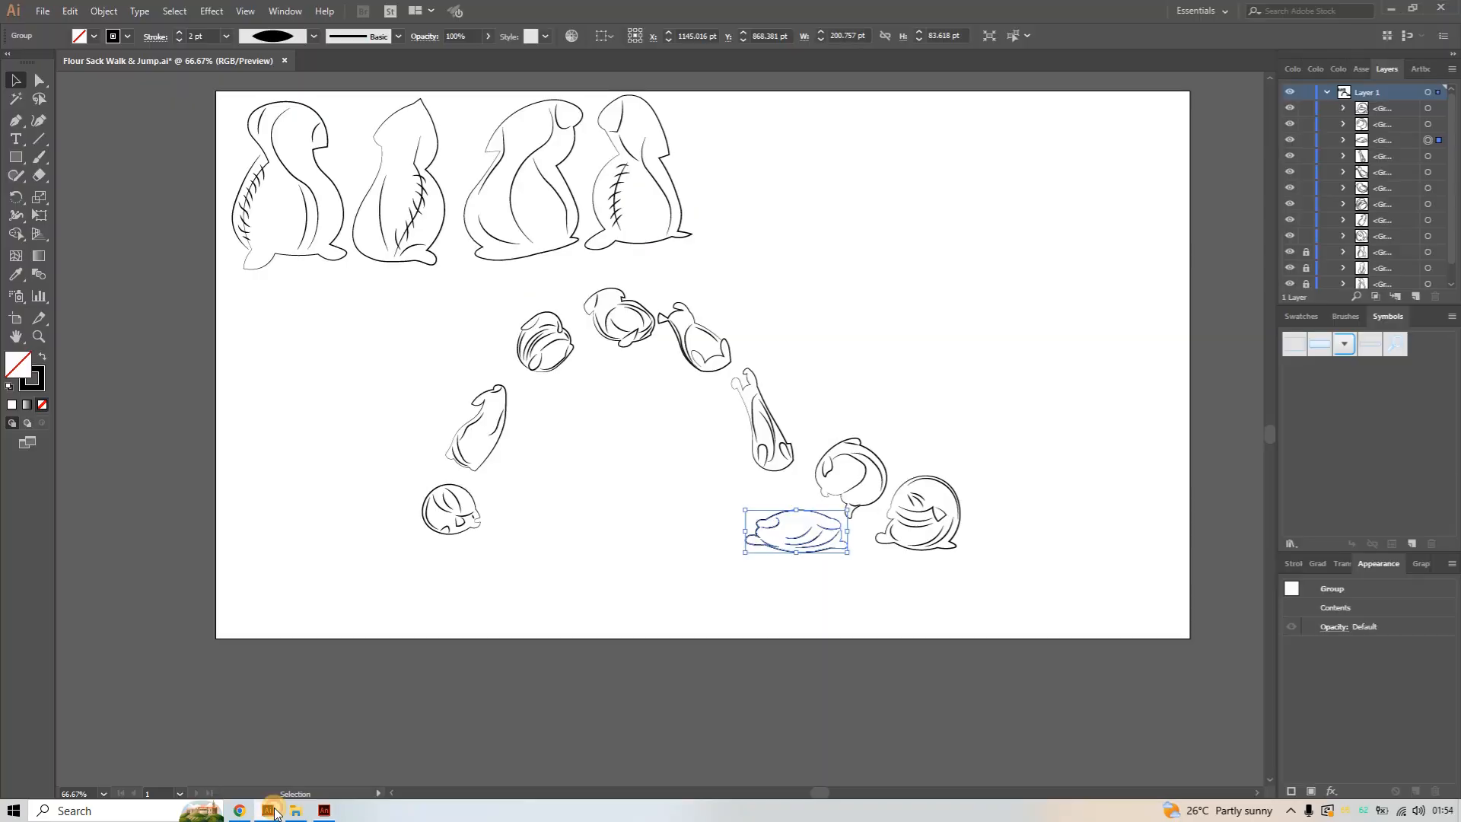
{"action": "left_click", "coordinate": [324, 811]}
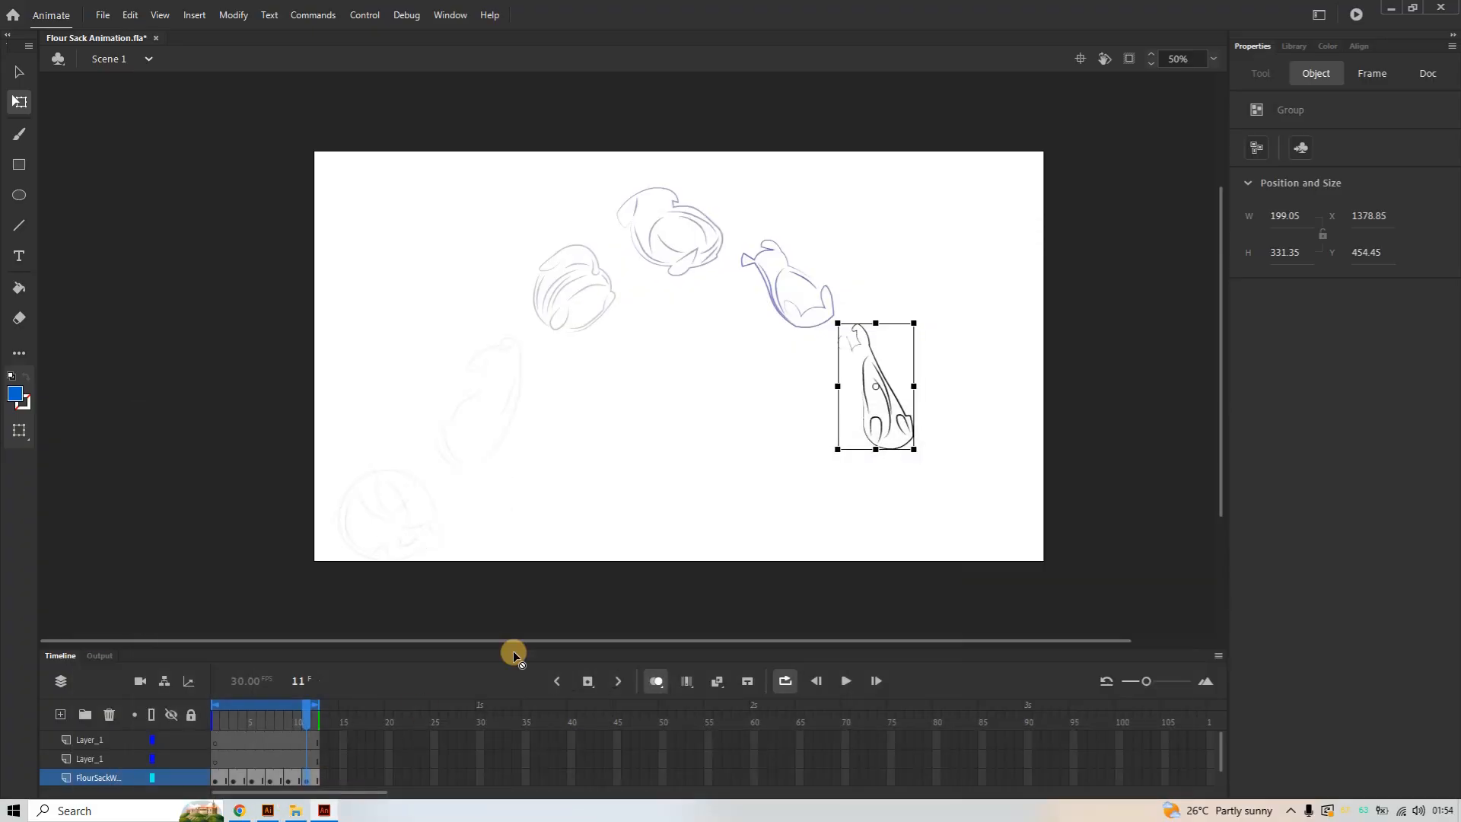
Insert a blank keyframe at frame 13 of the flour sack layer and paste the flattened pose
{"action": "right_click", "coordinate": [322, 777]}
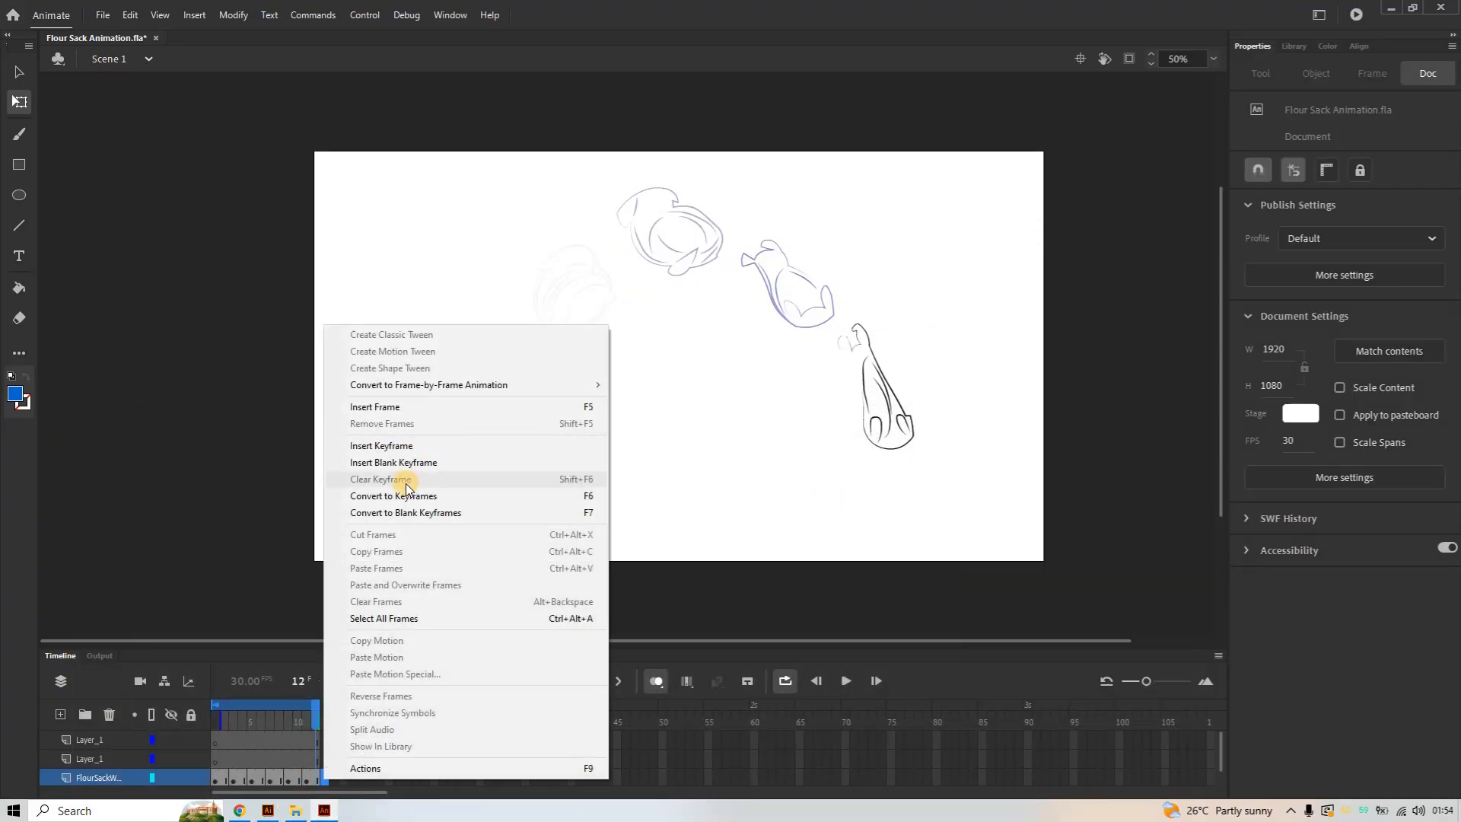
{"action": "left_click", "coordinate": [415, 464]}
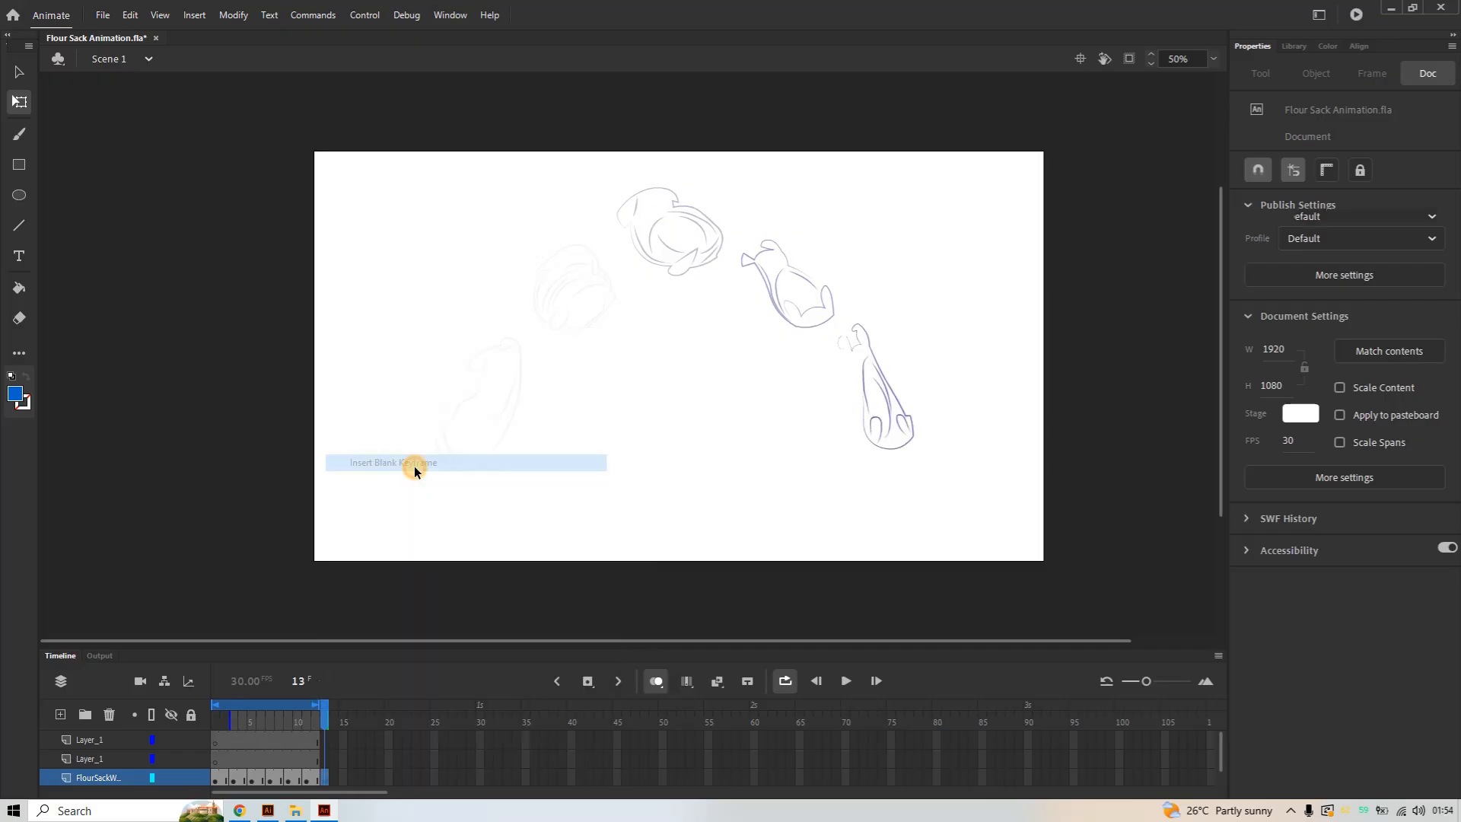
{"action": "key", "text": "ctrl+v"}
{"action": "left_click", "coordinate": [757, 460]}
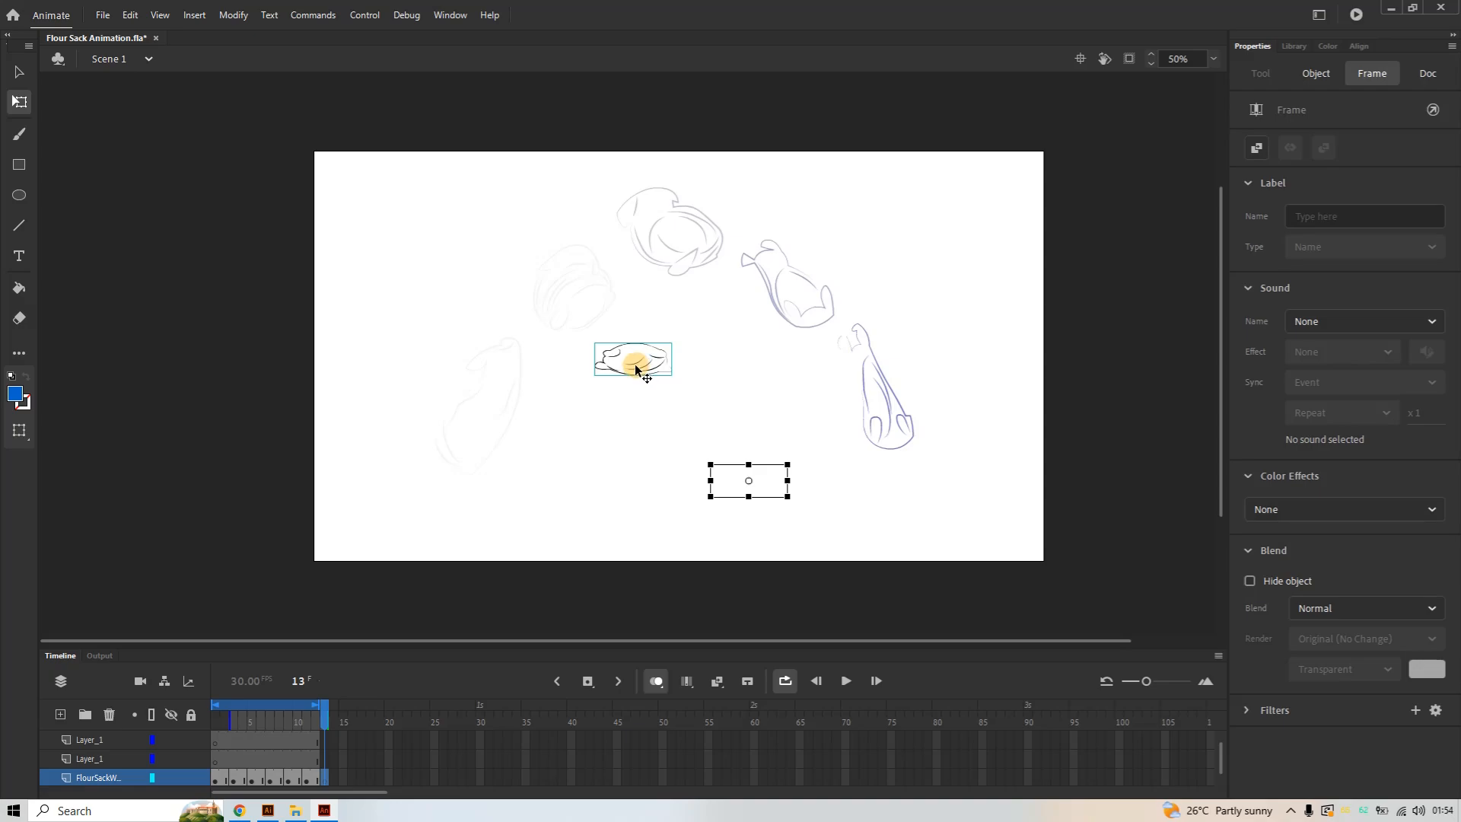
Delete the two leftover empty Layer_1 layers, keeping the one that holds the flattened pose
{"action": "left_click", "coordinate": [193, 743]}
{"action": "left_click", "coordinate": [114, 742]}
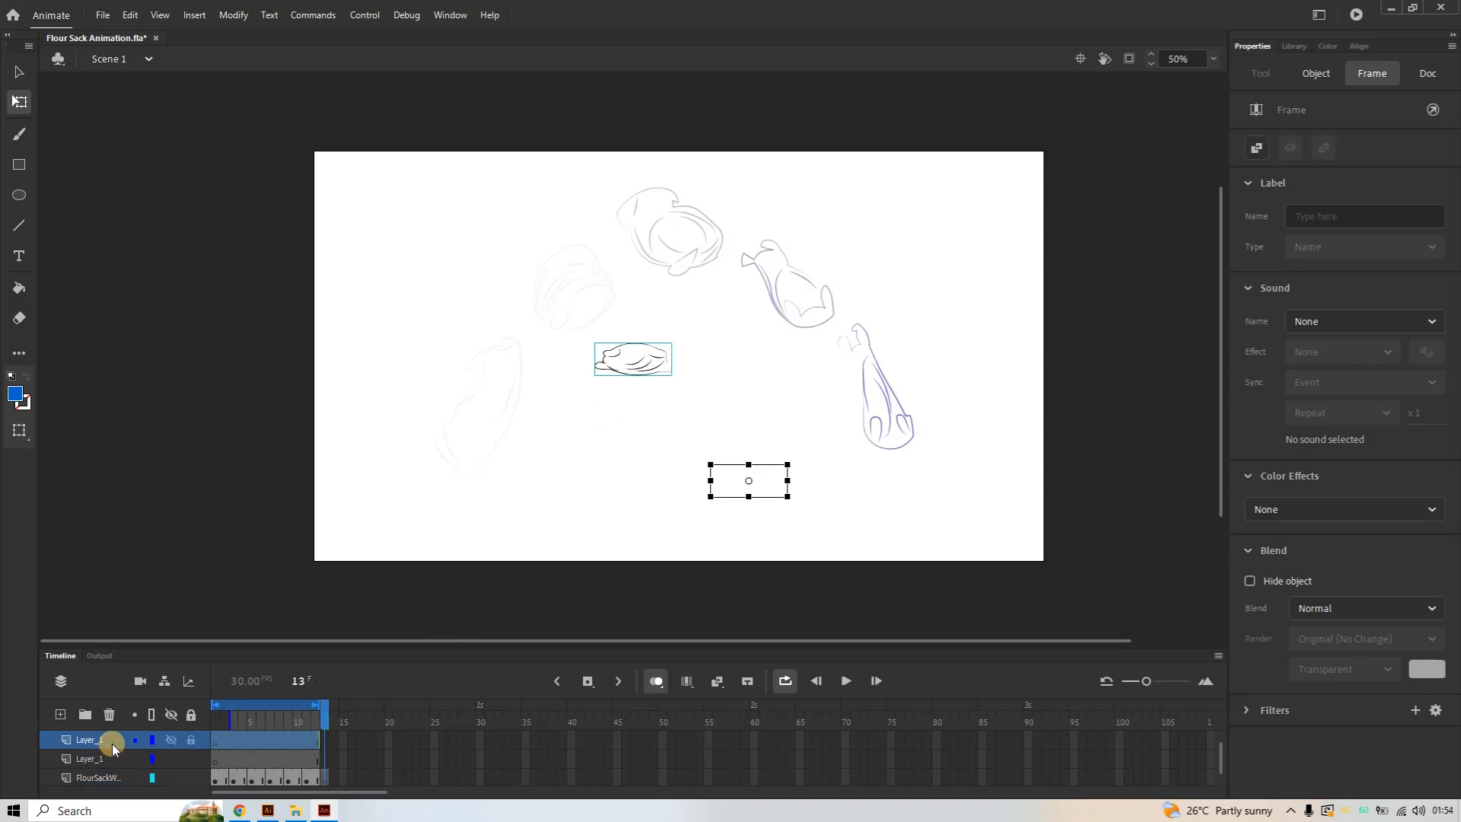
{"action": "right_click", "coordinate": [112, 743]}
{"action": "left_click", "coordinate": [160, 437]}
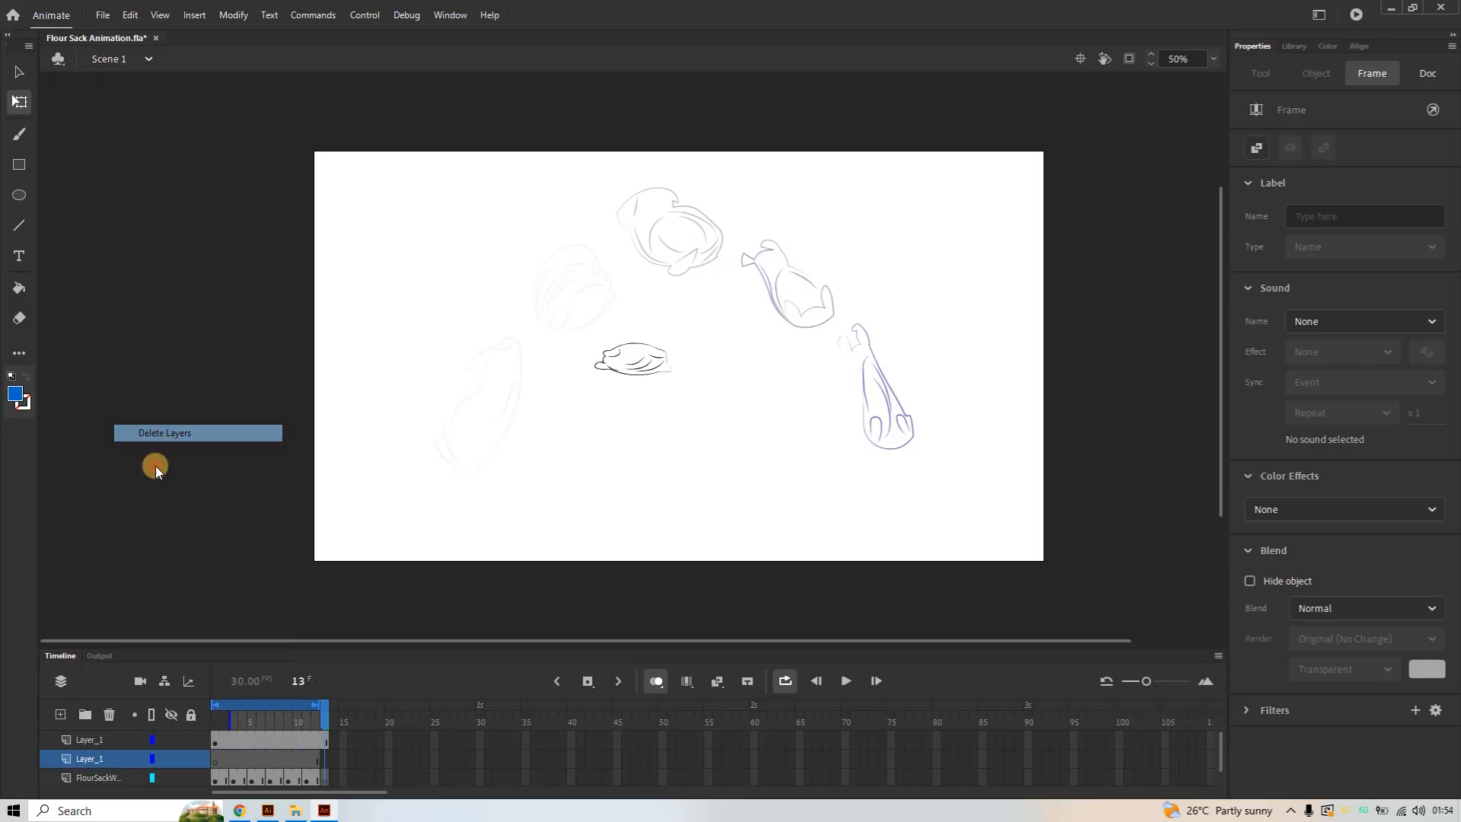
{"action": "right_click", "coordinate": [83, 761]}
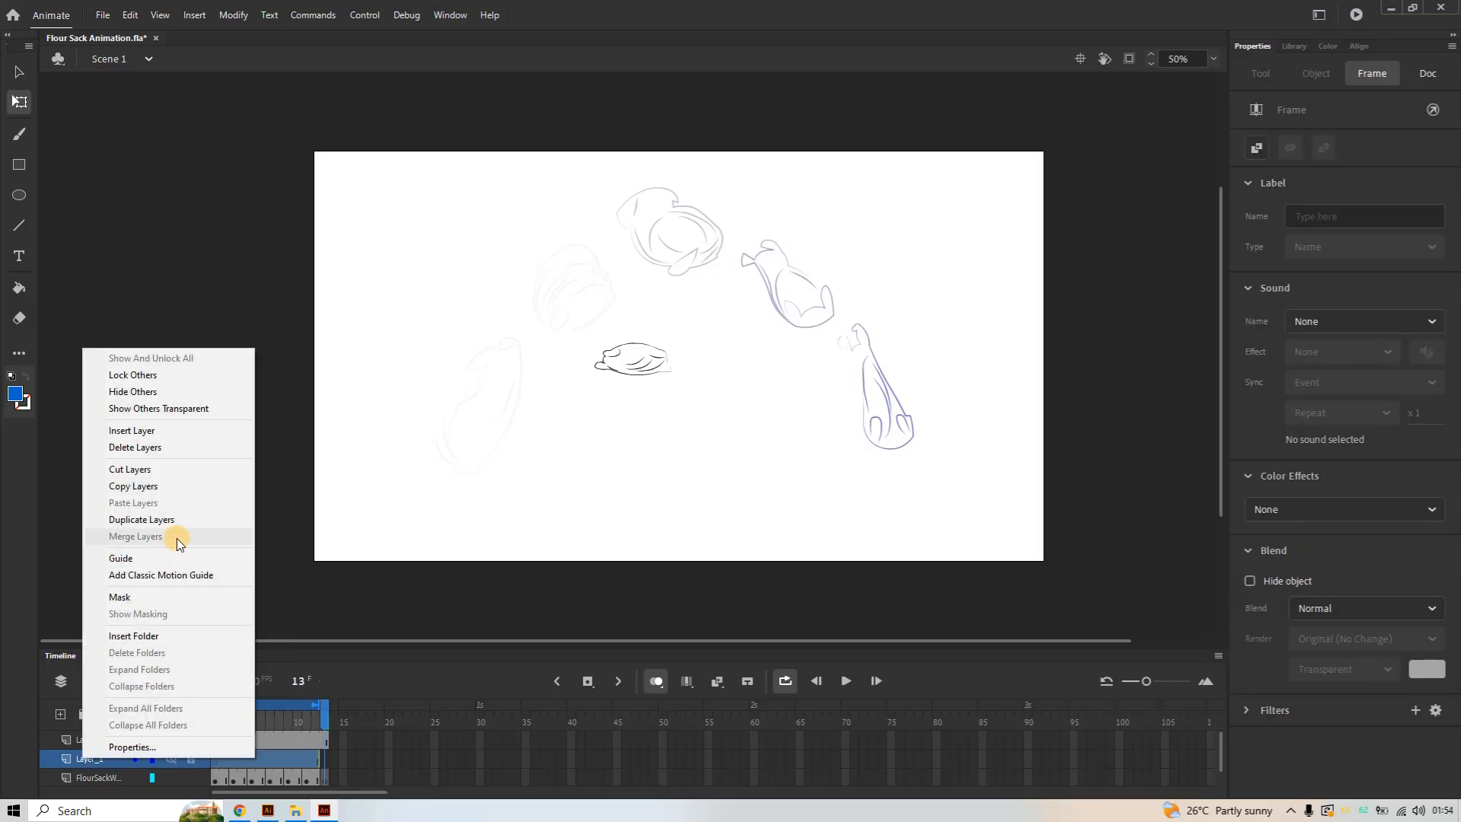
{"action": "left_click", "coordinate": [137, 449]}
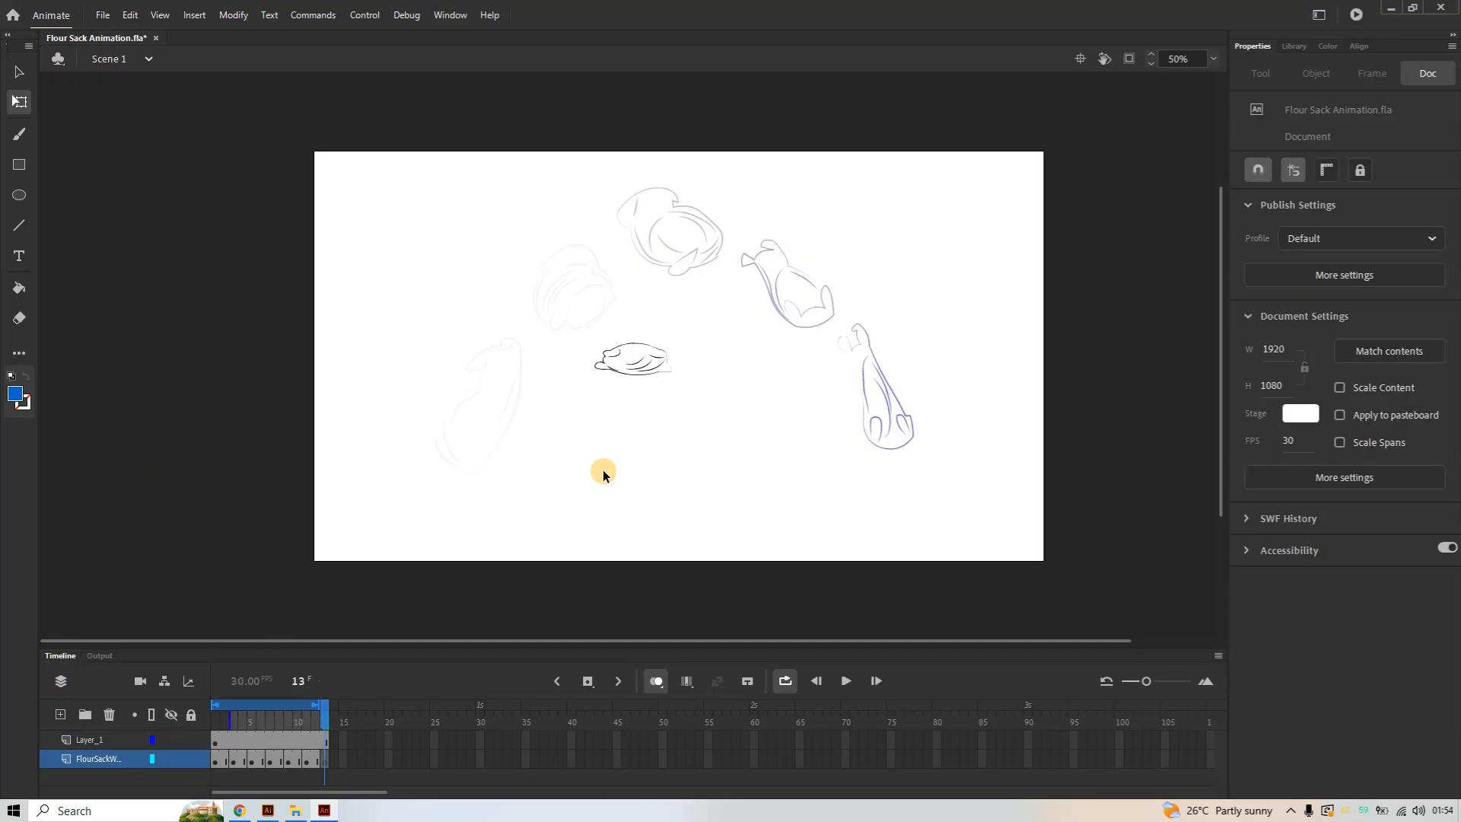
Scale the flattened pose up proportionally to about 314 by 132
{"action": "left_click", "coordinate": [643, 368]}
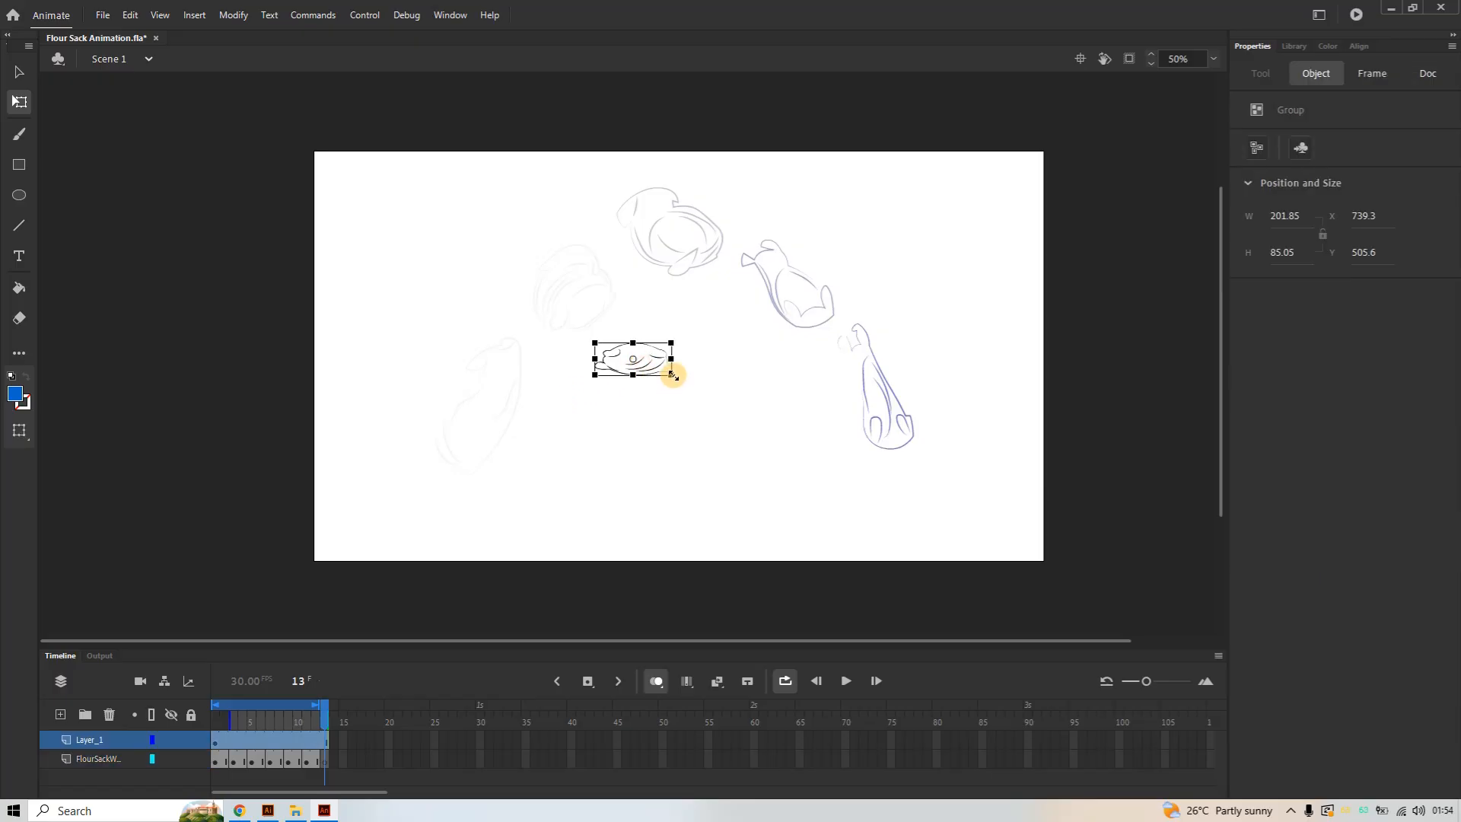
{"action": "left_click_drag", "start_coordinate": [672, 374], "coordinate": [695, 391]}
{"action": "left_click_drag", "start_coordinate": [619, 353], "coordinate": [681, 403]}
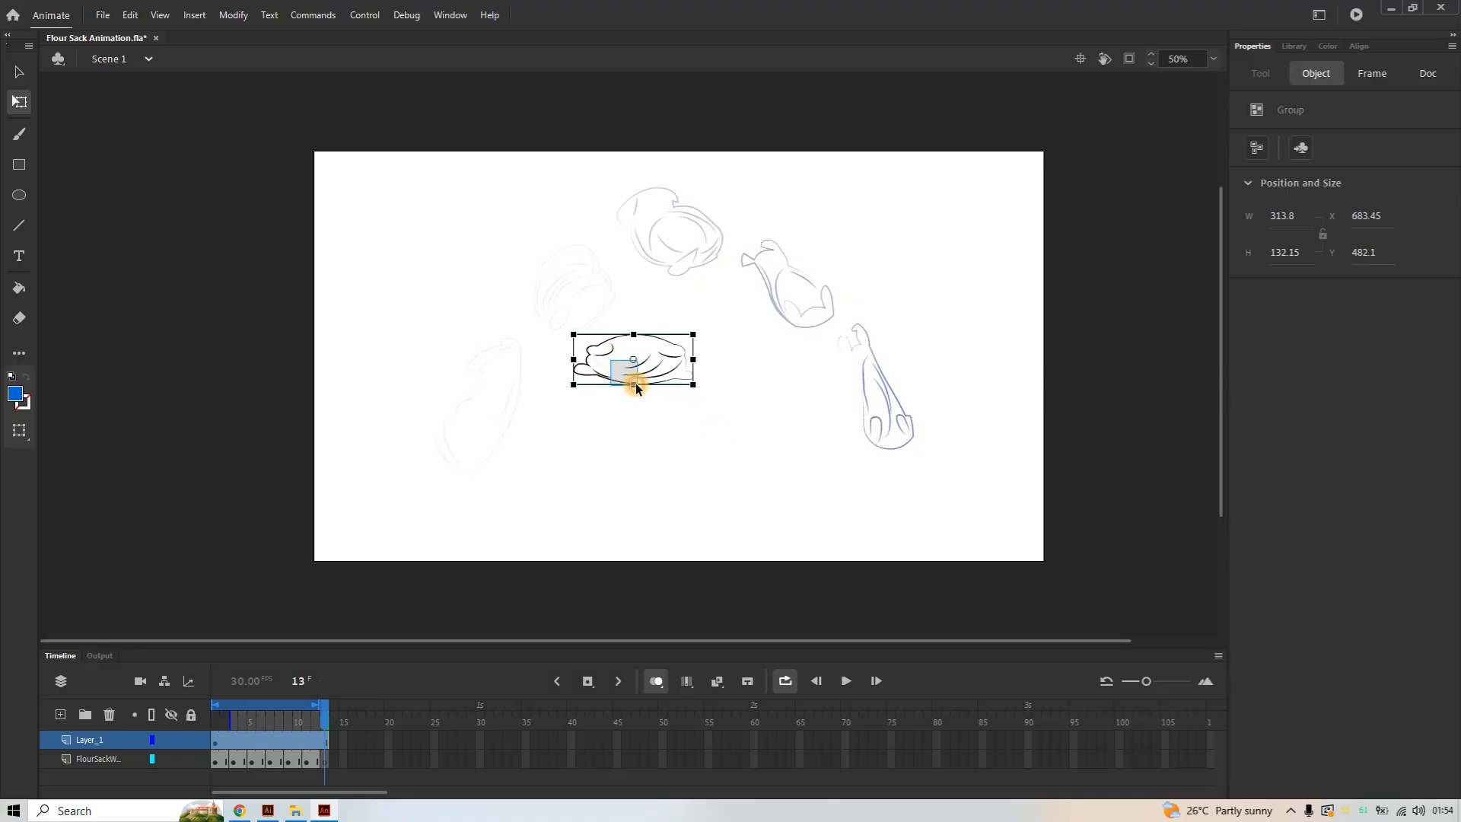
Cut the flattened pose from Layer_1 and paste it into frame 13 of the flour sack layer
{"action": "left_click", "coordinate": [215, 741]}
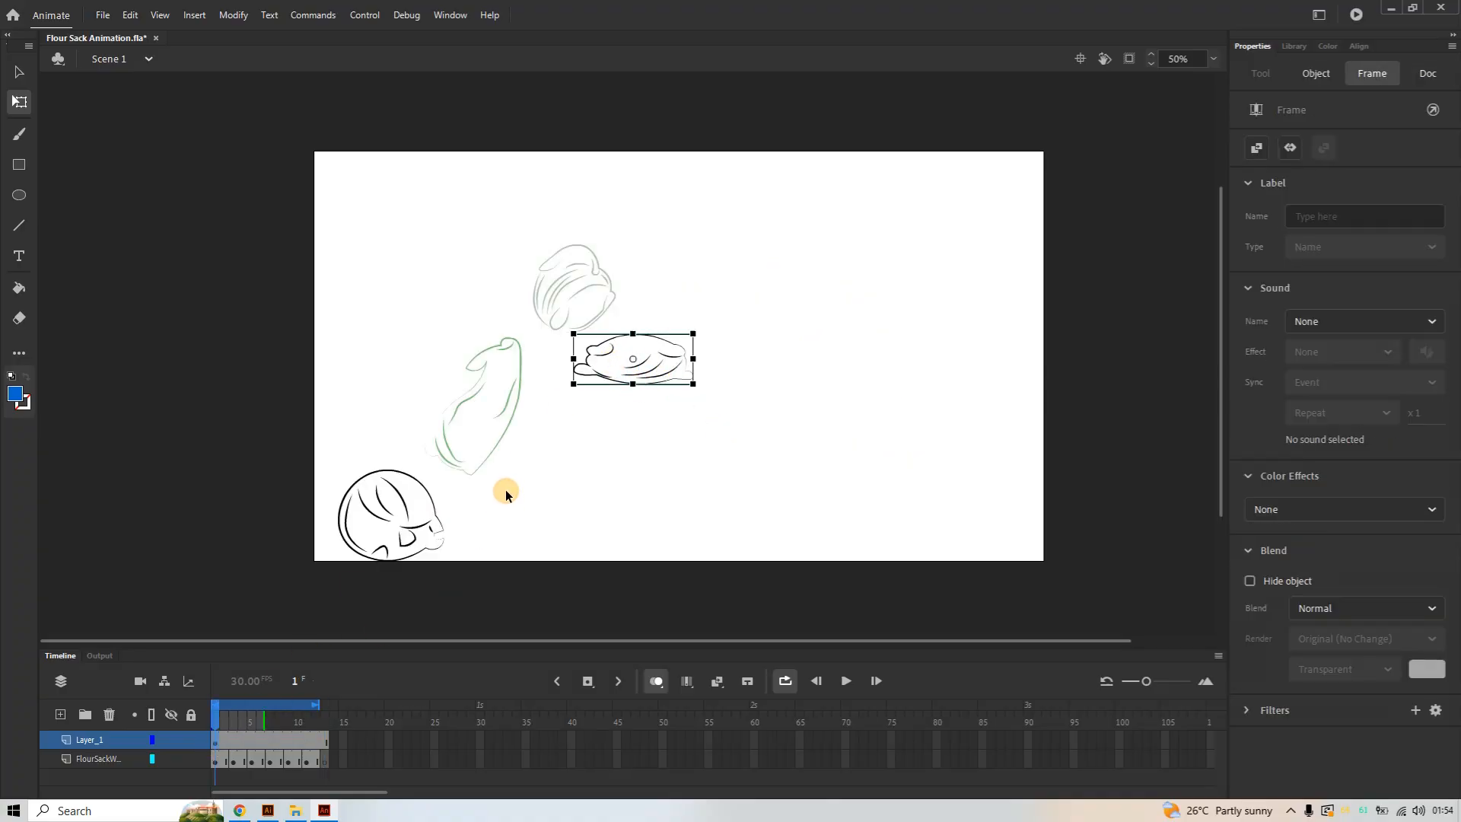
{"action": "mouse_move", "coordinate": [624, 360]}
{"action": "left_mouse_down"}
{"action": "mouse_move", "coordinate": [714, 408]}
{"action": "mouse_move", "coordinate": [604, 351]}
{"action": "left_mouse_up"}
{"action": "left_click_drag", "start_coordinate": [215, 742], "coordinate": [280, 742]}
{"action": "key", "text": "ctrl+x"}
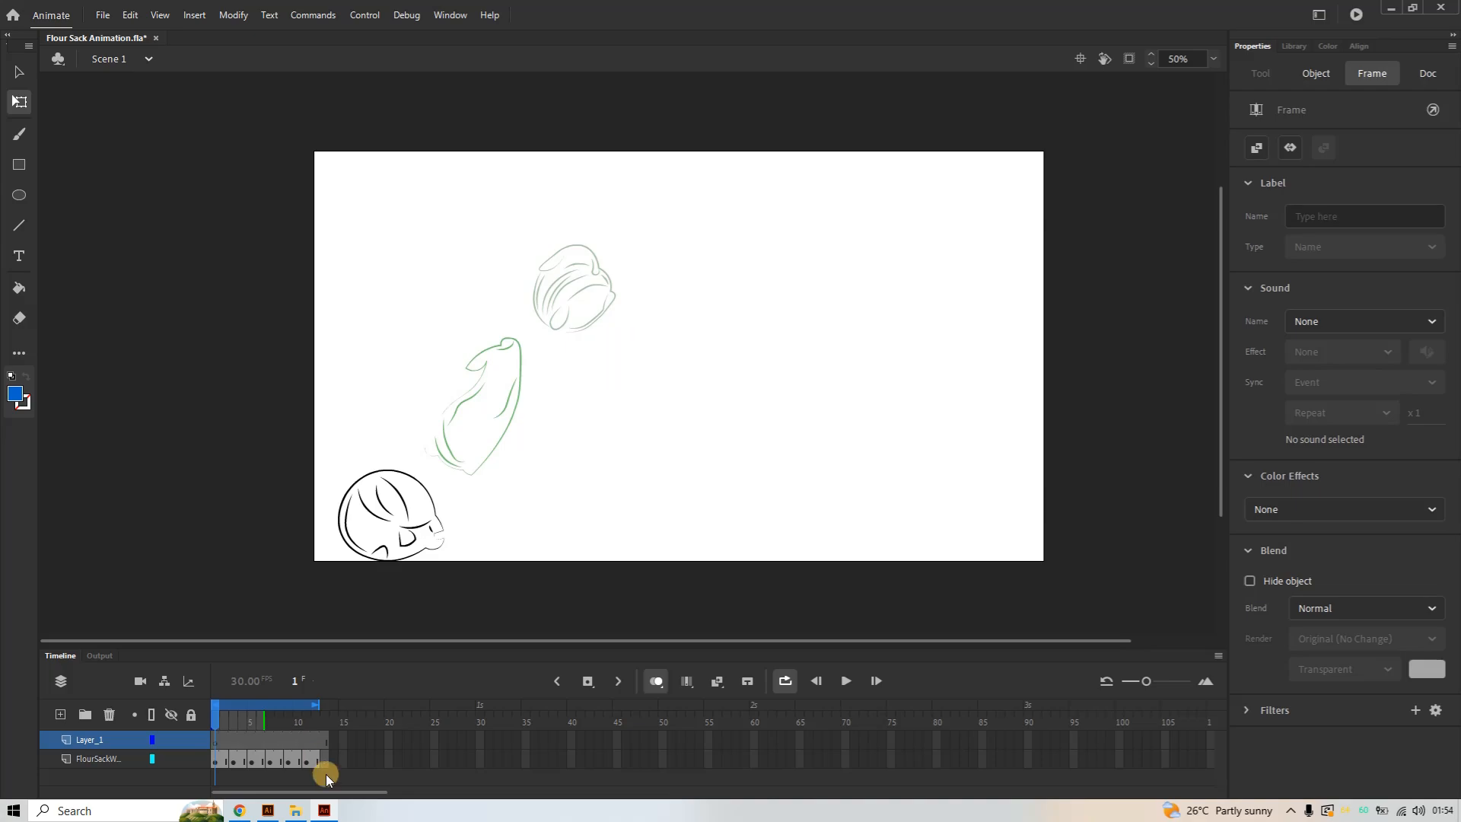
{"action": "left_click", "coordinate": [325, 760]}
{"action": "key", "text": "ctrl+v"}
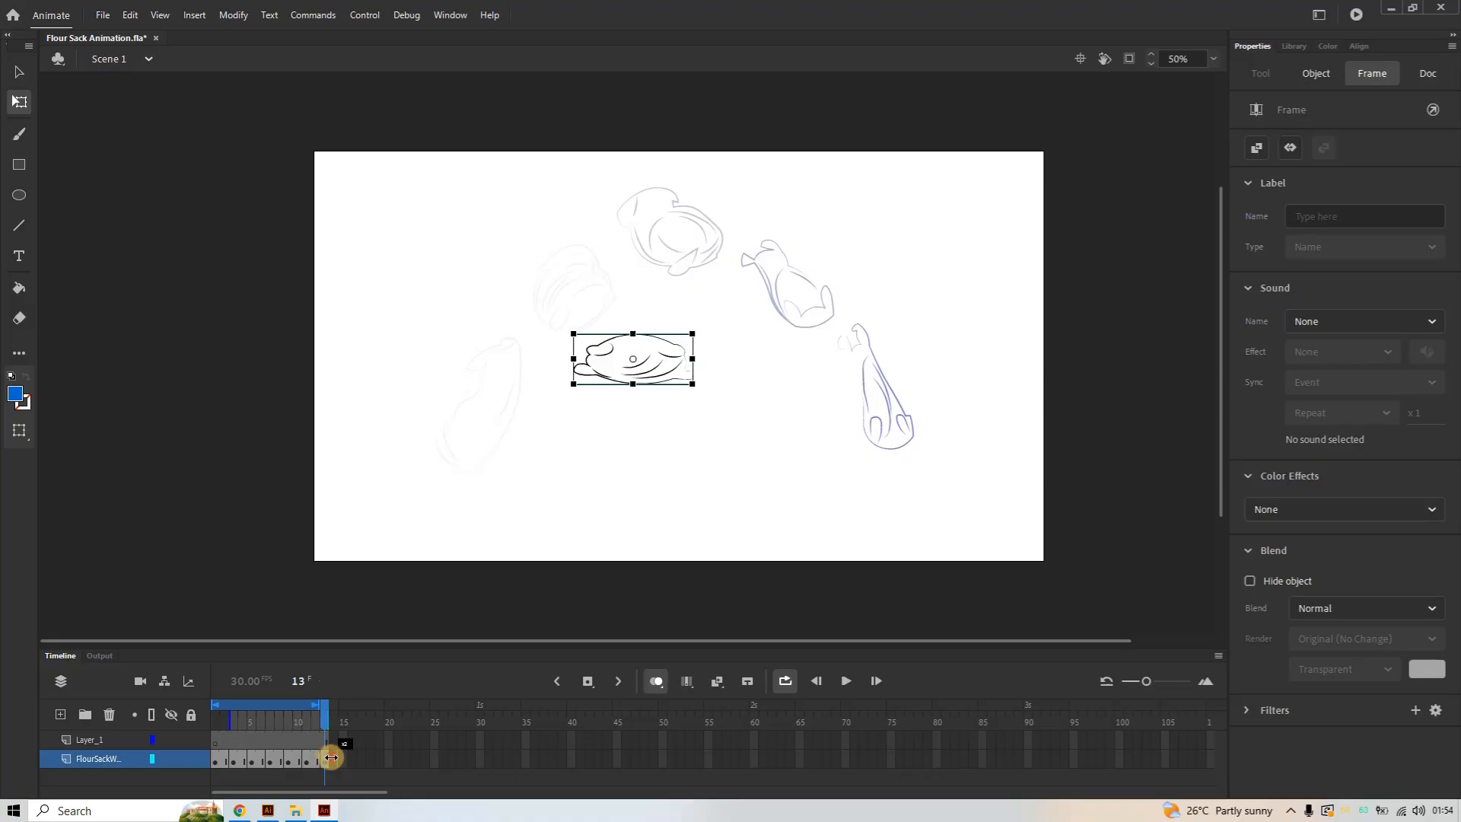
Extend the flattened pose to frame 14 and place it below the stretched pose at about X 1488, Y 858
{"action": "key", "text": "F6"}
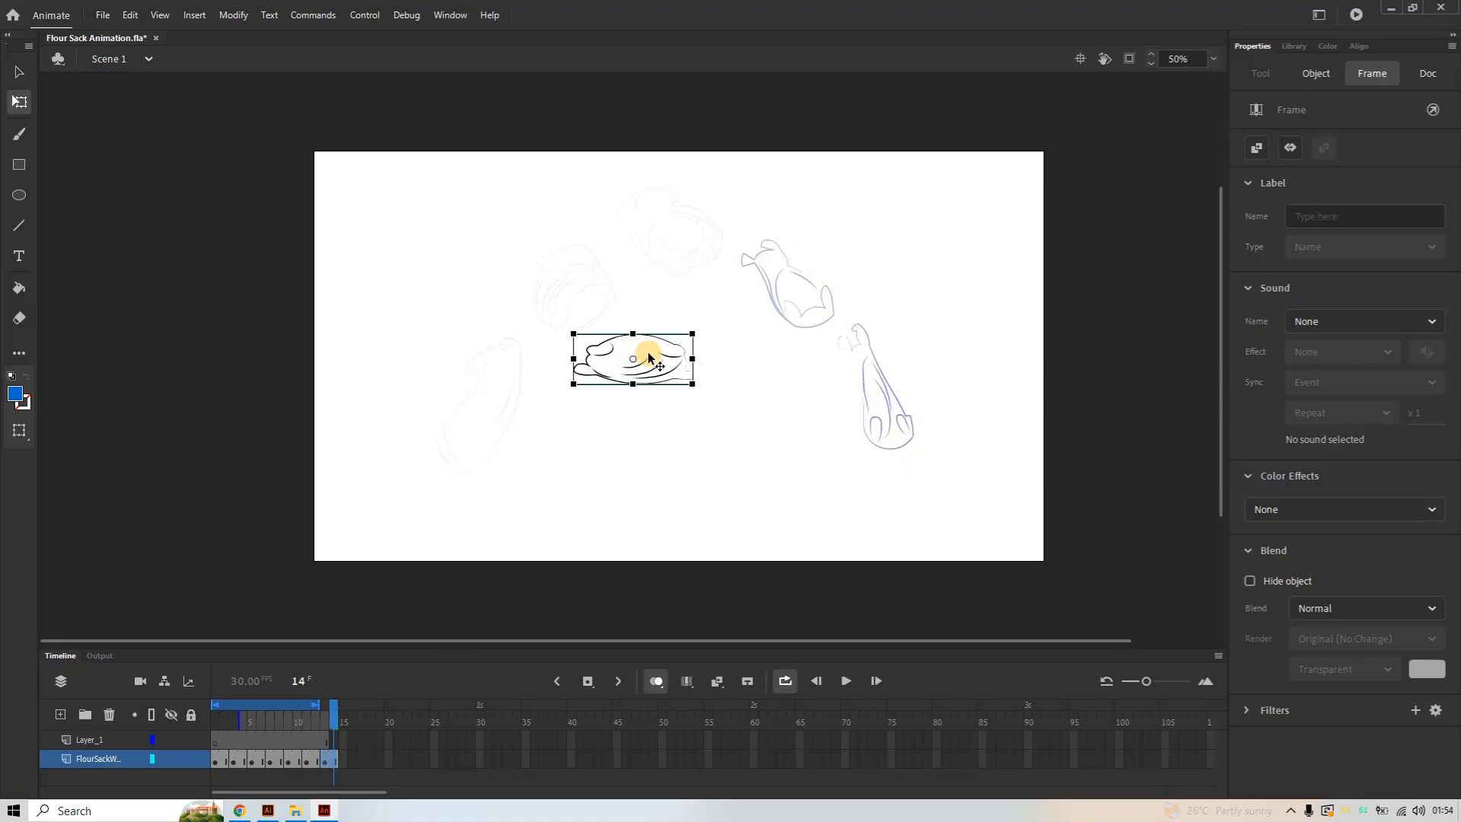
{"action": "mouse_move", "coordinate": [648, 354]}
{"action": "left_mouse_down"}
{"action": "mouse_move", "coordinate": [783, 441]}
{"action": "mouse_move", "coordinate": [956, 501]}
{"action": "left_mouse_up"}
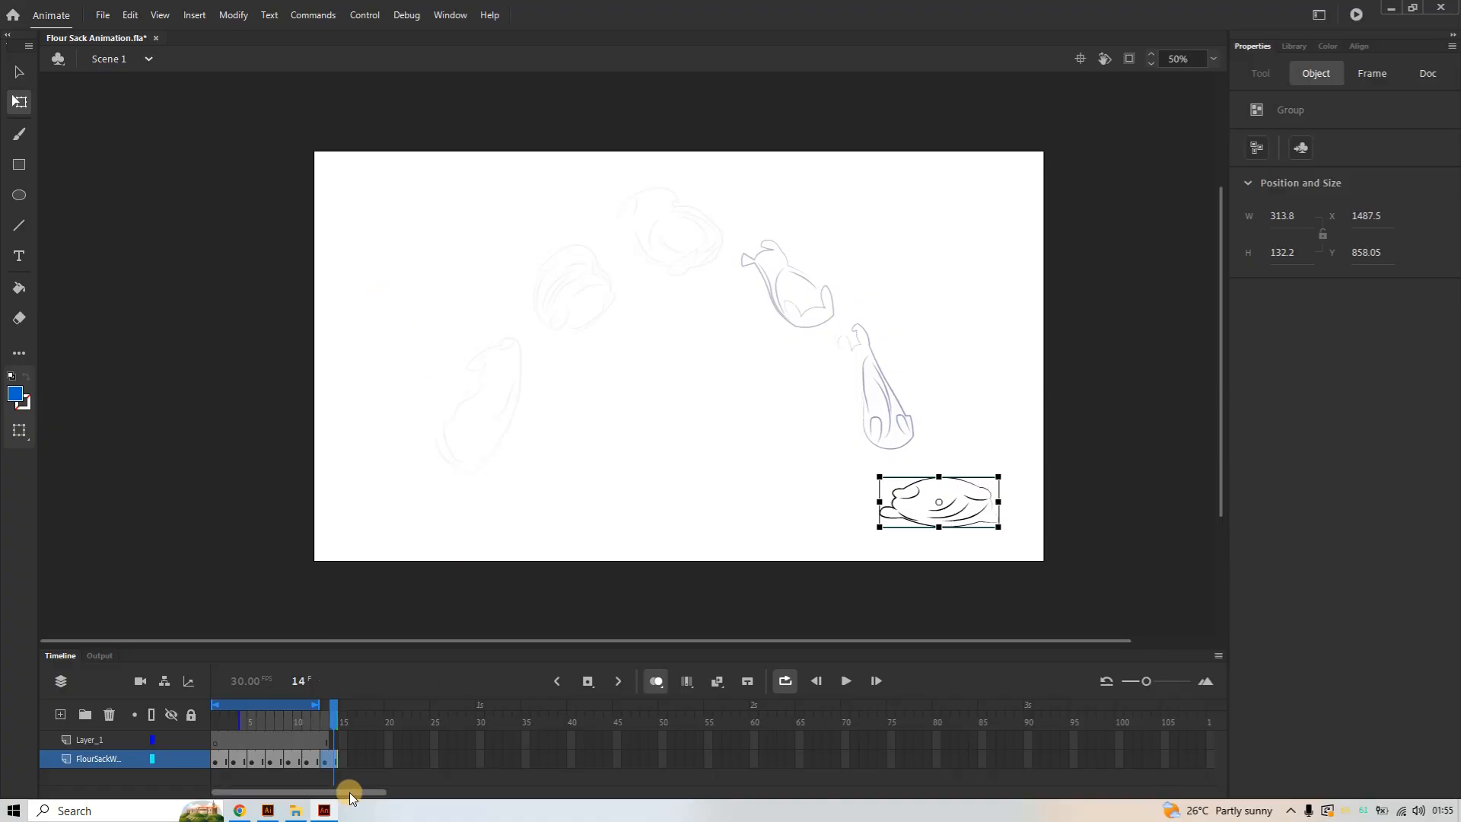
{"action": "left_click", "coordinate": [622, 502]}
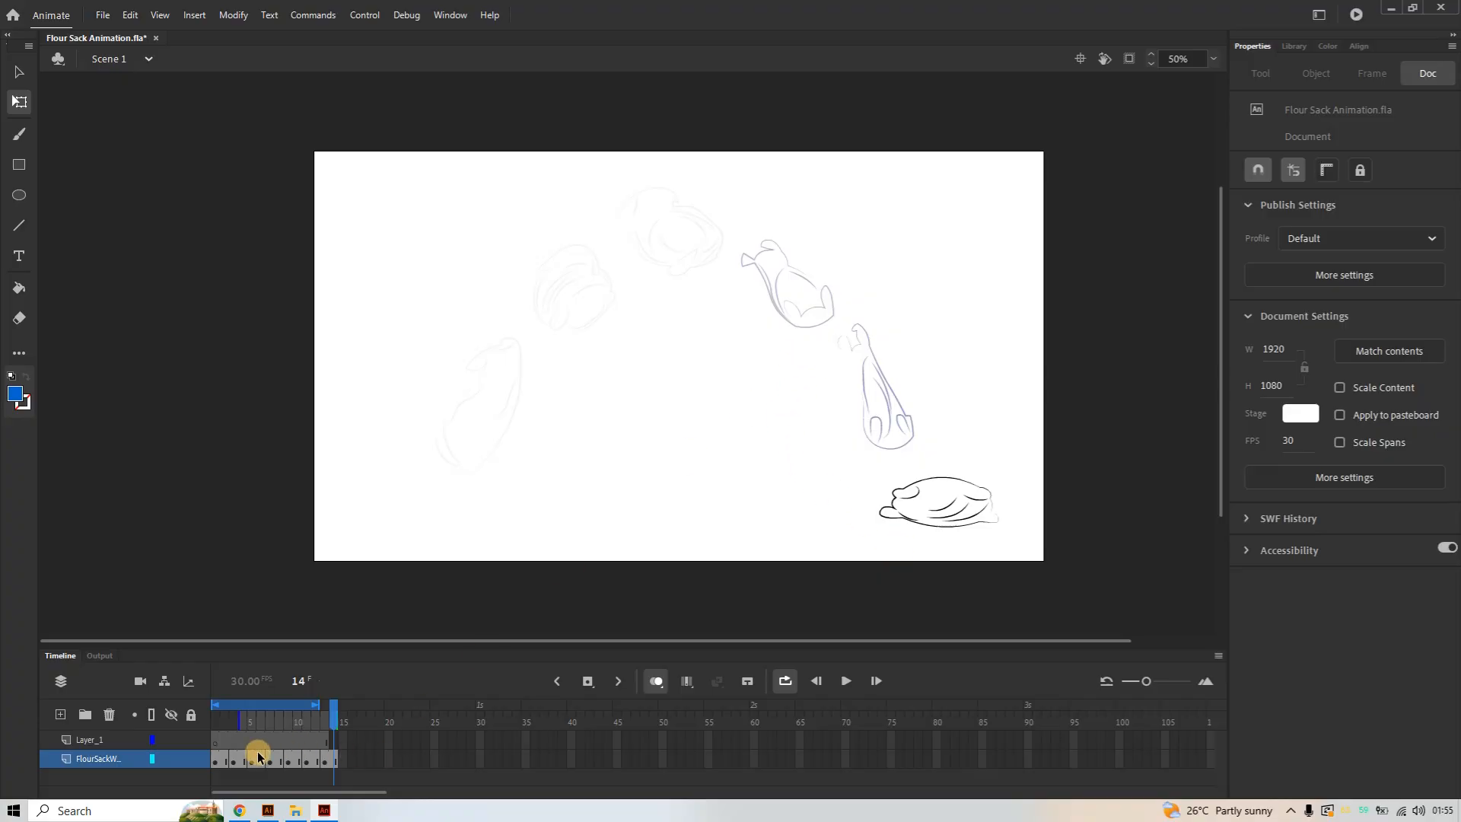
Try to select the flour sack poses of all frames together, starting from frame 1
{"action": "right_click", "coordinate": [218, 760]}
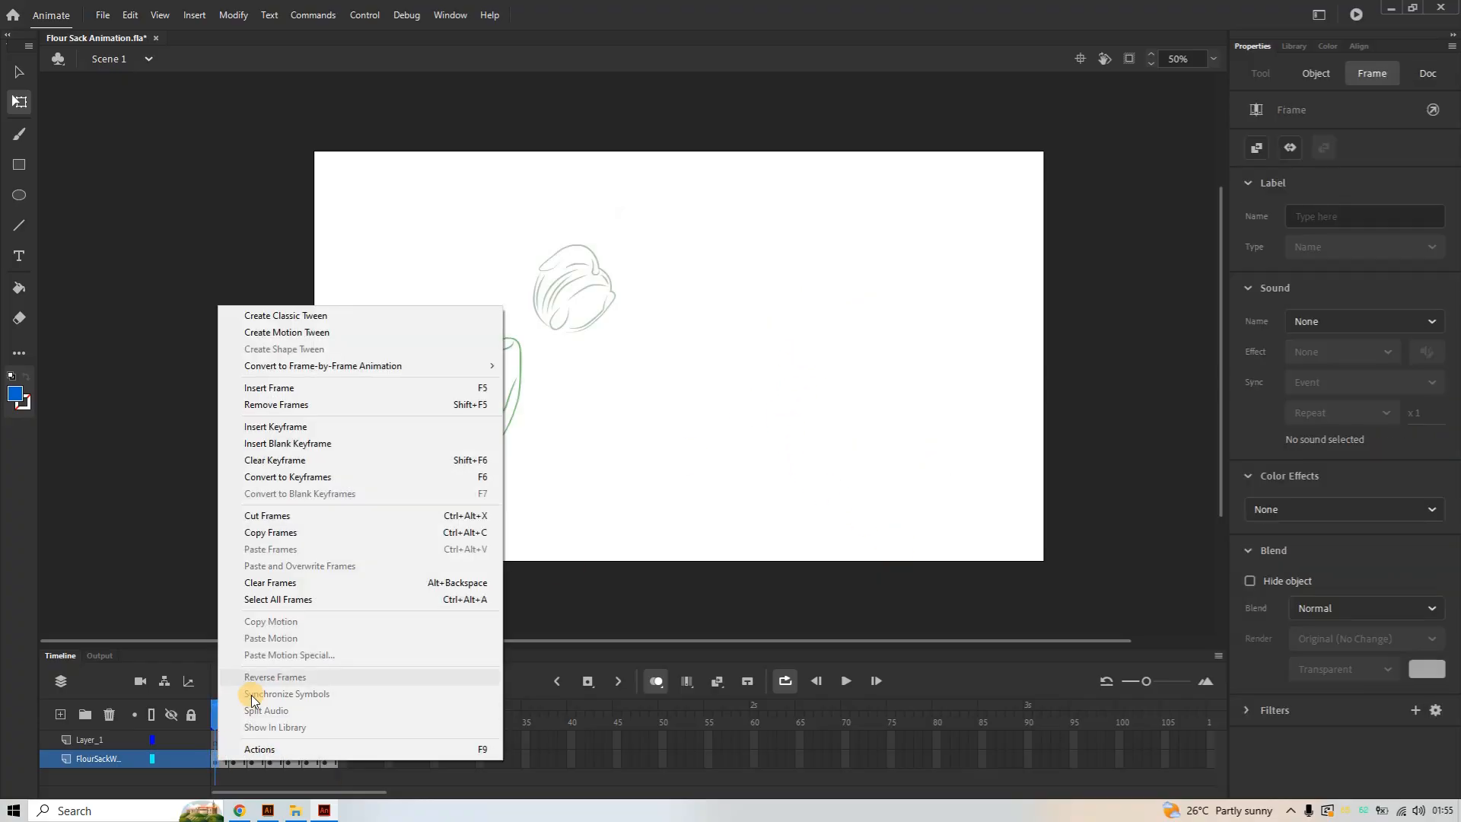
{"action": "left_click", "coordinate": [302, 601]}
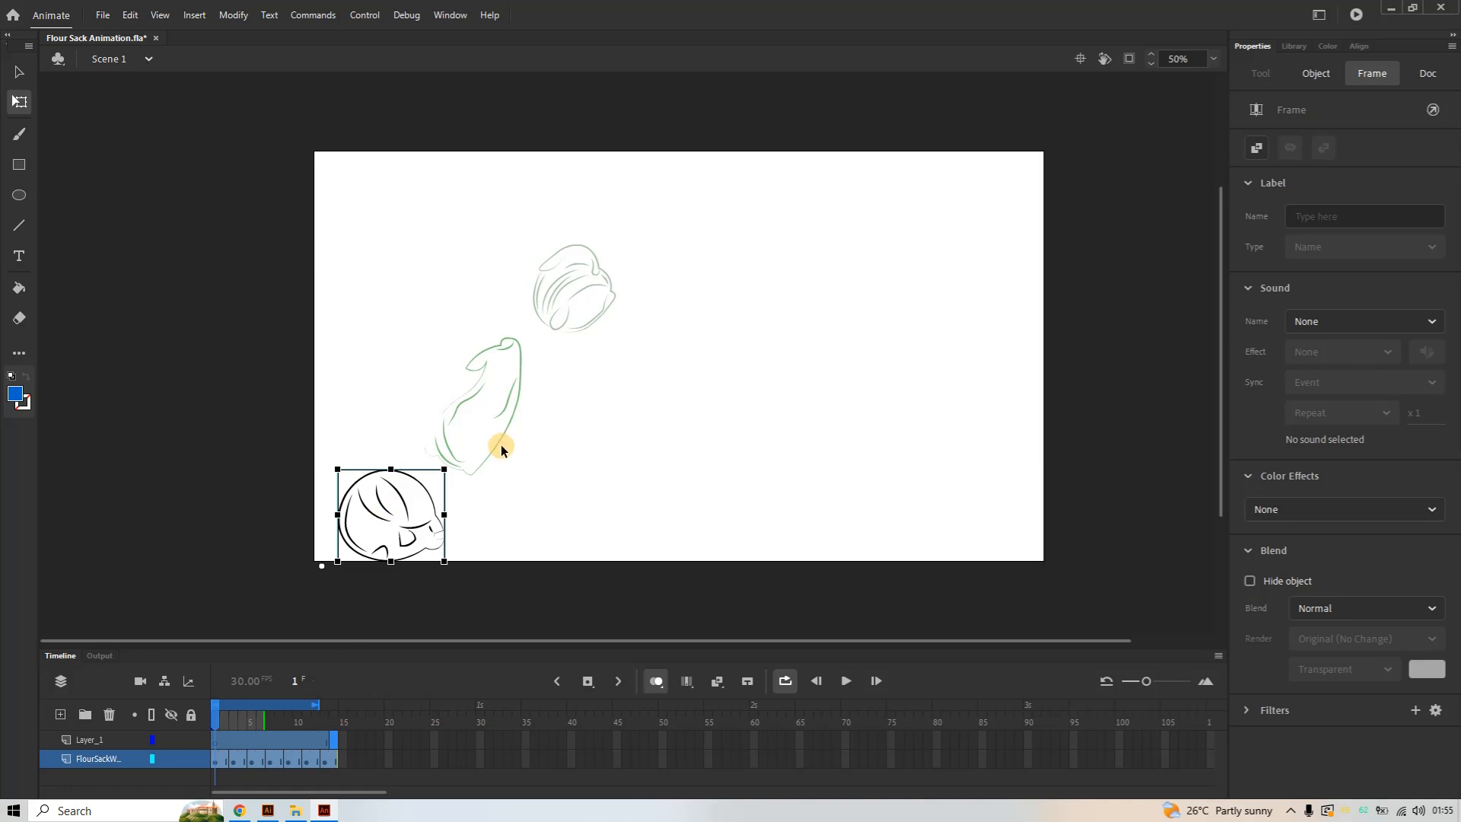
{"action": "left_click", "coordinate": [581, 451]}
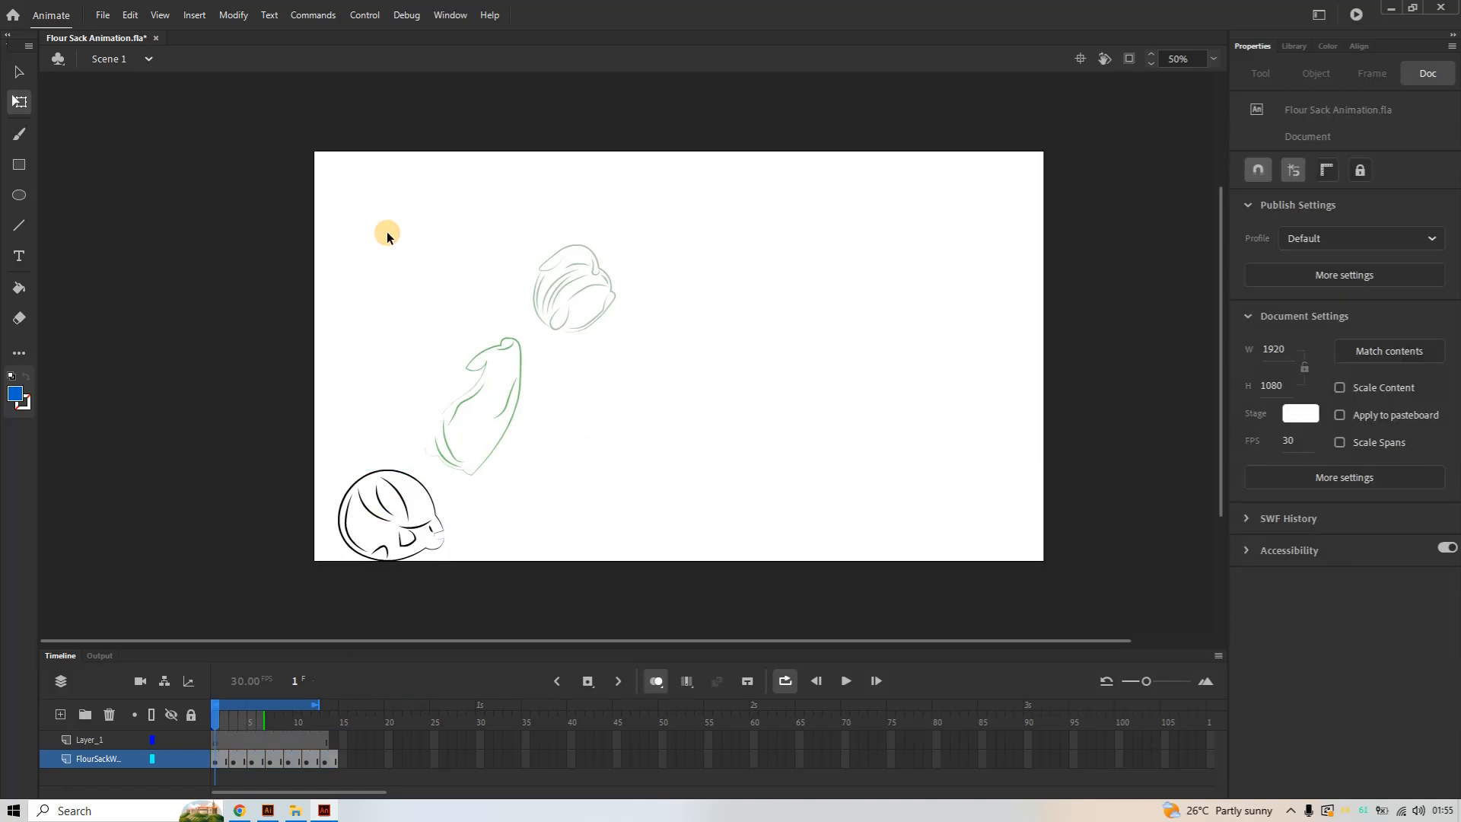
{"action": "mouse_move", "coordinate": [363, 210]}
{"action": "left_mouse_down"}
{"action": "mouse_move", "coordinate": [539, 335]}
{"action": "mouse_move", "coordinate": [936, 528]}
{"action": "mouse_move", "coordinate": [999, 591]}
{"action": "left_mouse_up"}
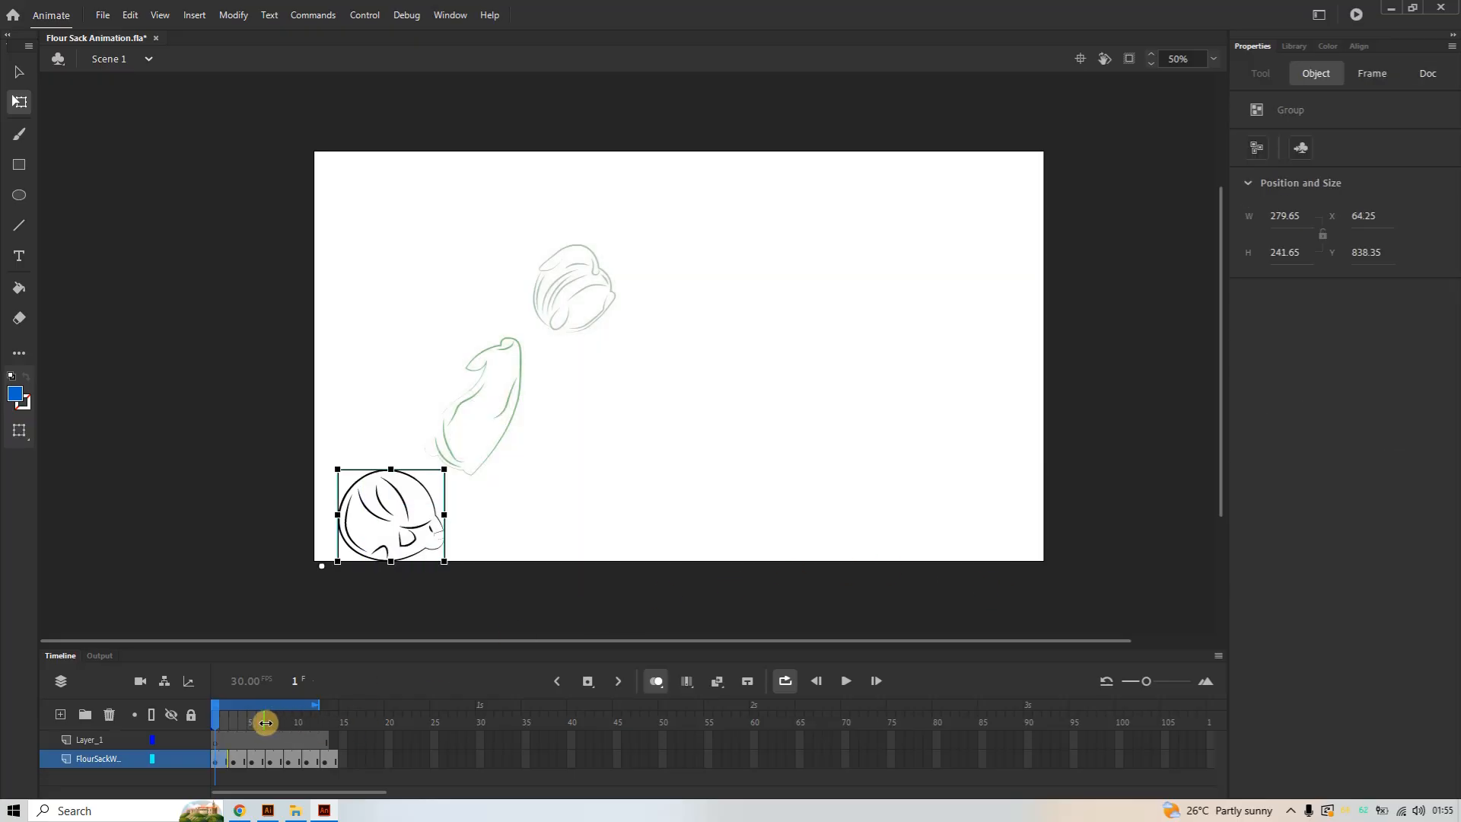
Extend the onion skin range to frame 14 and try to marquee-select all the ghosted poses
{"action": "left_click_drag", "start_coordinate": [265, 723], "coordinate": [354, 734]}
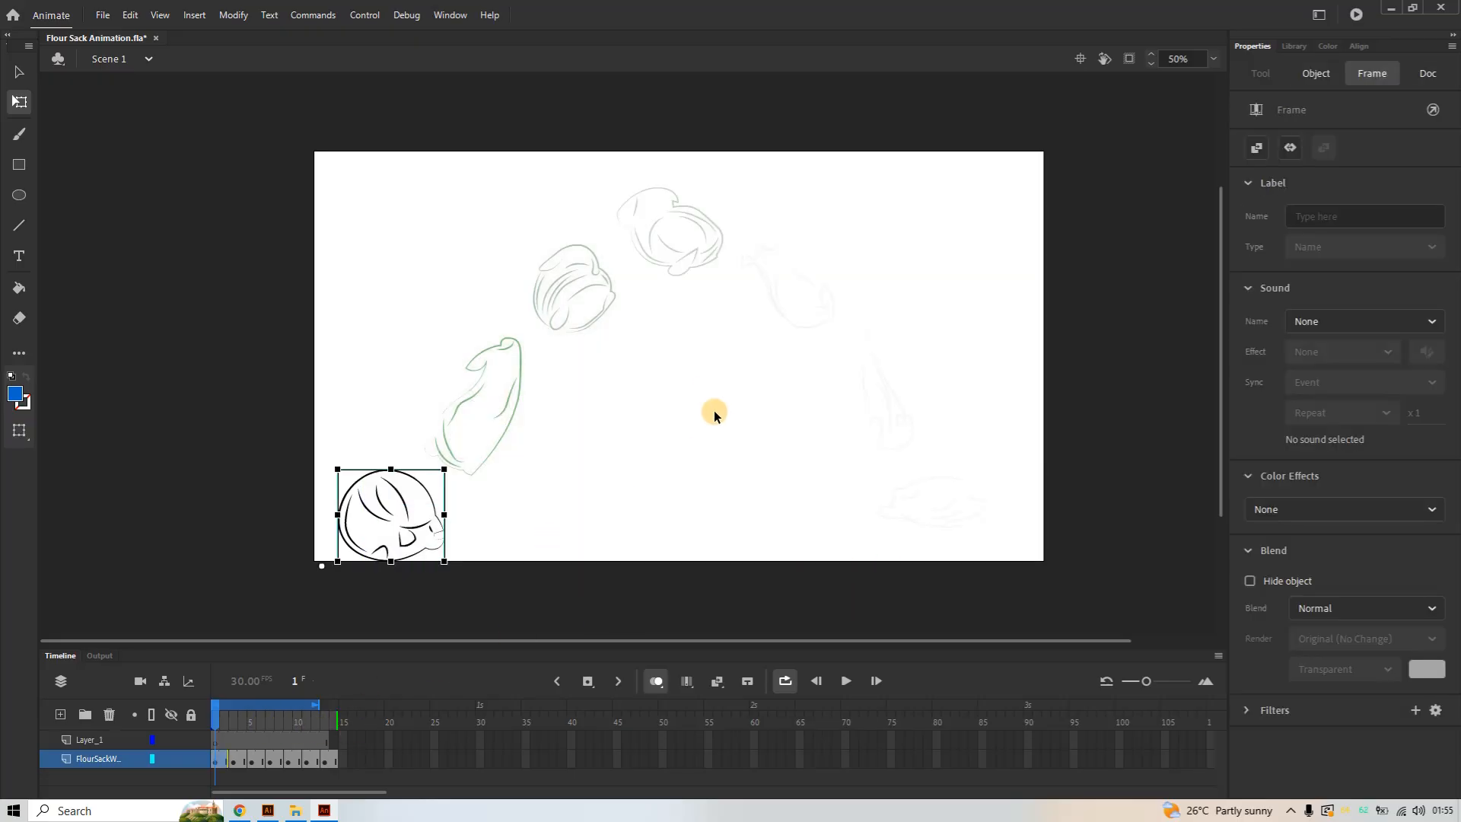
{"action": "left_click", "coordinate": [952, 454]}
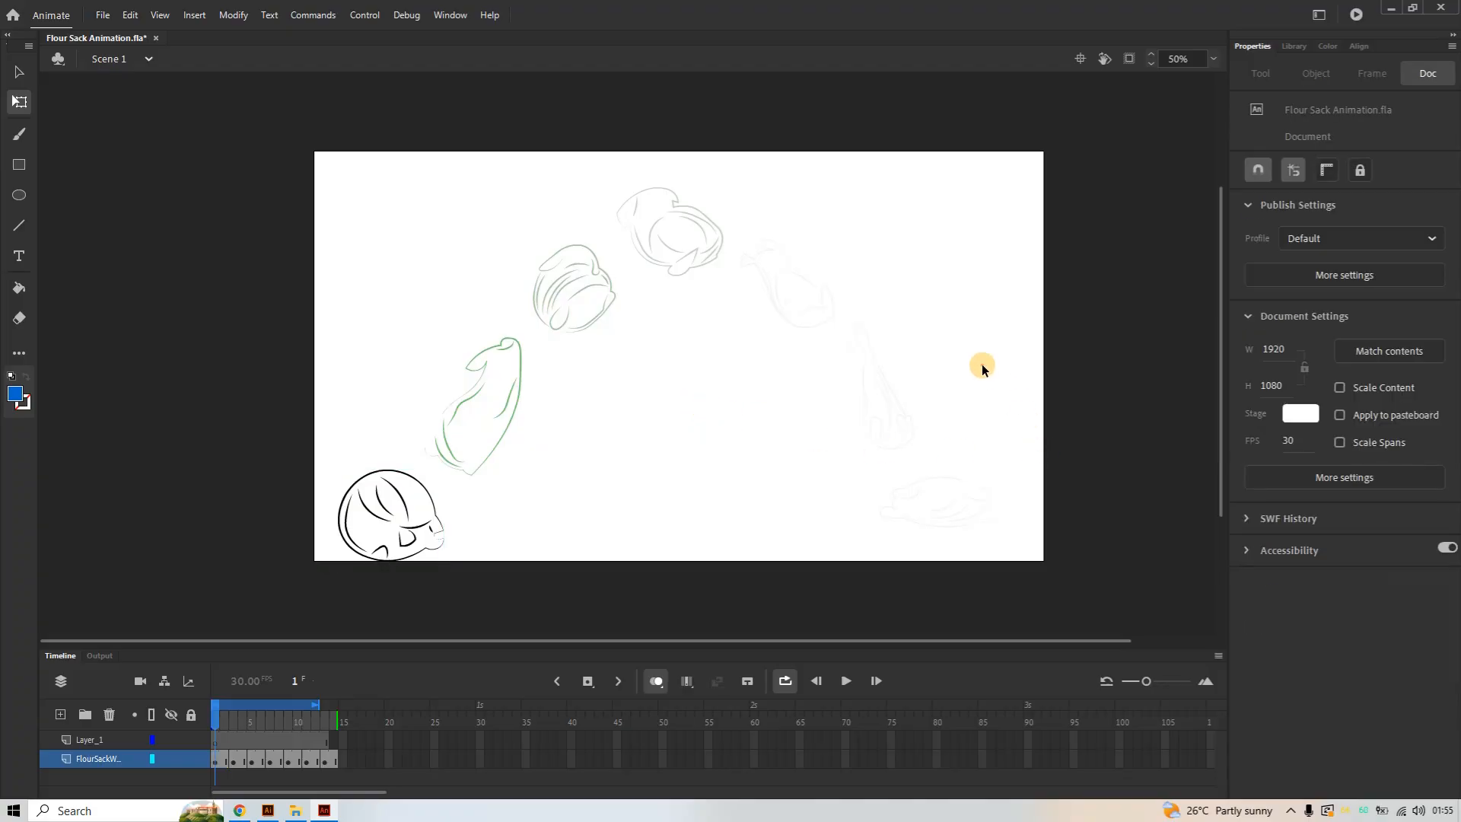
{"action": "mouse_move", "coordinate": [979, 340]}
{"action": "left_mouse_down"}
{"action": "mouse_move", "coordinate": [630, 492]}
{"action": "mouse_move", "coordinate": [334, 565]}
{"action": "left_mouse_up"}
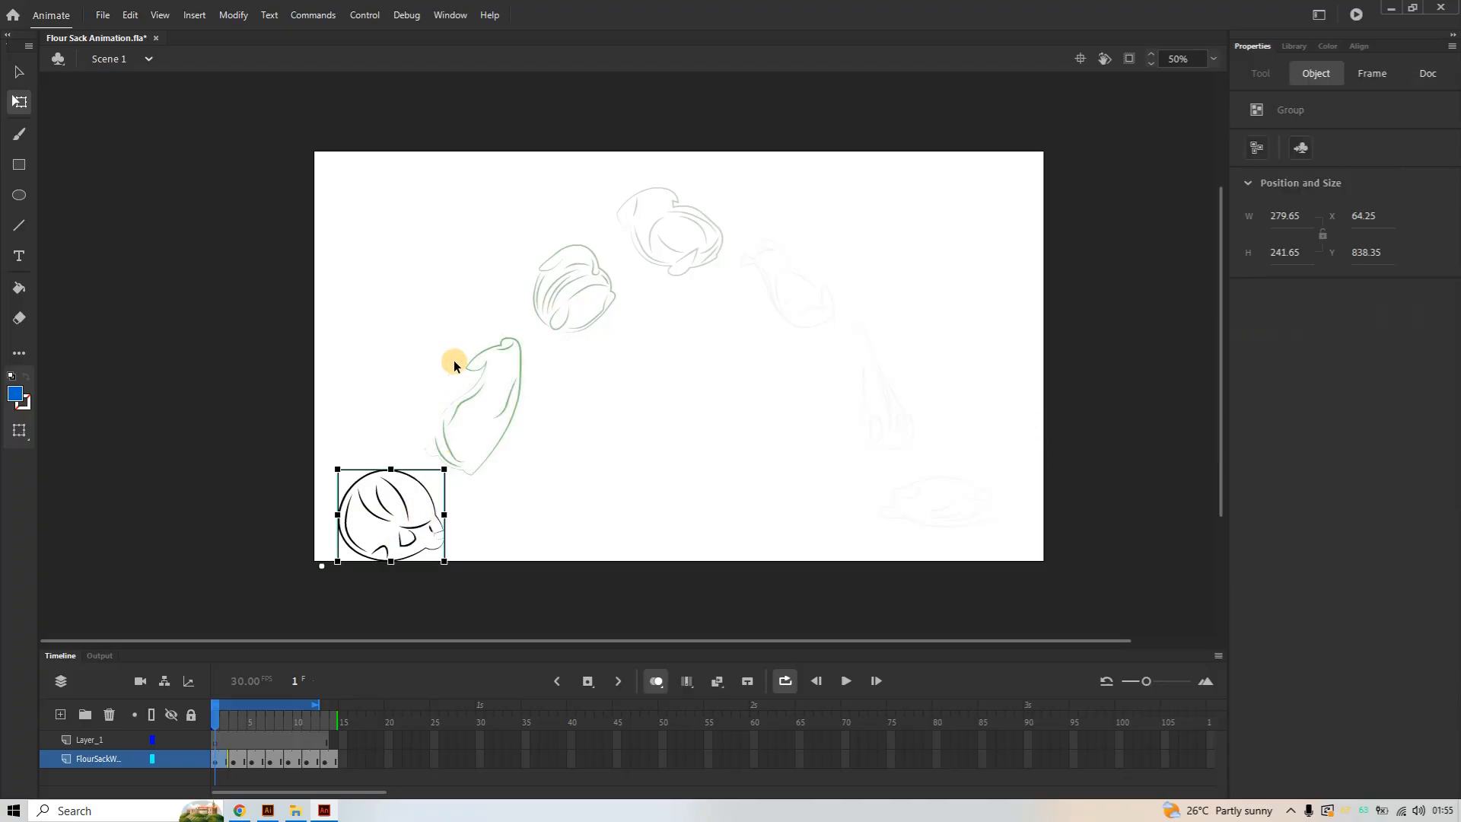
{"action": "left_click", "coordinate": [441, 286]}
{"action": "left_click_drag", "start_coordinate": [440, 244], "coordinate": [943, 482]}
Try to select every pose along the arc with Select All, then clear the selection
{"action": "right_click", "coordinate": [988, 314]}
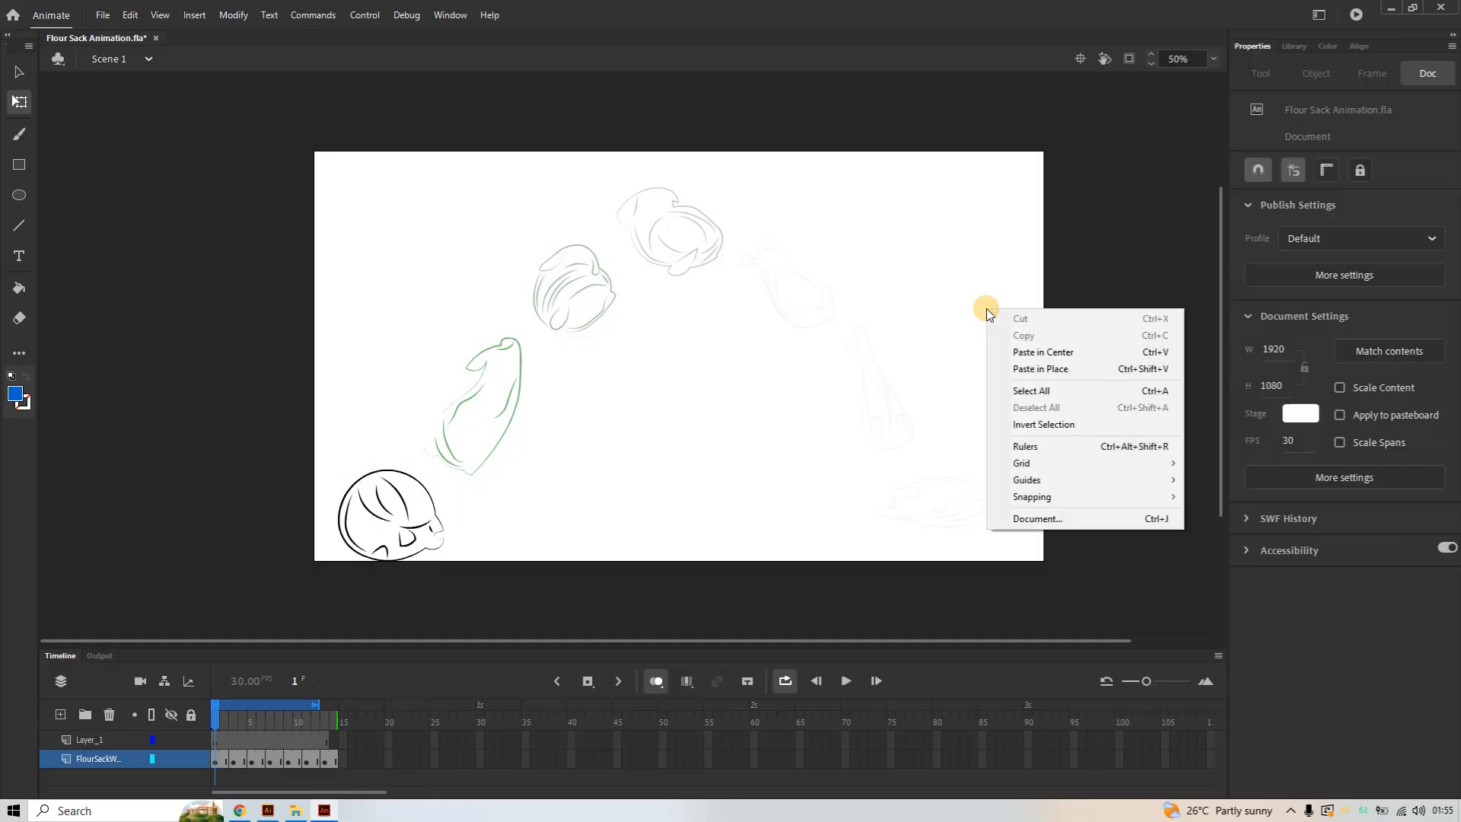
{"action": "left_click", "coordinate": [1034, 391]}
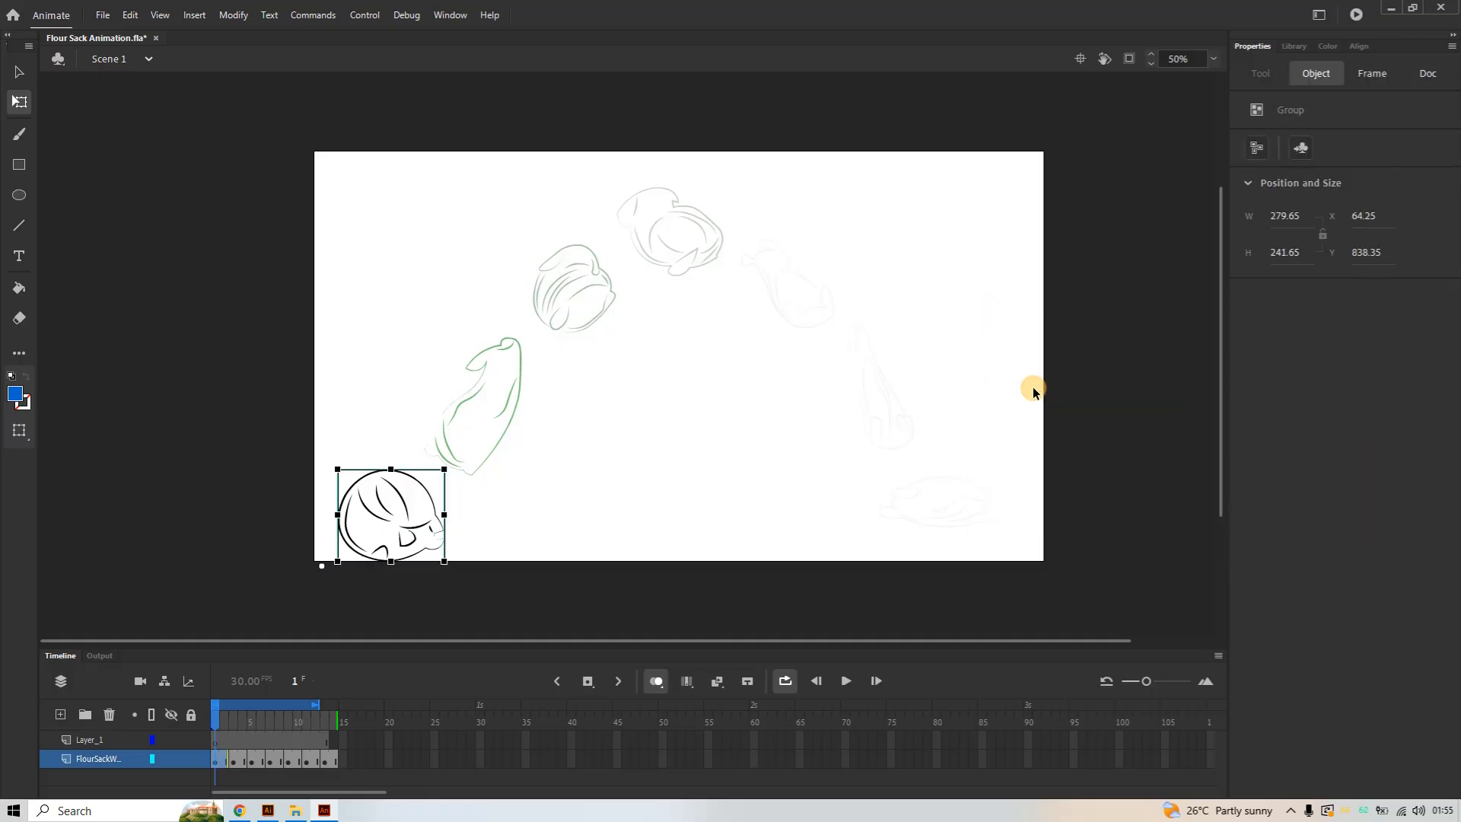
{"action": "left_click", "coordinate": [102, 15]}
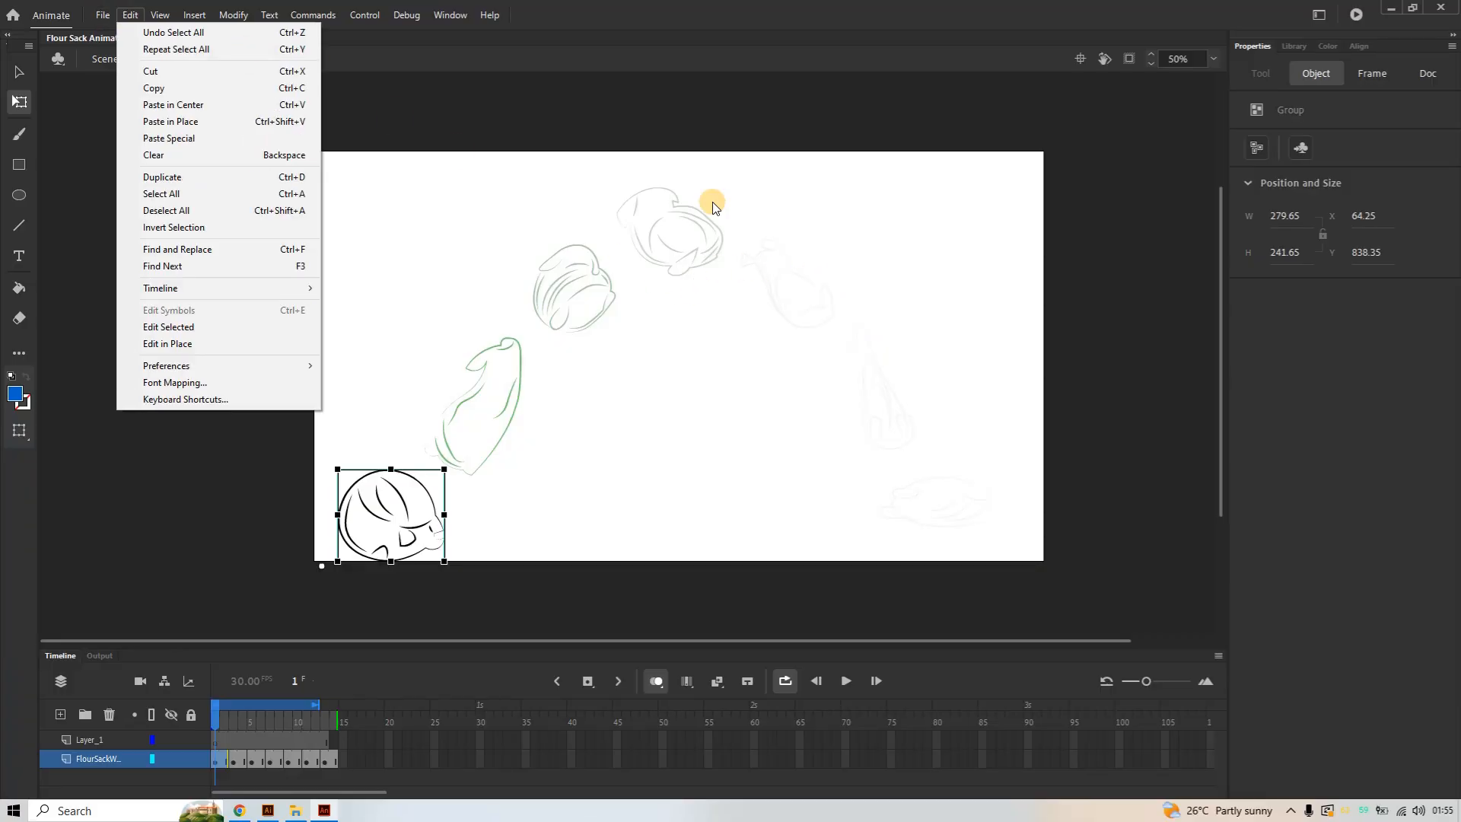
{"action": "left_click", "coordinate": [591, 200]}
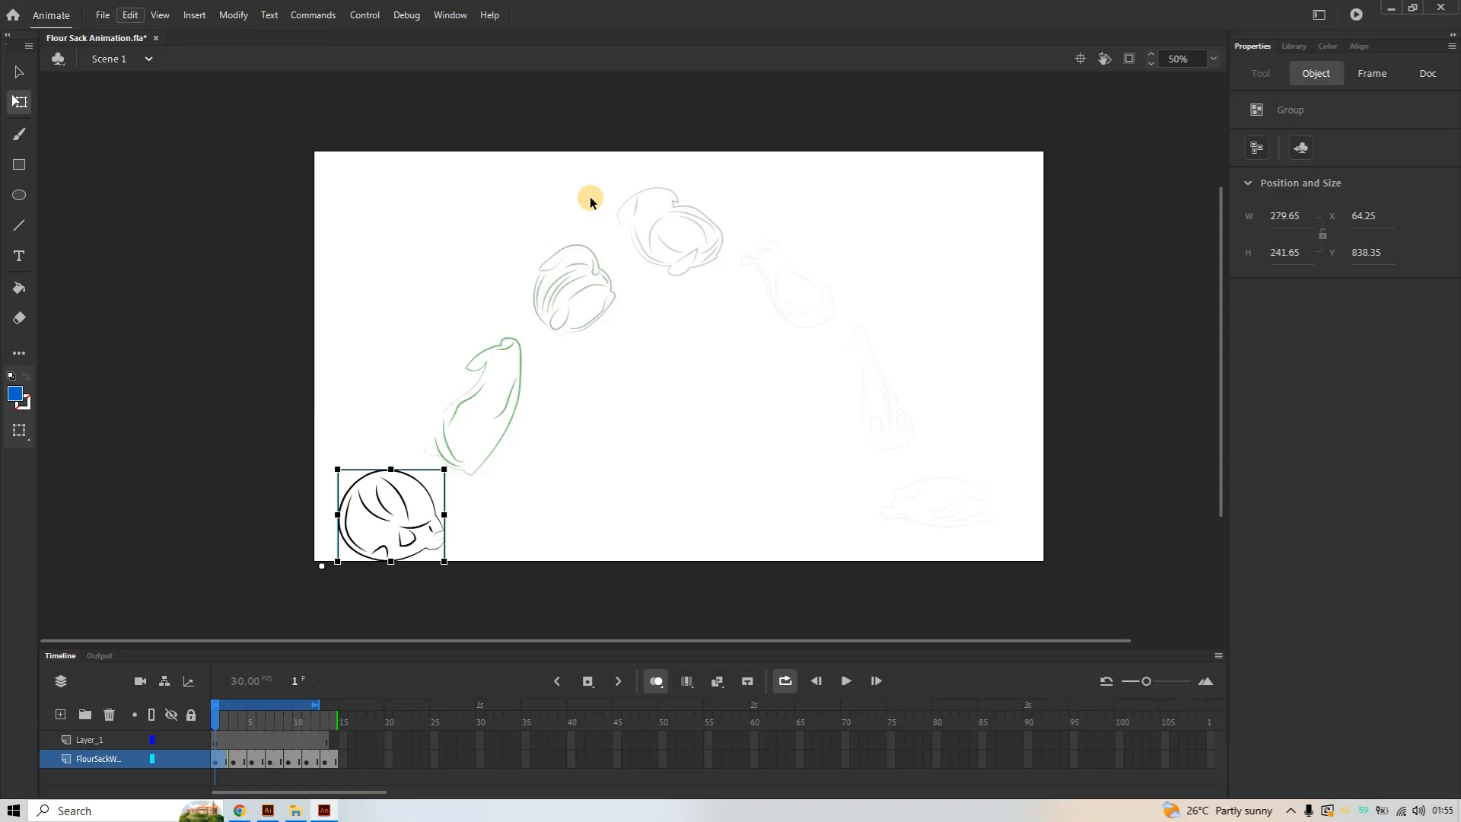
{"action": "left_click", "coordinate": [591, 200]}
{"action": "left_click", "coordinate": [109, 16]}
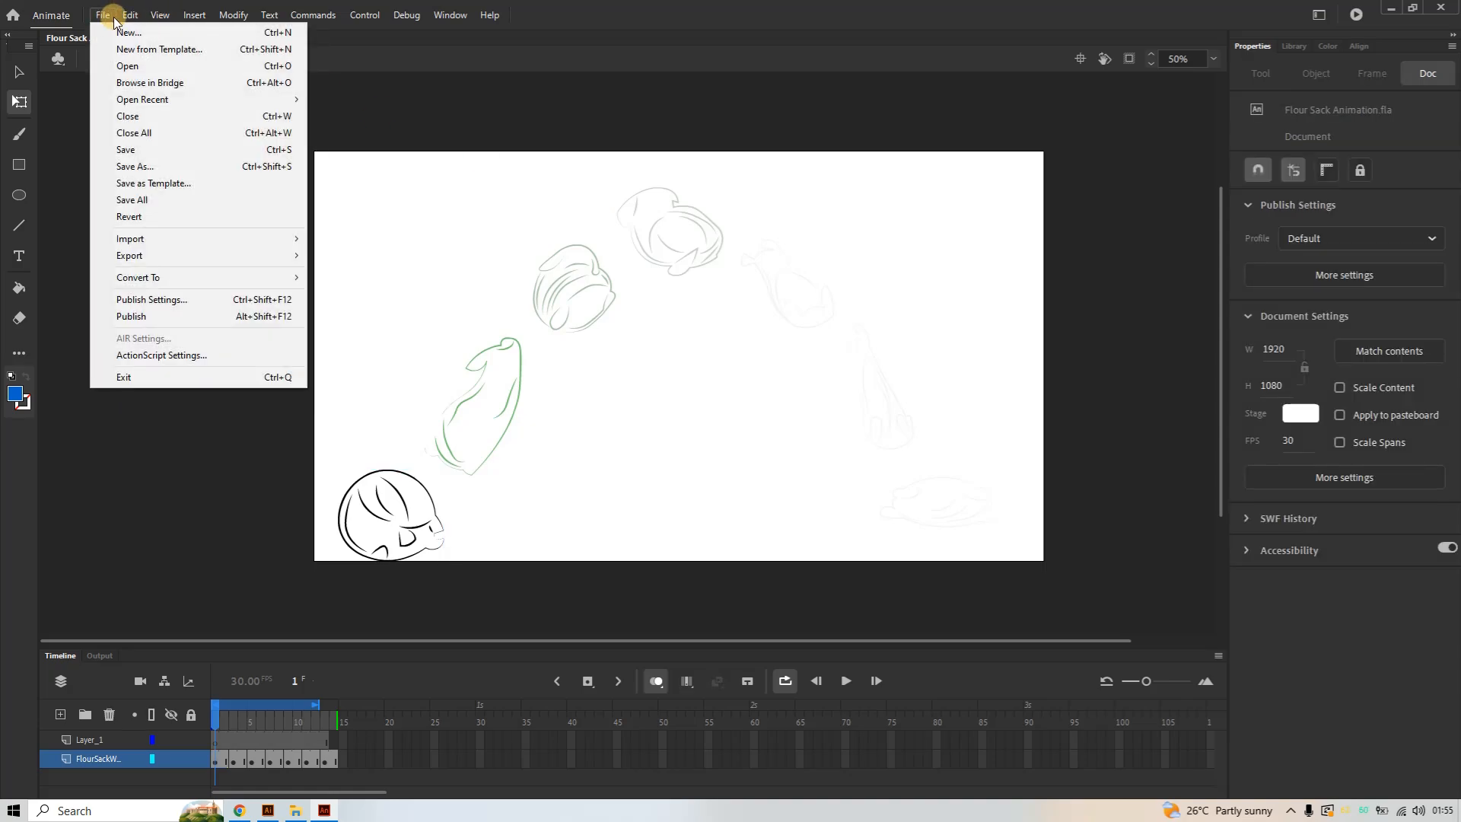
{"action": "mouse_move", "coordinate": [141, 19]}
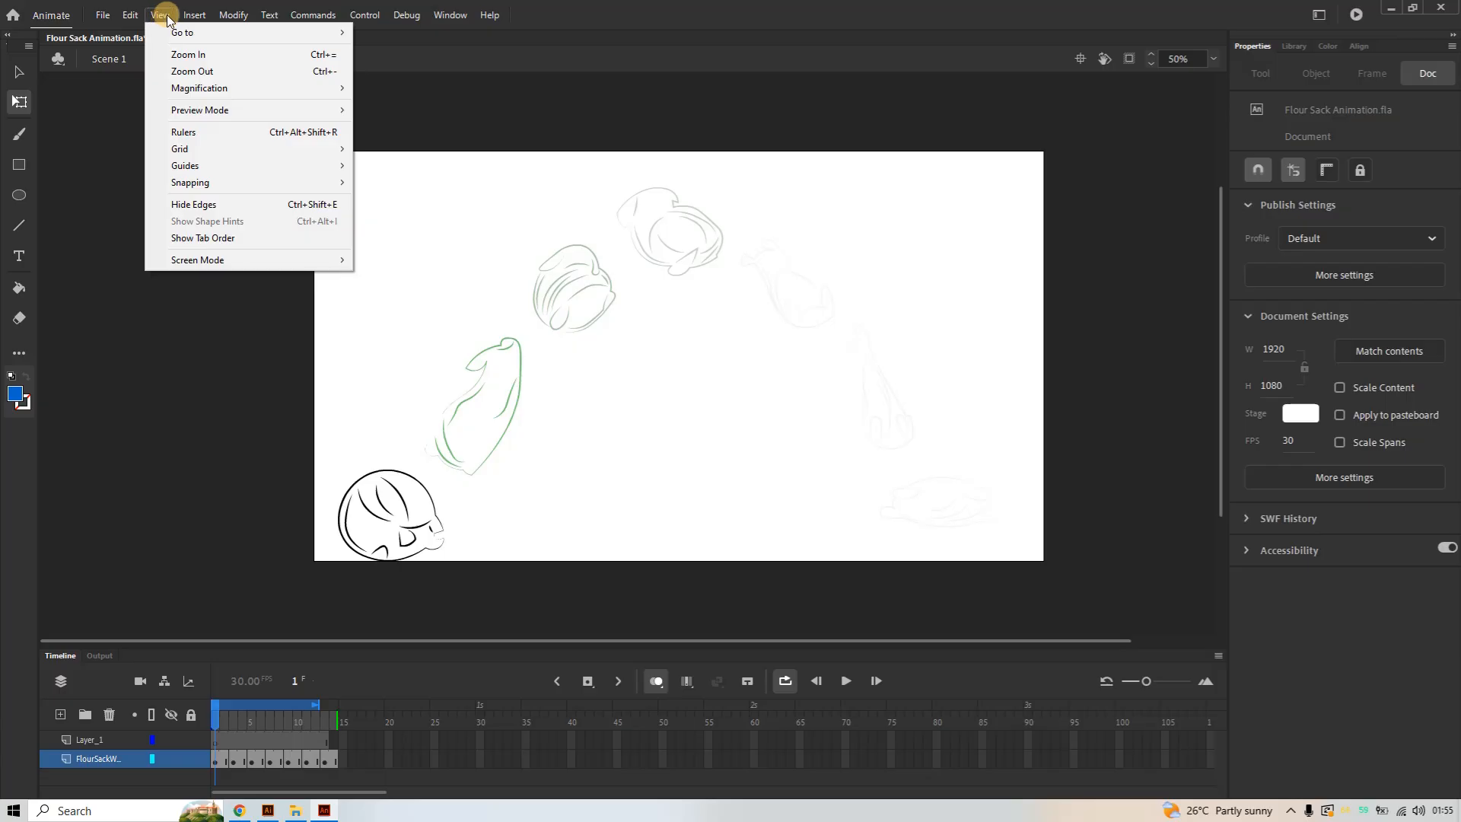
{"action": "mouse_move", "coordinate": [223, 21]}
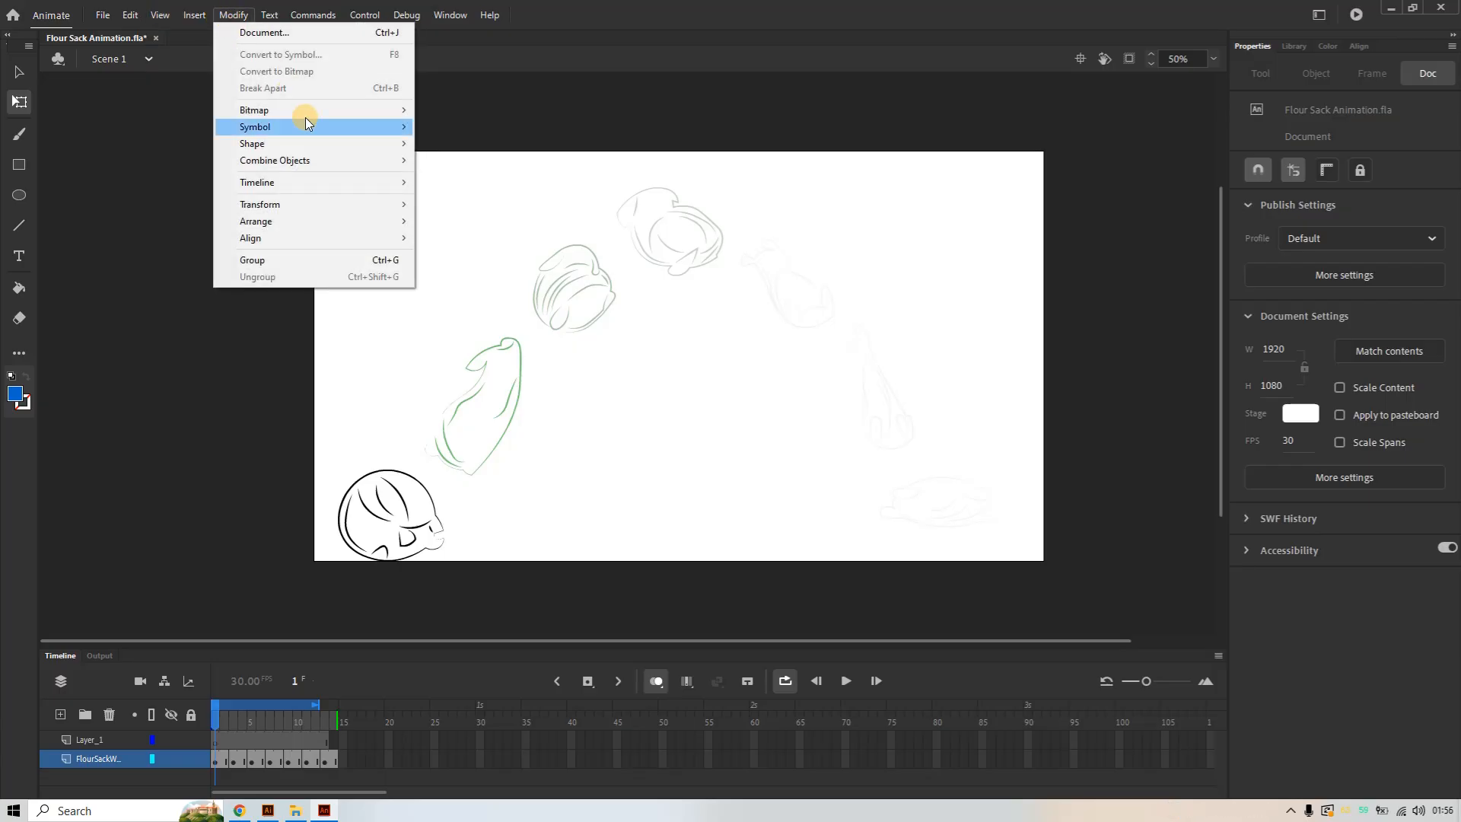
{"action": "mouse_move", "coordinate": [344, 204]}
{"action": "mouse_move", "coordinate": [332, 162]}
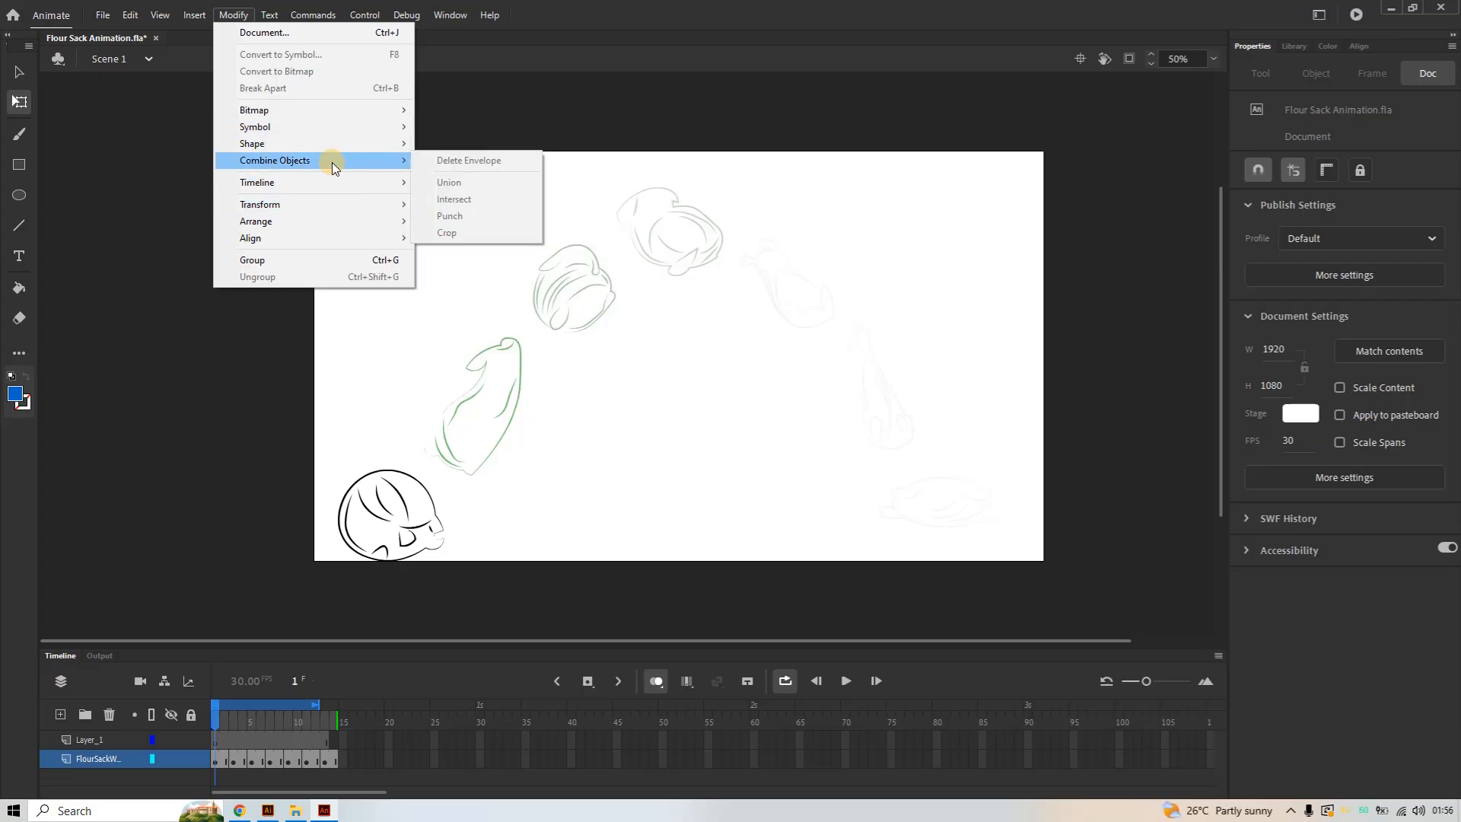
{"action": "mouse_move", "coordinate": [296, 126]}
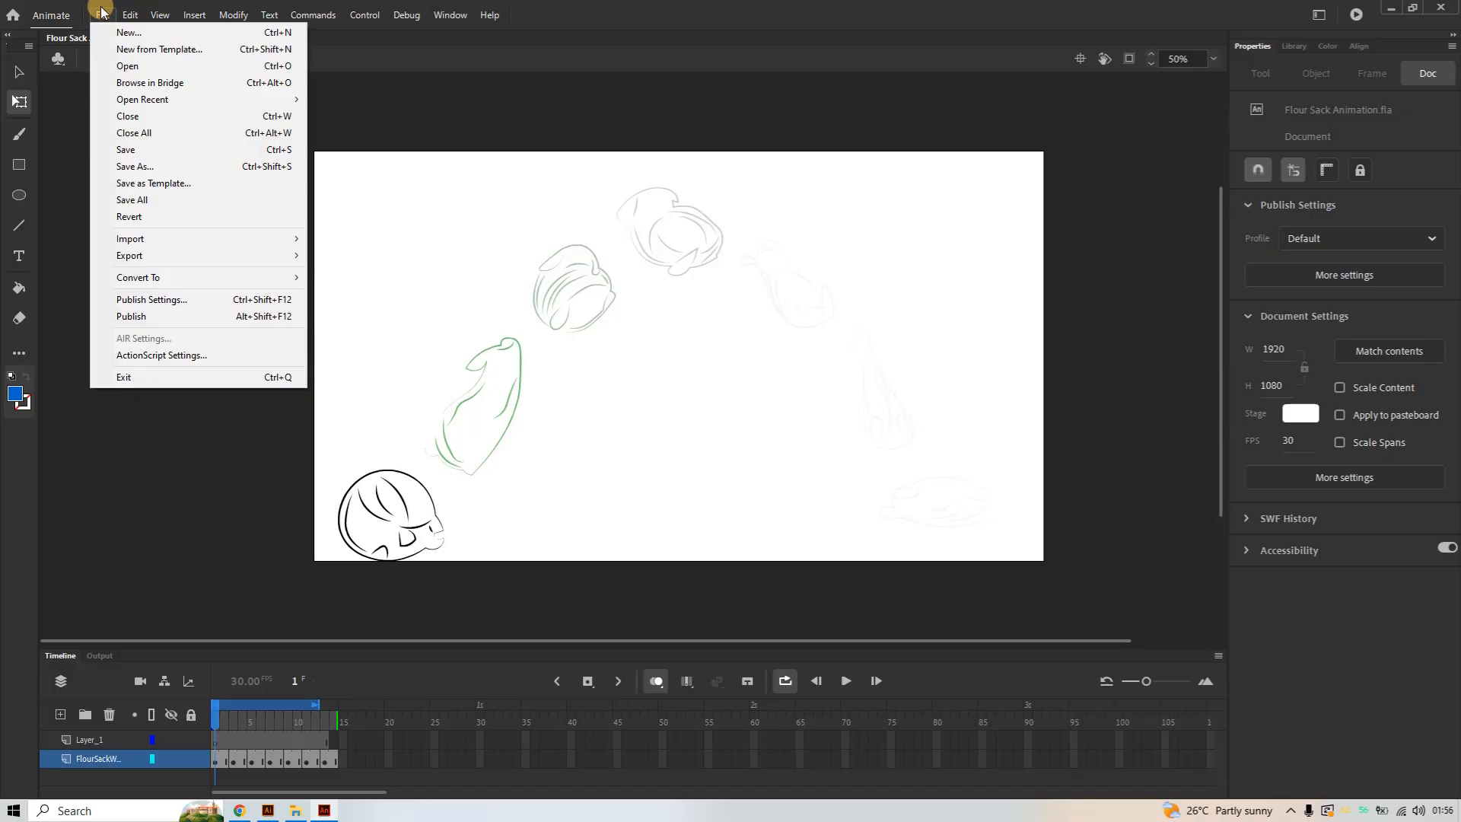
{"action": "left_click", "coordinate": [624, 2]}
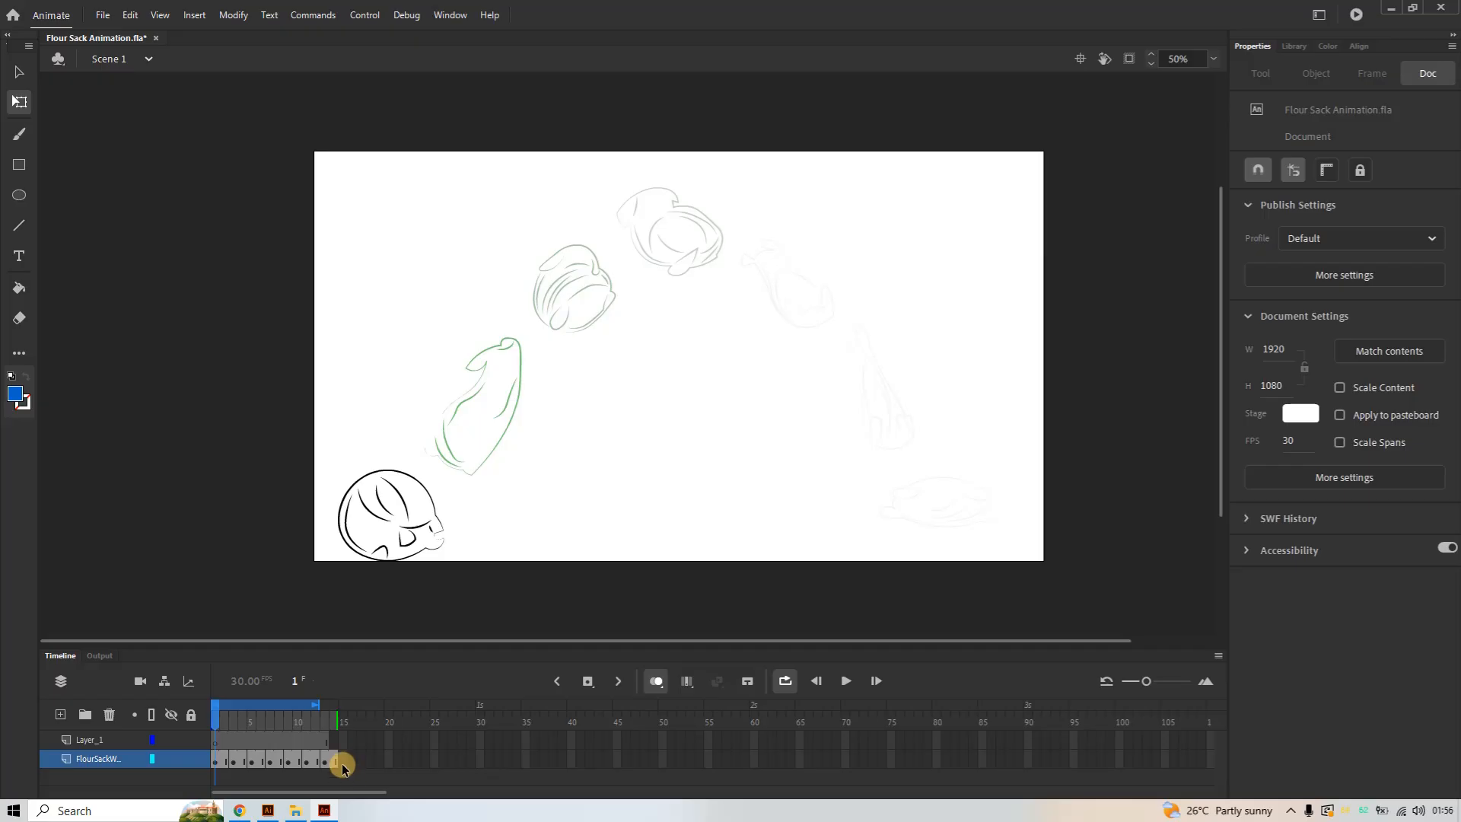
Nudge the round crouching pose in frame 1 horizontally to the left edge of the stage
{"action": "left_click", "coordinate": [214, 761]}
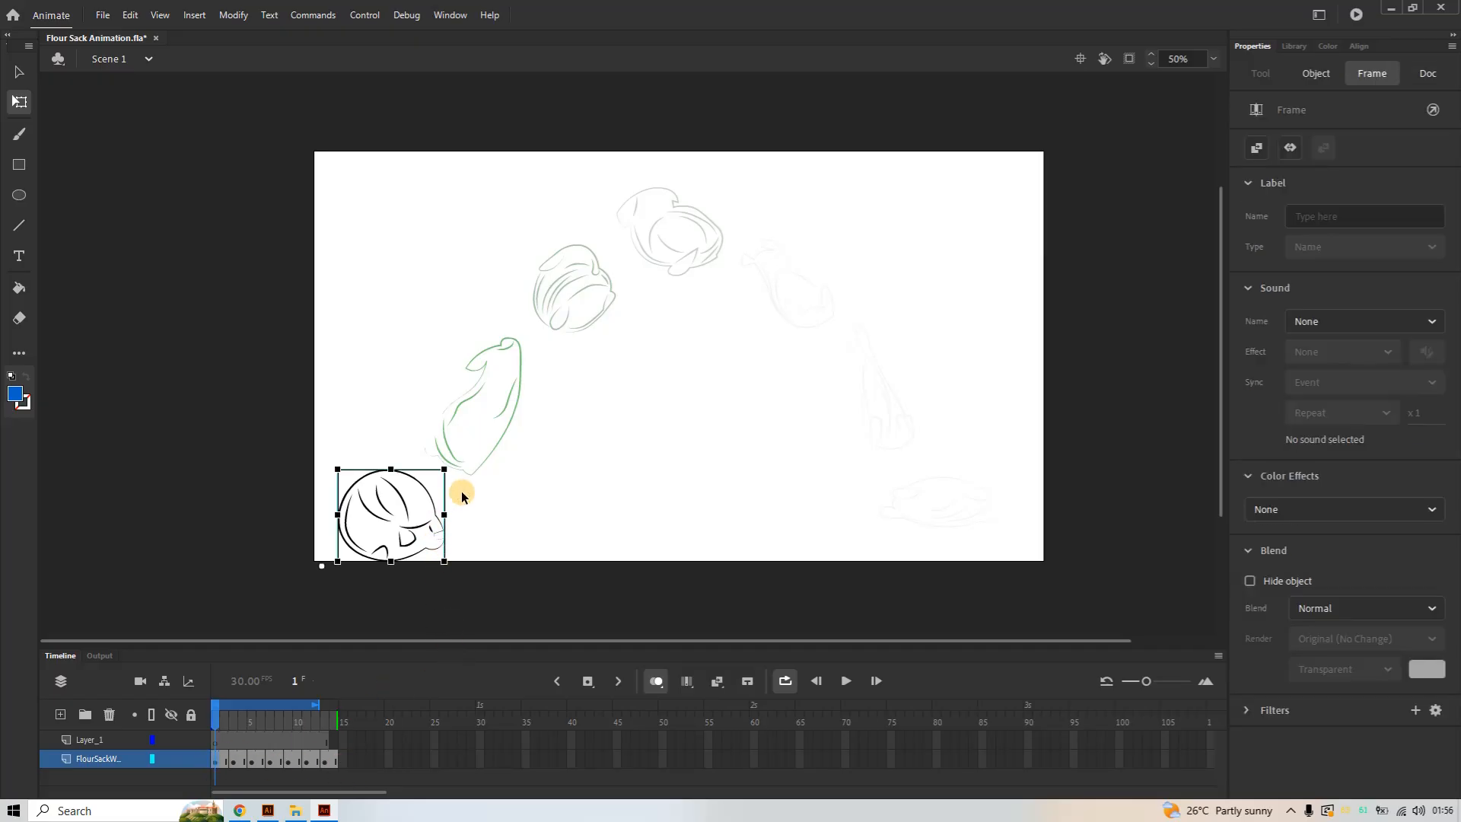
{"action": "key", "text": "Left"}
{"action": "key", "text": "Left"}
{"action": "key", "text": "Left"}
{"action": "key", "text": "Left"}
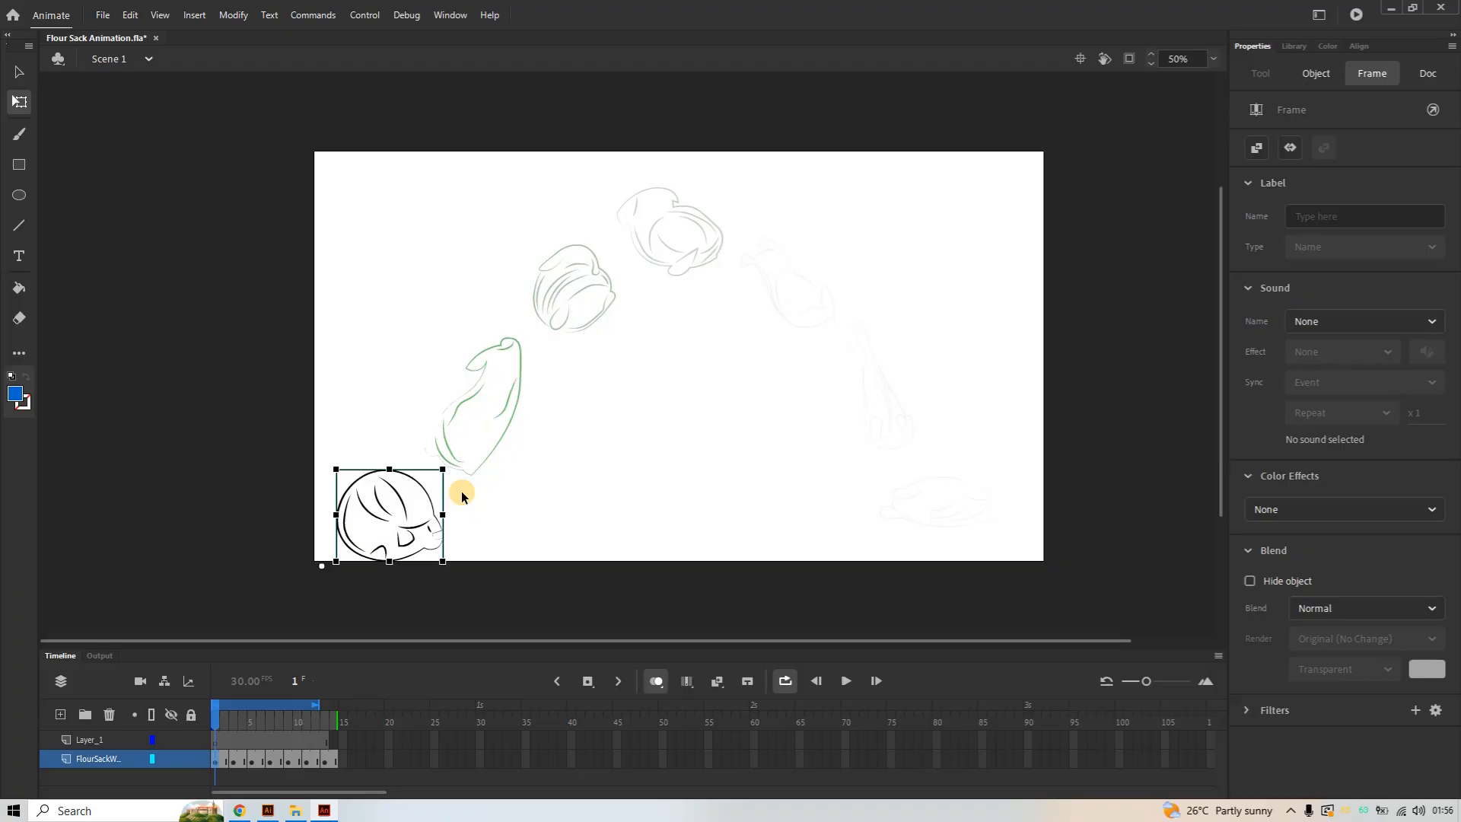
{"action": "key", "text": "Left"}
{"action": "key", "text": "Left"}
{"action": "key", "text": "Left"}
{"action": "key", "text": "Left"}
{"action": "key", "text": "Left"}
{"action": "key", "text": "Left"}
{"action": "key", "text": "Left"}
{"action": "key", "text": "Left"}
{"action": "key", "text": "Left"}
{"action": "key", "text": "Left"}
{"action": "key", "text": "Left"}
{"action": "key", "text": "Left"}
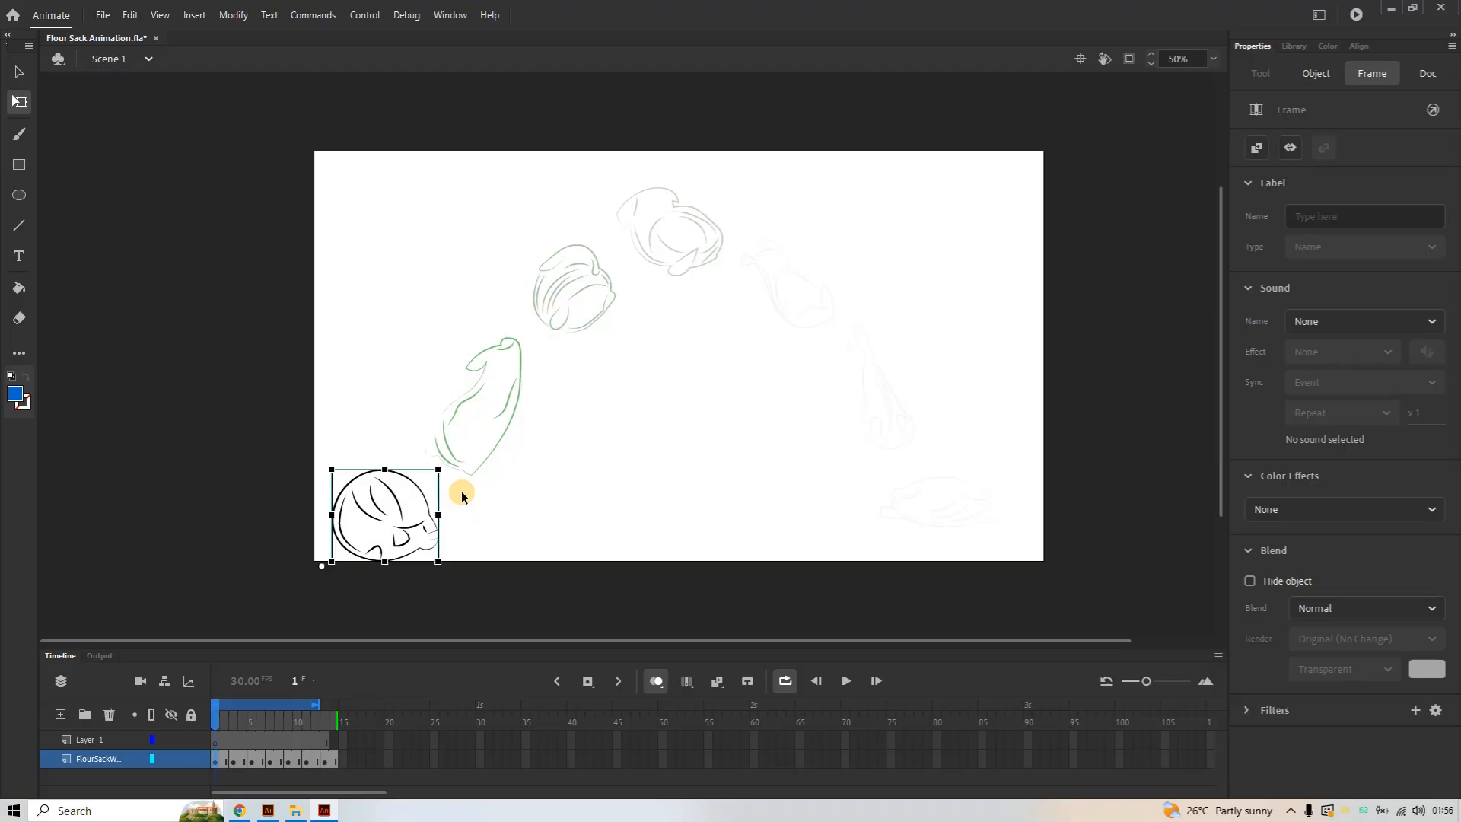
{"action": "key", "text": "Left"}
{"action": "key", "text": "Left"}
{"action": "key", "text": "Left"}
{"action": "key", "text": "Left"}
{"action": "key", "text": "Left"}
{"action": "key", "text": "Left"}
{"action": "key", "text": "Left"}
{"action": "key", "text": "Left"}
{"action": "key", "text": "Left"}
{"action": "key", "text": "Left"}
{"action": "key", "text": "Left"}
{"action": "key", "text": "Left"}
{"action": "key", "text": "Left"}
{"action": "key", "text": "Left"}
{"action": "key", "text": "Left"}
{"action": "key", "text": "Left"}
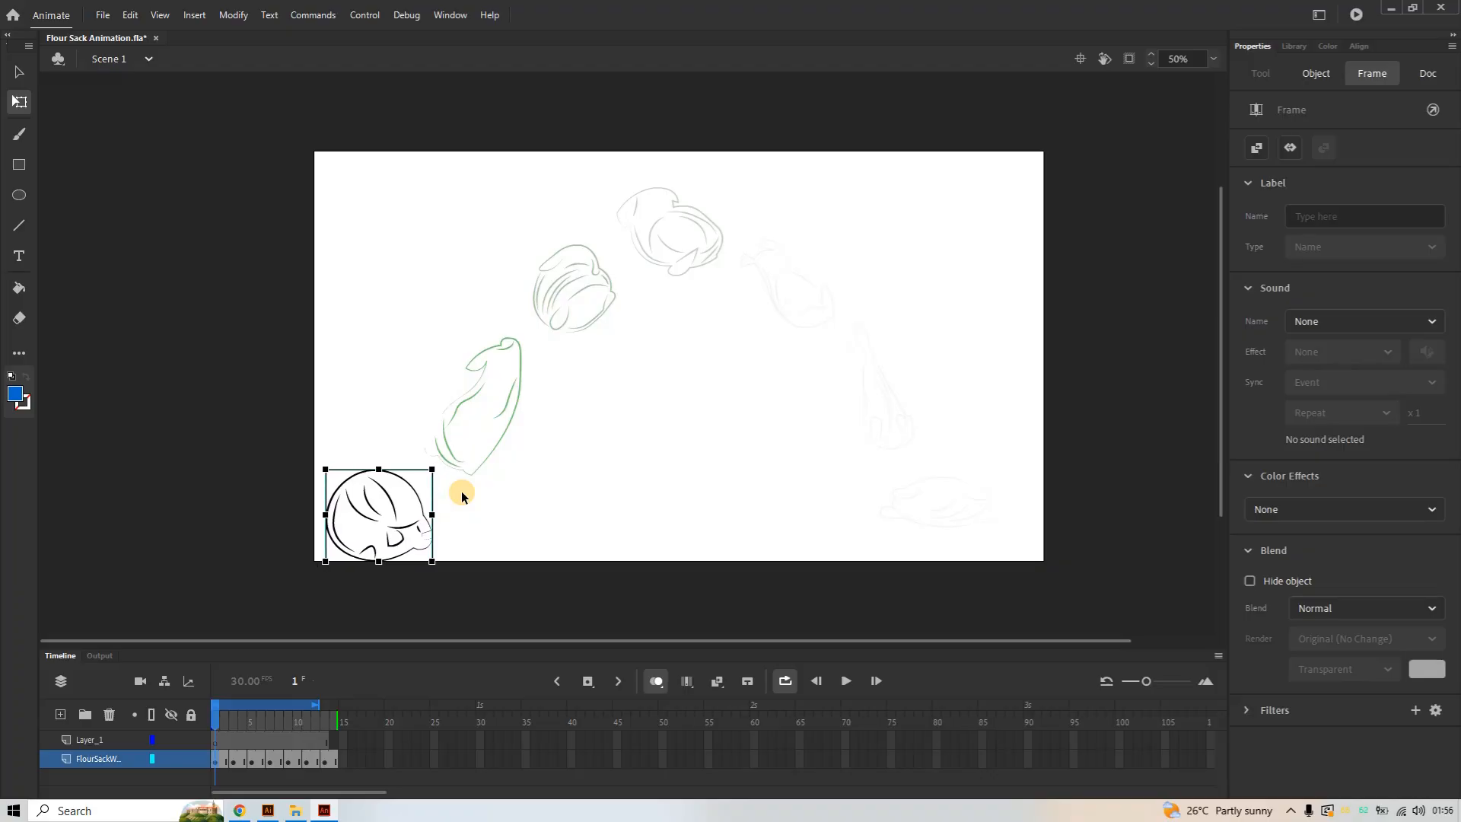
{"action": "key", "text": "Left"}
{"action": "key", "text": "Left"}
{"action": "key", "text": "Left"}
{"action": "key", "text": "Left"}
{"action": "key", "text": "Left"}
{"action": "key", "text": "Left"}
{"action": "key", "text": "Left"}
{"action": "key", "text": "Left"}
{"action": "key", "text": "Left"}
{"action": "key", "text": "Left"}
{"action": "key", "text": "Left"}
{"action": "key", "text": "Left"}
{"action": "key", "text": "Left"}
{"action": "key", "text": "Left"}
{"action": "key", "text": "Left"}
{"action": "key", "text": "Left"}
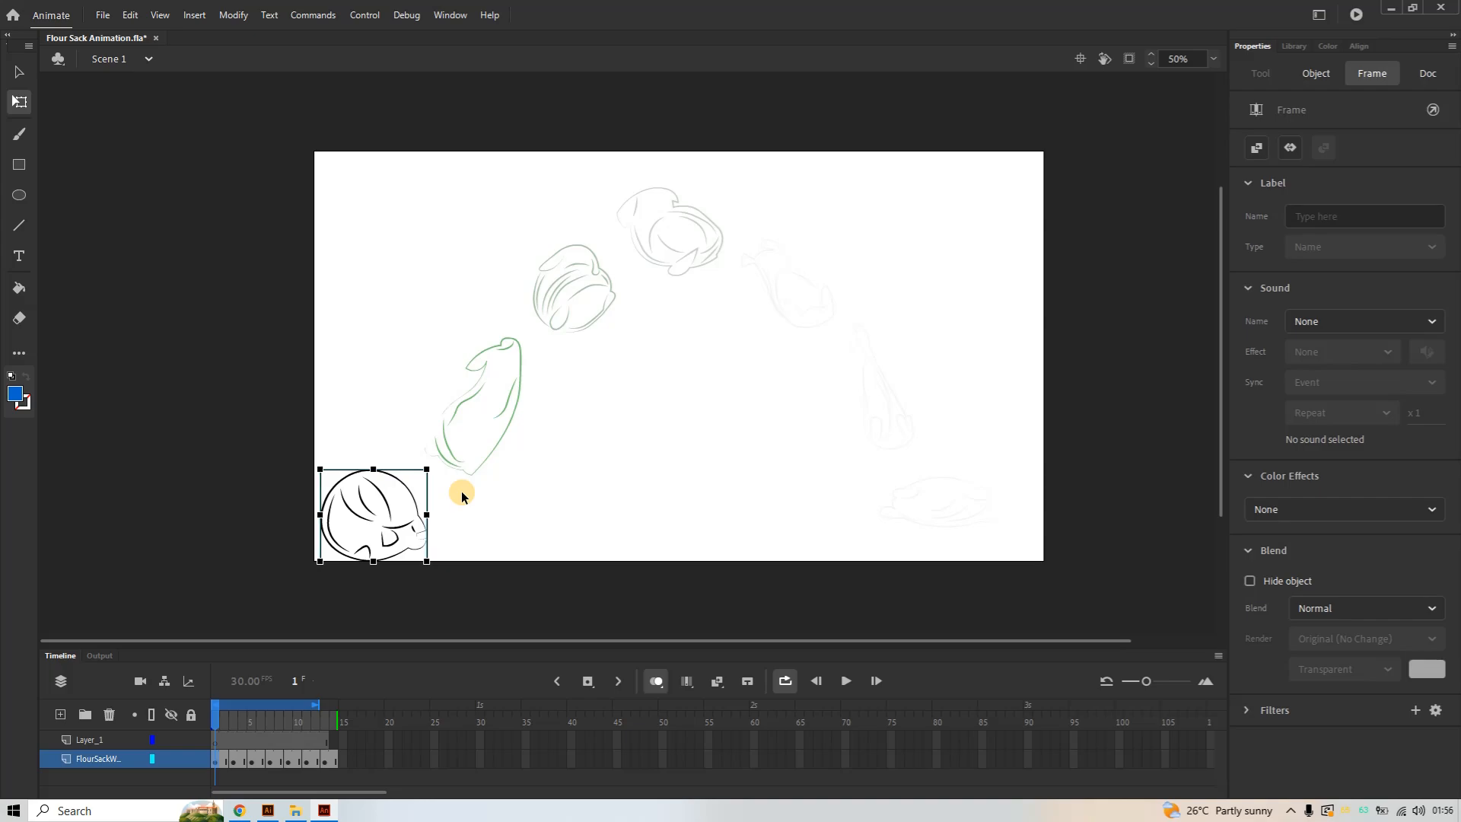
{"action": "key", "text": "Left"}
{"action": "key", "text": "Left"}
{"action": "key", "text": "Left"}
{"action": "key", "text": "Left"}
{"action": "key", "text": "Left"}
{"action": "key", "text": "Left"}
{"action": "key", "text": "Left"}
{"action": "key", "text": "Left"}
{"action": "key", "text": "Left"}
{"action": "key", "text": "Left"}
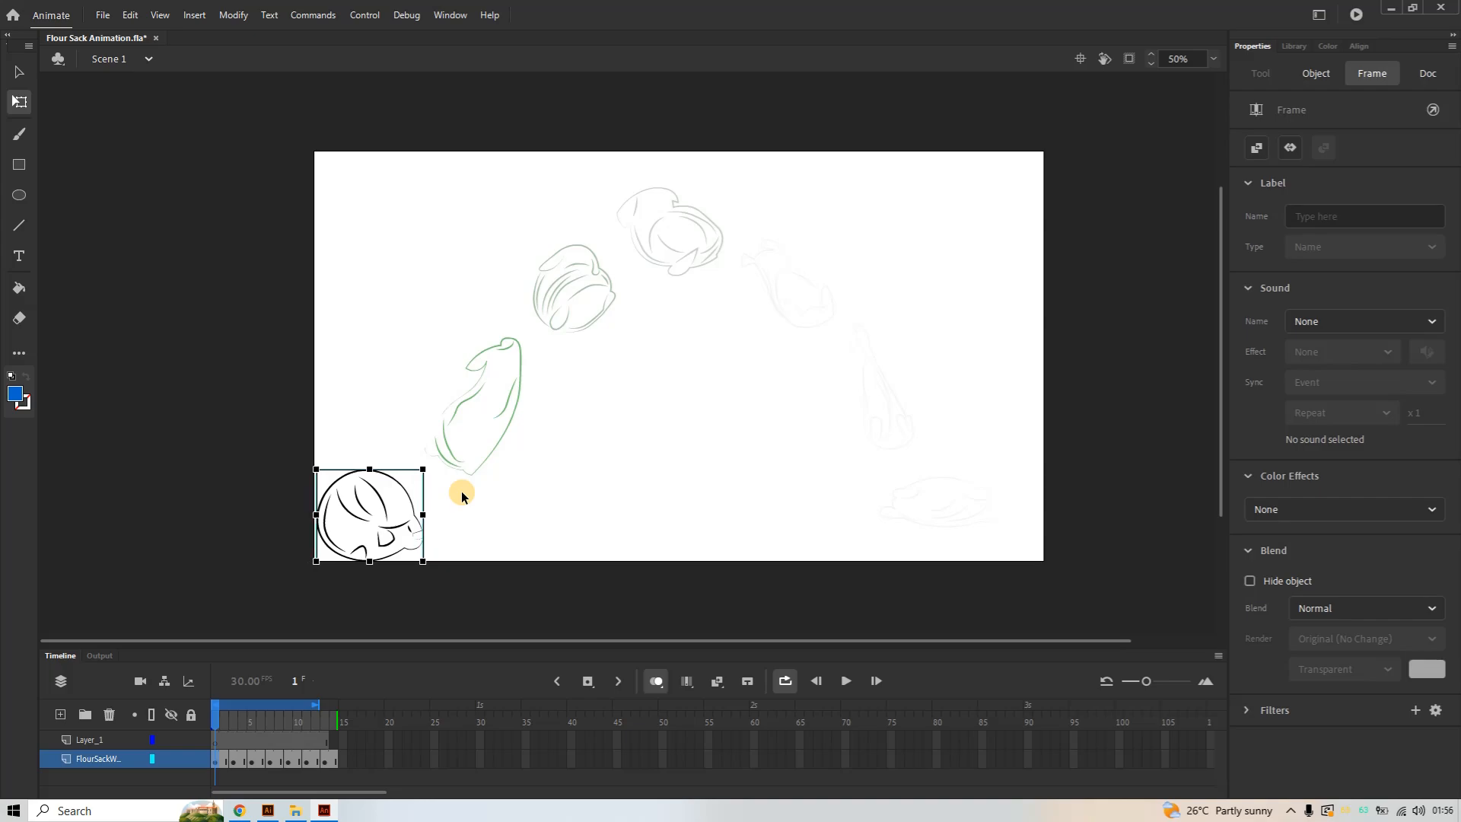
{"action": "key", "text": "Left"}
{"action": "key", "text": "Left"}
{"action": "key", "text": "Left"}
{"action": "key", "text": "Left"}
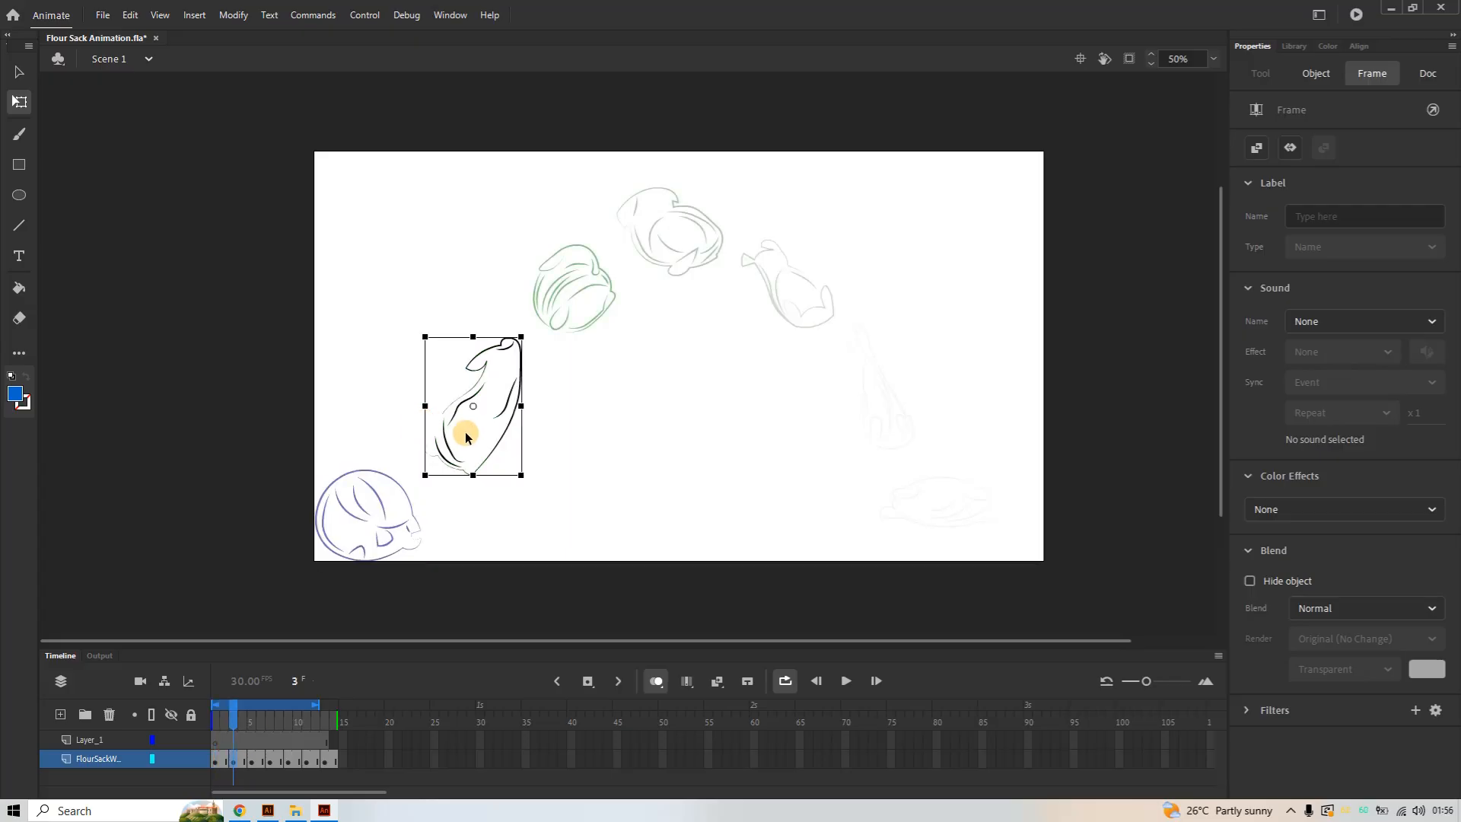
Nudge the stretched pose in frame 3 horizontally left, closer to the frame 1 pose
{"action": "key", "text": "Left"}
{"action": "key", "text": "Left"}
{"action": "key", "text": "Left"}
{"action": "key", "text": "Left"}
{"action": "key", "text": "Left"}
{"action": "key", "text": "Left"}
{"action": "key", "text": "Left"}
{"action": "key", "text": "Left"}
{"action": "key", "text": "Left"}
{"action": "key", "text": "Left"}
{"action": "key", "text": "Left"}
{"action": "key", "text": "Left"}
{"action": "key", "text": "Left"}
{"action": "key", "text": "Left"}
{"action": "key", "text": "Left"}
{"action": "key", "text": "Left"}
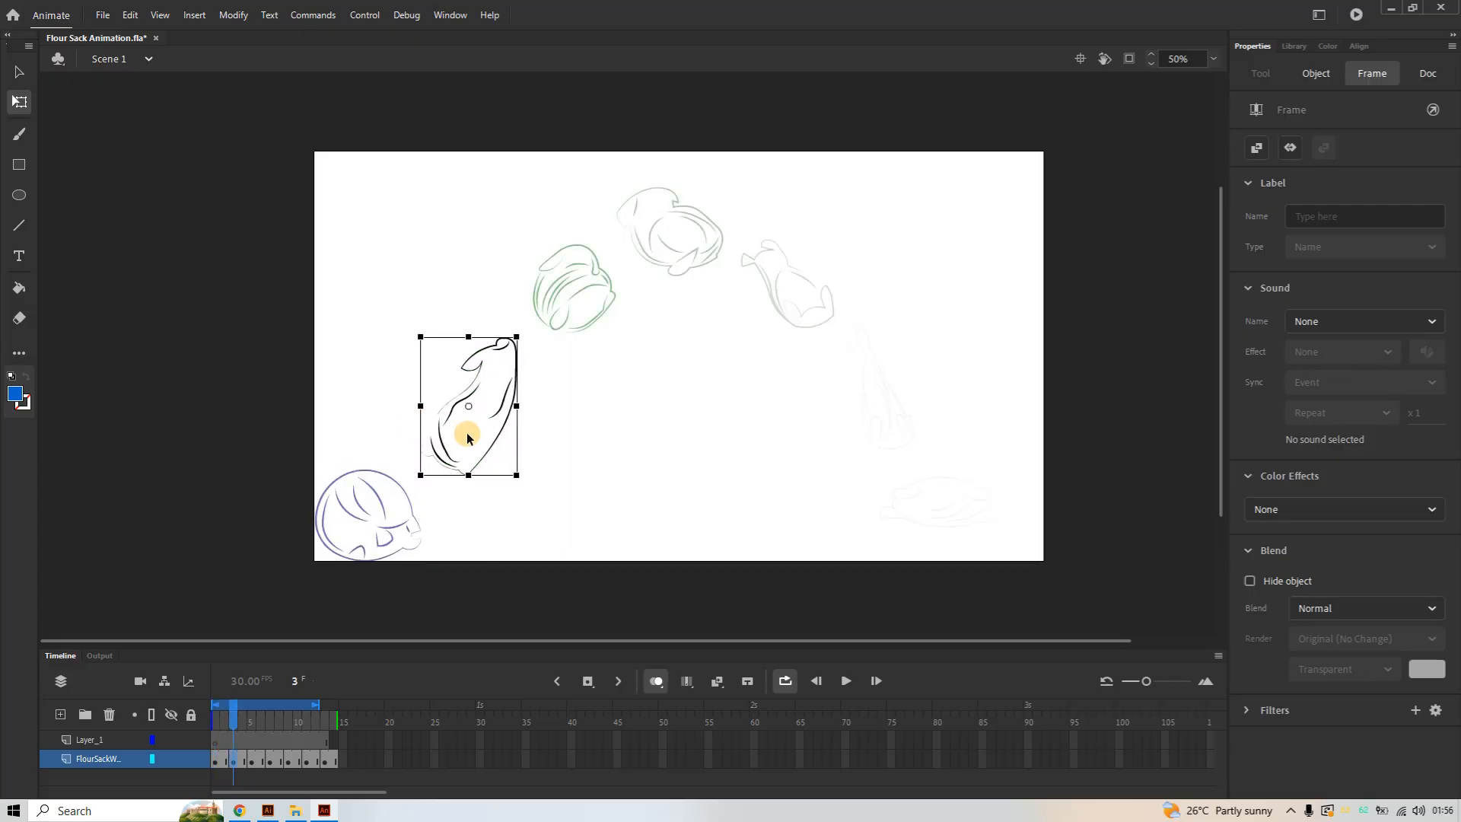
{"action": "key", "text": "Left"}
{"action": "key", "text": "Left"}
{"action": "key", "text": "Left"}
{"action": "key", "text": "Left"}
{"action": "key", "text": "Left"}
{"action": "key", "text": "Left"}
{"action": "key", "text": "Left"}
{"action": "key", "text": "Left"}
{"action": "key", "text": "Left"}
{"action": "key", "text": "Left"}
{"action": "key", "text": "Left"}
{"action": "key", "text": "Left"}
{"action": "key", "text": "Left"}
{"action": "key", "text": "Left"}
{"action": "key", "text": "Left"}
{"action": "key", "text": "Left"}
{"action": "key", "text": "Left"}
{"action": "key", "text": "Left"}
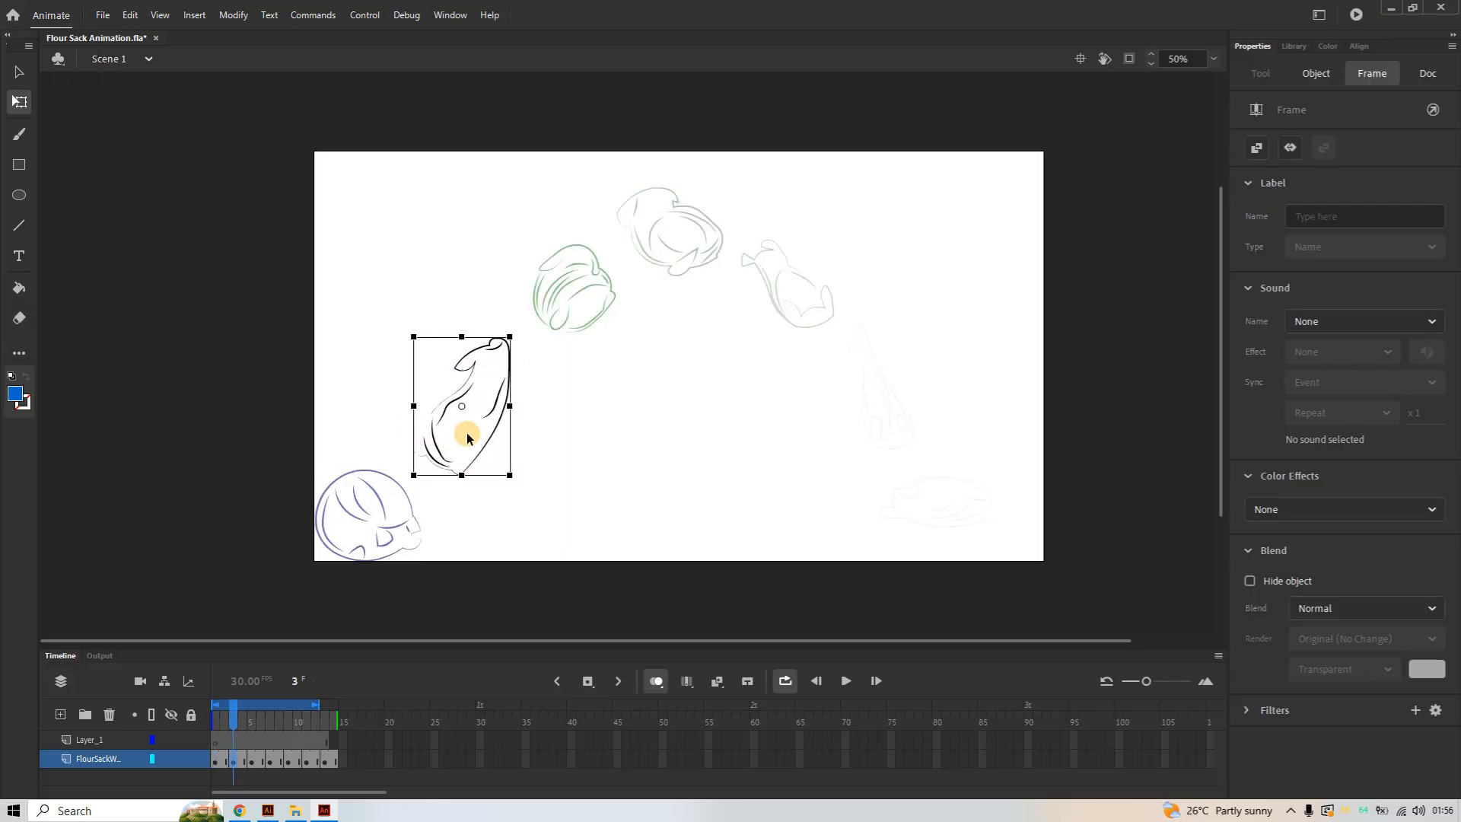
{"action": "key", "text": "Left"}
{"action": "key", "text": "Left"}
{"action": "key", "text": "Left"}
{"action": "key", "text": "Left"}
{"action": "key", "text": "Left"}
{"action": "key", "text": "Left"}
{"action": "key", "text": "Left"}
{"action": "key", "text": "Left"}
{"action": "key", "text": "Left"}
{"action": "key", "text": "Left"}
{"action": "key", "text": "Left"}
{"action": "key", "text": "Left"}
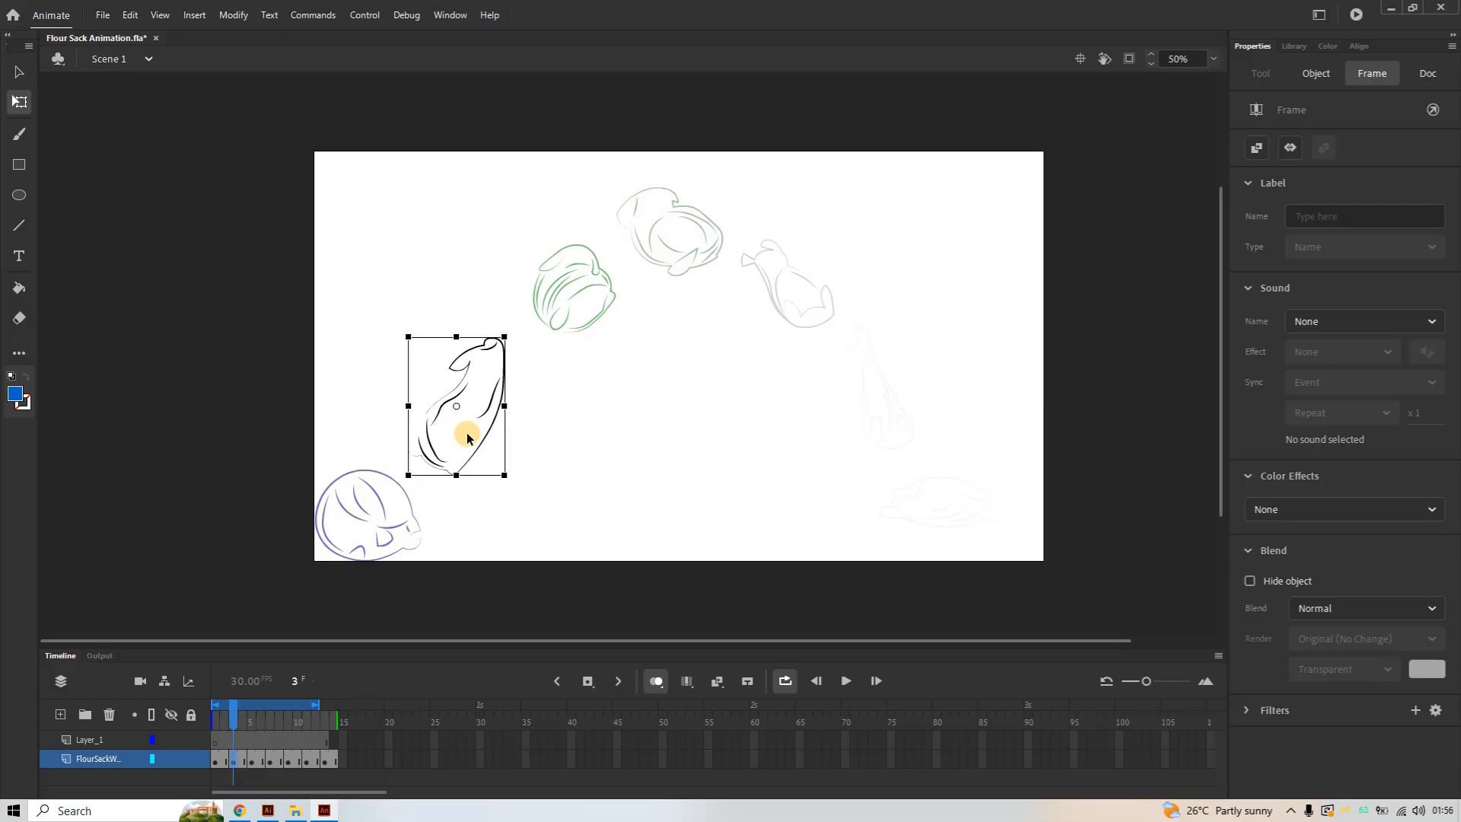
{"action": "key", "text": "Left"}
{"action": "key", "text": "Left"}
{"action": "key", "text": "Left"}
{"action": "key", "text": "Left"}
{"action": "key", "text": "Left"}
{"action": "key", "text": "Left"}
{"action": "key", "text": "Left"}
{"action": "key", "text": "Left"}
{"action": "key", "text": "Left"}
{"action": "key", "text": "Left"}
{"action": "key", "text": "Left"}
{"action": "key", "text": "Left"}
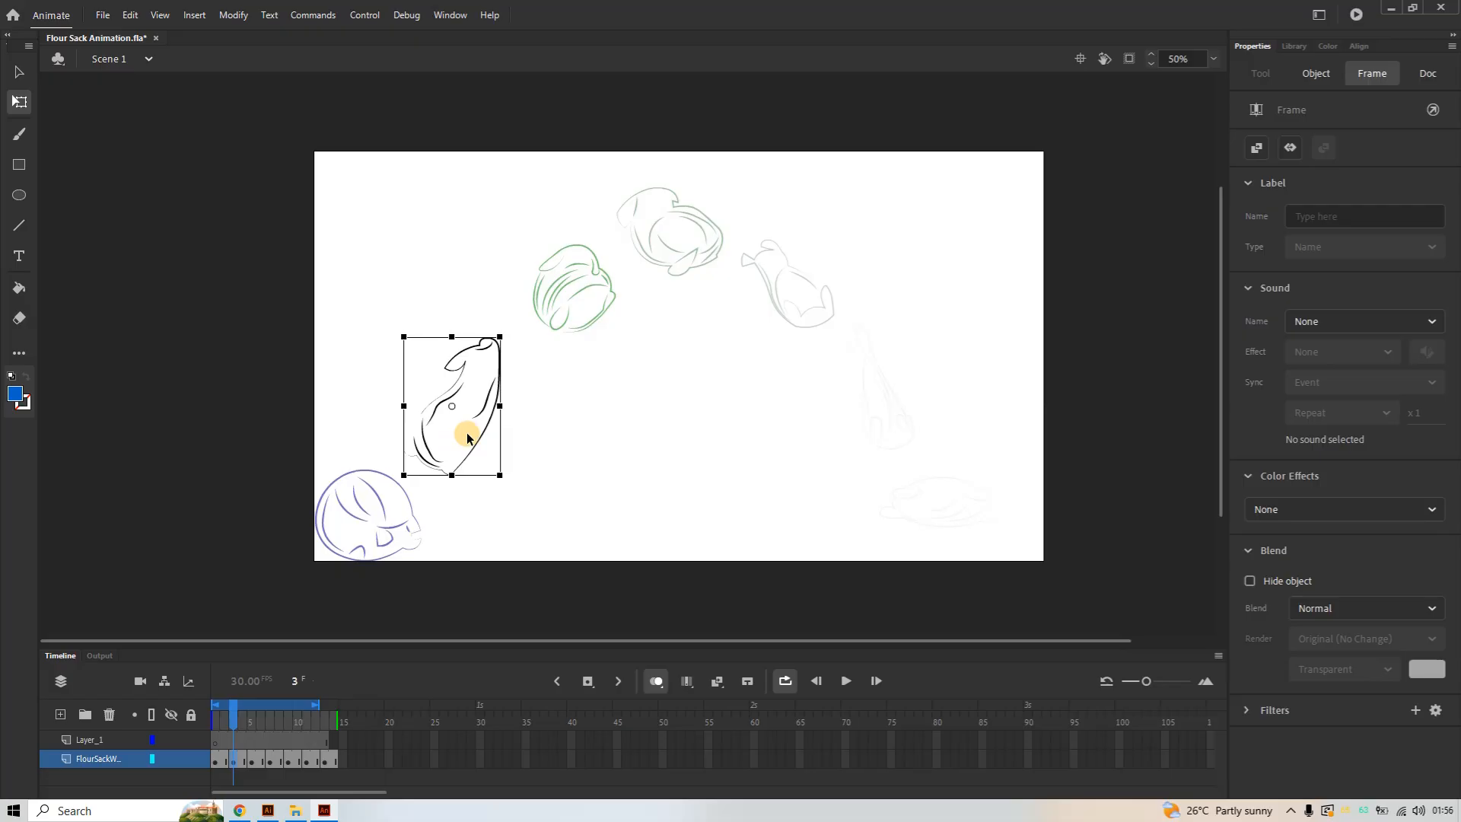
{"action": "key", "text": "Left"}
{"action": "key", "text": "Left"}
{"action": "key", "text": "Left"}
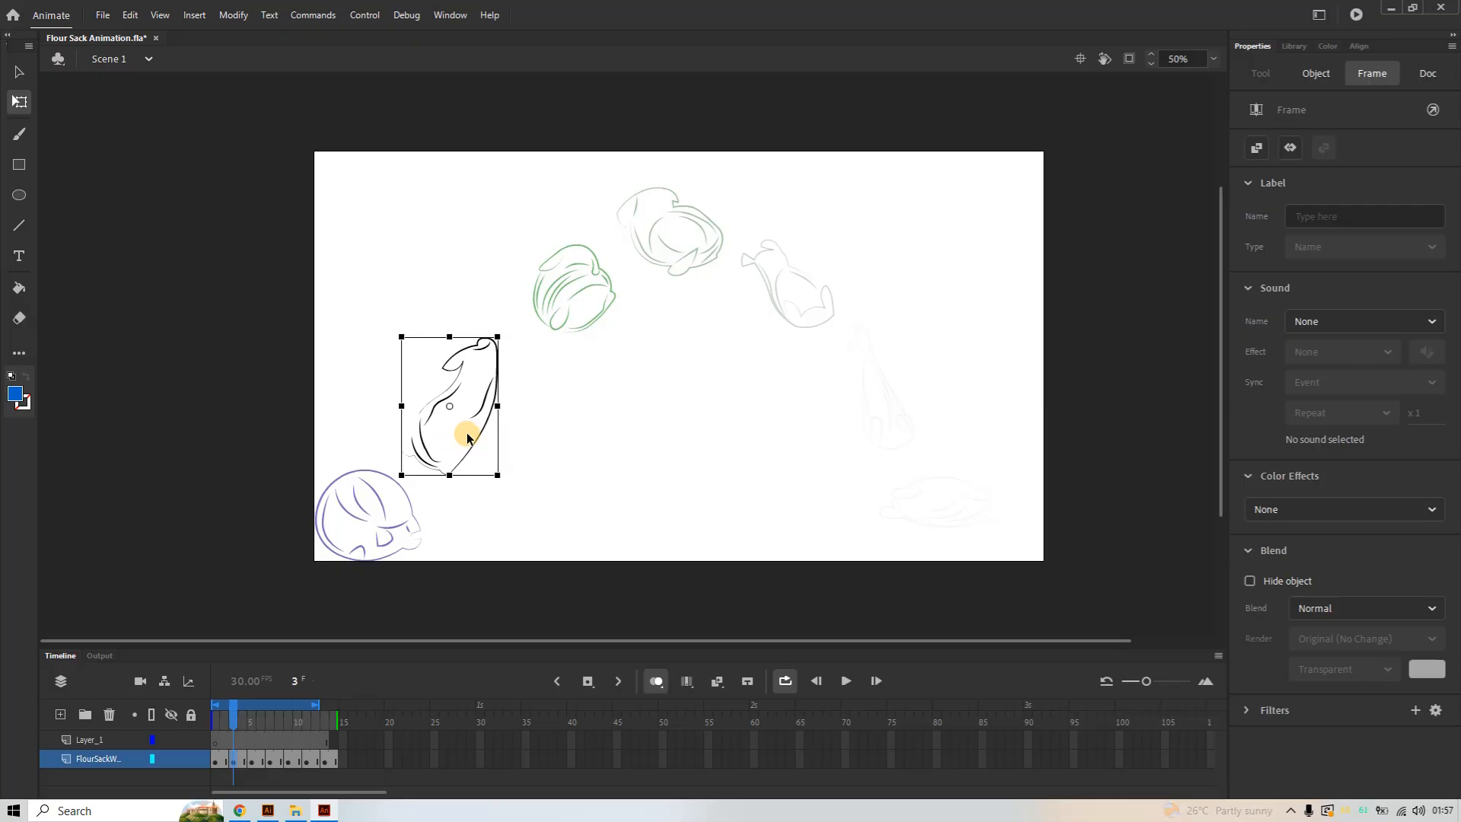
{"action": "left_click", "coordinate": [555, 340]}
Move the curled pose in frame 5 left to about X 483, keeping Y at 246.35
{"action": "left_click", "coordinate": [253, 759]}
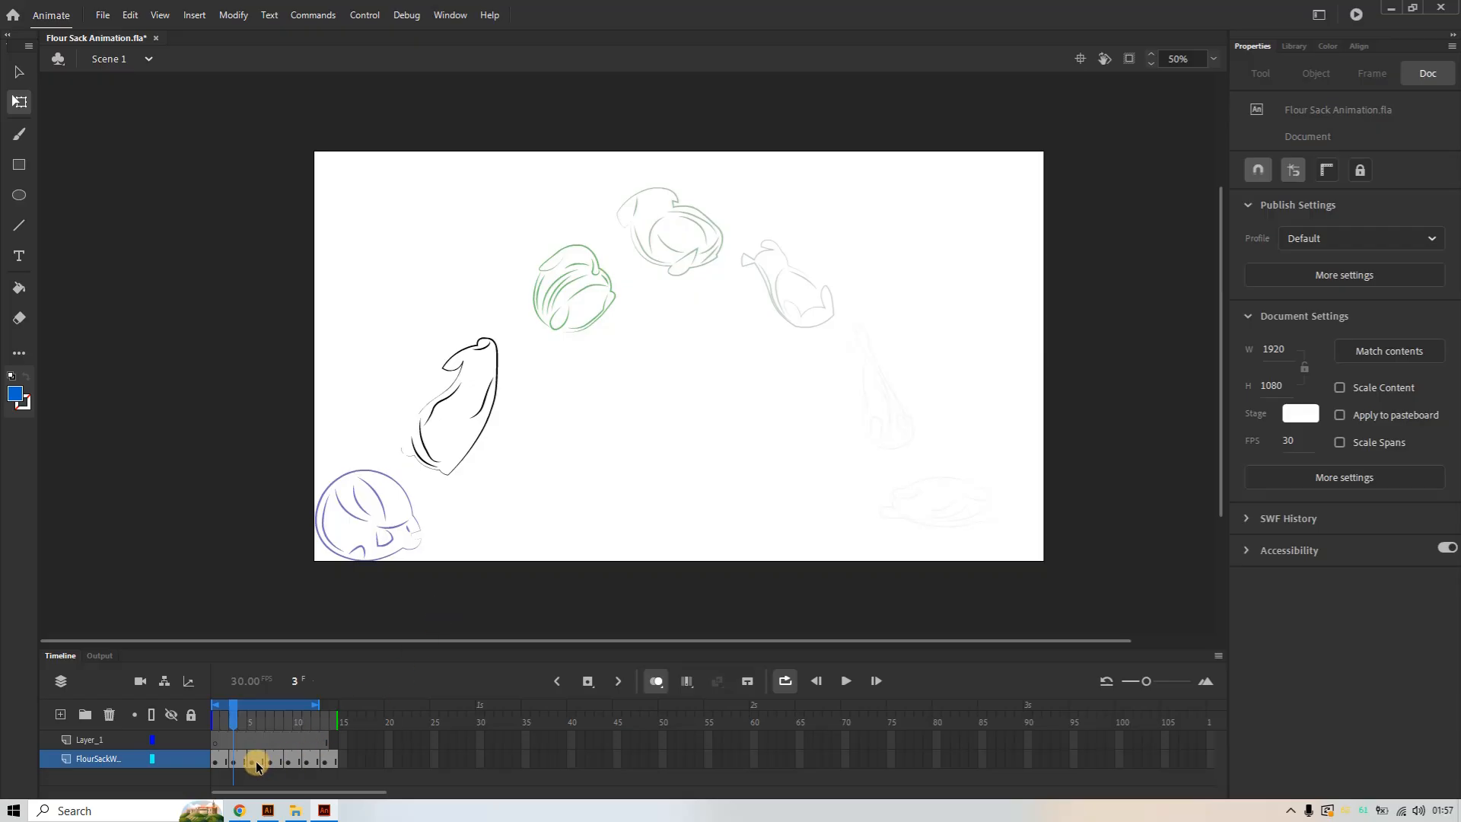
{"action": "left_click", "coordinate": [562, 305]}
{"action": "left_click", "coordinate": [561, 306]}
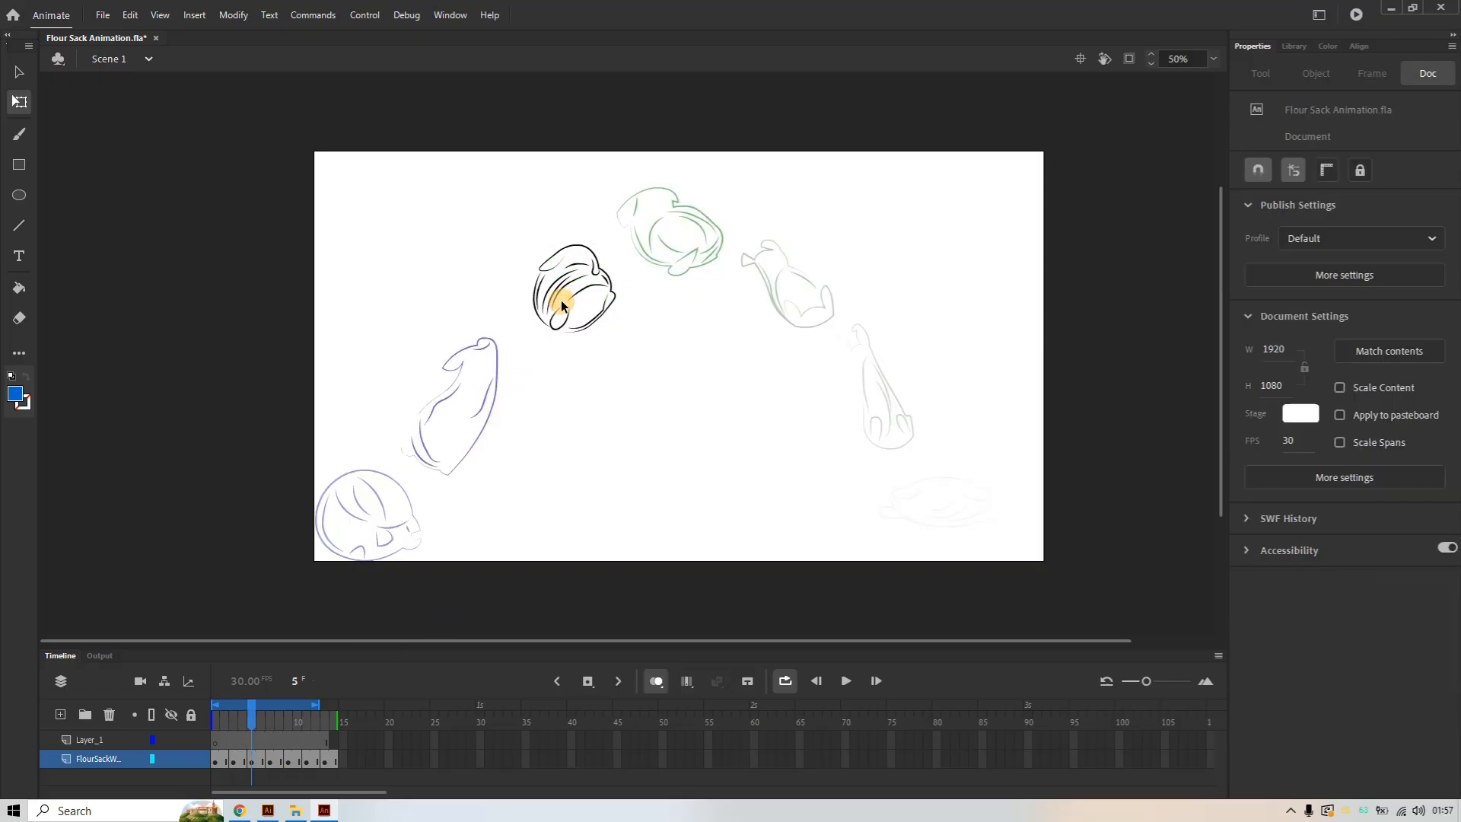
{"action": "left_click", "coordinate": [562, 321]}
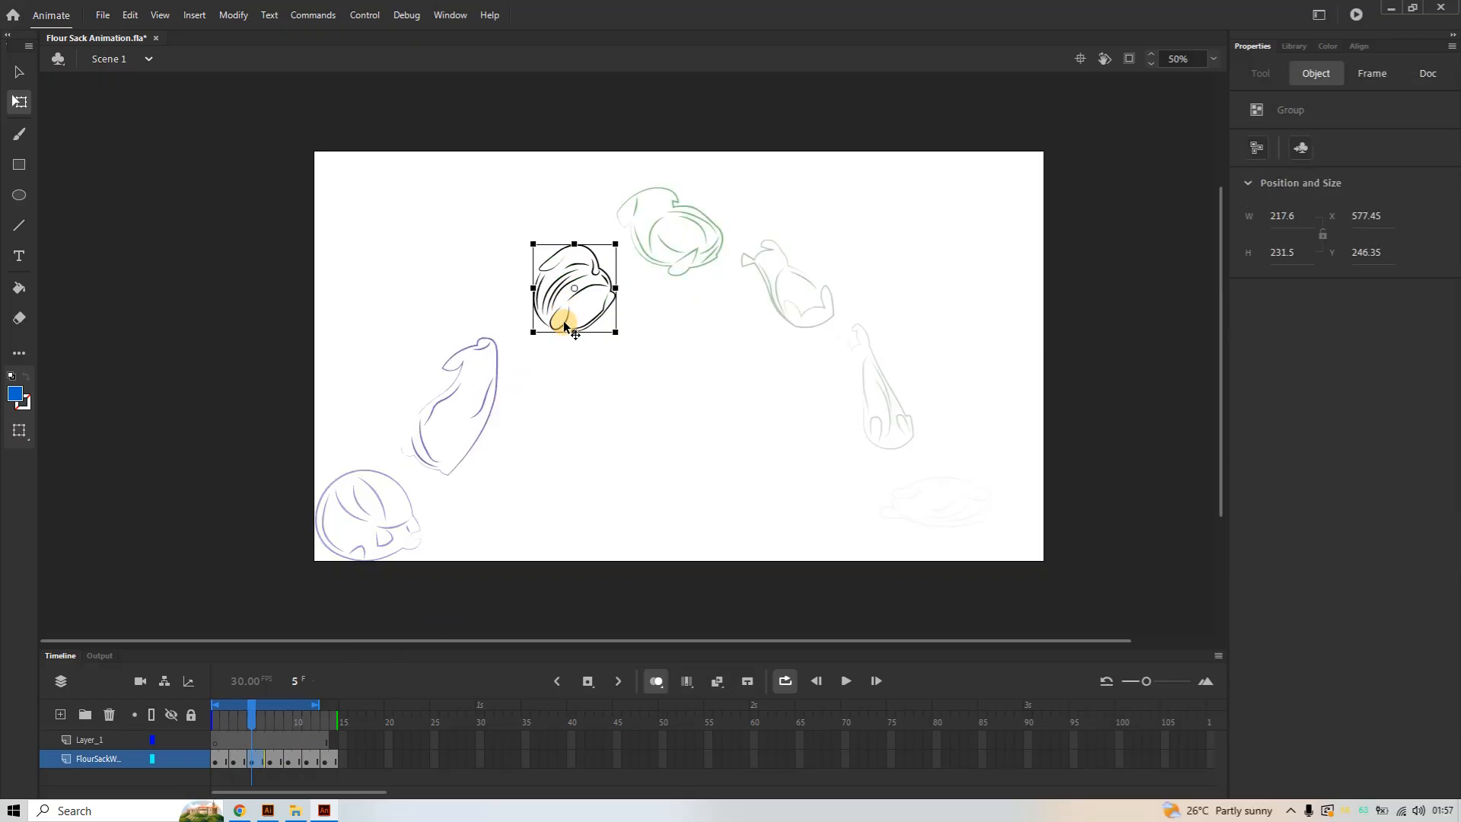
{"action": "left_click_drag", "start_coordinate": [561, 322], "coordinate": [523, 315]}
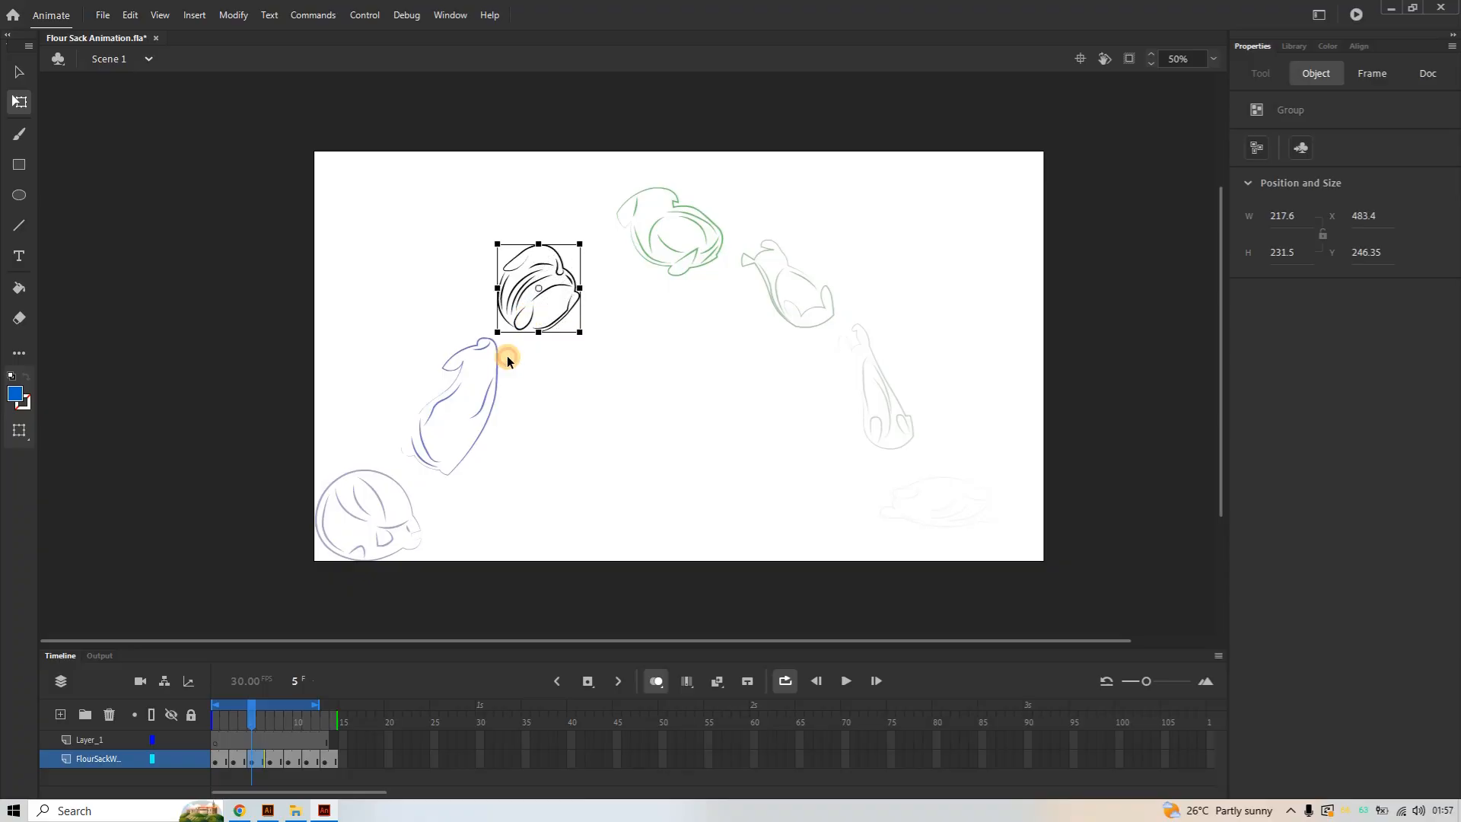
Move the stretched pose in frame 3 up and left to about X 163, Y 467
{"action": "left_click", "coordinate": [488, 417]}
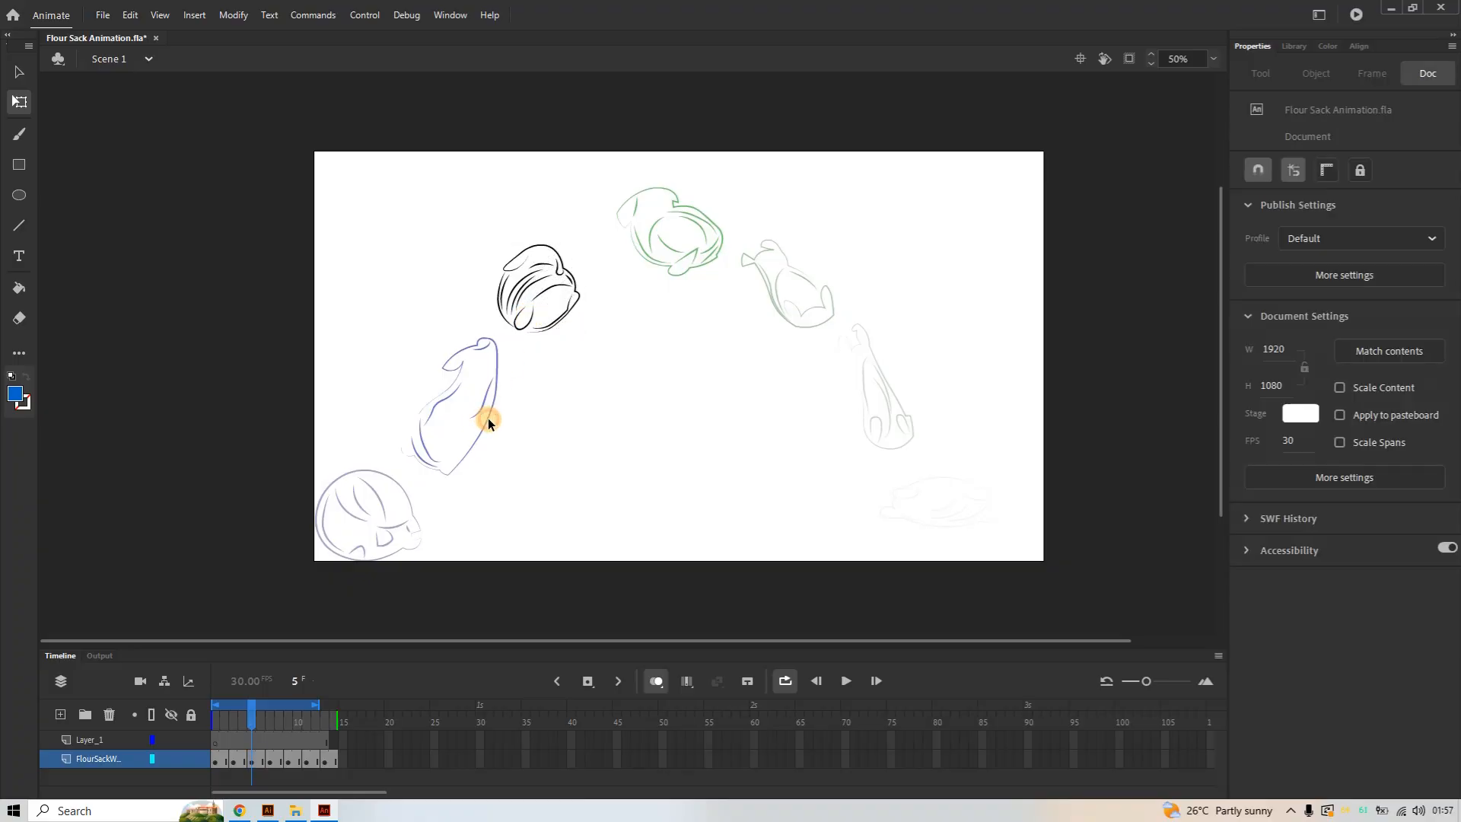
{"action": "left_click", "coordinate": [232, 763]}
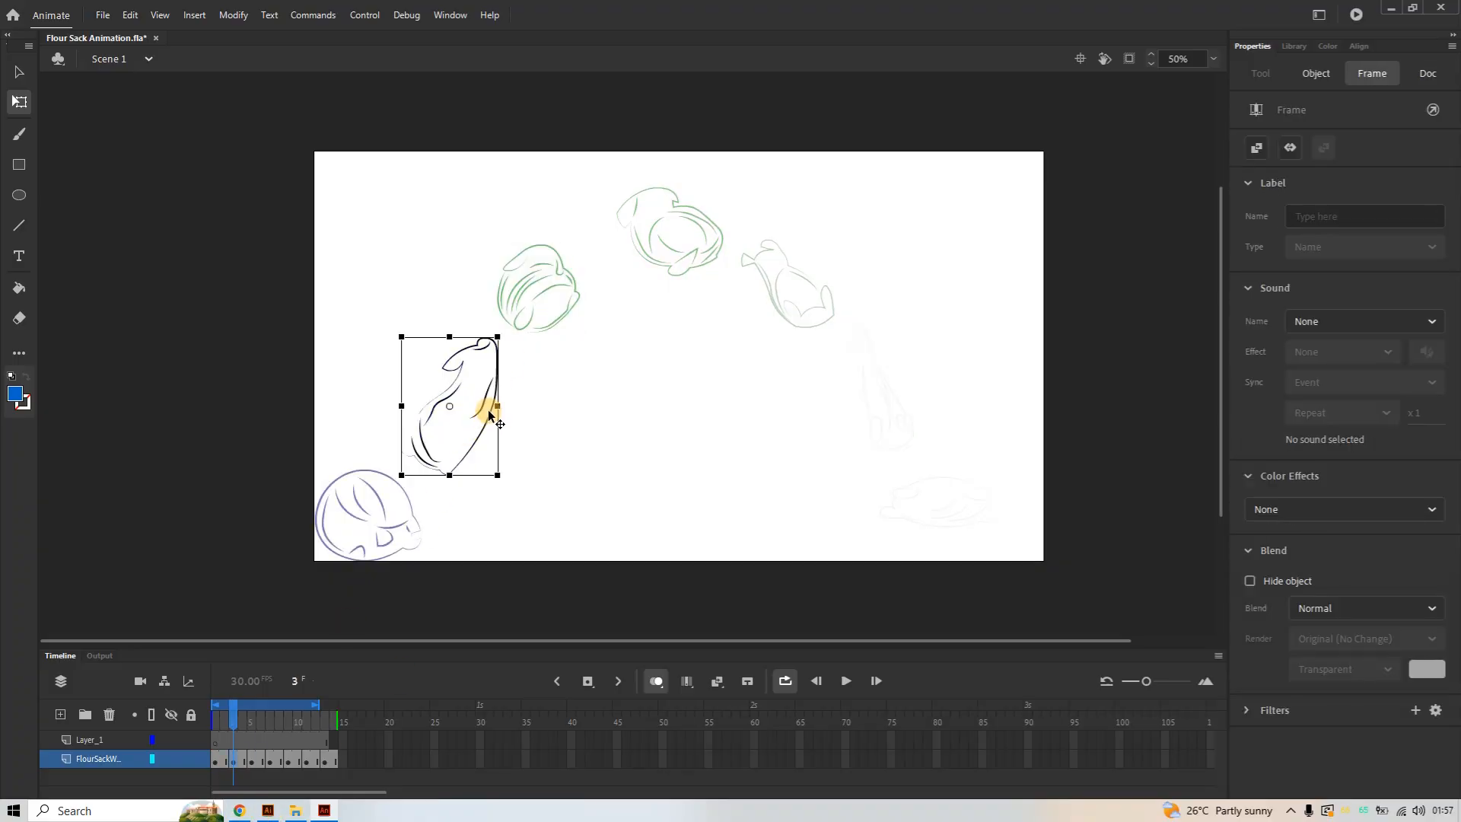
{"action": "left_click_drag", "start_coordinate": [482, 415], "coordinate": [462, 411]}
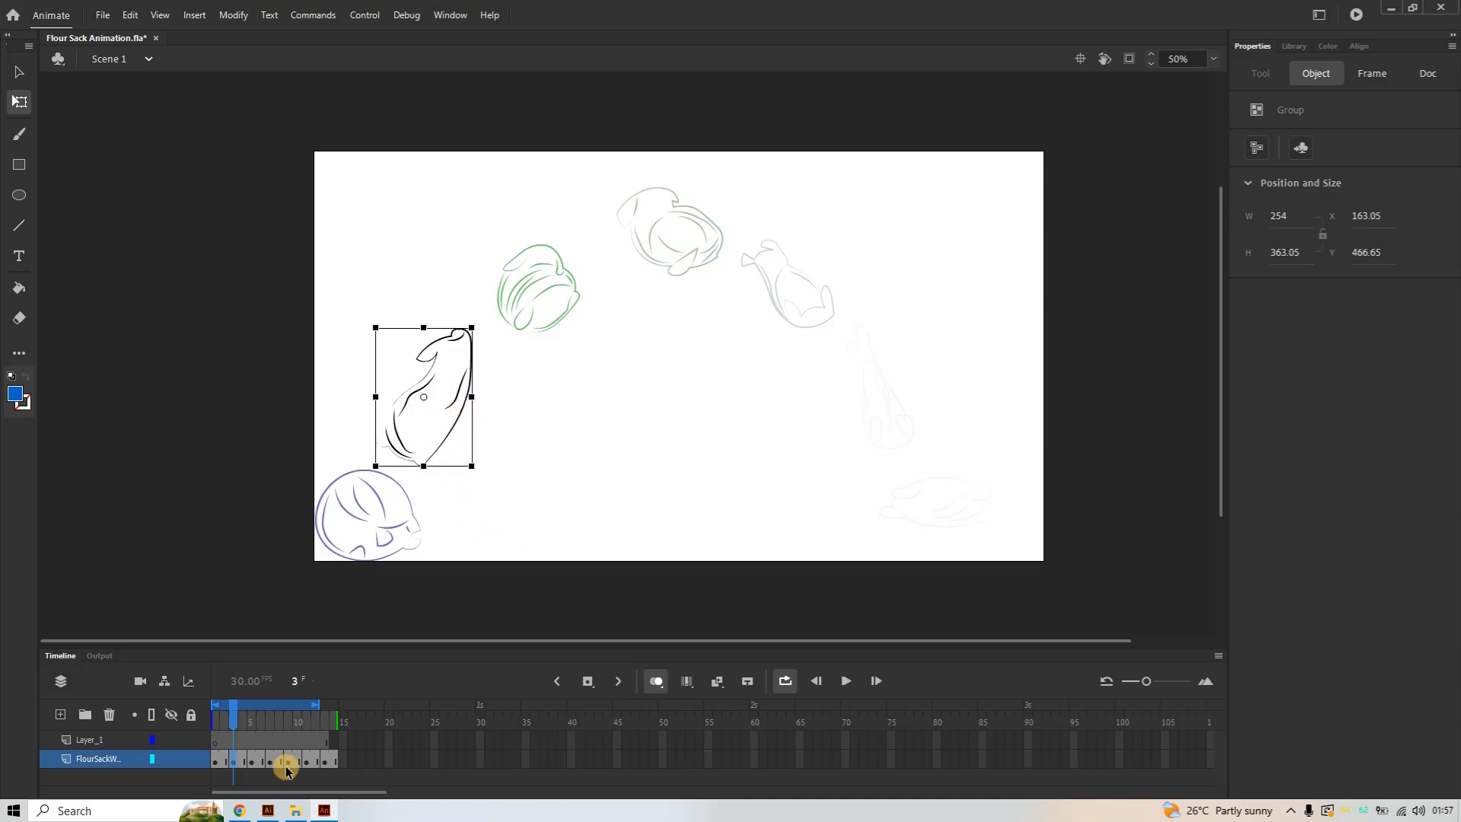
Shift the frame 5 curled pose slightly up and left, and move the frame 7 pose to about X 608, Y 58
{"action": "left_click", "coordinate": [251, 764]}
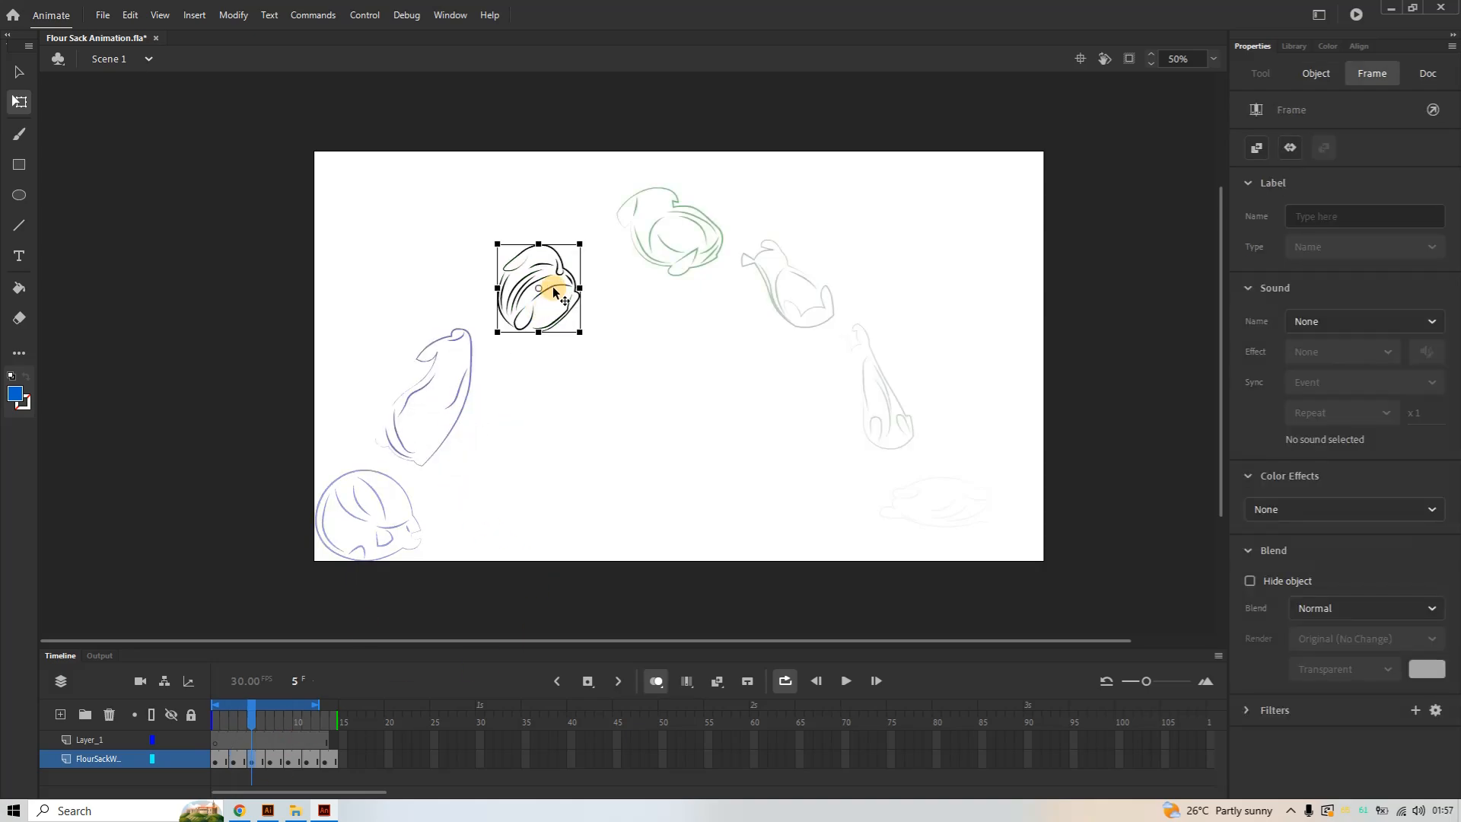
{"action": "left_click_drag", "start_coordinate": [555, 293], "coordinate": [531, 283]}
{"action": "left_click", "coordinate": [270, 759]}
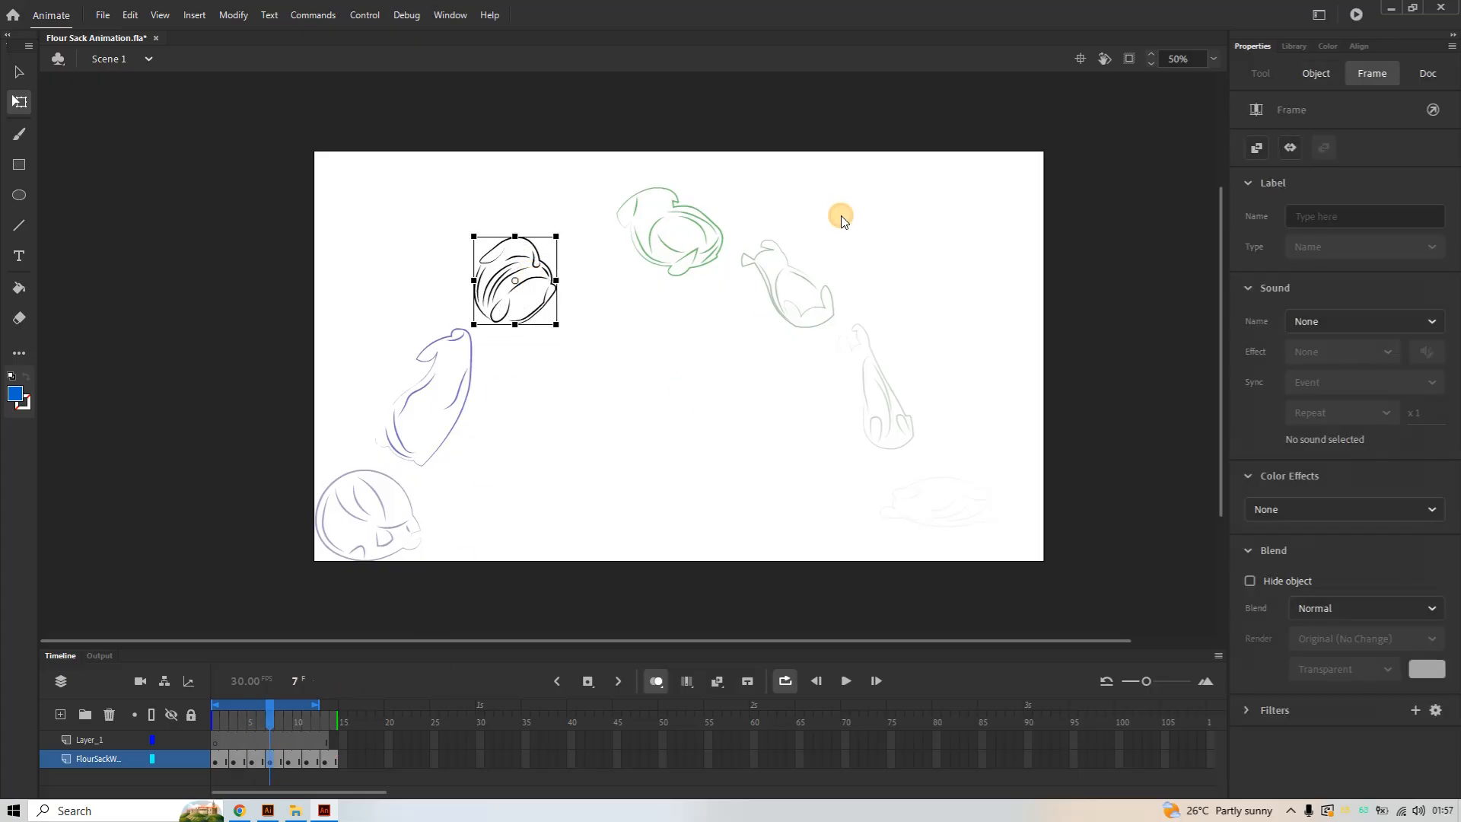
{"action": "left_click_drag", "start_coordinate": [697, 248], "coordinate": [626, 232]}
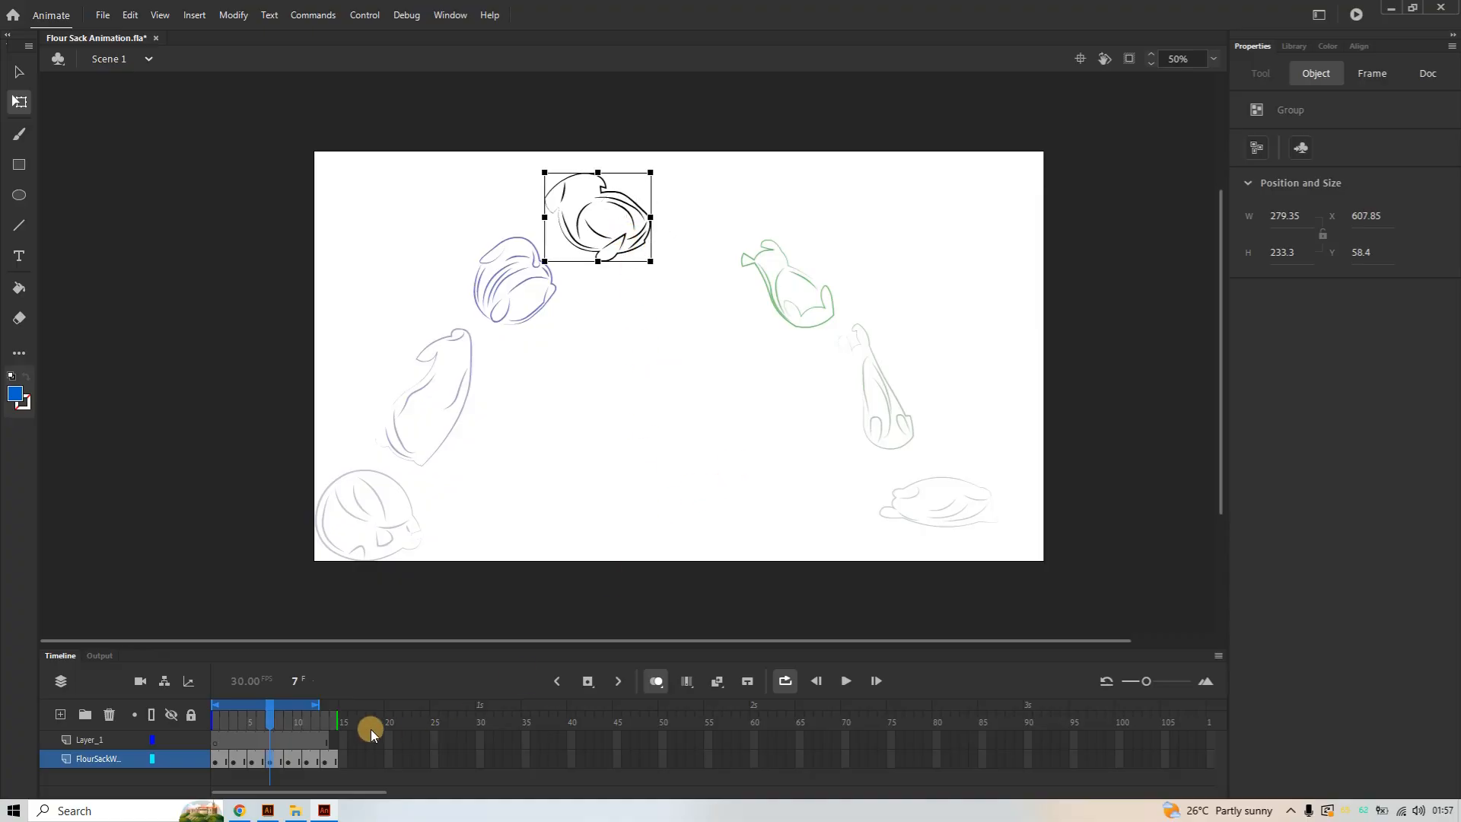
Move the falling pose in frame 9 up and left beside the frame 7 pose, to about X 918, Y 108
{"action": "left_click", "coordinate": [291, 761]}
{"action": "left_click", "coordinate": [825, 259]}
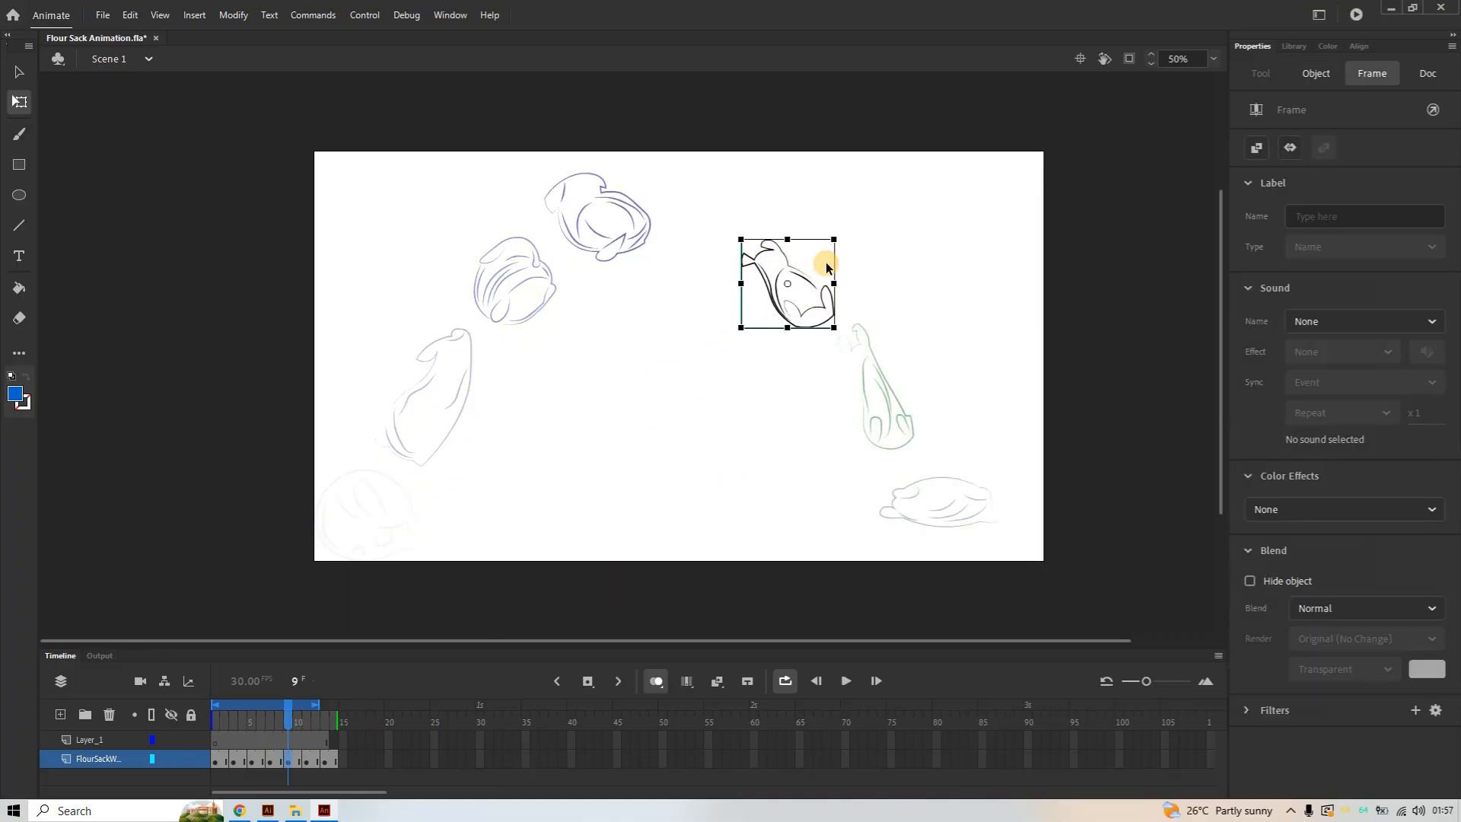
{"action": "left_click_drag", "start_coordinate": [771, 290], "coordinate": [693, 242]}
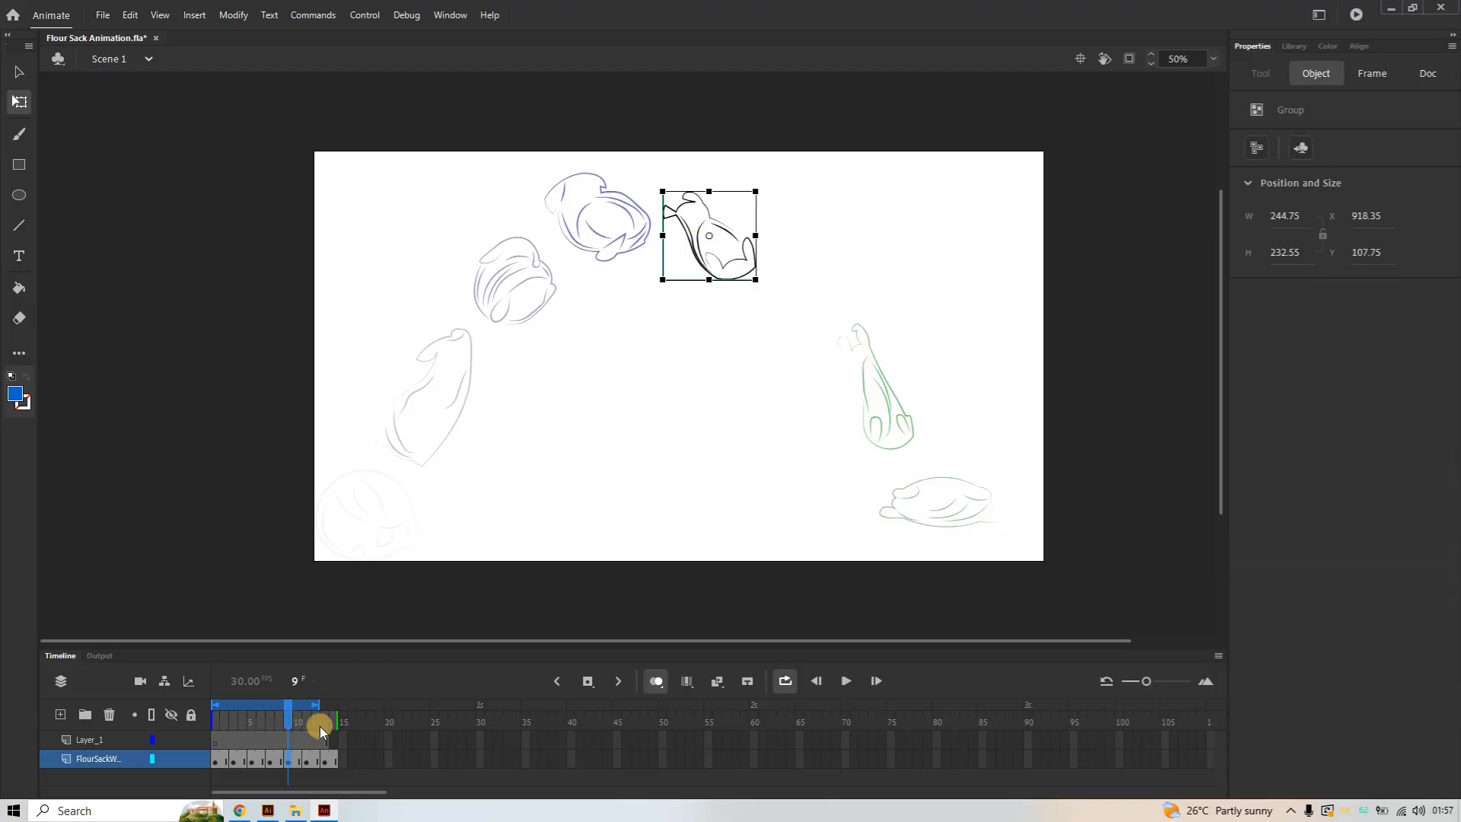
Move the elongated pose in frame 11 up and left so it sits just below the frame 9 pose on the arc
{"action": "left_click", "coordinate": [307, 761]}
{"action": "left_click", "coordinate": [868, 432]}
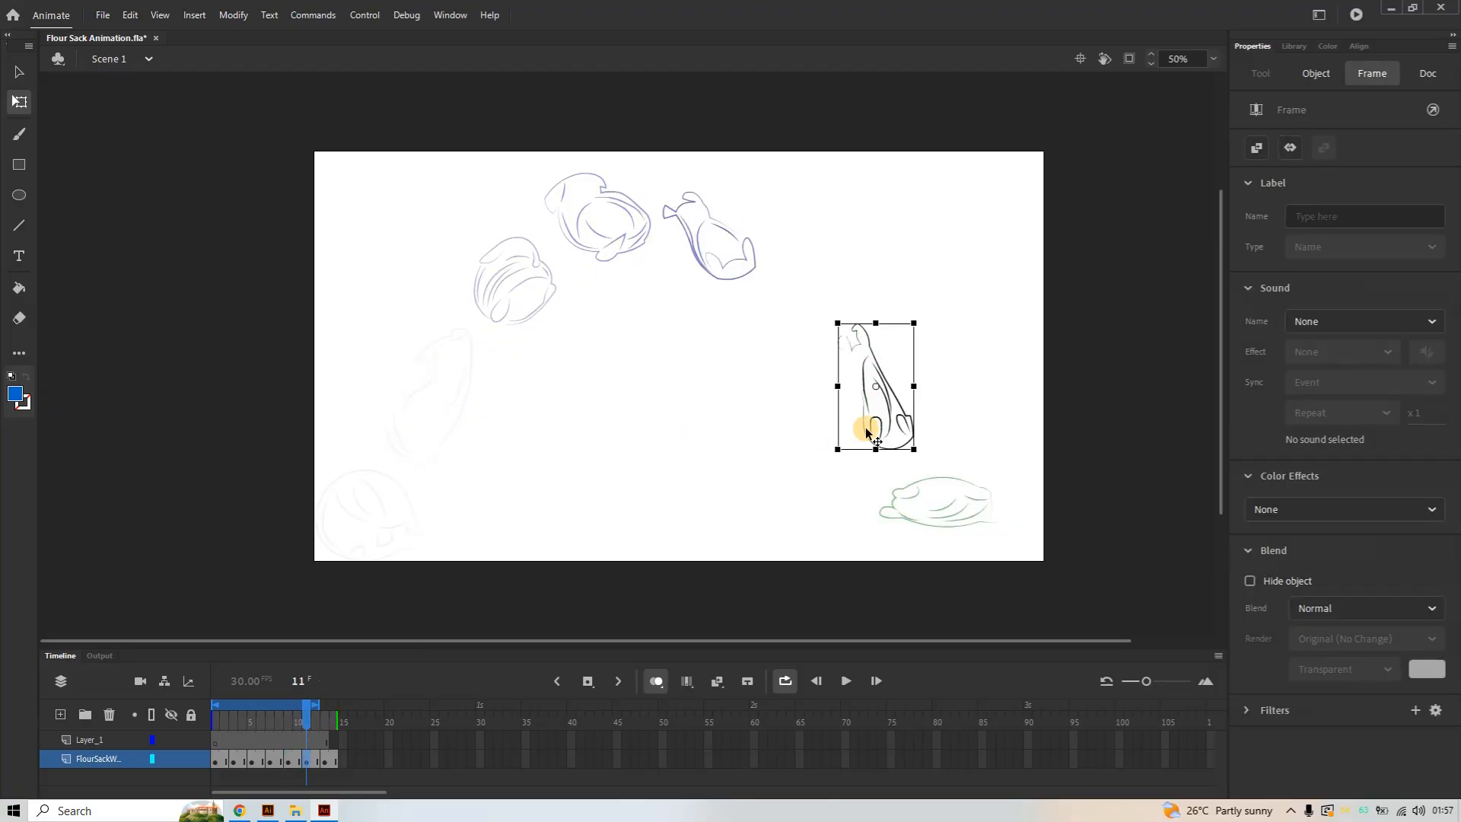
{"action": "left_click_drag", "start_coordinate": [863, 415], "coordinate": [784, 357]}
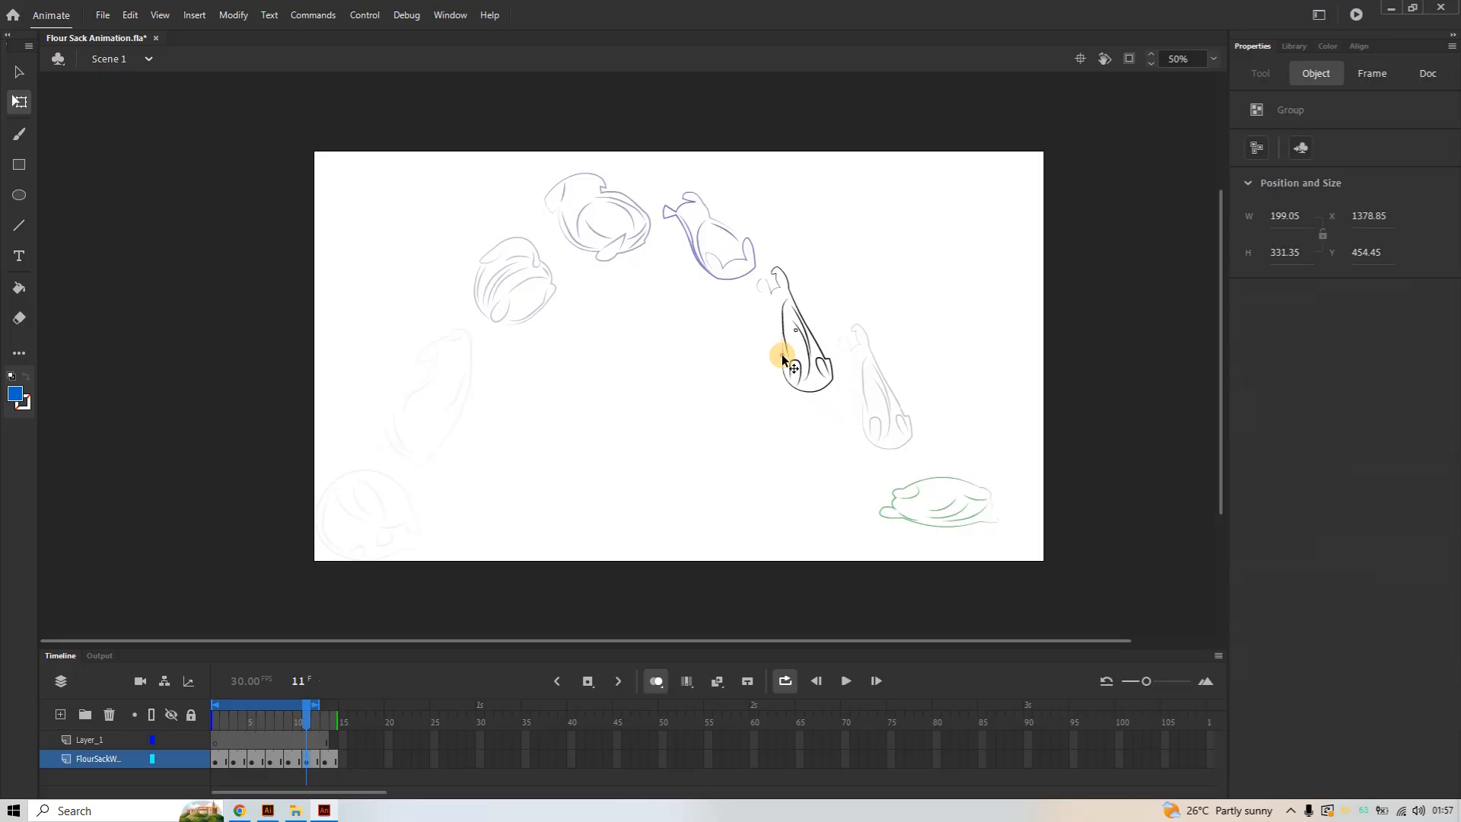
Move the flattened landing pose in frame 13 to about X 1271, Y 926, and extend the onion skin range back to frame 1
{"action": "left_click", "coordinate": [326, 761]}
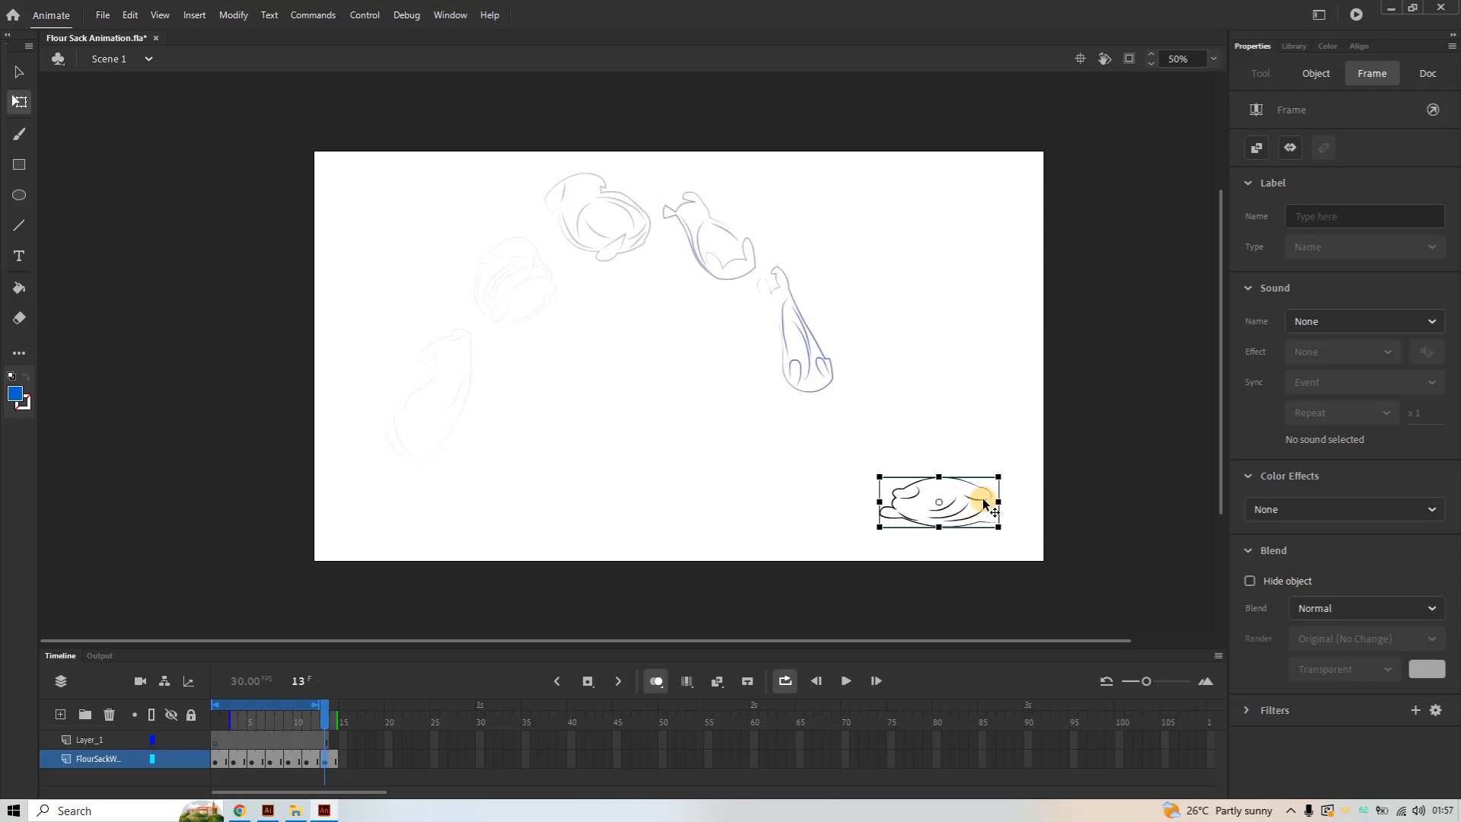
{"action": "left_click_drag", "start_coordinate": [986, 500], "coordinate": [901, 523]}
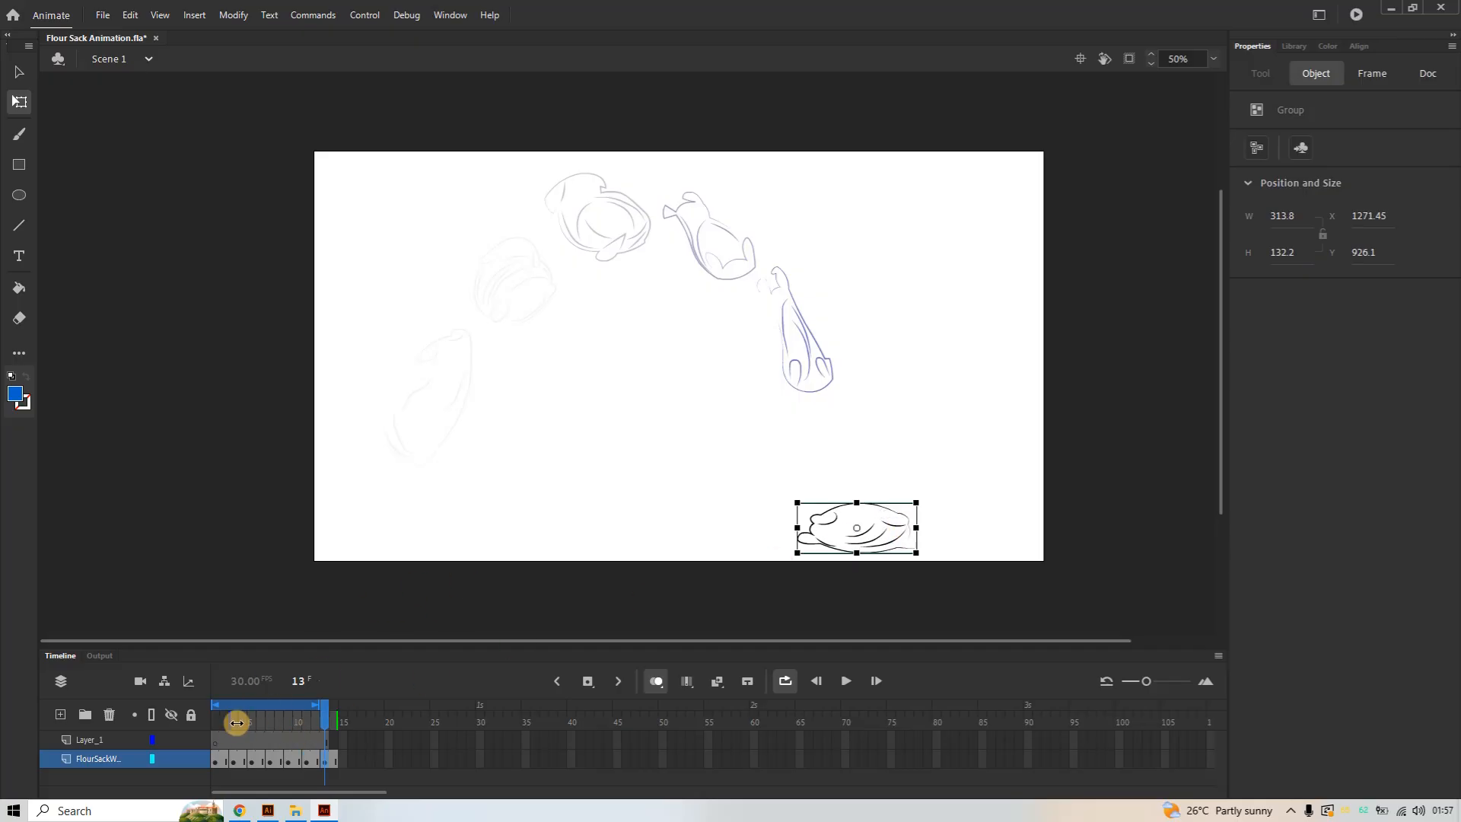
{"action": "left_click_drag", "start_coordinate": [233, 722], "coordinate": [167, 719]}
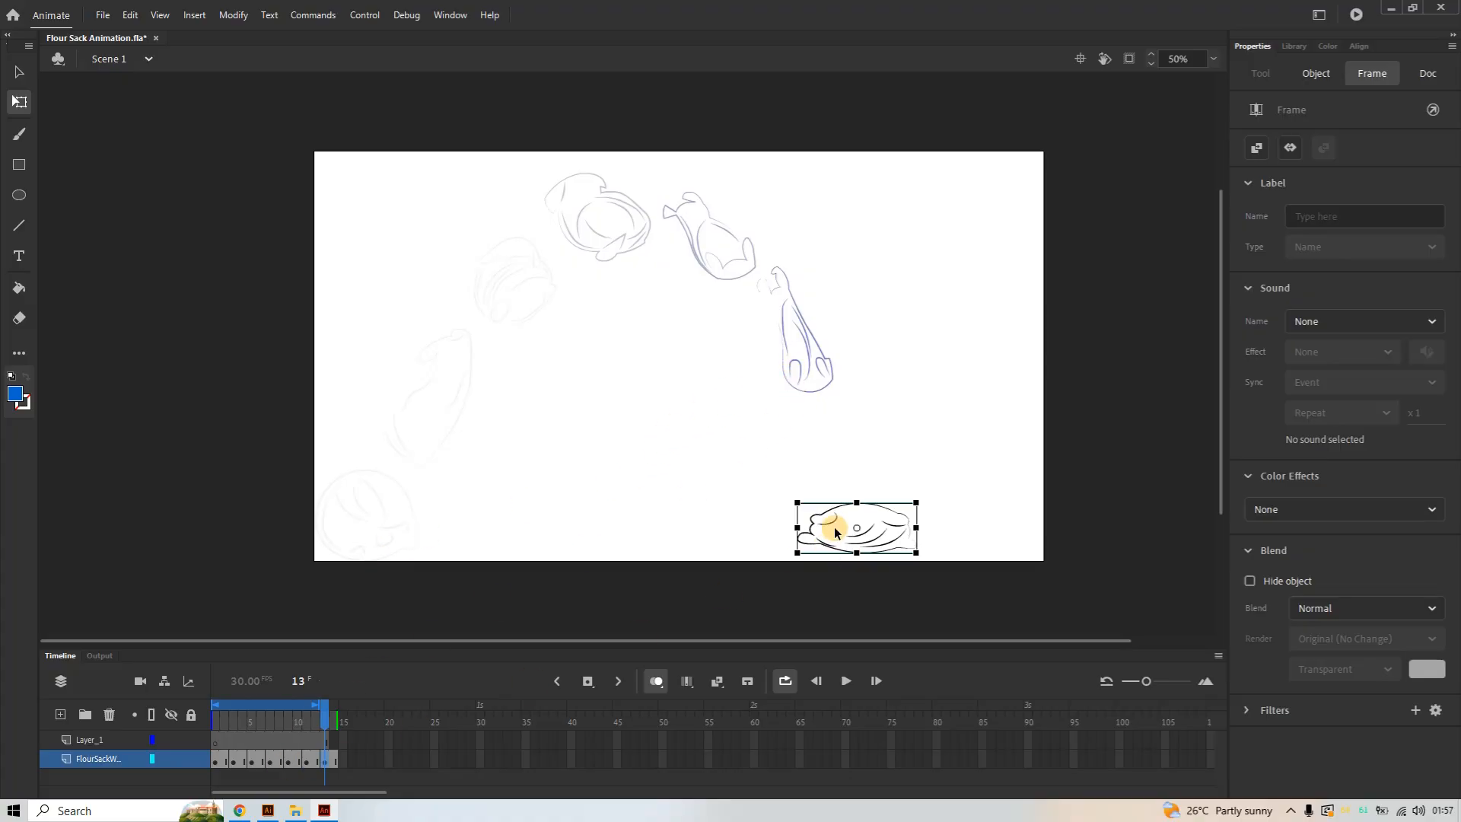
Nudge the flattened landing pose in frame 13 down to the stage's lower edge and slightly left
{"action": "key", "text": "Down"}
{"action": "key", "text": "Down"}
{"action": "key", "text": "Down"}
{"action": "key", "text": "Down"}
{"action": "key", "text": "Down"}
{"action": "key", "text": "Down"}
{"action": "key", "text": "Down"}
{"action": "key", "text": "Down"}
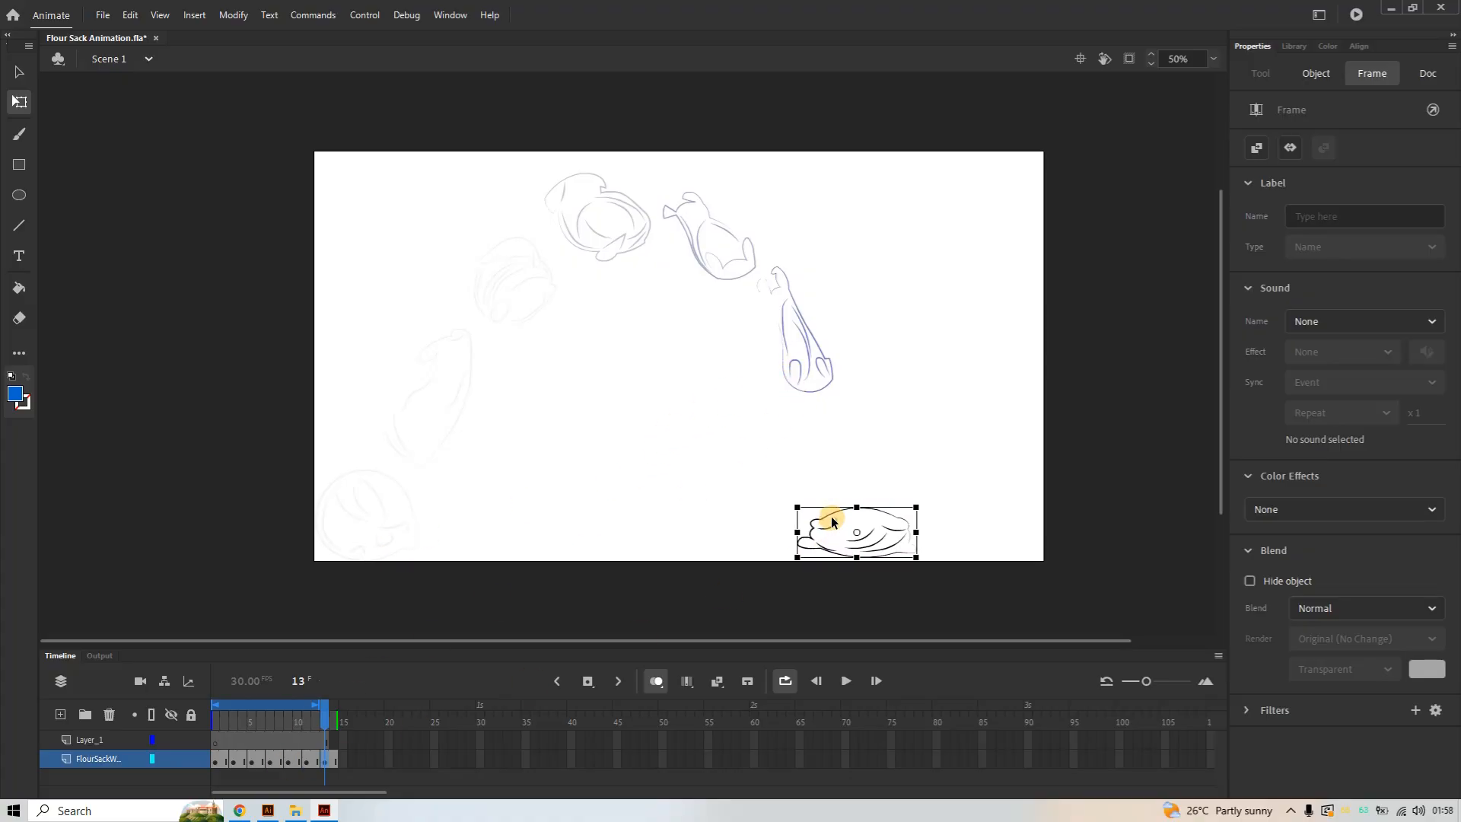
{"action": "key", "text": "Left"}
{"action": "key", "text": "Left"}
{"action": "key", "text": "Left"}
{"action": "key", "text": "Left"}
{"action": "key", "text": "Left"}
{"action": "key", "text": "Left"}
{"action": "key", "text": "Left"}
{"action": "key", "text": "Left"}
{"action": "key", "text": "Left"}
{"action": "key", "text": "Left"}
{"action": "key", "text": "Left"}
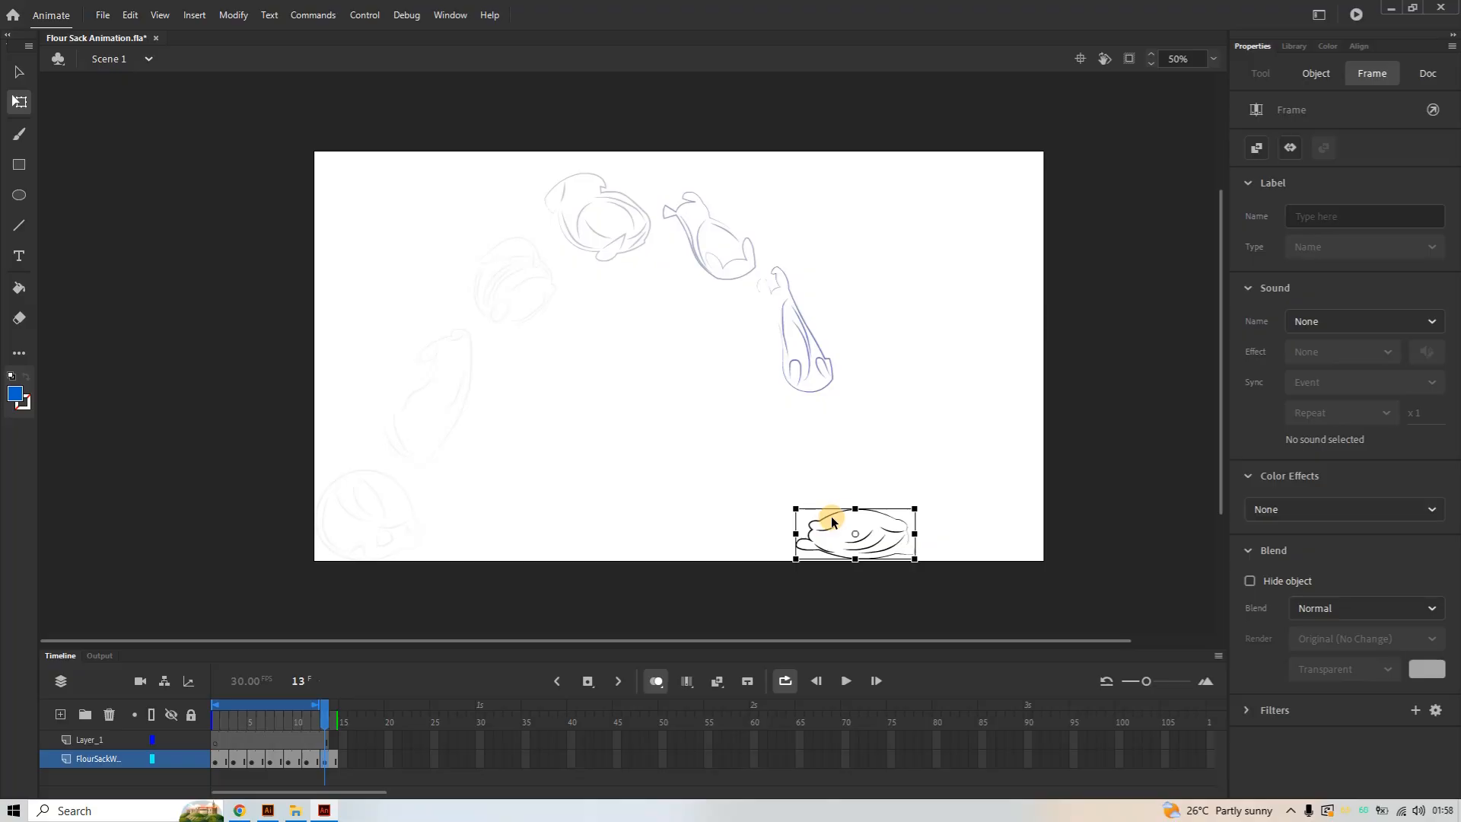
{"action": "key", "text": "Left"}
{"action": "key", "text": "Left"}
{"action": "key", "text": "Left"}
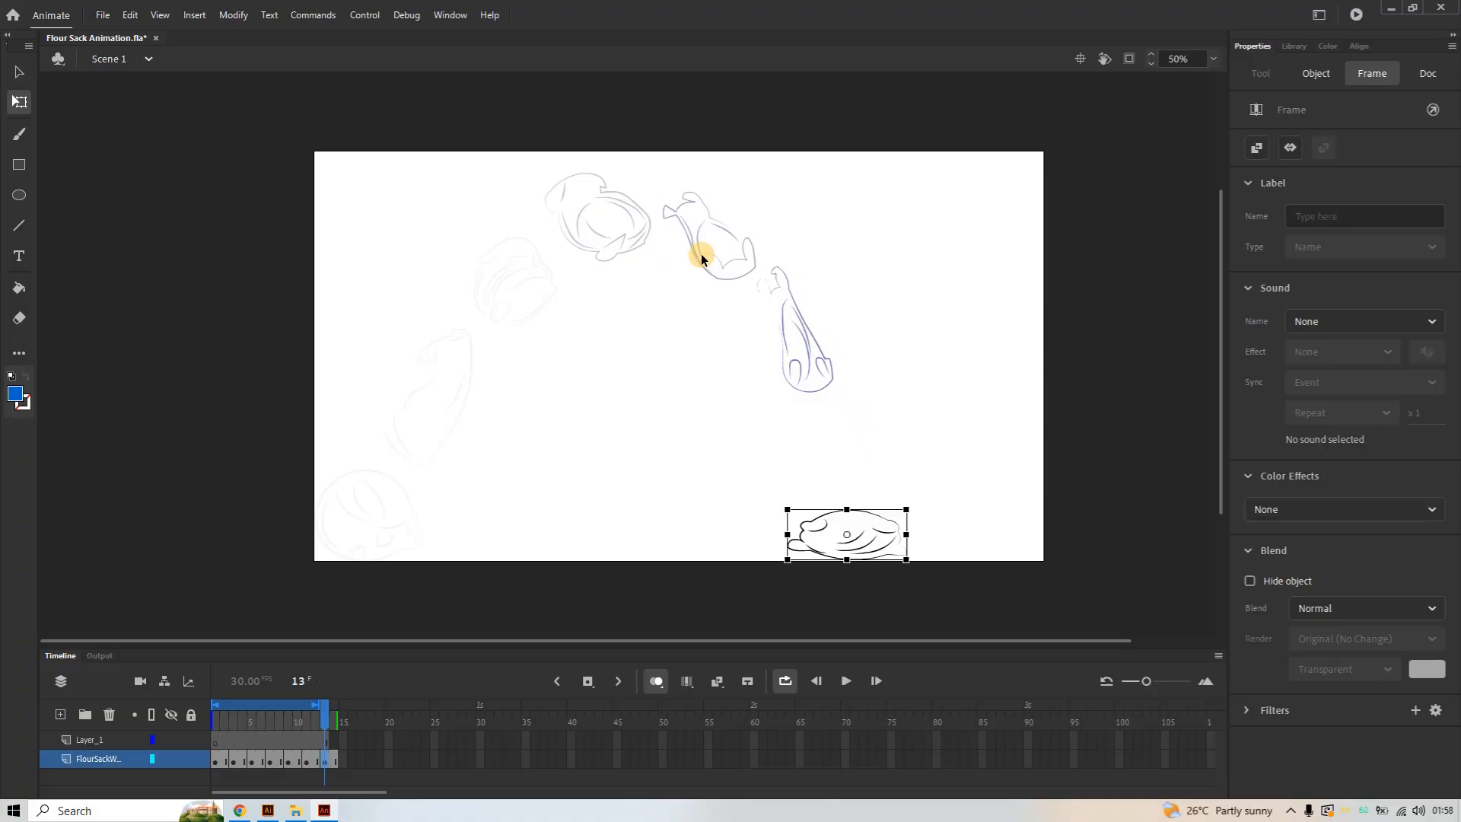
Nudge the falling pose of frames 9–10 horizontally left, closer to the frame 7 pose at the peak
{"action": "left_click", "coordinate": [297, 758]}
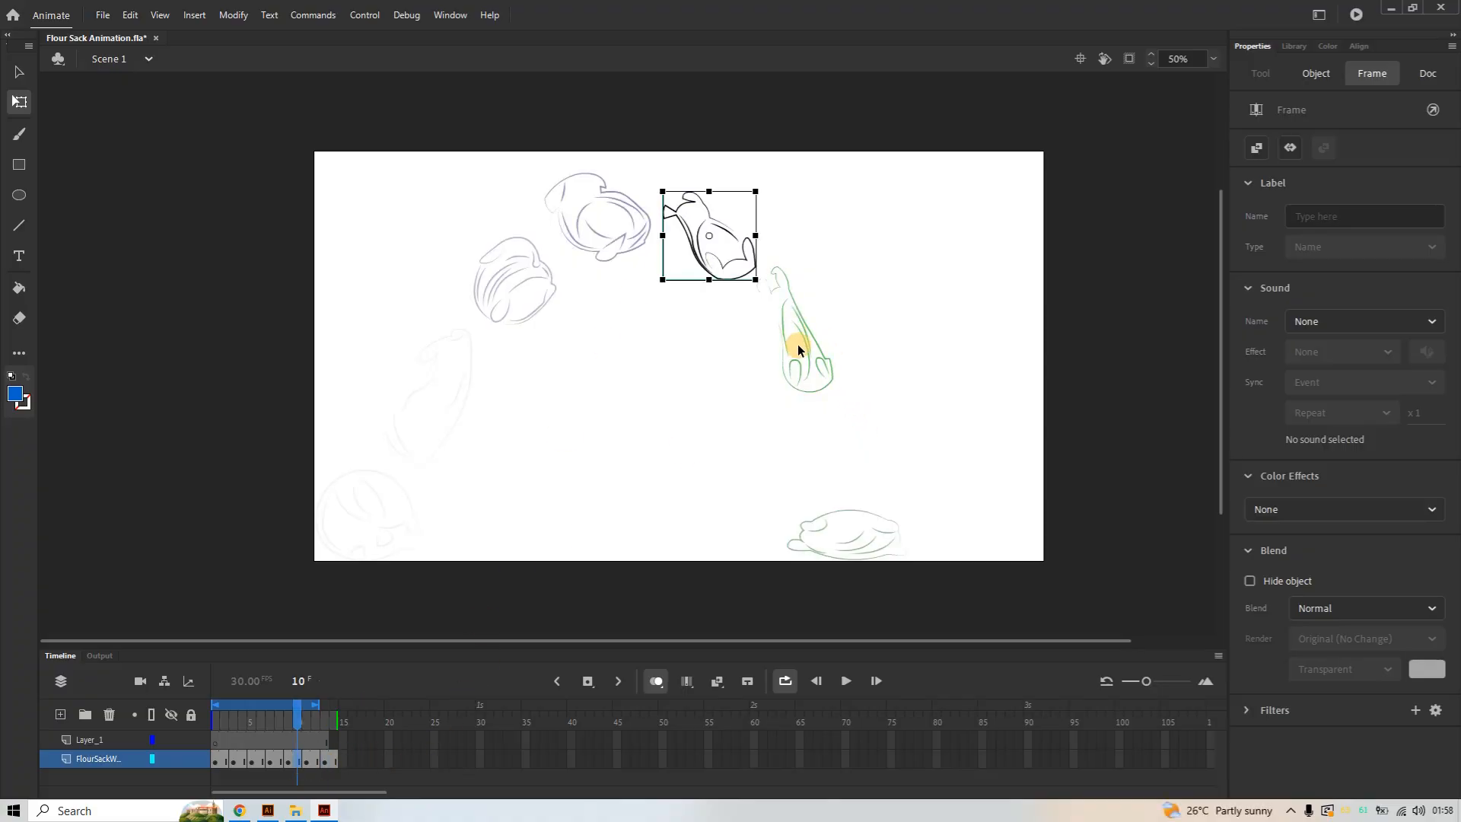
{"action": "key", "text": "Left"}
{"action": "key", "text": "Left"}
{"action": "key", "text": "Left"}
{"action": "key", "text": "Left"}
{"action": "key", "text": "Left"}
{"action": "key", "text": "Left"}
{"action": "key", "text": "Left"}
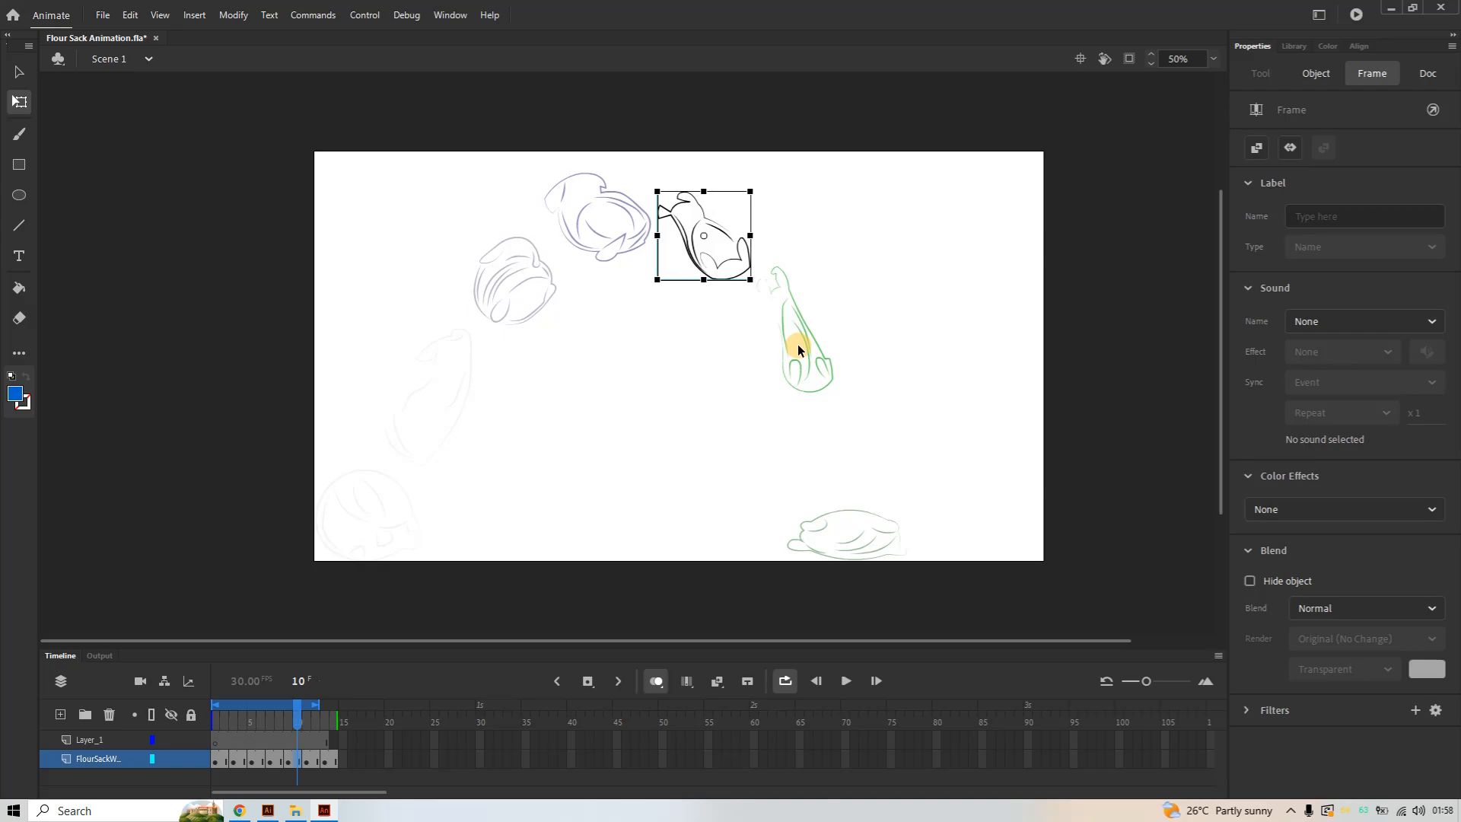
{"action": "key", "text": "Left"}
{"action": "key", "text": "Left"}
{"action": "key", "text": "Left"}
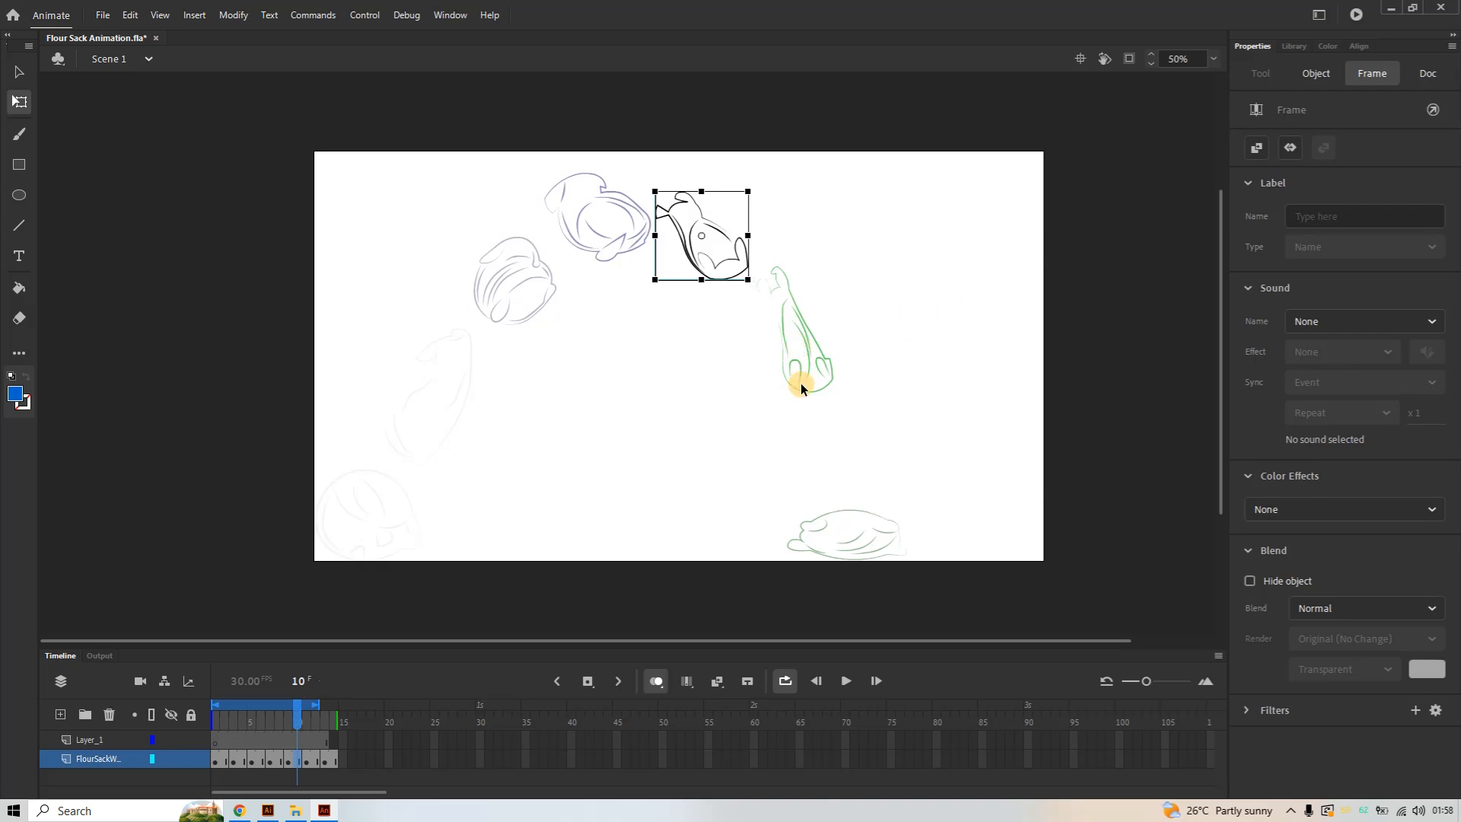
Nudge the elongated pose in frame 11 left and down along the arc to about X 1145, Y 350
{"action": "left_click", "coordinate": [325, 750]}
{"action": "left_click", "coordinate": [788, 378]}
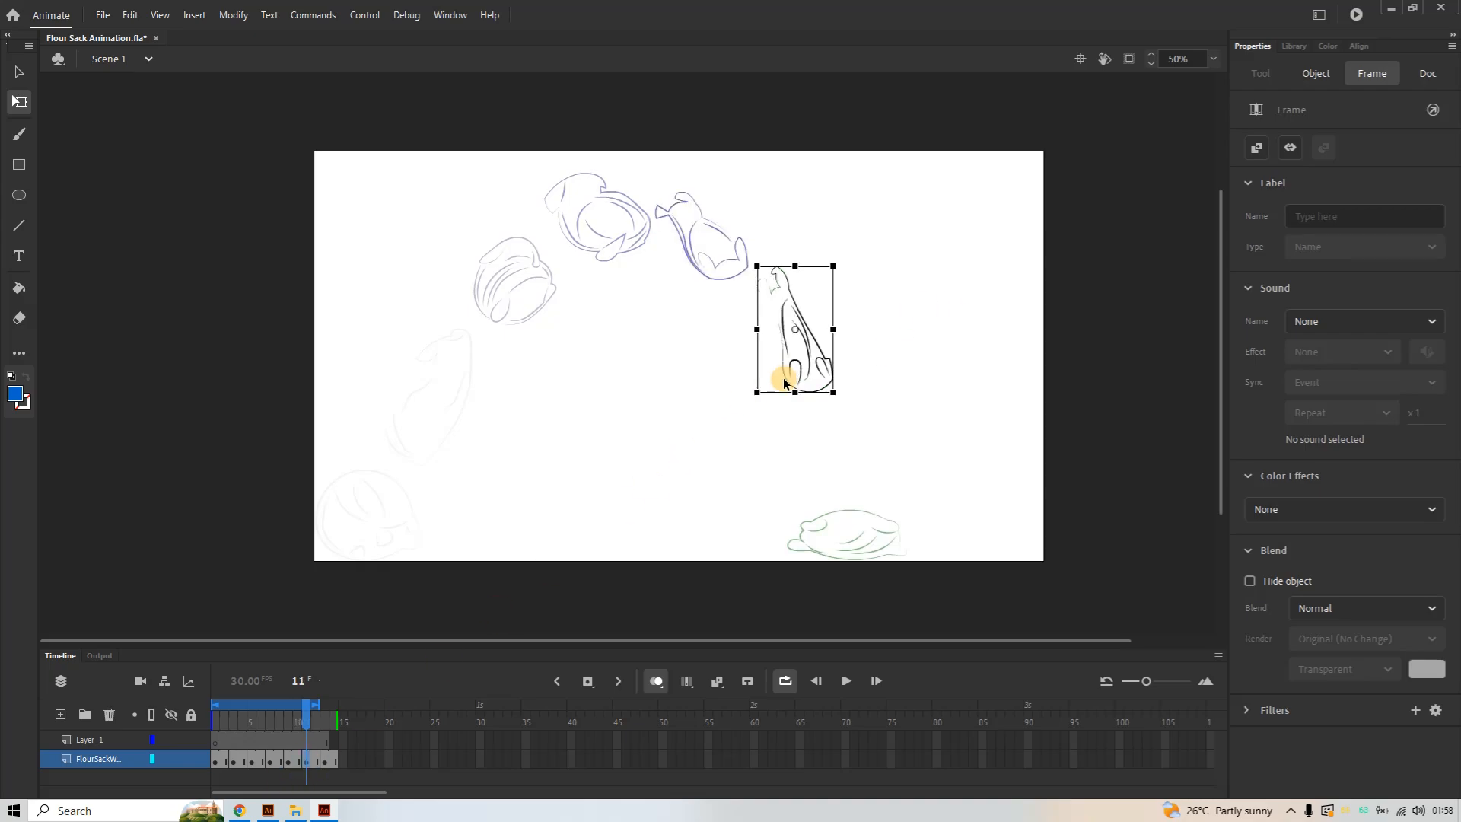
{"action": "key", "text": "Left"}
{"action": "key", "text": "Left"}
{"action": "key", "text": "Left"}
{"action": "key", "text": "Left"}
{"action": "key", "text": "Left"}
{"action": "key", "text": "Left"}
{"action": "key", "text": "Left"}
{"action": "key", "text": "Left"}
{"action": "key", "text": "Left"}
{"action": "key", "text": "Left"}
{"action": "key", "text": "Left"}
{"action": "key", "text": "Left"}
{"action": "key", "text": "Left"}
{"action": "key", "text": "Left"}
{"action": "key", "text": "Left"}
{"action": "key", "text": "Left"}
{"action": "key", "text": "Left"}
{"action": "key", "text": "Left"}
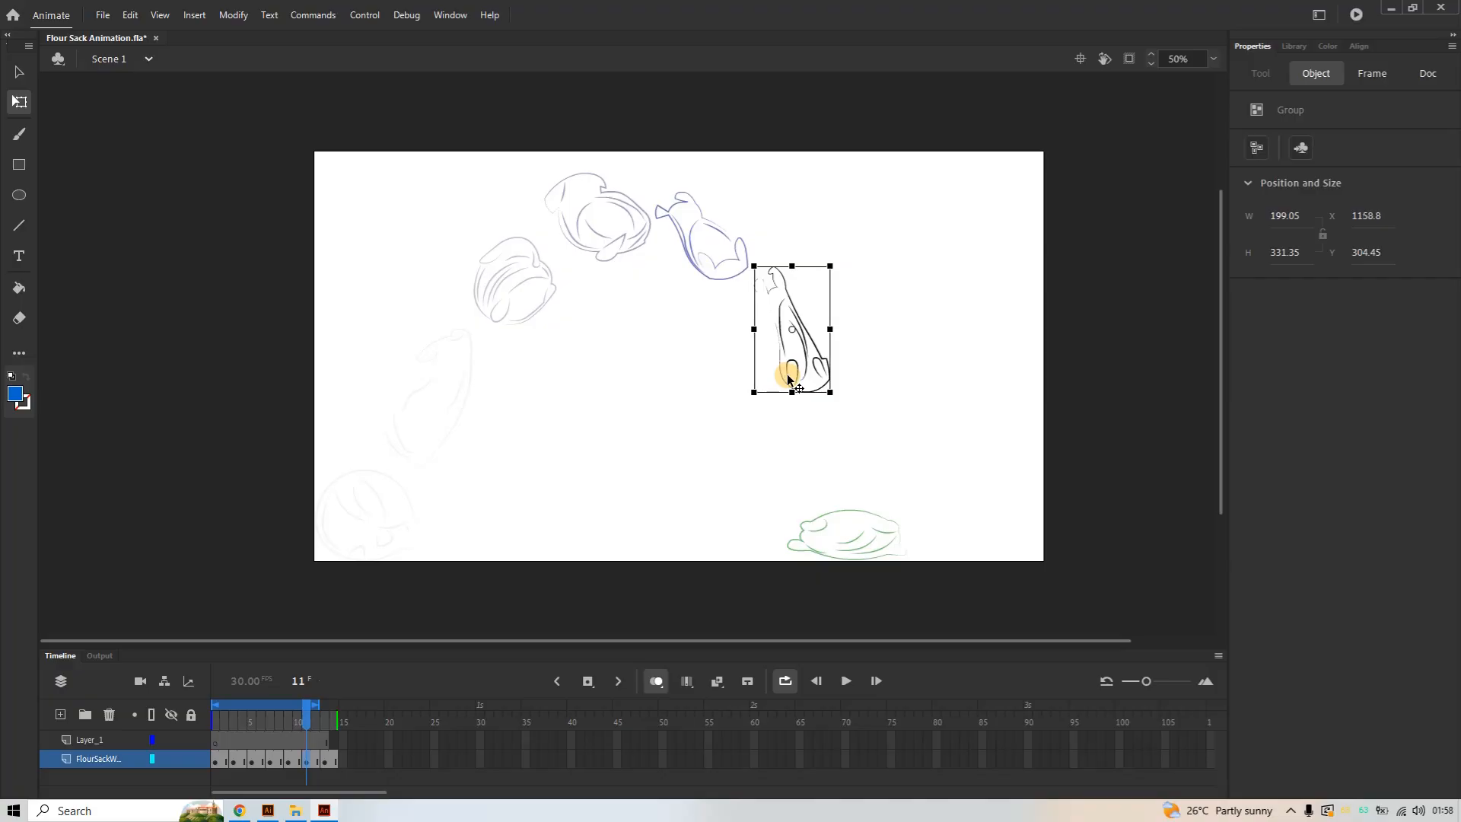
{"action": "key", "text": "Left"}
{"action": "key", "text": "Left"}
{"action": "key", "text": "Left"}
{"action": "key", "text": "Left"}
{"action": "key", "text": "Left"}
{"action": "key", "text": "Left"}
{"action": "key", "text": "Left"}
{"action": "key", "text": "Left"}
{"action": "key", "text": "Left"}
{"action": "key", "text": "Left"}
{"action": "key", "text": "Left"}
{"action": "key", "text": "Left"}
{"action": "key", "text": "Left"}
{"action": "key", "text": "Left"}
{"action": "key", "text": "Left"}
{"action": "key", "text": "Left"}
{"action": "key", "text": "Left"}
{"action": "key", "text": "Left"}
{"action": "key", "text": "Left"}
{"action": "key", "text": "Left"}
{"action": "key", "text": "Down"}
{"action": "key", "text": "Down"}
{"action": "key", "text": "Down"}
{"action": "key", "text": "Down"}
{"action": "key", "text": "Down"}
{"action": "key", "text": "Down"}
{"action": "key", "text": "Down"}
{"action": "key", "text": "Down"}
{"action": "key", "text": "Down"}
{"action": "key", "text": "Down"}
{"action": "key", "text": "Down"}
{"action": "key", "text": "Down"}
{"action": "key", "text": "Down"}
{"action": "key", "text": "Down"}
{"action": "key", "text": "Down"}
{"action": "key", "text": "Down"}
{"action": "key", "text": "Down"}
{"action": "key", "text": "Down"}
{"action": "key", "text": "Down"}
{"action": "key", "text": "Down"}
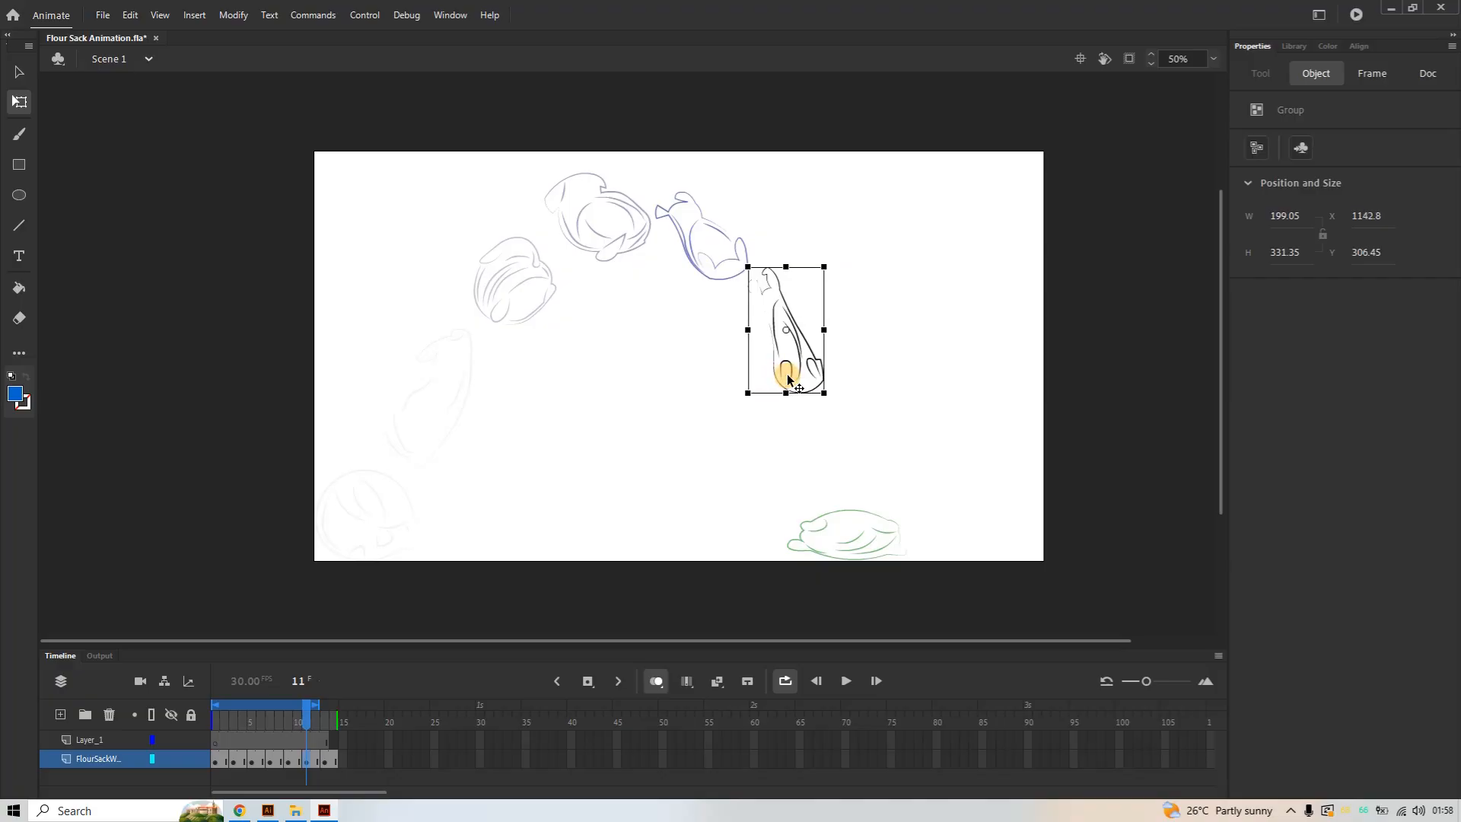
{"action": "key", "text": "Left"}
{"action": "key", "text": "Left"}
{"action": "key", "text": "Left"}
{"action": "key", "text": "Left"}
{"action": "key", "text": "Left"}
{"action": "key", "text": "Left"}
{"action": "key", "text": "Left"}
{"action": "key", "text": "Left"}
{"action": "key", "text": "Left"}
{"action": "key", "text": "Left"}
{"action": "key", "text": "Left"}
{"action": "key", "text": "Left"}
{"action": "key", "text": "Down"}
{"action": "key", "text": "Down"}
{"action": "key", "text": "Down"}
{"action": "key", "text": "Down"}
{"action": "key", "text": "Down"}
{"action": "key", "text": "Down"}
{"action": "key", "text": "Down"}
{"action": "key", "text": "Down"}
{"action": "key", "text": "Down"}
{"action": "key", "text": "Down"}
{"action": "key", "text": "Down"}
{"action": "key", "text": "Down"}
{"action": "key", "text": "Down"}
{"action": "key", "text": "Down"}
{"action": "key", "text": "Down"}
{"action": "key", "text": "Down"}
{"action": "key", "text": "Down"}
{"action": "key", "text": "Down"}
{"action": "key", "text": "Down"}
{"action": "key", "text": "Down"}
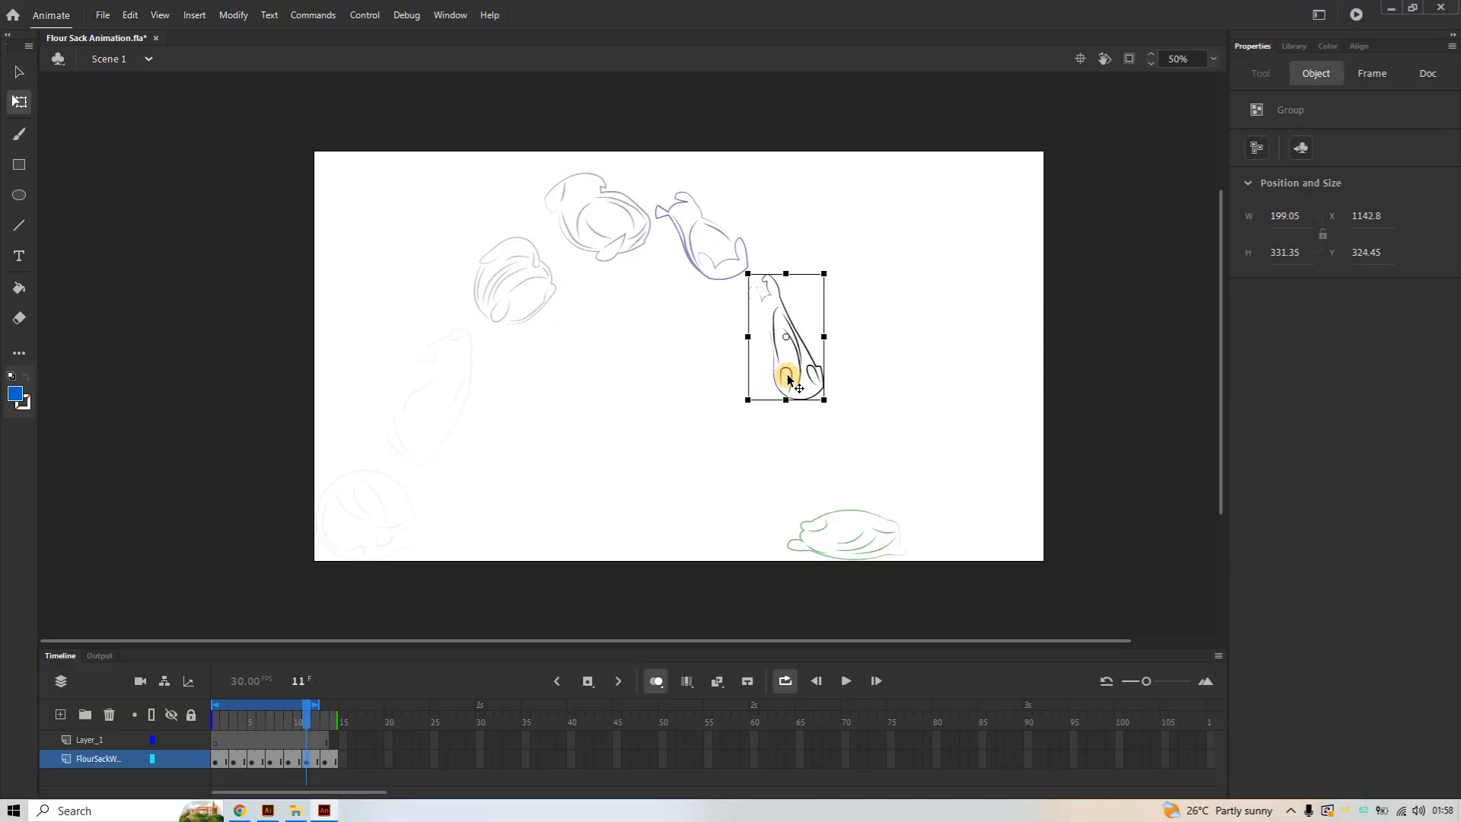
{"action": "key", "text": "Down"}
{"action": "key", "text": "Down"}
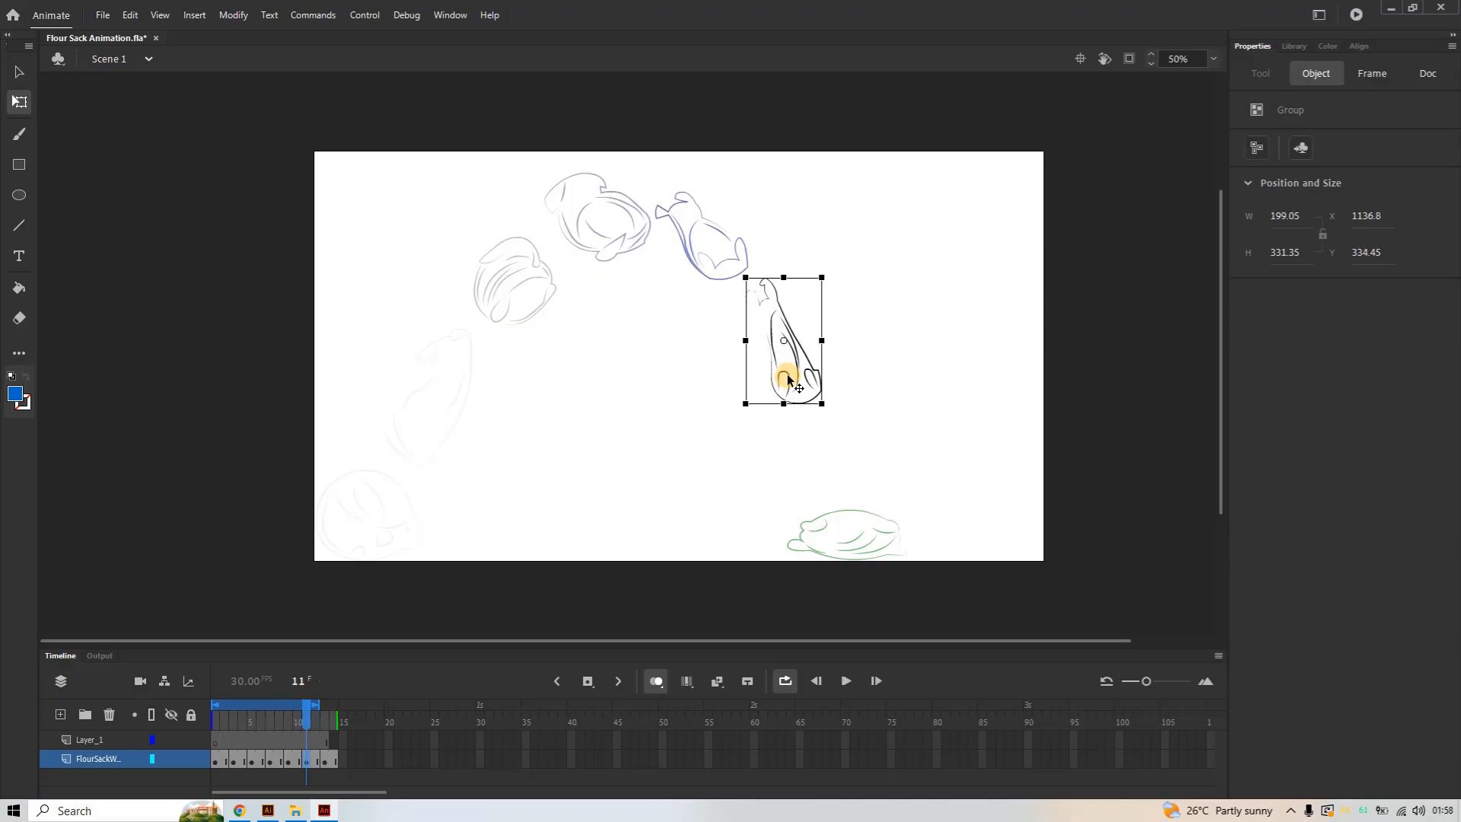
{"action": "key", "text": "Down"}
{"action": "key", "text": "Down"}
{"action": "key", "text": "Down"}
{"action": "key", "text": "Down"}
{"action": "key", "text": "Down"}
{"action": "key", "text": "Down"}
{"action": "key", "text": "Down"}
{"action": "key", "text": "Down"}
{"action": "key", "text": "Right"}
{"action": "key", "text": "Right"}
{"action": "key", "text": "Right"}
{"action": "key", "text": "Right"}
{"action": "key", "text": "Right"}
{"action": "key", "text": "Right"}
{"action": "key", "text": "Right"}
{"action": "key", "text": "Right"}
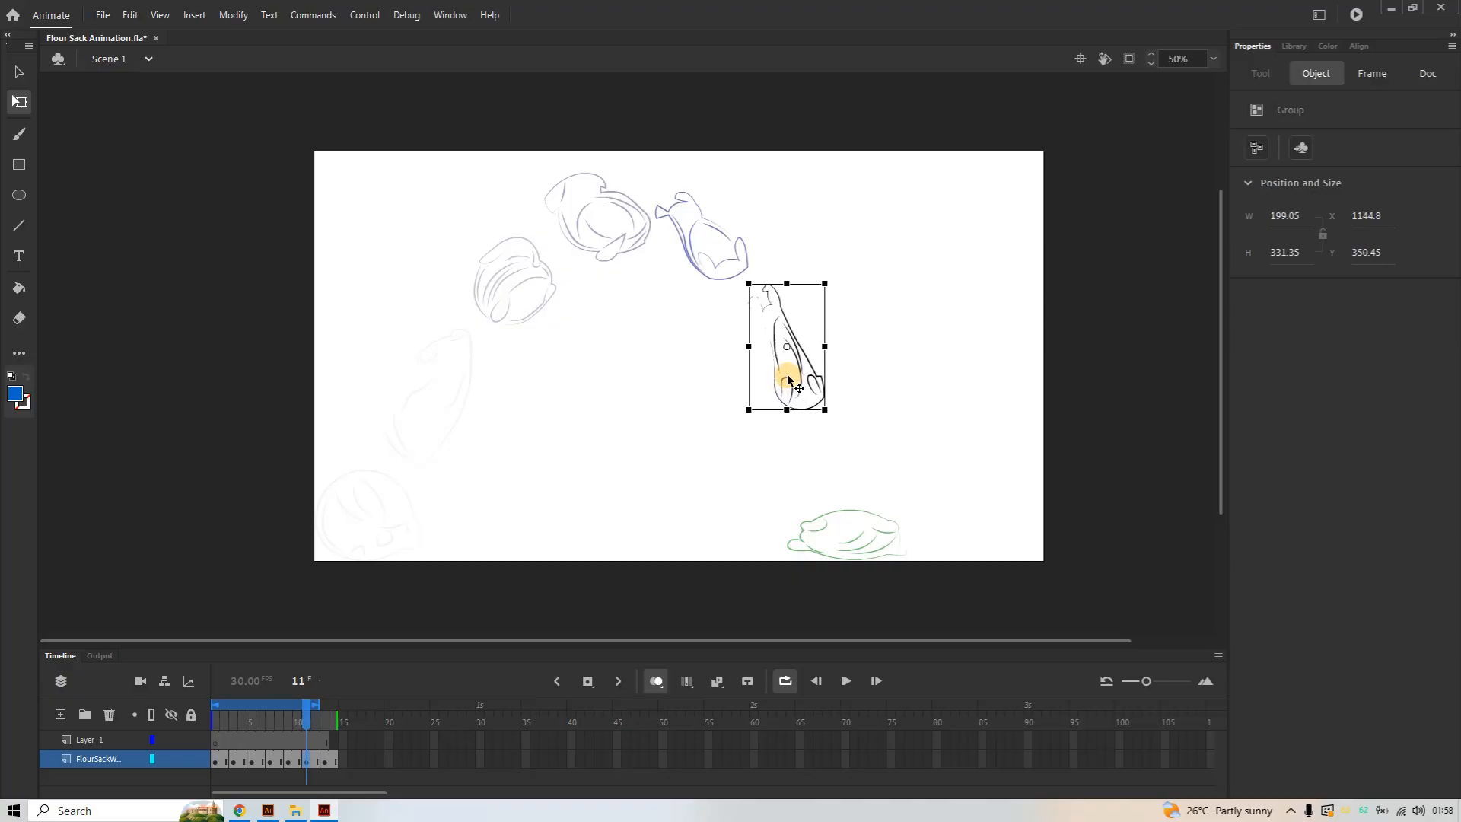
Nudge the elongated falling pose in frame 11 down to about Y 358
{"action": "key", "text": "Down"}
{"action": "key", "text": "Down"}
{"action": "key", "text": "Down"}
{"action": "key", "text": "Down"}
{"action": "key", "text": "Down"}
{"action": "key", "text": "Down"}
{"action": "key", "text": "Down"}
{"action": "key", "text": "Down"}
{"action": "key", "text": "Down"}
{"action": "key", "text": "Down"}
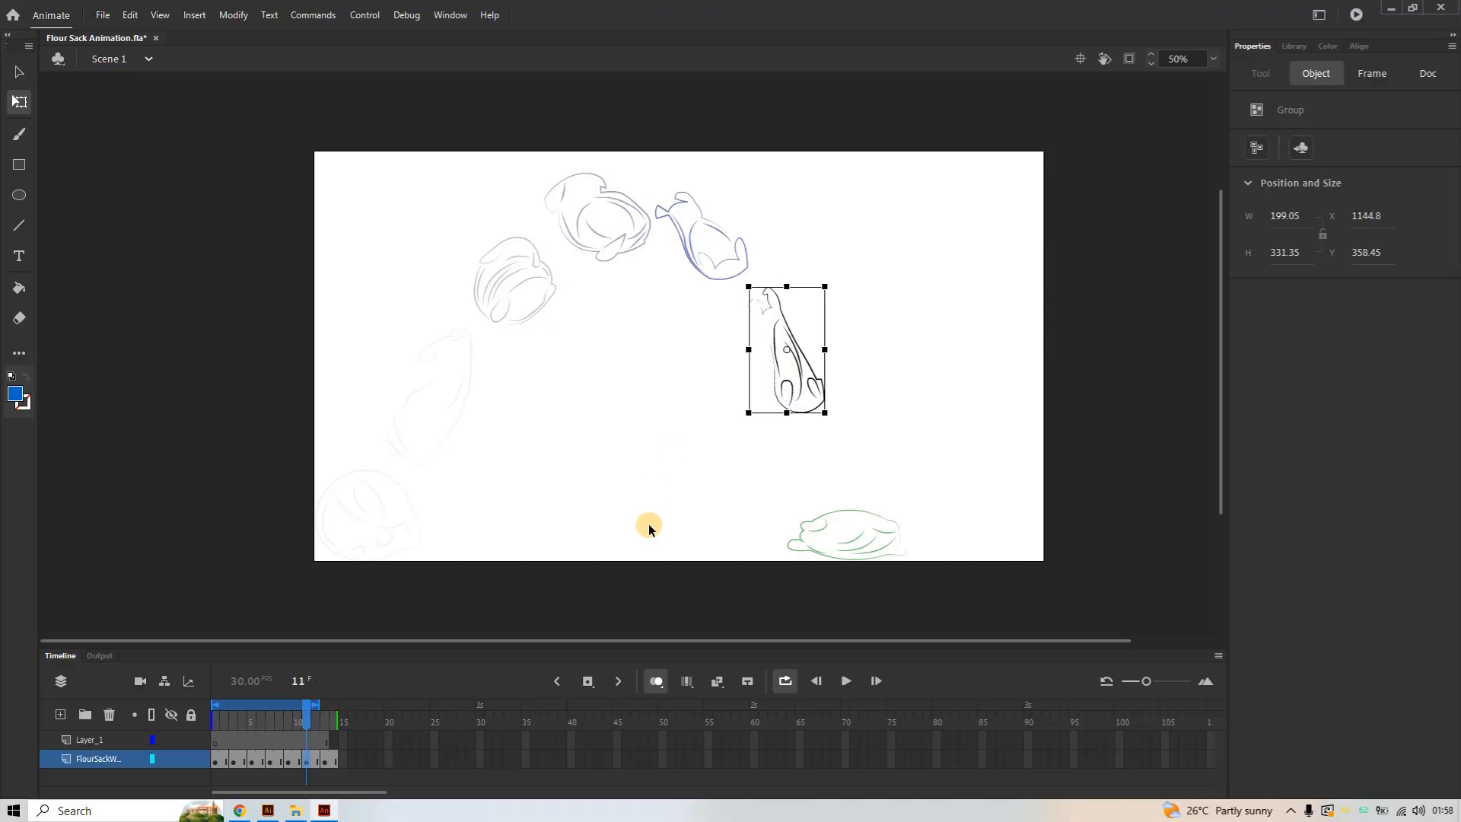
Insert a blank keyframe in frame 15 of the flour sack layer
{"action": "left_click", "coordinate": [327, 755]}
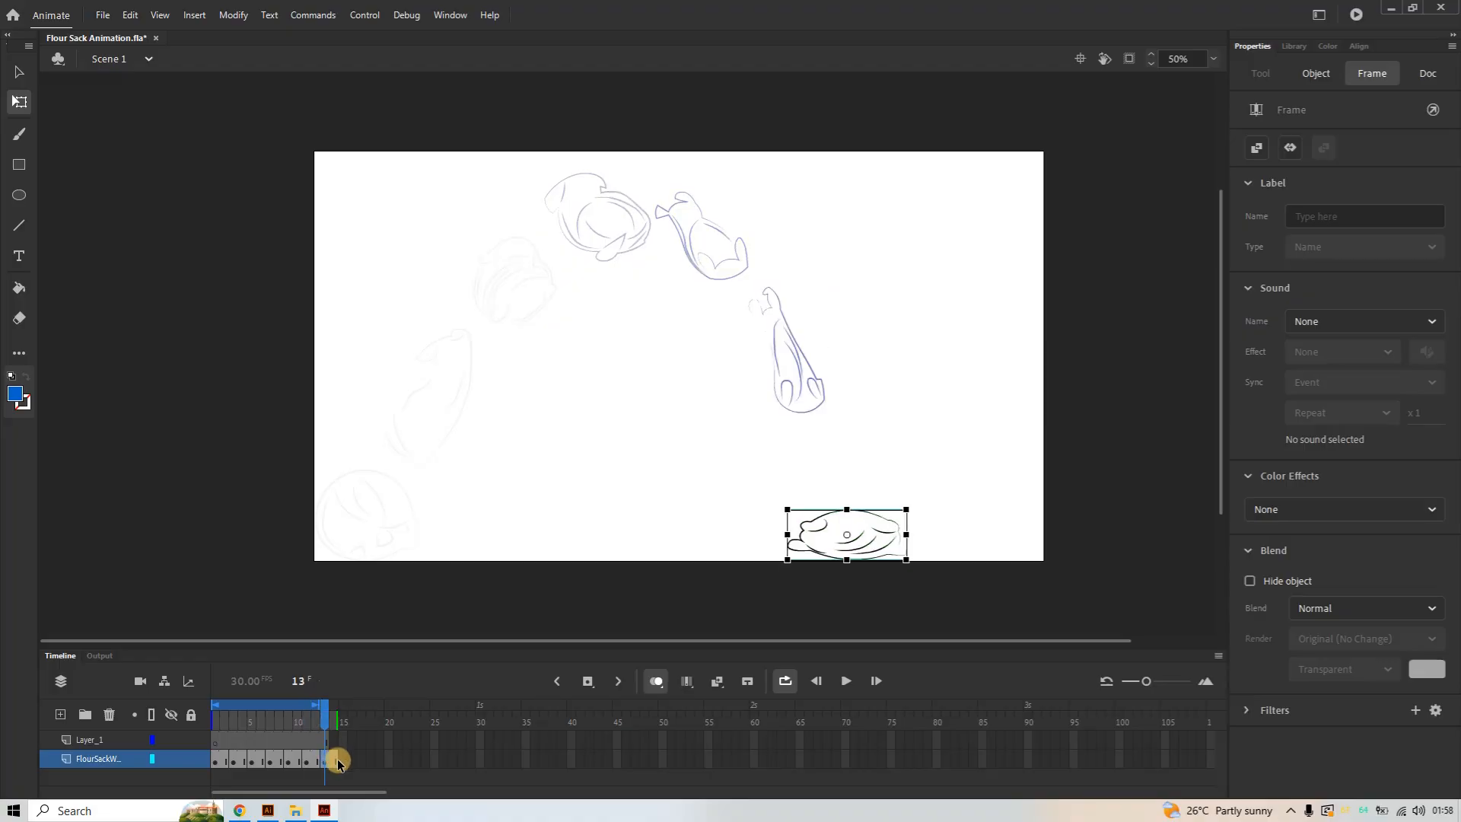
{"action": "left_click", "coordinate": [340, 761]}
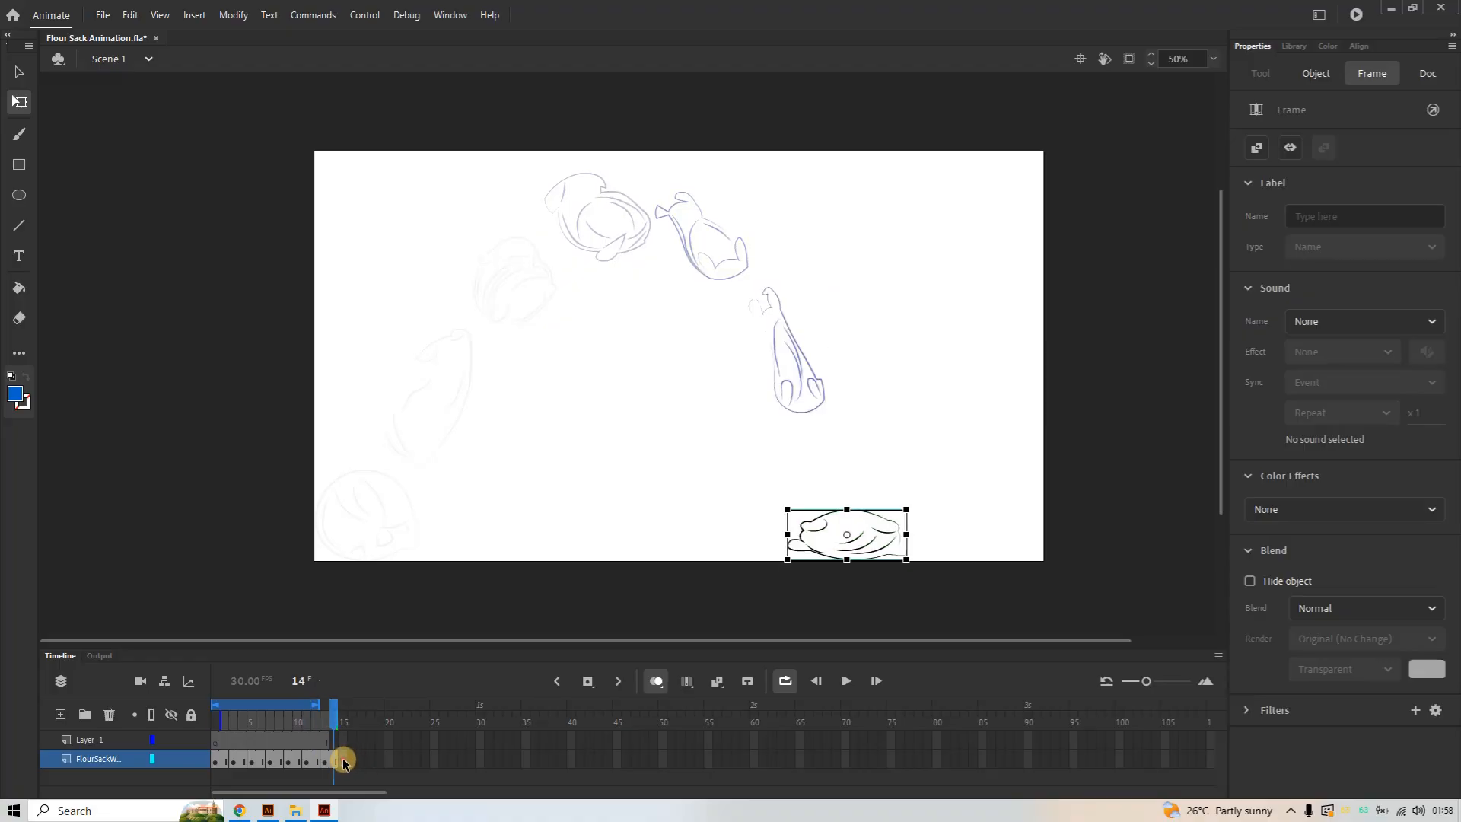
{"action": "right_click", "coordinate": [344, 760]}
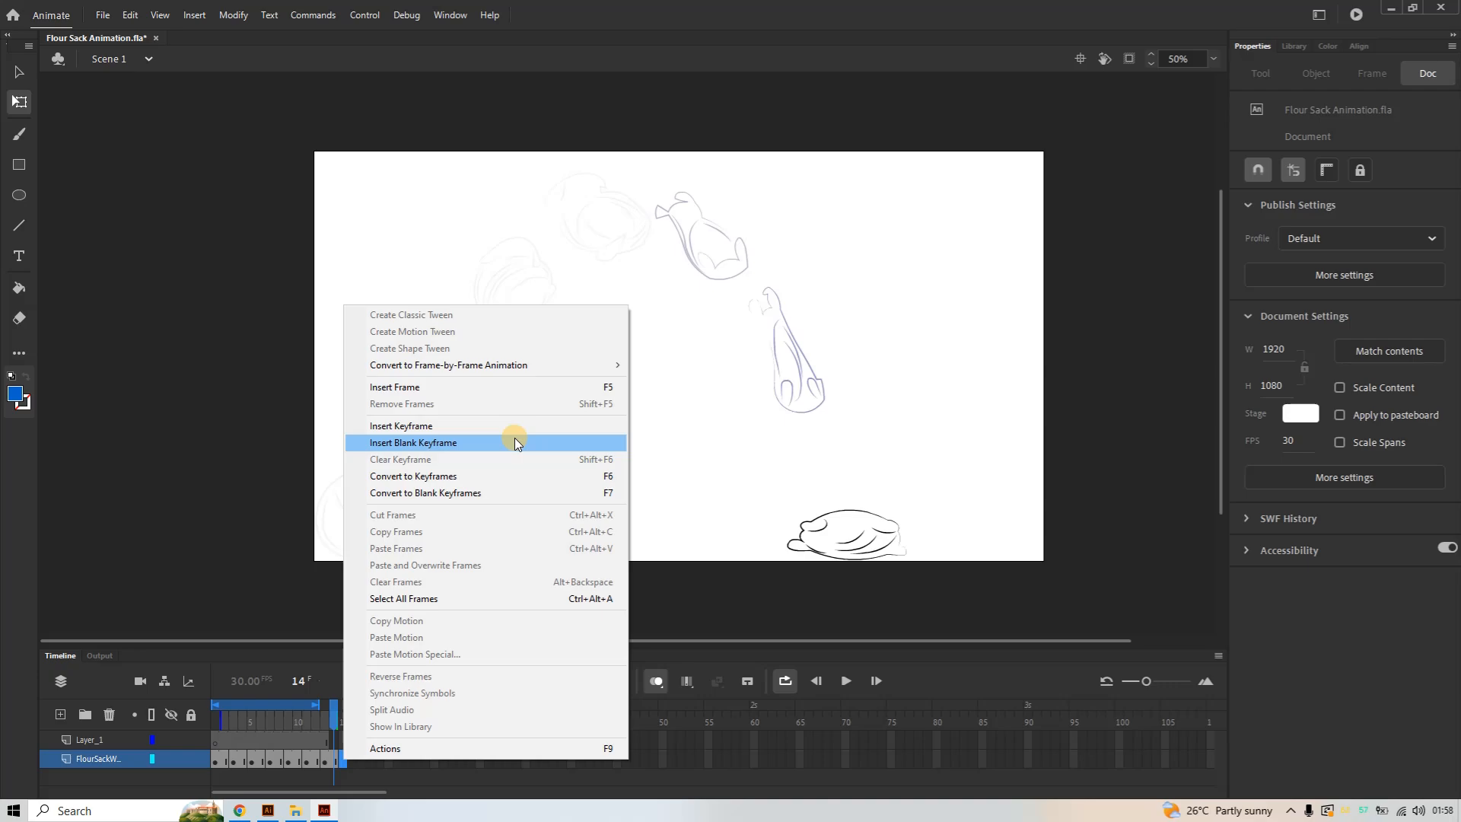
{"action": "left_click", "coordinate": [491, 441]}
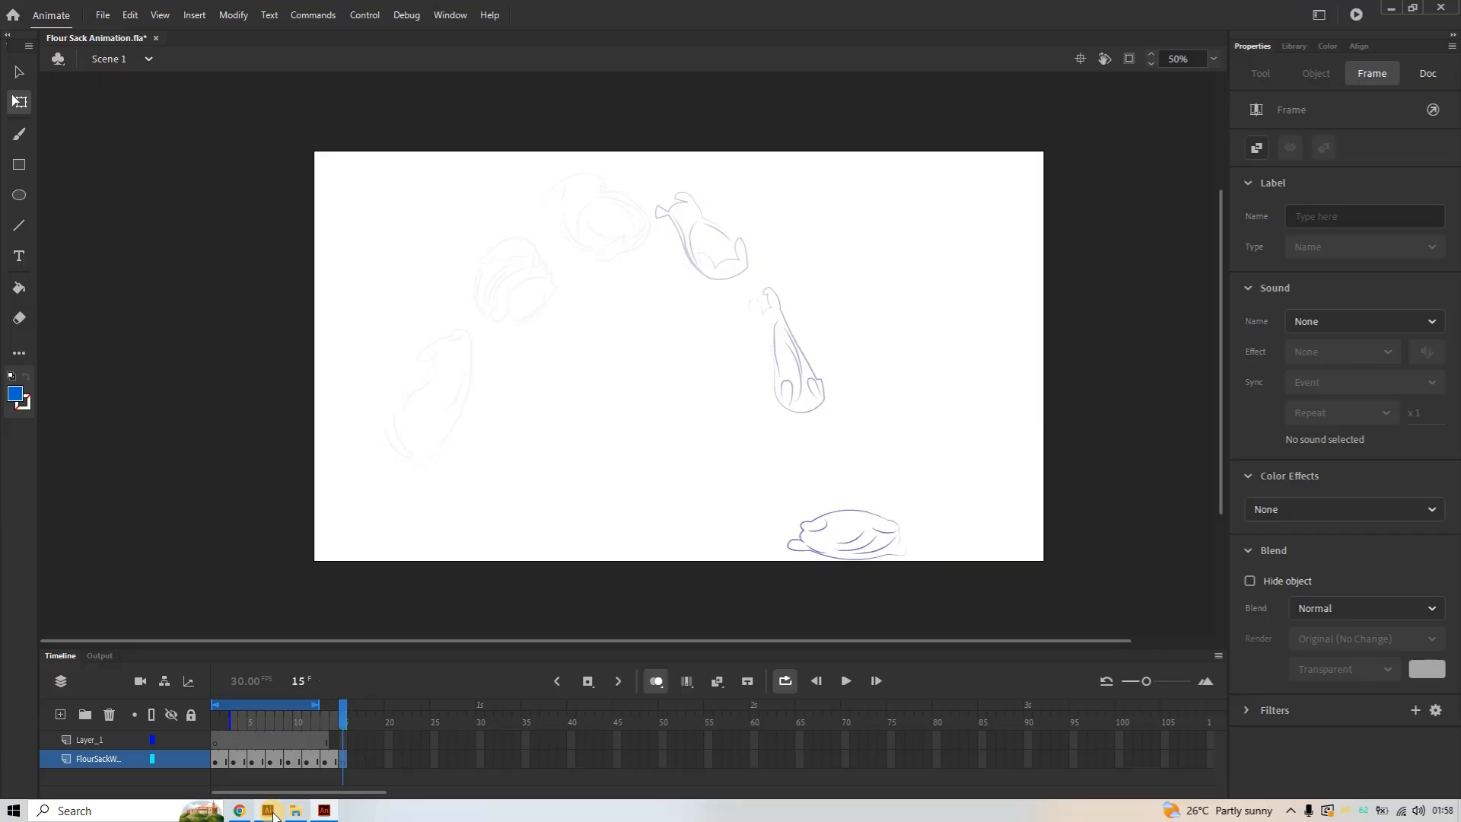
Switch to Illustrator, copy the curled pose above the flattened landing pose, and return to Animate
{"action": "left_click", "coordinate": [323, 811]}
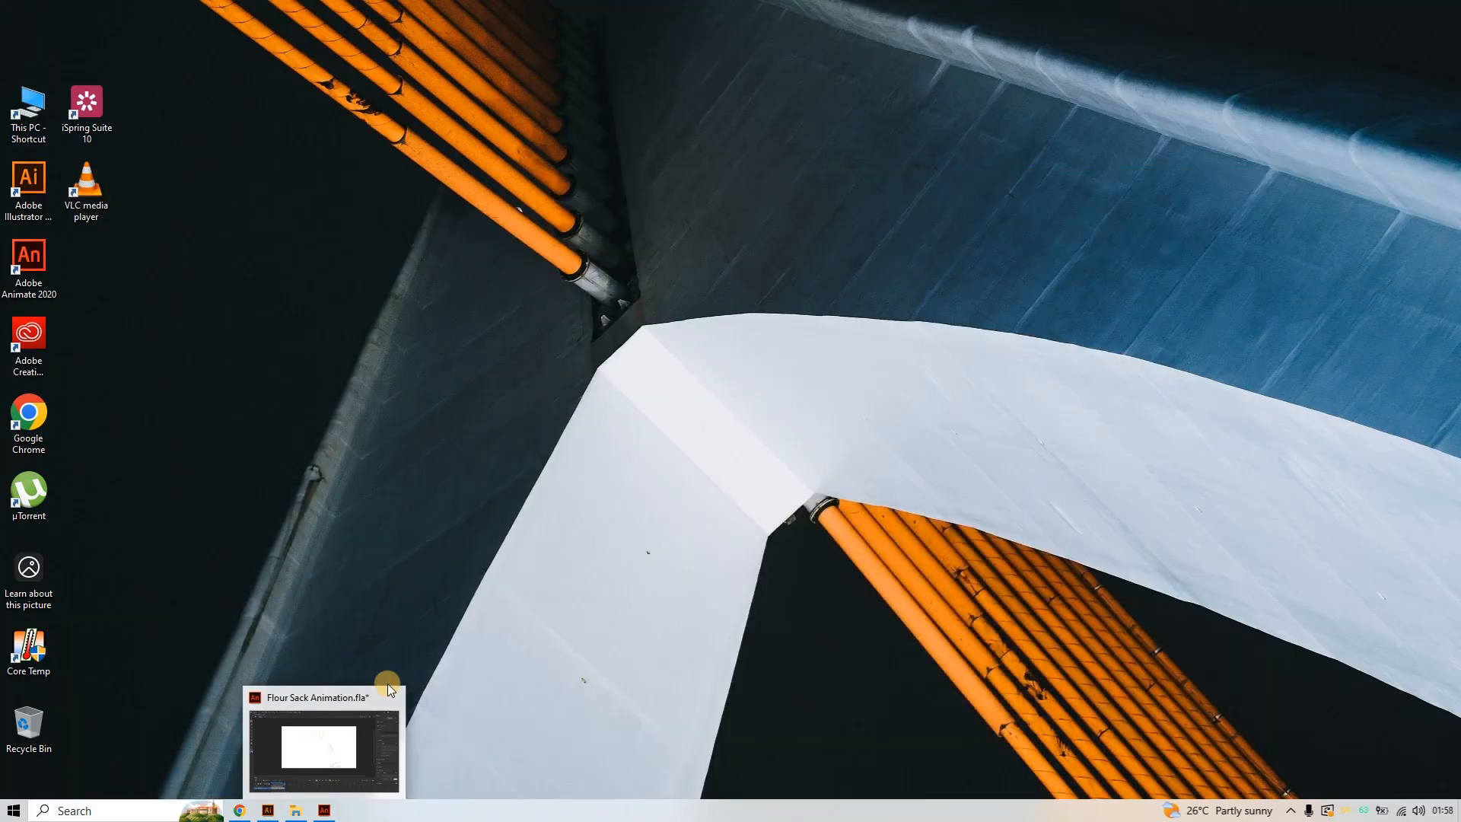
{"action": "left_click", "coordinate": [321, 812]}
{"action": "left_click", "coordinate": [267, 810]}
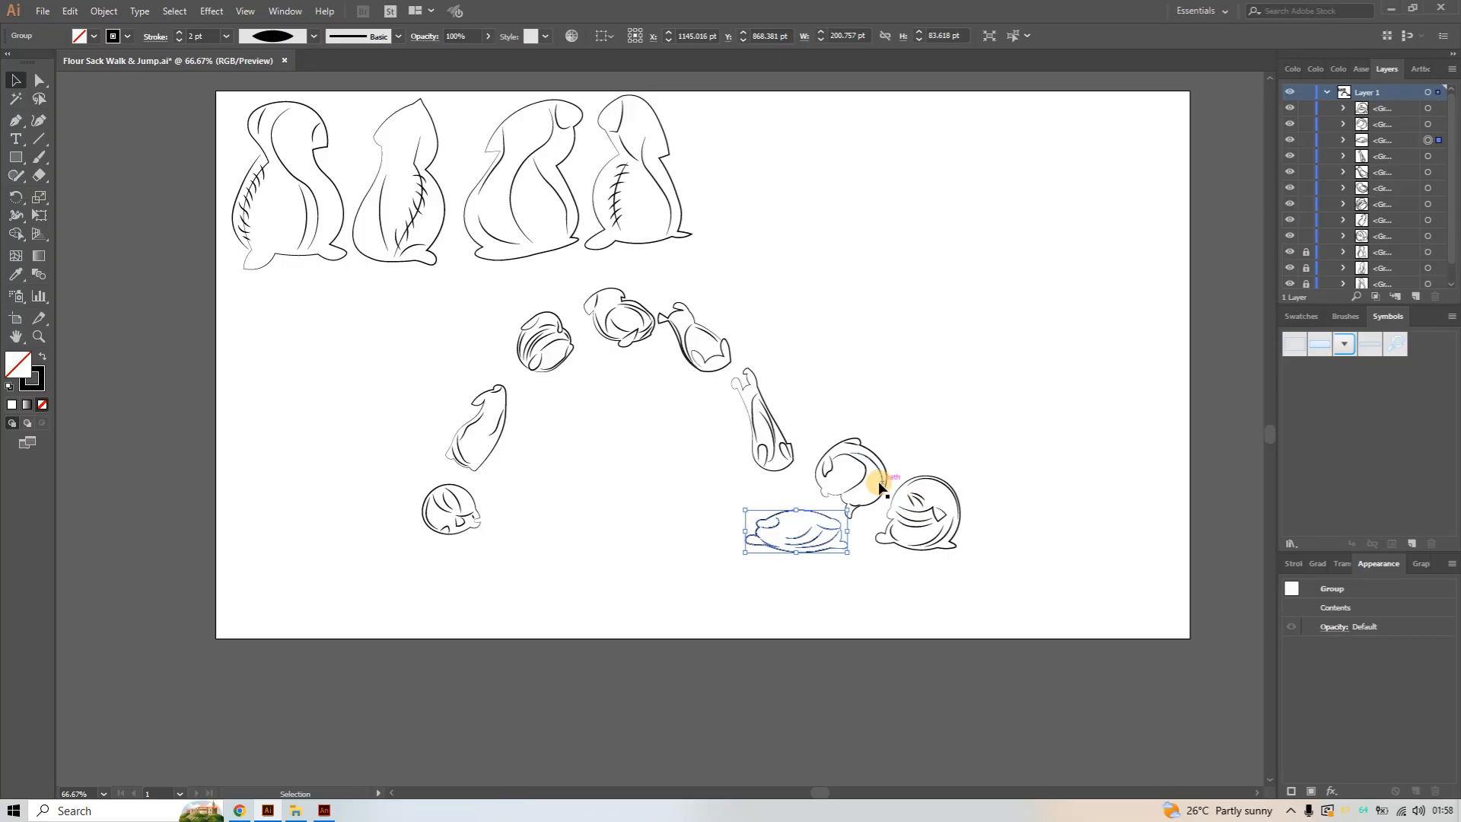
{"action": "left_click", "coordinate": [879, 486]}
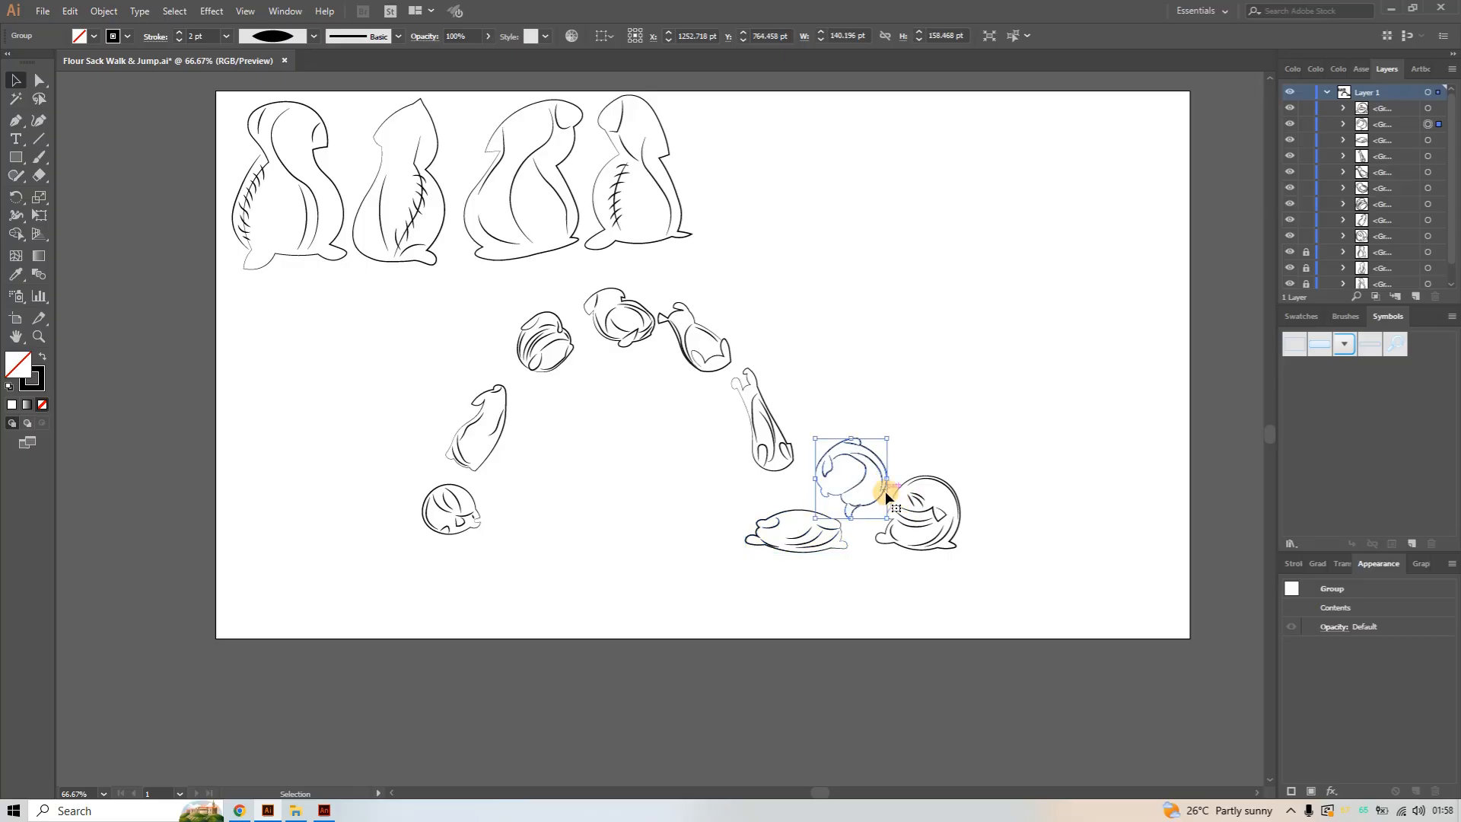
{"action": "key", "text": "ctrl"}
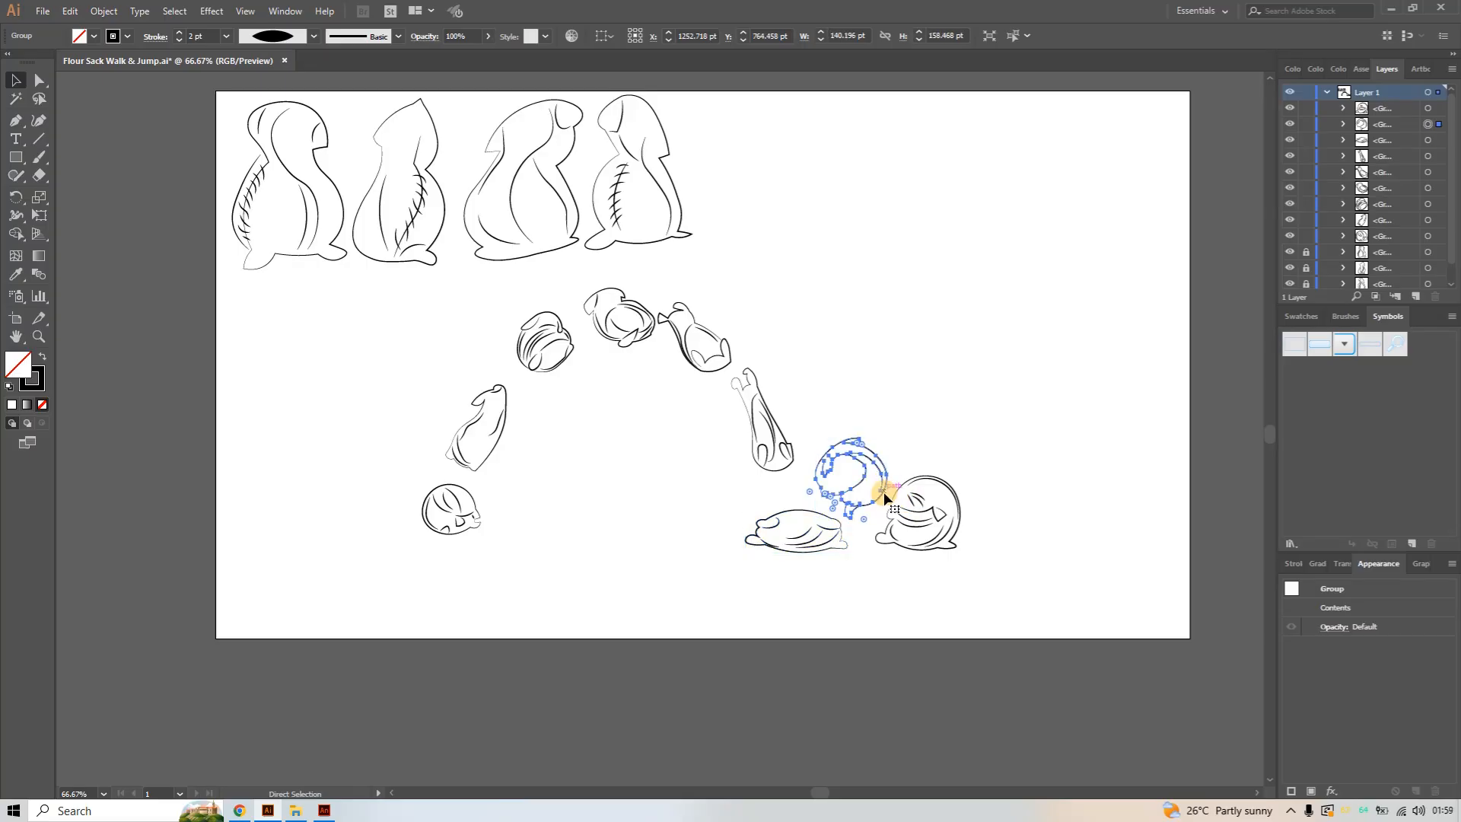
{"action": "left_click", "coordinate": [324, 810]}
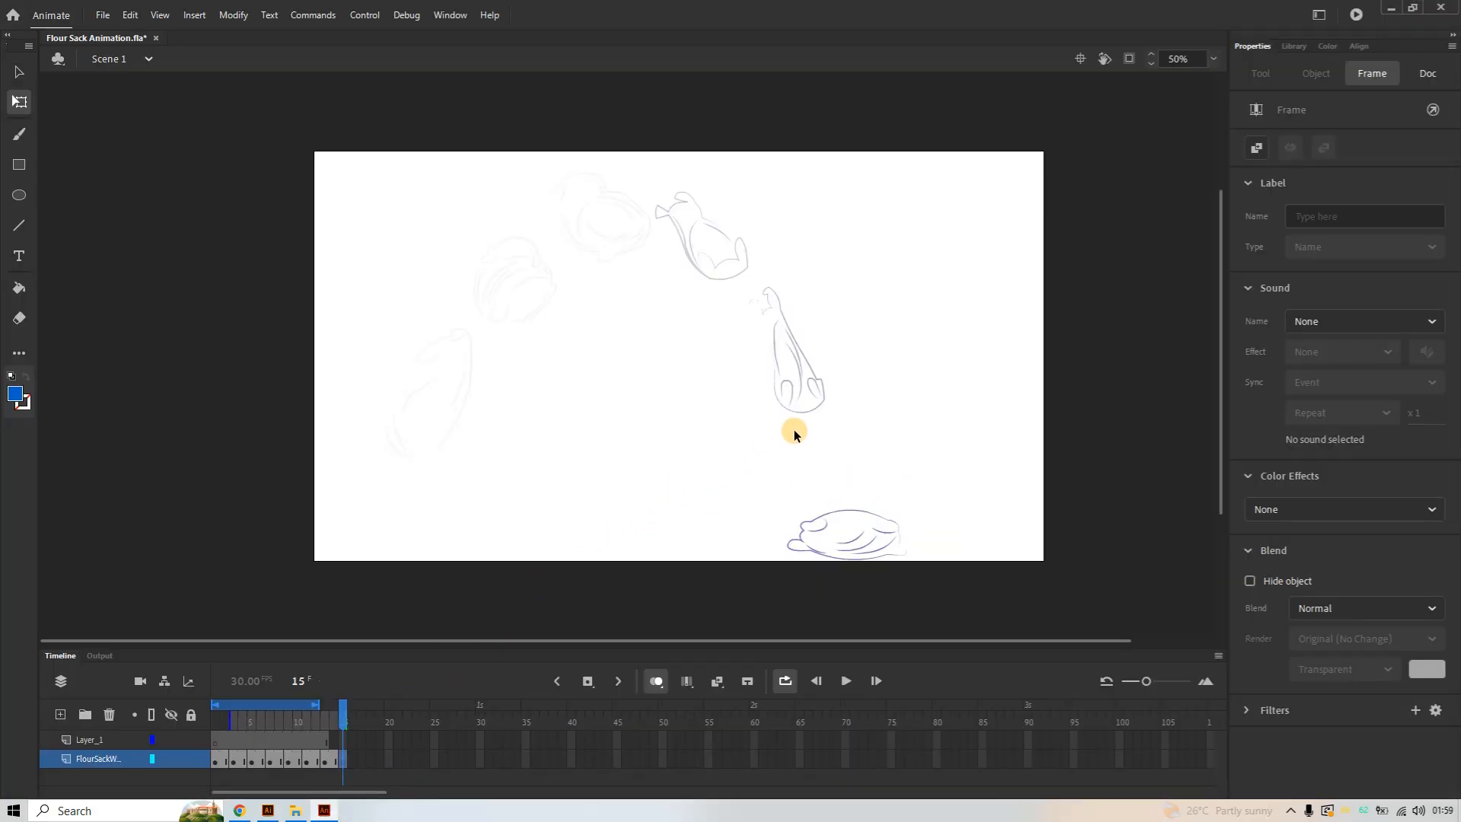
Paste the curled pose into the document and delete the older, empty Layer_1
{"action": "key", "text": "ctrl+v"}
{"action": "left_click", "coordinate": [764, 457]}
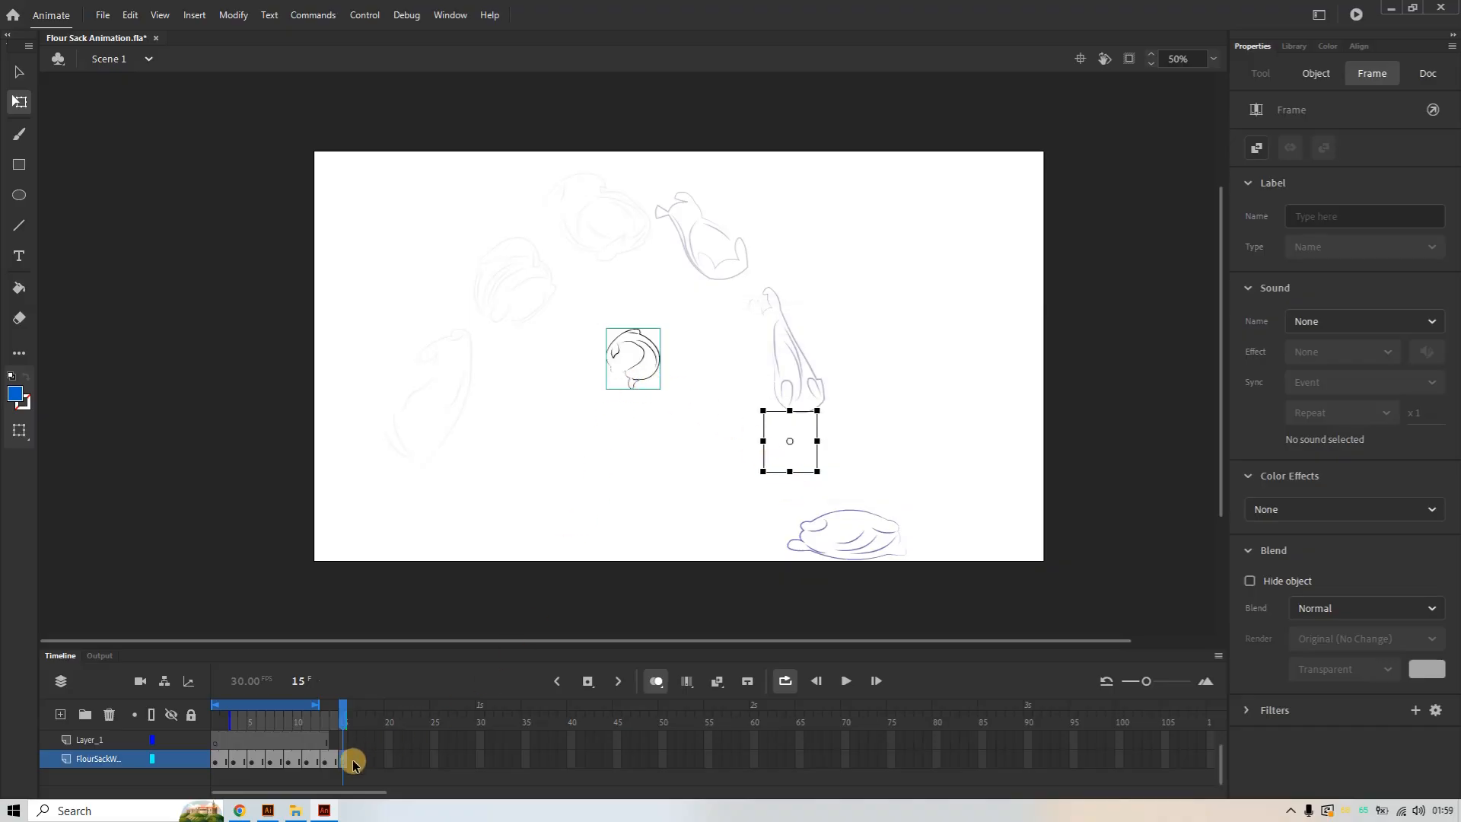
{"action": "left_click", "coordinate": [123, 738]}
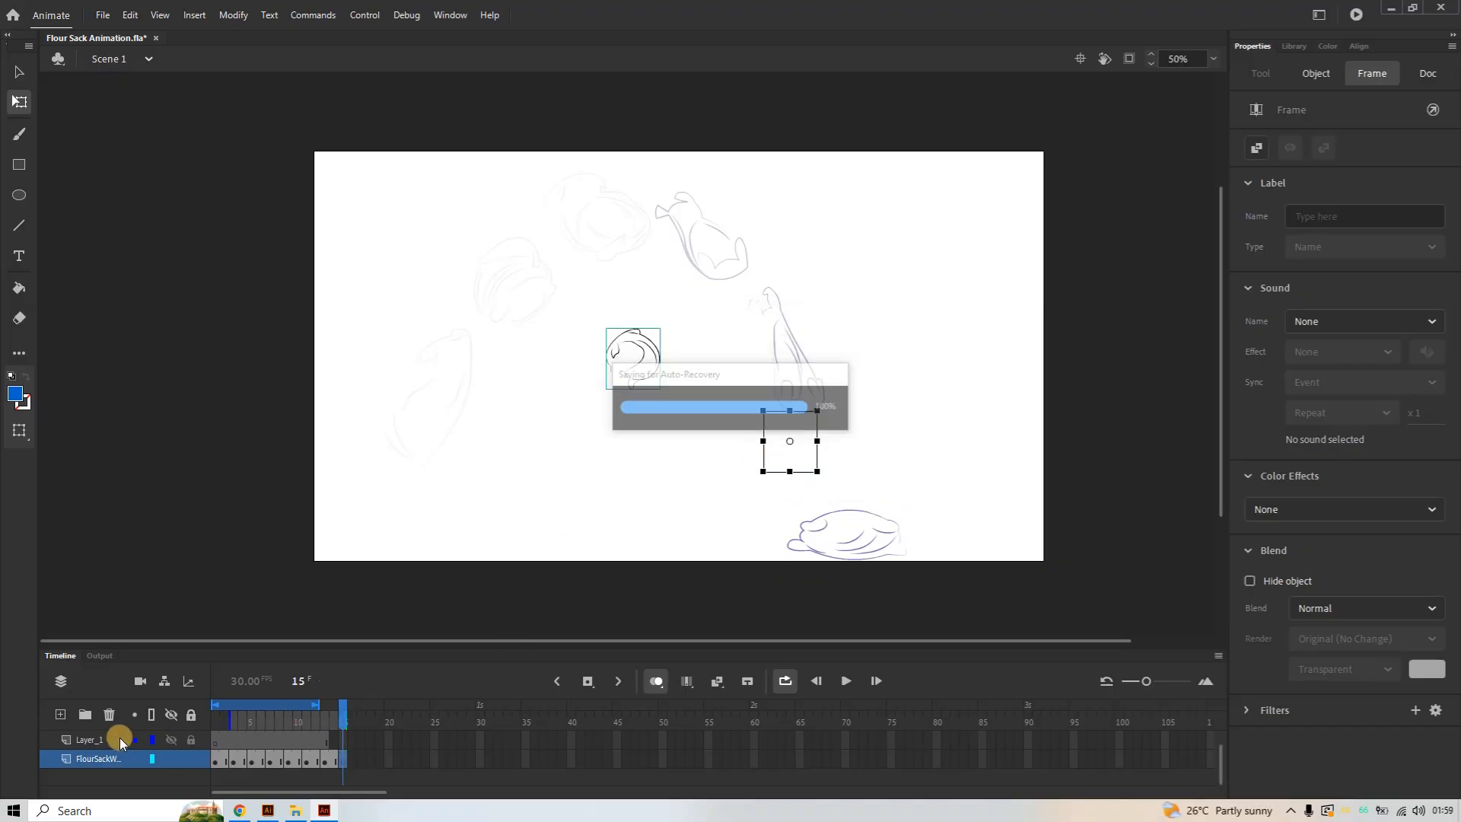
{"action": "right_click", "coordinate": [121, 738]}
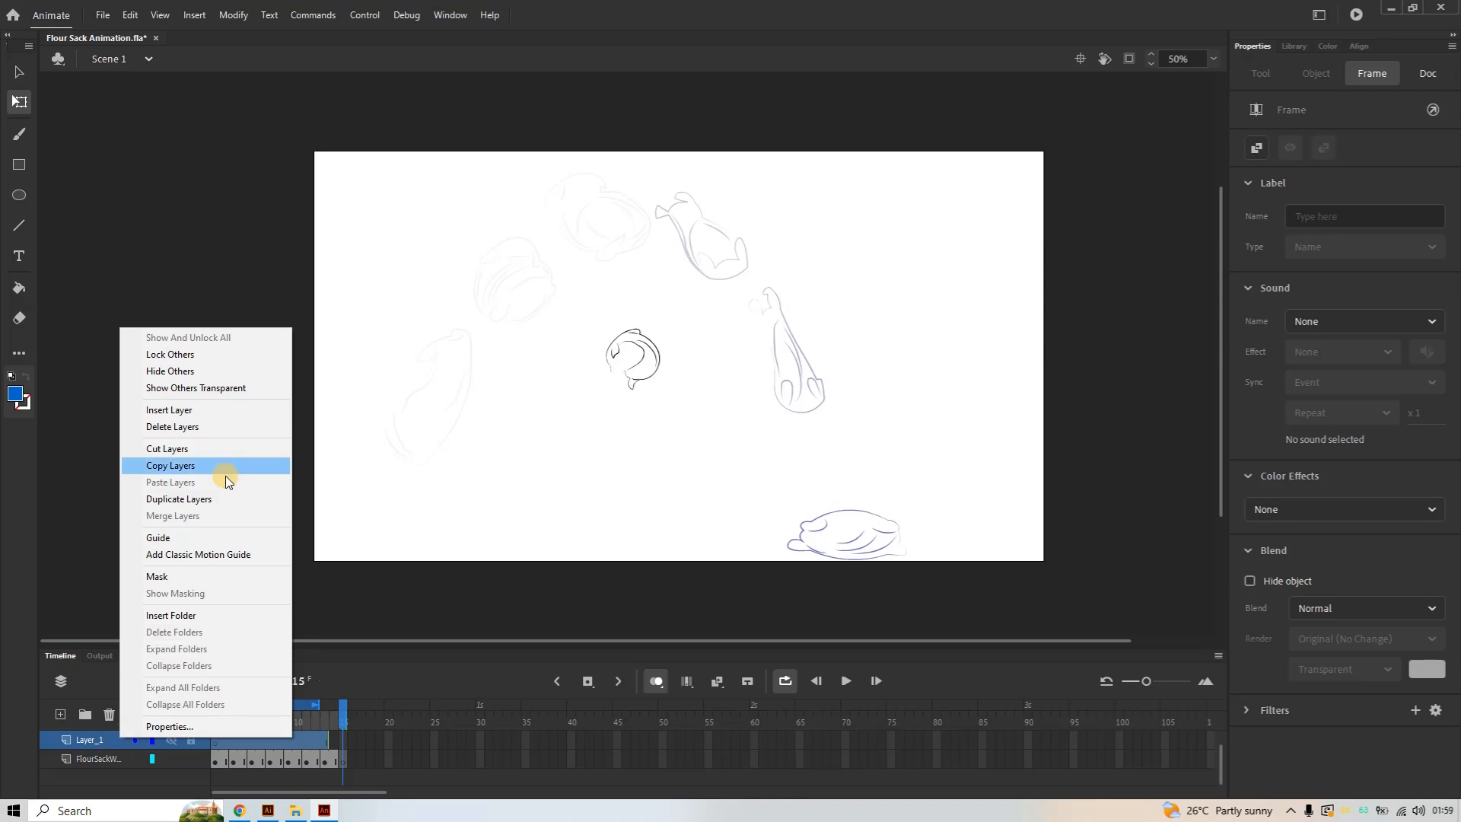
{"action": "left_click", "coordinate": [218, 428]}
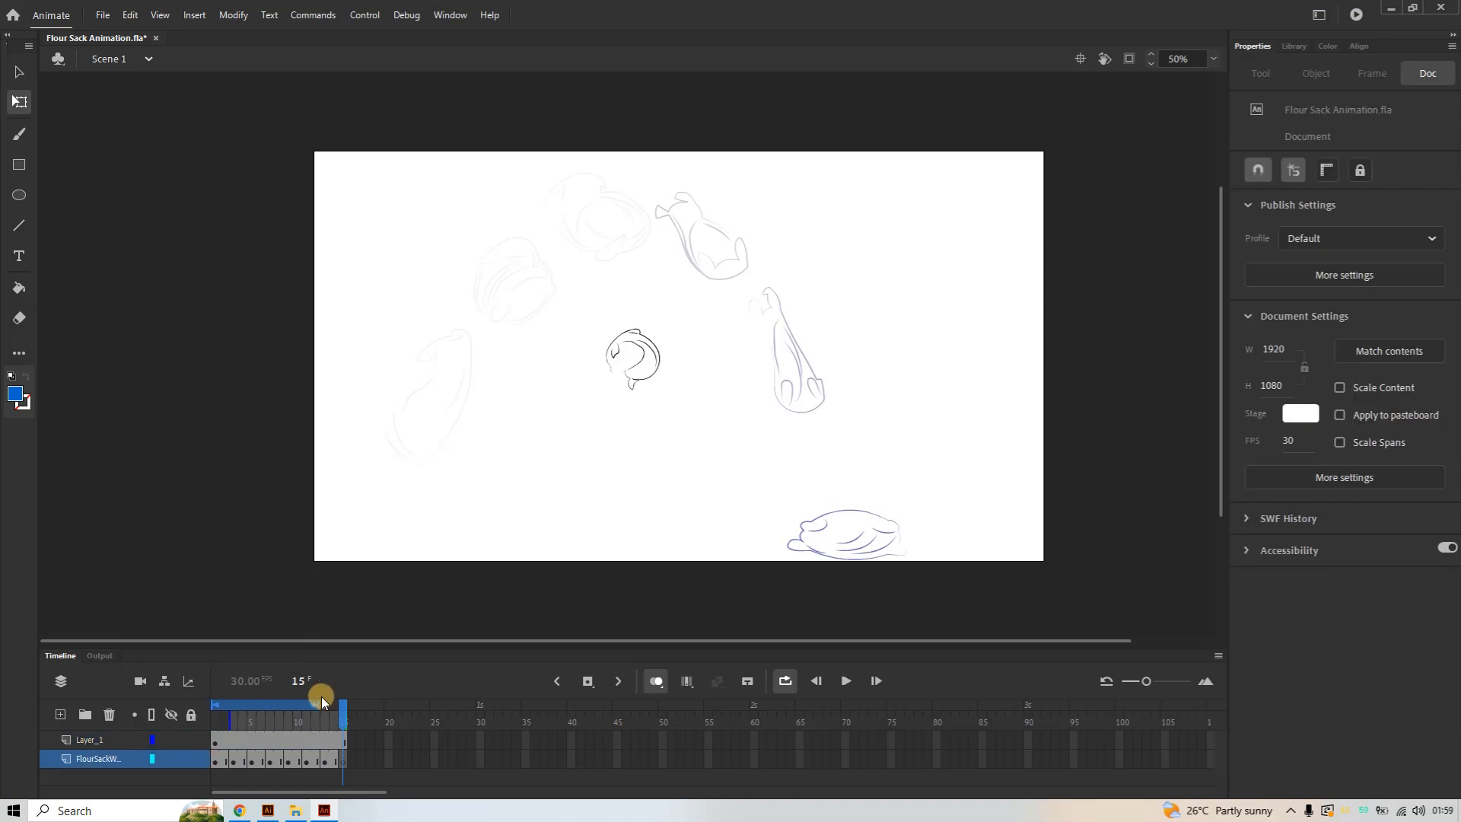
Move the pasted curled pose from frame 1 of Layer_1 into frame 15 of the flour sack layer
{"action": "left_click", "coordinate": [214, 742]}
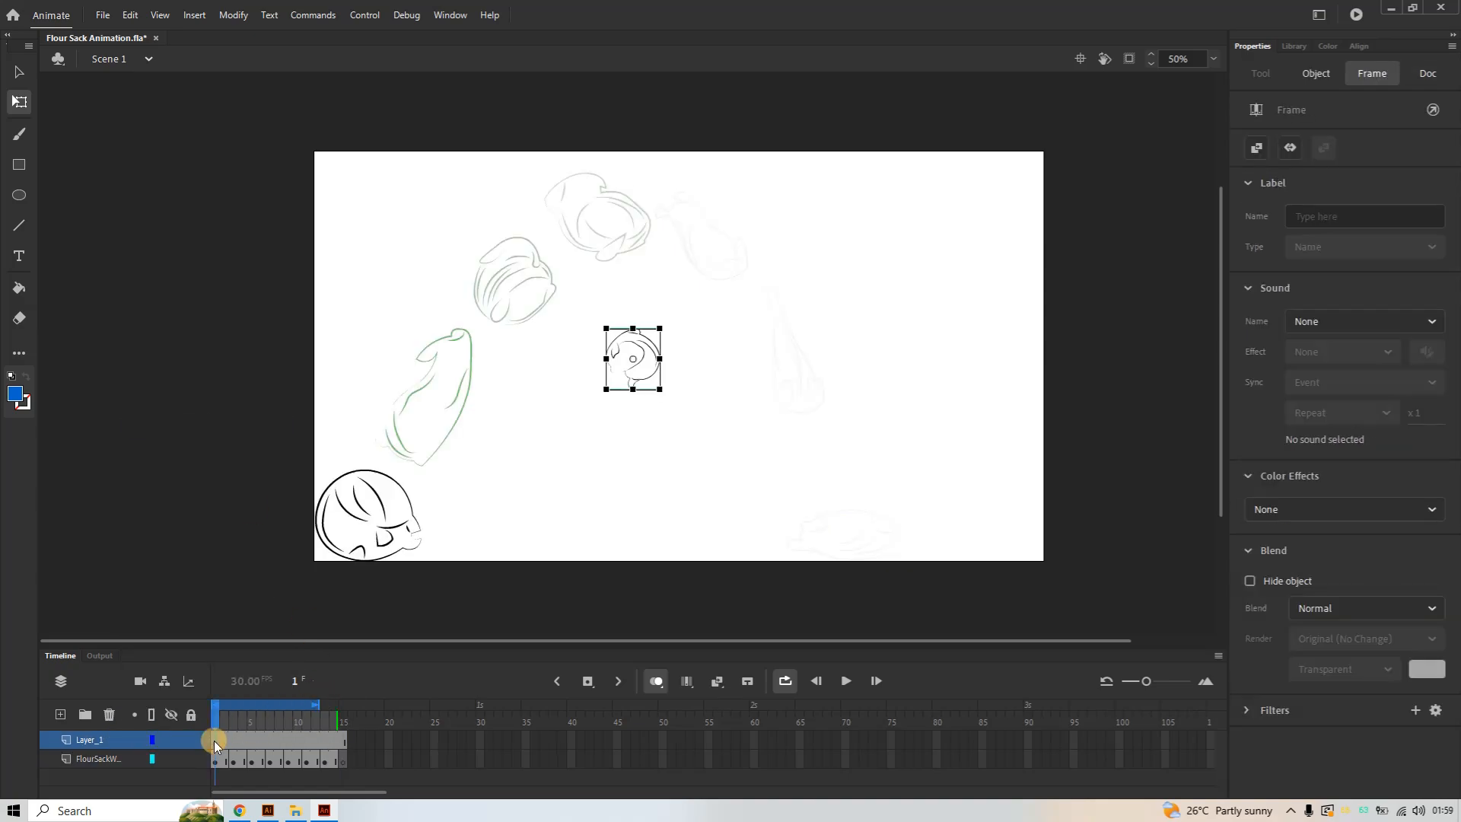
{"action": "key", "text": "Delete"}
{"action": "left_click", "coordinate": [342, 759]}
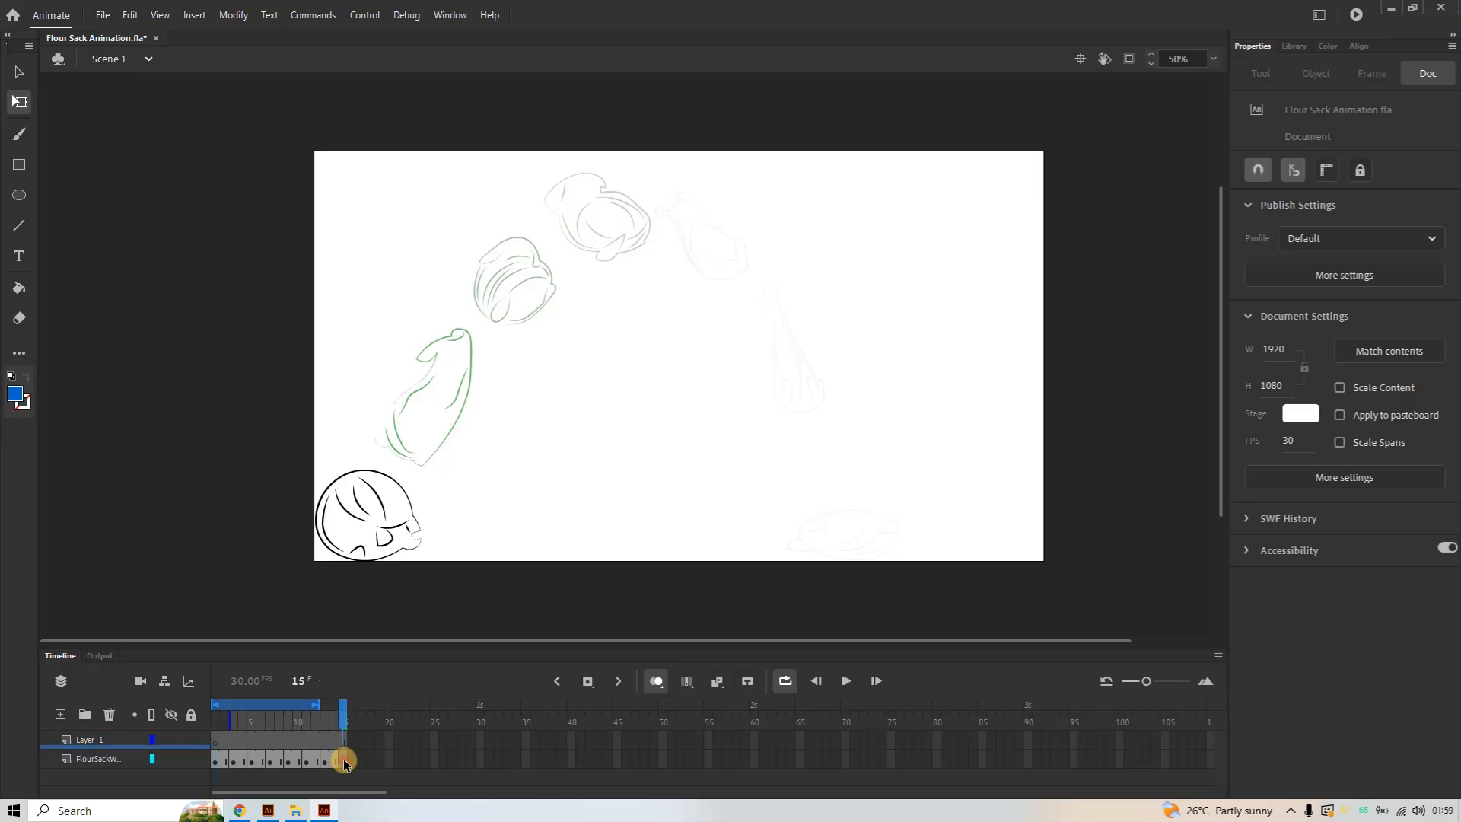
{"action": "key", "text": "ctrl+v"}
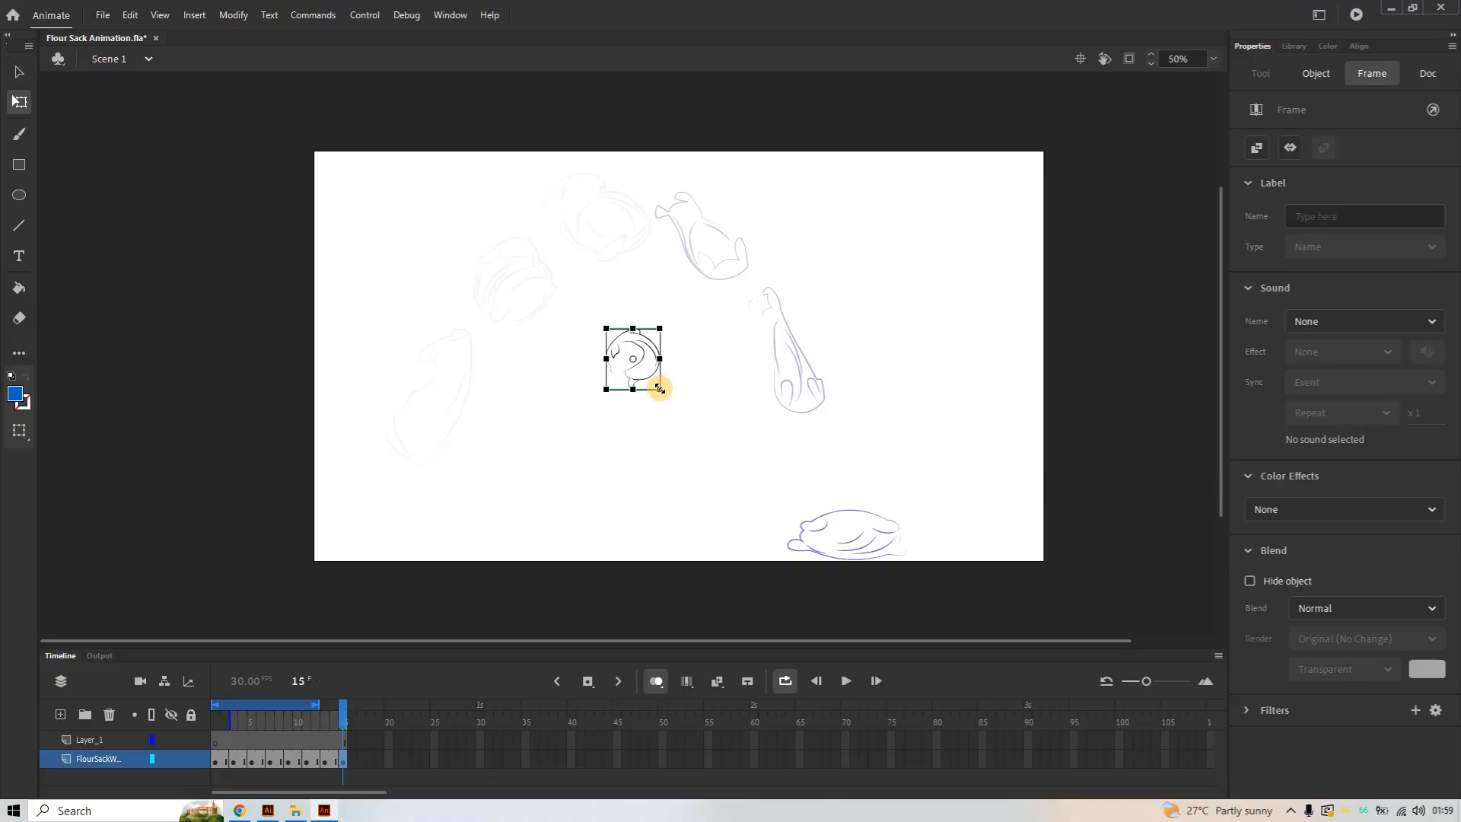
Scale the curled pose in frame 15 to about 198 × 223 and place it above and right of the flattened landing pose
{"action": "left_click_drag", "start_coordinate": [659, 388], "coordinate": [678, 416]}
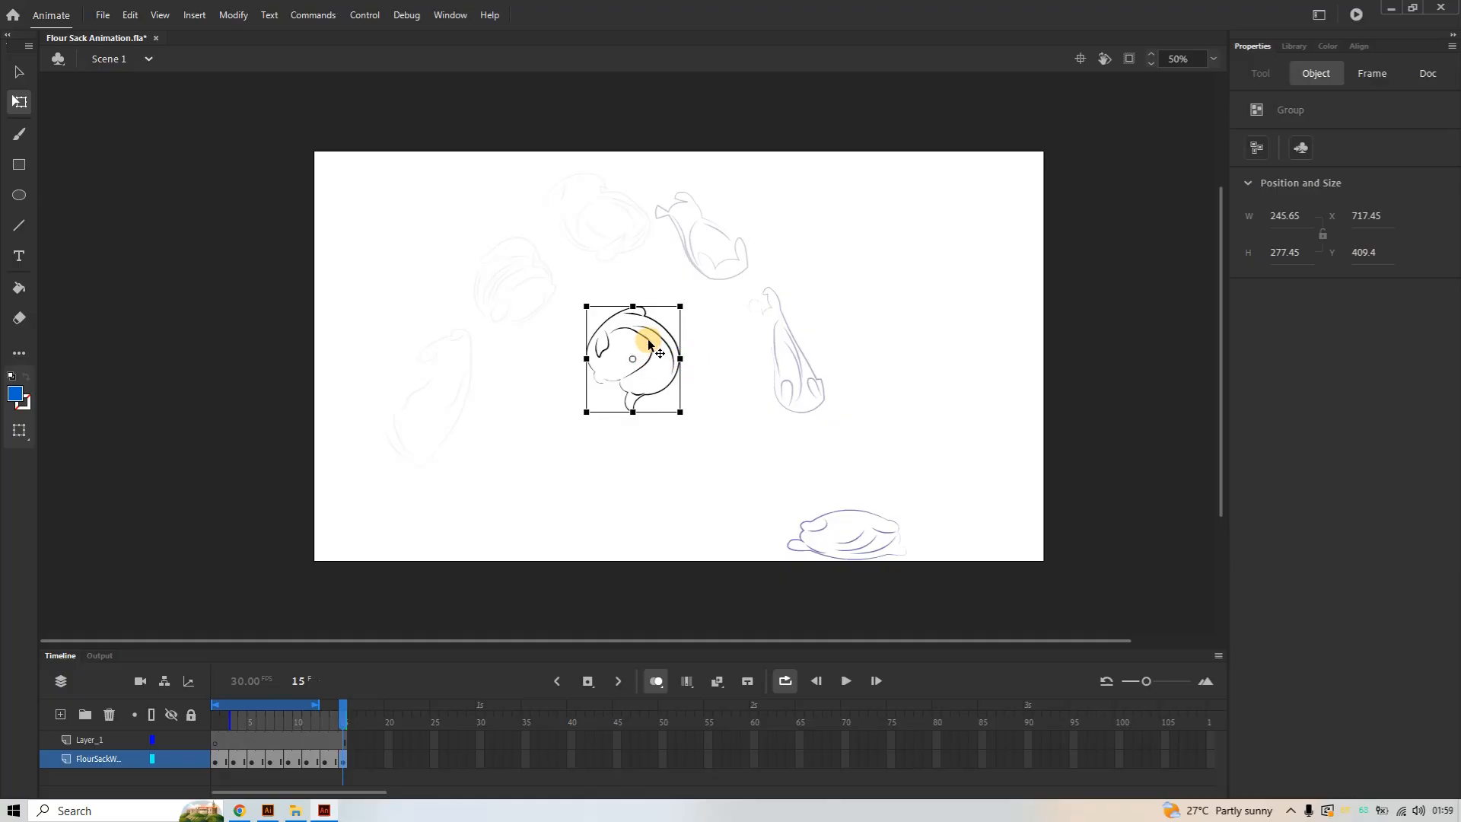
{"action": "mouse_move", "coordinate": [648, 347]}
{"action": "left_mouse_down"}
{"action": "mouse_move", "coordinate": [898, 456]}
{"action": "mouse_move", "coordinate": [919, 431]}
{"action": "left_mouse_up"}
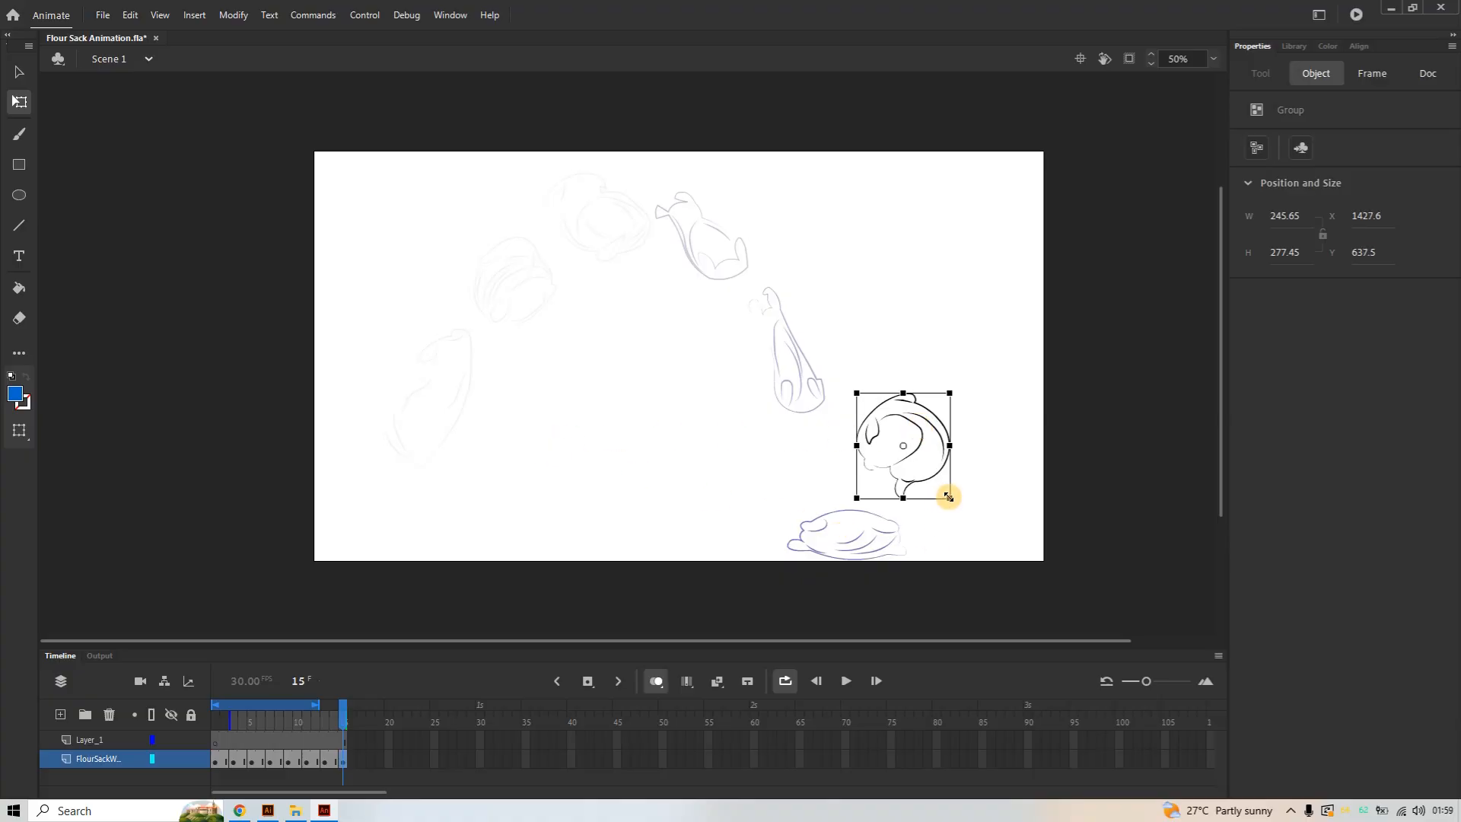
{"action": "left_click_drag", "start_coordinate": [949, 497], "coordinate": [941, 492]}
Nudge the curled pose in frame 15 right and down to about X 1488, Y 679
{"action": "key", "text": "Right"}
{"action": "key", "text": "Right"}
{"action": "key", "text": "Right"}
{"action": "key", "text": "Right"}
{"action": "key", "text": "Right"}
{"action": "key", "text": "Down"}
{"action": "key", "text": "Down"}
{"action": "key", "text": "Down"}
{"action": "key", "text": "Down"}
{"action": "key", "text": "Down"}
{"action": "key", "text": "Down"}
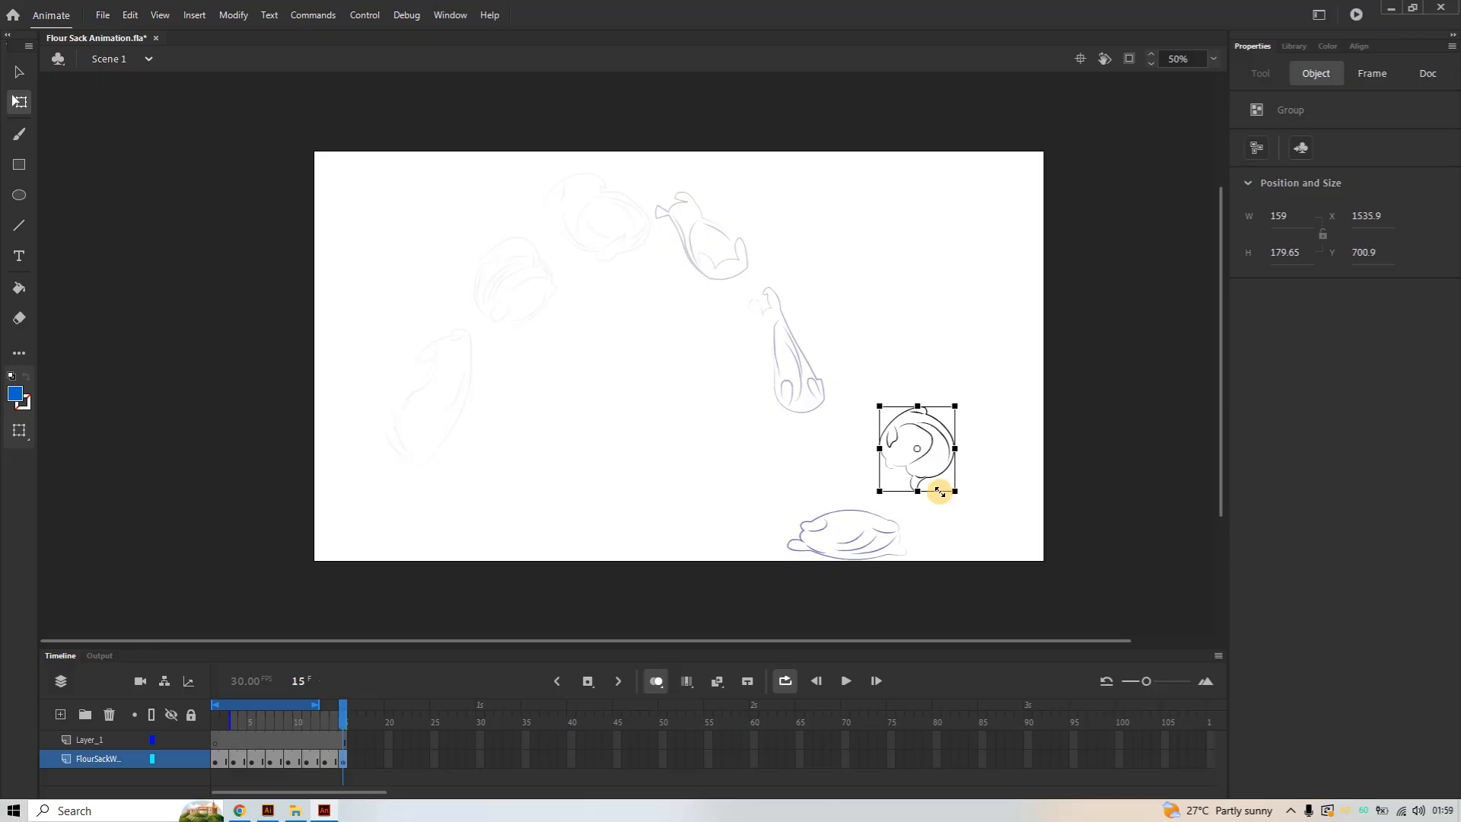
{"action": "key", "text": "Down"}
{"action": "key", "text": "Down"}
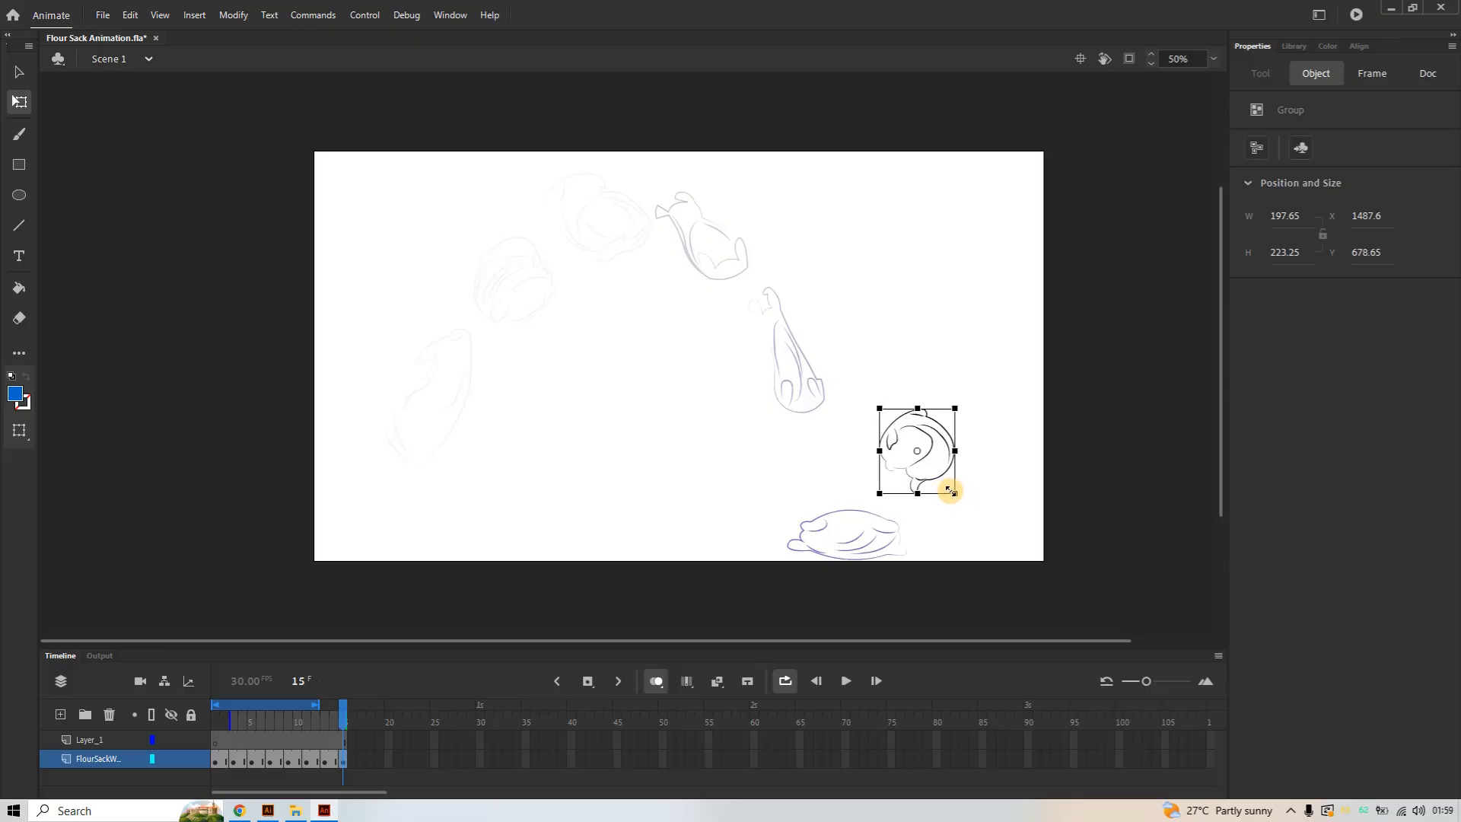
Shrink the curled pose in frame 15 to about 186 × 210 and nudge it to about X 1498, Y 691
{"action": "left_click_drag", "start_coordinate": [955, 495], "coordinate": [952, 493]}
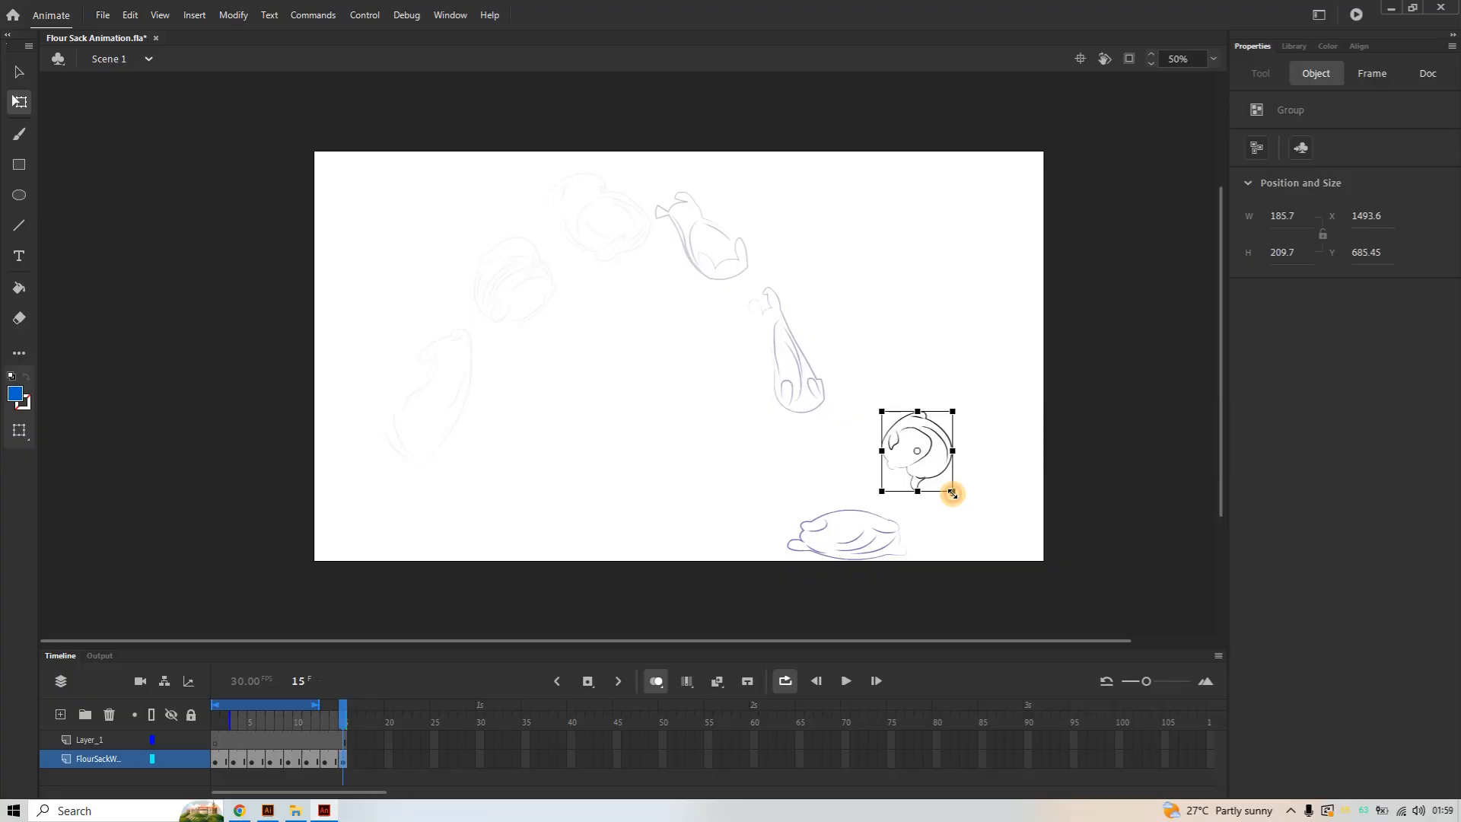
{"action": "key", "text": "Right"}
{"action": "key", "text": "Right"}
{"action": "key", "text": "Right"}
{"action": "key", "text": "Right"}
{"action": "key", "text": "Down"}
{"action": "key", "text": "Down"}
{"action": "key", "text": "Down"}
{"action": "key", "text": "Down"}
{"action": "key", "text": "Down"}
{"action": "key", "text": "Down"}
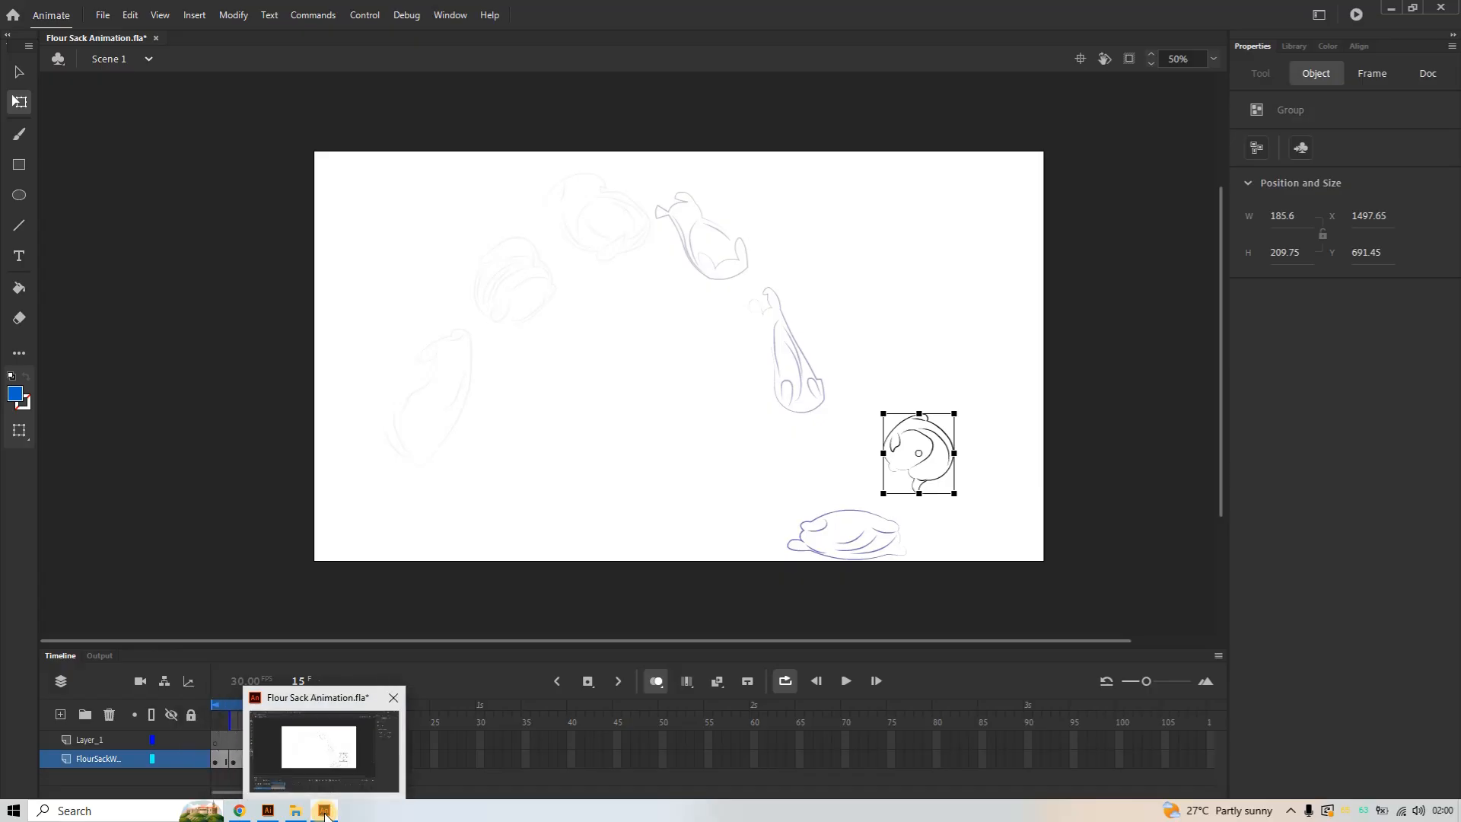
Switch to Illustrator, copy the round crouching pose at the jump's far end, and return to Animate
{"action": "left_click", "coordinate": [269, 811]}
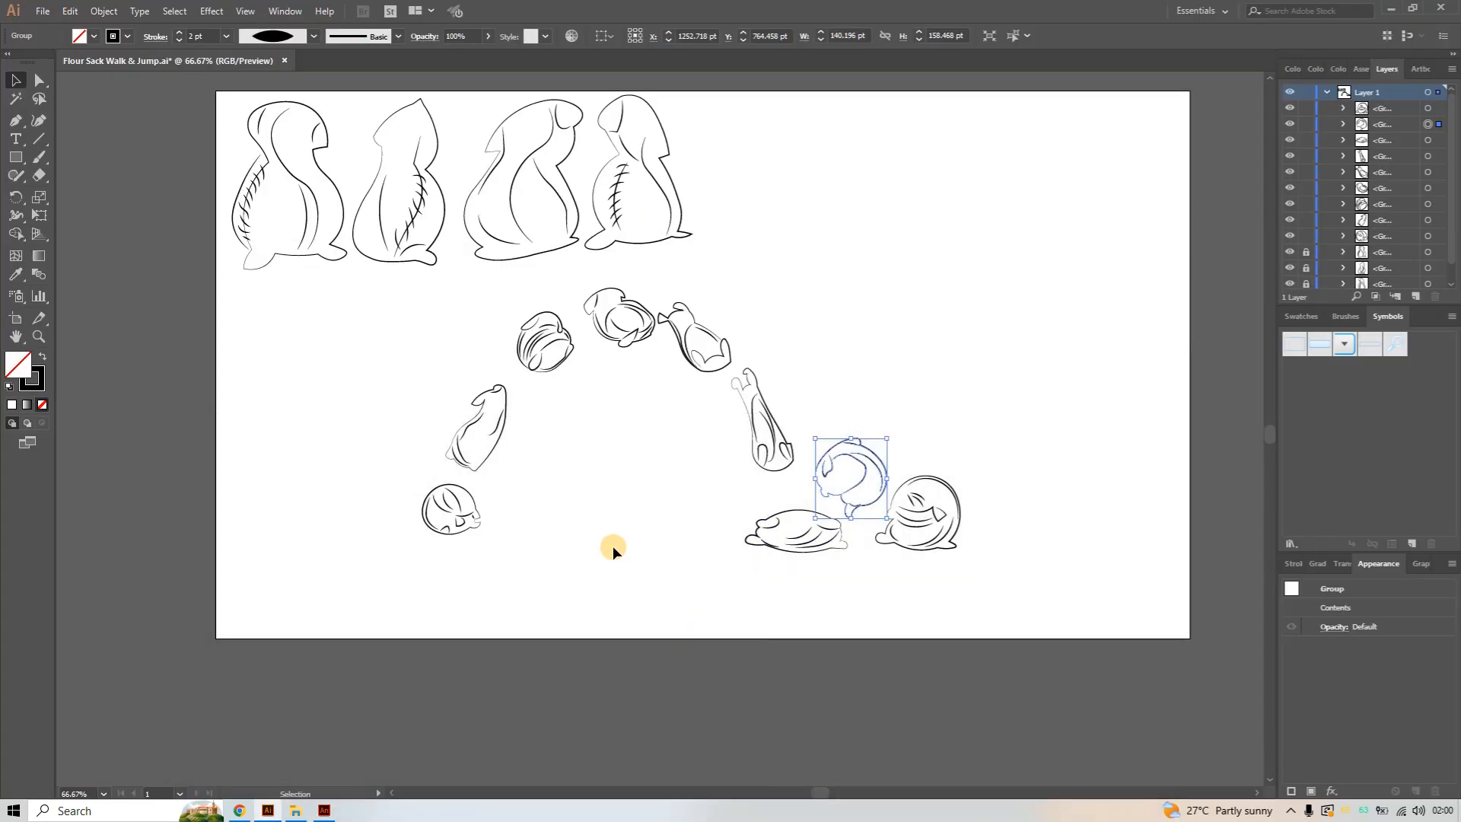
{"action": "left_click", "coordinate": [934, 516]}
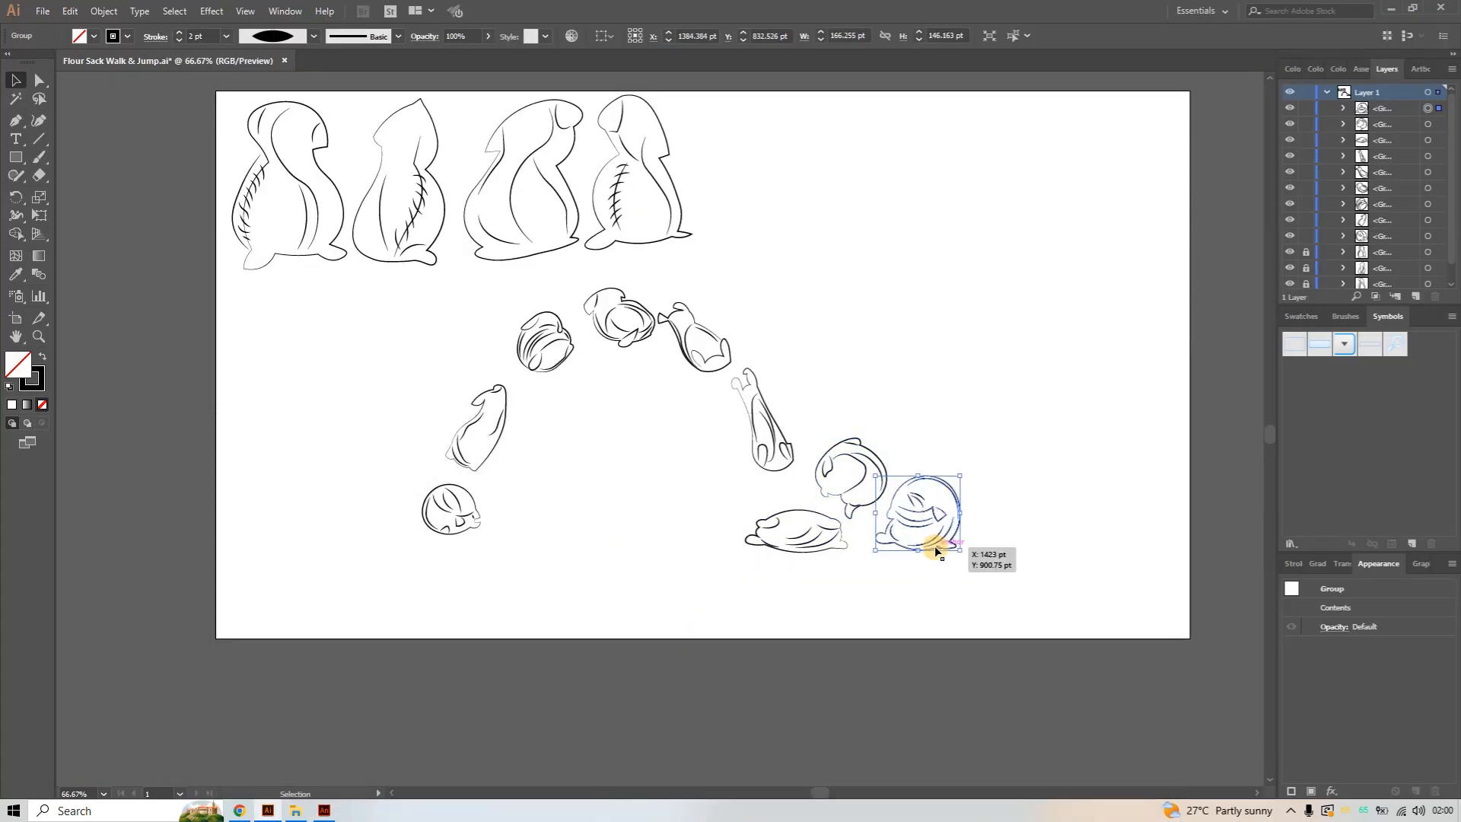
{"action": "key", "text": "ctrl+c"}
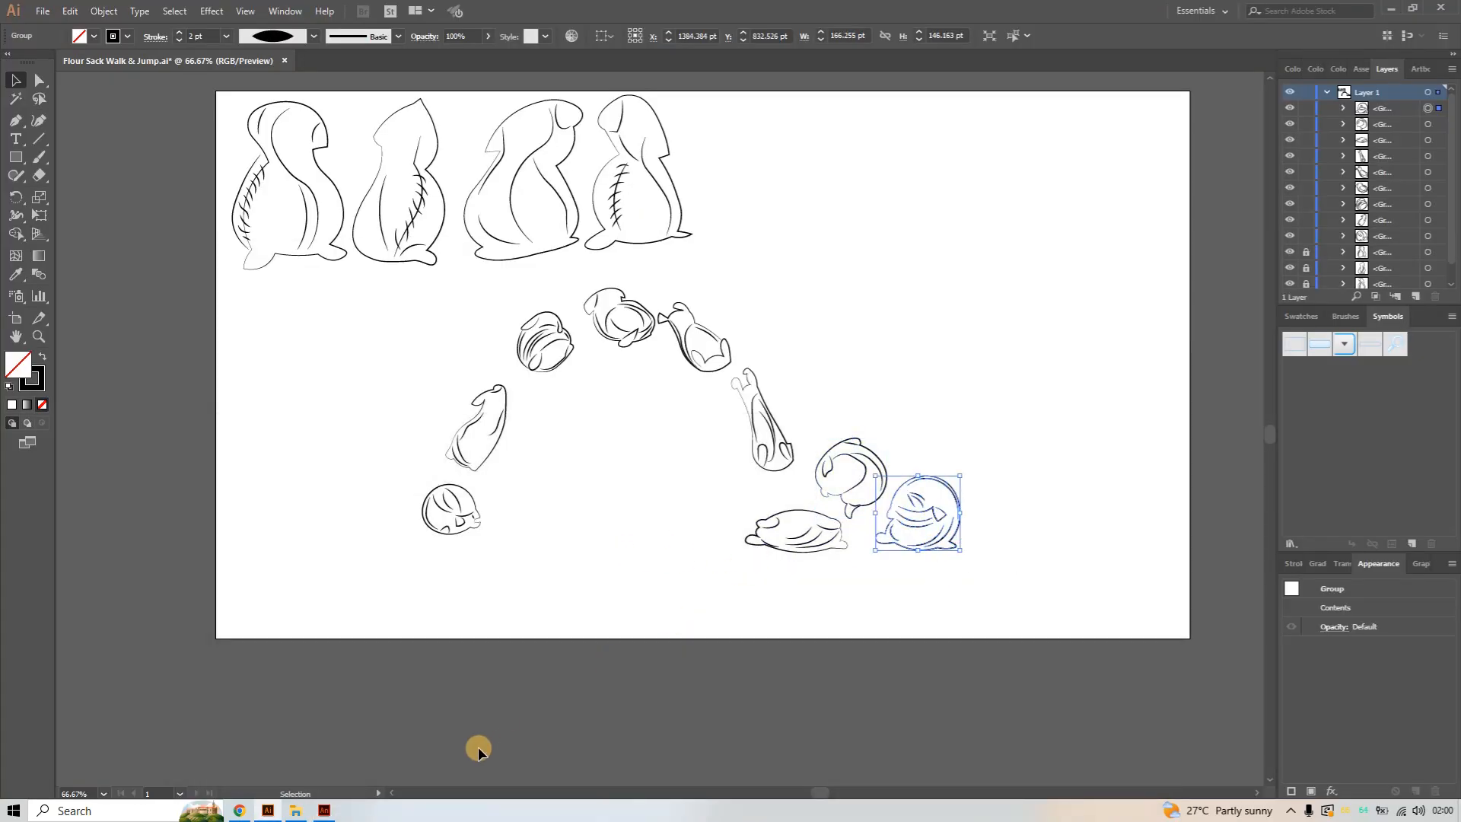
{"action": "mouse_move", "coordinate": [330, 814]}
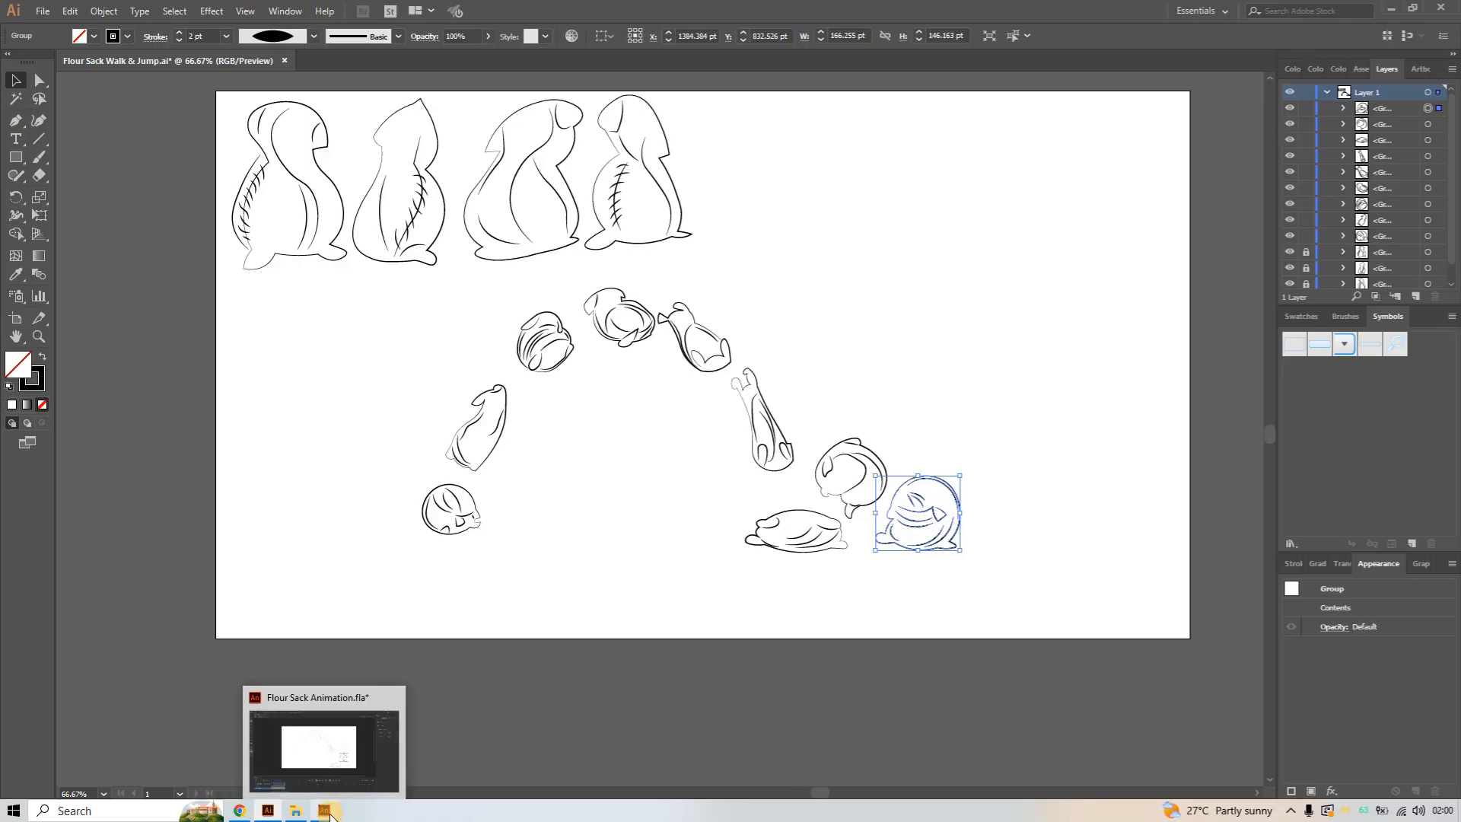
{"action": "left_click", "coordinate": [329, 812]}
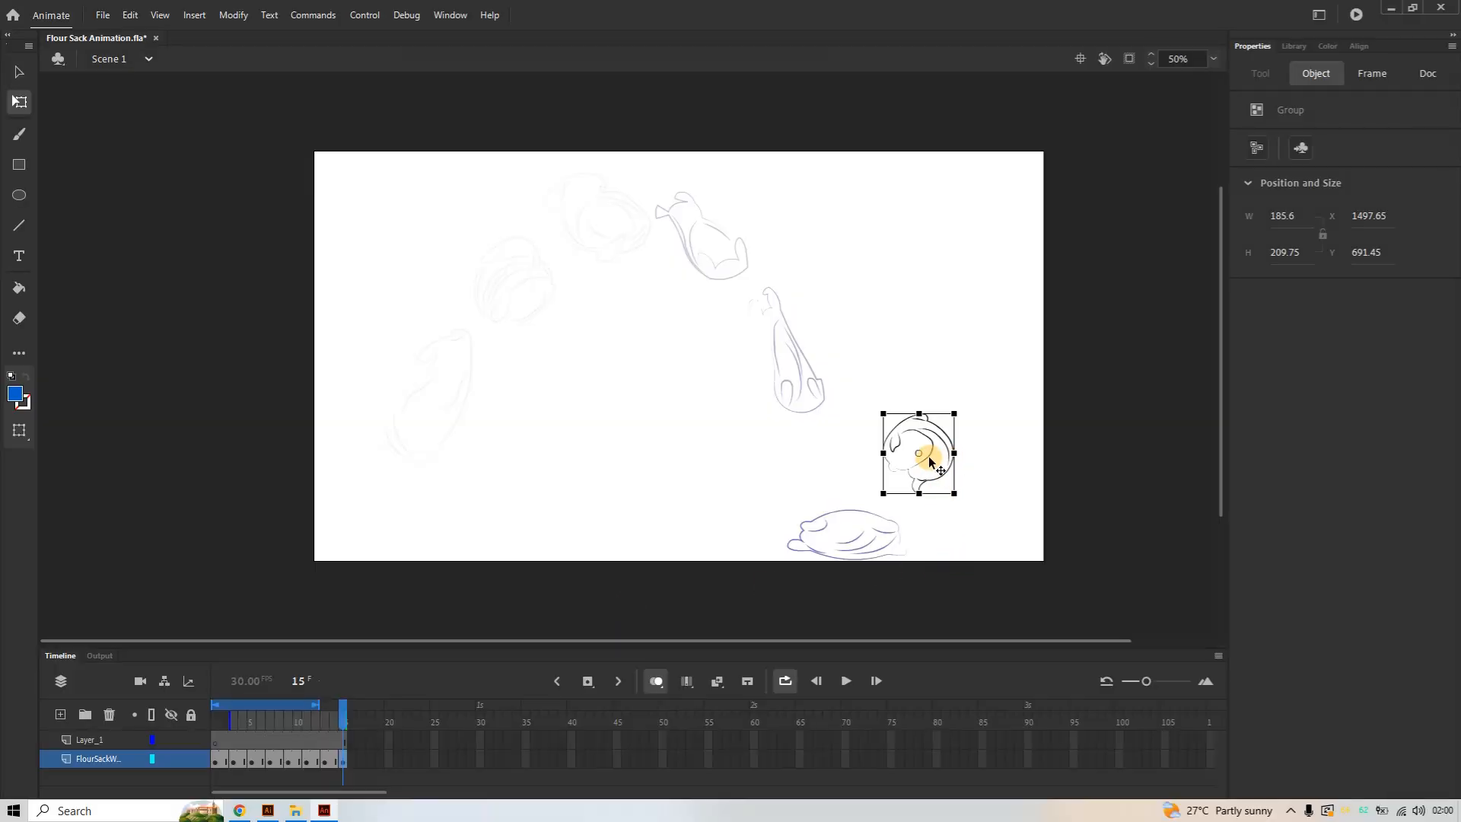
Nudge the curled pose in frame 15 down to about Y 717
{"action": "key", "text": "Down"}
{"action": "key", "text": "Down"}
{"action": "key", "text": "Down"}
{"action": "key", "text": "Down"}
{"action": "key", "text": "Down"}
{"action": "key", "text": "Down"}
{"action": "key", "text": "Down"}
{"action": "key", "text": "Down"}
{"action": "key", "text": "Down"}
{"action": "key", "text": "Down"}
{"action": "key", "text": "Down"}
{"action": "key", "text": "Down"}
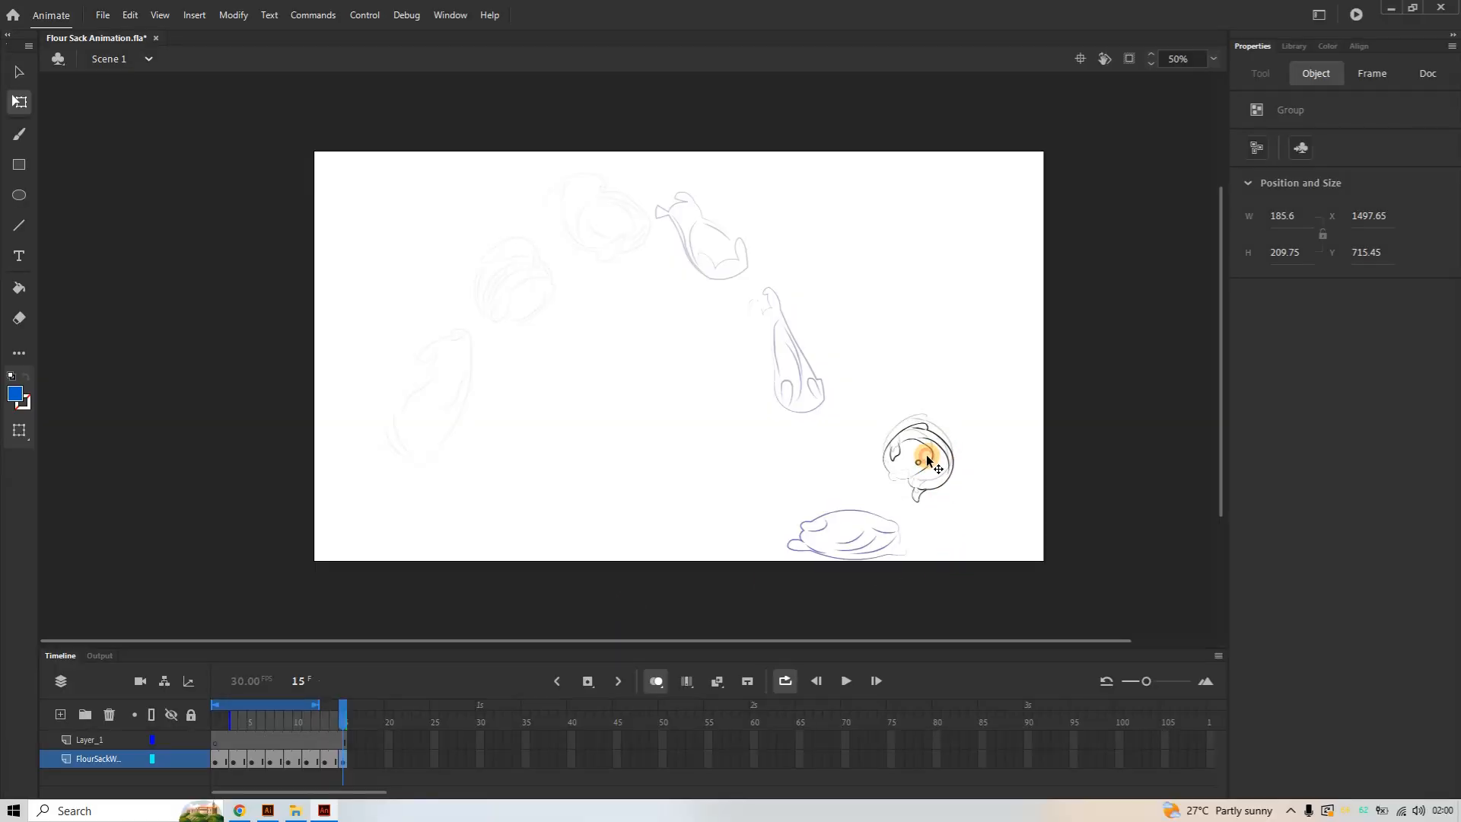
{"action": "left_click", "coordinate": [927, 457]}
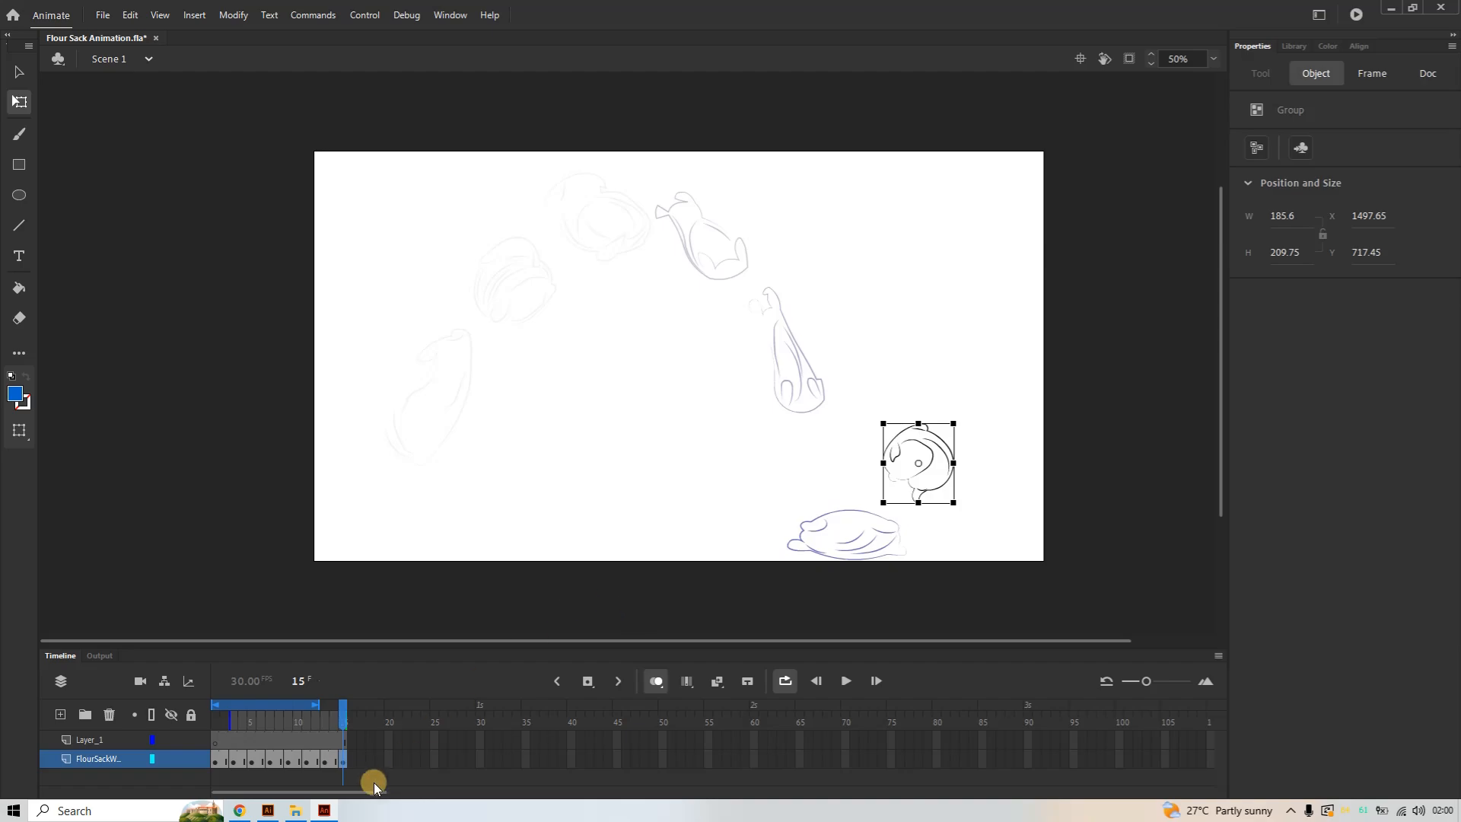
Extend the curled pose through frame 16 and insert a blank keyframe at frame 17 on the FlourSackW layer
{"action": "left_click", "coordinate": [347, 763]}
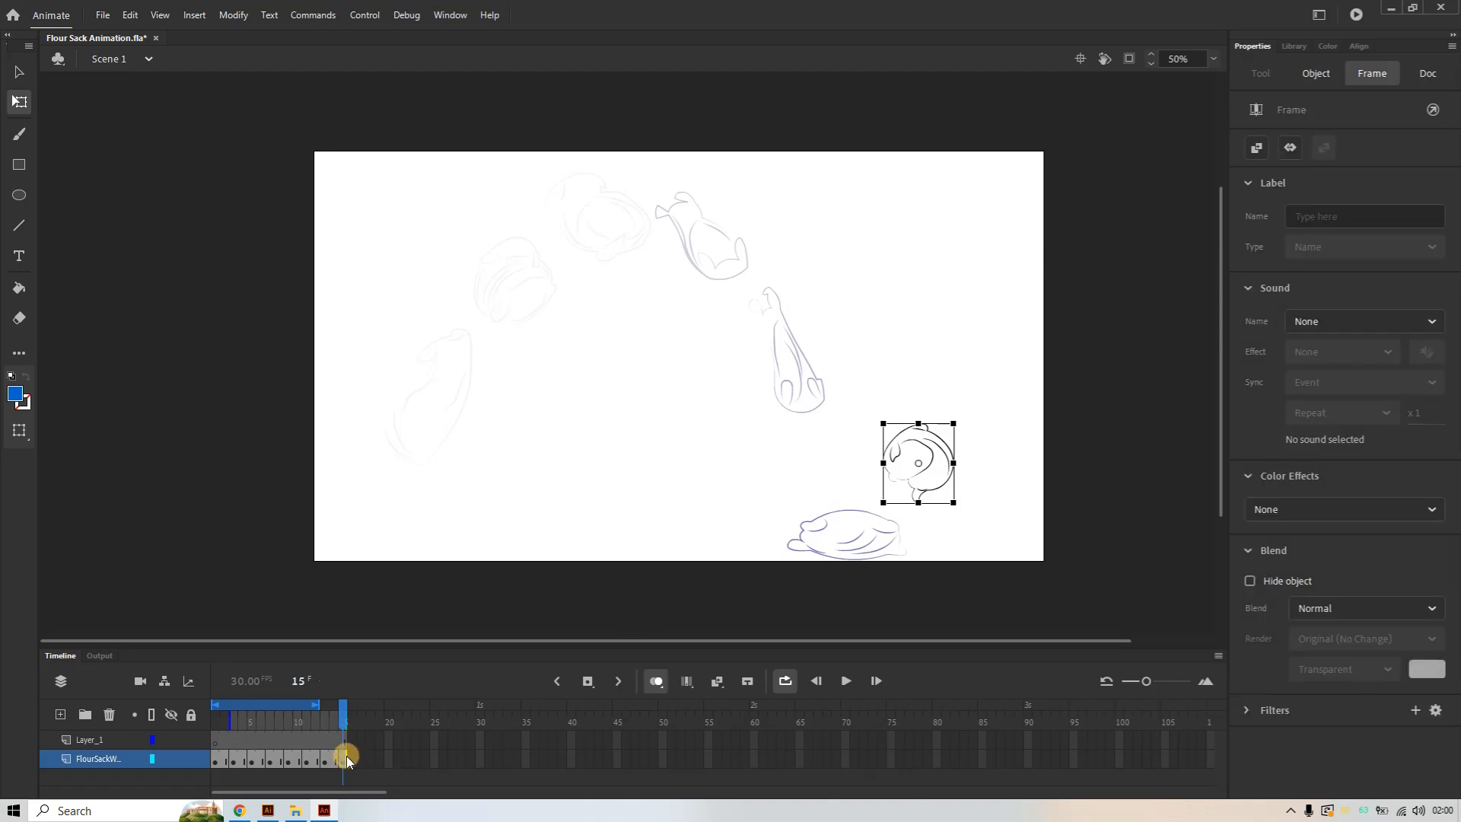
{"action": "left_click_drag", "start_coordinate": [347, 757], "coordinate": [354, 759]}
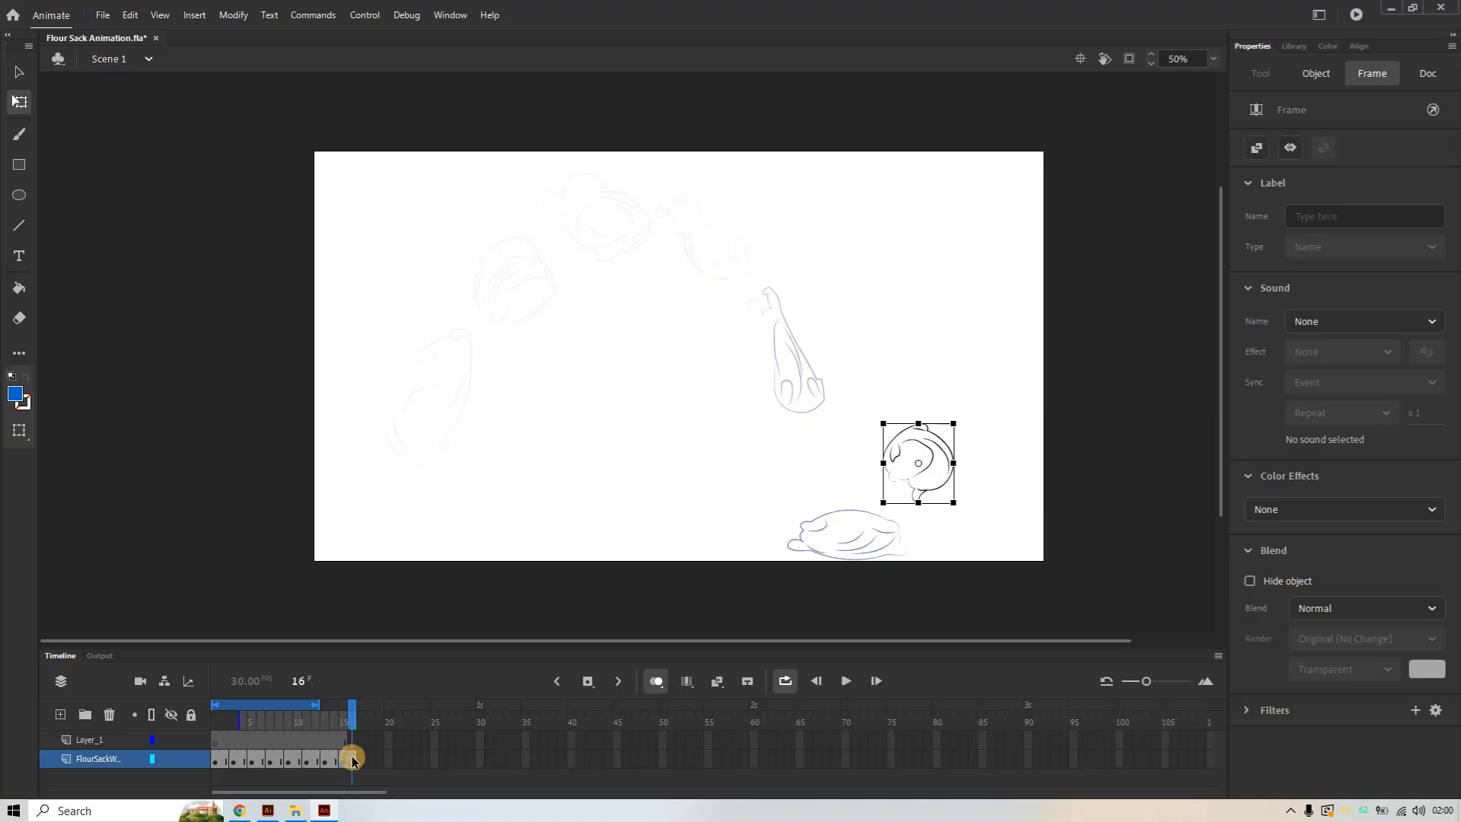
{"action": "left_click", "coordinate": [364, 761]}
{"action": "right_click", "coordinate": [364, 761]}
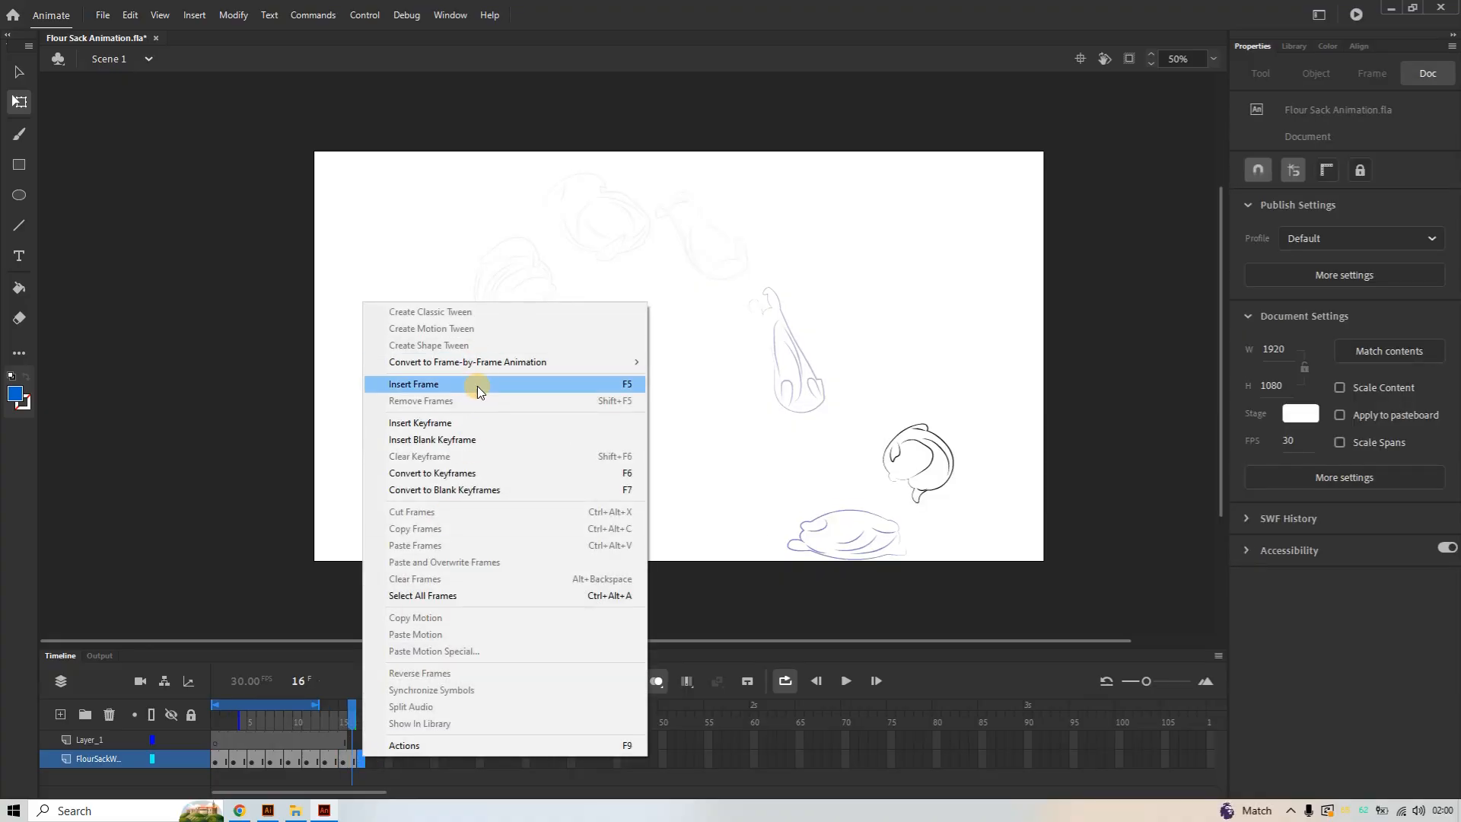
{"action": "left_click", "coordinate": [477, 439]}
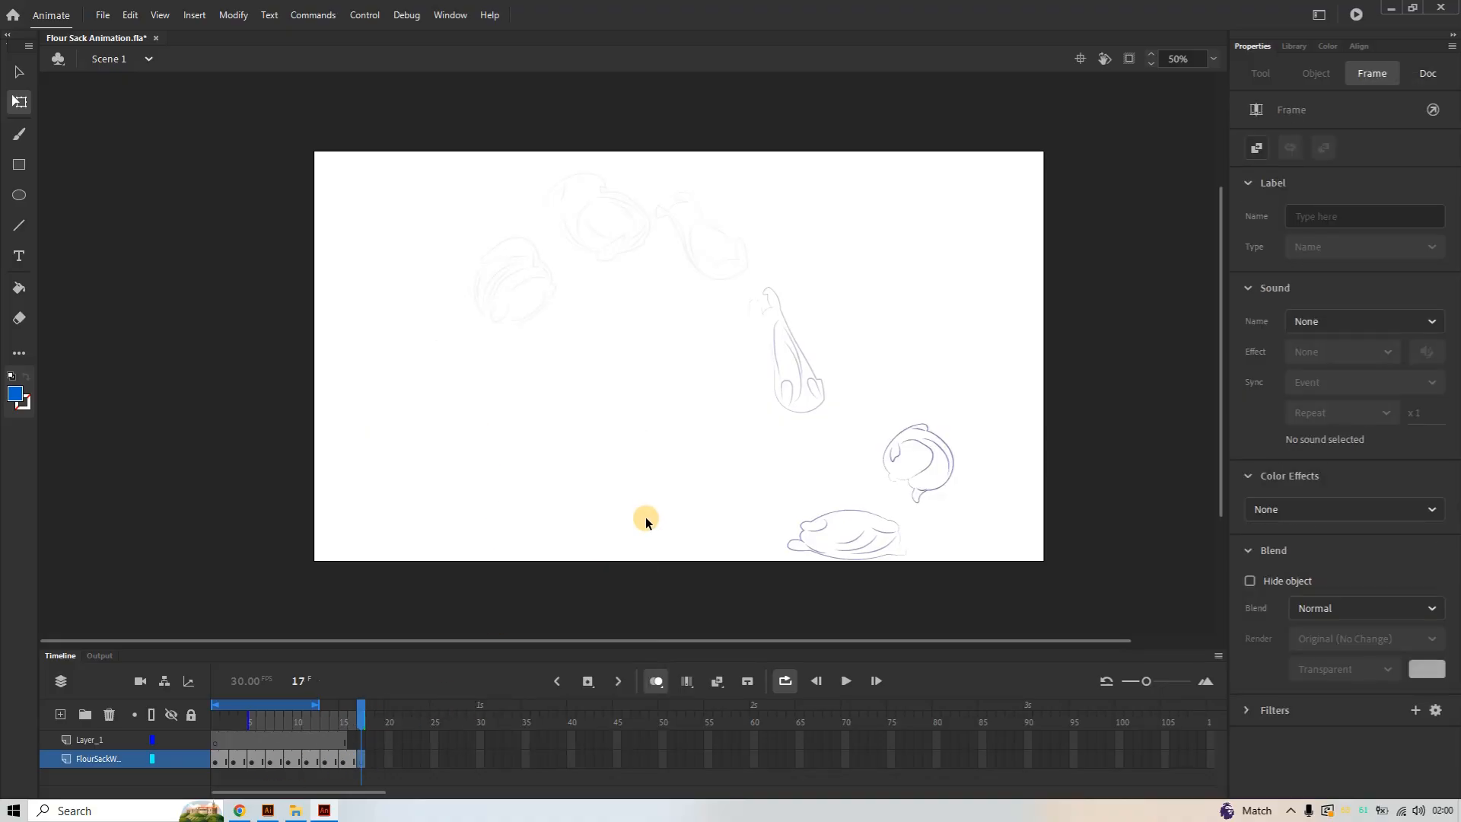
Paste the round crouching pose using the AI file importer preferences and delete the extra layer above the FlourSackW layer
{"action": "key", "text": "ctrl+v"}
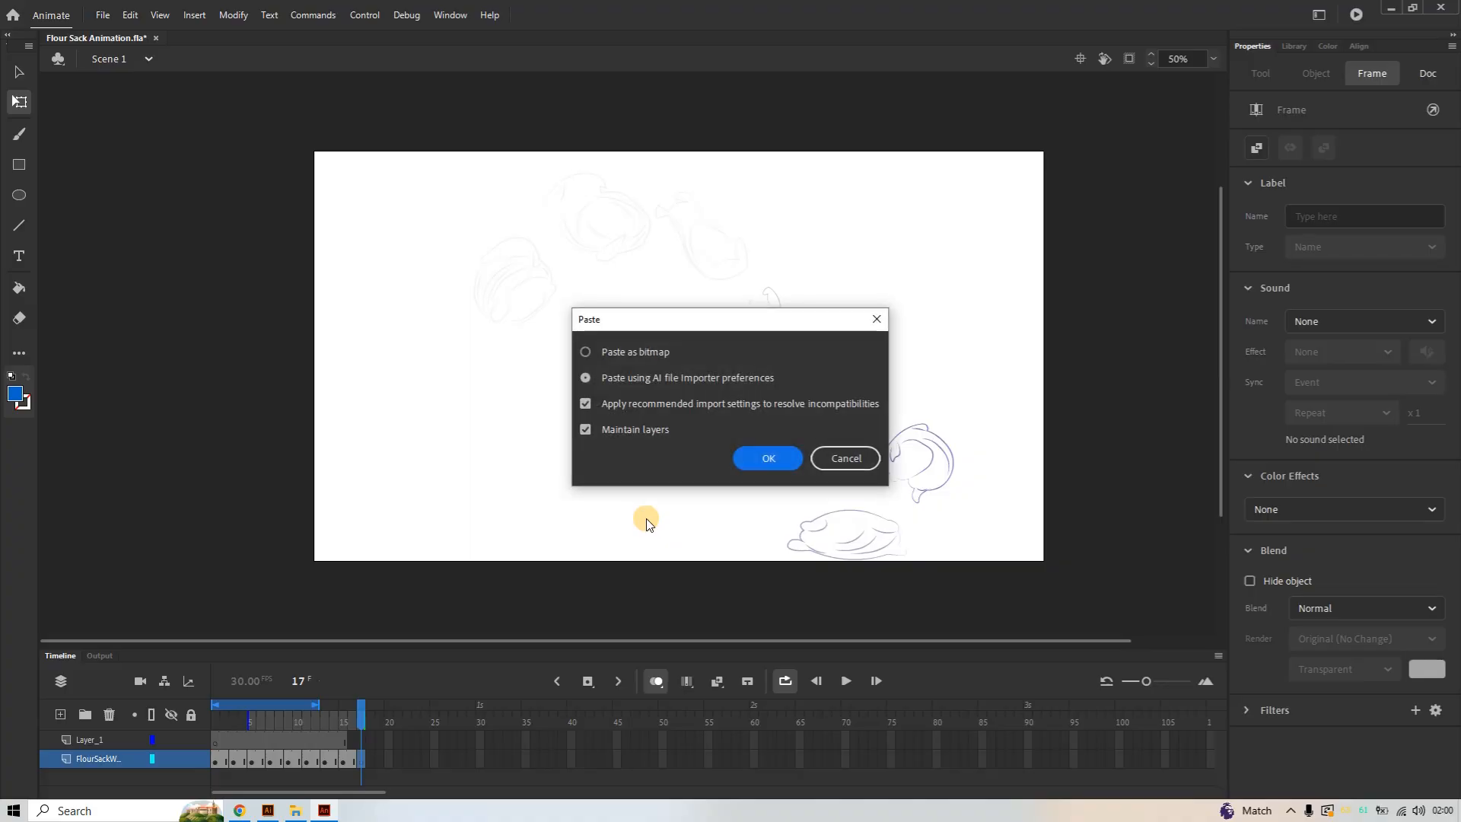
{"action": "left_click", "coordinate": [747, 457]}
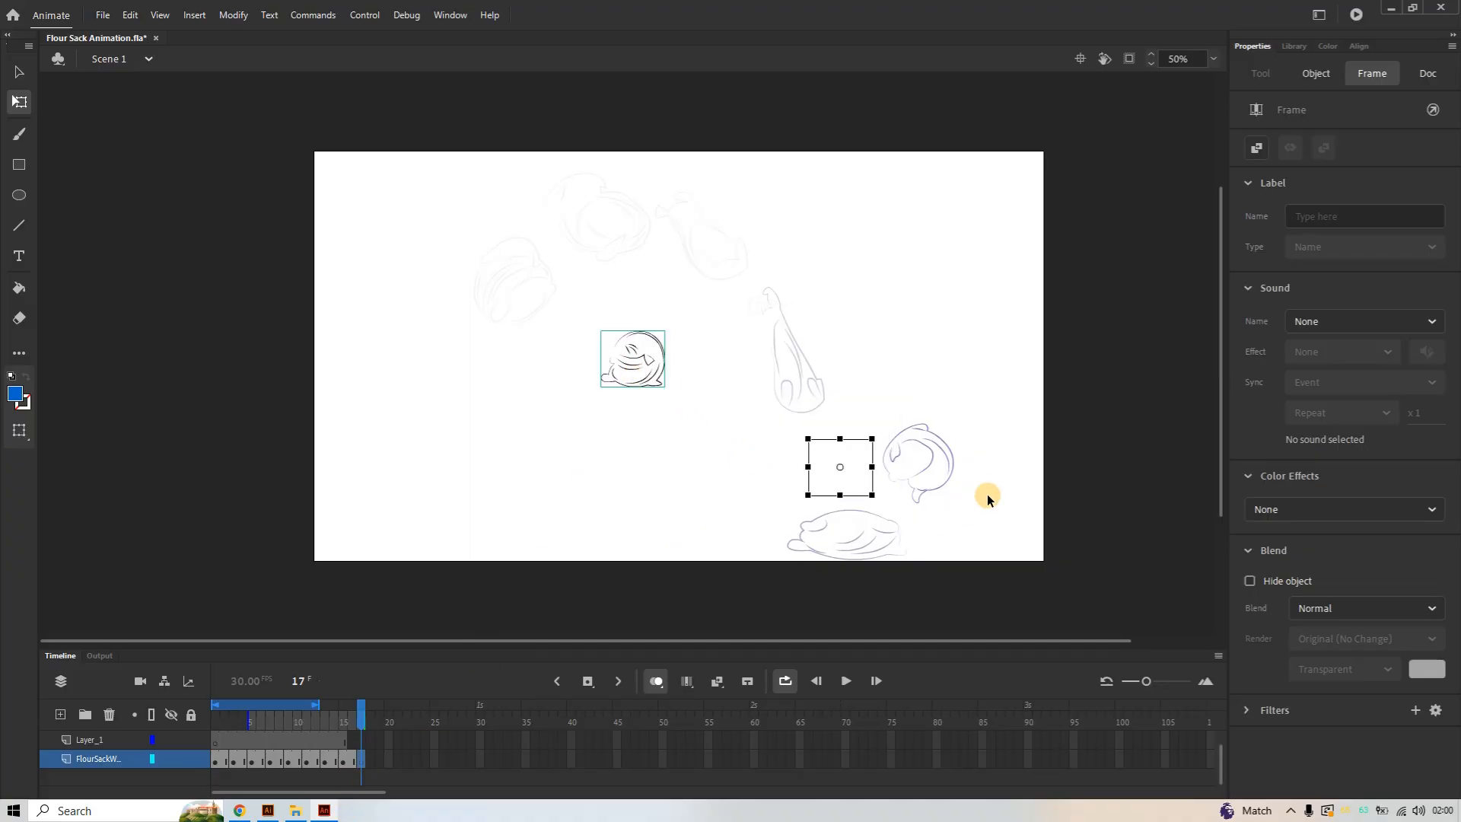
{"action": "left_click", "coordinate": [97, 741]}
{"action": "right_click", "coordinate": [104, 736]}
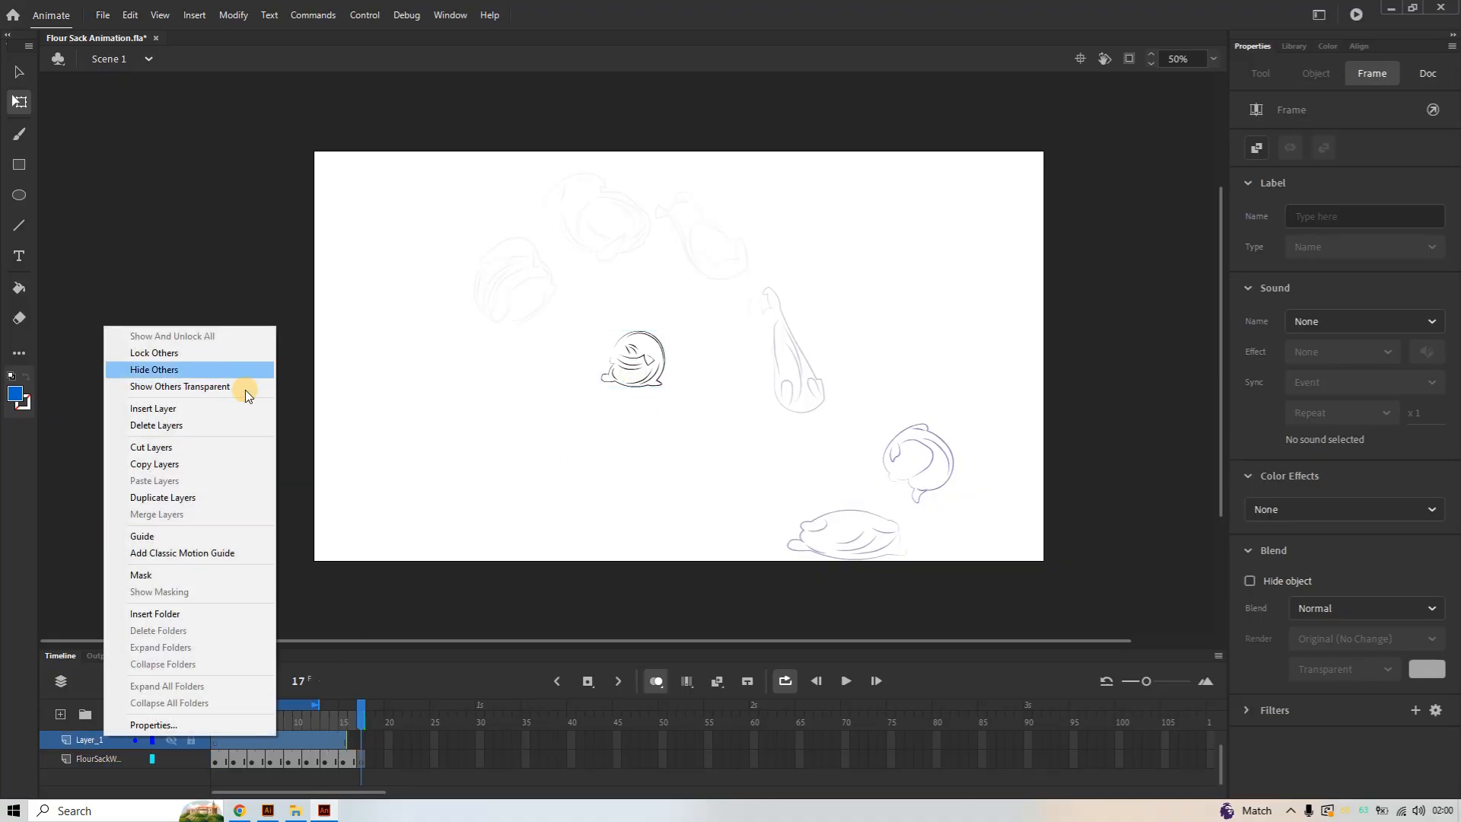
{"action": "left_click", "coordinate": [195, 423]}
Remove the crouching pose from Layer_1 and paste it into frame 17 of the FlourSackW layer
{"action": "left_click", "coordinate": [220, 740]}
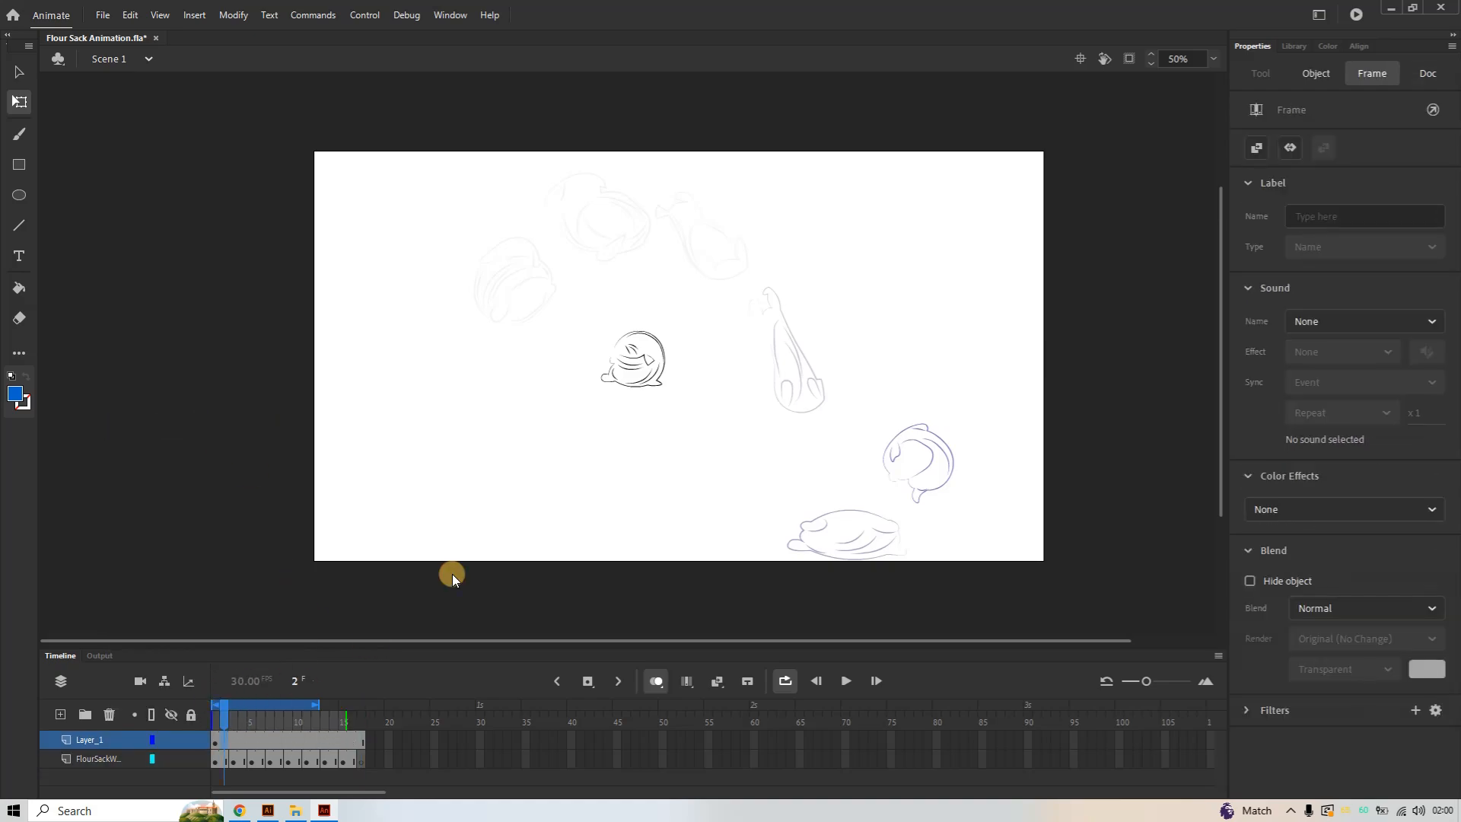
{"action": "left_click", "coordinate": [655, 365]}
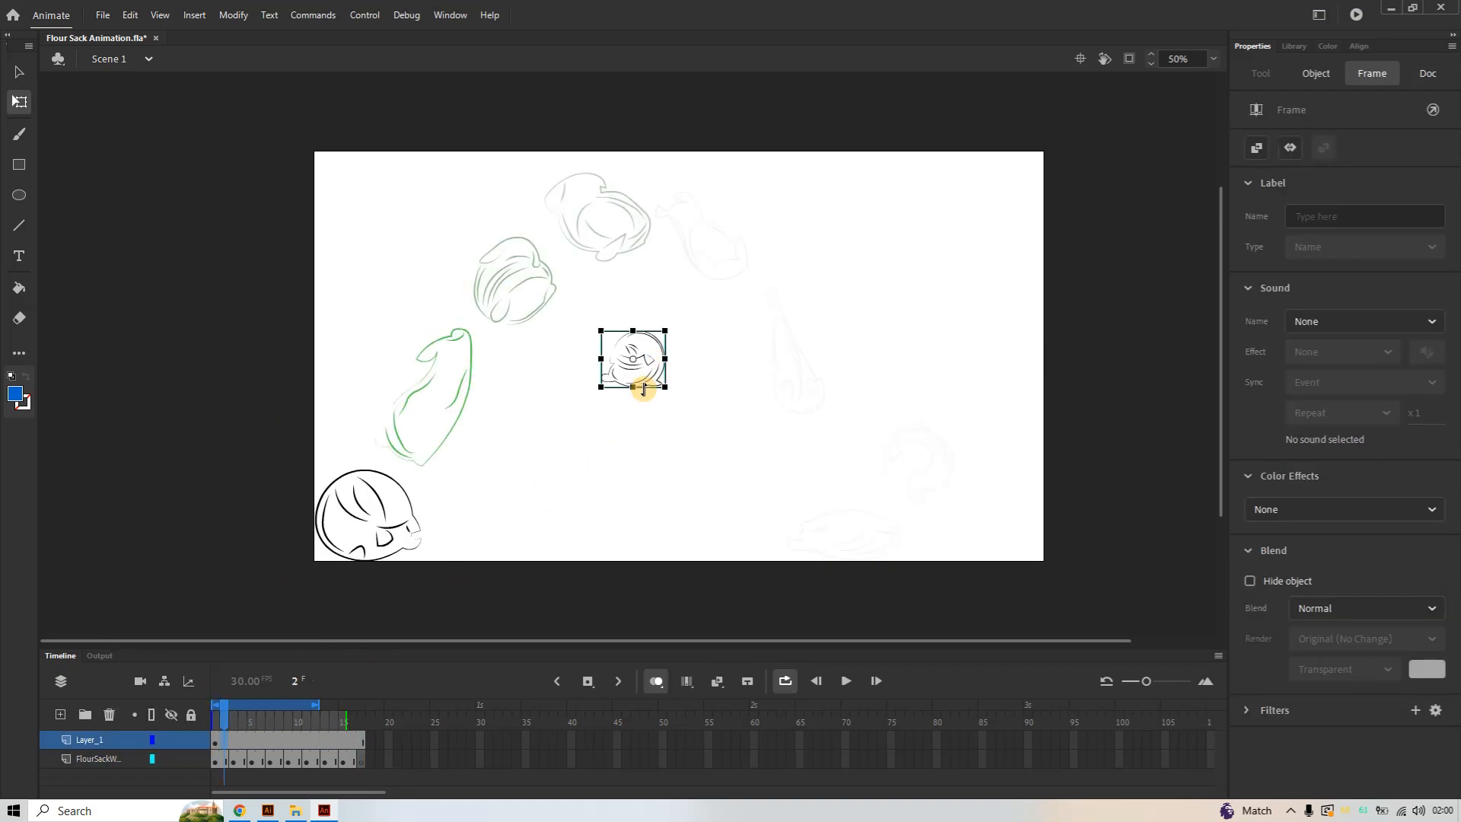
{"action": "key", "text": "Delete"}
{"action": "left_click", "coordinate": [361, 761]}
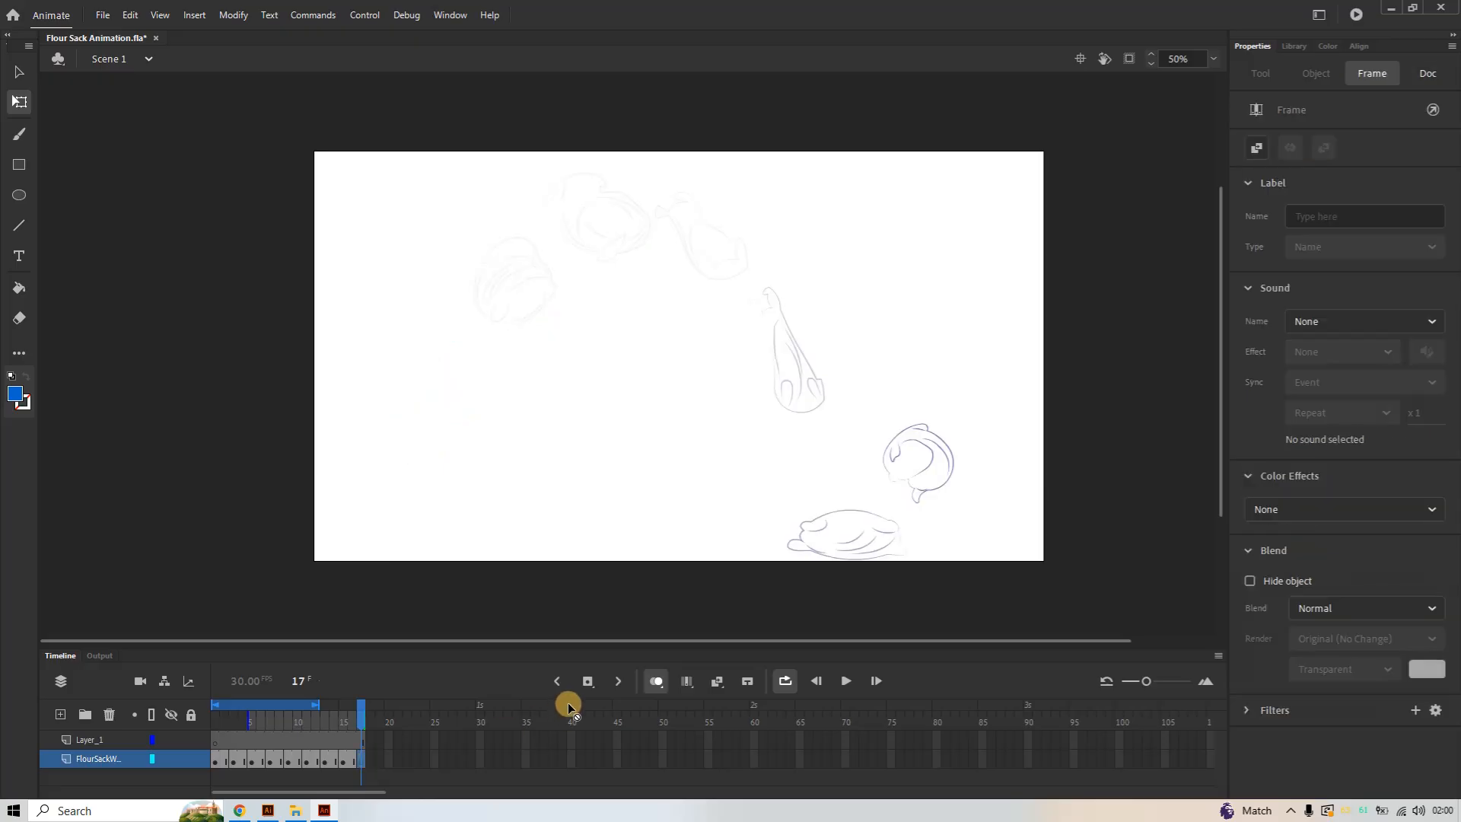
{"action": "key", "text": "ctrl+v"}
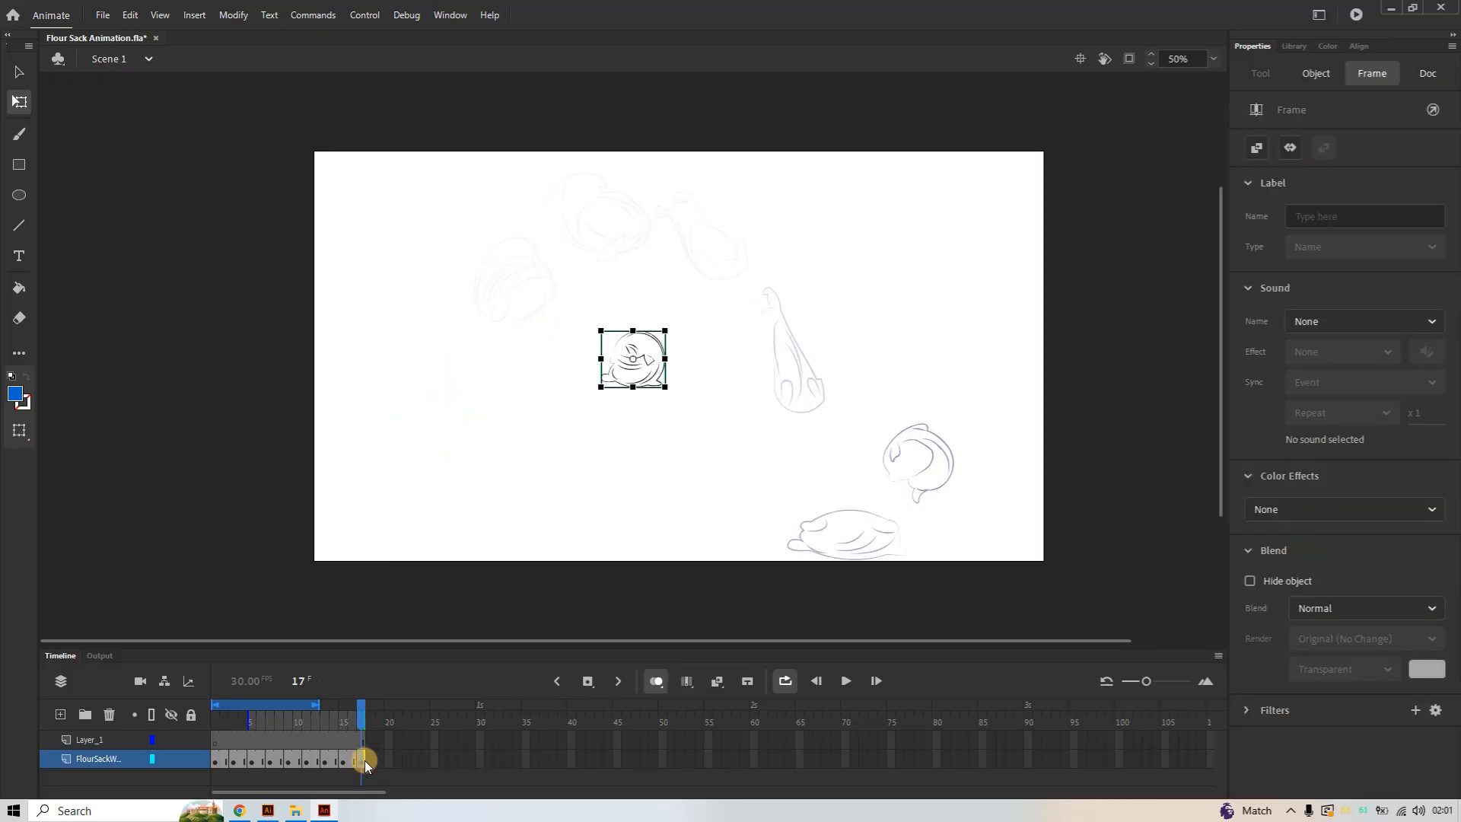
Extend the crouching pose through frame 18, resize it to about 236 × 208 and place it at about X 1635, Y 853
{"action": "key", "text": "F6"}
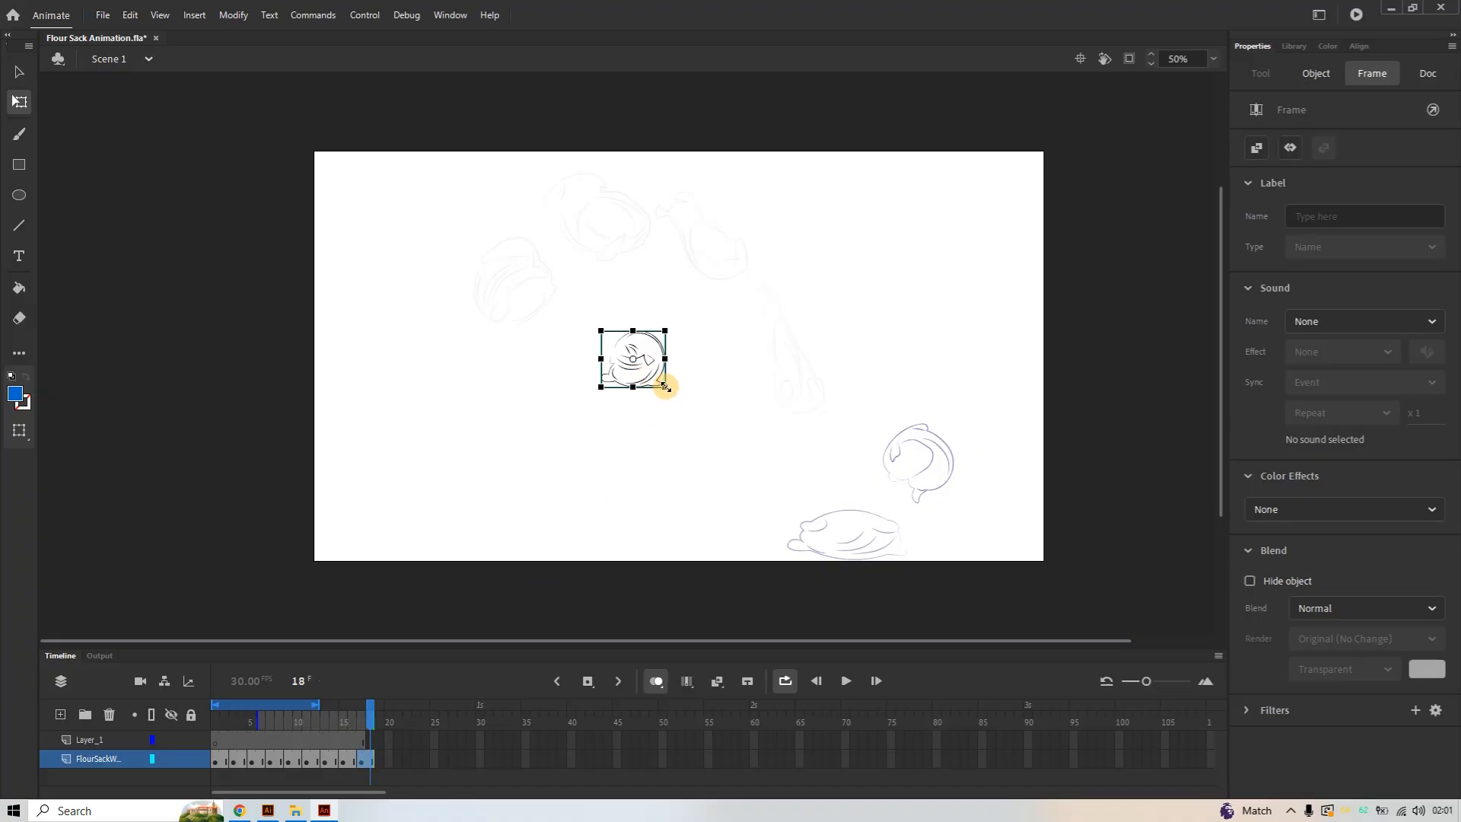
{"action": "left_click_drag", "start_coordinate": [665, 387], "coordinate": [687, 407]}
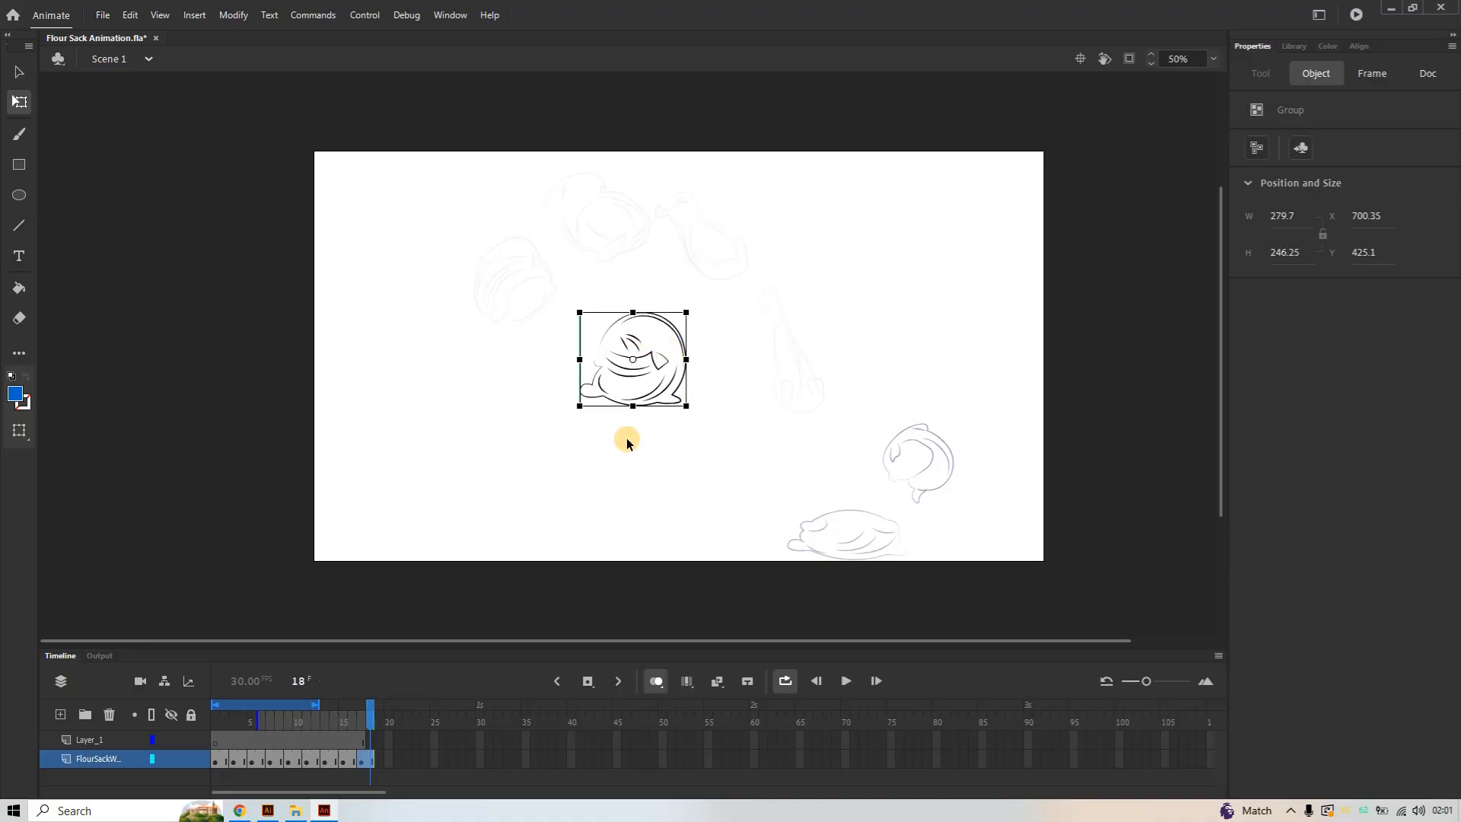
{"action": "left_click_drag", "start_coordinate": [642, 404], "coordinate": [987, 553]}
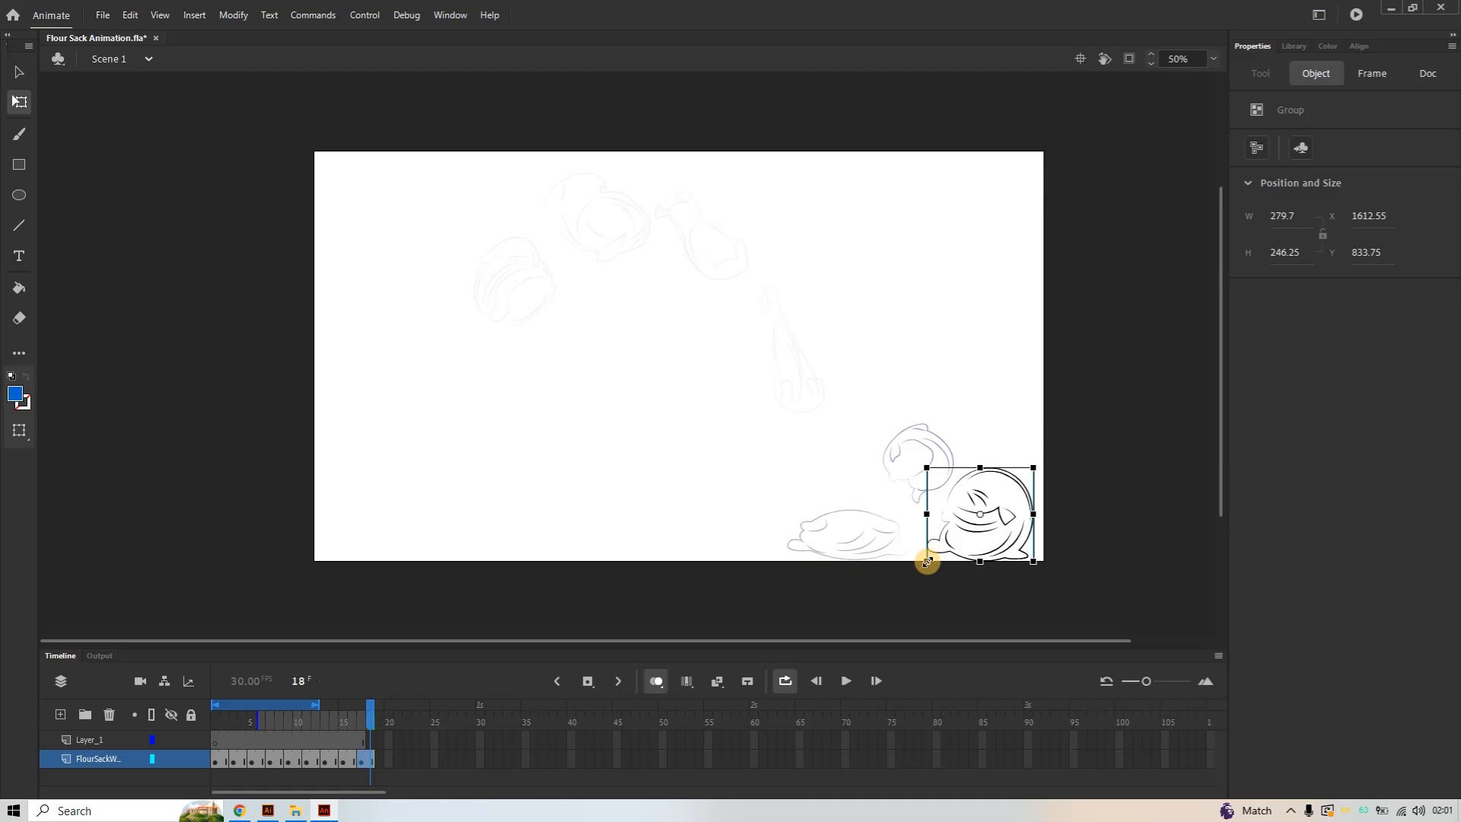
{"action": "left_click_drag", "start_coordinate": [934, 561], "coordinate": [935, 561]}
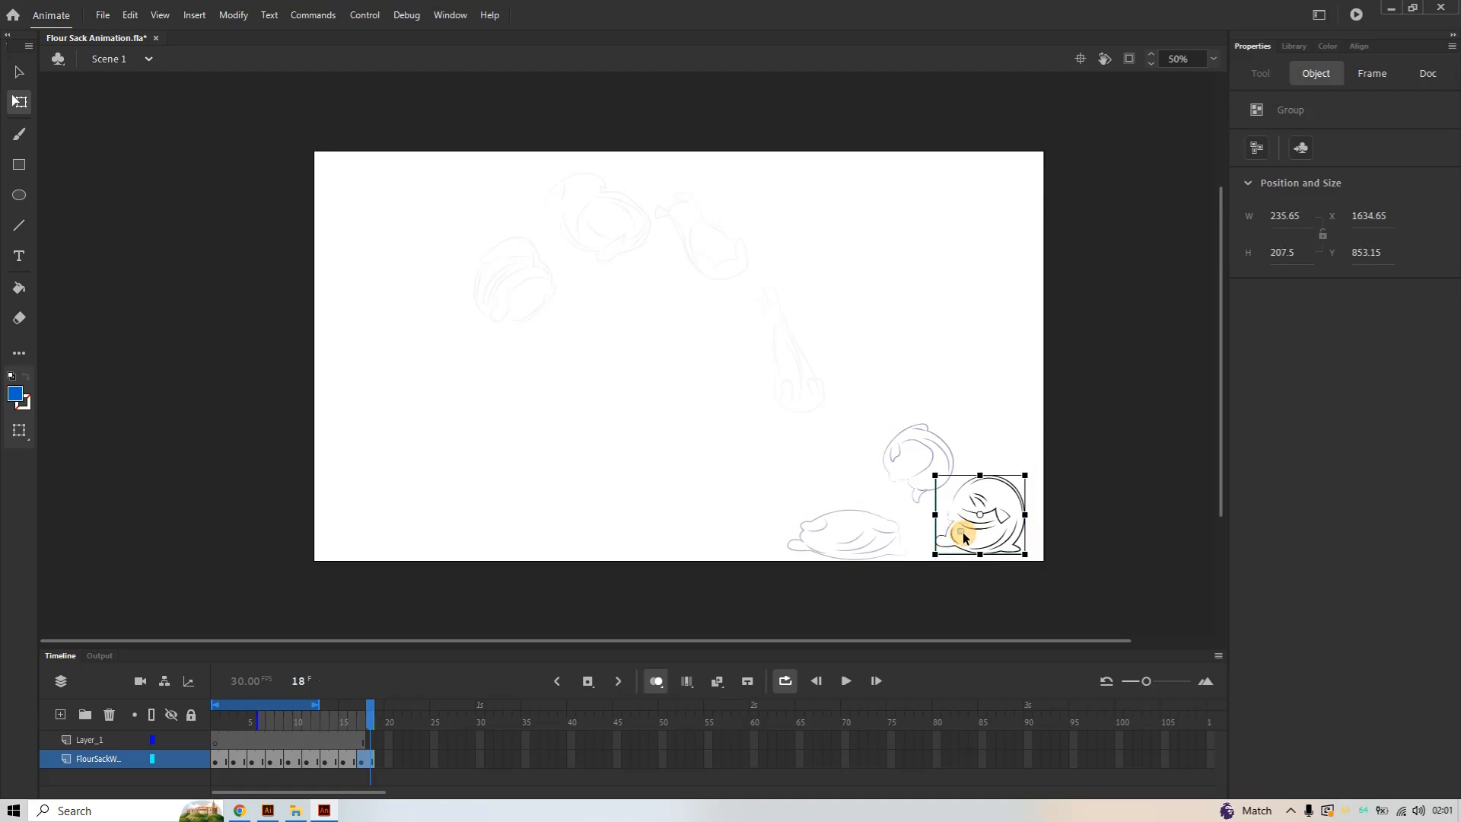
{"action": "left_click", "coordinate": [992, 546]}
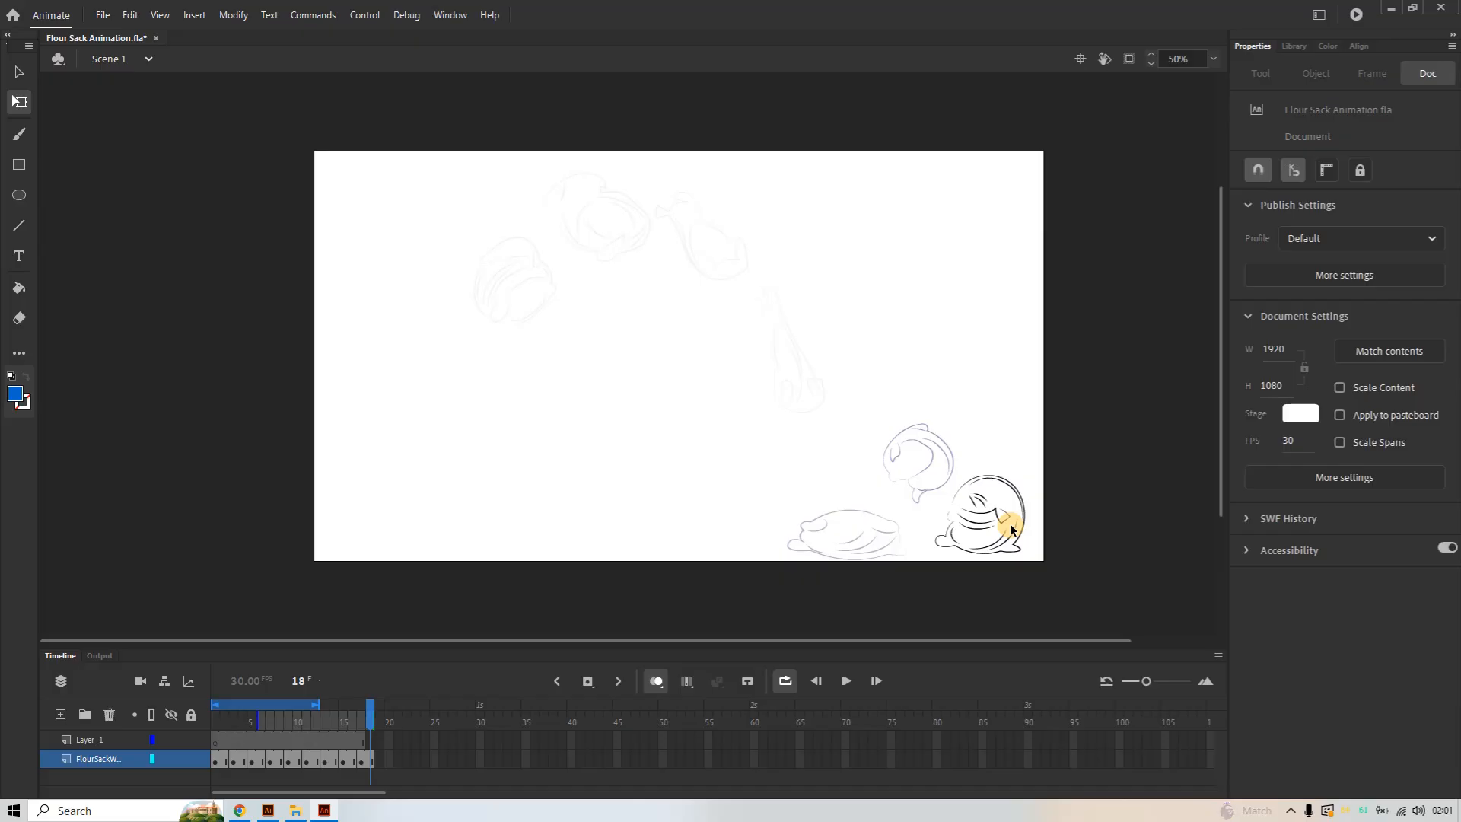
Shrink the crouching pose in frame 17 to about 216 × 190 and nudge it down to about X 1657, Y 886
{"action": "left_click", "coordinate": [366, 760]}
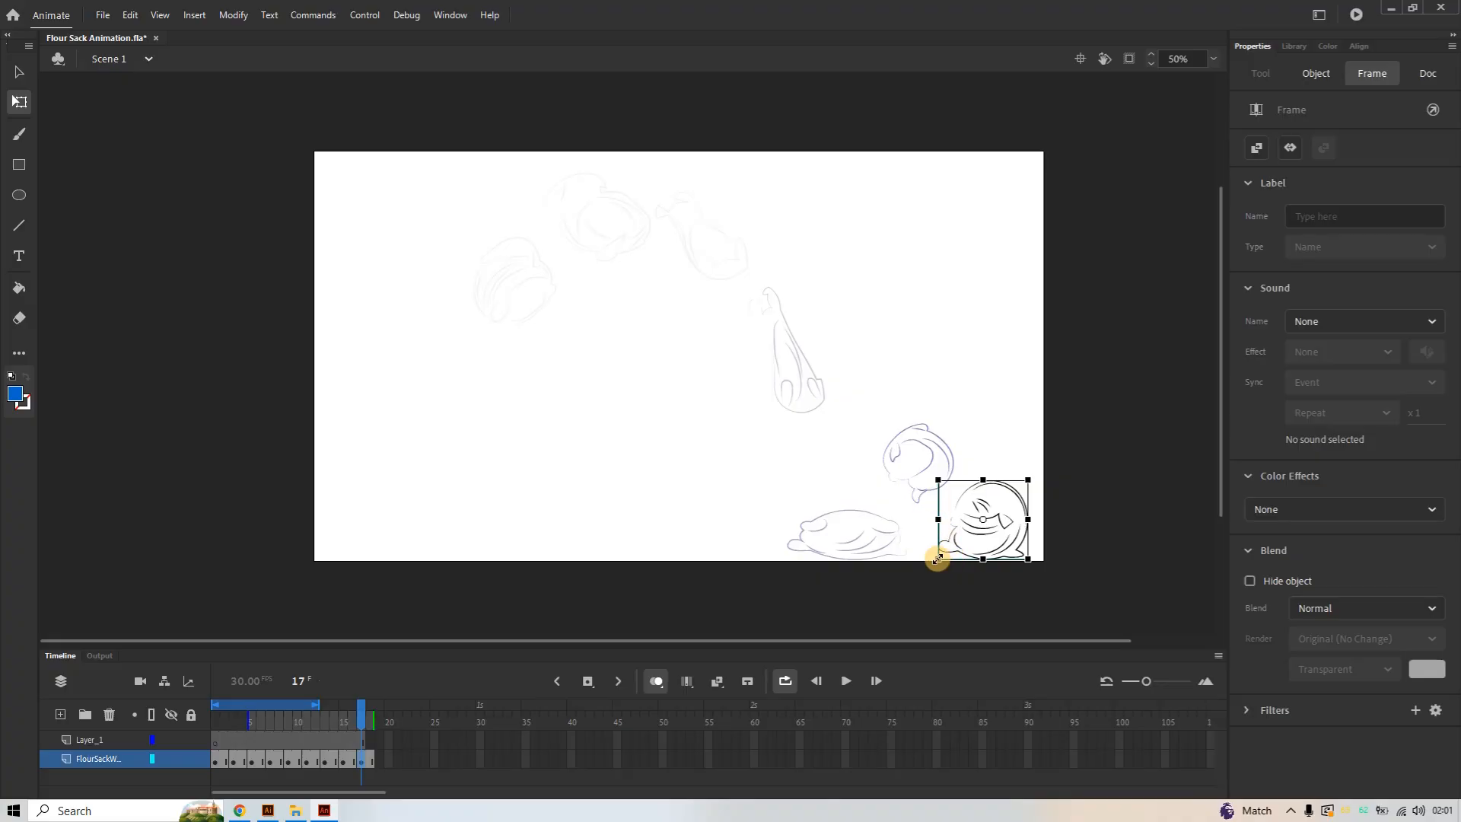
{"action": "left_click_drag", "start_coordinate": [941, 557], "coordinate": [942, 558]}
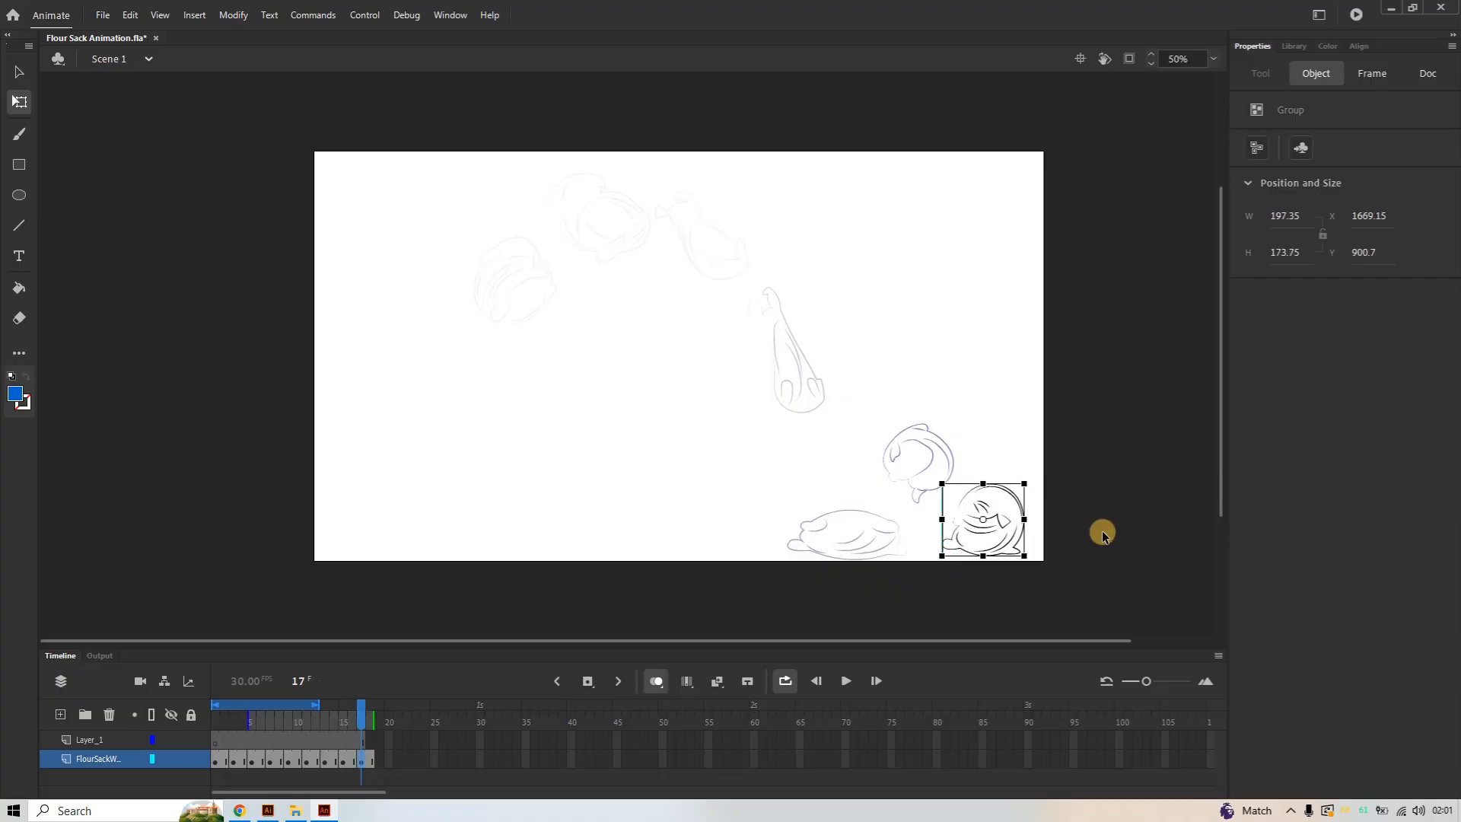
{"action": "key", "text": "Down"}
{"action": "key", "text": "Down"}
{"action": "key", "text": "Down"}
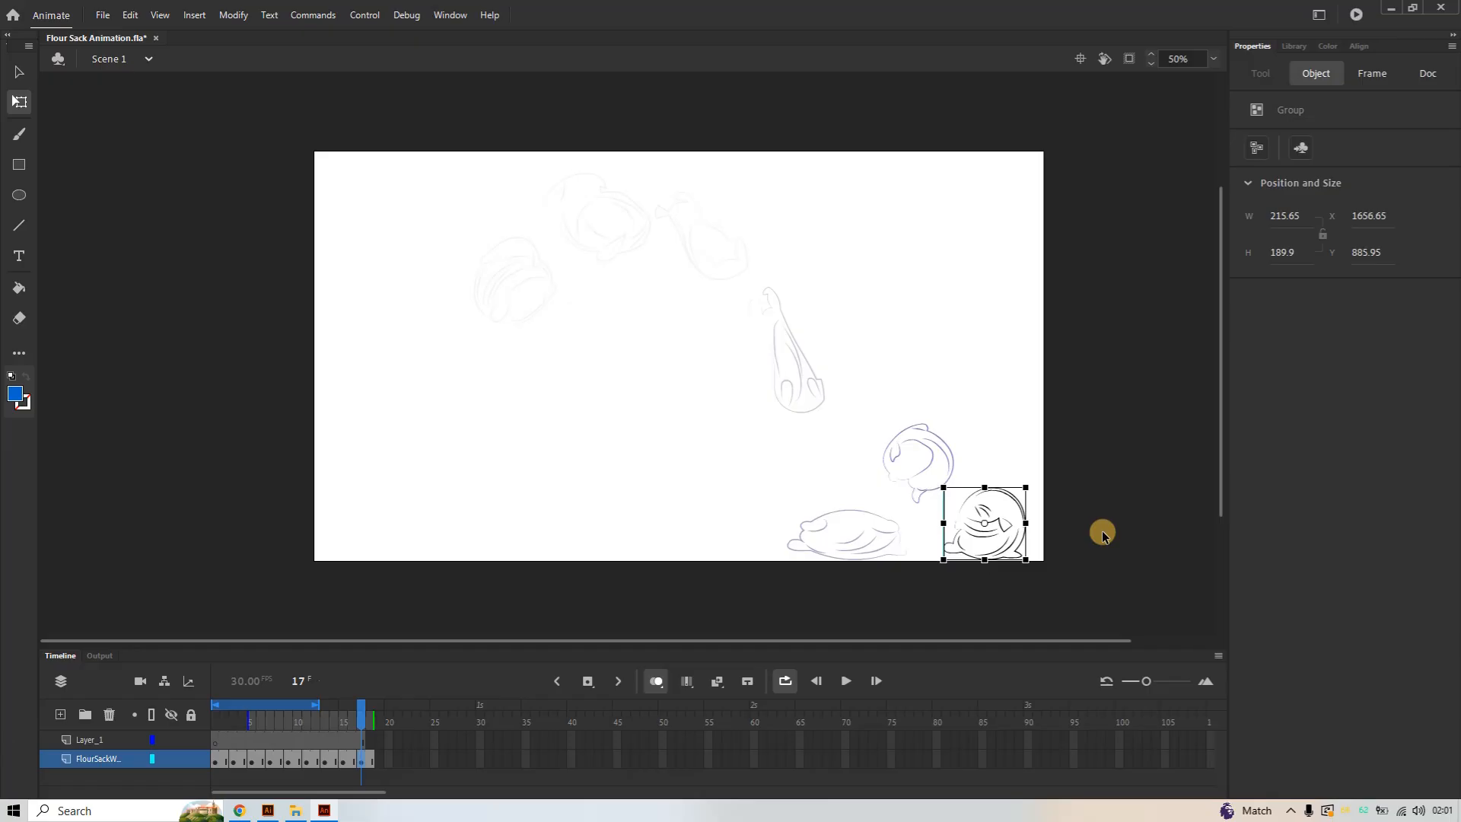
{"action": "left_click", "coordinate": [920, 303]}
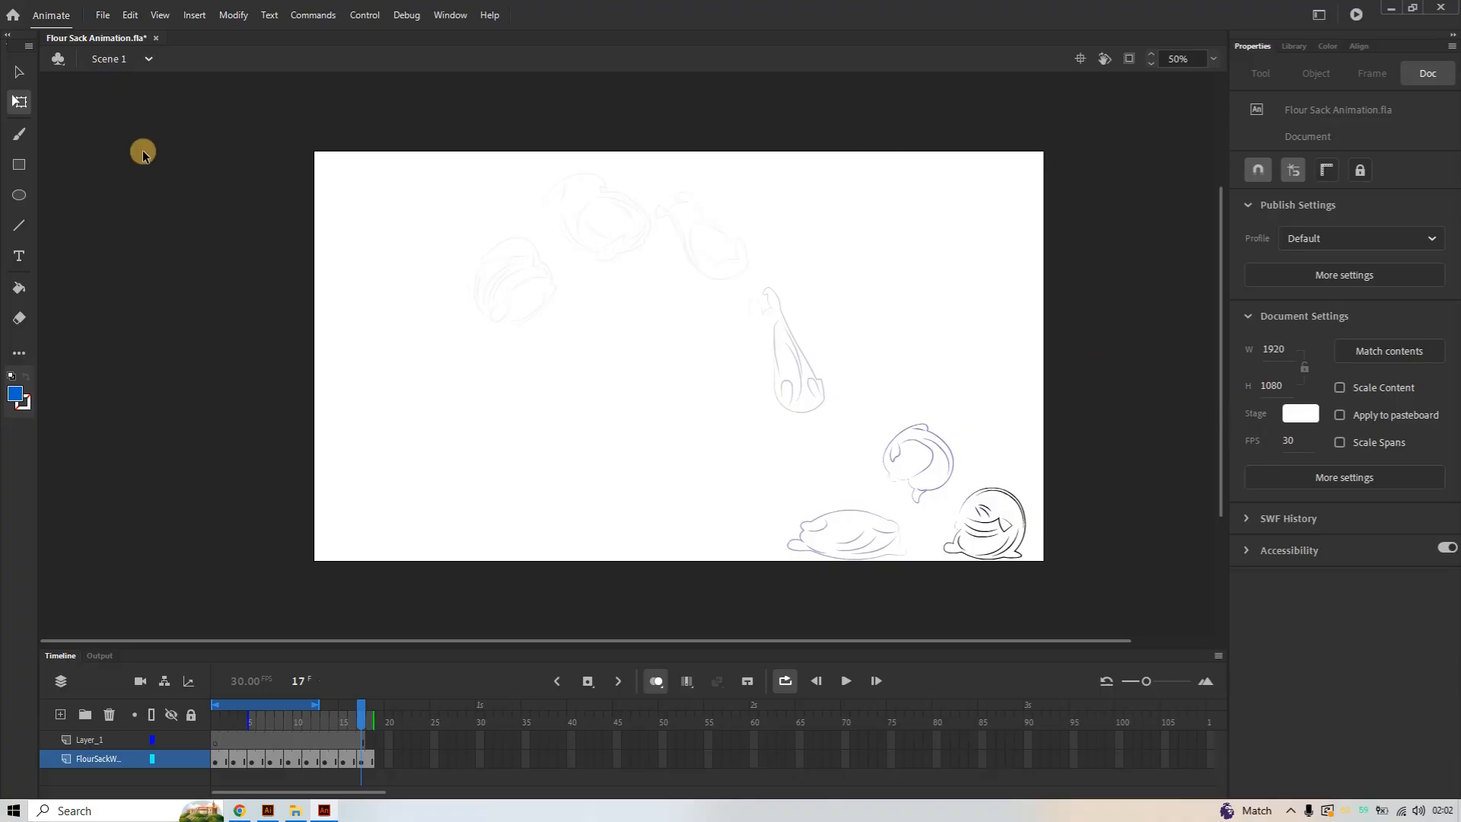
Save the Flour Sack Animation file and delete the empty Layer_1
{"action": "left_click", "coordinate": [102, 15]}
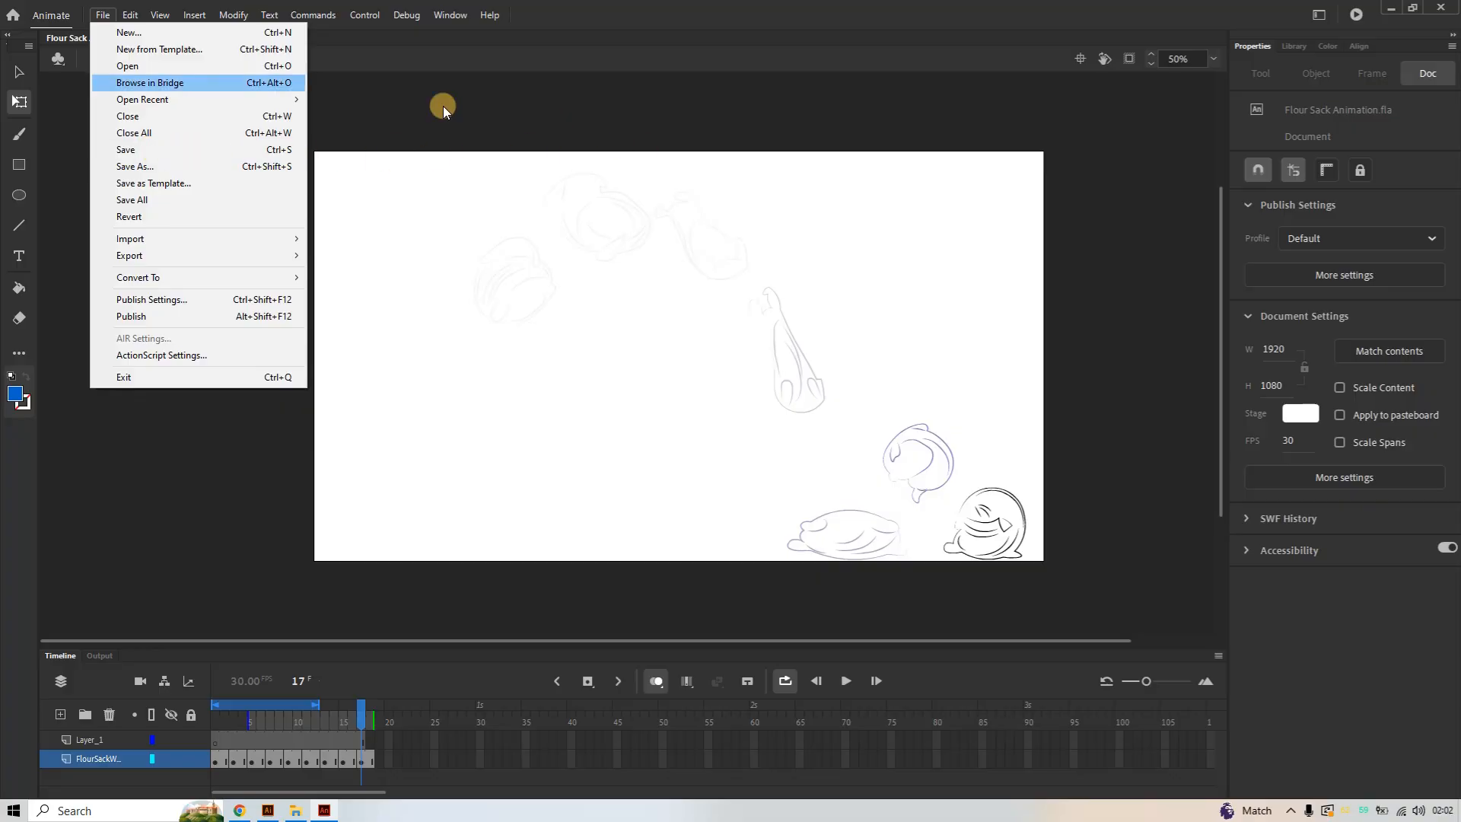
{"action": "left_click", "coordinate": [139, 150]}
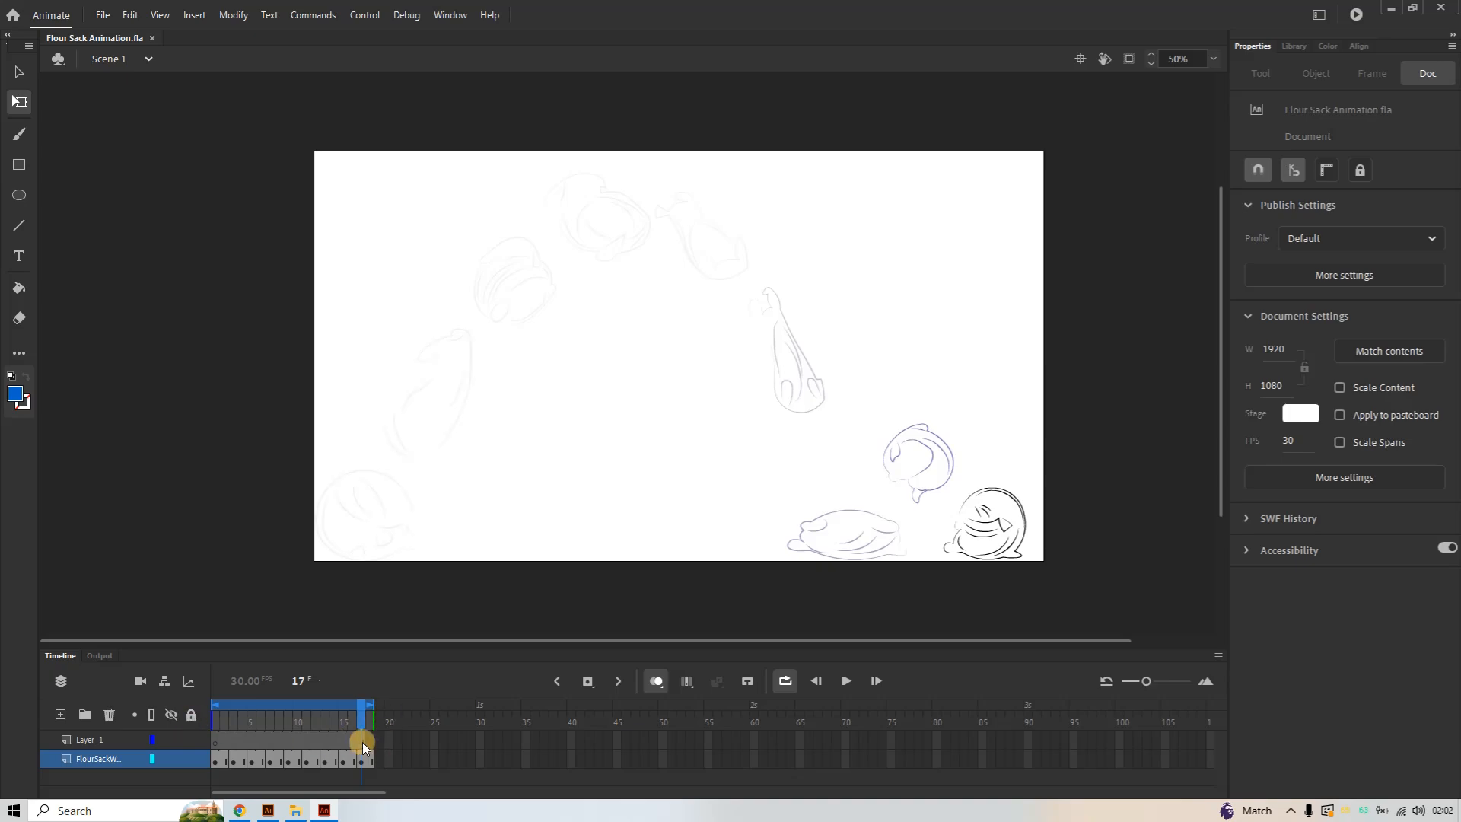
{"action": "right_click", "coordinate": [105, 739]}
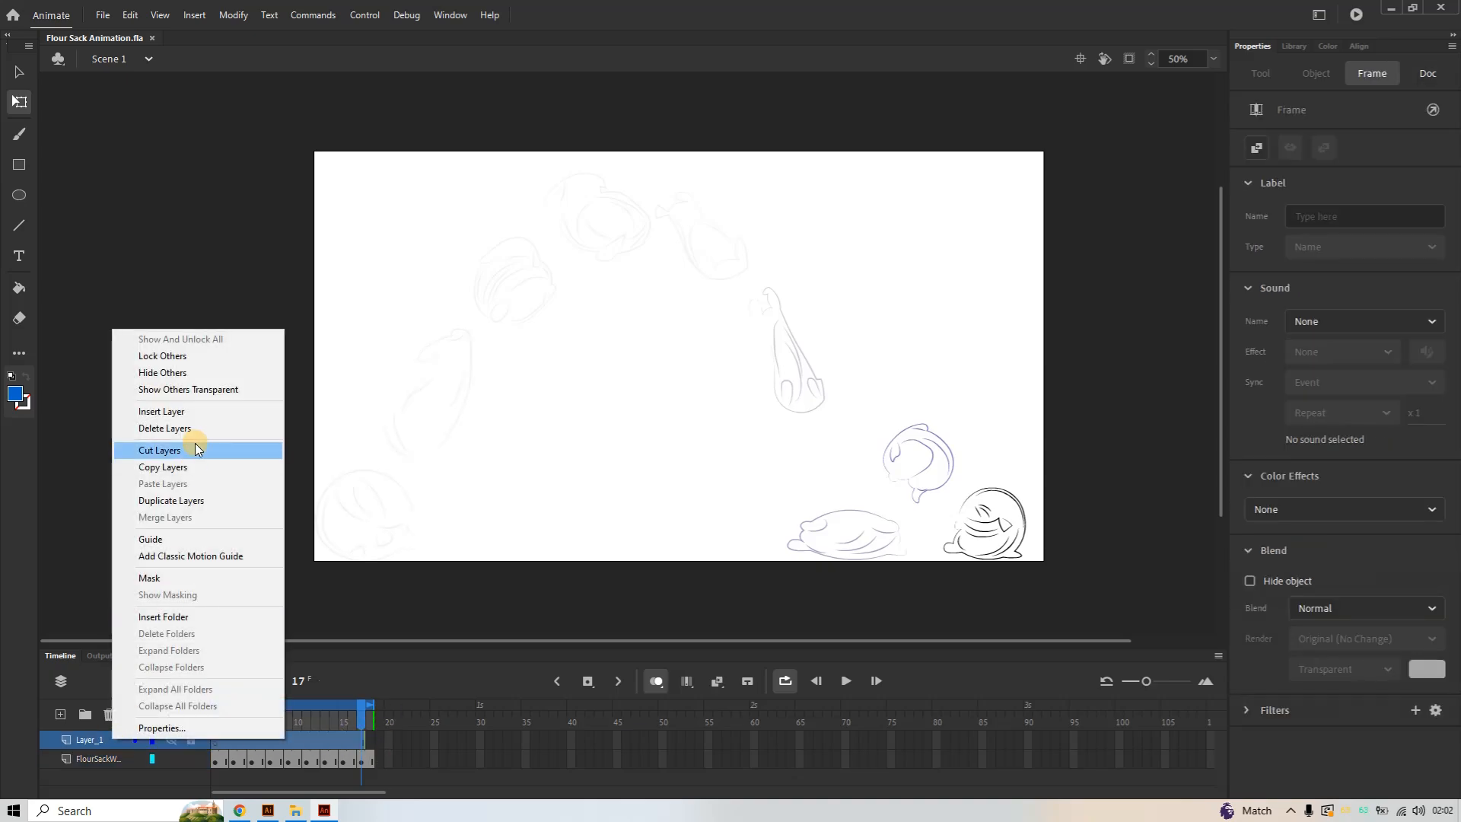
{"action": "left_click", "coordinate": [182, 428]}
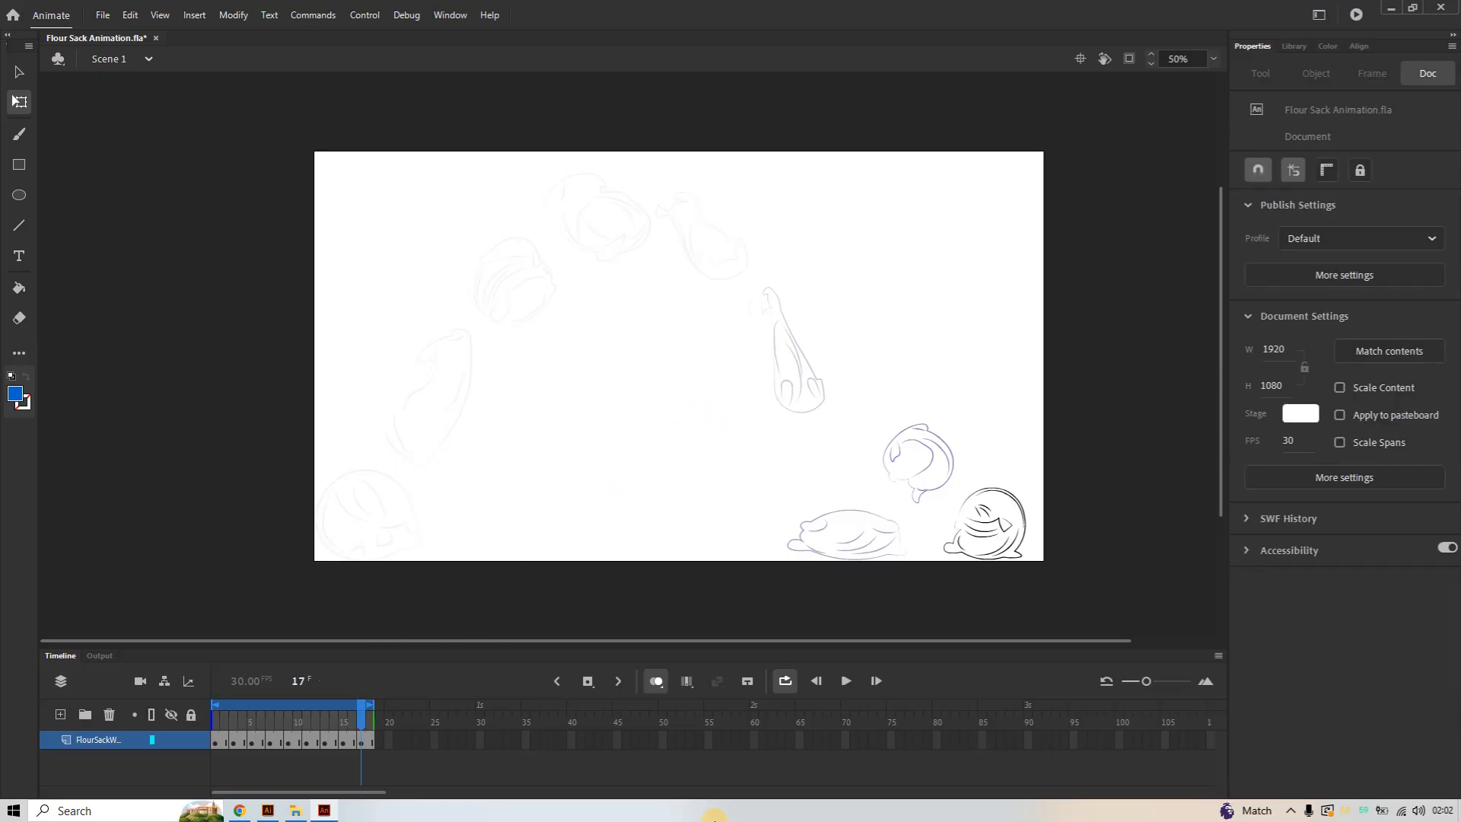
Turn off onion skinning and play the jump animation in a loop
{"action": "left_click", "coordinate": [651, 683]}
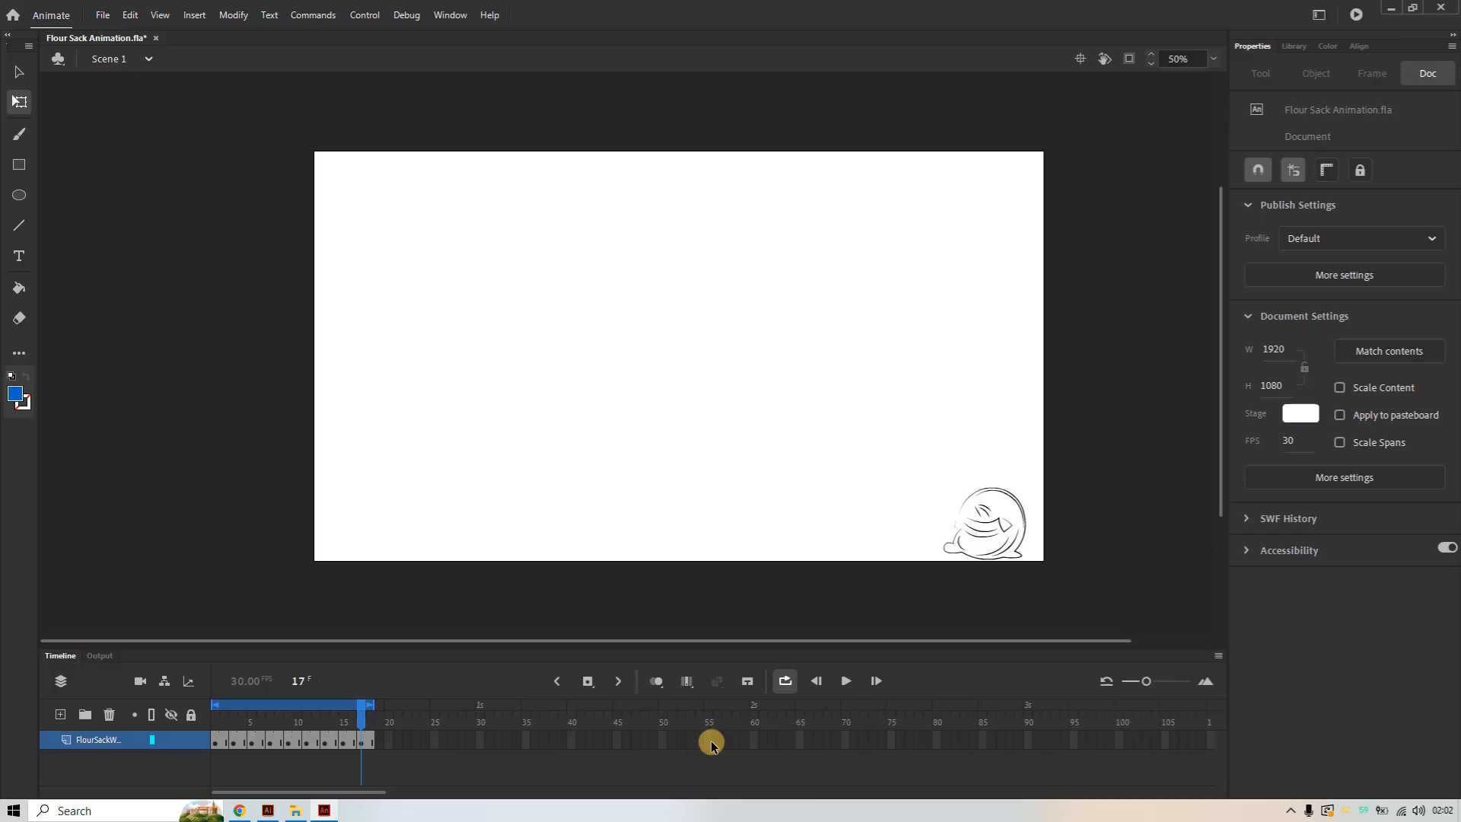
{"action": "left_click", "coordinate": [844, 683]}
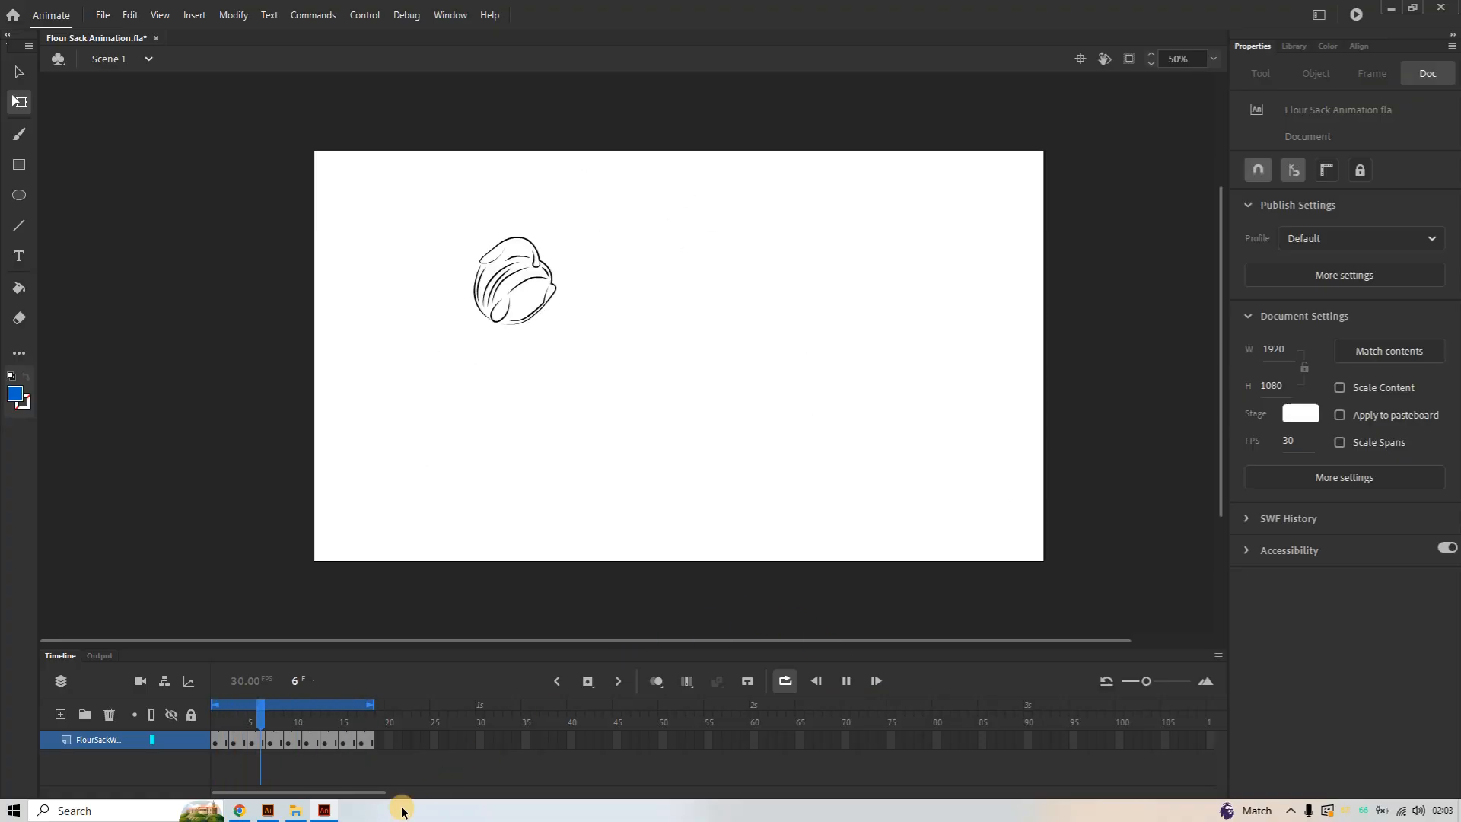
Switch to Illustrator, deselect the crouching pose to review the jump drawings, and return to Animate
{"action": "mouse_move", "coordinate": [270, 812]}
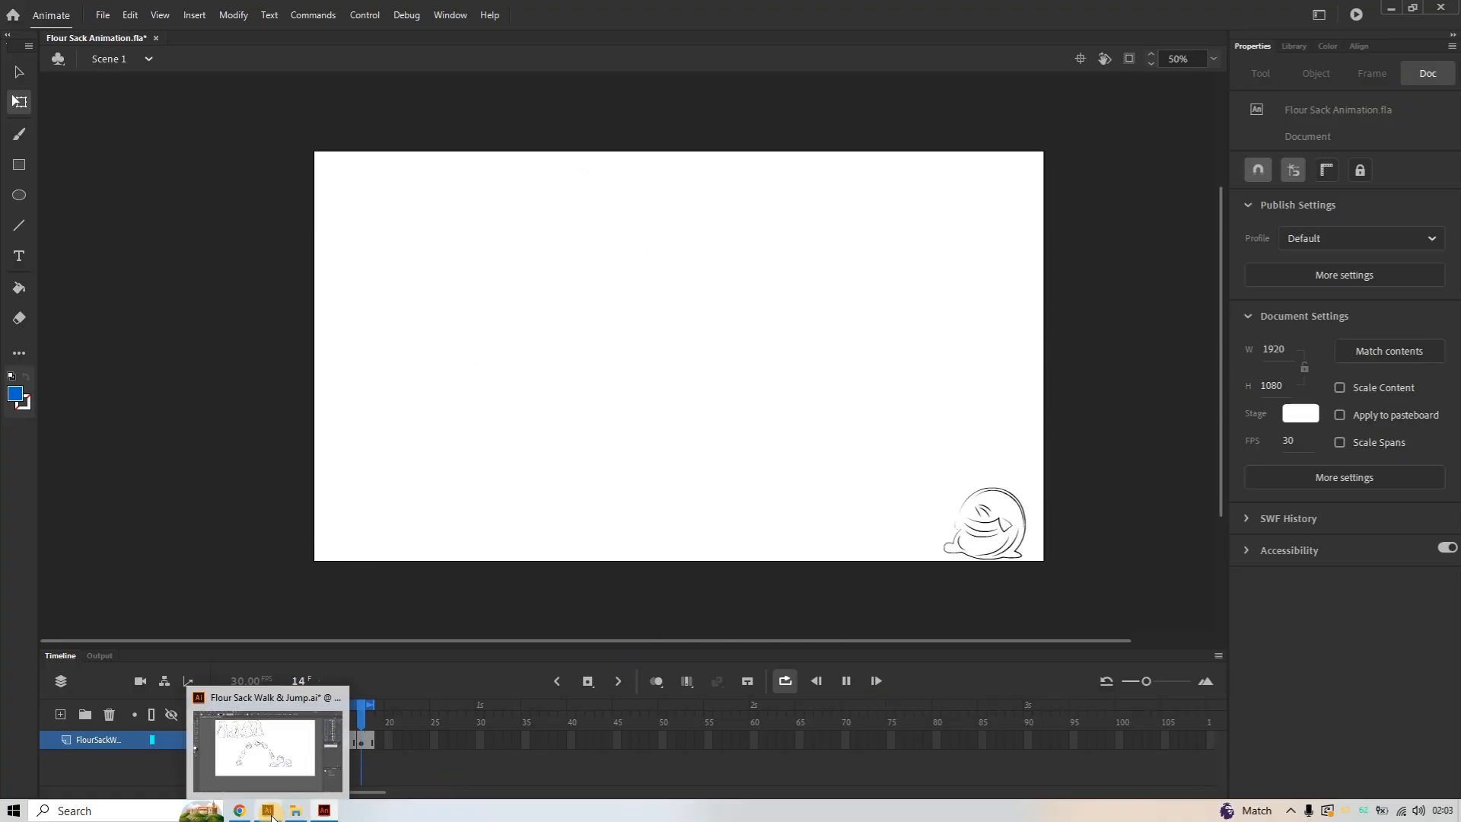
{"action": "mouse_move", "coordinate": [325, 813]}
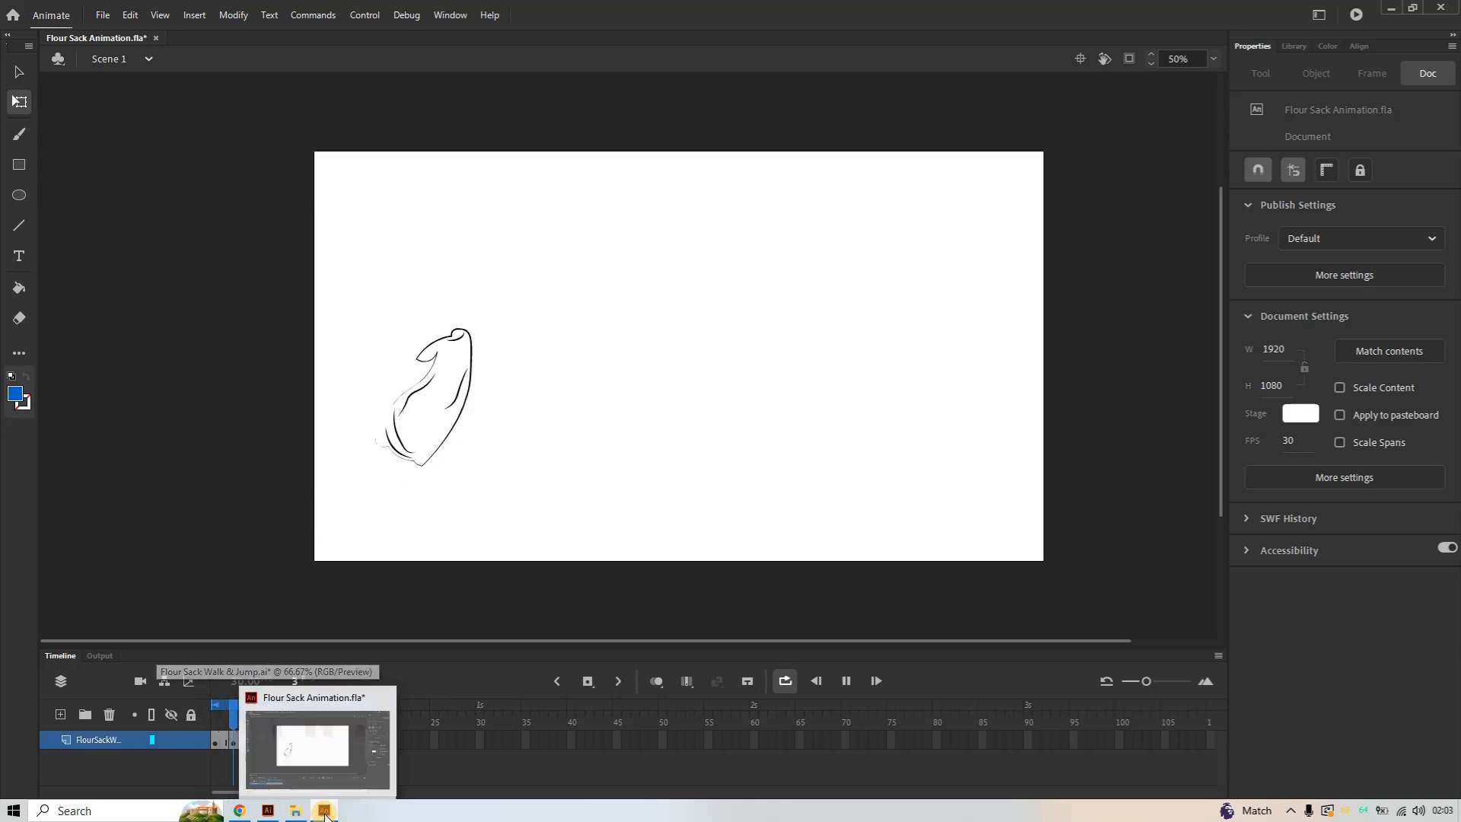
{"action": "left_click", "coordinate": [268, 811]}
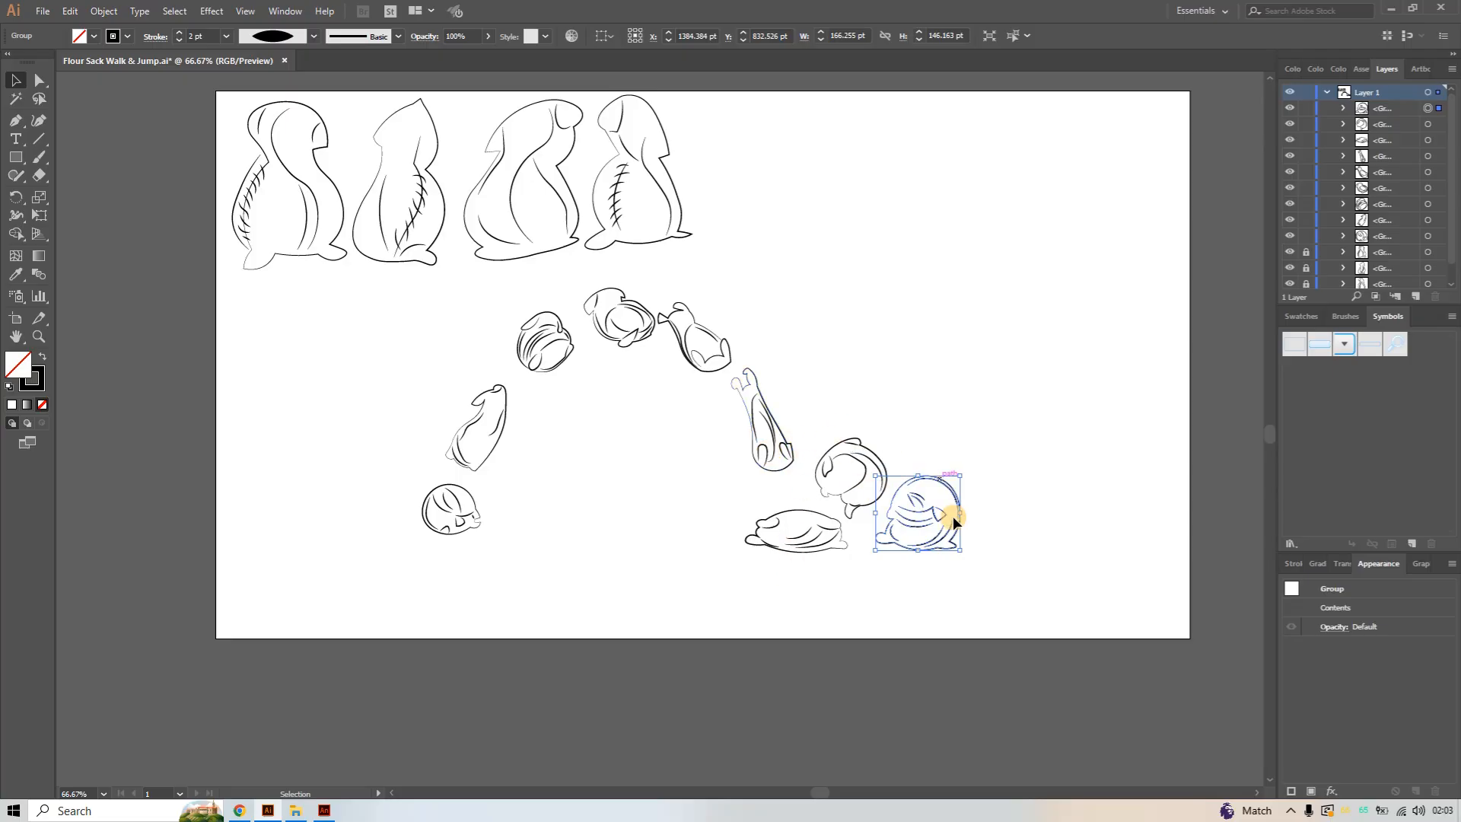
{"action": "left_click", "coordinate": [1015, 487]}
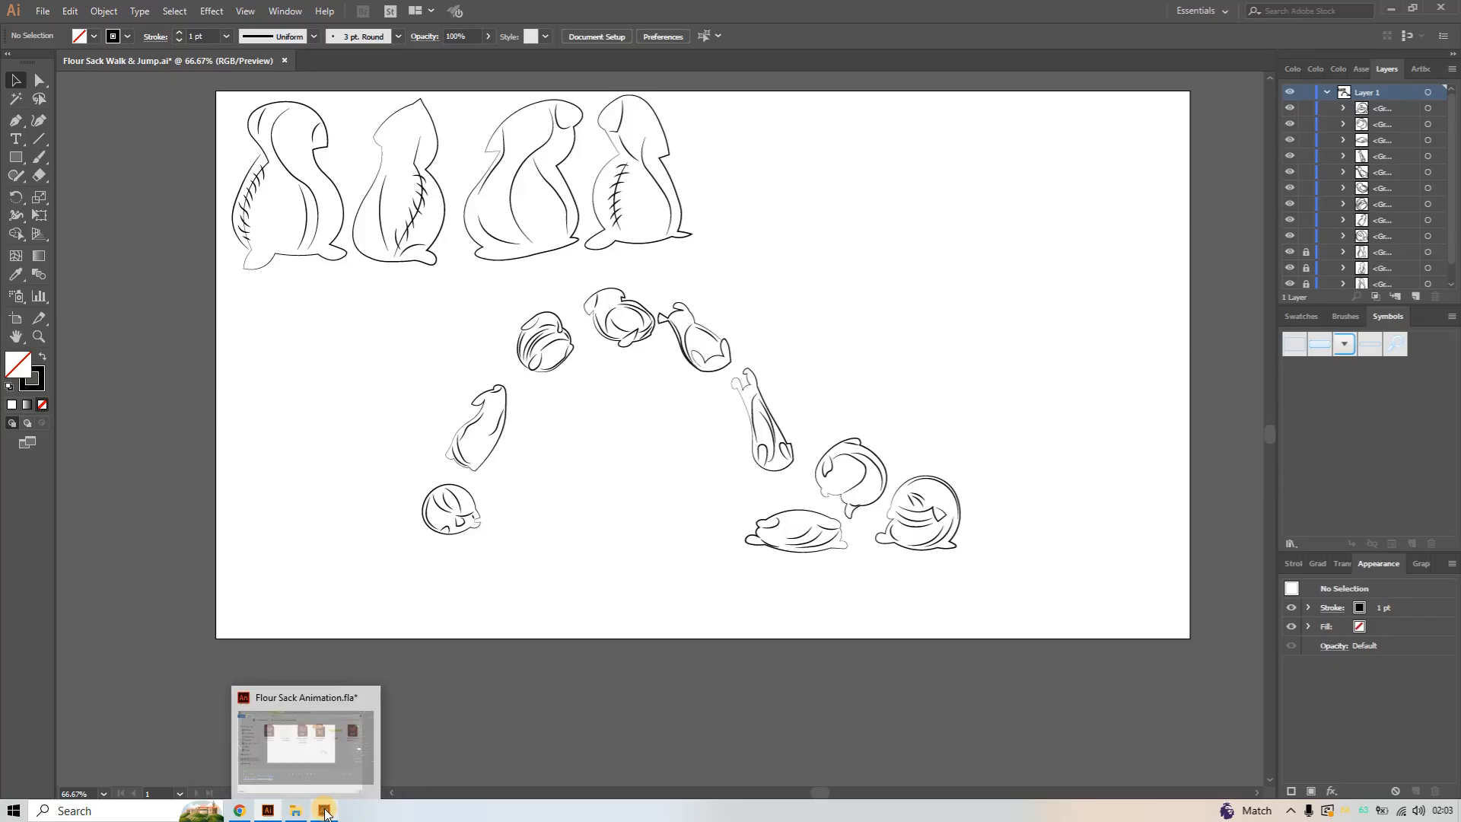
{"action": "left_click", "coordinate": [324, 811]}
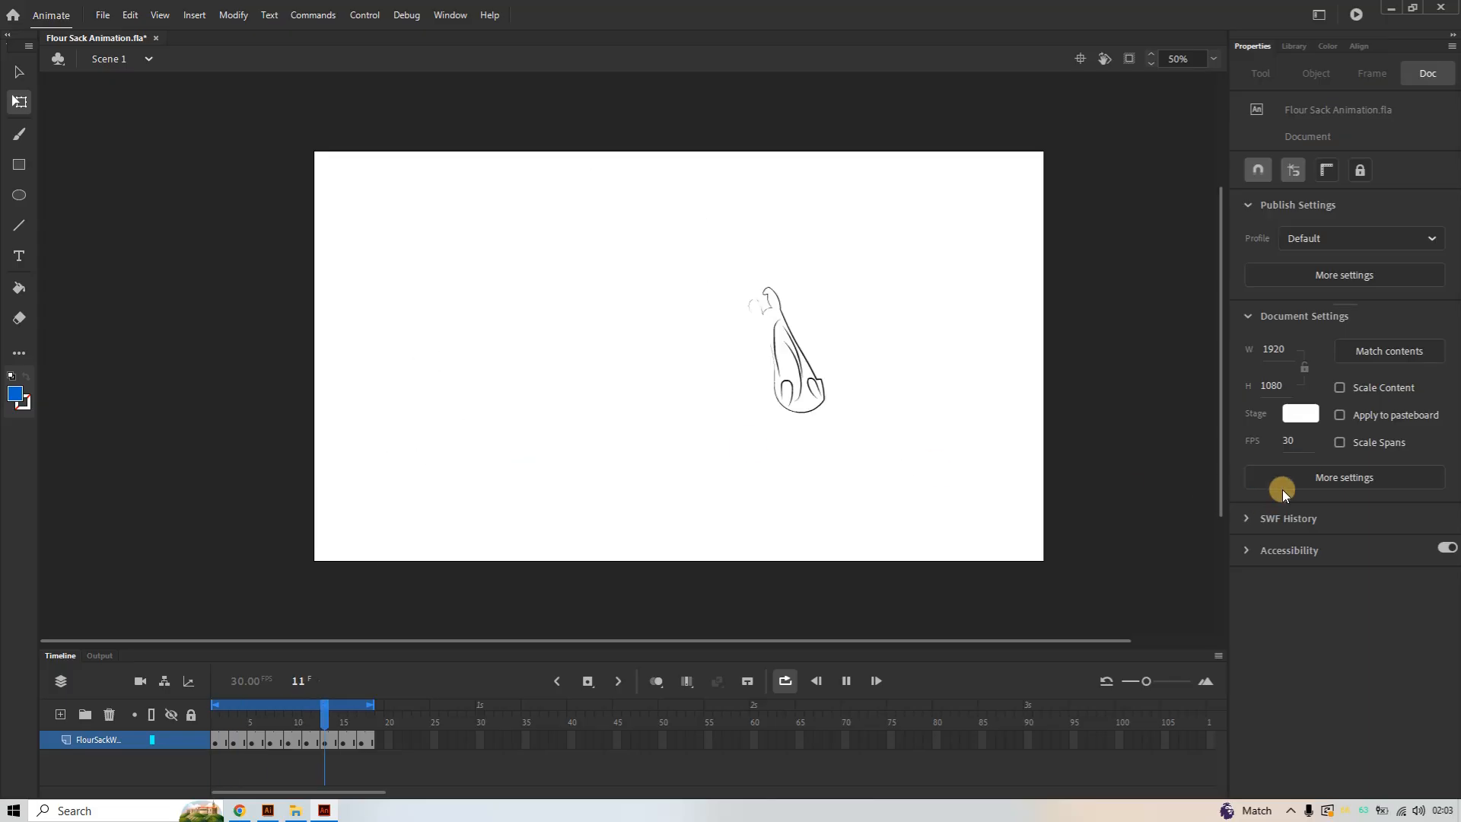
Set the document's frame rate to 24 FPS
{"action": "left_click", "coordinate": [1289, 444]}
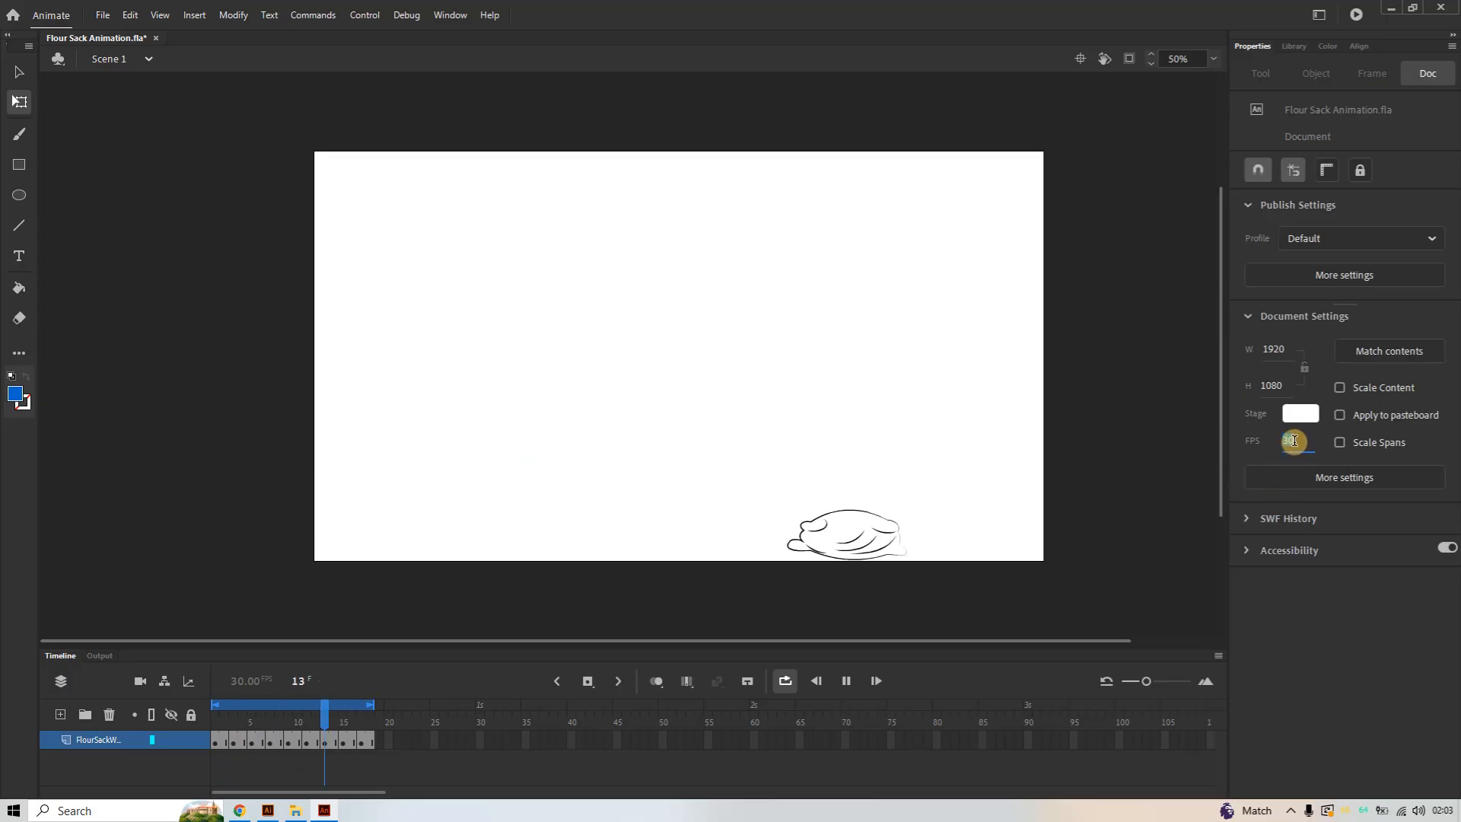
{"action": "type", "text": "24"}
{"action": "key", "text": "Return"}
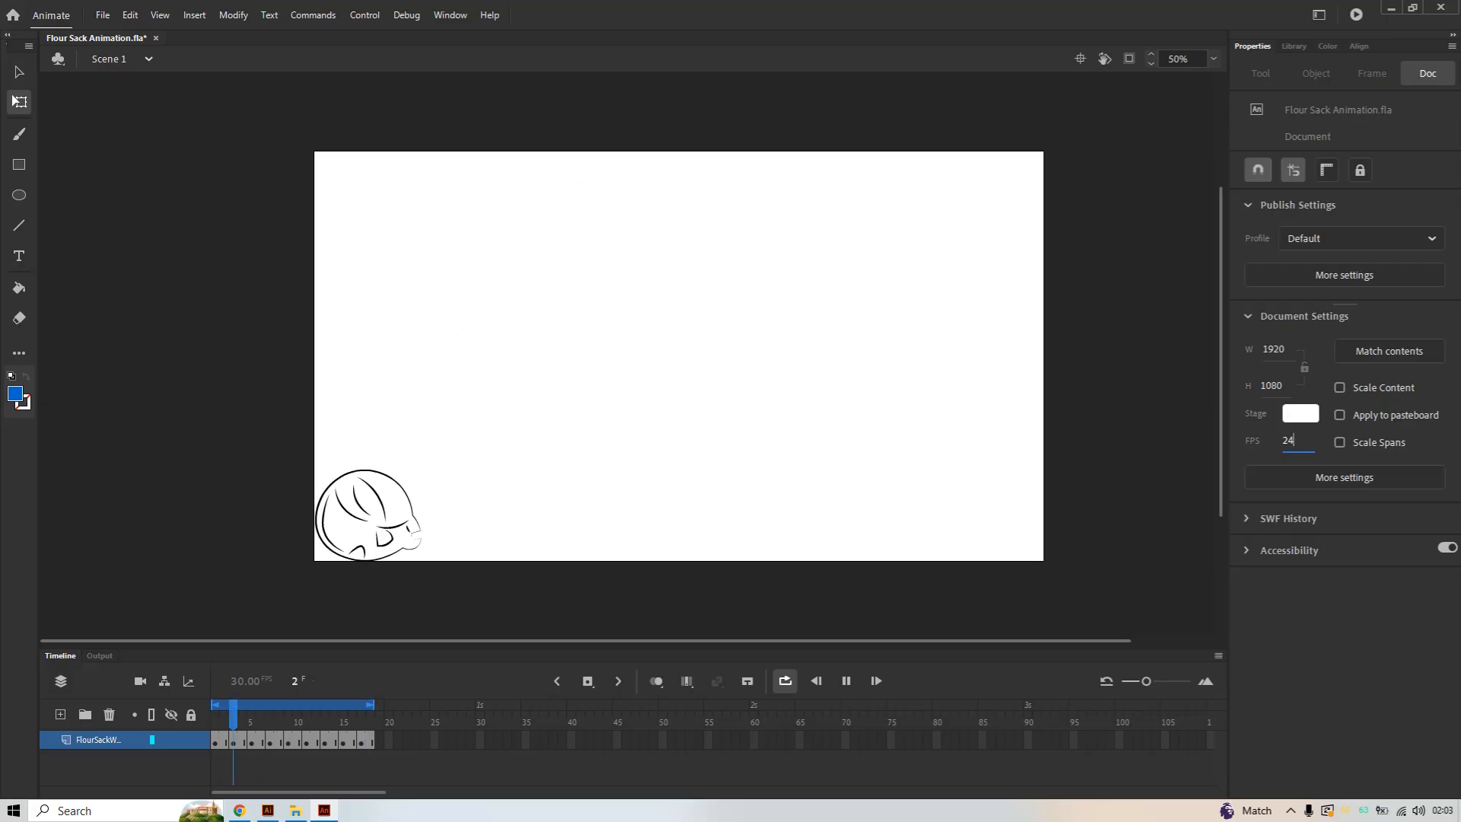